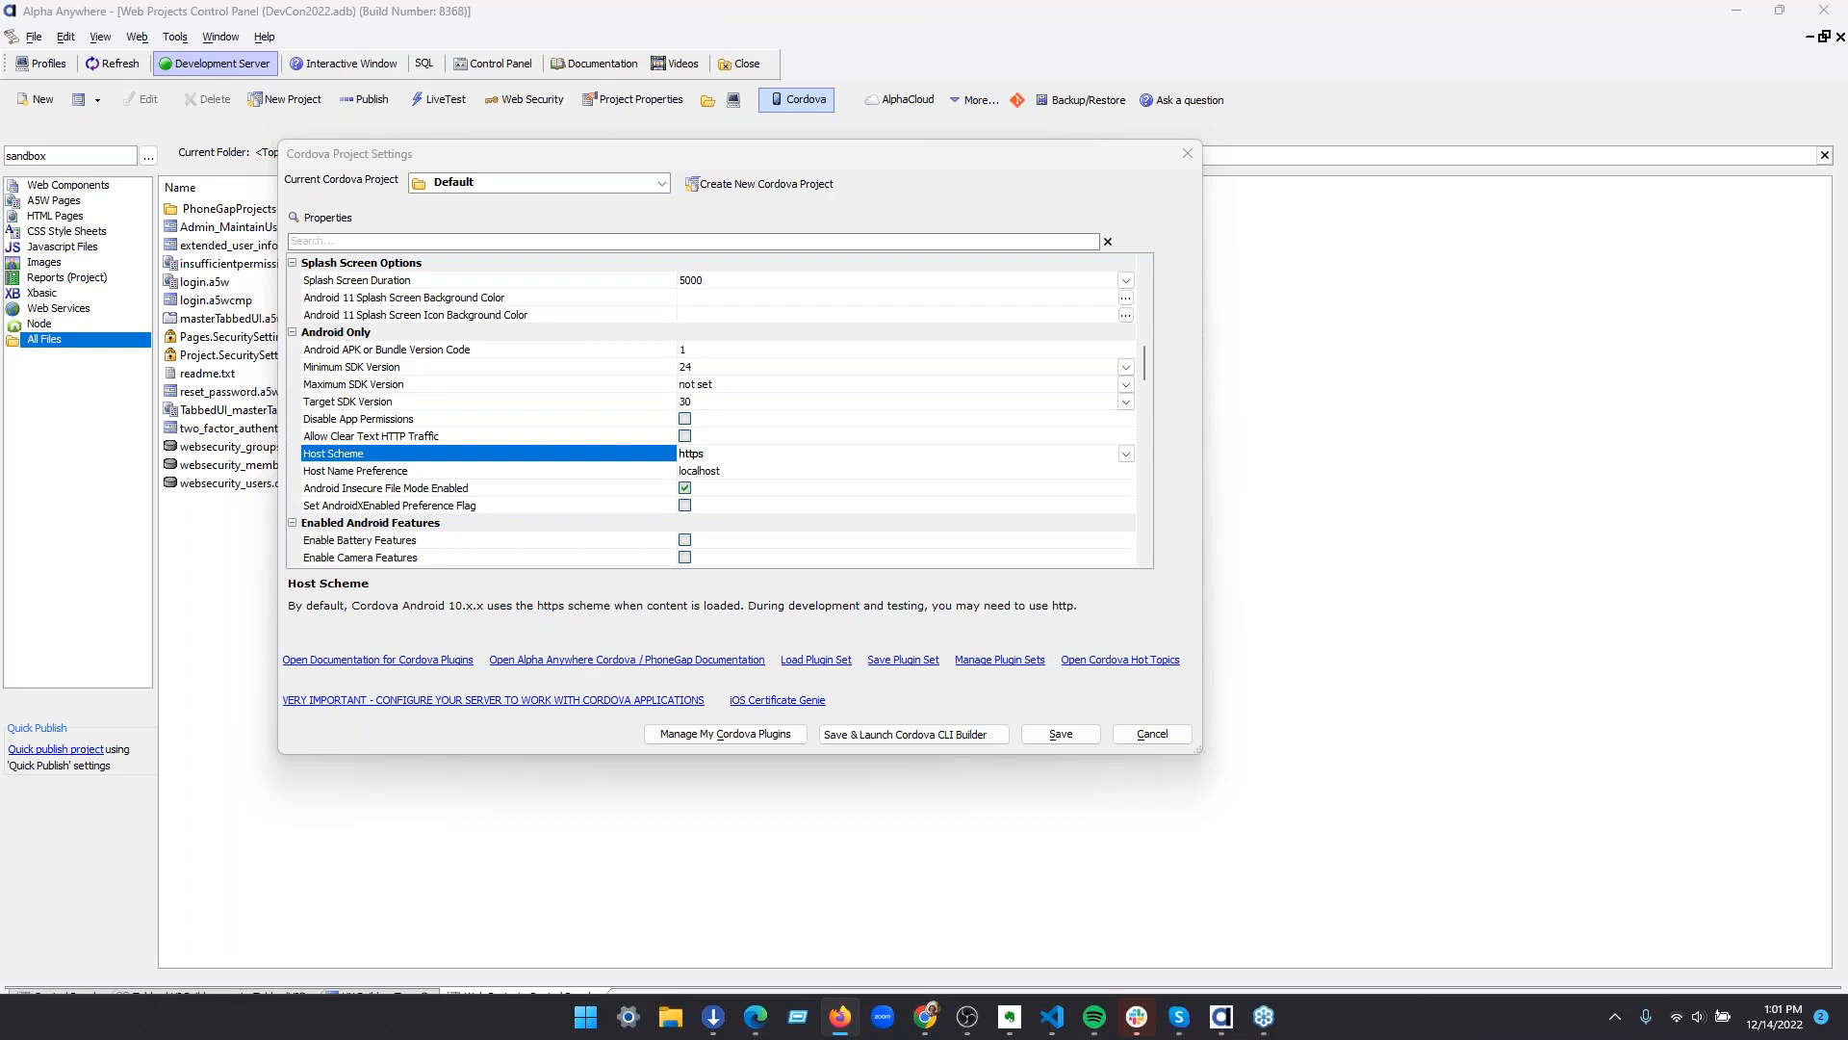
{"action": "left_click_drag", "start_coordinate": [1847, 353], "coordinate": [1279, 297]}
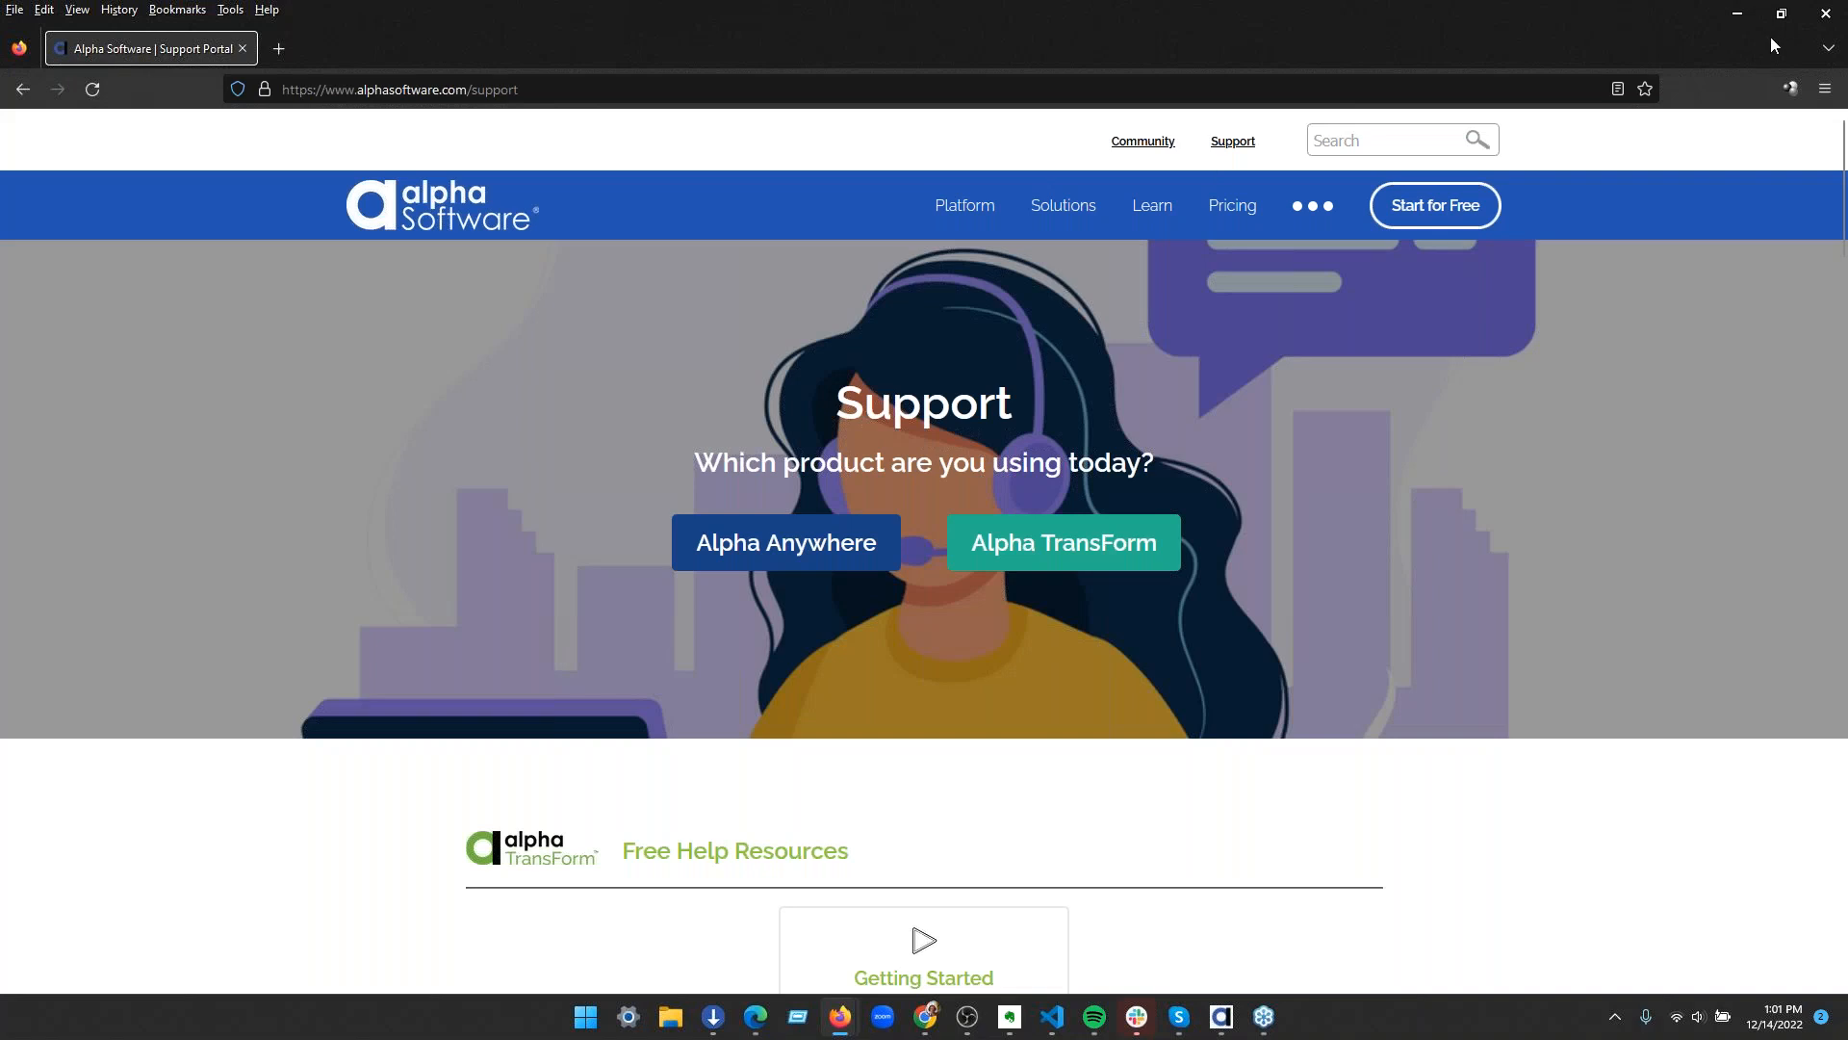
{"action": "left_click", "coordinate": [1737, 18]}
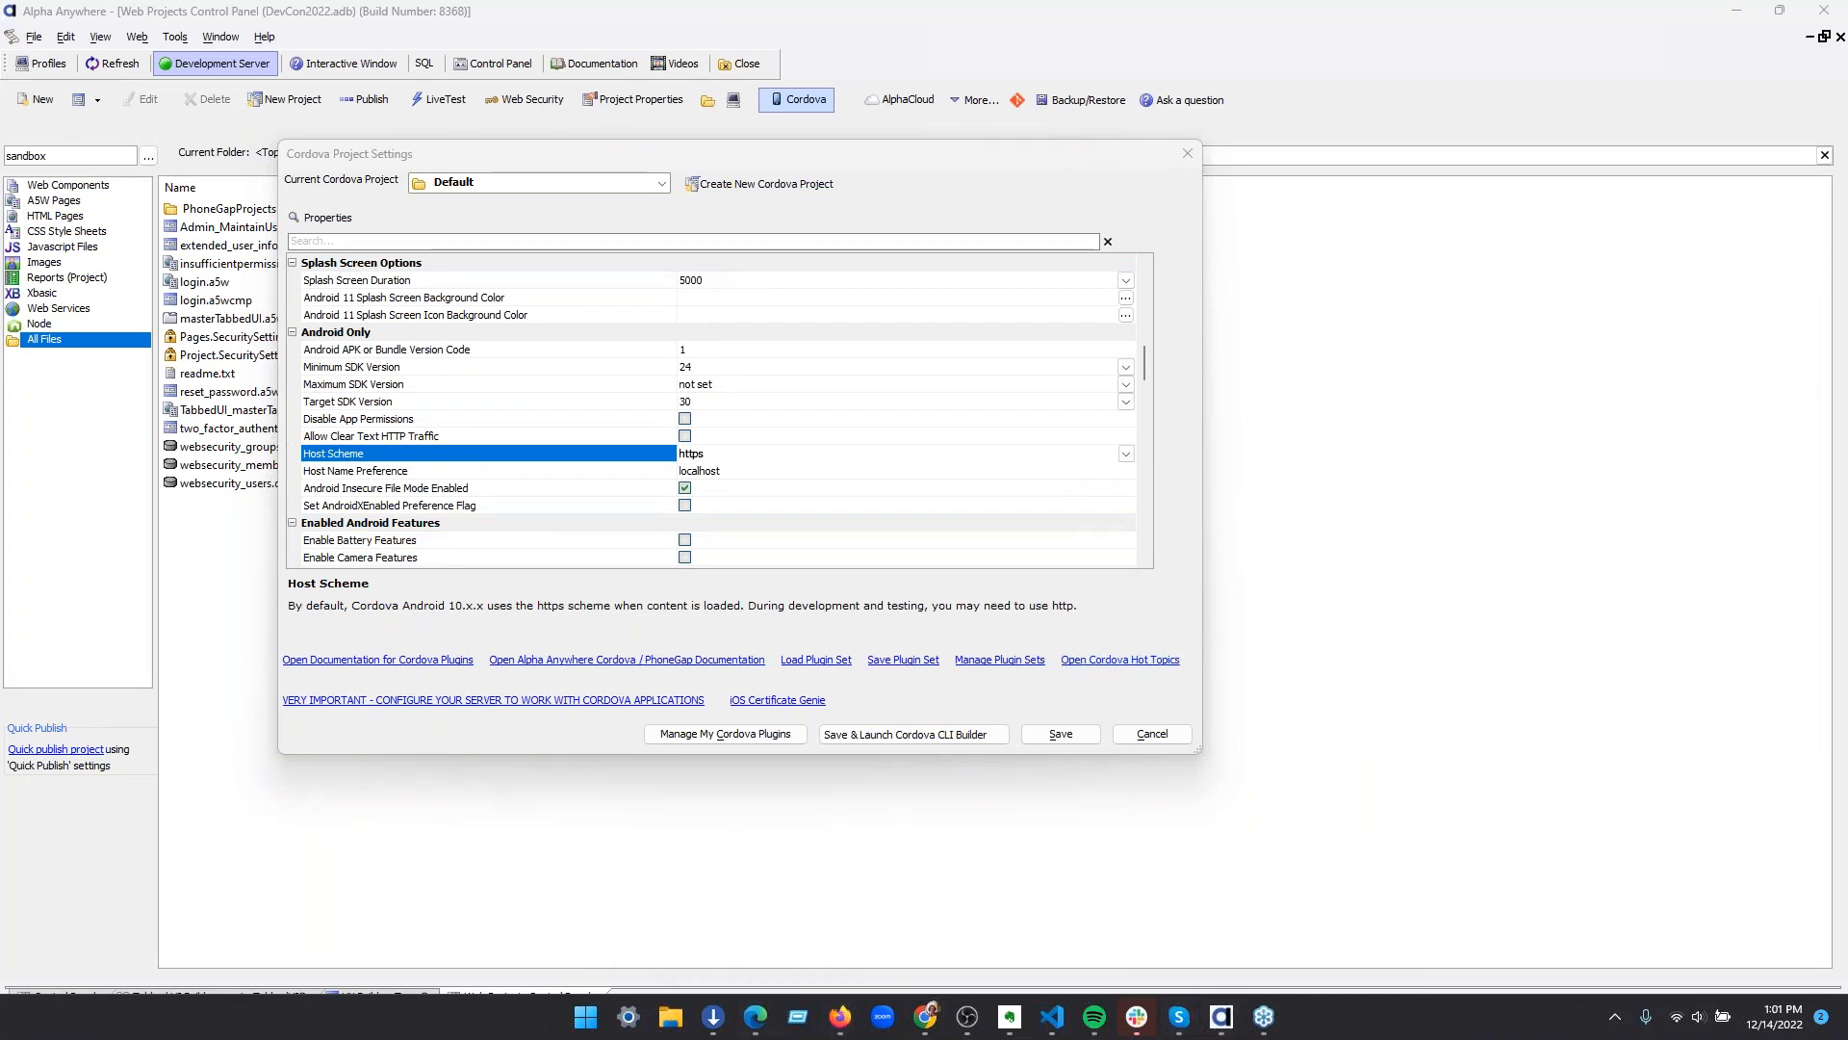
{"action": "key", "text": "super+d"}
{"action": "key", "text": "super+d"}
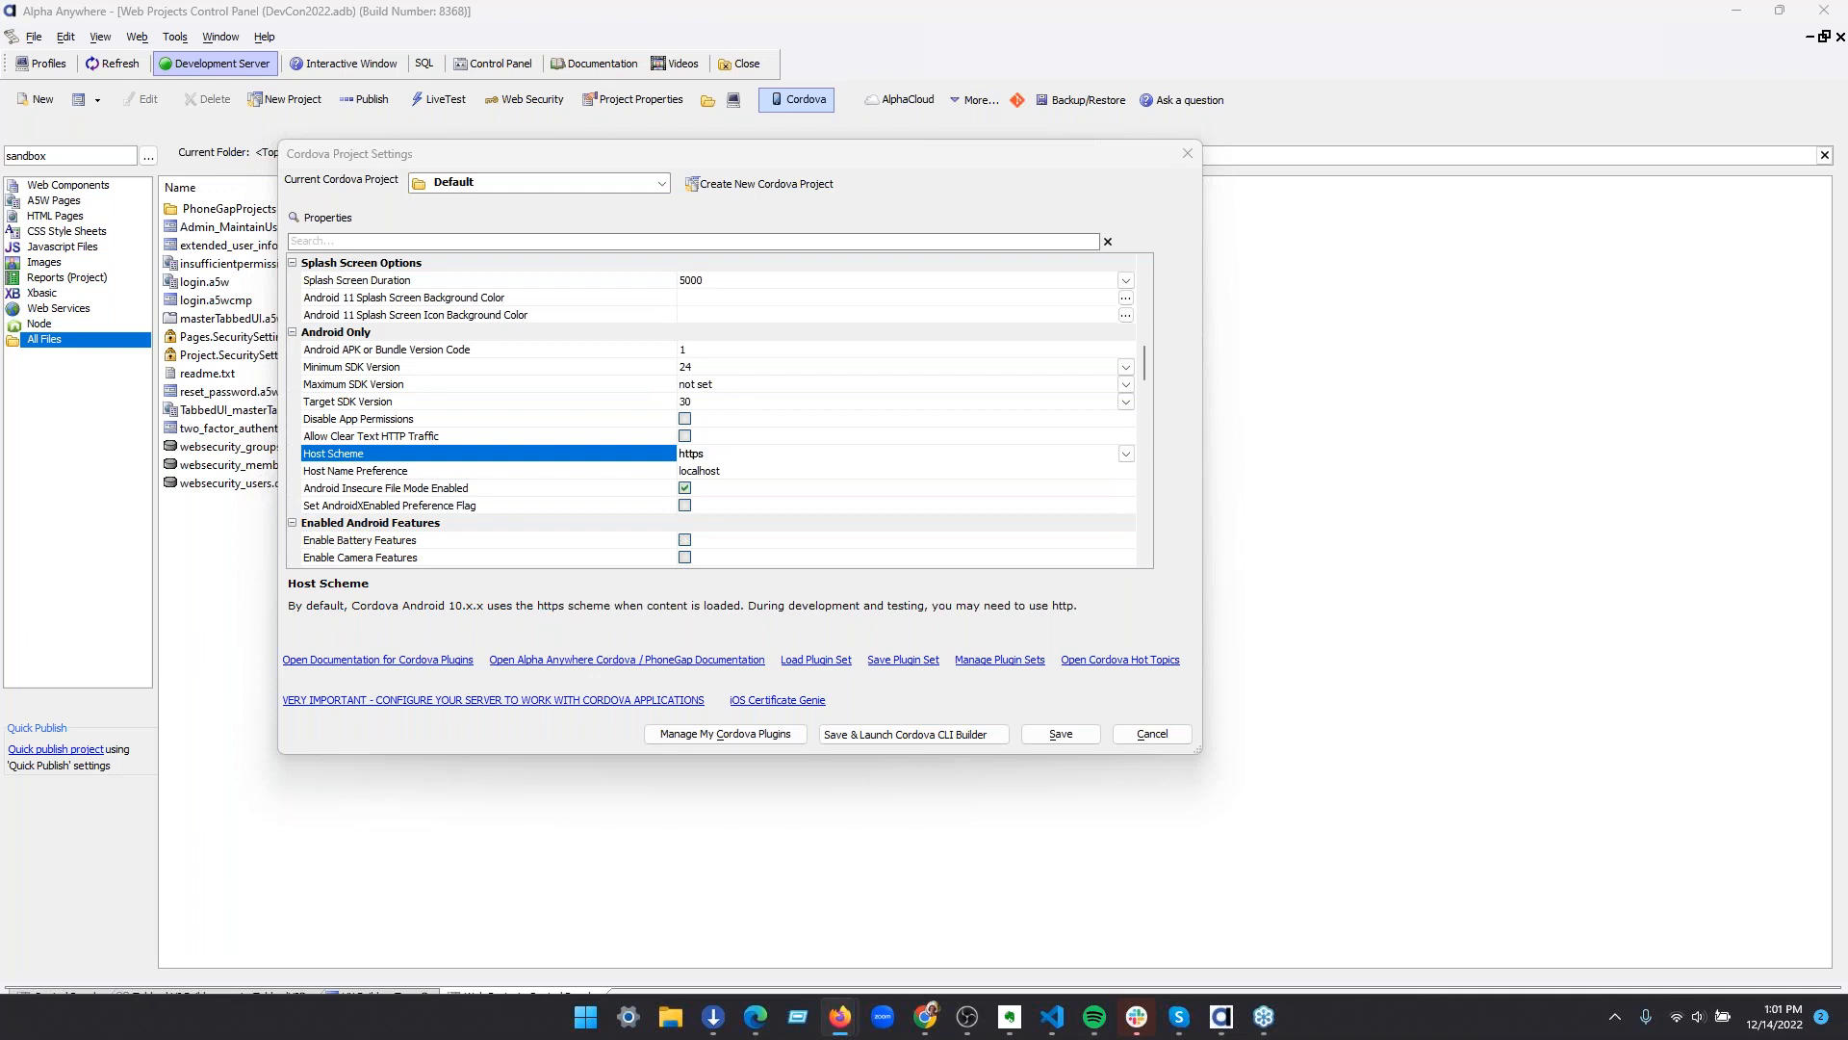
Switch to Firefox and open the contact form for a support ticket from the Alpha TransForm section of the Support page
{"action": "left_click", "coordinate": [840, 1016]}
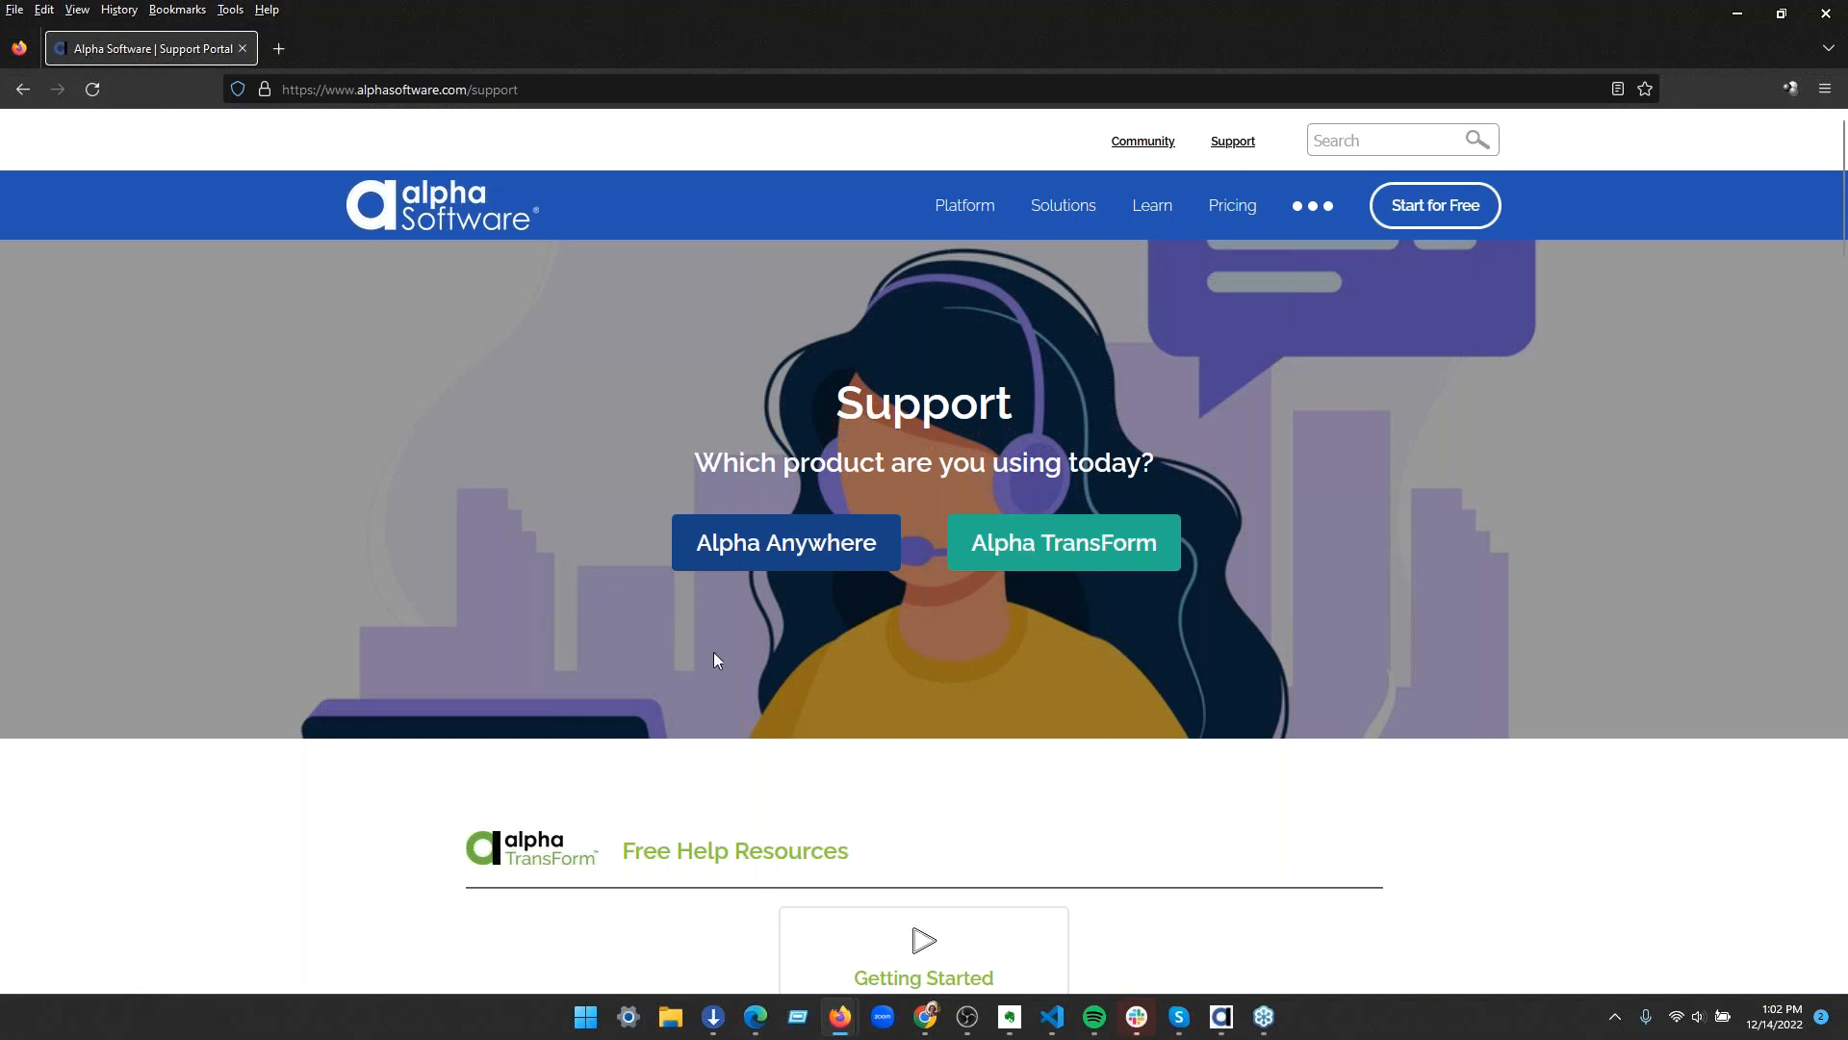
{"action": "scroll", "coordinate": [713, 651], "scroll_direction": "down", "scroll_amount": 8}
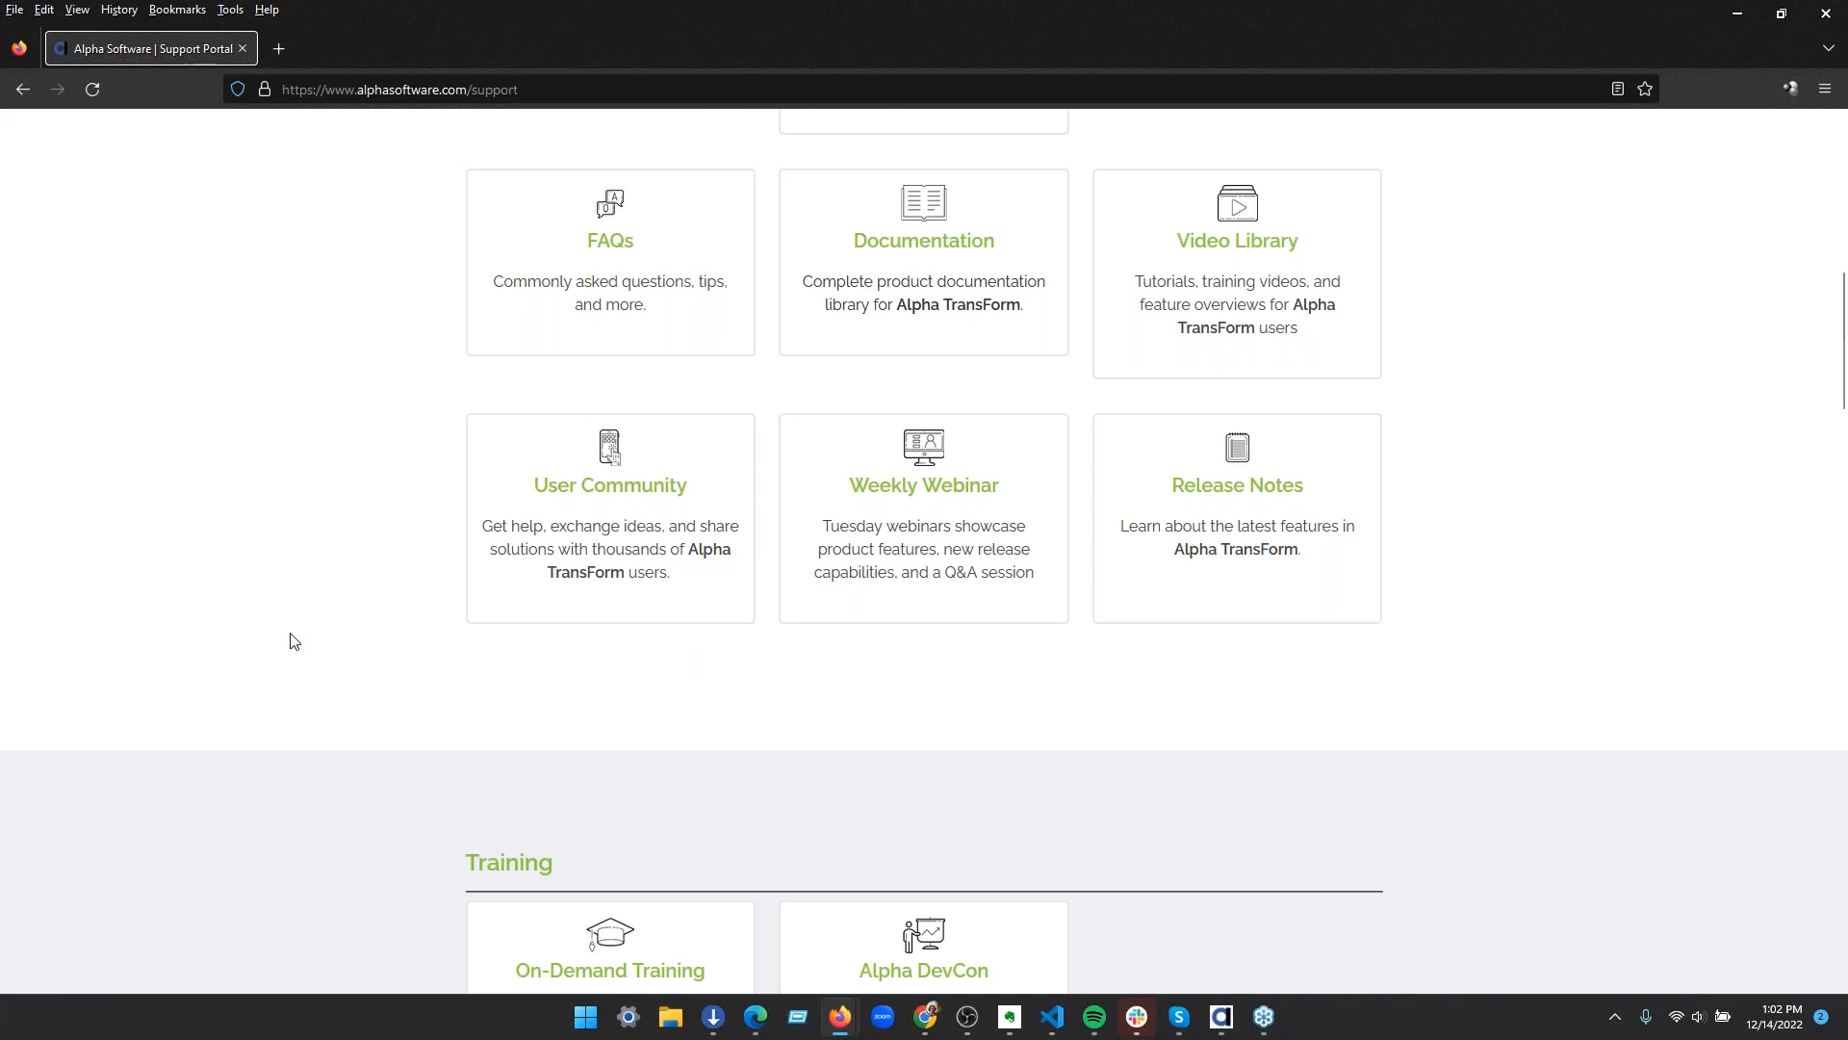
{"action": "scroll", "coordinate": [291, 654], "scroll_direction": "down", "scroll_amount": 8}
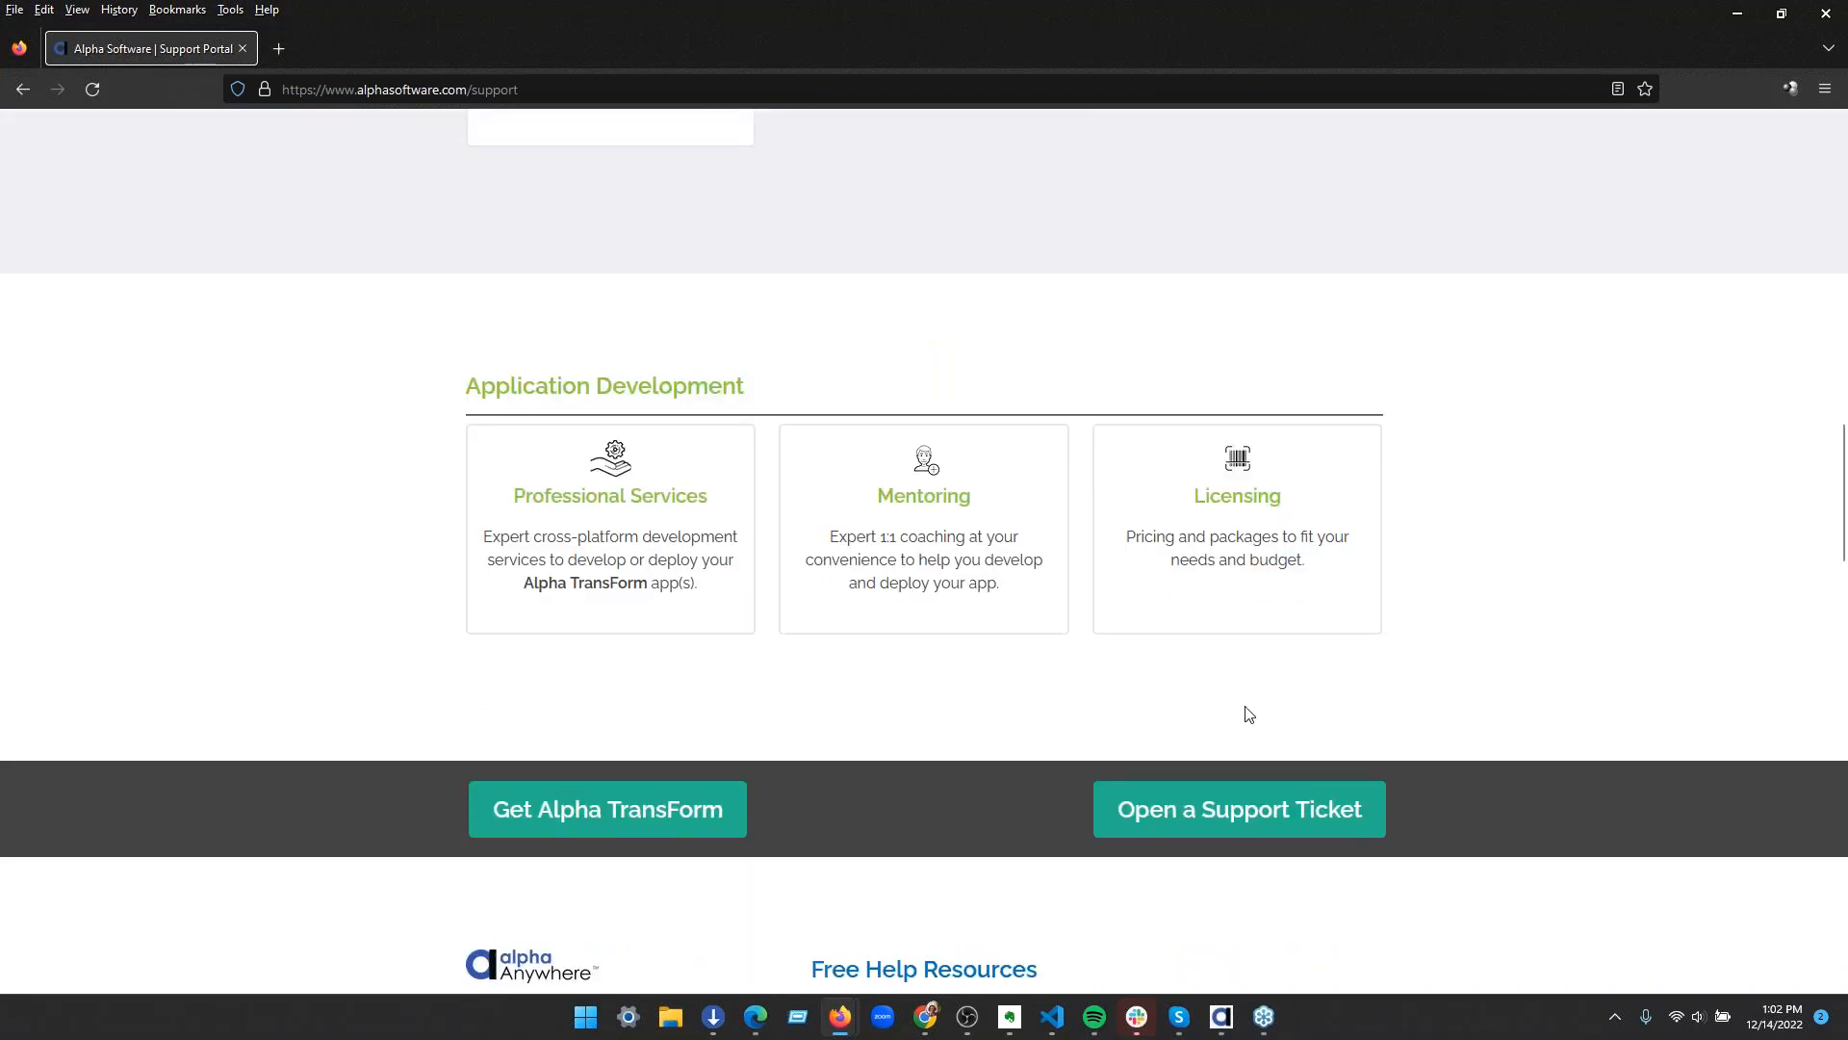
{"action": "left_click", "coordinate": [1189, 806]}
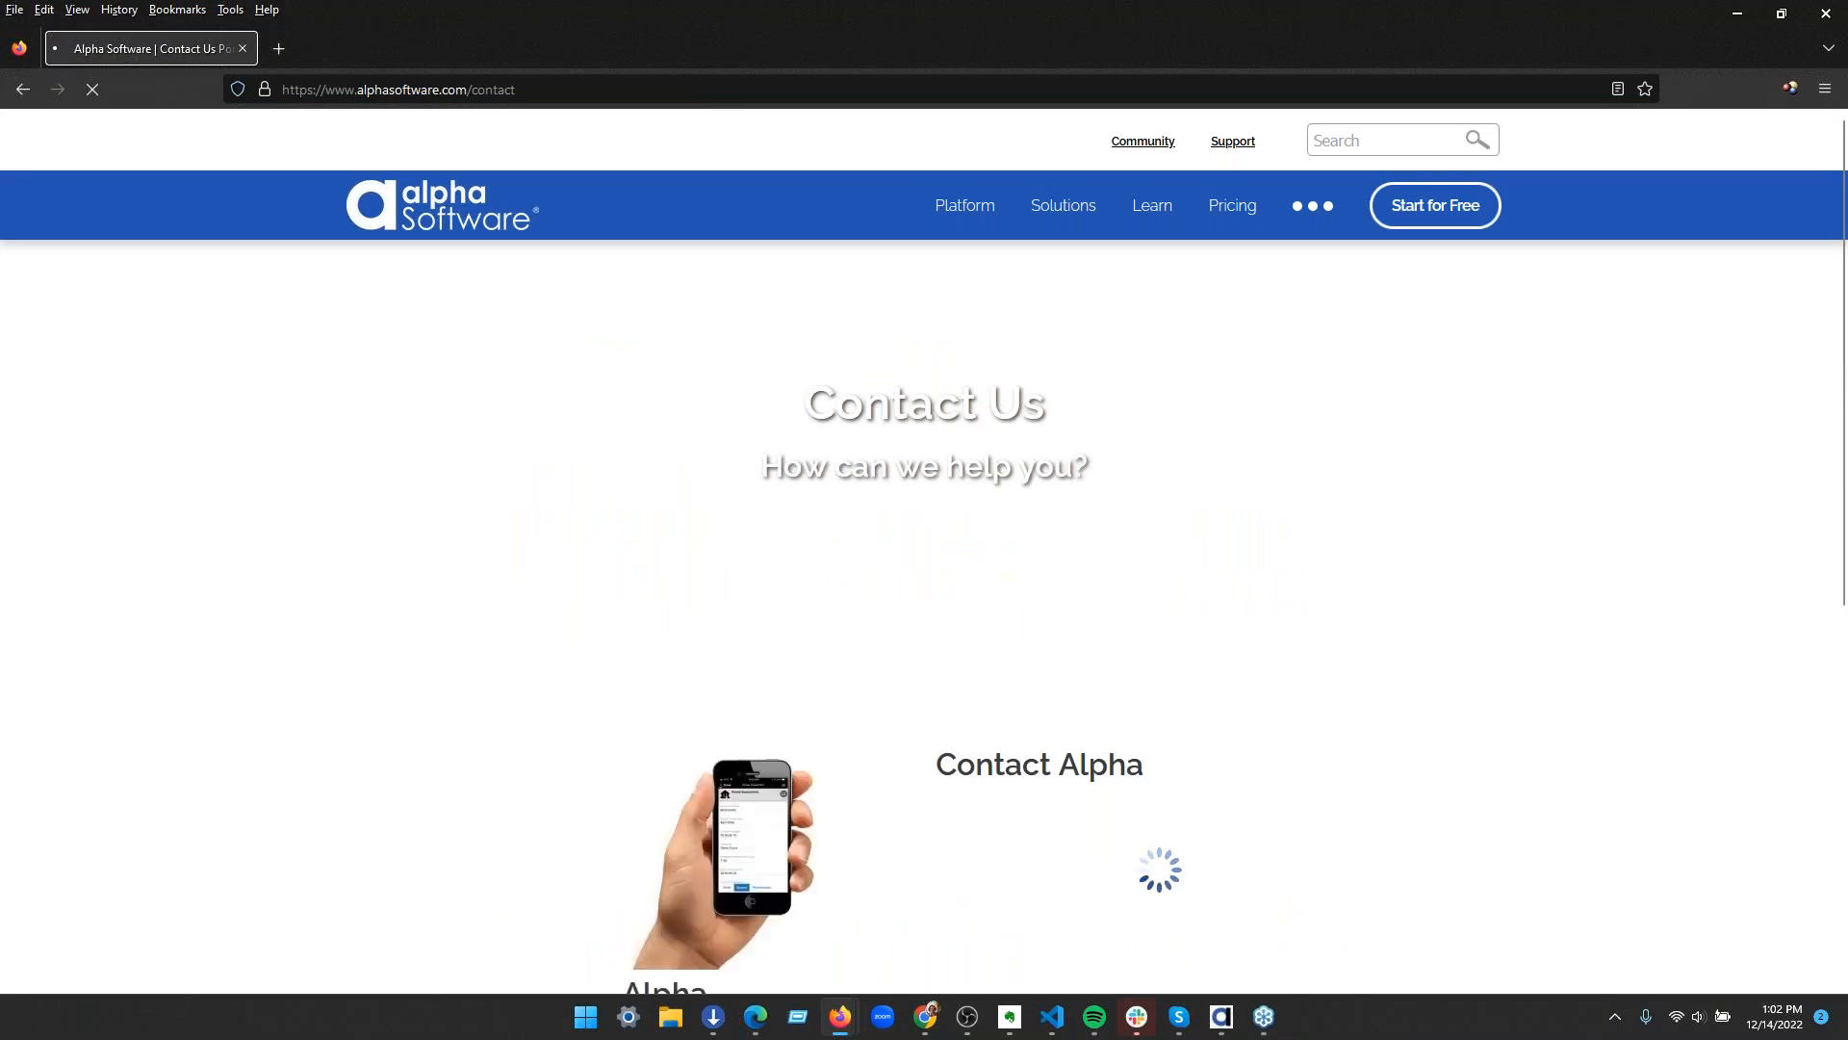
{"action": "scroll", "coordinate": [1348, 713], "scroll_direction": "down", "scroll_amount": 1}
{"action": "scroll", "coordinate": [1347, 711], "scroll_direction": "down", "scroll_amount": 3}
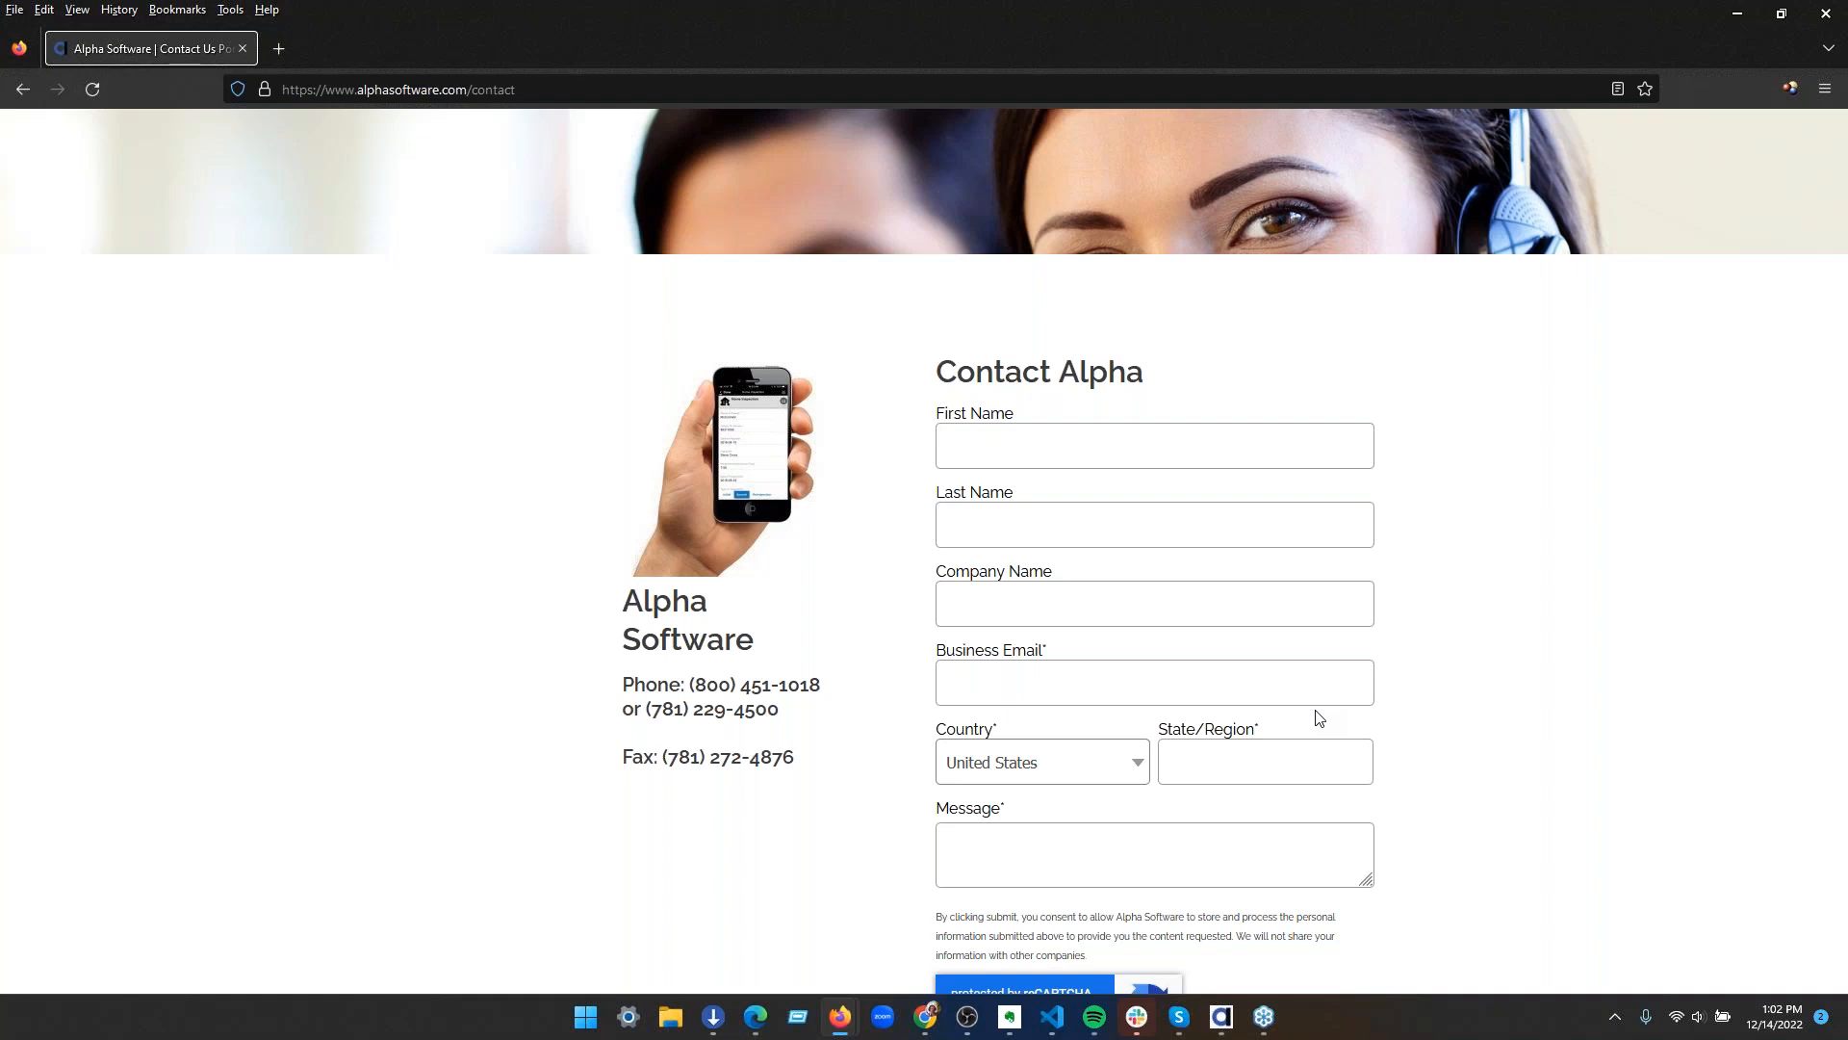
{"action": "left_click", "coordinate": [859, 79]}
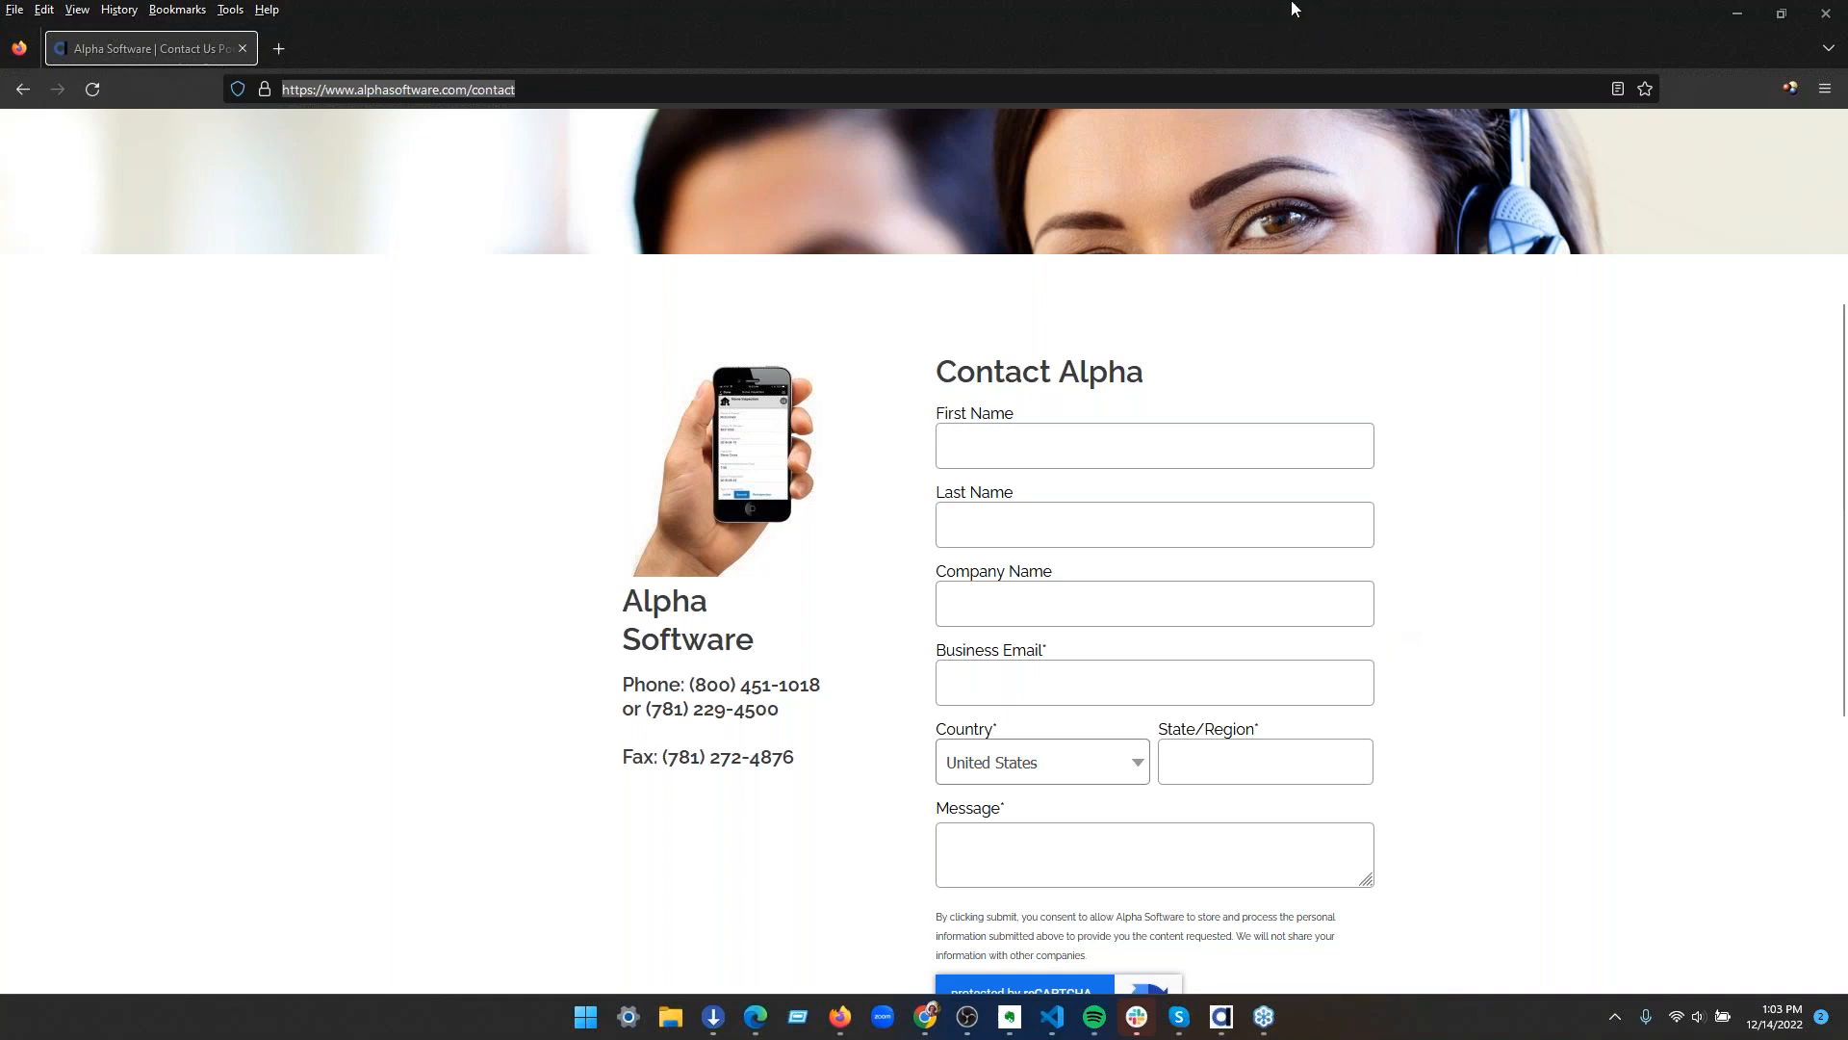
Return to the Support page and review its help resources, training and application development sections for Alpha TransForm and Alpha Anywhere
{"action": "left_click", "coordinate": [22, 92]}
{"action": "scroll", "coordinate": [838, 500], "scroll_direction": "up", "scroll_amount": 10}
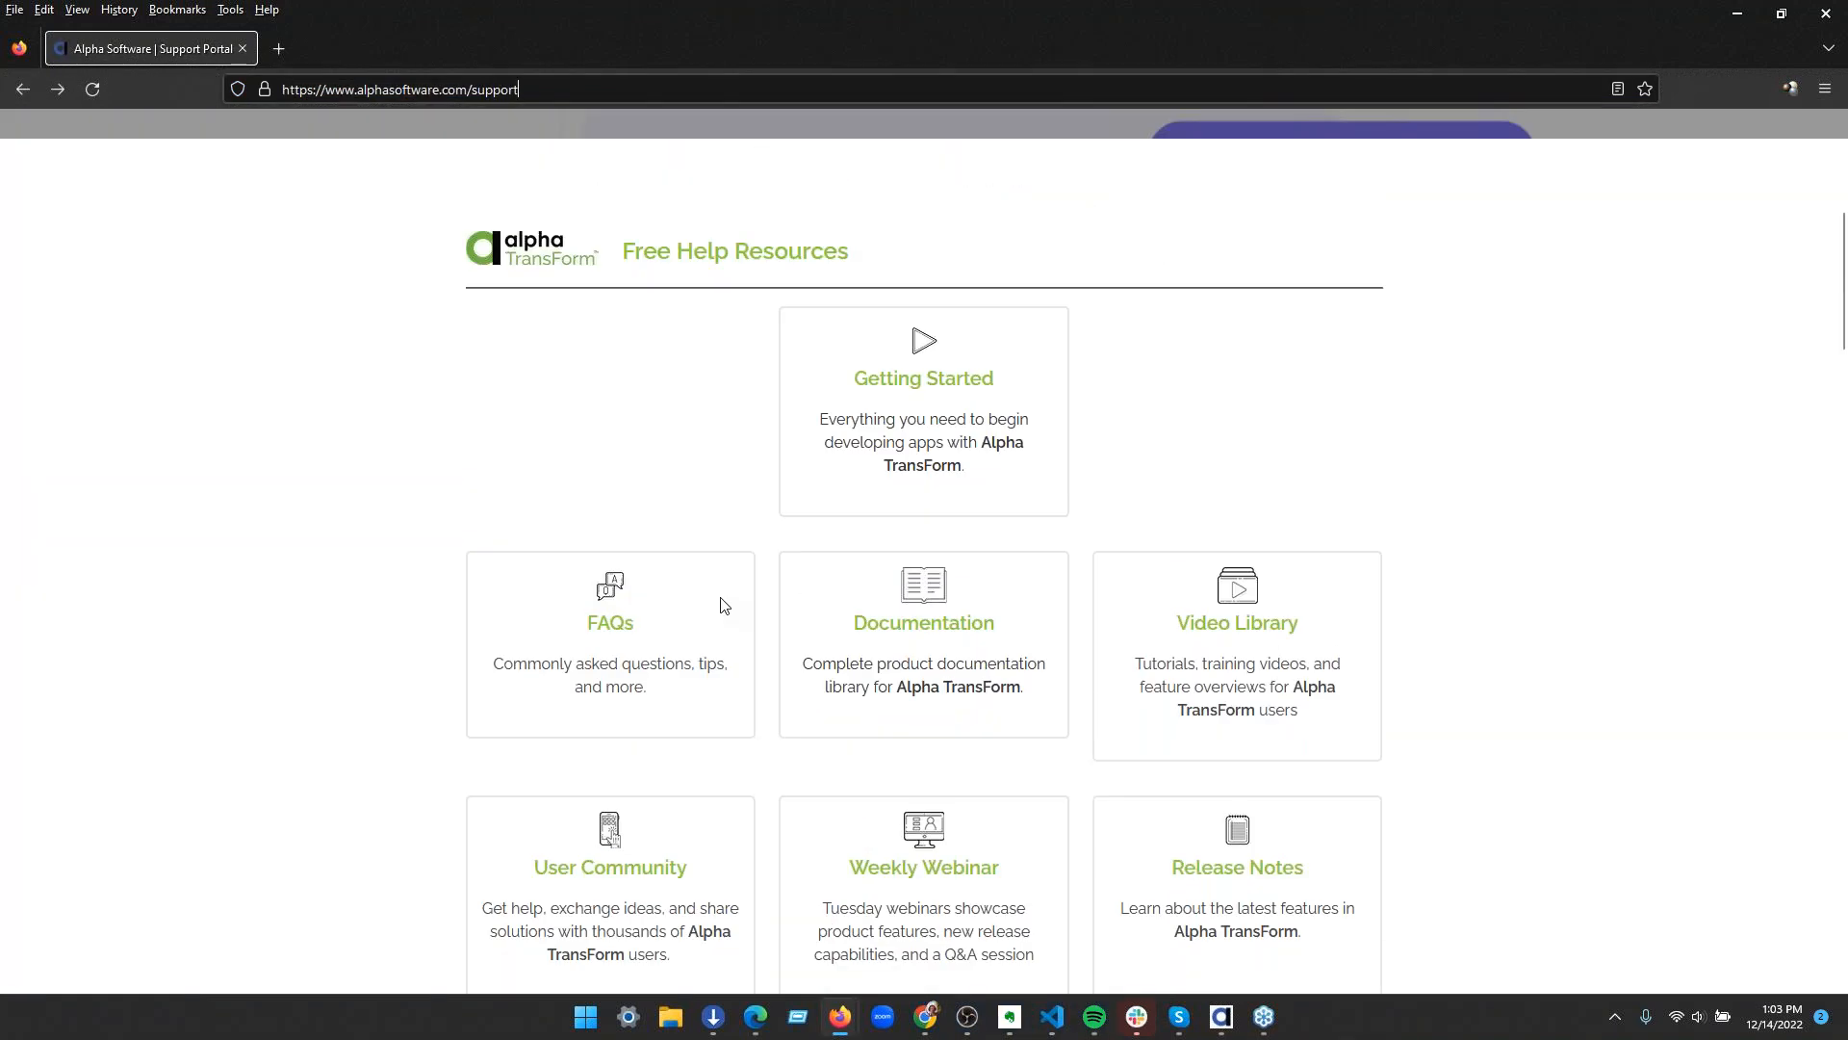
{"action": "scroll", "coordinate": [724, 605], "scroll_direction": "up", "scroll_amount": 6}
{"action": "scroll", "coordinate": [840, 733], "scroll_direction": "down", "scroll_amount": 5}
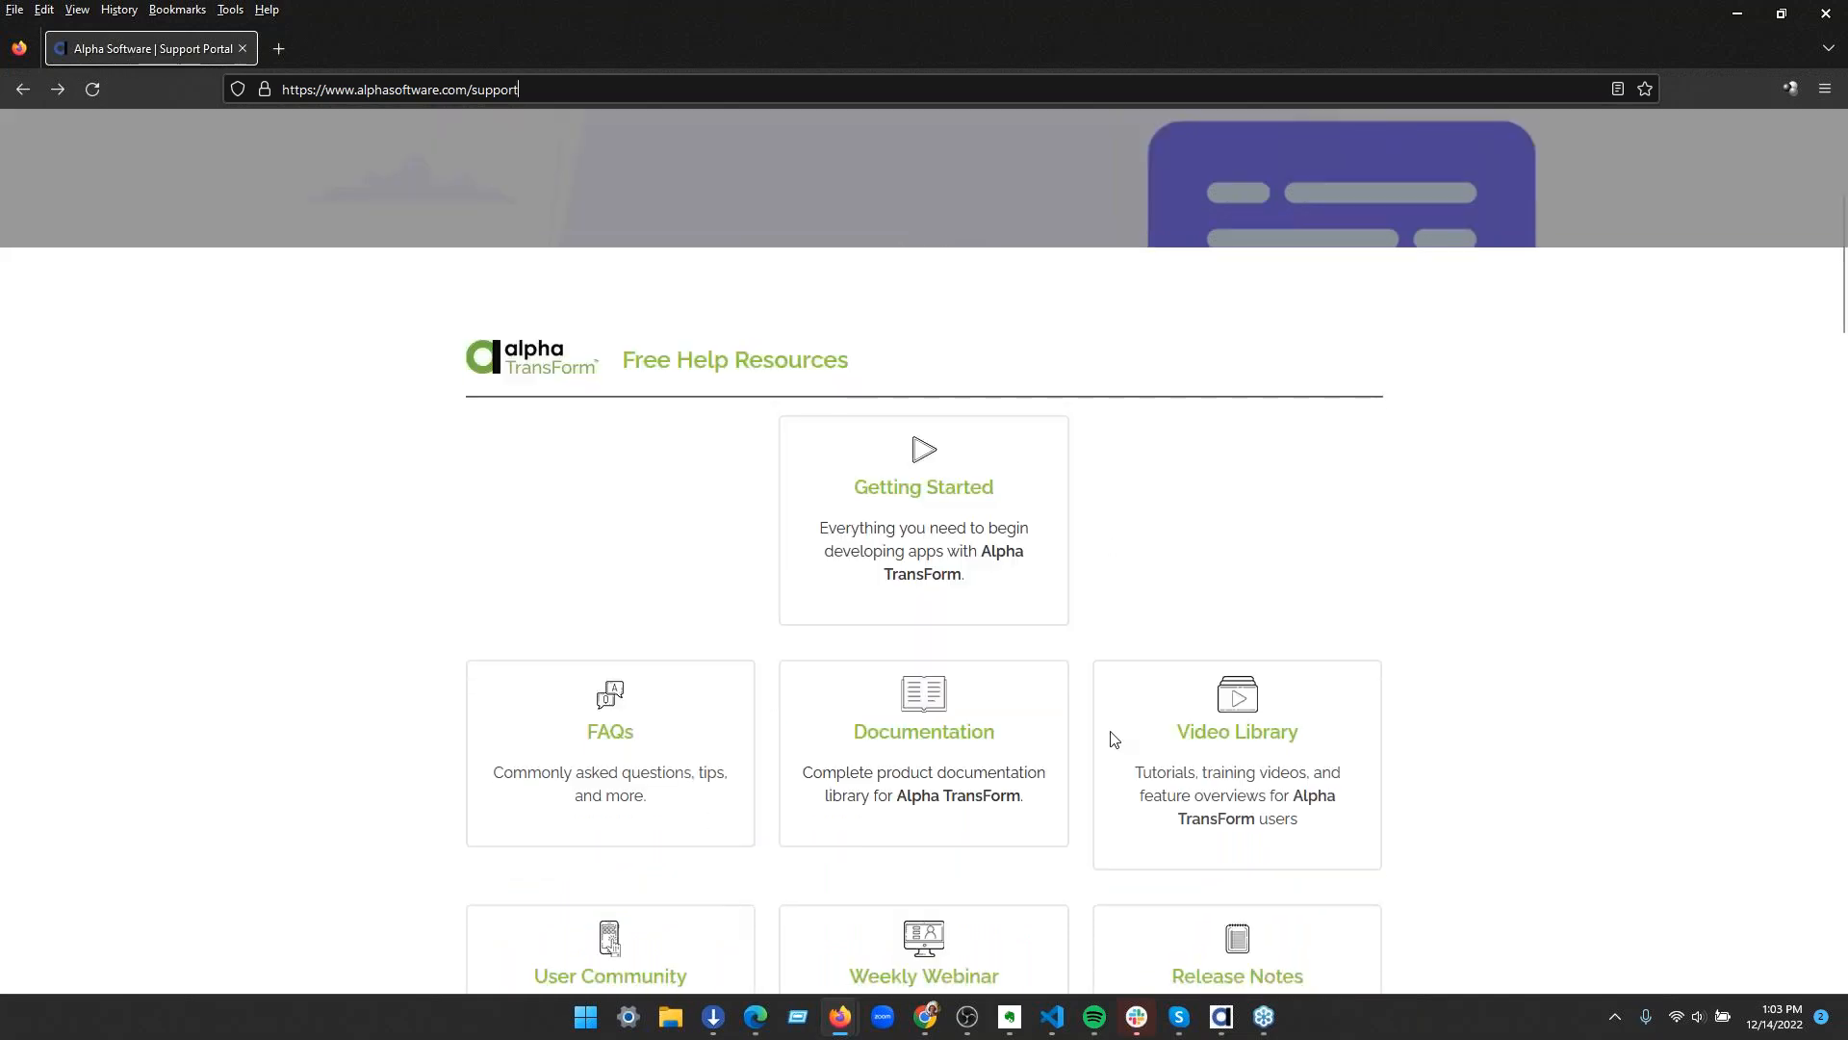
{"action": "scroll", "coordinate": [1113, 739], "scroll_direction": "down", "scroll_amount": 15}
{"action": "scroll", "coordinate": [1074, 710], "scroll_direction": "down", "scroll_amount": 15}
{"action": "scroll", "coordinate": [1076, 710], "scroll_direction": "up", "scroll_amount": 10}
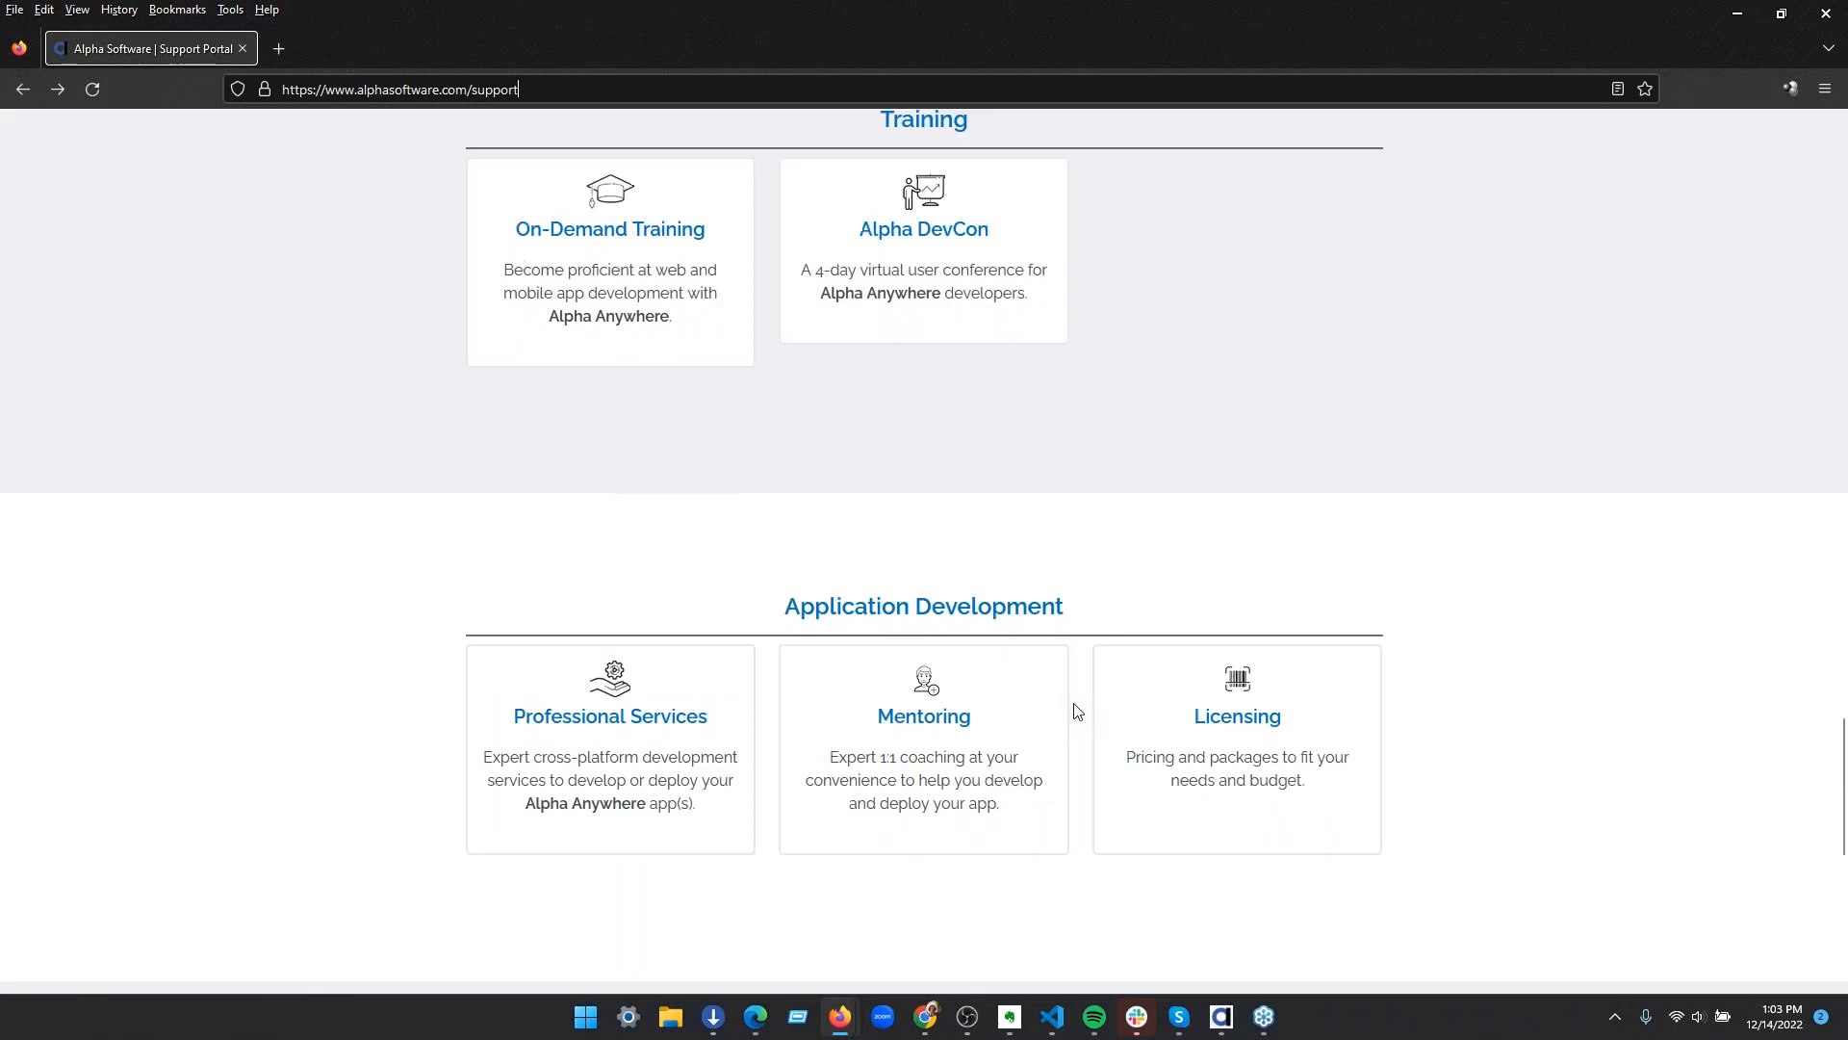
{"action": "scroll", "coordinate": [1076, 710], "scroll_direction": "up", "scroll_amount": 12}
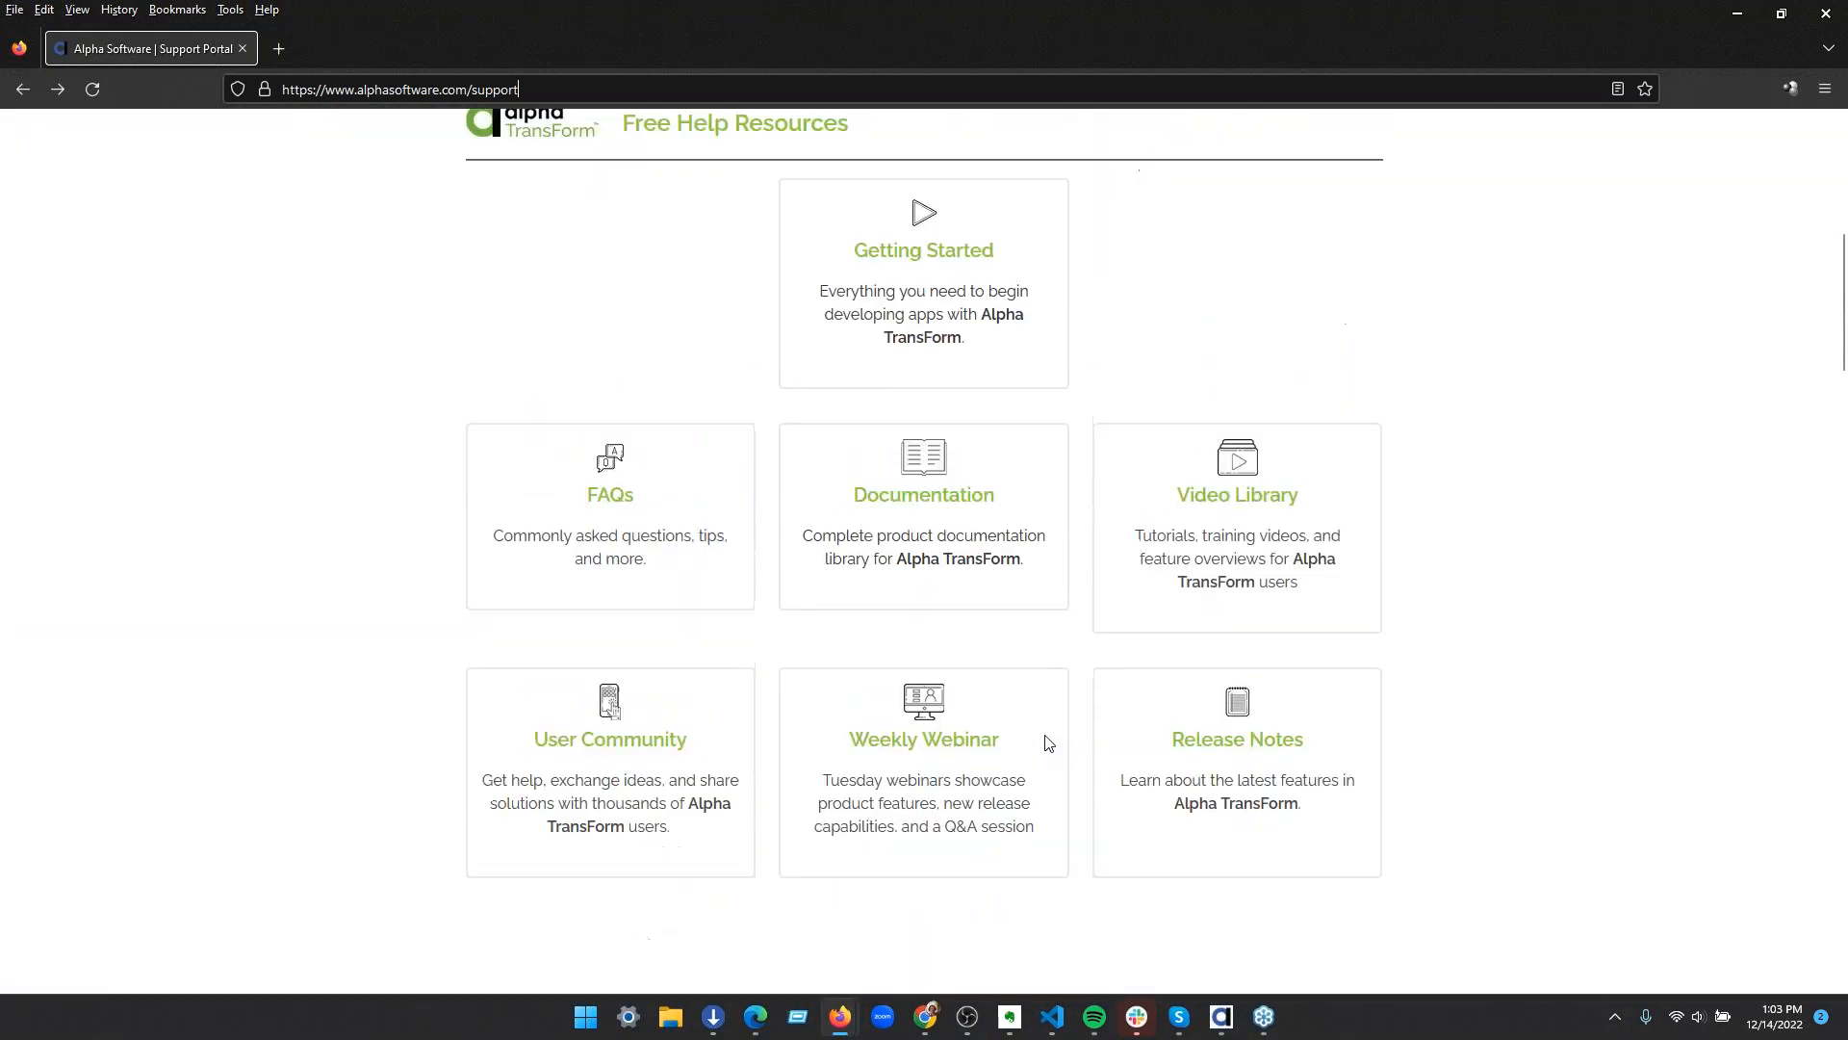
{"action": "scroll", "coordinate": [828, 702], "scroll_direction": "up", "scroll_amount": 3}
{"action": "scroll", "coordinate": [1200, 729], "scroll_direction": "down", "scroll_amount": 3}
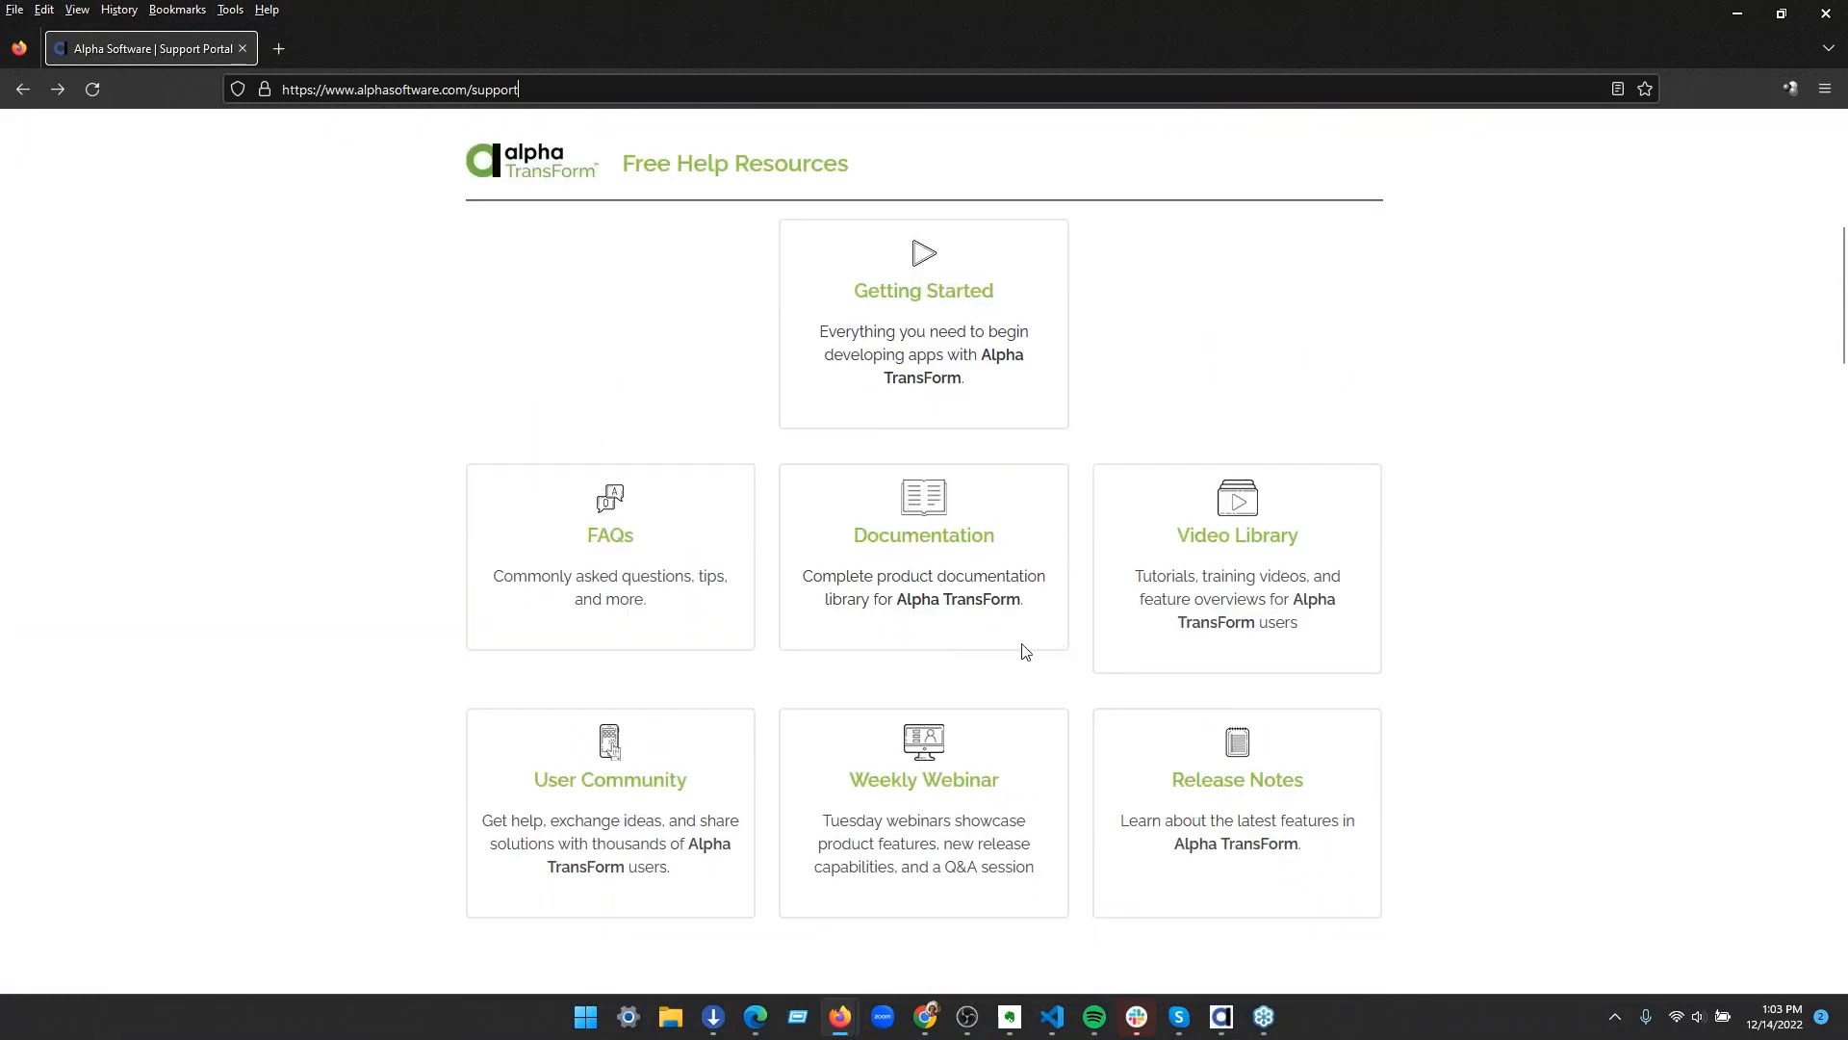
{"action": "scroll", "coordinate": [1024, 652], "scroll_direction": "down", "scroll_amount": 1}
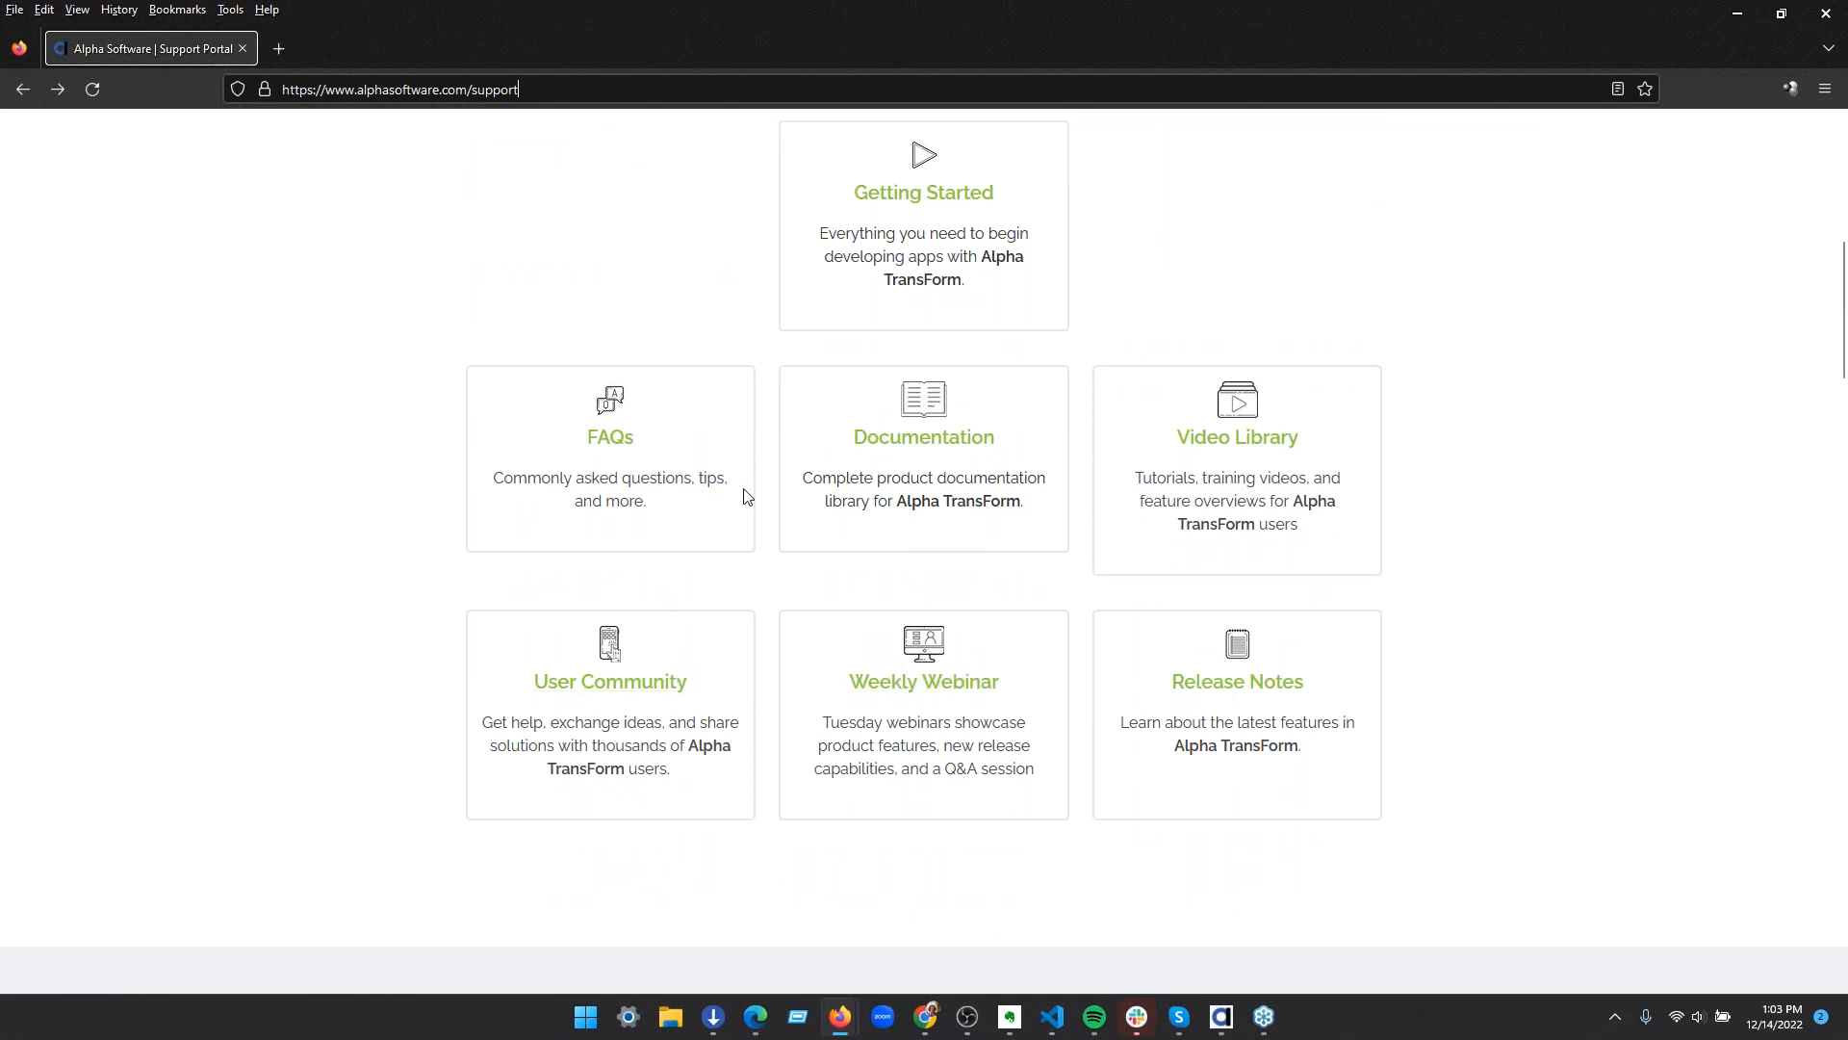
{"action": "scroll", "coordinate": [1450, 747], "scroll_direction": "down", "scroll_amount": 5}
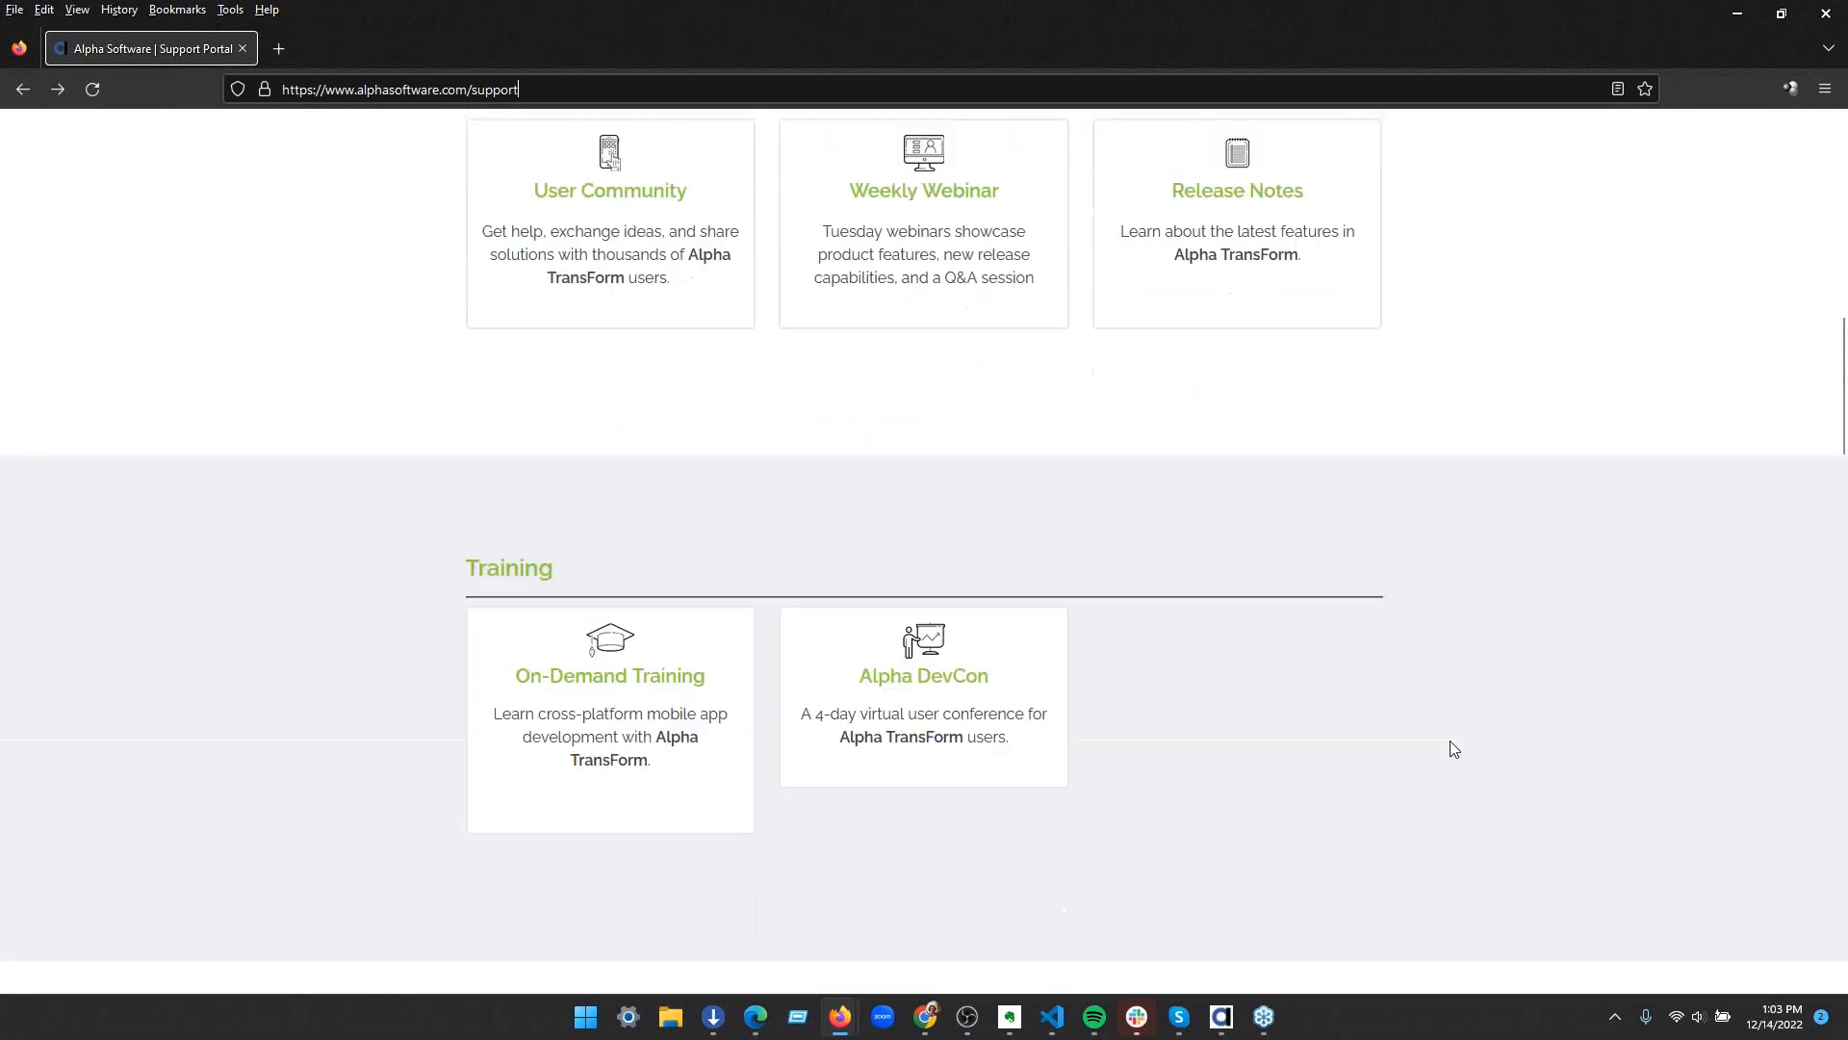
{"action": "scroll", "coordinate": [1453, 749], "scroll_direction": "down", "scroll_amount": 2}
{"action": "scroll", "coordinate": [270, 637], "scroll_direction": "down", "scroll_amount": 3}
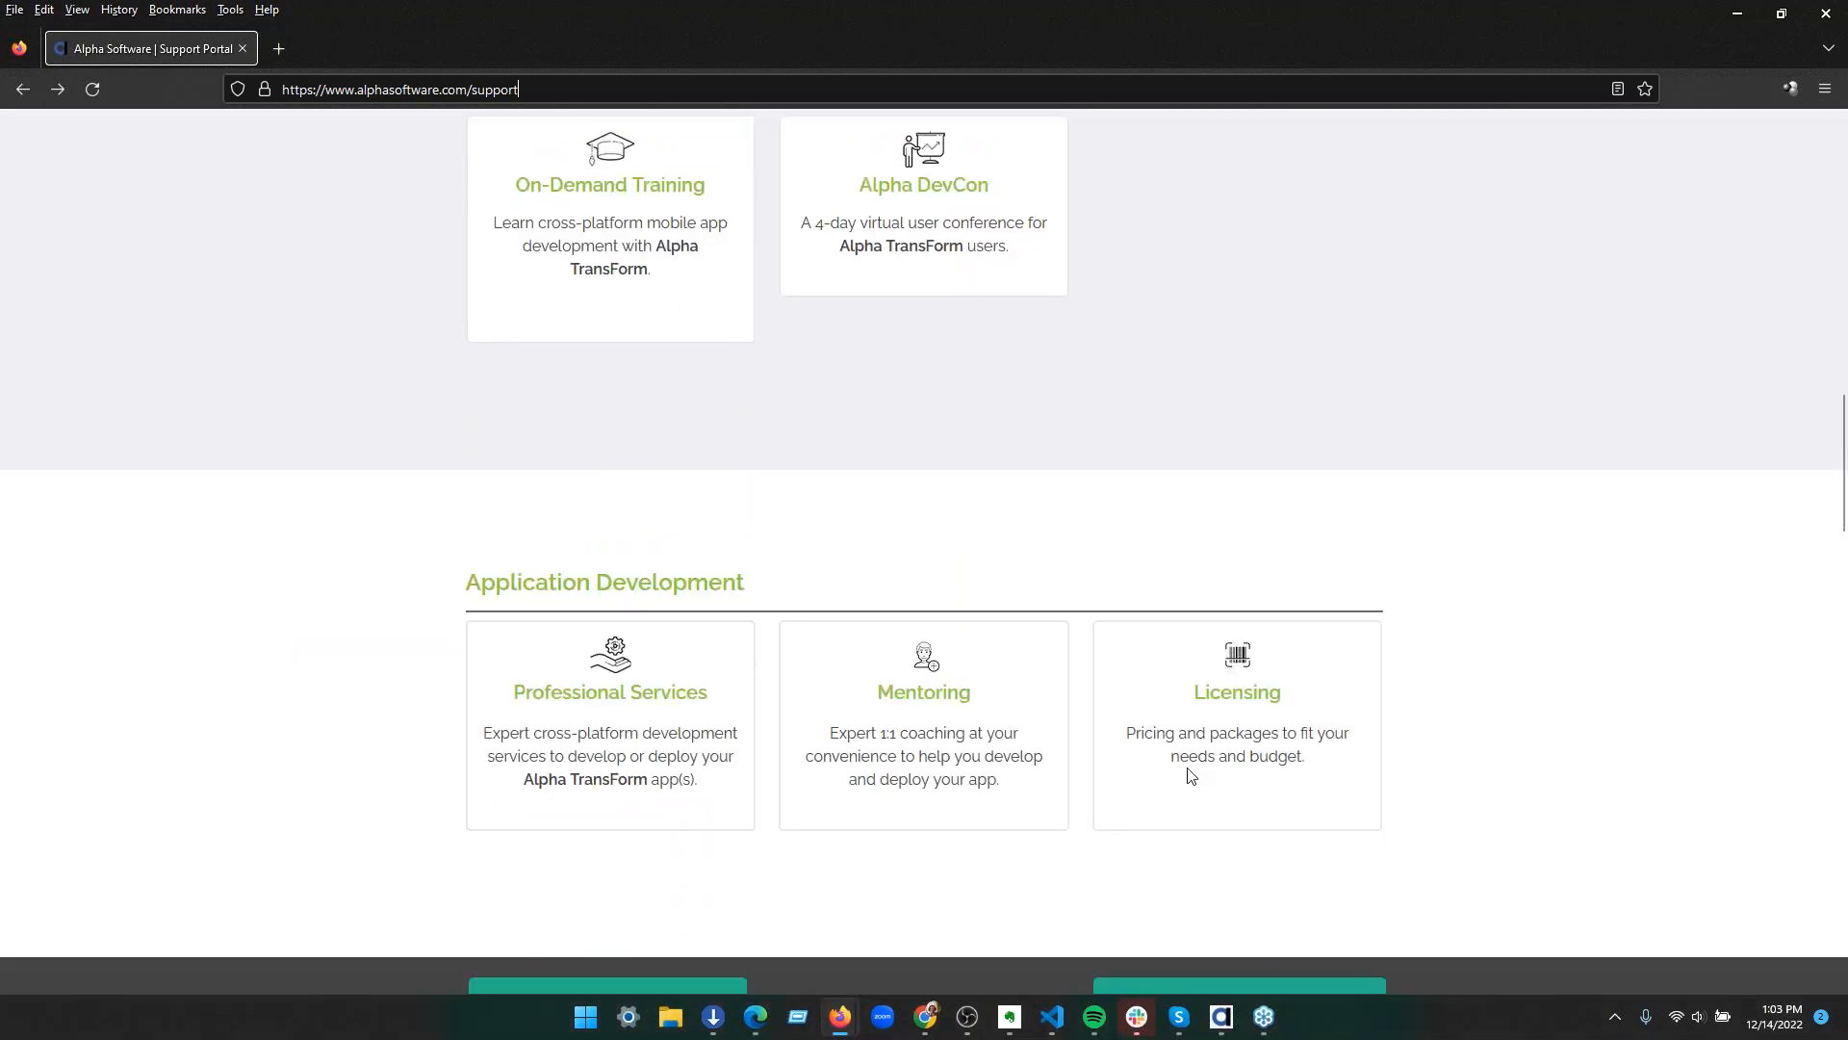
{"action": "scroll", "coordinate": [463, 710], "scroll_direction": "up", "scroll_amount": 15}
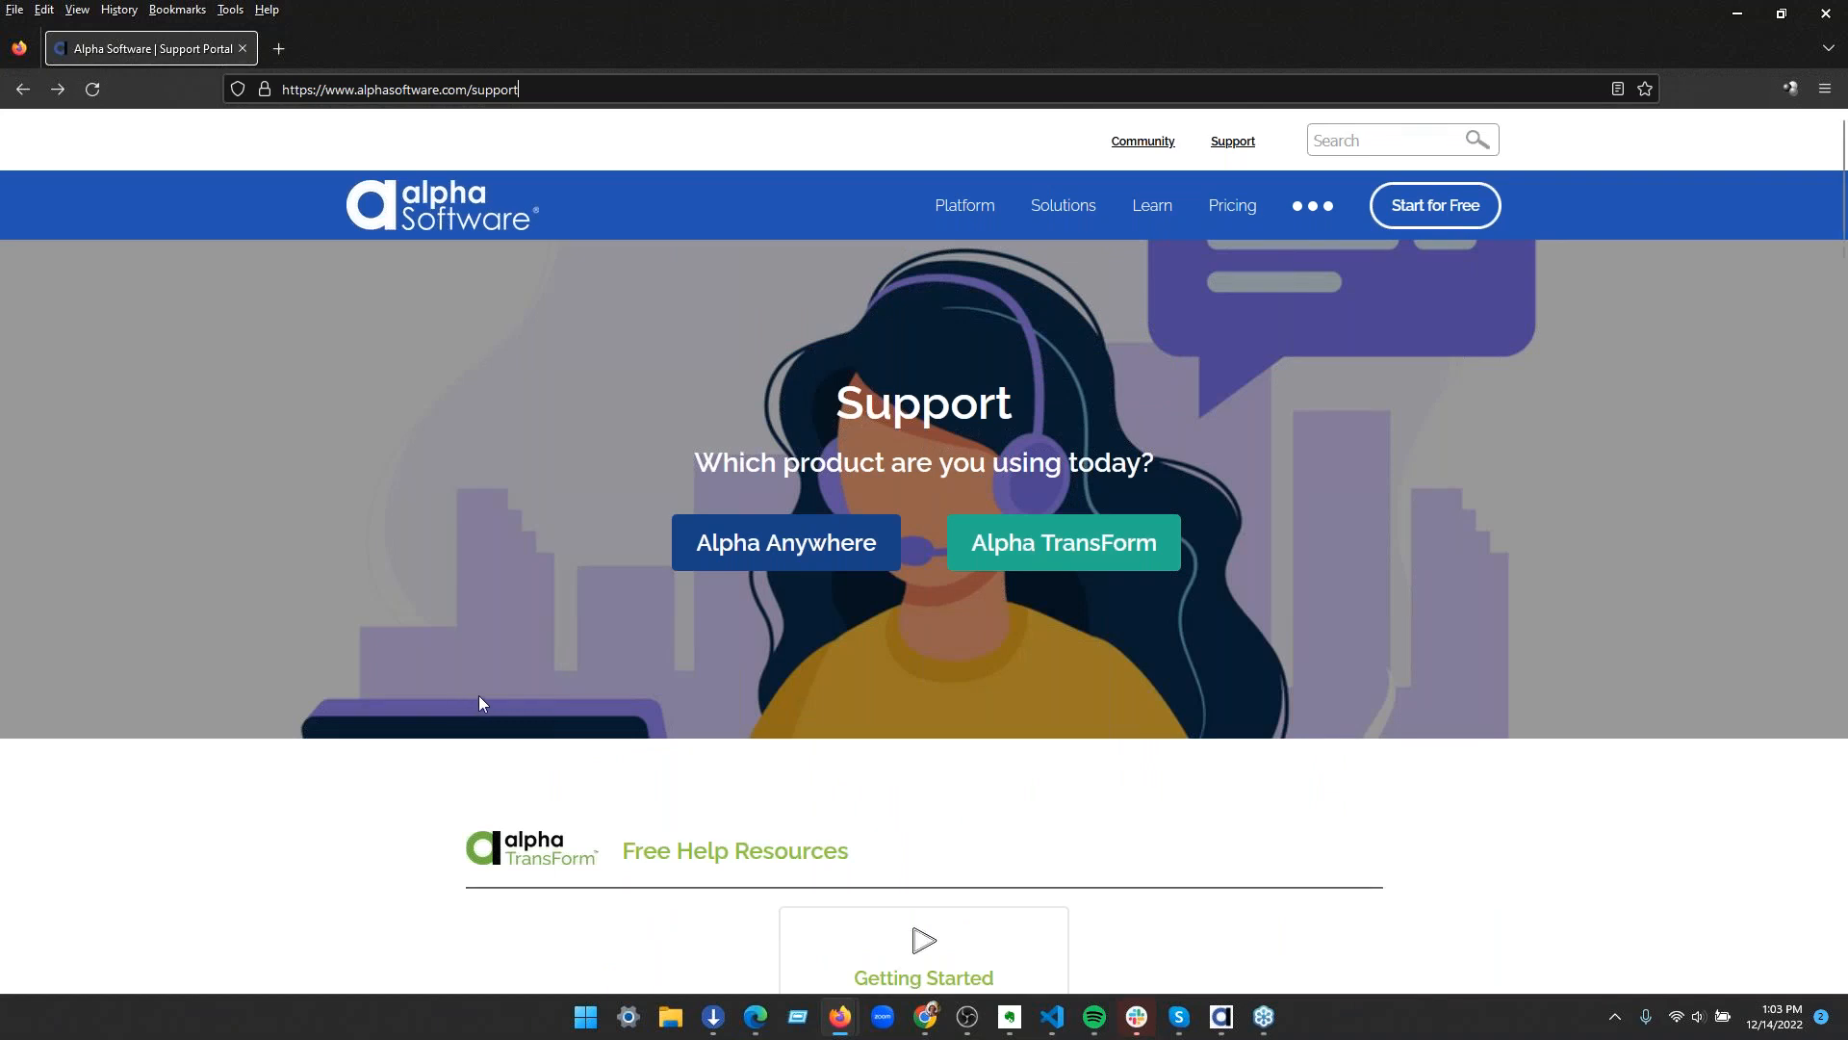
Open the Alpha TransForm User Community and shorten its address to load the forum home at forum.alphasoftware.com
{"action": "scroll", "coordinate": [462, 655], "scroll_direction": "down", "scroll_amount": 10}
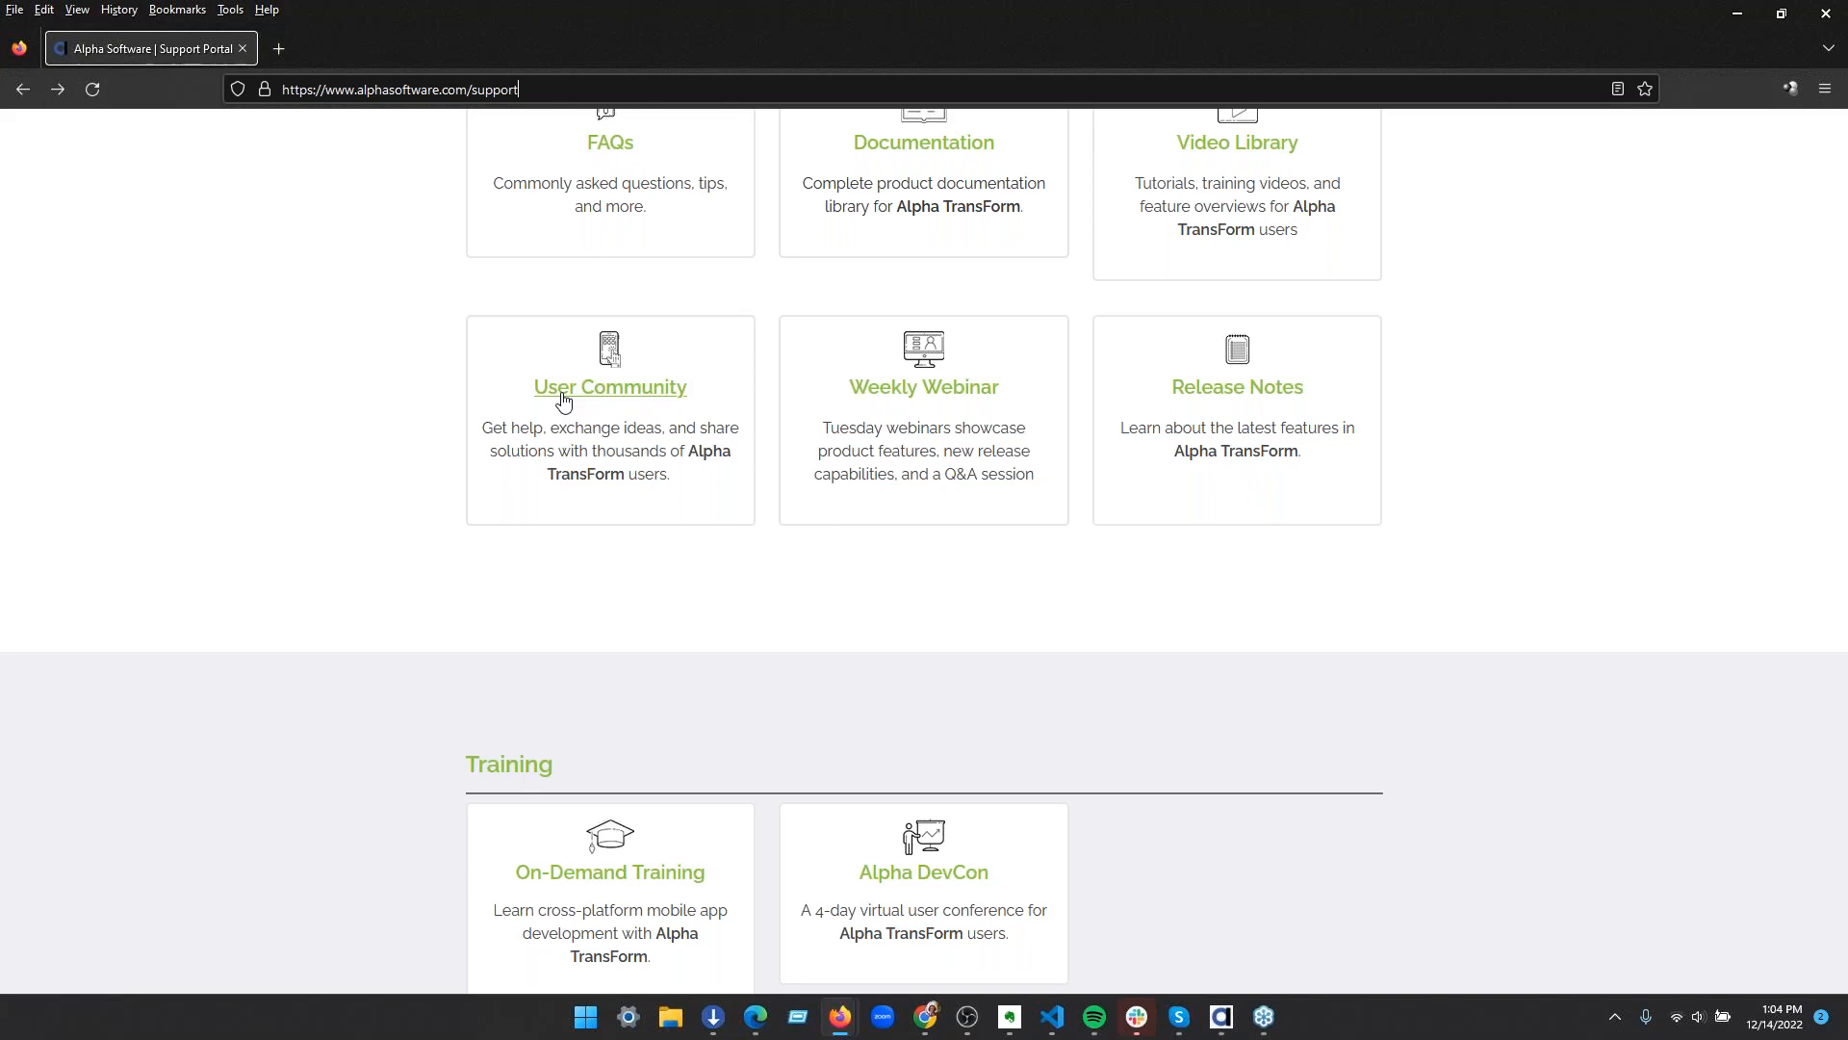
{"action": "left_click", "coordinate": [564, 401]}
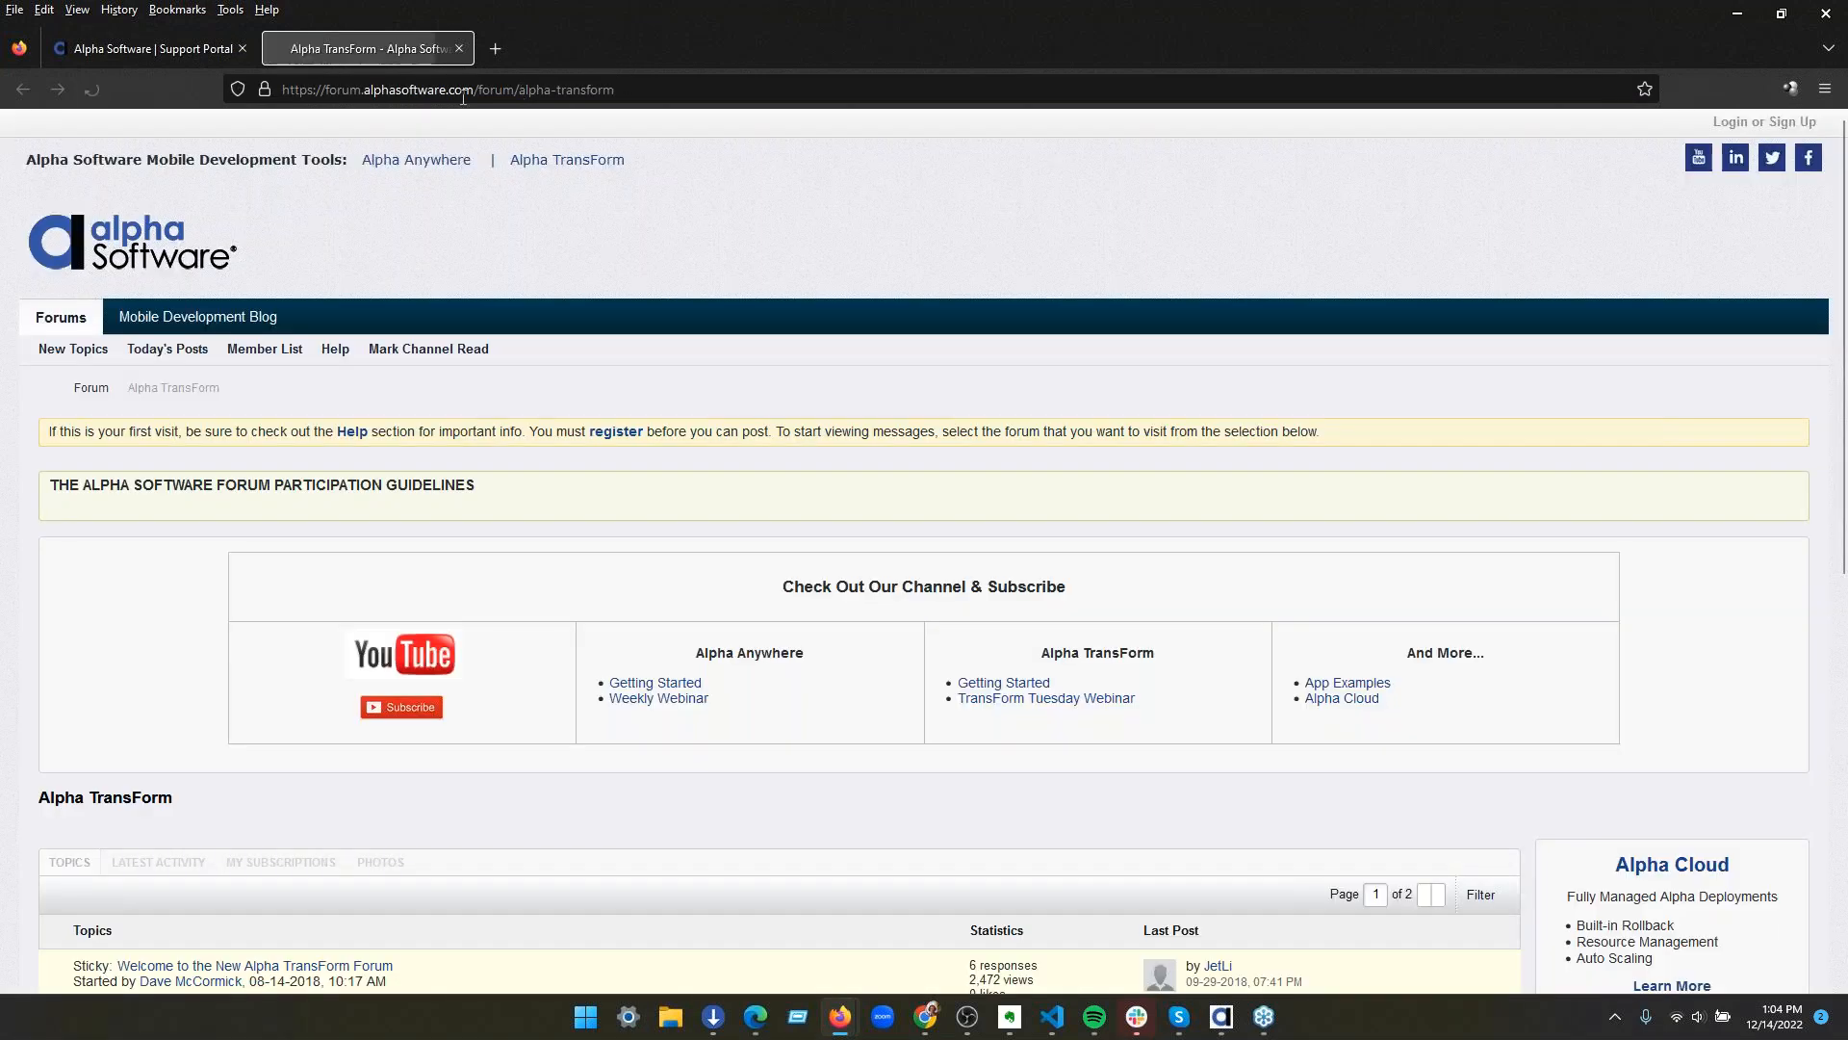
{"action": "left_click", "coordinate": [484, 92]}
{"action": "left_click", "coordinate": [565, 93]}
{"action": "left_click_drag", "start_coordinate": [503, 88], "coordinate": [774, 95]}
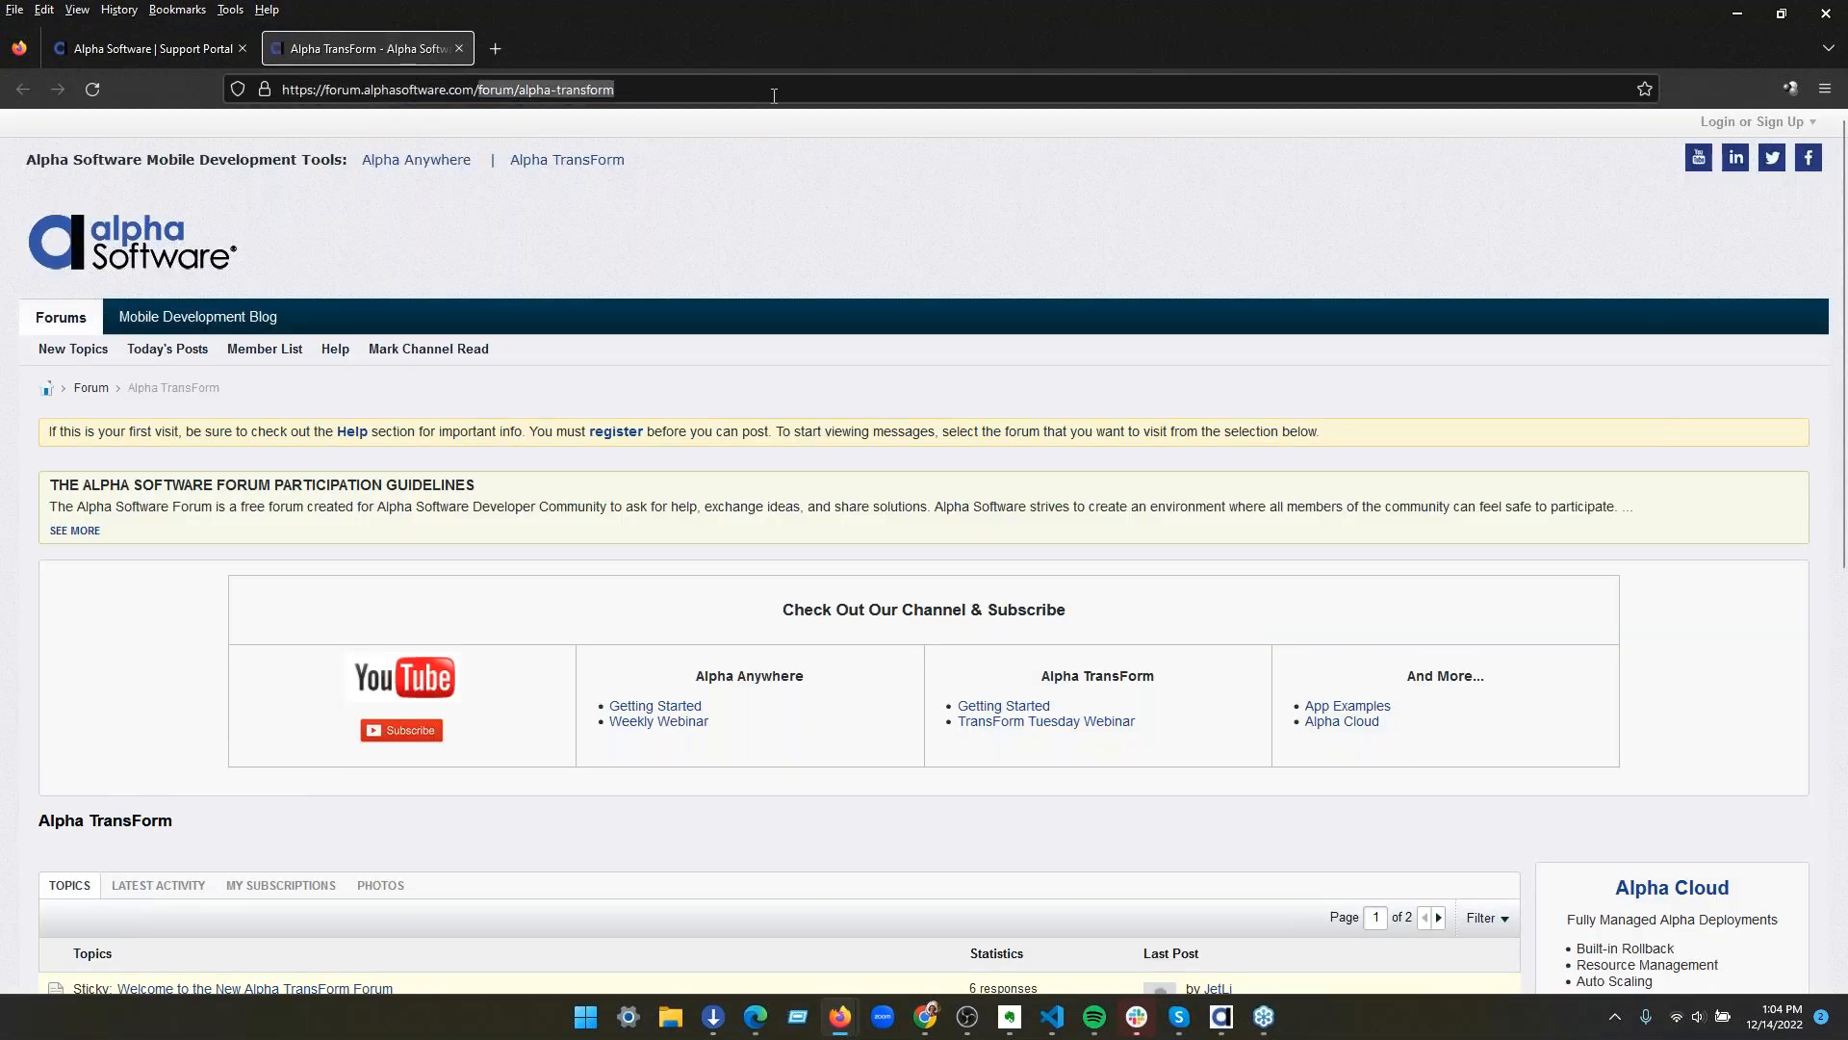
{"action": "key", "text": "BackSpace"}
{"action": "key", "text": "Return"}
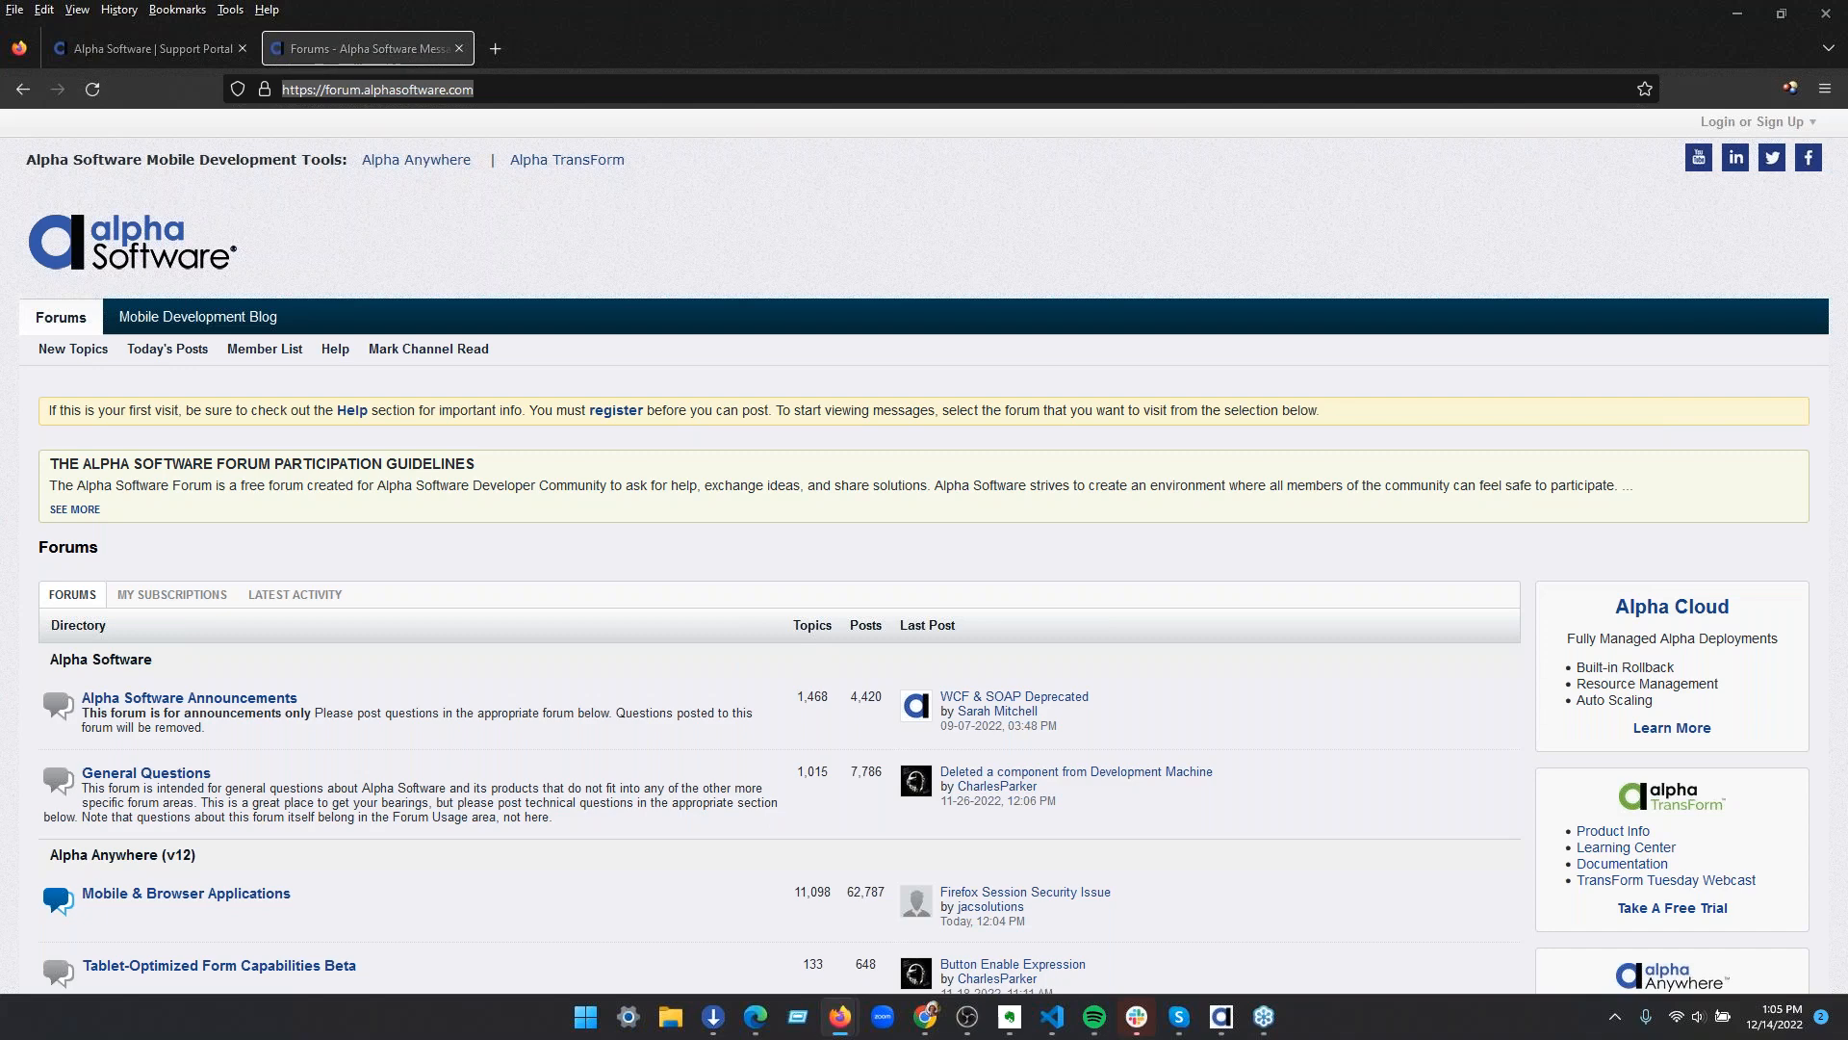
Open the Alpha Anywhere release notes for 2020 to present in a new tab and locate the V4.6.4.6 release heading
{"action": "mouse_move", "coordinate": [1847, 423]}
{"action": "left_mouse_down"}
{"action": "mouse_move", "coordinate": [1151, 339]}
{"action": "mouse_move", "coordinate": [630, 38]}
{"action": "mouse_move", "coordinate": [633, 54]}
{"action": "left_mouse_up"}
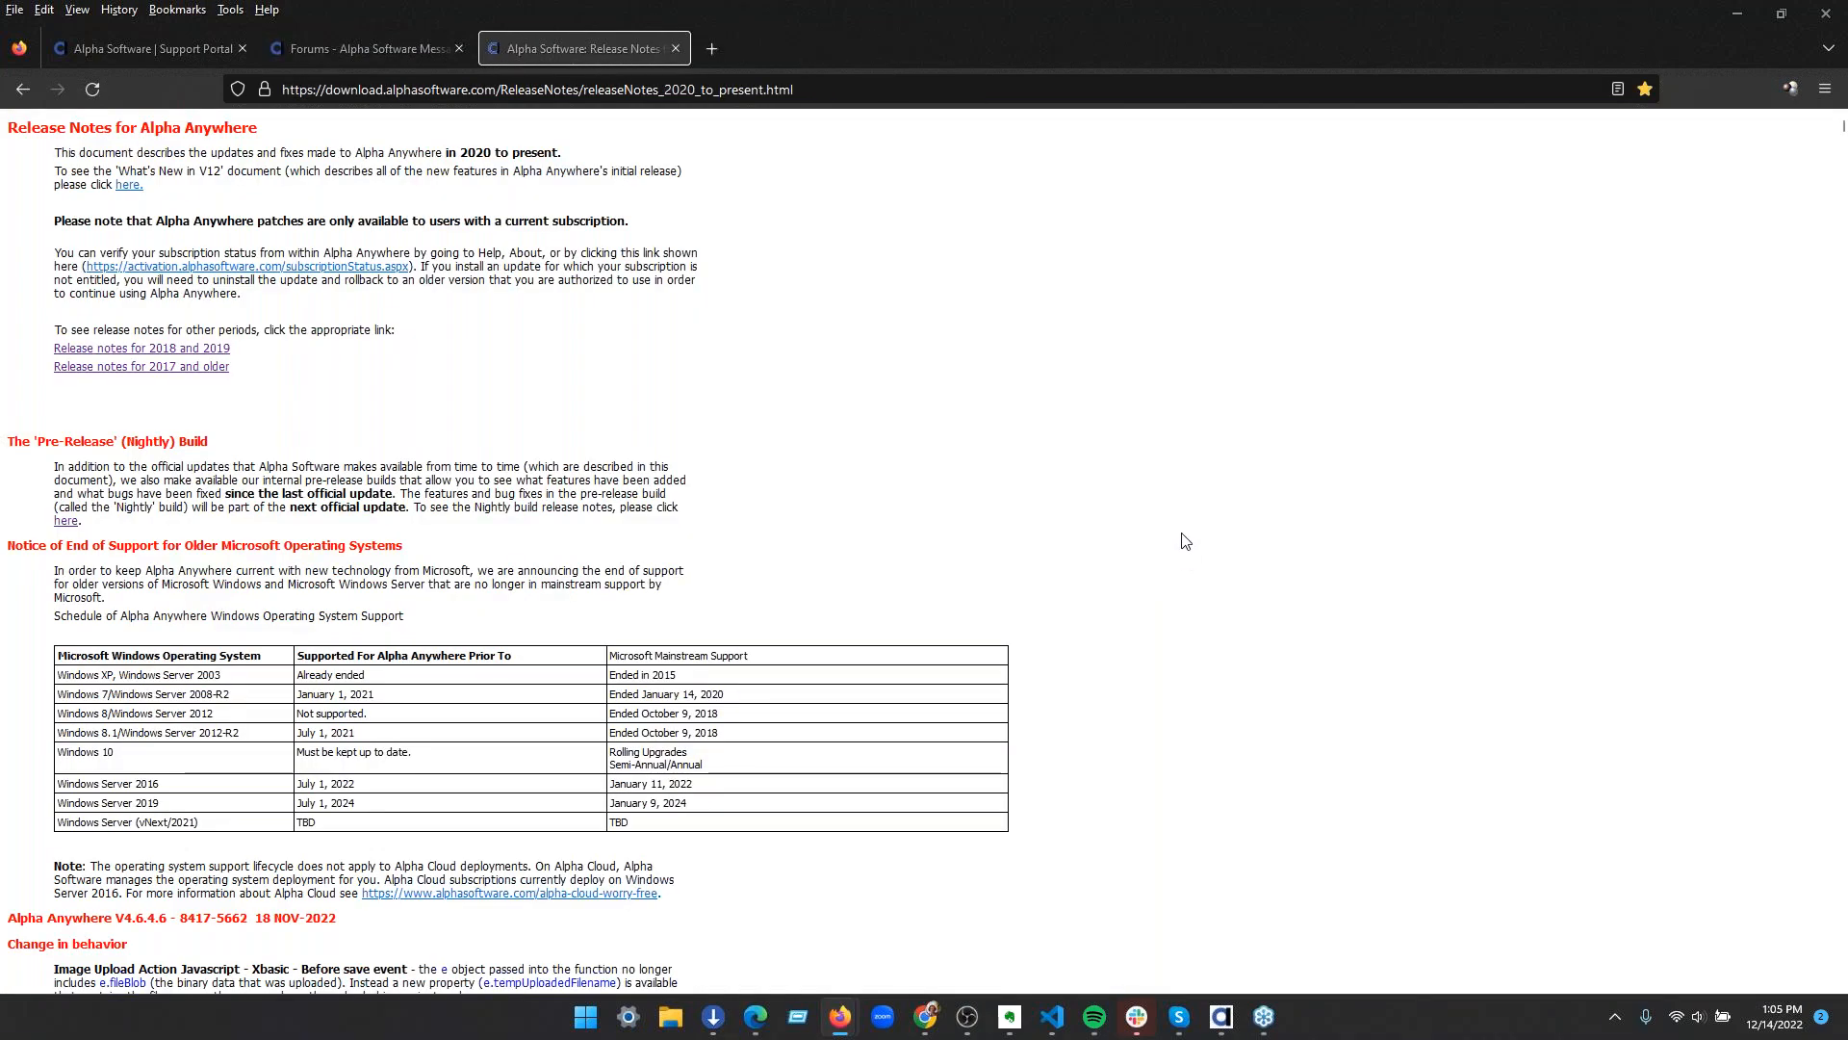
{"action": "scroll", "coordinate": [1178, 531], "scroll_direction": "down", "scroll_amount": 7}
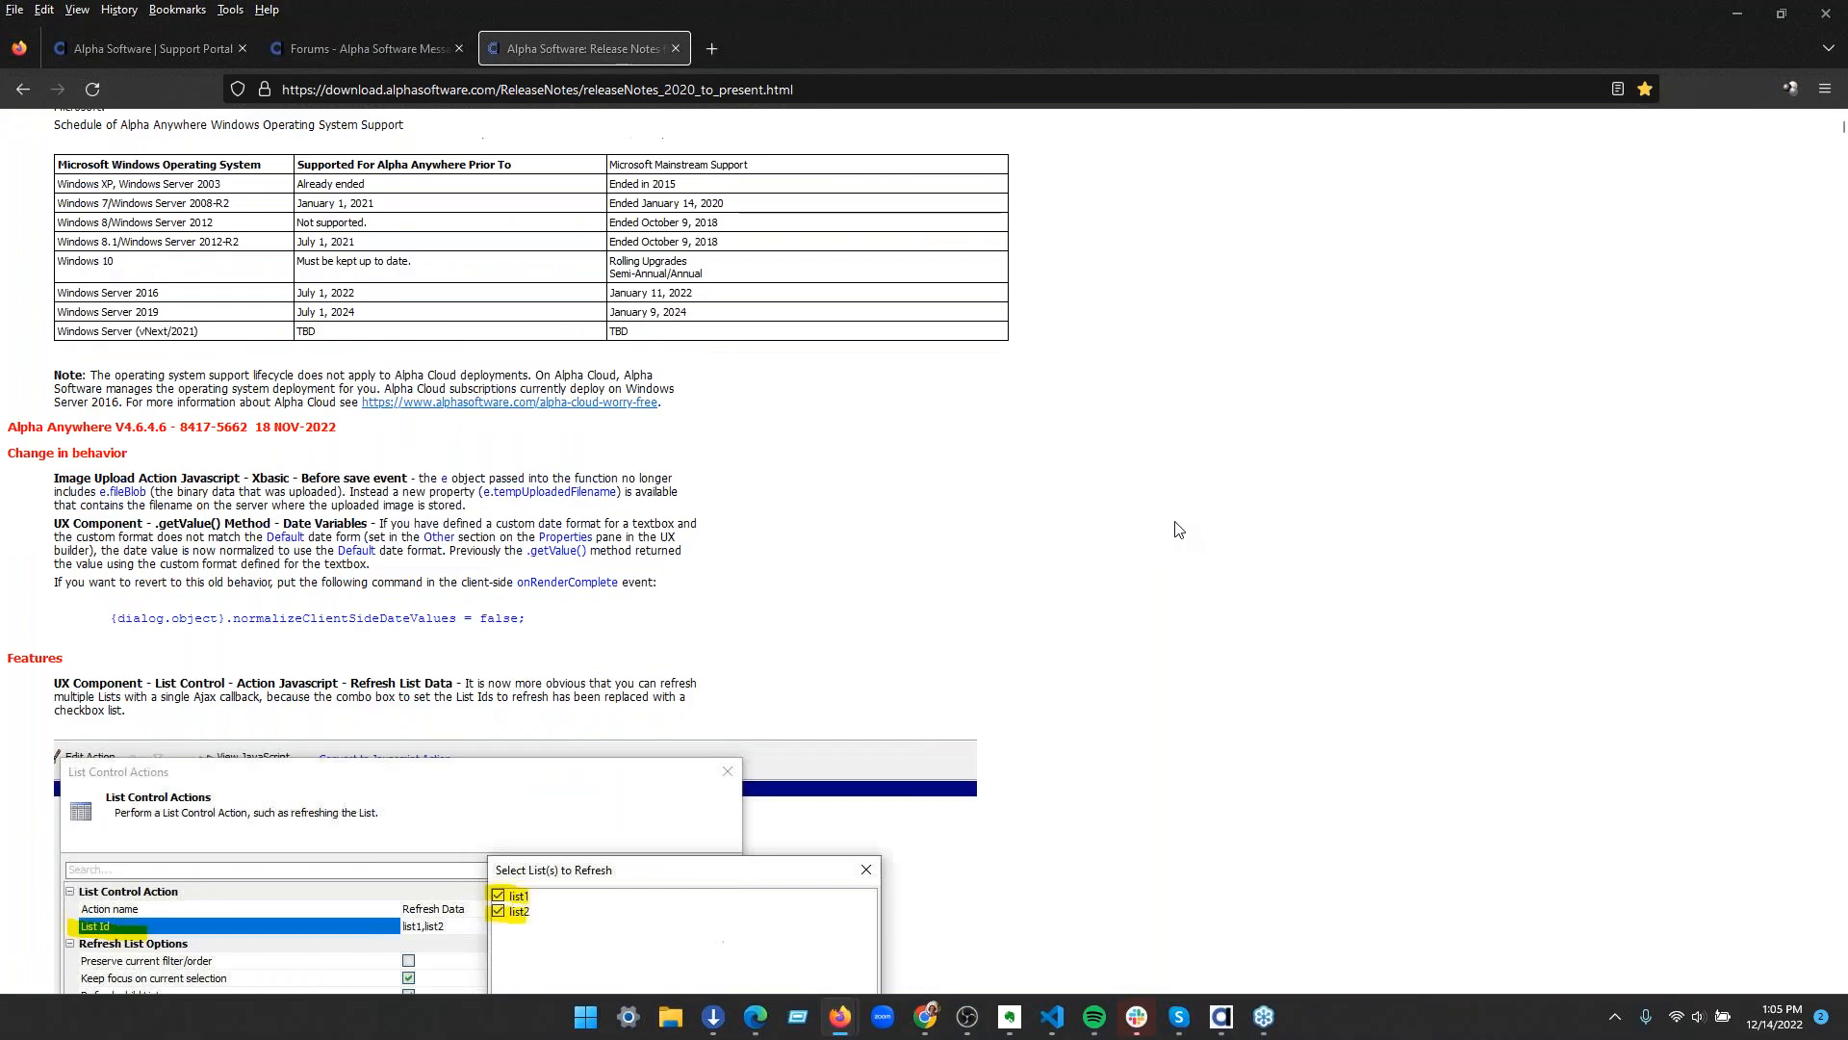
{"action": "left_click_drag", "start_coordinate": [248, 441], "coordinate": [238, 430]}
{"action": "left_click", "coordinate": [239, 429]}
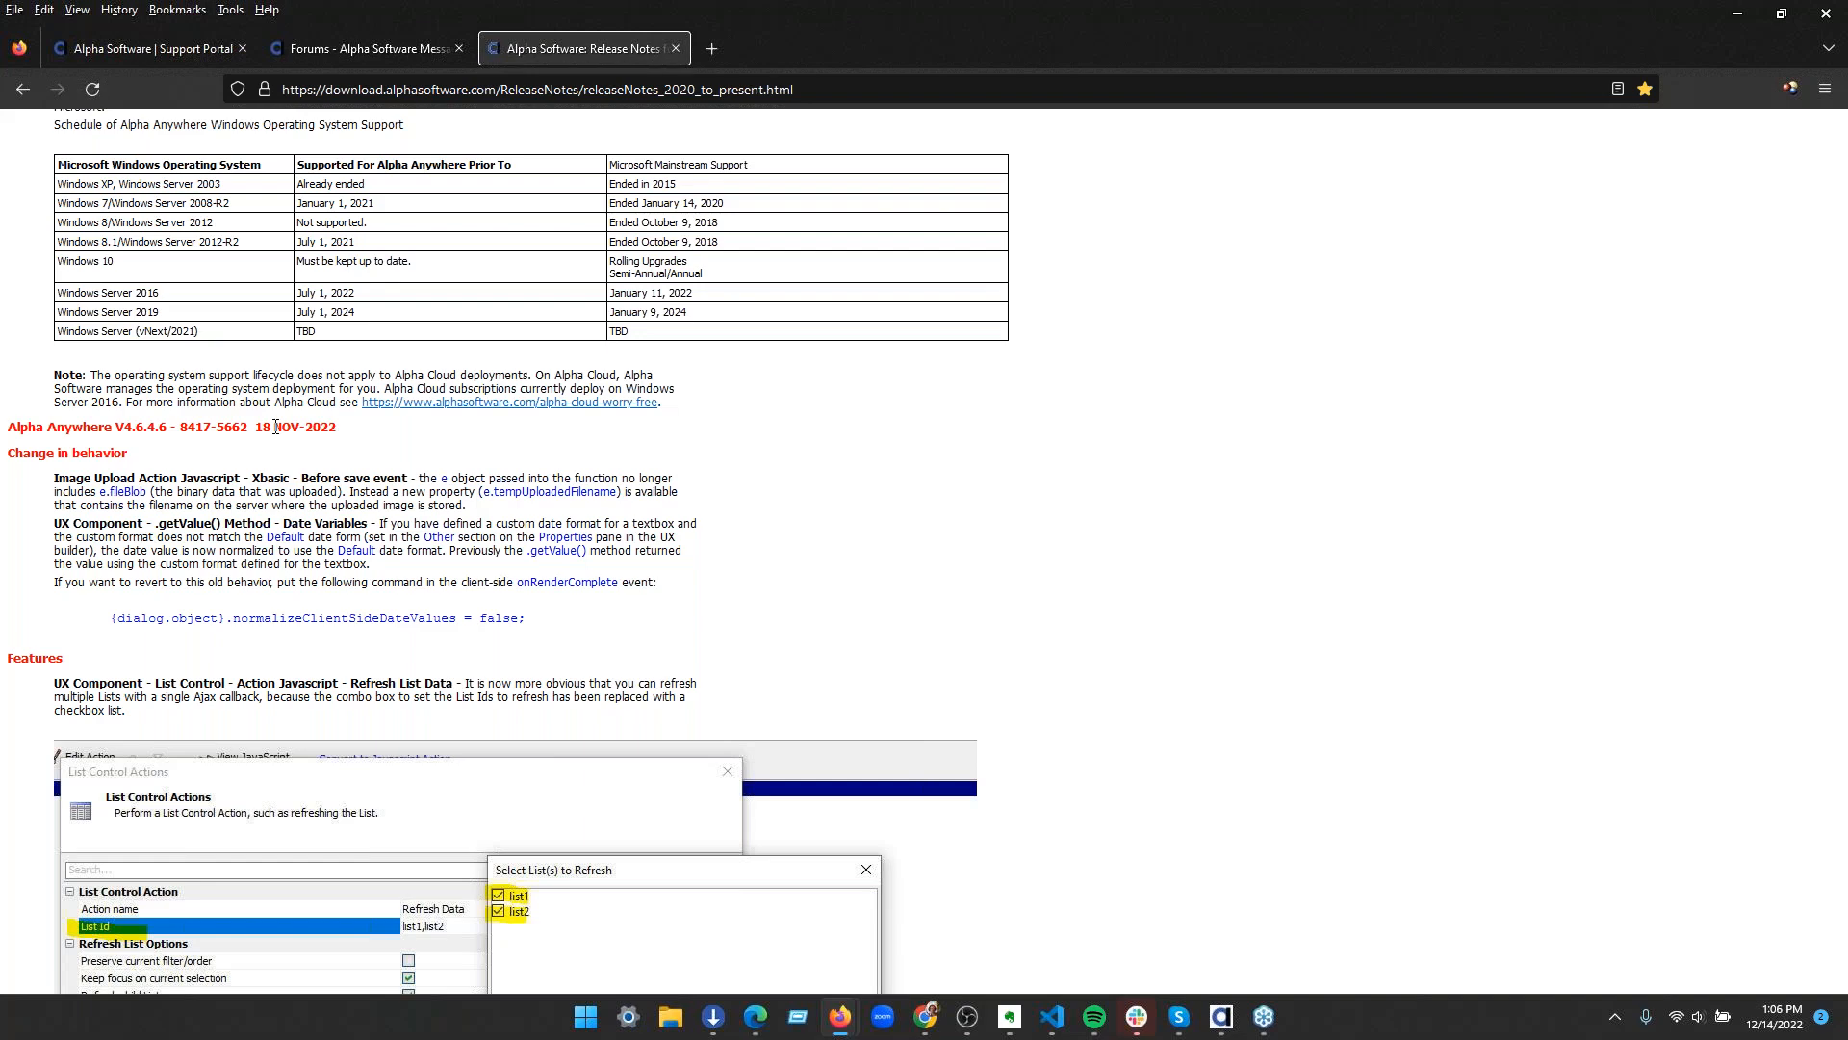
Examine the release note on Cordova Android 11, API Level 31 and Android 12 security changes, highlighting its heading and the SameSite session setting
{"action": "scroll", "coordinate": [595, 520], "scroll_direction": "down", "scroll_amount": 7}
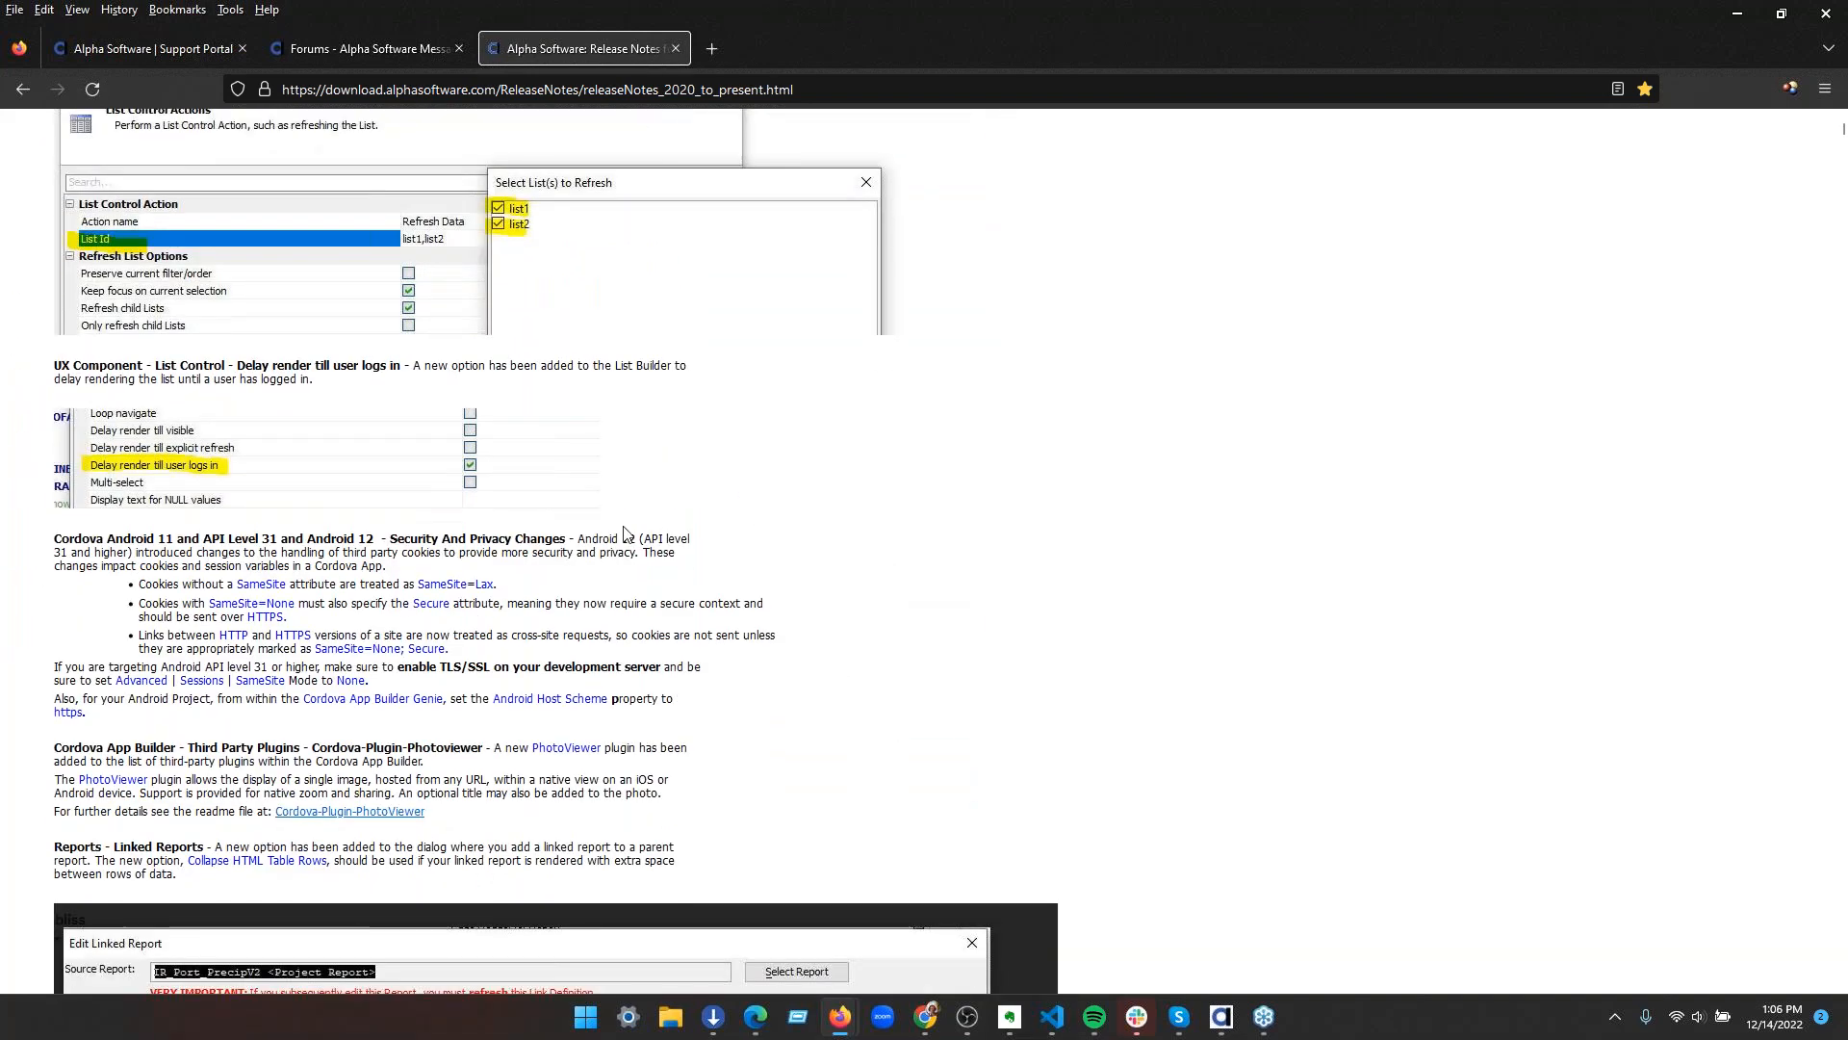
{"action": "left_click_drag", "start_coordinate": [40, 548], "coordinate": [765, 575]}
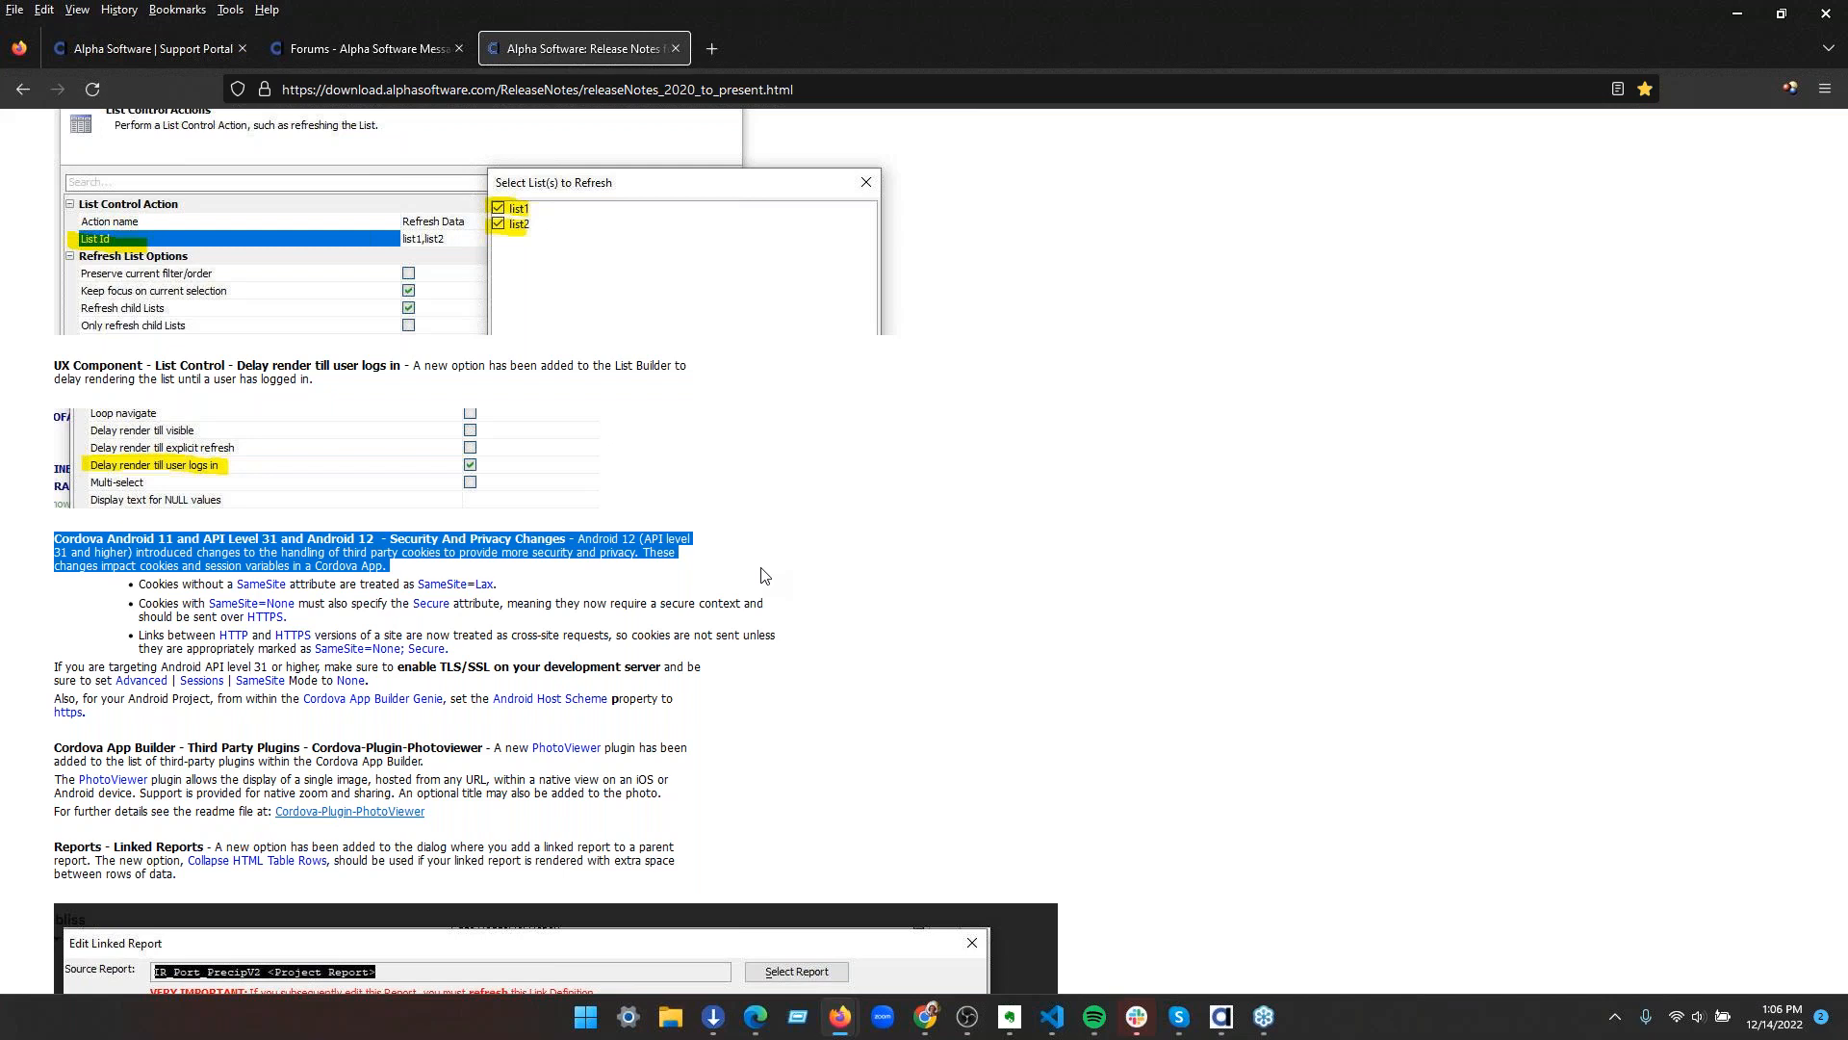
{"action": "left_click", "coordinate": [764, 575]}
{"action": "scroll", "coordinate": [761, 578], "scroll_direction": "down", "scroll_amount": 1}
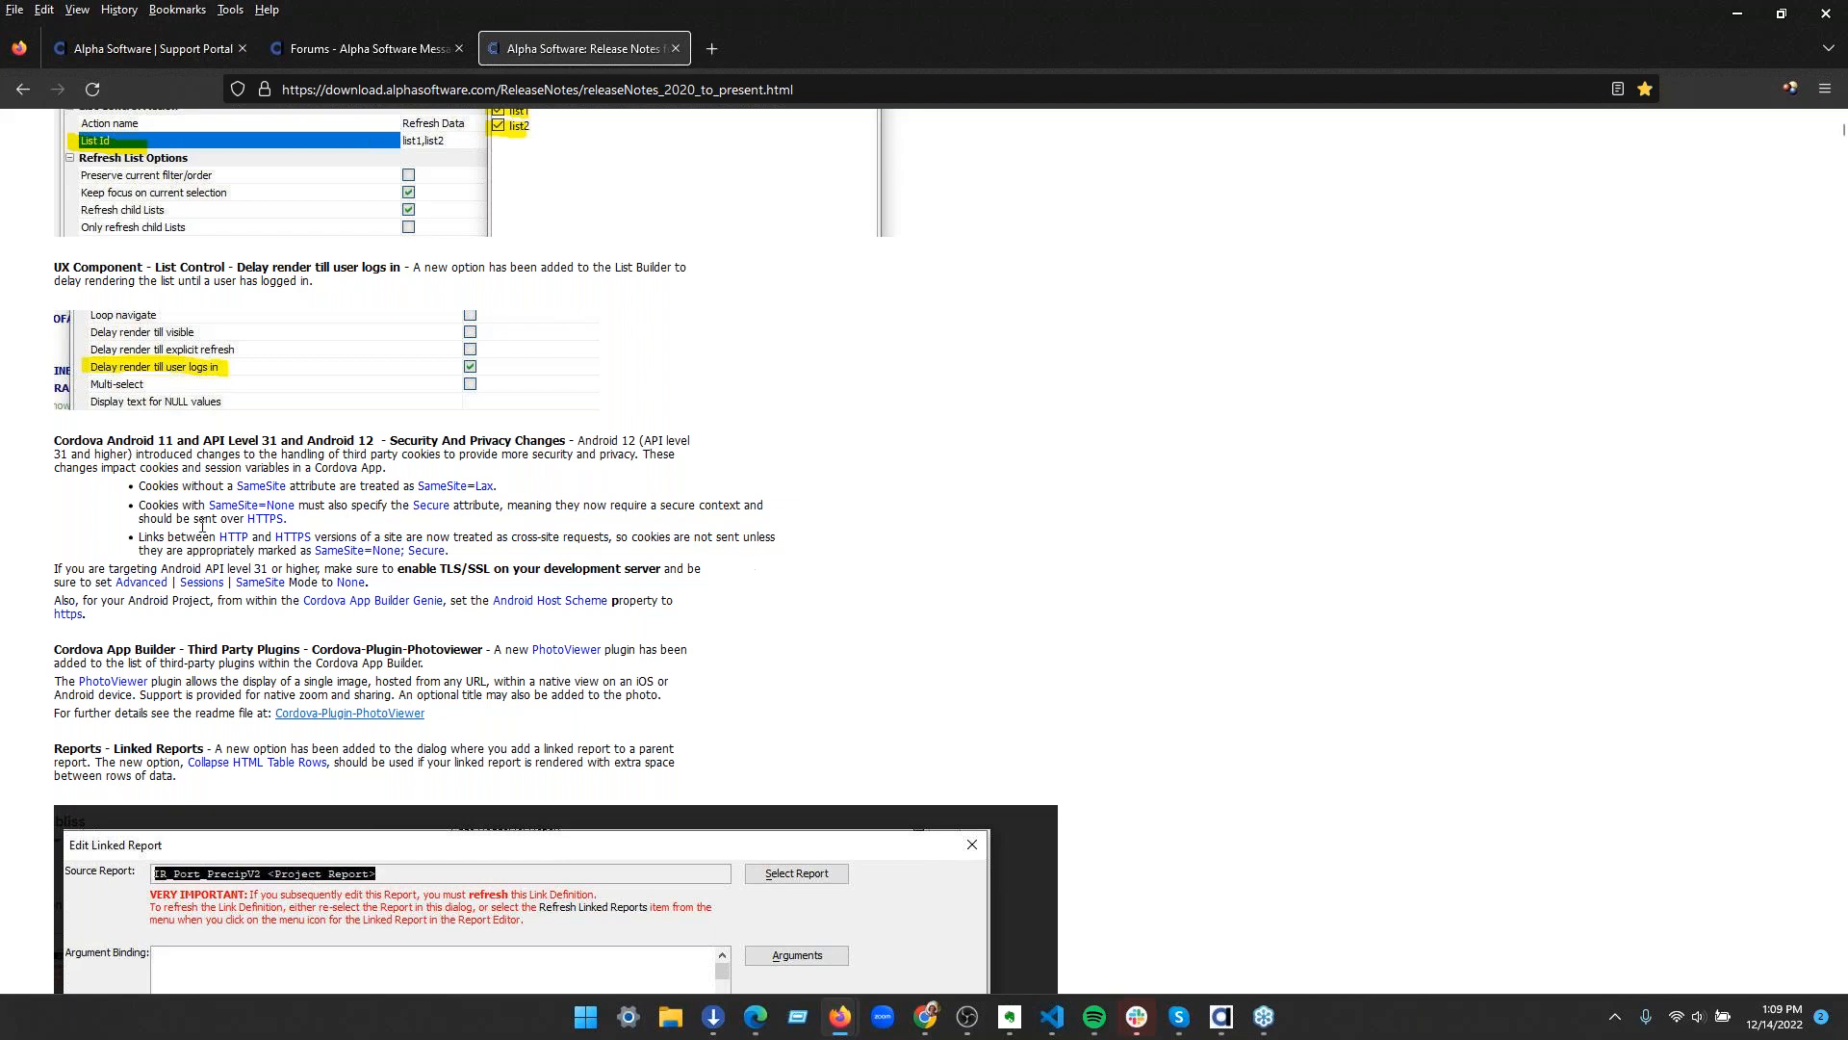
{"action": "double_click", "coordinate": [381, 551]}
{"action": "left_click", "coordinate": [464, 590]}
{"action": "left_click_drag", "start_coordinate": [115, 582], "coordinate": [287, 583]}
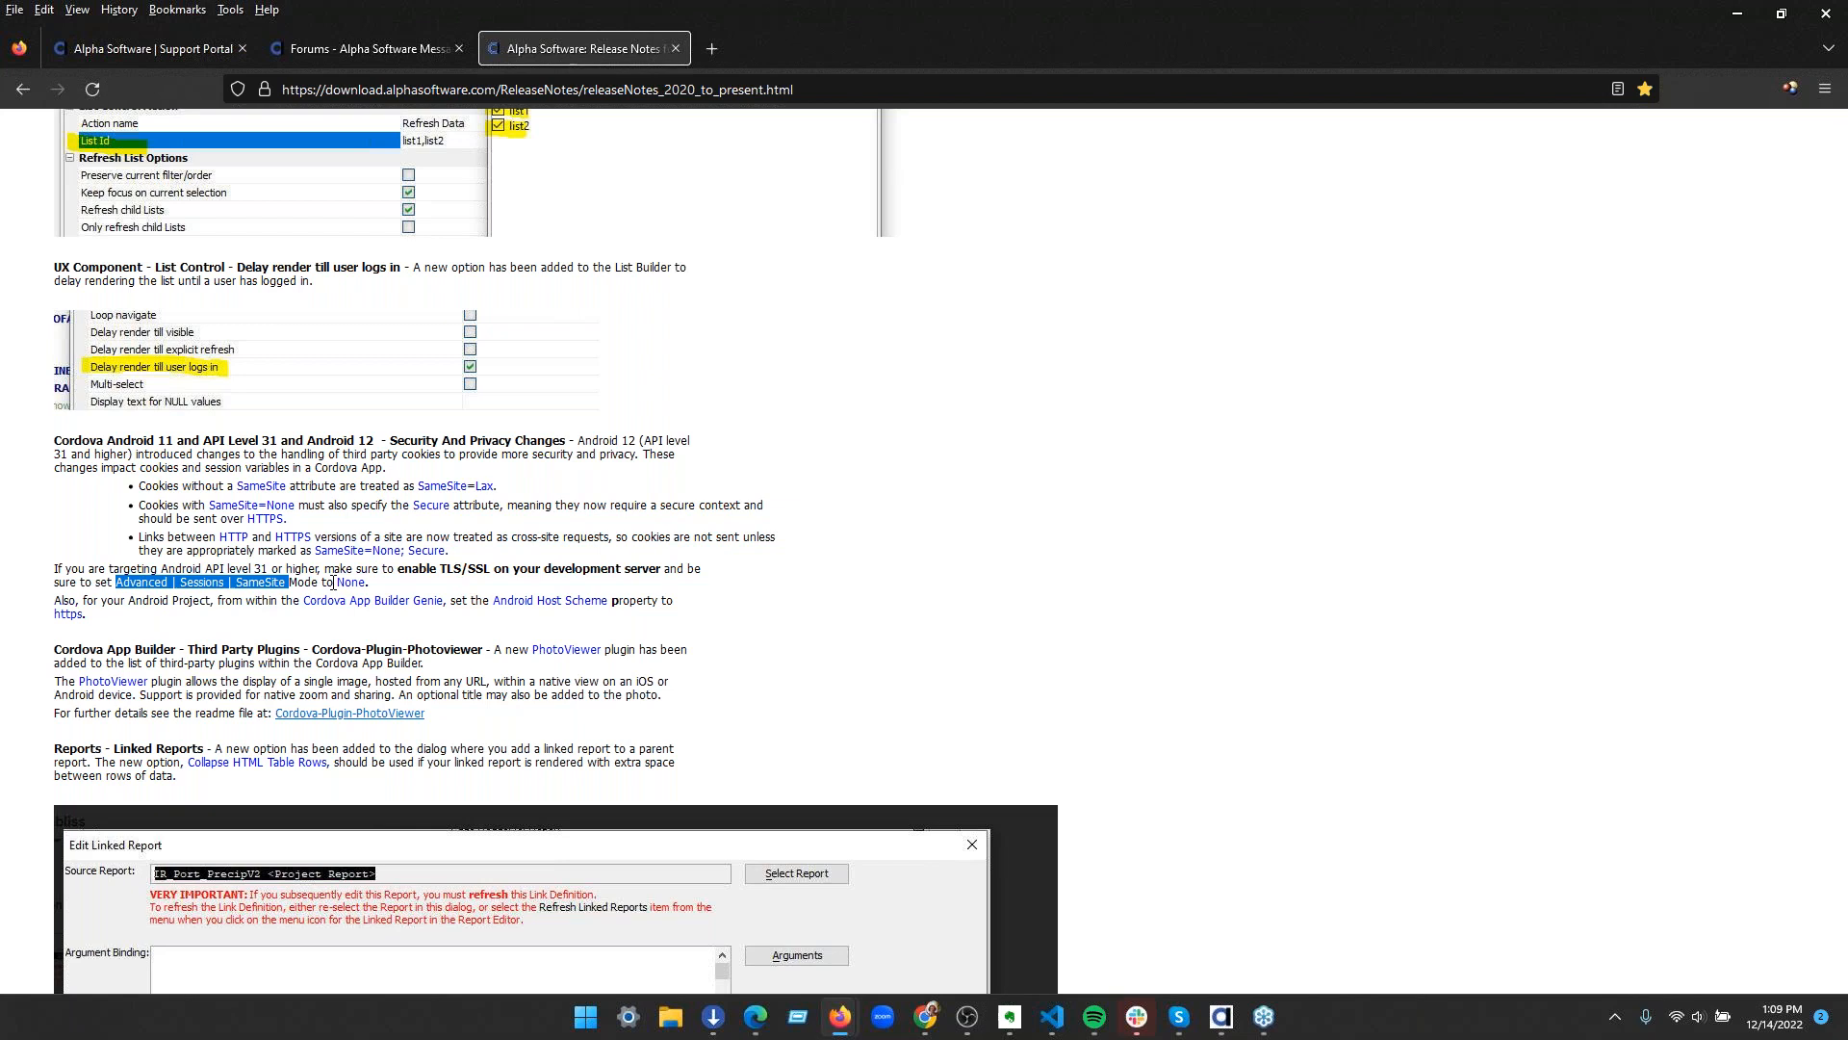
{"action": "left_click", "coordinate": [504, 649]}
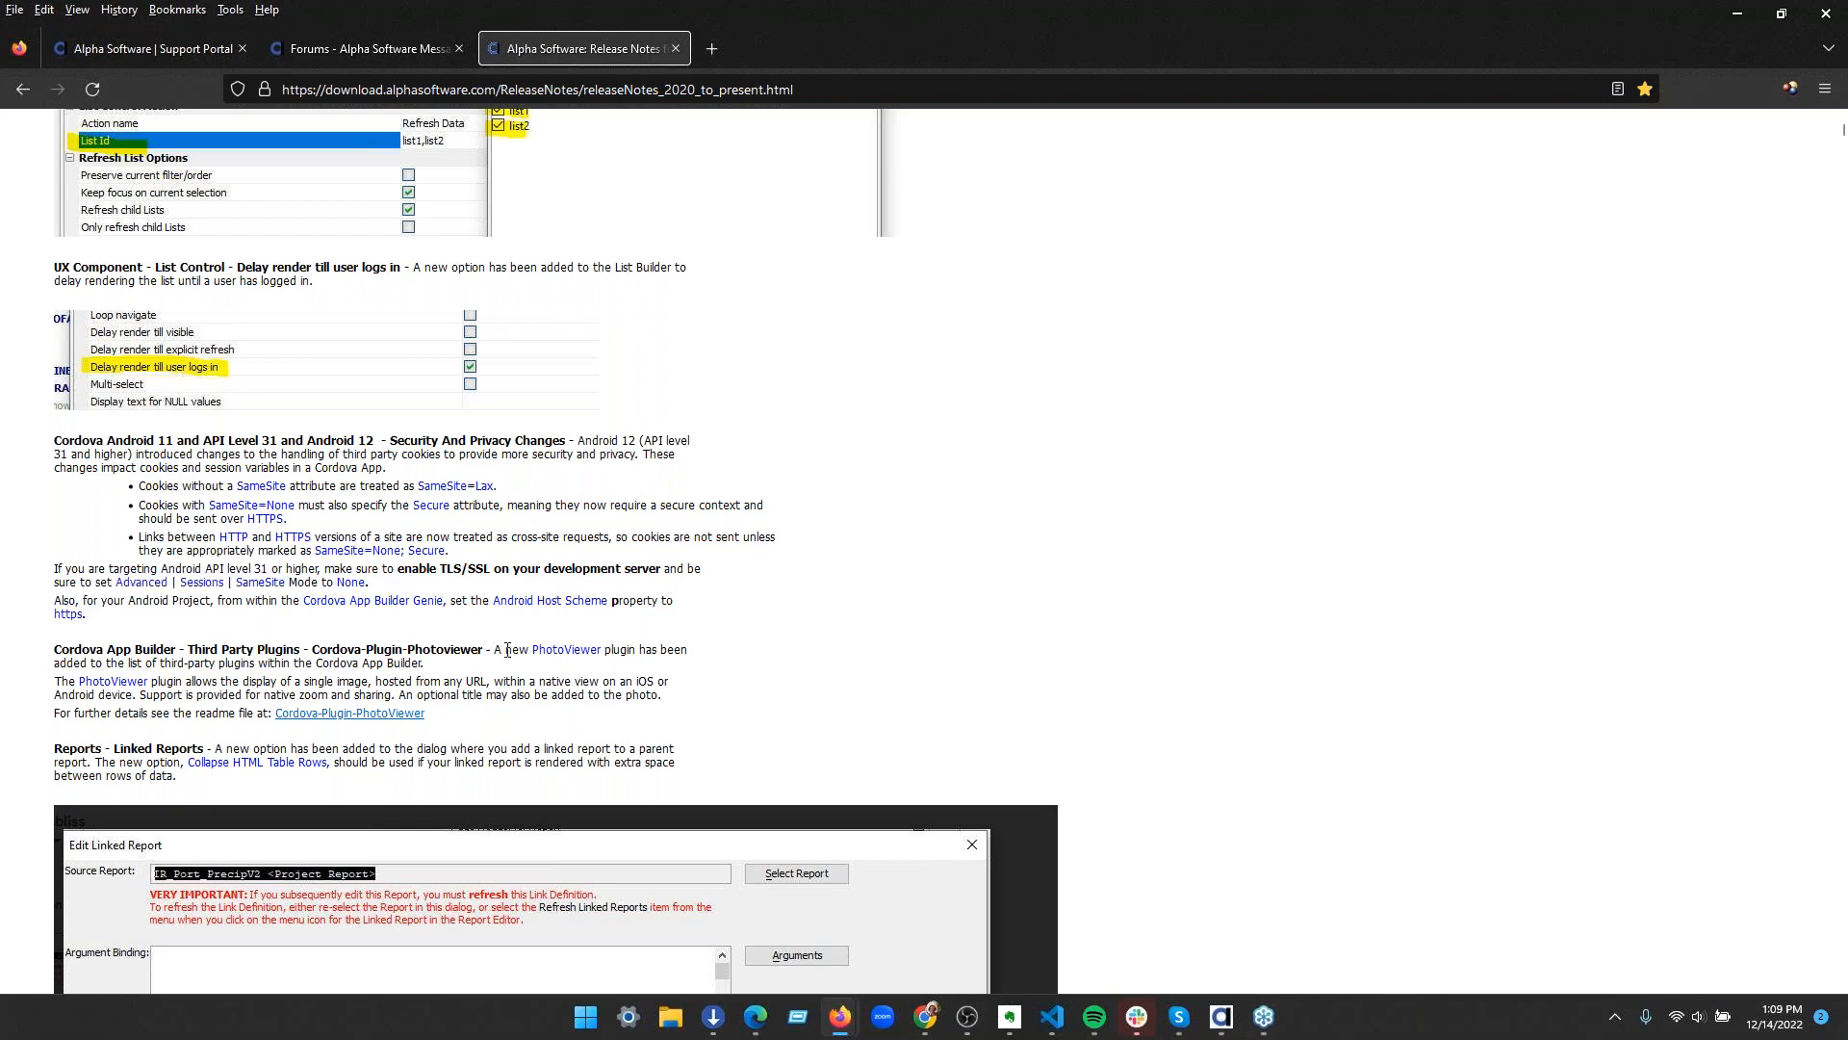
{"action": "left_click_drag", "start_coordinate": [485, 597], "coordinate": [449, 570]}
{"action": "left_click", "coordinate": [414, 525]}
{"action": "left_click_drag", "start_coordinate": [212, 441], "coordinate": [577, 444]}
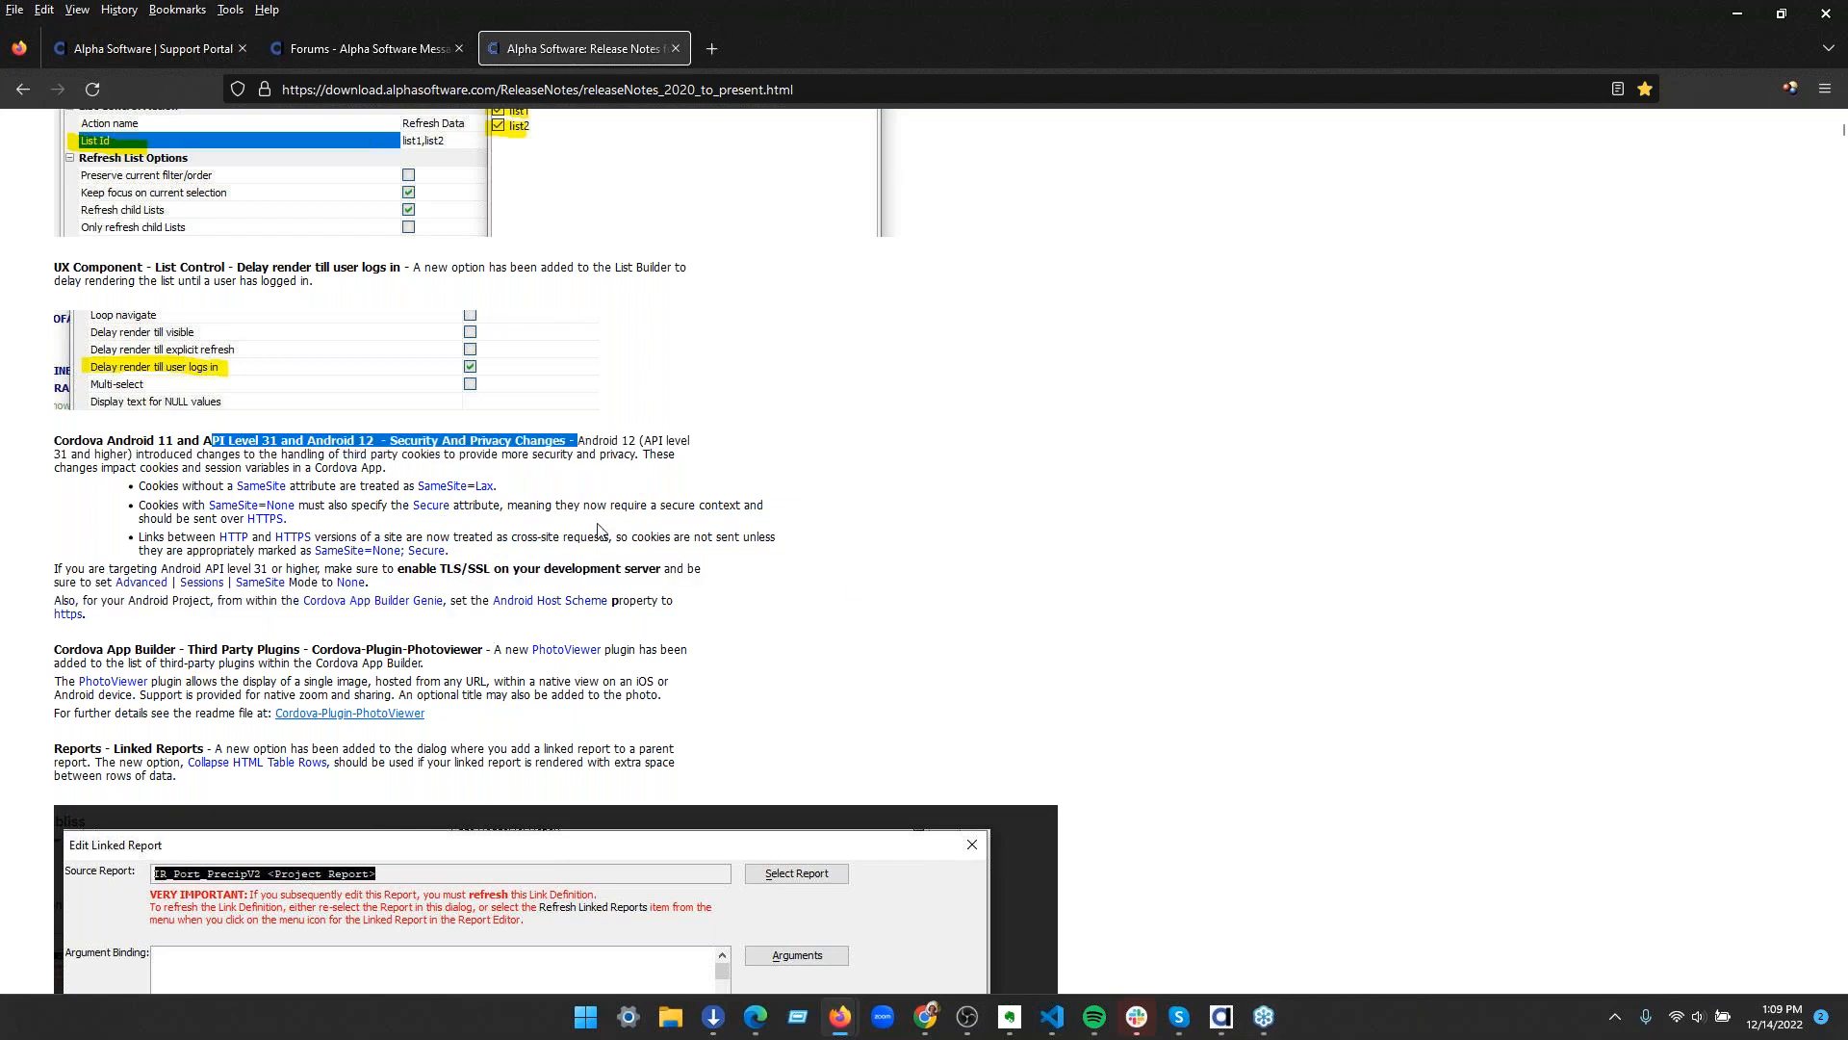
Switch back to Alpha Anywhere and close the Cordova Project Settings without saving
{"action": "left_click", "coordinate": [1223, 1022]}
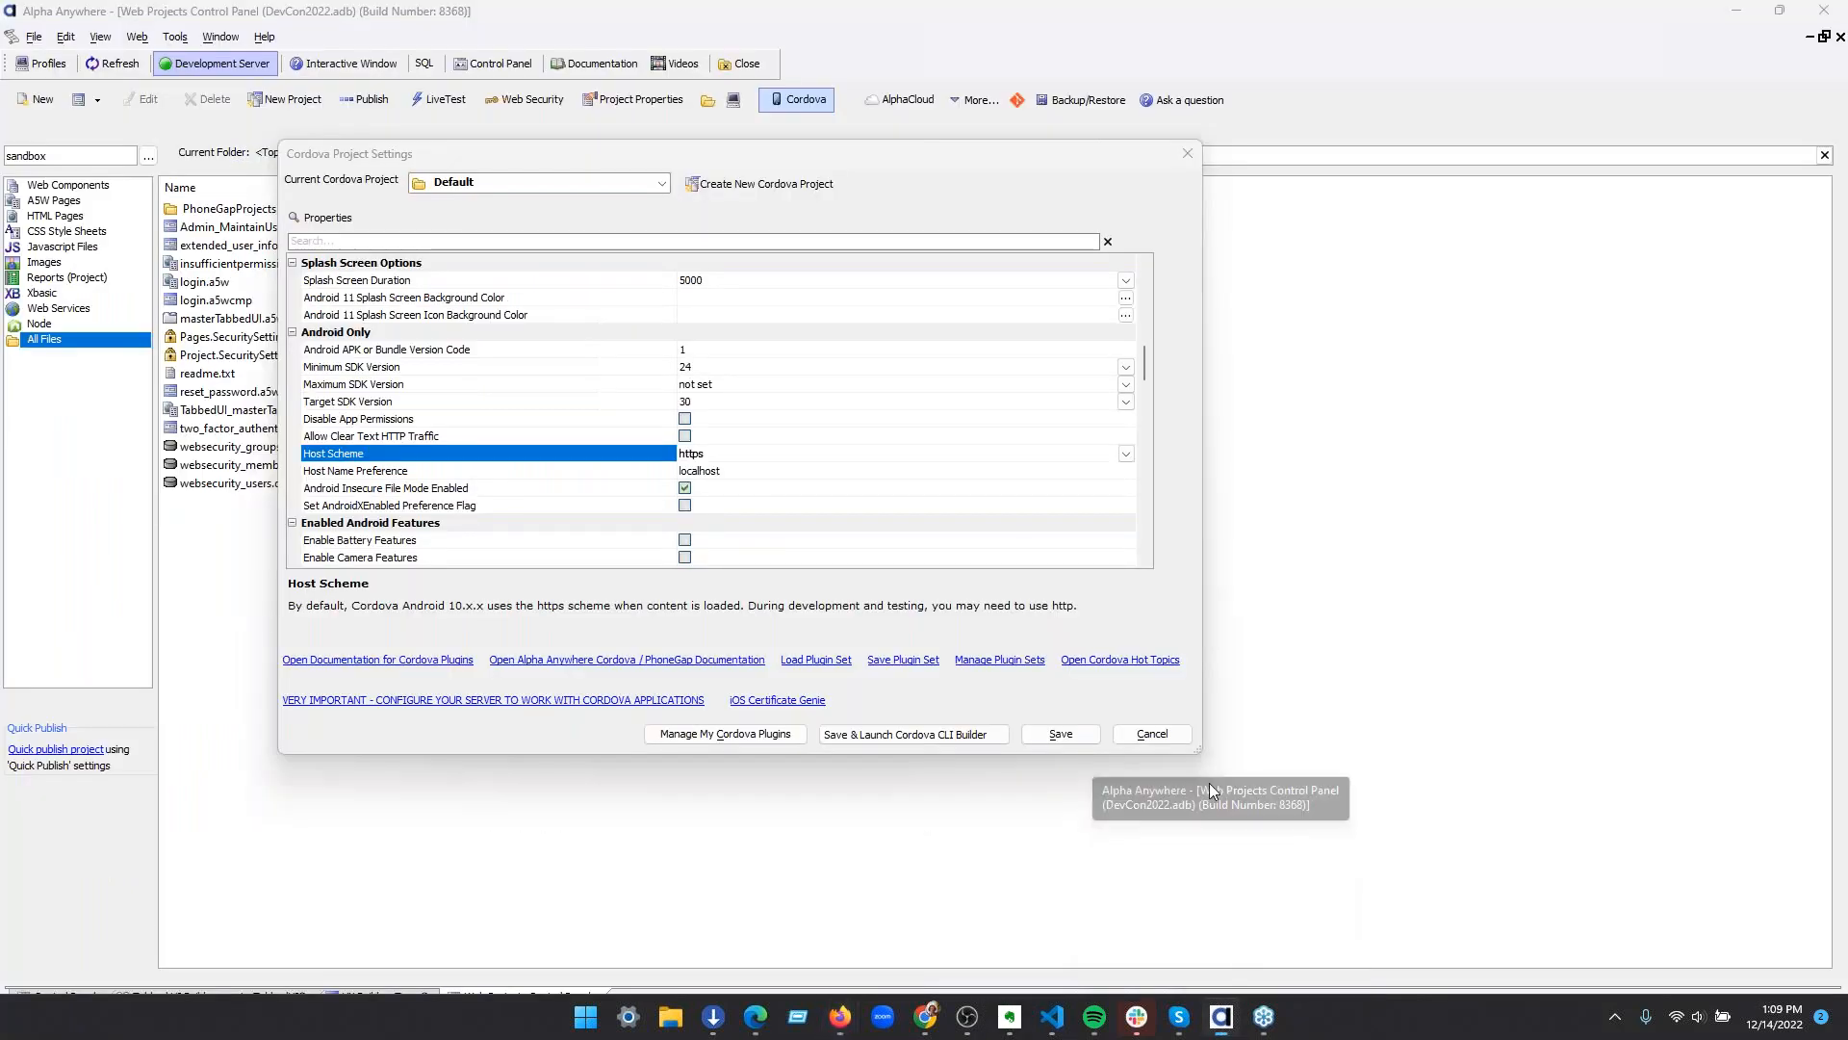
{"action": "scroll", "coordinate": [836, 421], "scroll_direction": "up", "scroll_amount": 3}
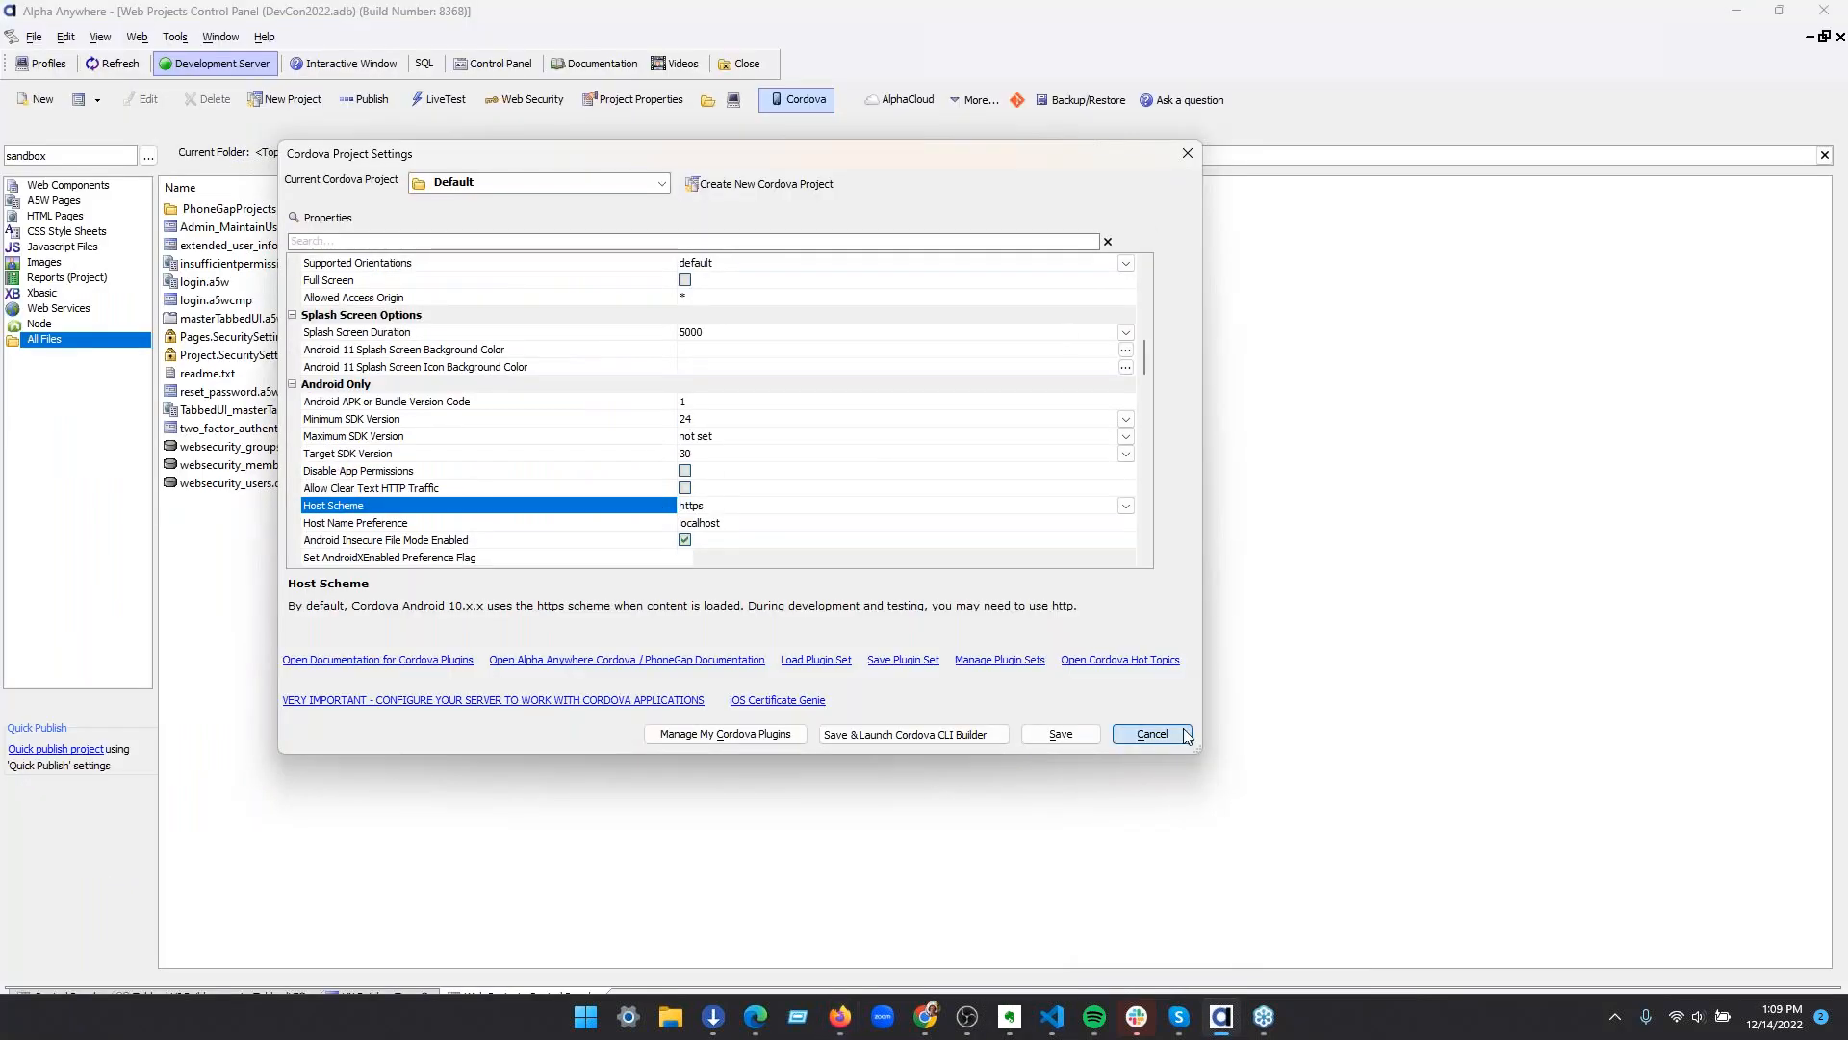
{"action": "left_click", "coordinate": [1152, 733]}
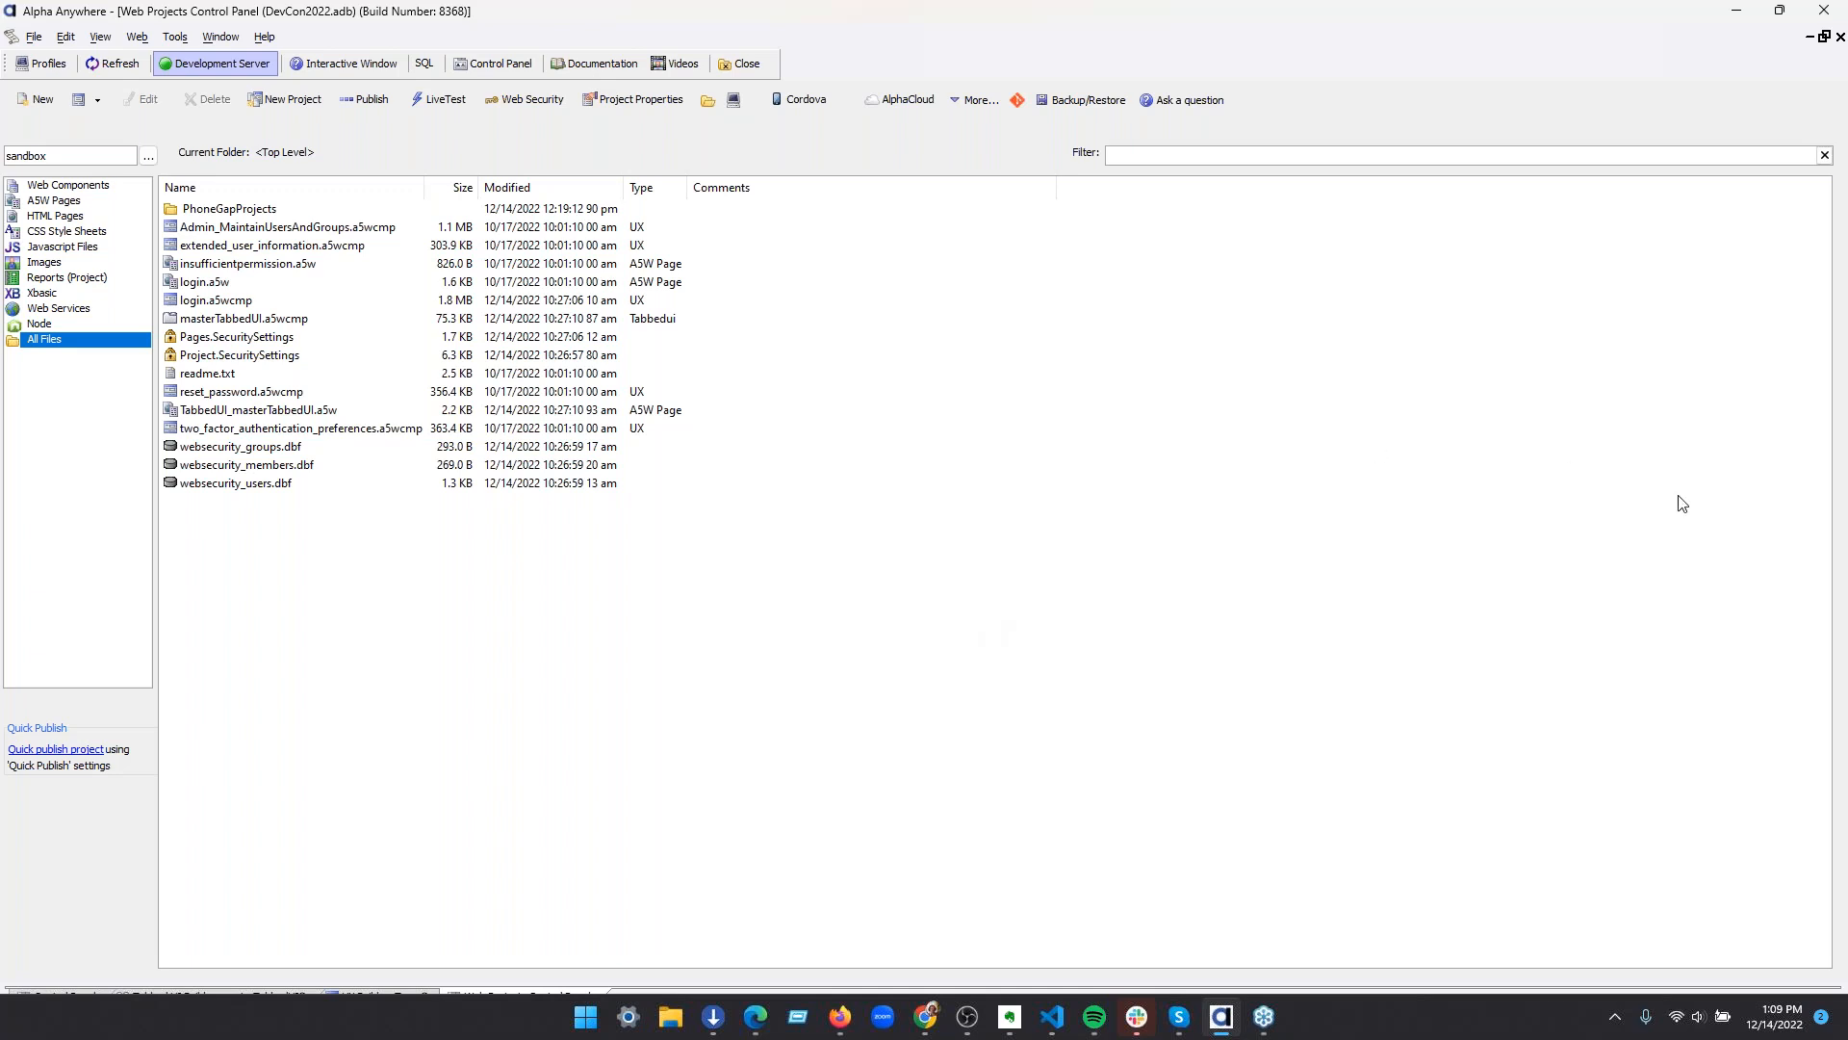
{"action": "left_click", "coordinate": [759, 1022]}
{"action": "left_click", "coordinate": [758, 1026]}
{"action": "key", "text": "alt+Tab"}
{"action": "left_click_drag", "start_coordinate": [587, 10], "coordinate": [1847, 173]}
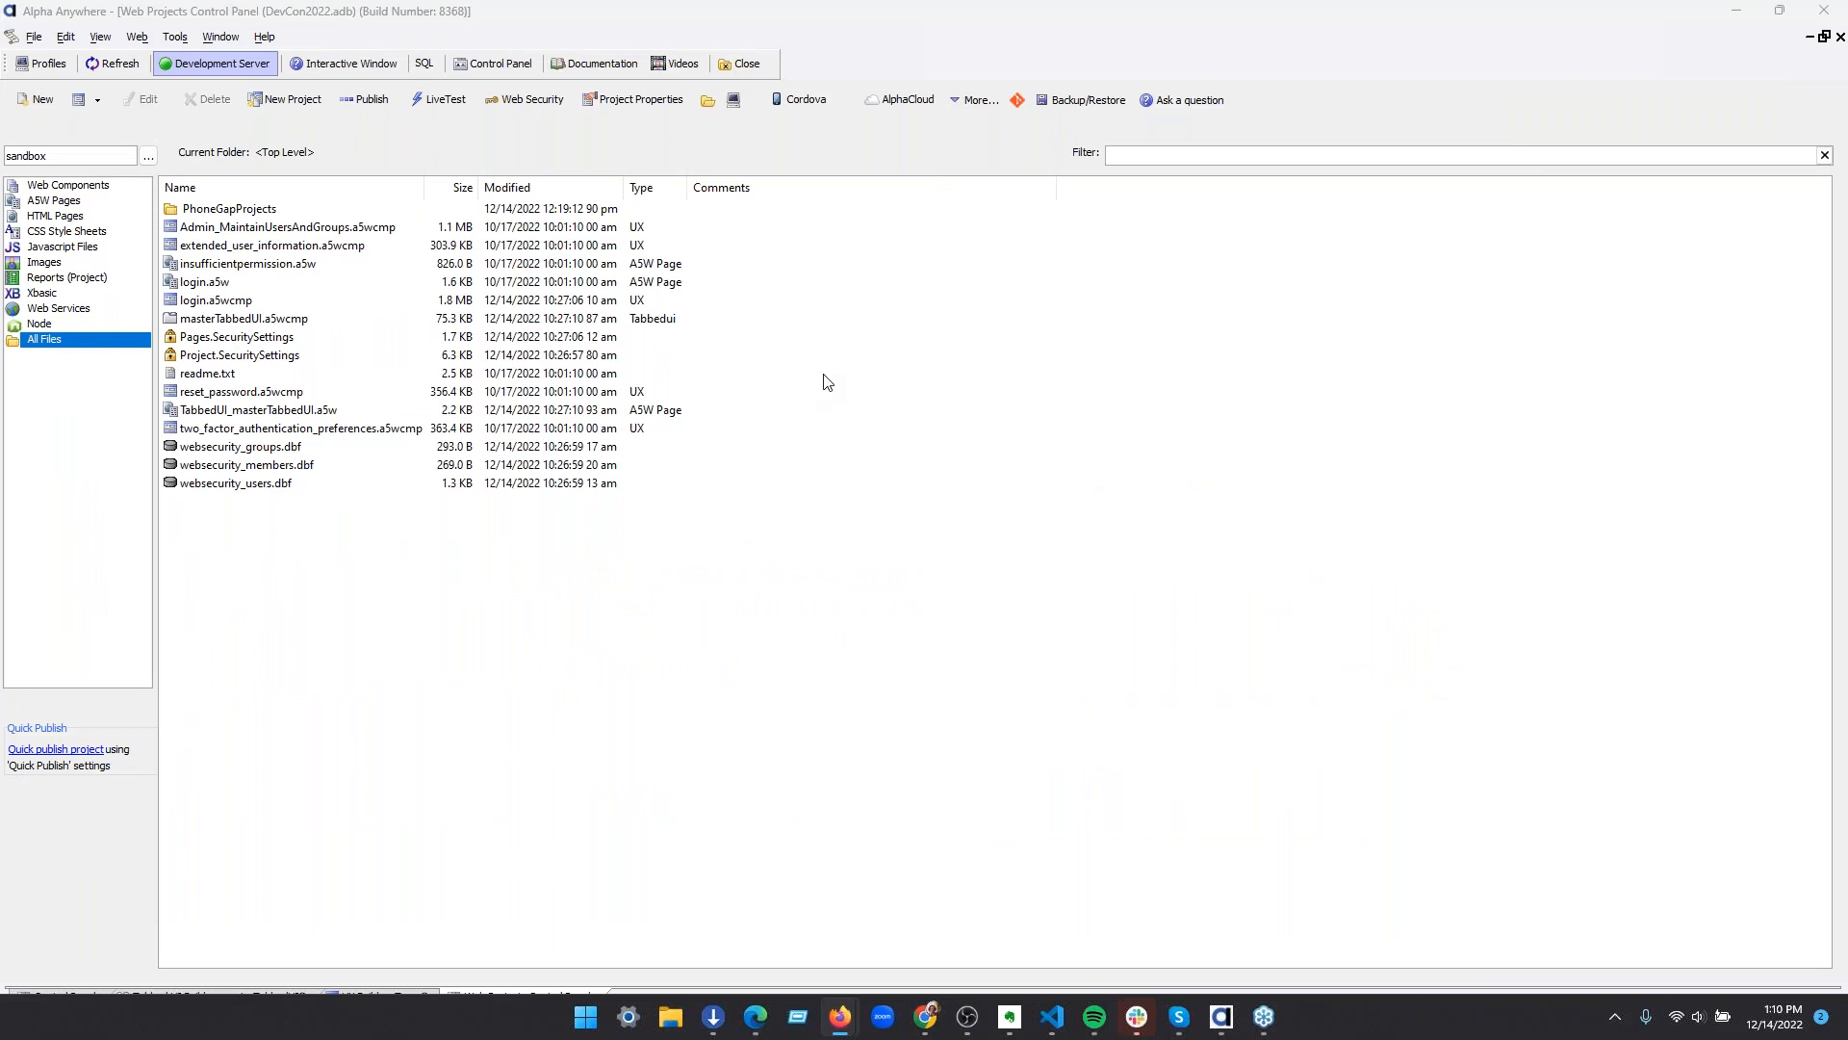
Open the Cordova Project Settings, enable the Android platform and go to the Android Only options
{"action": "left_click", "coordinate": [806, 100]}
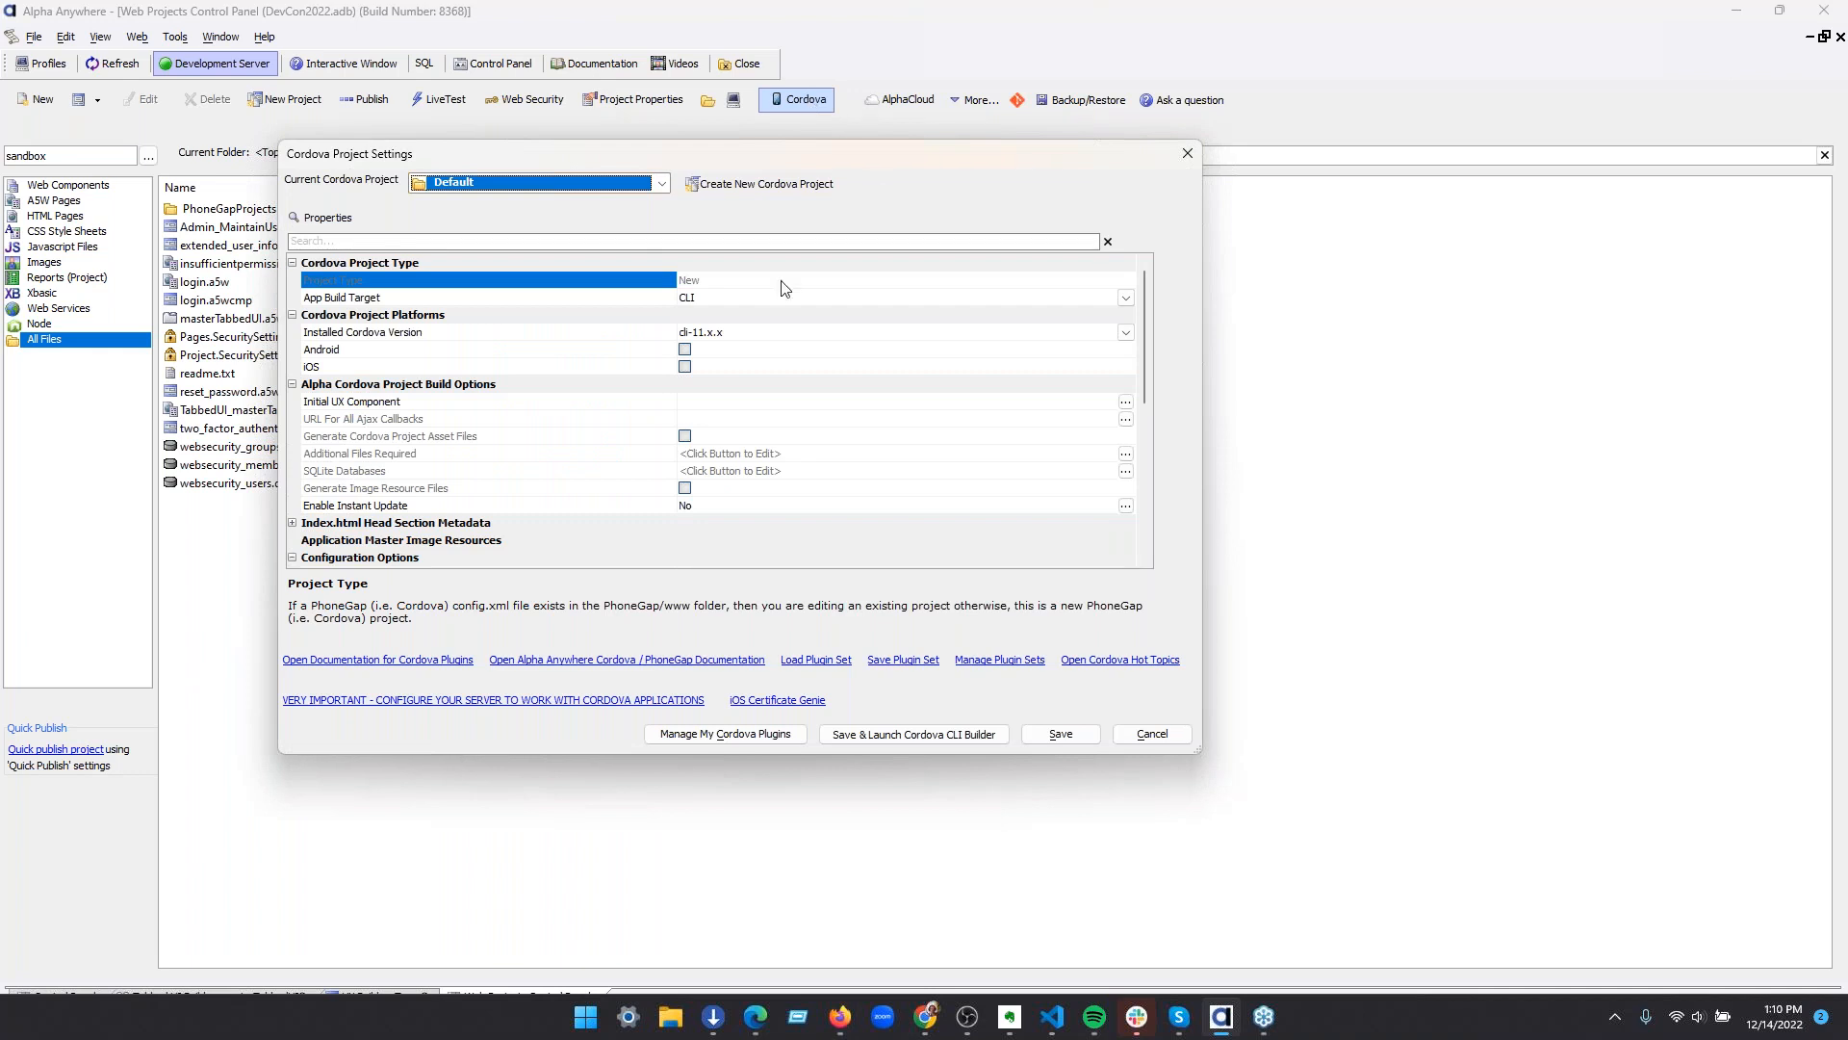
{"action": "left_click", "coordinate": [676, 352]}
{"action": "left_click", "coordinate": [684, 349]}
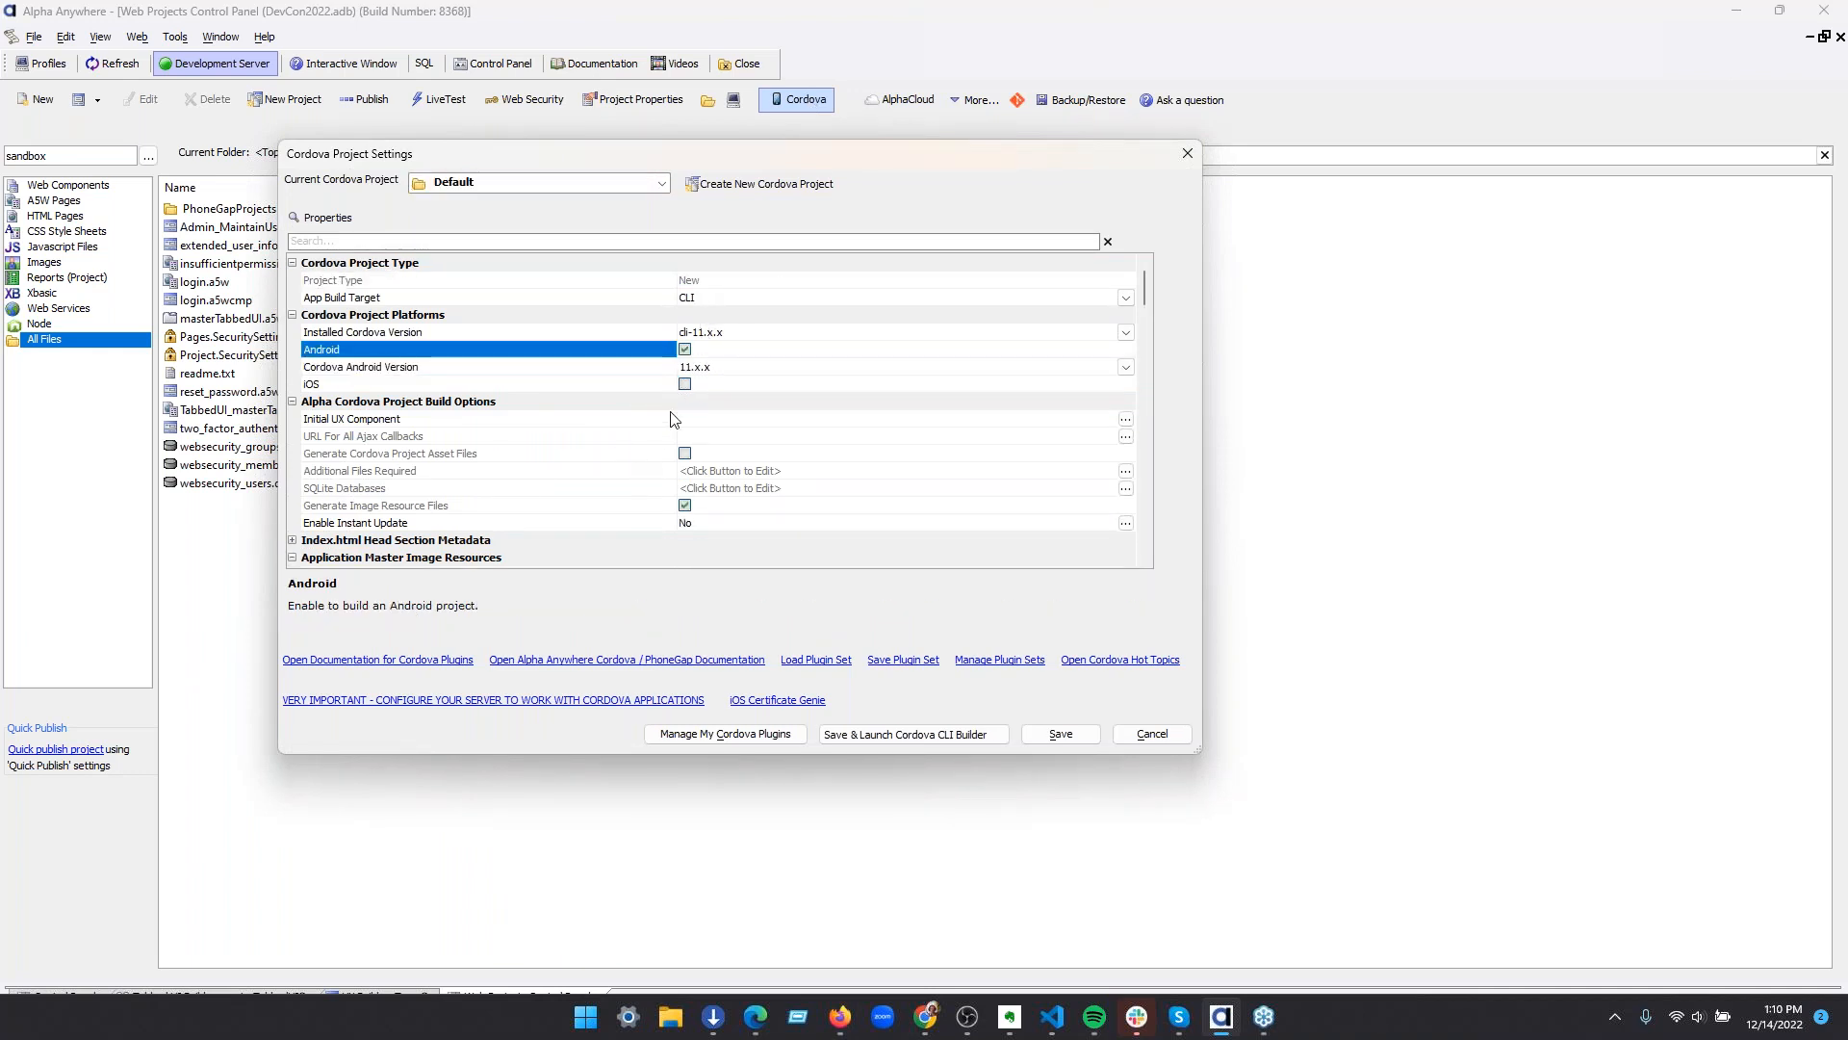
{"action": "scroll", "coordinate": [674, 419], "scroll_direction": "down", "scroll_amount": 5}
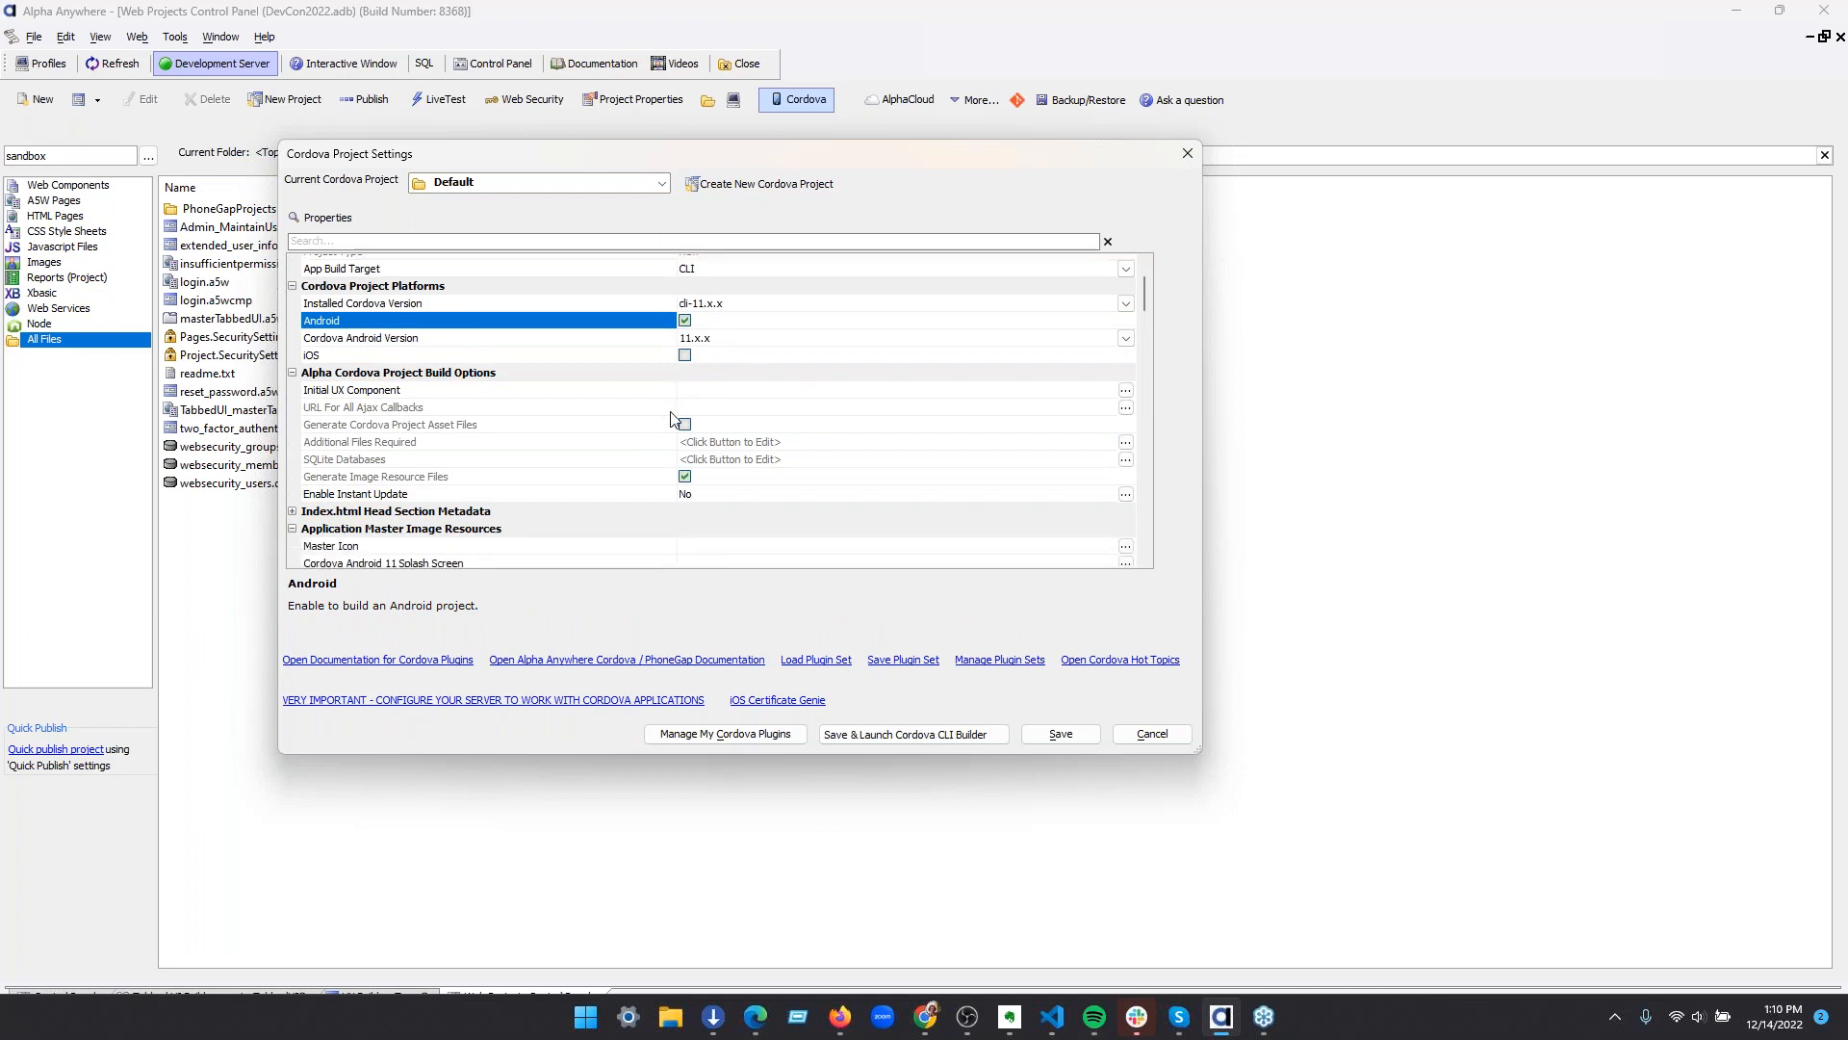
{"action": "scroll", "coordinate": [671, 416], "scroll_direction": "down", "scroll_amount": 10}
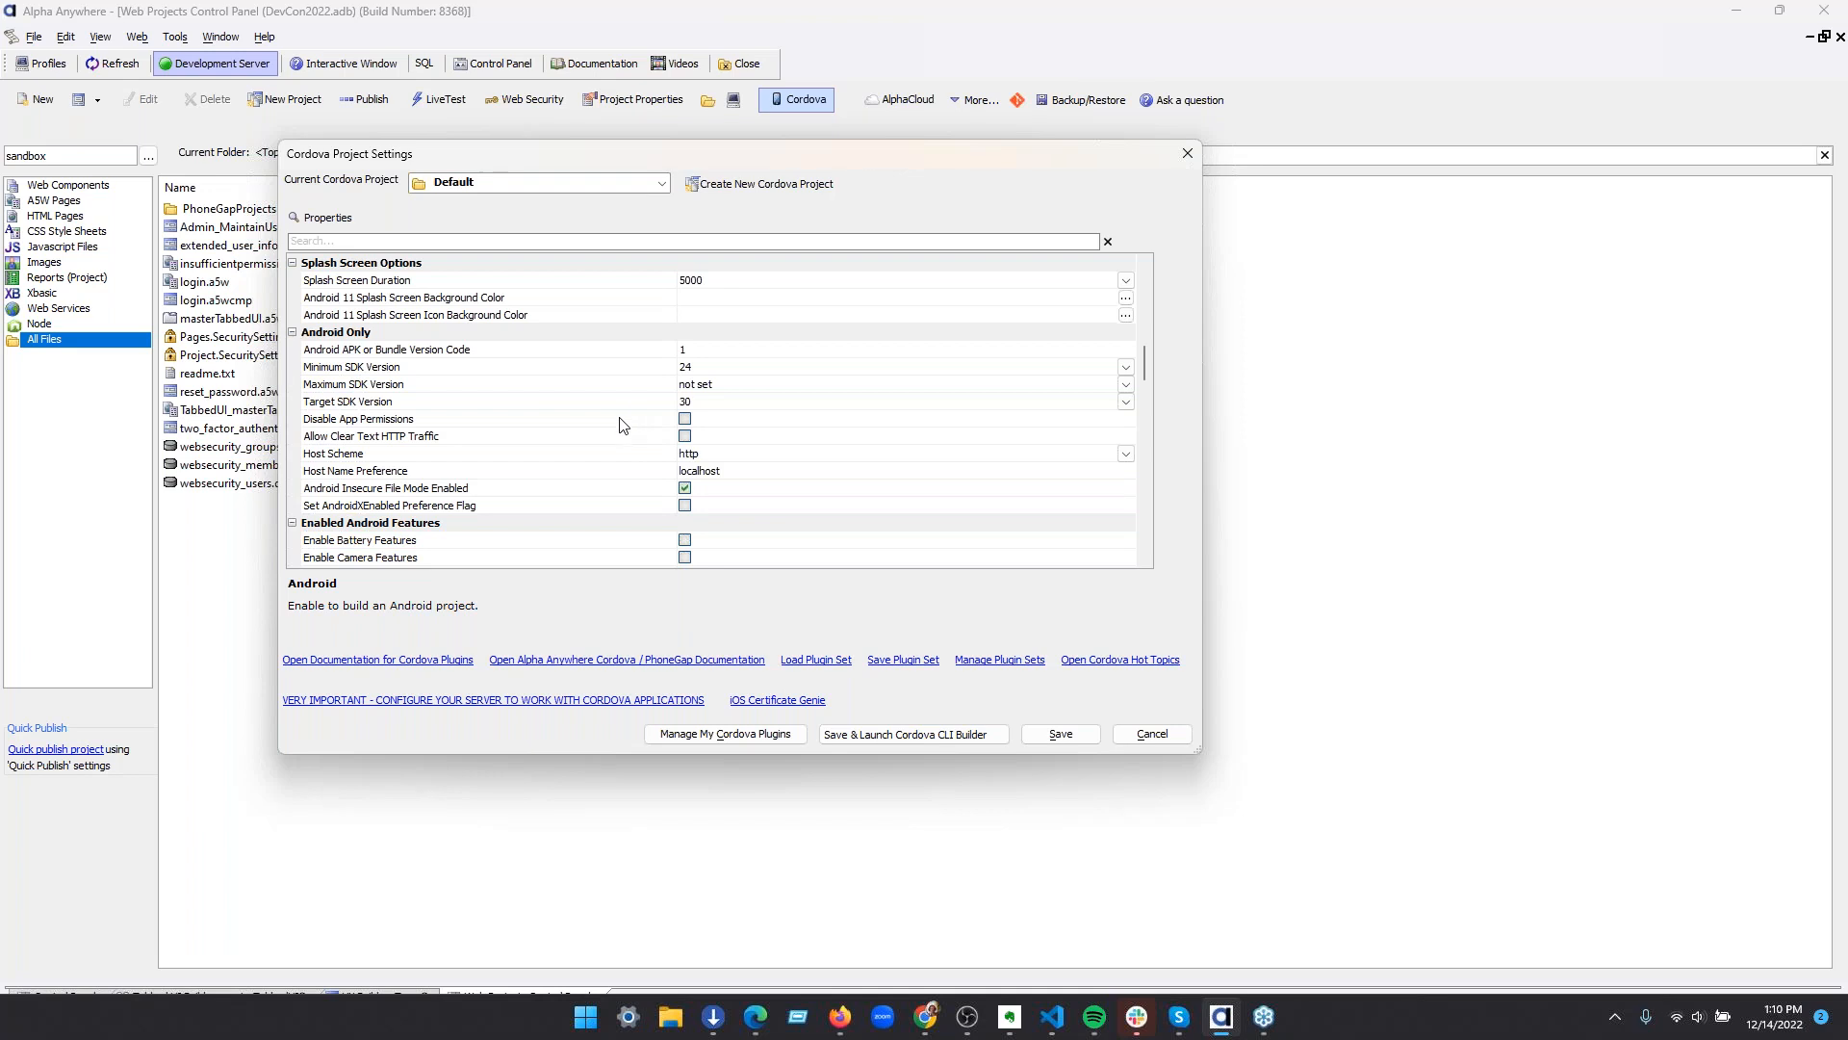
Try out the Host Scheme choices under Android Only, and close the Cordova Project Settings without saving
{"action": "left_click", "coordinate": [493, 454]}
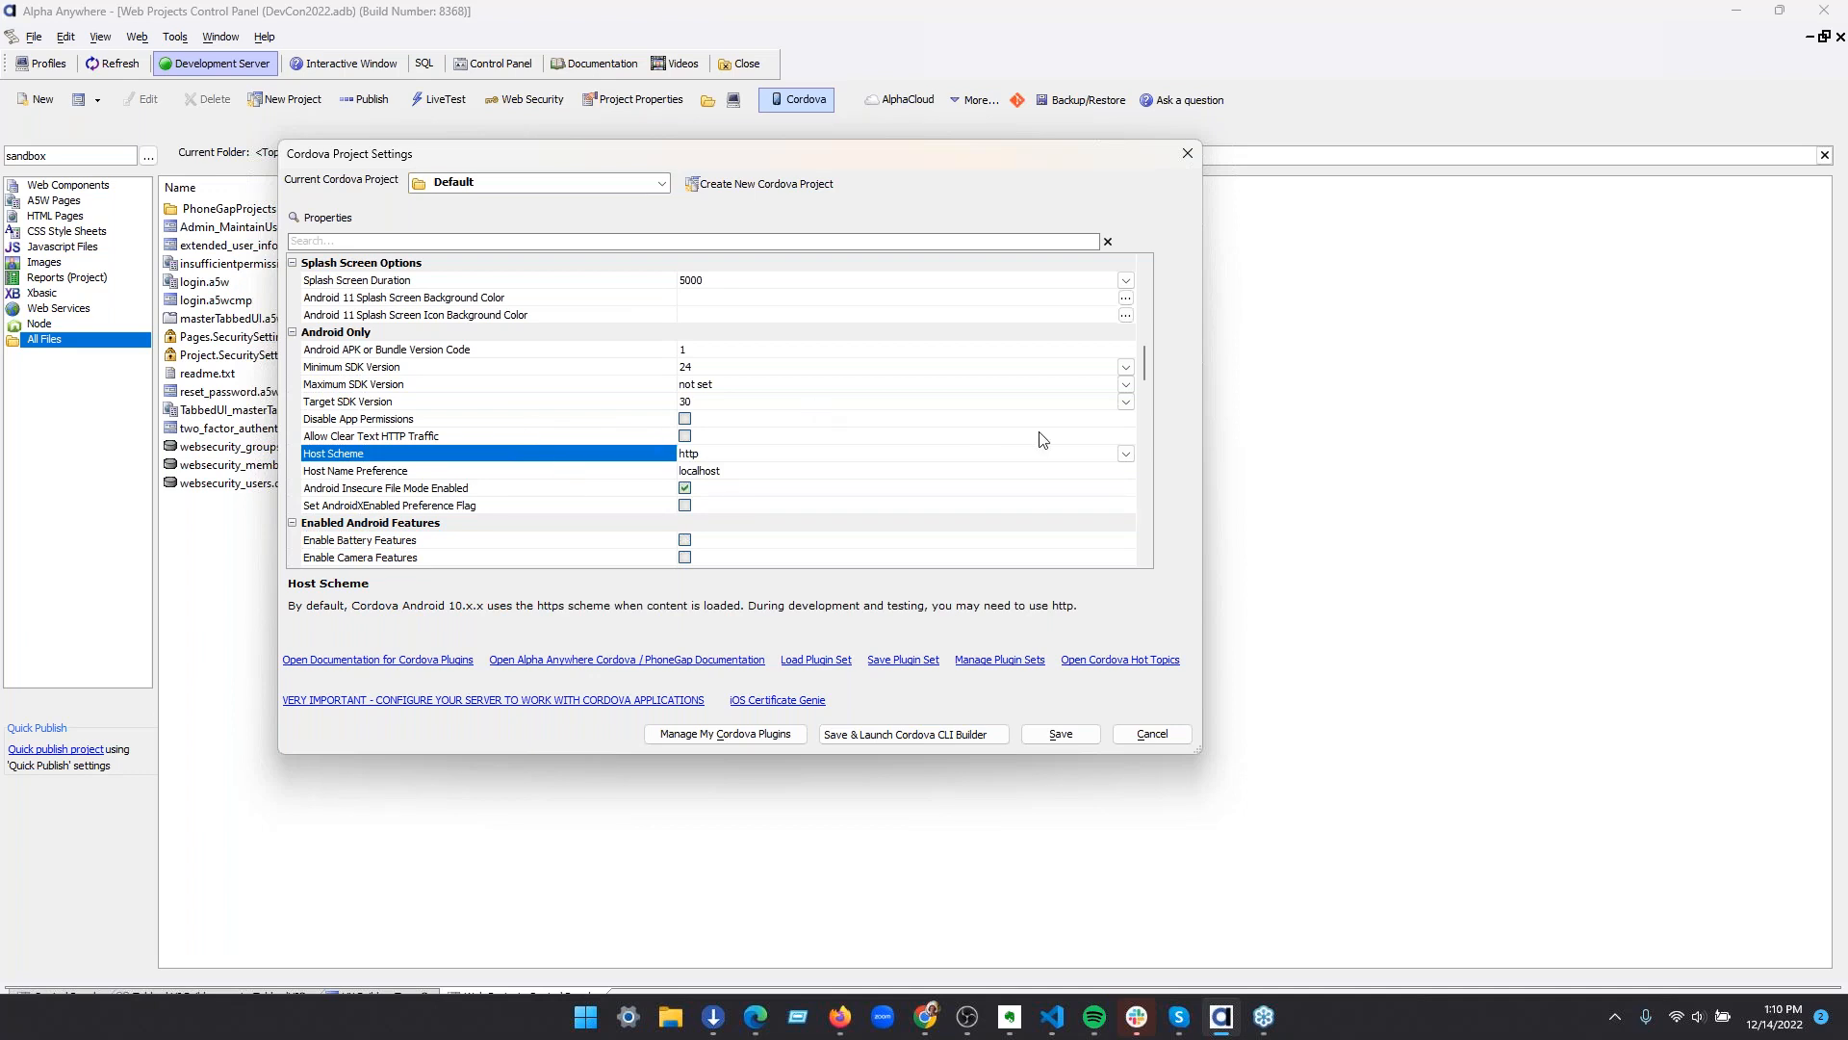
{"action": "left_click", "coordinate": [1126, 454]}
{"action": "left_click", "coordinate": [1101, 481]}
{"action": "left_click", "coordinate": [1155, 735]}
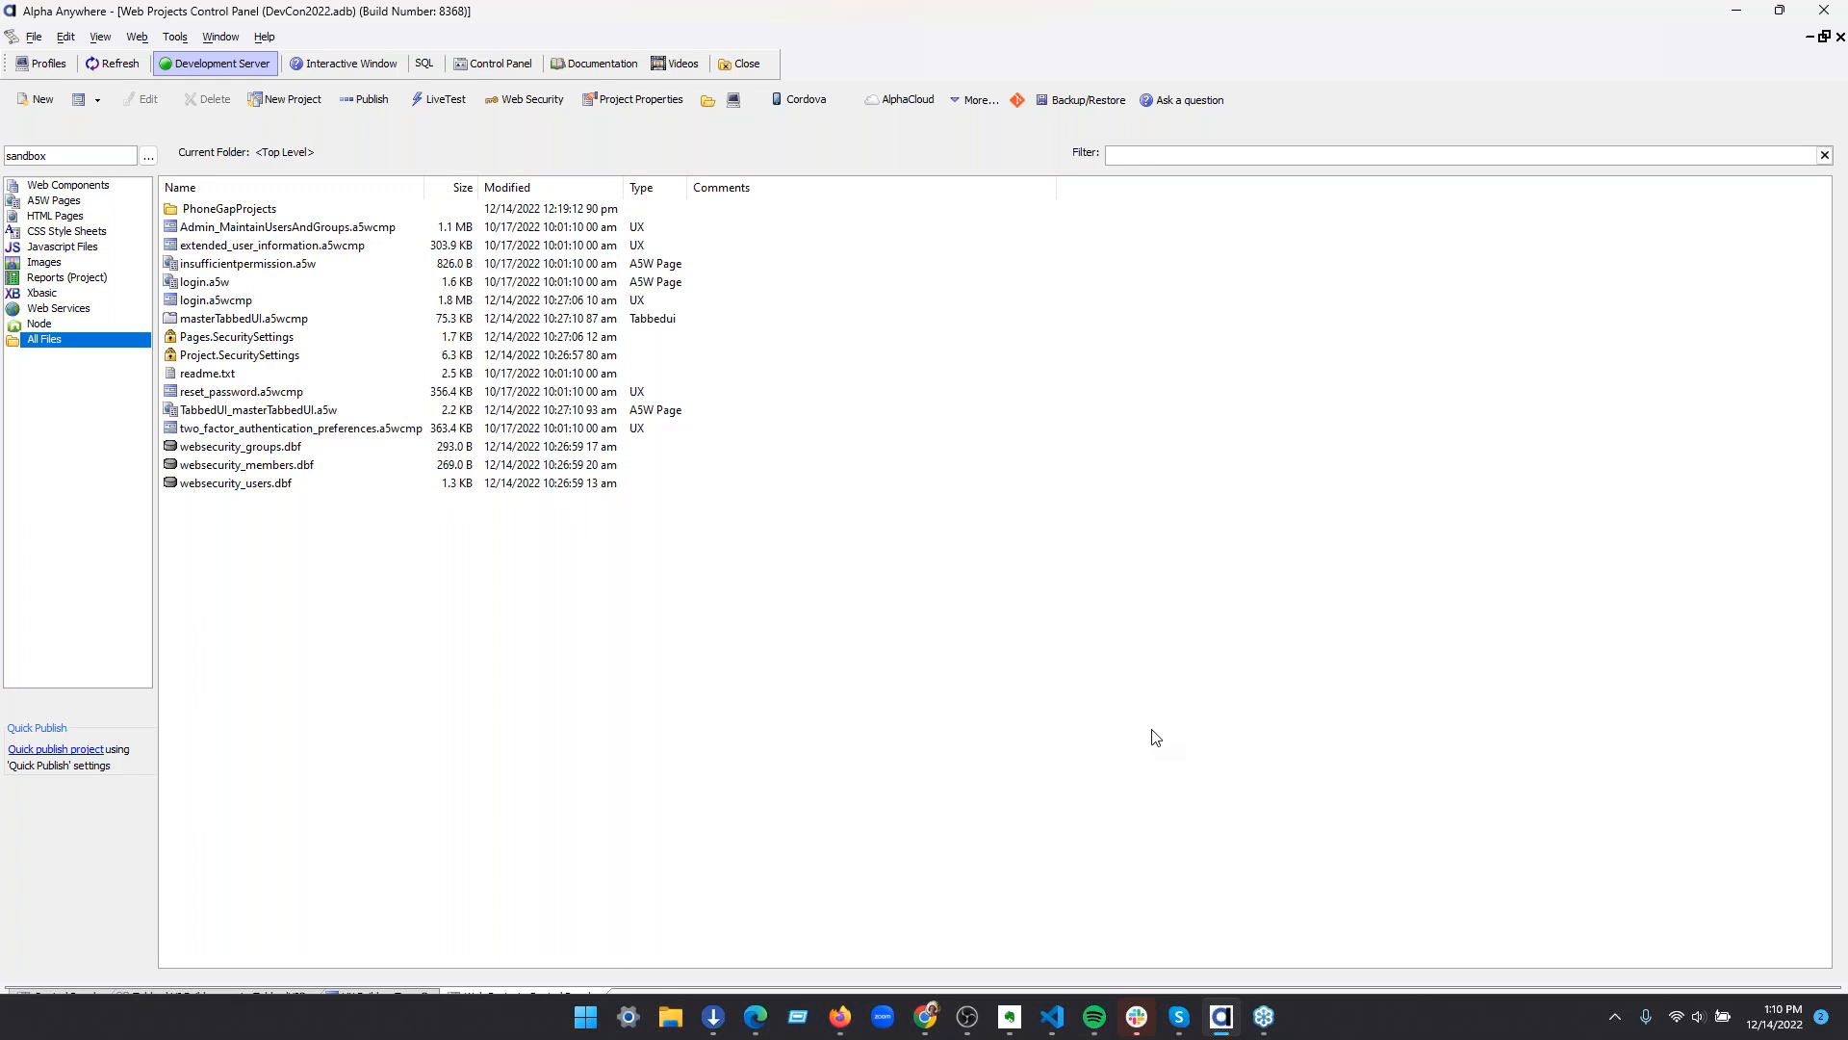
Open the Development Server settings and enable TLS/SSL for the server
{"action": "left_click", "coordinate": [148, 38]}
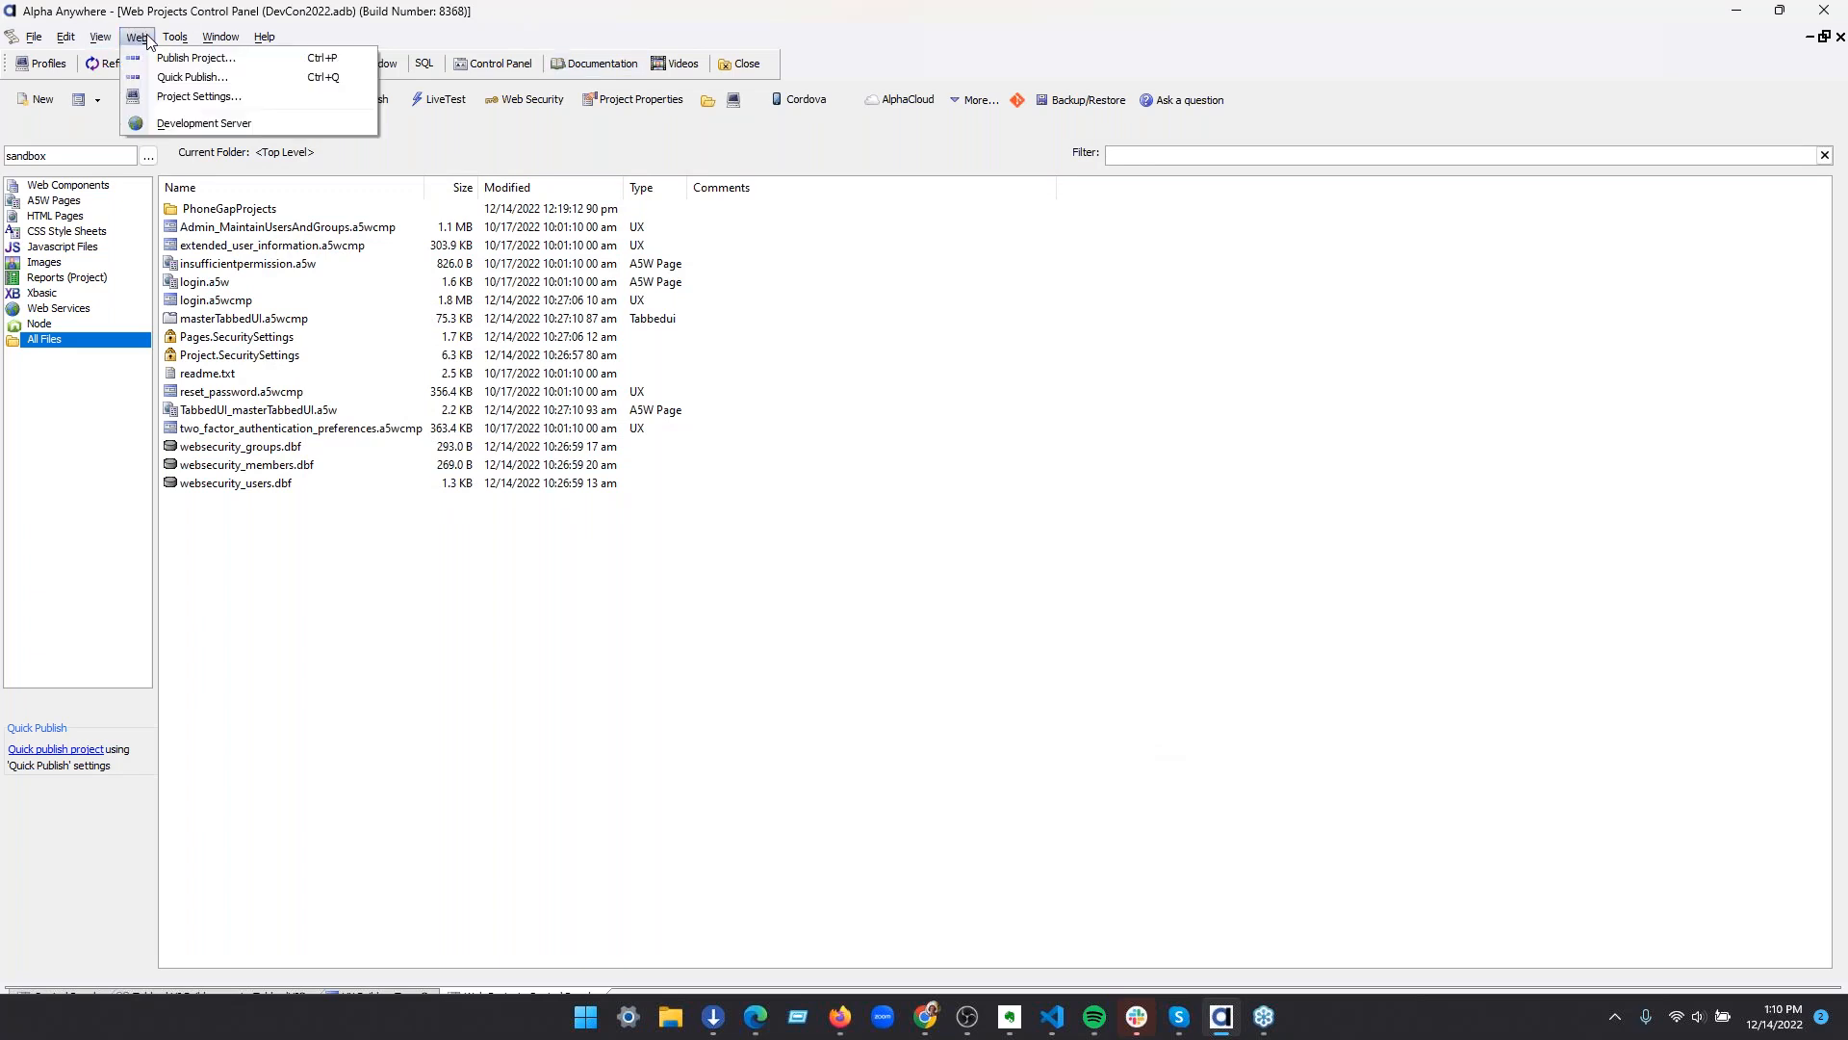
{"action": "left_click", "coordinate": [178, 124]}
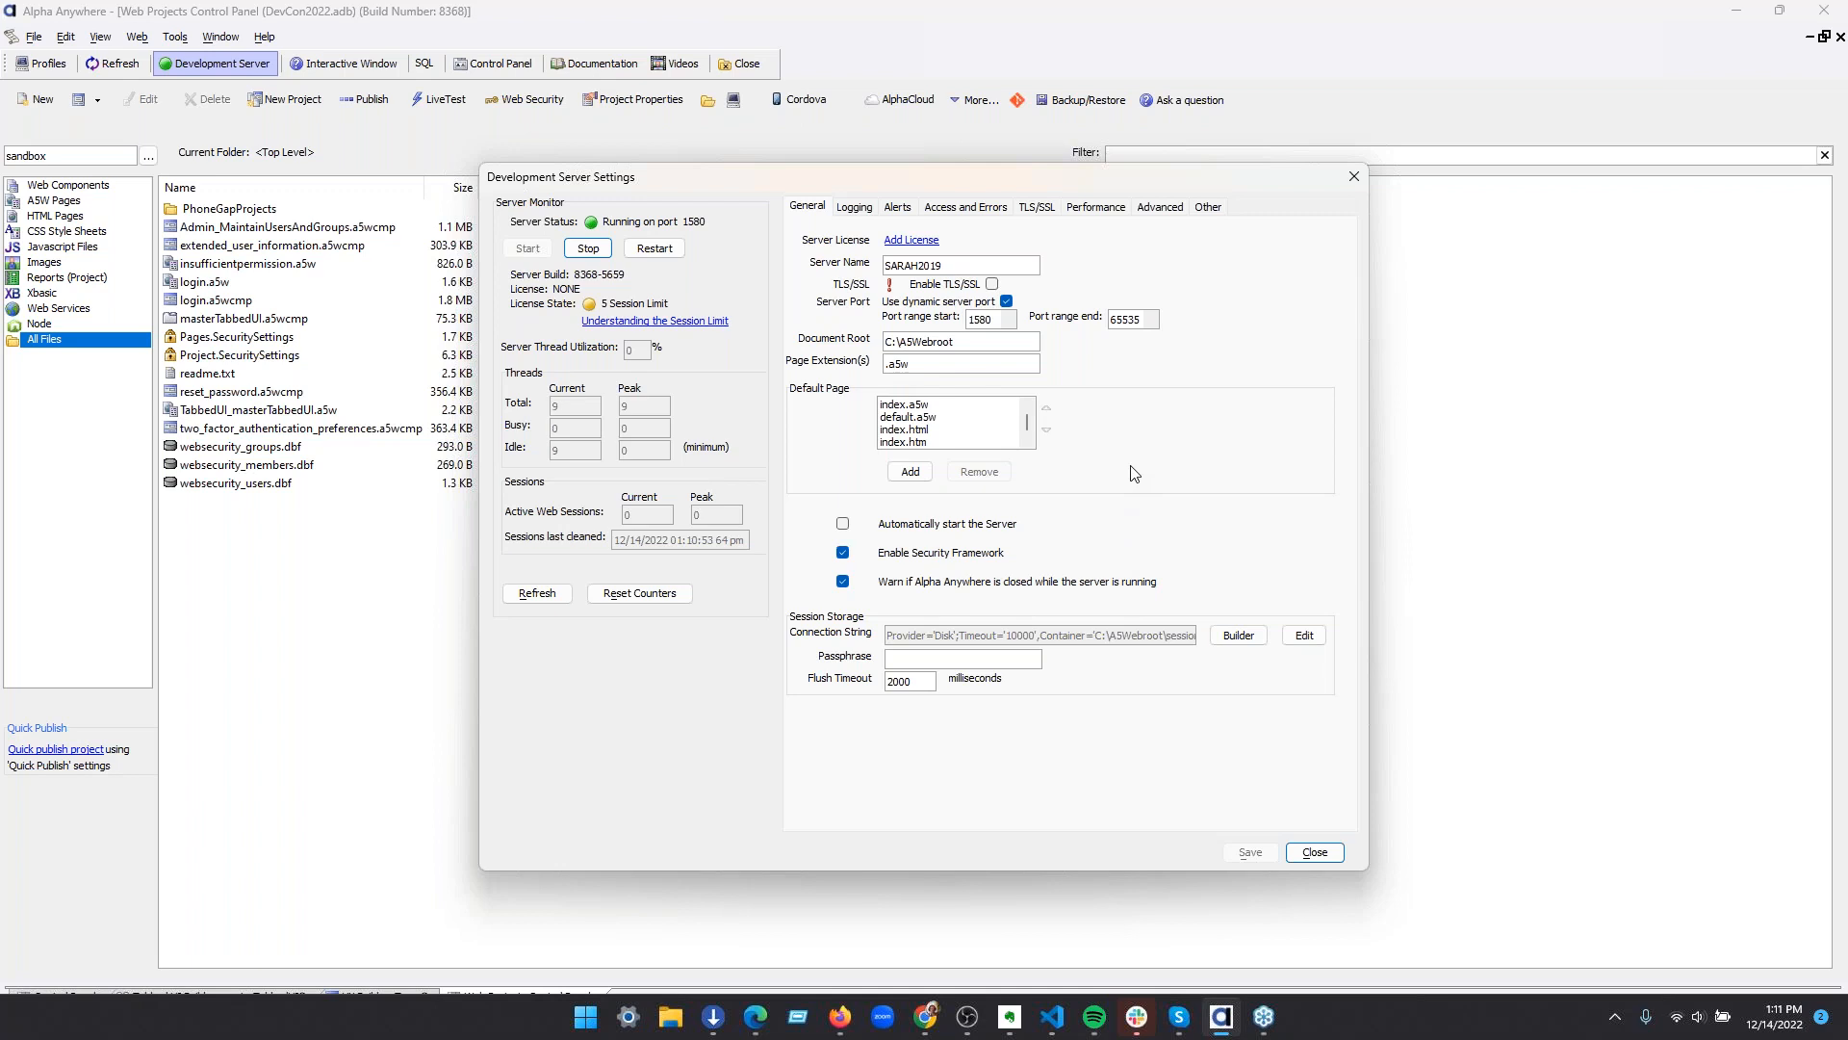
{"action": "left_click", "coordinate": [991, 284]}
Set the sessions' Same Site Mode to None (requires use of HTTPS) in the advanced server settings, and close them without saving
{"action": "left_click", "coordinate": [1160, 210]}
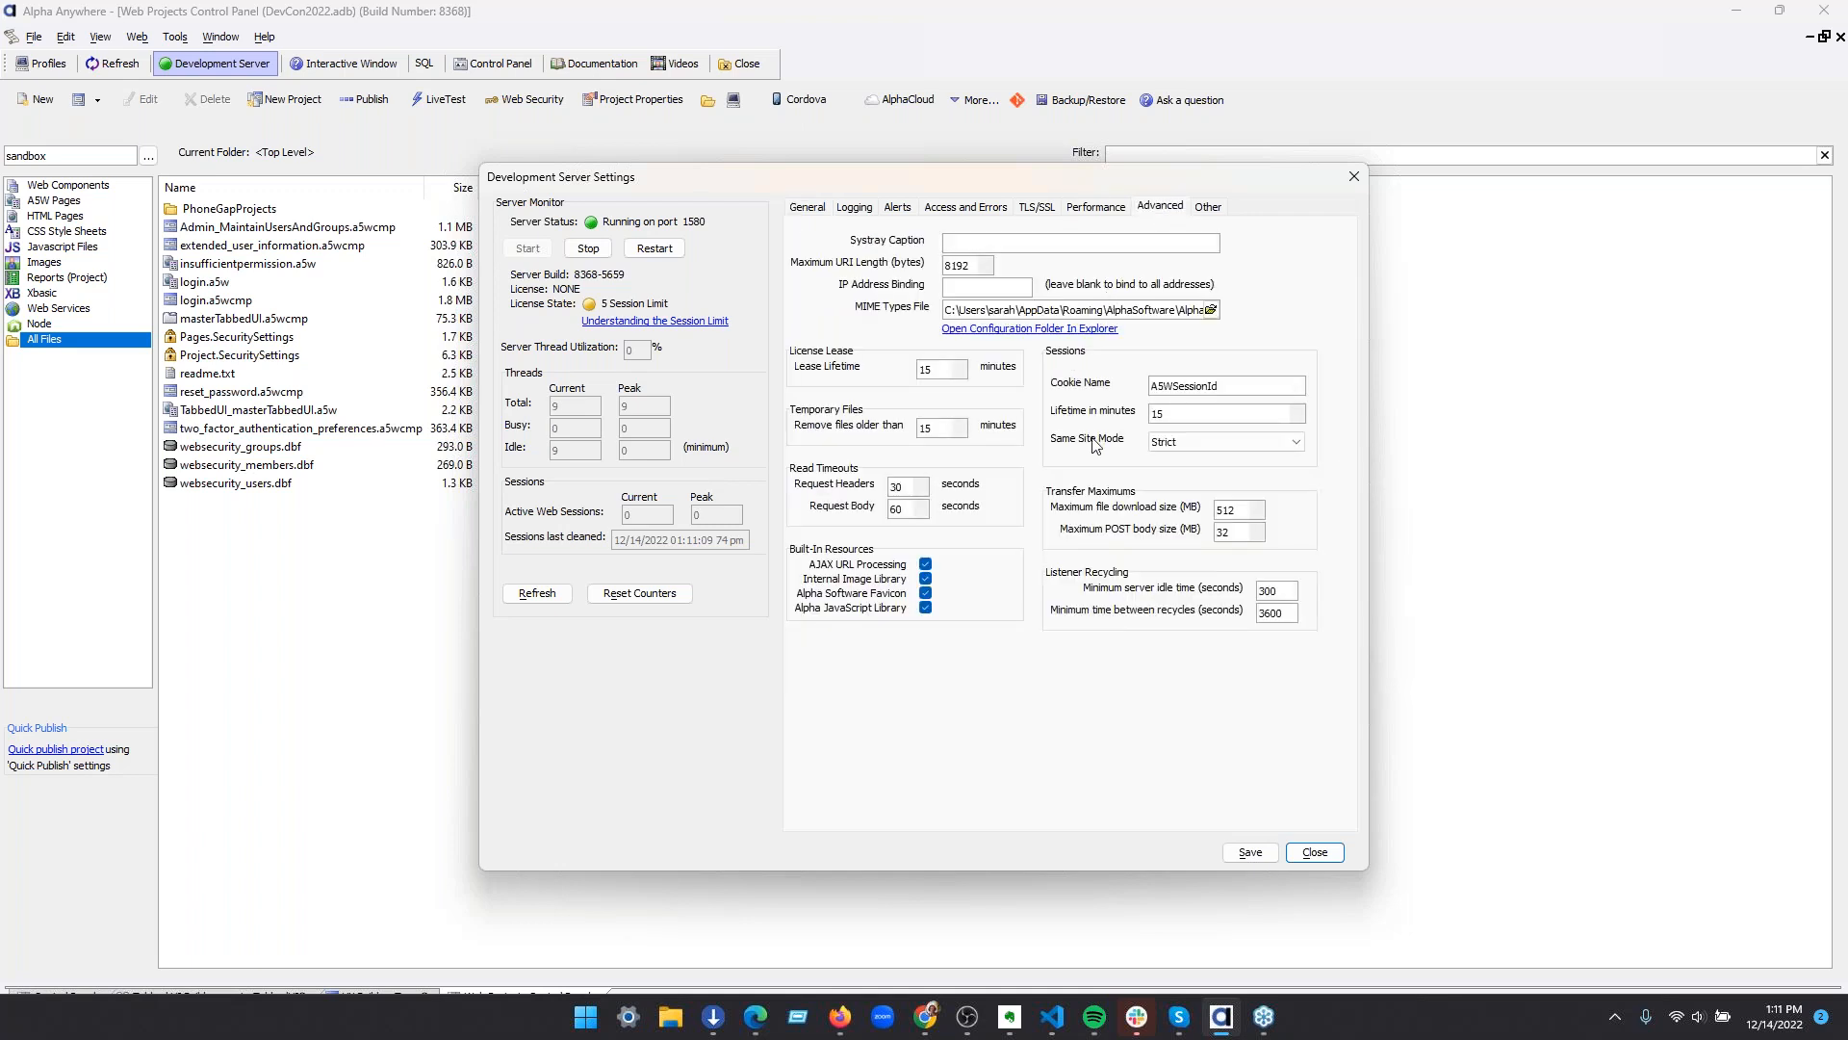
{"action": "left_click", "coordinate": [1232, 452]}
{"action": "left_click", "coordinate": [1231, 473]}
{"action": "left_click", "coordinate": [1316, 853]}
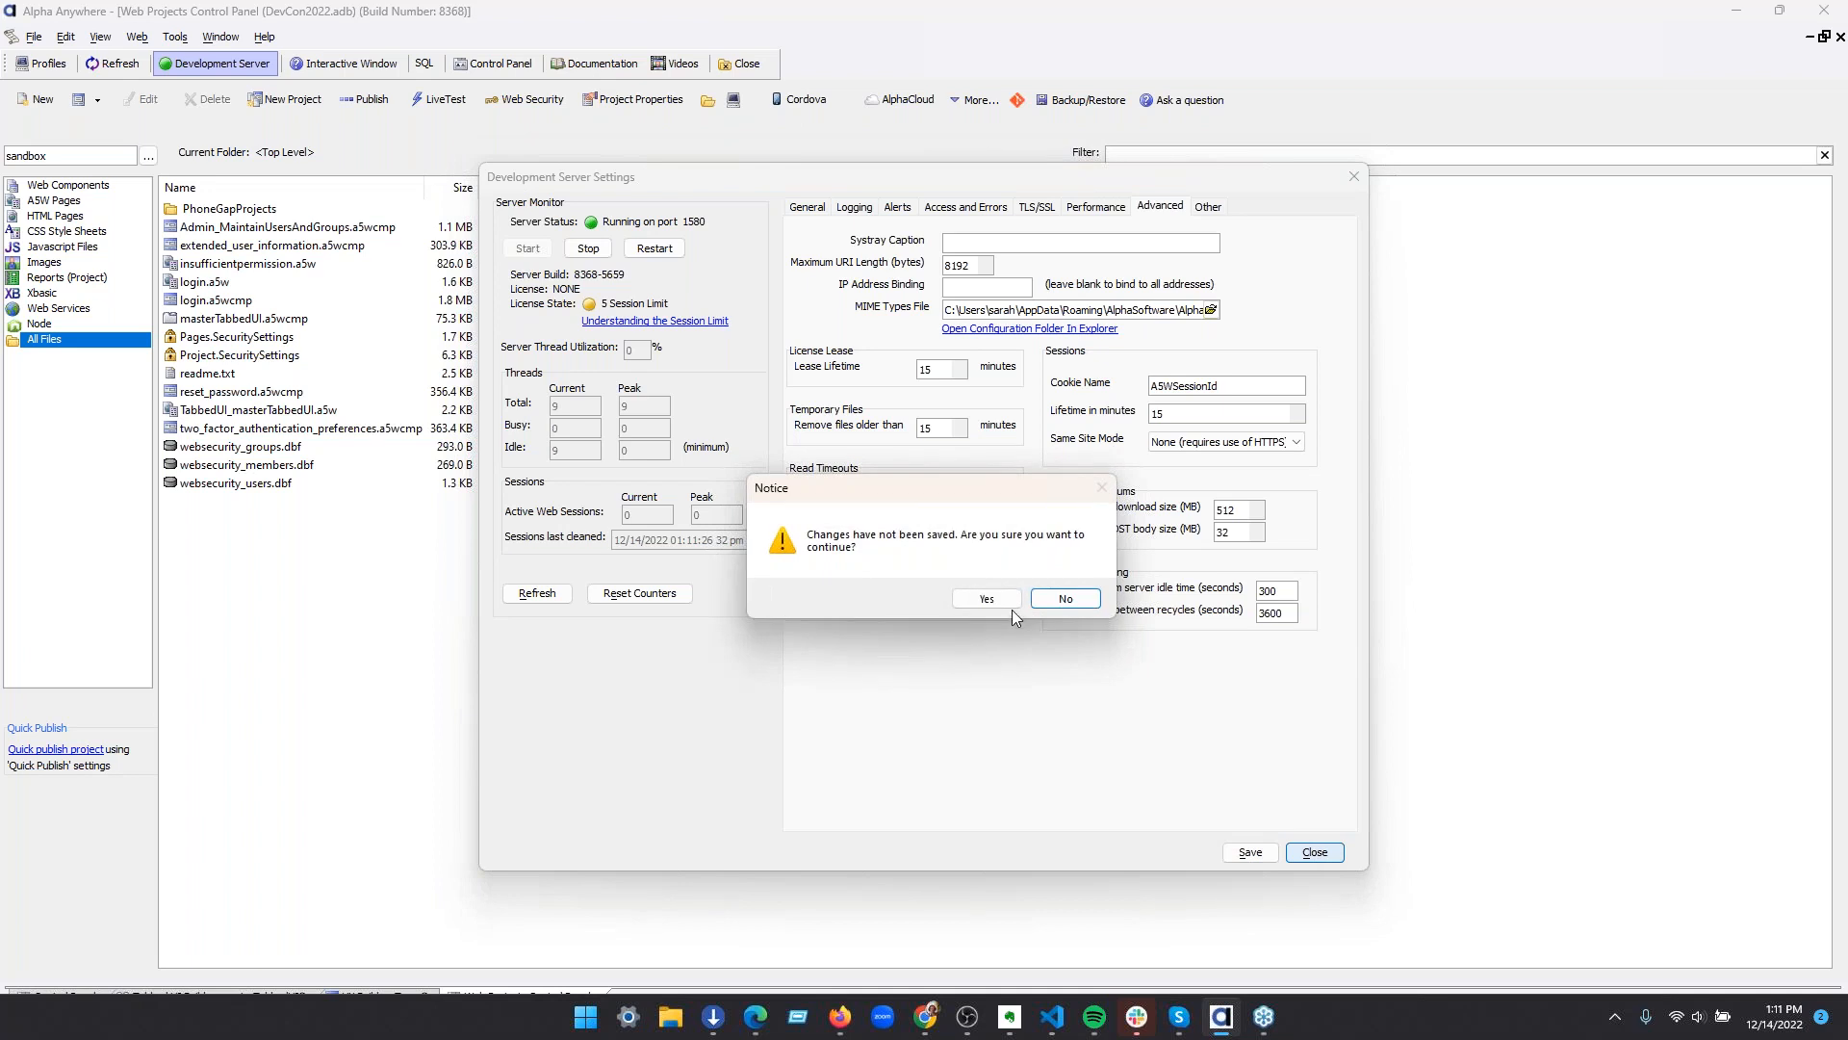
{"action": "left_click", "coordinate": [984, 599]}
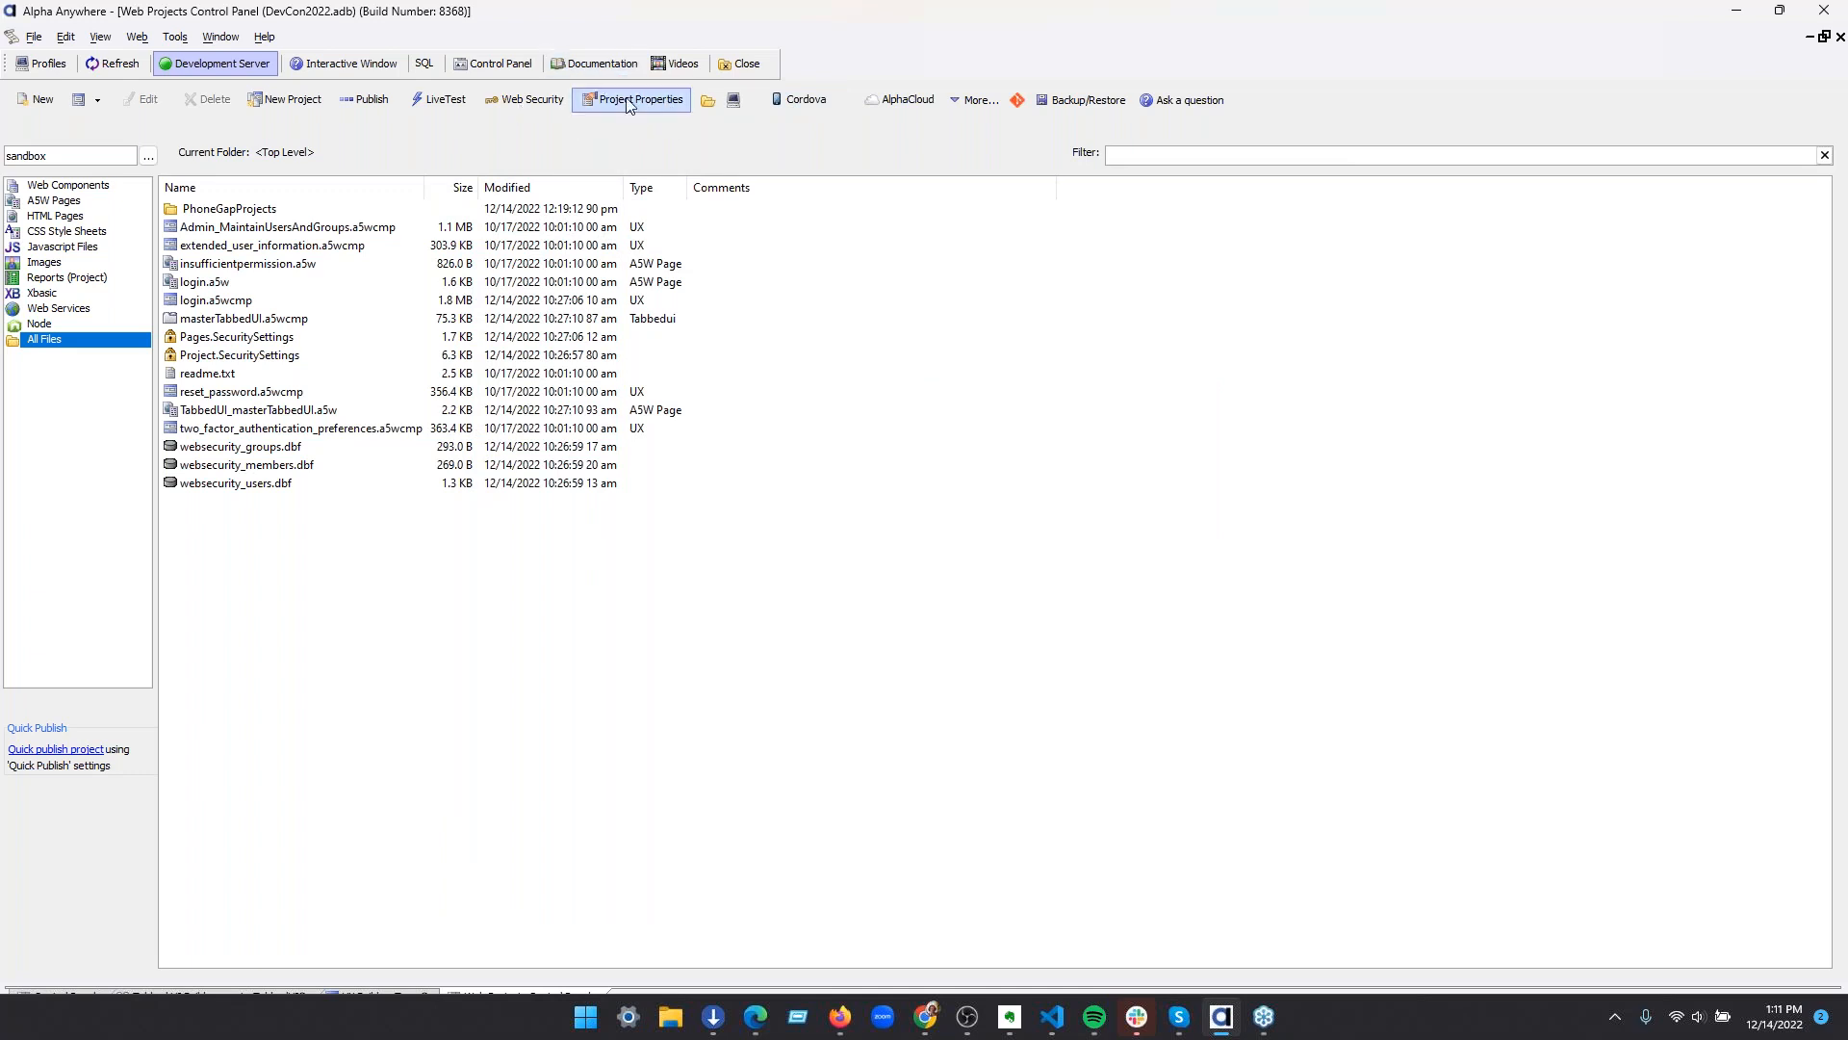
Examine the choices for the Cookie SameSite value in the Web Project Properties, and close them without saving
{"action": "left_click", "coordinate": [634, 101]}
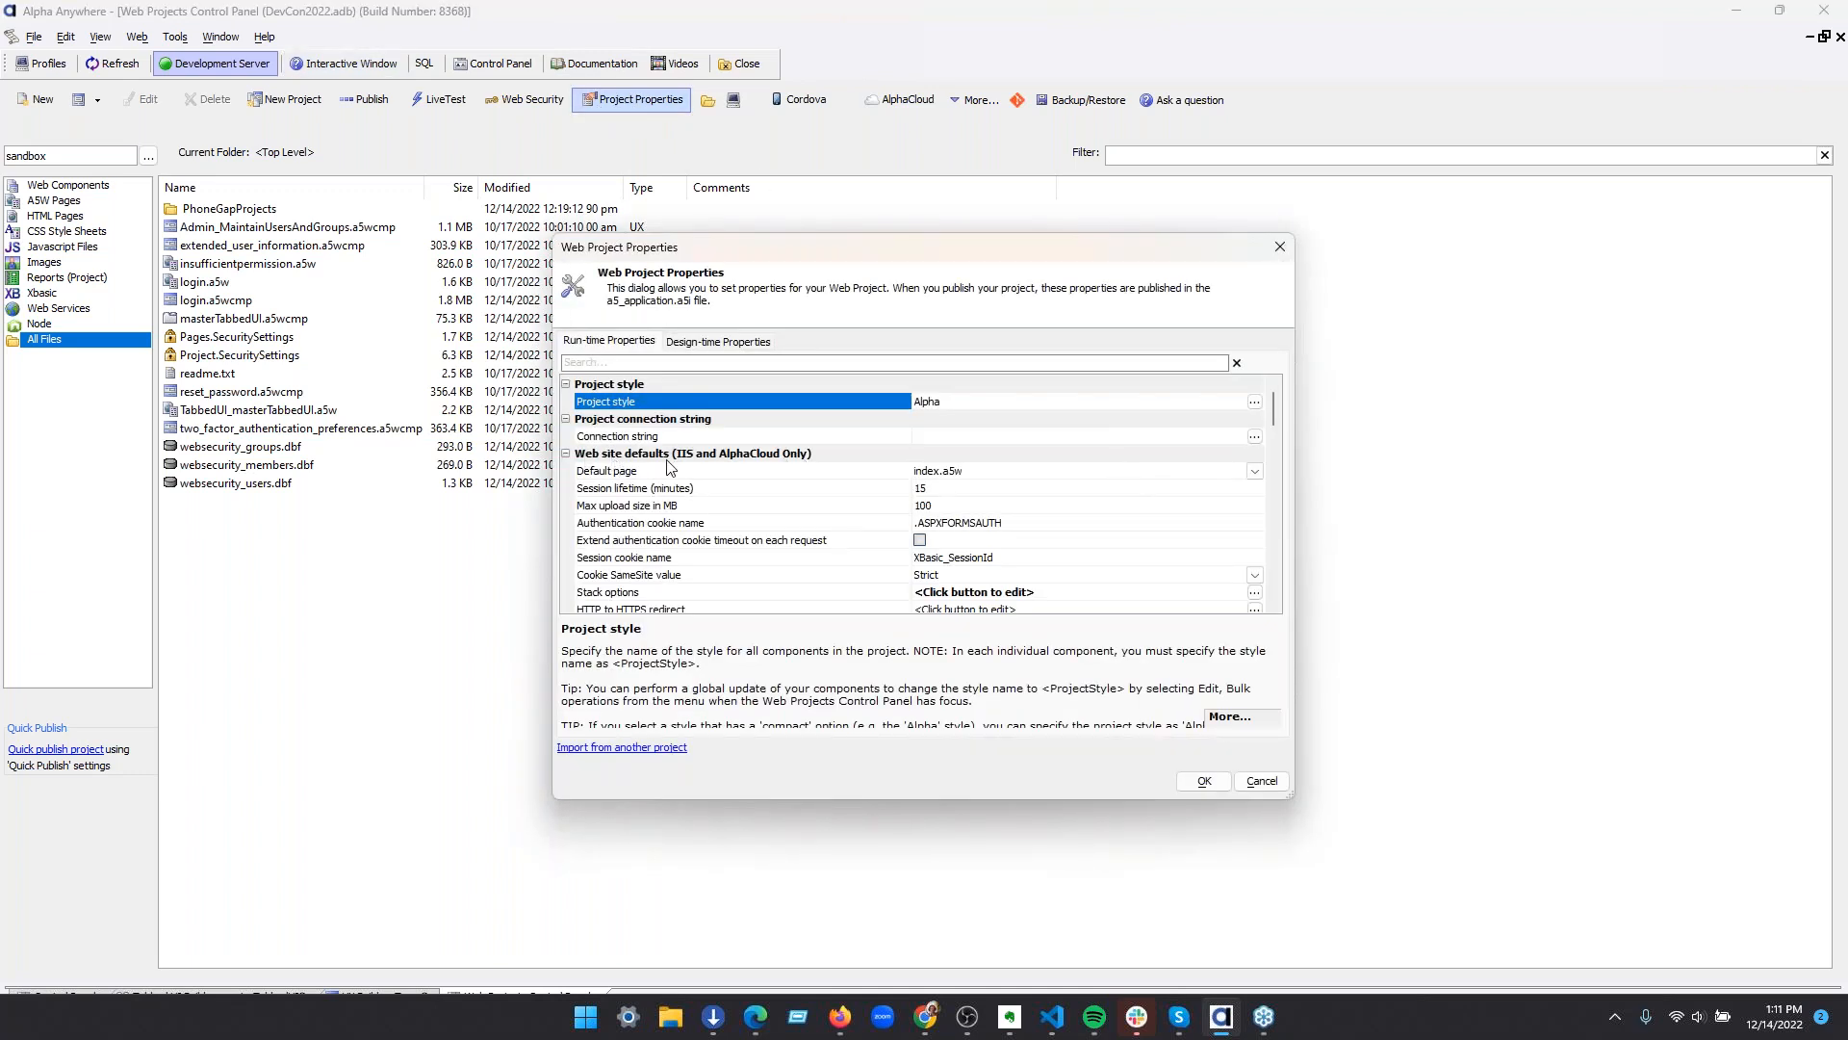
{"action": "scroll", "coordinate": [770, 553], "scroll_direction": "down", "scroll_amount": 1}
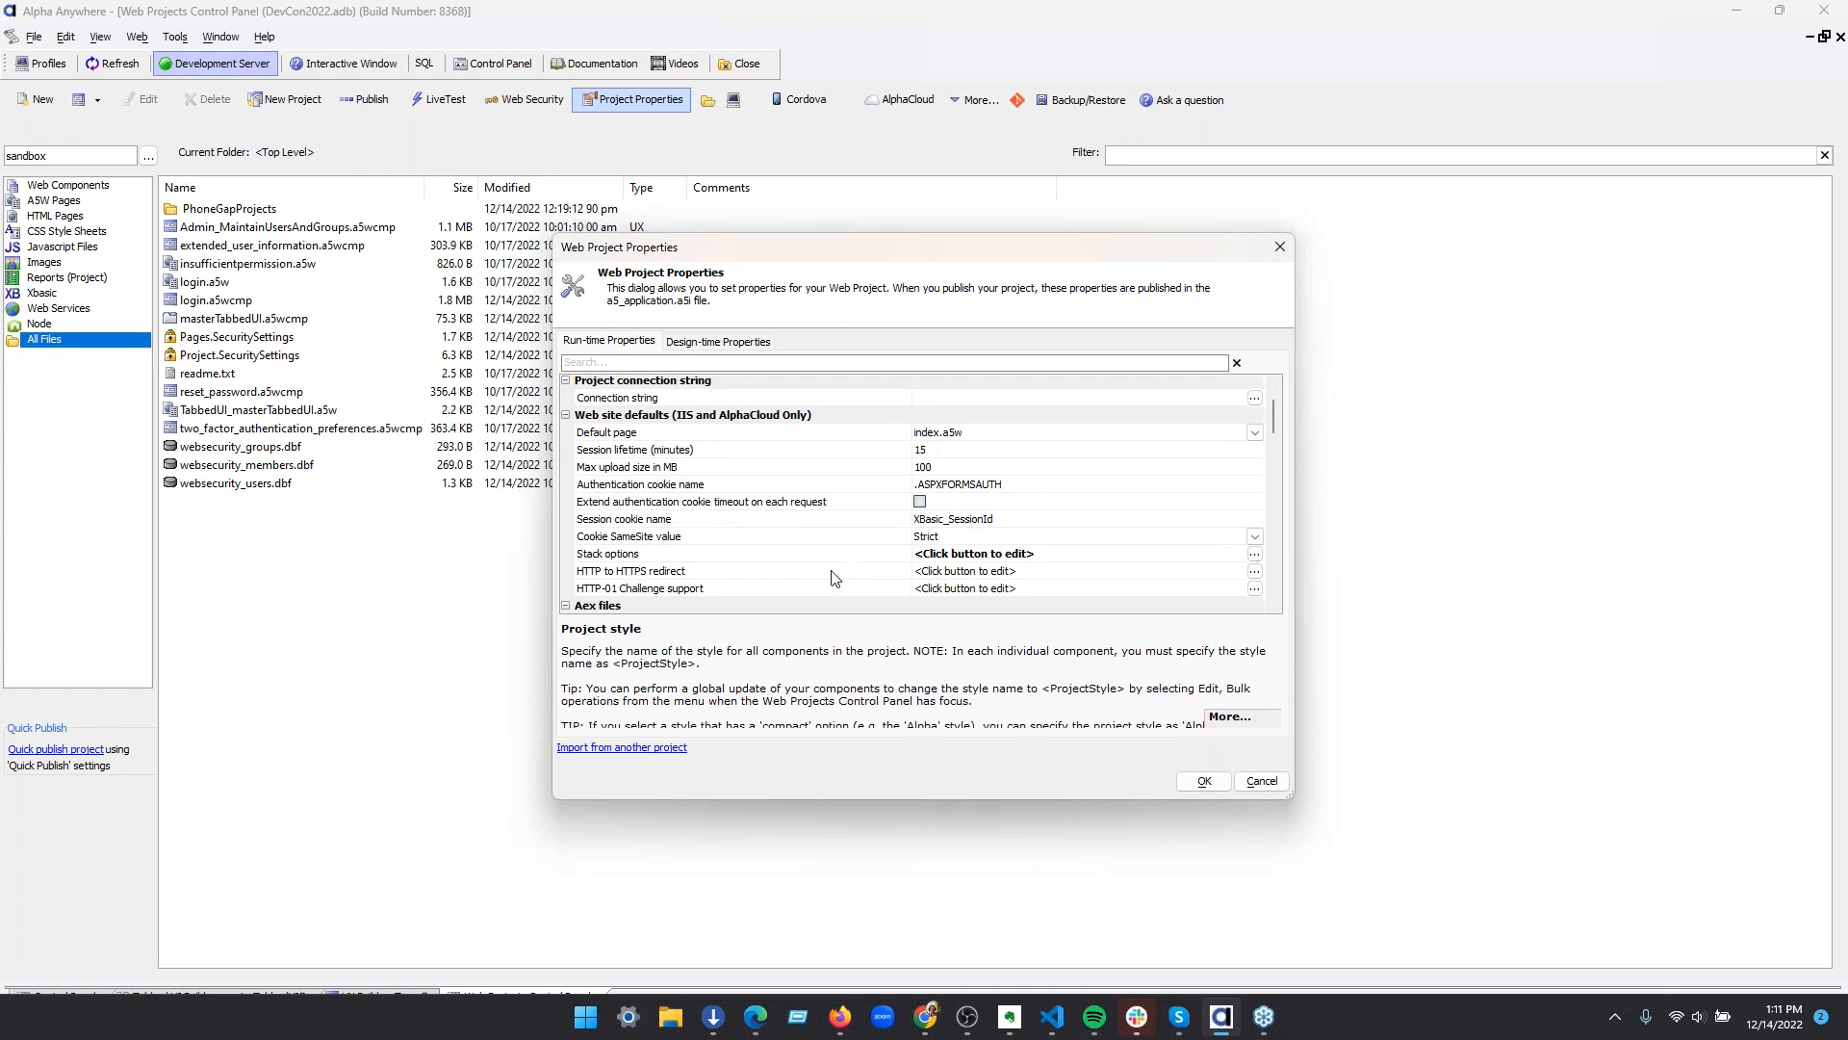
{"action": "left_click", "coordinate": [671, 510]}
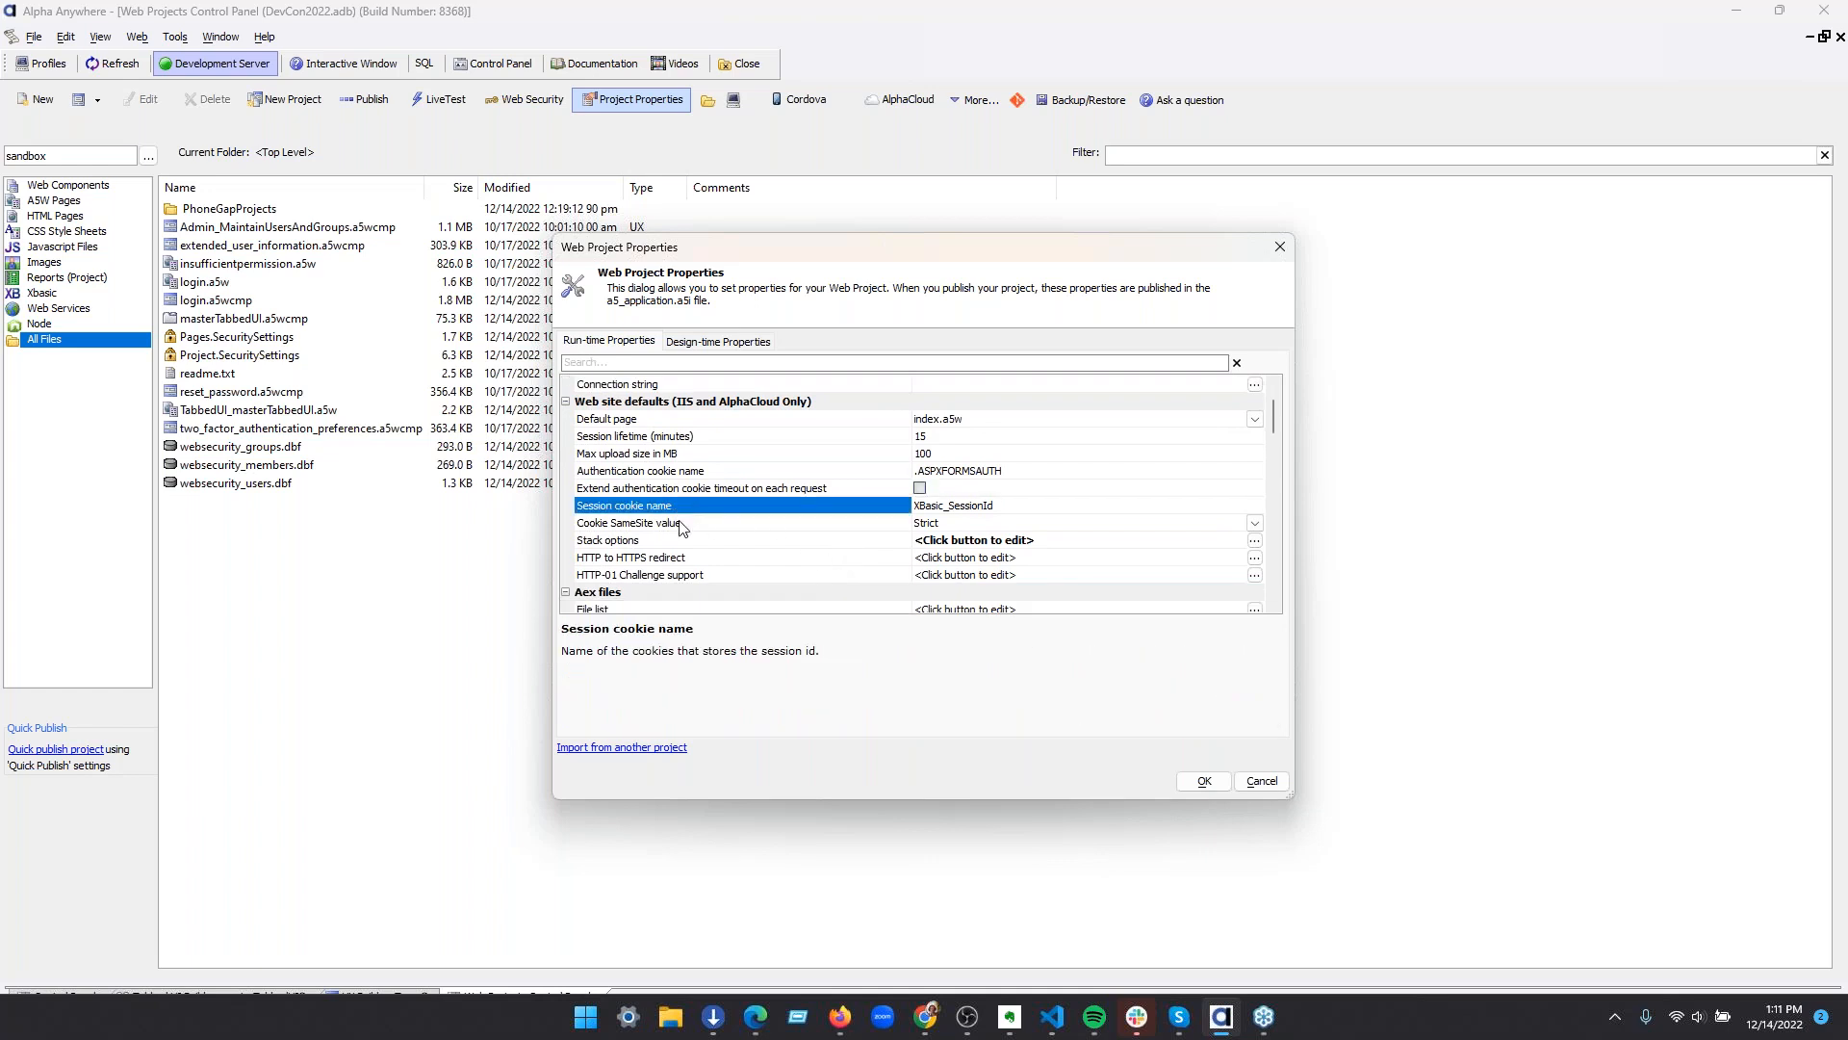
{"action": "left_click", "coordinate": [686, 524]}
{"action": "left_click", "coordinate": [1254, 523]}
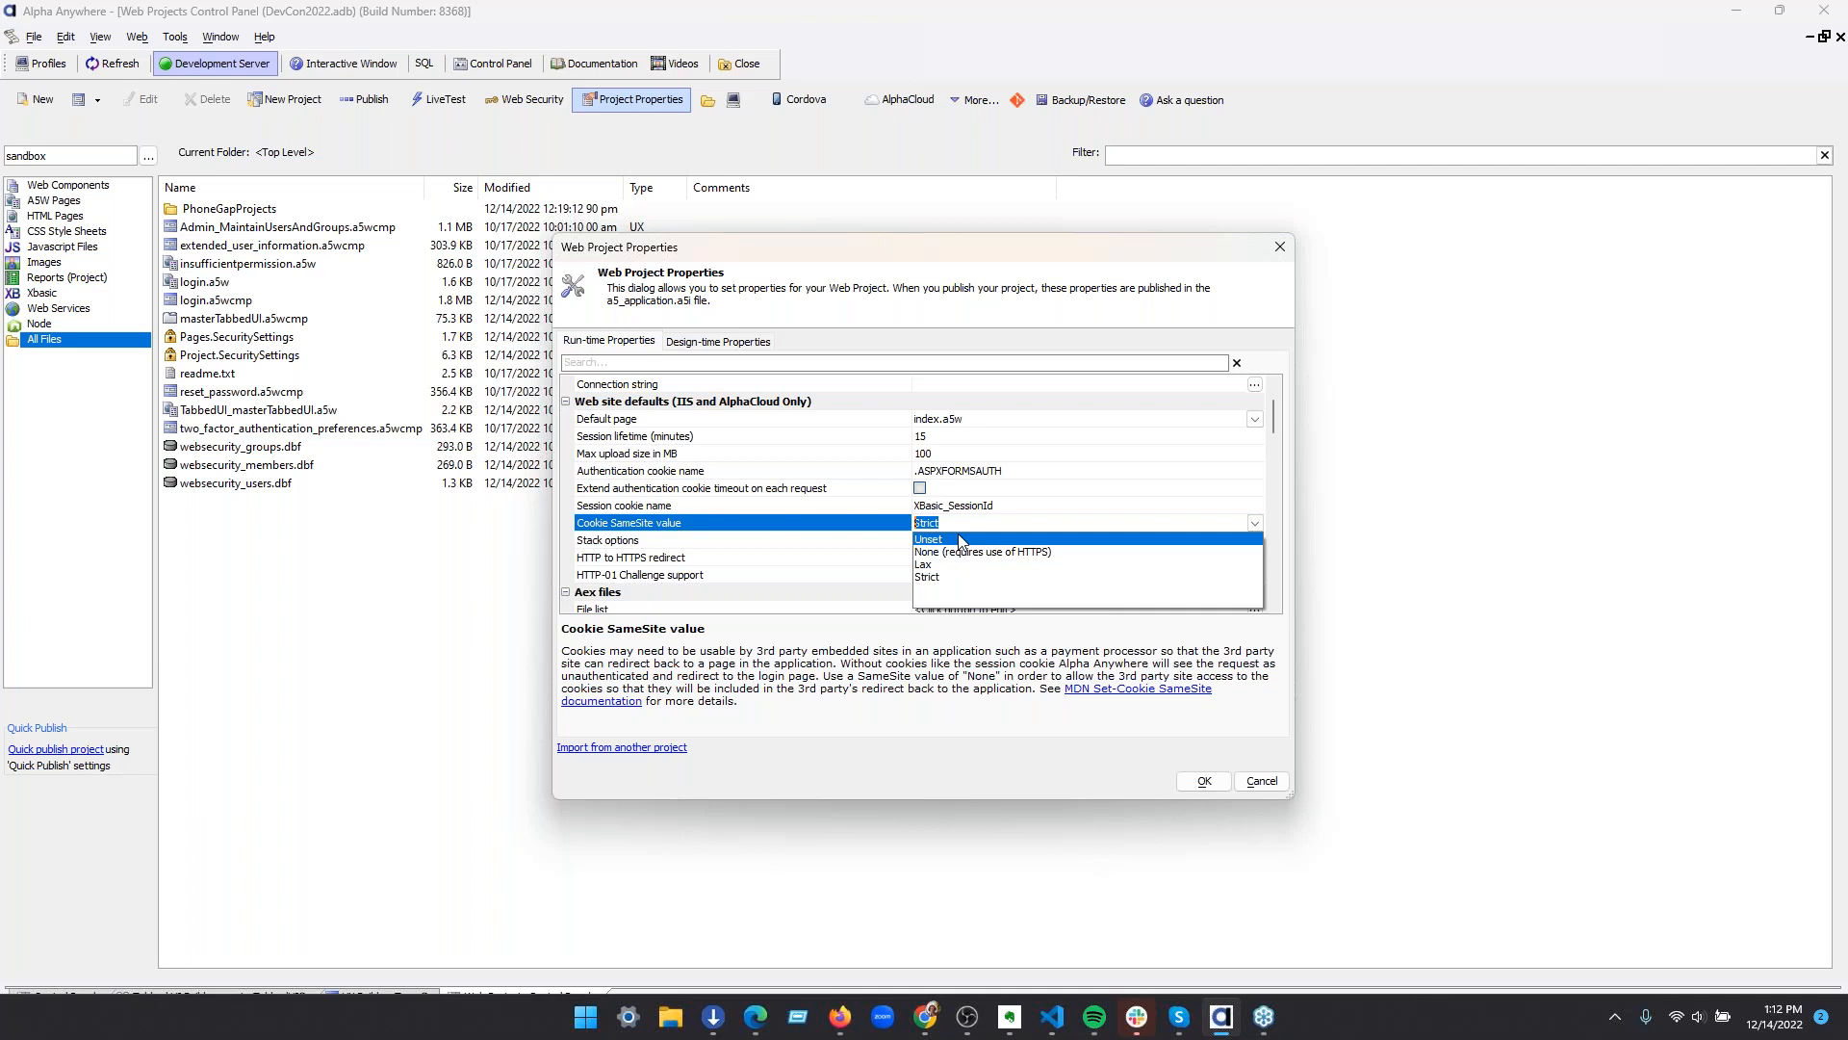
{"action": "left_click", "coordinate": [1277, 787]}
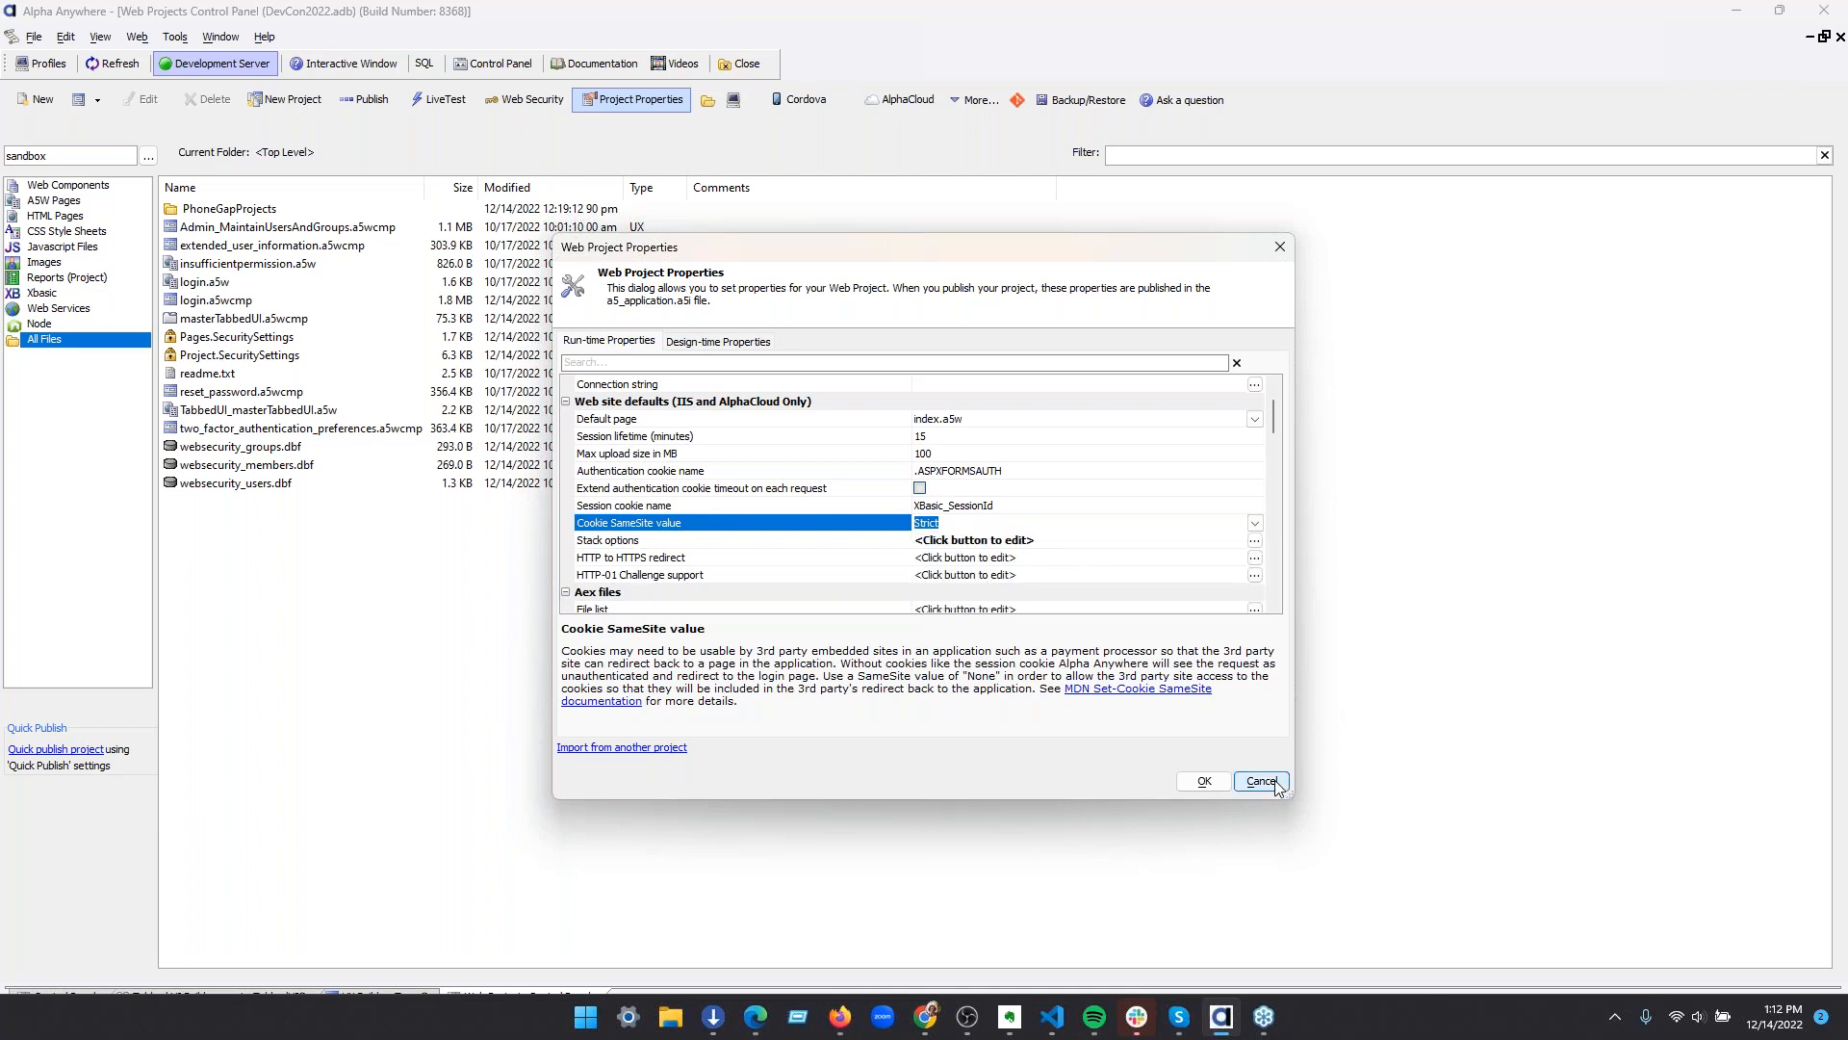
{"action": "left_click", "coordinate": [1276, 784]}
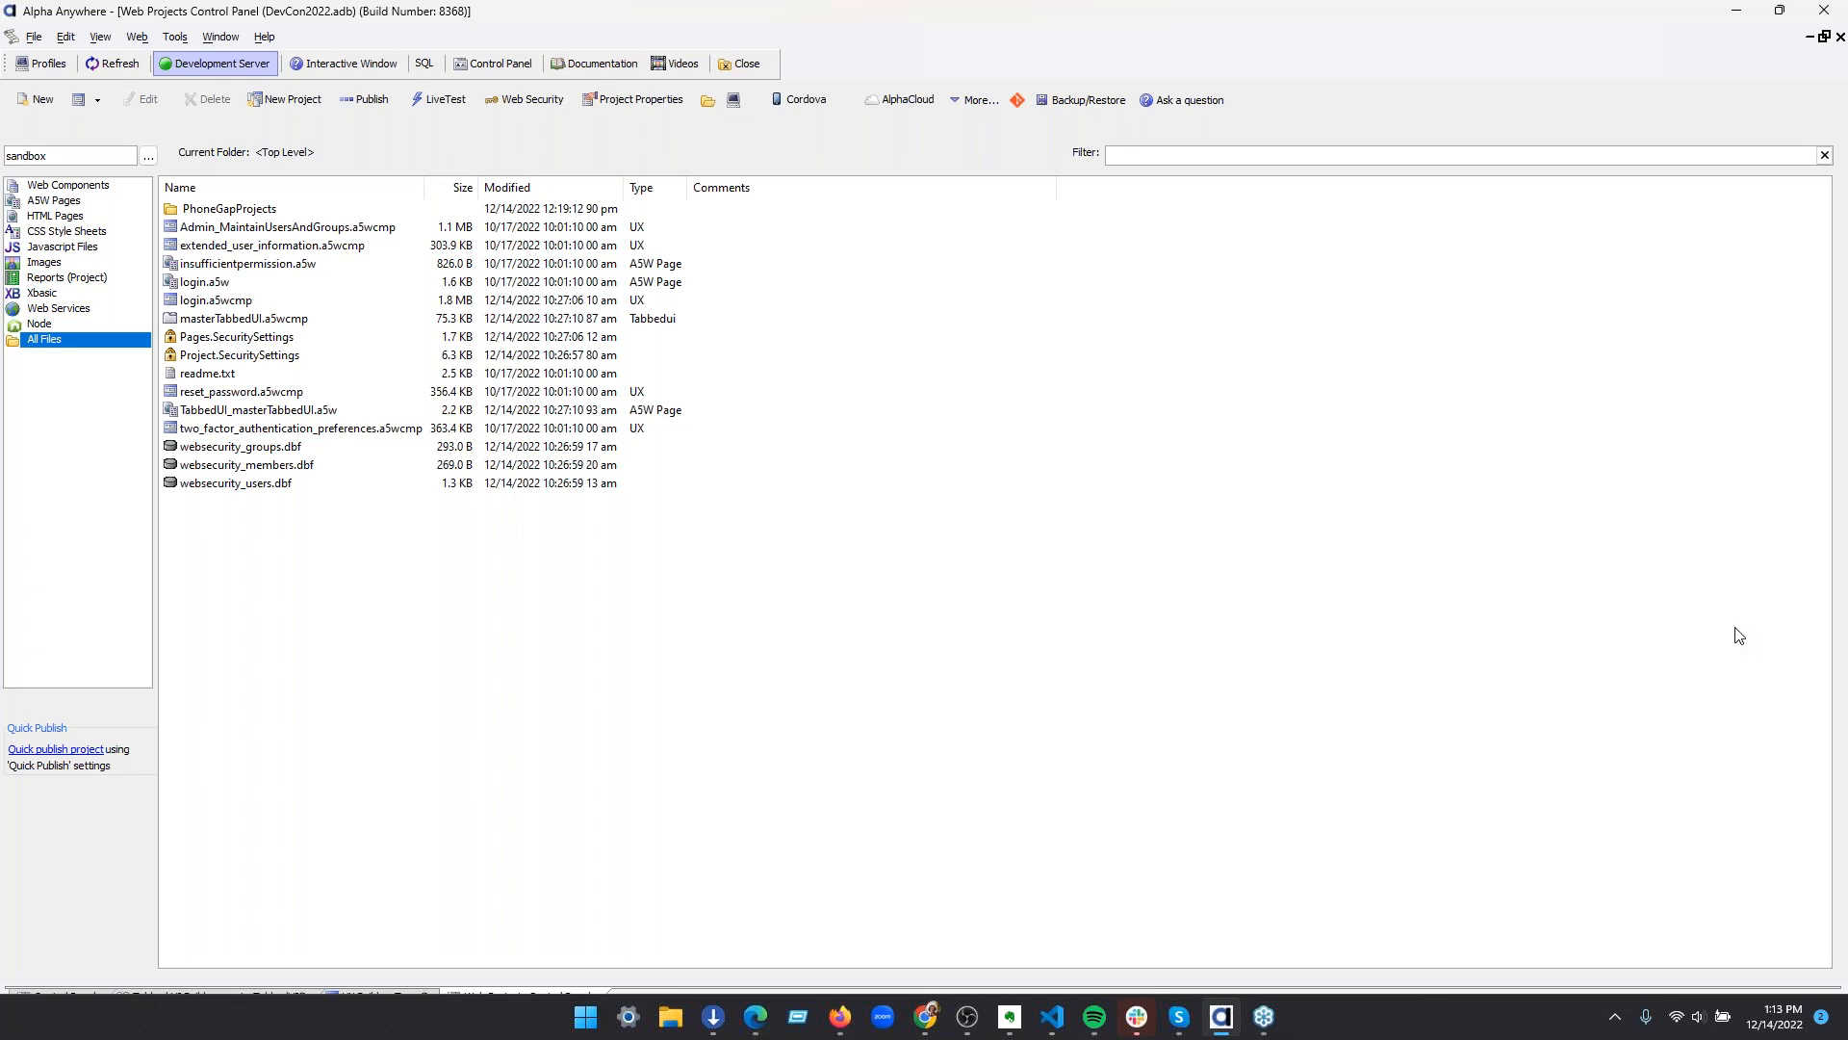
Switch to the Alpha Software Learning Center in Firefox, examine its DevCon 2022 and All Courses listings, and highlight the site's address
{"action": "key", "text": "alt+Tab"}
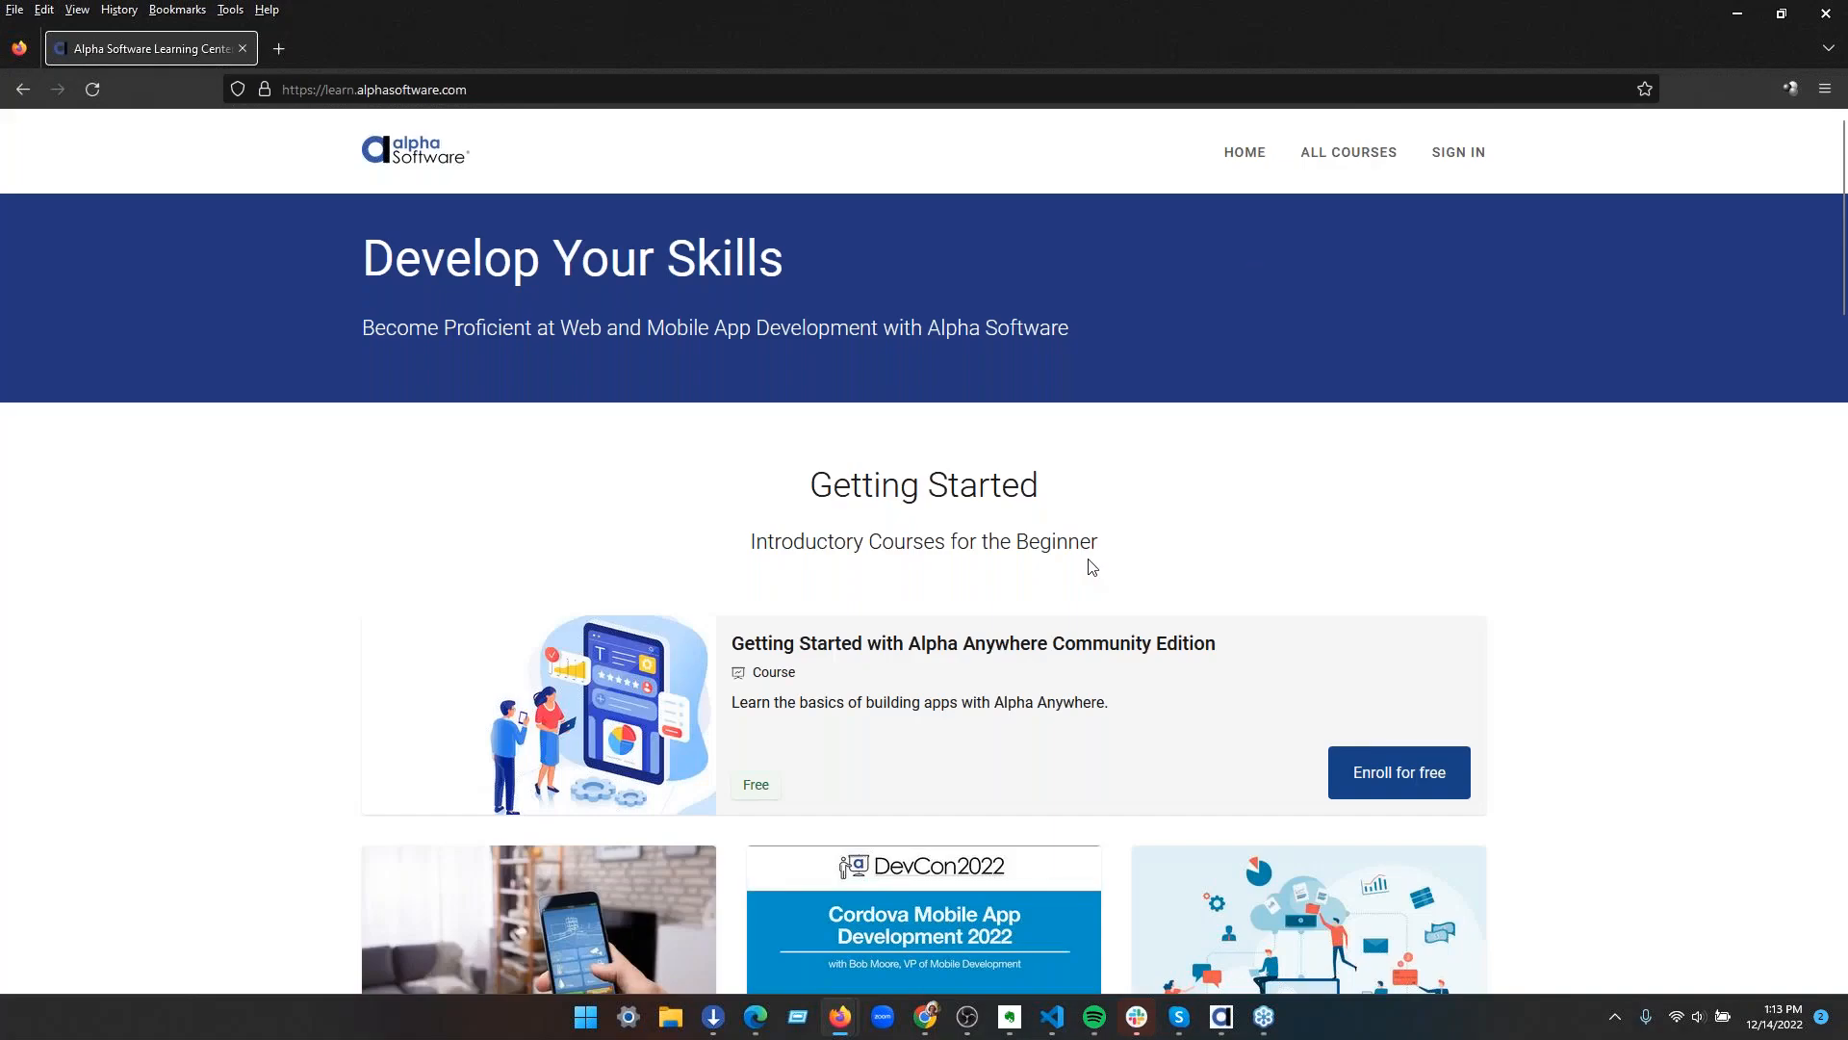
{"action": "scroll", "coordinate": [1091, 564], "scroll_direction": "down", "scroll_amount": 5}
{"action": "scroll", "coordinate": [1088, 564], "scroll_direction": "down", "scroll_amount": 6}
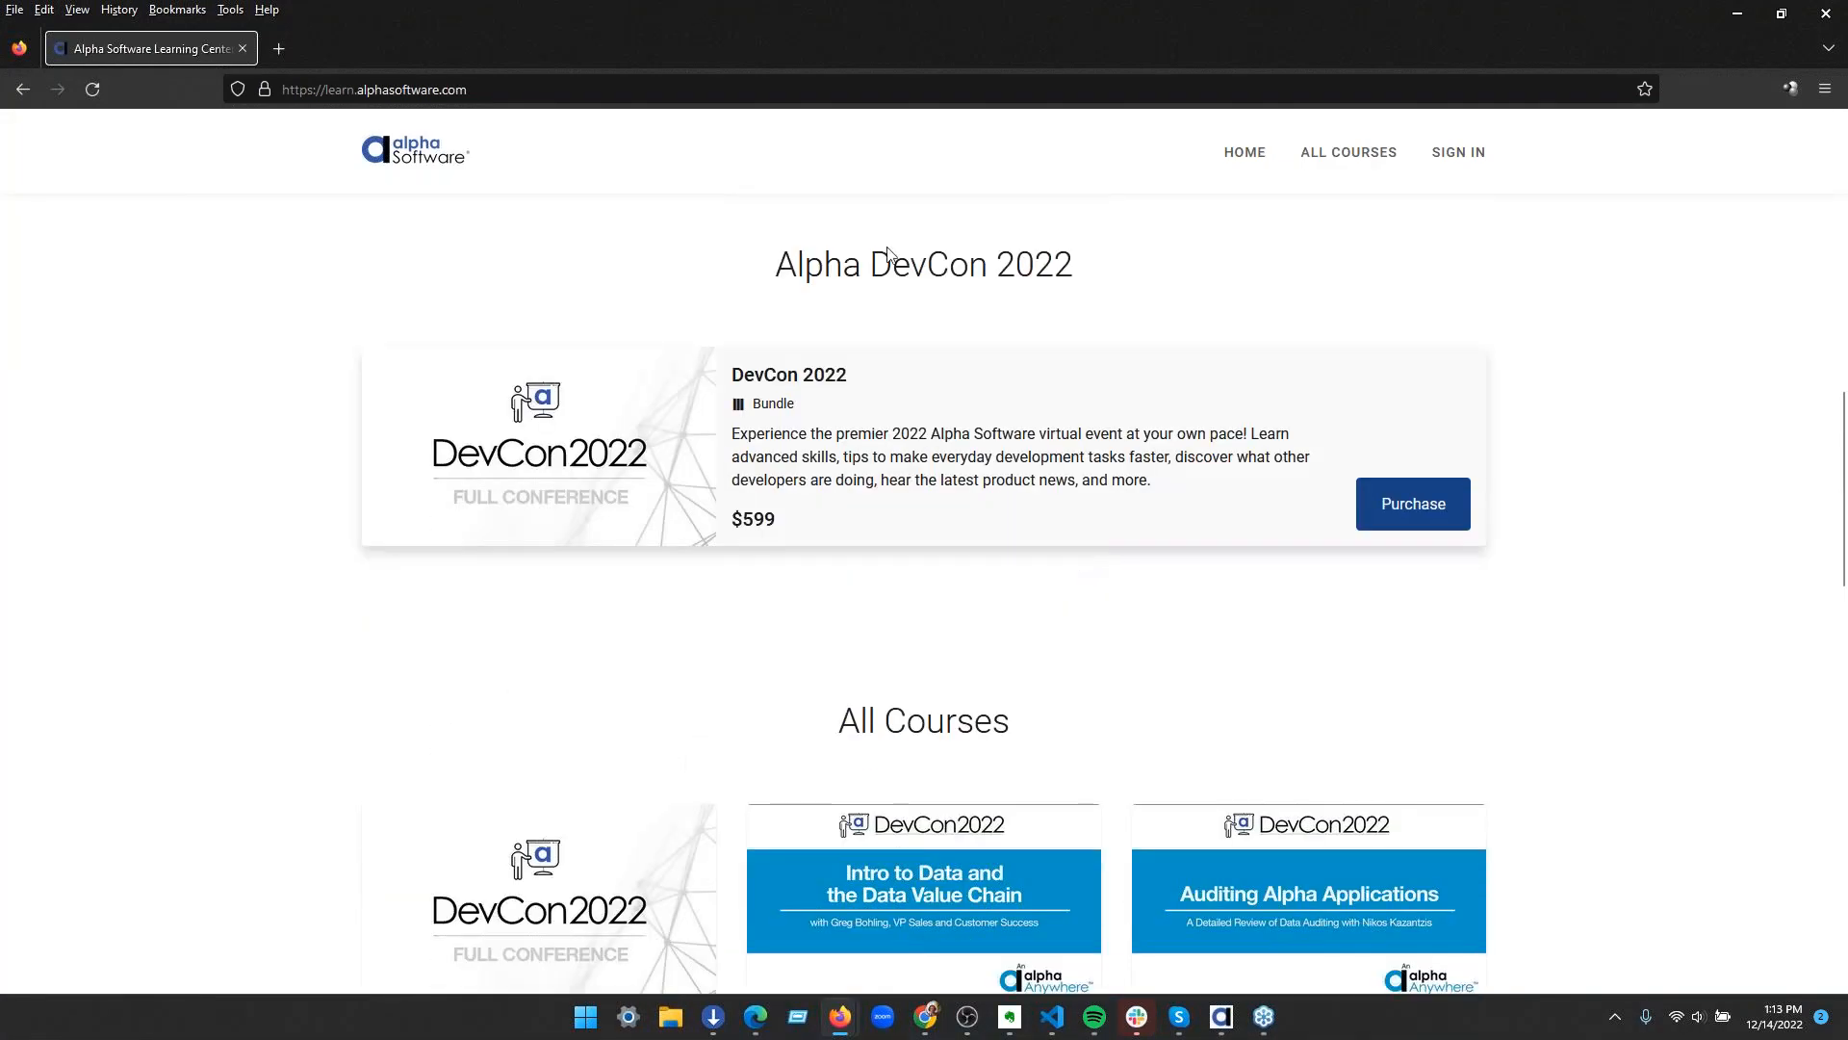
{"action": "scroll", "coordinate": [783, 688], "scroll_direction": "down", "scroll_amount": 2}
{"action": "scroll", "coordinate": [428, 674], "scroll_direction": "down", "scroll_amount": 3}
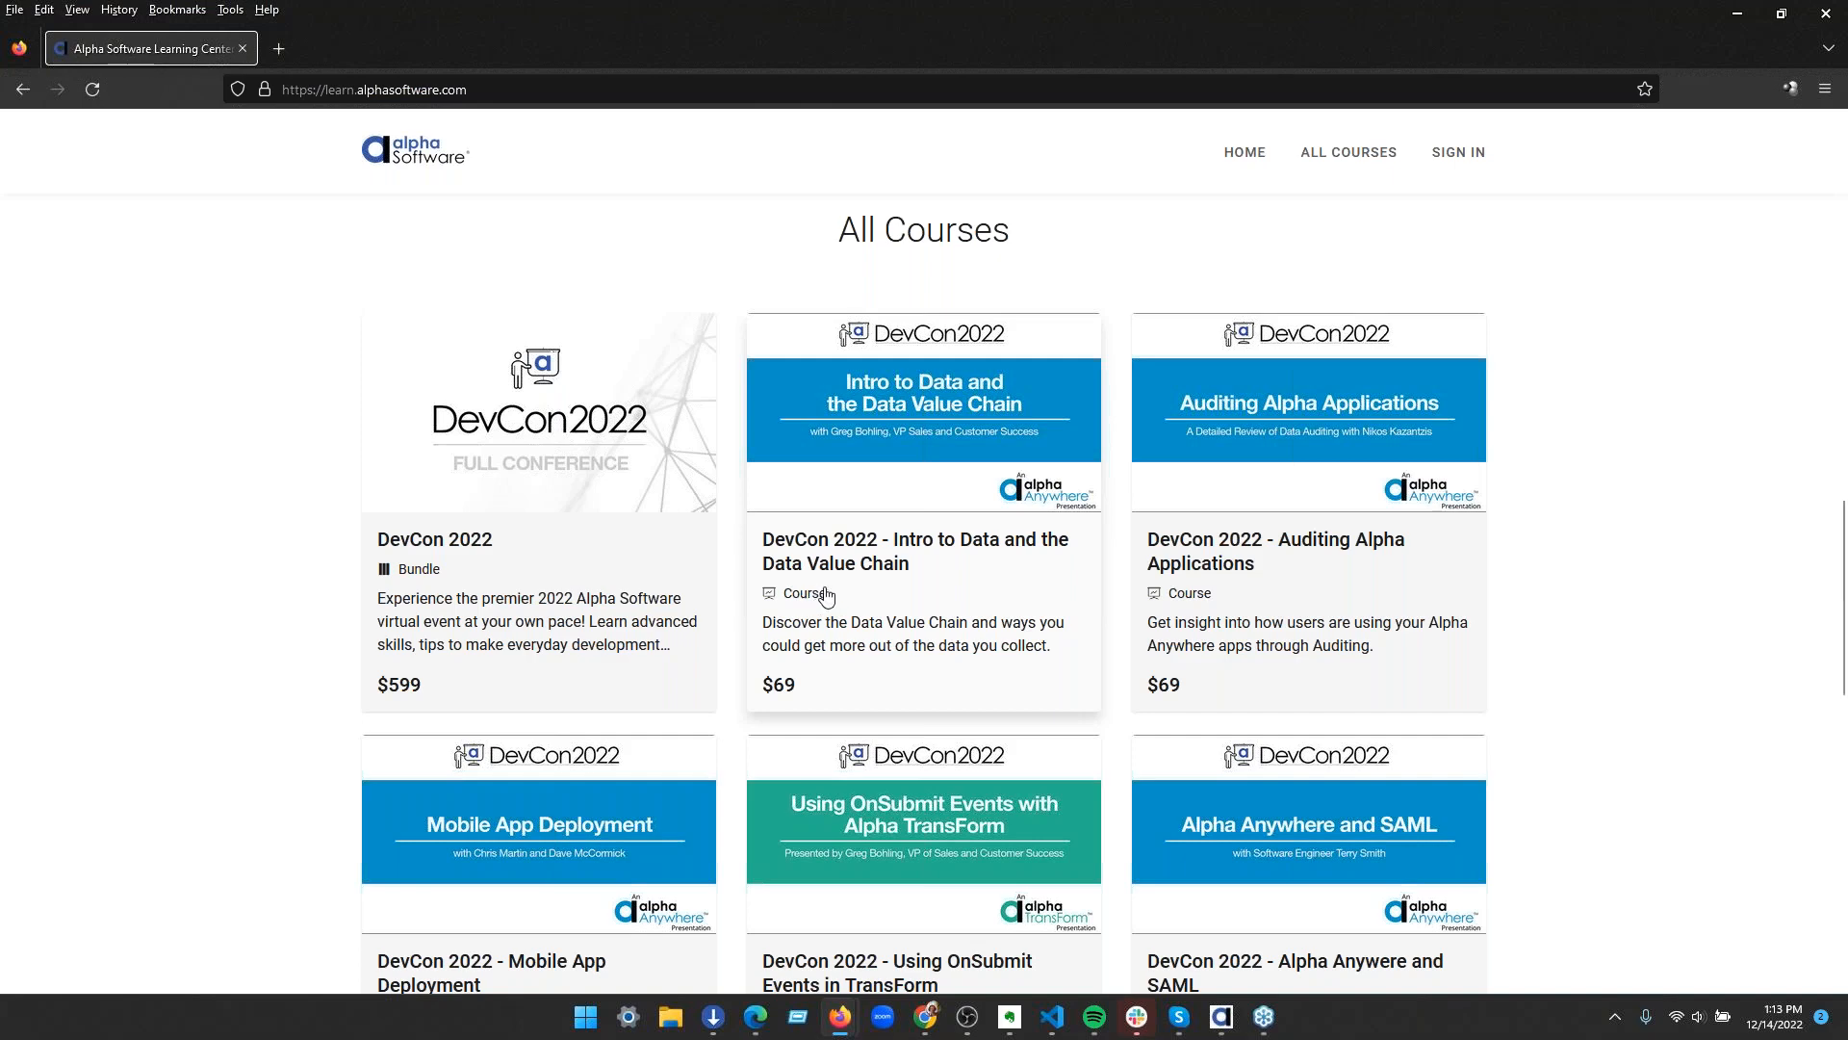
{"action": "scroll", "coordinate": [790, 636], "scroll_direction": "up", "scroll_amount": 10}
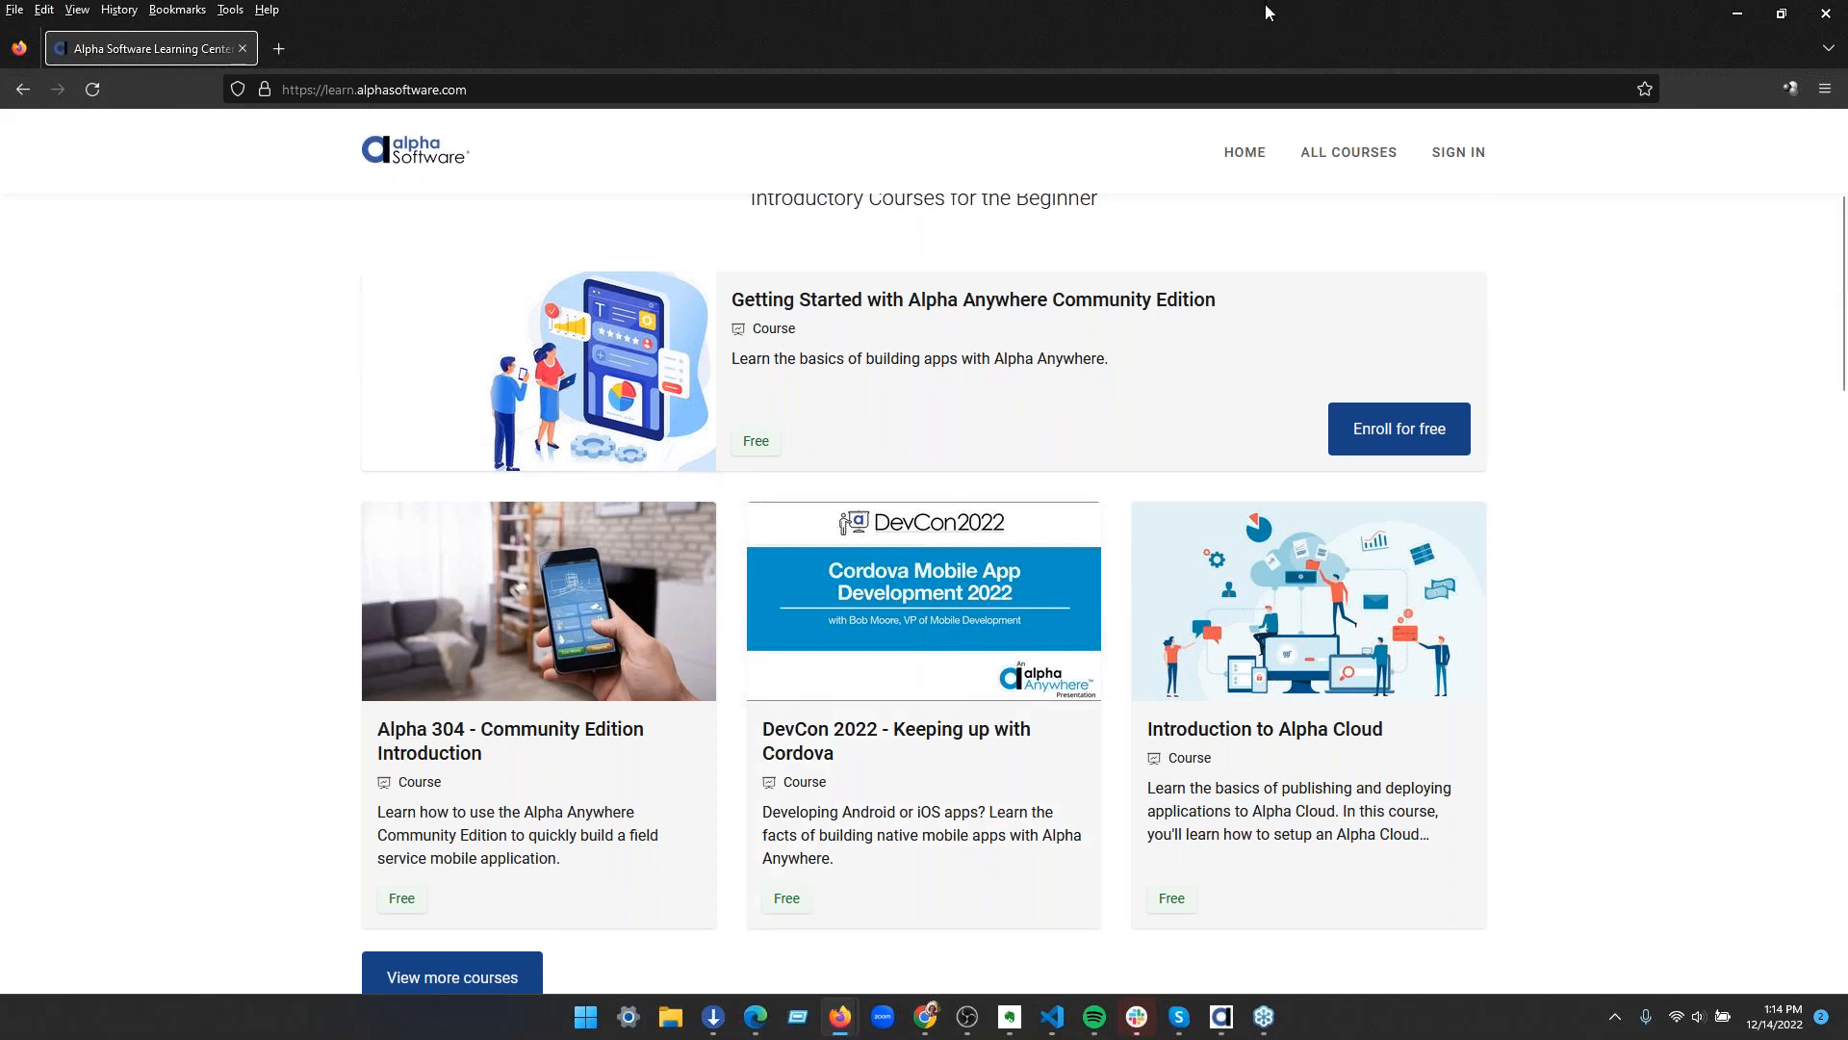
{"action": "scroll", "coordinate": [1001, 414], "scroll_direction": "up", "scroll_amount": 4}
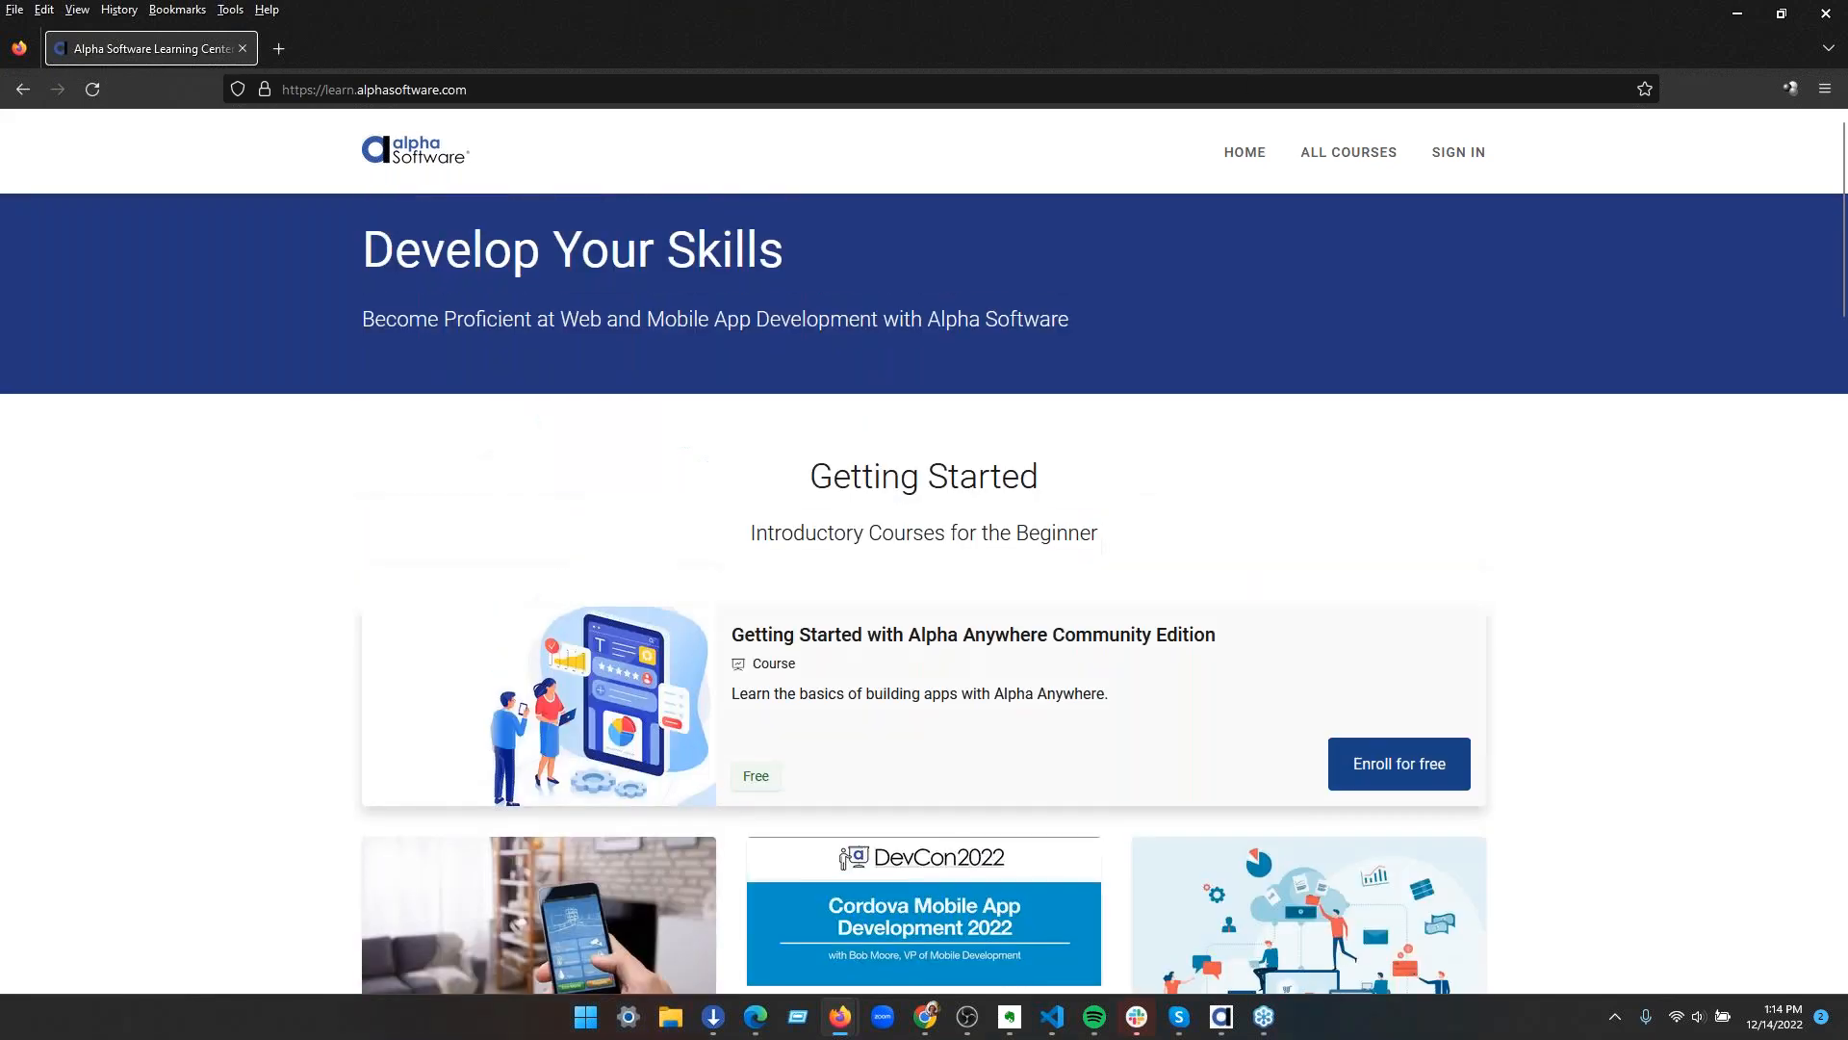
{"action": "left_click", "coordinate": [590, 92]}
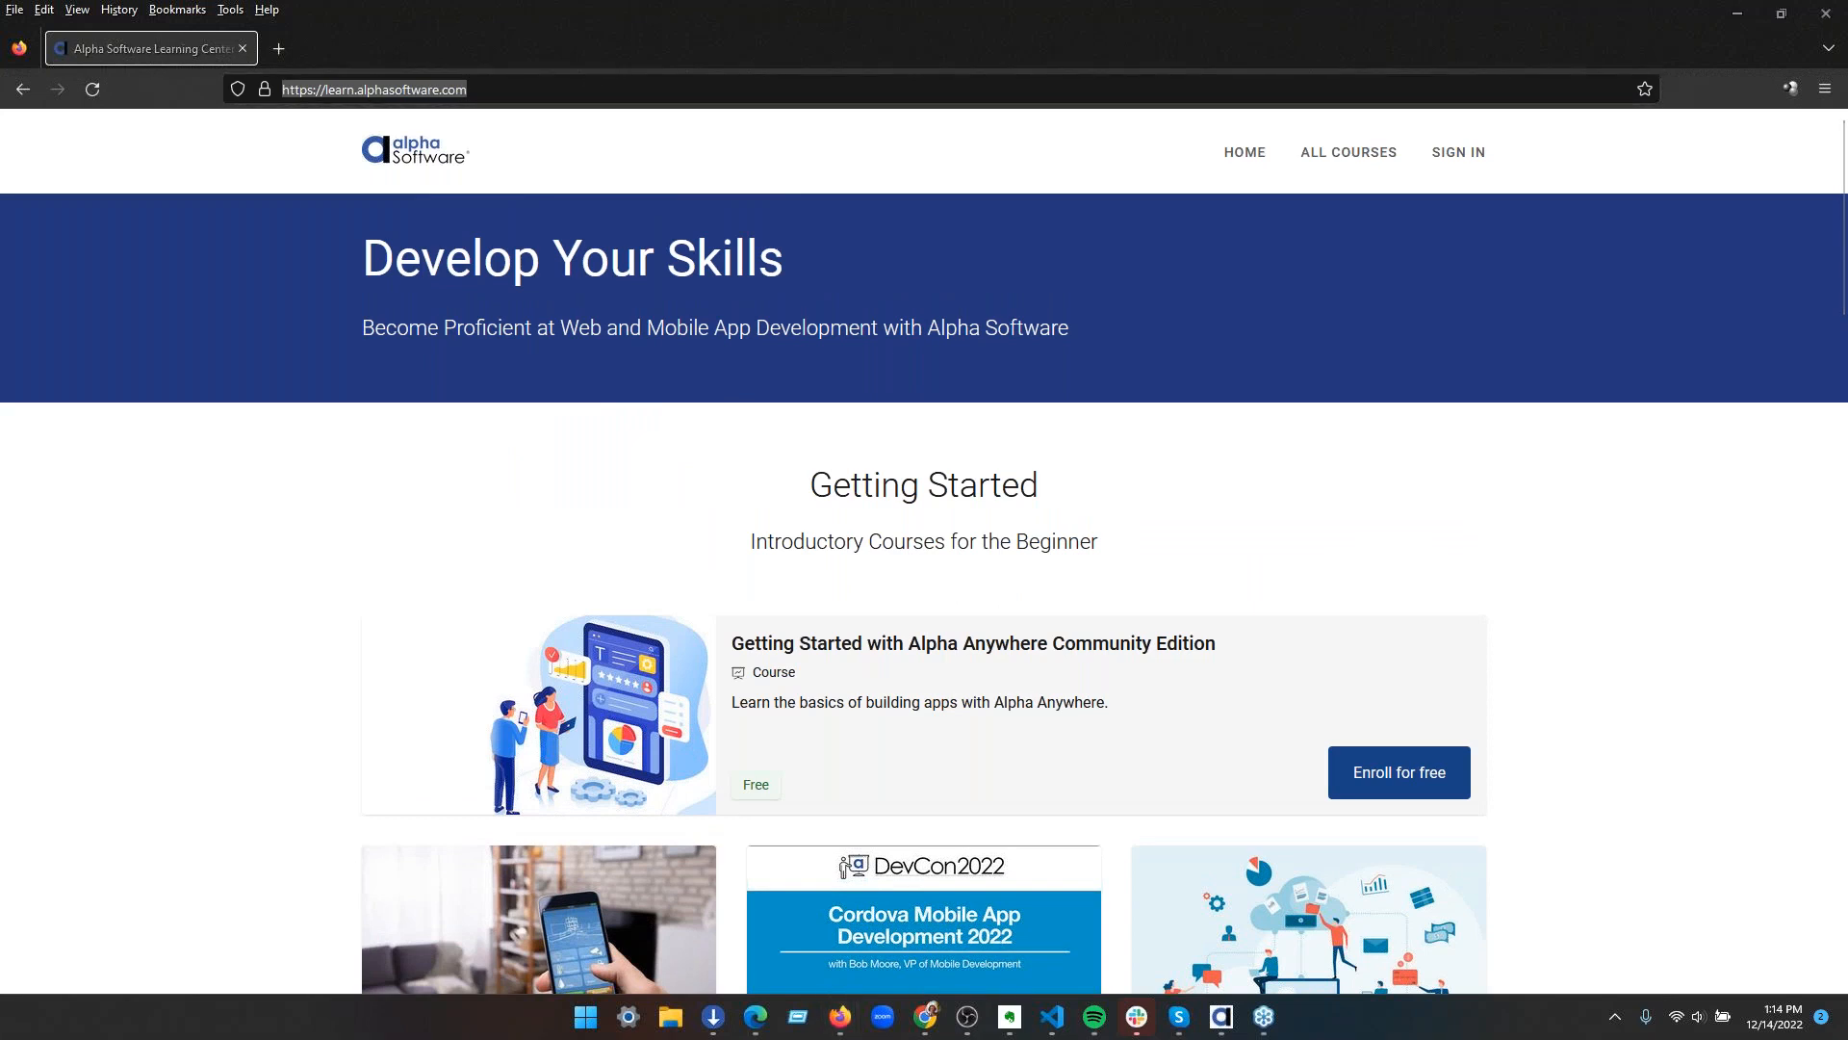
{"action": "left_click_drag", "start_coordinate": [1216, 25], "coordinate": [1136, 1039]}
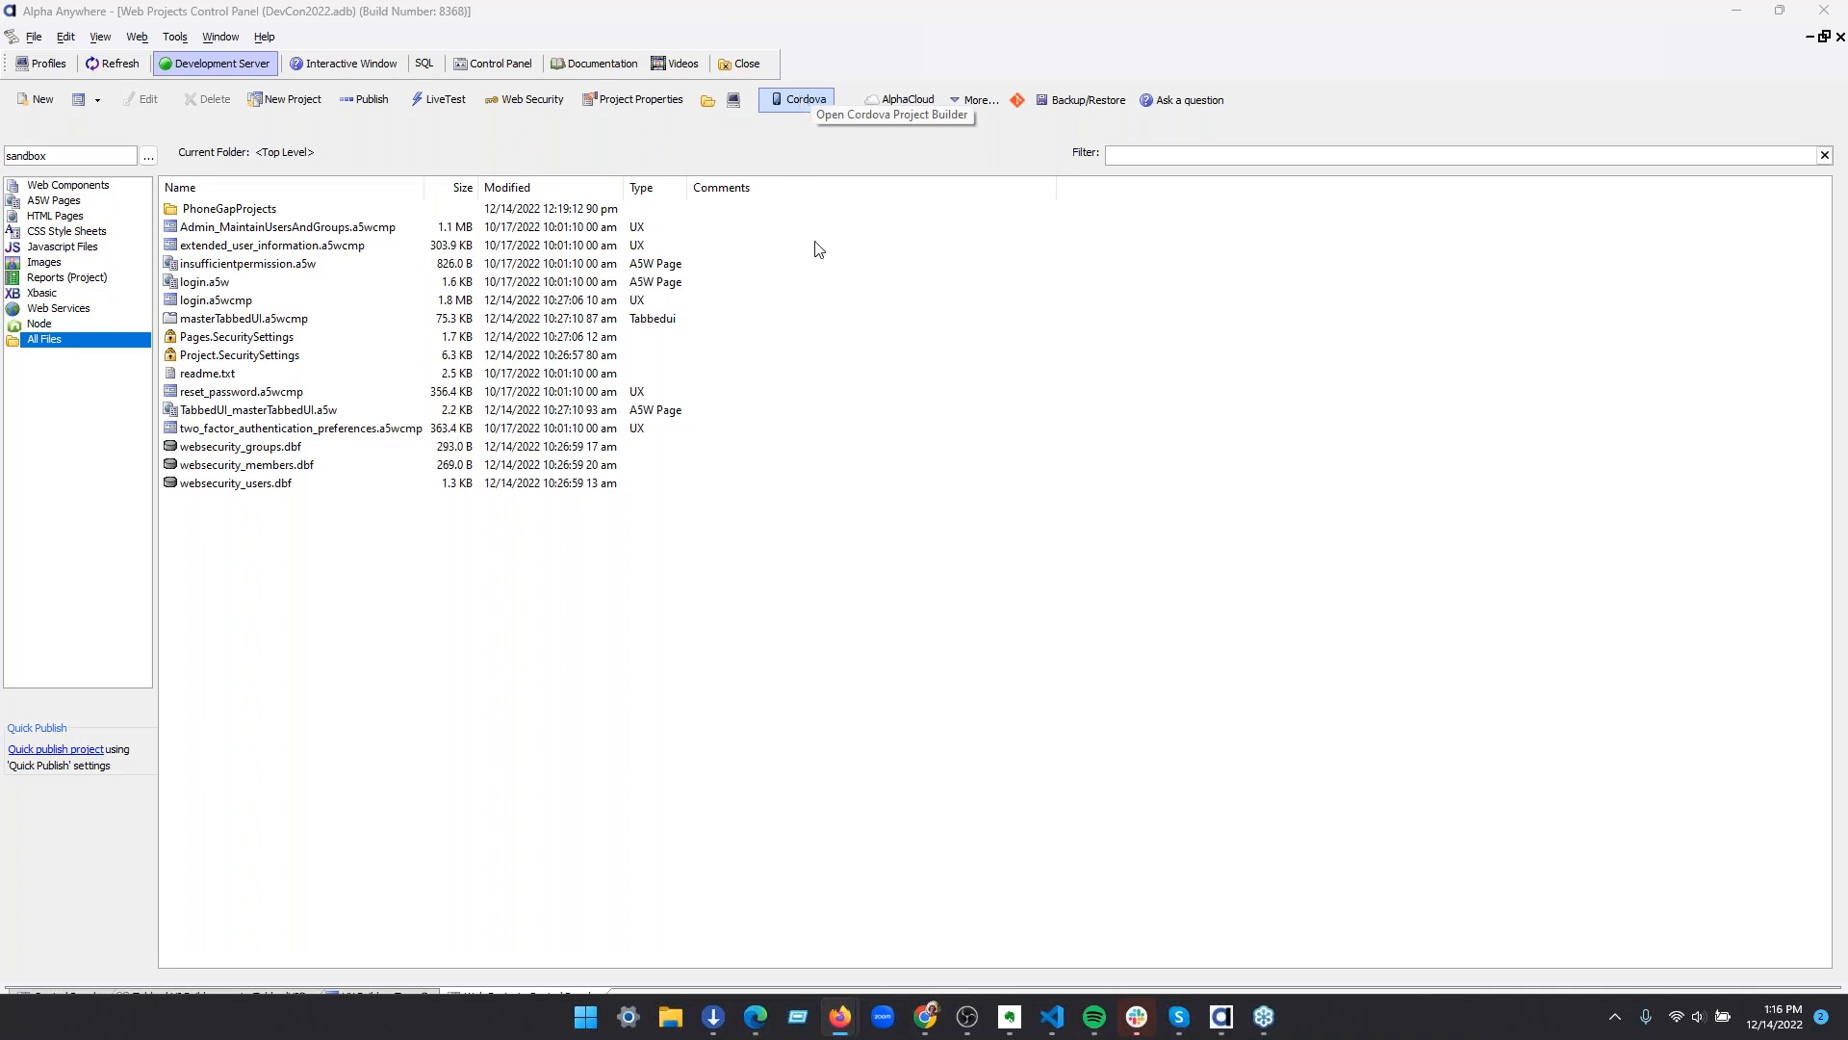
Reopen the Cordova Project Settings in Alpha Anywhere and enable both the Android and iOS platforms
{"action": "left_click", "coordinate": [798, 100]}
{"action": "scroll", "coordinate": [555, 429], "scroll_direction": "down", "scroll_amount": 10}
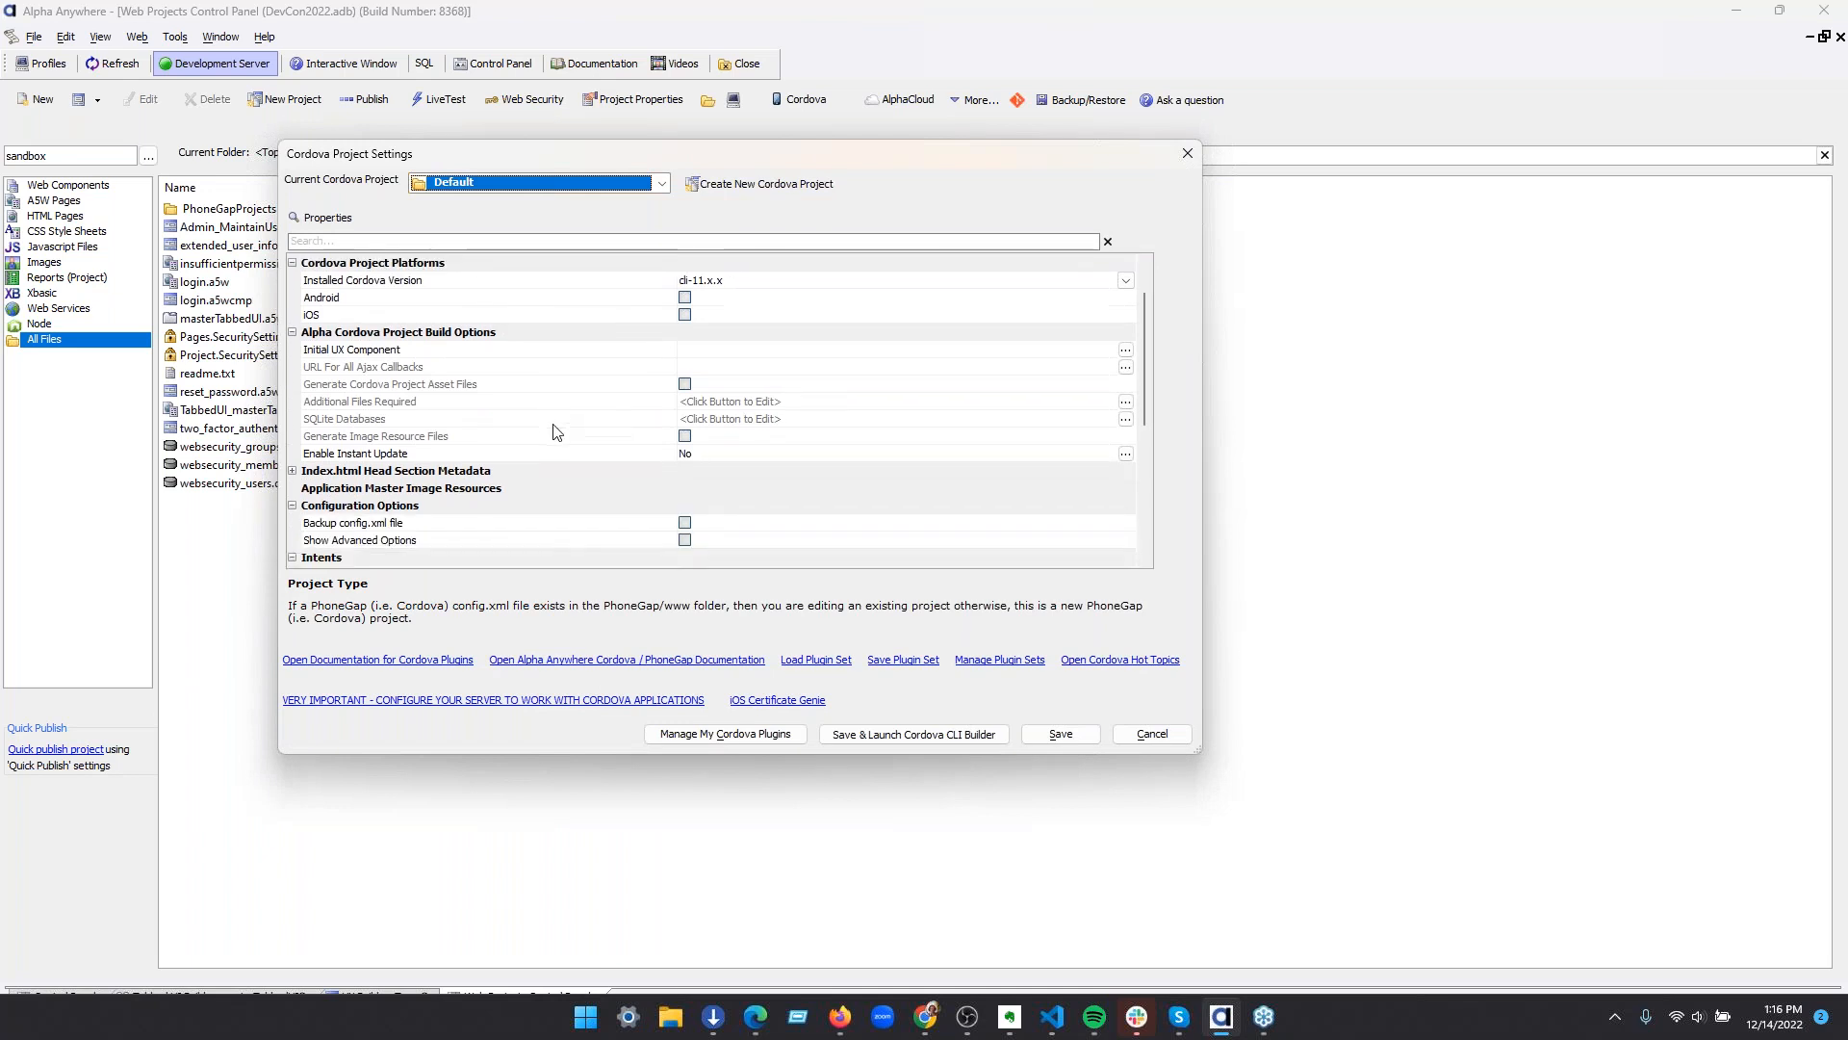
{"action": "scroll", "coordinate": [495, 520], "scroll_direction": "up", "scroll_amount": 10}
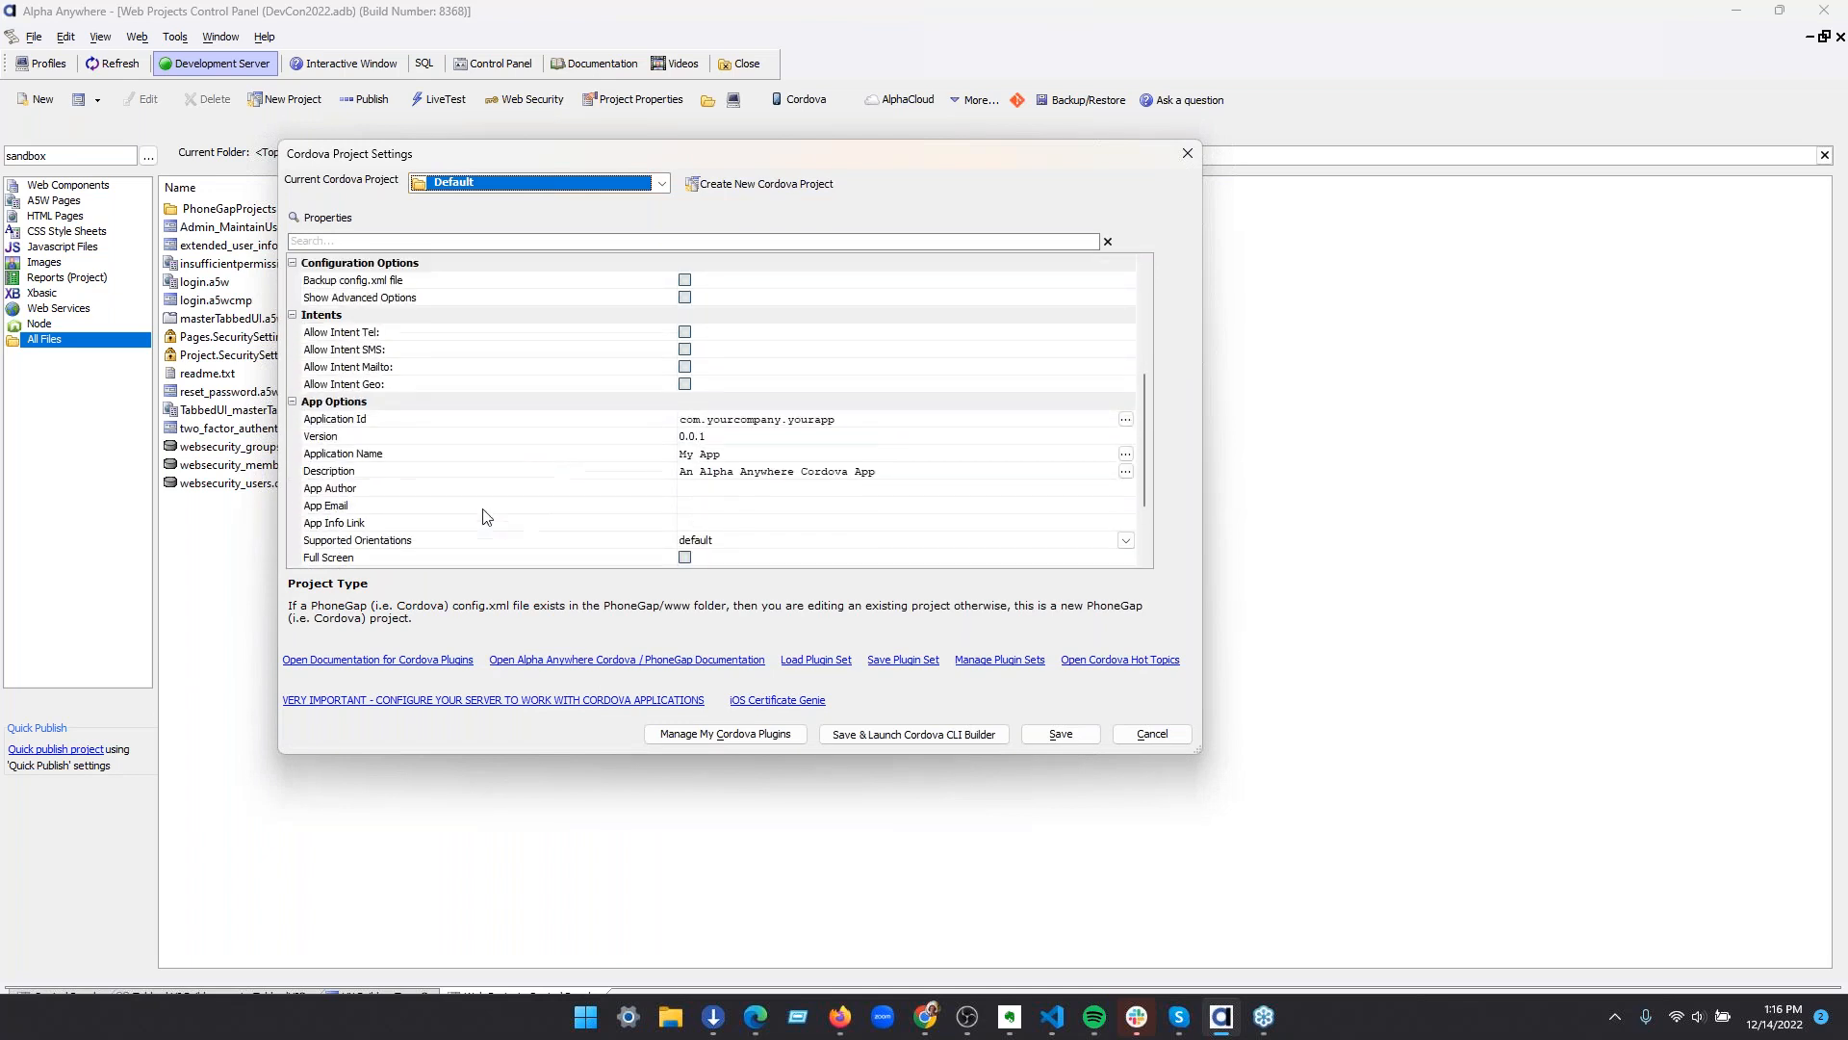
{"action": "left_click", "coordinate": [686, 353]}
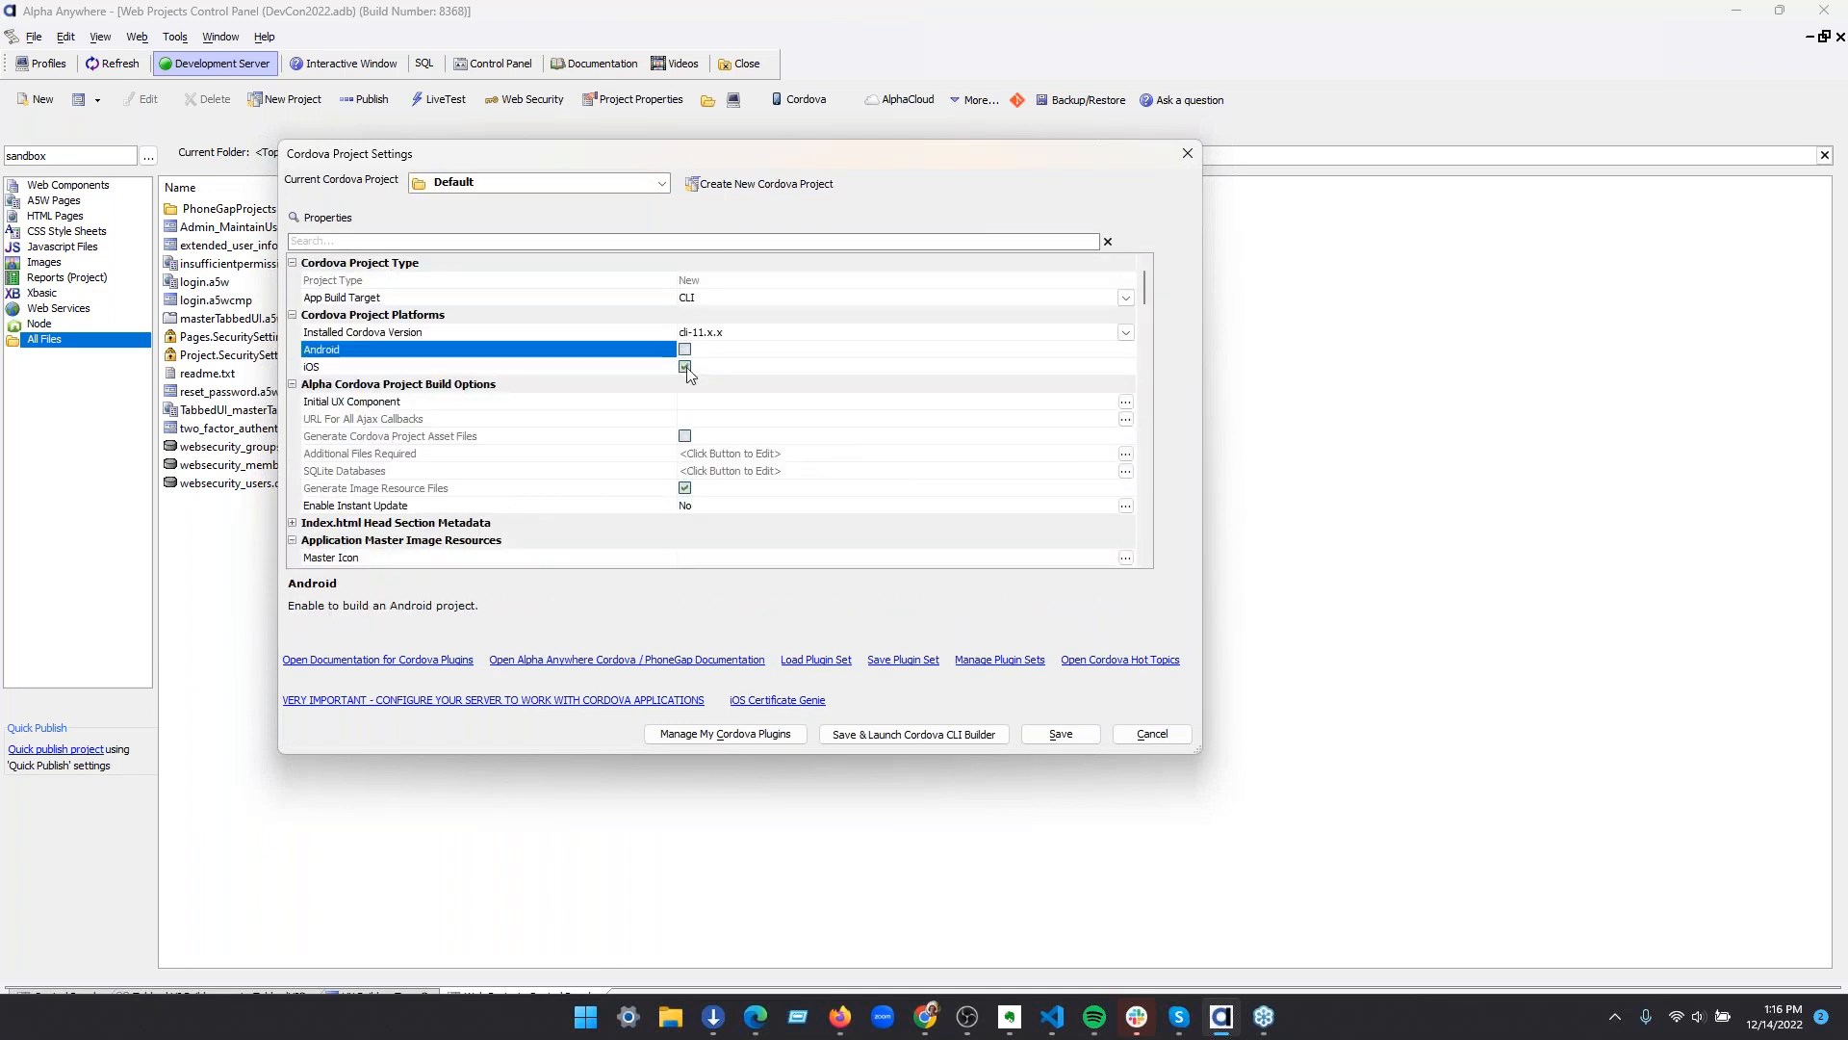
{"action": "left_click", "coordinate": [684, 349]}
{"action": "left_click", "coordinate": [685, 385]}
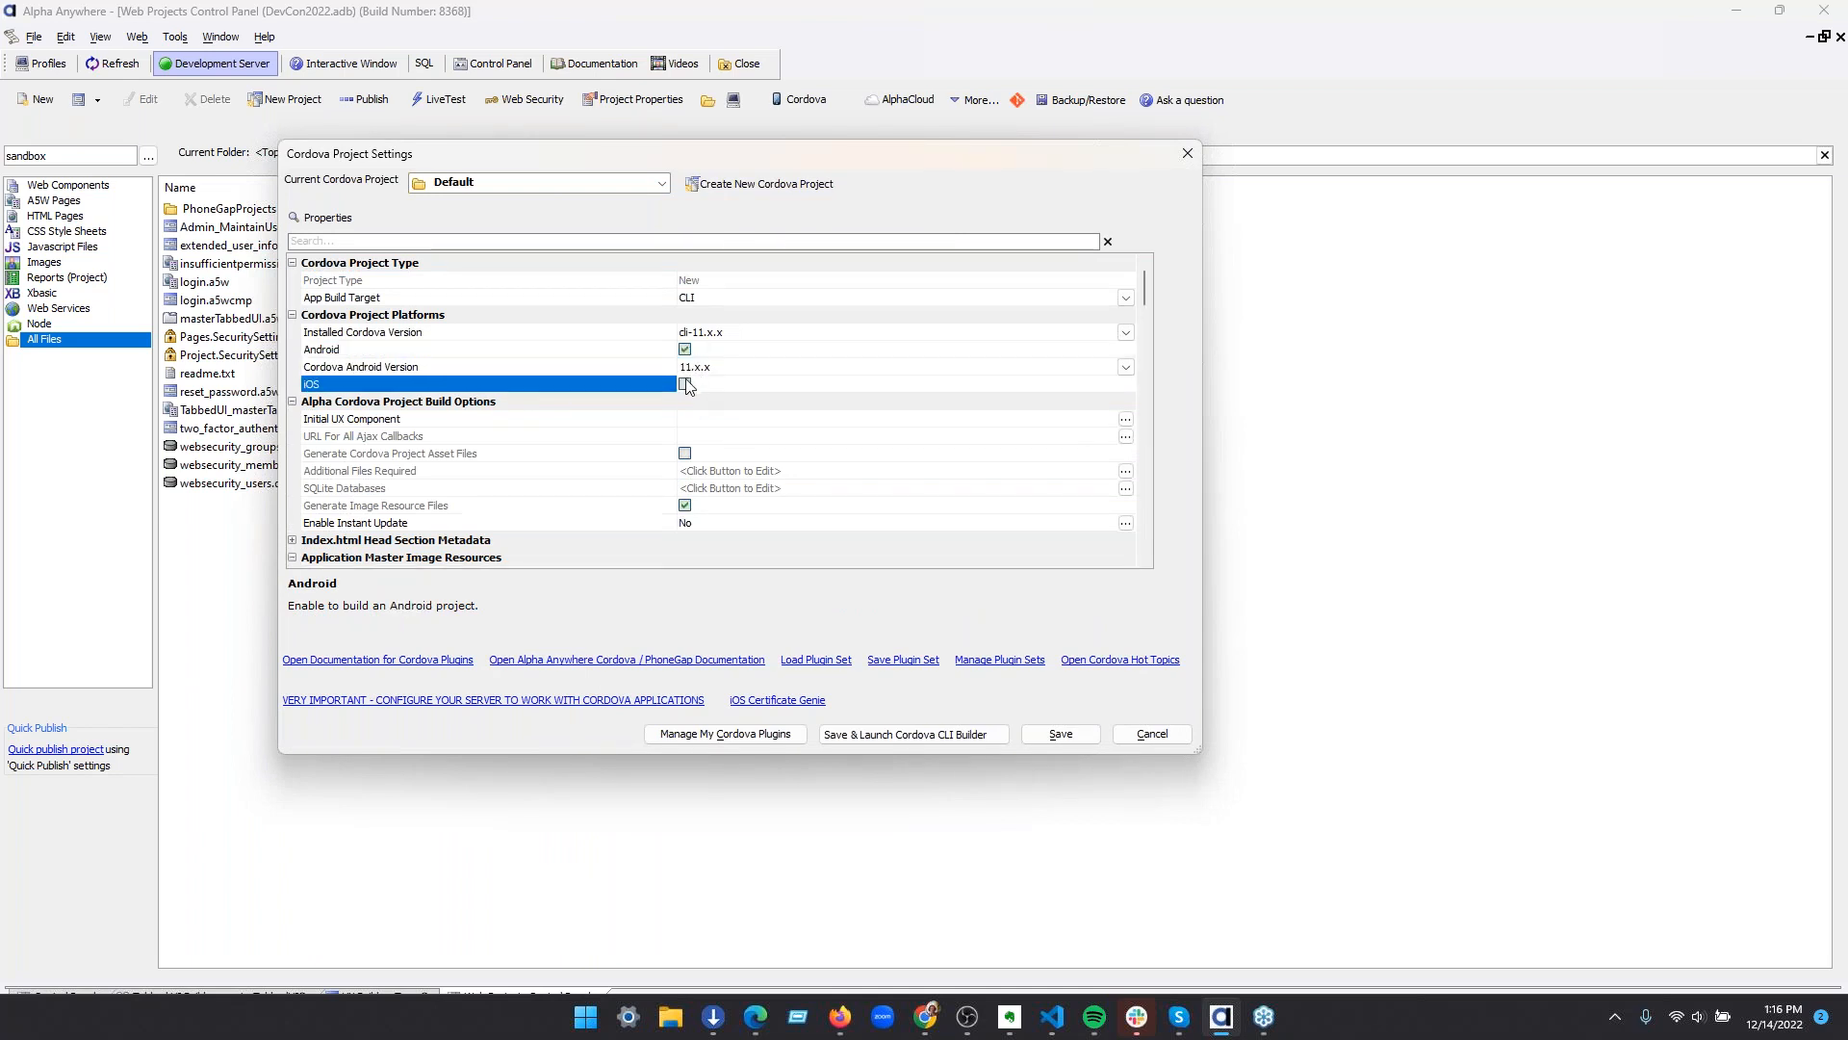
Examine the iOS Only options and the required core and third-party plugin lists in the Cordova Project Settings
{"action": "scroll", "coordinate": [586, 507], "scroll_direction": "down", "scroll_amount": 5}
{"action": "scroll", "coordinate": [592, 510], "scroll_direction": "down", "scroll_amount": 10}
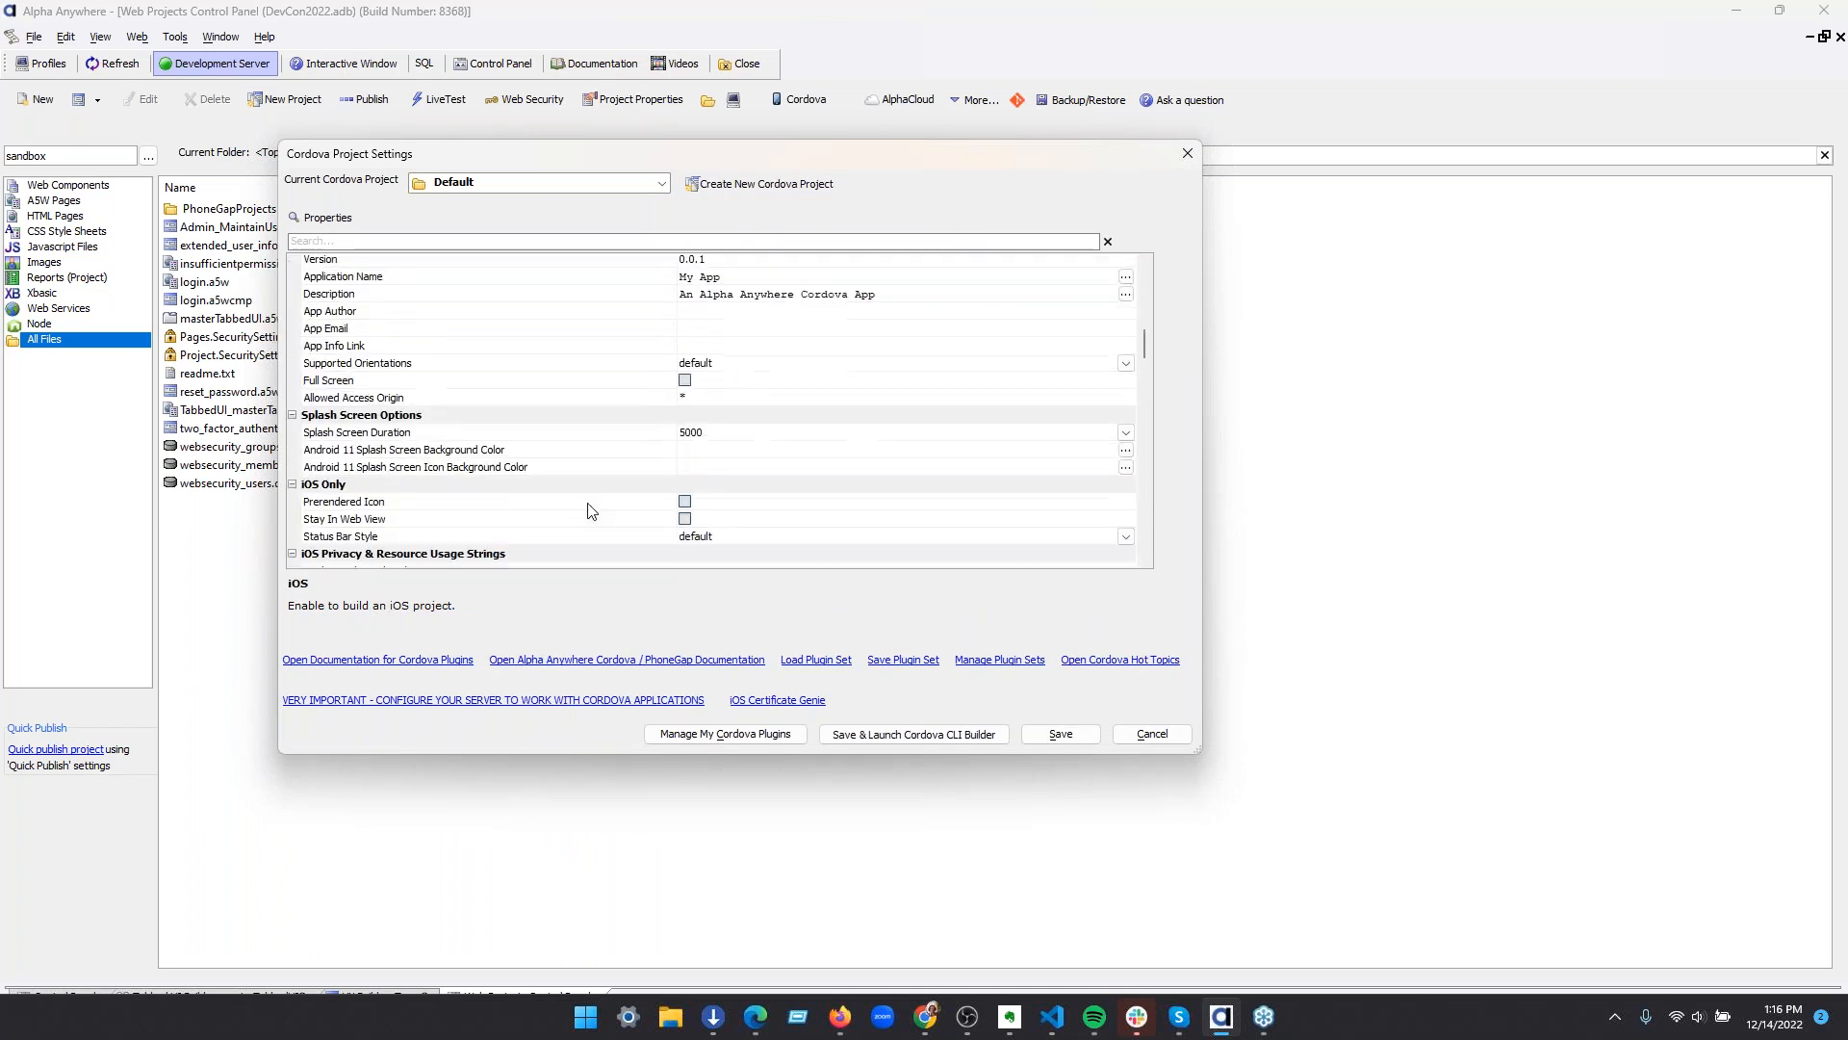
{"action": "scroll", "coordinate": [592, 511], "scroll_direction": "down", "scroll_amount": 10}
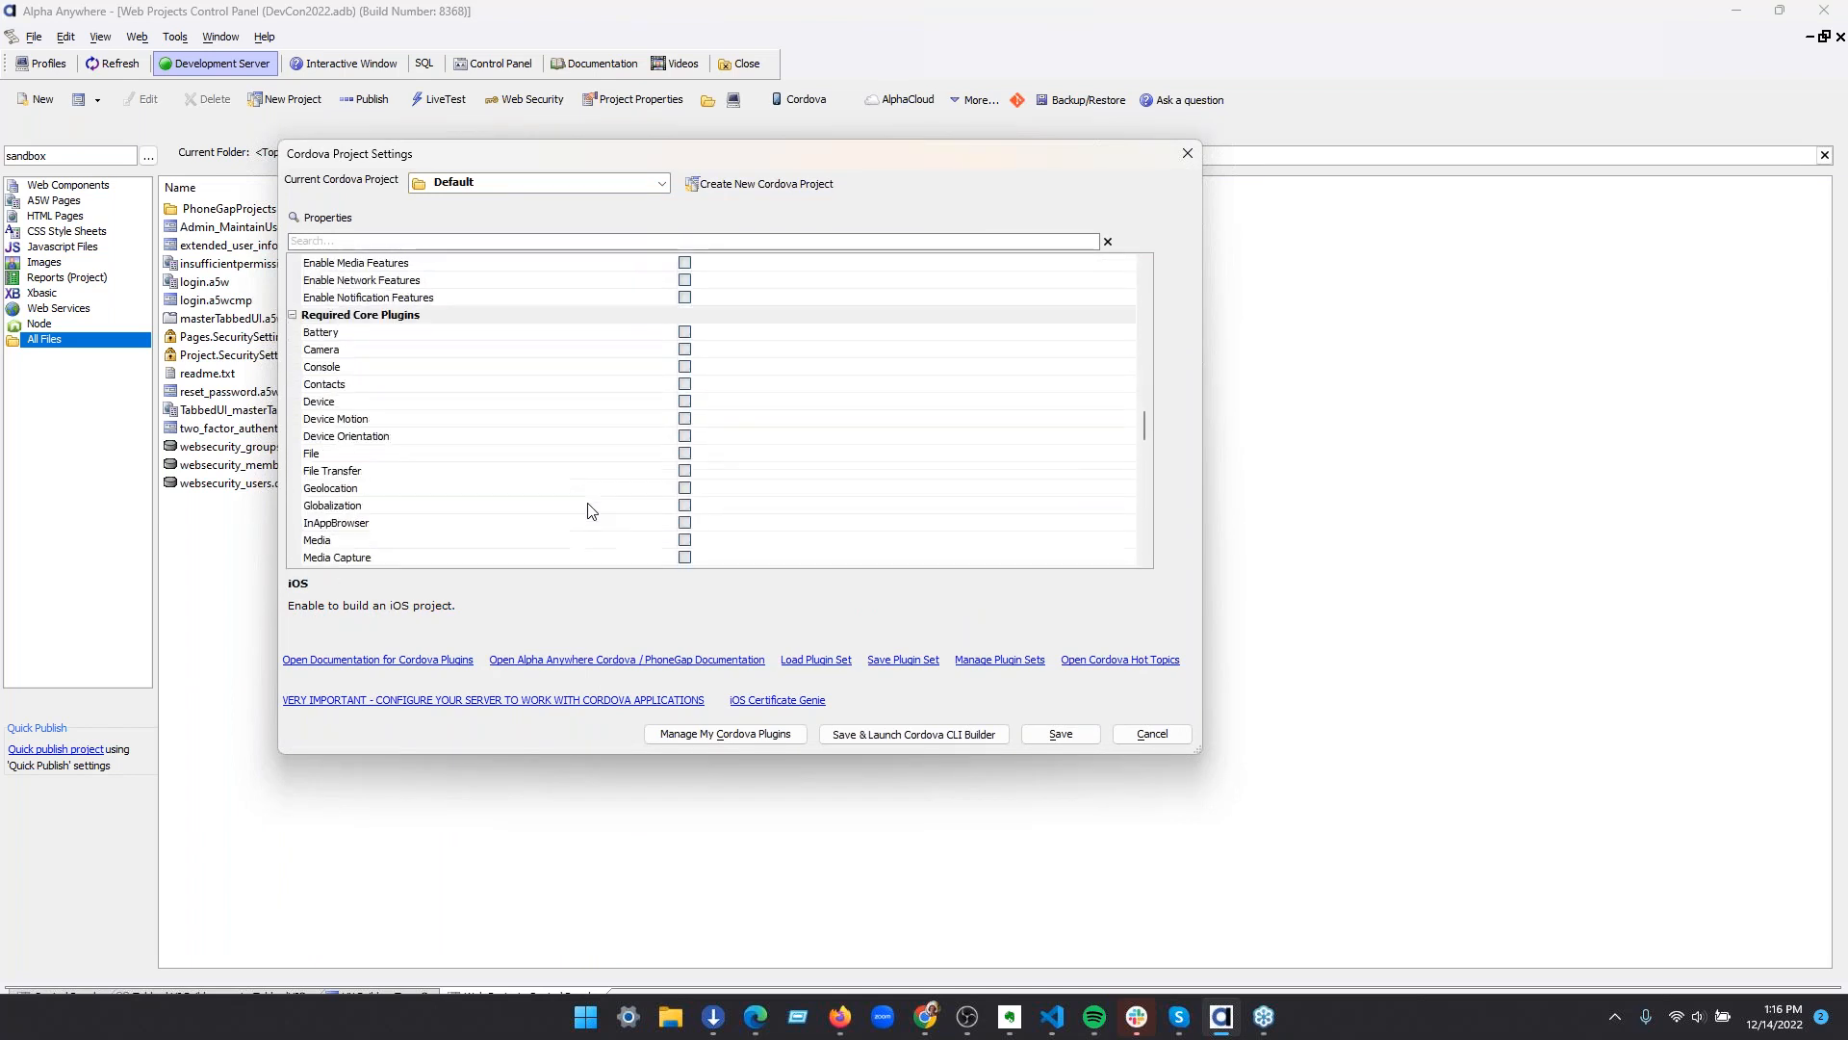
{"action": "scroll", "coordinate": [592, 510], "scroll_direction": "down", "scroll_amount": 10}
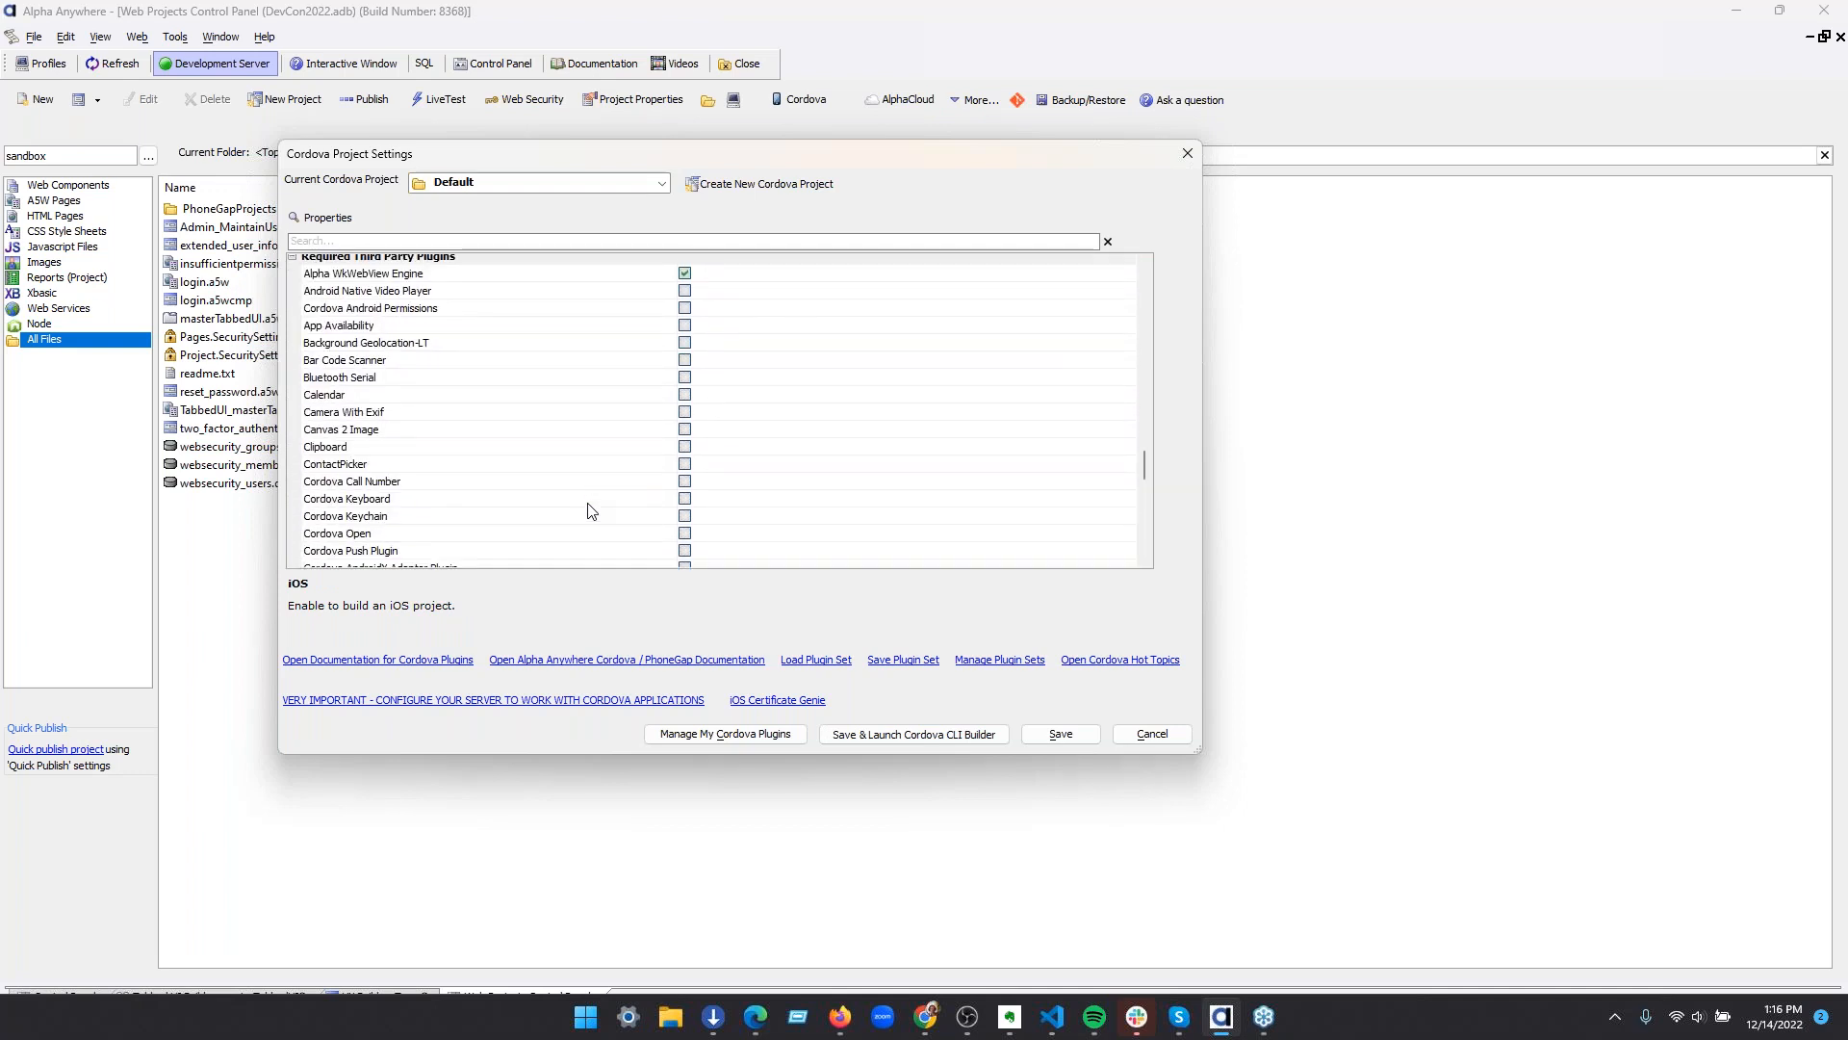
{"action": "scroll", "coordinate": [592, 510], "scroll_direction": "down", "scroll_amount": 1}
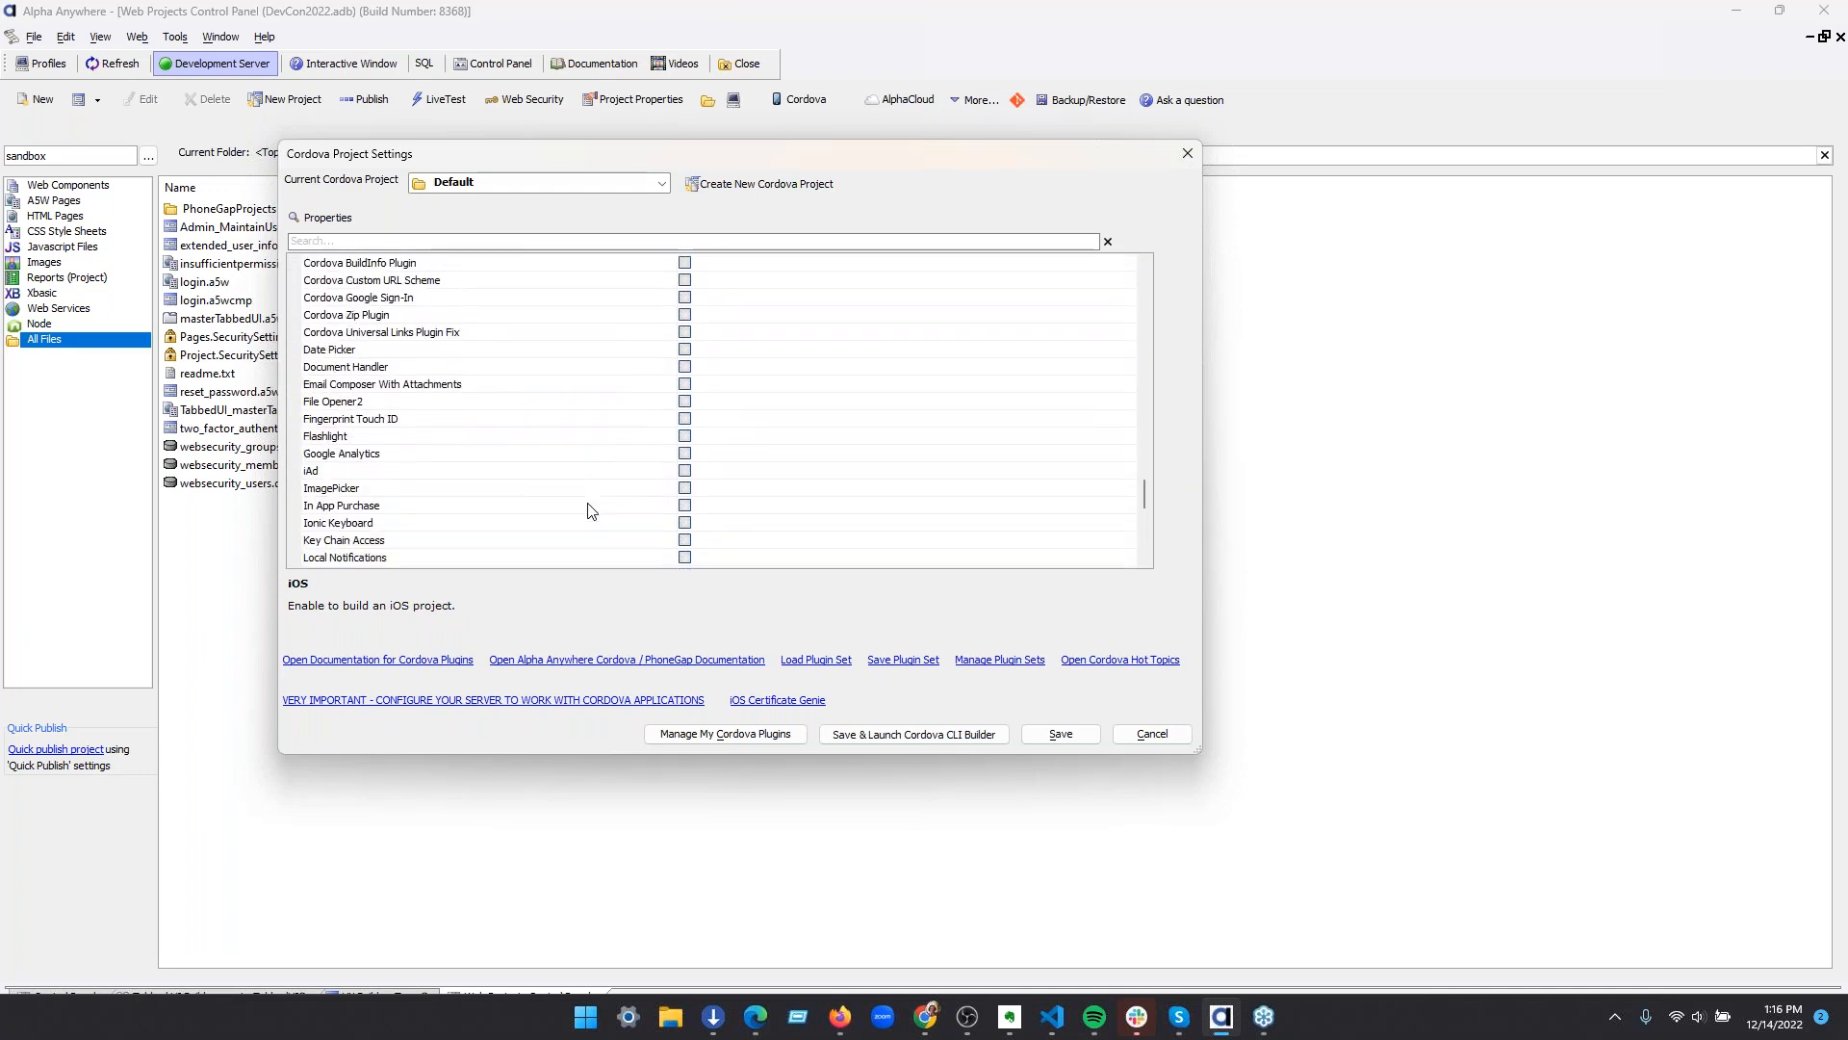
{"action": "scroll", "coordinate": [592, 510], "scroll_direction": "down", "scroll_amount": 3}
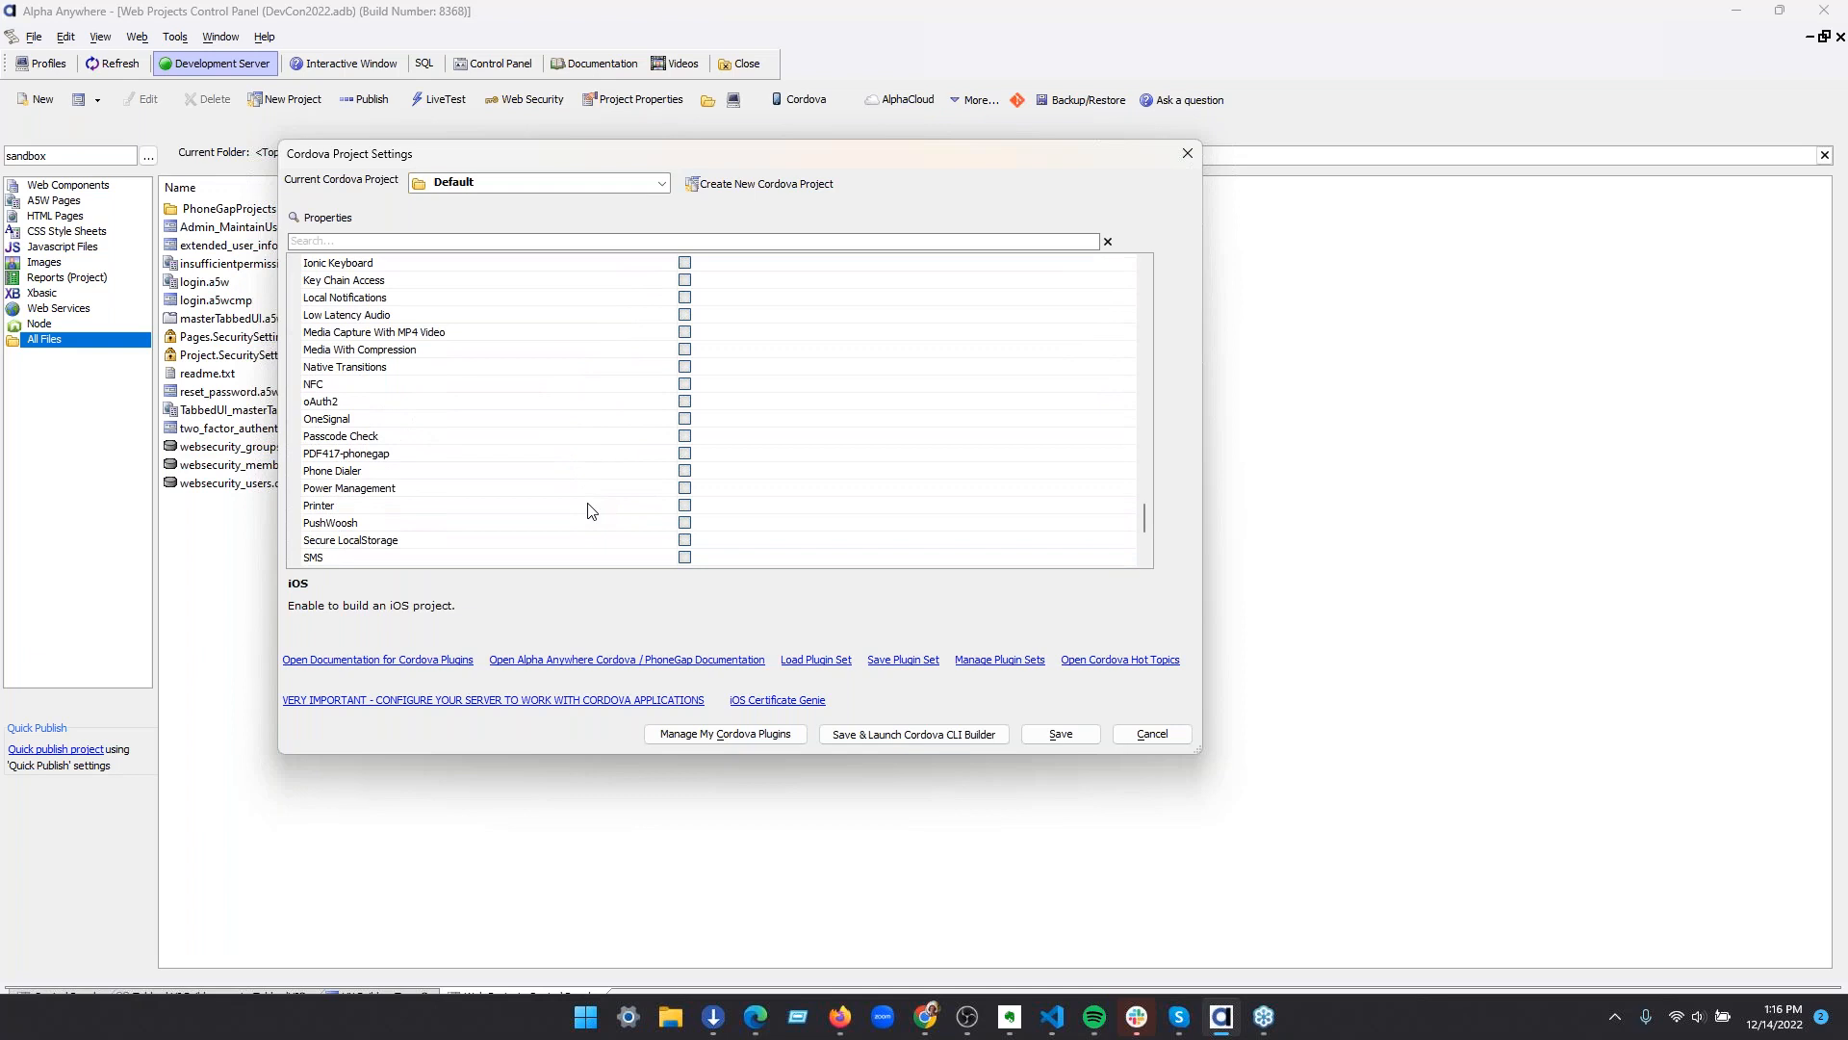
{"action": "scroll", "coordinate": [592, 510], "scroll_direction": "down", "scroll_amount": 1}
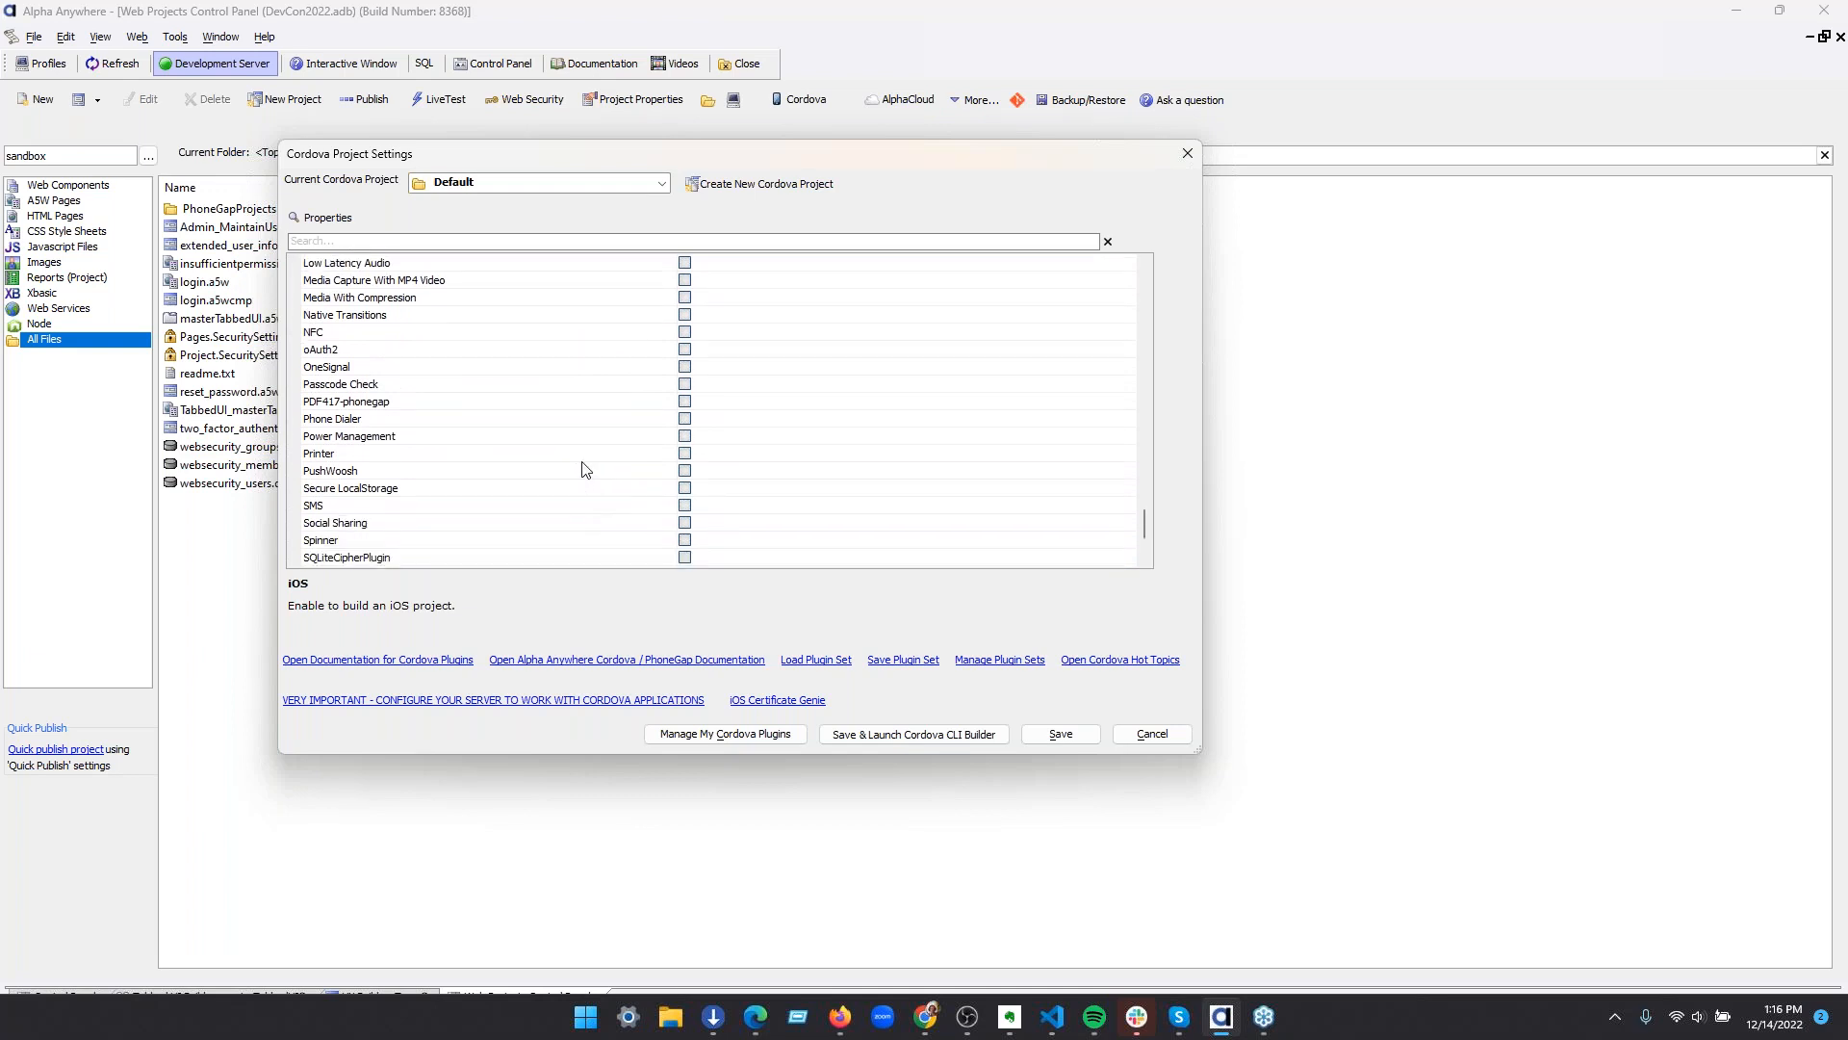
Examine the third-party plugins available in the Default Cordova project's settings
{"action": "scroll", "coordinate": [582, 470], "scroll_direction": "up", "scroll_amount": 1}
{"action": "scroll", "coordinate": [581, 470], "scroll_direction": "up", "scroll_amount": 5}
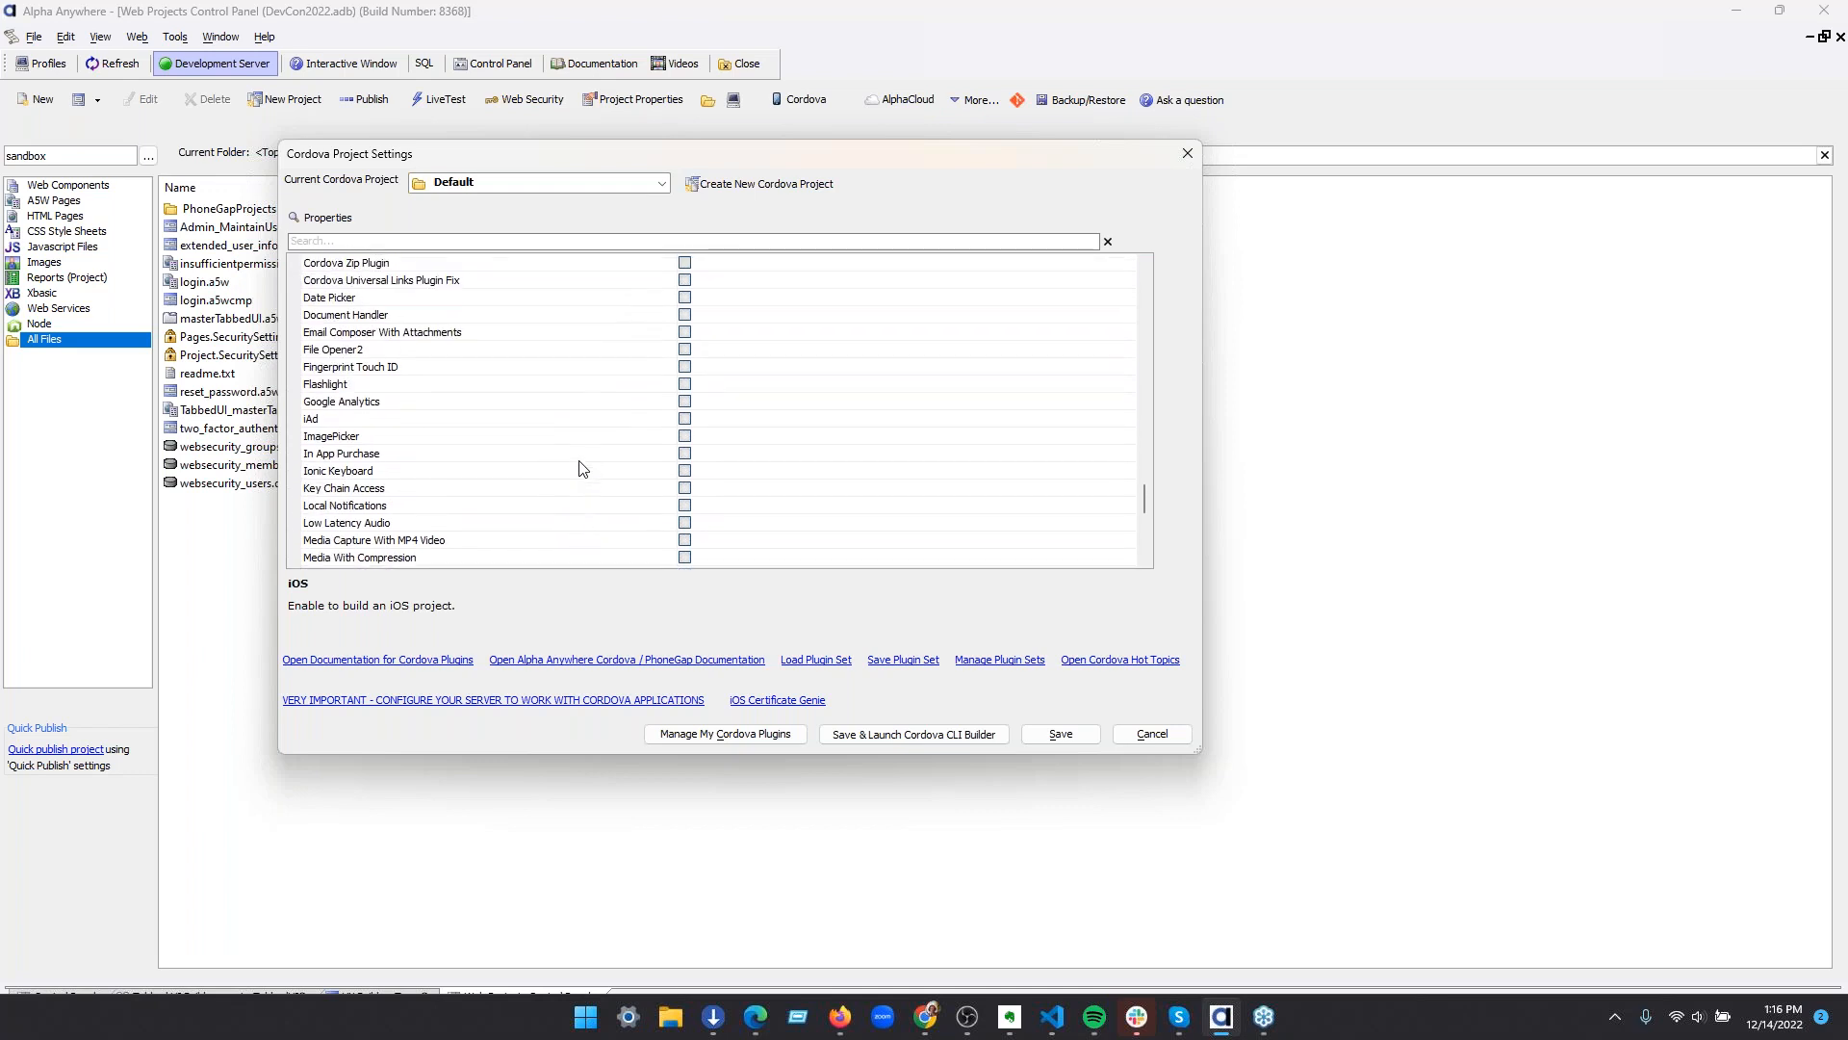
{"action": "scroll", "coordinate": [462, 354], "scroll_direction": "up", "scroll_amount": 2}
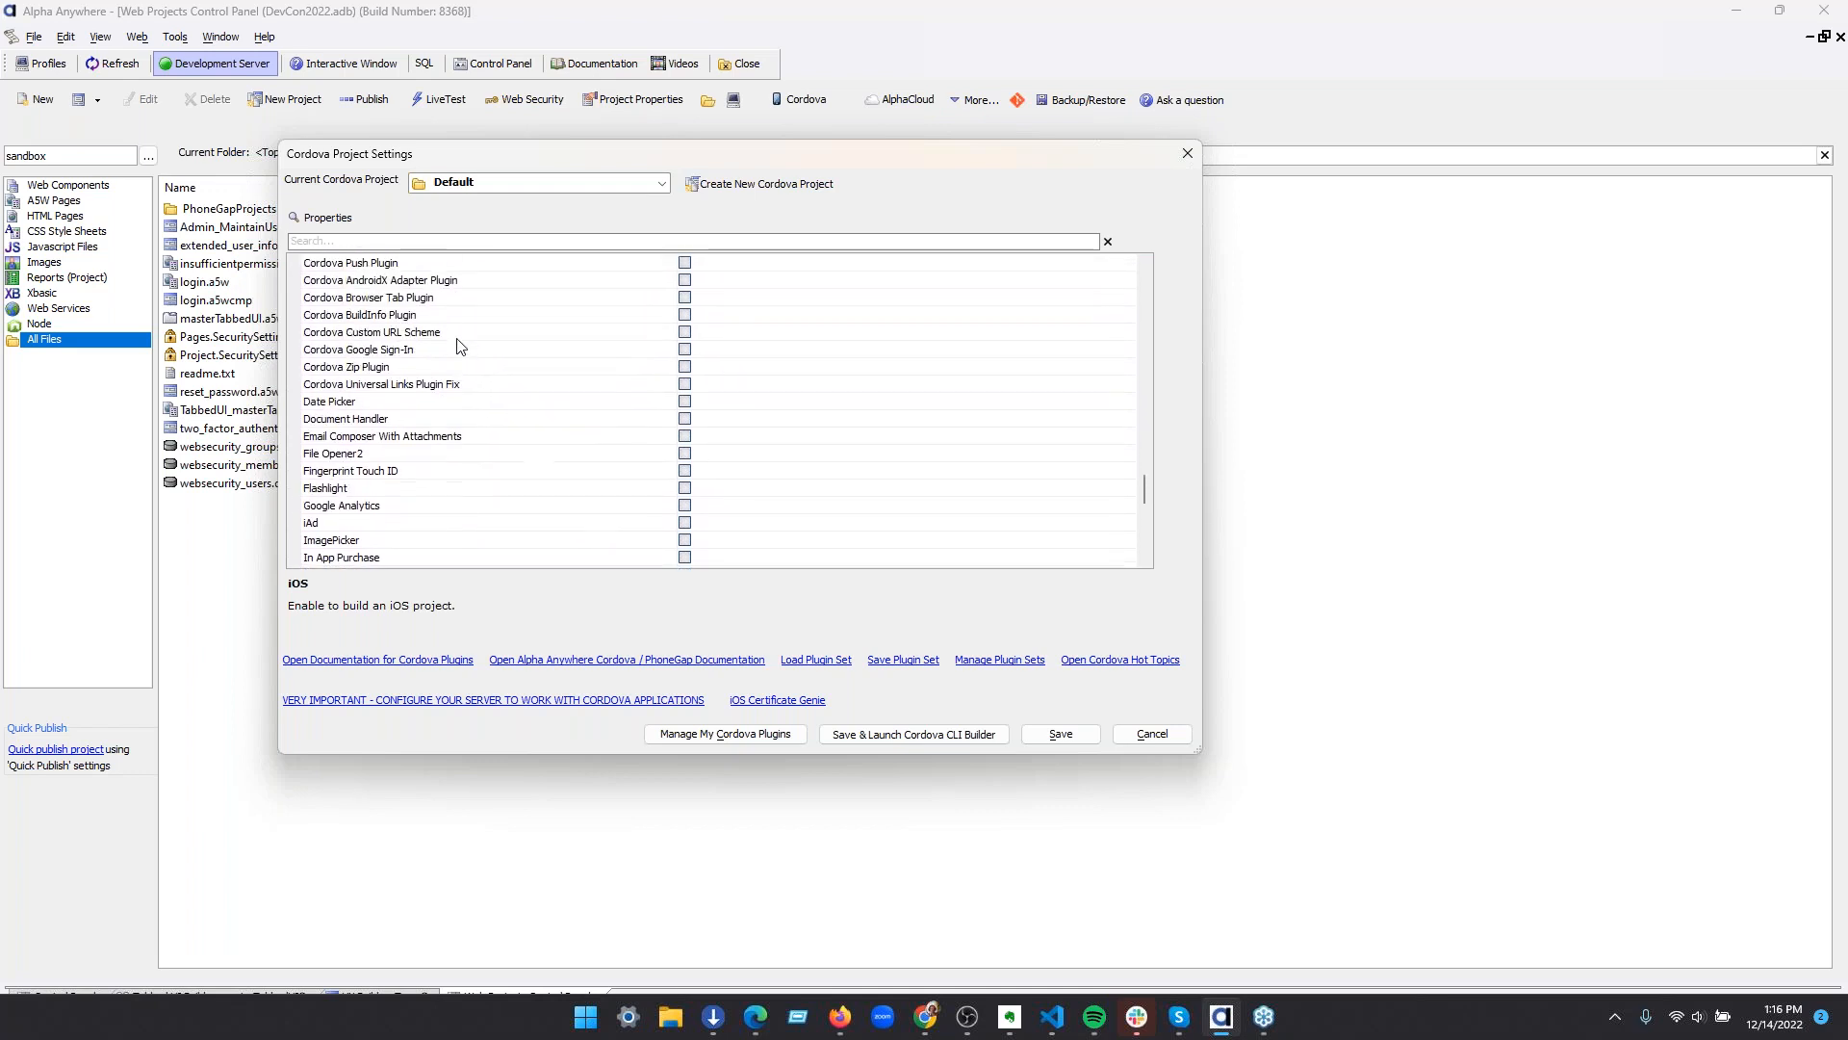
{"action": "scroll", "coordinate": [462, 358], "scroll_direction": "up", "scroll_amount": 2}
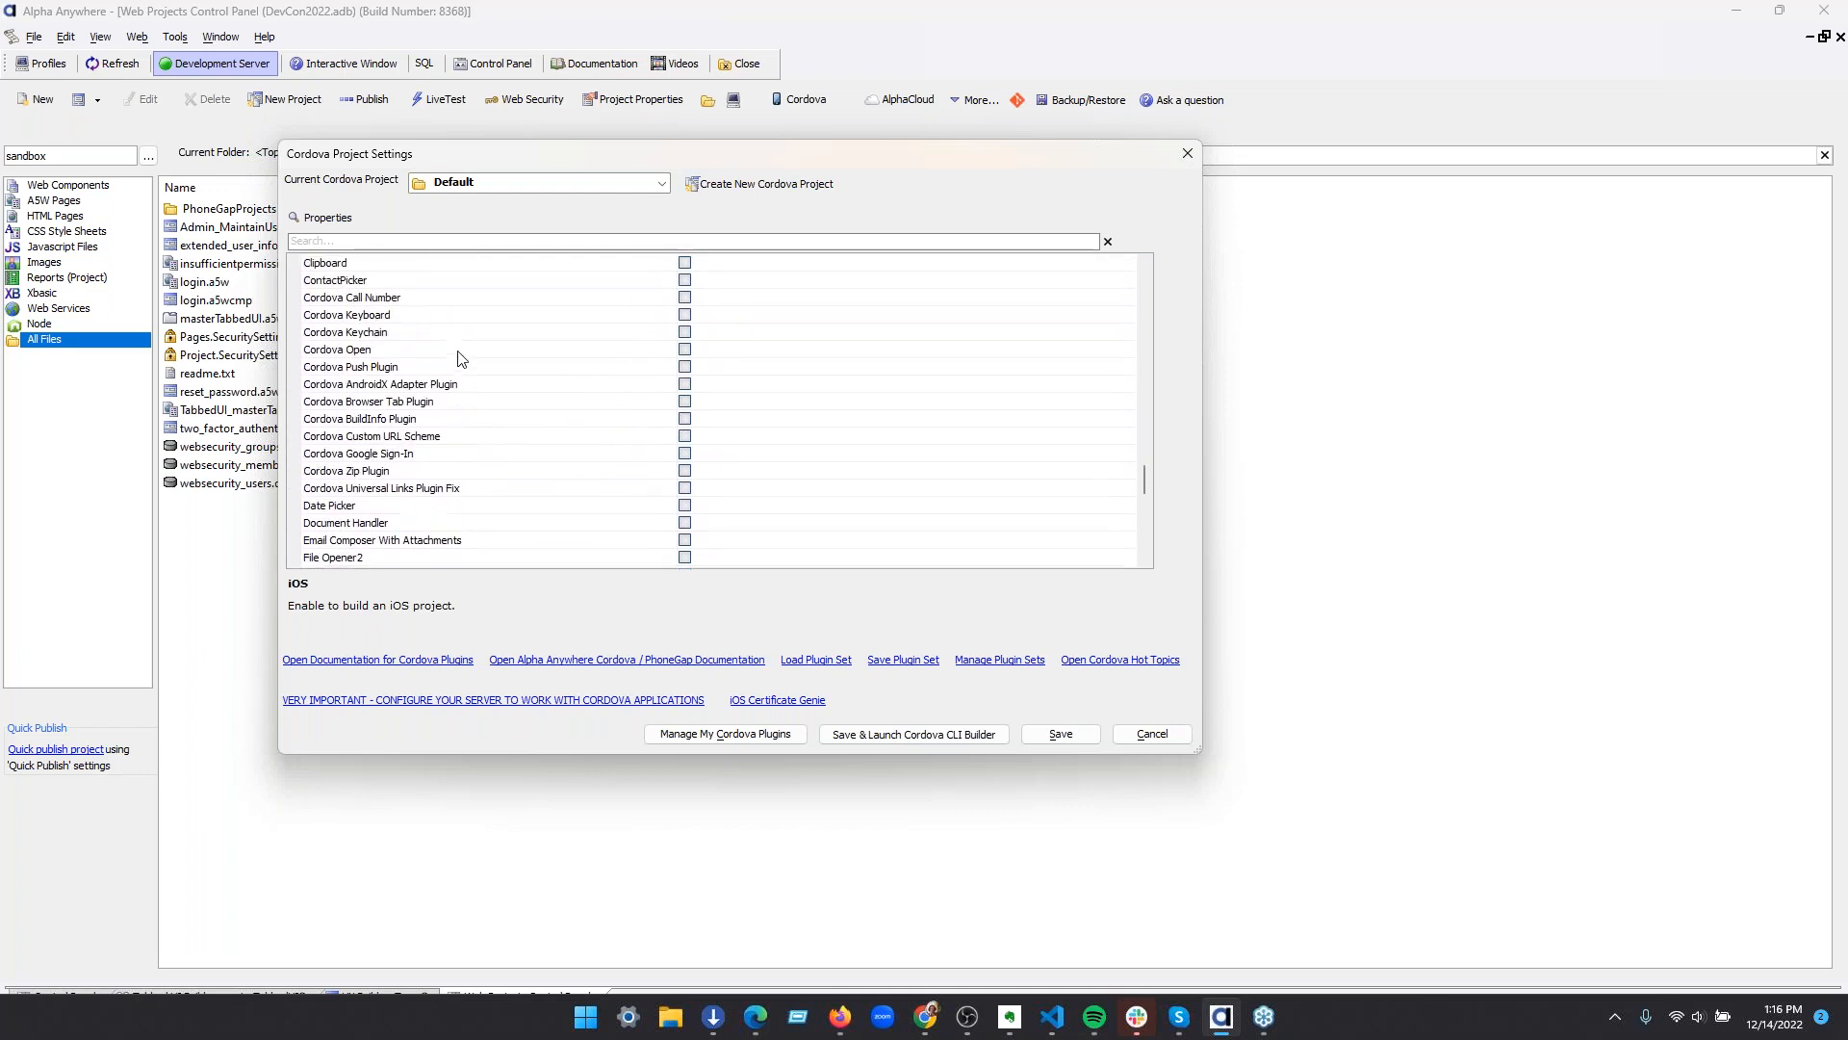
{"action": "scroll", "coordinate": [462, 358], "scroll_direction": "down", "scroll_amount": 2}
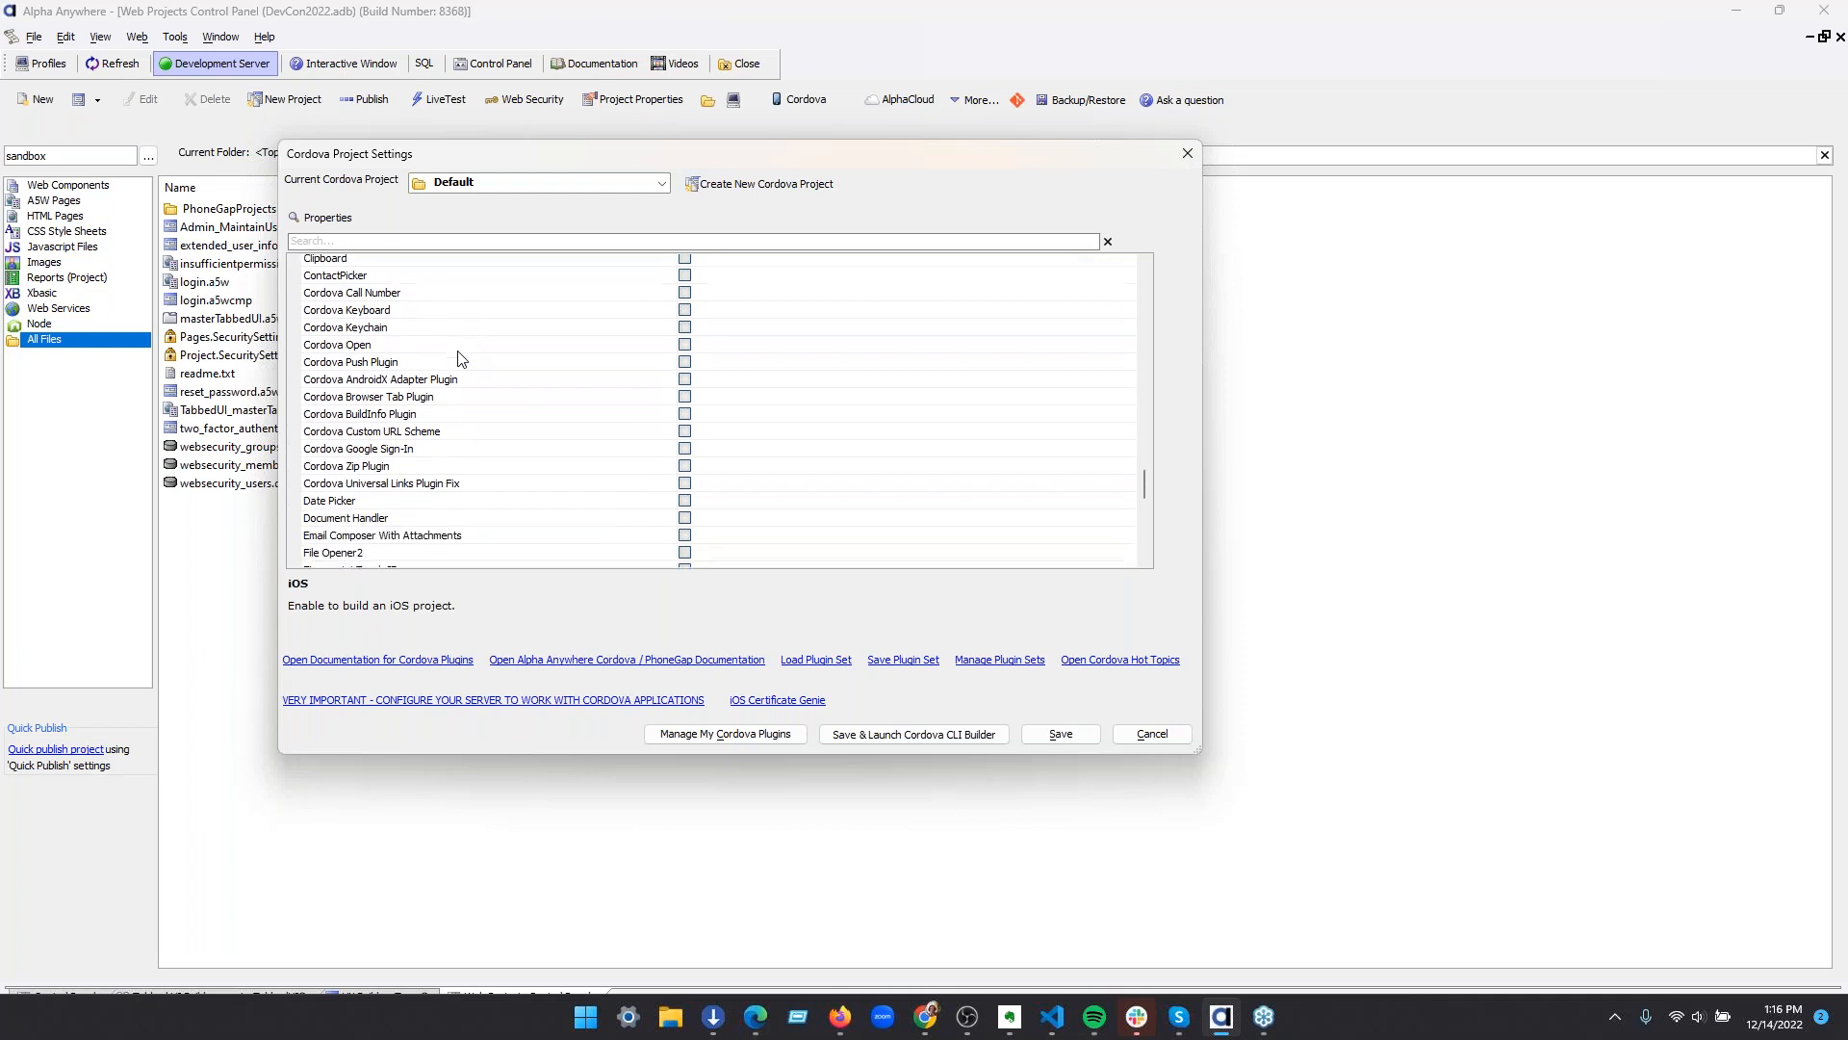
{"action": "scroll", "coordinate": [460, 358], "scroll_direction": "down", "scroll_amount": 1}
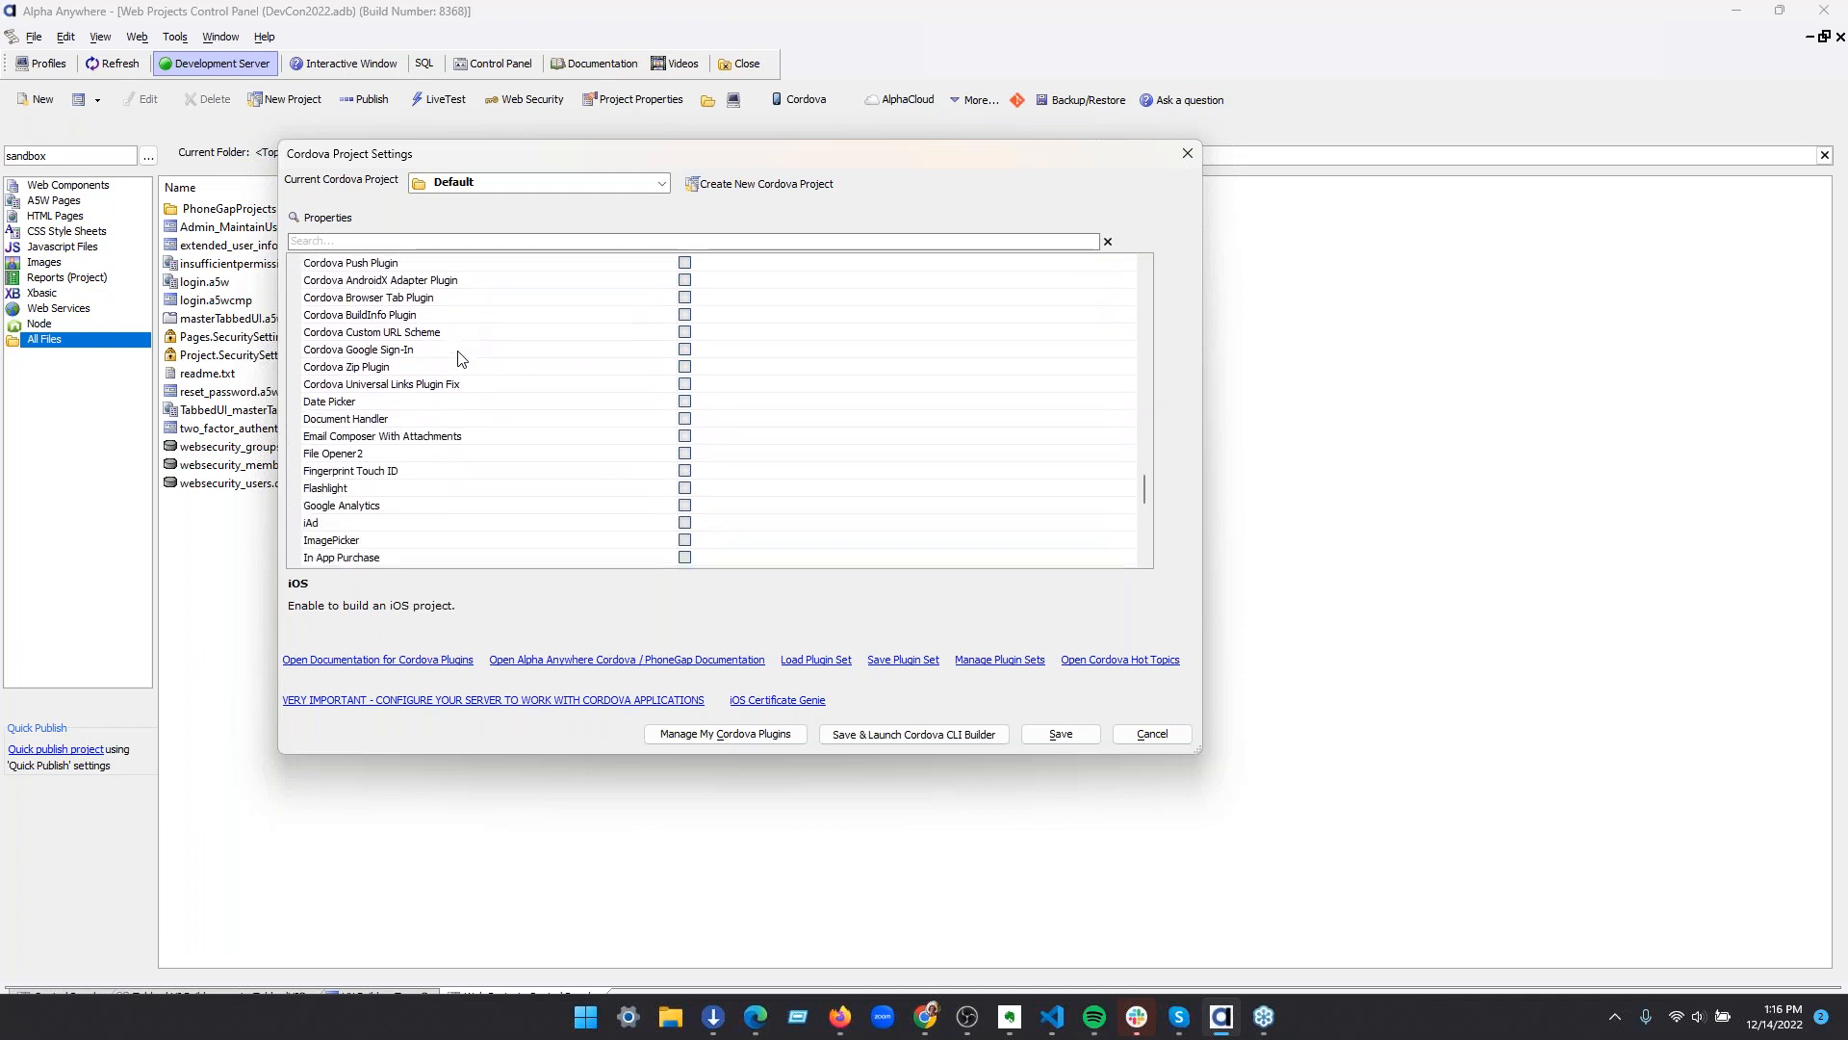
Search the Cordova project properties for "viewer" and "photo", and close the settings without saving
{"action": "left_click", "coordinate": [431, 242]}
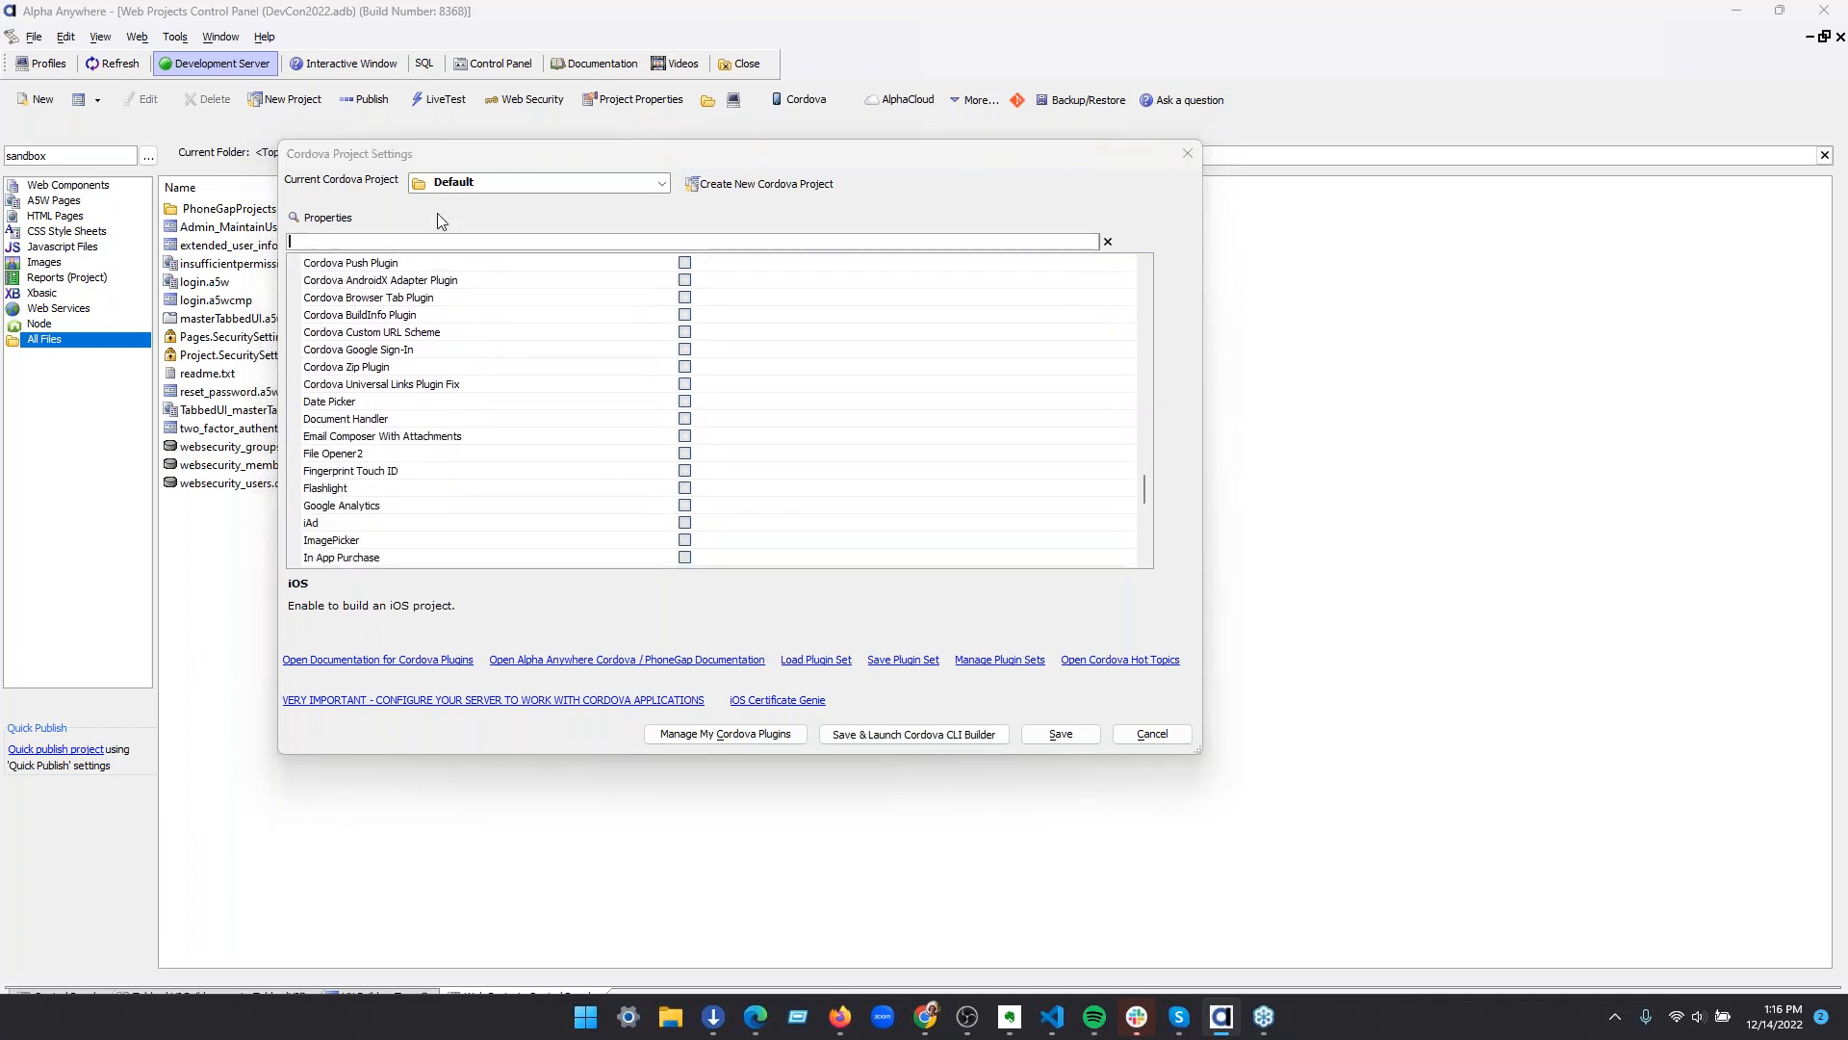
{"action": "type", "text": "Photo"}
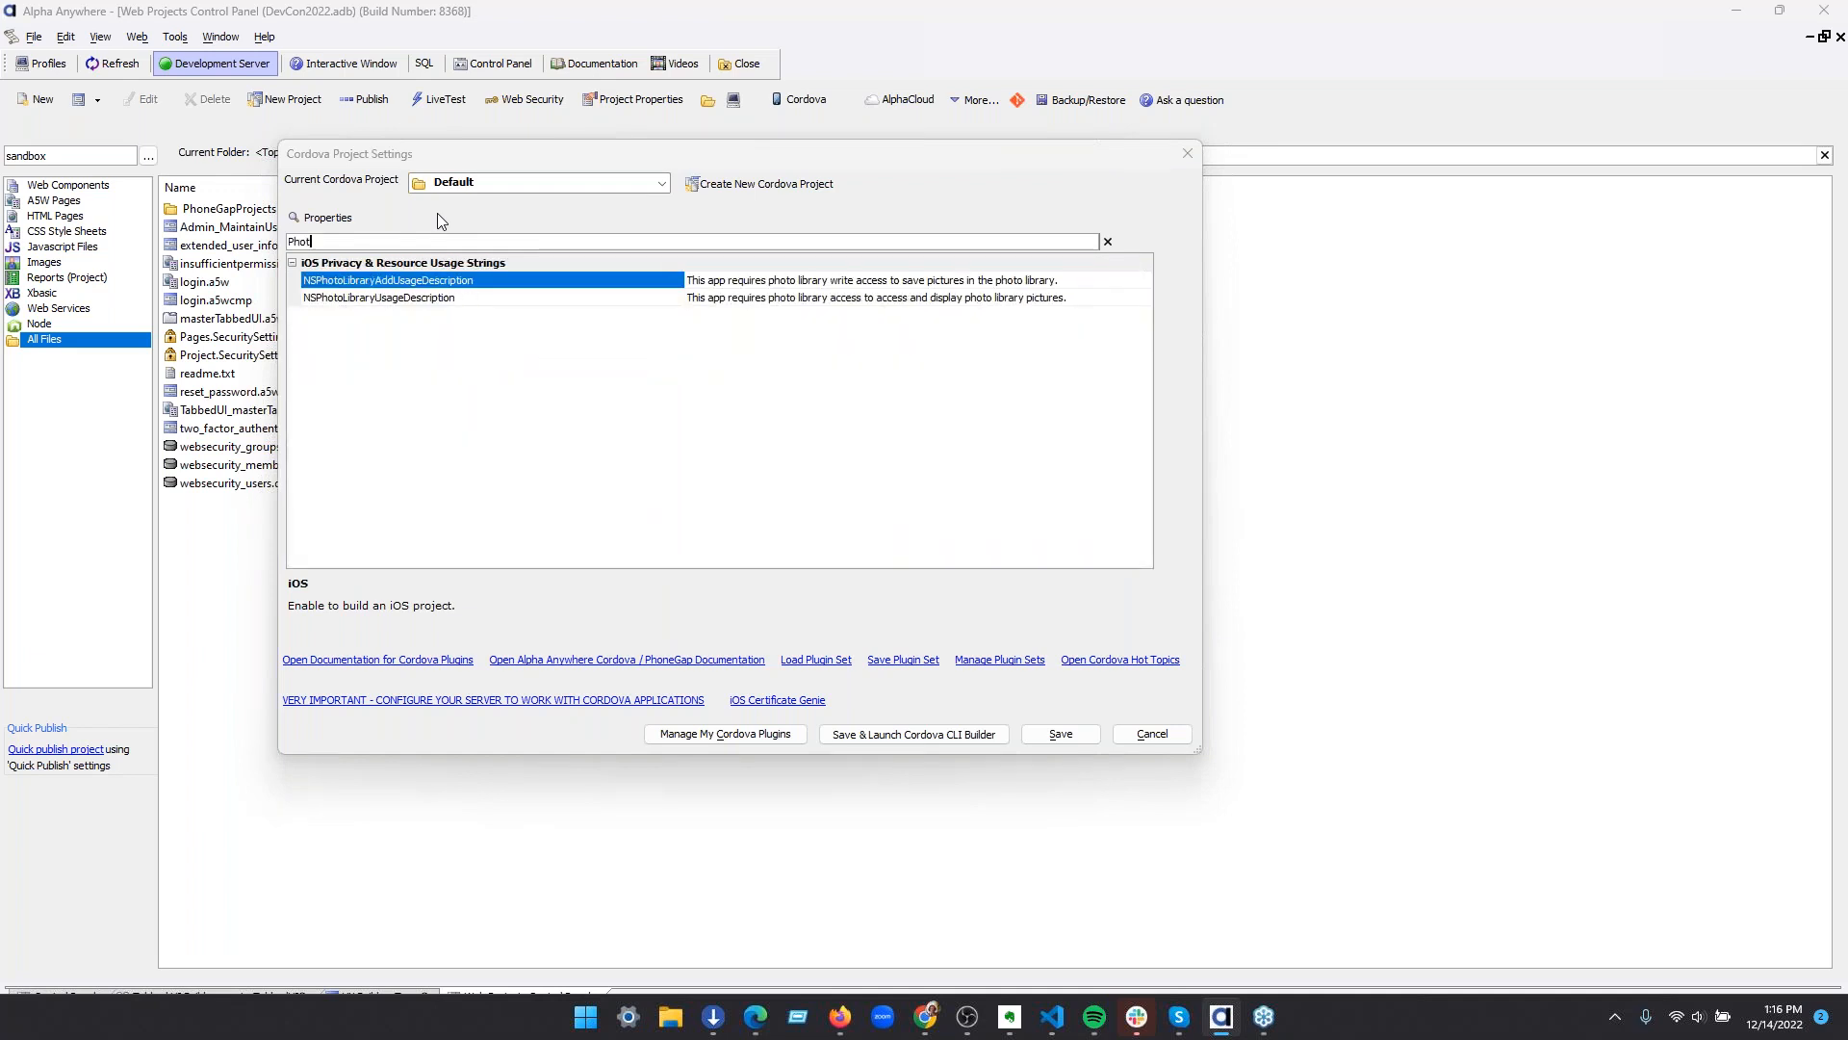
{"action": "key", "text": "BackSpace"}
{"action": "key", "text": "BackSpace"}
{"action": "key", "text": "BackSpace"}
{"action": "key", "text": "BackSpace"}
{"action": "key", "text": "BackSpace"}
{"action": "type", "text": "view"}
{"action": "key", "text": "BackSpace"}
{"action": "key", "text": "BackSpace"}
{"action": "key", "text": "BackSpace"}
{"action": "key", "text": "BackSpace"}
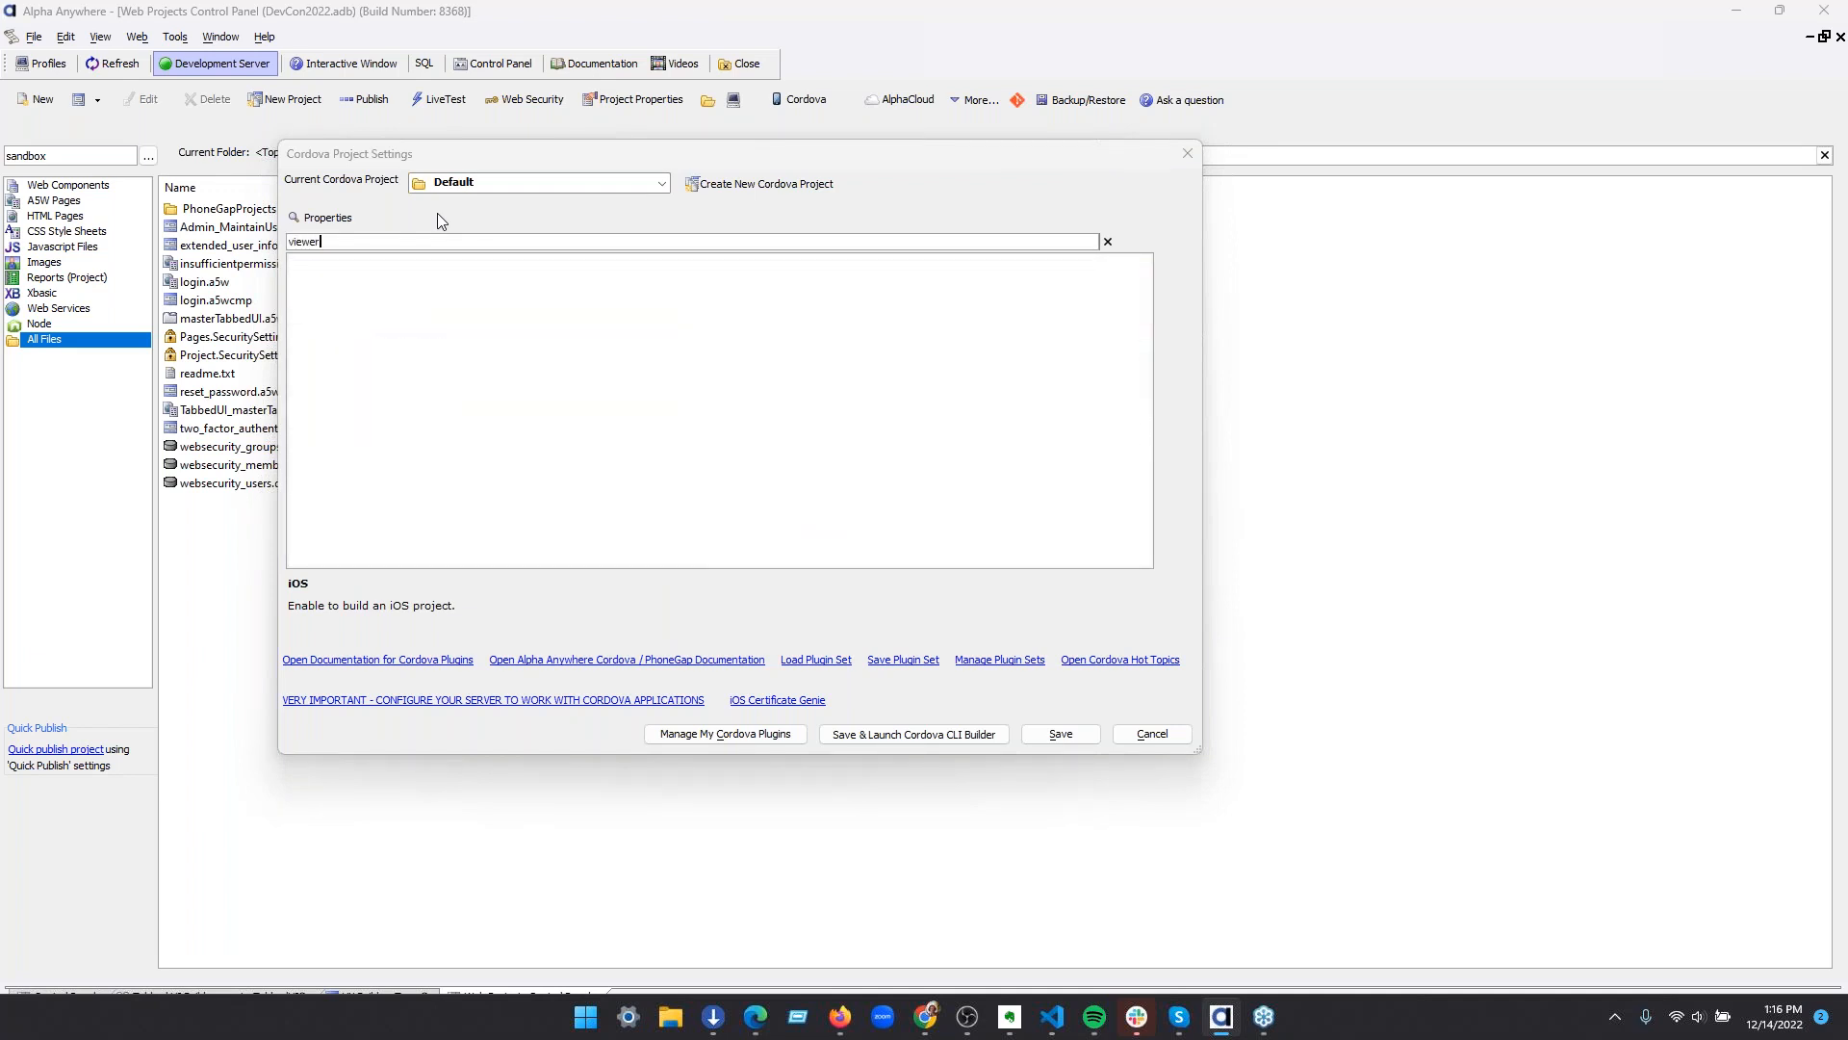
{"action": "type", "text": "p"}
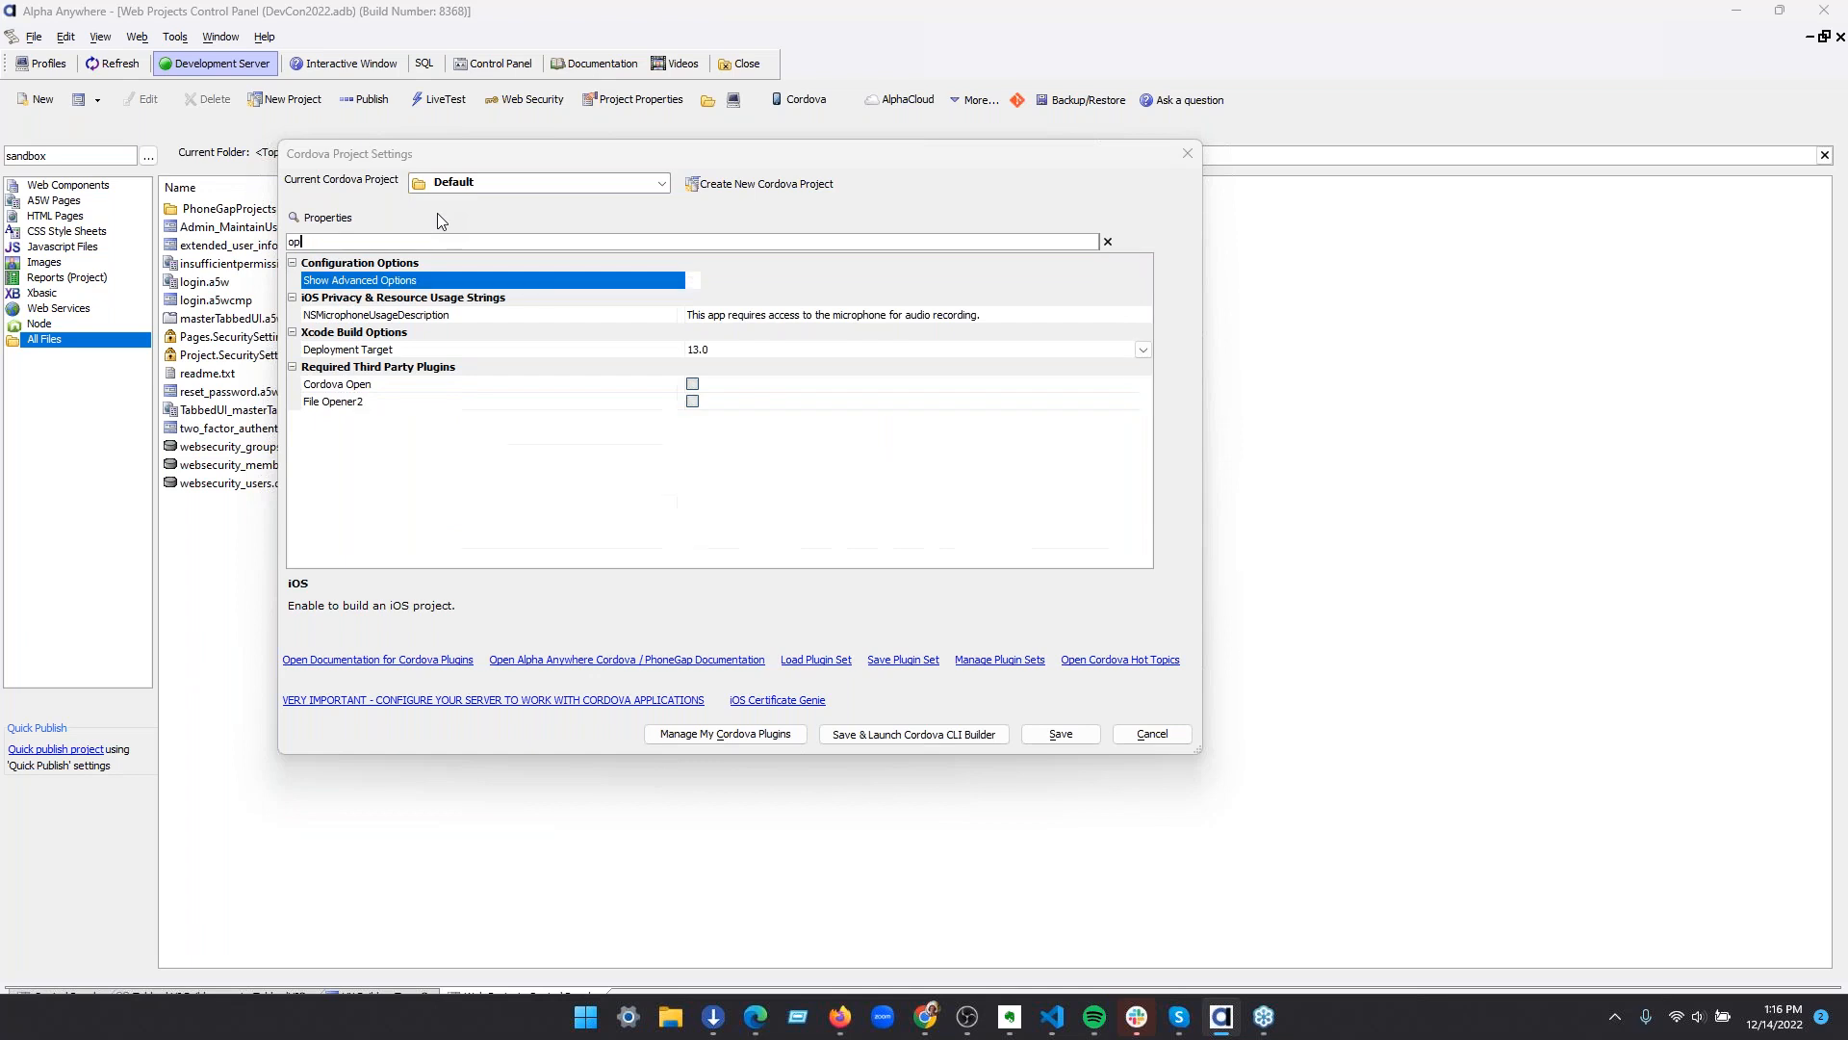
{"action": "type", "text": "hoto"}
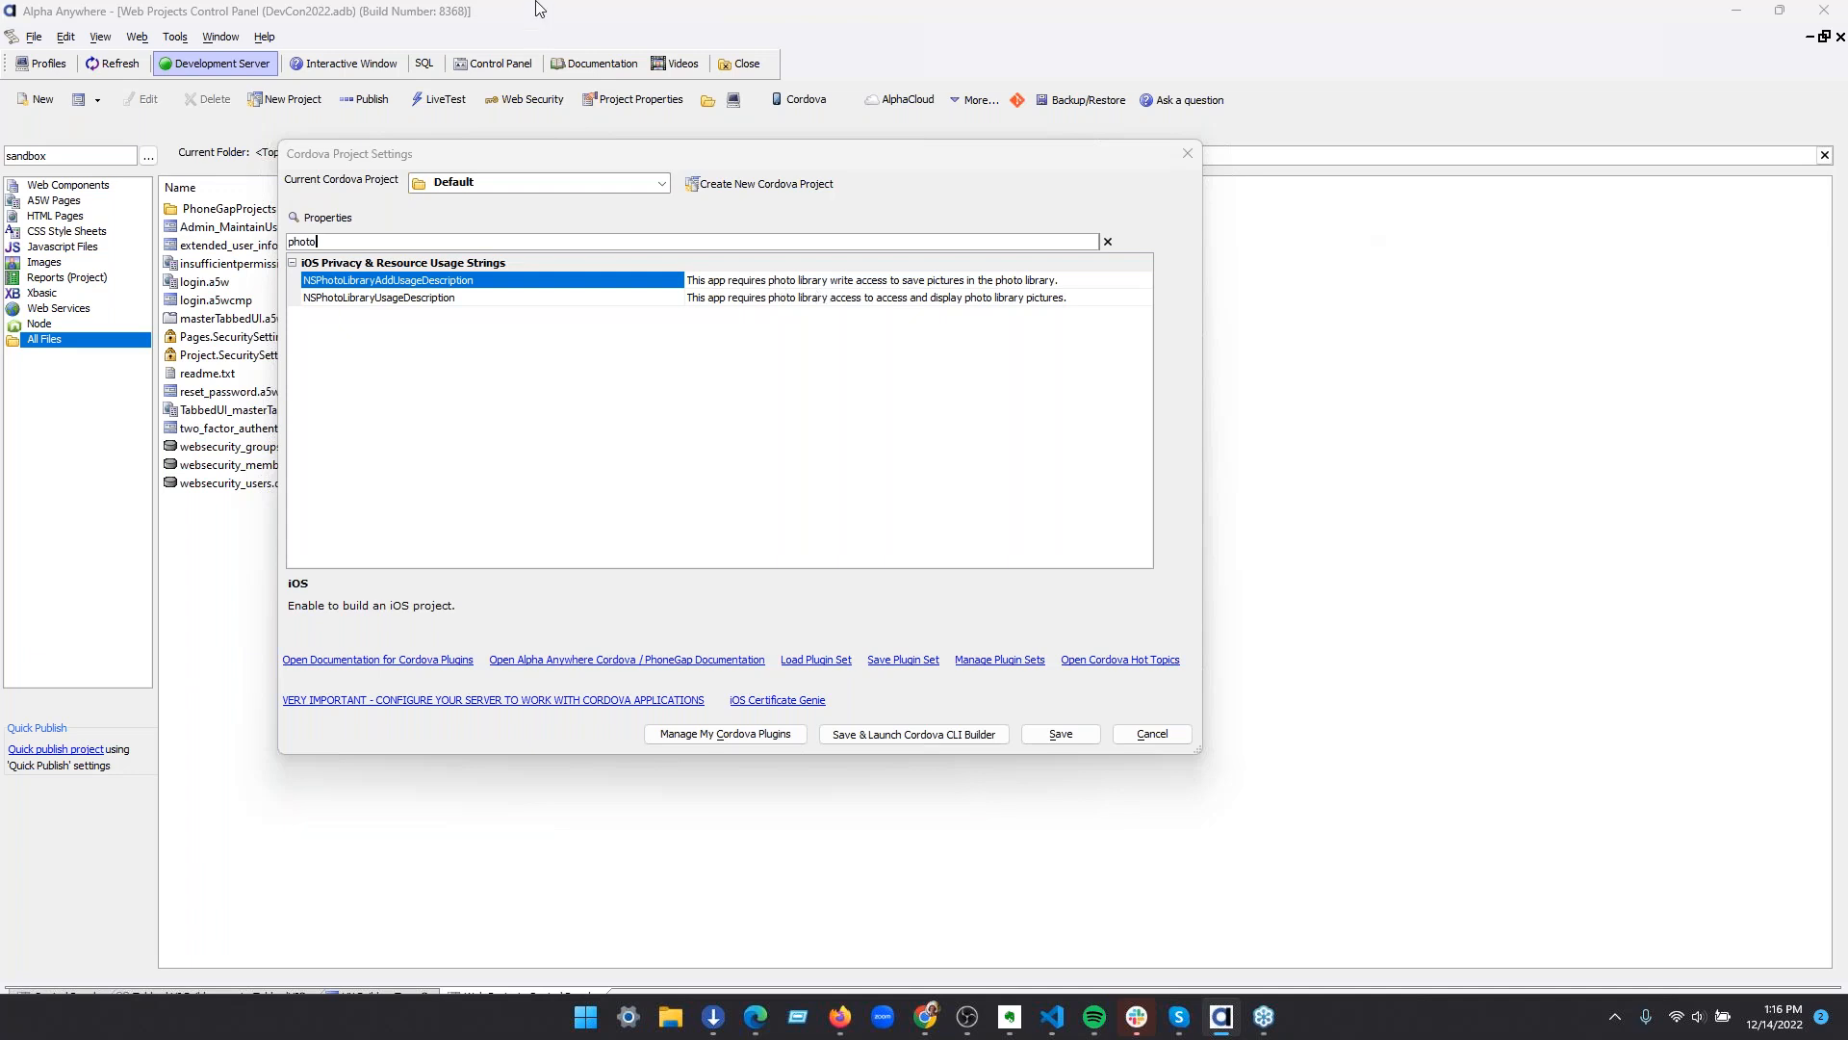
{"action": "left_click", "coordinate": [1155, 735]}
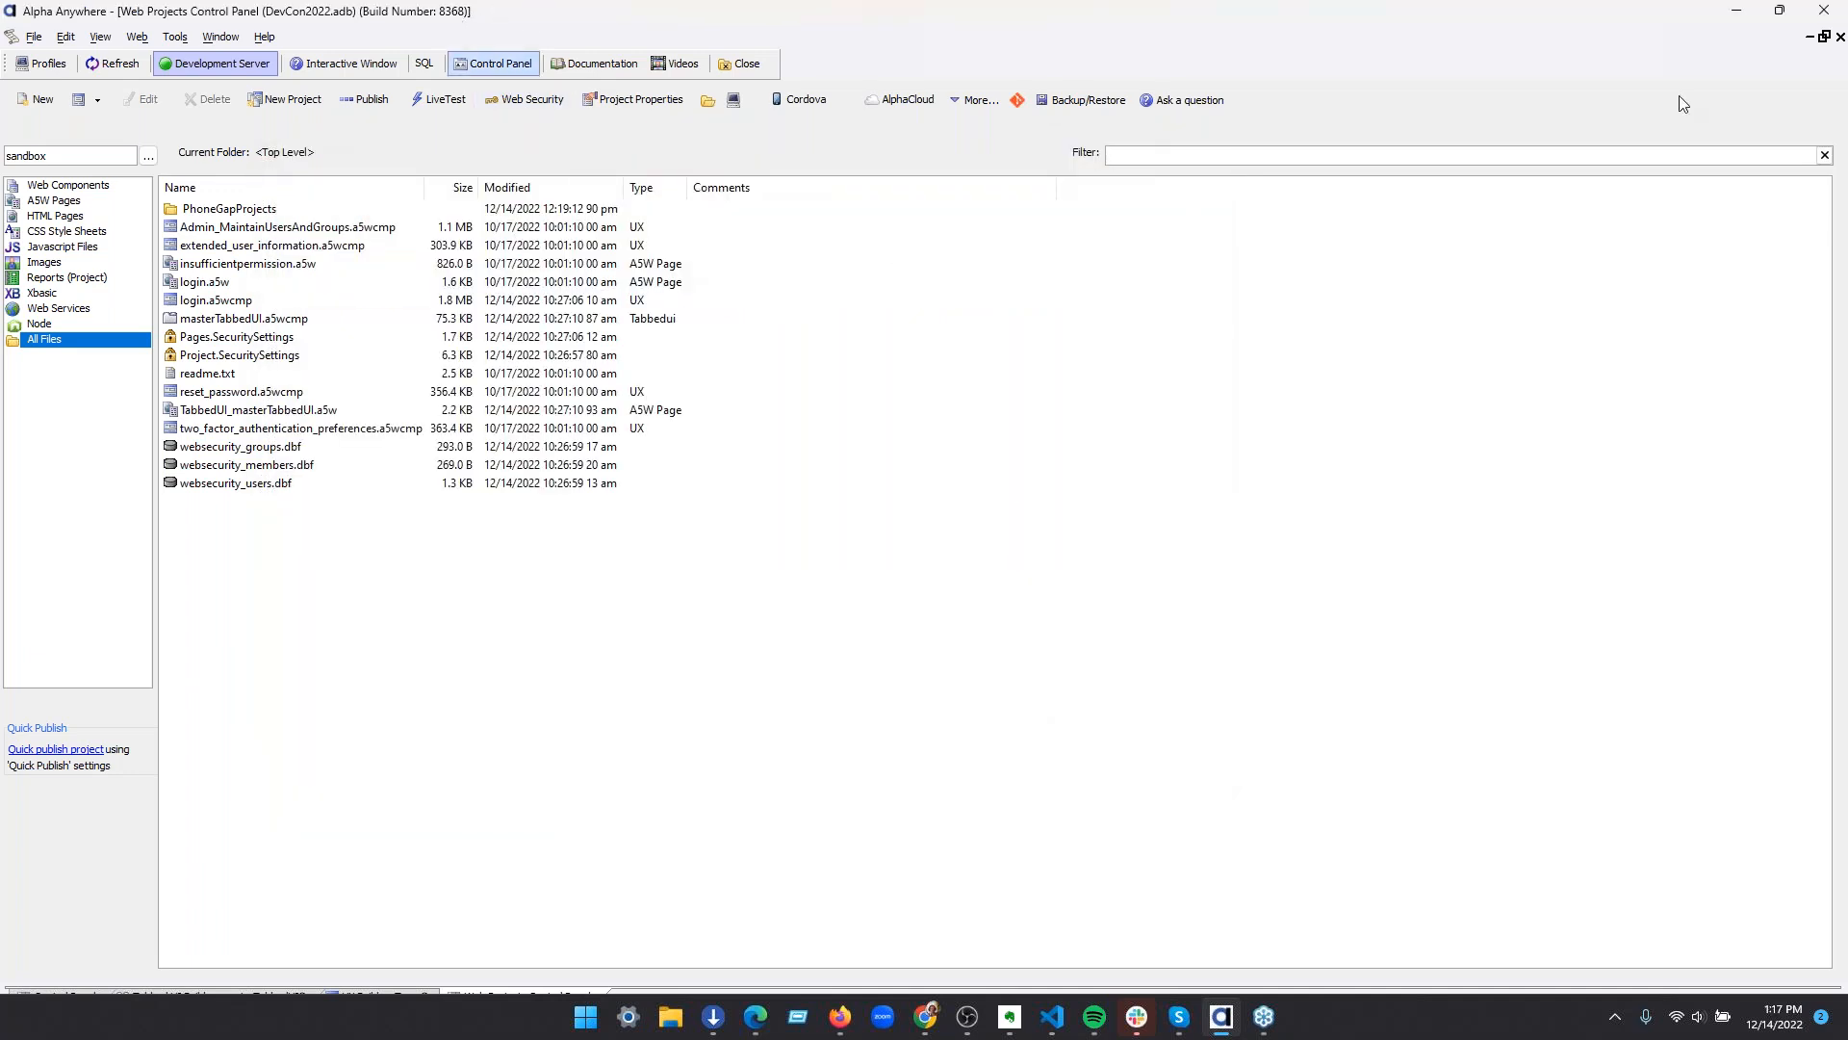
Try to close the DevCon2022 workspace's Alpha Anywhere window, discarding the masterTabbedUI changes and cancelling the remaining prompt
{"action": "left_click", "coordinate": [1835, 16]}
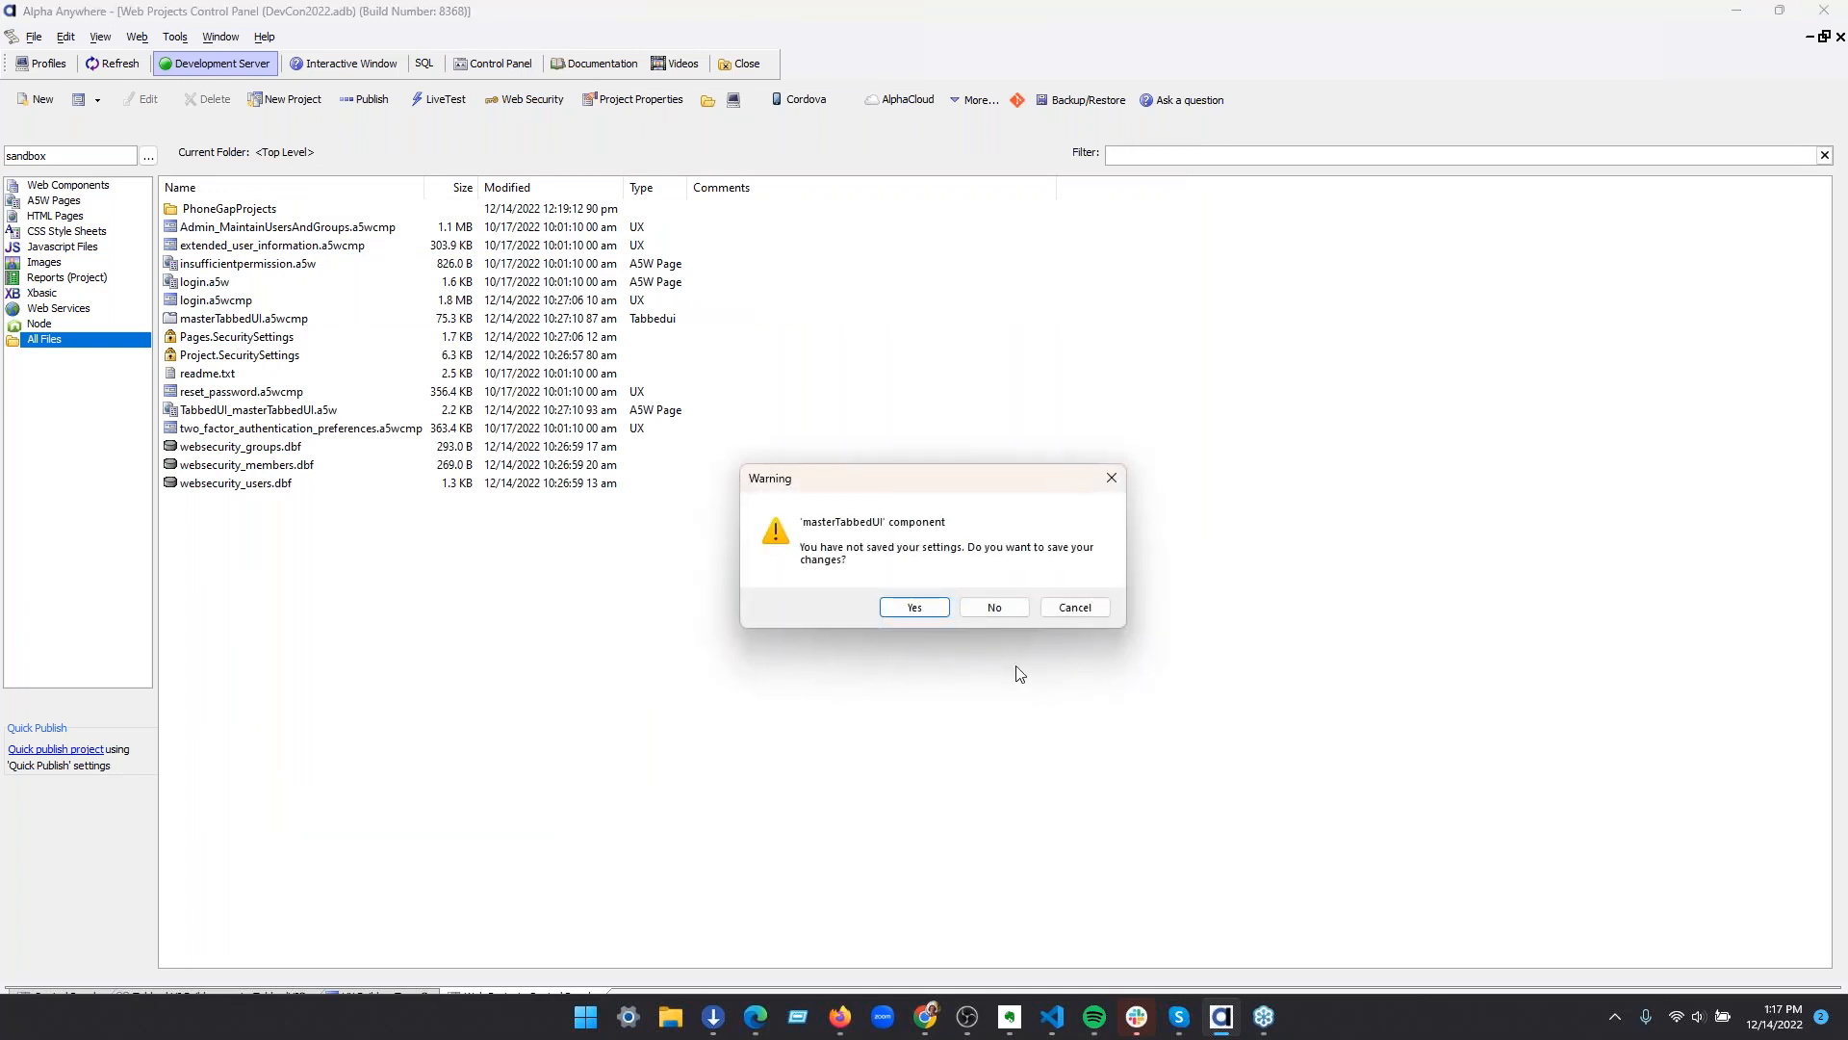
{"action": "left_click", "coordinate": [987, 609]}
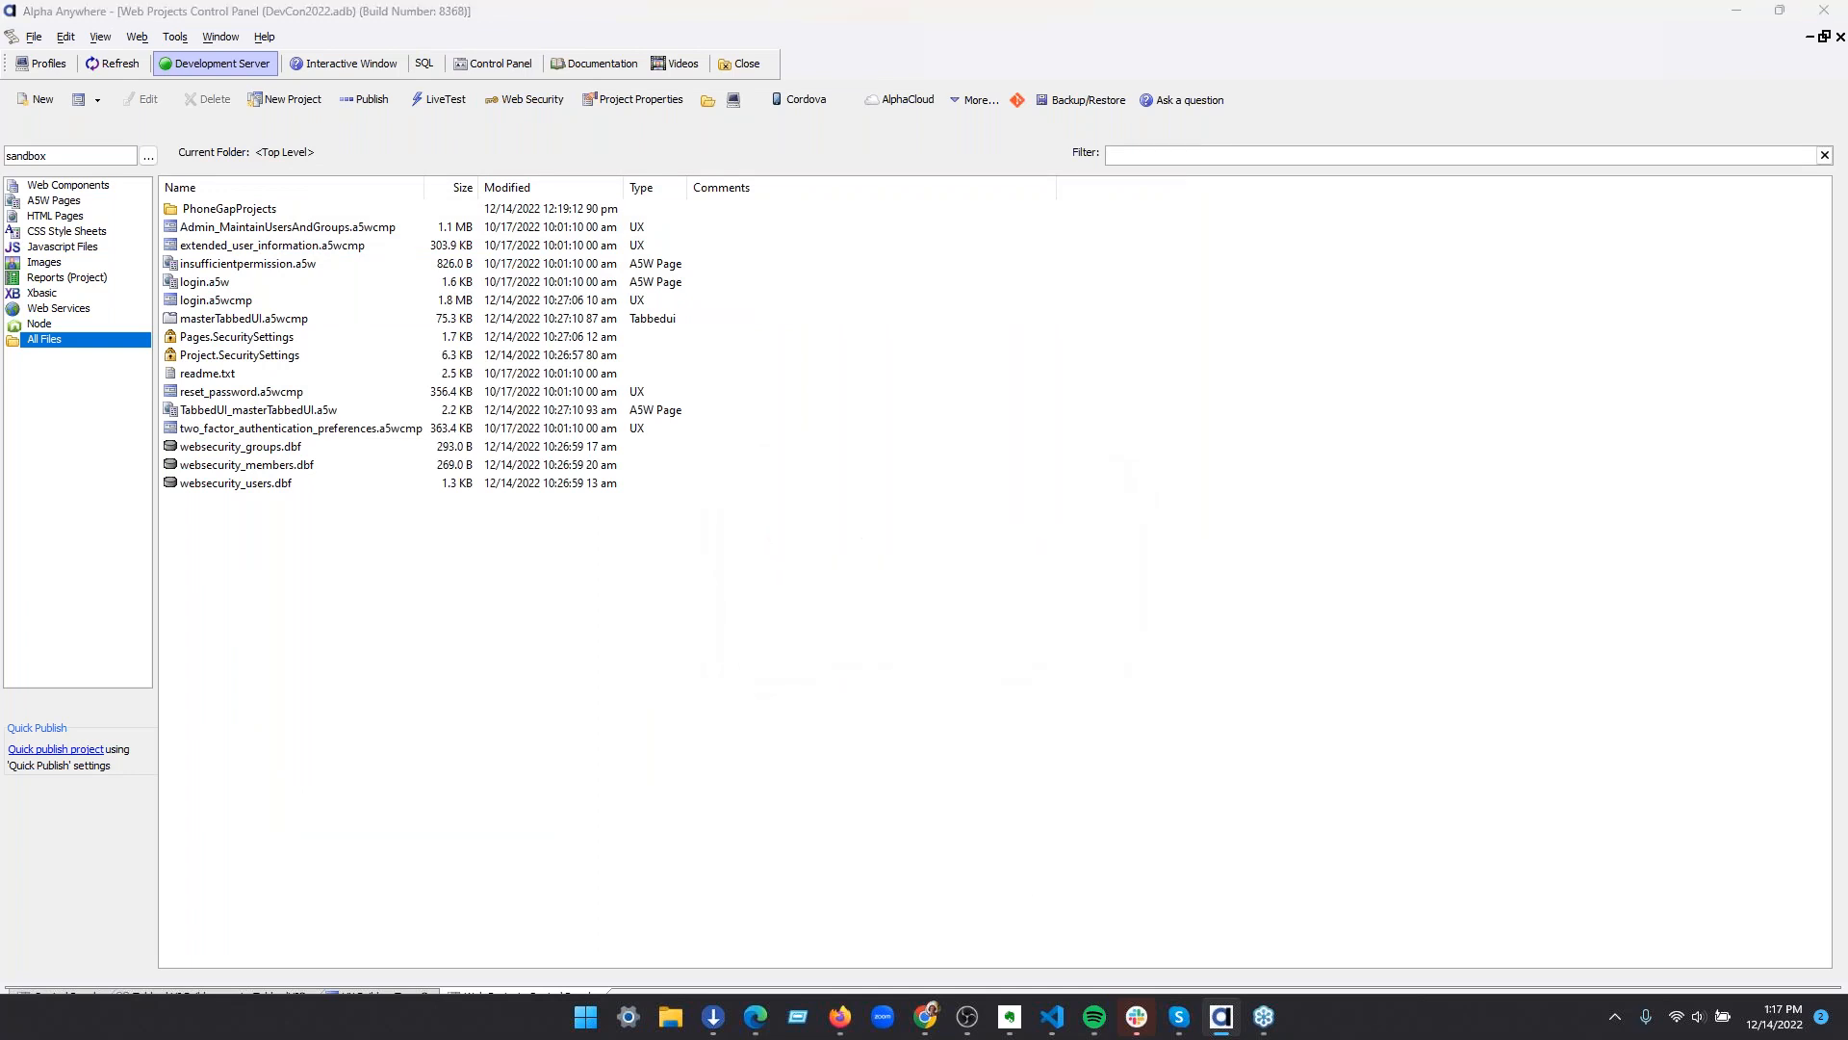
{"action": "left_click", "coordinate": [1089, 611]}
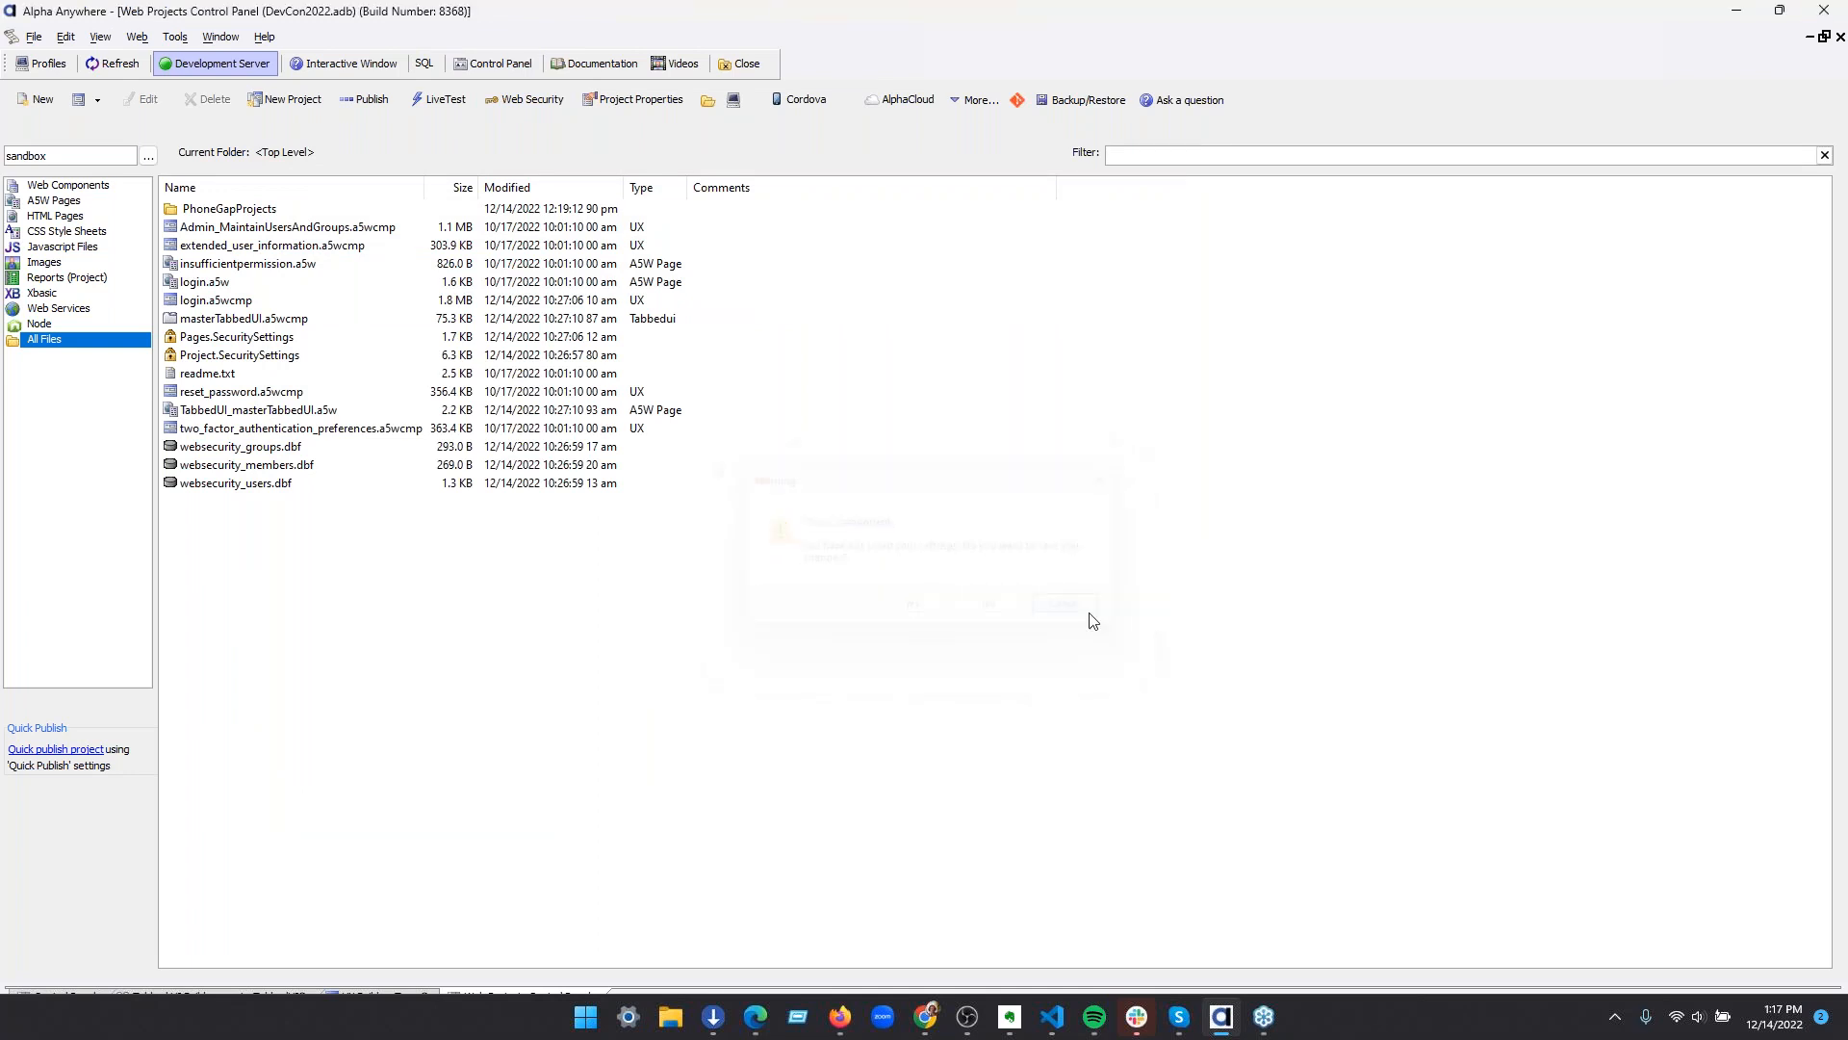
Launch another instance of Alpha Anywhere and open the existing CE_TestingWorkspace workspace
{"action": "left_click", "coordinate": [717, 1028]}
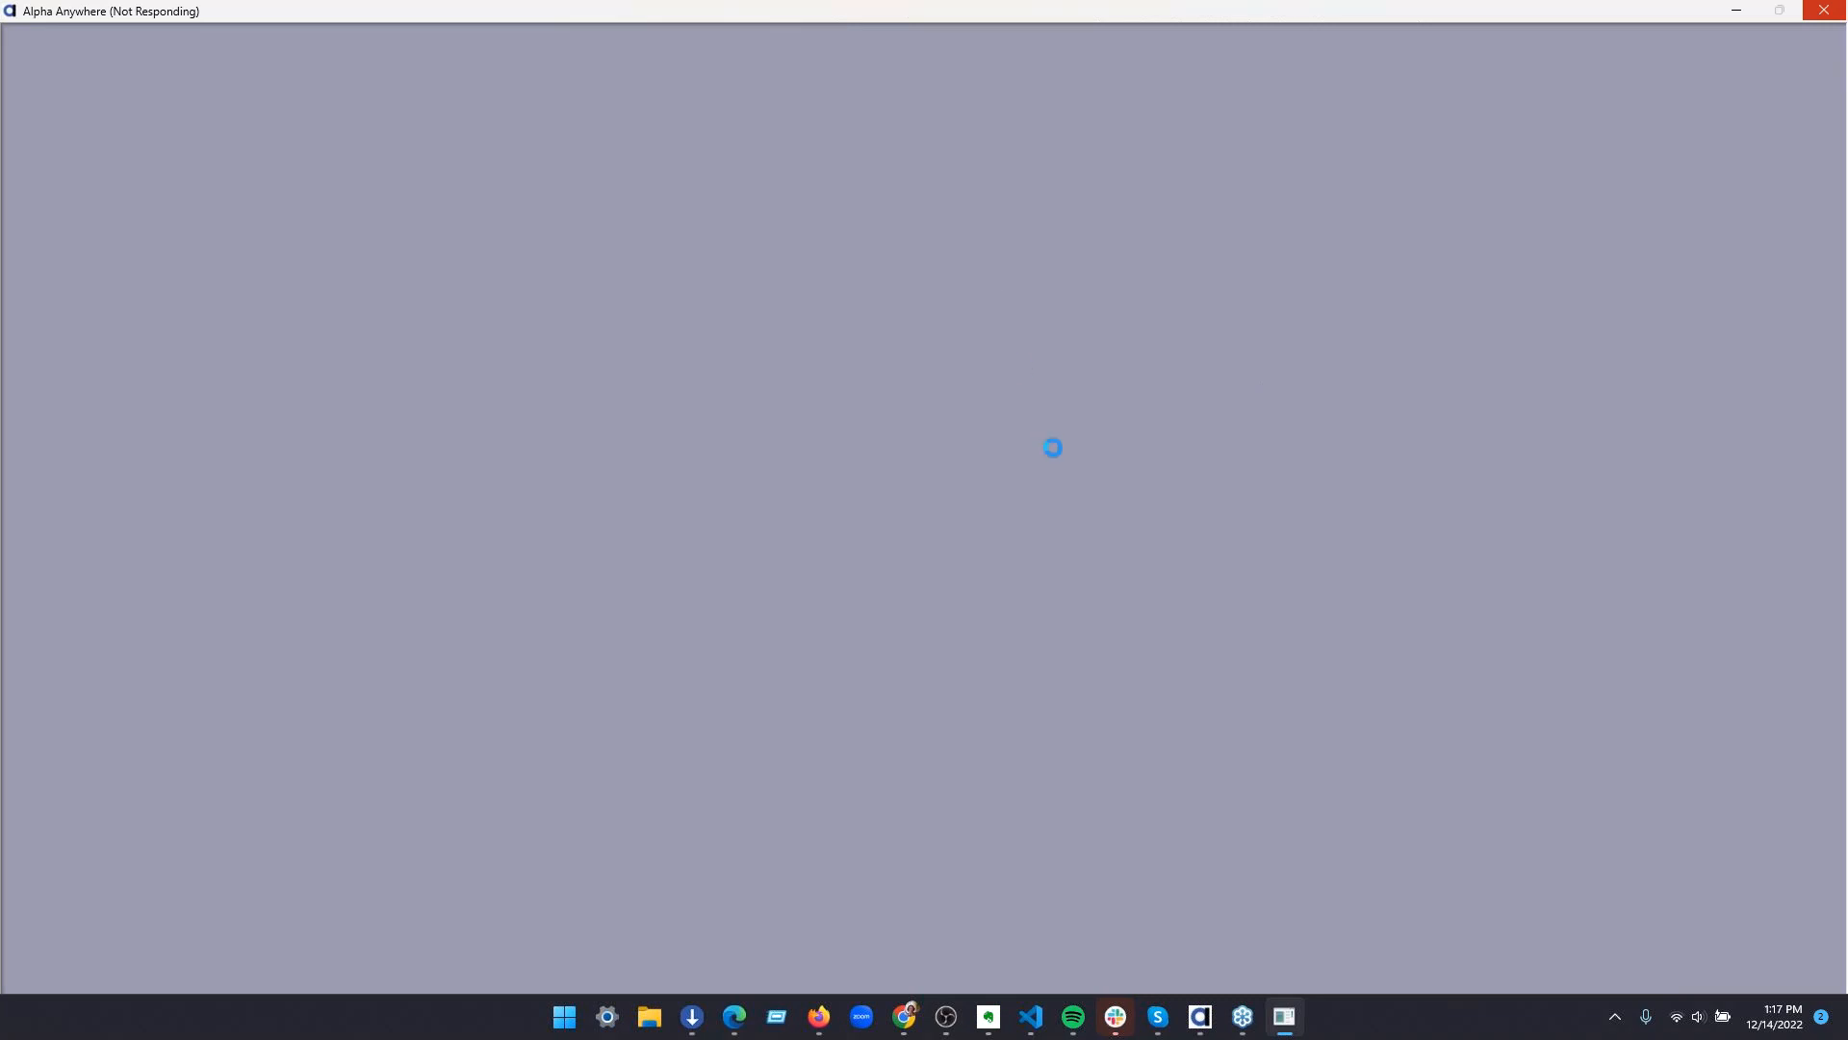
{"action": "left_click", "coordinate": [949, 410]}
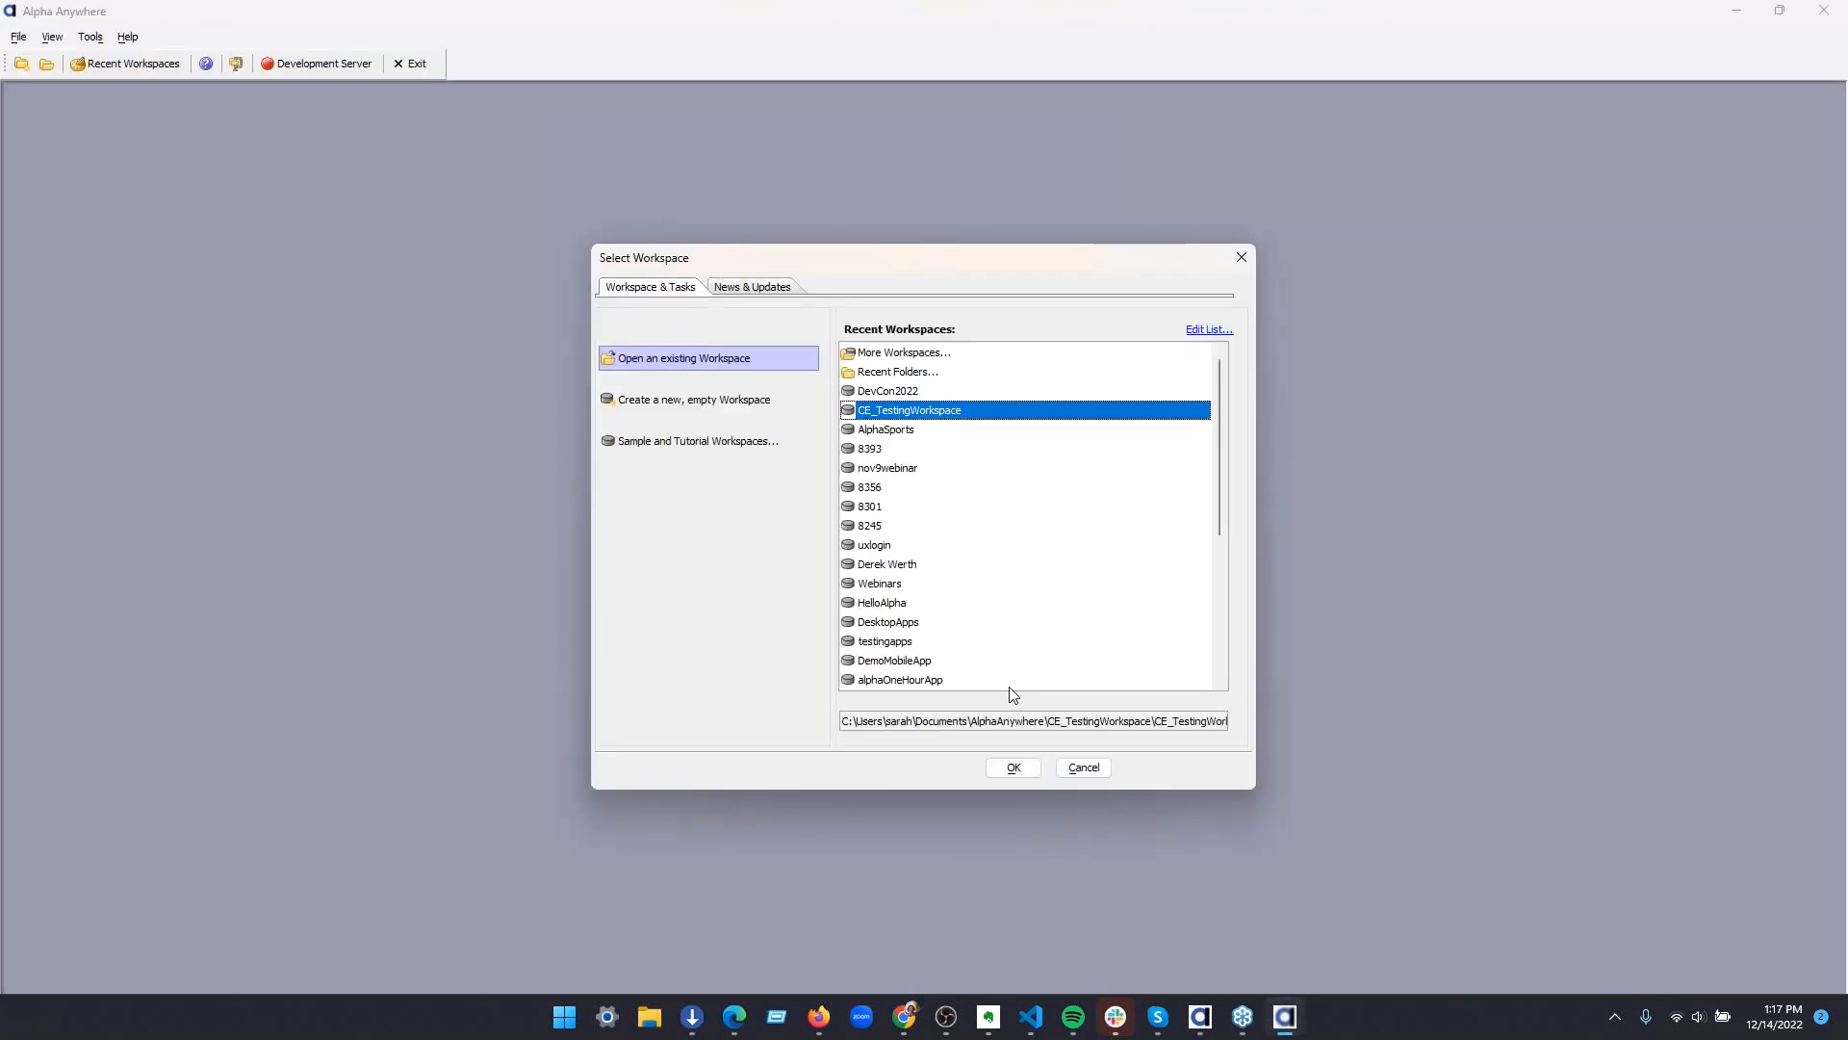
{"action": "left_click", "coordinate": [1014, 767]}
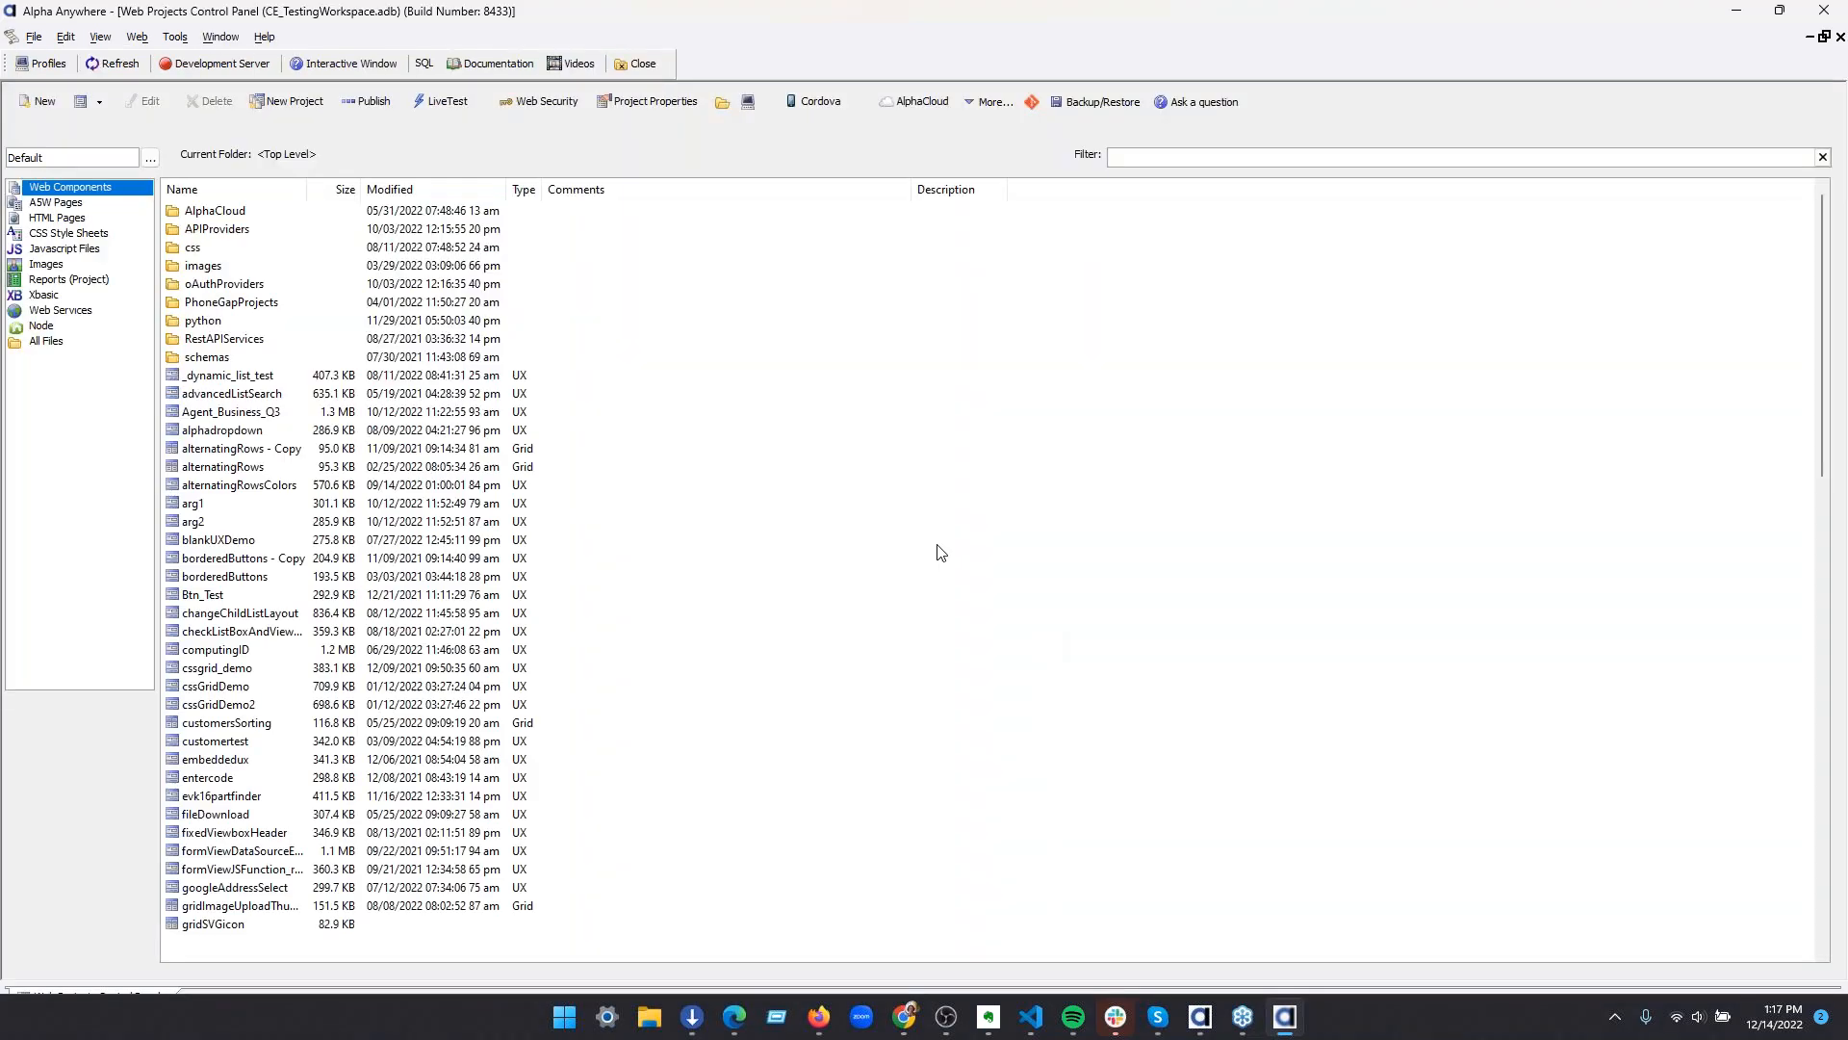
Open the Cordova Project Settings, enable the Android platform, and examine the required core and third-party plugin lists
{"action": "left_click", "coordinate": [809, 105]}
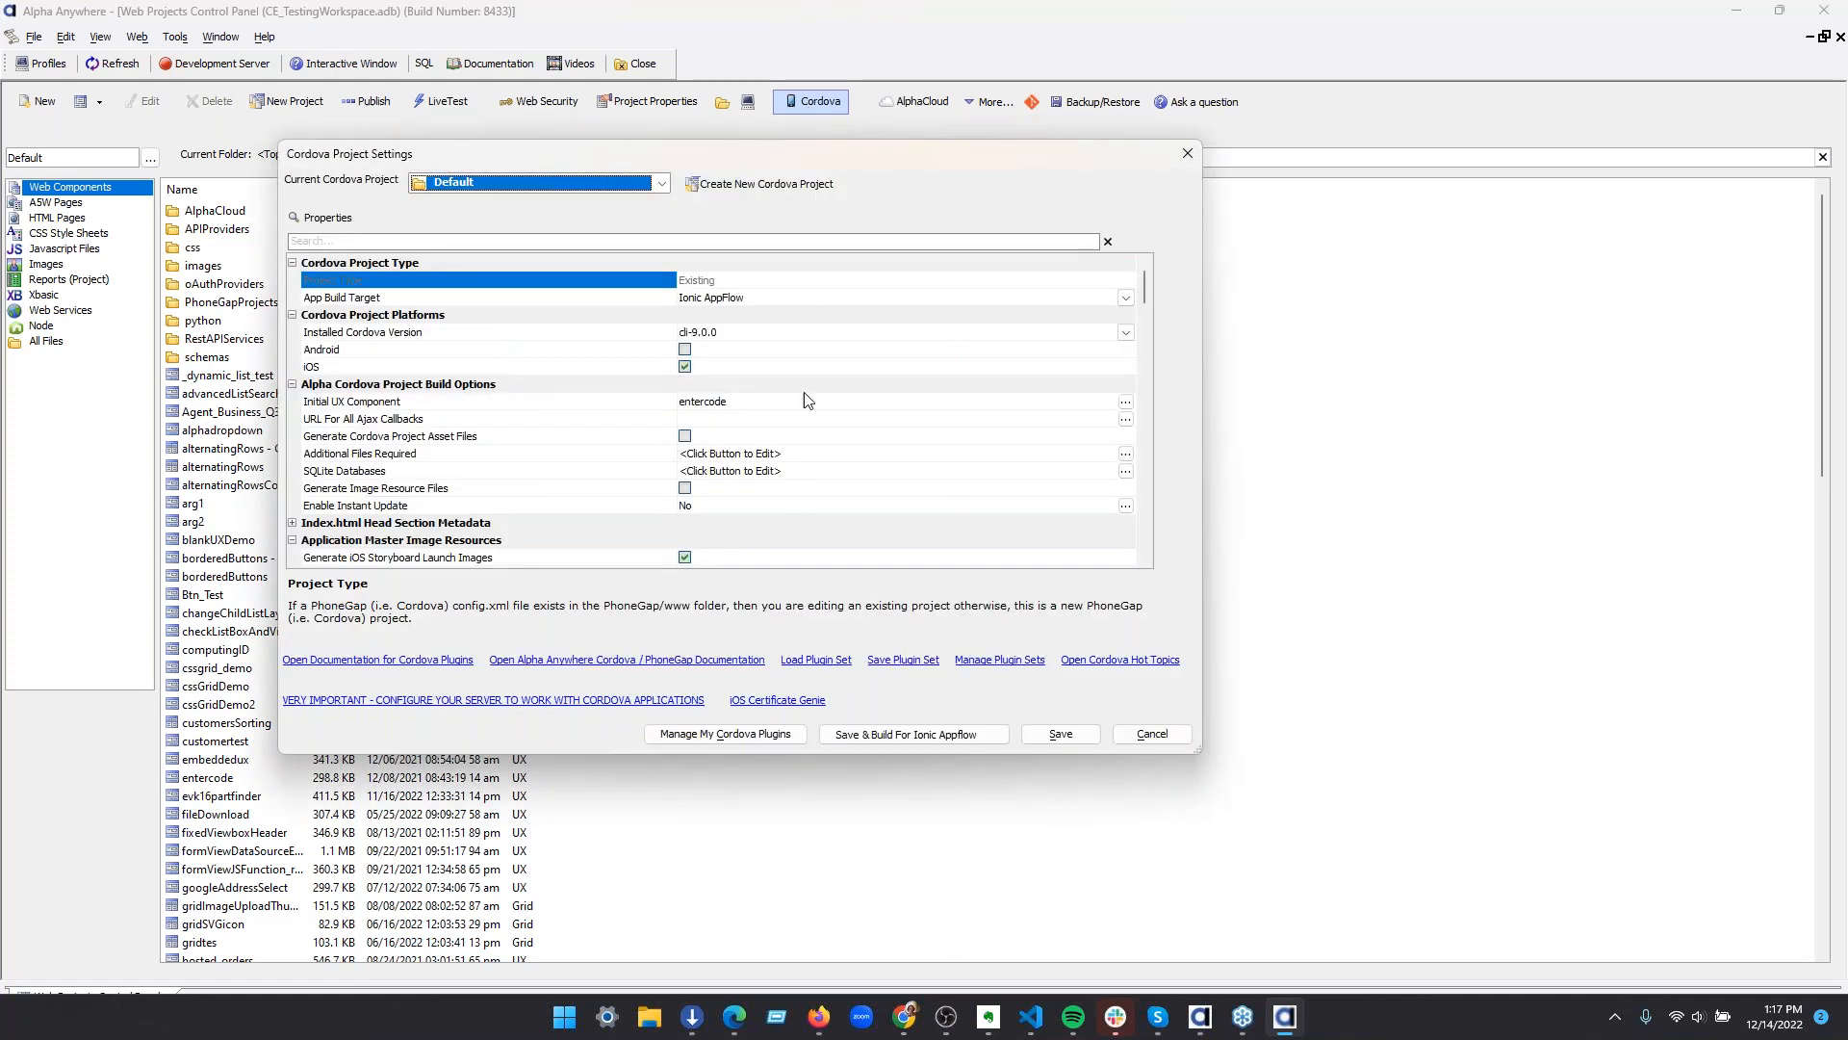
{"action": "left_click", "coordinate": [689, 350]}
{"action": "scroll", "coordinate": [760, 423], "scroll_direction": "down", "scroll_amount": 8}
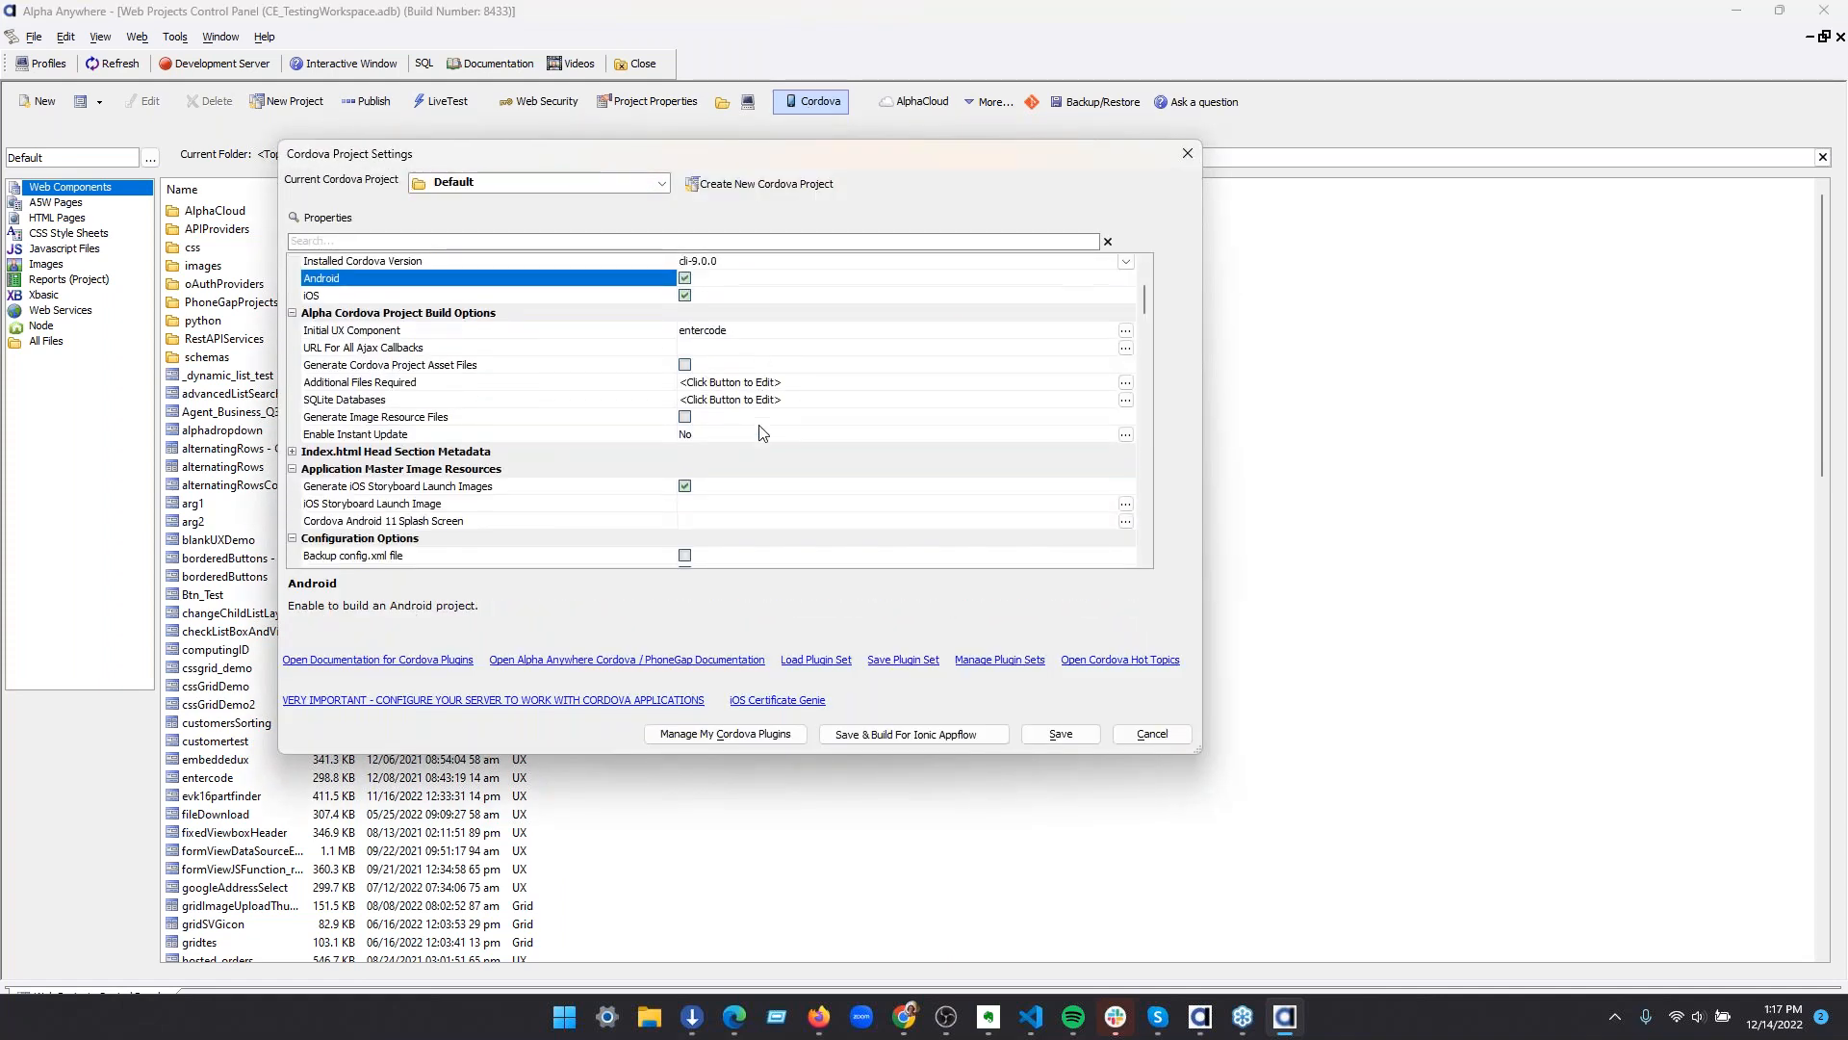
{"action": "scroll", "coordinate": [770, 430], "scroll_direction": "down", "scroll_amount": 10}
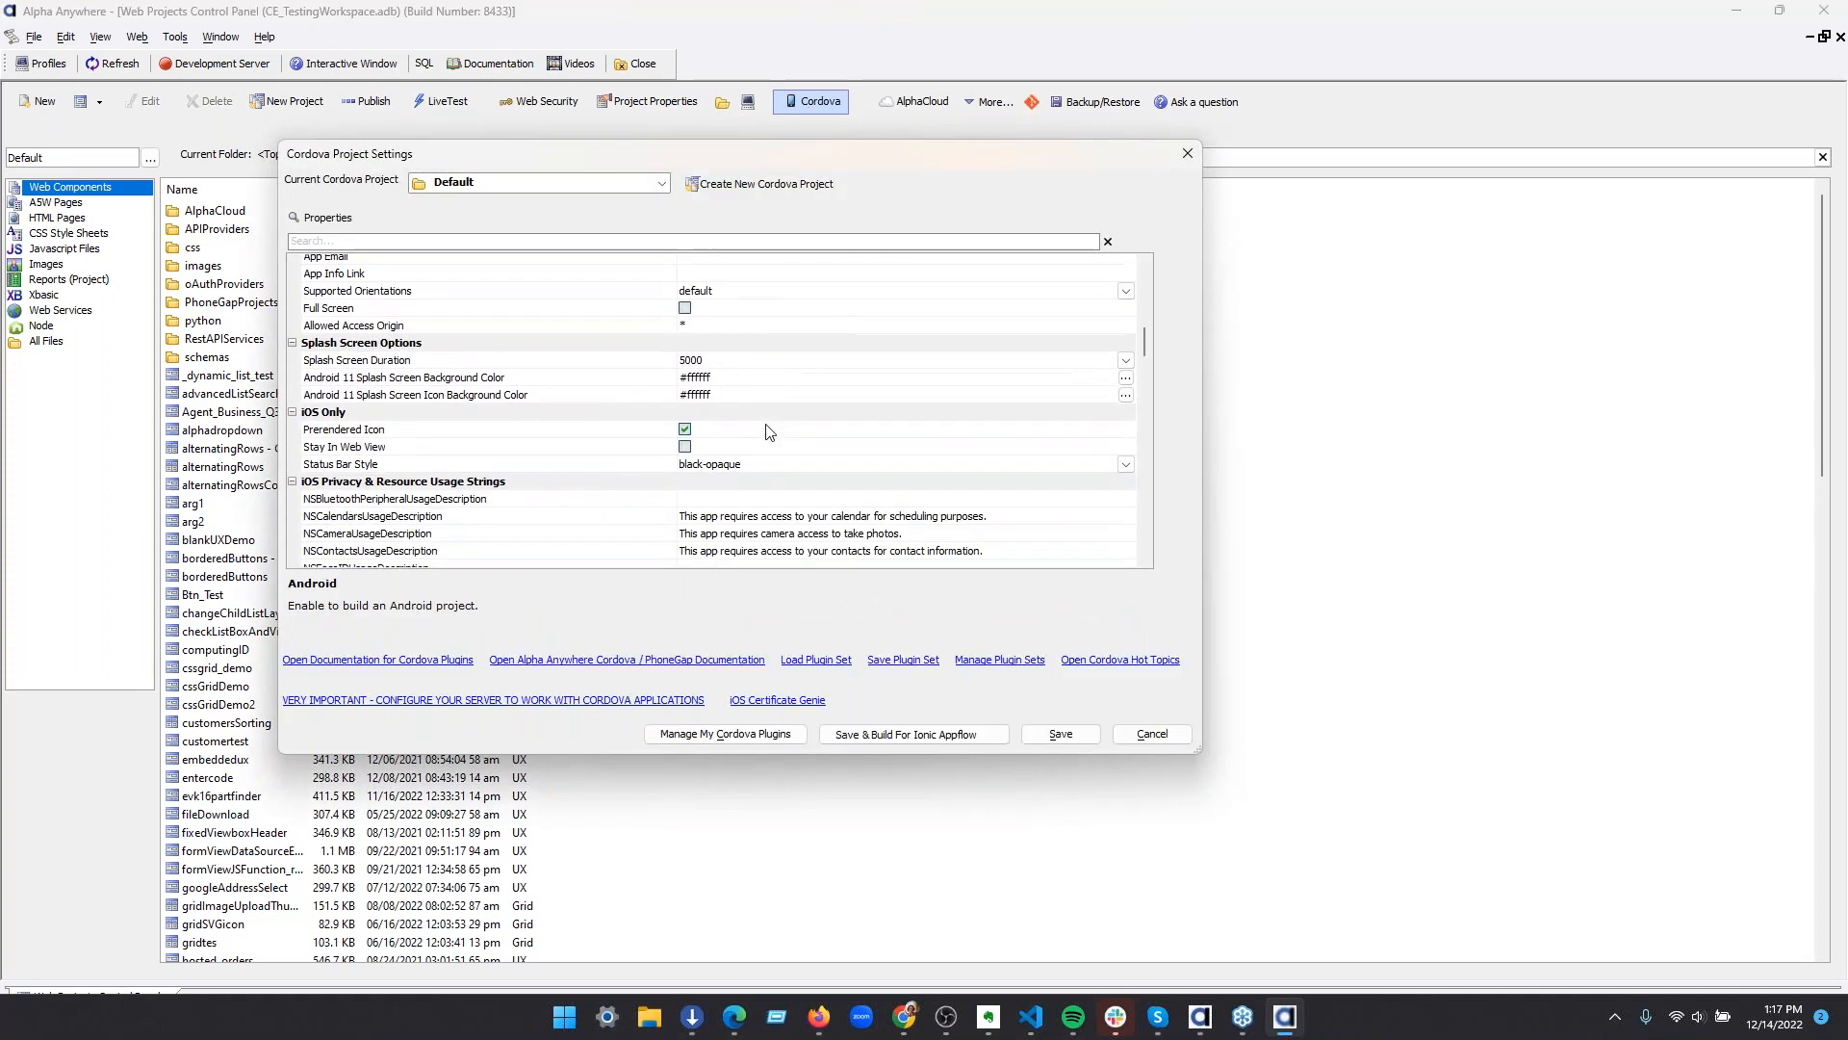
{"action": "scroll", "coordinate": [760, 433], "scroll_direction": "down", "scroll_amount": 5}
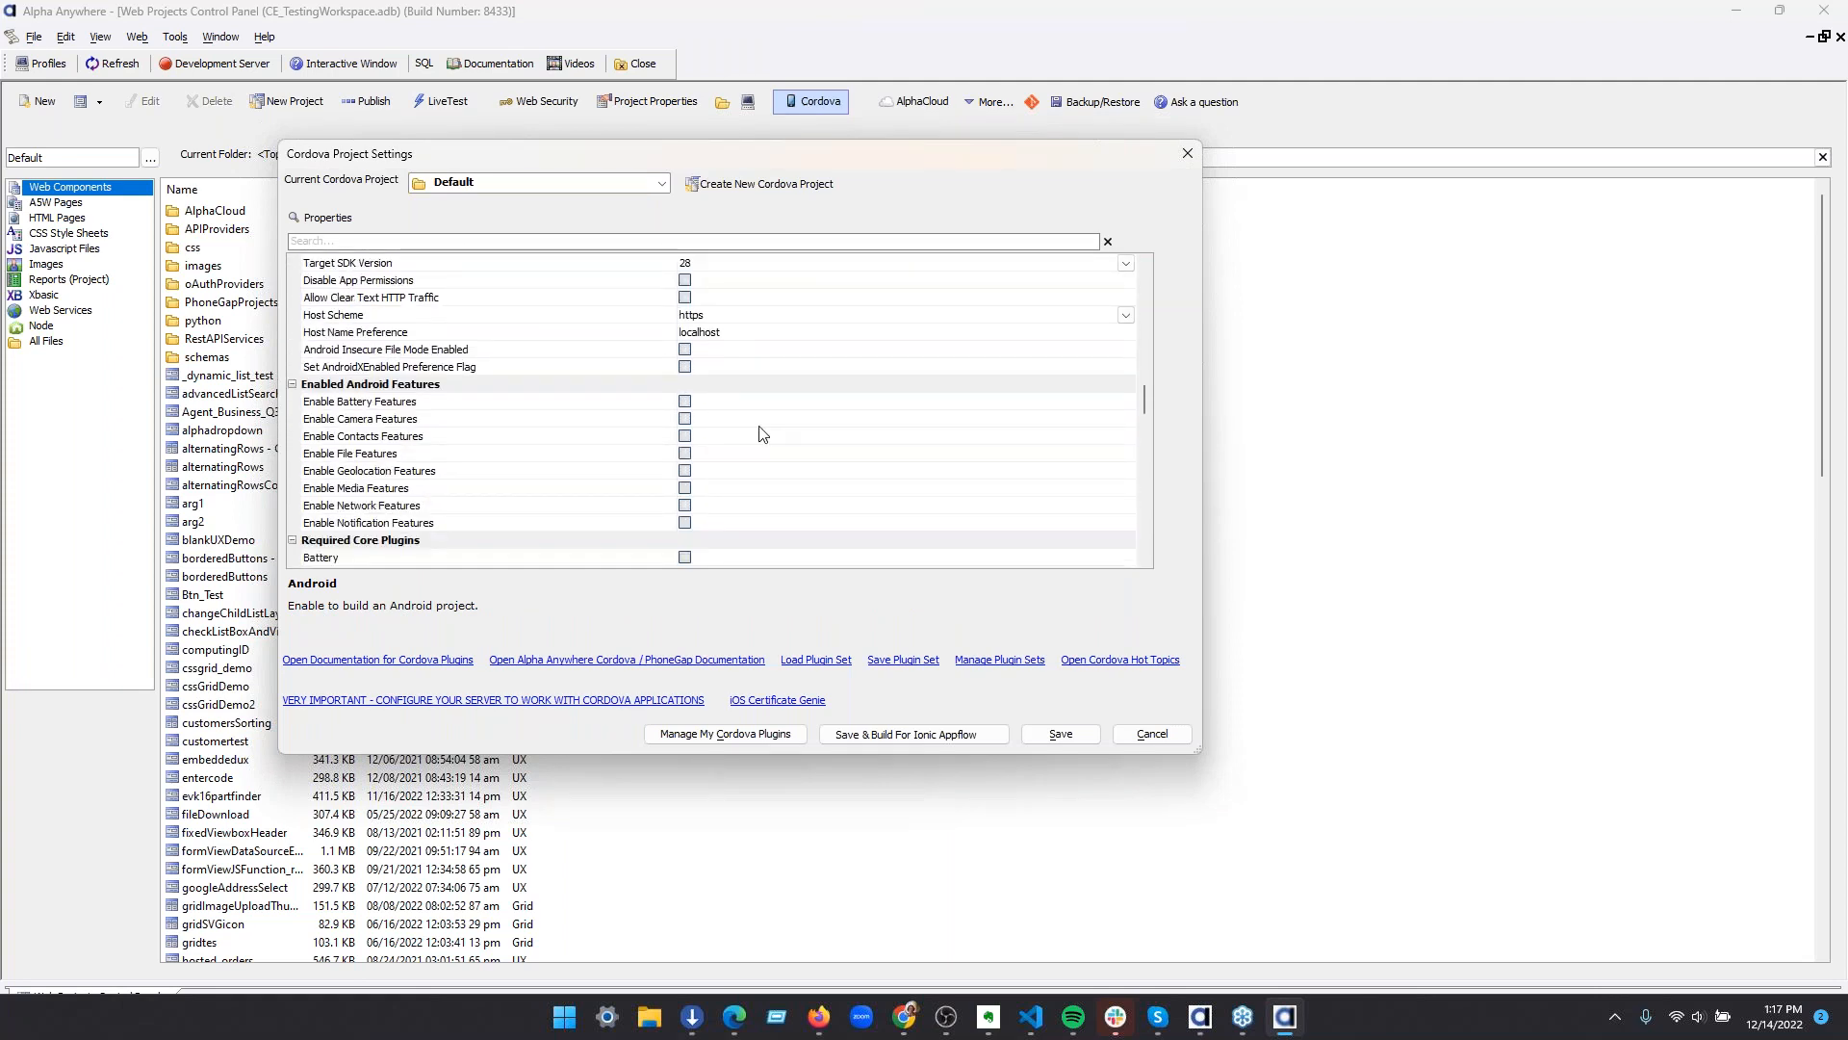
{"action": "scroll", "coordinate": [924, 458], "scroll_direction": "down", "scroll_amount": 3}
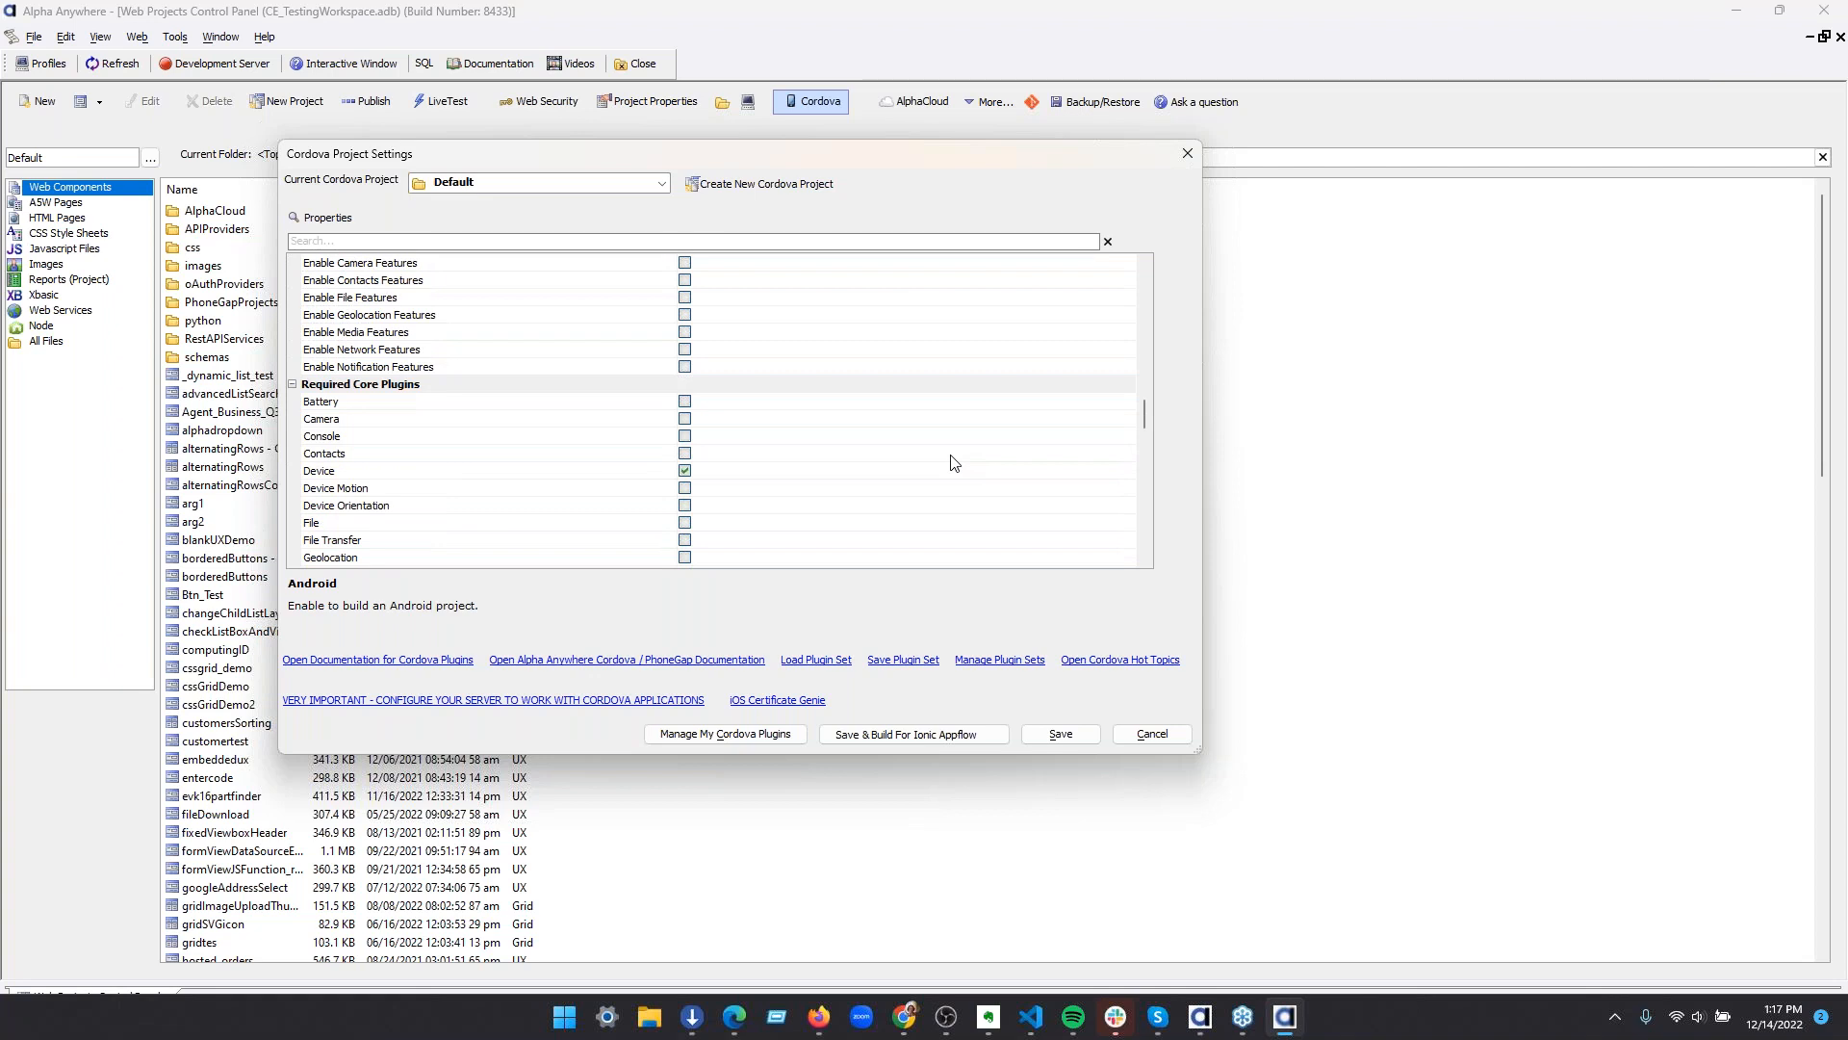
{"action": "scroll", "coordinate": [953, 463], "scroll_direction": "down", "scroll_amount": 7}
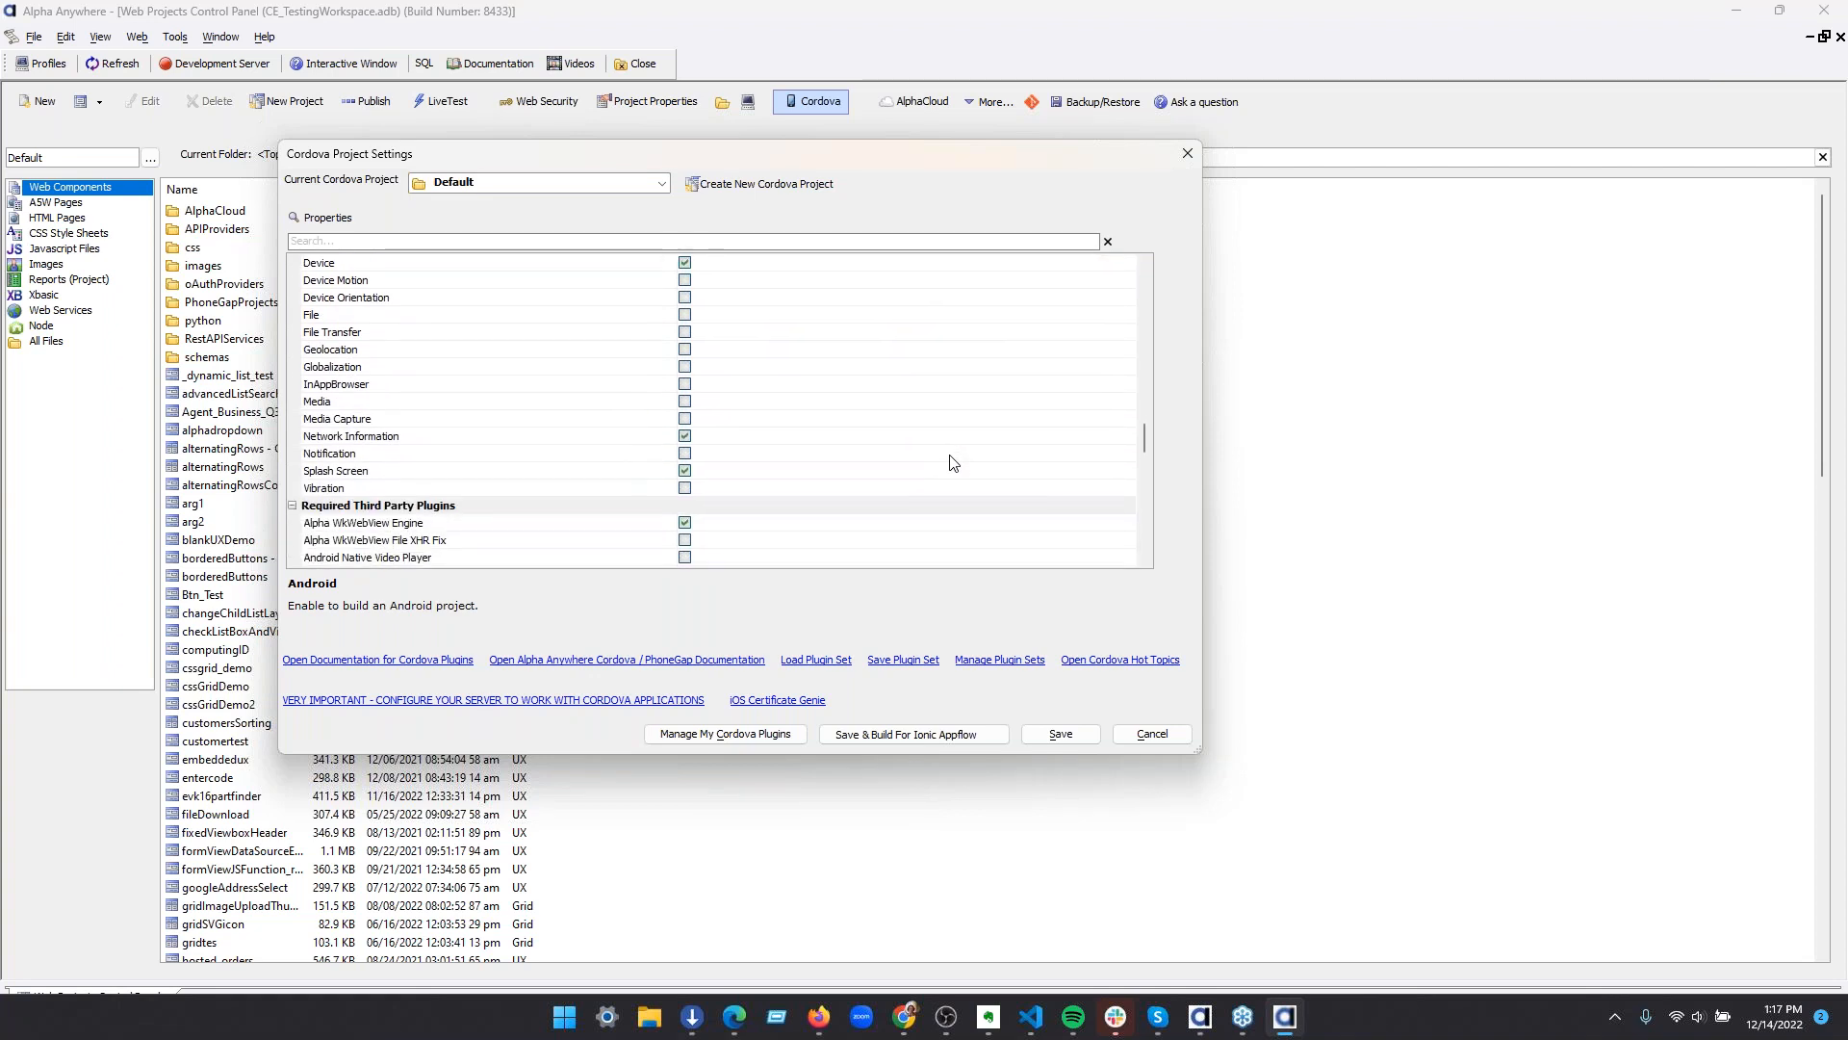
{"action": "scroll", "coordinate": [953, 463], "scroll_direction": "down", "scroll_amount": 10}
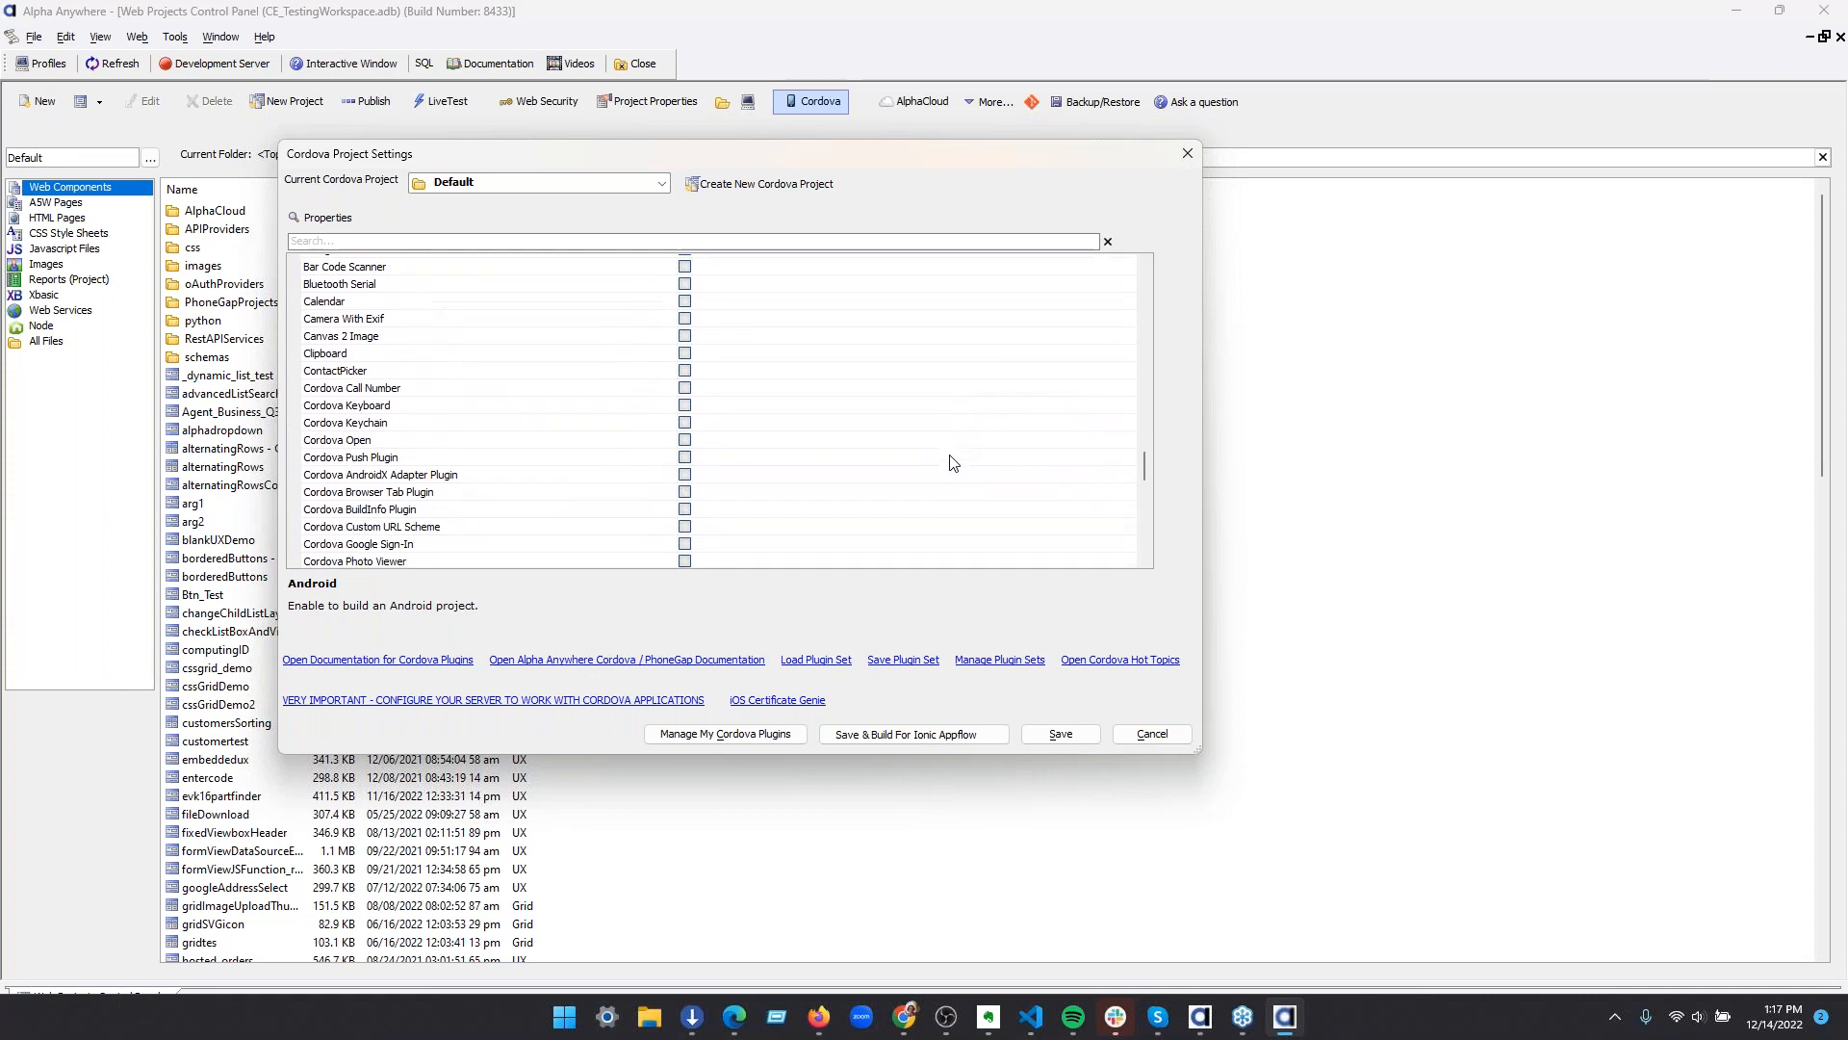
{"action": "scroll", "coordinate": [953, 463], "scroll_direction": "down", "scroll_amount": 10}
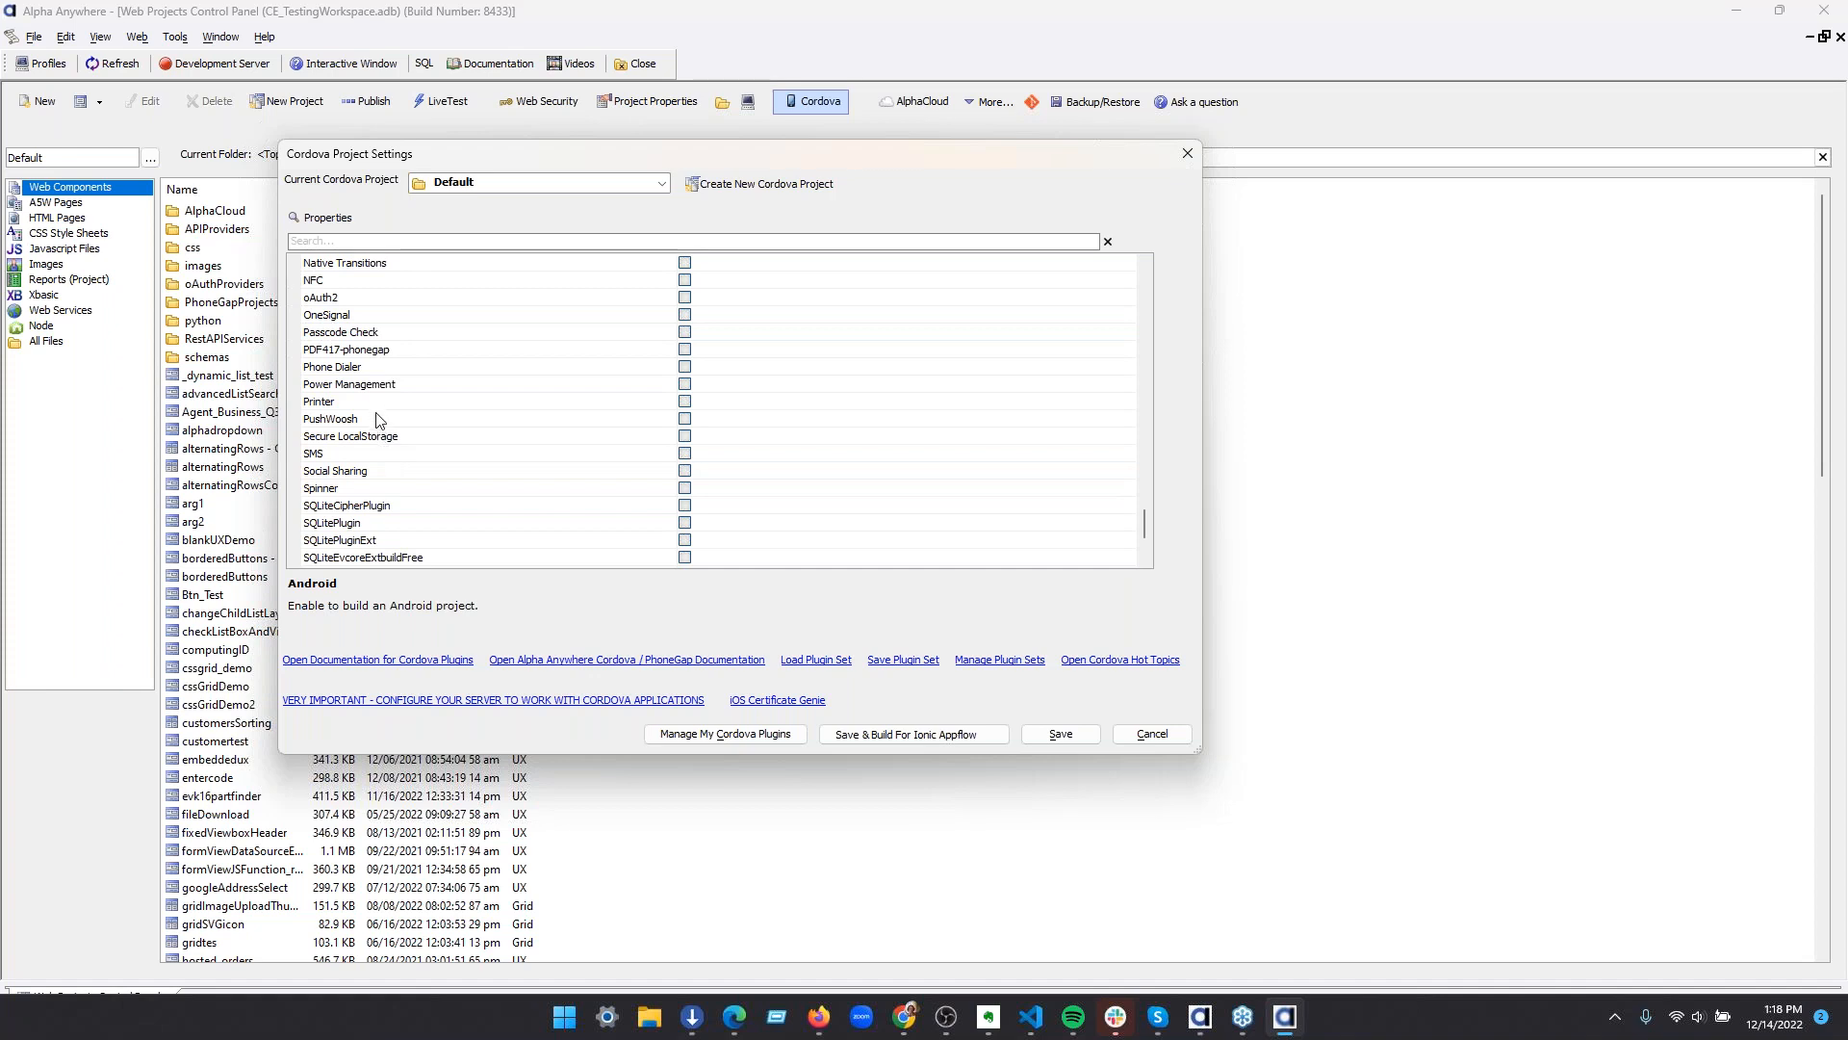
Search the Cordova properties for "photo", show the Cordova Photo Viewer plugin's description, and close the settings without saving
{"action": "left_click", "coordinate": [395, 240]}
{"action": "type", "text": "photo"}
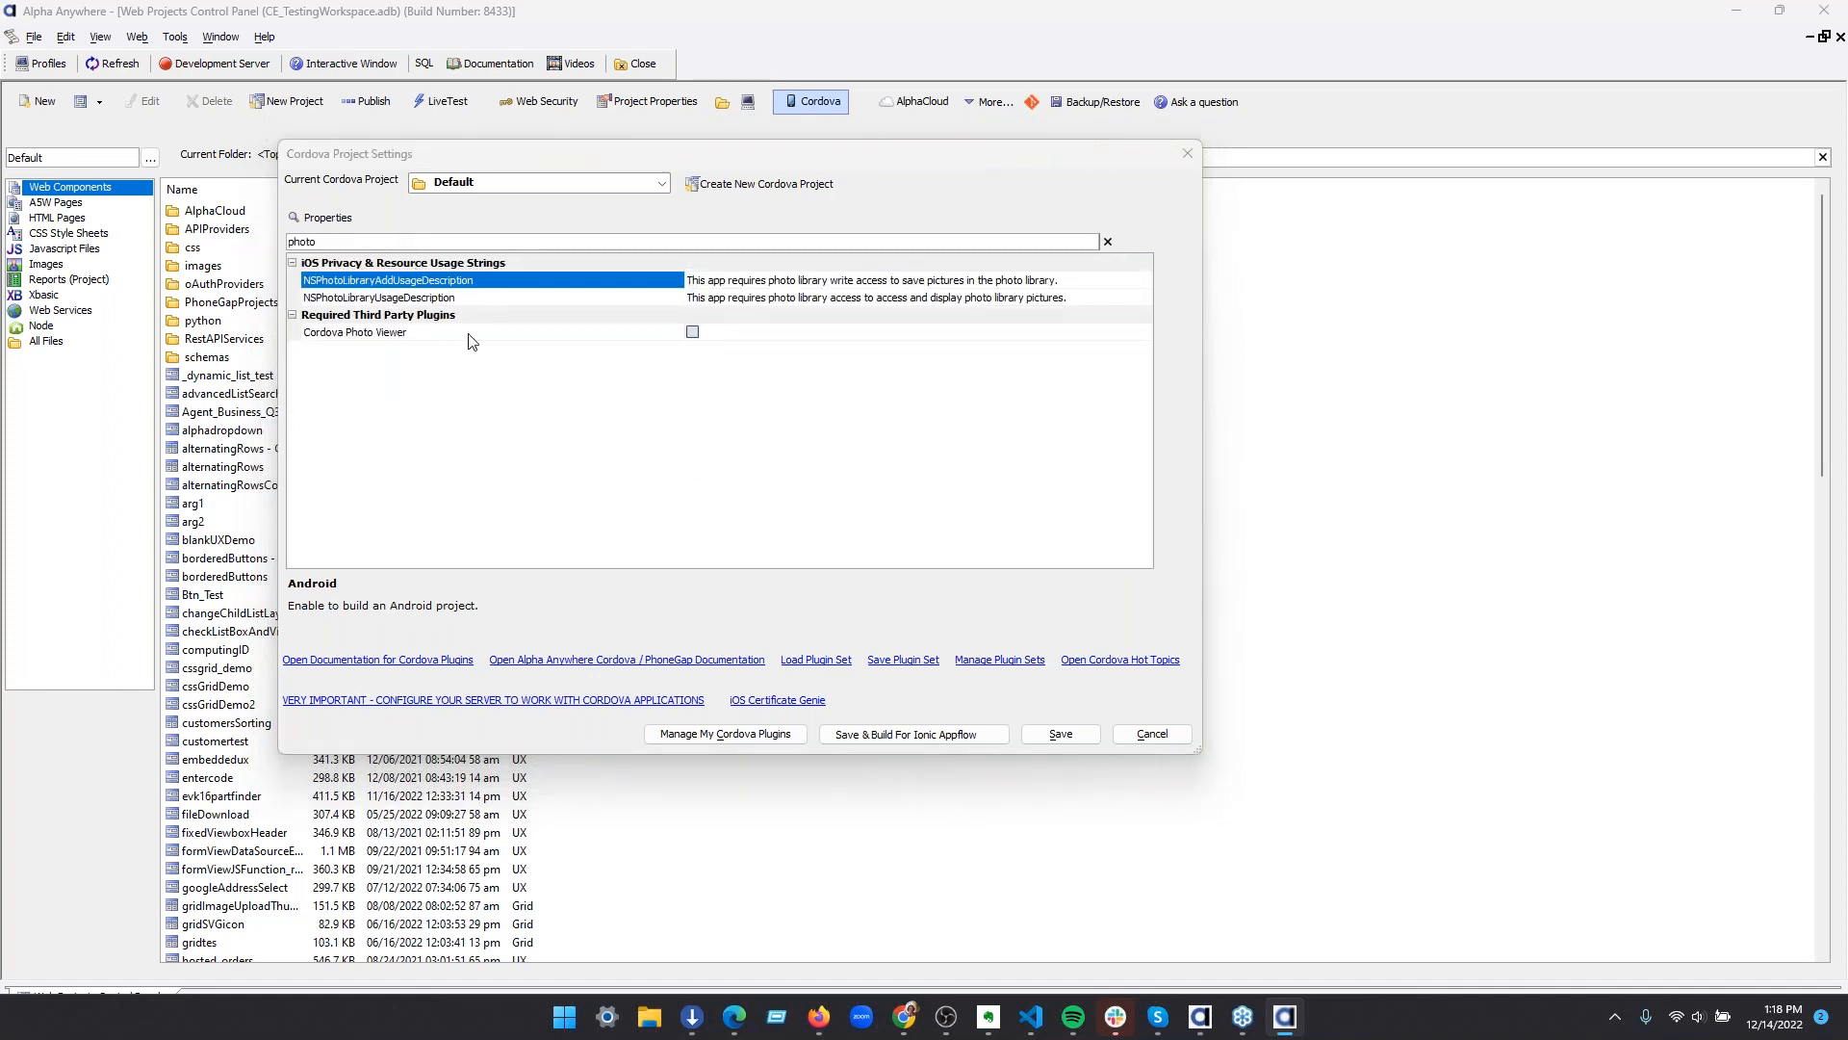
{"action": "left_click", "coordinate": [428, 333]}
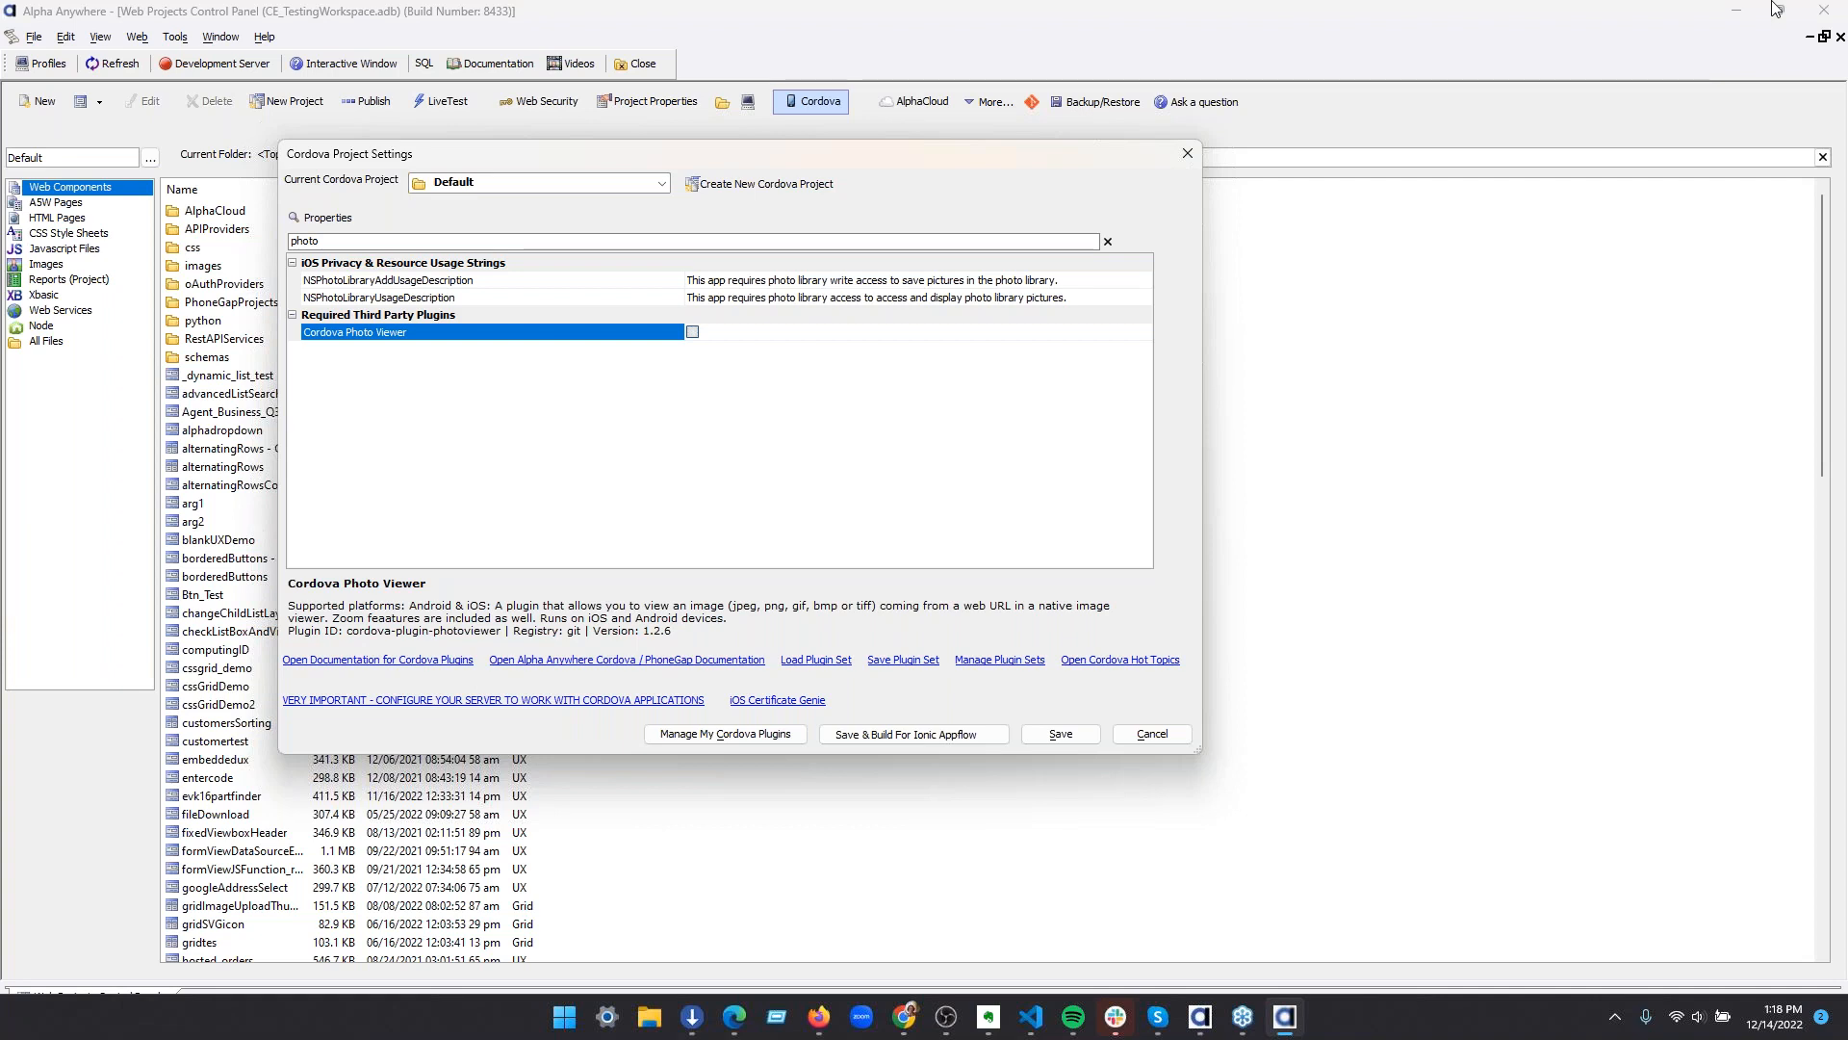
{"action": "key", "text": "alt+Tab"}
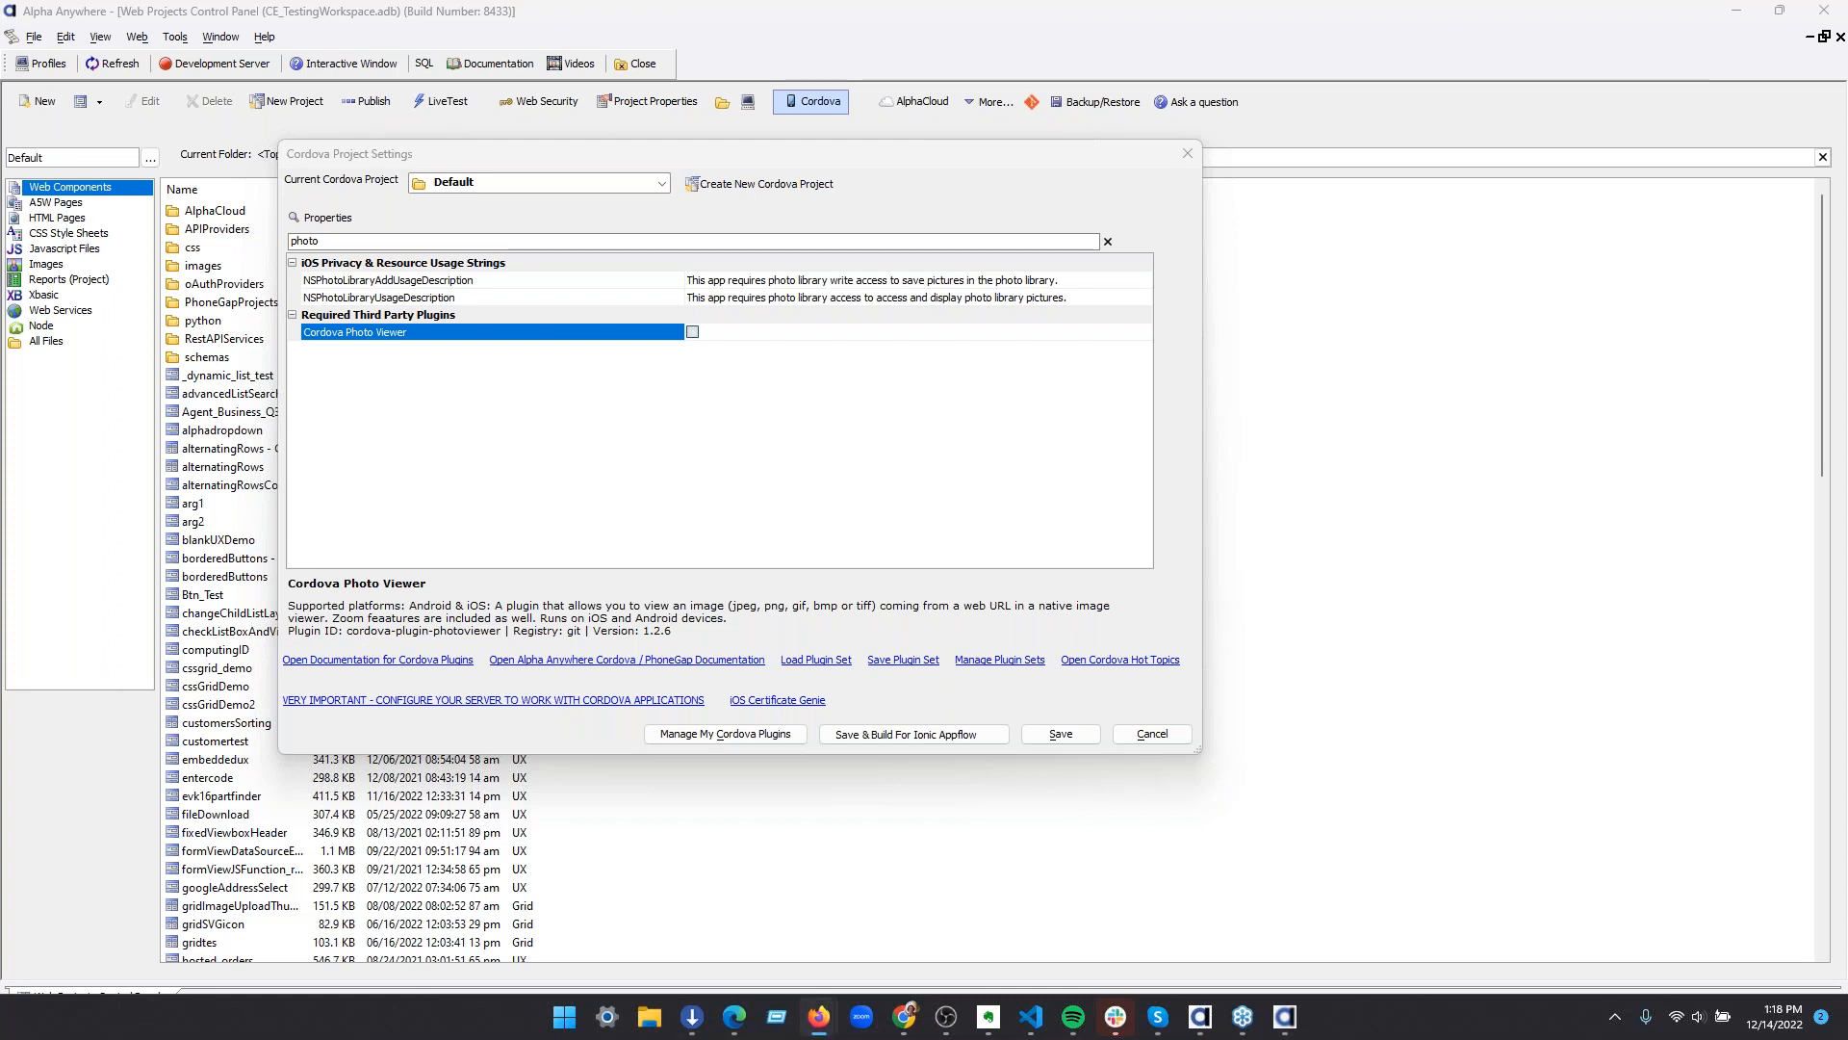
{"action": "left_click", "coordinate": [1153, 734]}
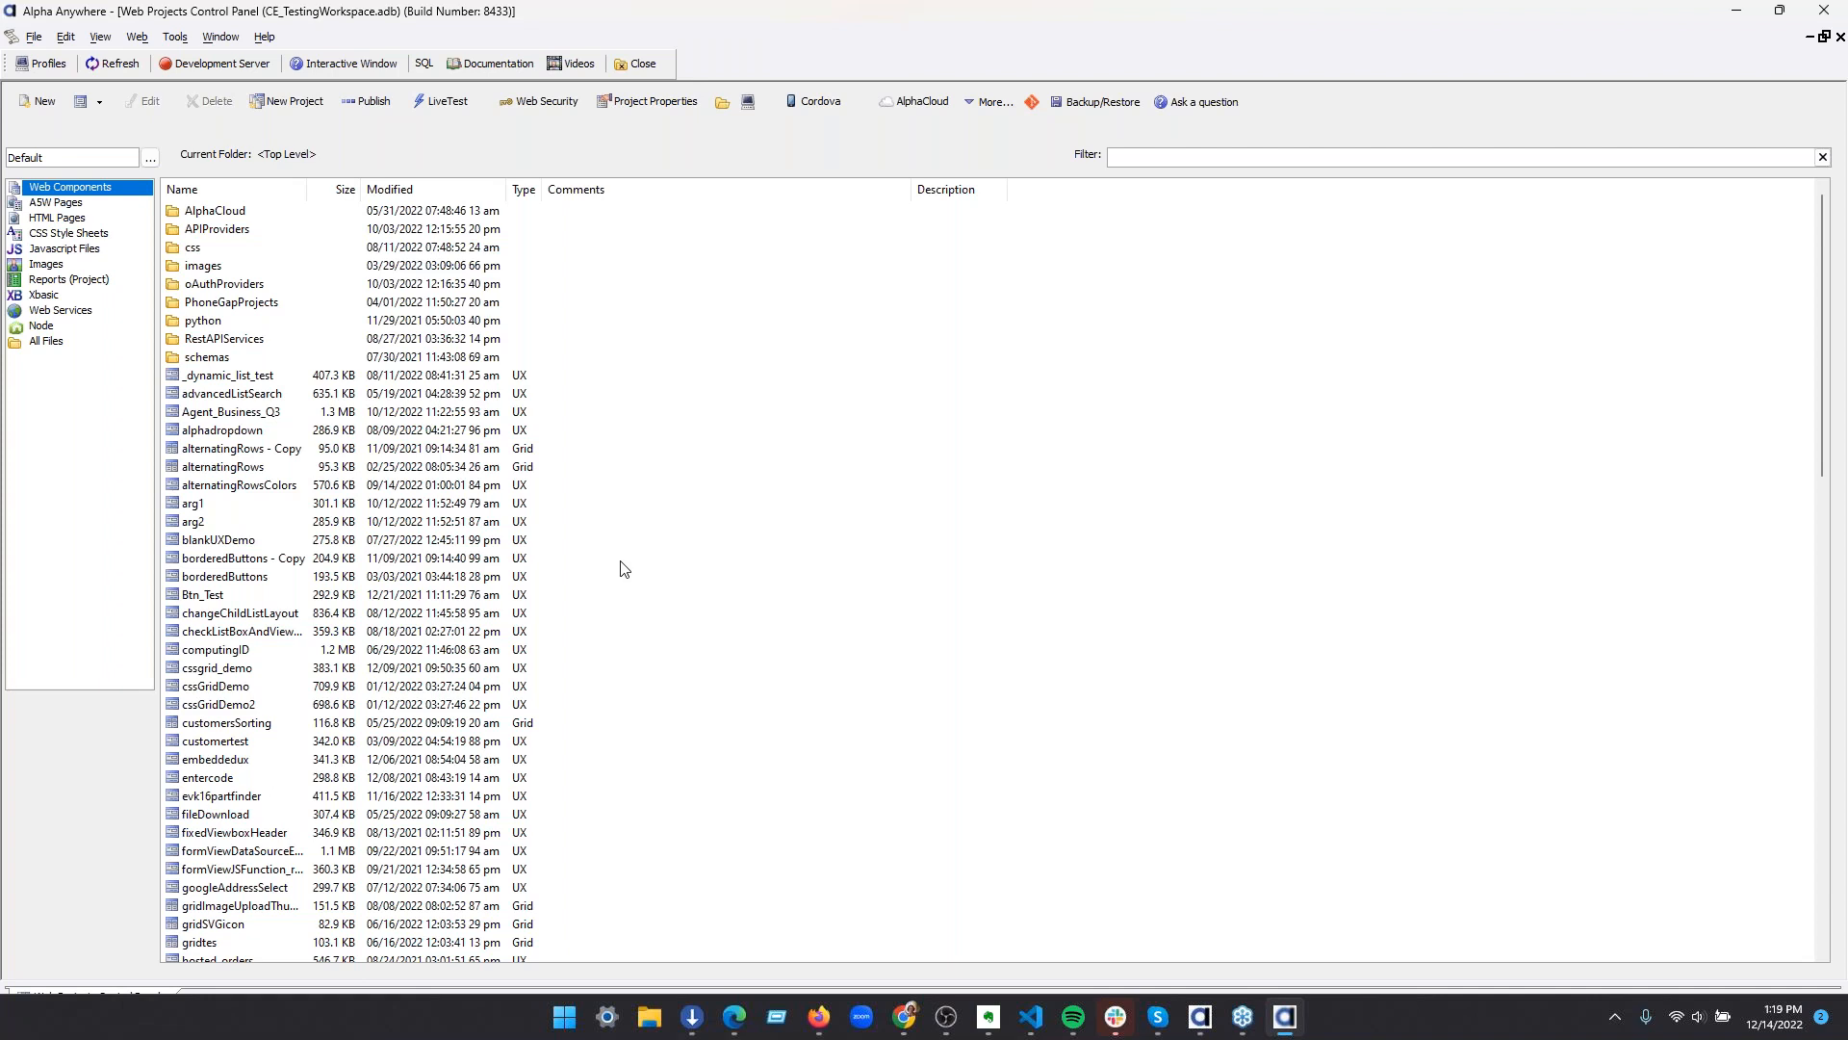
Create a new blank UX component in the Default web project
{"action": "scroll", "coordinate": [303, 544], "scroll_direction": "down", "scroll_amount": 10}
{"action": "scroll", "coordinate": [303, 545], "scroll_direction": "down", "scroll_amount": 6}
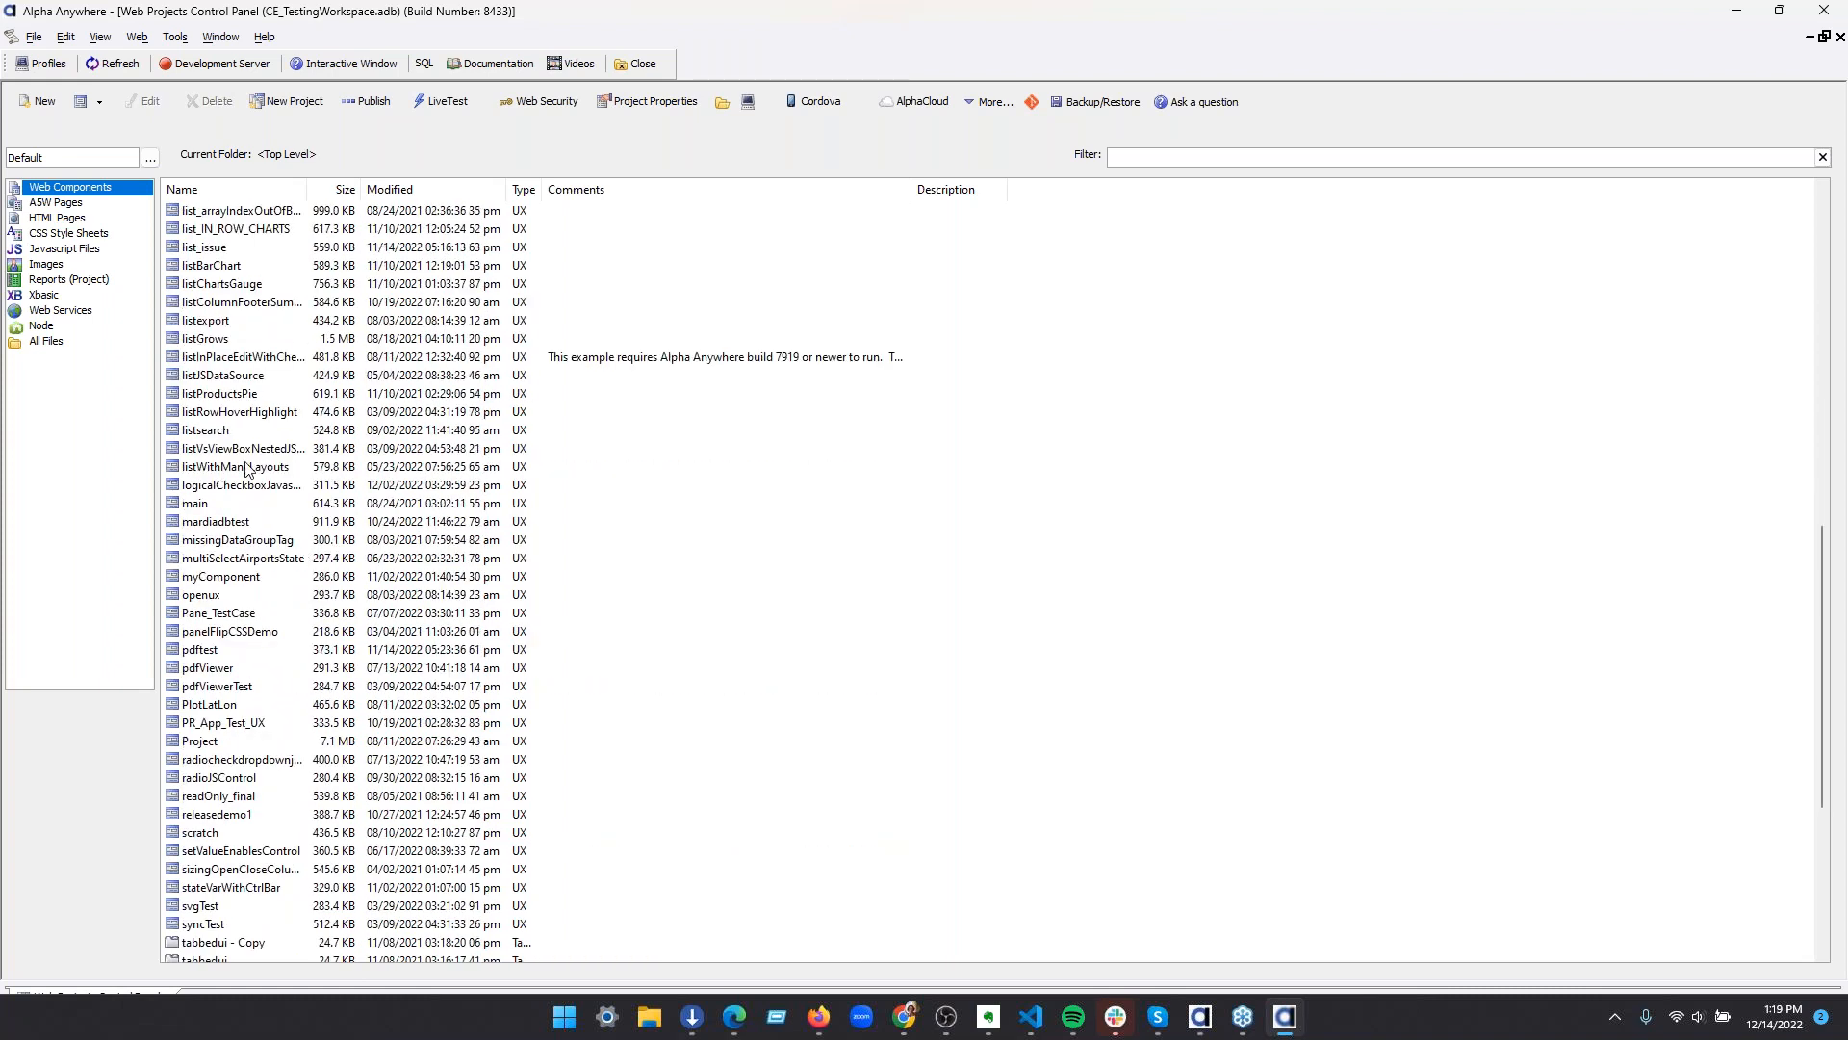
{"action": "left_click", "coordinate": [82, 110]}
{"action": "left_click", "coordinate": [1141, 784]}
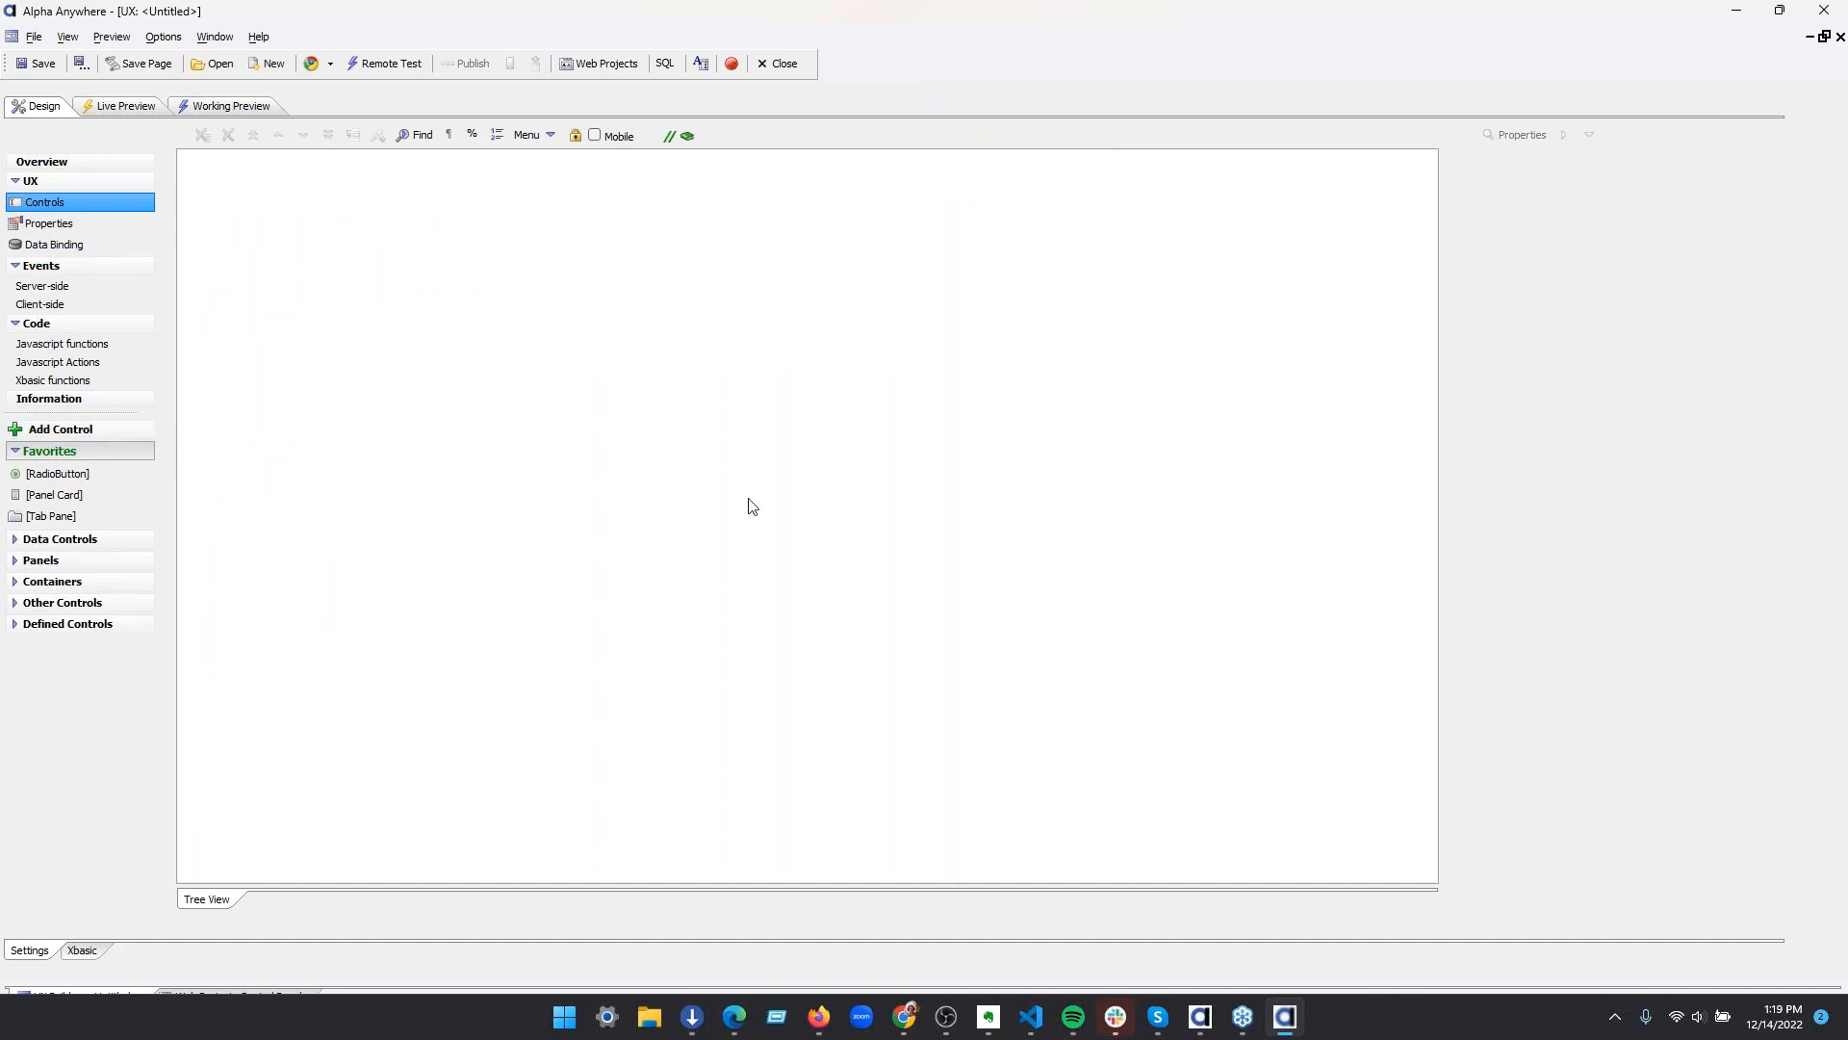
Add a single new List control named list1 to the UX component, keeping the default label and data type
{"action": "key", "text": "ctrl+a"}
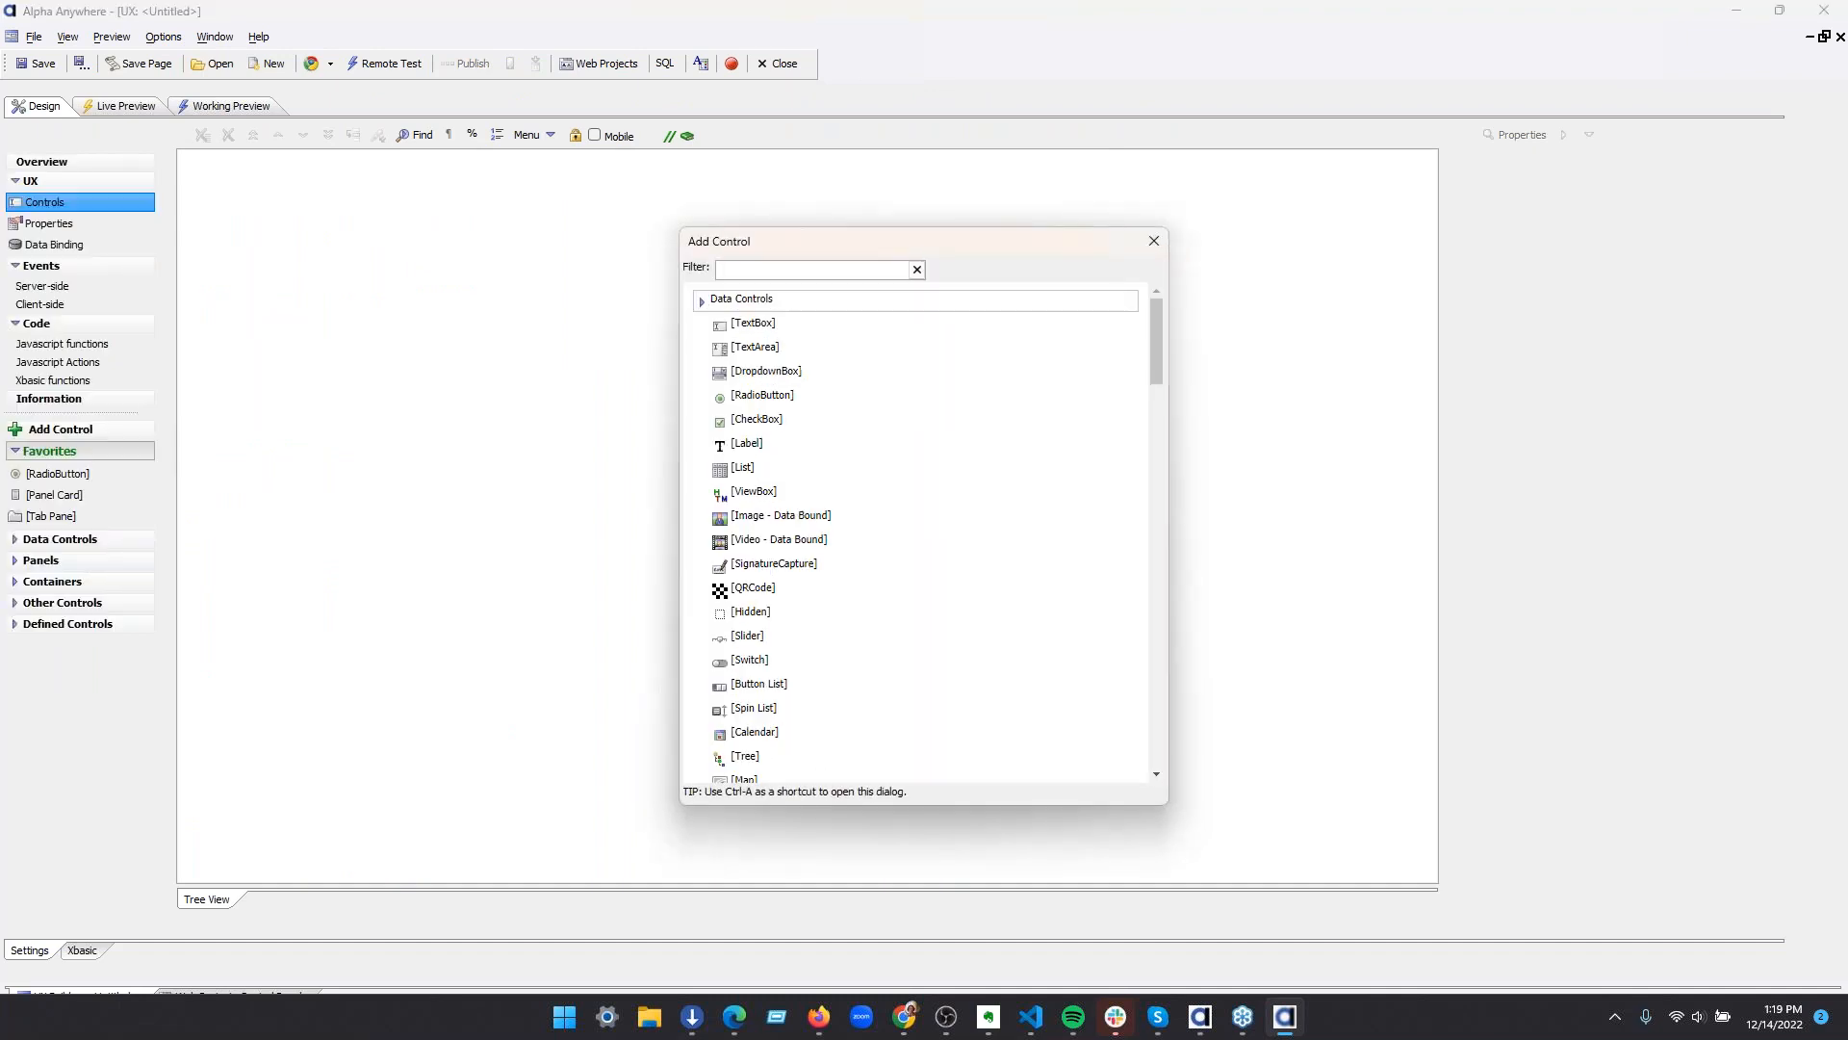
{"action": "type", "text": "list"}
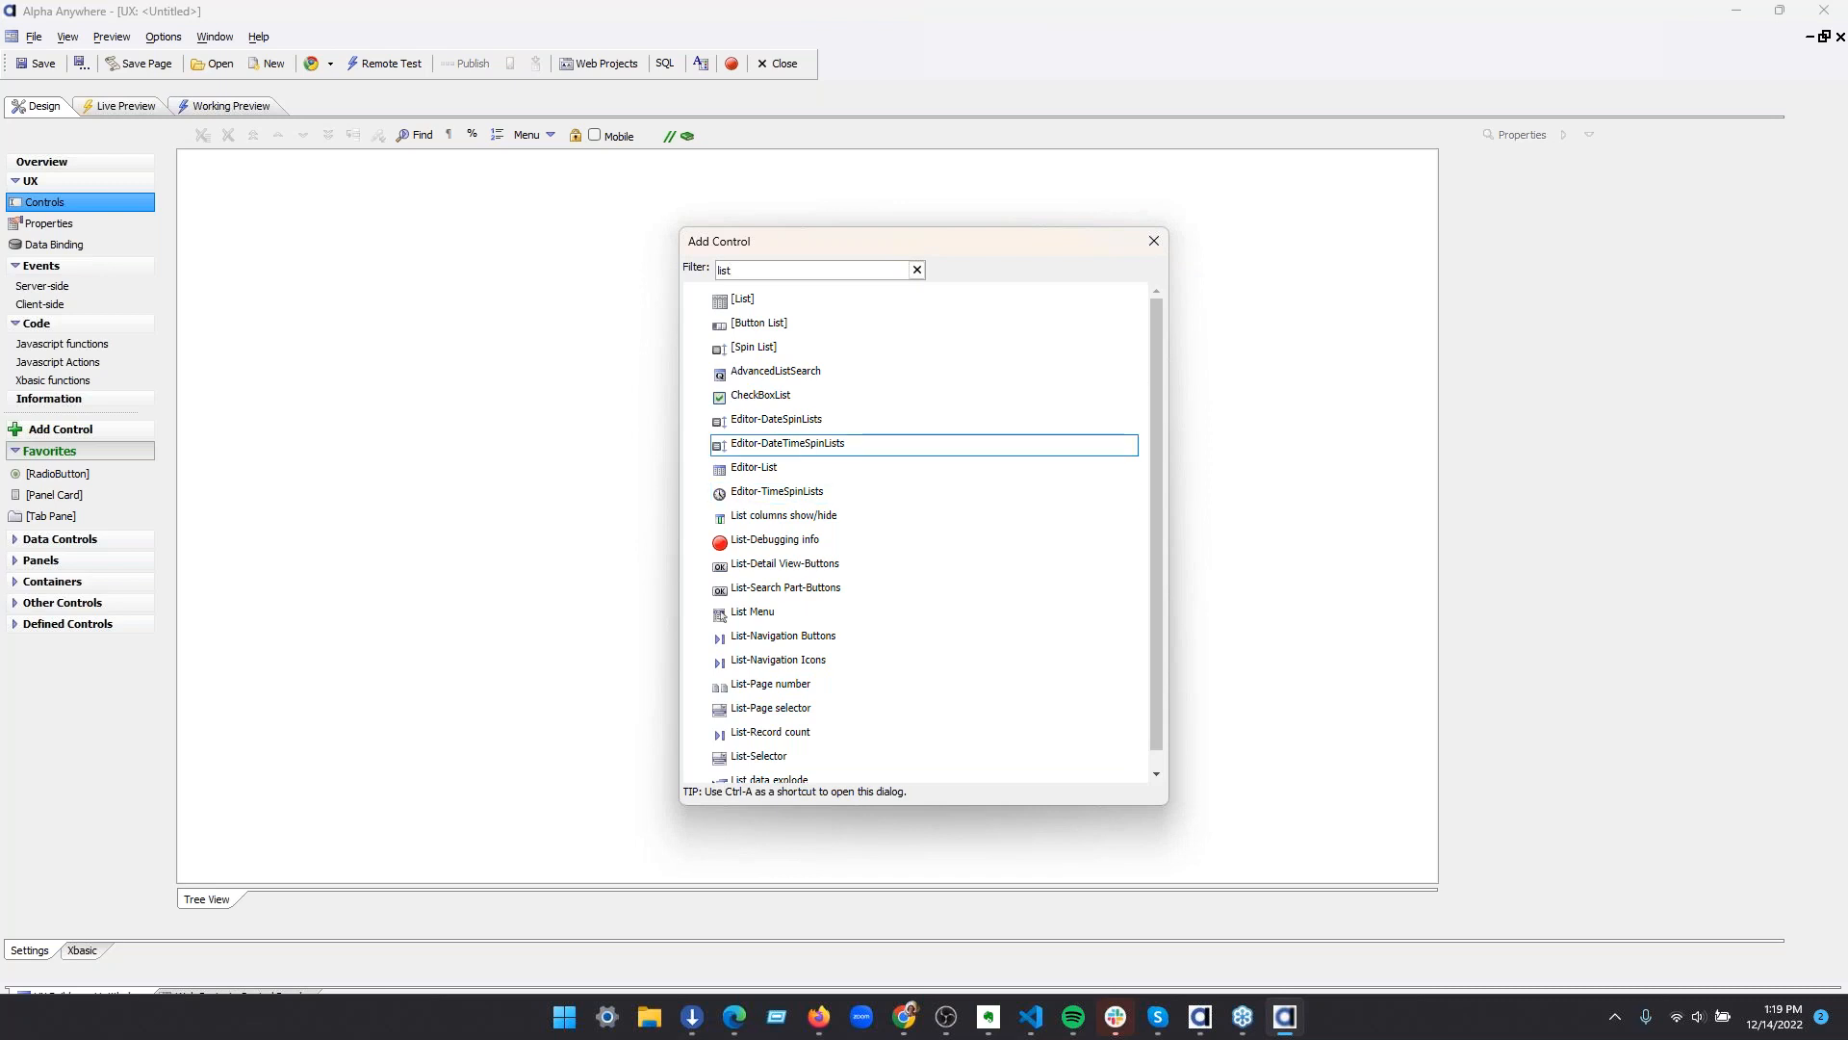
{"action": "left_click", "coordinate": [770, 302]}
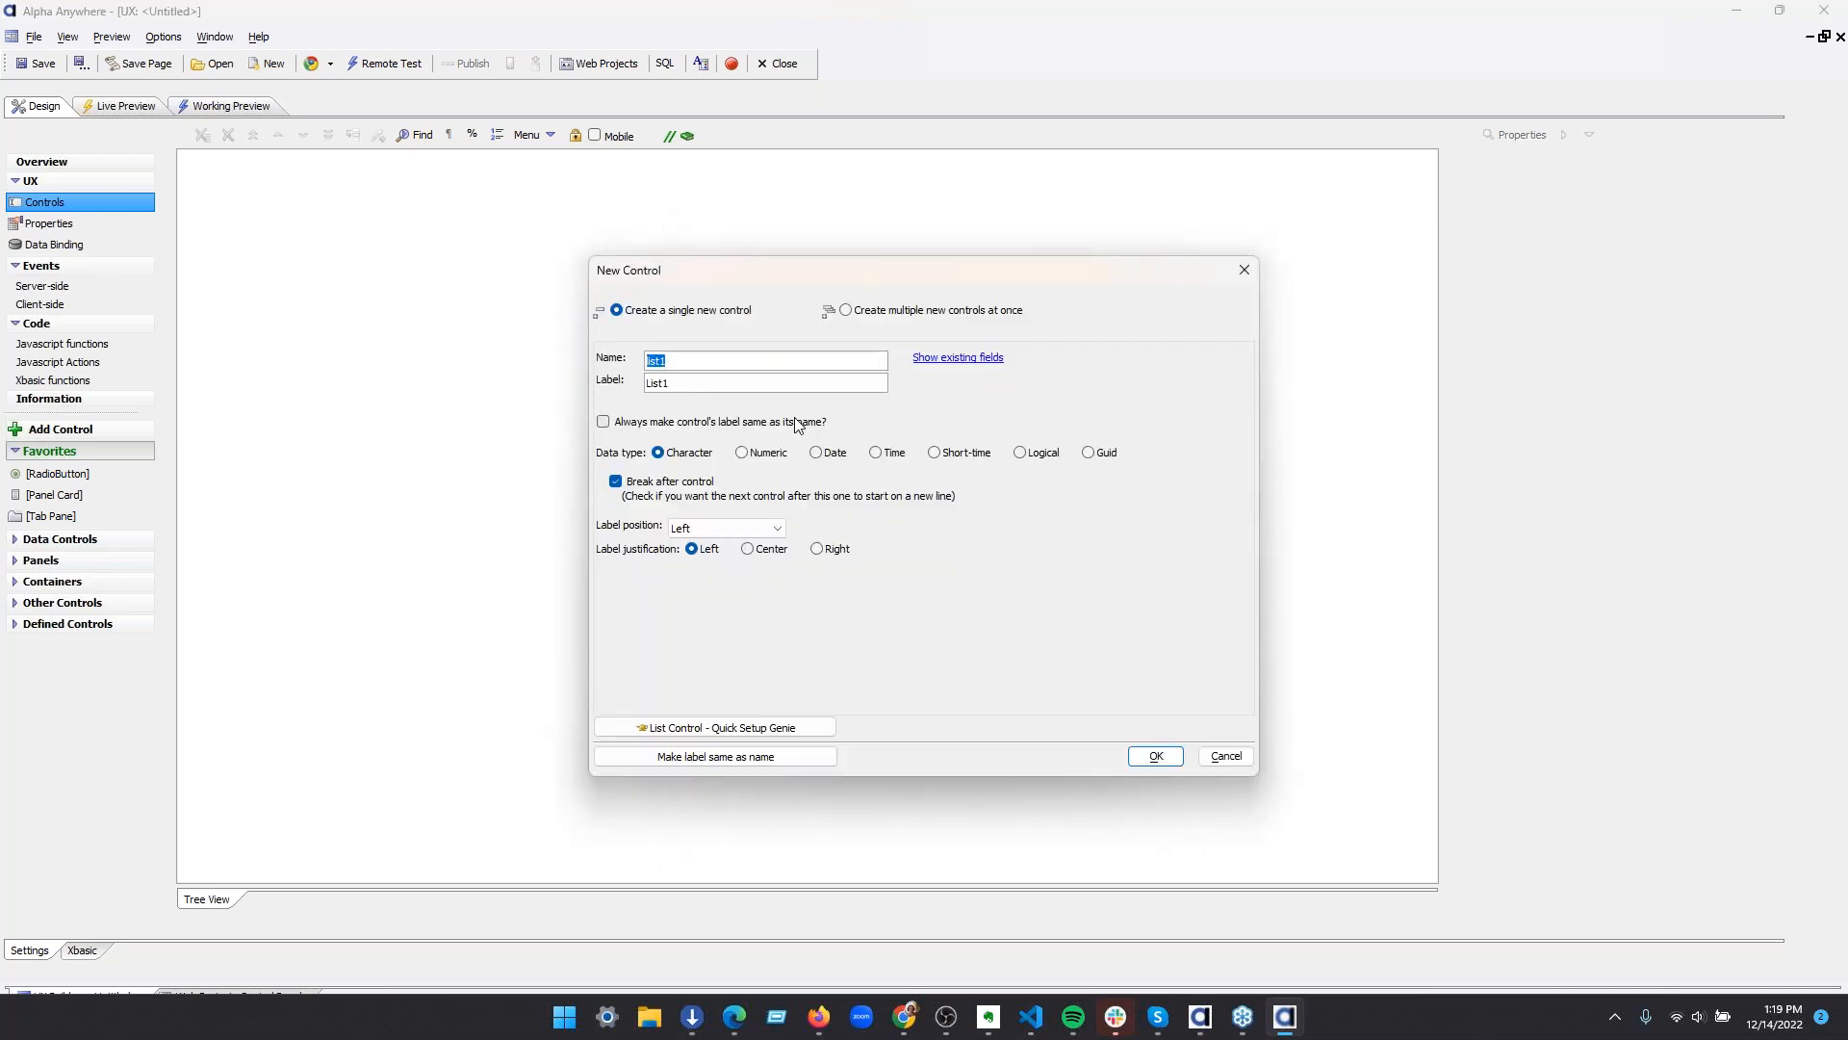
{"action": "left_click", "coordinate": [1154, 756]}
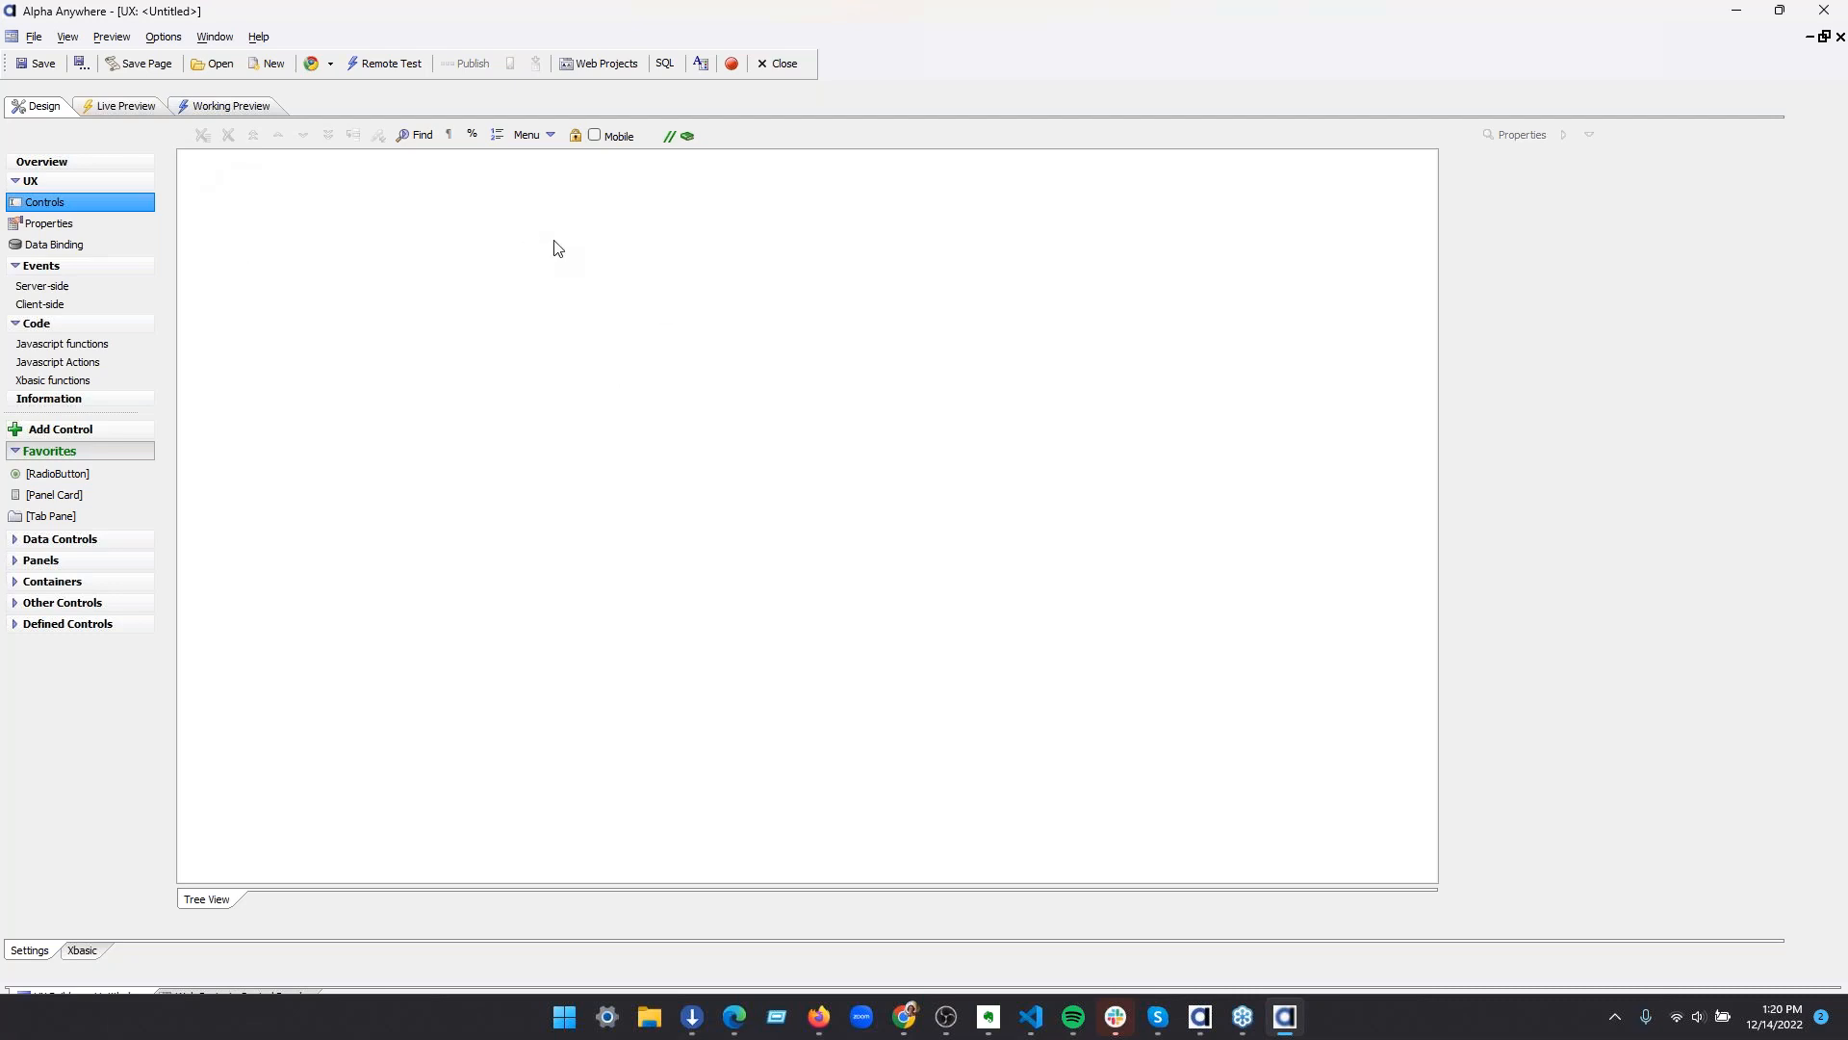
{"action": "key", "text": "ctrl+v"}
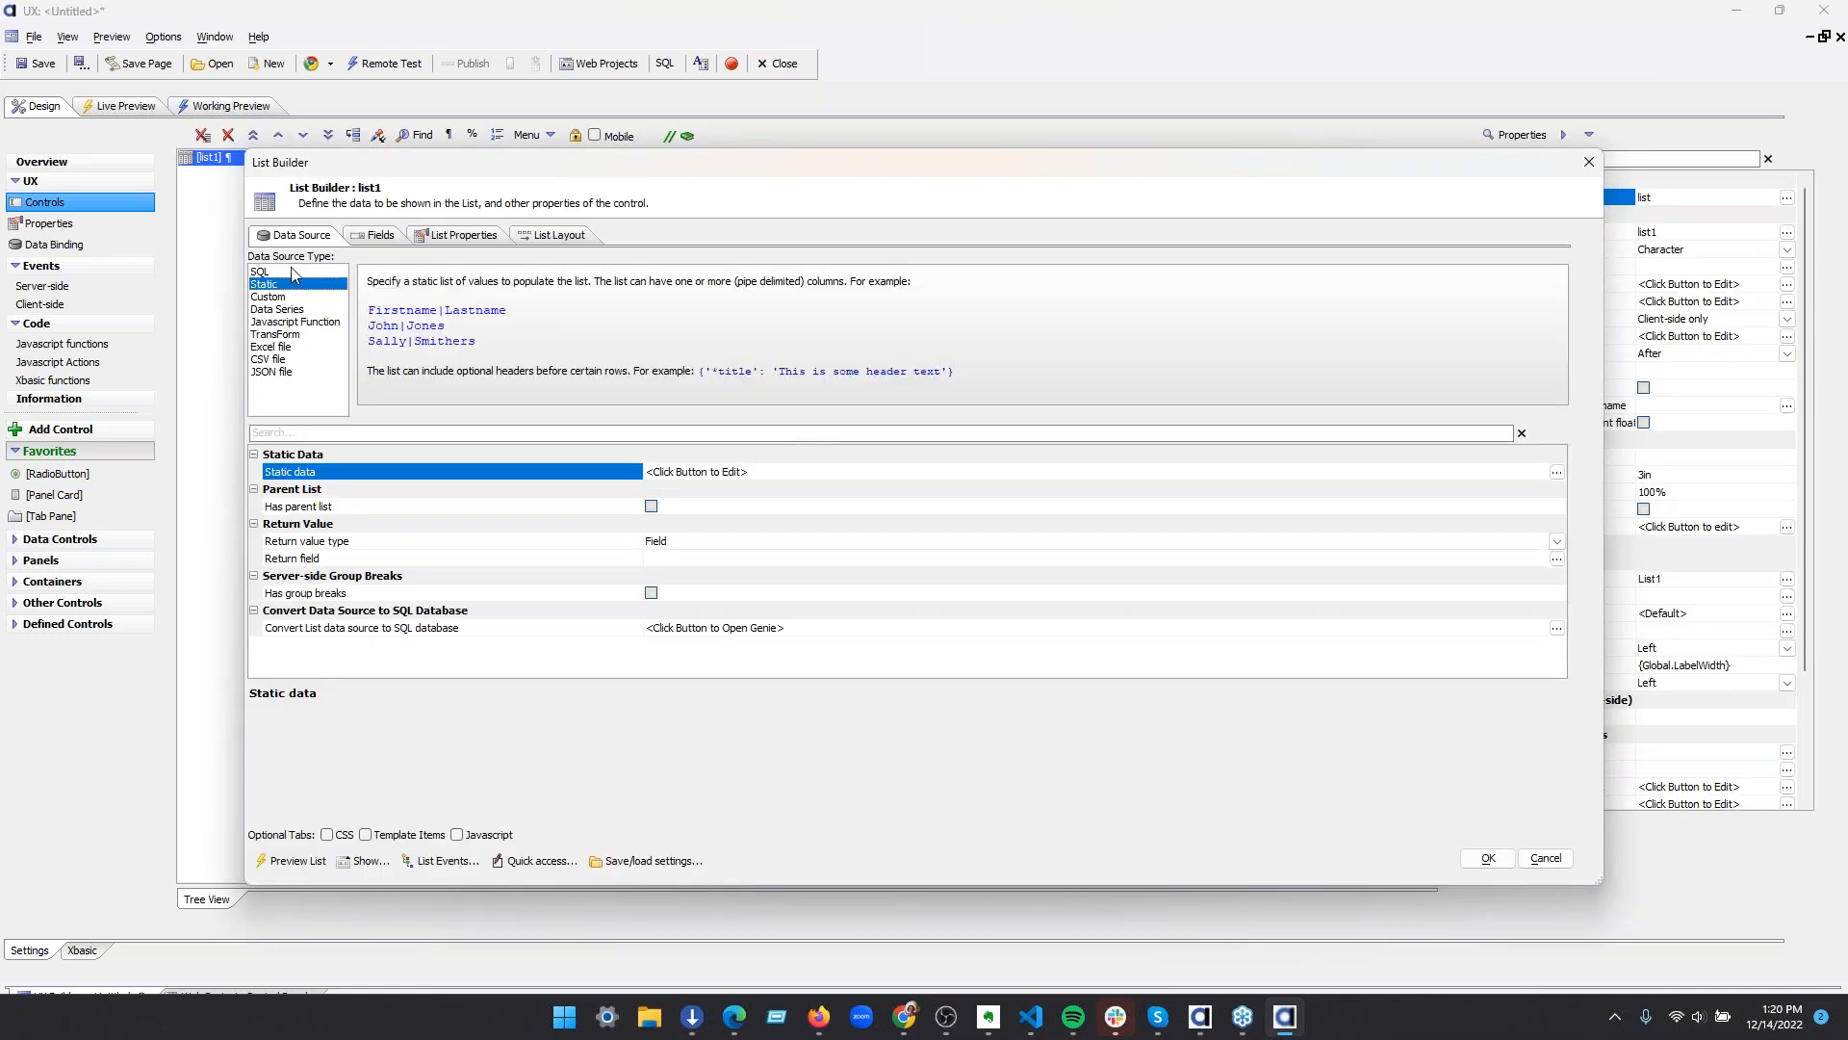
Set list1's data source type to SQL and connect it to the named connection AADemo-Northwind
{"action": "left_click", "coordinate": [289, 272]}
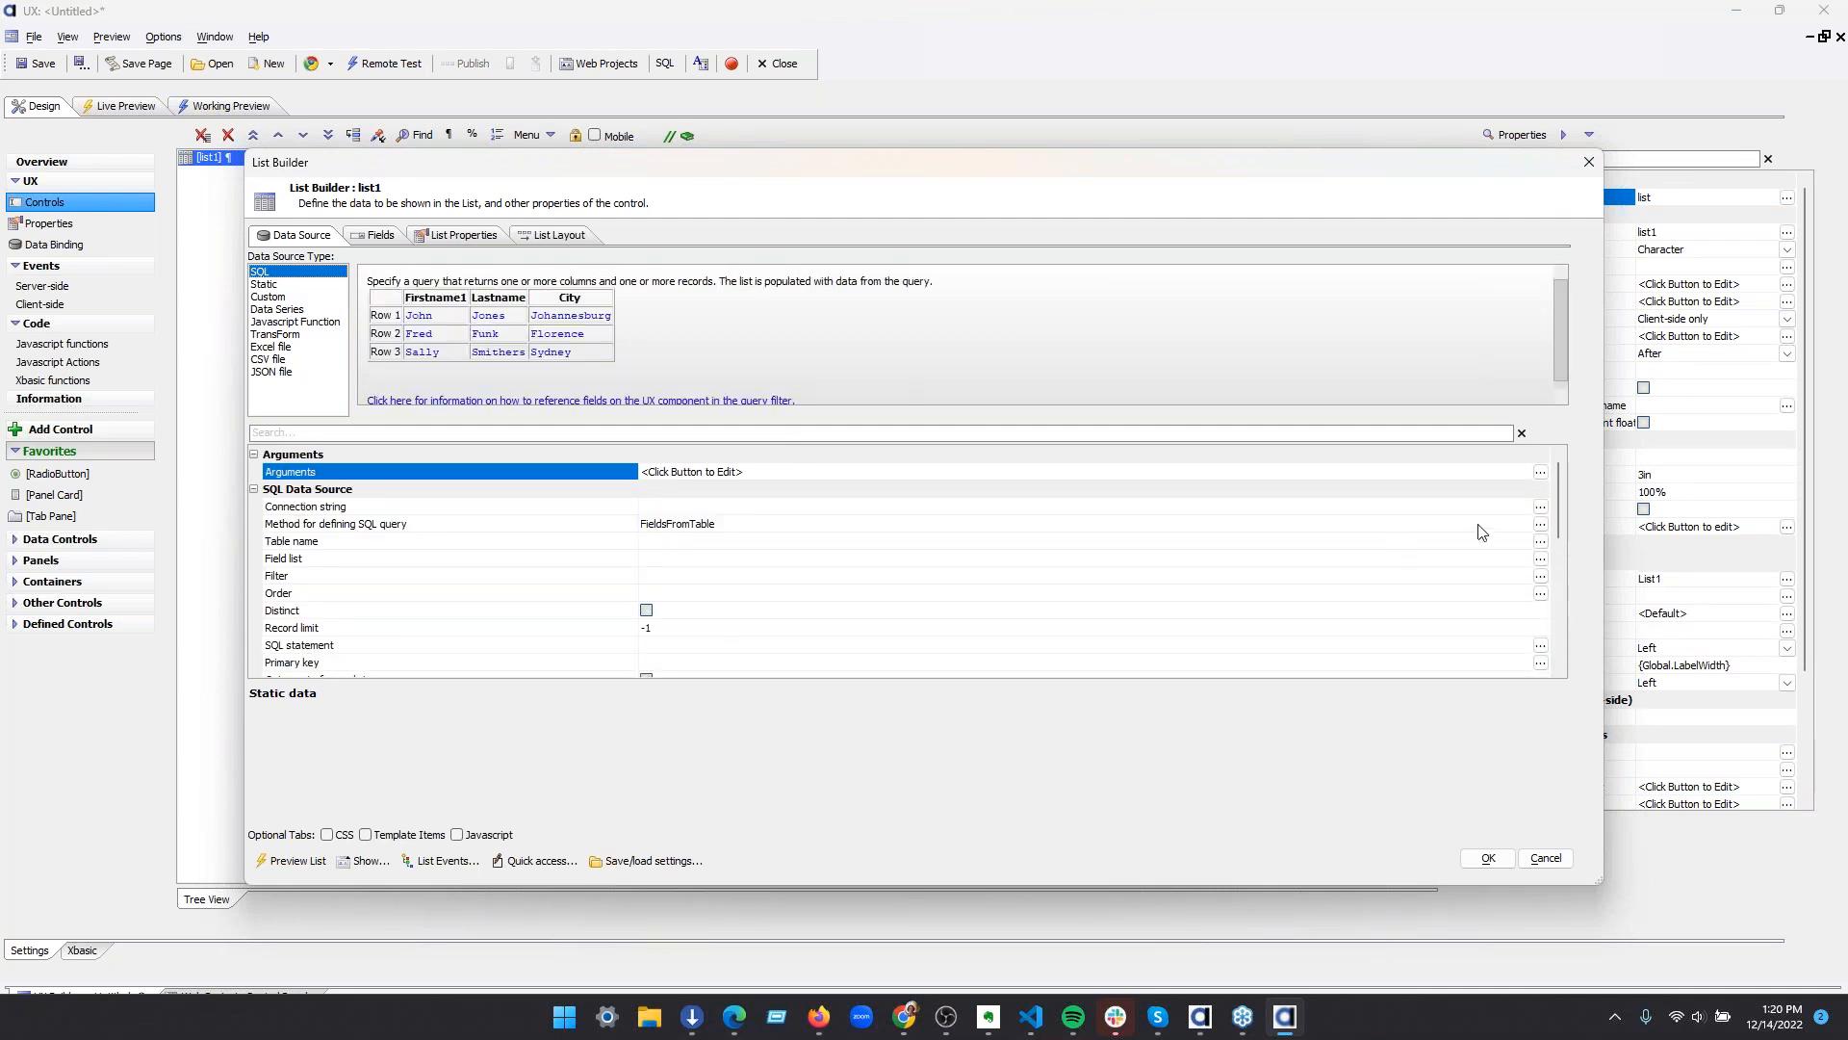
{"action": "left_click", "coordinate": [1541, 526]}
{"action": "left_click", "coordinate": [1107, 594]}
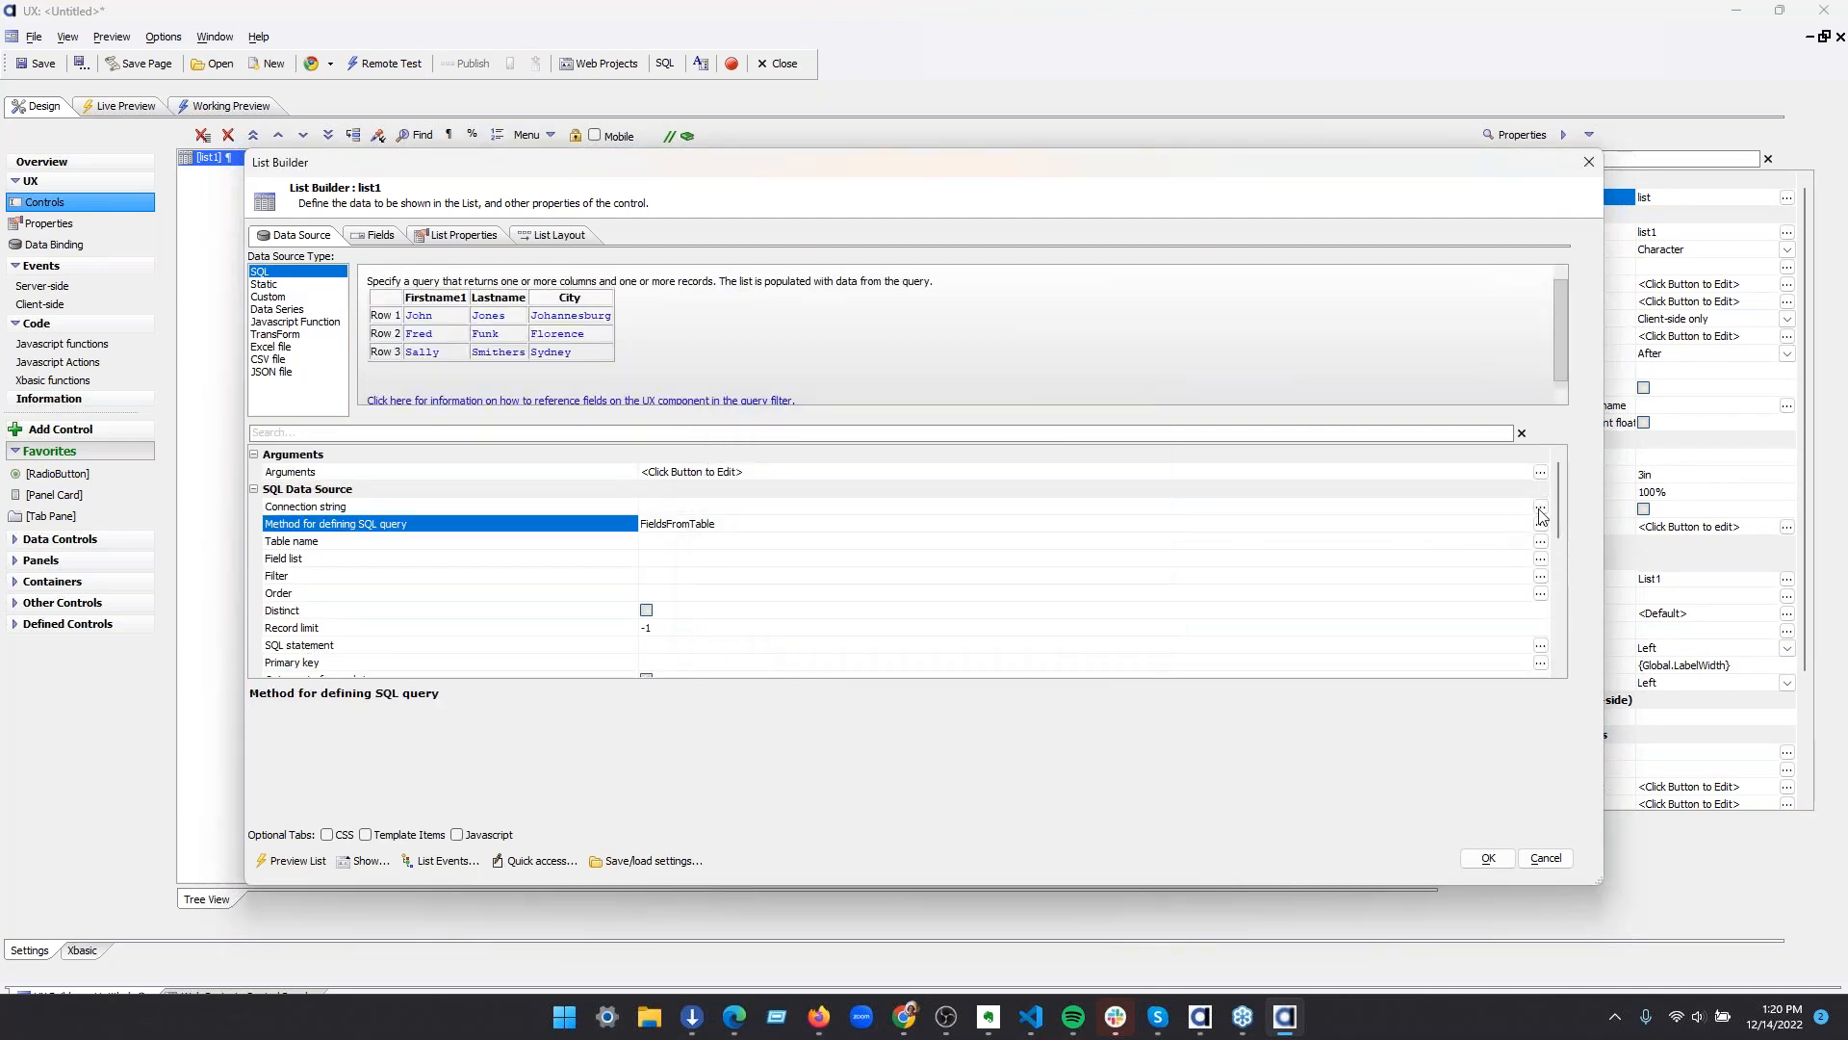
{"action": "left_click", "coordinate": [1541, 509]}
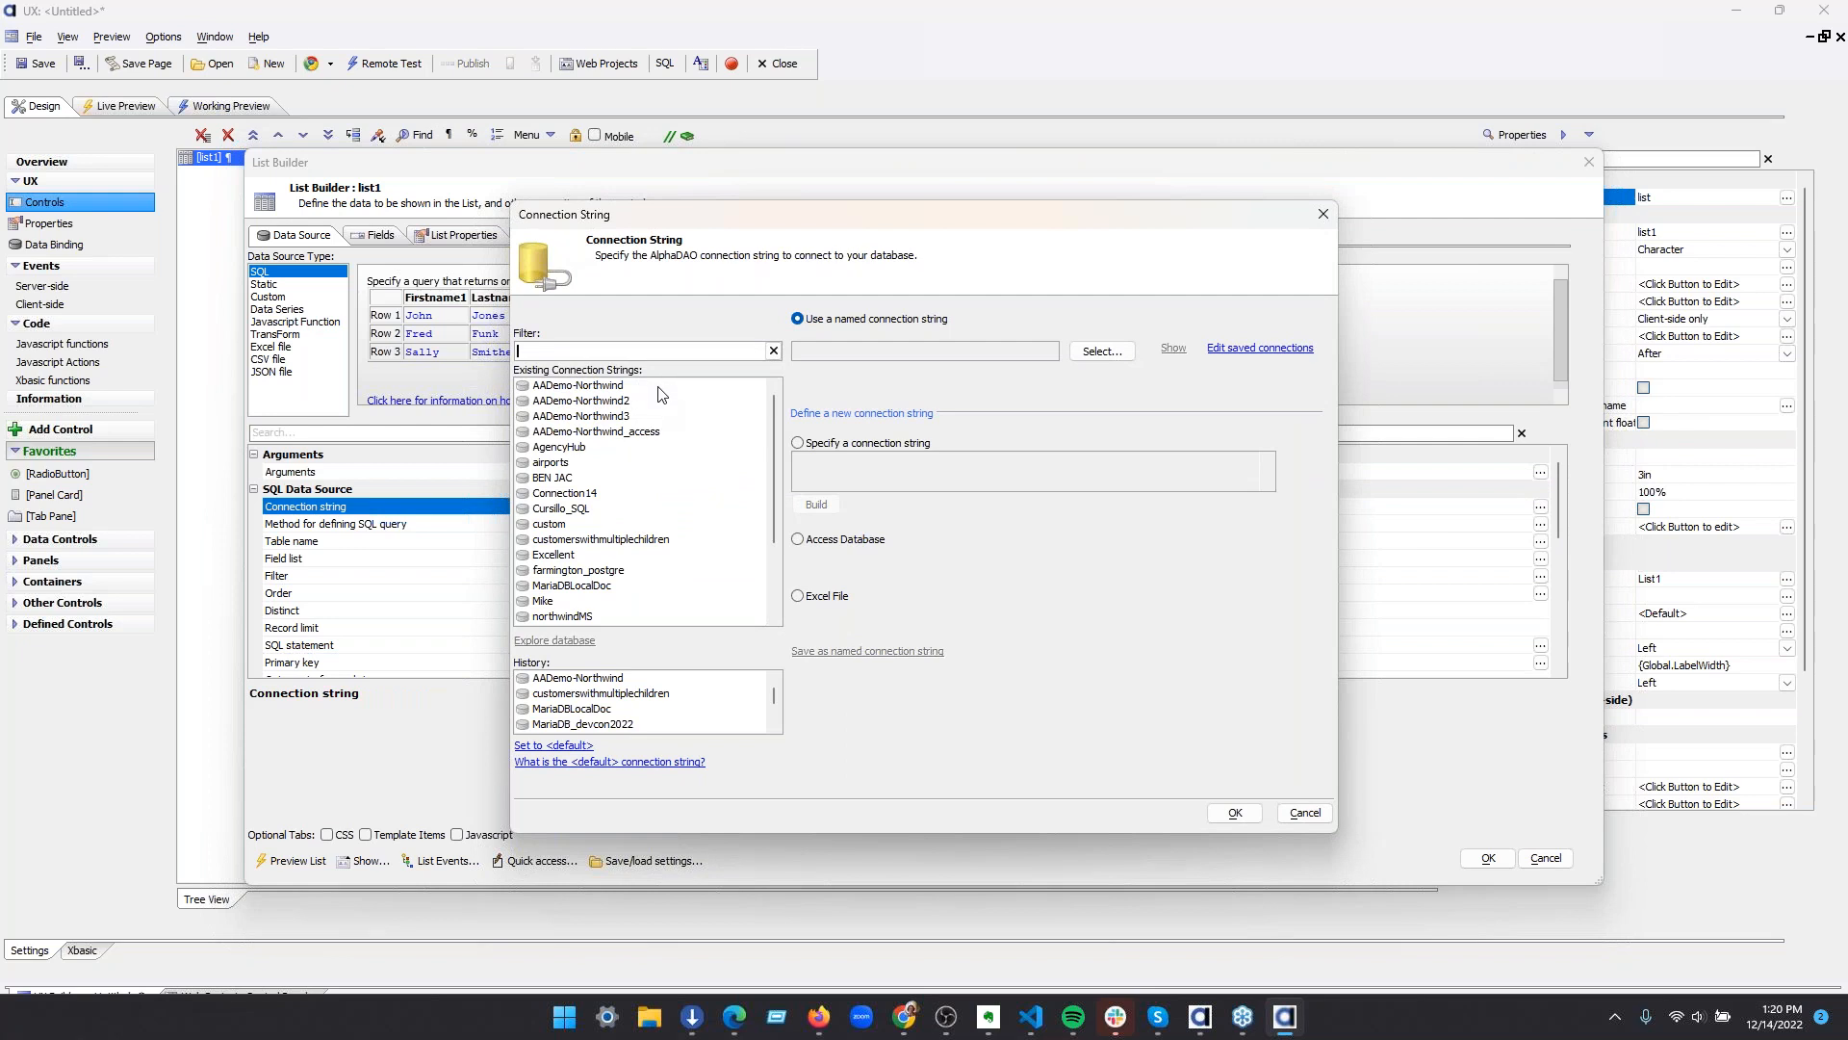
{"action": "left_click", "coordinate": [597, 386]}
{"action": "left_click", "coordinate": [1235, 813]}
Choose the Customers table for list1 and include all of its fields in the query
{"action": "left_click", "coordinate": [435, 528]}
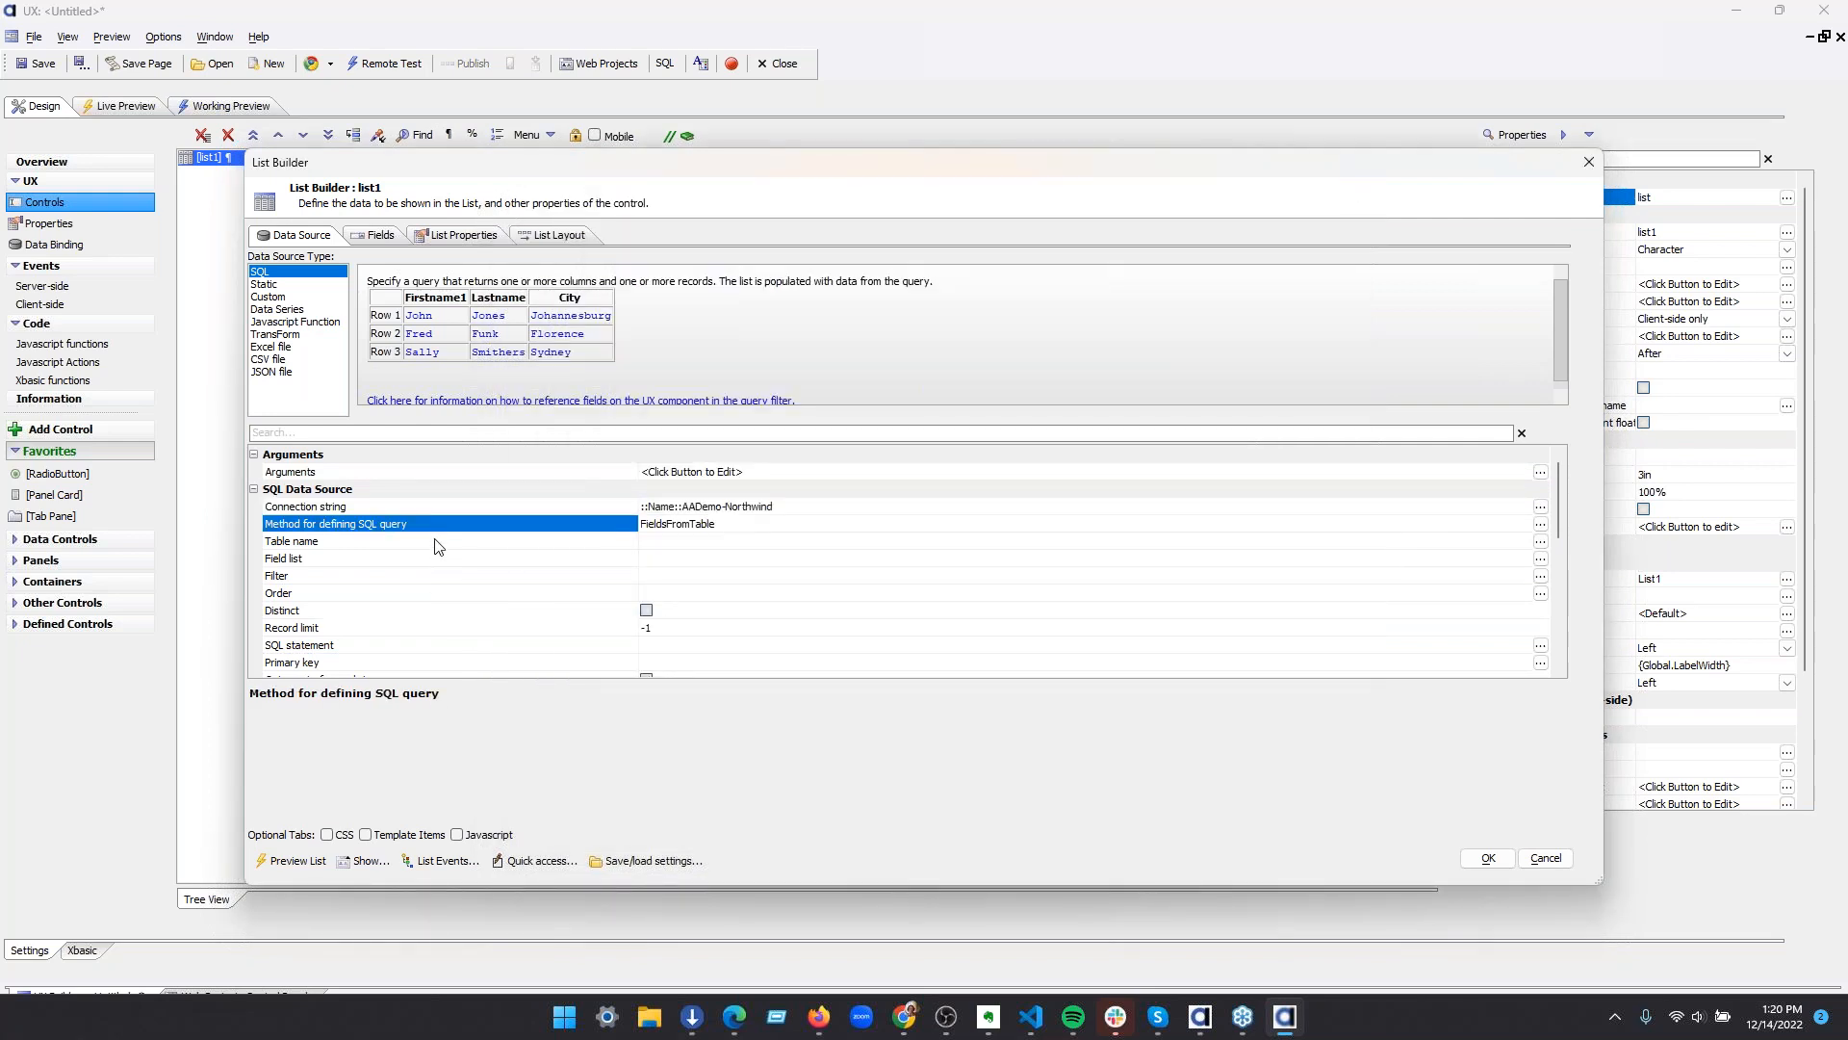
{"action": "double_click", "coordinate": [438, 542]}
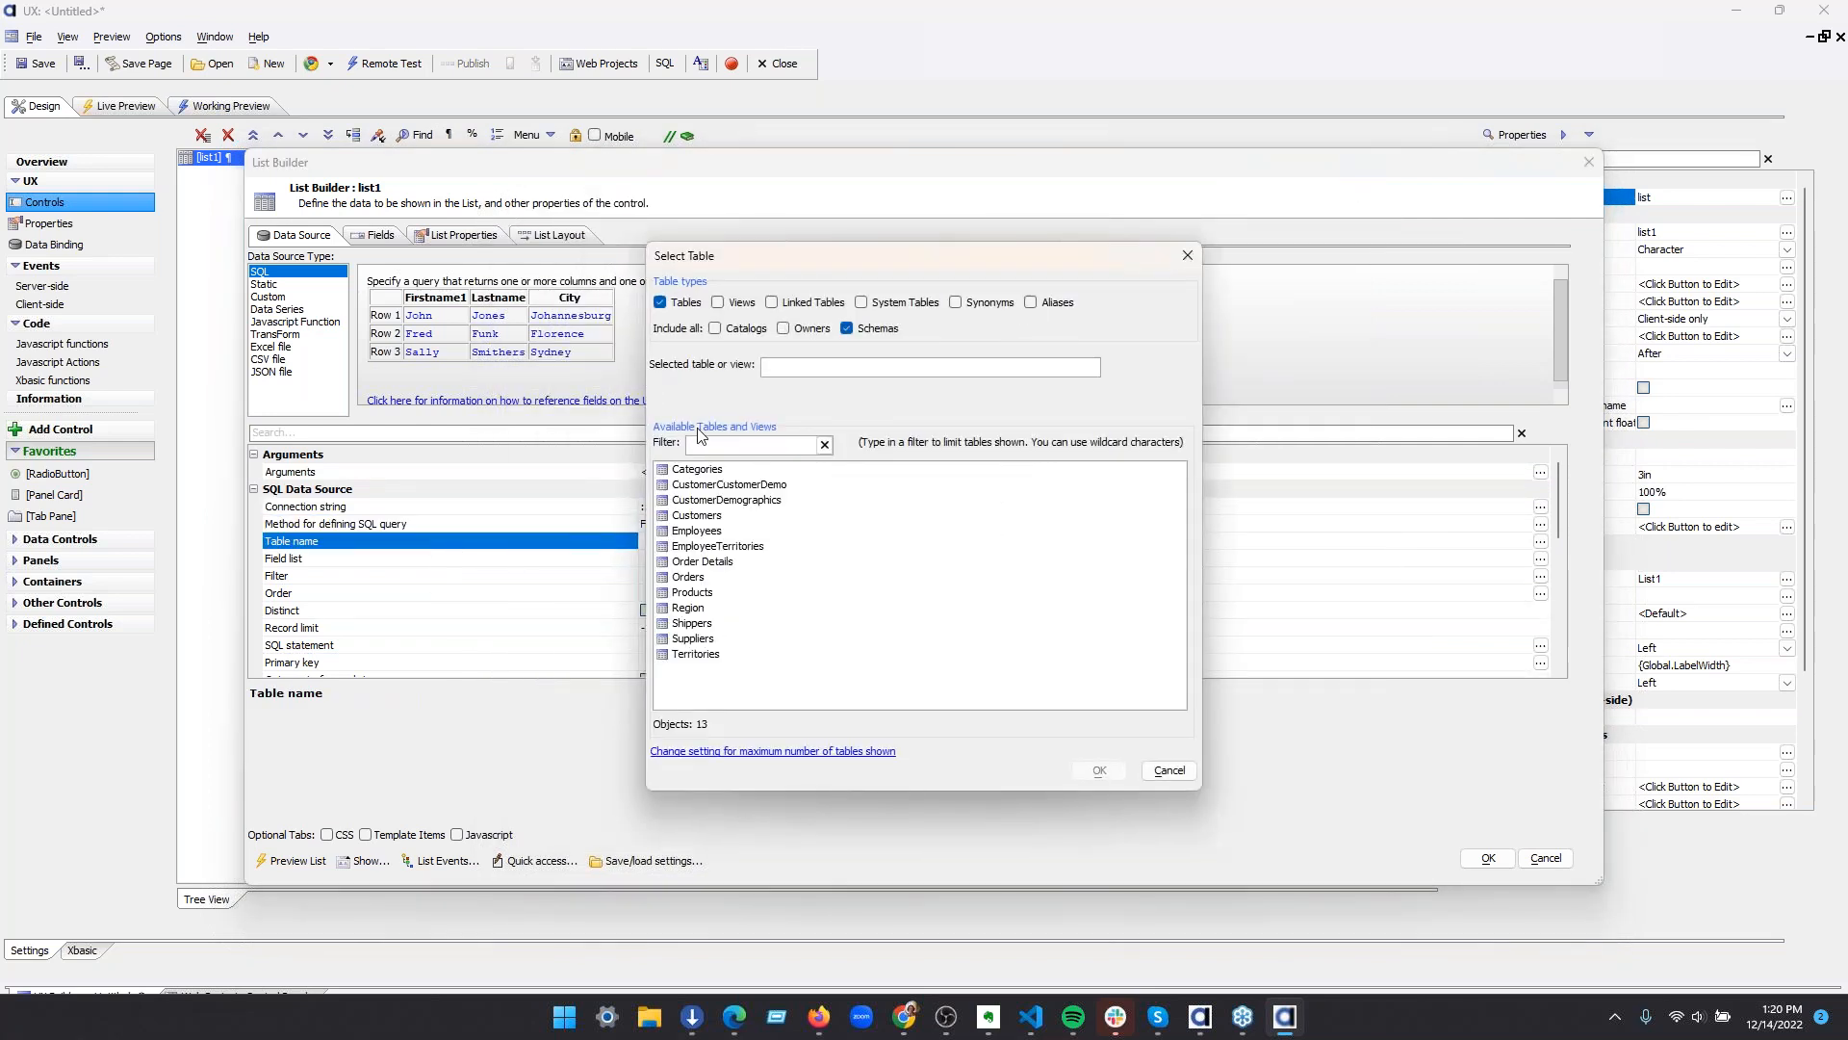
{"action": "left_click", "coordinate": [709, 516]}
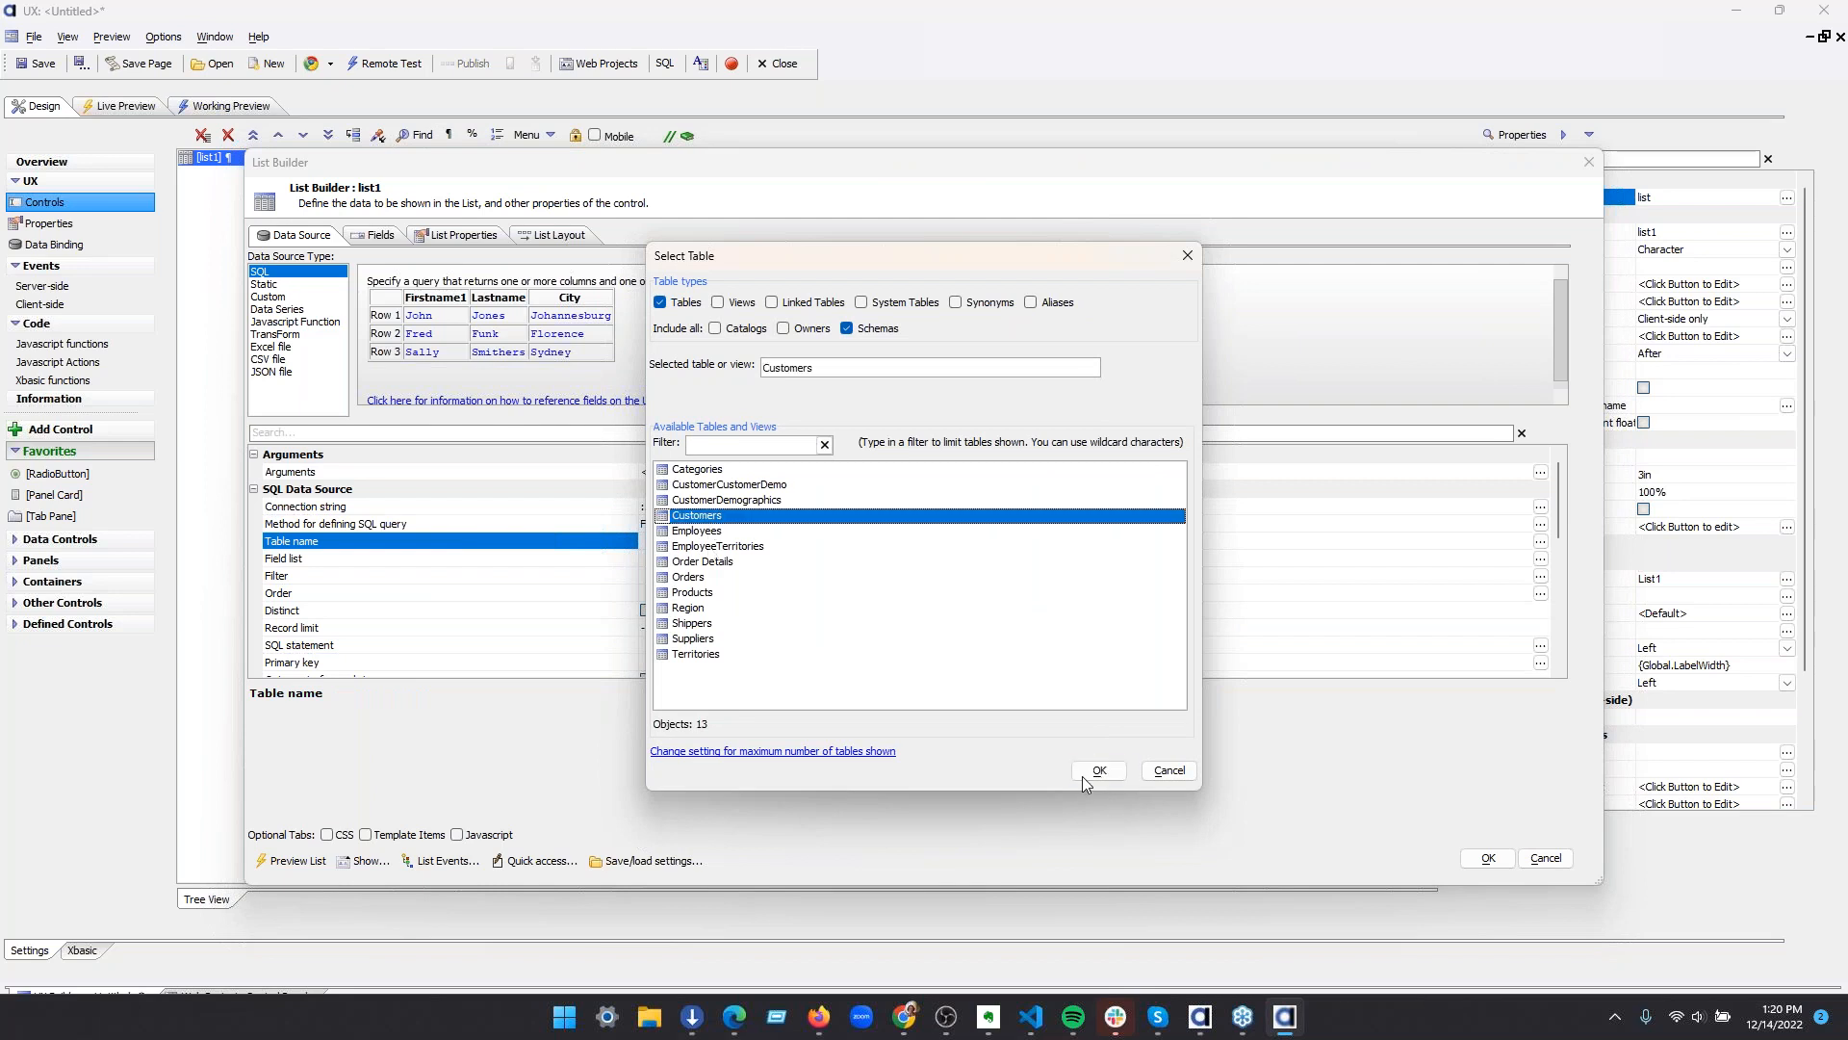
{"action": "left_click", "coordinate": [1095, 771]}
{"action": "left_click", "coordinate": [490, 570]}
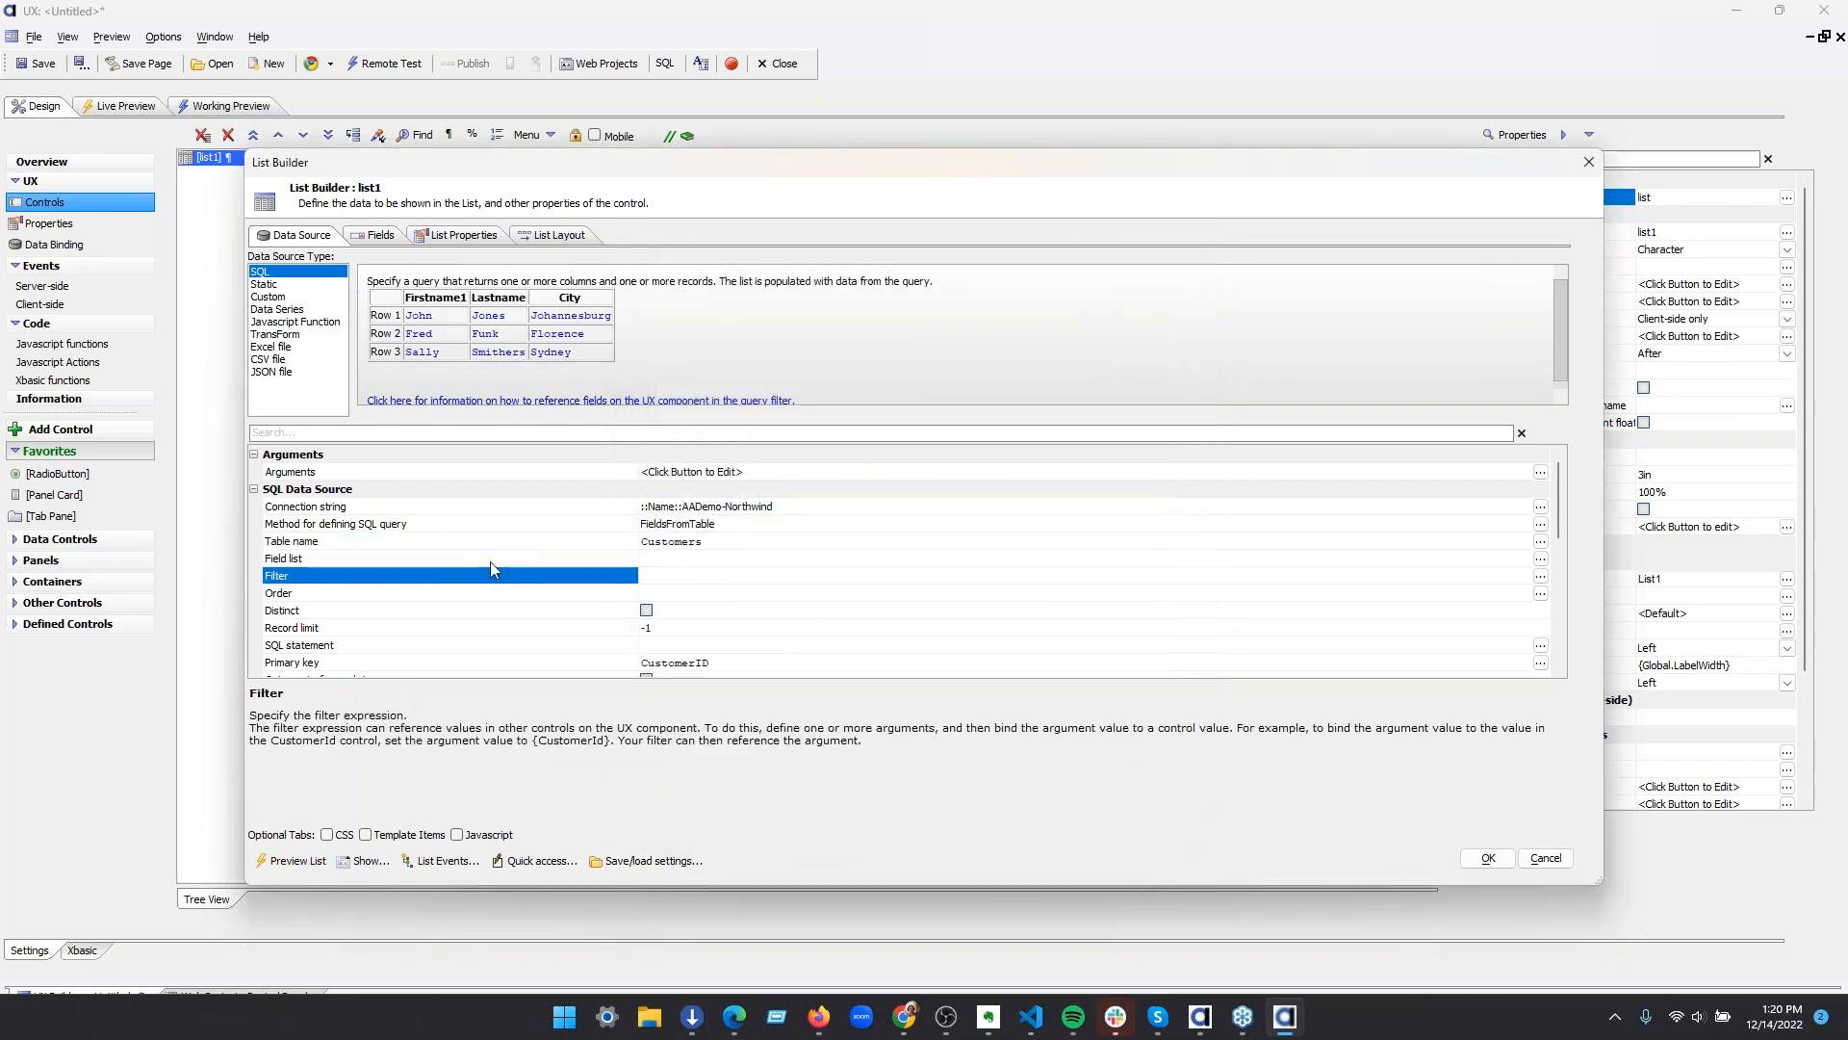
{"action": "left_click", "coordinate": [490, 561]}
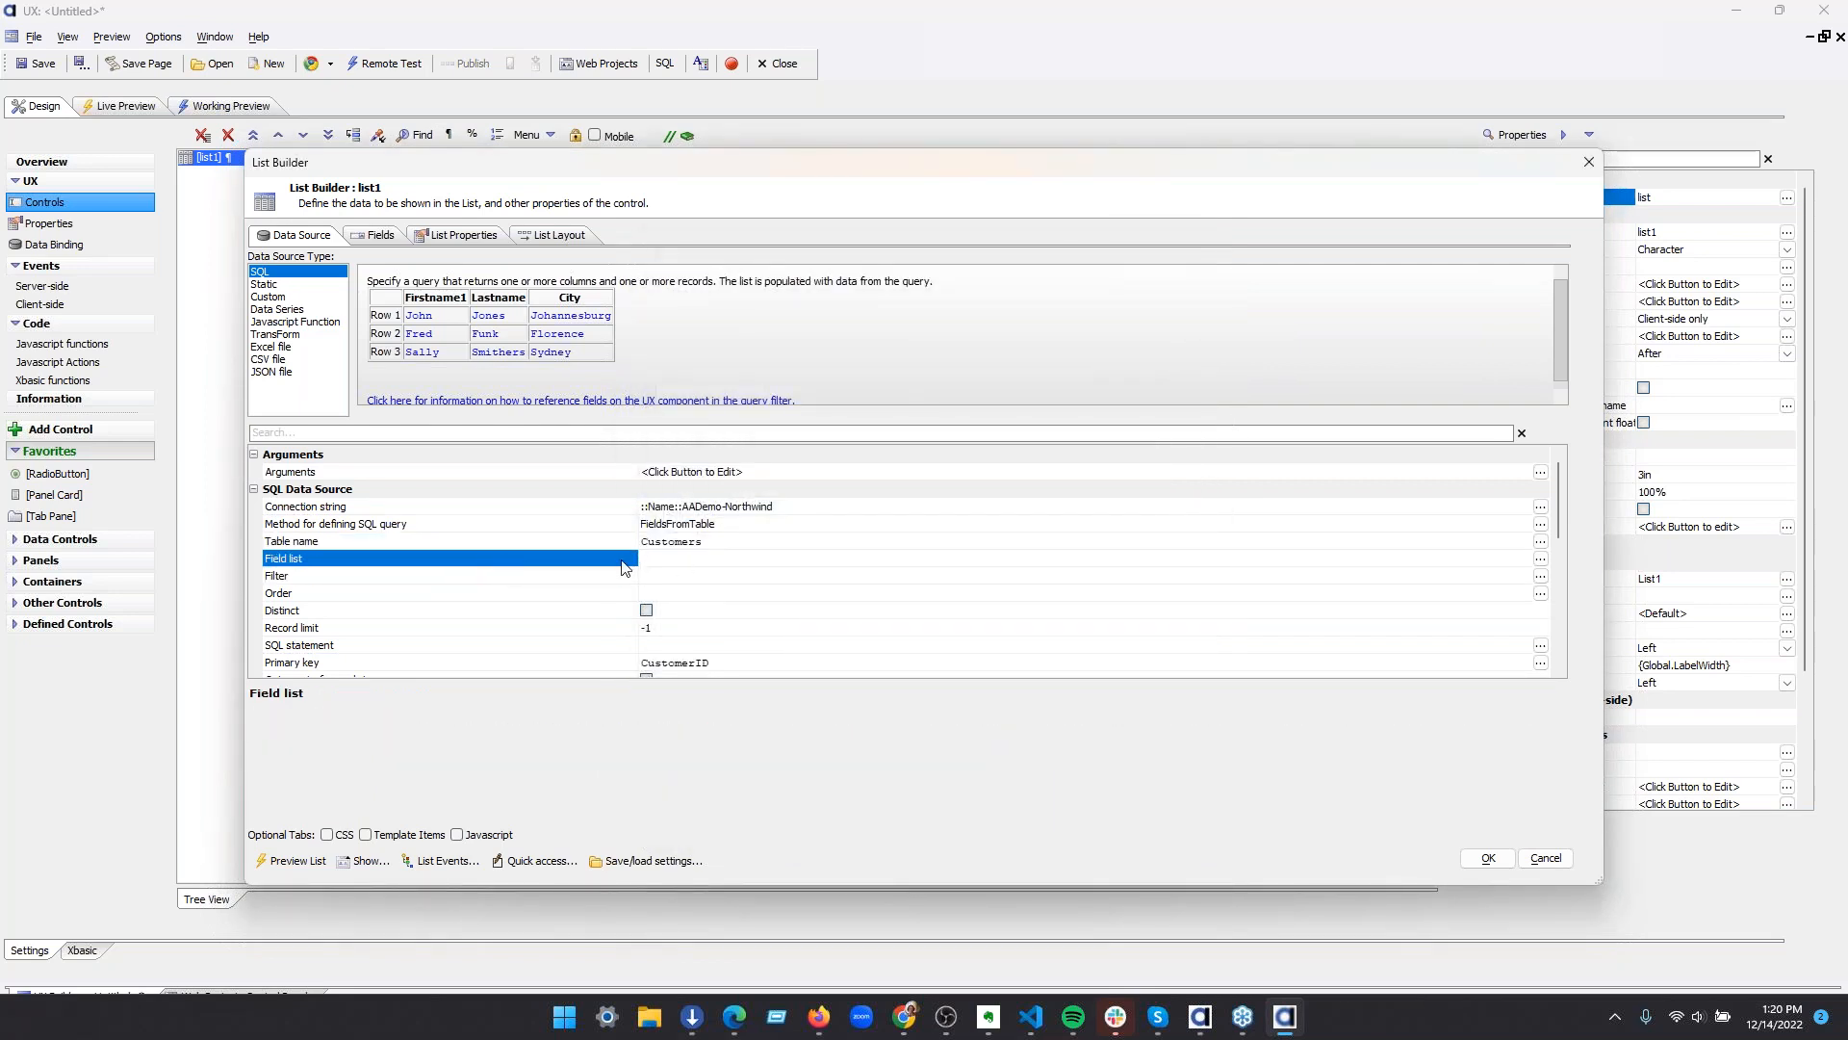
{"action": "double_click", "coordinate": [622, 568]}
{"action": "left_click", "coordinate": [872, 683]}
{"action": "left_click", "coordinate": [1066, 717]}
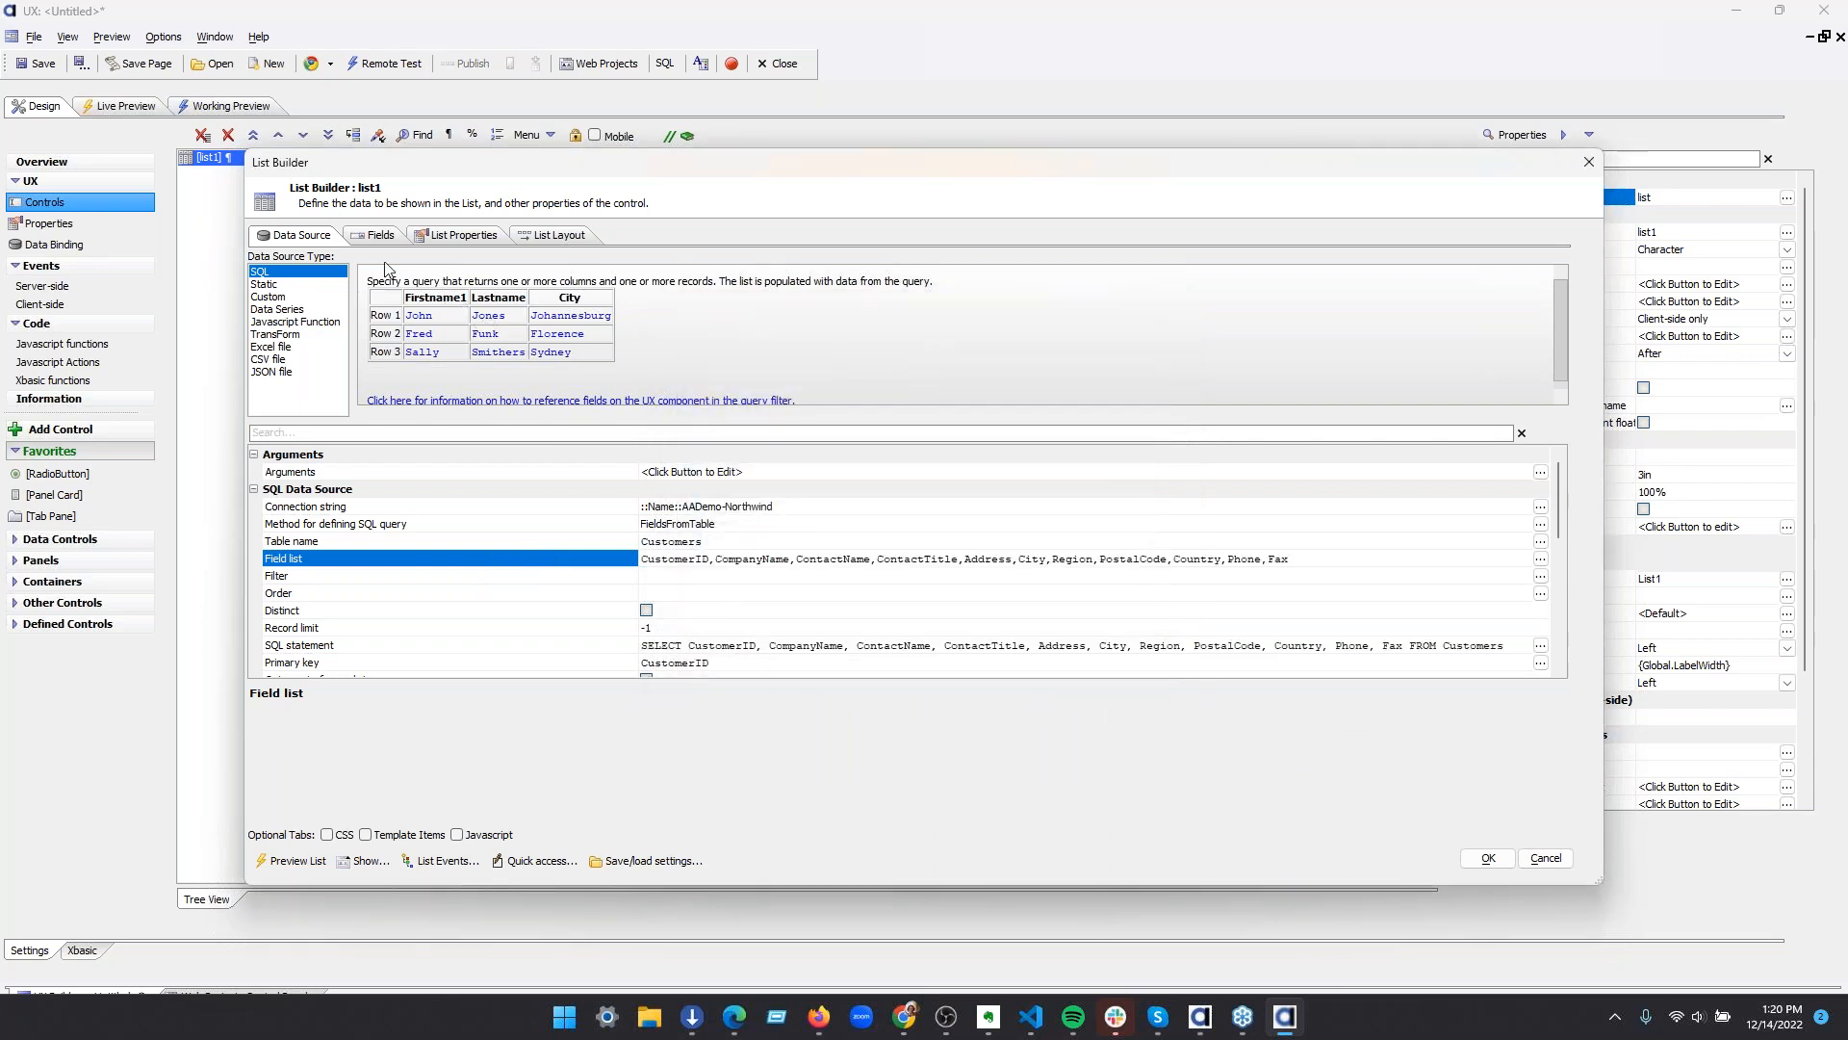
Add the first Customers fields, including CustomerID, CompanyName and ContactName, as columns in list1's layout and accept the list definition
{"action": "left_click", "coordinate": [378, 235]}
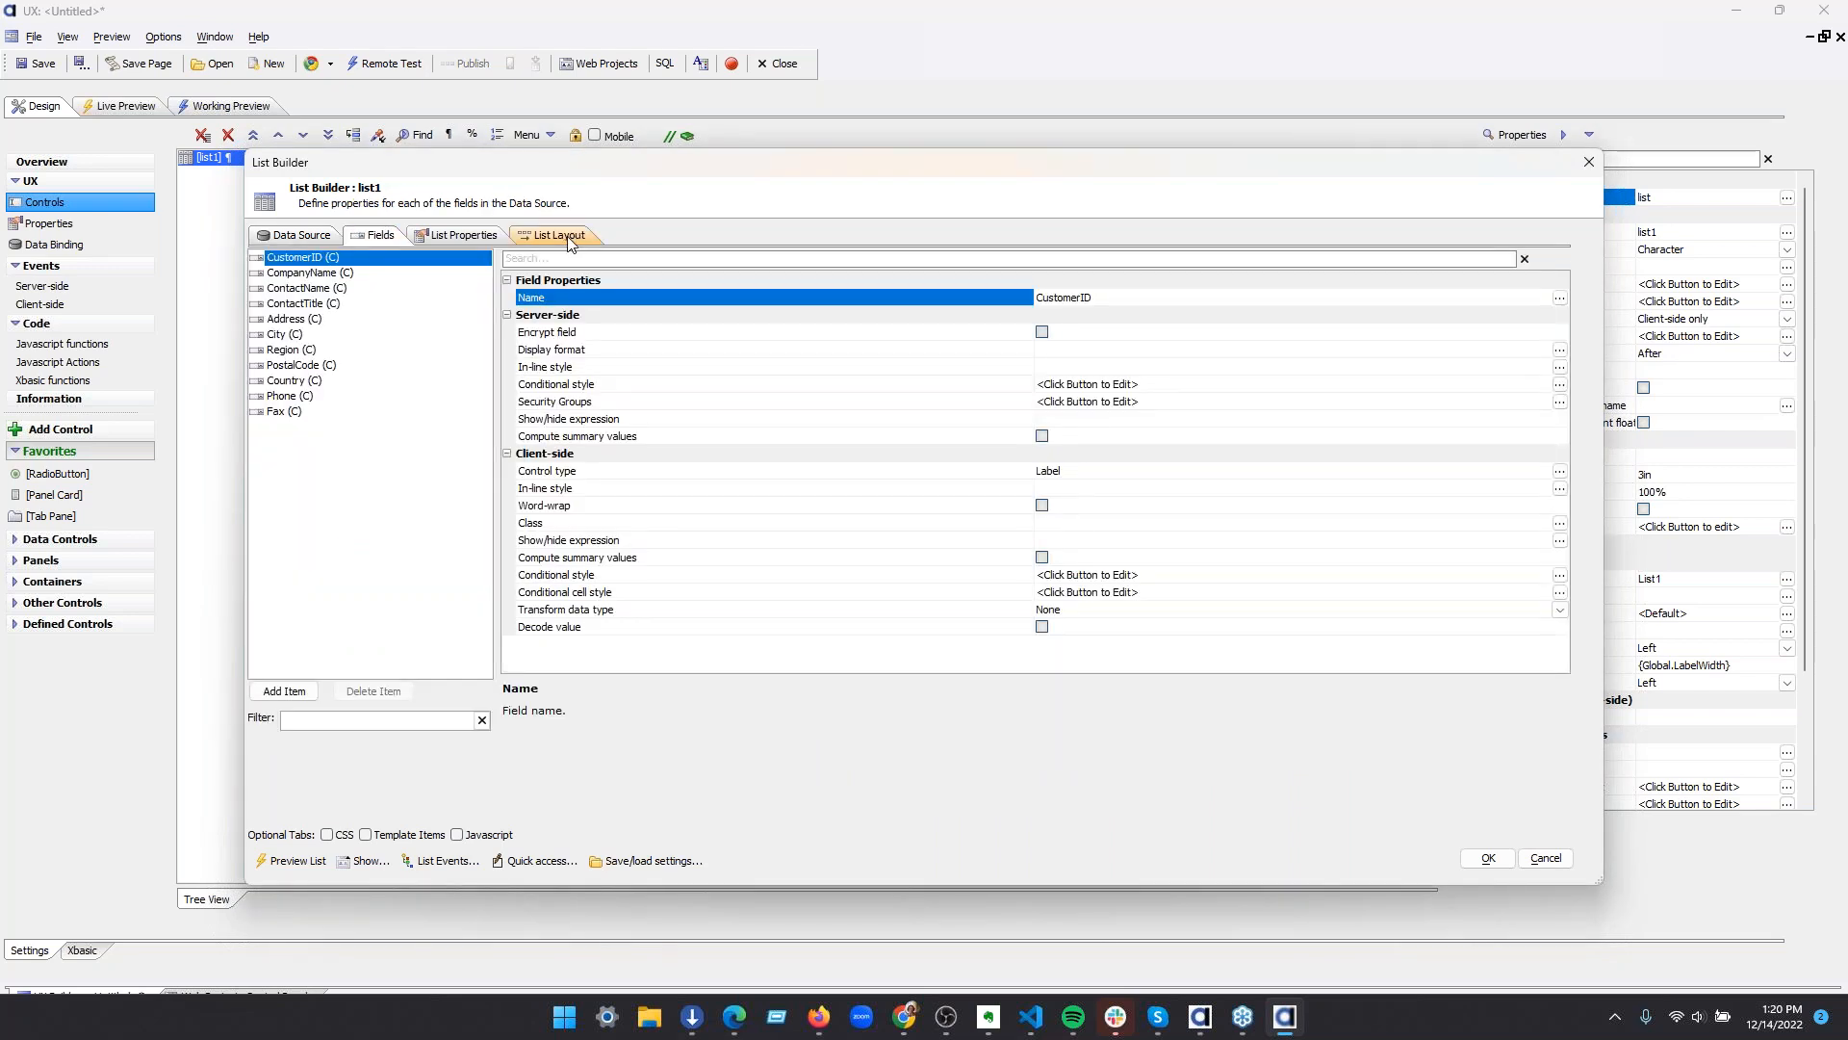
{"action": "left_click", "coordinate": [569, 239]}
{"action": "left_click", "coordinate": [459, 278]}
{"action": "left_click", "coordinate": [459, 278]}
{"action": "left_click", "coordinate": [459, 278]}
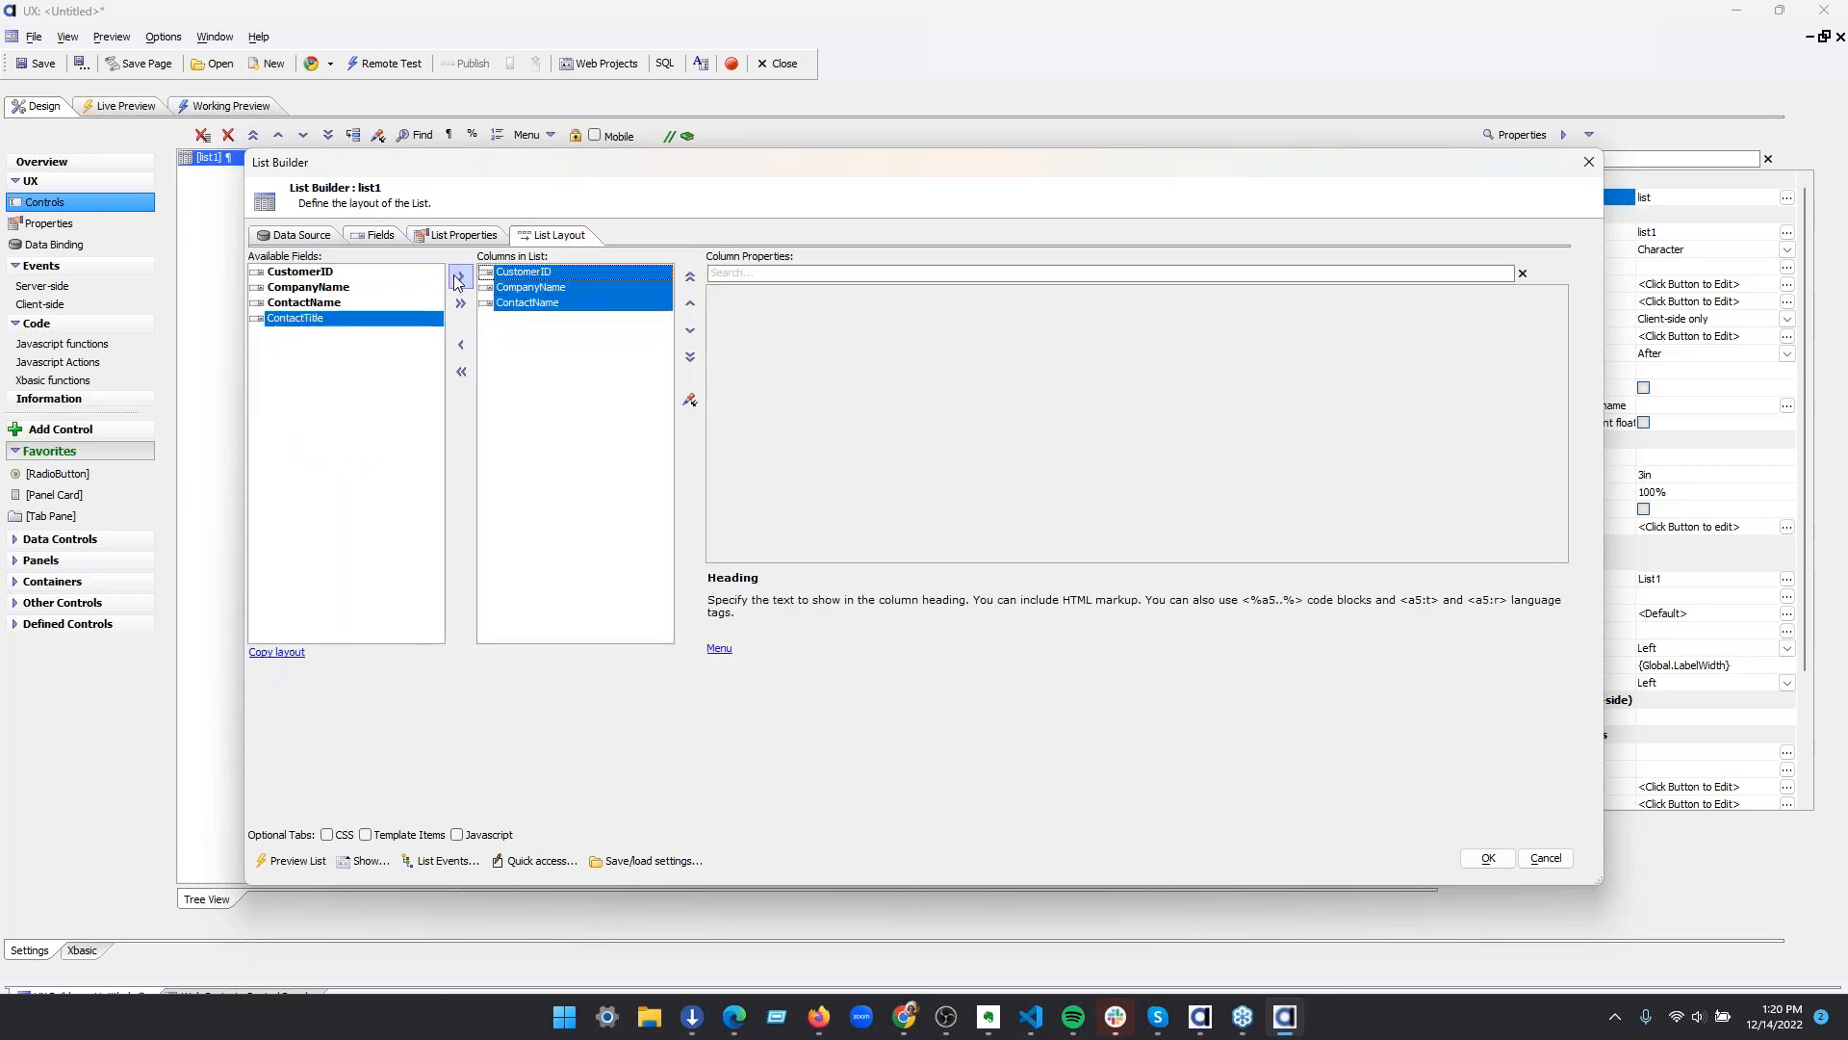
{"action": "left_click", "coordinate": [459, 278]}
{"action": "left_click", "coordinate": [1487, 858]}
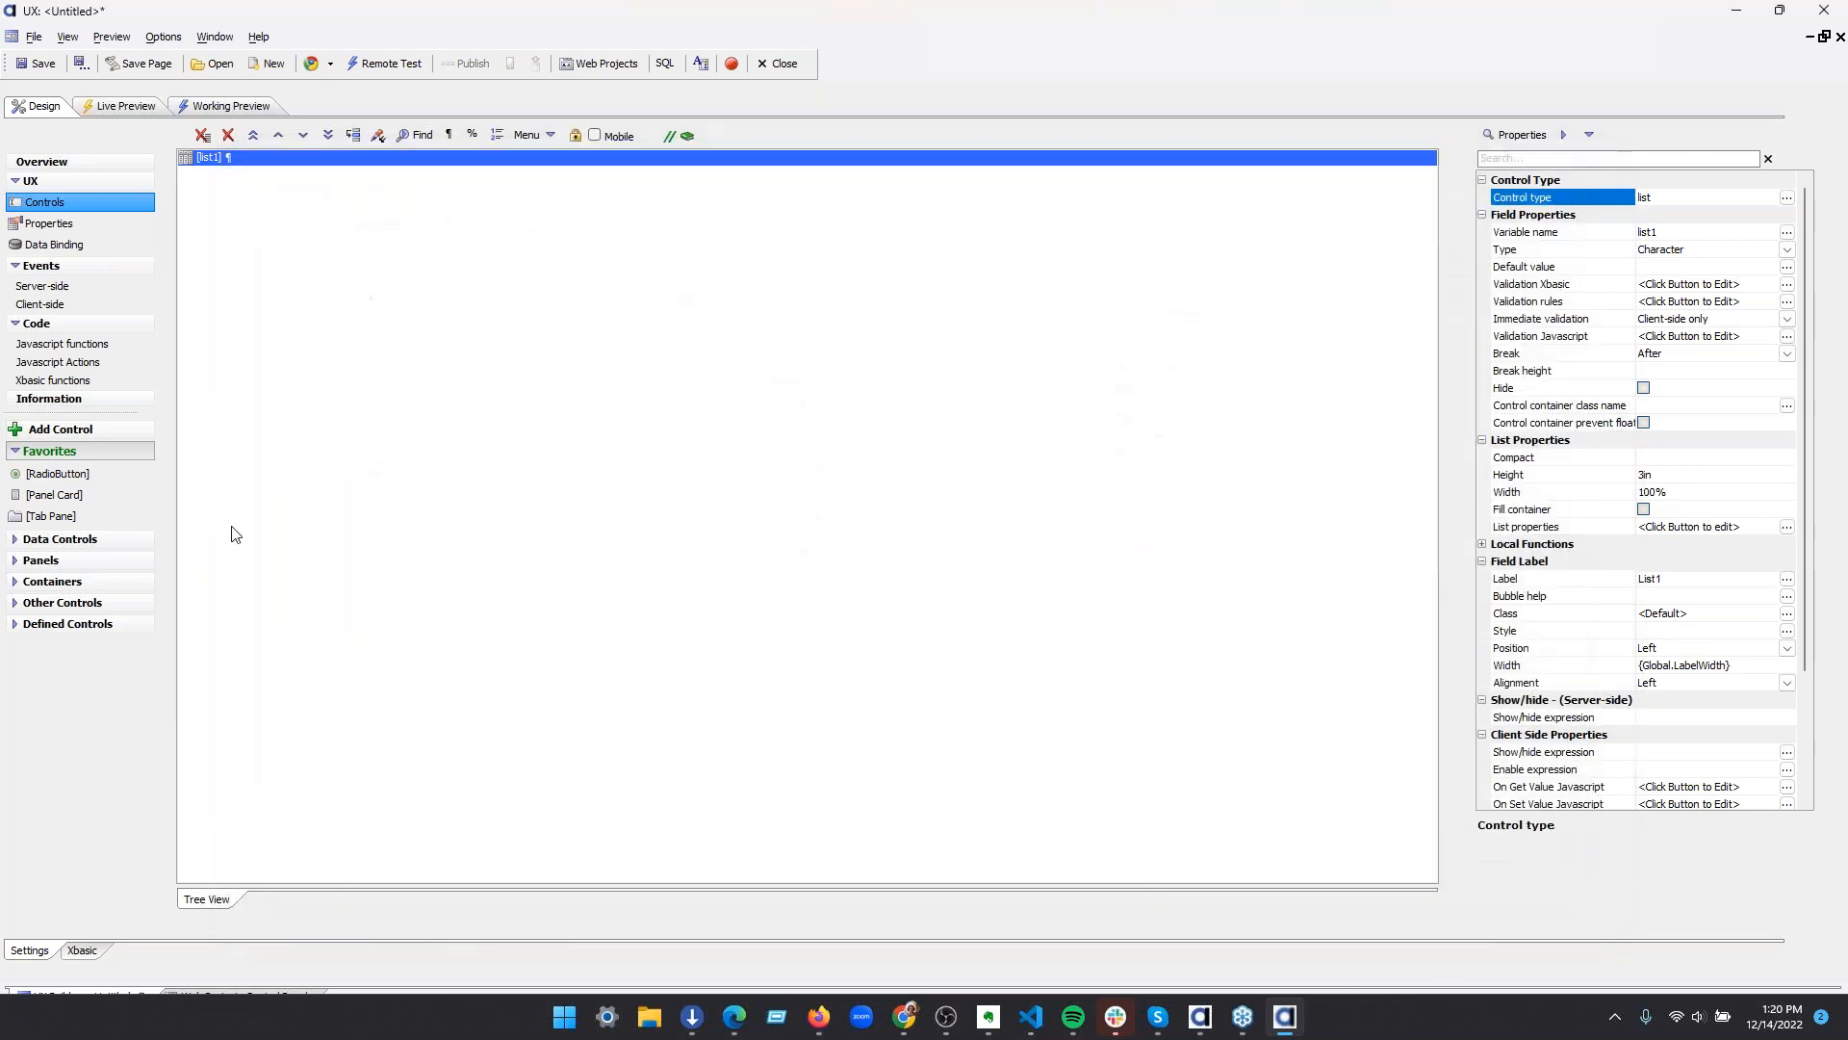
Start a second List control with the Quick Setup Genie and connect it to AADemo-Northwind
{"action": "left_click", "coordinate": [90, 429]}
{"action": "double_click", "coordinate": [742, 300]}
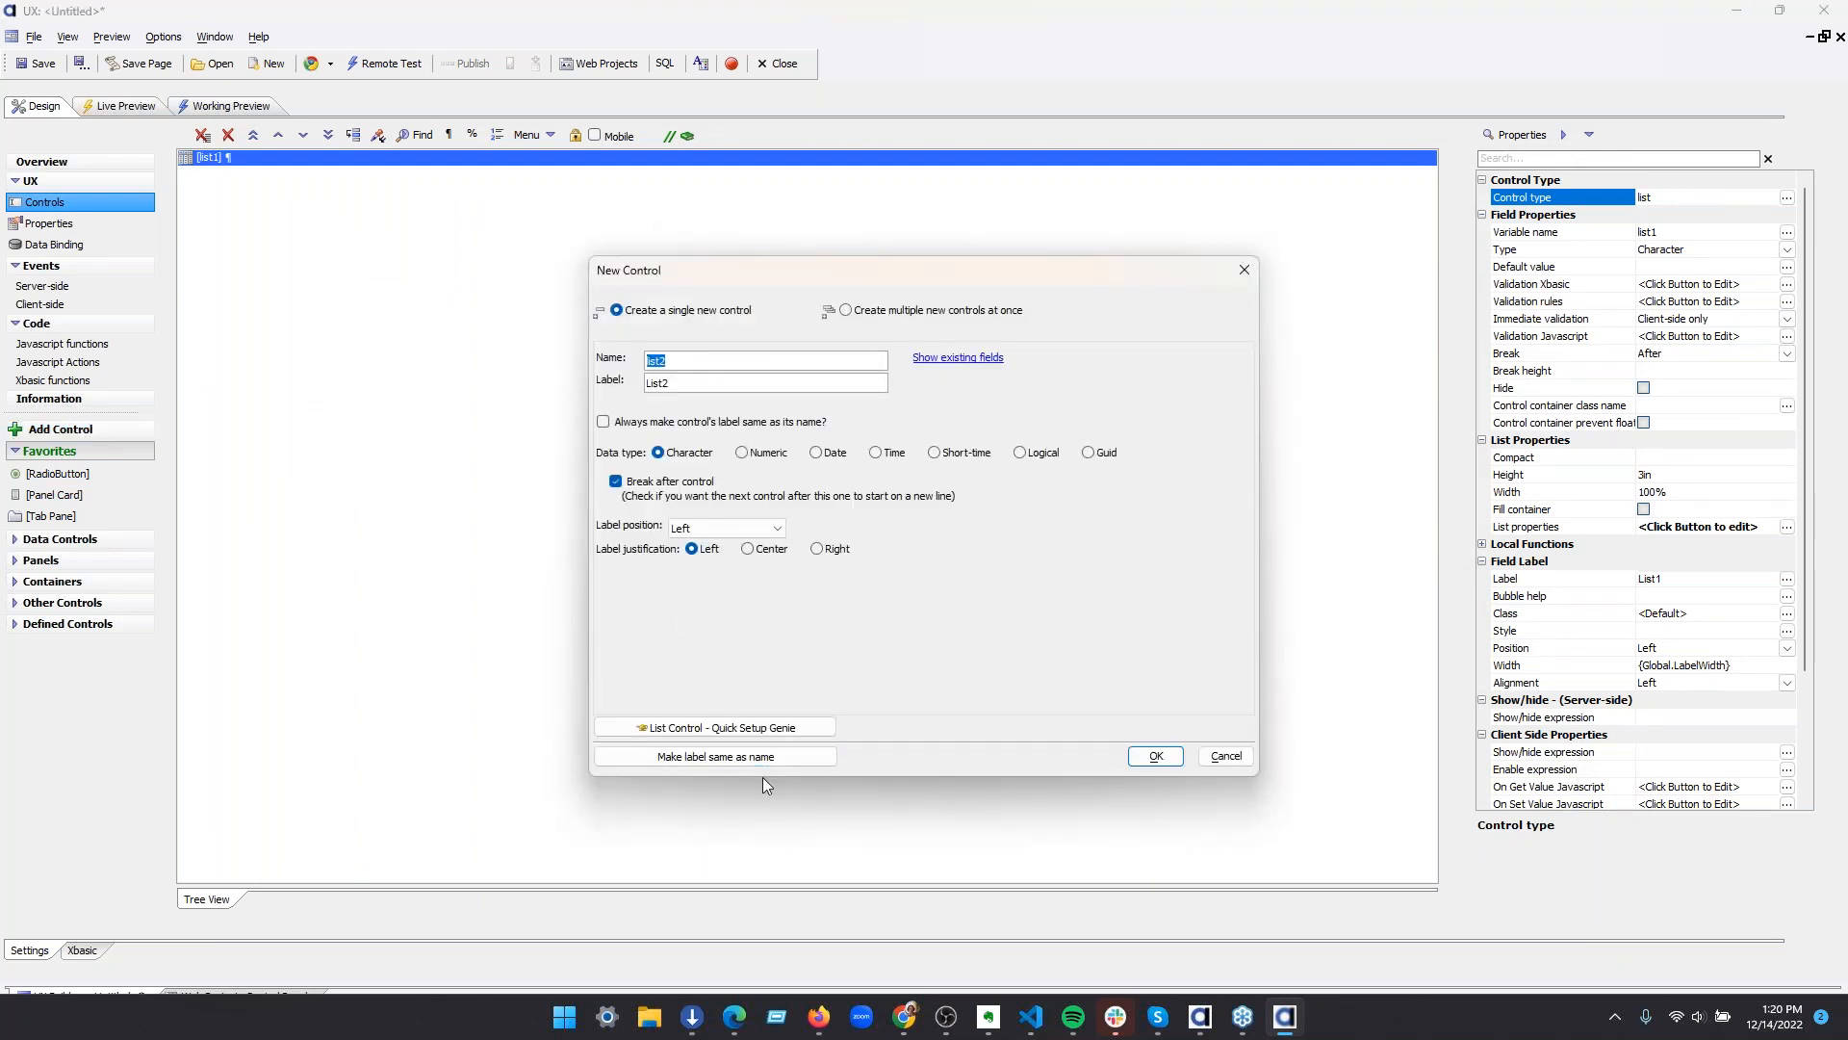
{"action": "left_click", "coordinate": [759, 729]}
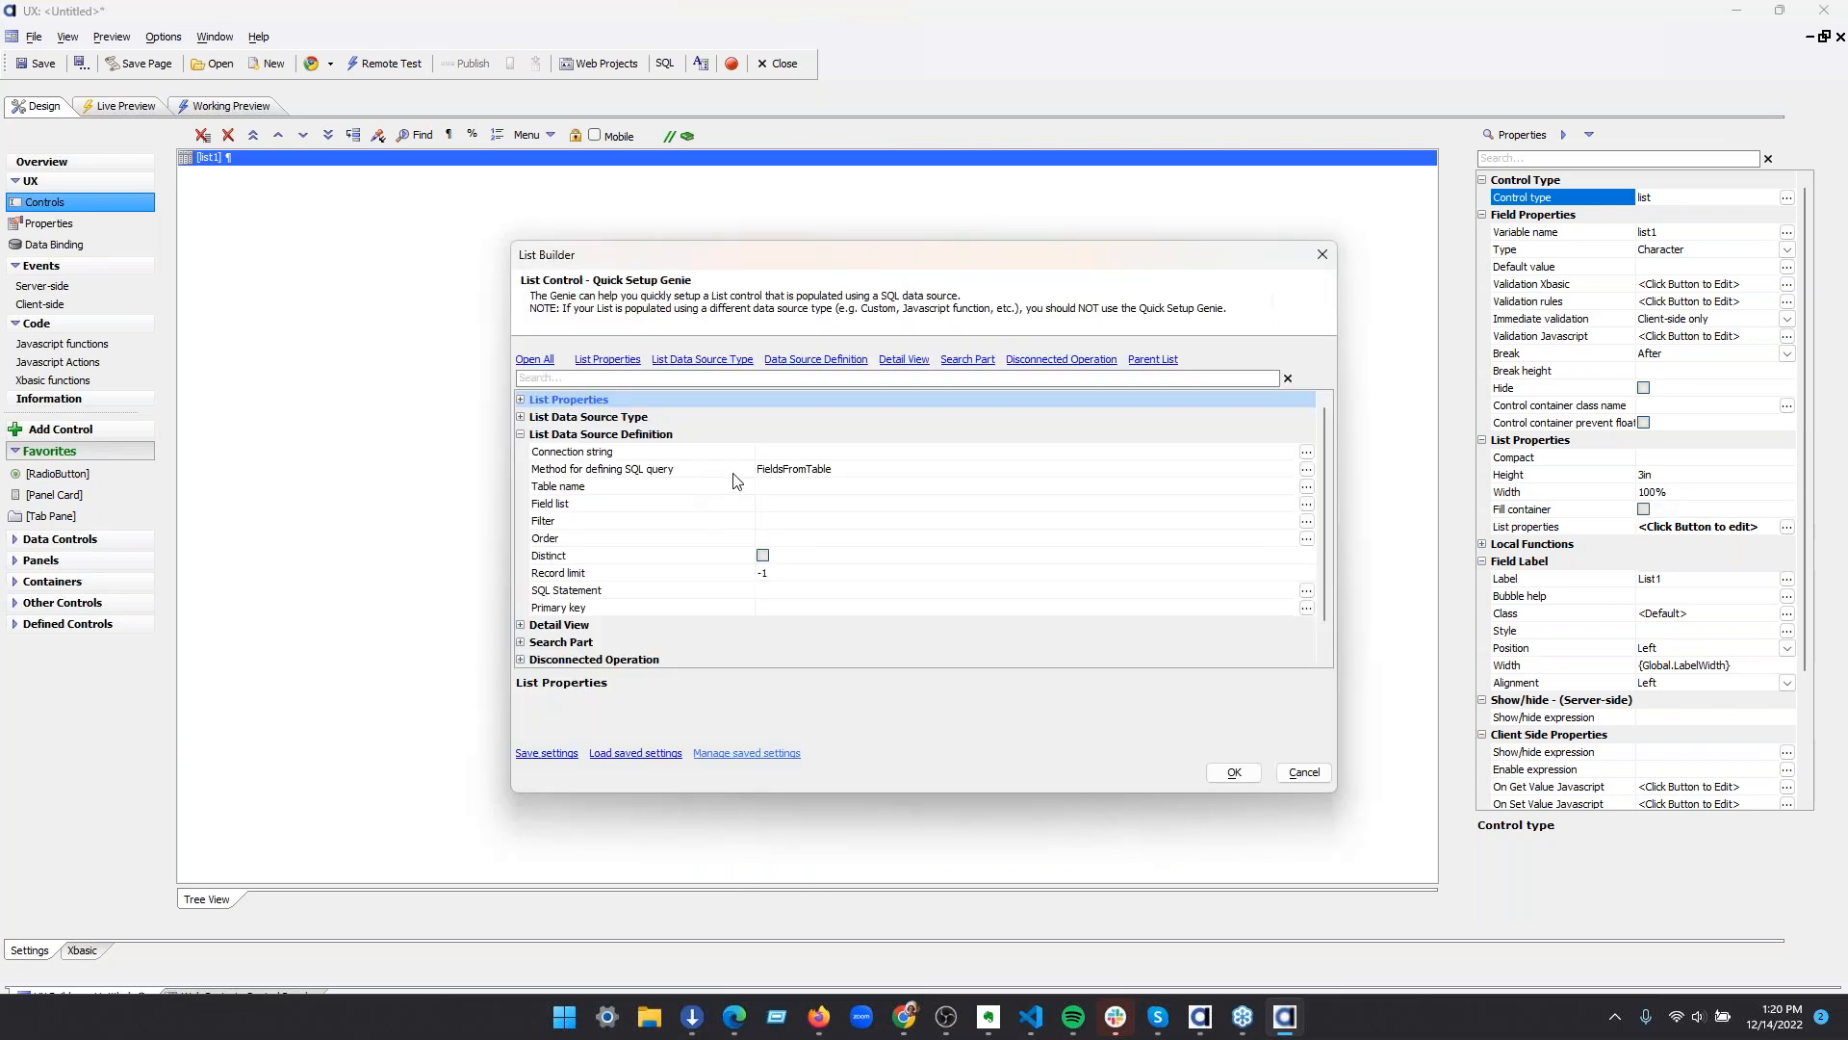
{"action": "left_click", "coordinate": [1306, 451]}
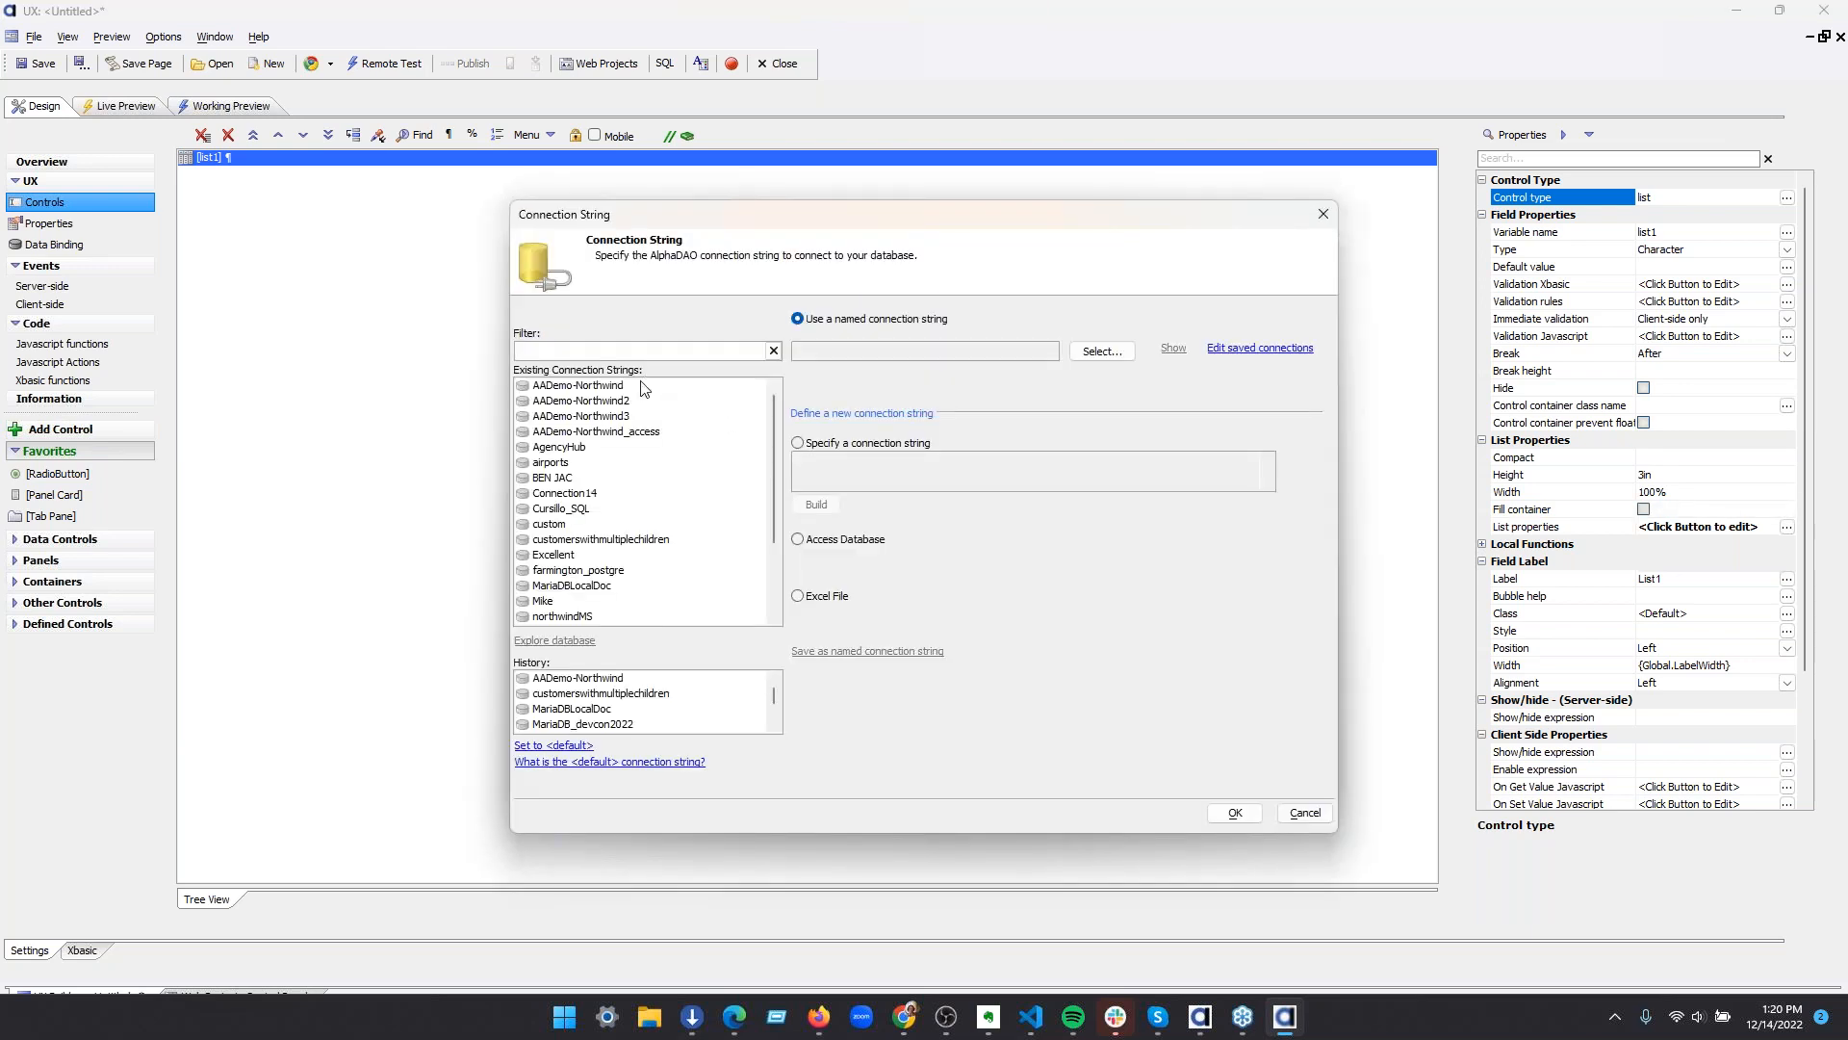
{"action": "left_click", "coordinate": [643, 387]}
{"action": "left_click", "coordinate": [1234, 812]}
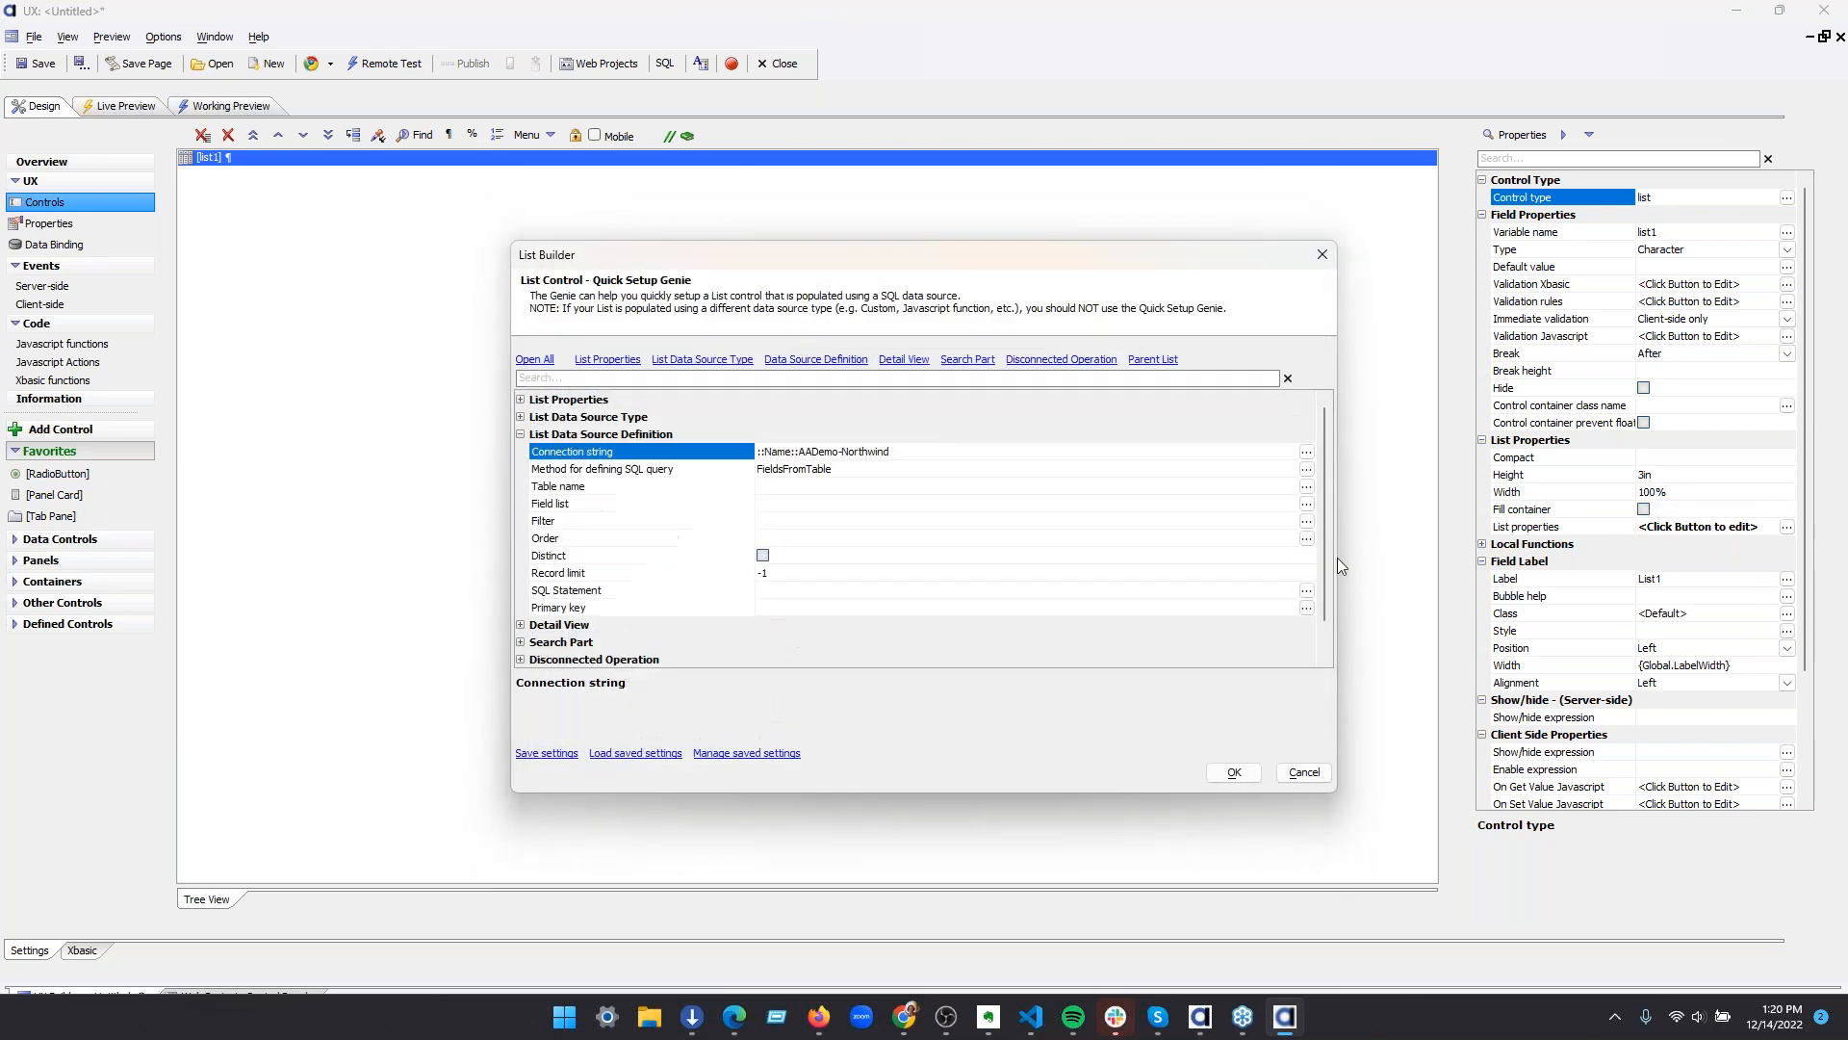
Base the second list on the Employees table with all fields except Photo, and finish the Quick Setup Genie
{"action": "left_click", "coordinate": [1306, 486]}
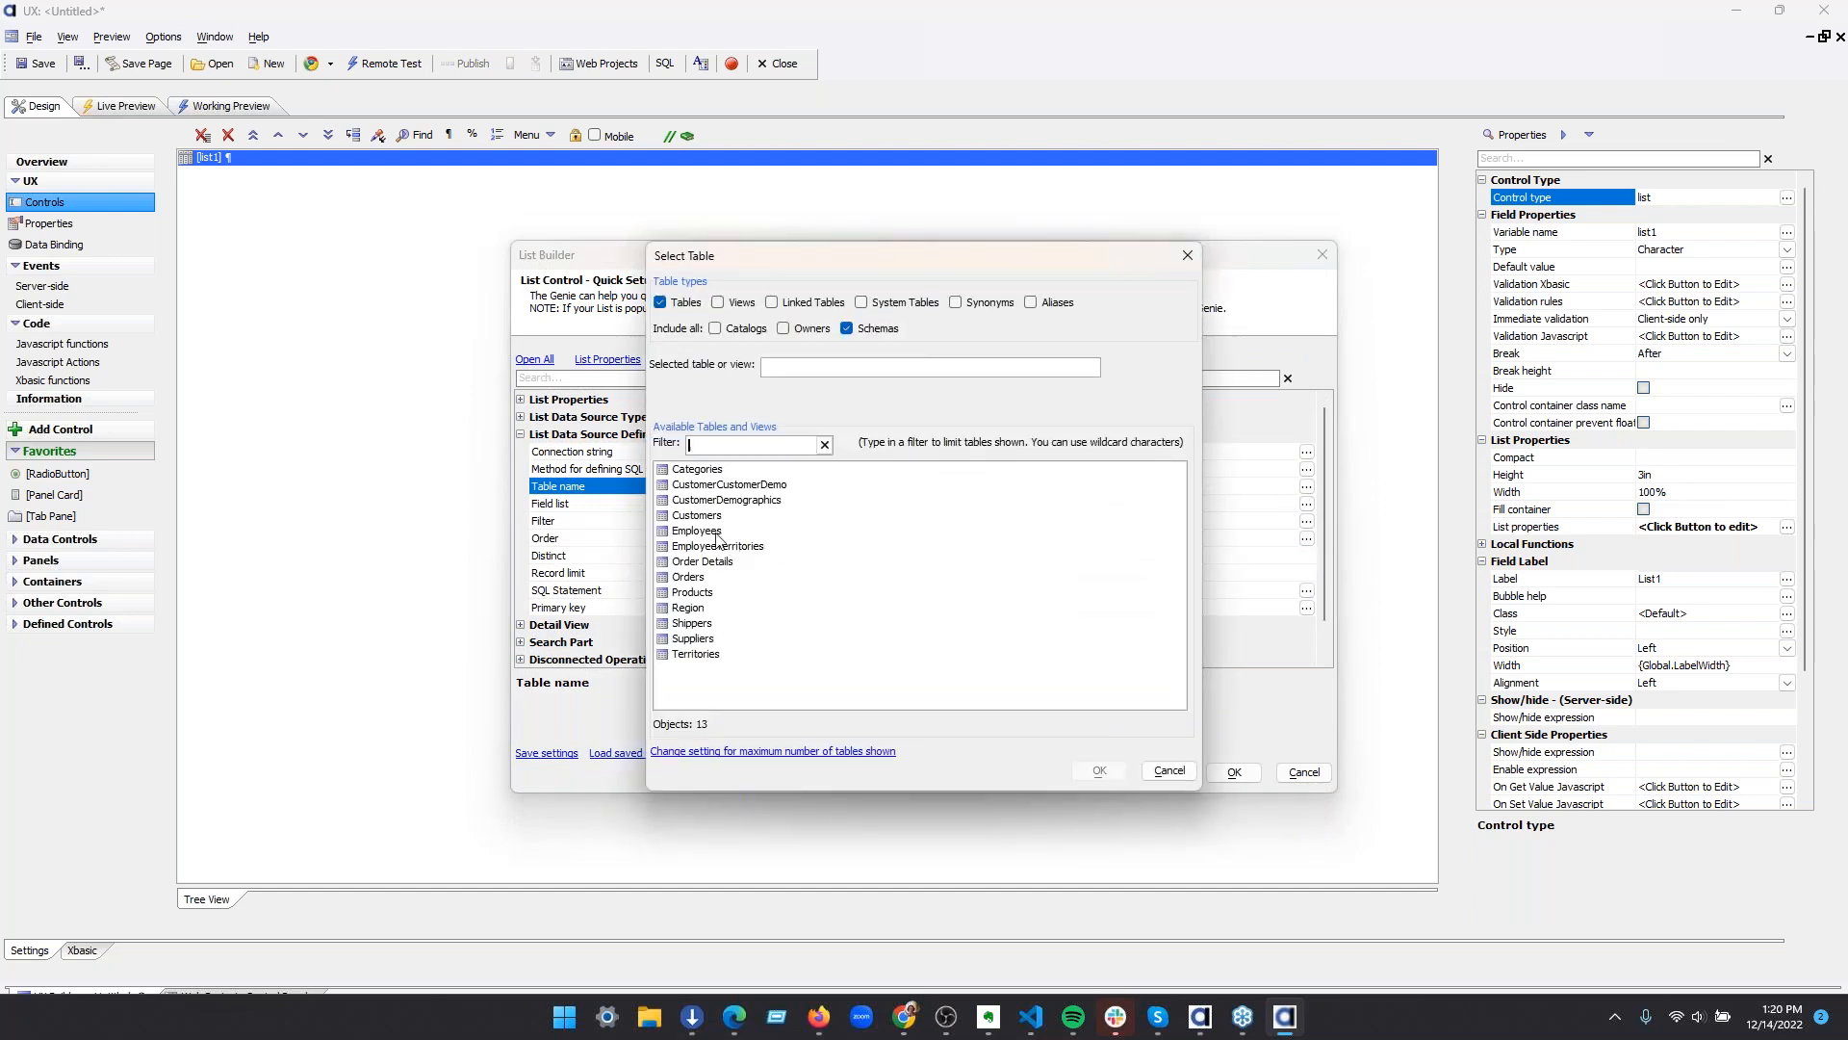
{"action": "left_click", "coordinate": [697, 530]}
{"action": "left_click", "coordinate": [1099, 770]}
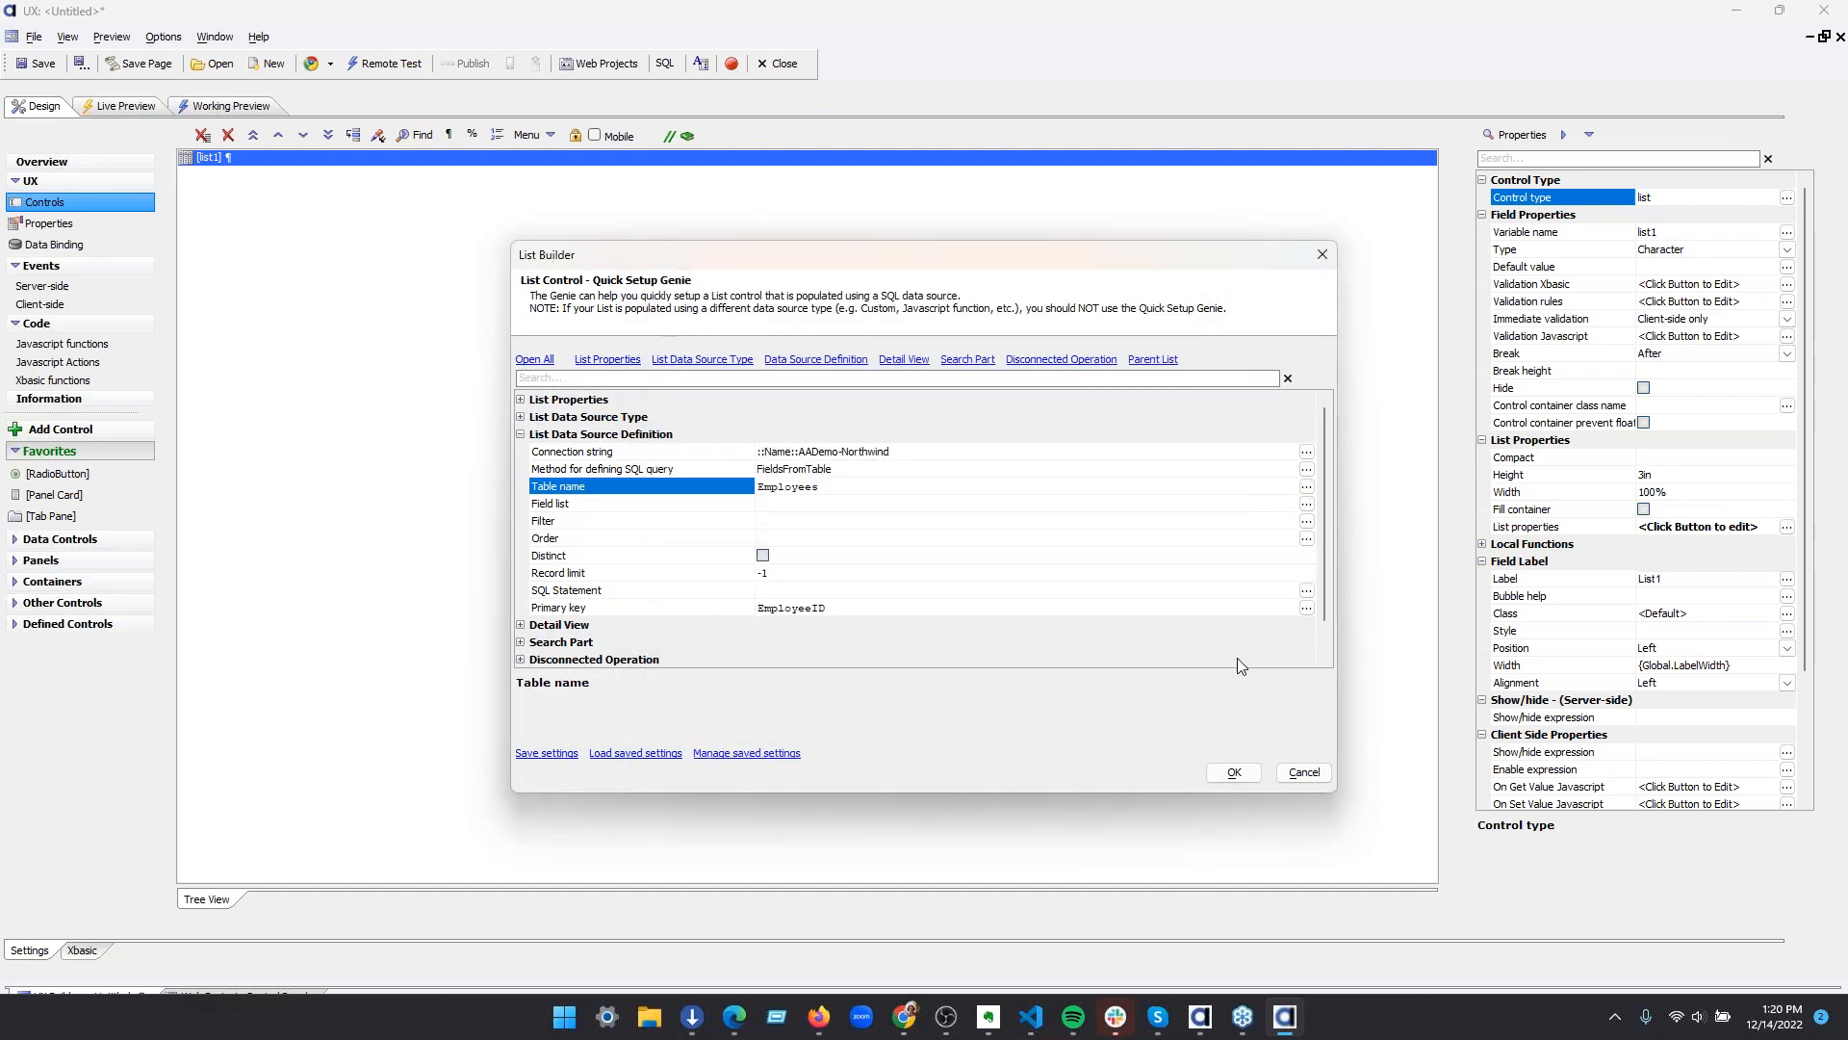
{"action": "double_click", "coordinate": [732, 504]}
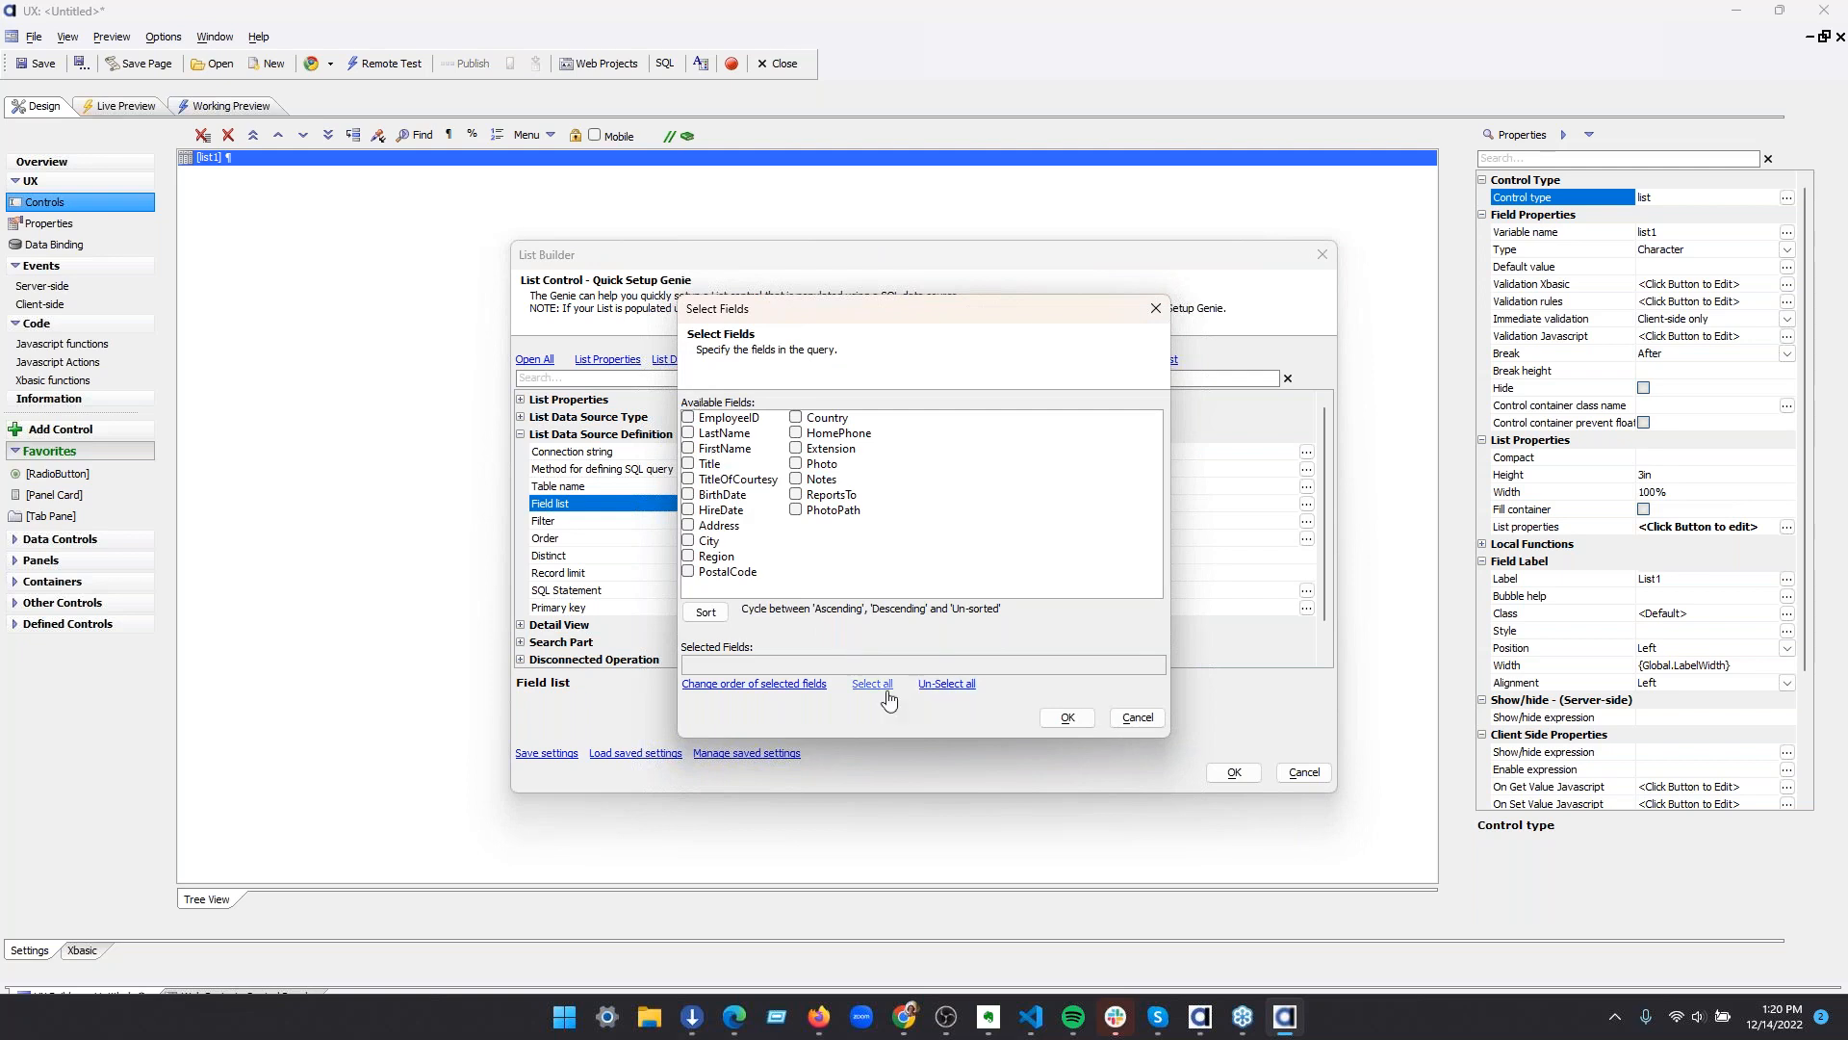
{"action": "left_click", "coordinate": [872, 684]}
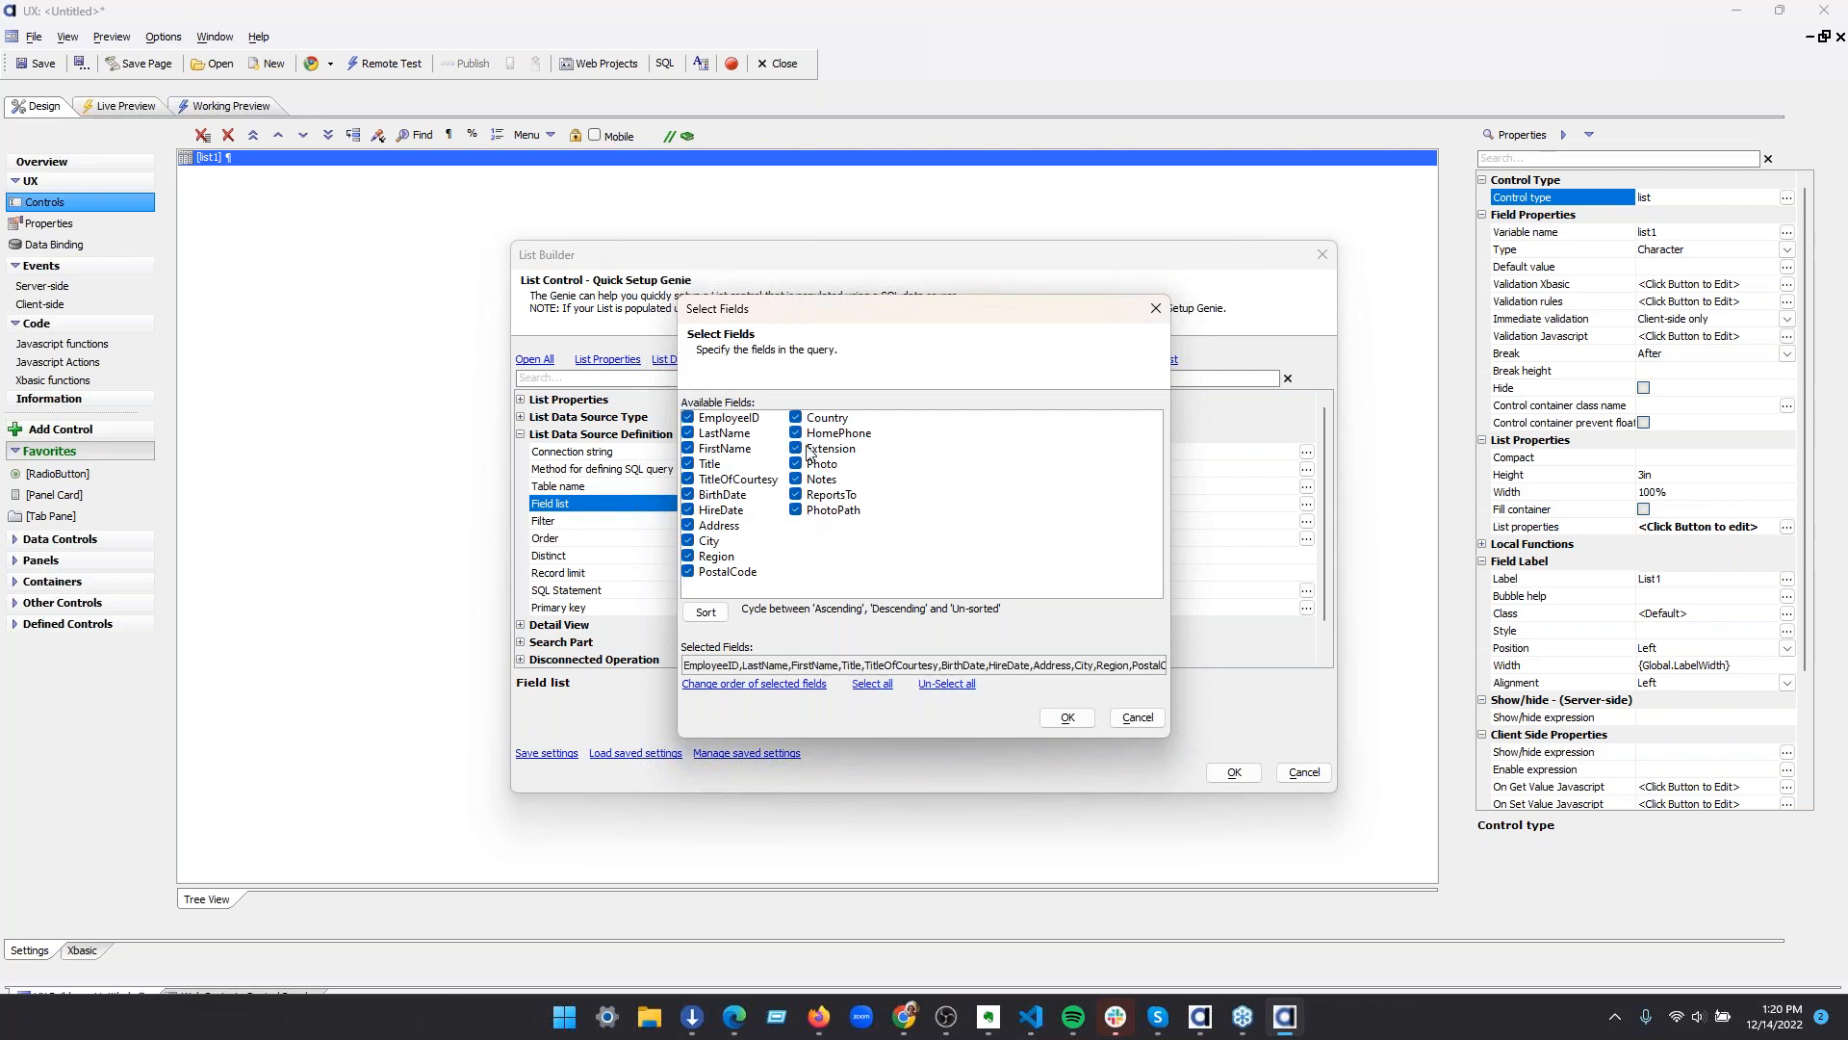
{"action": "left_click", "coordinate": [810, 466]}
{"action": "left_click", "coordinate": [1067, 717]}
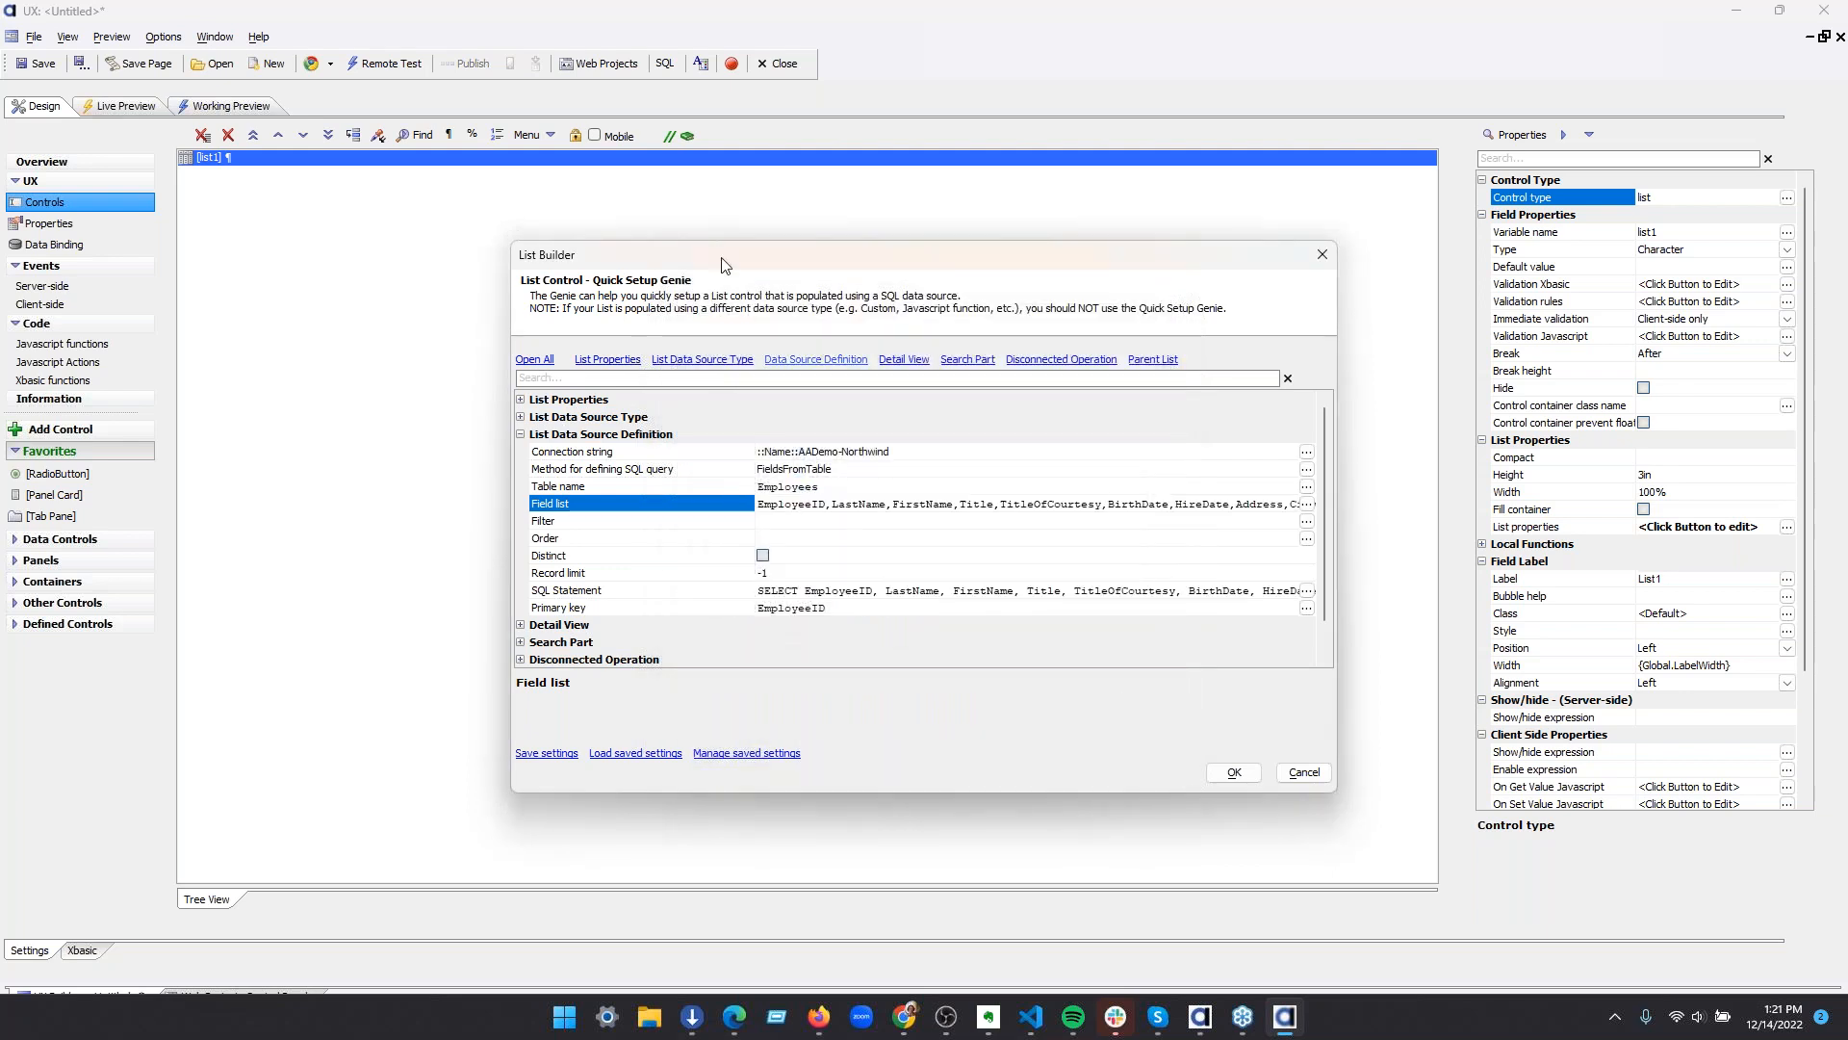
{"action": "scroll", "coordinate": [775, 587], "scroll_direction": "down", "scroll_amount": 1}
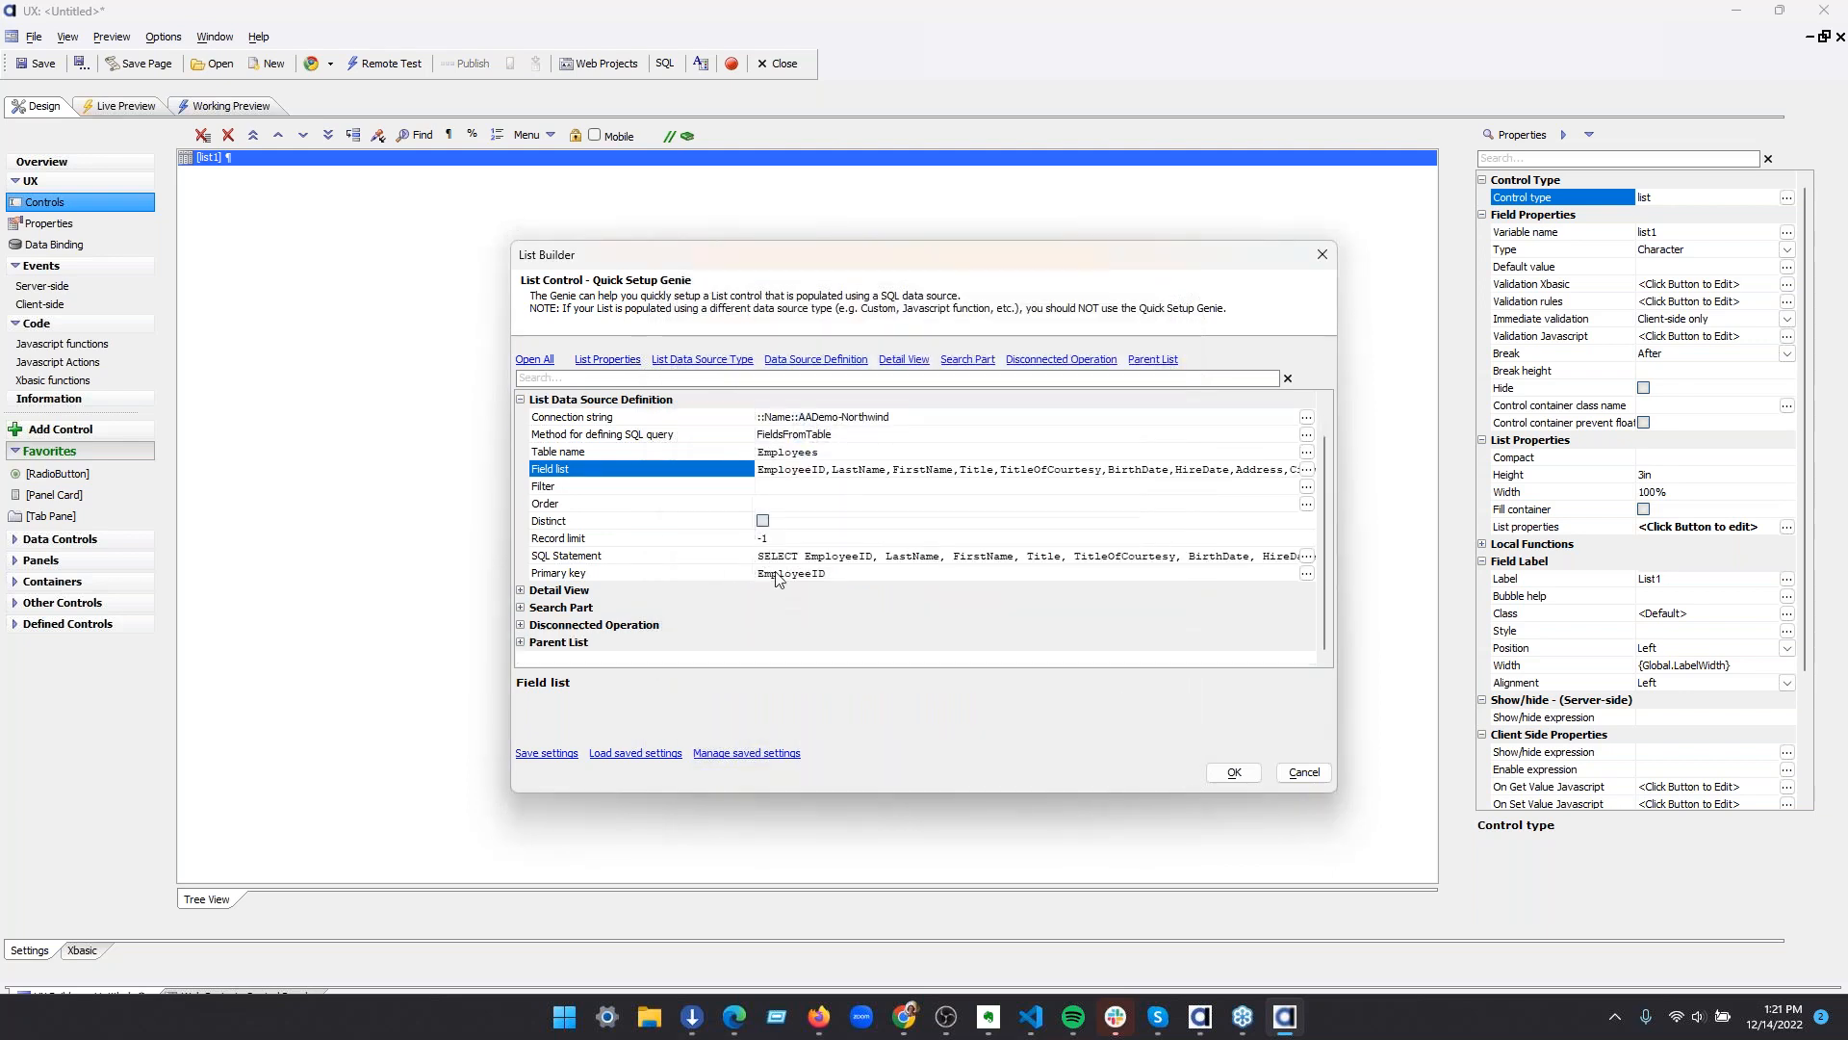
{"action": "left_click", "coordinate": [1239, 773]}
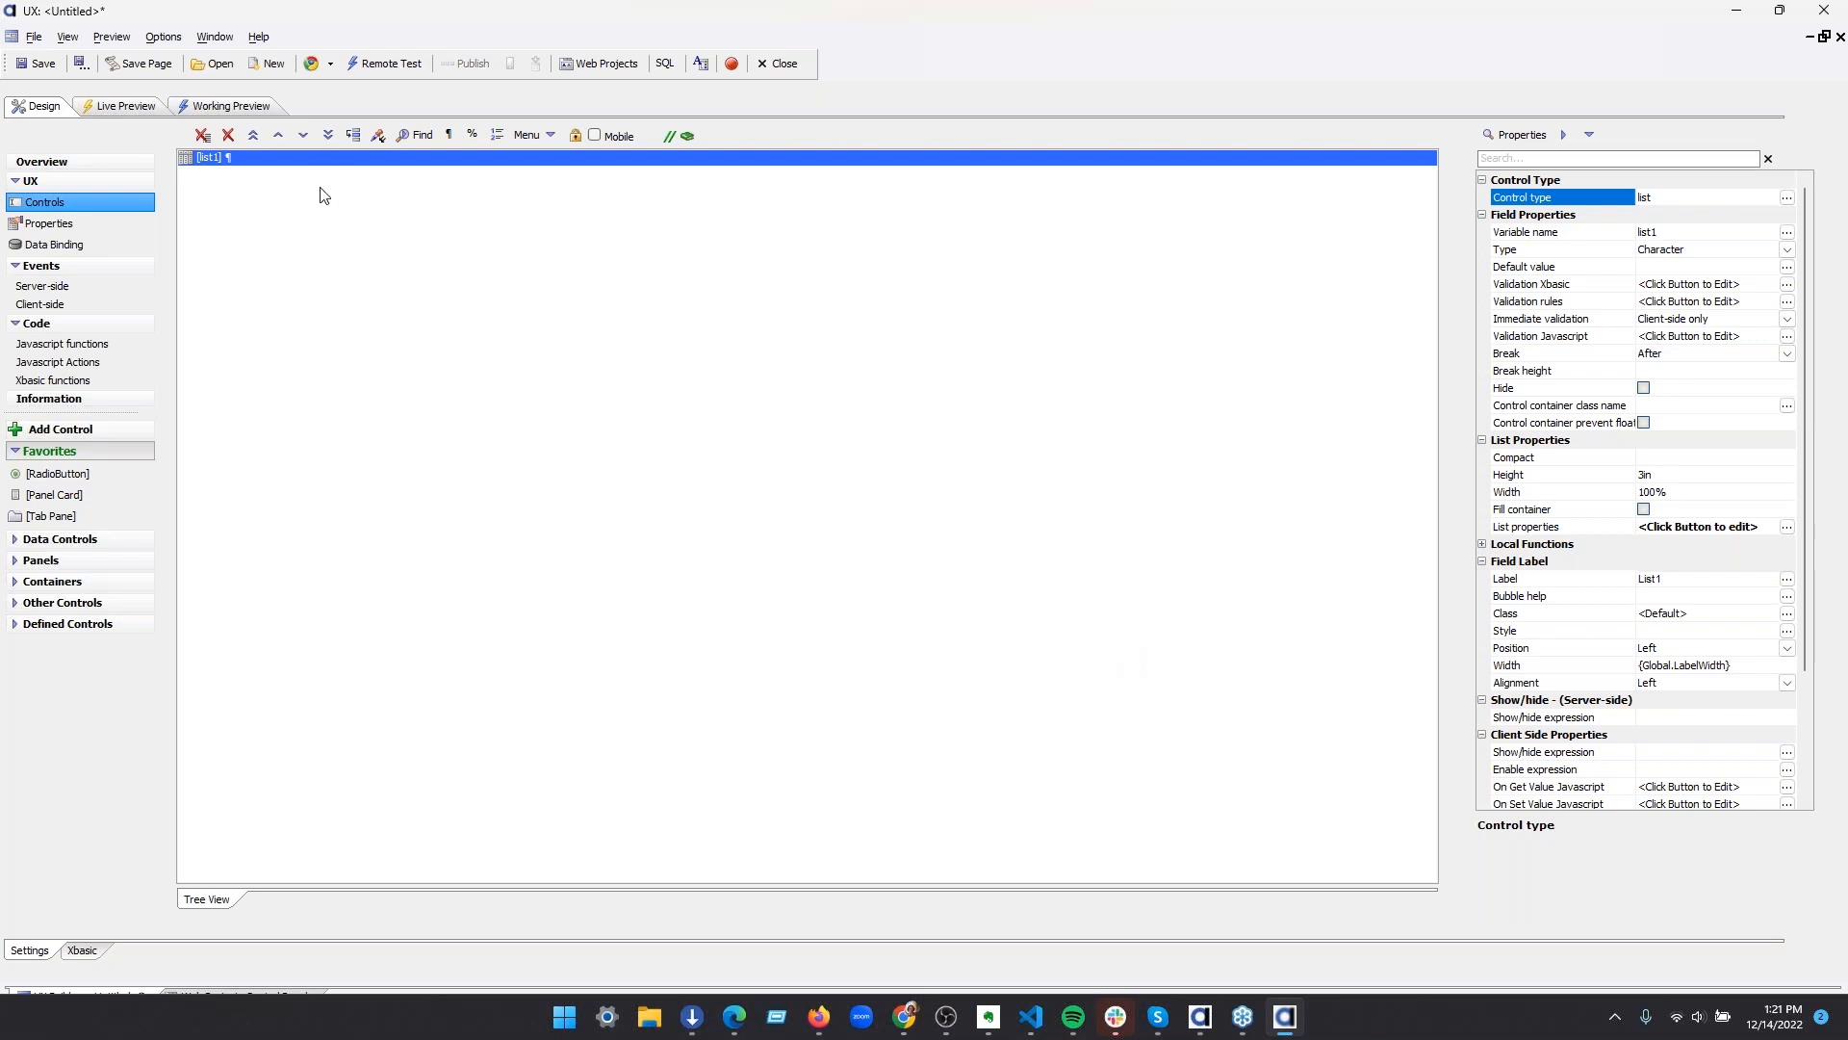
{"action": "key", "text": "ctrl+c"}
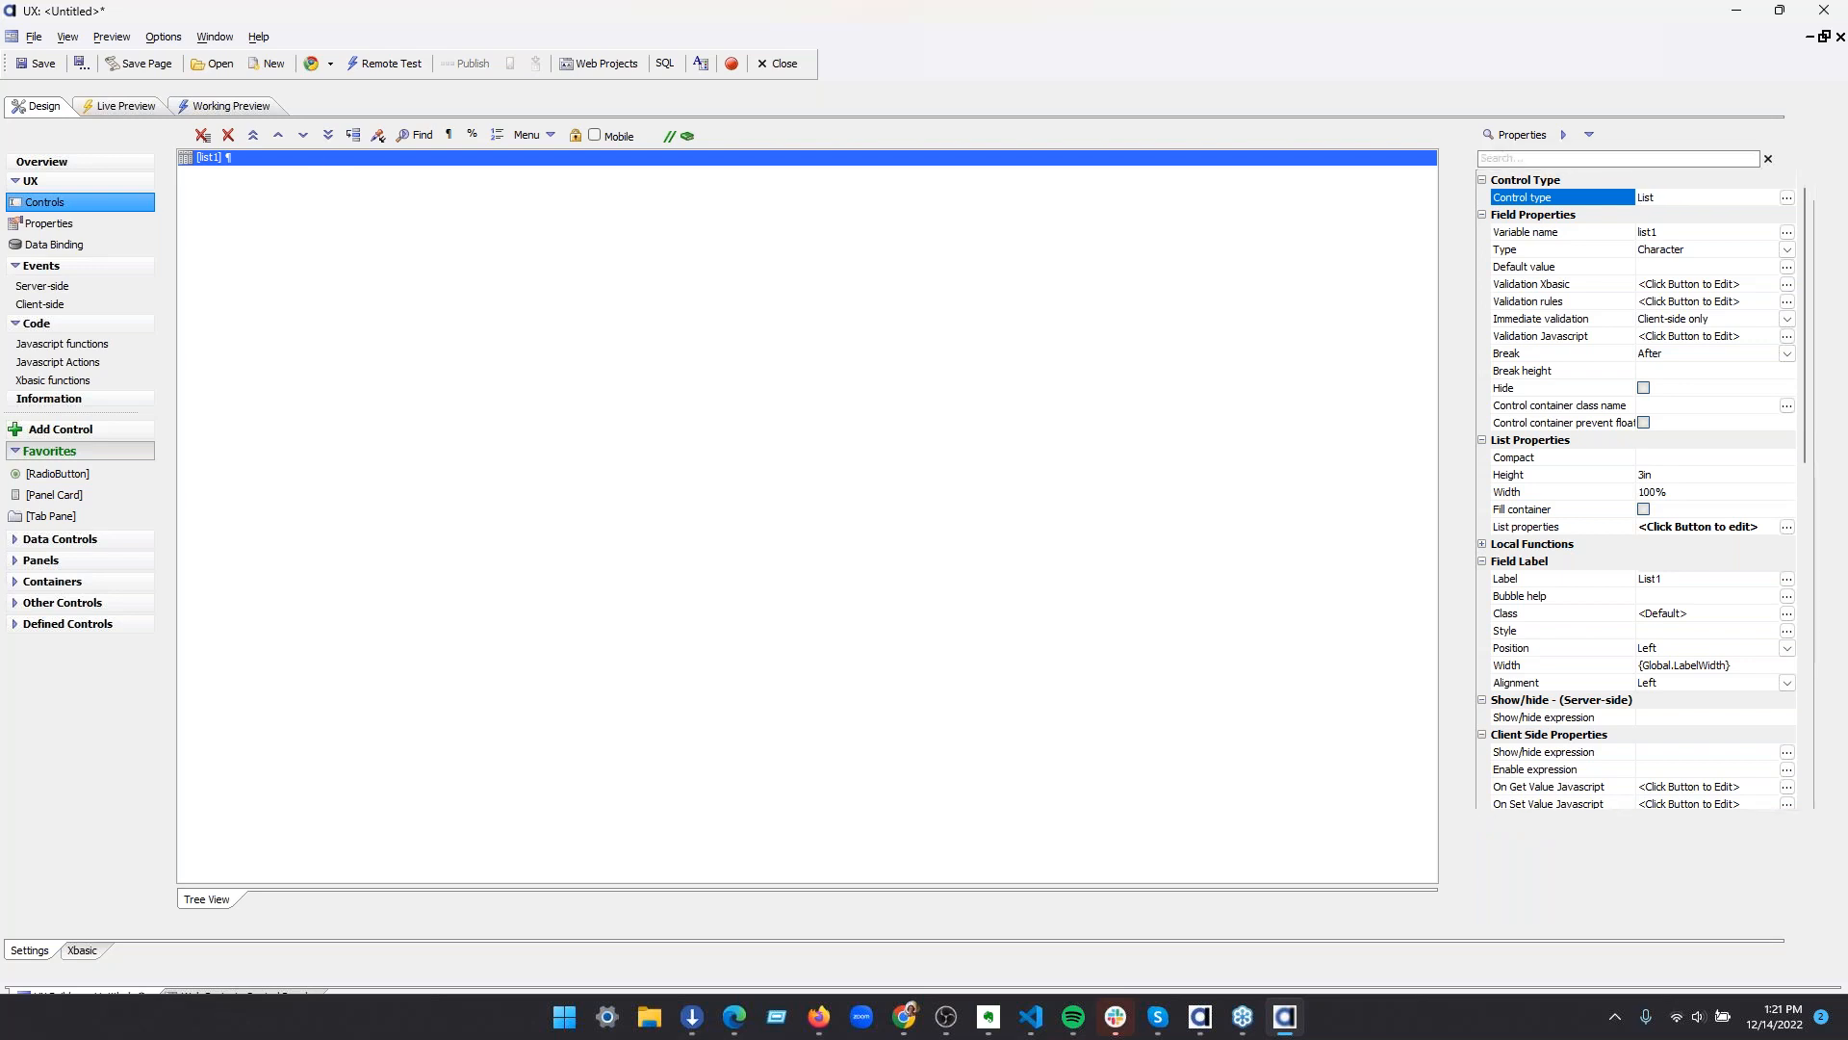
{"action": "key", "text": "ctrl+v"}
Add a Button control after the second list and label it "Refresh Lists"
{"action": "left_click", "coordinate": [208, 159]}
{"action": "left_click", "coordinate": [212, 176]}
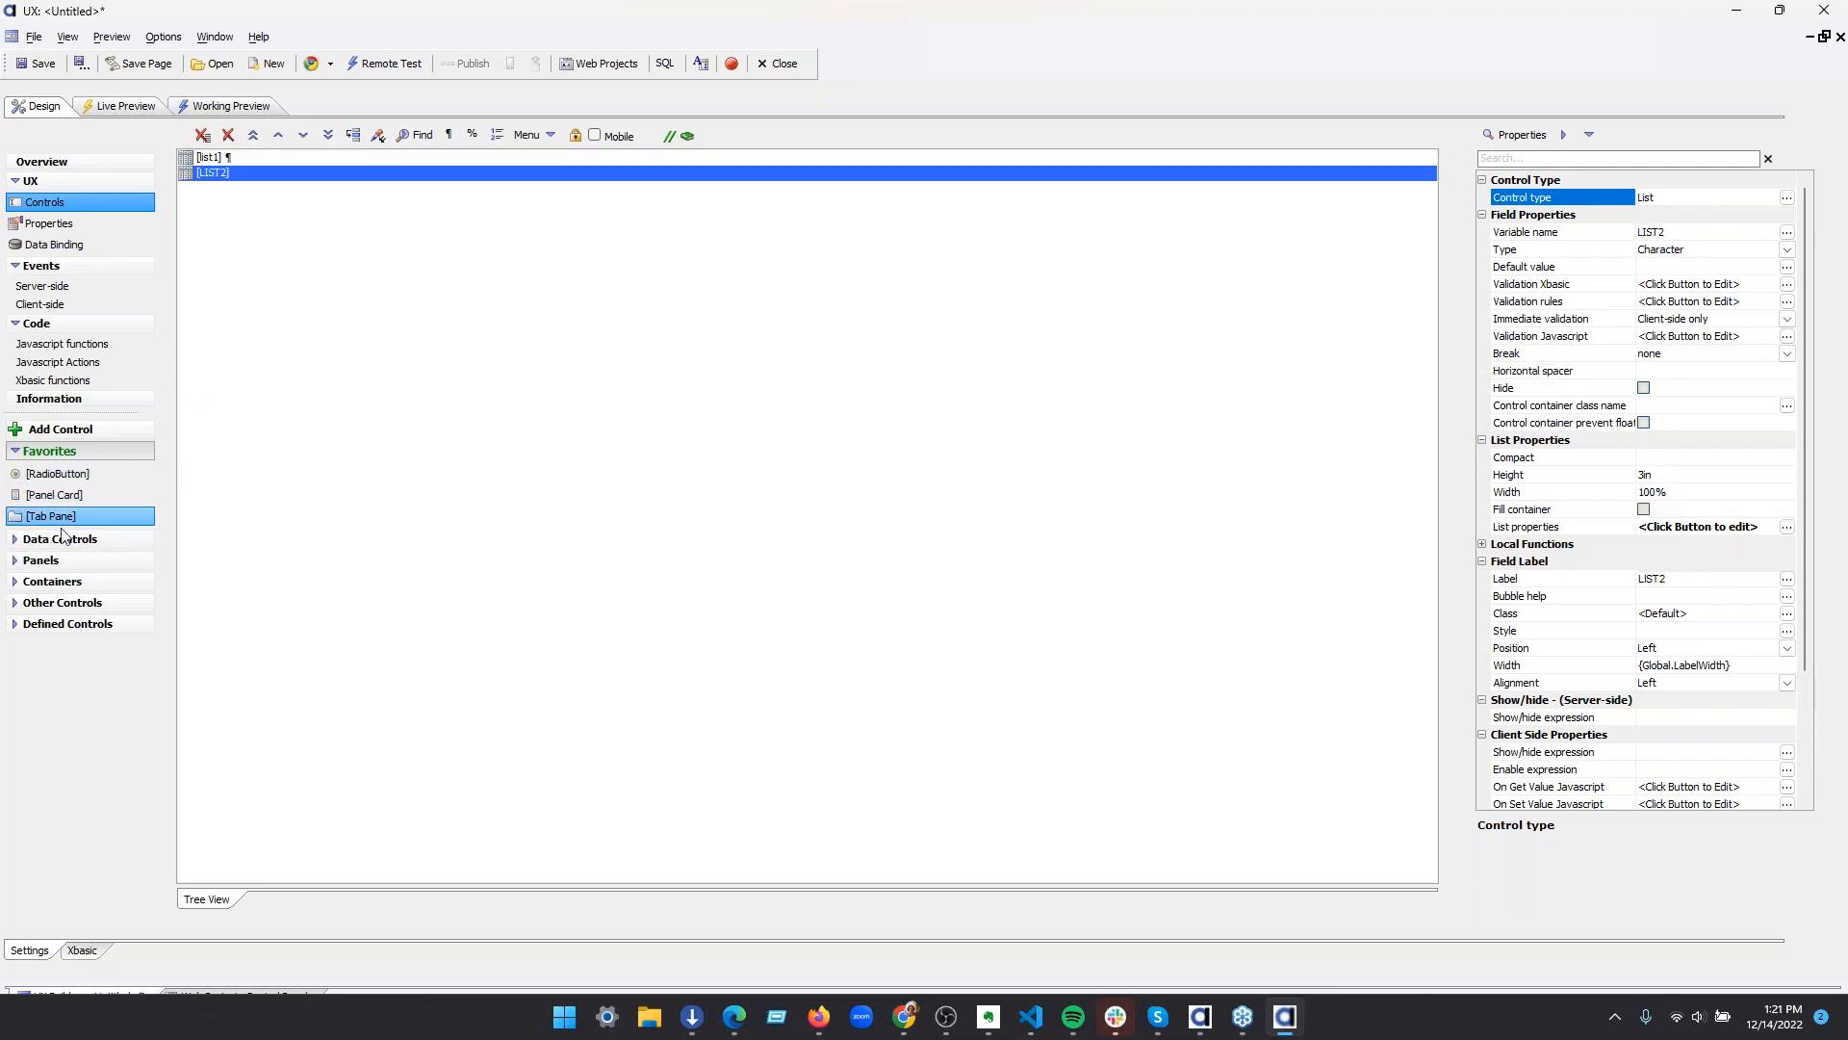
{"action": "left_click", "coordinate": [79, 429]}
{"action": "type", "text": "butt"}
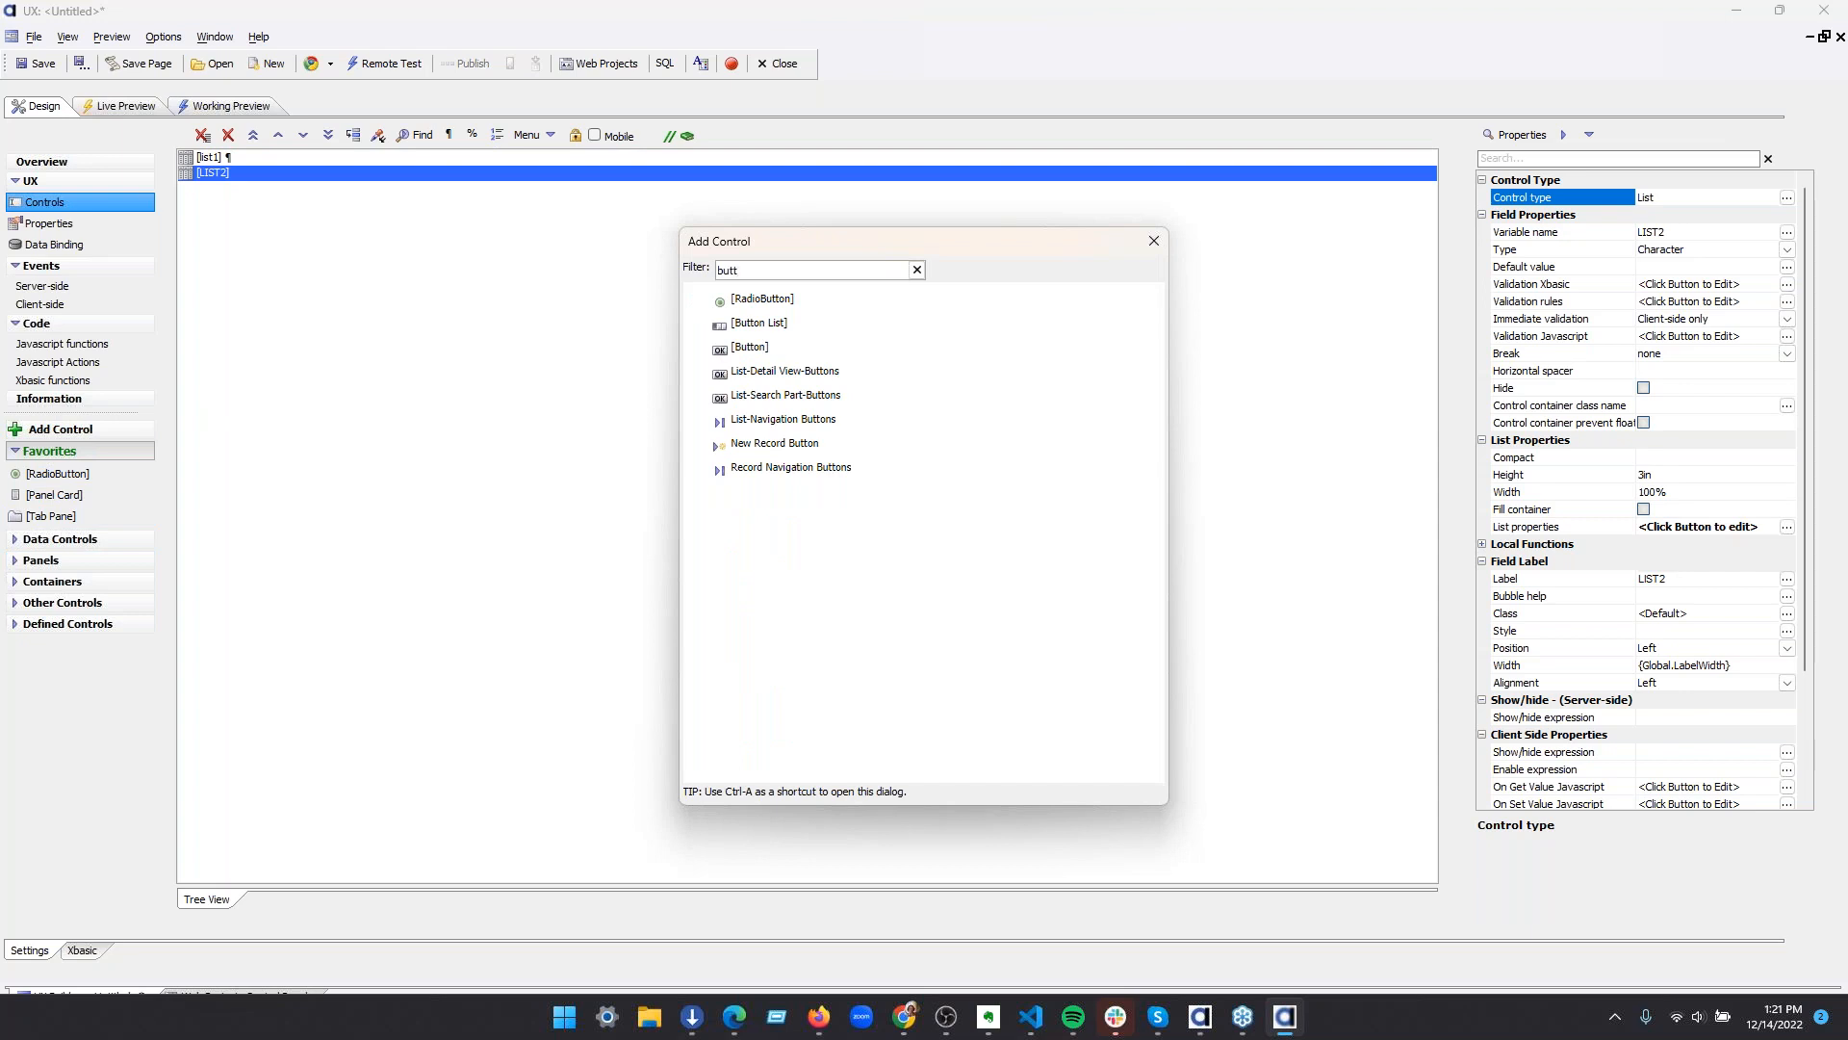
{"action": "double_click", "coordinate": [787, 349]}
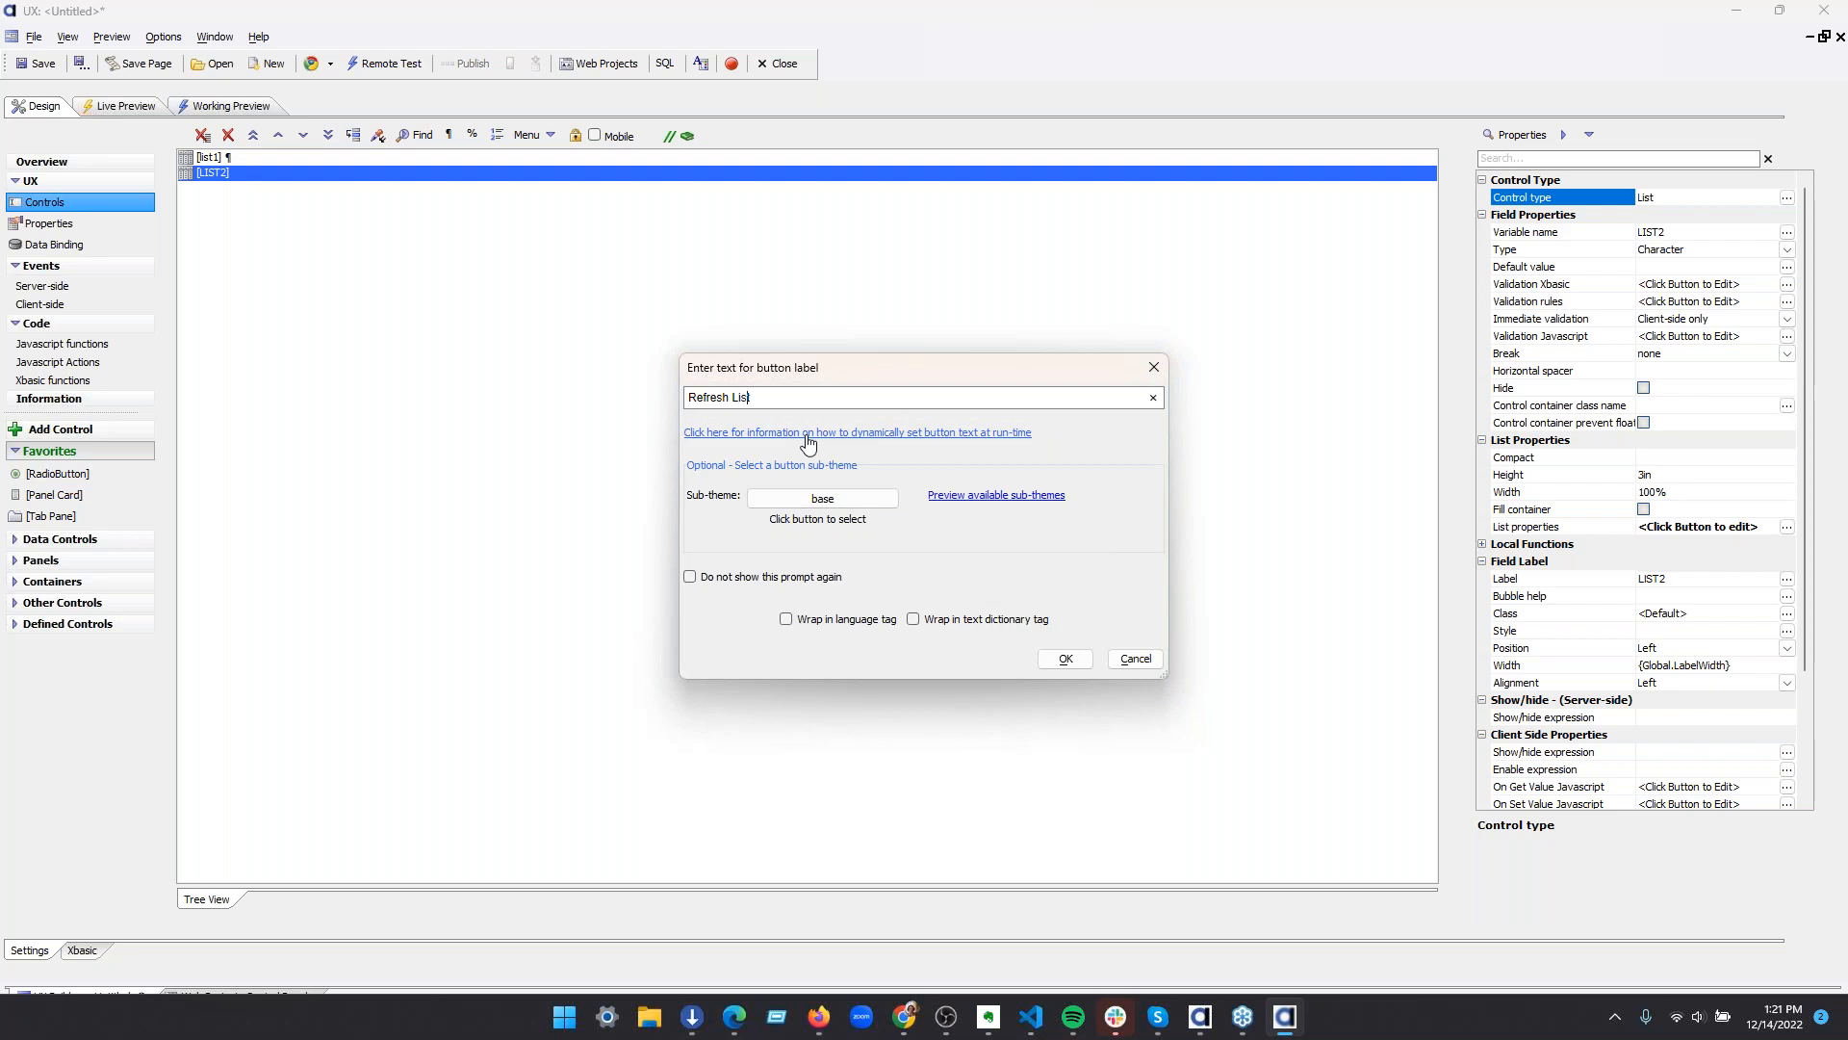
{"action": "type", "text": "s"}
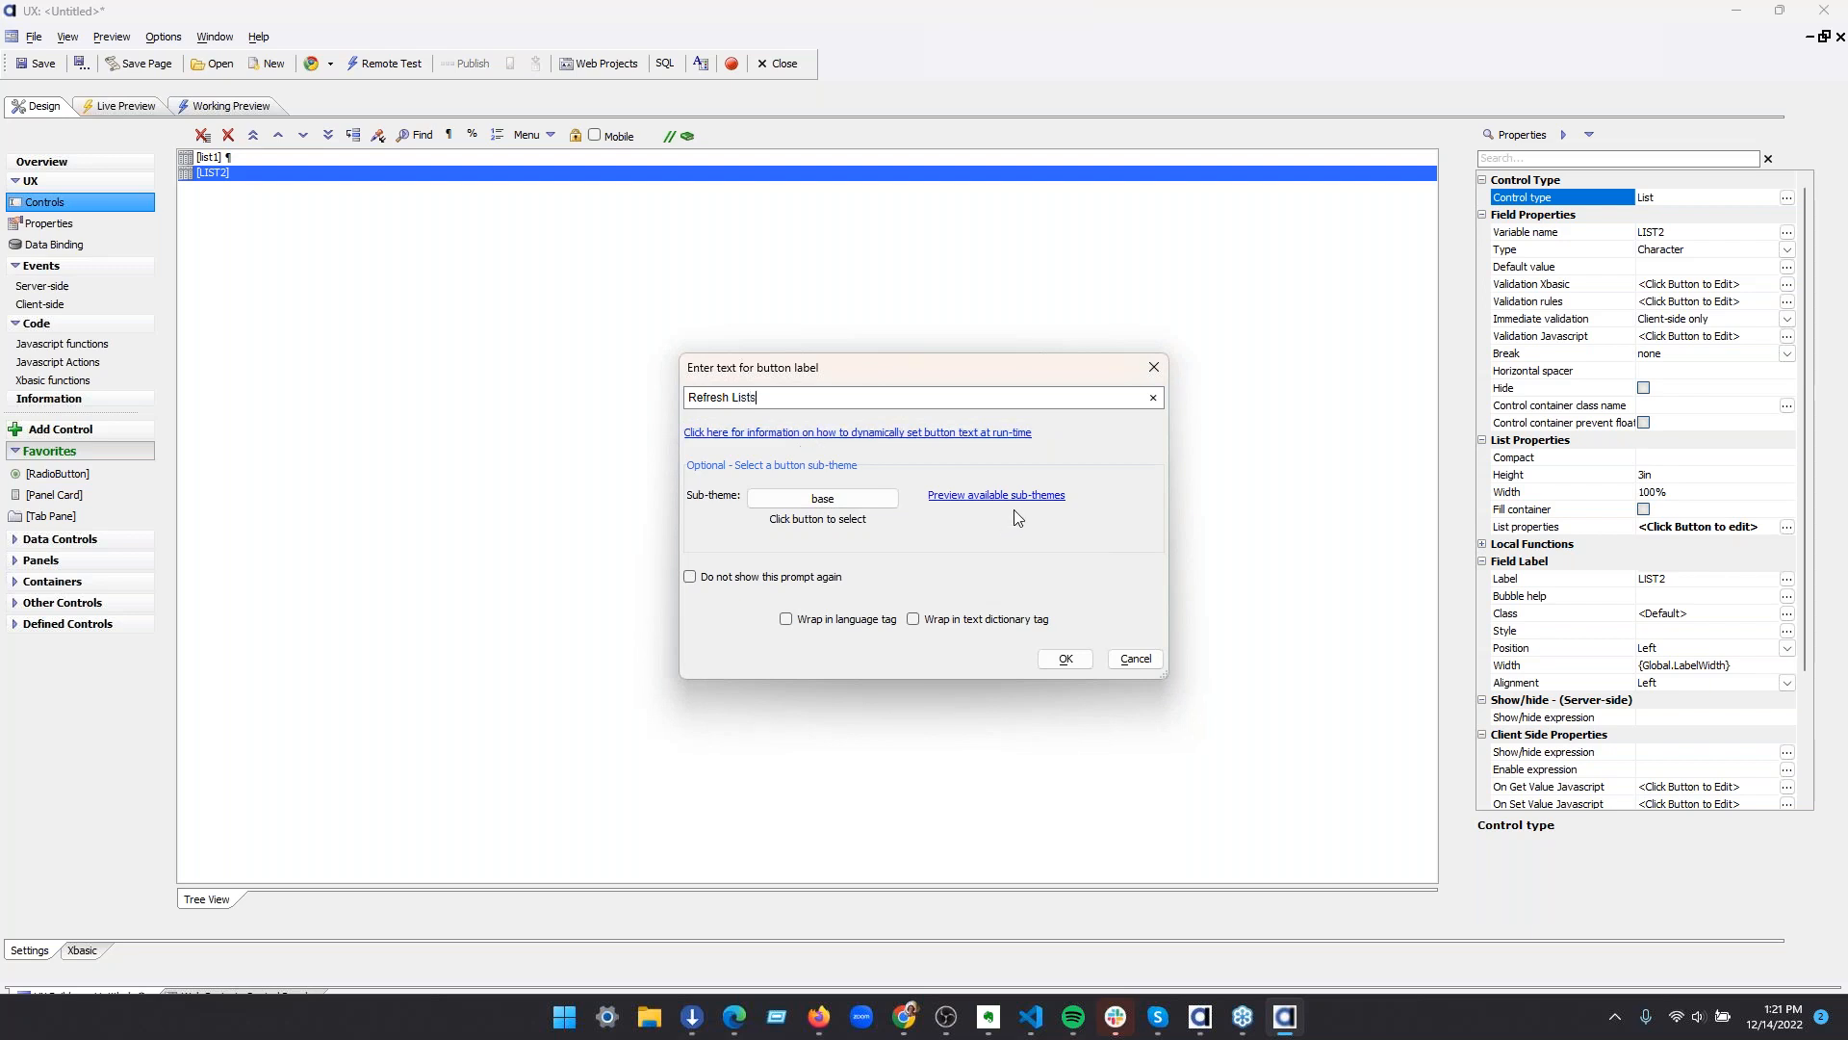
Give the new button the primary sub-theme and accept its definition
{"action": "left_click", "coordinate": [970, 495]}
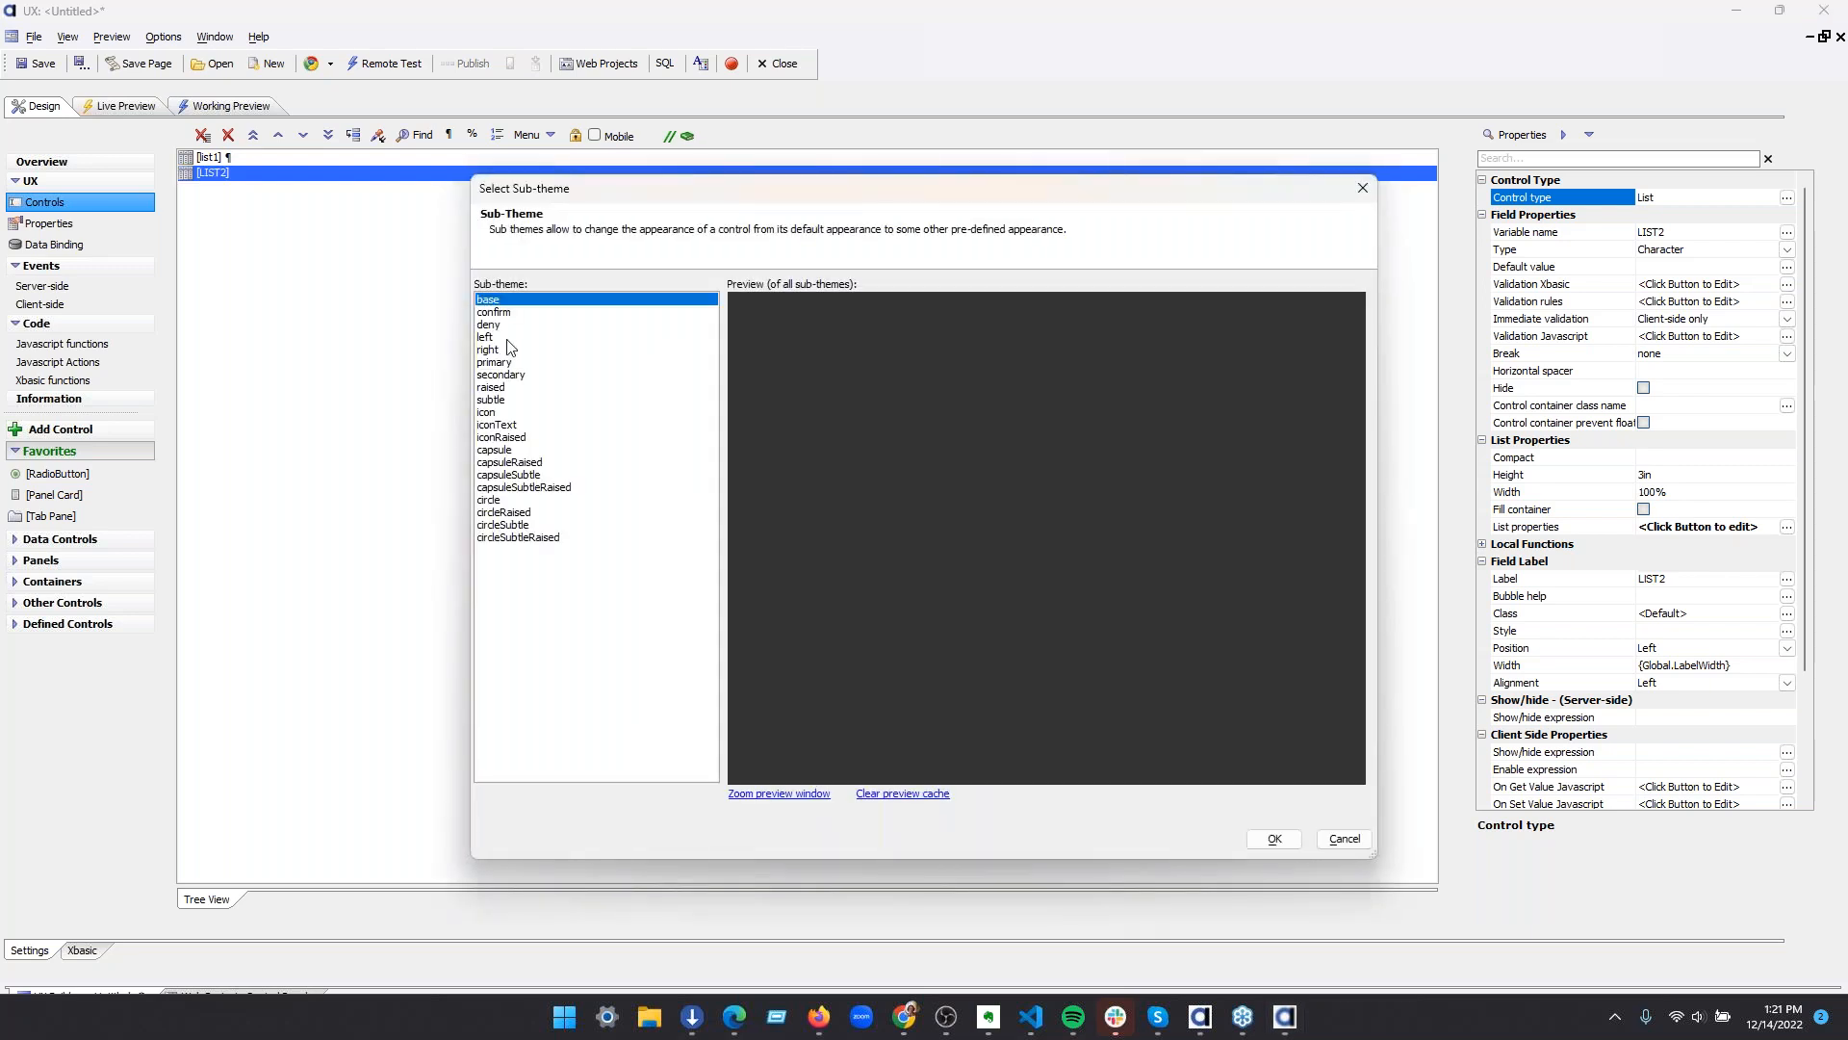
{"action": "left_click", "coordinate": [517, 364]}
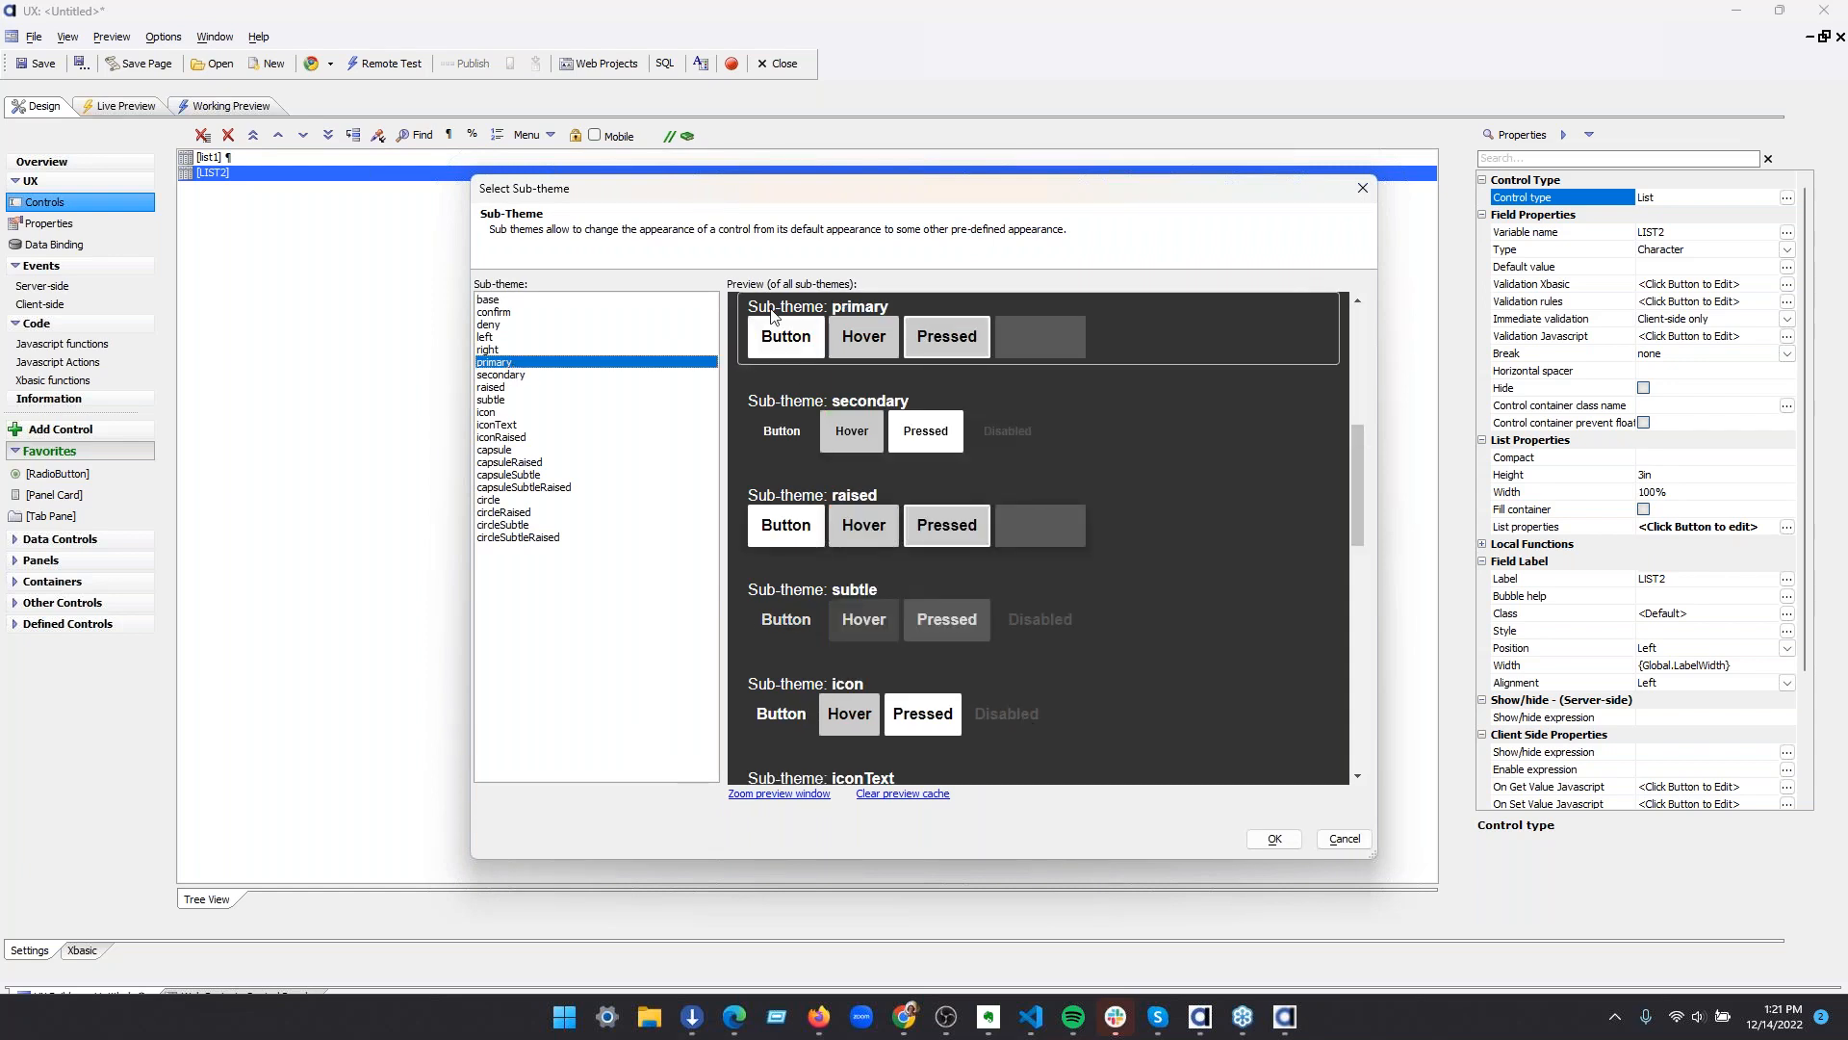
{"action": "left_click", "coordinate": [1273, 838]}
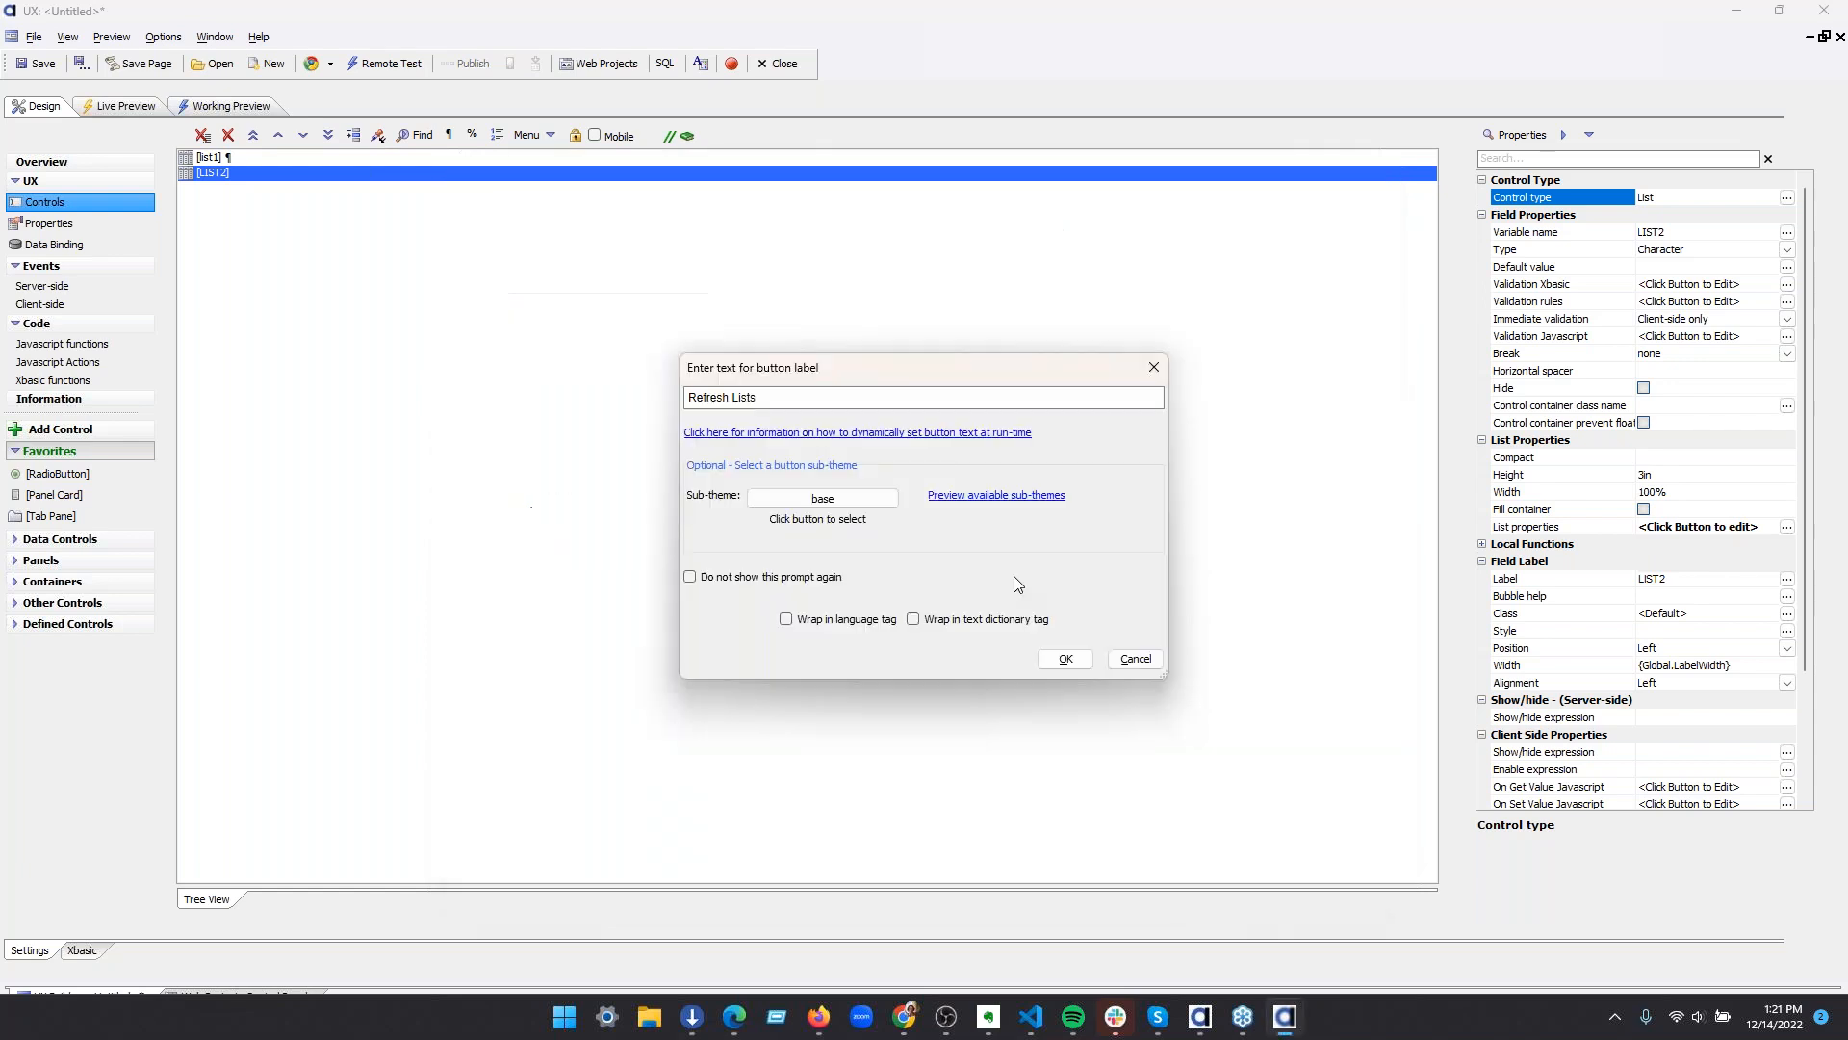
{"action": "left_click", "coordinate": [1066, 659]}
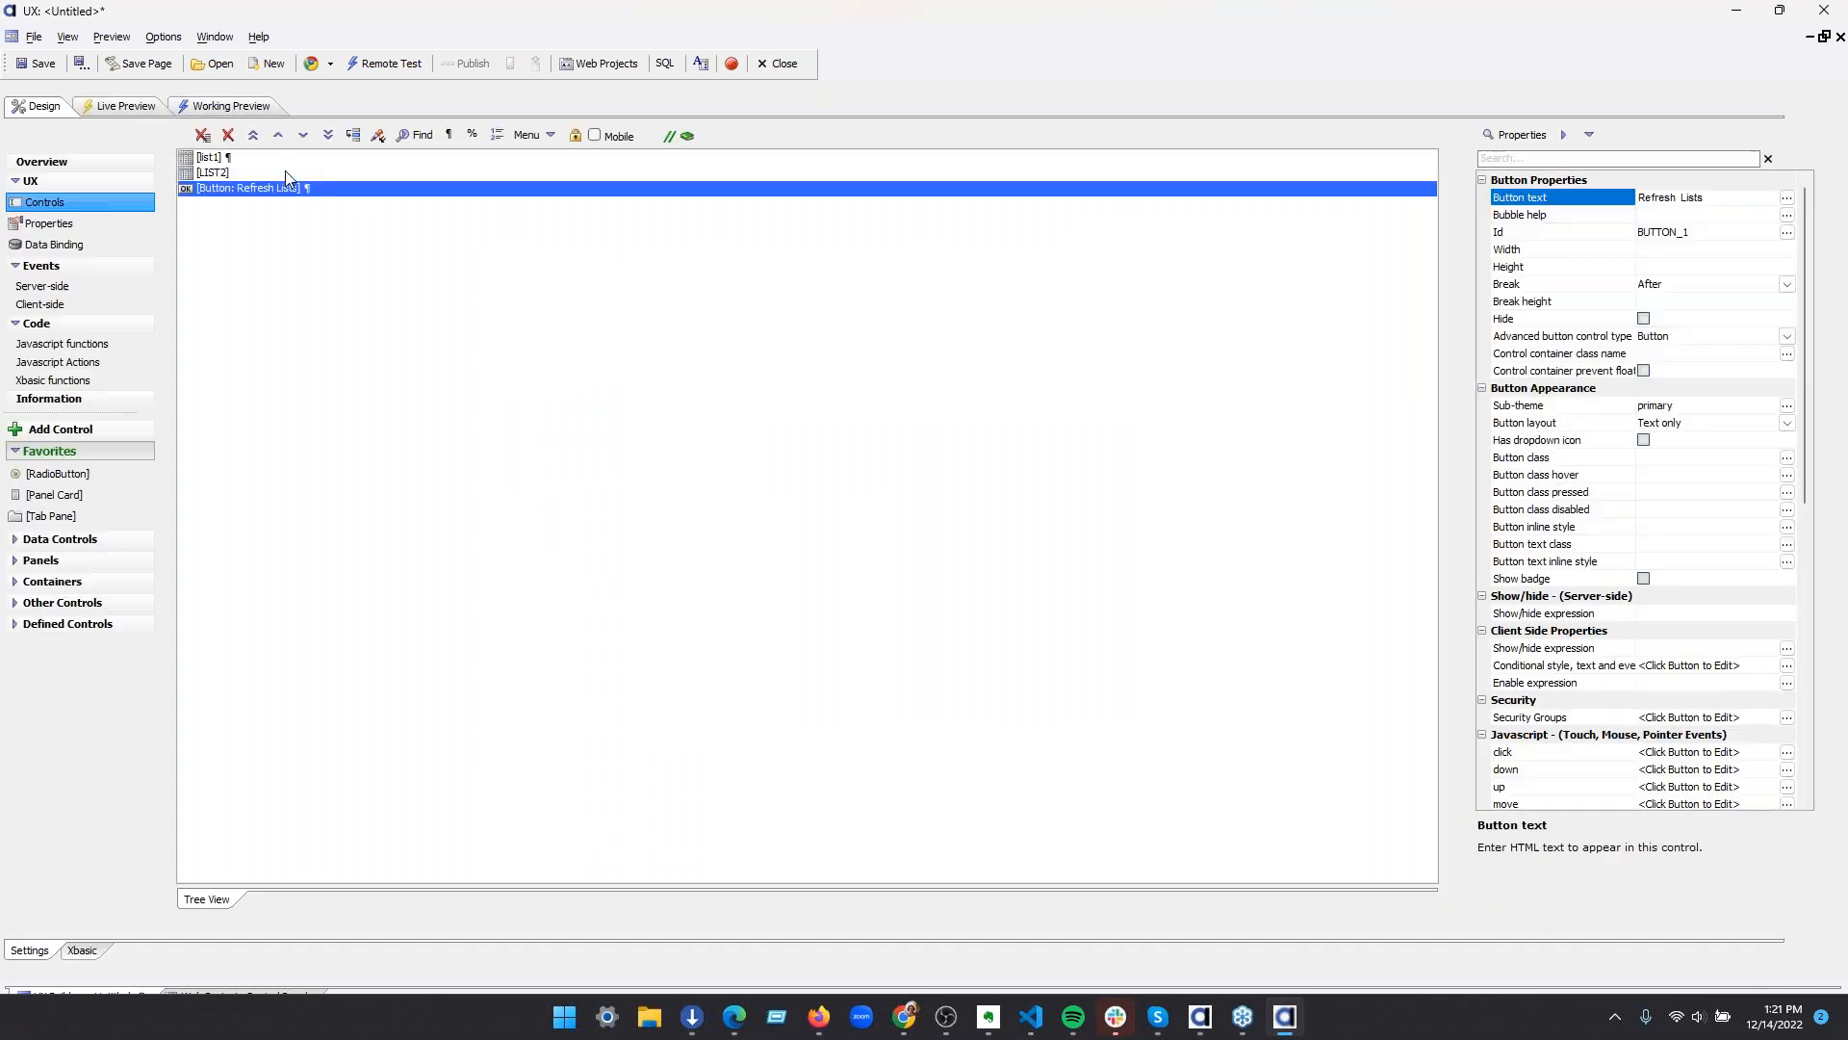
Open the Refresh Lists button's click event and add a List Control Actions action
{"action": "left_click", "coordinate": [279, 188]}
{"action": "double_click", "coordinate": [279, 190]}
{"action": "left_click", "coordinate": [663, 202]}
{"action": "type", "text": "list"}
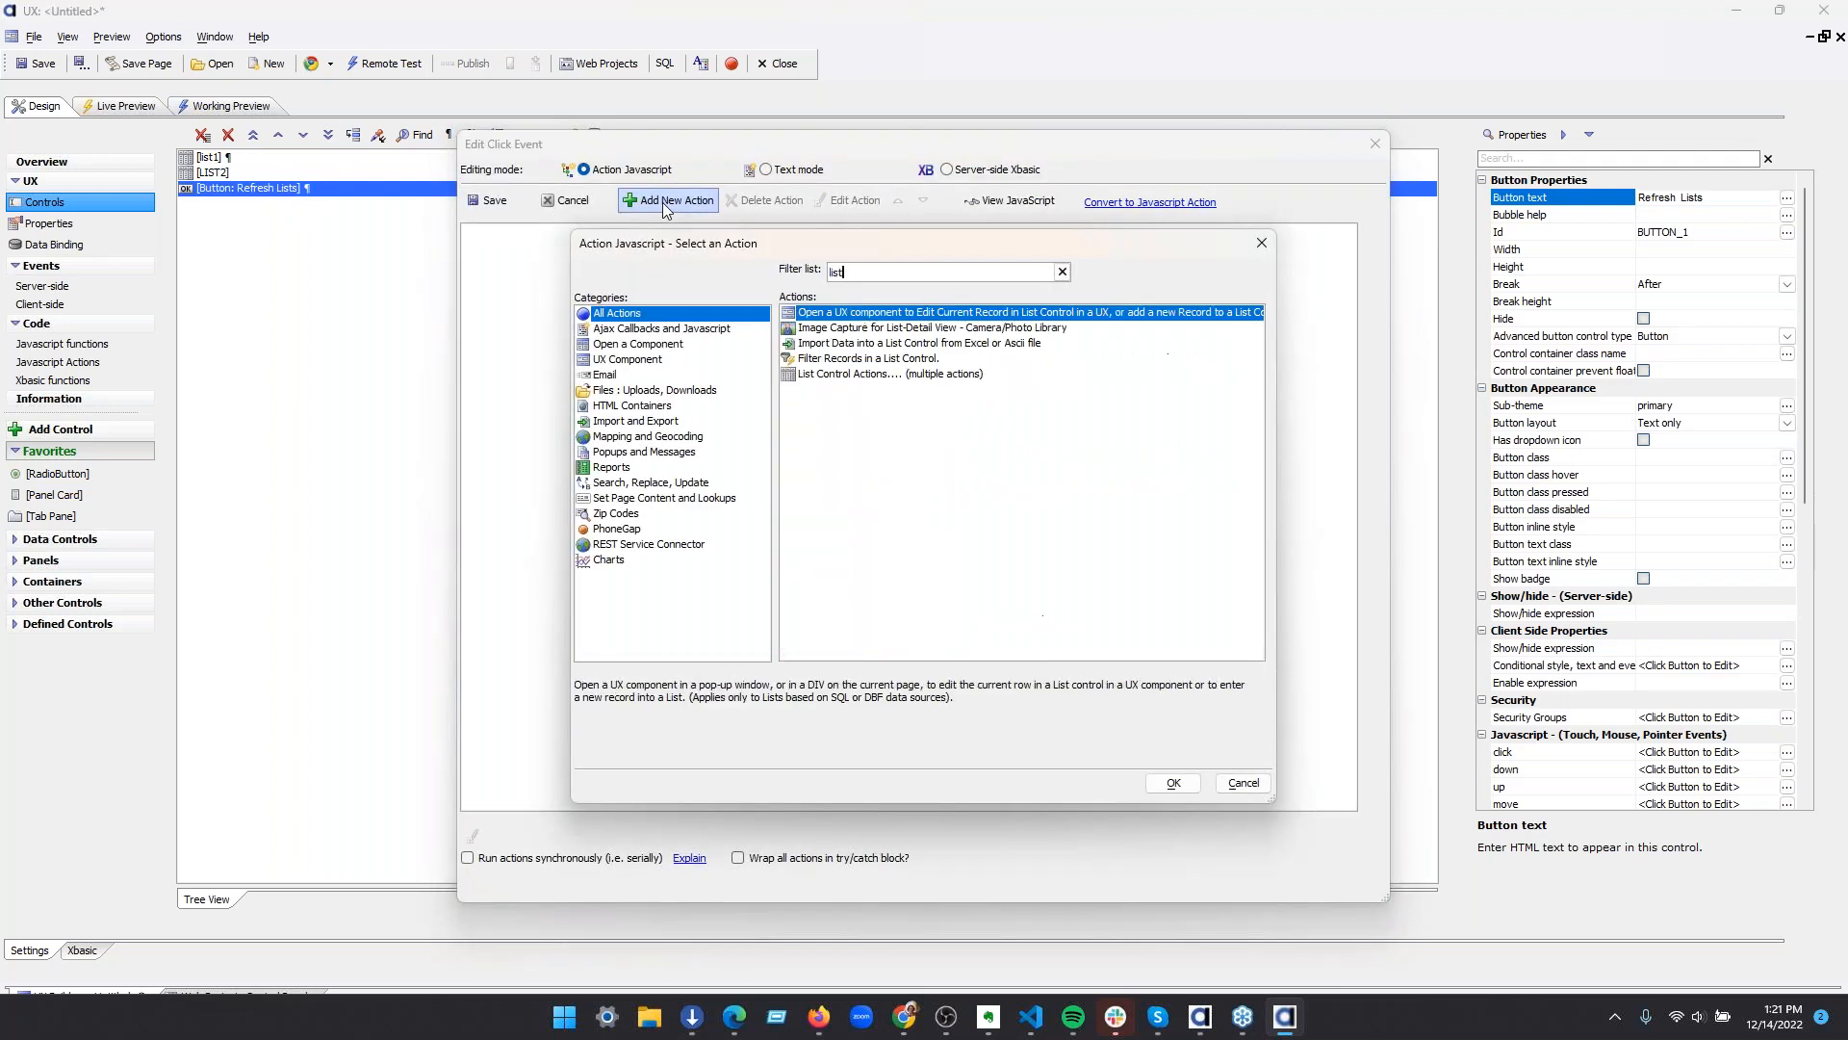
{"action": "left_click", "coordinate": [939, 374]}
{"action": "left_click", "coordinate": [1176, 781]}
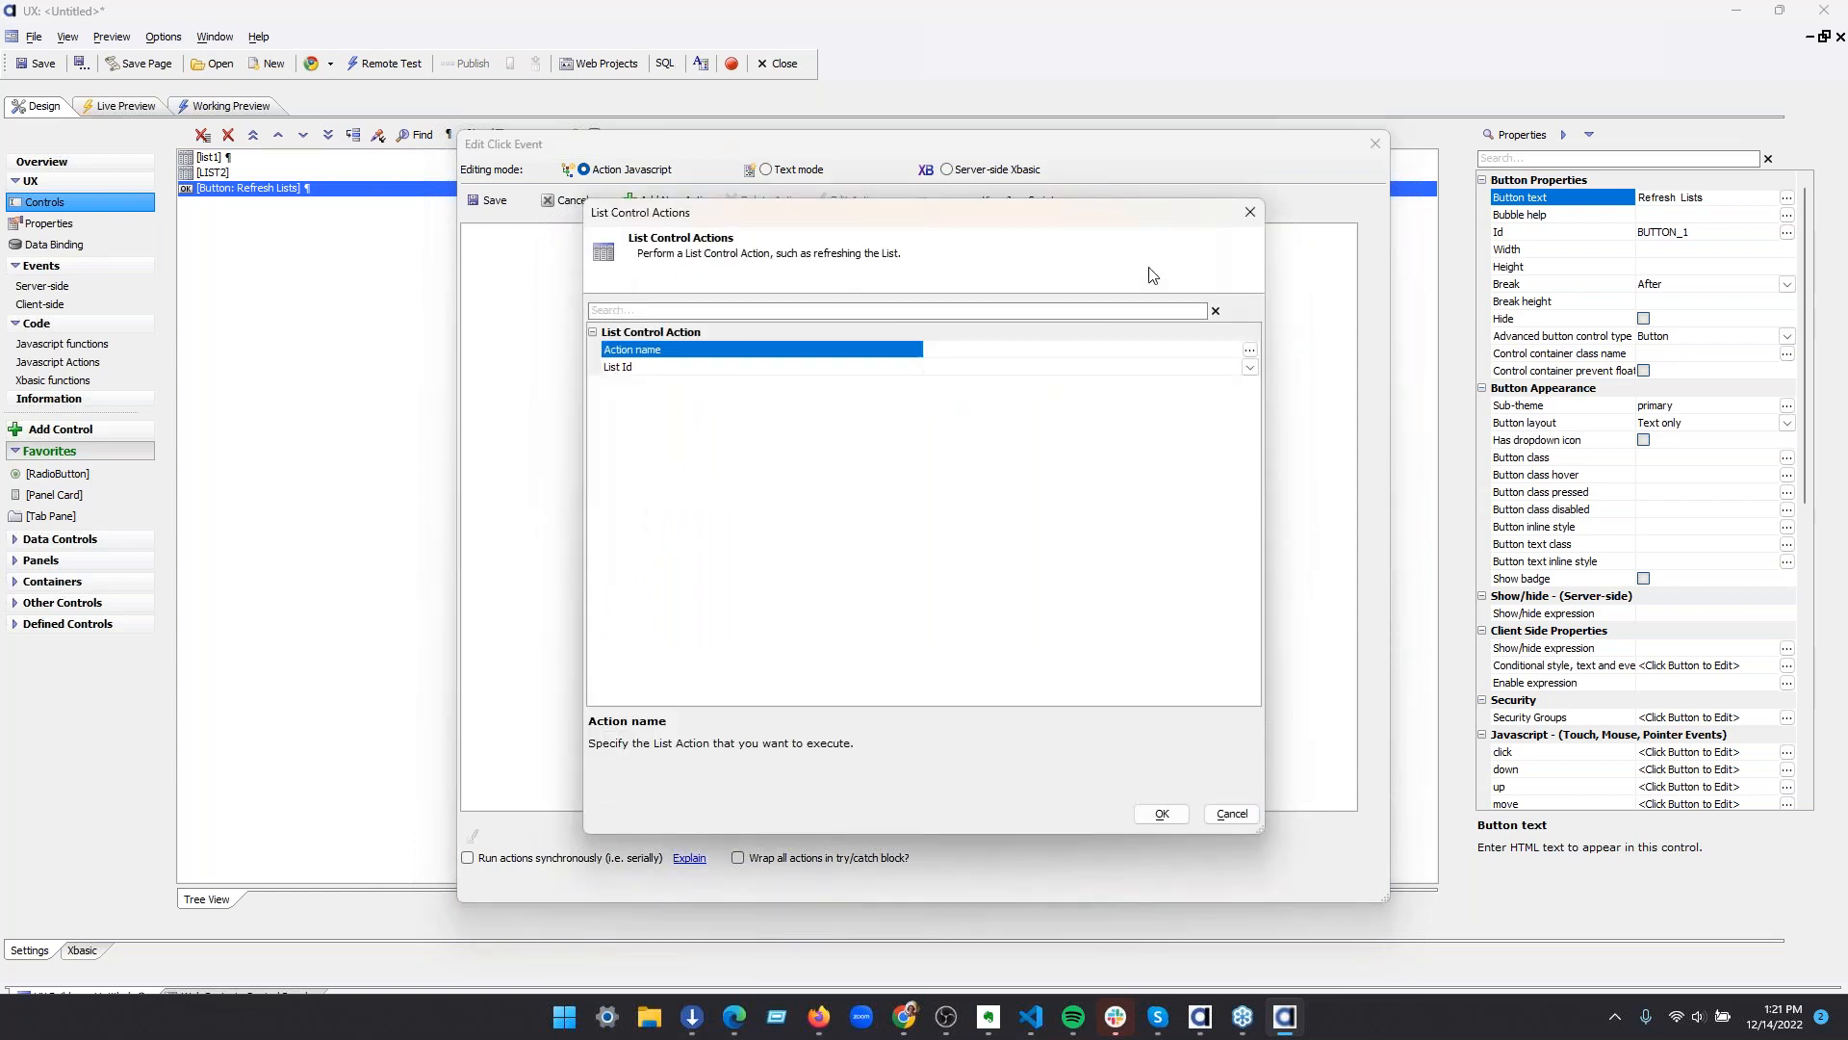
Set the list action to Refresh Data for list1 and LIST2, leave its comment blank, and save the click event
{"action": "left_click", "coordinate": [1250, 350]}
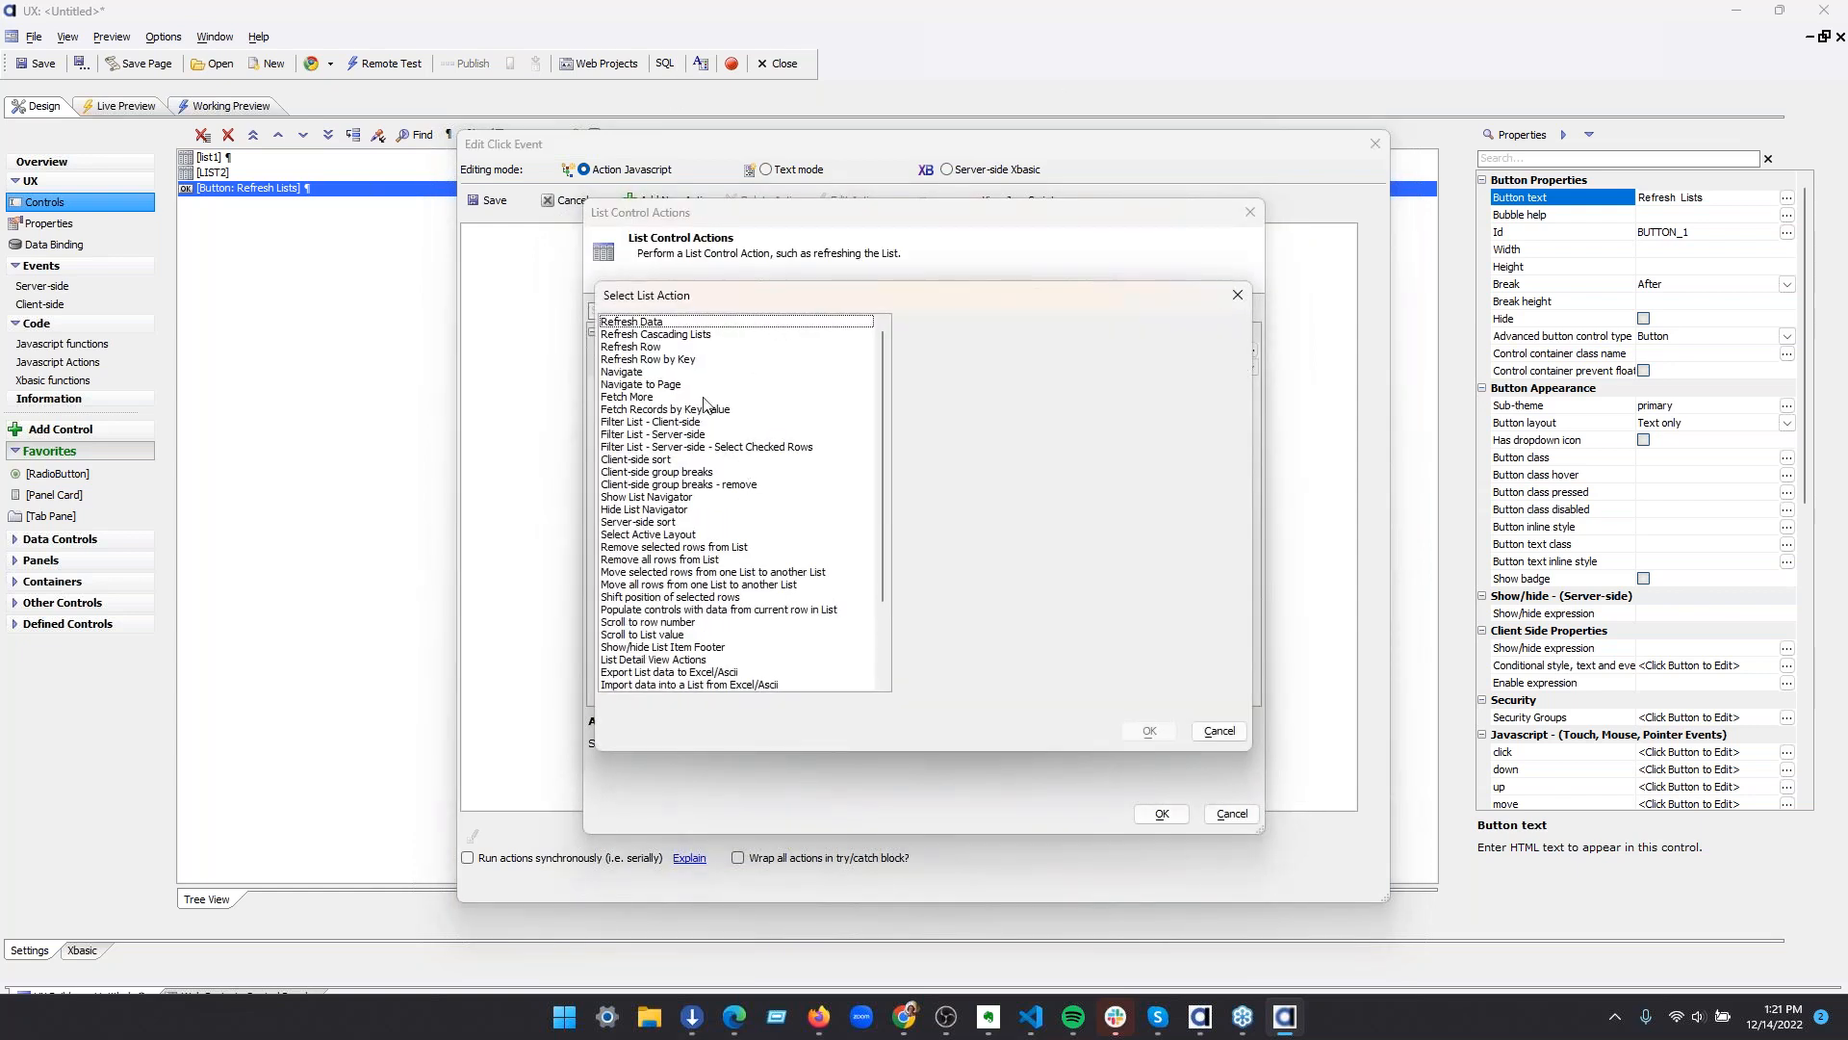
{"action": "left_click", "coordinate": [679, 324]}
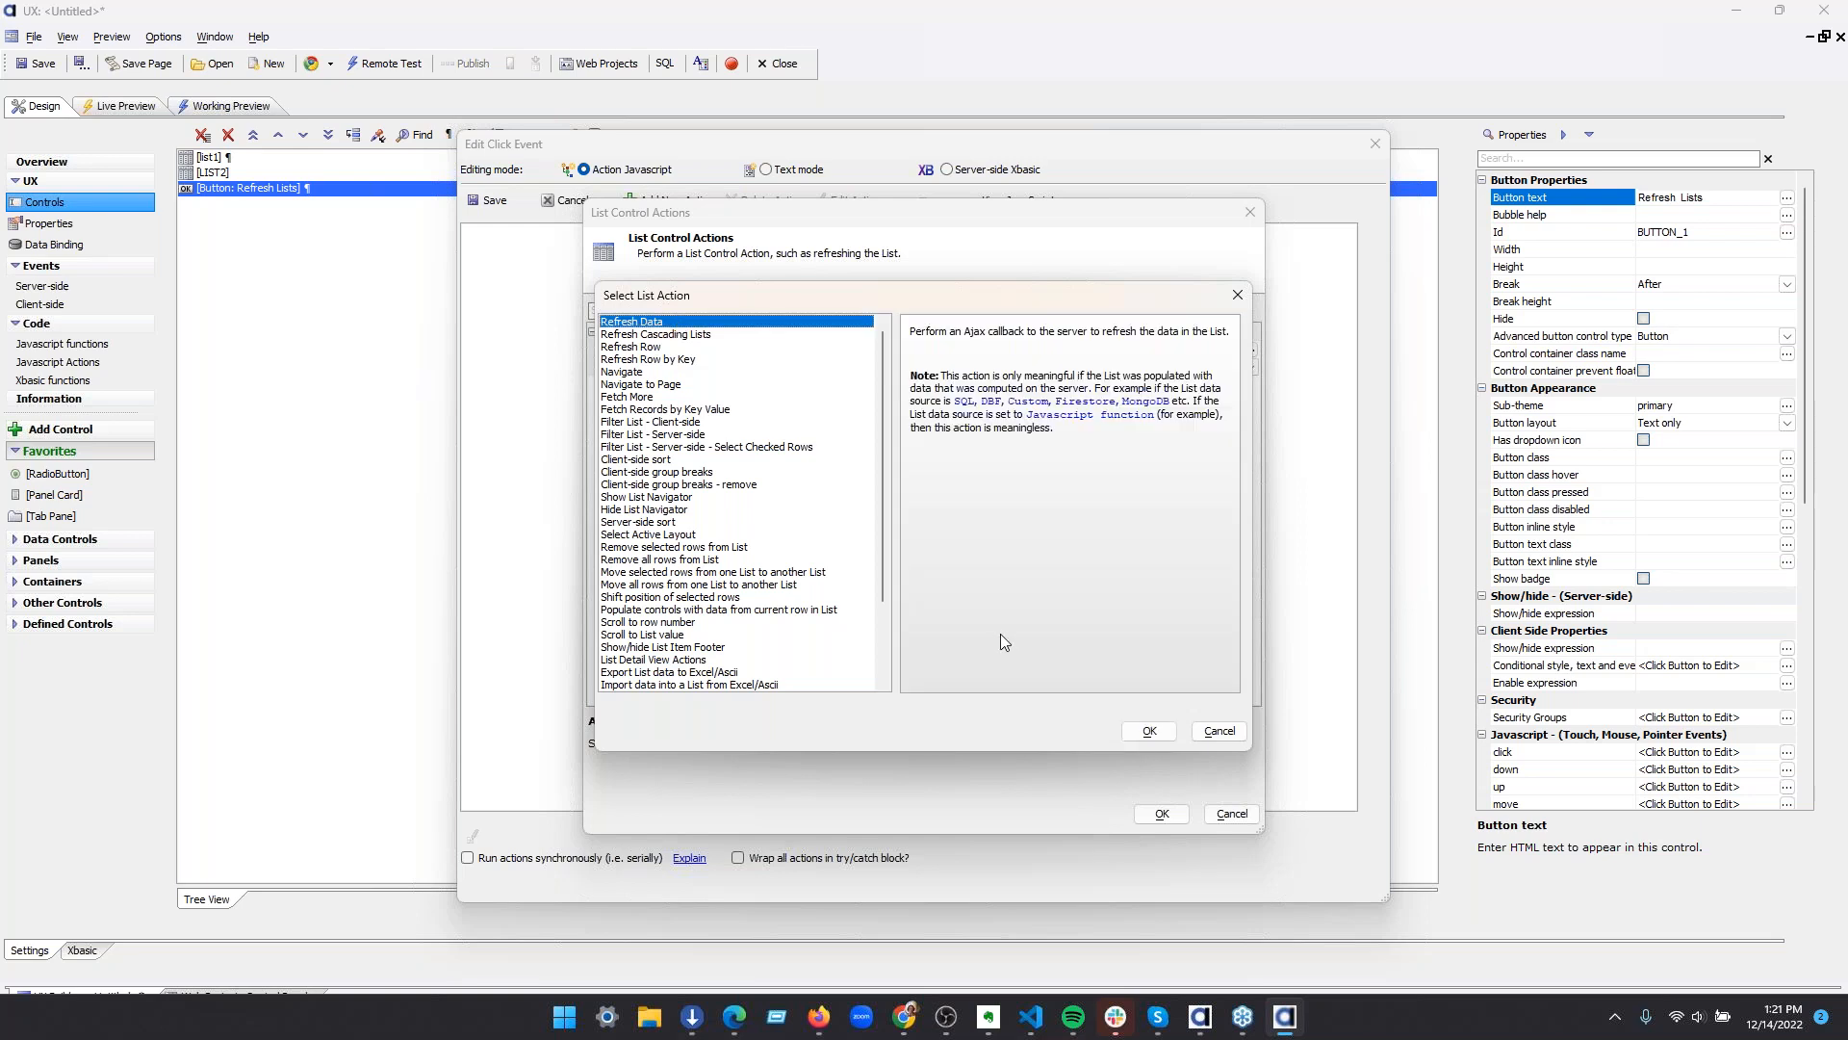
{"action": "left_click", "coordinate": [1149, 730]}
{"action": "left_click", "coordinate": [1073, 372]}
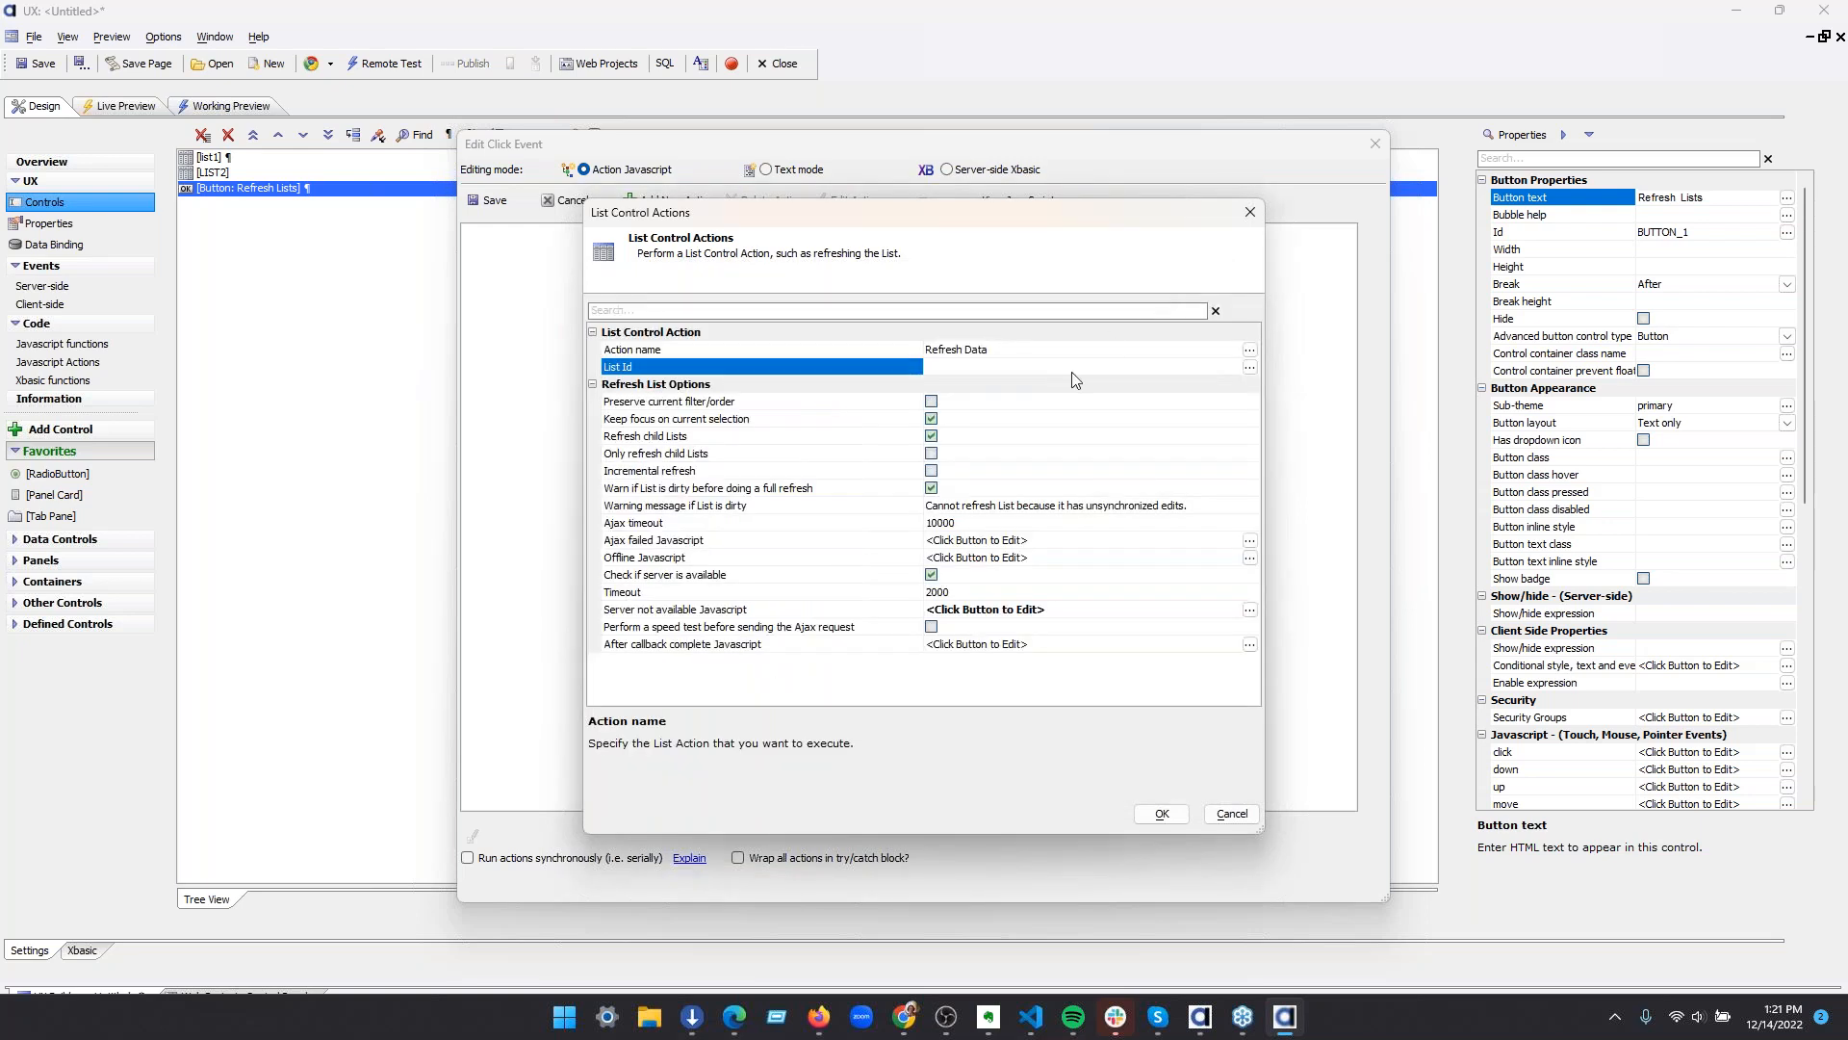
{"action": "left_click", "coordinate": [1249, 367]}
{"action": "left_click", "coordinate": [737, 344]}
{"action": "left_click", "coordinate": [738, 359]}
{"action": "left_click", "coordinate": [998, 715]}
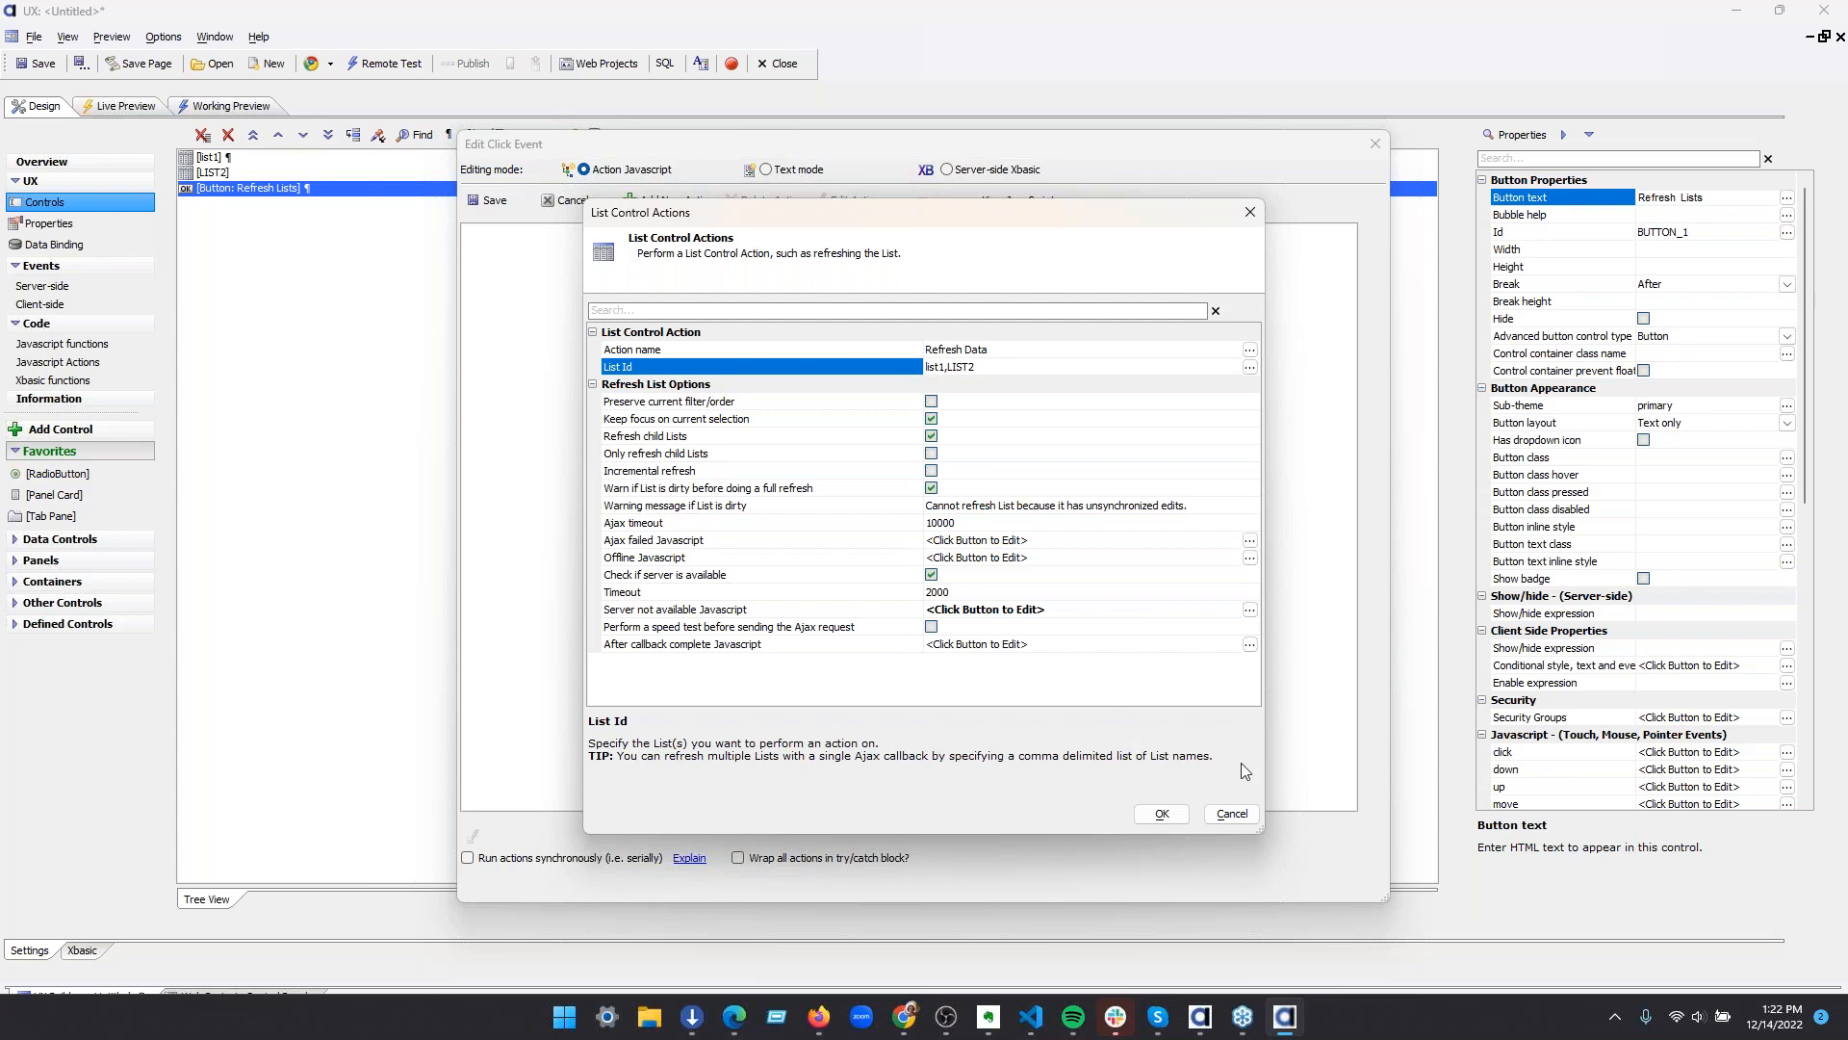
{"action": "left_click", "coordinate": [1173, 814]}
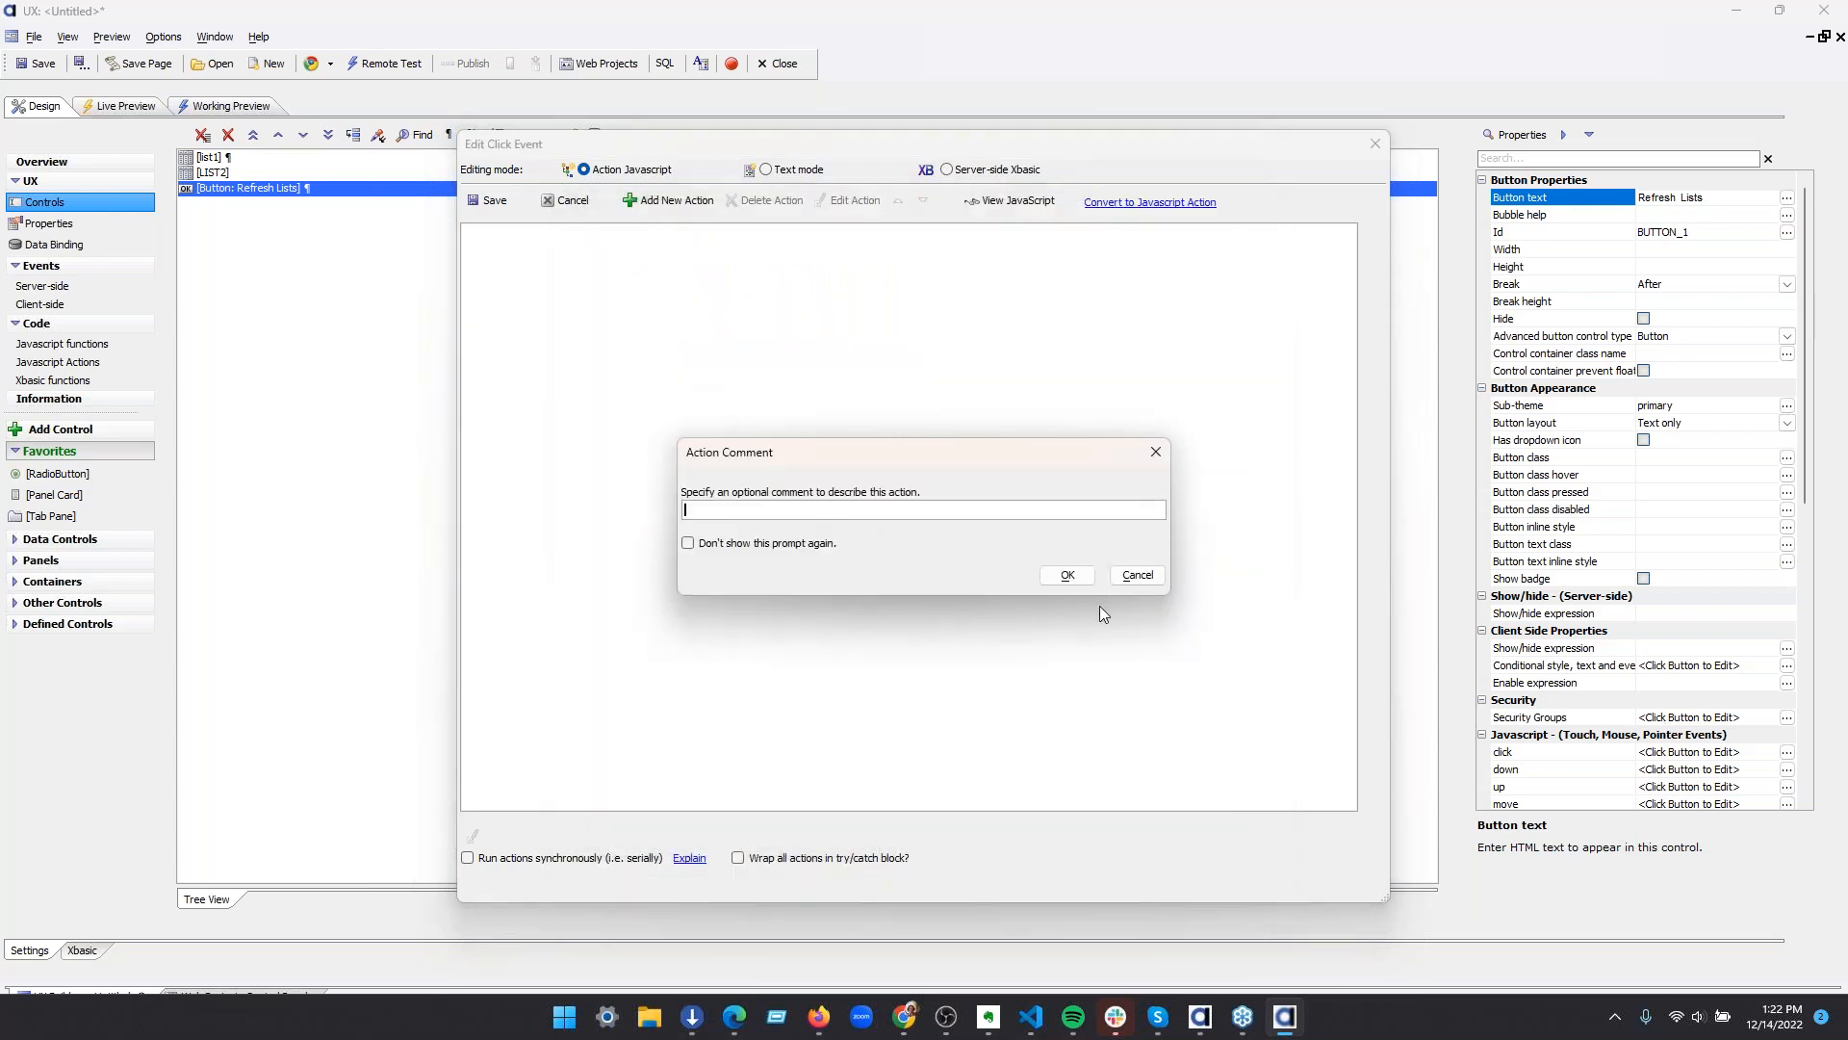
{"action": "left_click", "coordinate": [1067, 574]}
{"action": "left_click", "coordinate": [494, 199]}
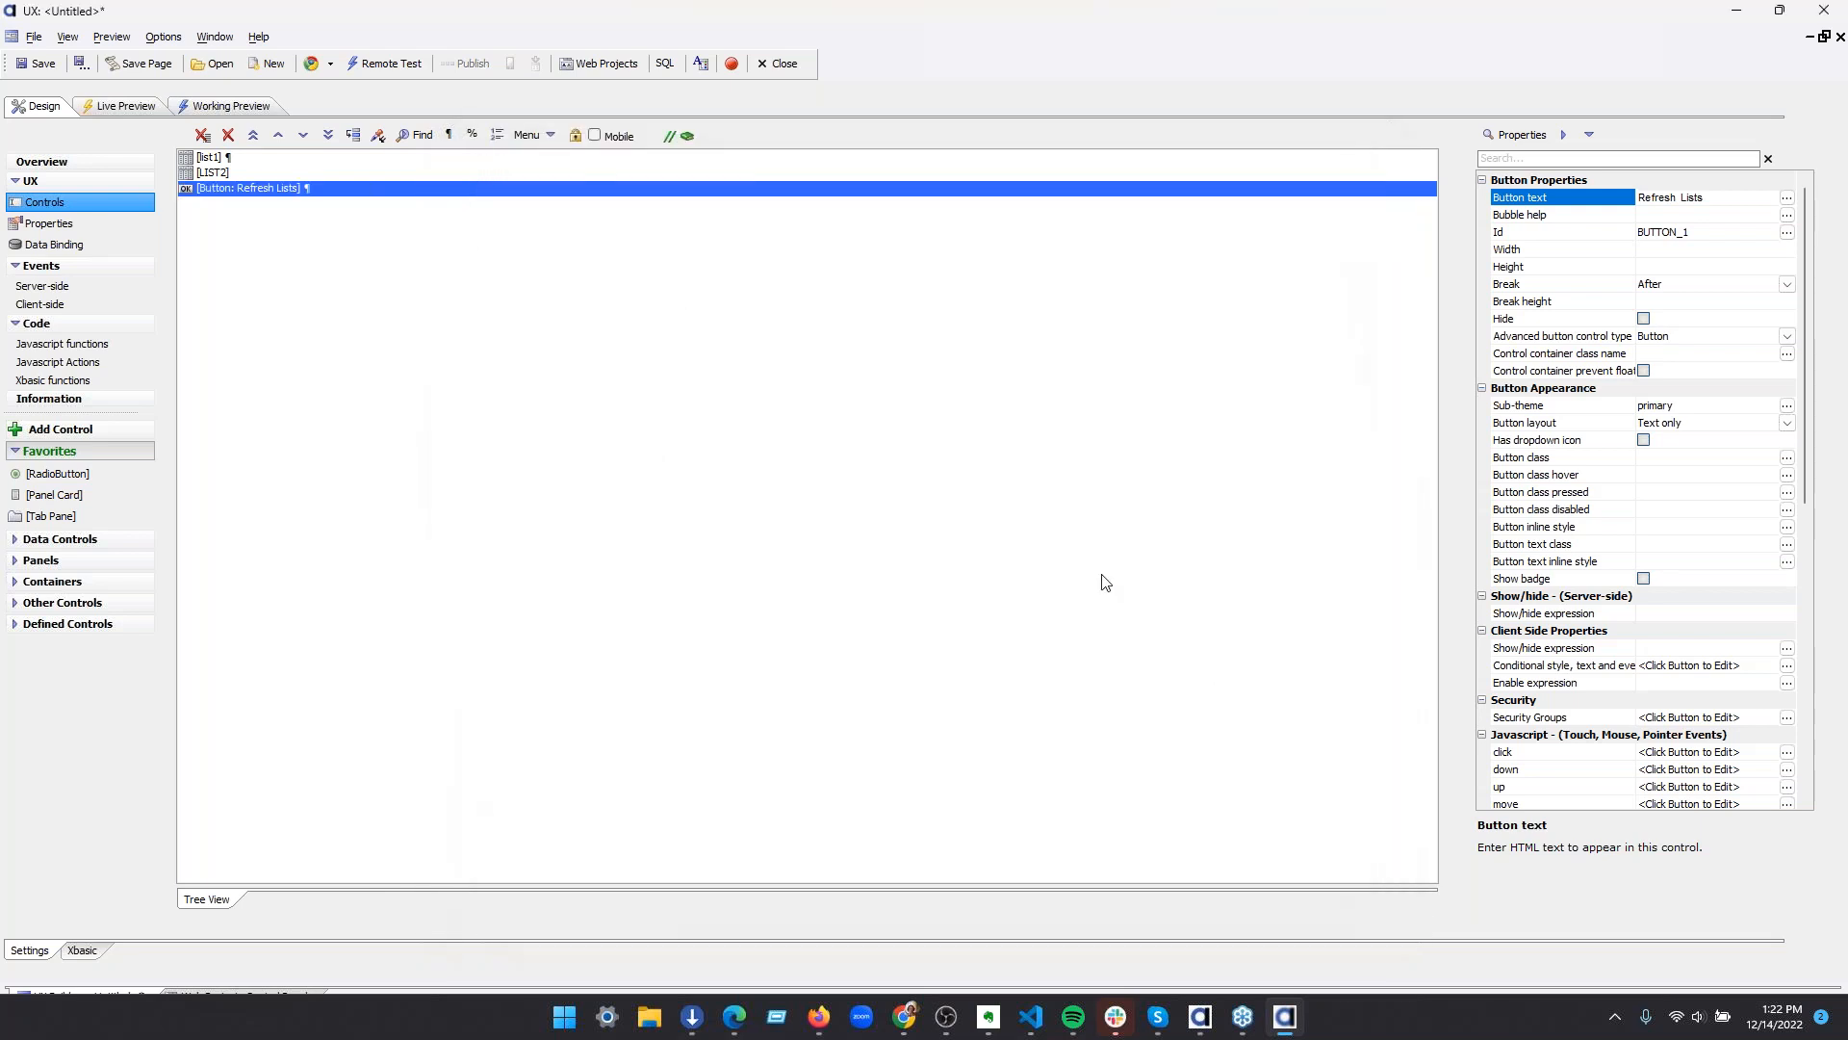
Run a Full Preview of the component and let the Development Server be started
{"action": "left_click", "coordinate": [130, 107]}
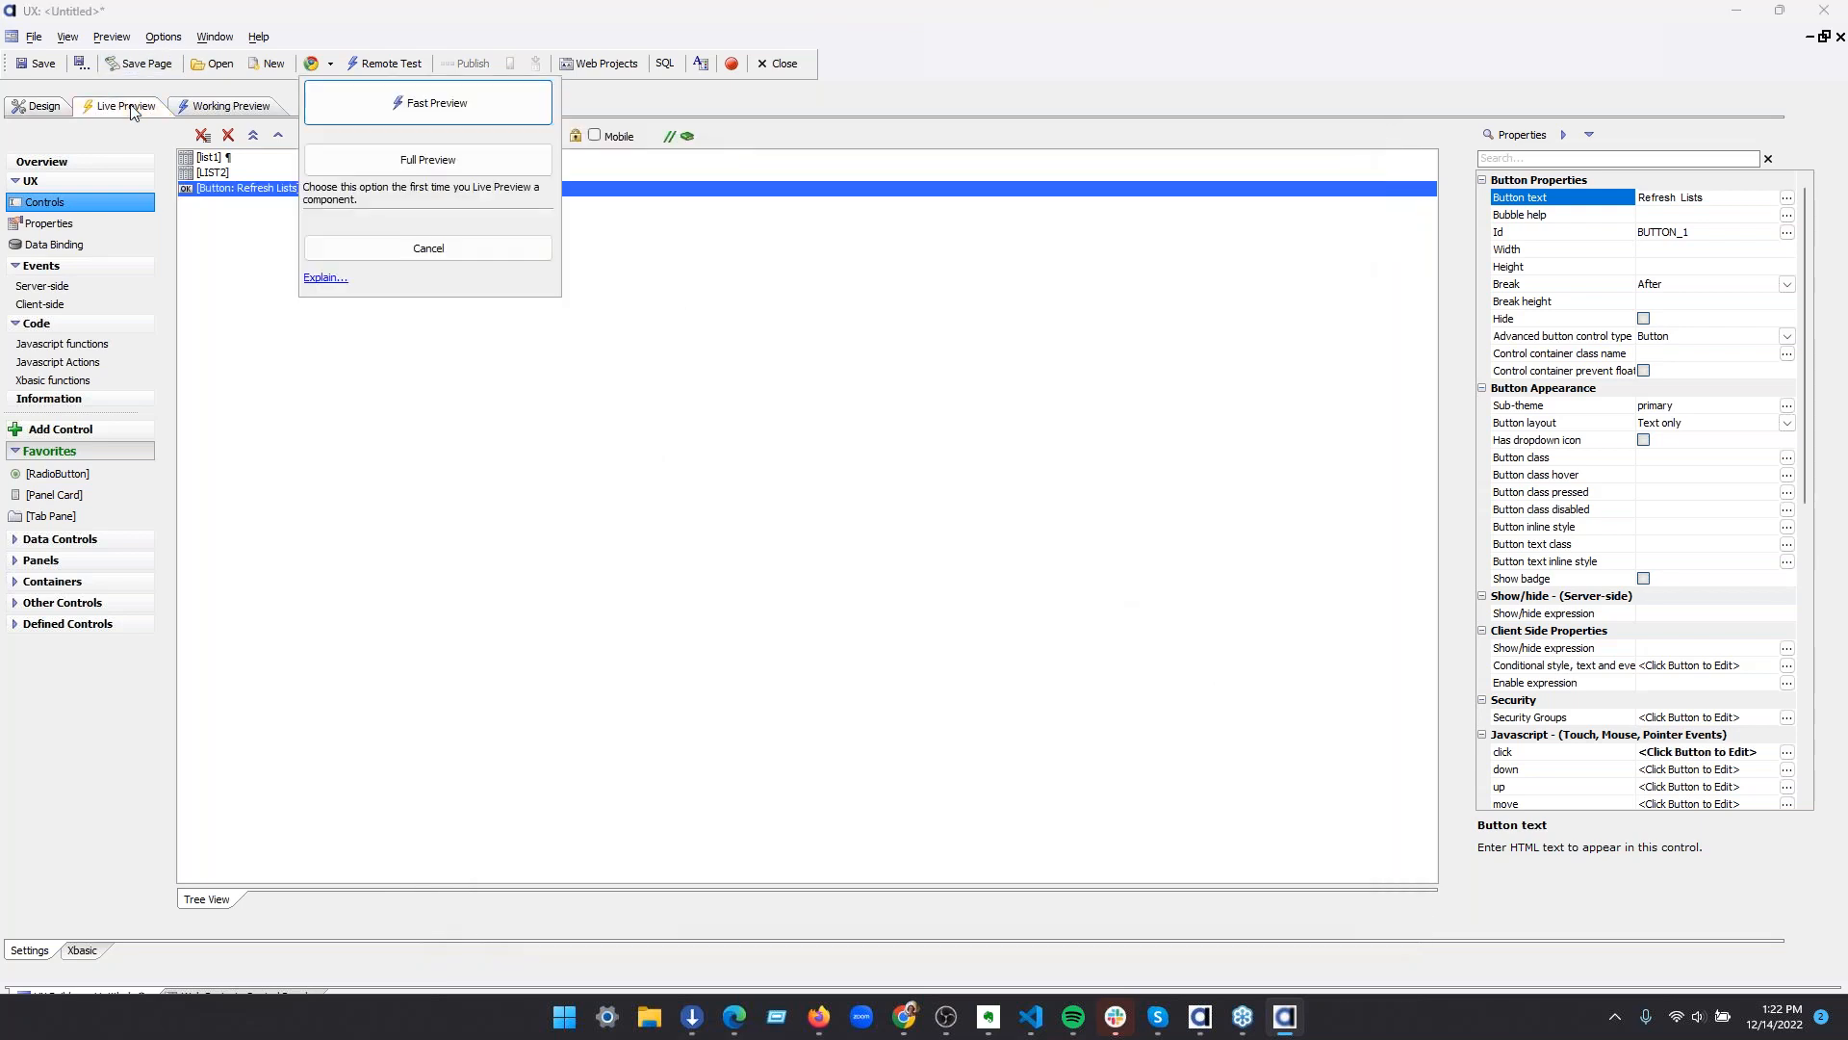
{"action": "left_click", "coordinate": [366, 154]}
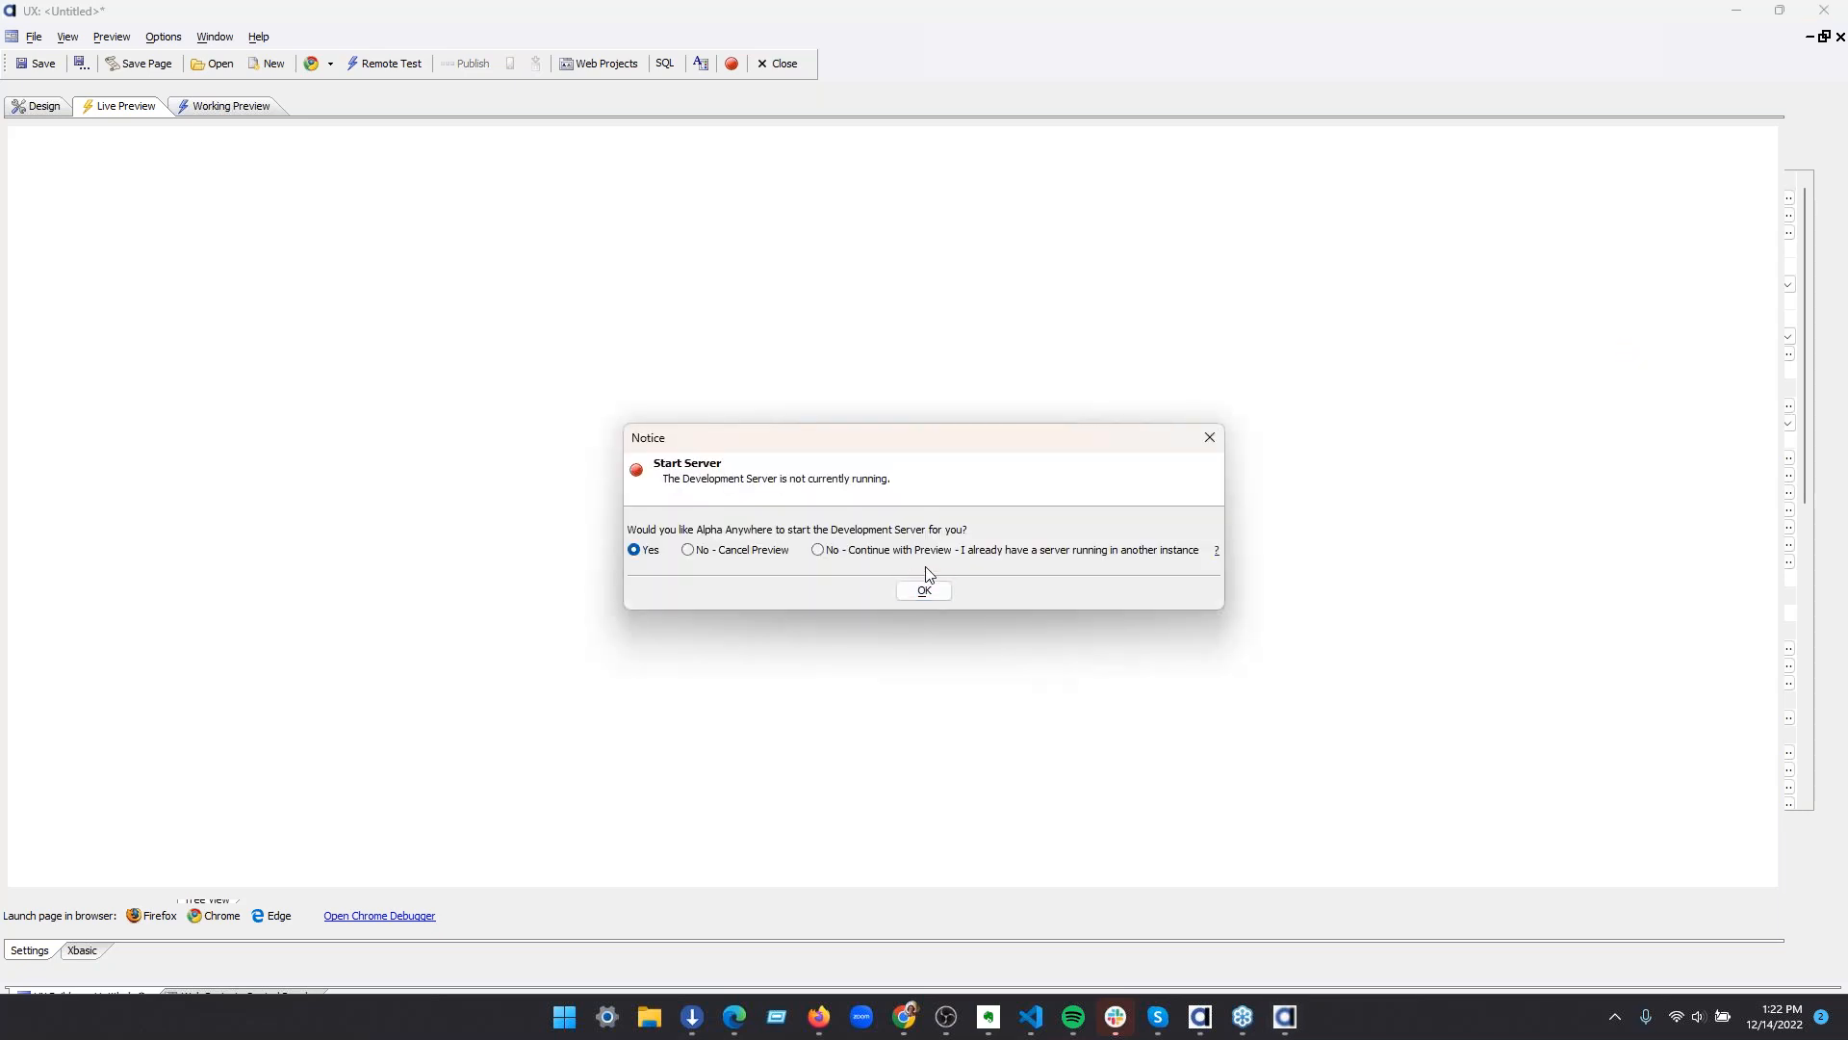
{"action": "left_click", "coordinate": [924, 592]}
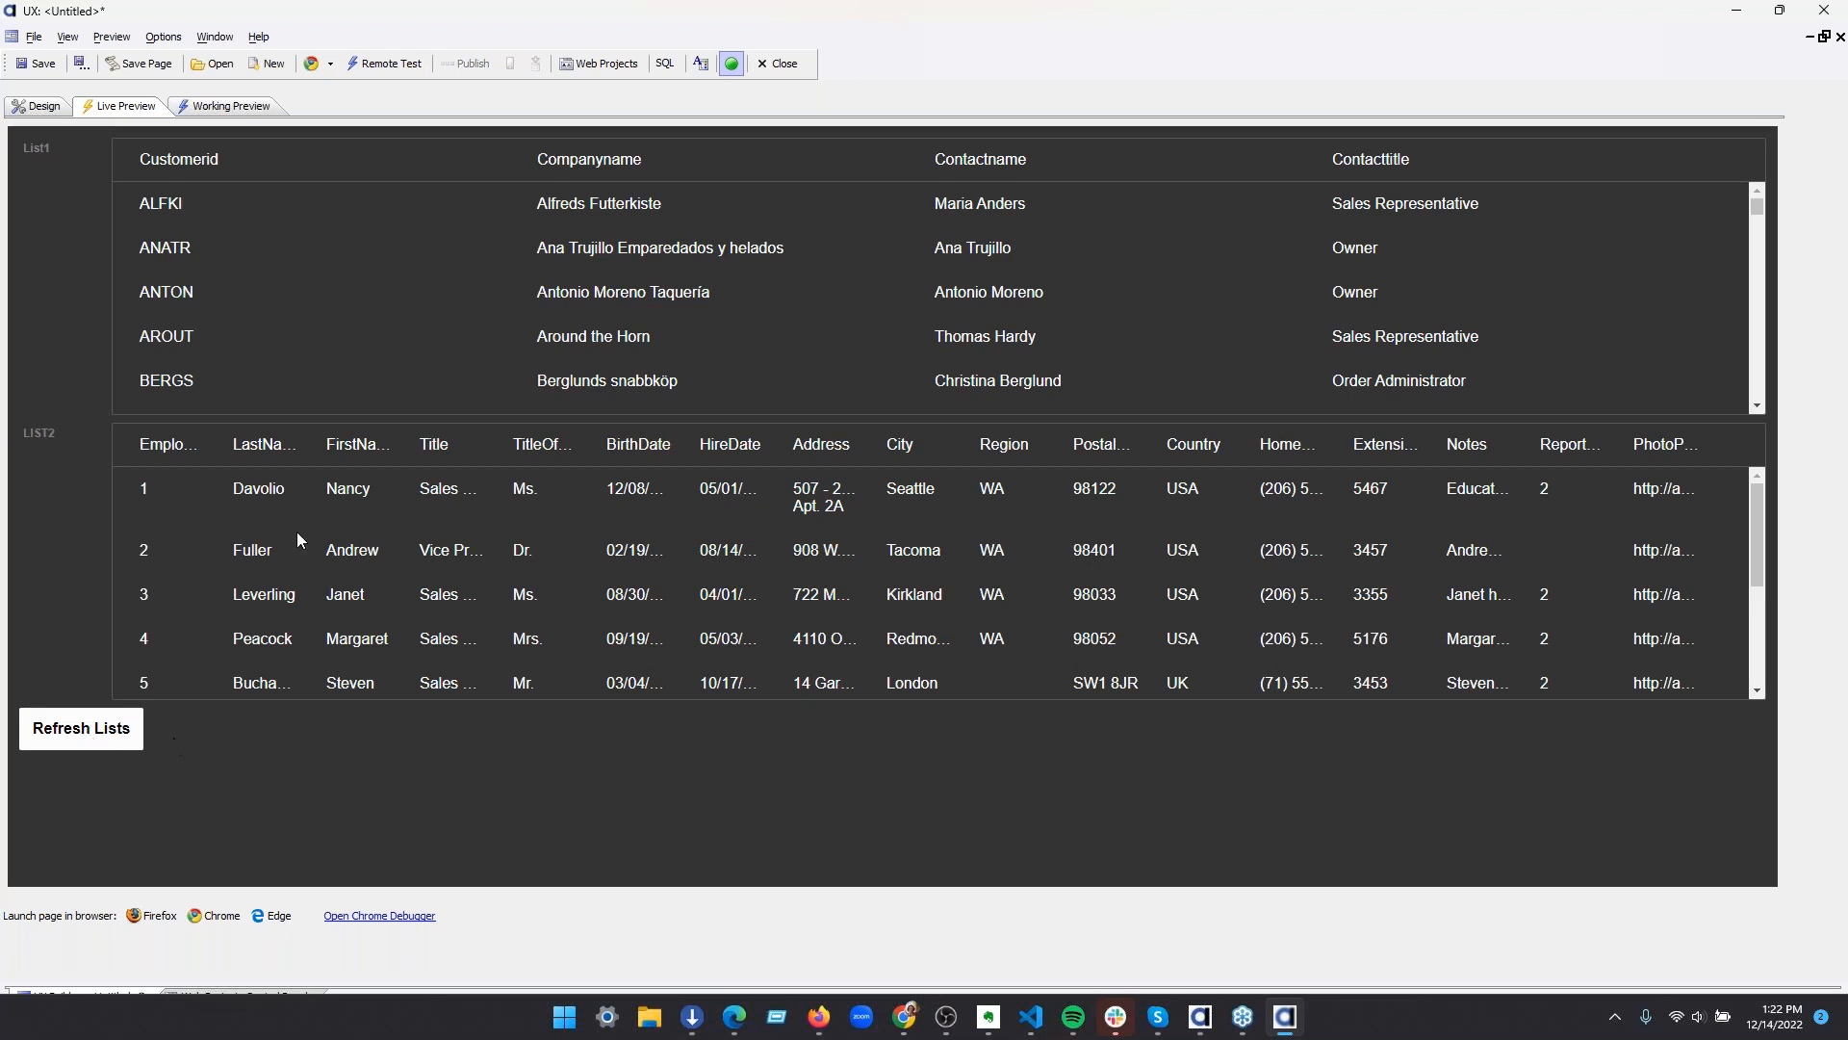
Test the live preview by browsing the Customers and Employees lists and running Refresh Lists
{"action": "scroll", "coordinate": [271, 510], "scroll_direction": "down", "scroll_amount": 3}
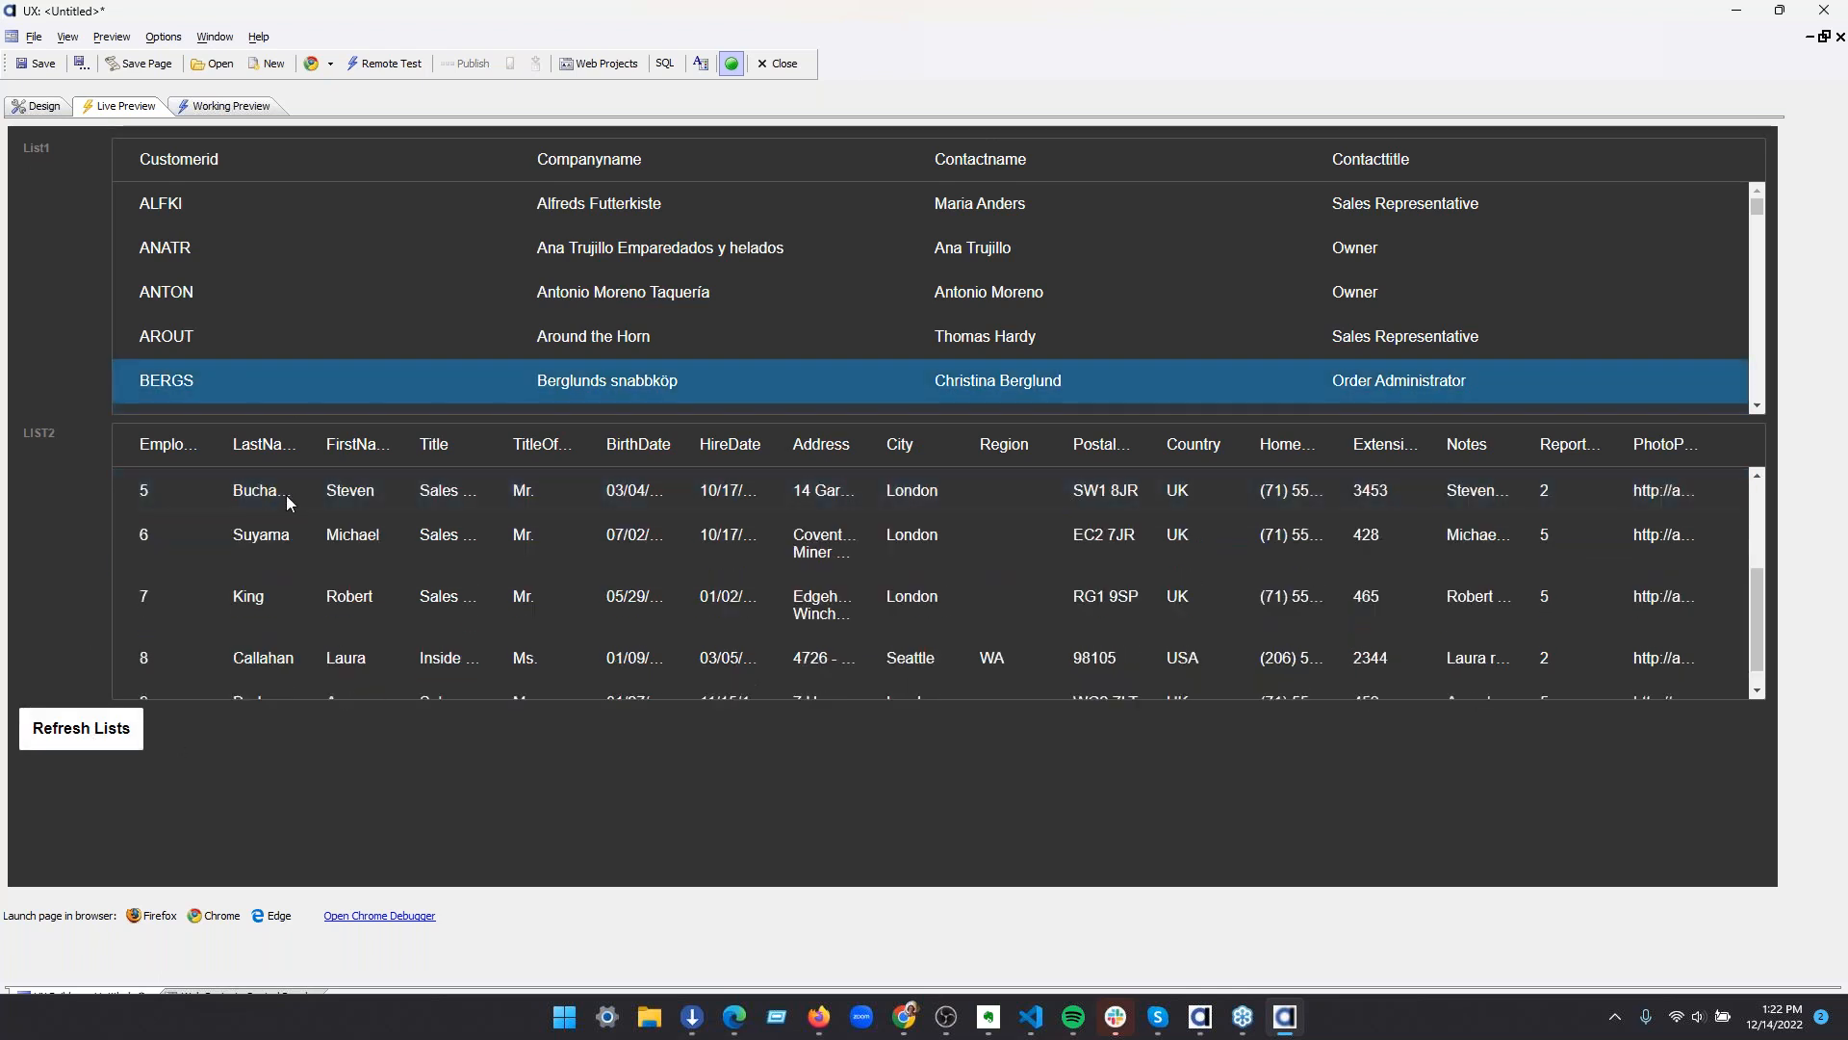
{"action": "left_click", "coordinate": [69, 740]}
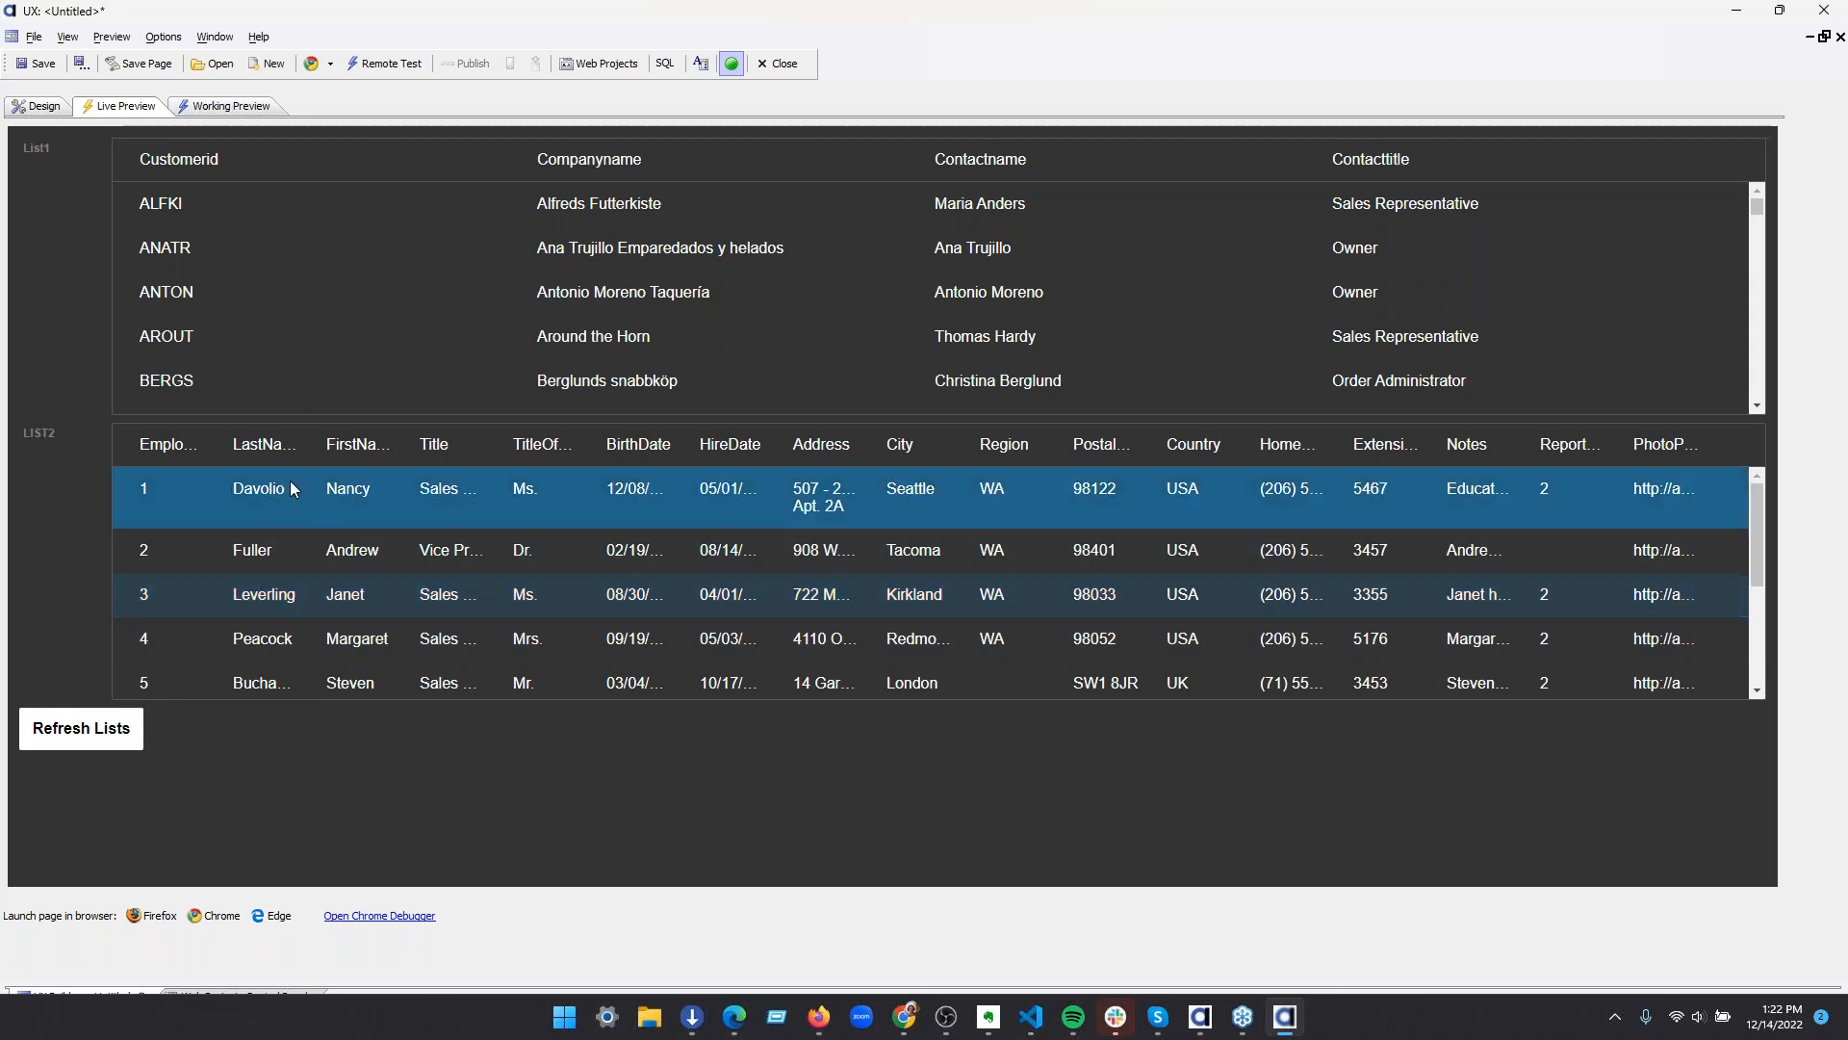
{"action": "scroll", "coordinate": [274, 298], "scroll_direction": "down", "scroll_amount": 12}
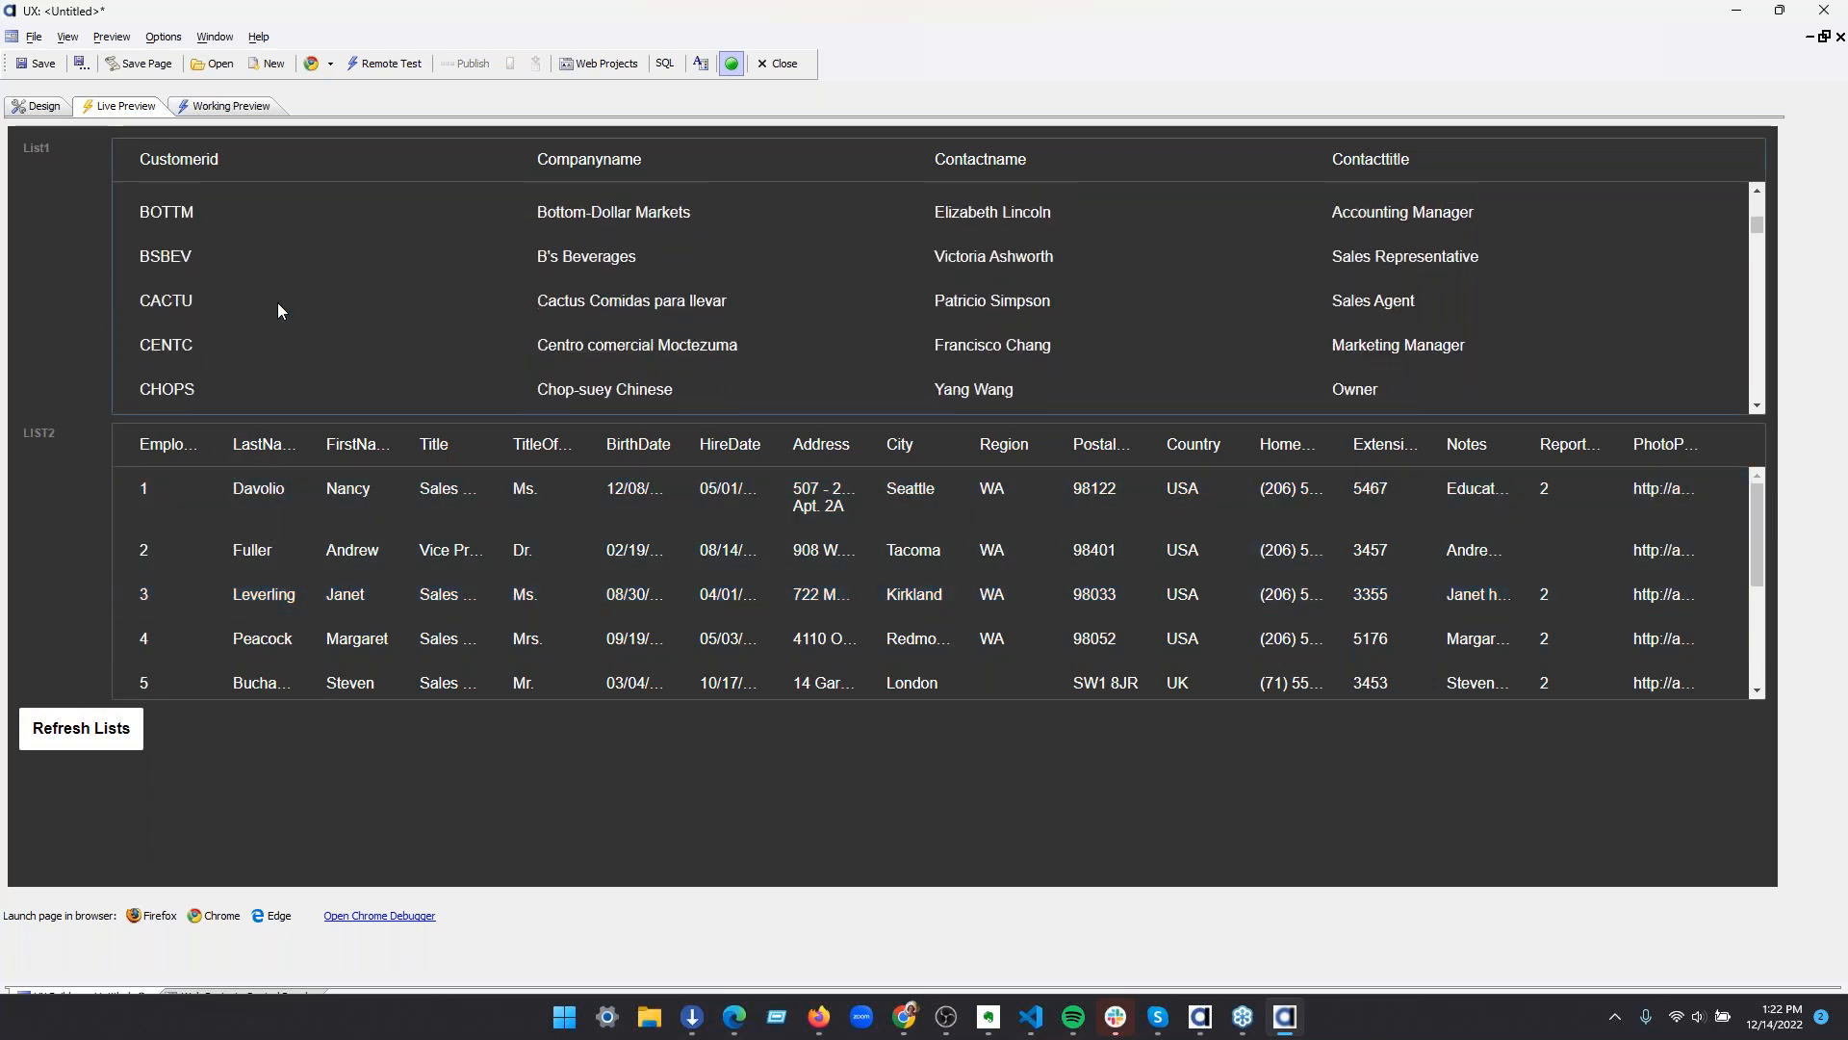
{"action": "left_click", "coordinate": [282, 323]}
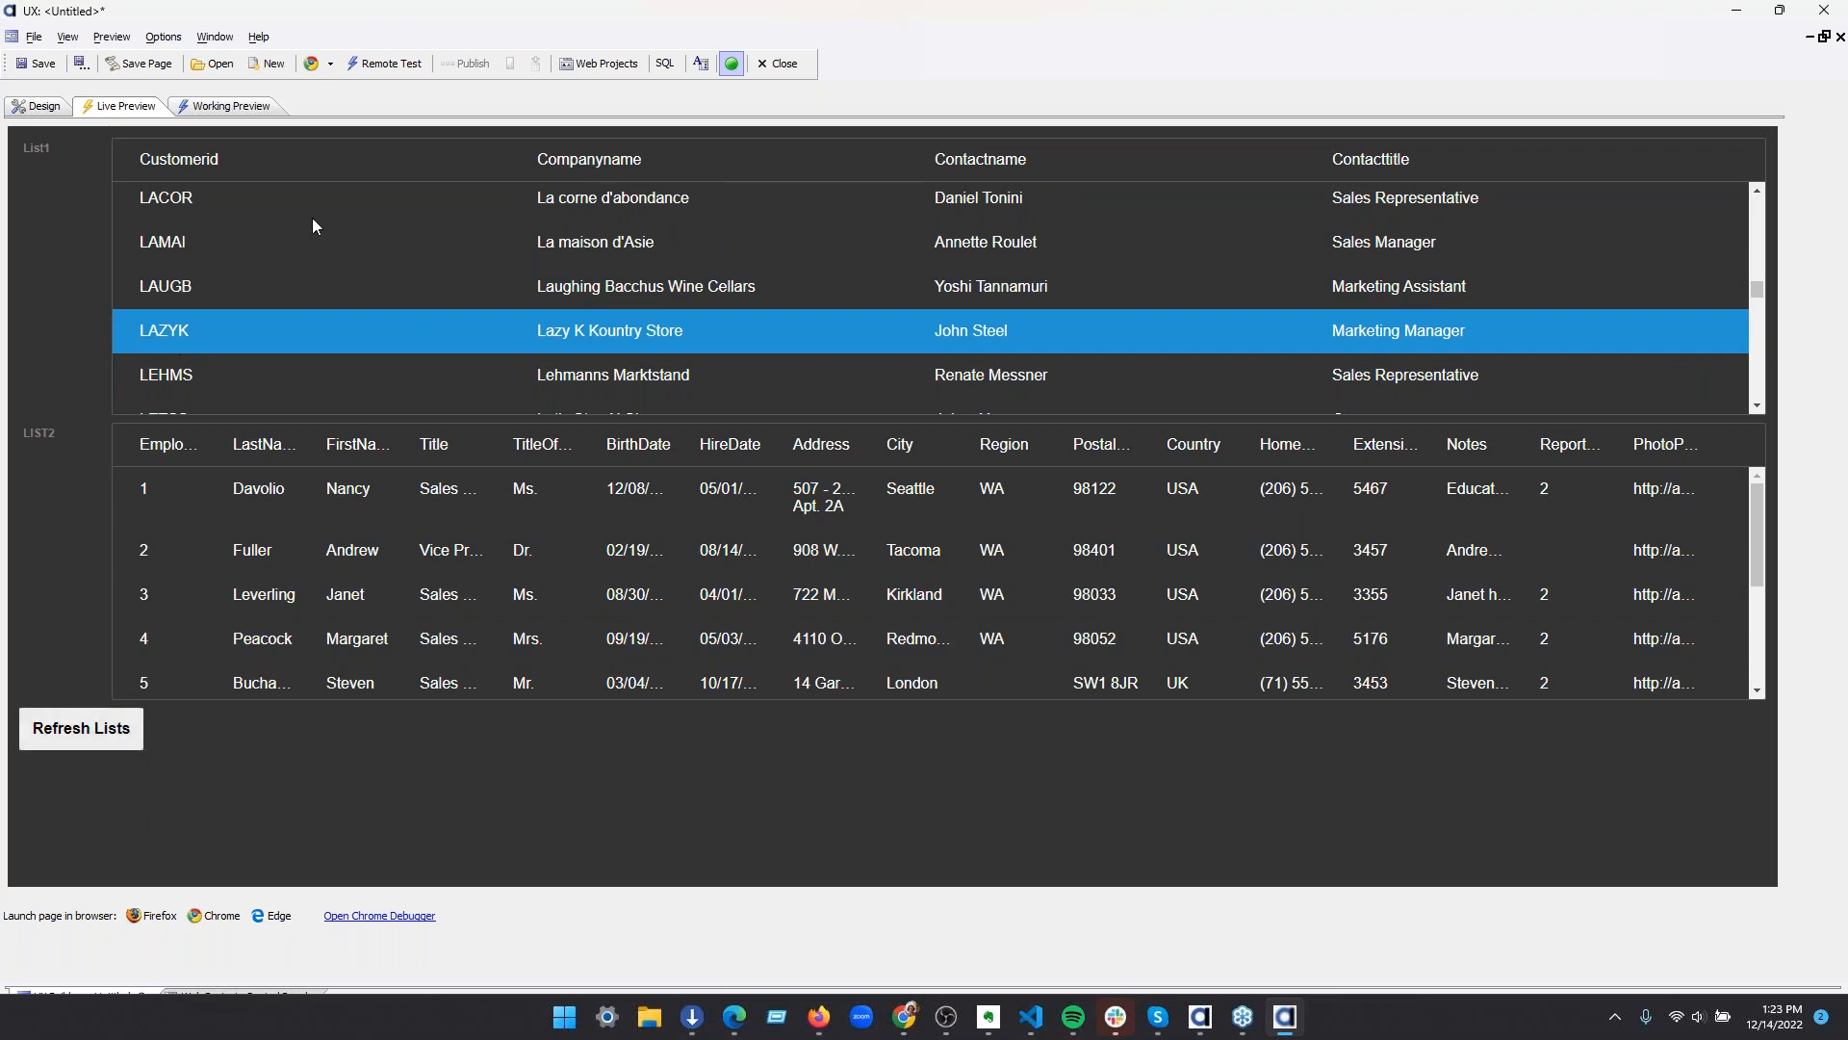
{"action": "scroll", "coordinate": [332, 633], "scroll_direction": "down", "scroll_amount": 5}
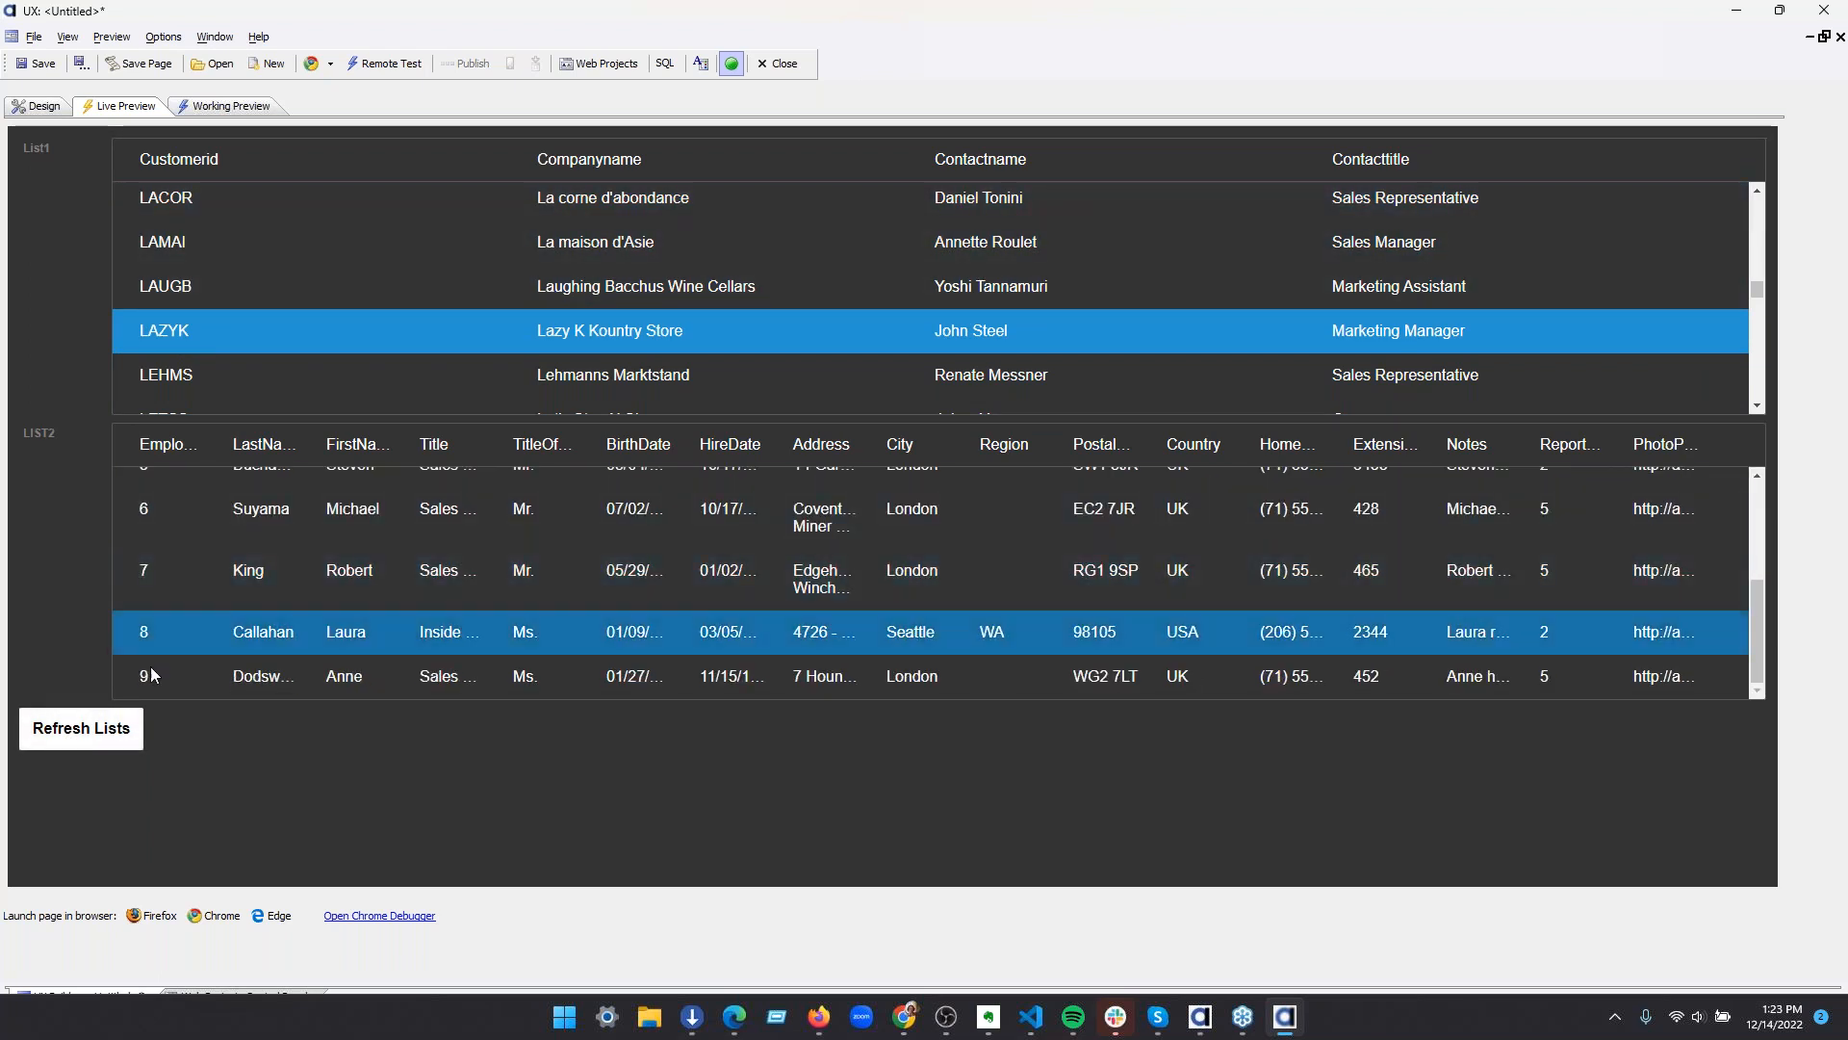
Return to the design and wrap both lists and the Refresh Lists button in a Panel Navigator
{"action": "left_click", "coordinate": [48, 108]}
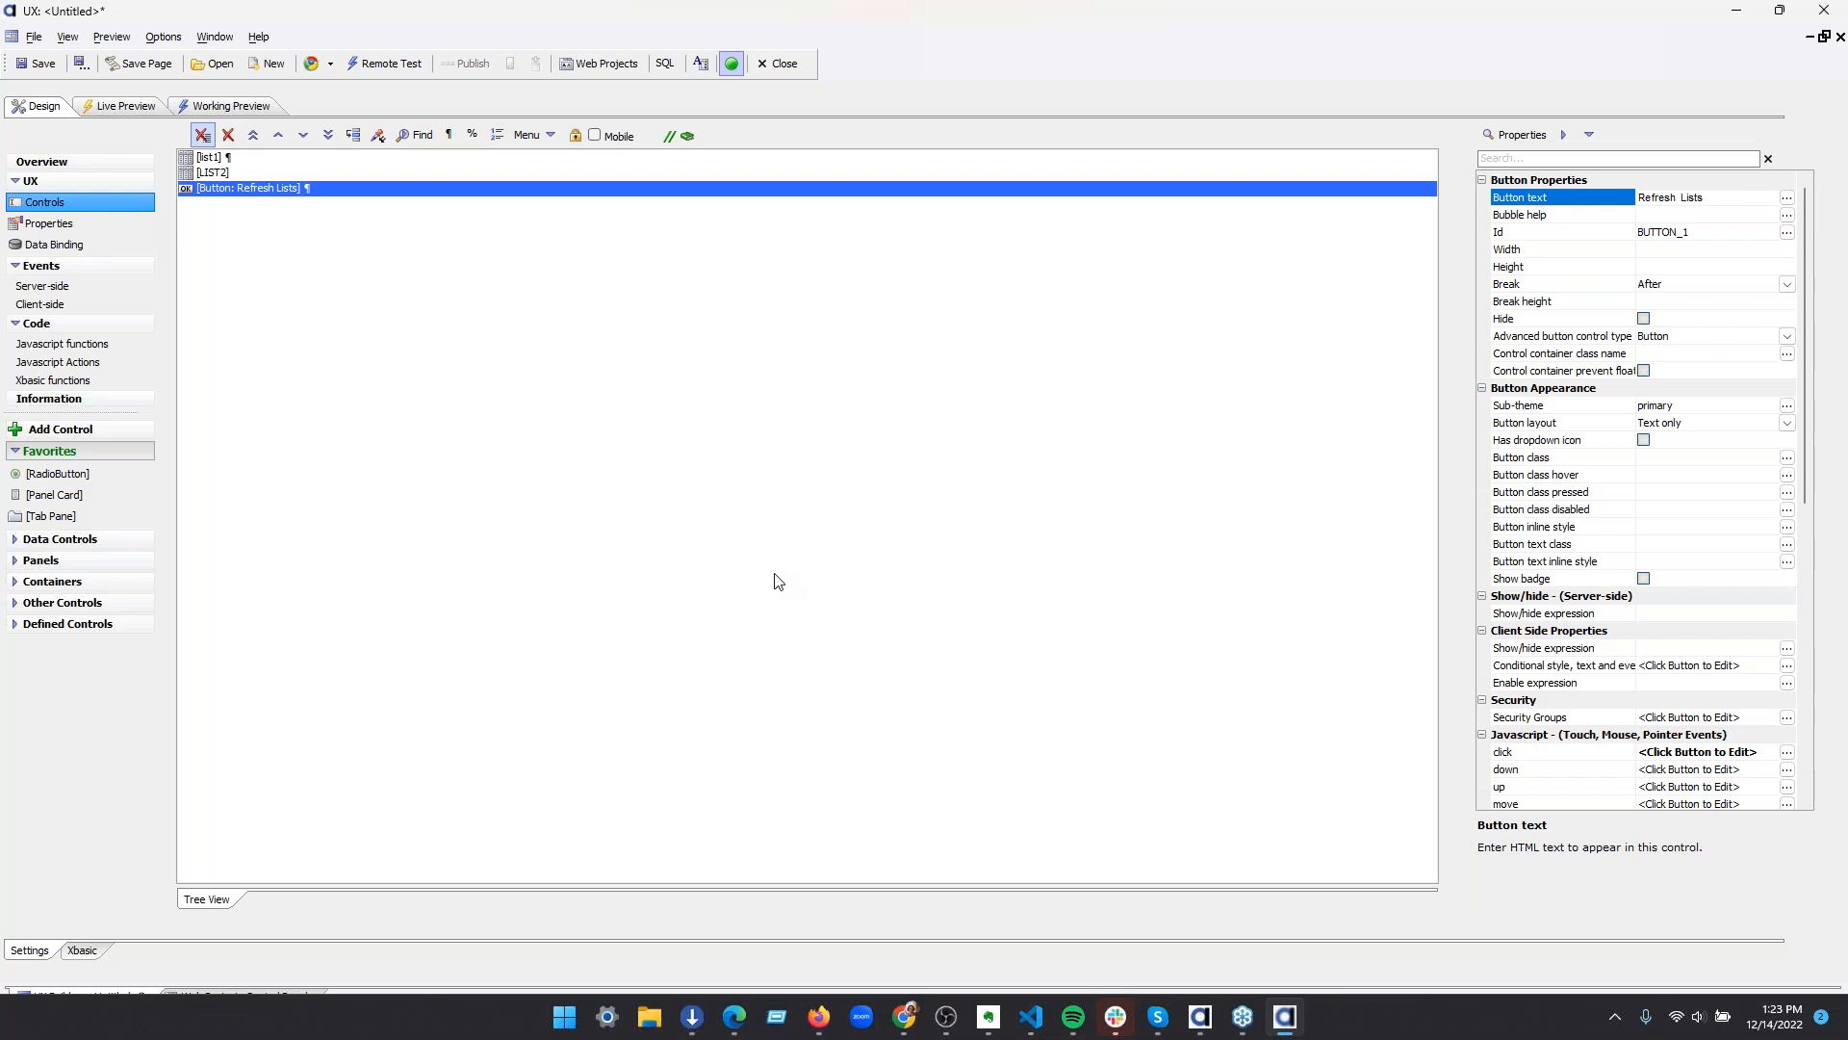
{"action": "left_click", "coordinate": [274, 160]}
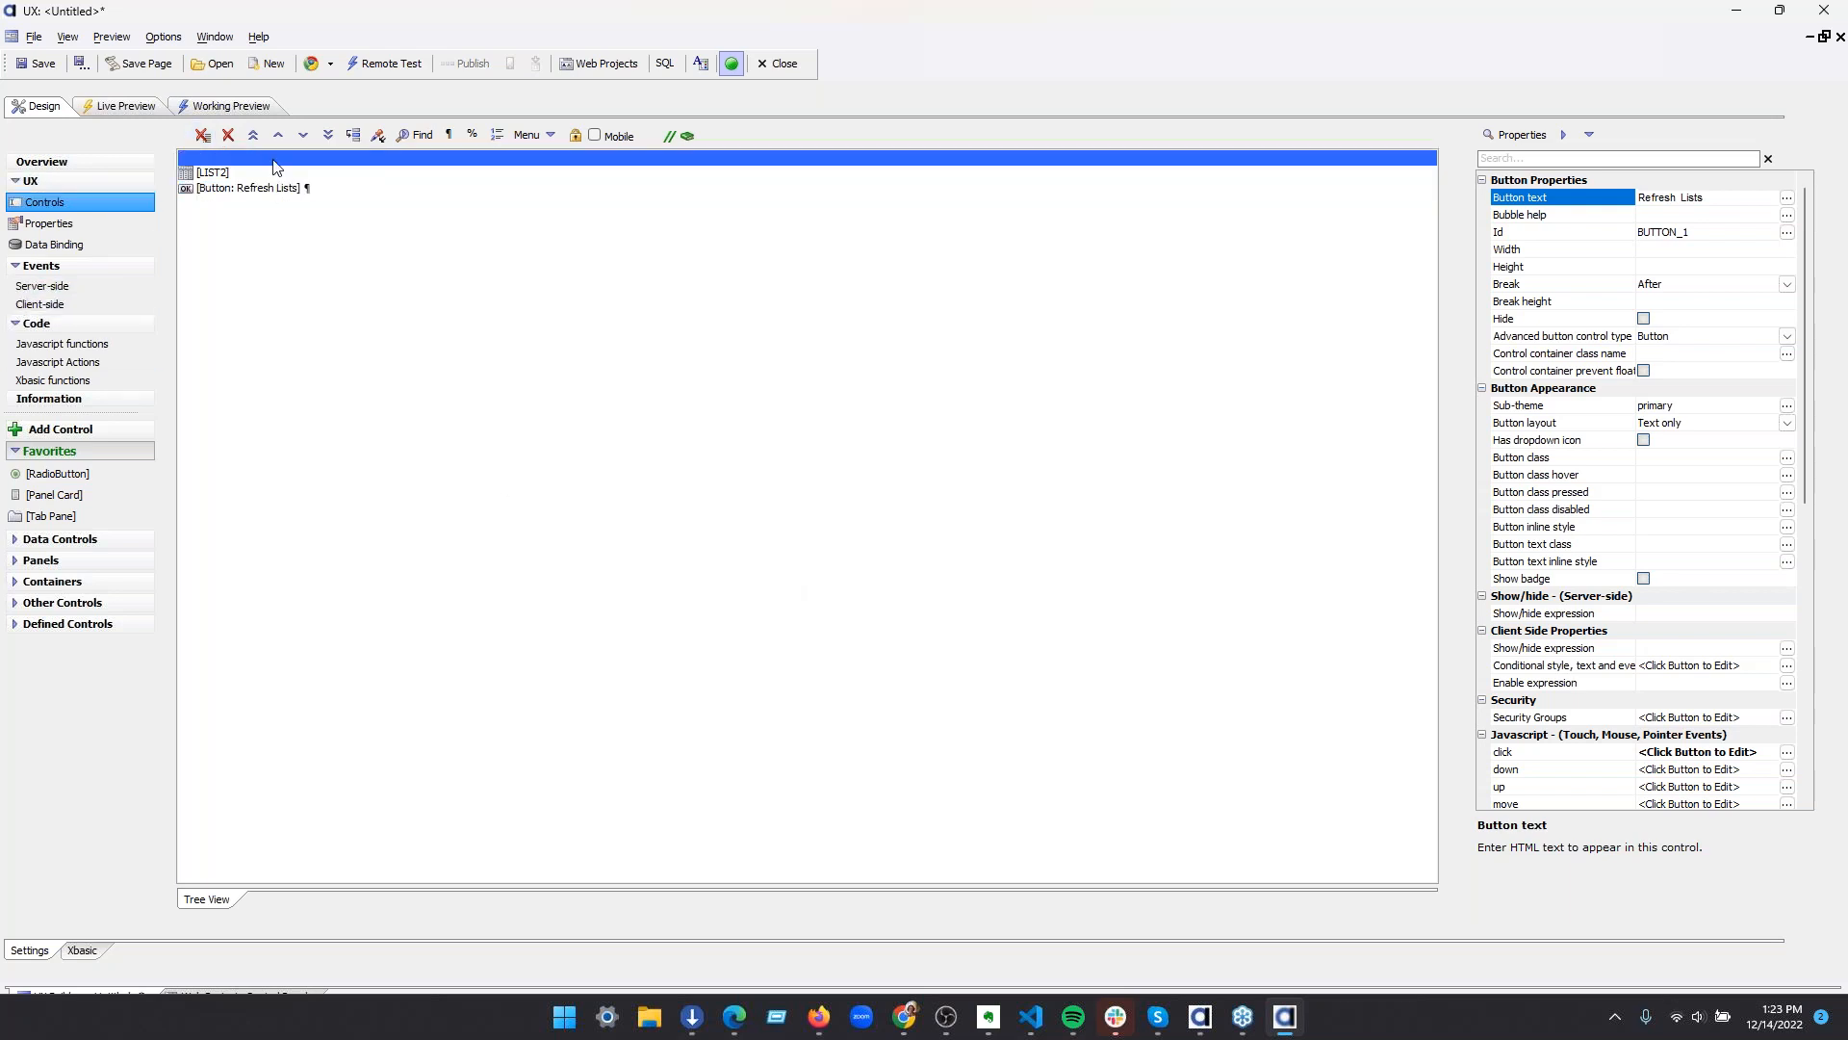
{"action": "left_click_drag", "start_coordinate": [273, 161], "coordinate": [269, 208]}
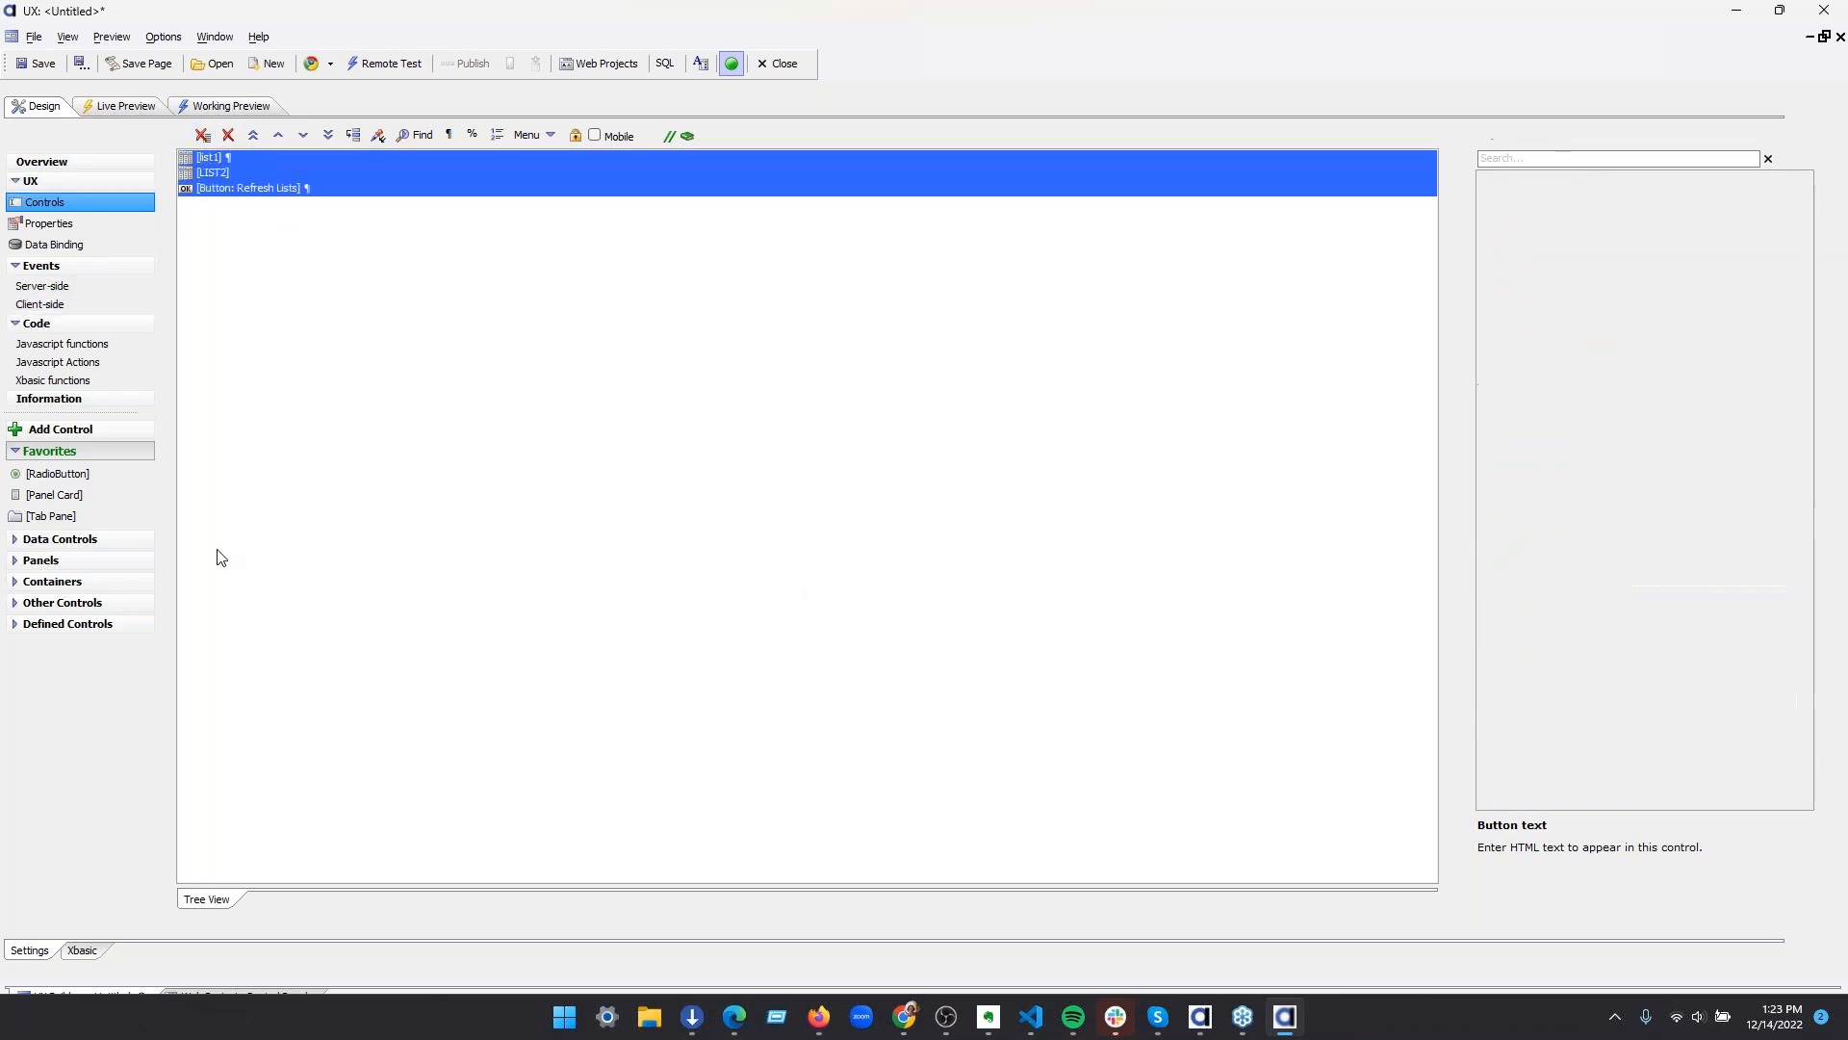
{"action": "left_click", "coordinate": [88, 558]}
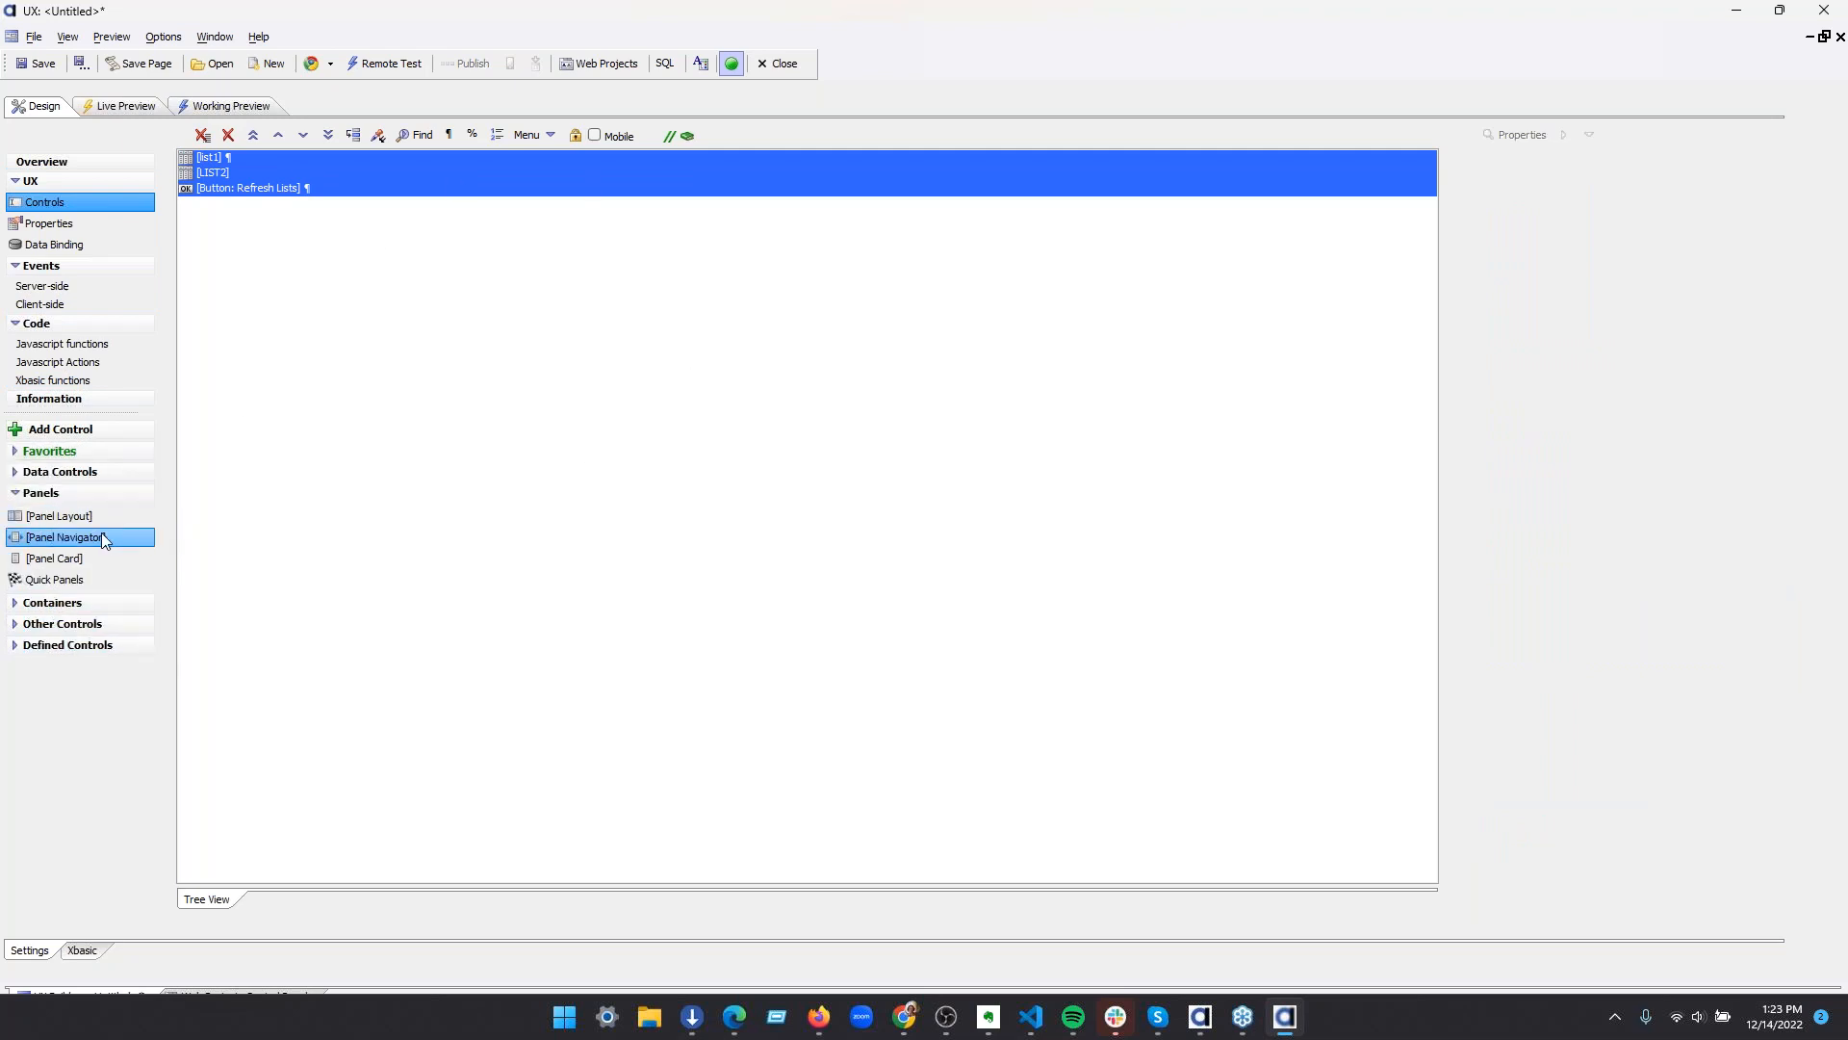
{"action": "left_click", "coordinate": [78, 535]}
{"action": "left_click", "coordinate": [948, 565]}
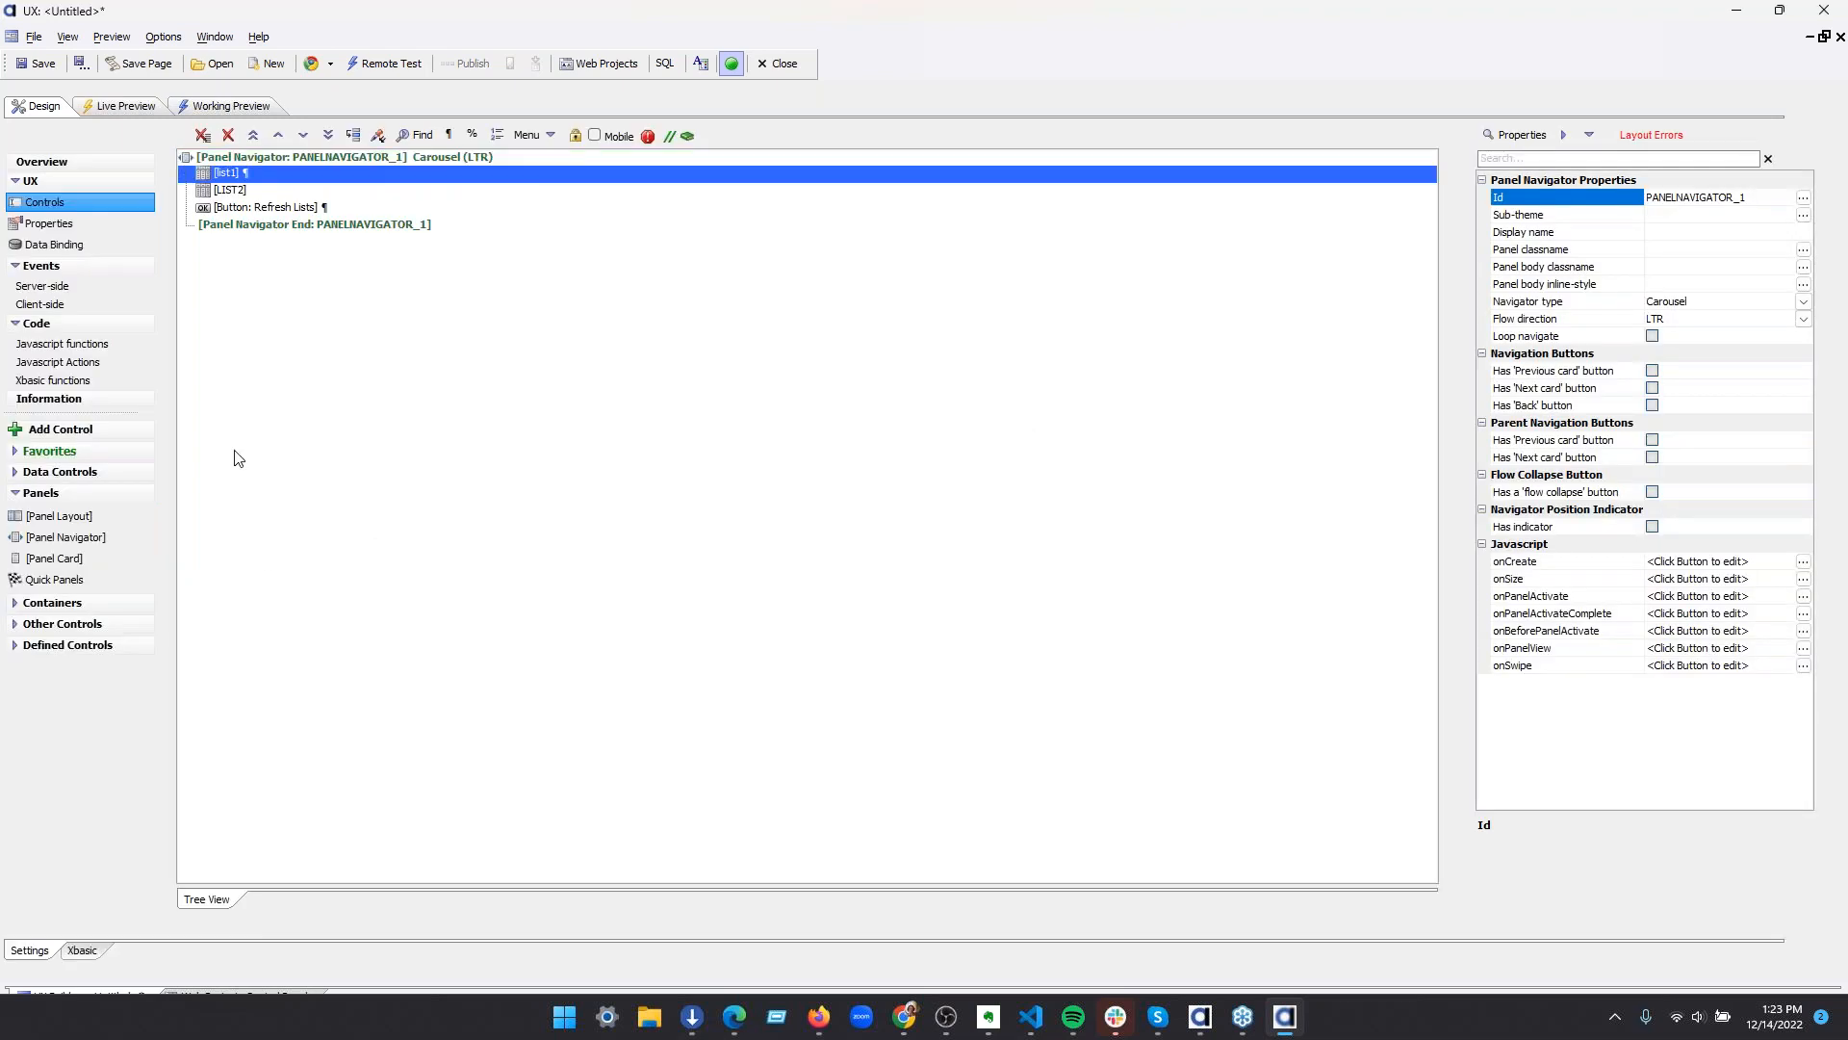
Wrap list1 and LIST2 each in its own Panel Card inside the Panel Navigator
{"action": "left_click", "coordinate": [107, 555]}
{"action": "left_click", "coordinate": [804, 563]}
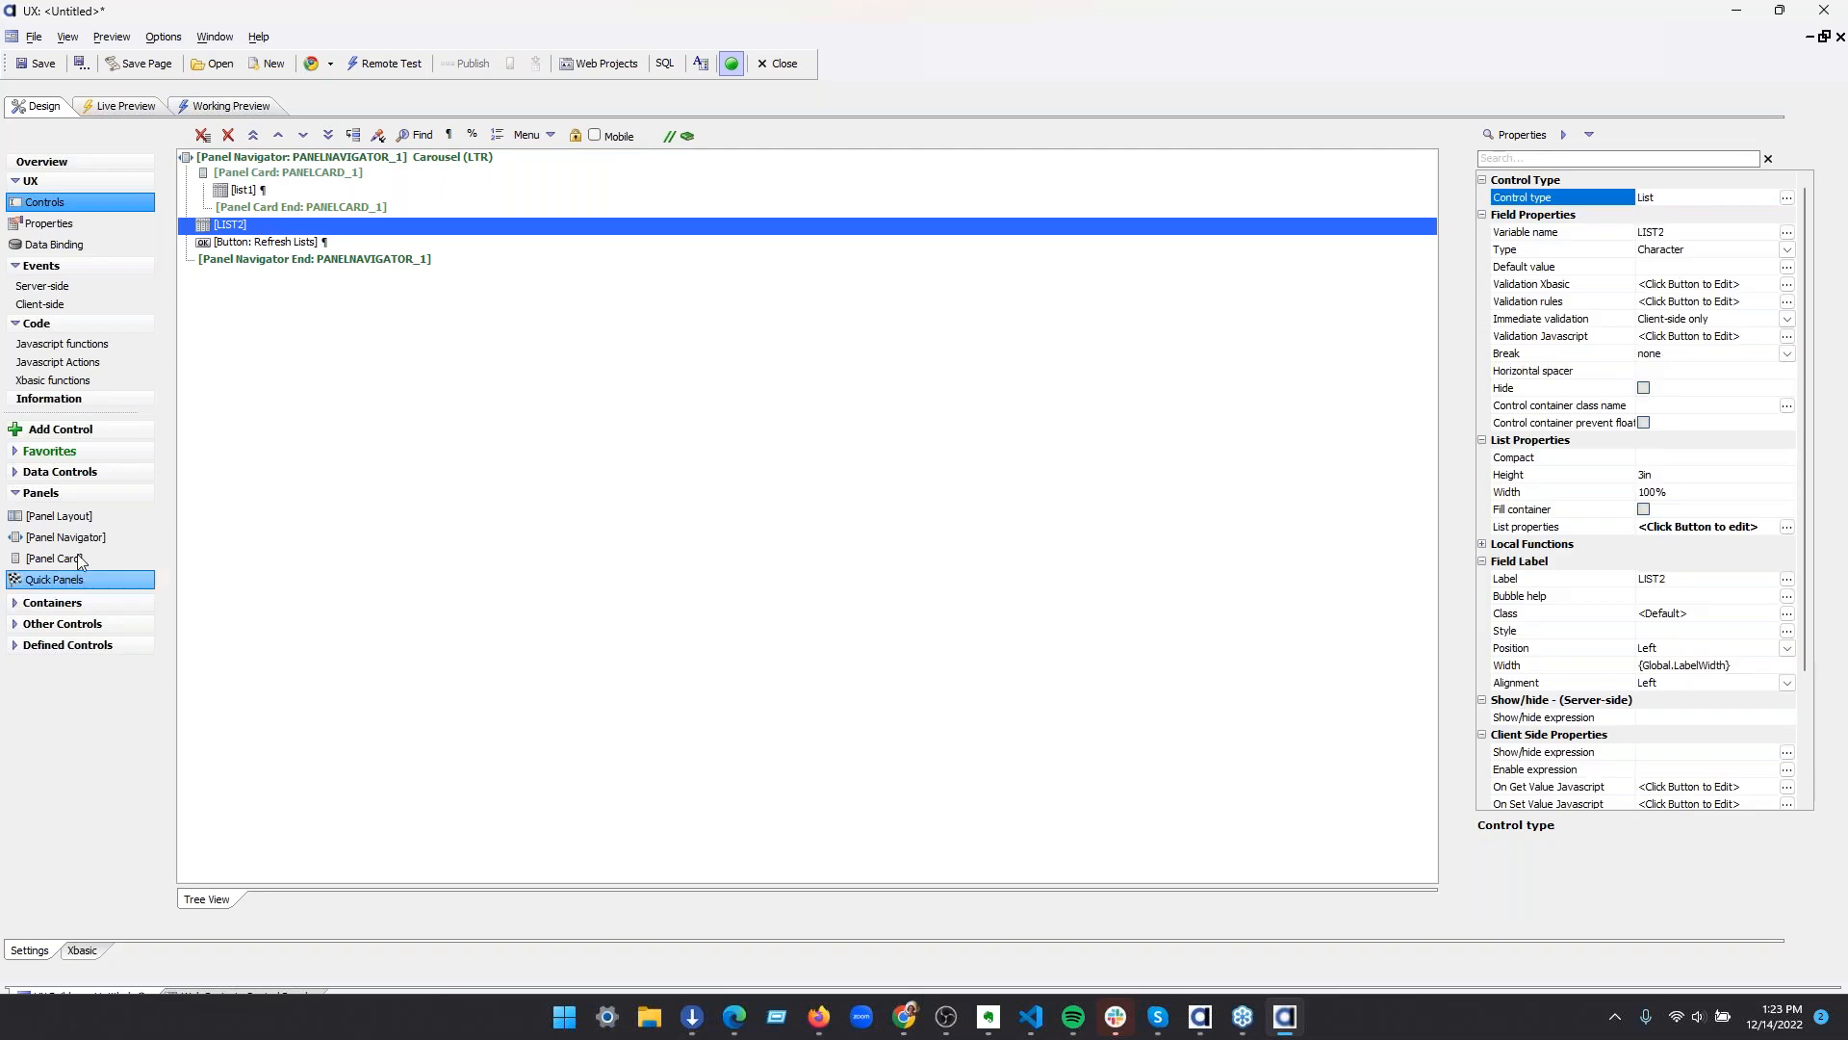
{"action": "double_click", "coordinate": [54, 558]}
{"action": "left_click", "coordinate": [791, 565]}
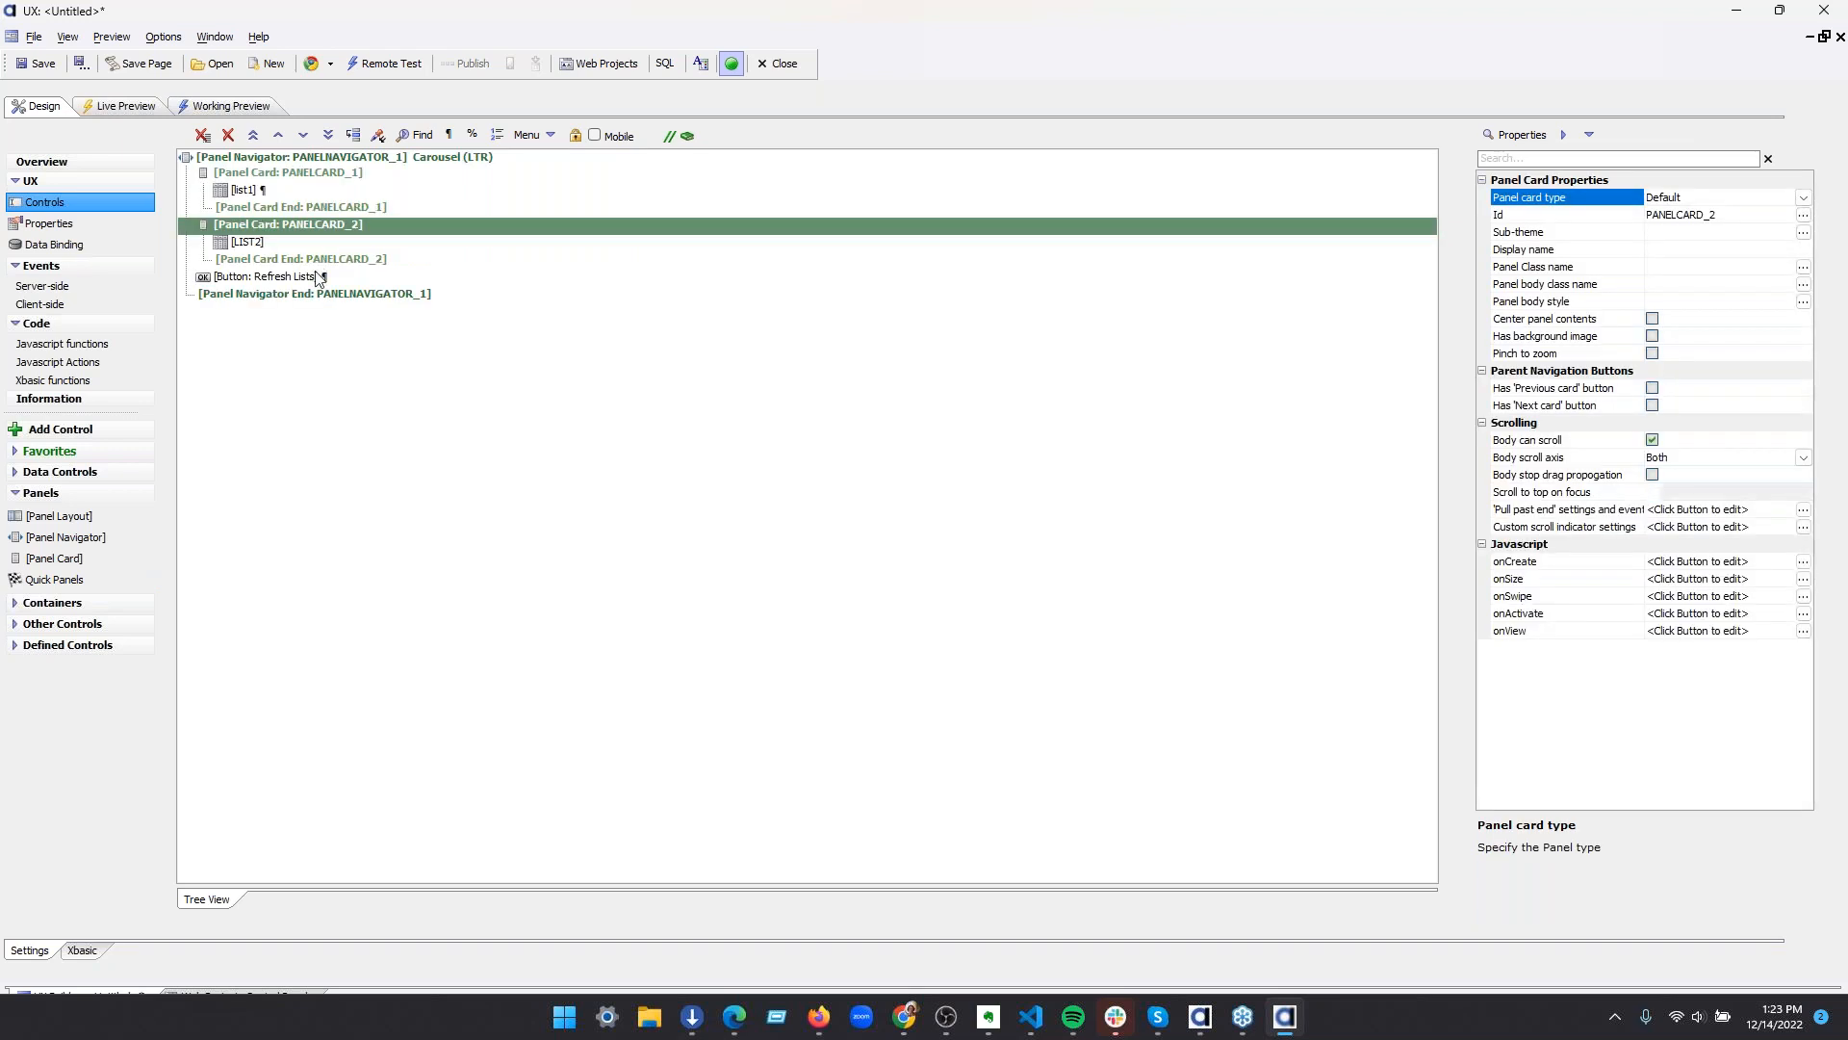
Wrap the Refresh Lists button in a PanelFooter container inside the Panel Navigator
{"action": "left_click", "coordinate": [310, 280]}
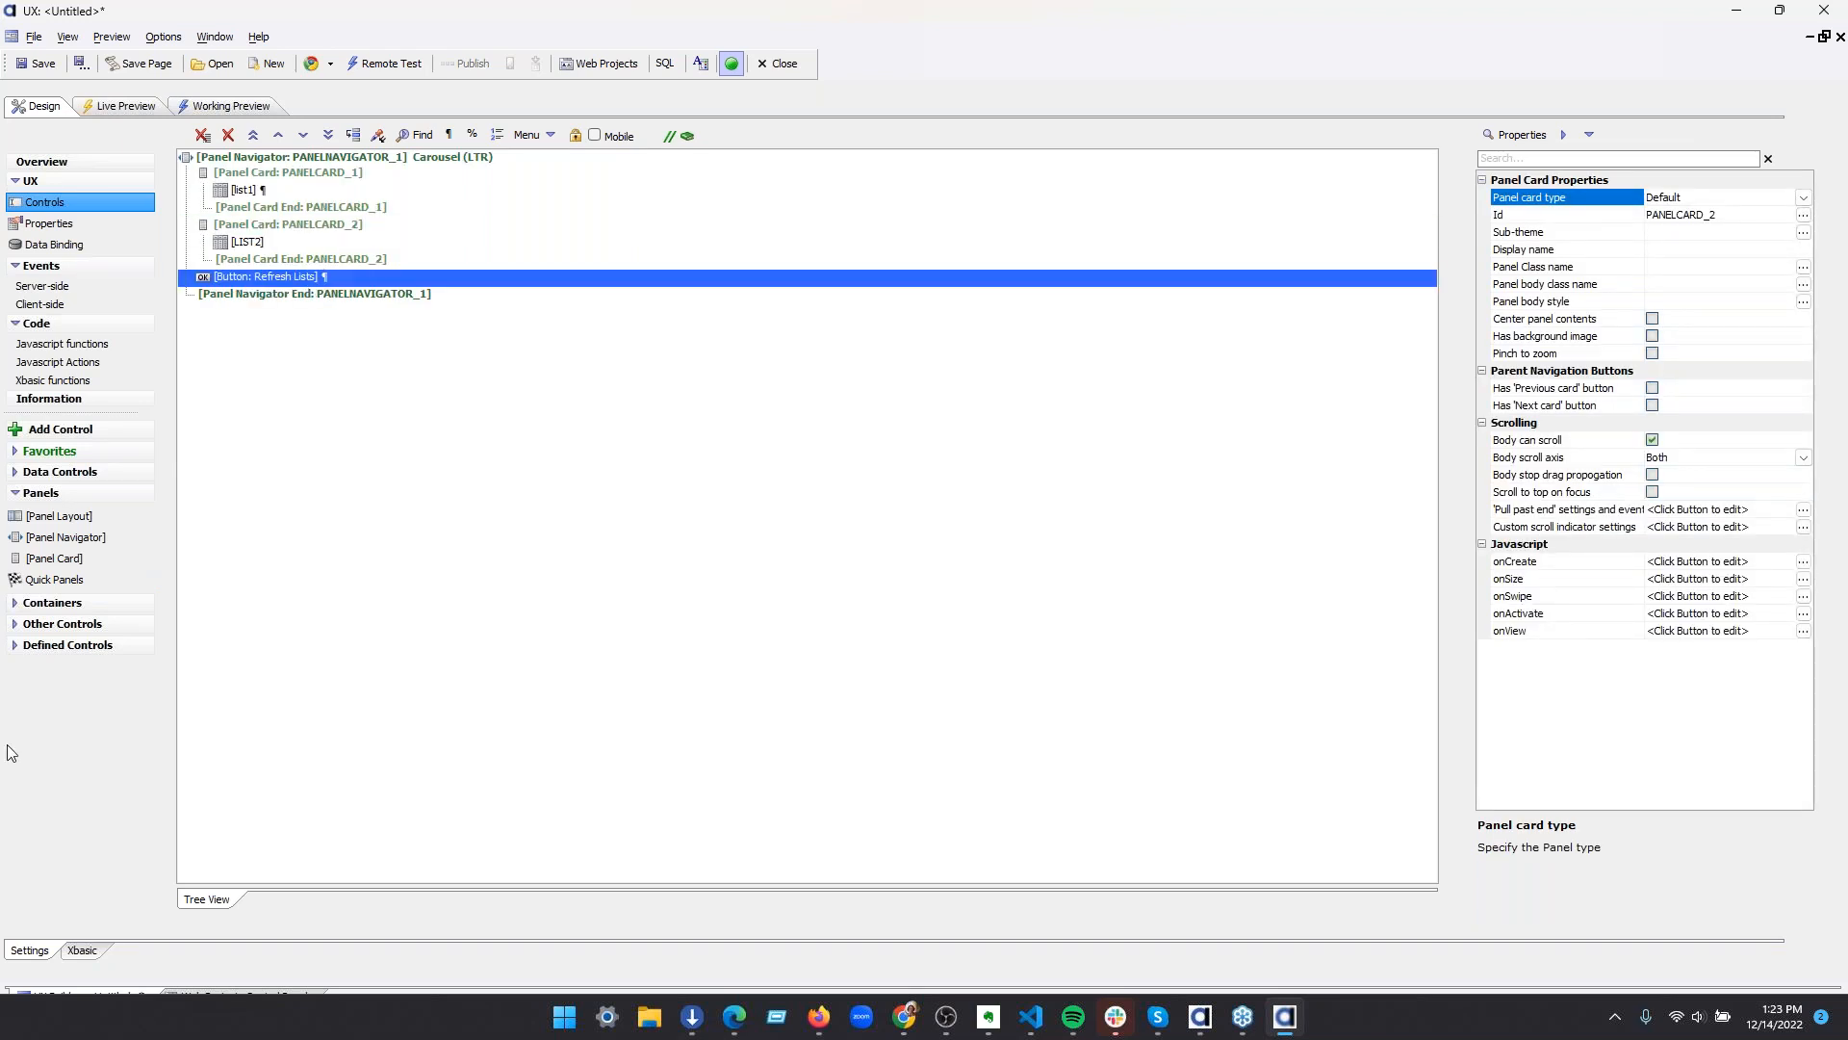
{"action": "left_click", "coordinate": [69, 606]}
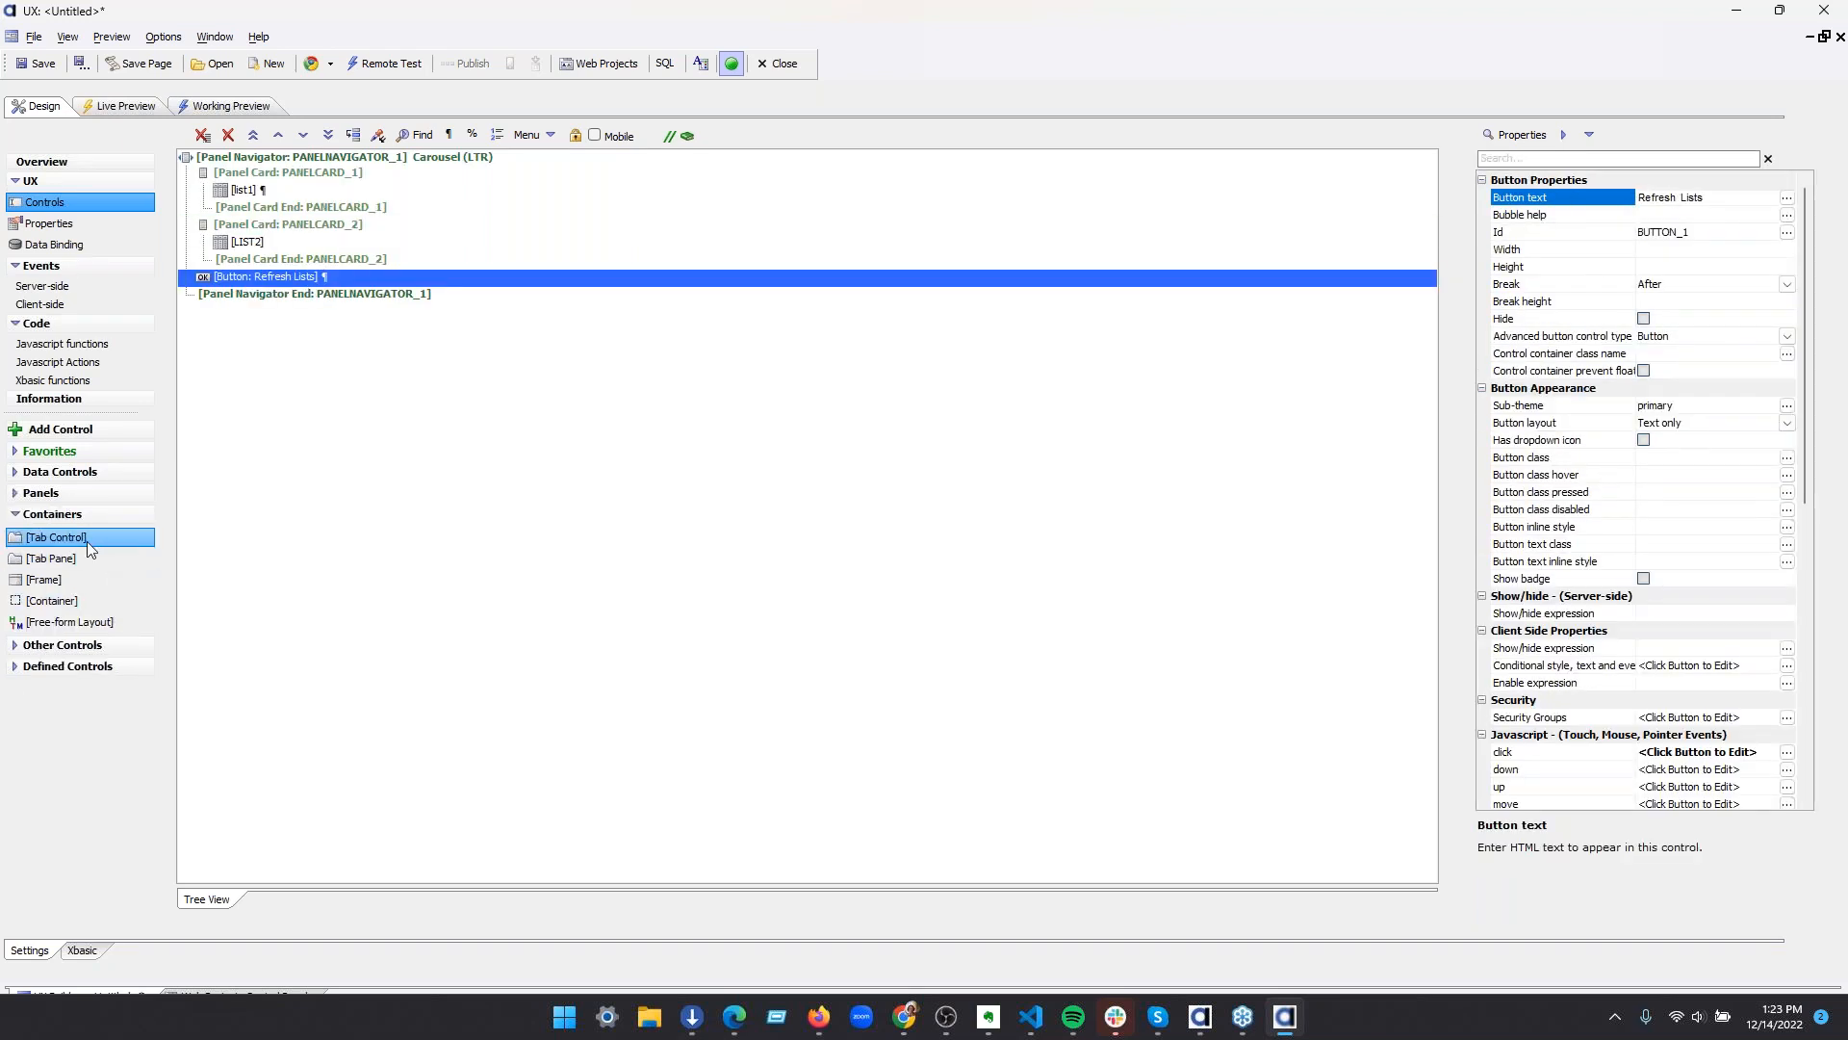
{"action": "double_click", "coordinate": [55, 609]}
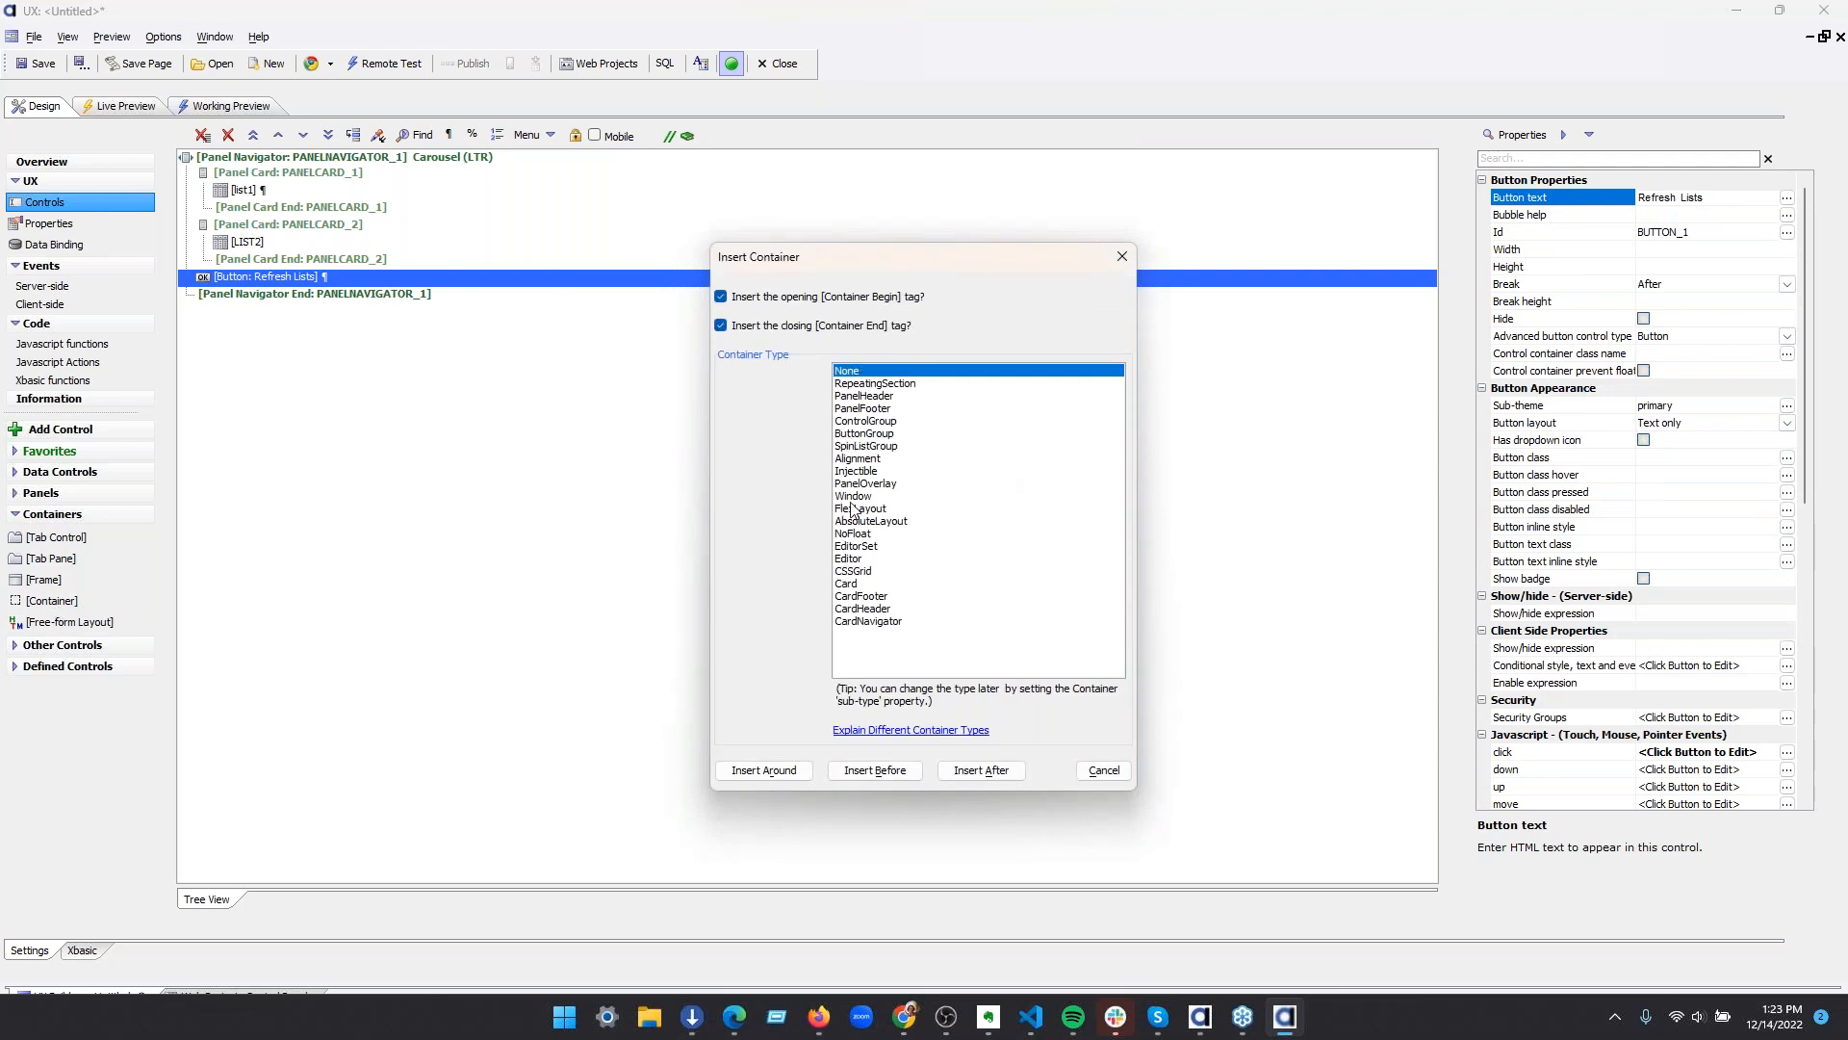
{"action": "left_click", "coordinate": [882, 411]}
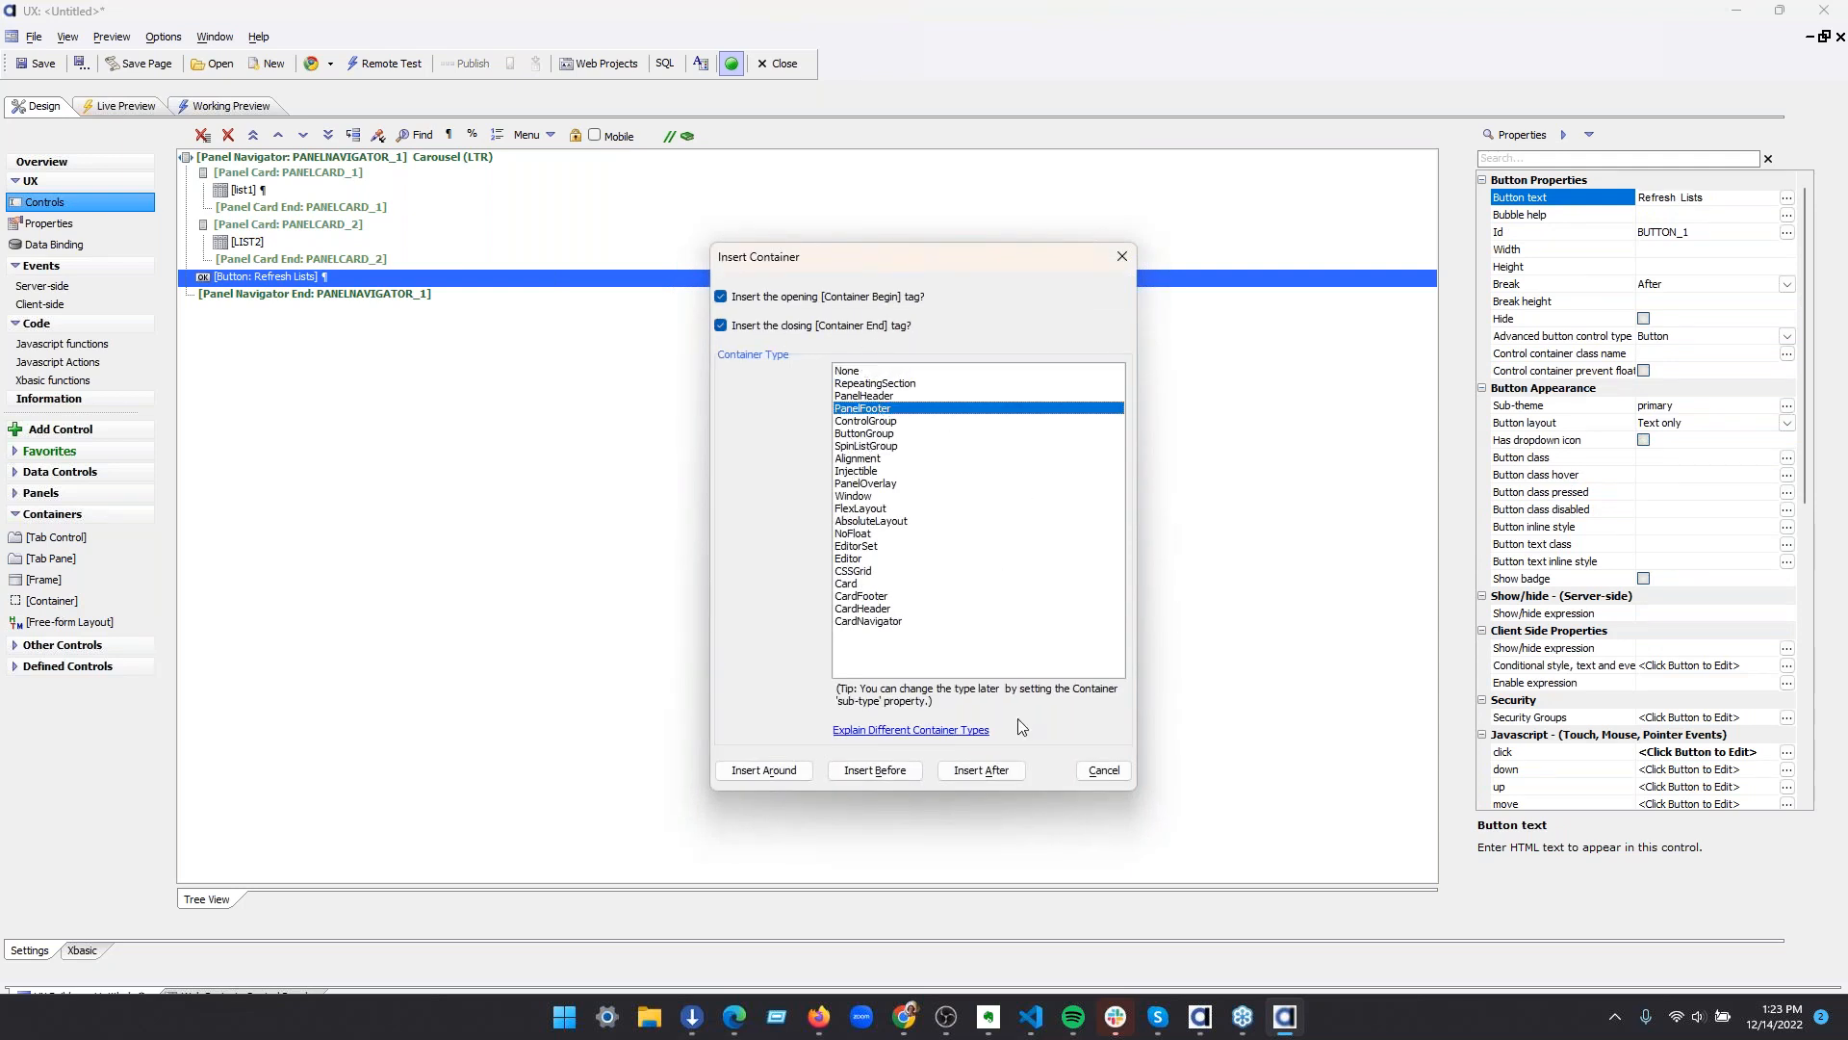
{"action": "left_click", "coordinate": [766, 771]}
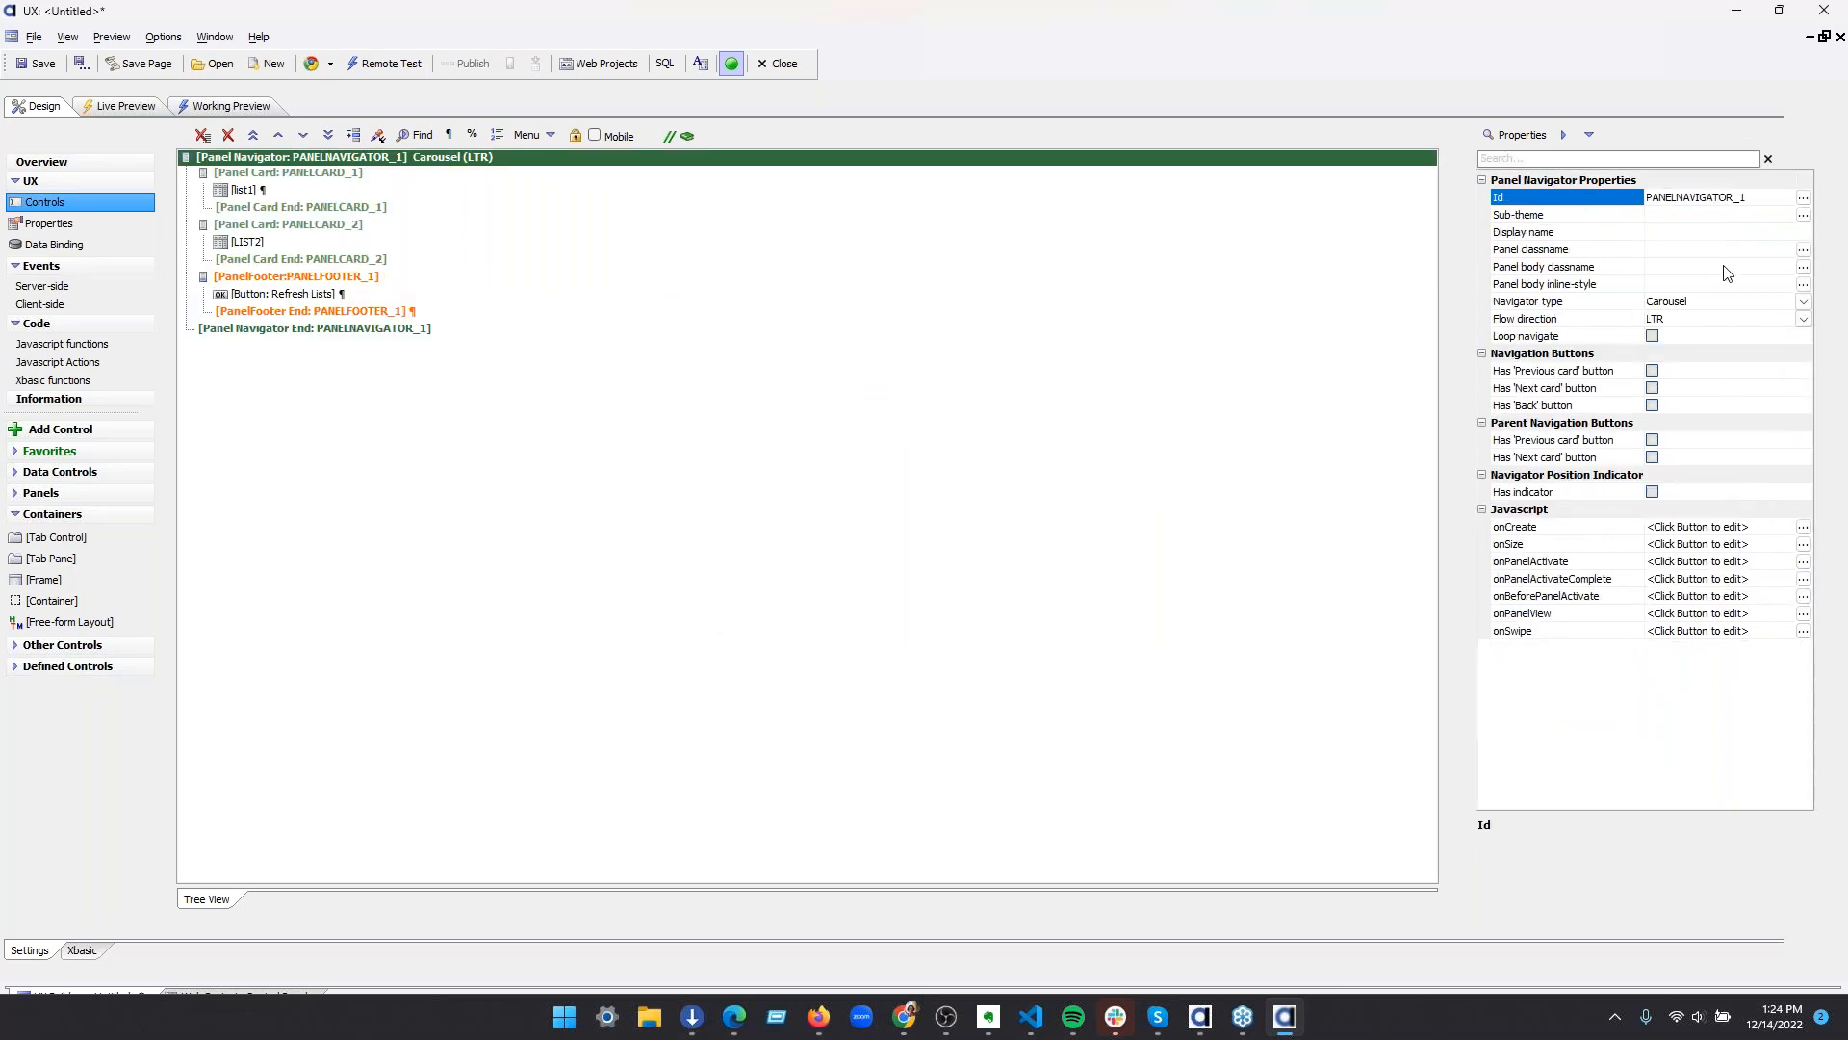
Set the Panel Navigator's type to TabBand and its tab band sub-theme to flared
{"action": "left_click", "coordinate": [1805, 308]}
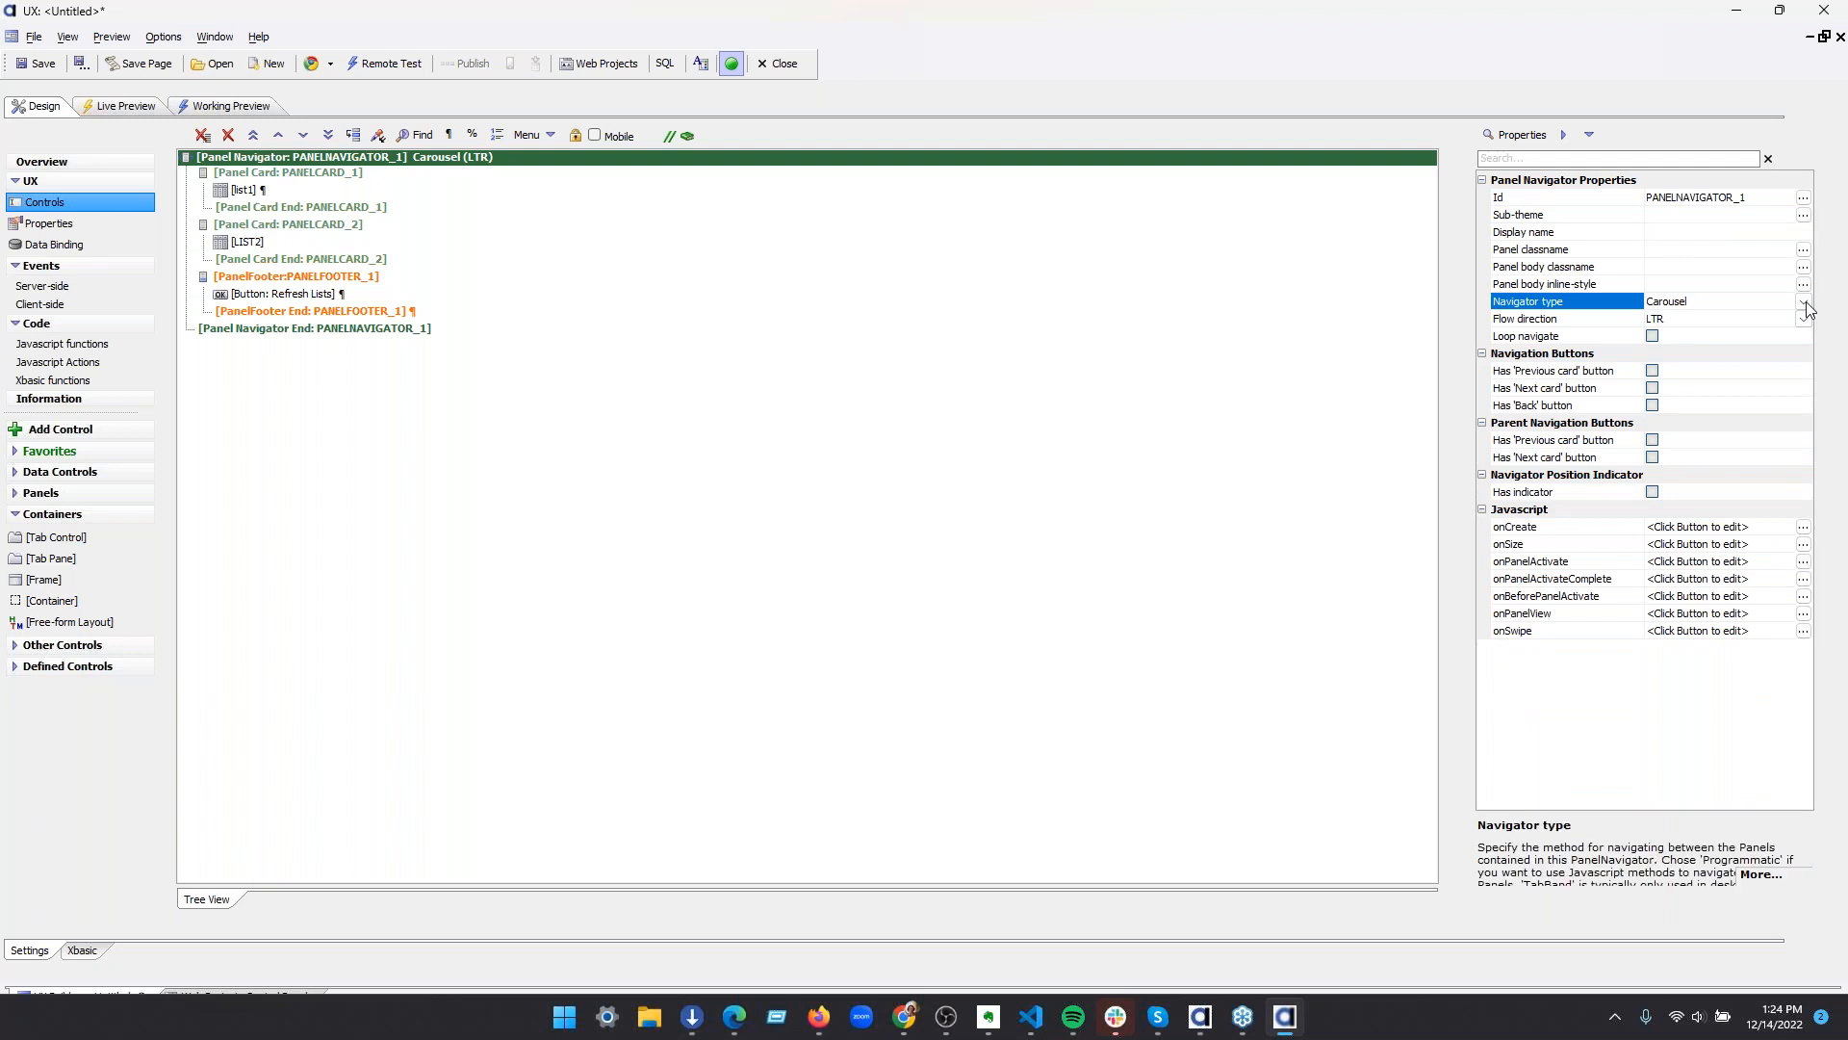
{"action": "left_click", "coordinate": [1803, 303]}
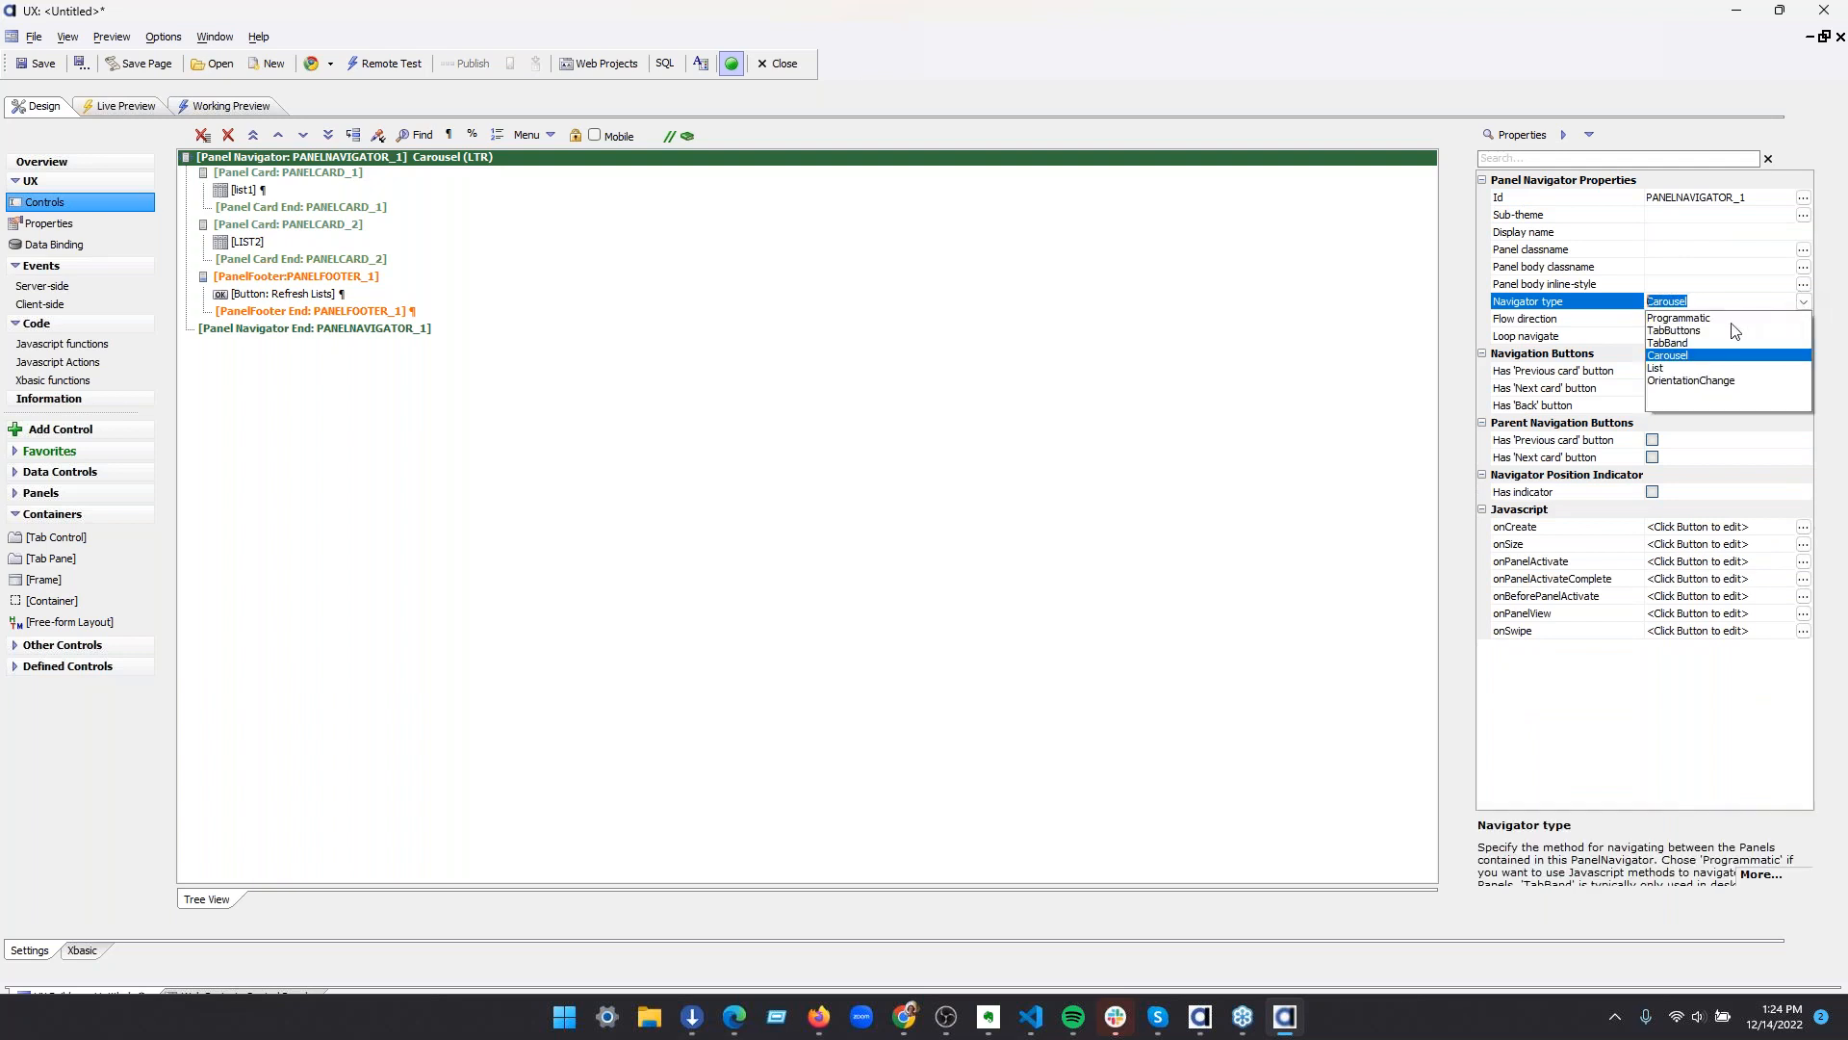
{"action": "left_click", "coordinate": [1719, 344]}
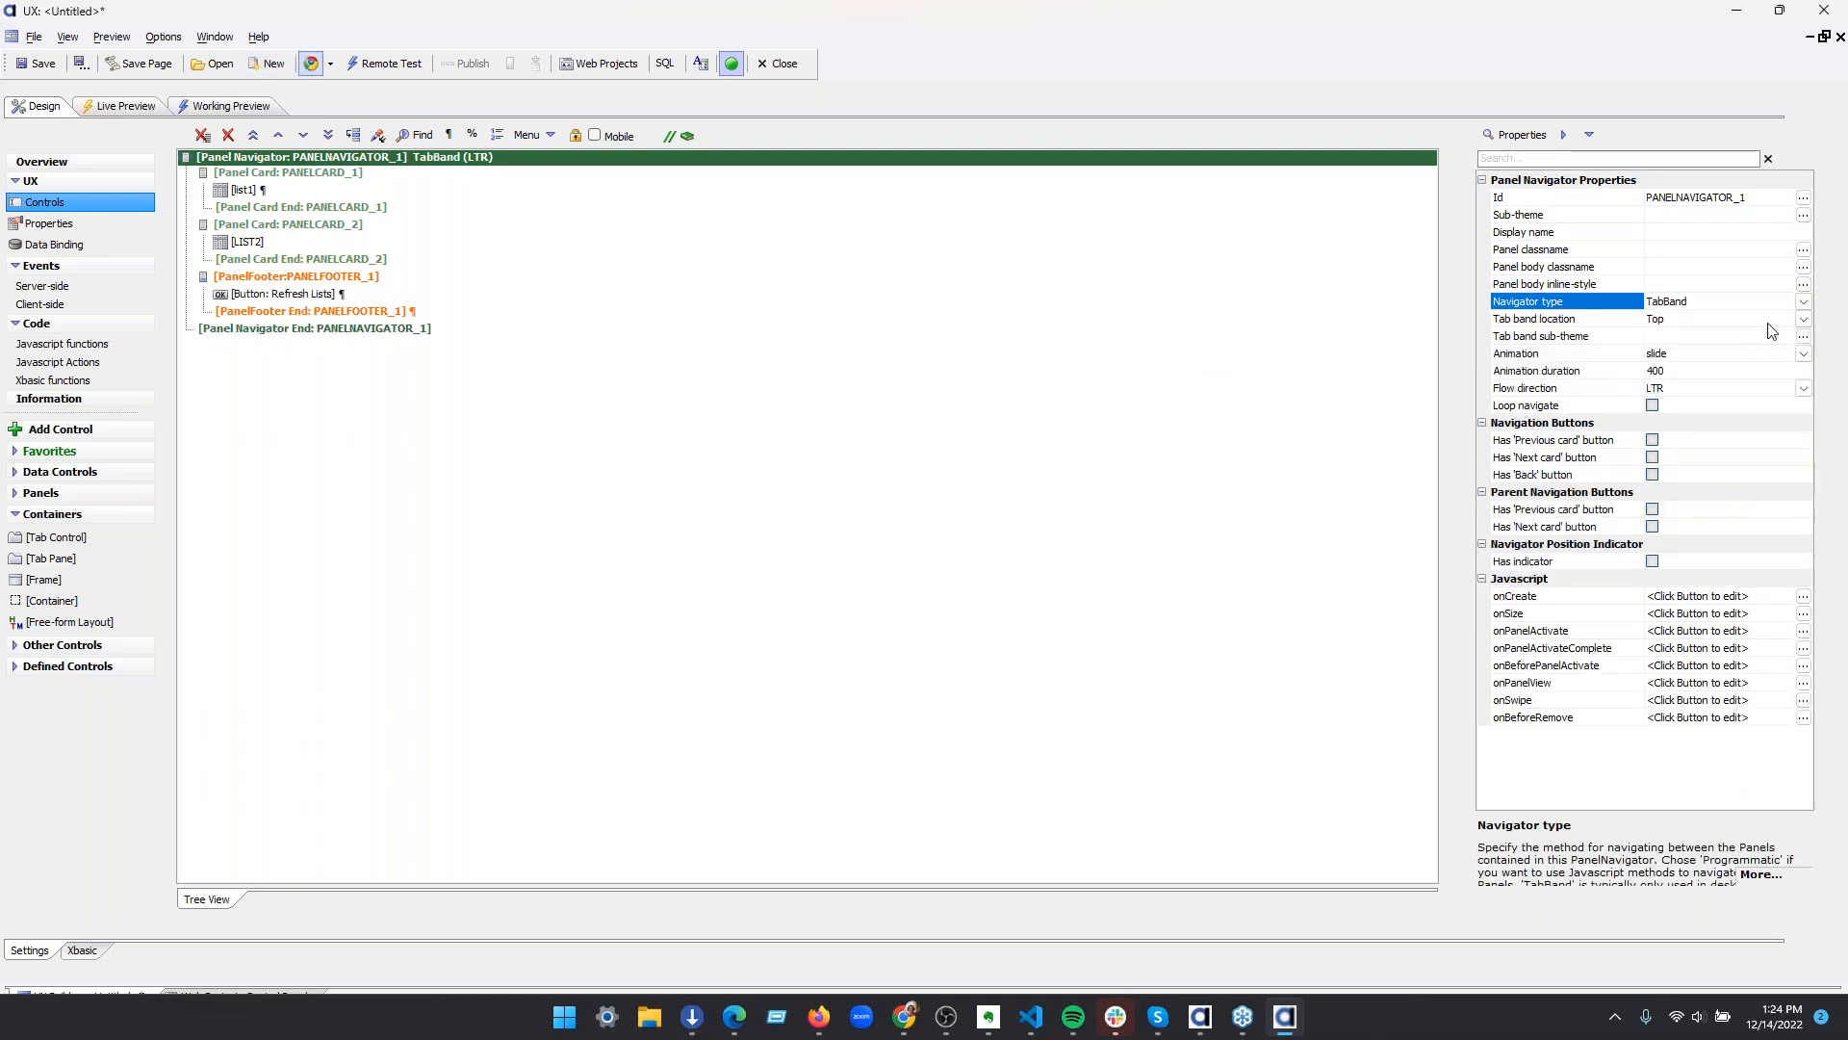
{"action": "left_click", "coordinate": [1571, 338]}
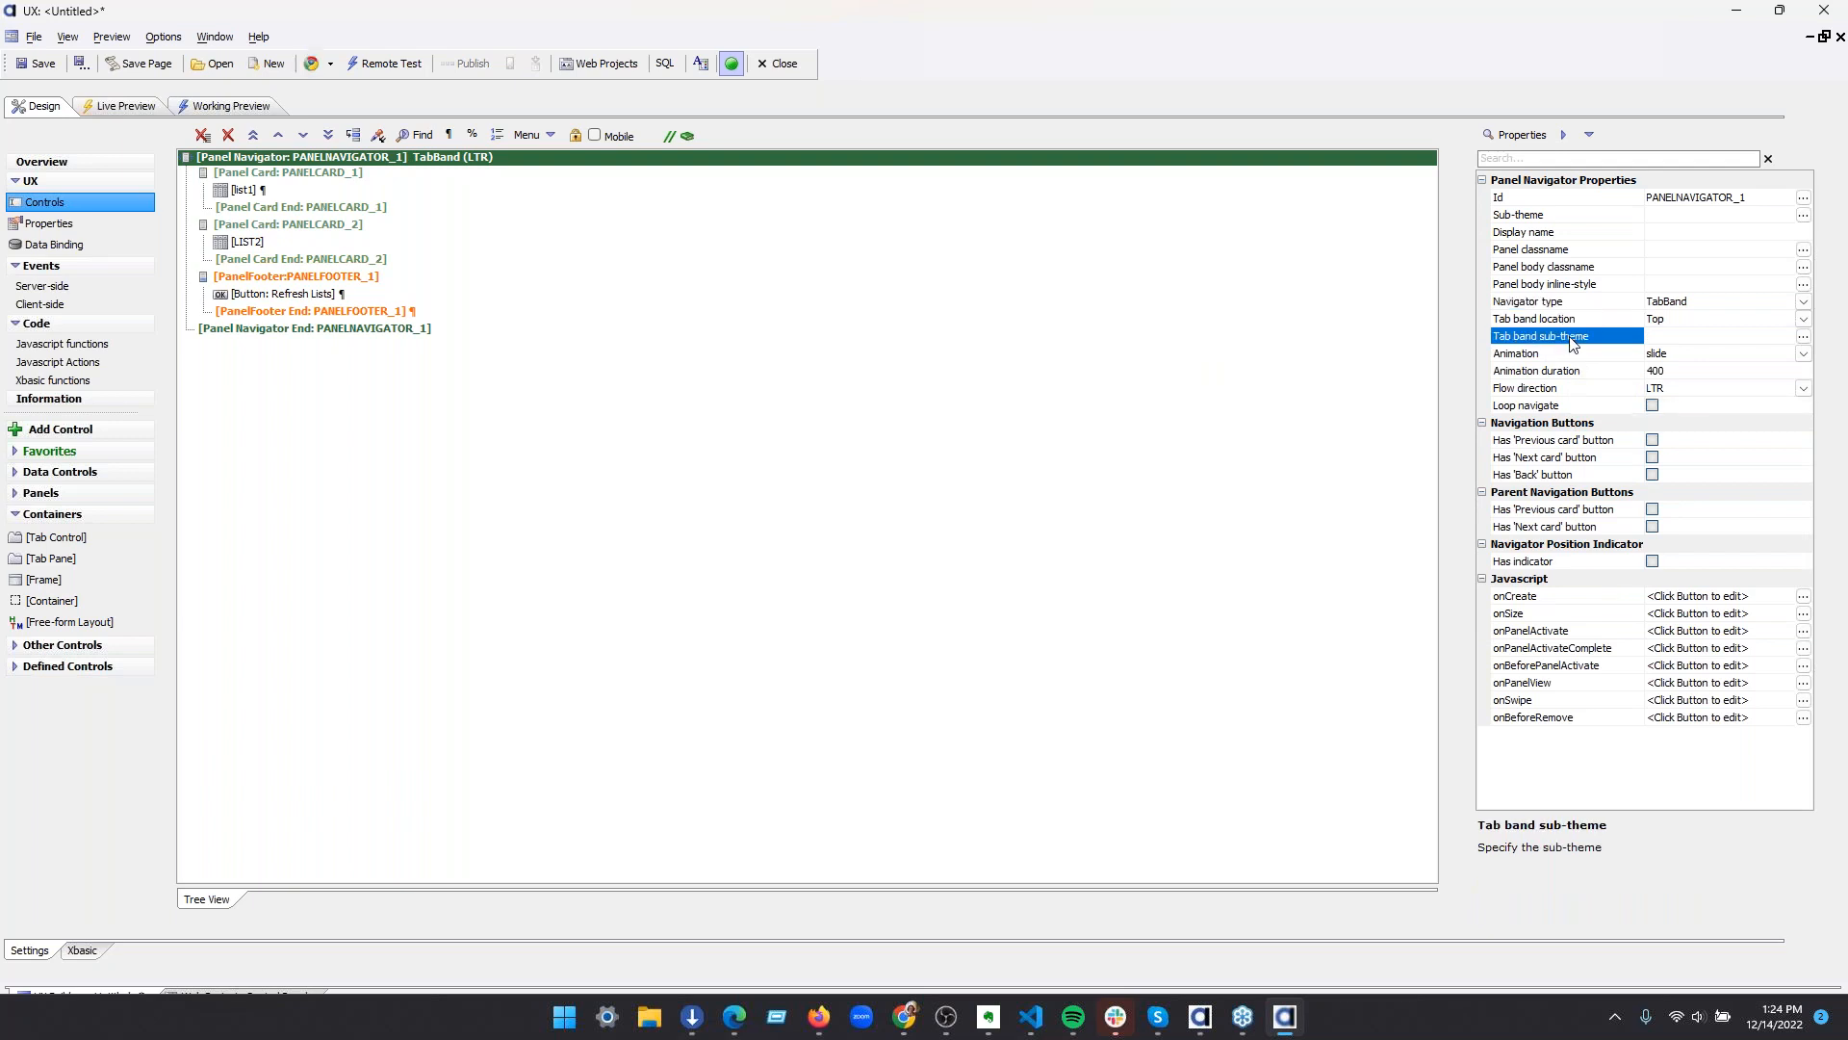
{"action": "left_click", "coordinate": [1805, 337]}
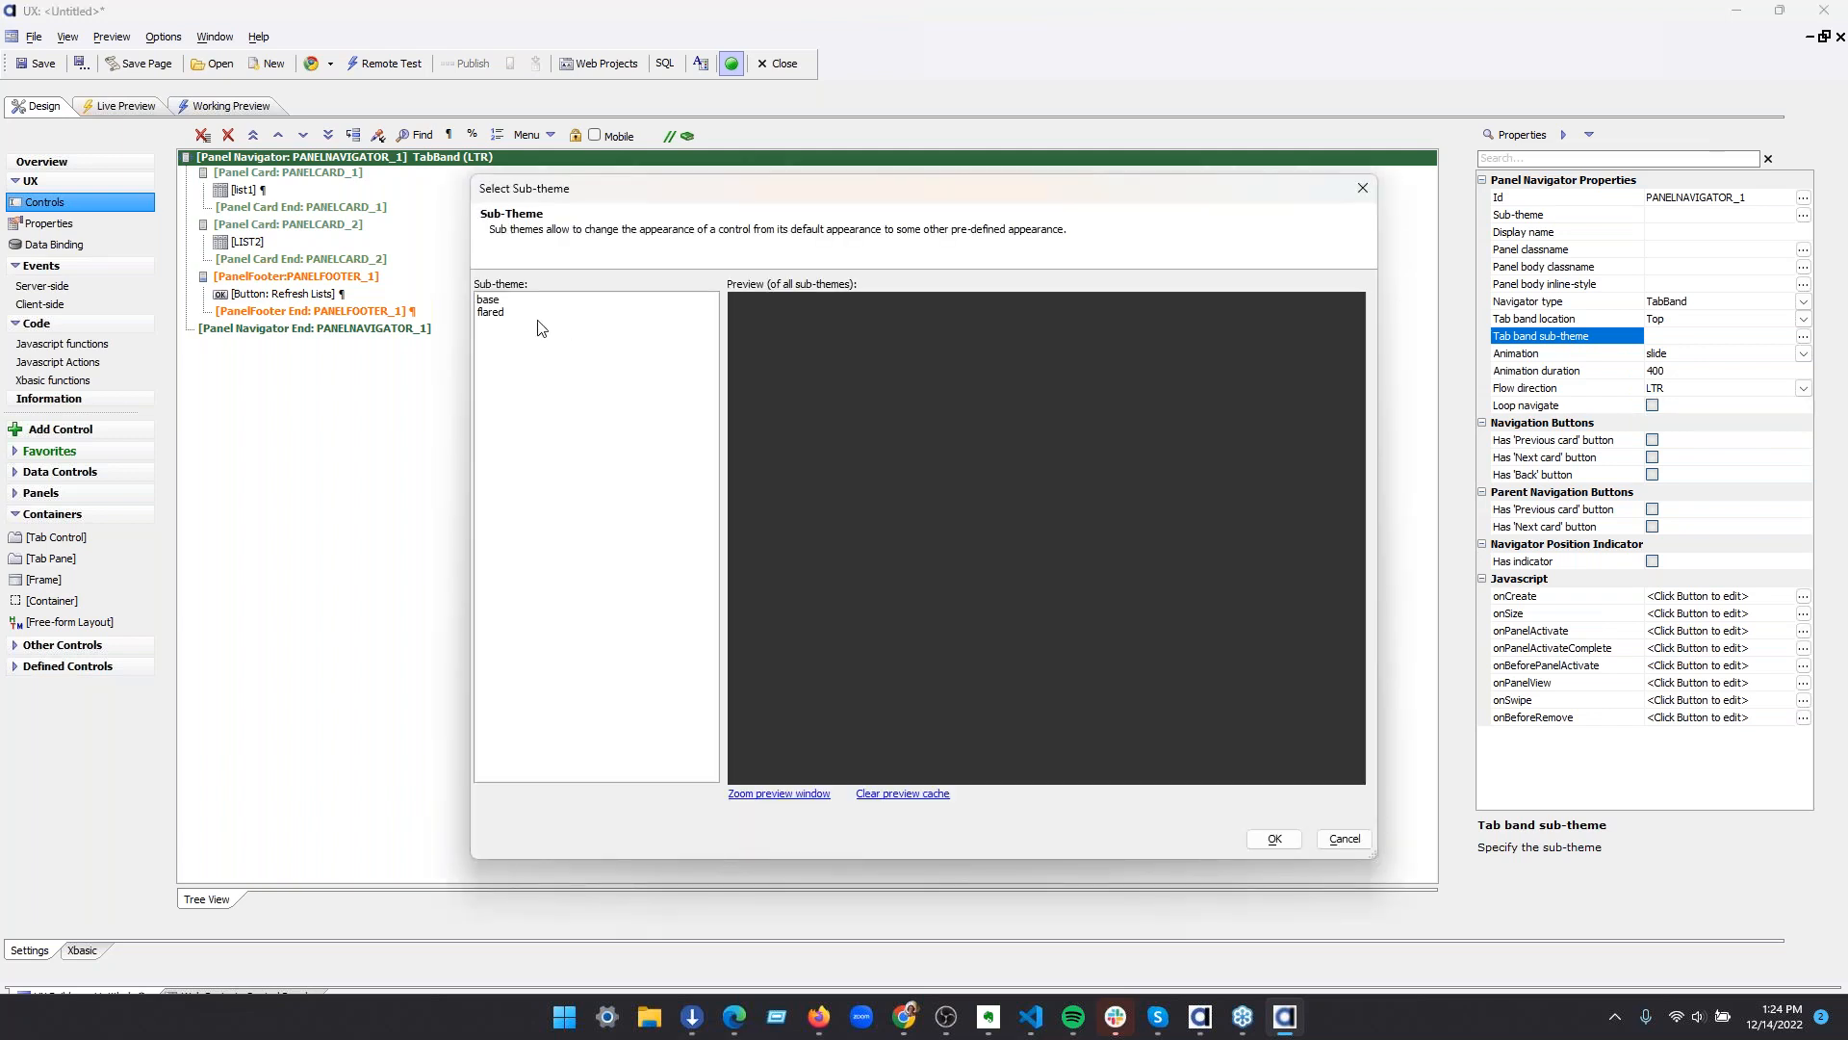
{"action": "left_click", "coordinate": [519, 313]}
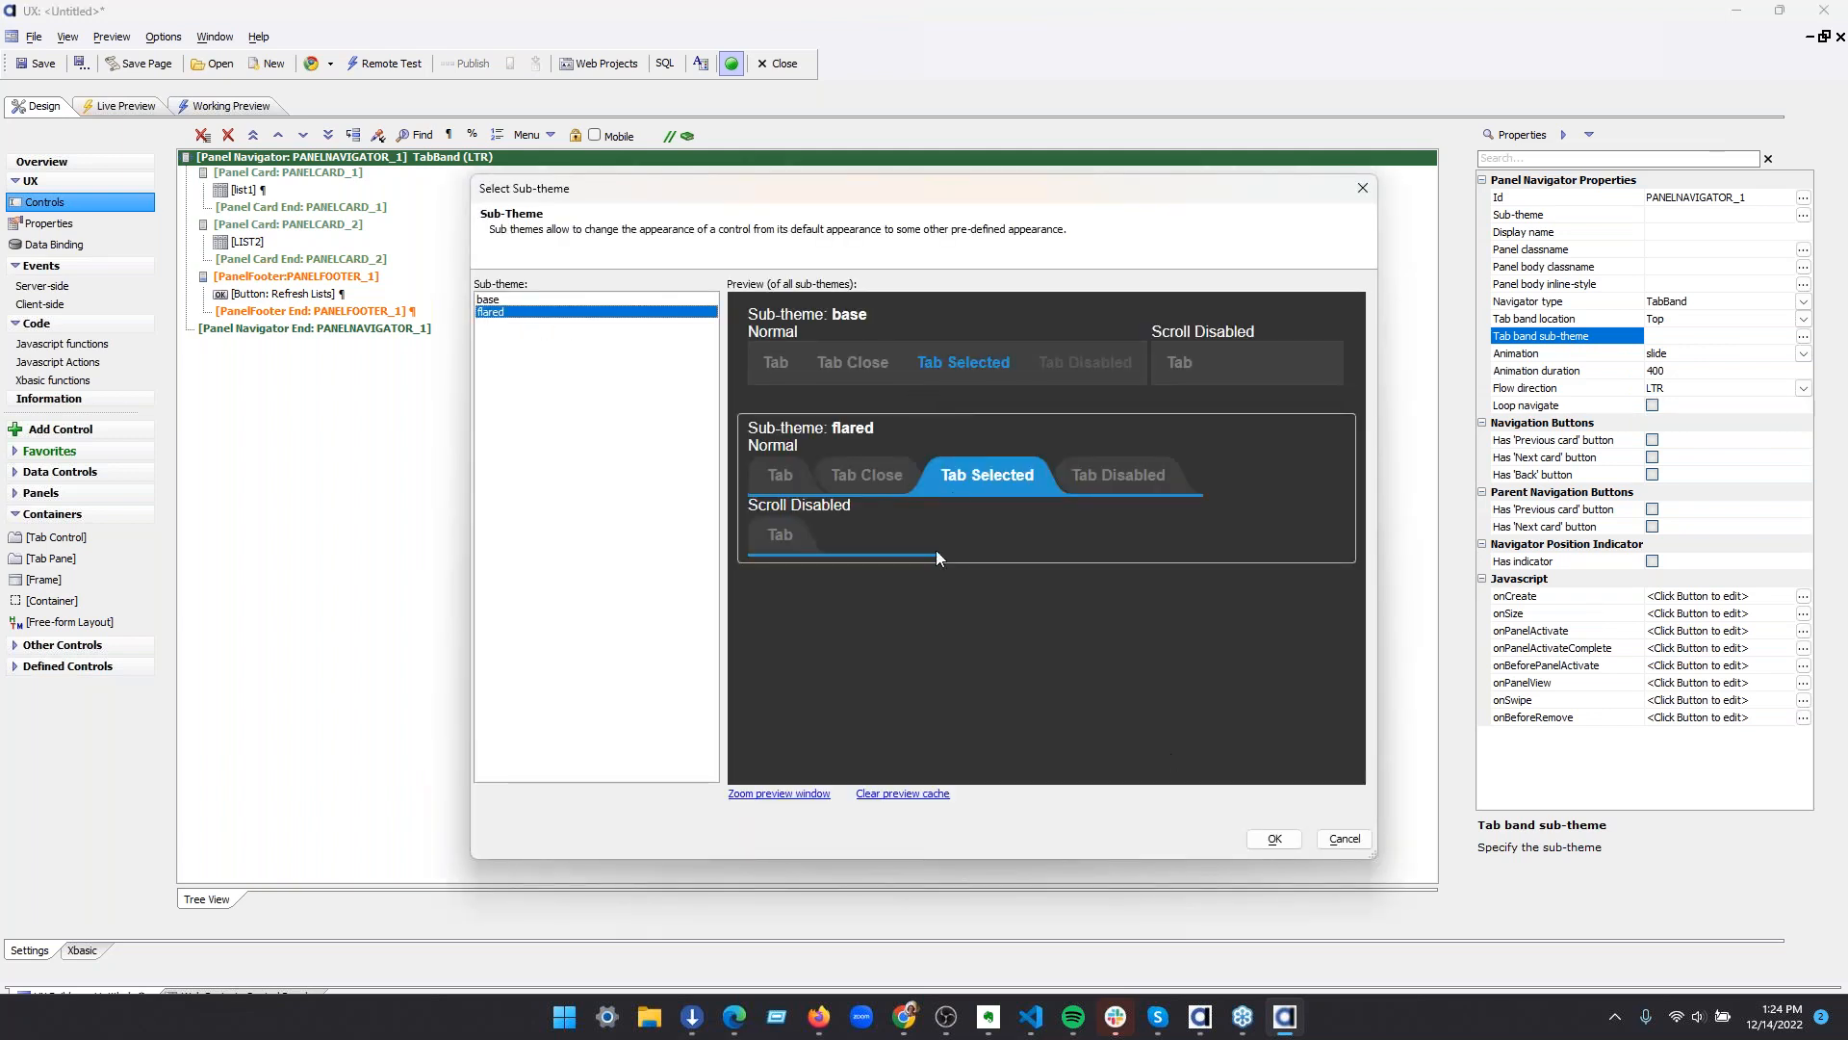
{"action": "left_click", "coordinate": [1272, 839]}
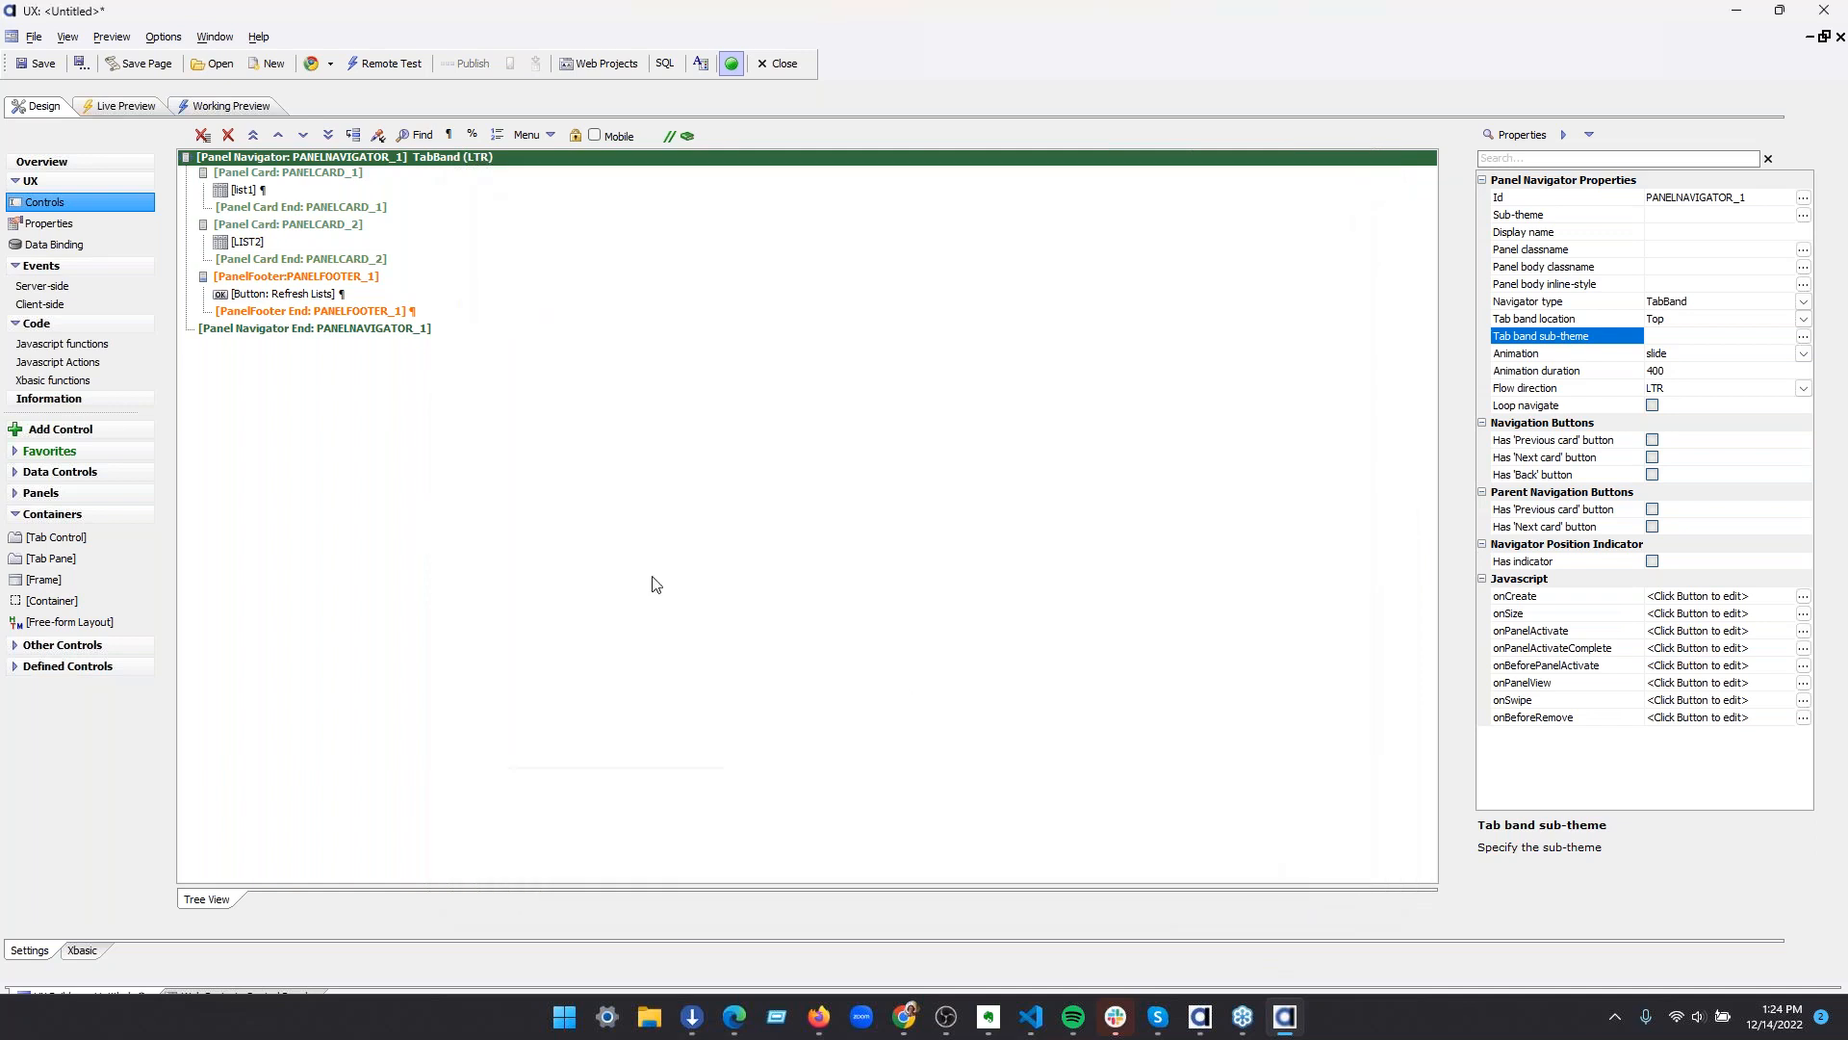
Check the tabbed layout in a live preview by switching between the PANELCARD_1 and PANELCARD_2 tabs, then return to the design
{"action": "left_click", "coordinate": [123, 107]}
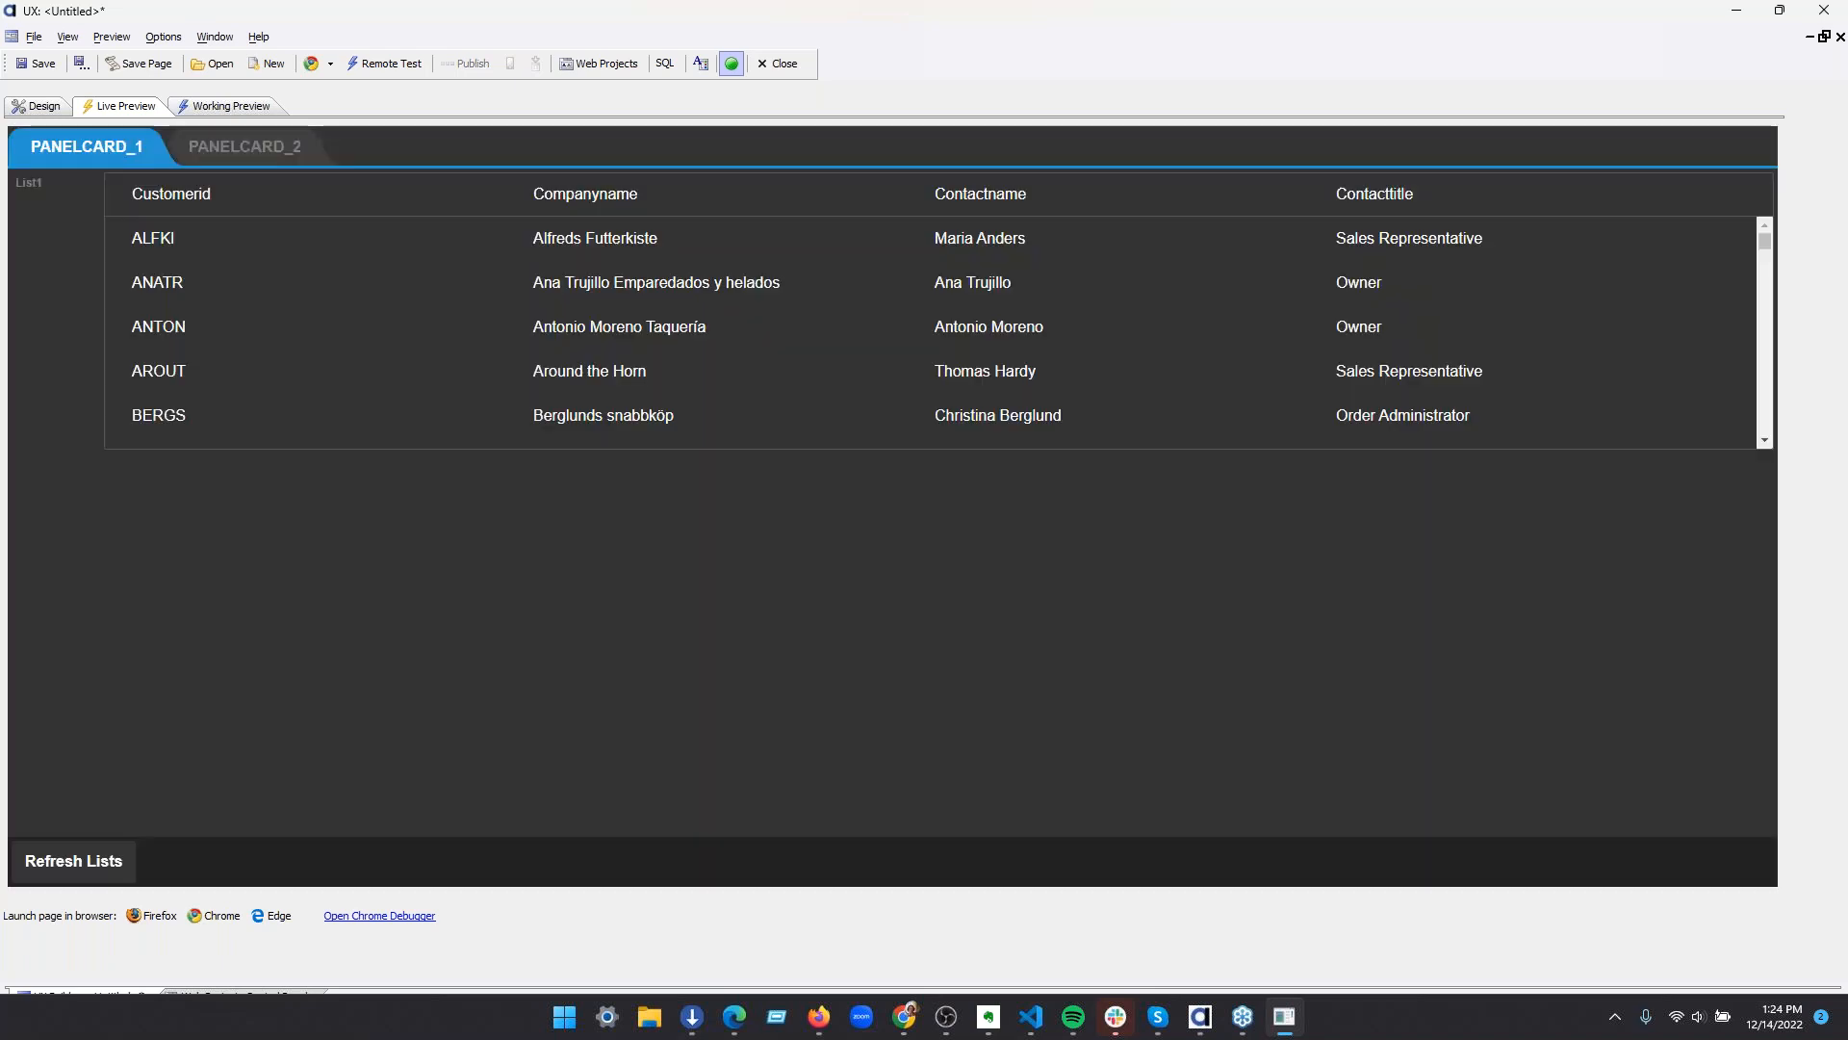
{"action": "left_click", "coordinate": [232, 153]}
{"action": "left_click", "coordinate": [73, 153]}
{"action": "left_click", "coordinate": [227, 153]}
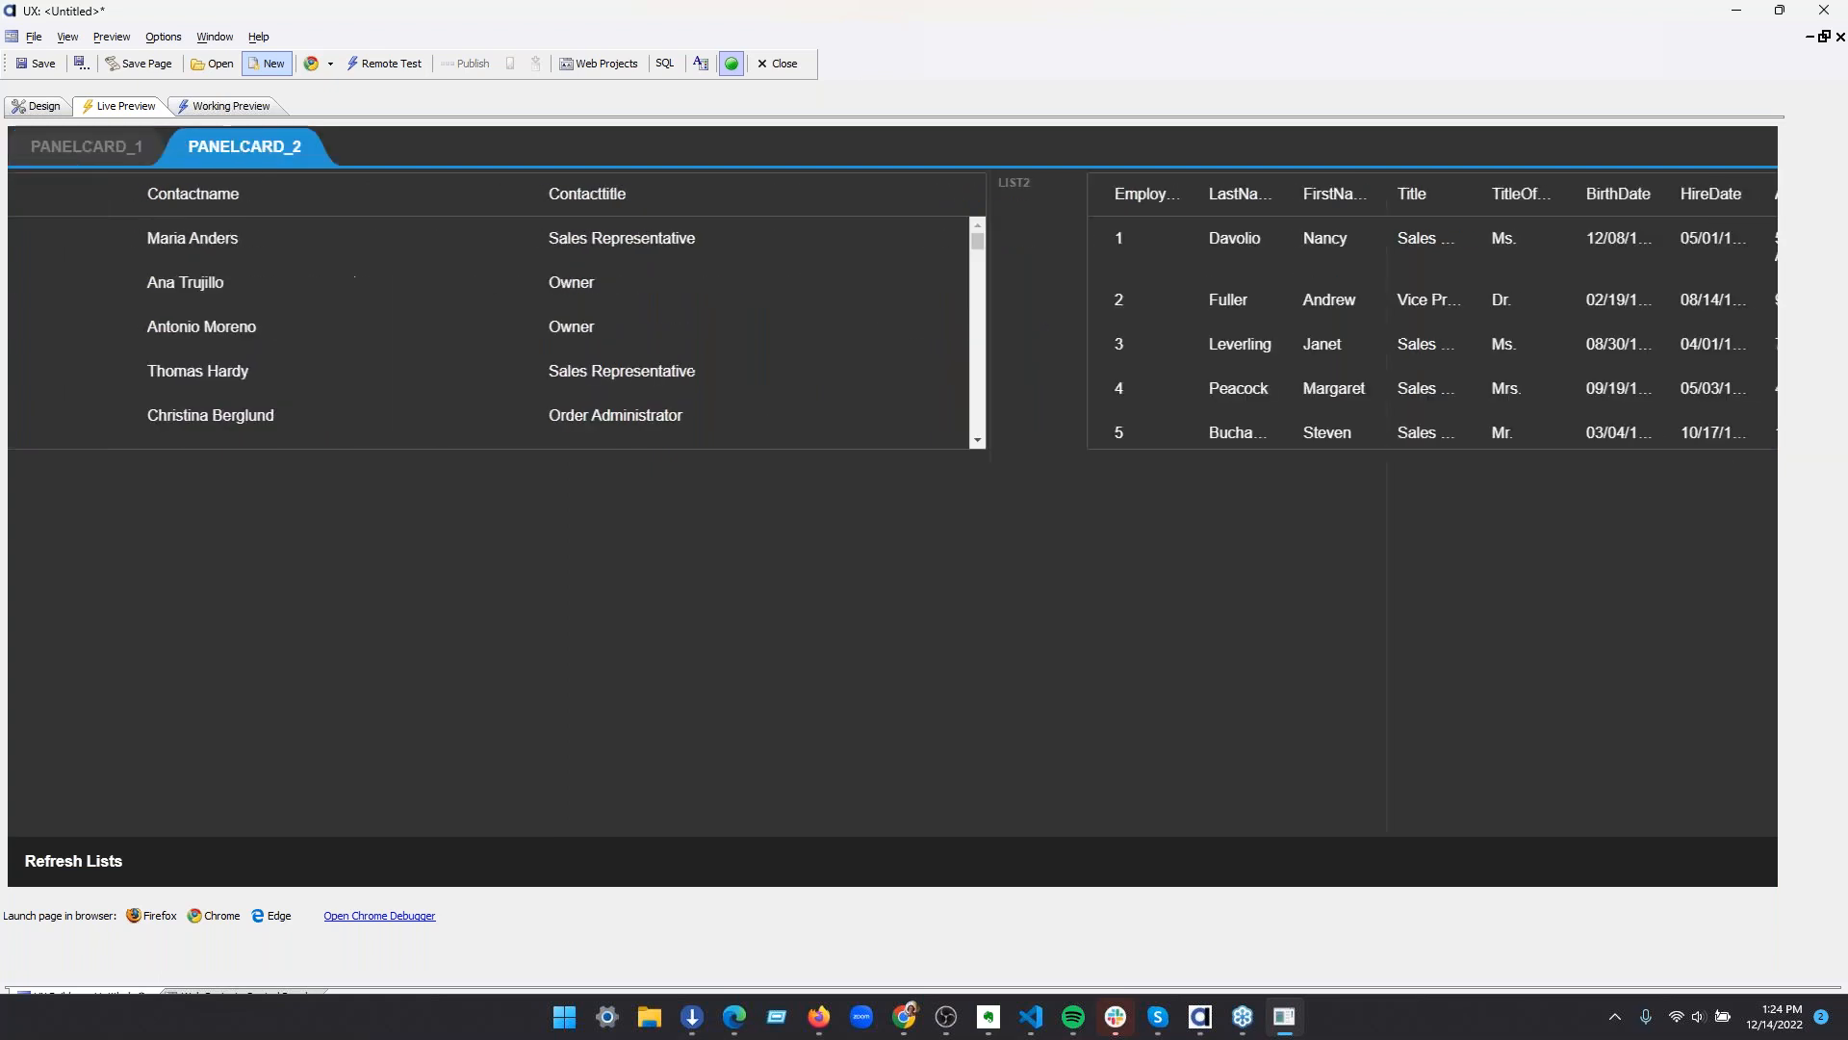
{"action": "left_click", "coordinate": [53, 152]}
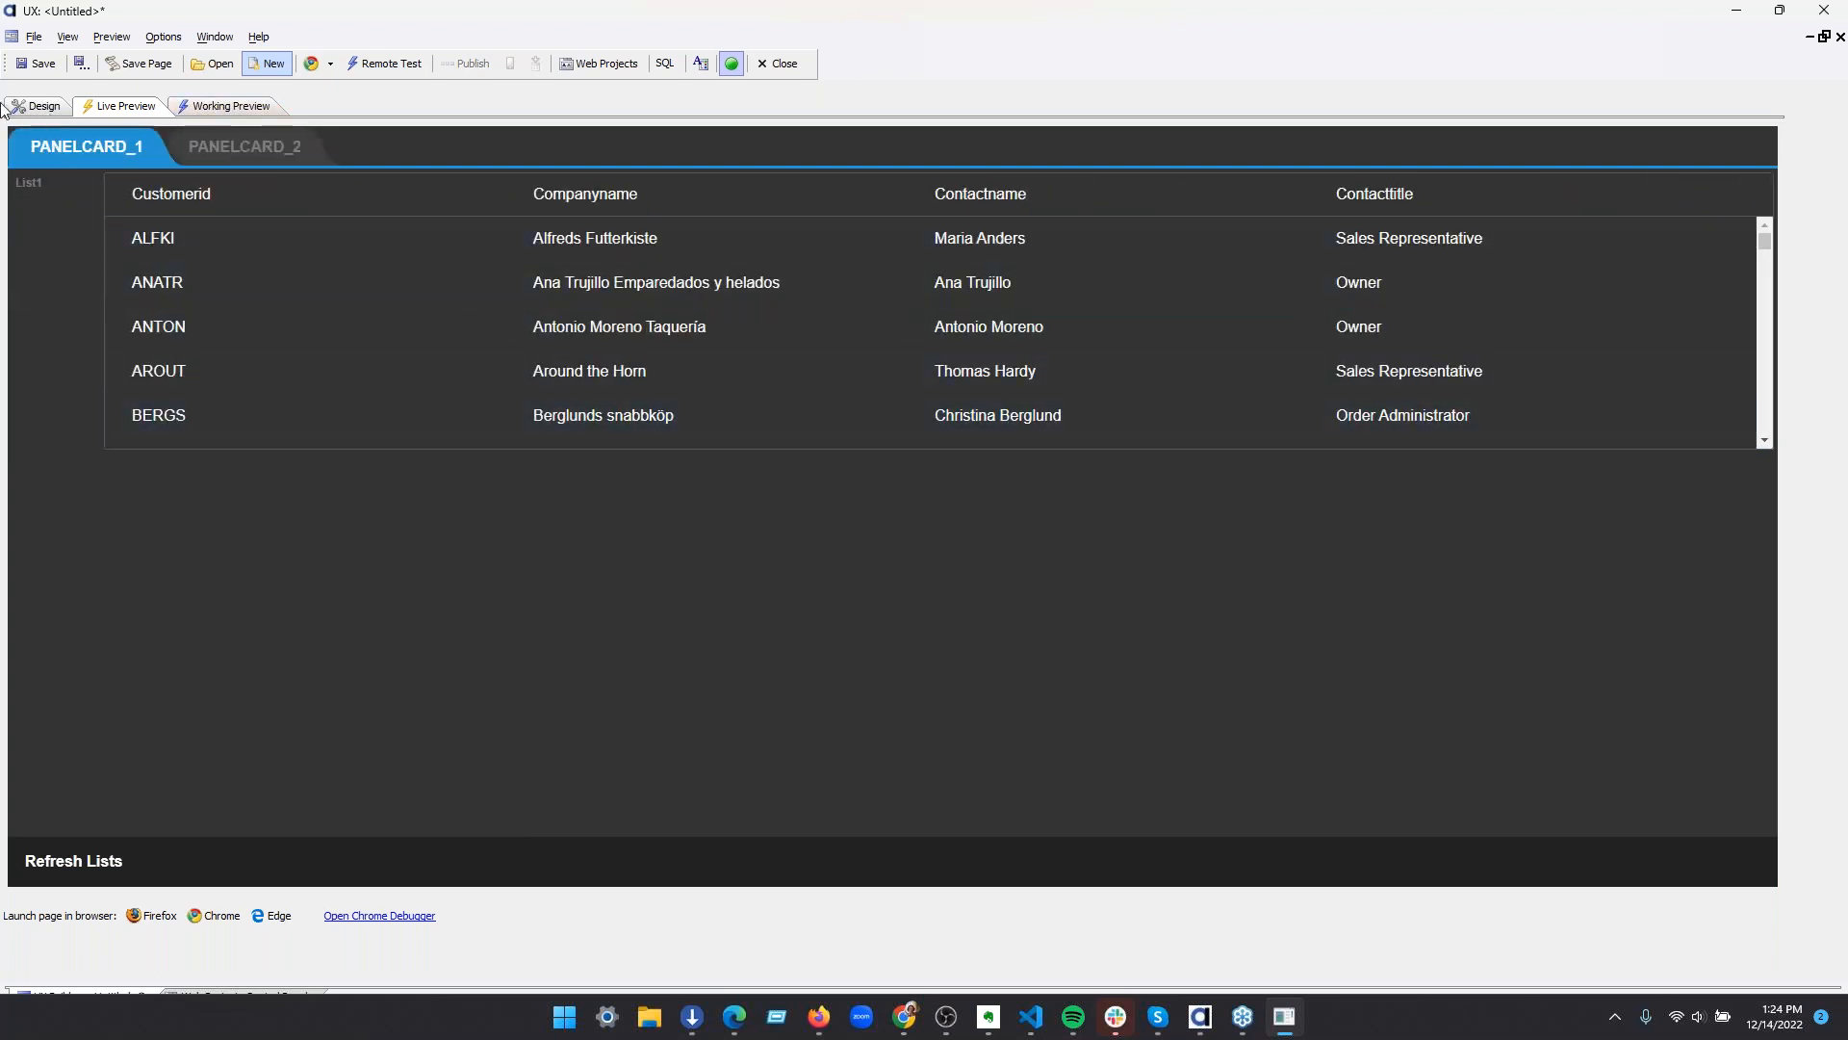
{"action": "left_click", "coordinate": [36, 106]}
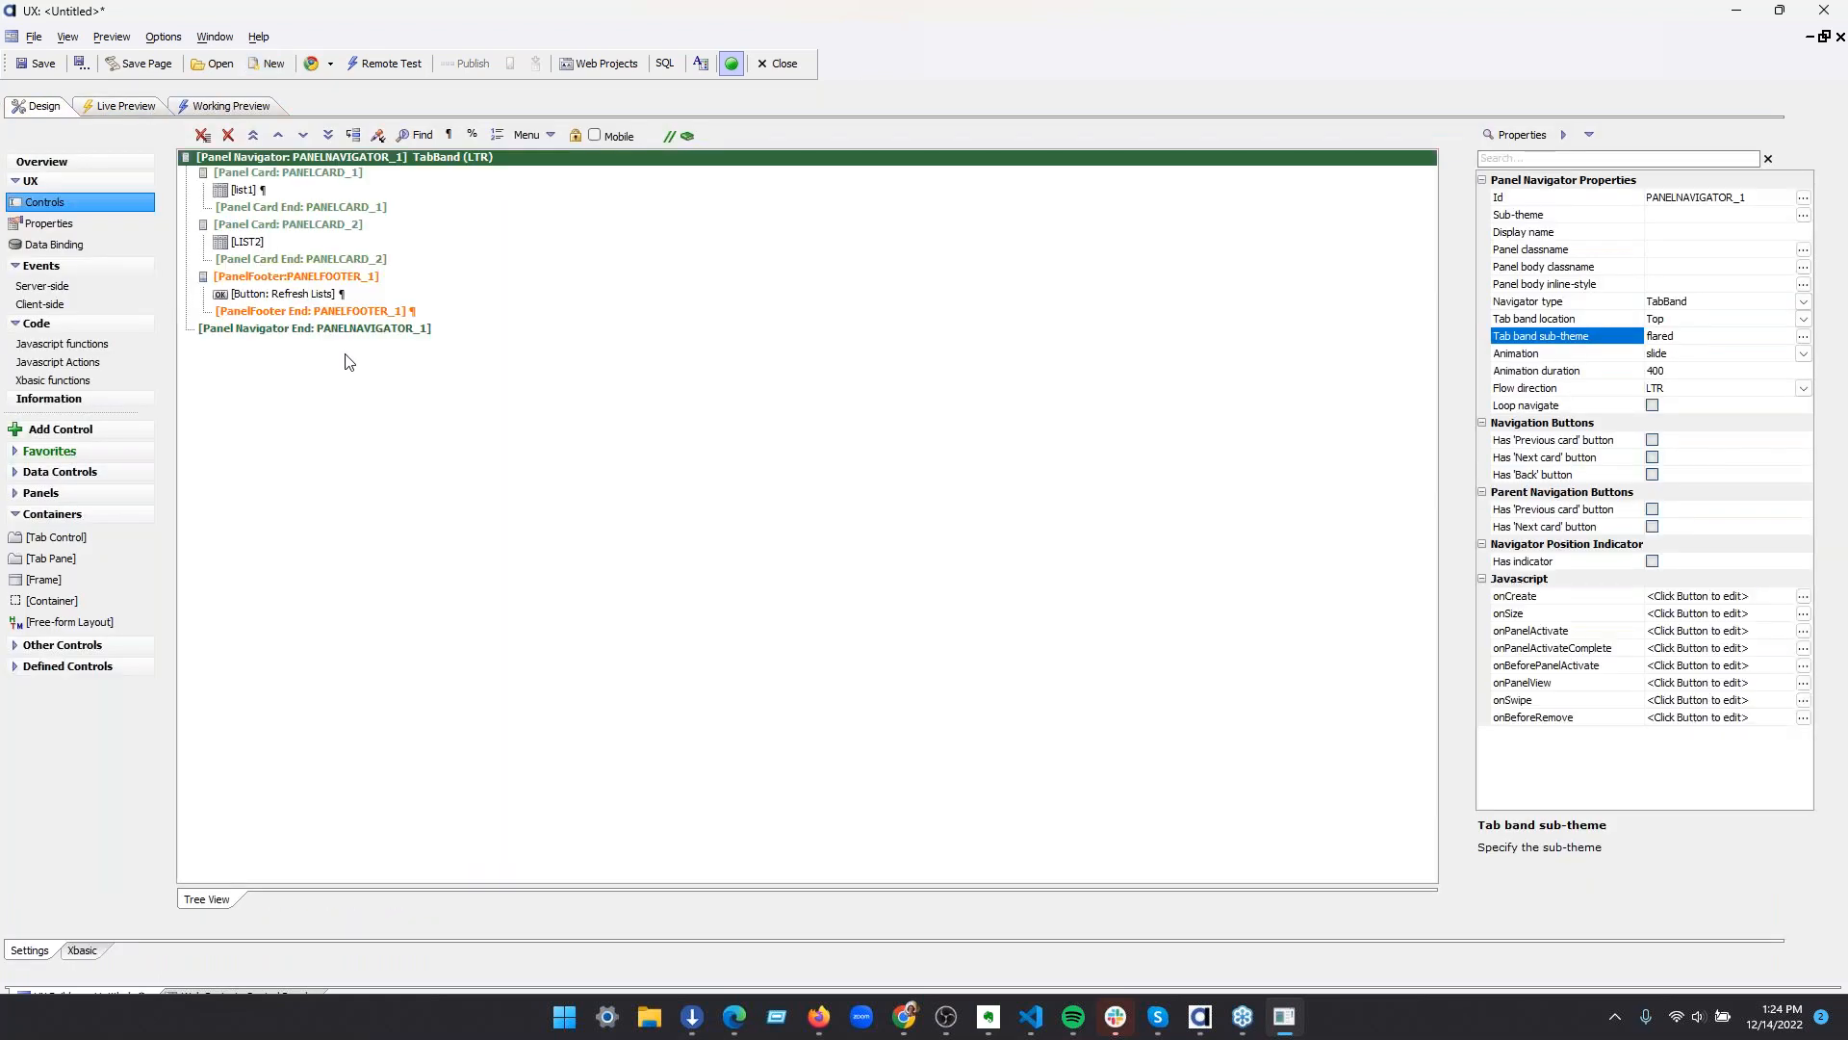
Add a button labelled Open UX with the primary sub-theme after the Refresh Lists button in the panel footer
{"action": "left_click", "coordinate": [346, 294]}
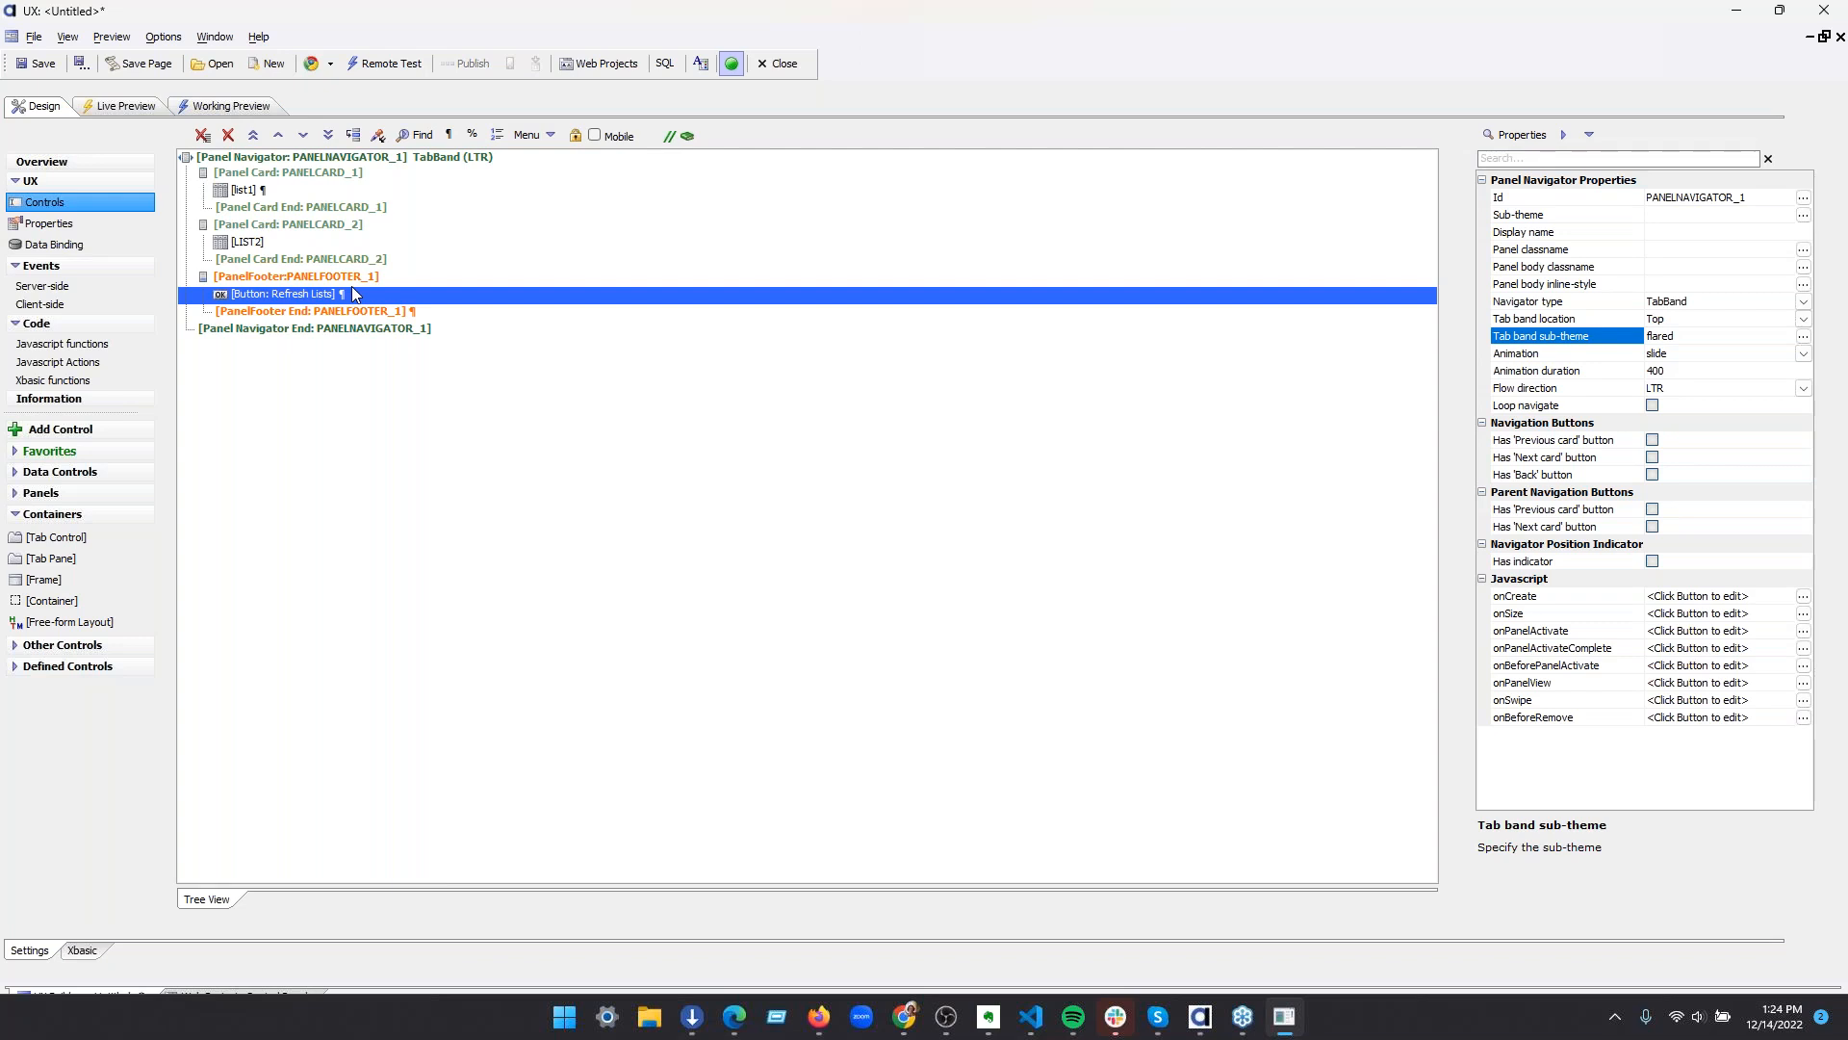
{"action": "left_click", "coordinate": [60, 429]}
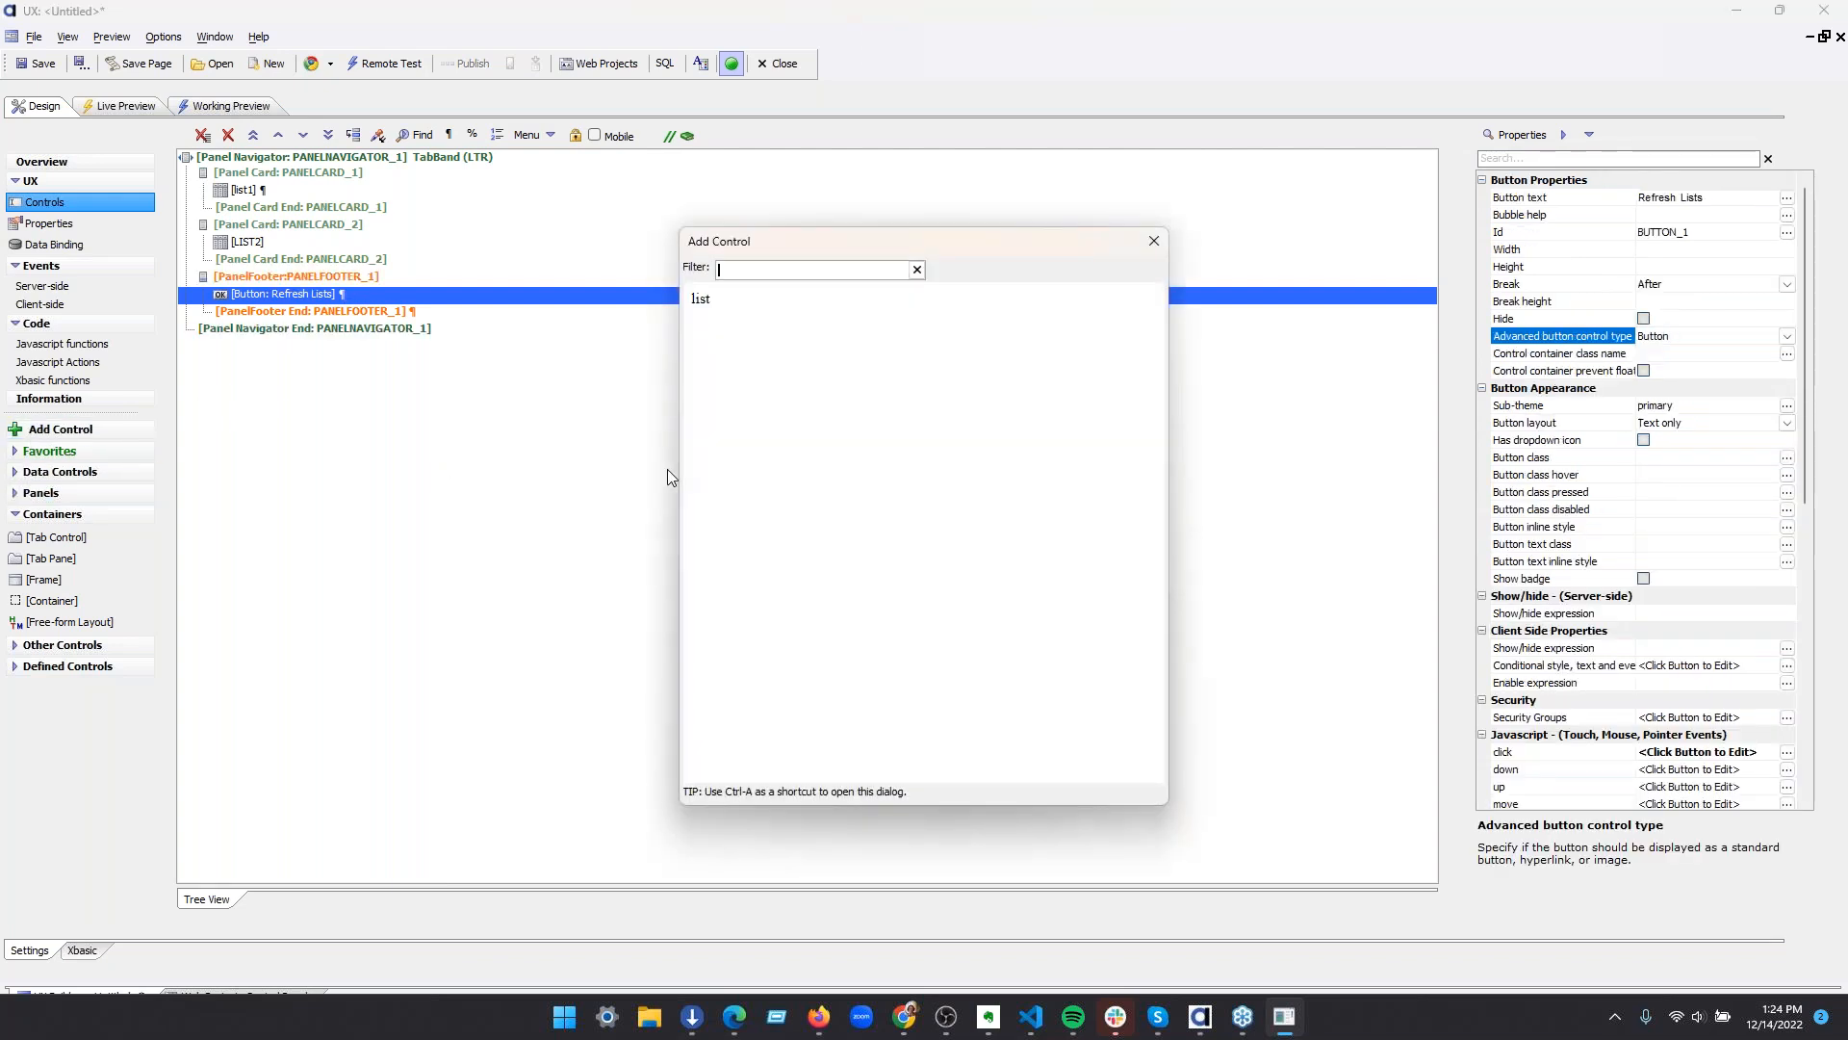
{"action": "type", "text": "button"}
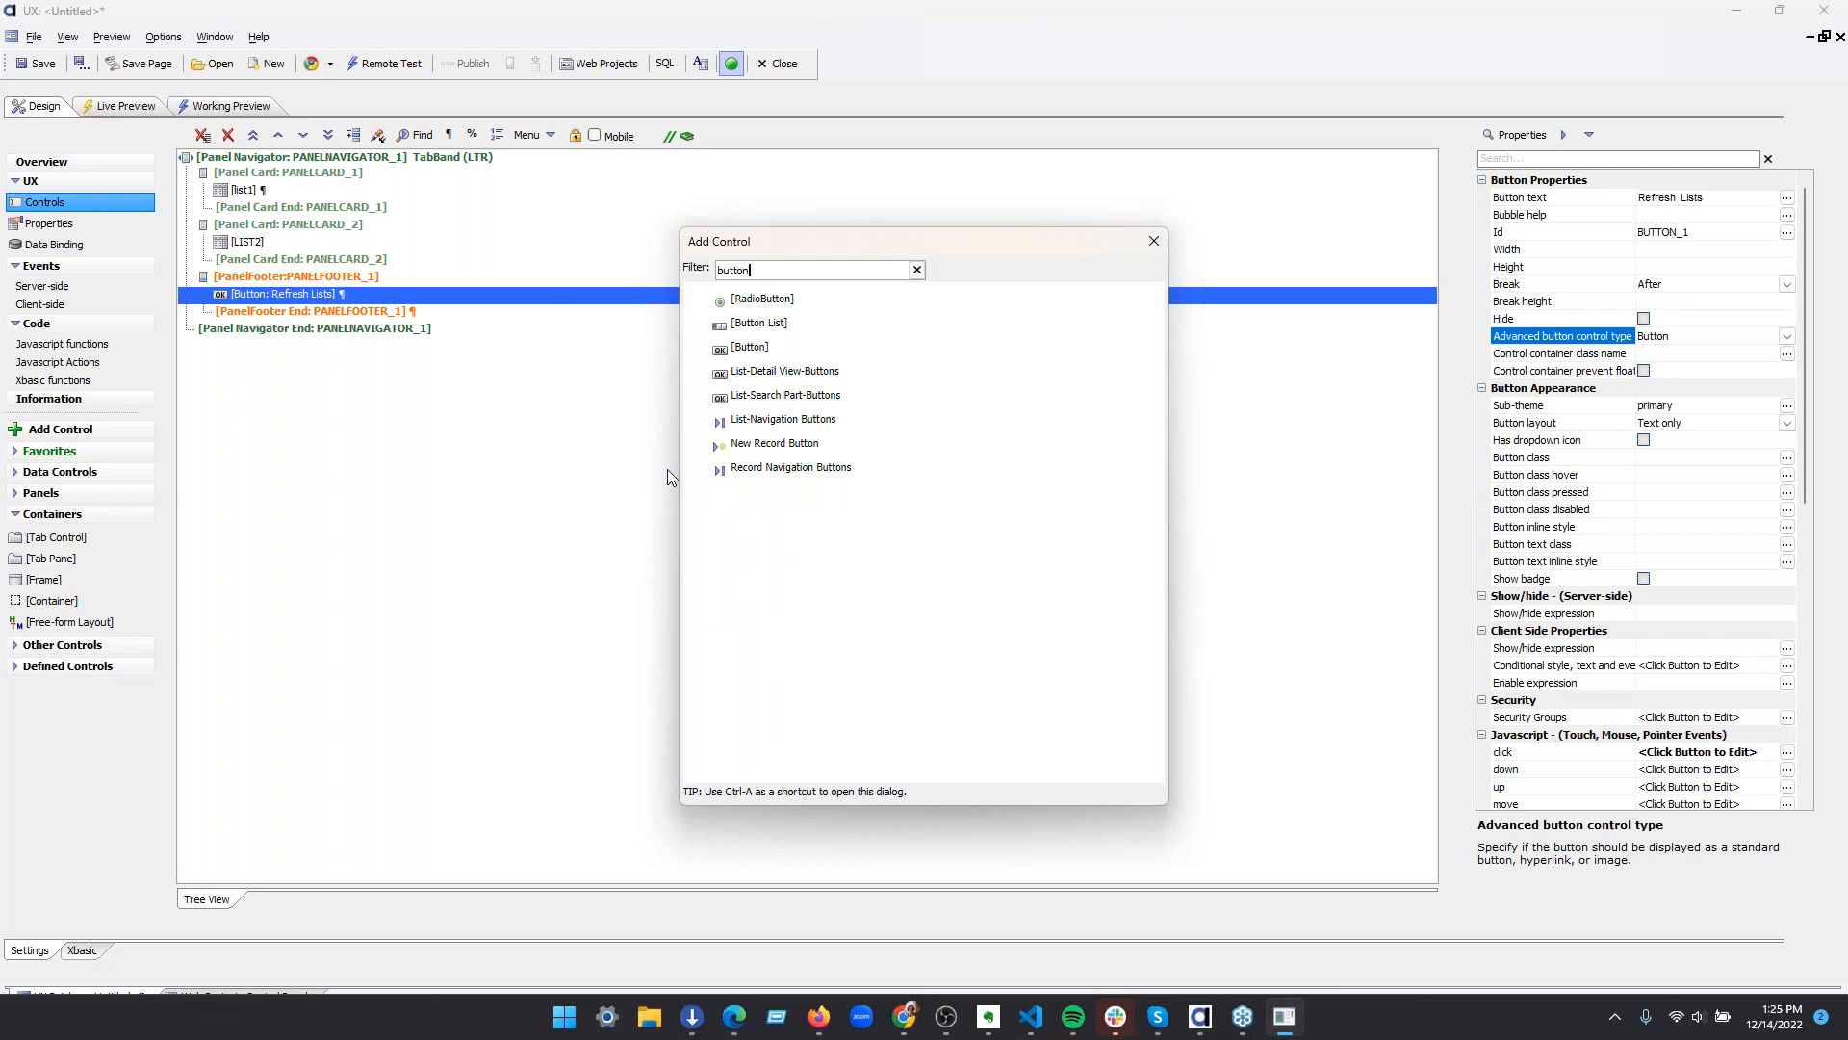
{"action": "left_click", "coordinate": [830, 348]}
{"action": "double_click", "coordinate": [830, 349]}
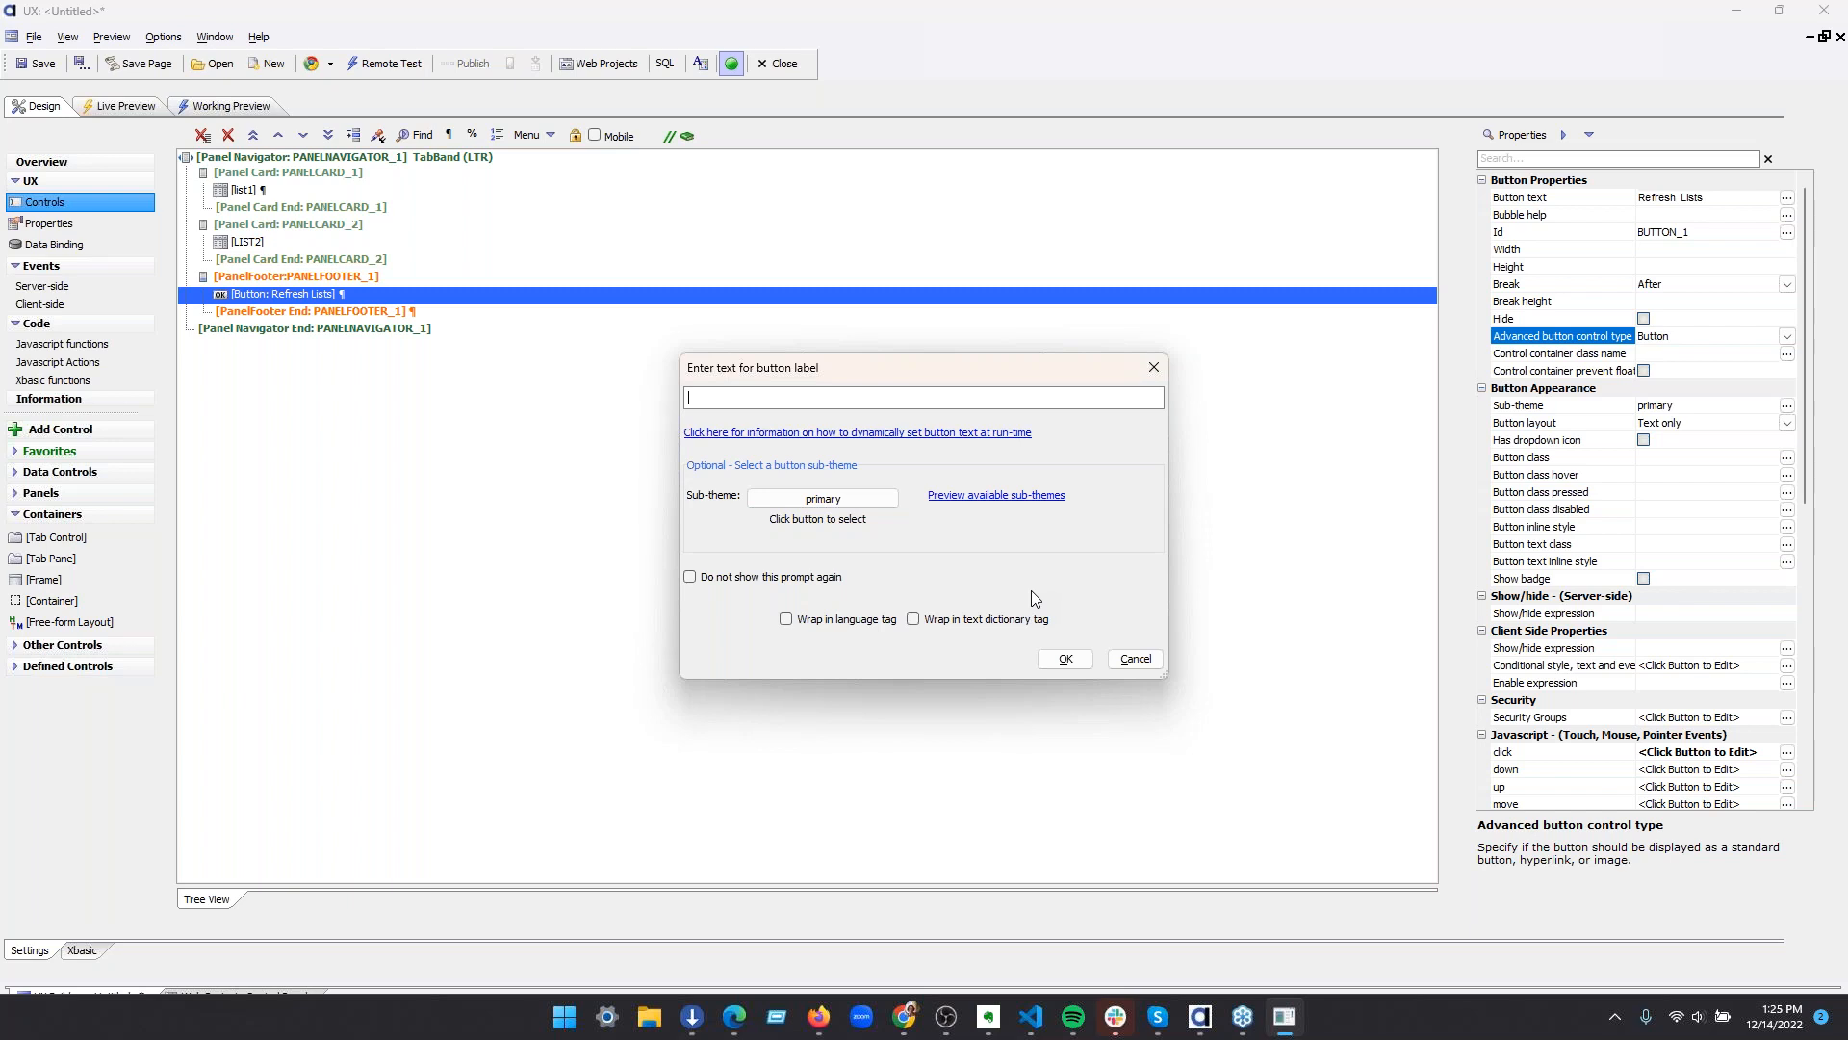
{"action": "type", "text": "Open UX"}
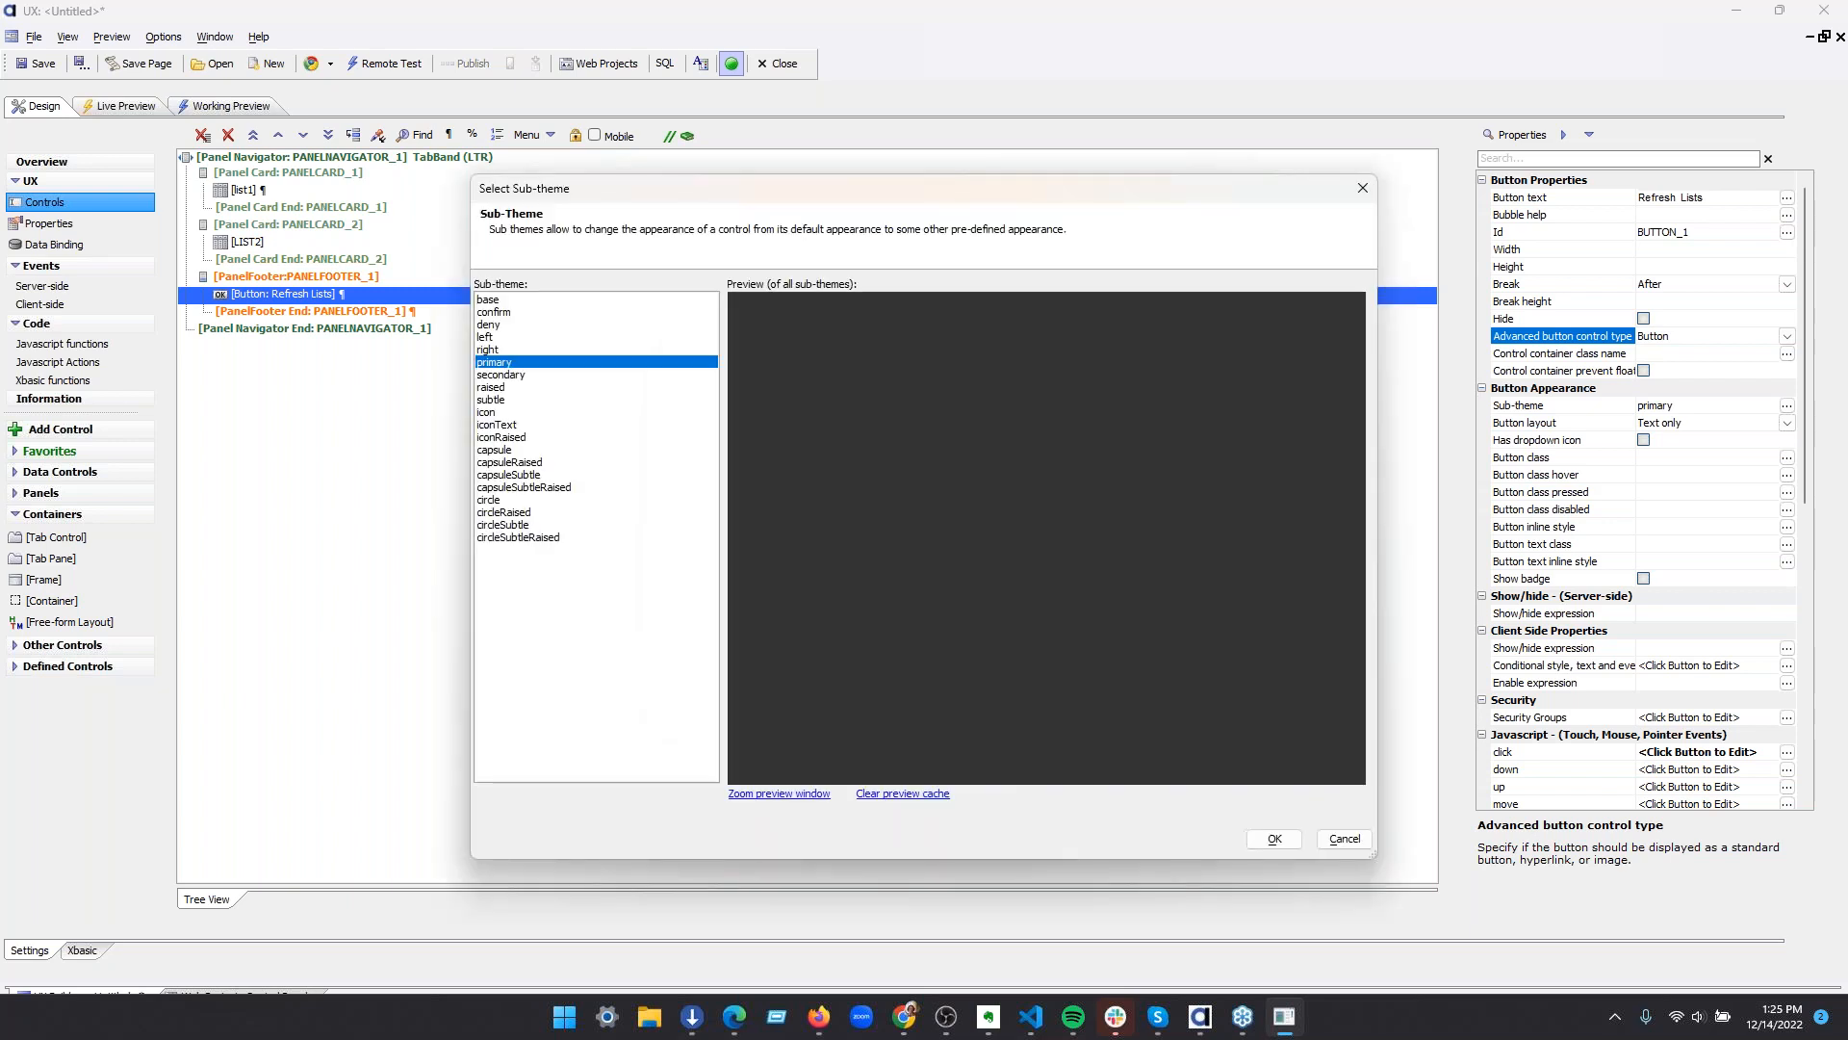
{"action": "left_click", "coordinate": [1257, 836]}
{"action": "left_click", "coordinate": [1065, 658]}
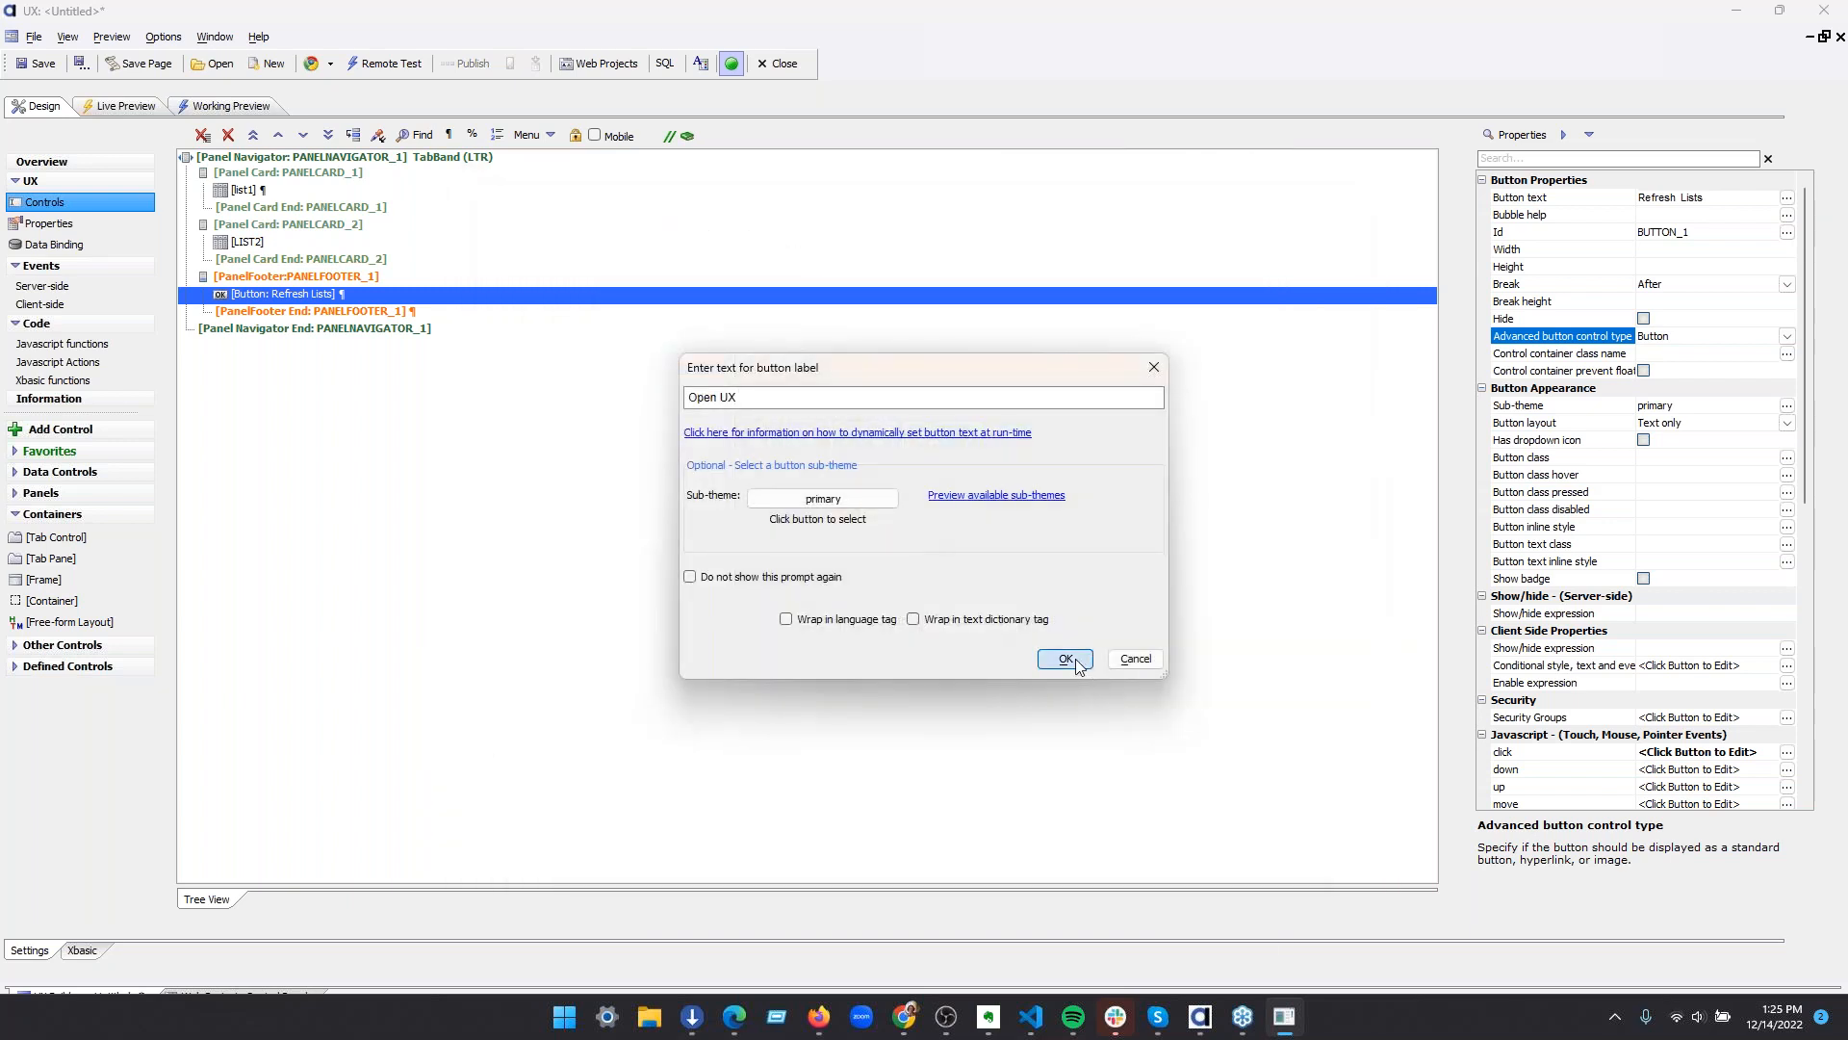
{"action": "left_click", "coordinate": [385, 296]}
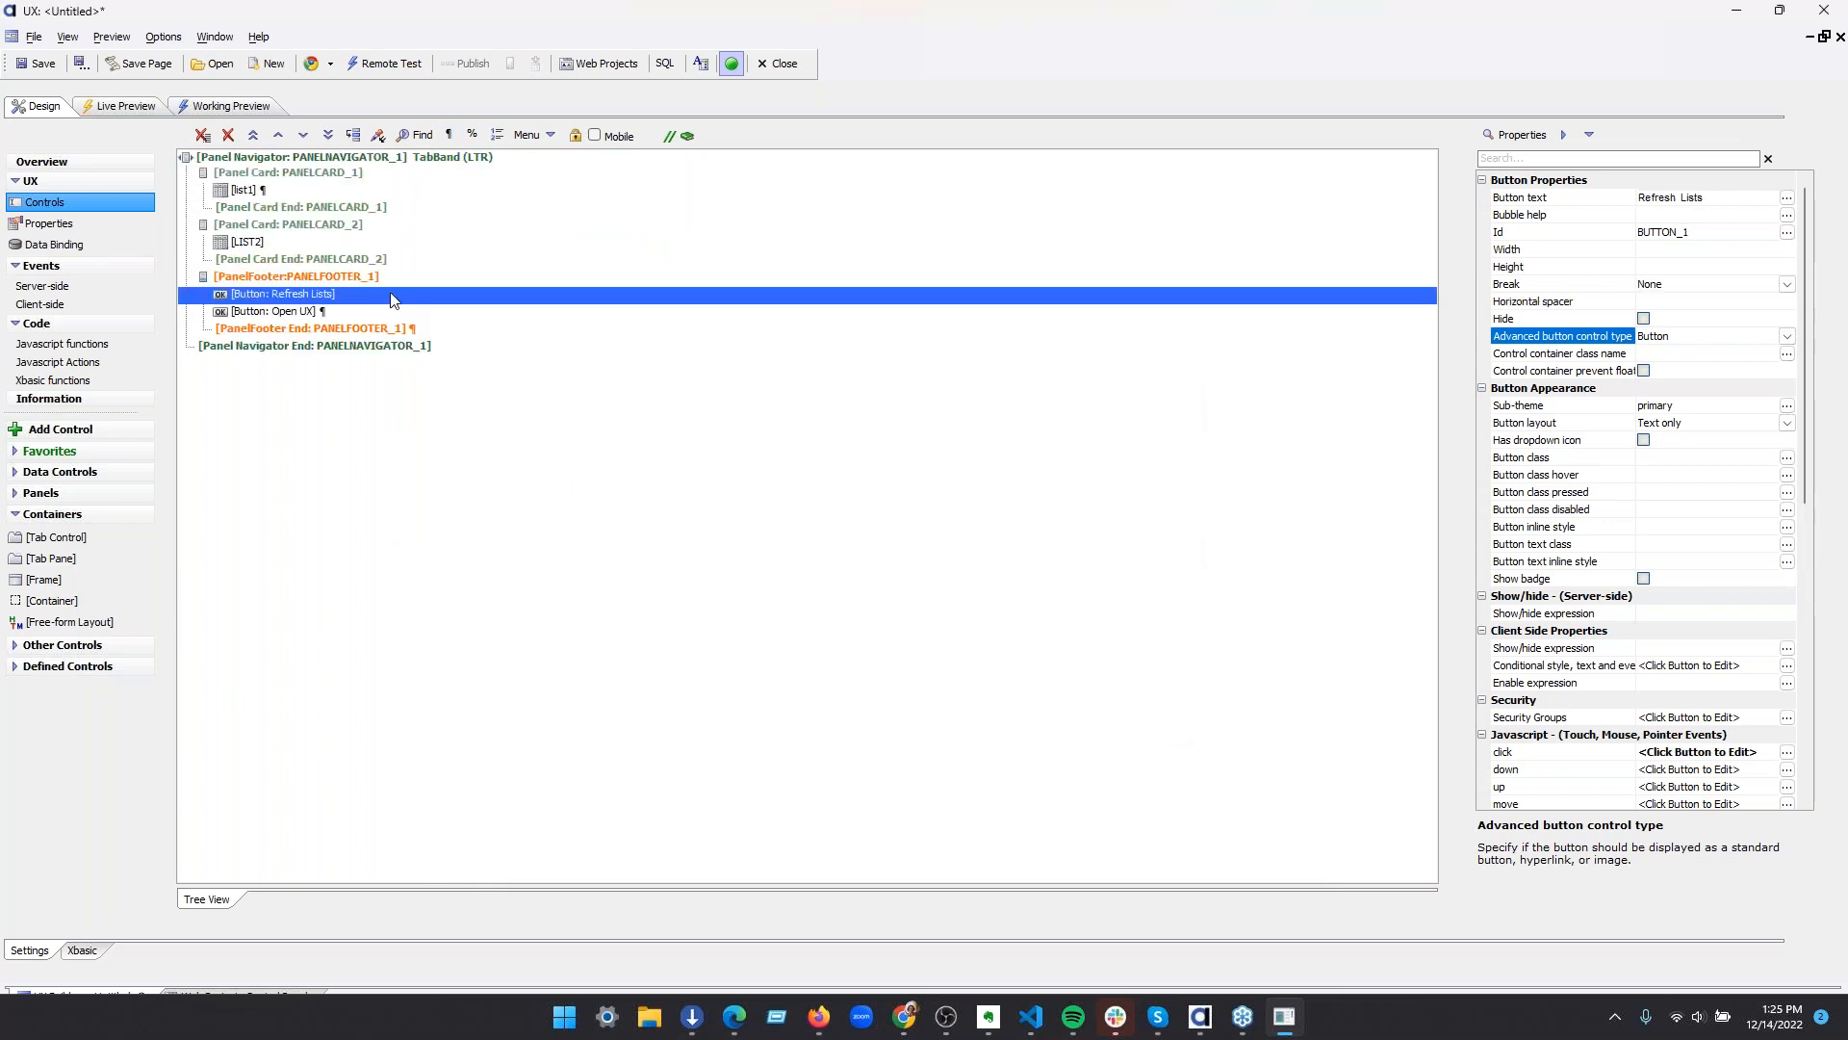
Make both list1 and LIST2 fill their containers
{"action": "left_click", "coordinate": [314, 194]}
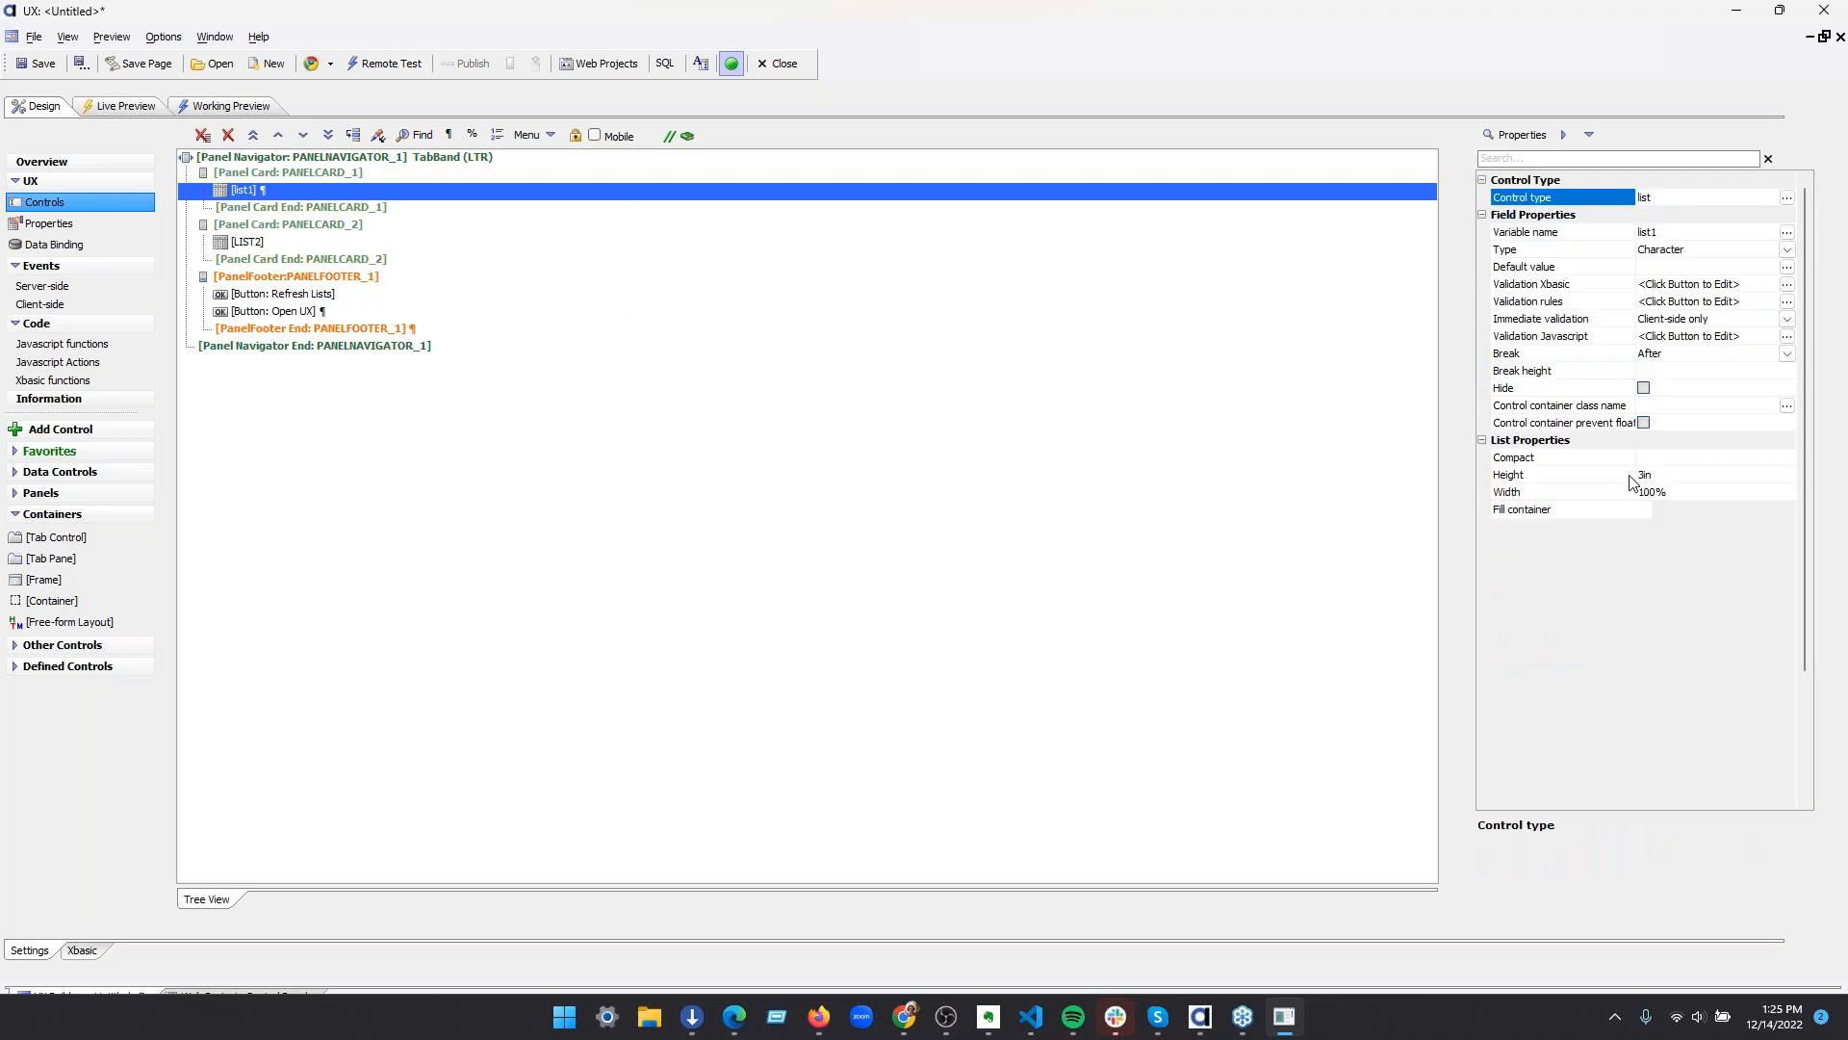
{"action": "left_click", "coordinate": [1643, 513]}
{"action": "left_click", "coordinate": [377, 247]}
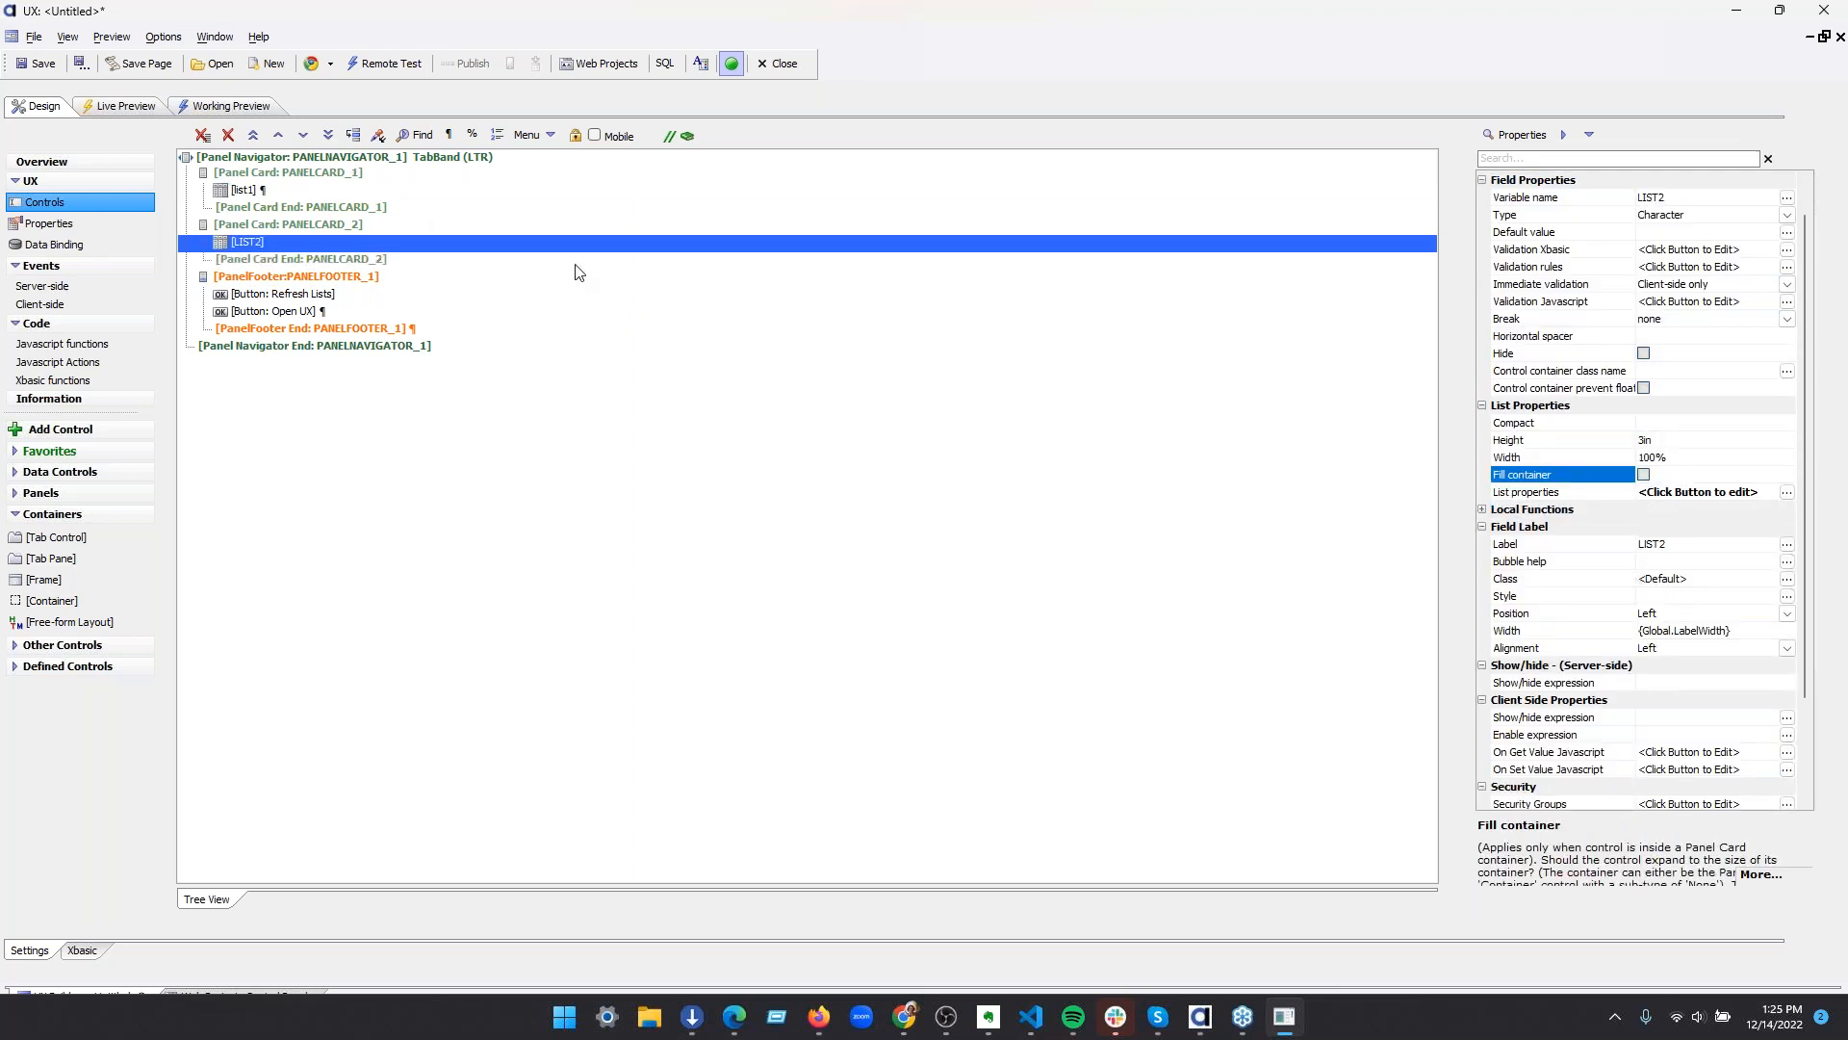
{"action": "left_click", "coordinate": [1644, 473]}
{"action": "left_click", "coordinate": [414, 194]}
Change the component's style to Alpha-Blue2
{"action": "left_click", "coordinate": [81, 226]}
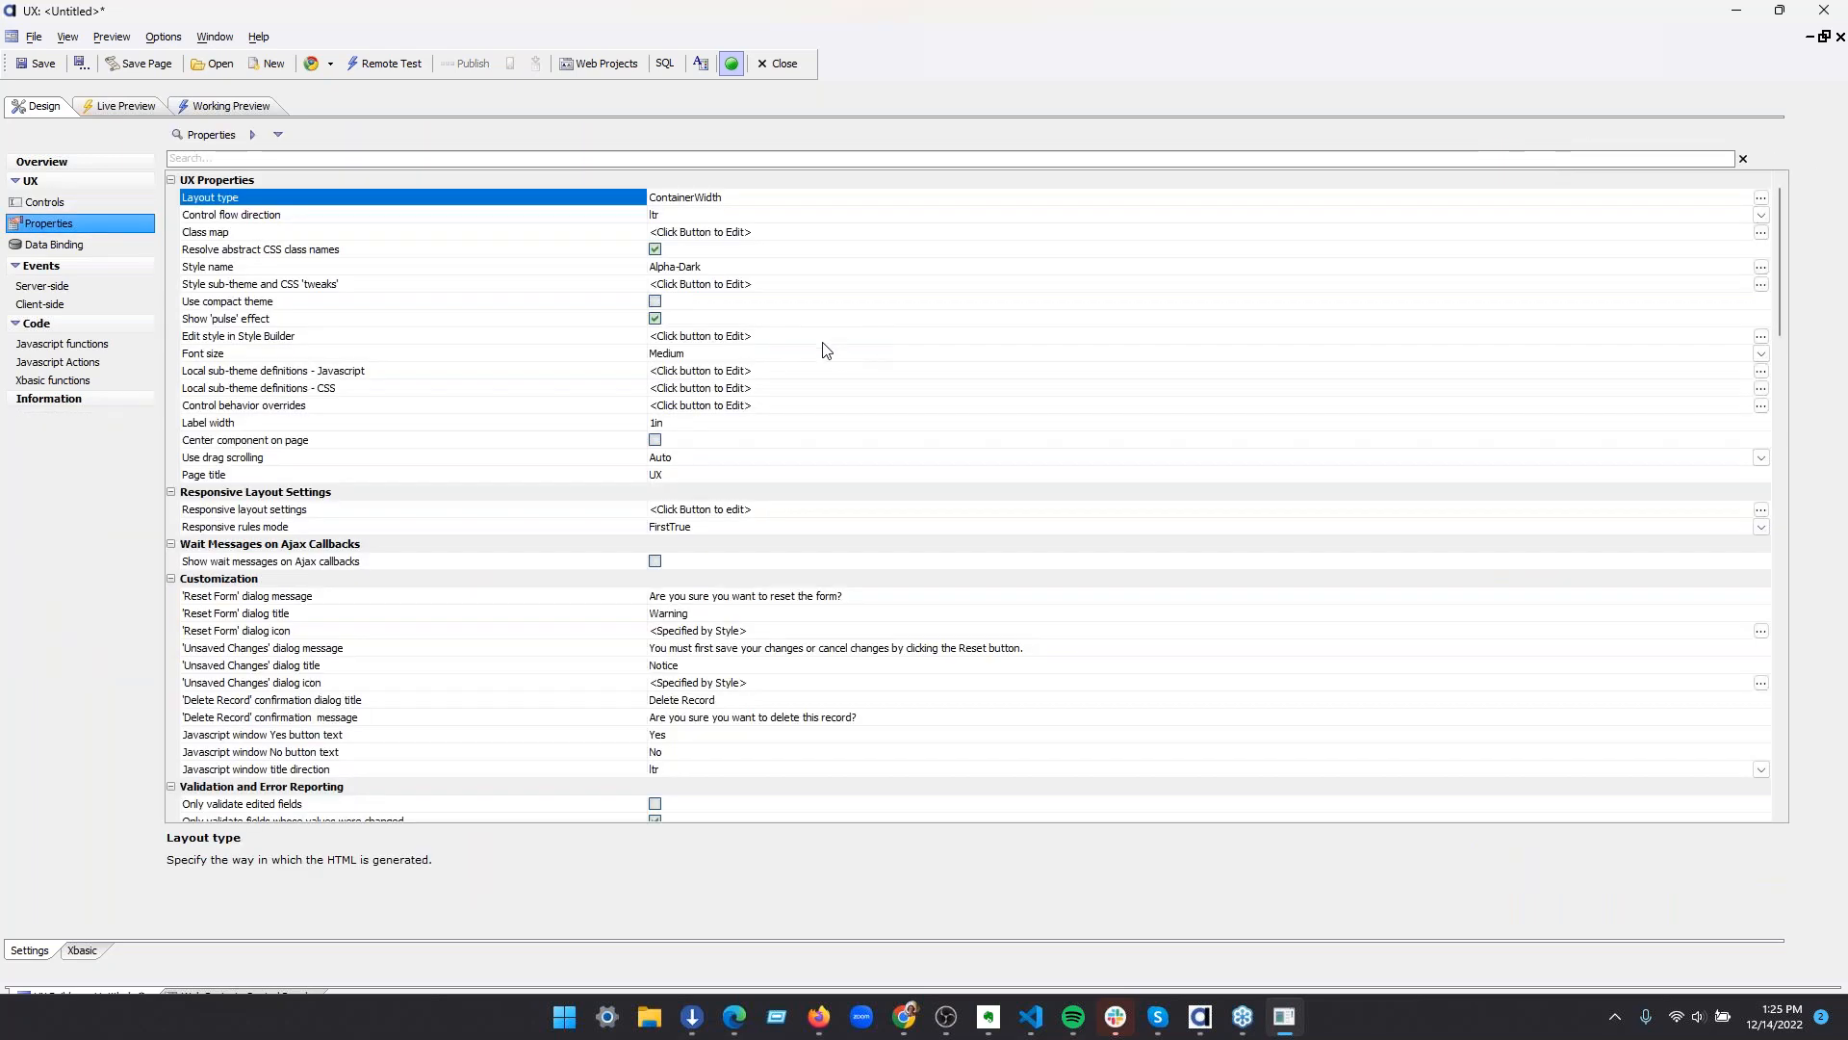
{"action": "left_click", "coordinate": [1756, 272]}
{"action": "left_click", "coordinate": [1761, 269]}
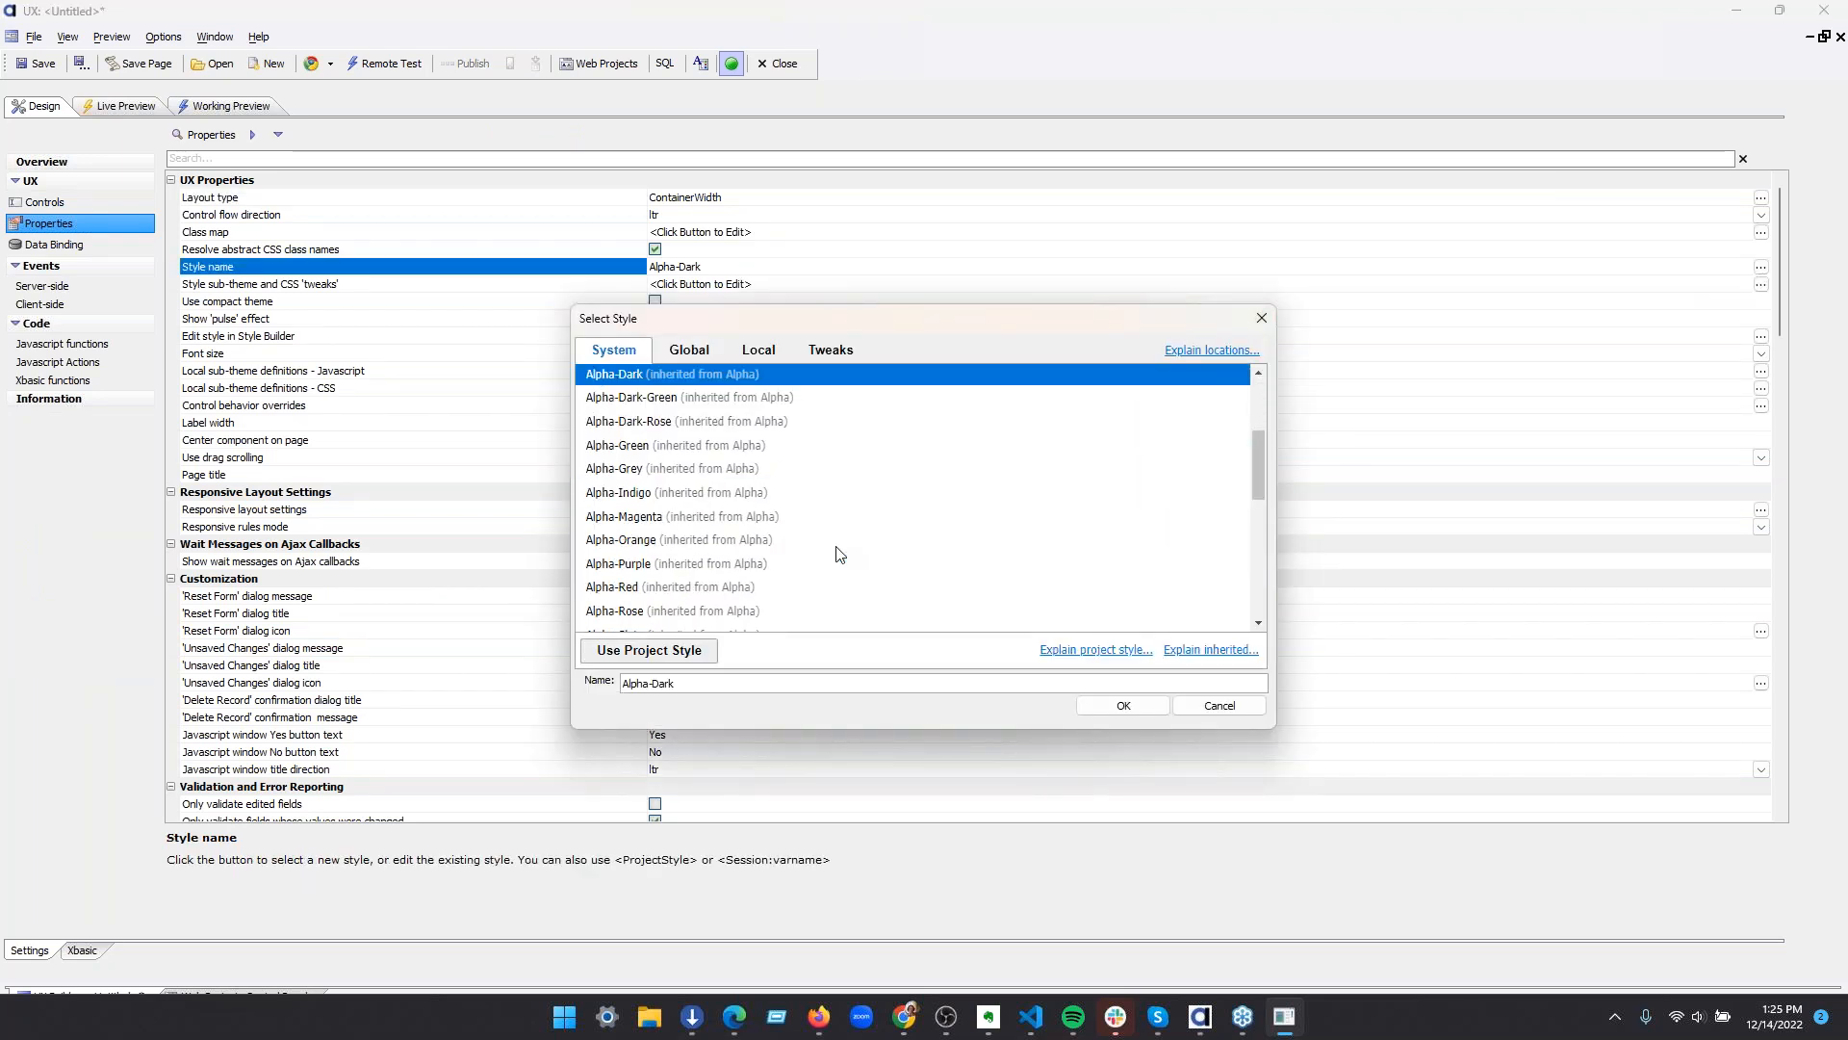
{"action": "scroll", "coordinate": [816, 552], "scroll_direction": "down", "scroll_amount": 1}
{"action": "scroll", "coordinate": [816, 552], "scroll_direction": "down", "scroll_amount": 2}
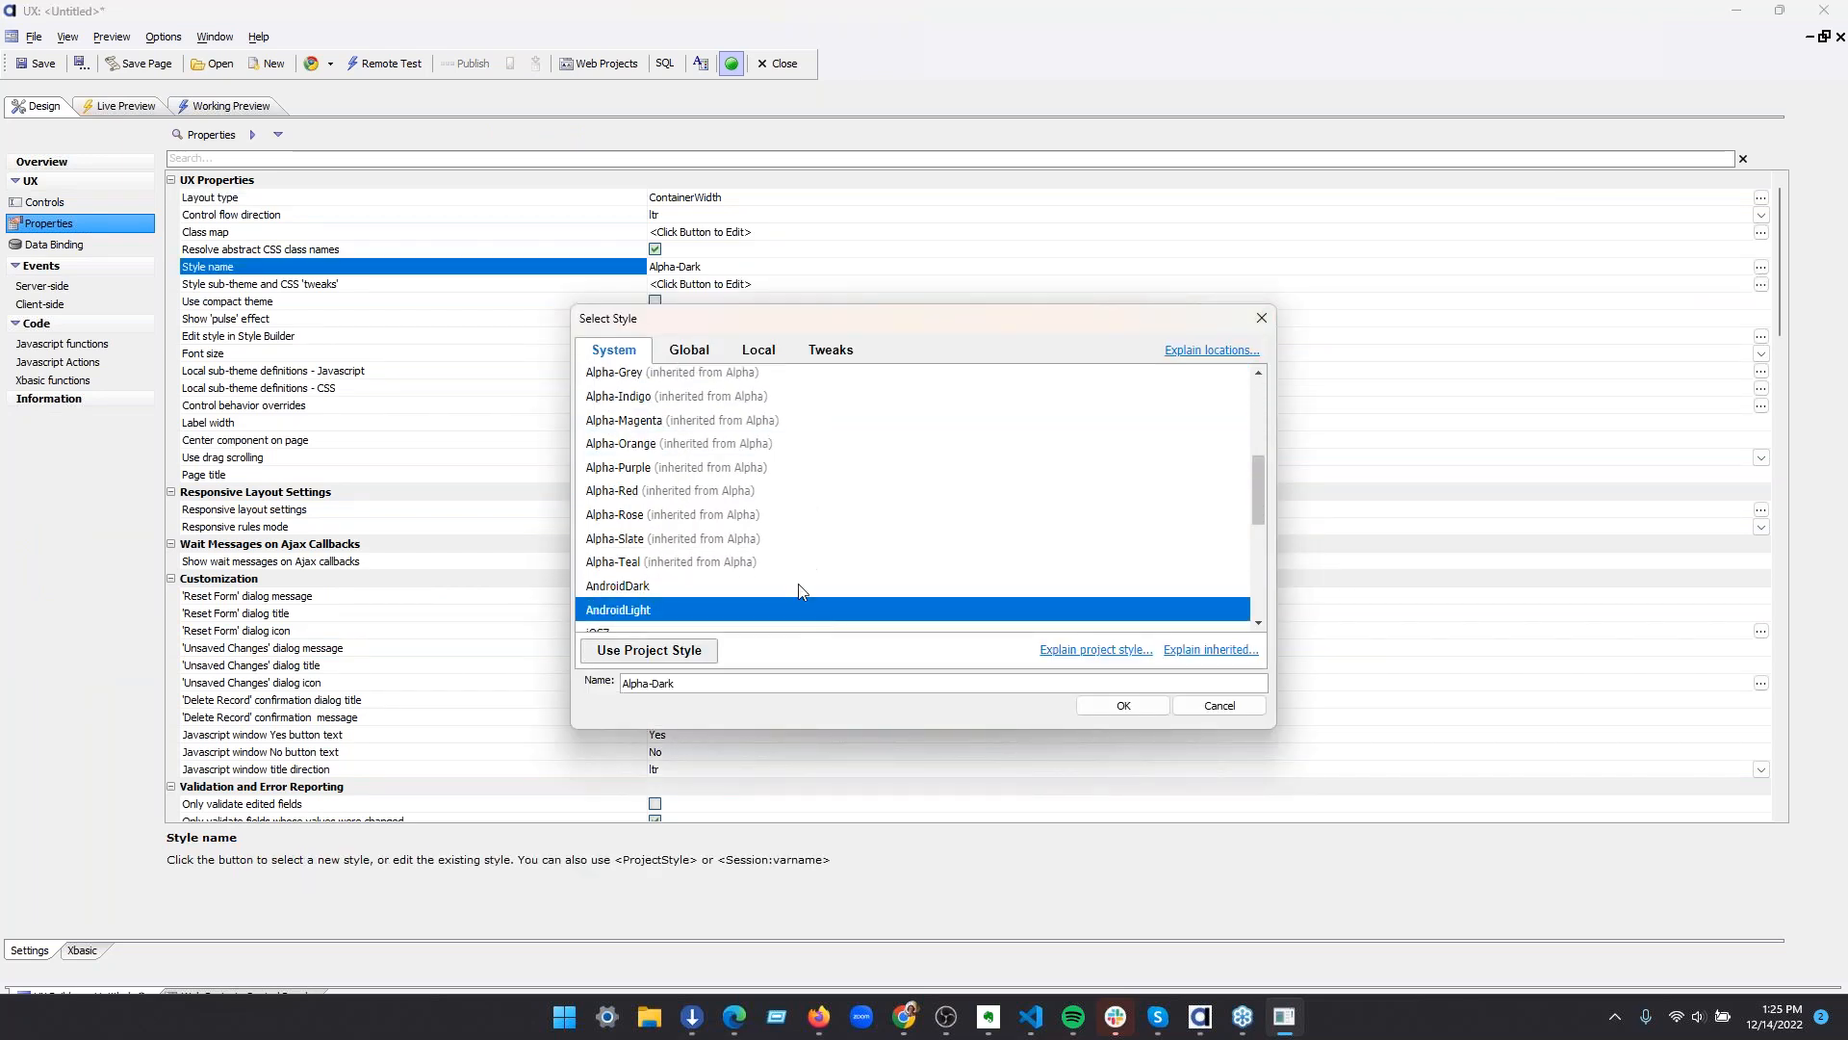
{"action": "scroll", "coordinate": [780, 567], "scroll_direction": "up", "scroll_amount": 6}
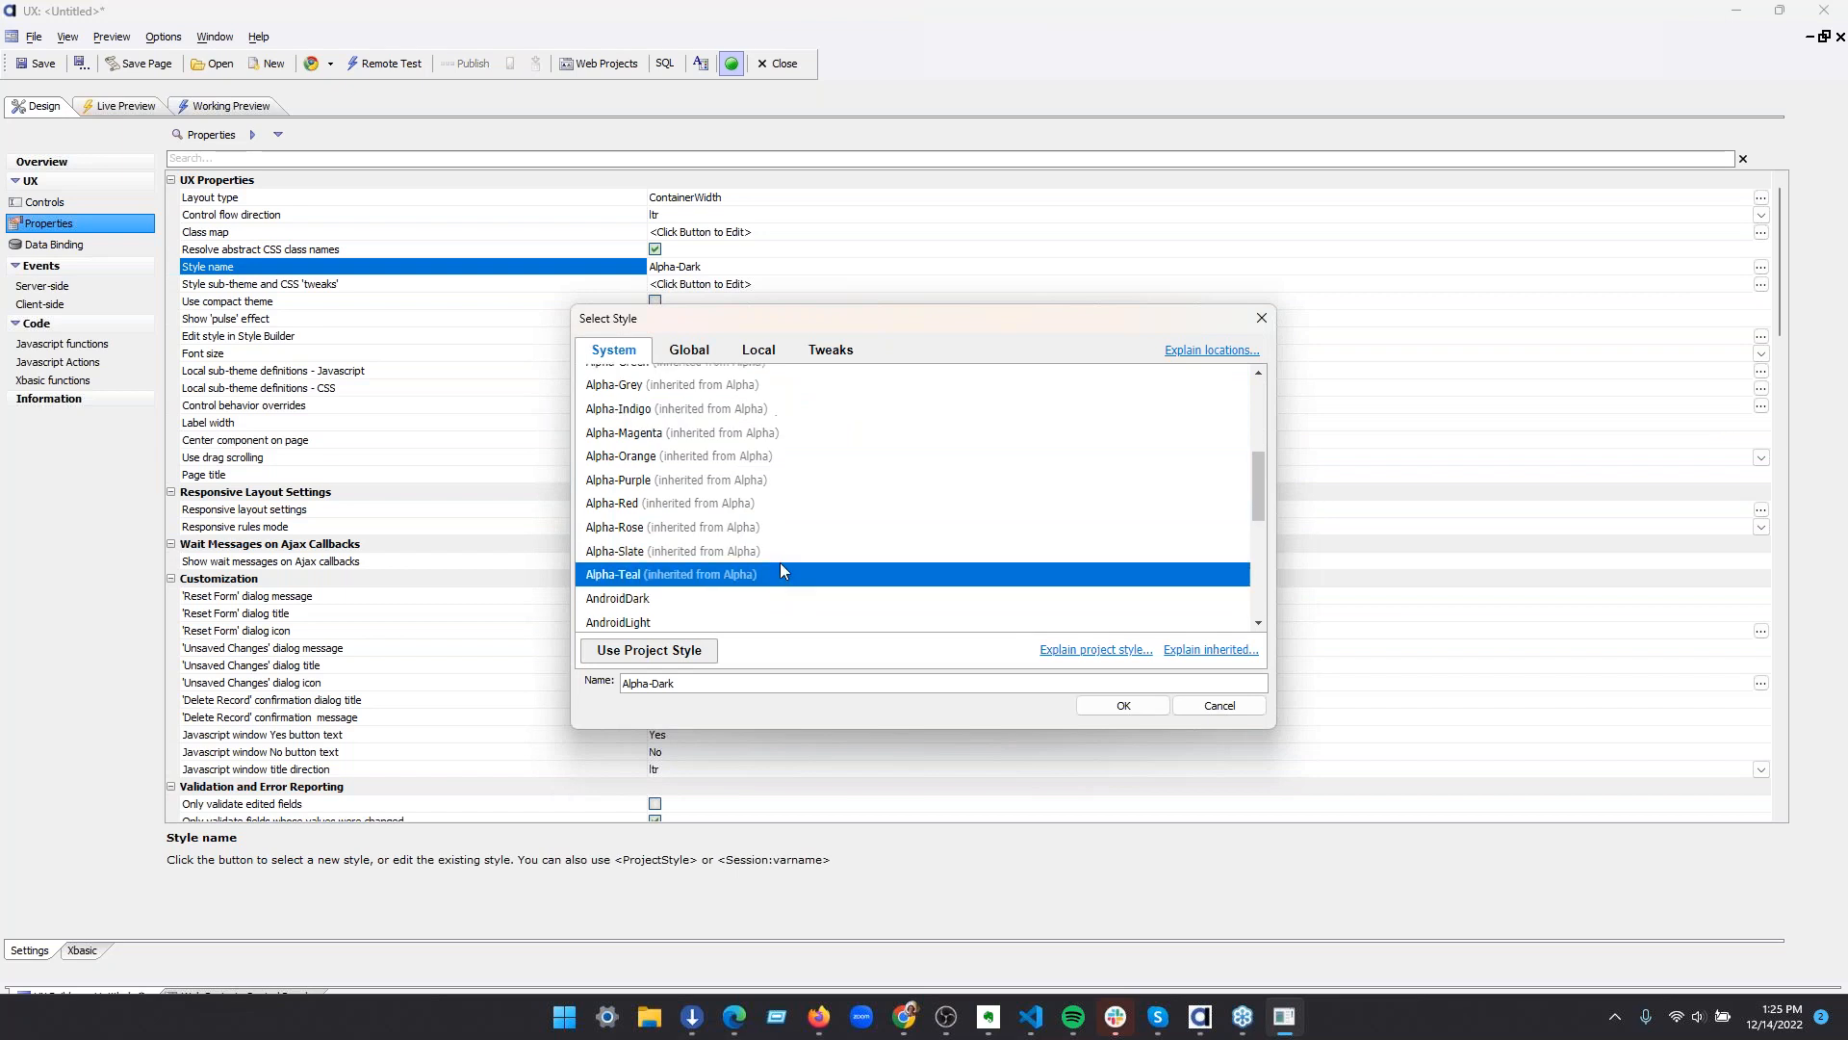
{"action": "left_click", "coordinate": [737, 496]}
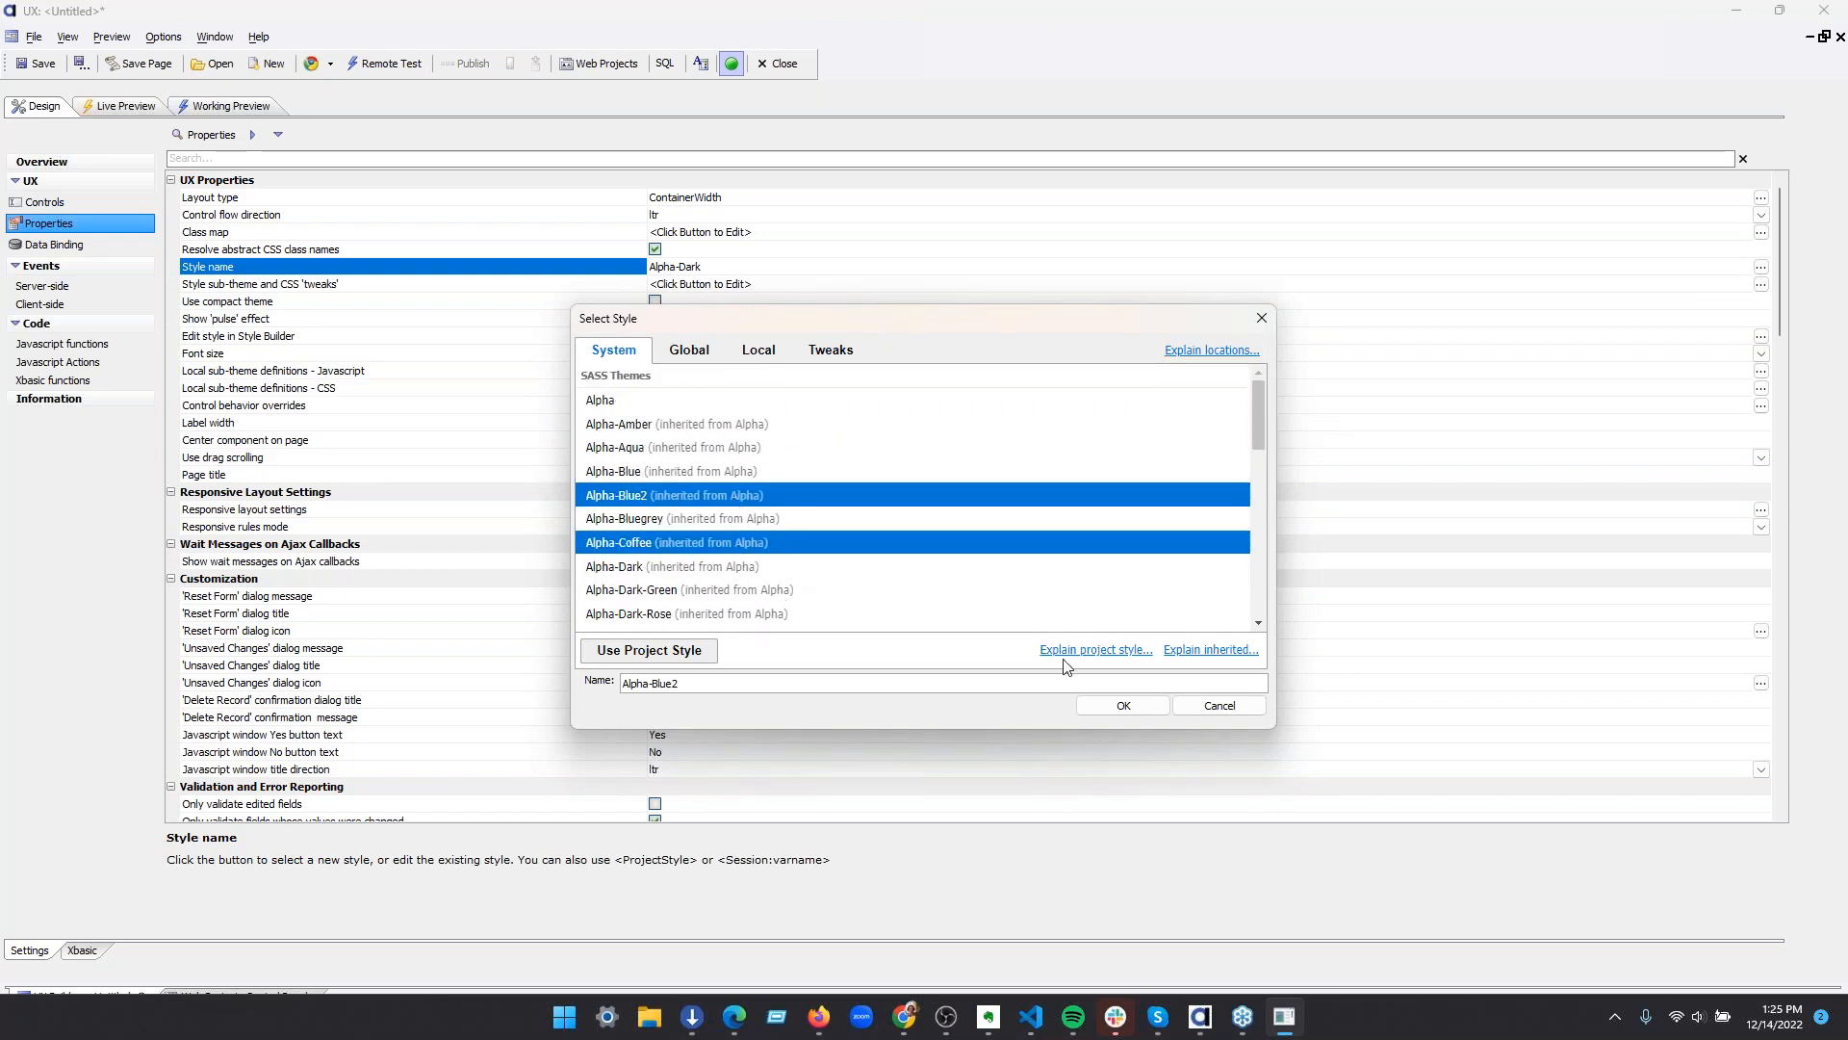
{"action": "left_click", "coordinate": [1126, 706]}
Open the click event of the Open UX footer button for editing
{"action": "left_click", "coordinate": [77, 204]}
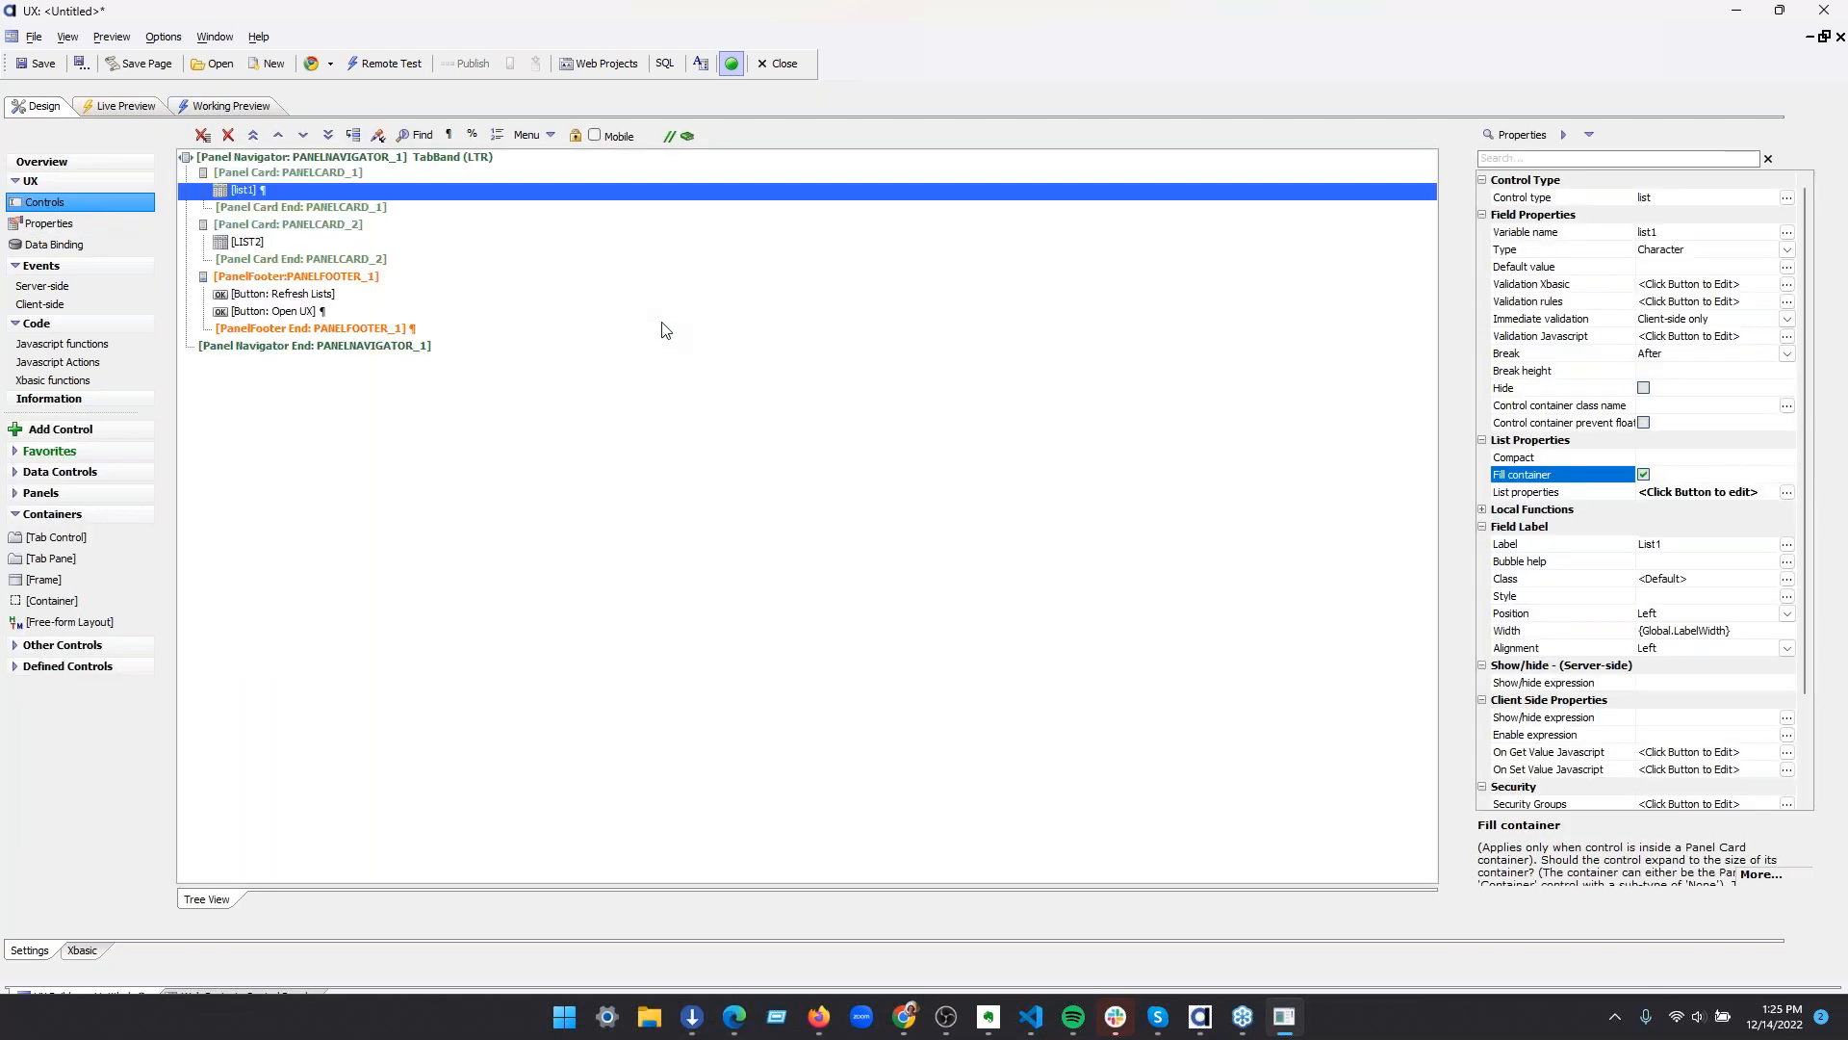
{"action": "left_click", "coordinate": [329, 310]}
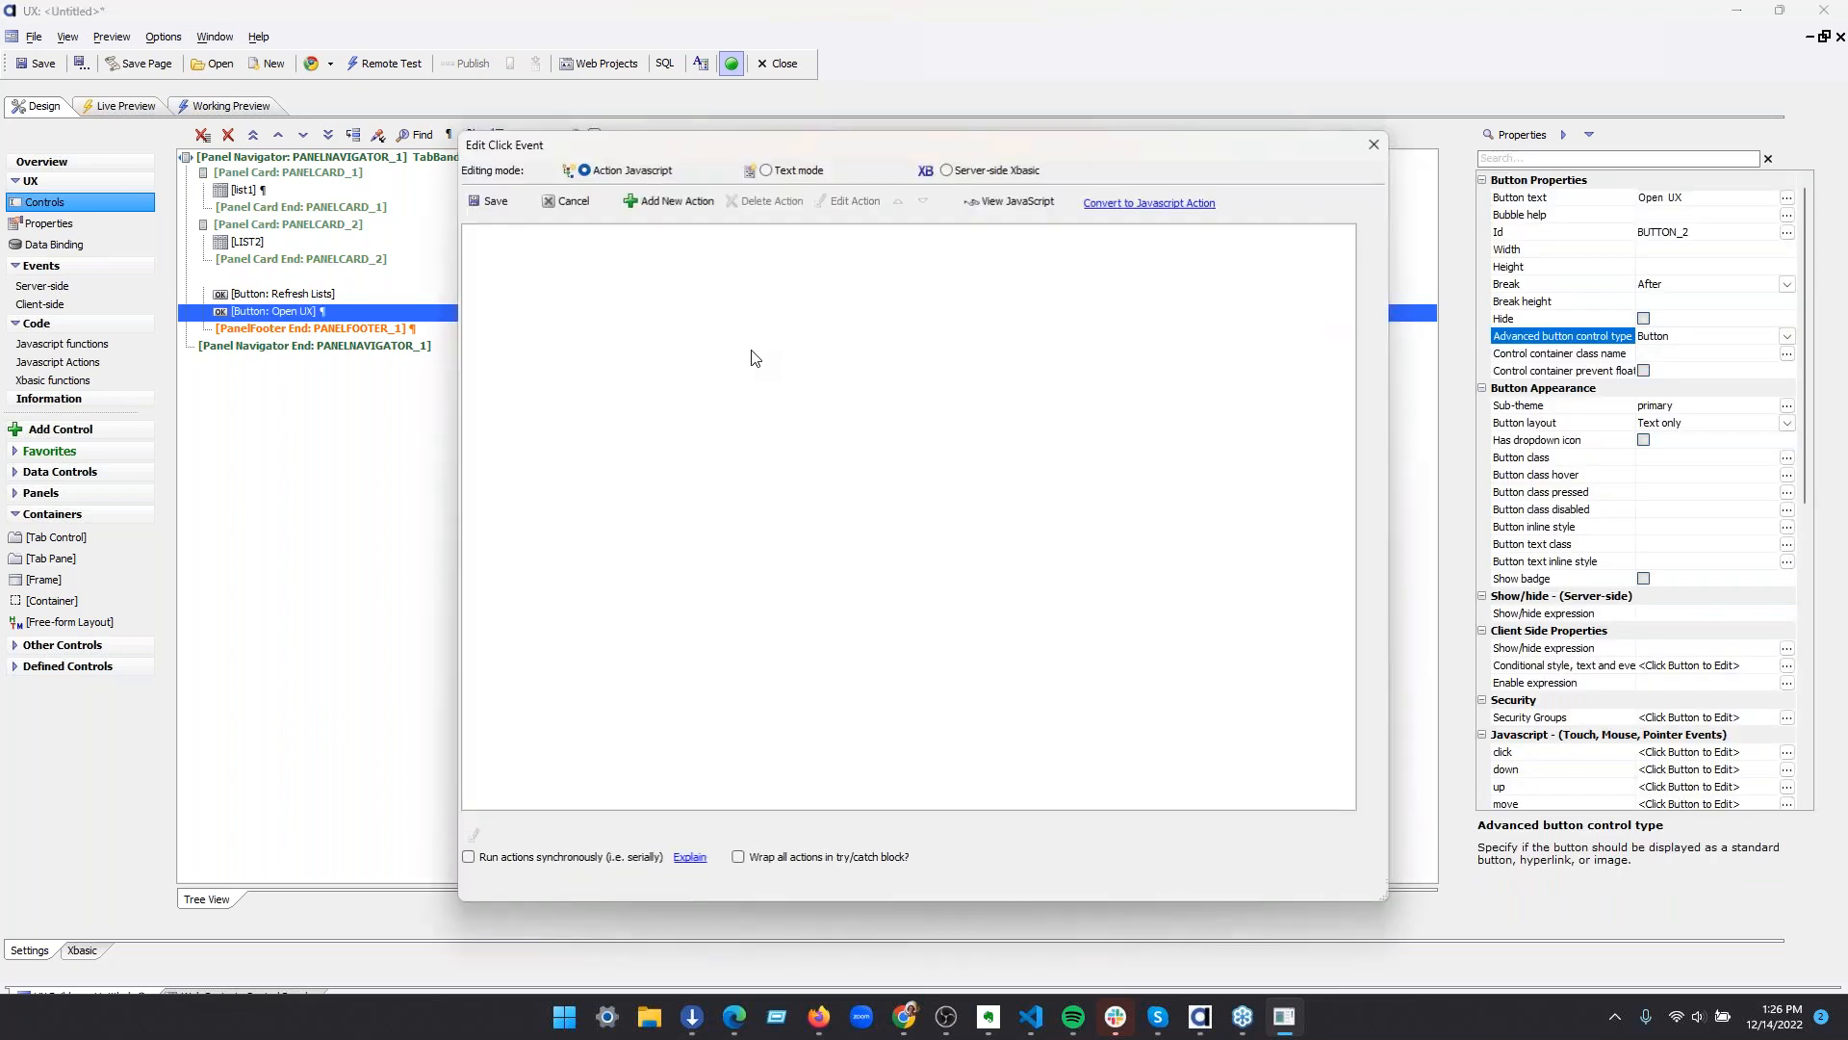
{"action": "left_click", "coordinate": [693, 202]}
{"action": "type", "text": "open a ux"}
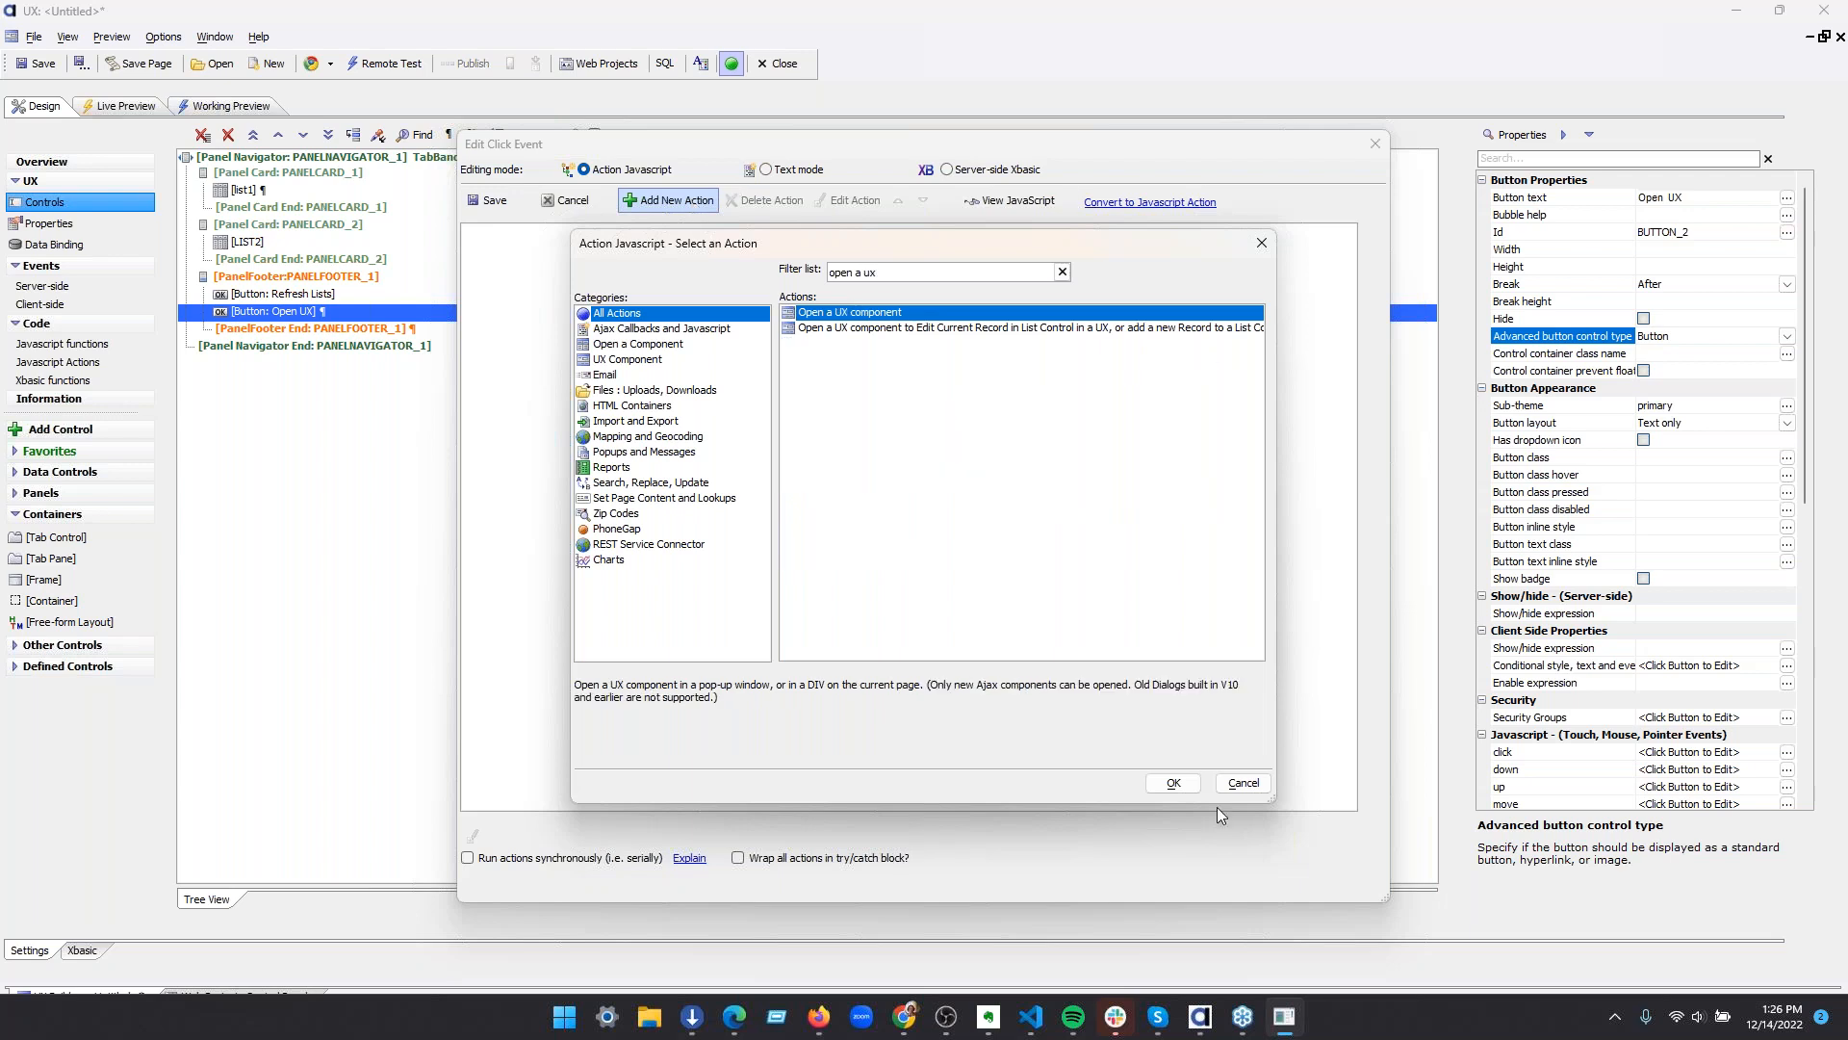
{"action": "left_click", "coordinate": [1174, 783]}
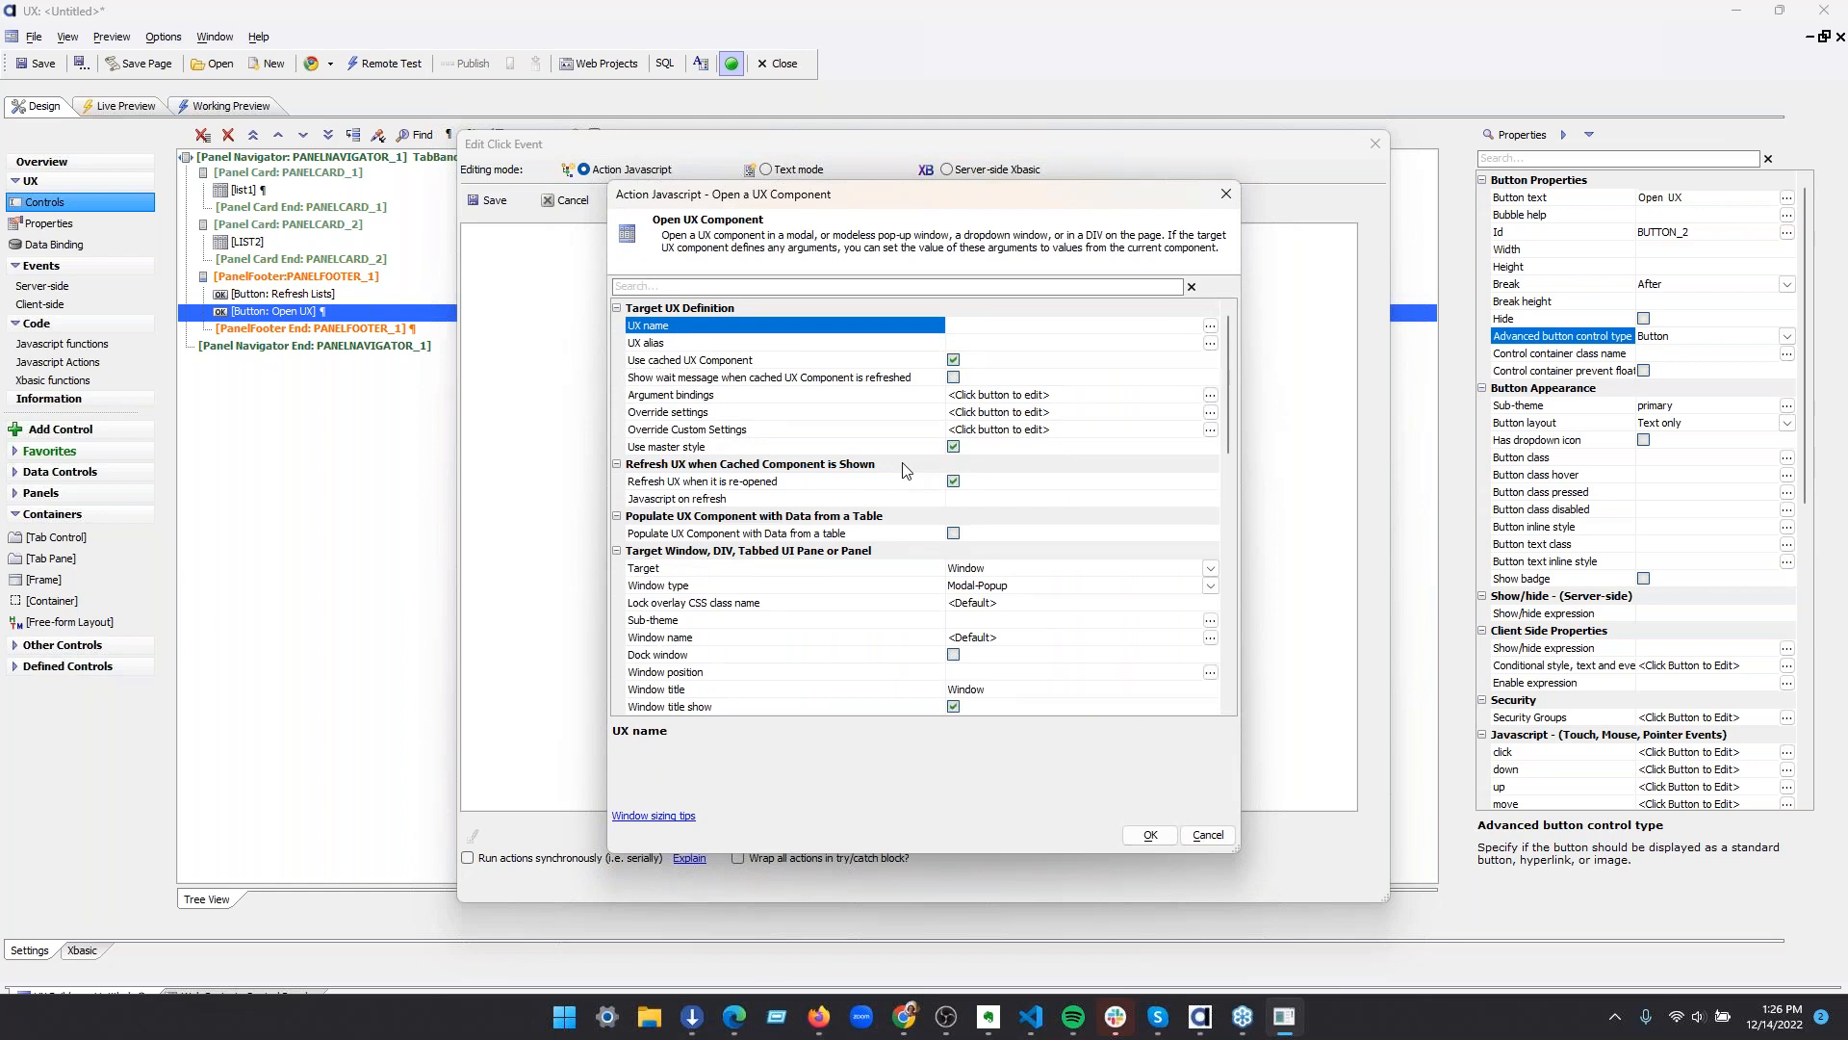
{"action": "scroll", "coordinate": [812, 397], "scroll_direction": "down", "scroll_amount": 4}
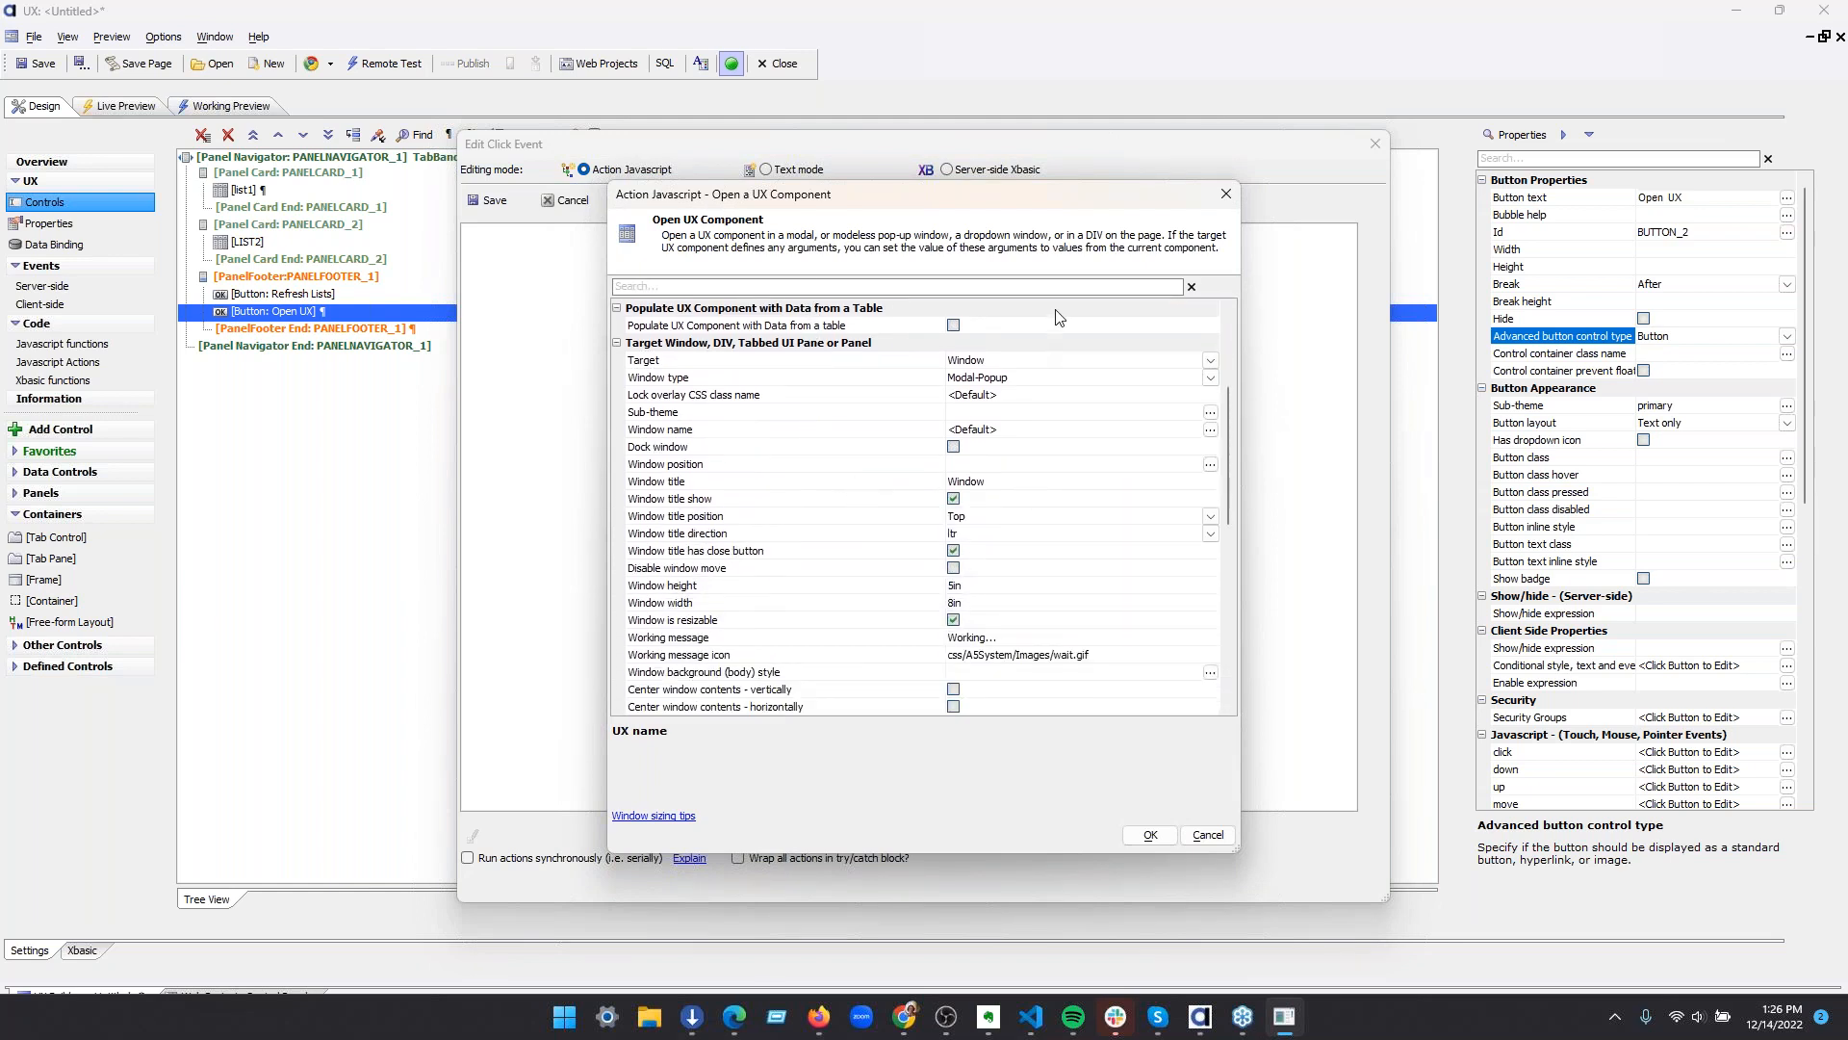
{"action": "left_click", "coordinate": [1210, 360]}
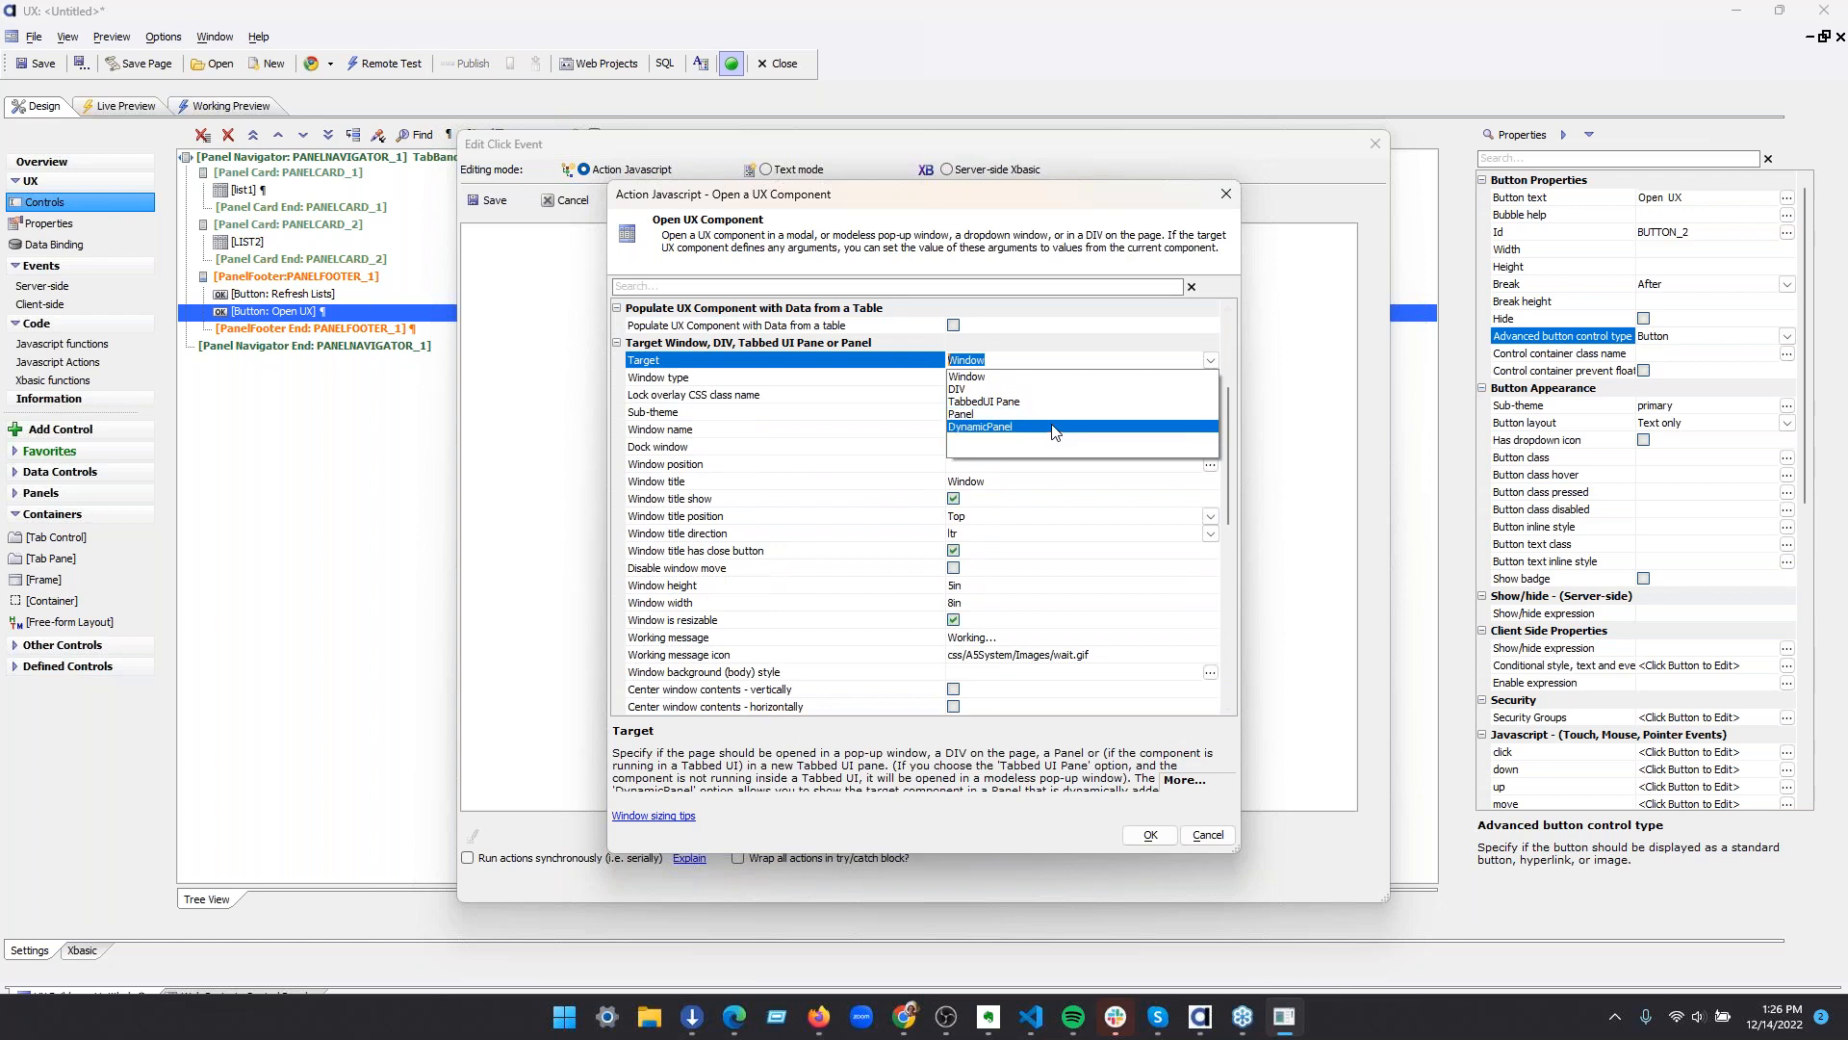
{"action": "left_click", "coordinate": [1047, 402]}
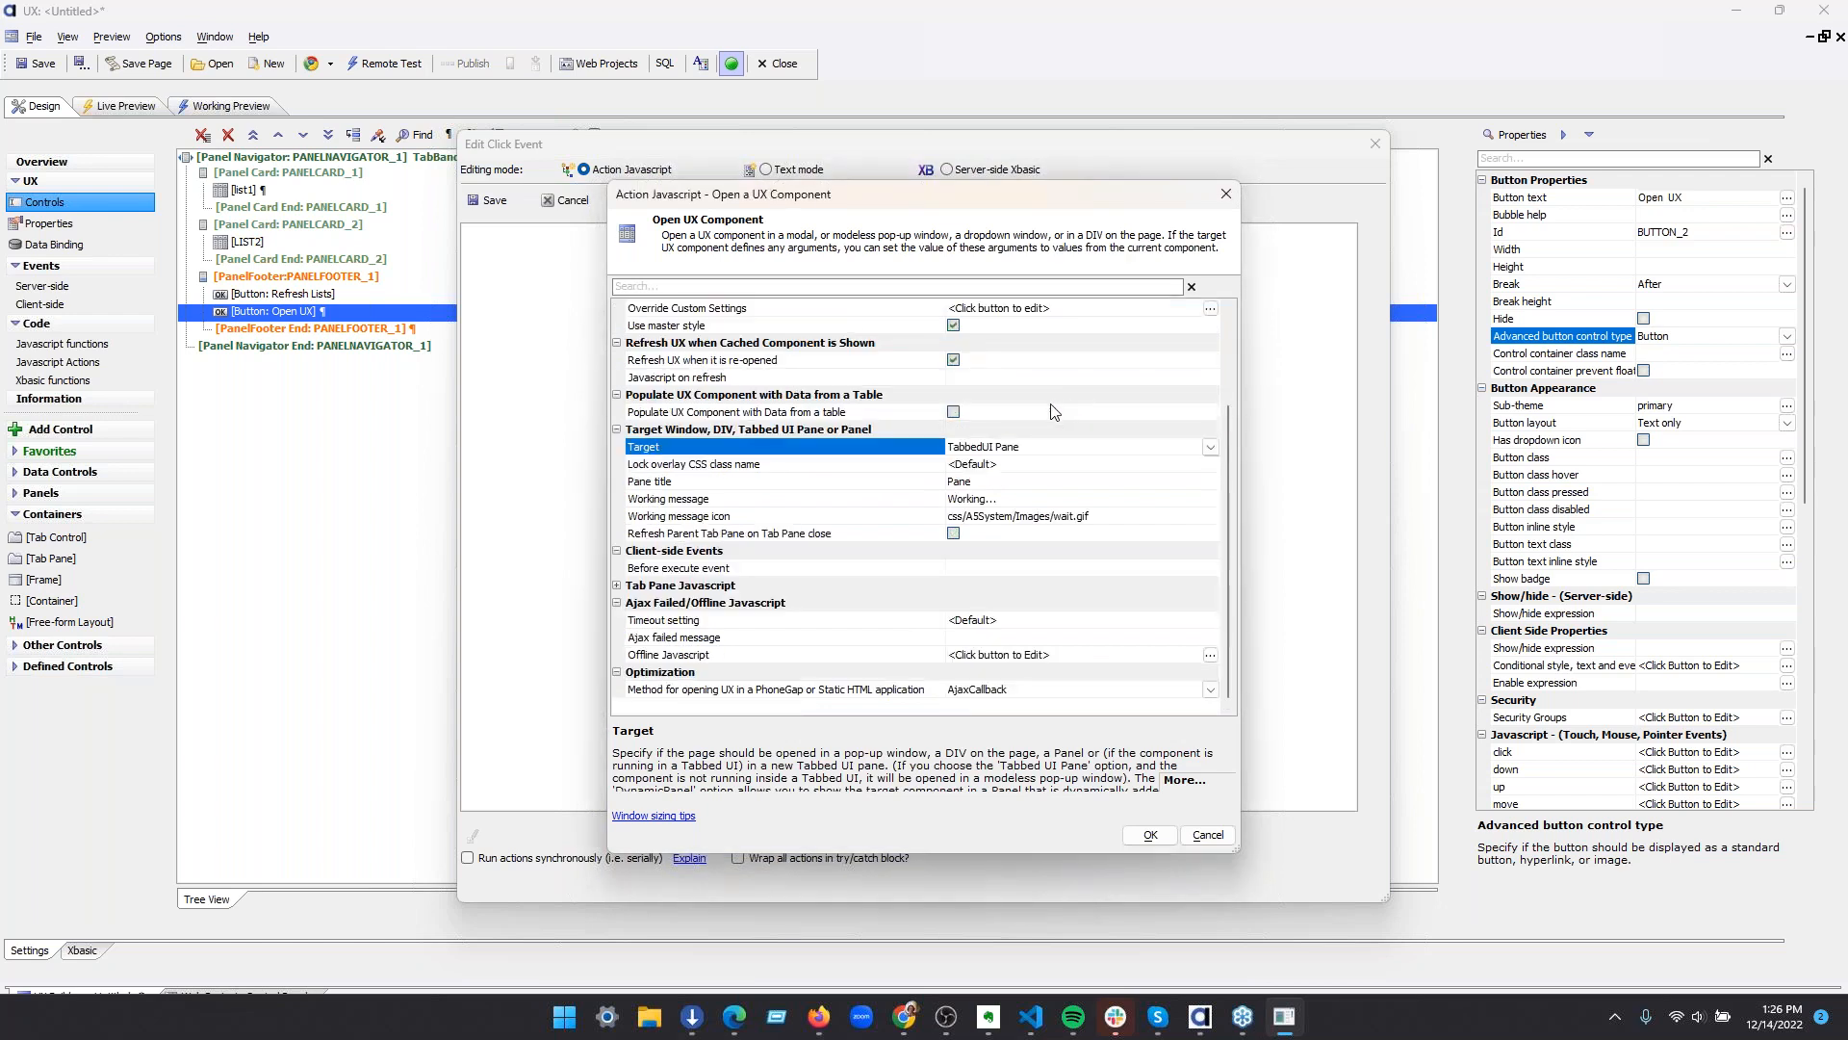
{"action": "left_click", "coordinate": [1061, 445]}
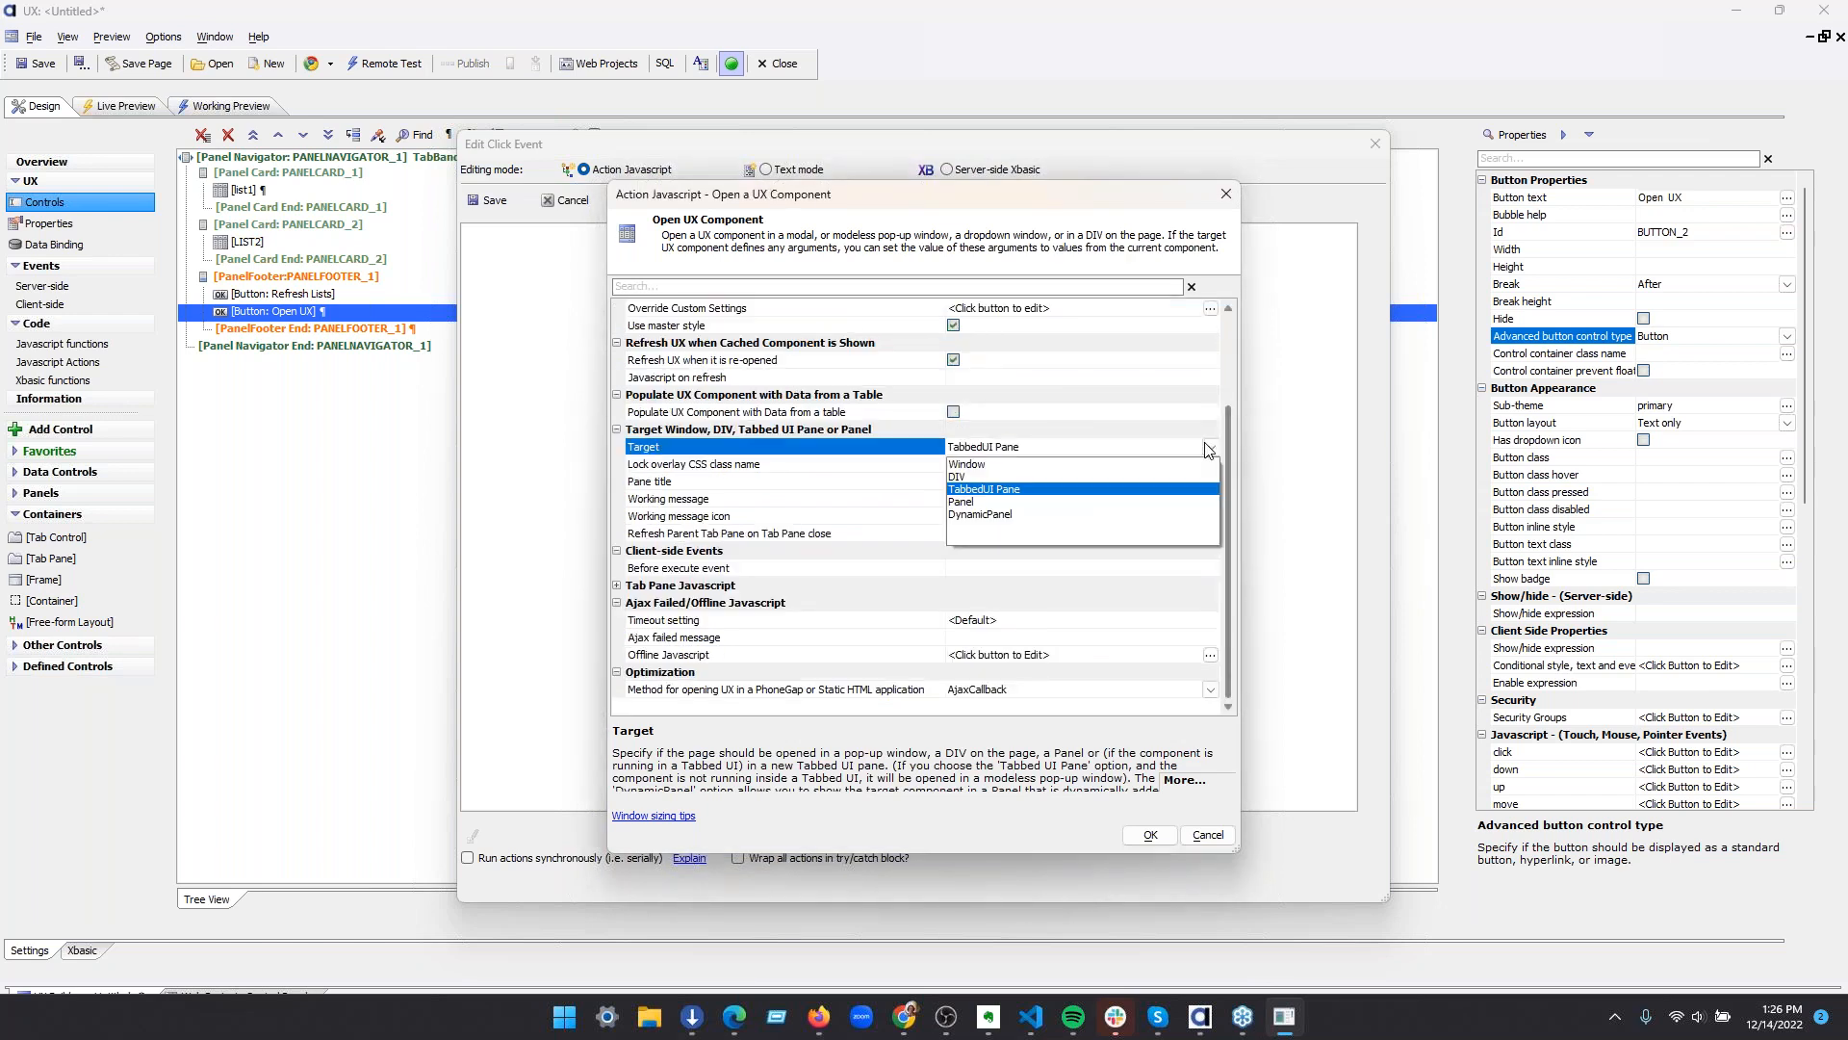
{"action": "left_click", "coordinate": [1116, 517]}
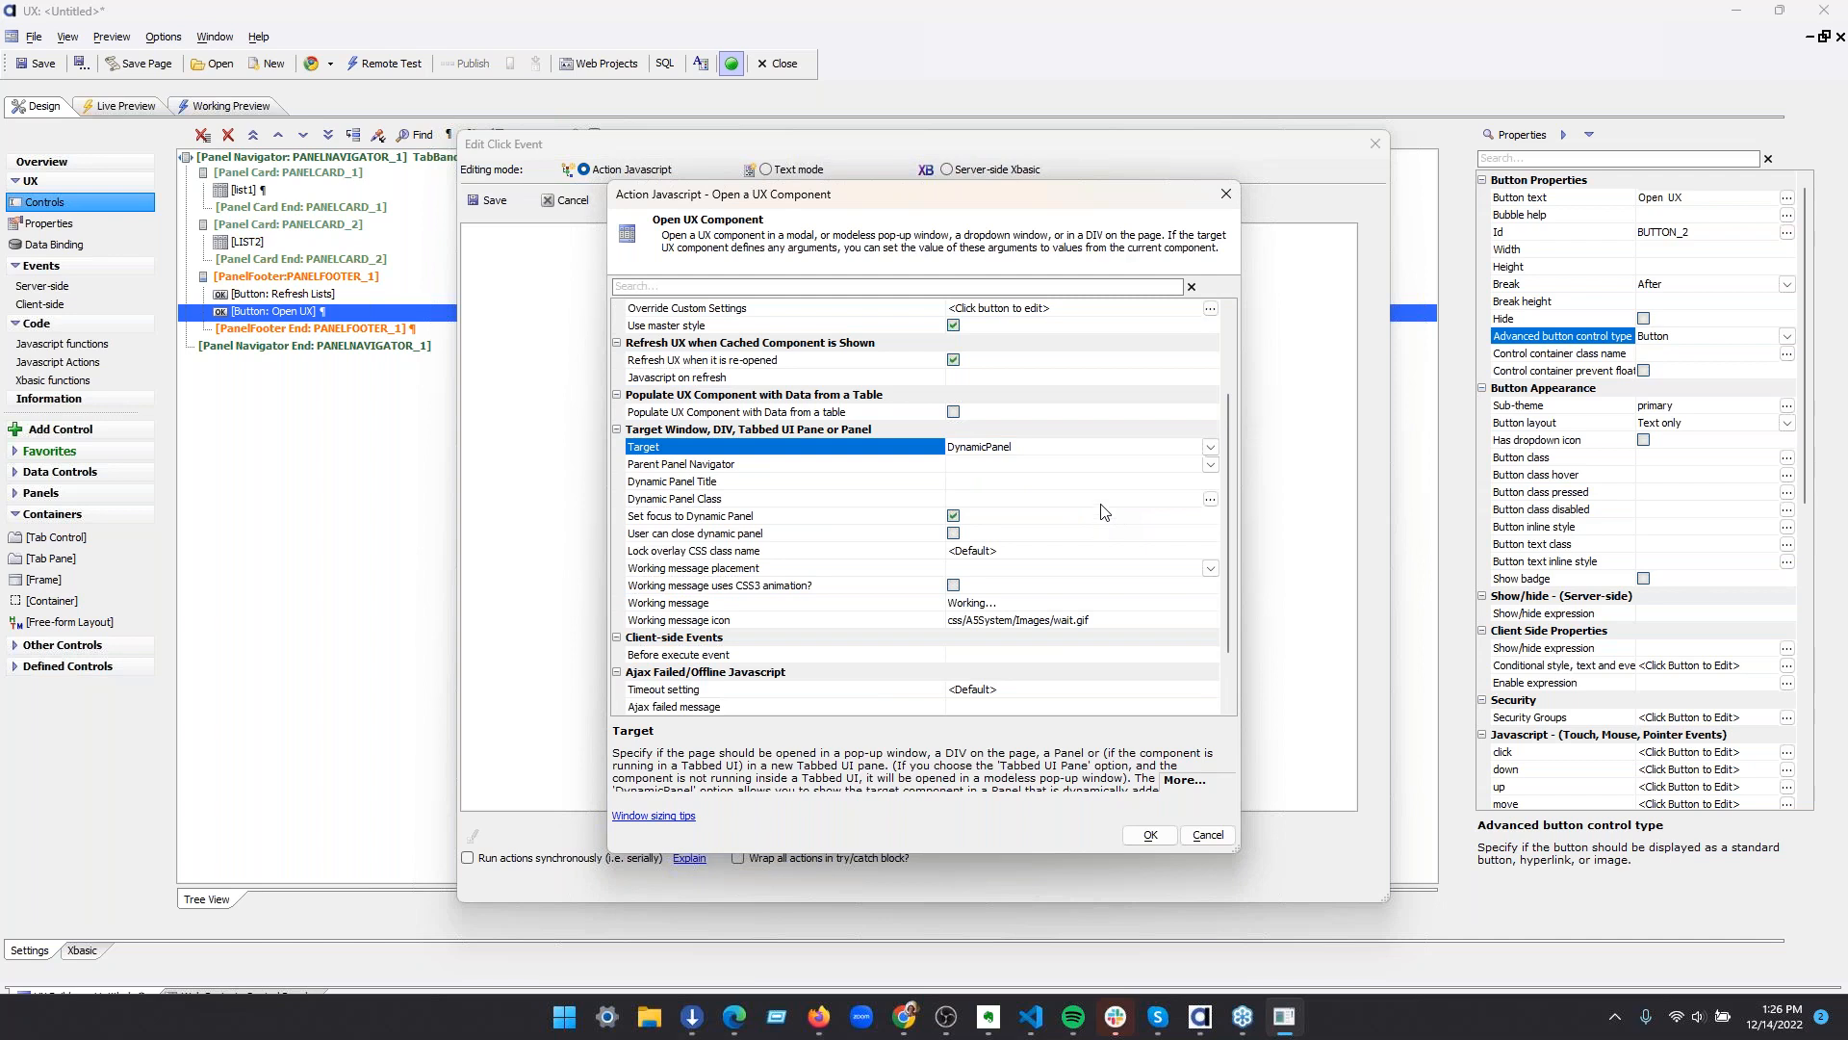
{"action": "left_click", "coordinate": [884, 524]}
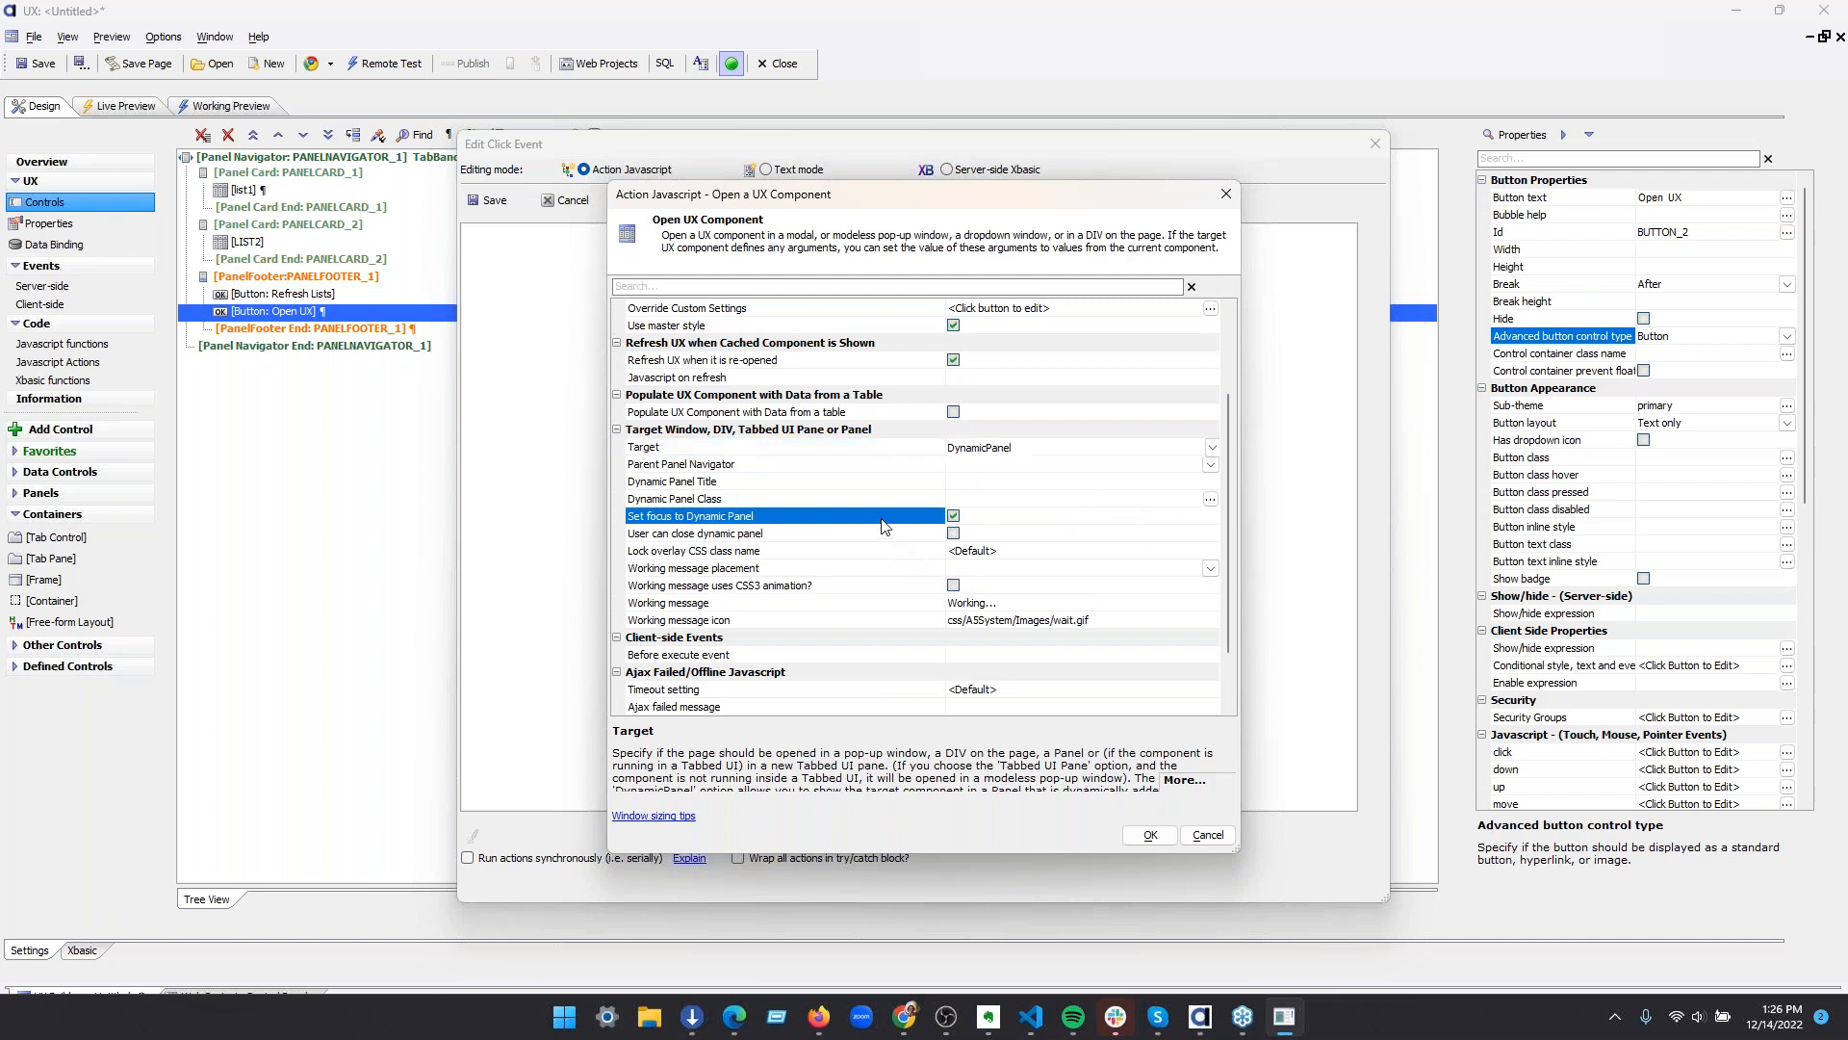
{"action": "left_click", "coordinate": [882, 535]}
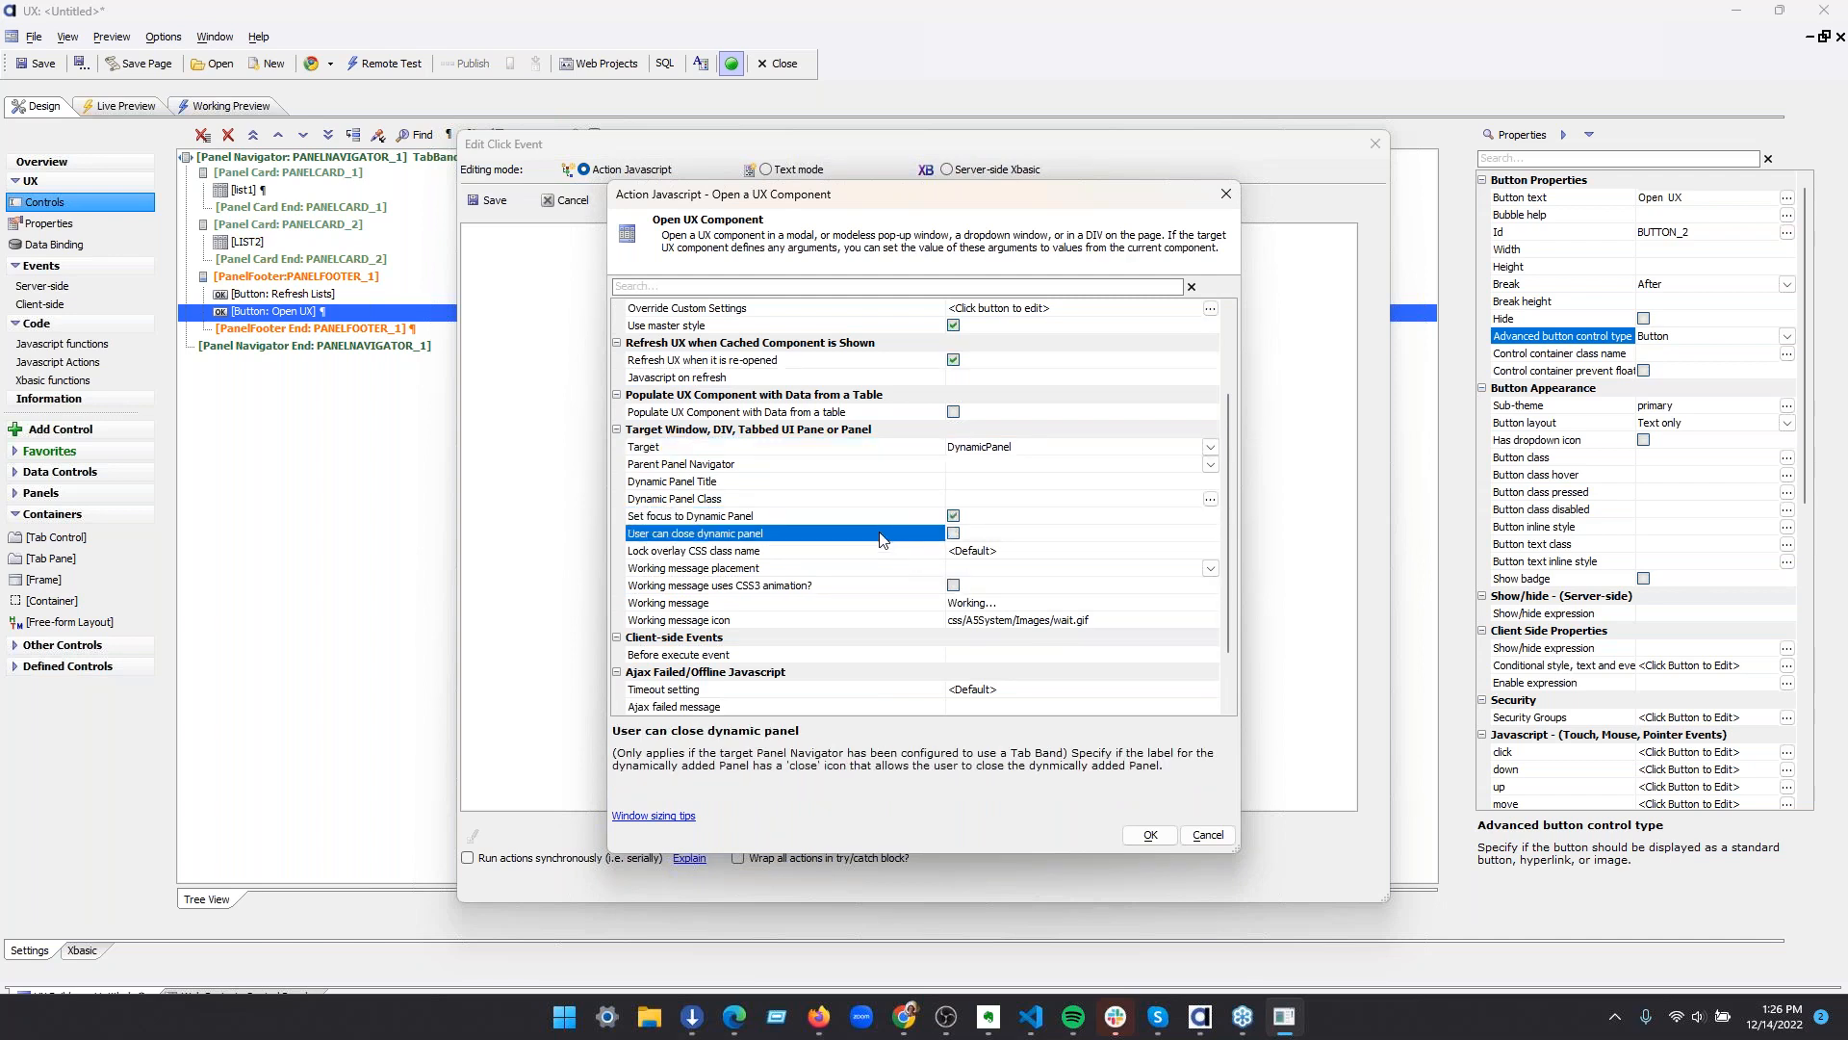
{"action": "left_click", "coordinate": [1208, 835]}
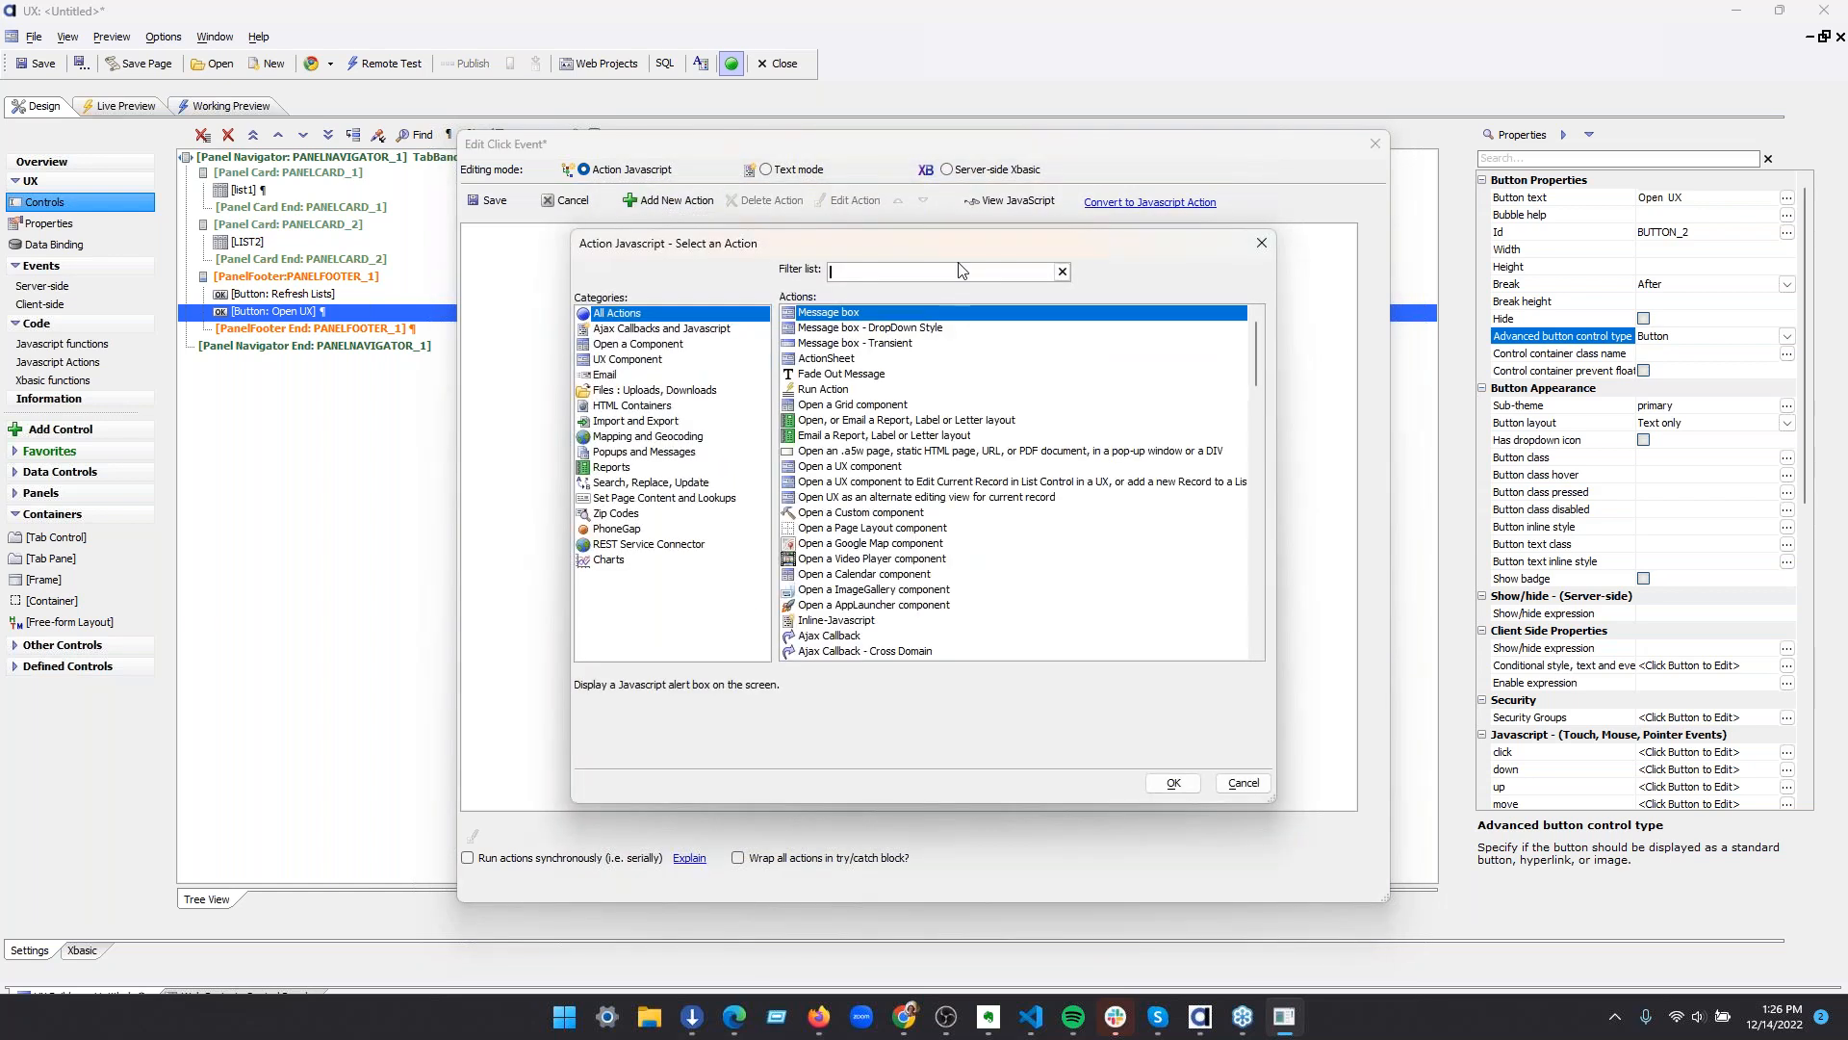
Add the action that opens a UX component to edit the list's current record or add a new one, with DynamicPanel as target
{"action": "type", "text": "ux"}
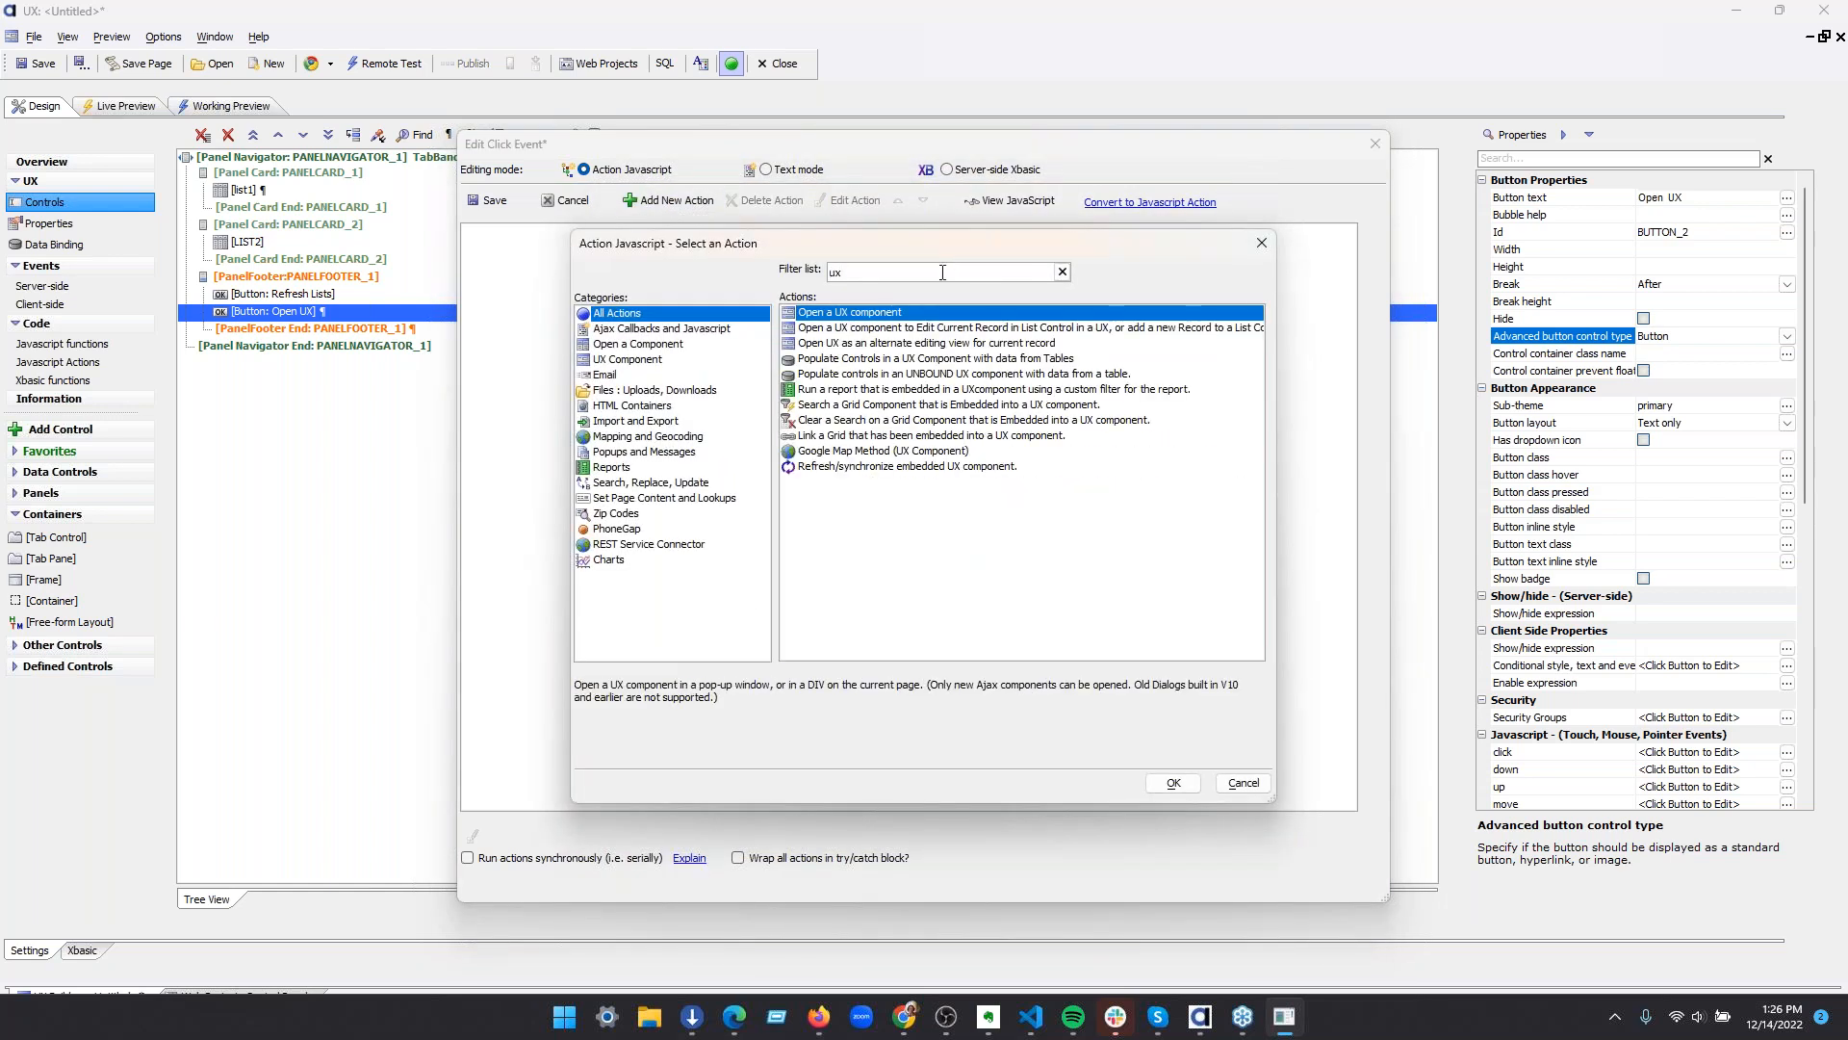
{"action": "left_click", "coordinate": [930, 330]}
{"action": "left_click", "coordinate": [1174, 782]}
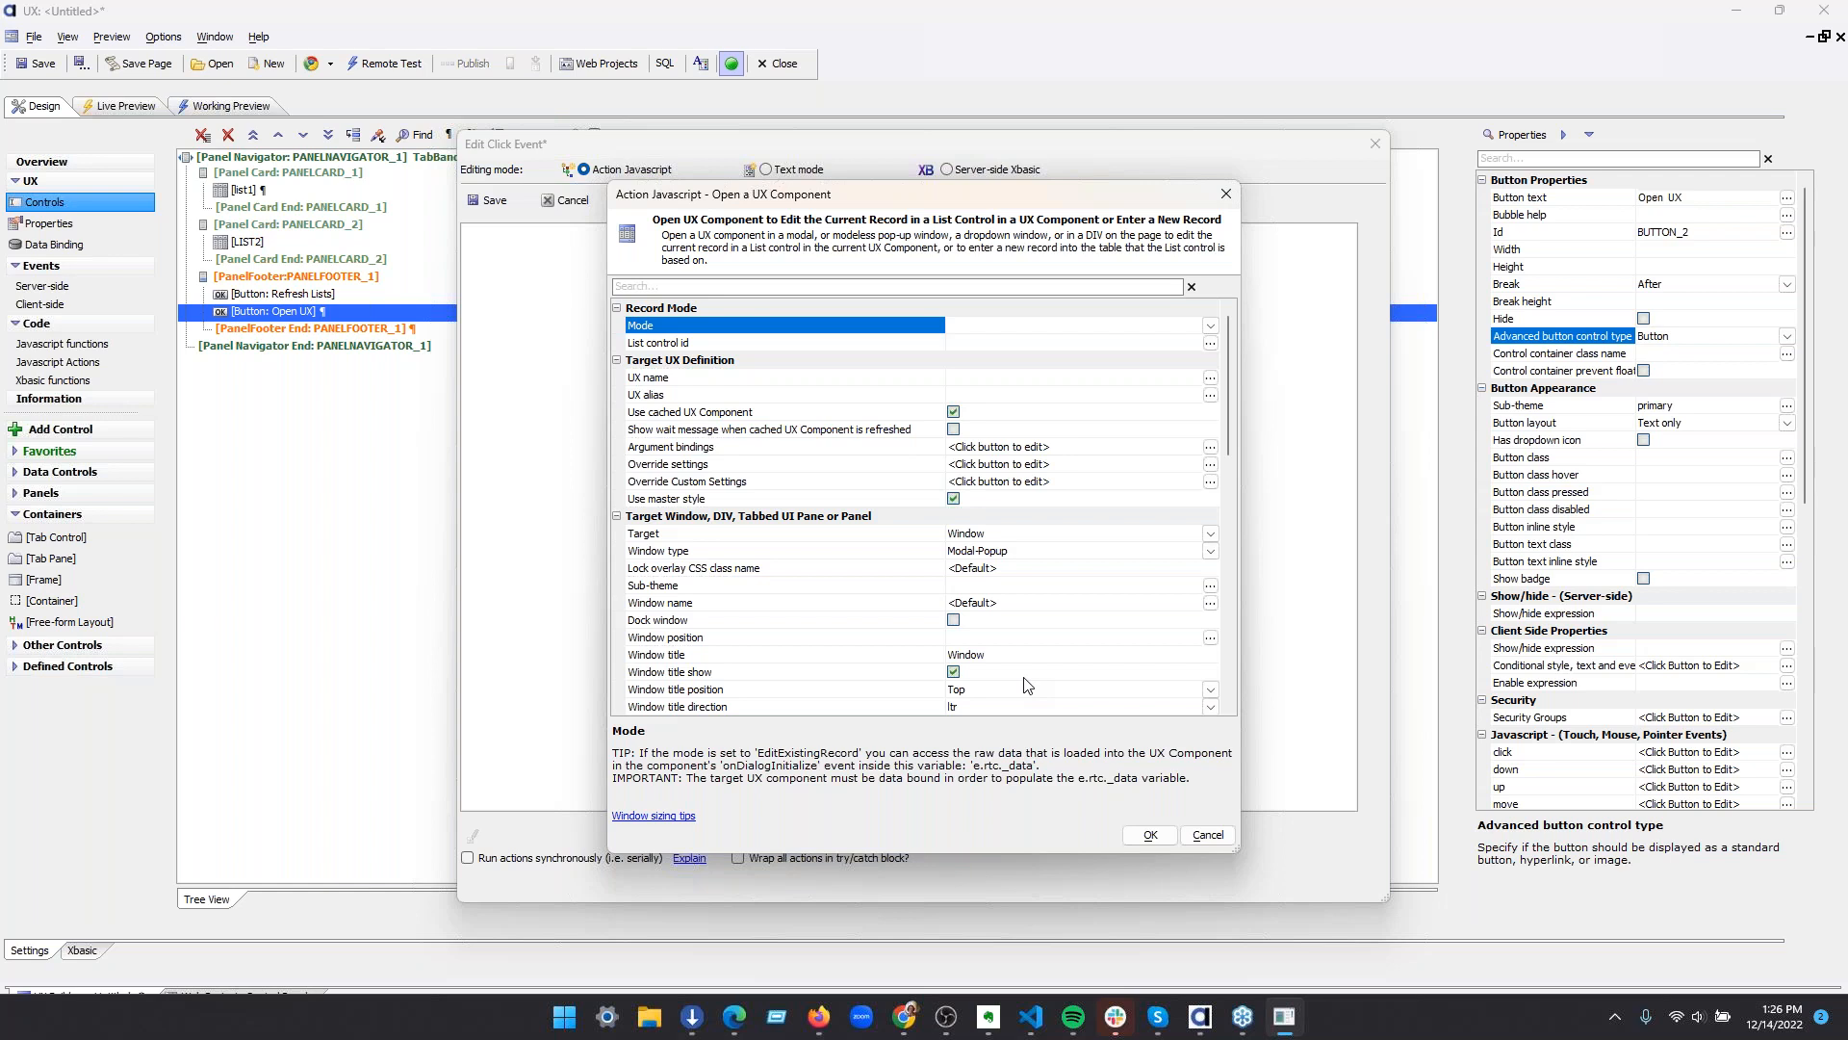
{"action": "left_click", "coordinate": [1206, 539]}
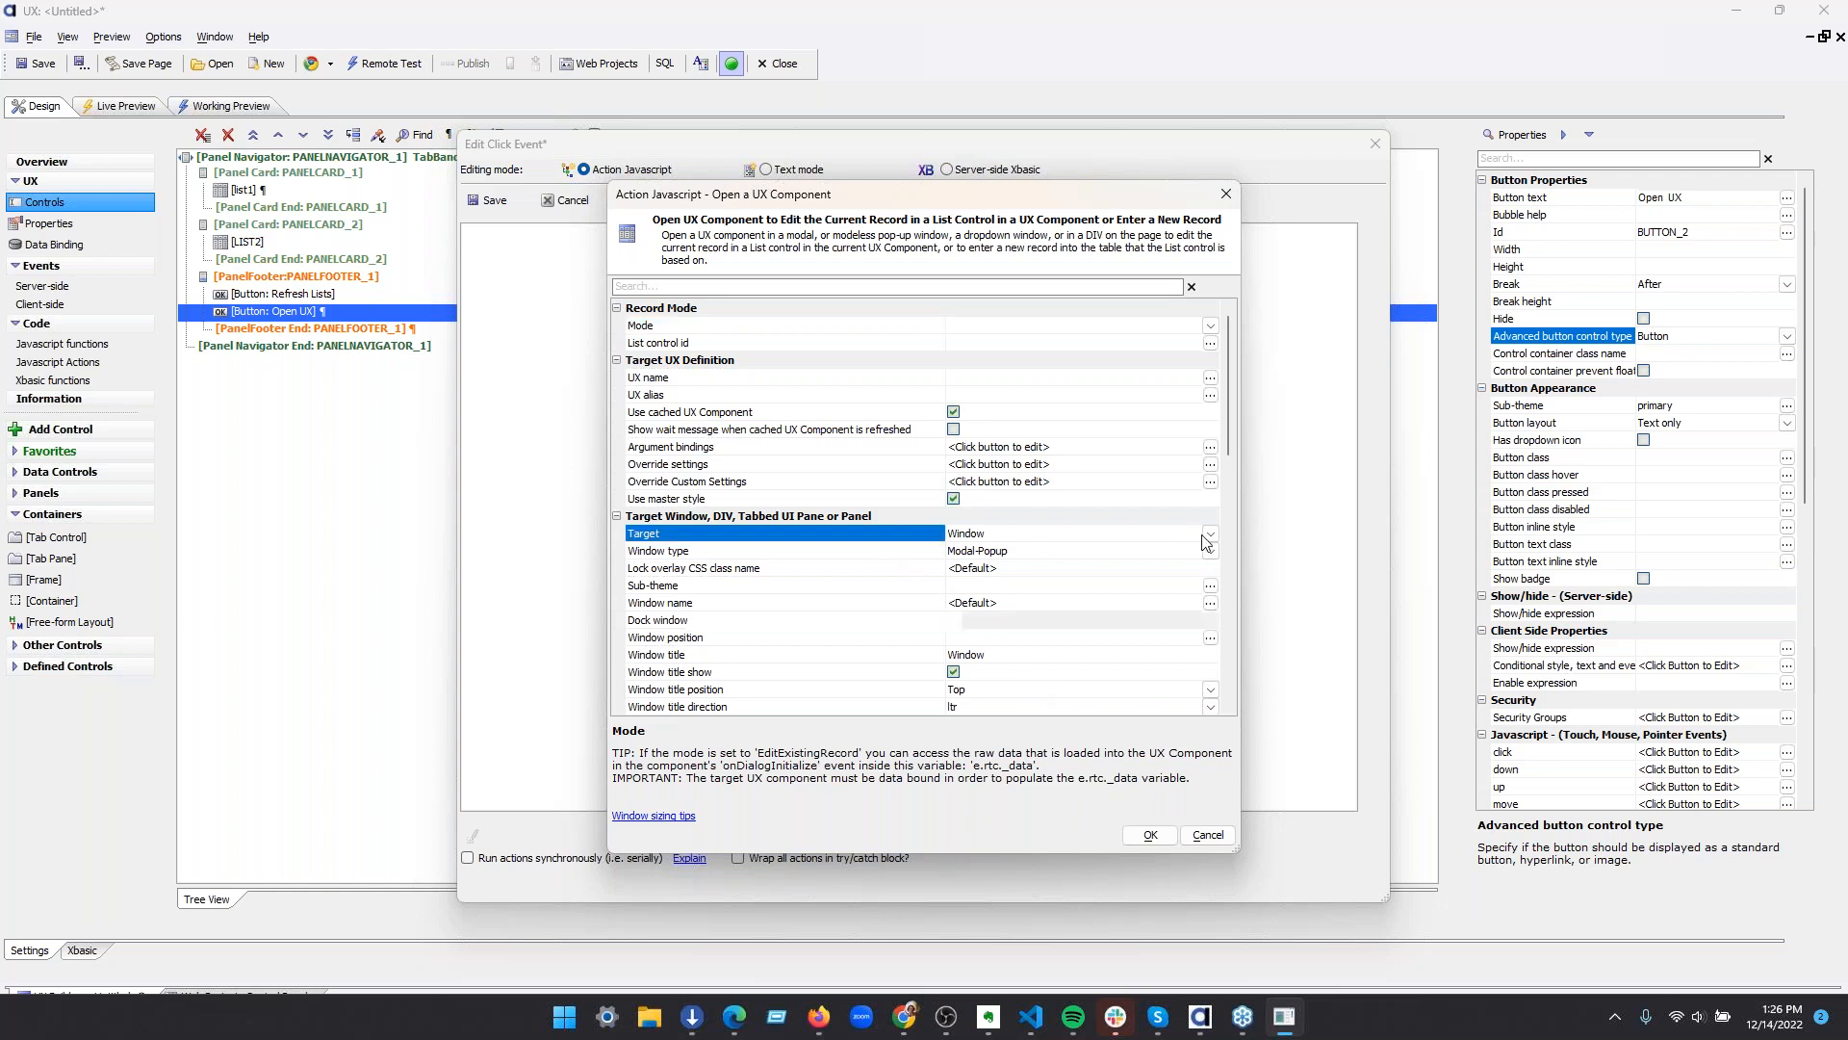
{"action": "left_click", "coordinate": [1148, 612]}
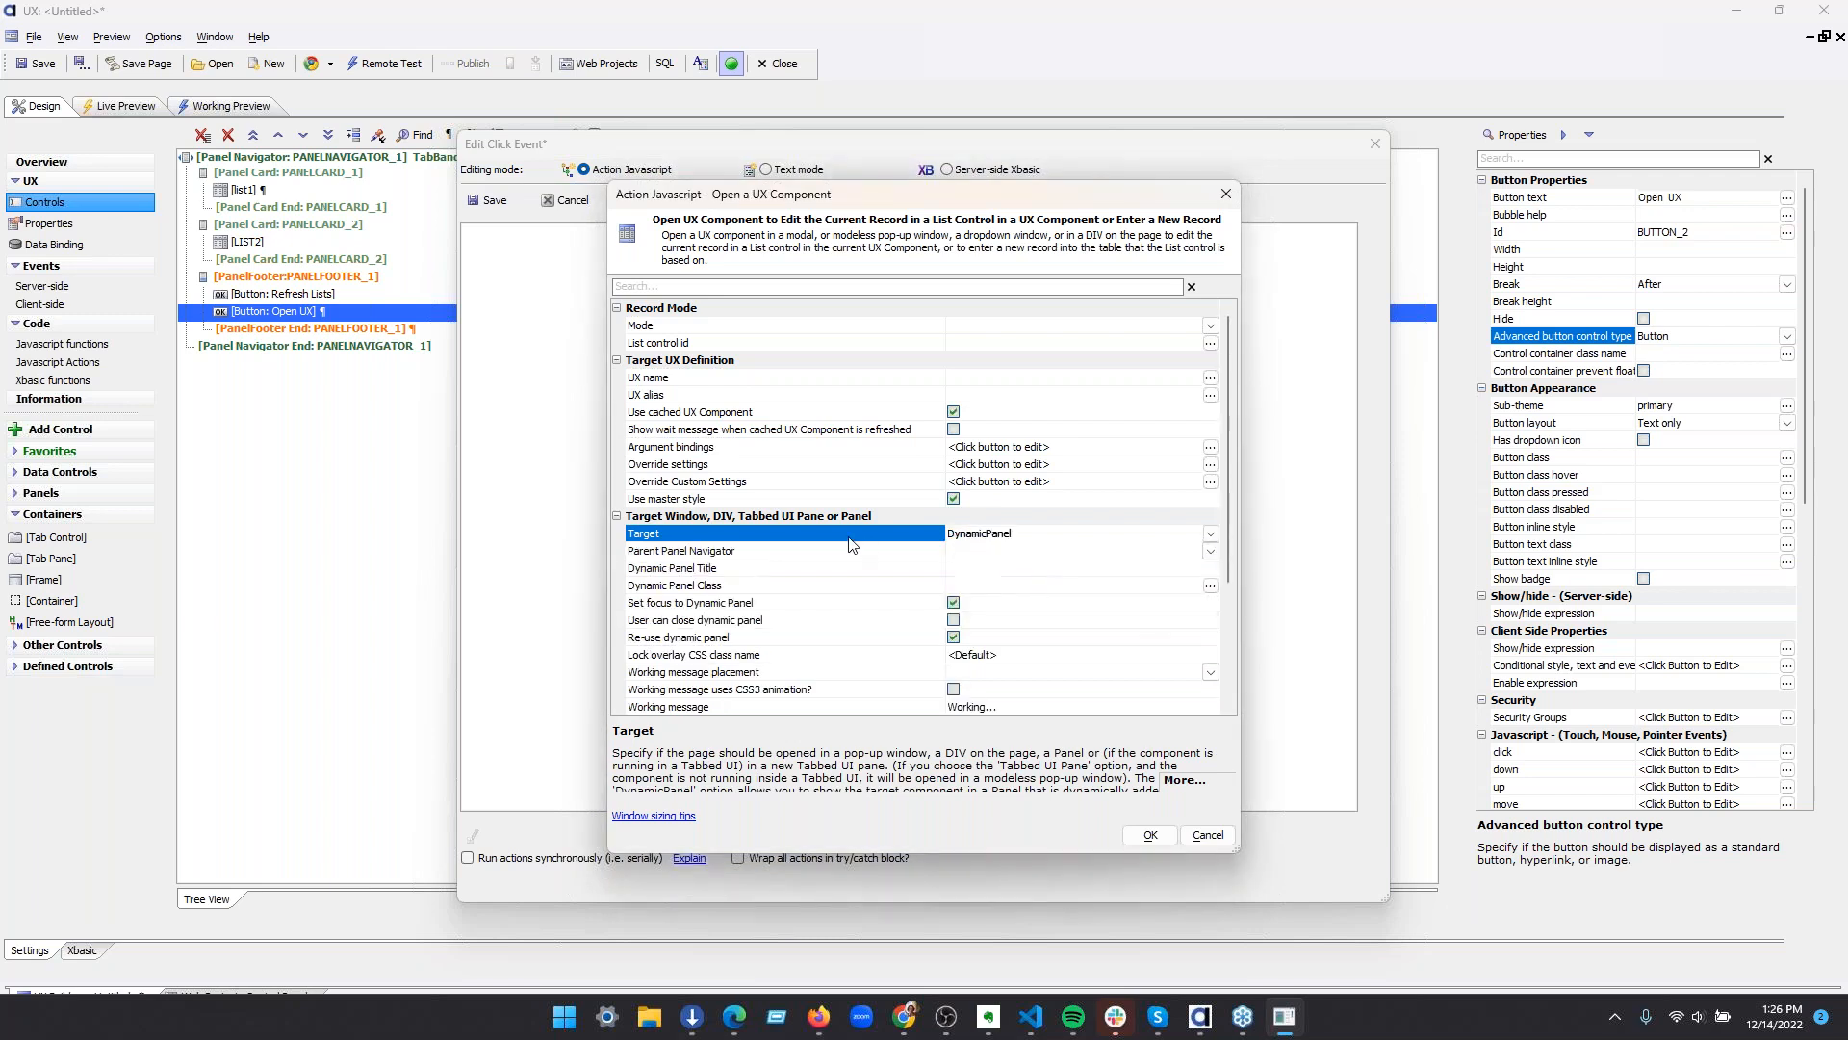
{"action": "left_click", "coordinate": [849, 637]}
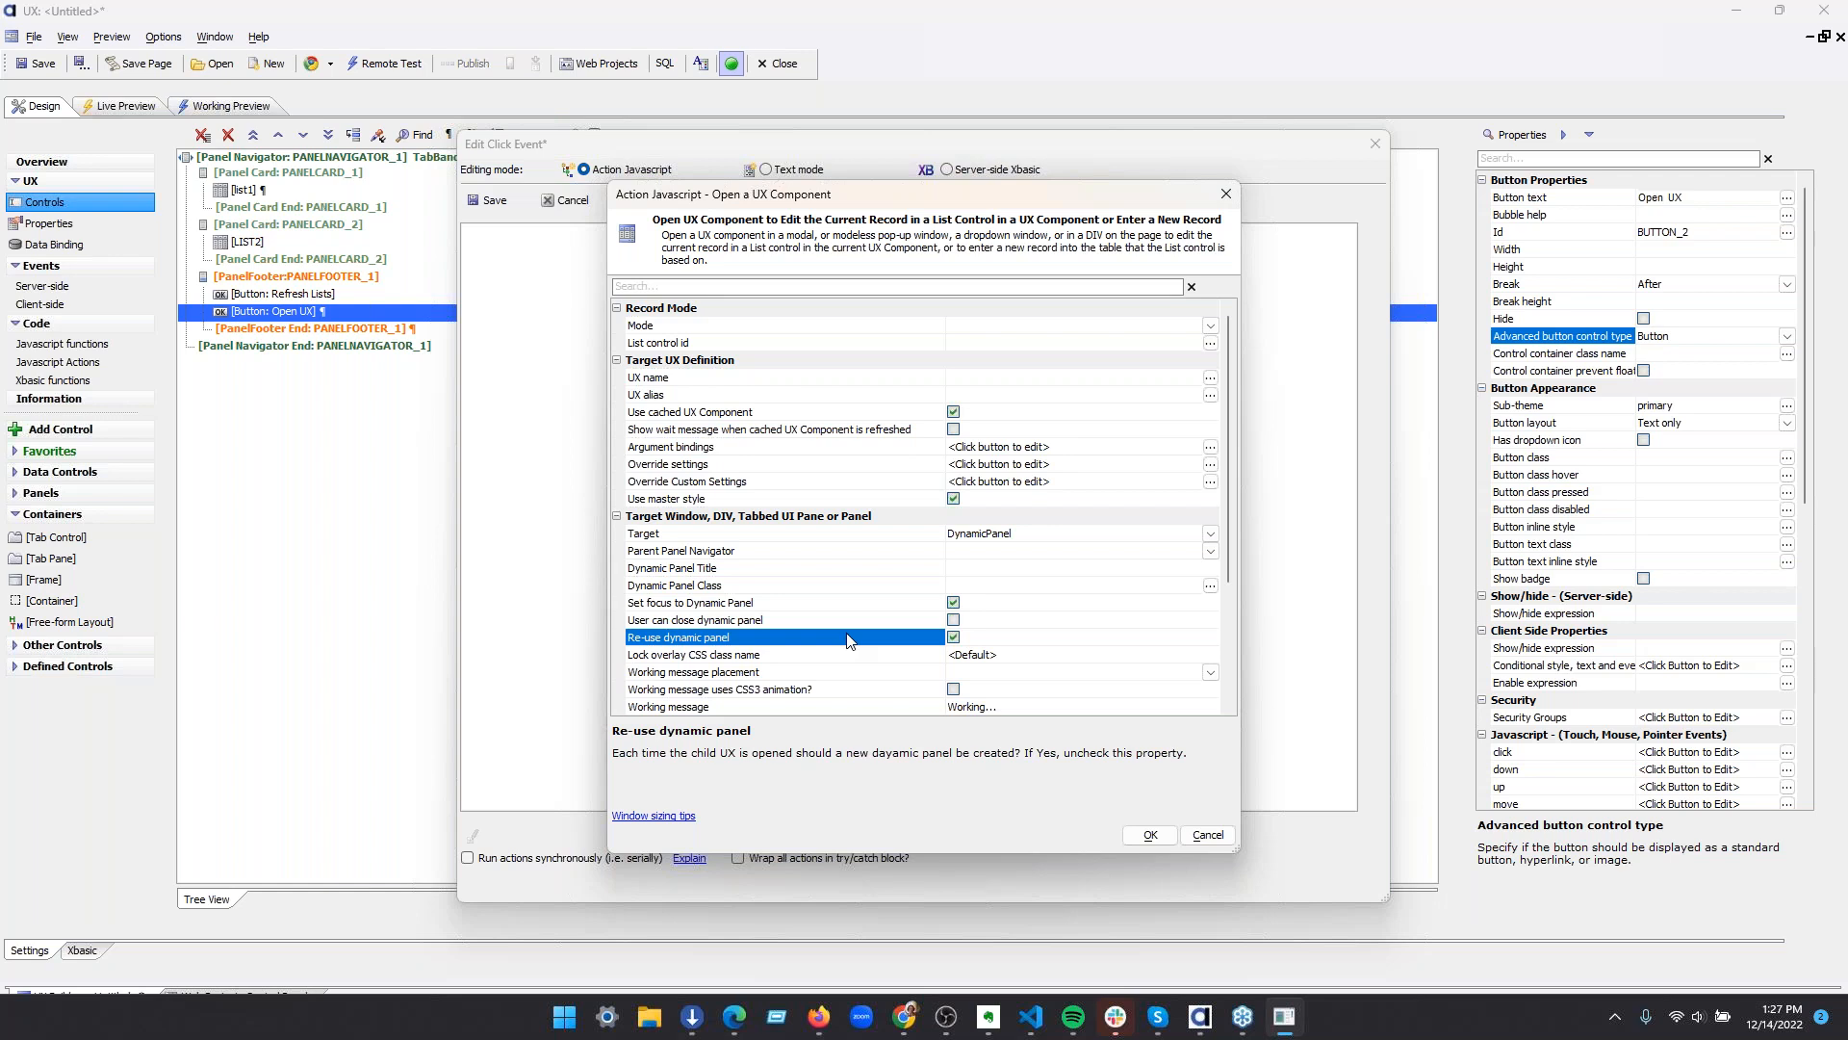
Turn off re-use of the dynamic panel and set its parent Panel Navigator to PANELNAVIGATOR_1
{"action": "left_click", "coordinate": [953, 638]}
{"action": "left_click", "coordinate": [864, 551]}
{"action": "left_click", "coordinate": [1207, 553]}
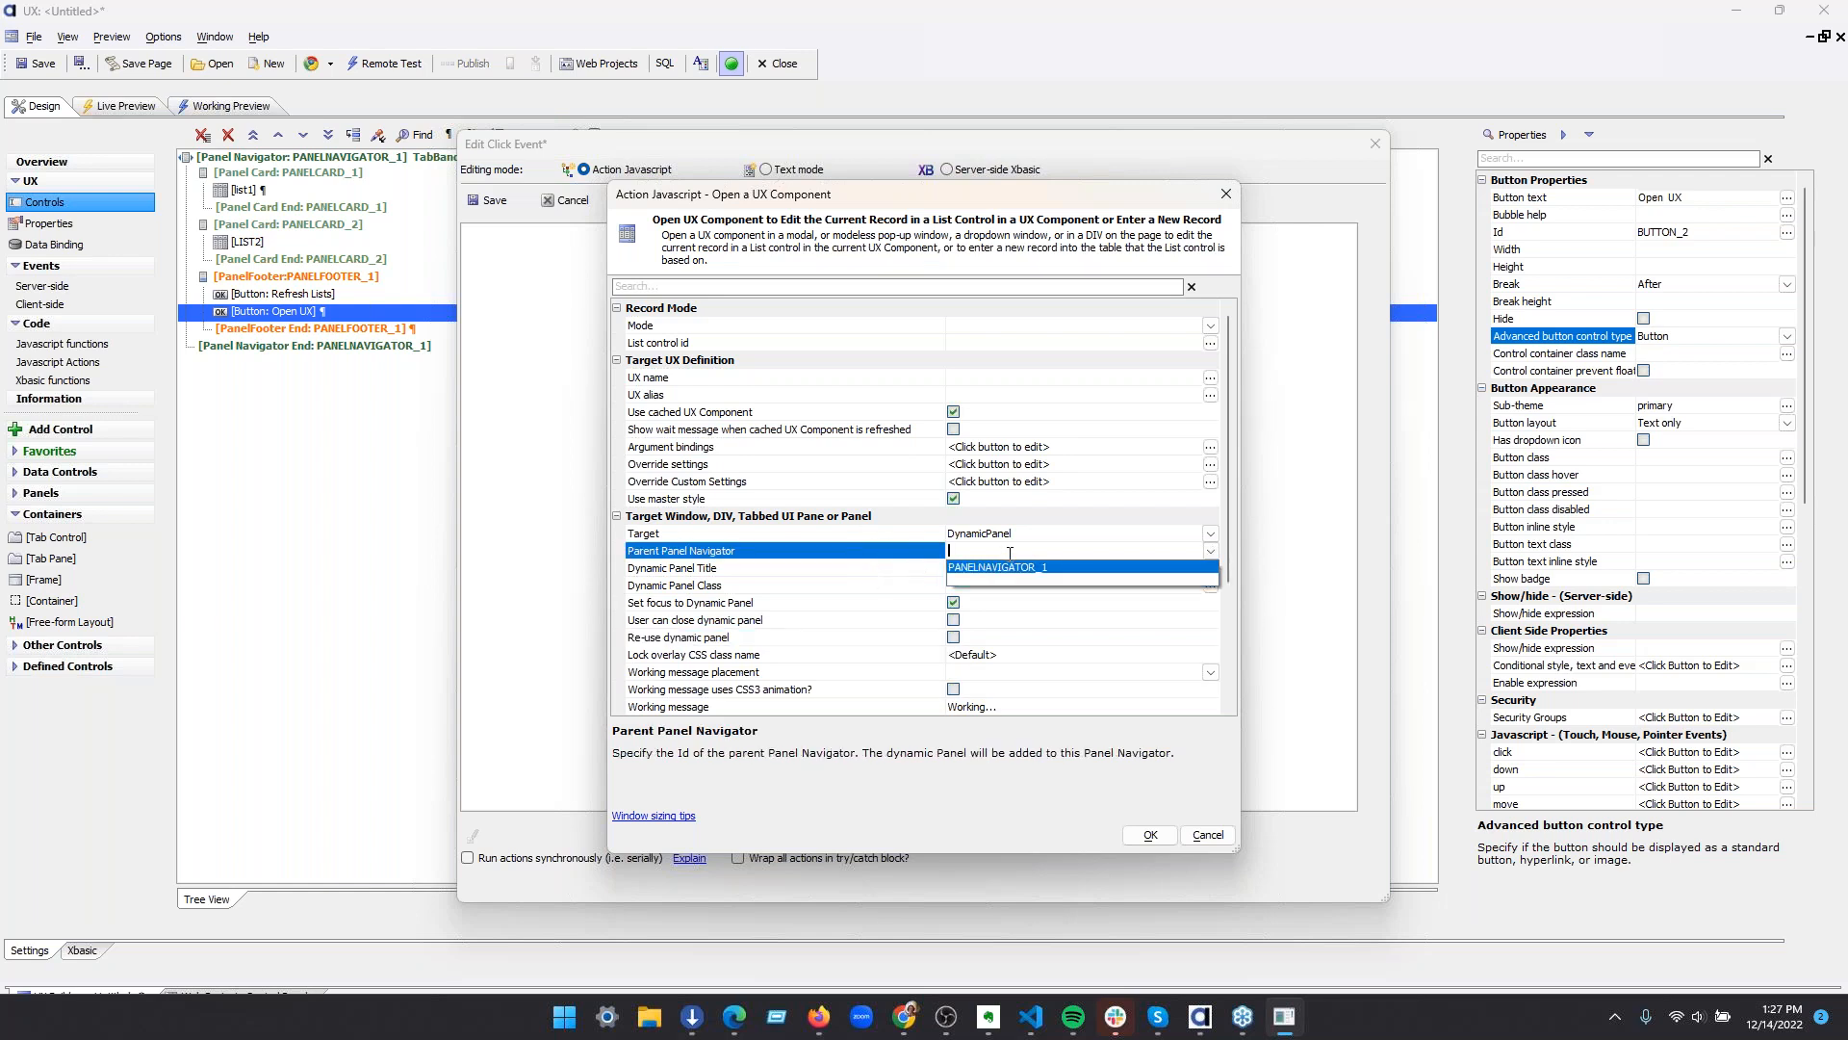
{"action": "left_click", "coordinate": [997, 565]}
Set the Dynamic Panel Title to javascript:getPanelTitle so a JavaScript function generates it
{"action": "left_click", "coordinate": [882, 571]}
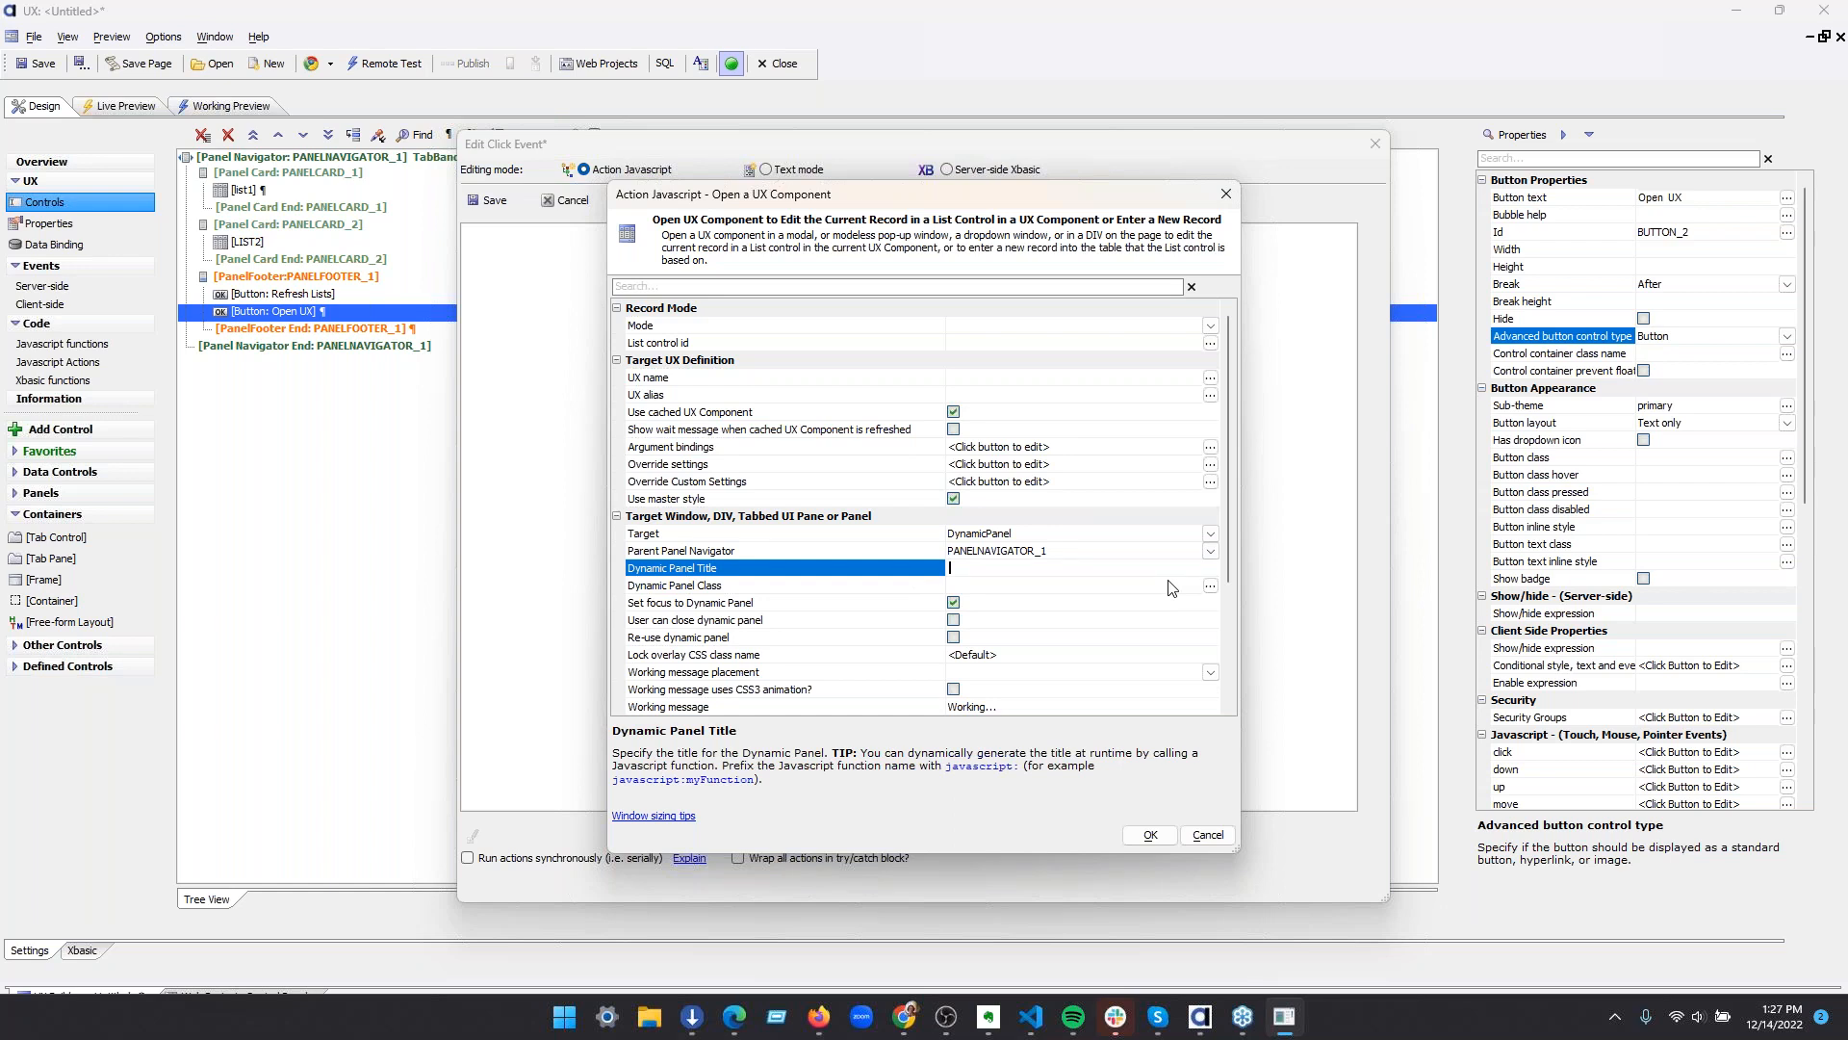
{"action": "type", "text": "javascript:getPanelTitle"}
{"action": "key", "text": "shift+Left"}
{"action": "key", "text": "shift+Left"}
{"action": "key", "text": "shift+Left"}
{"action": "key", "text": "shift+Left"}
{"action": "key", "text": "shift+Left"}
{"action": "key", "text": "shift+Left"}
{"action": "key", "text": "shift+Left"}
{"action": "key", "text": "shift+Left"}
{"action": "key", "text": "shift+Left"}
{"action": "key", "text": "shift+Left"}
{"action": "key", "text": "shift+Left"}
{"action": "key", "text": "shift+Left"}
{"action": "key", "text": "shift+Left"}
{"action": "left_click", "coordinate": [844, 585]}
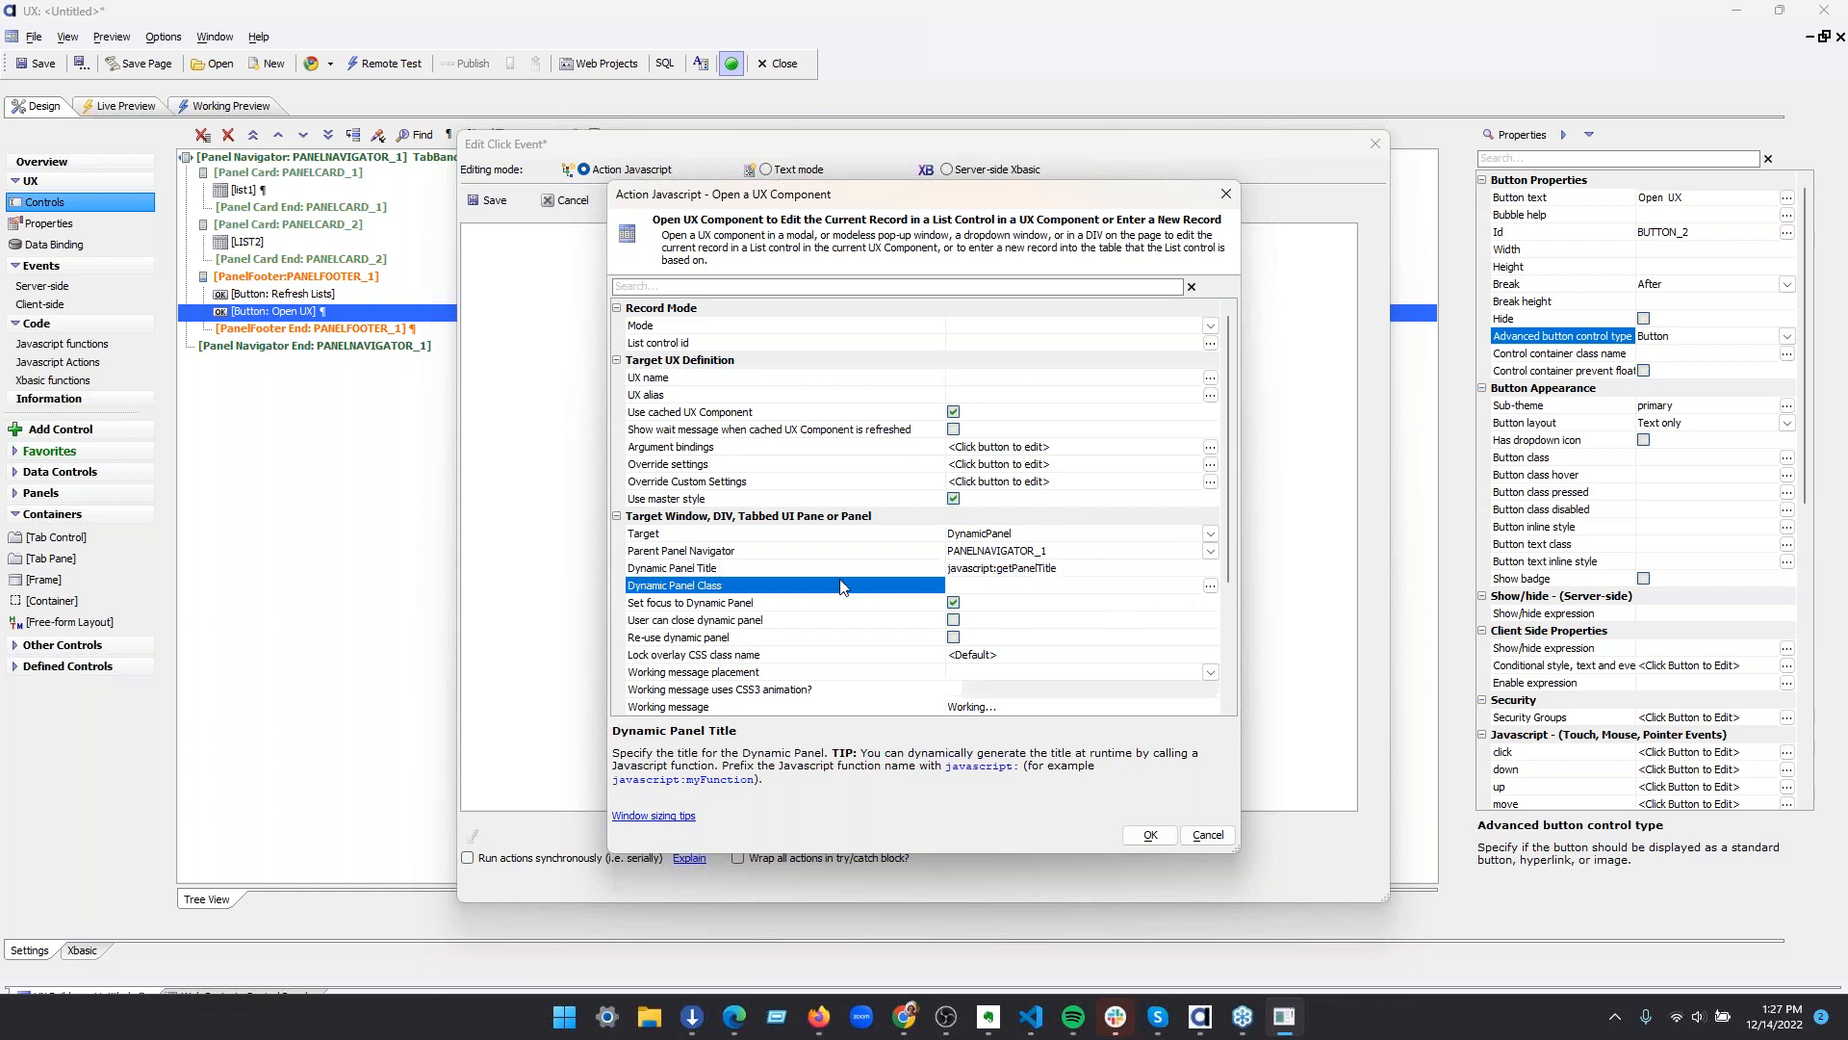
{"action": "scroll", "coordinate": [837, 578], "scroll_direction": "down", "scroll_amount": 2}
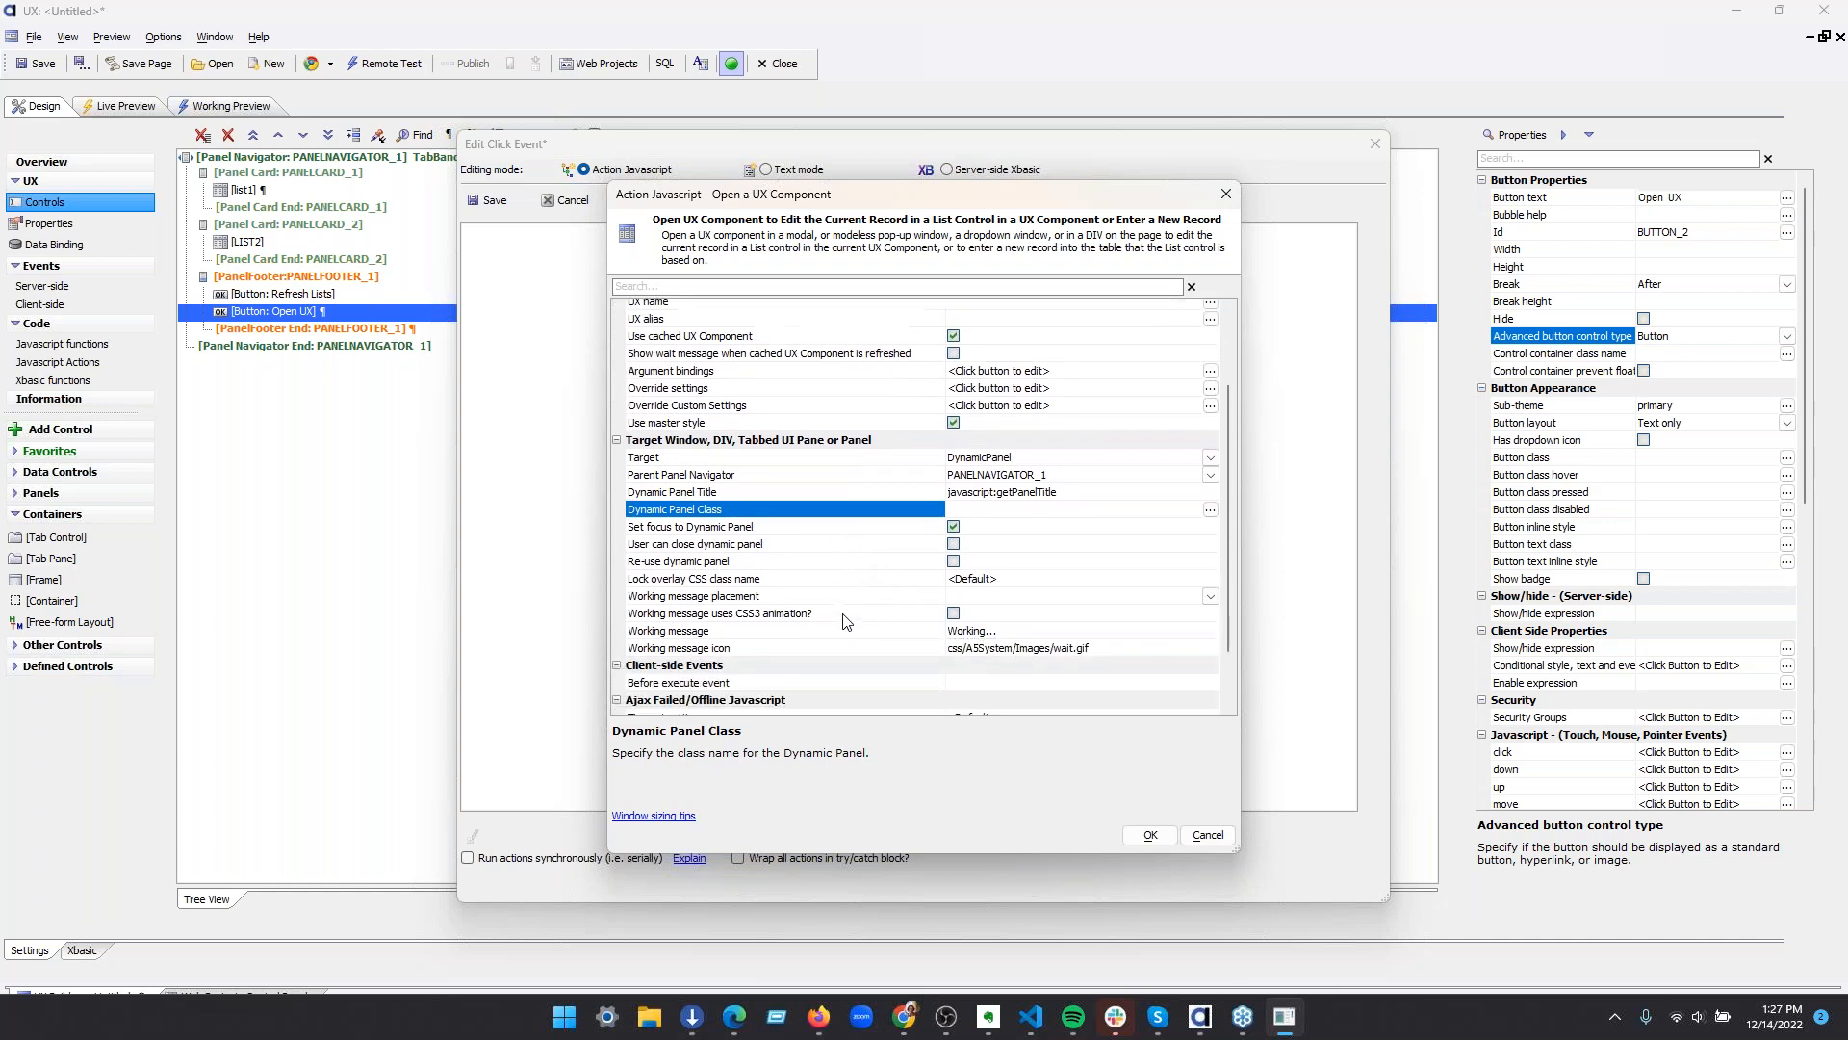
{"action": "scroll", "coordinate": [770, 481], "scroll_direction": "up", "scroll_amount": 2}
Set the action's record mode to EditExistingRecord with list1 as the list control
{"action": "left_click", "coordinate": [727, 379]}
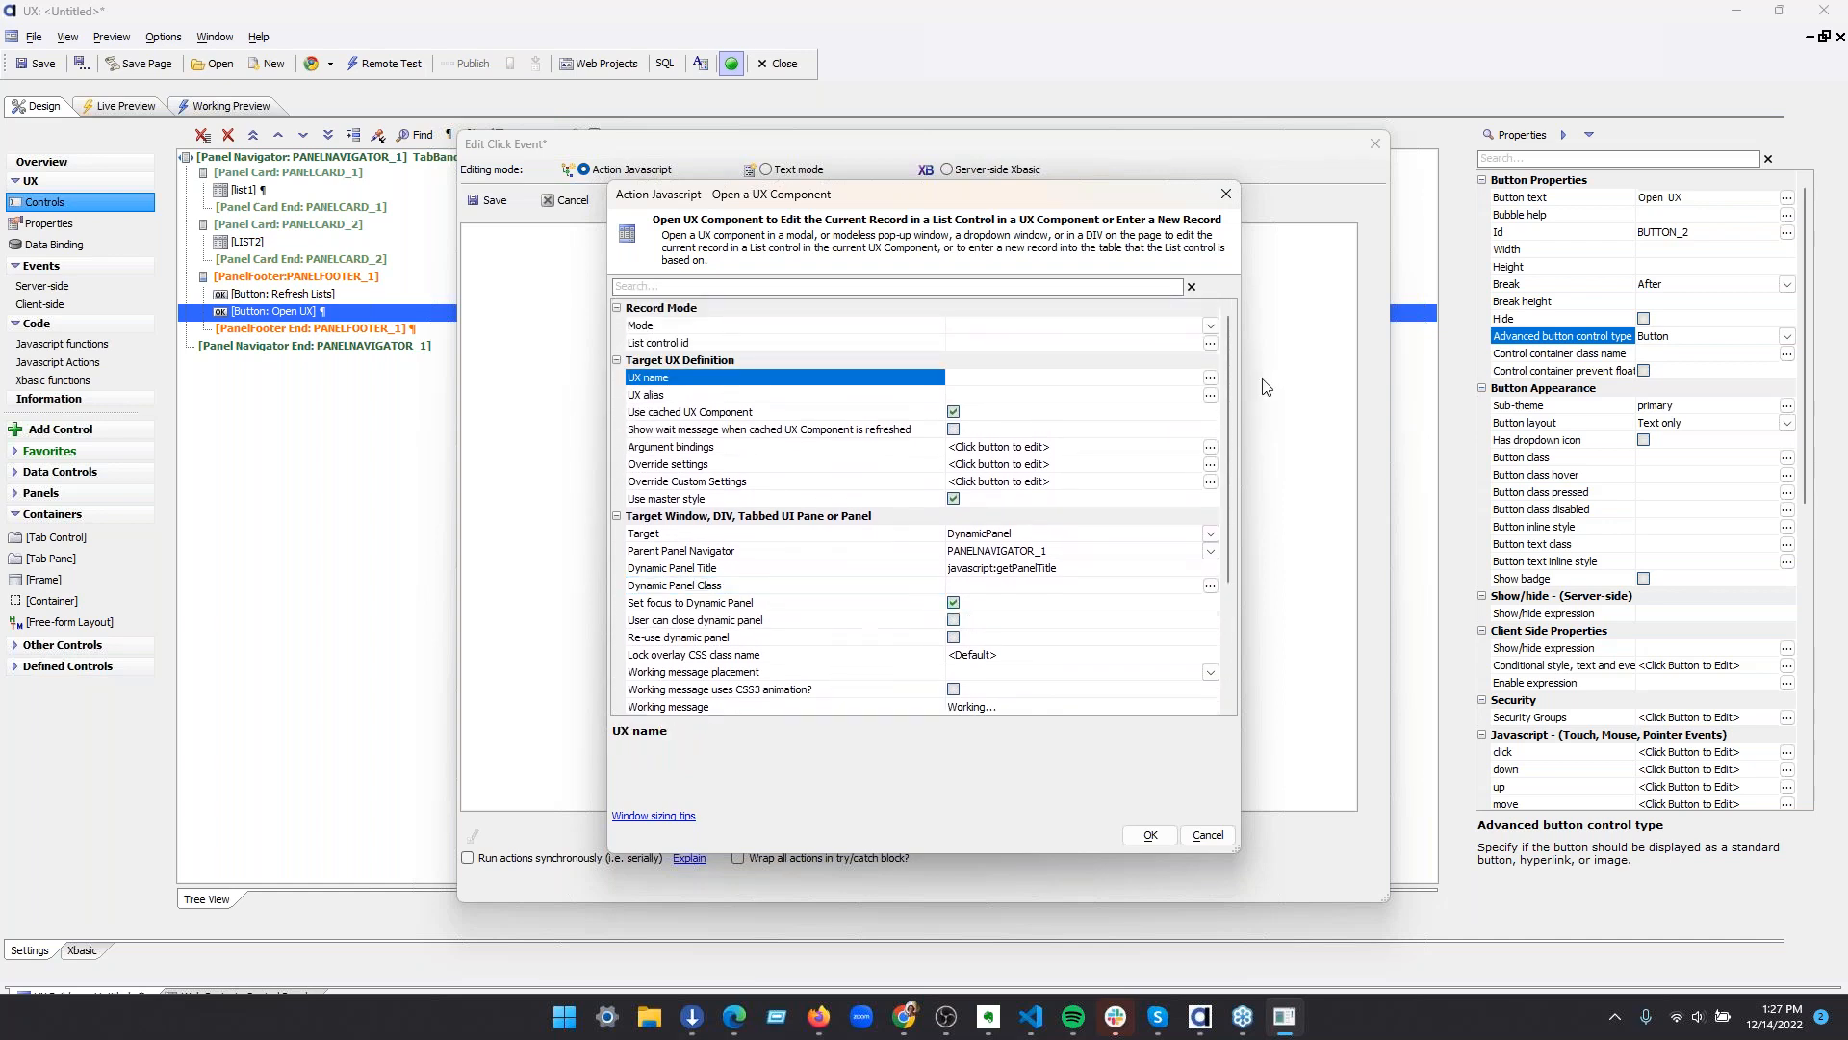
{"action": "left_click", "coordinate": [1211, 328]}
{"action": "left_click", "coordinate": [1211, 328]}
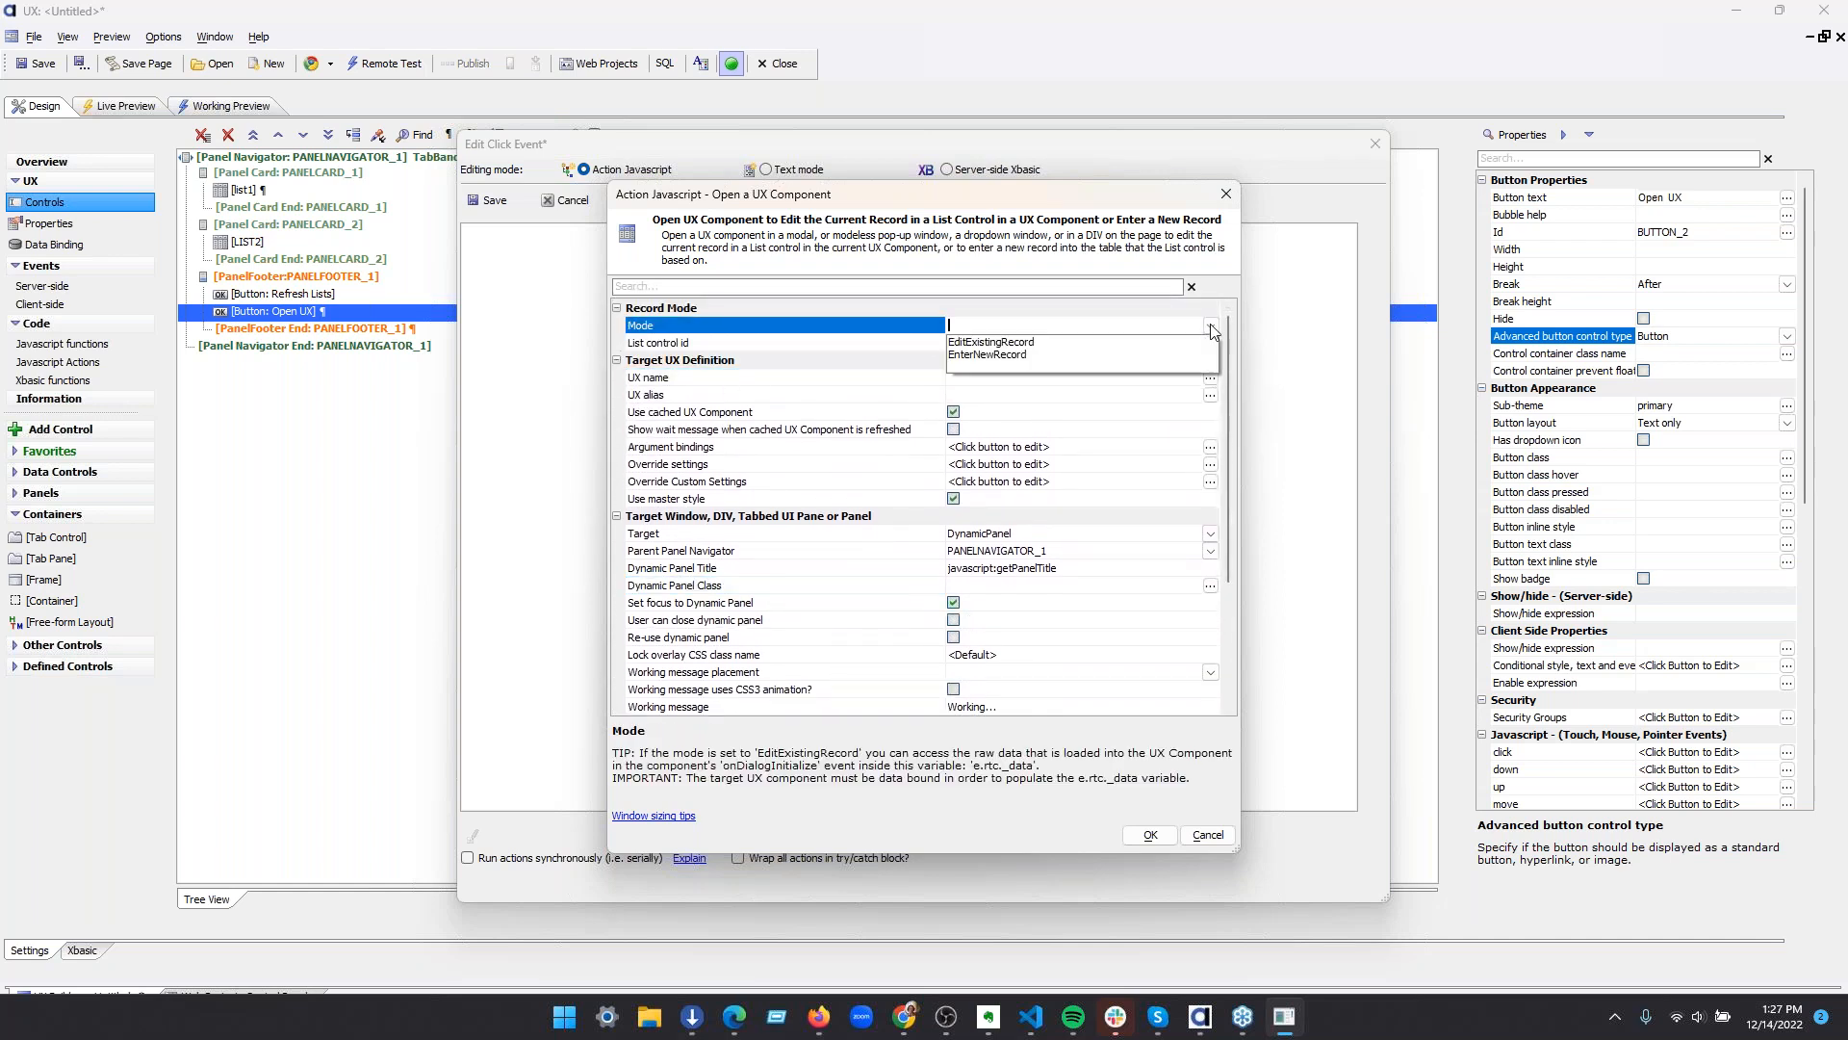
{"action": "left_click", "coordinate": [1192, 343]}
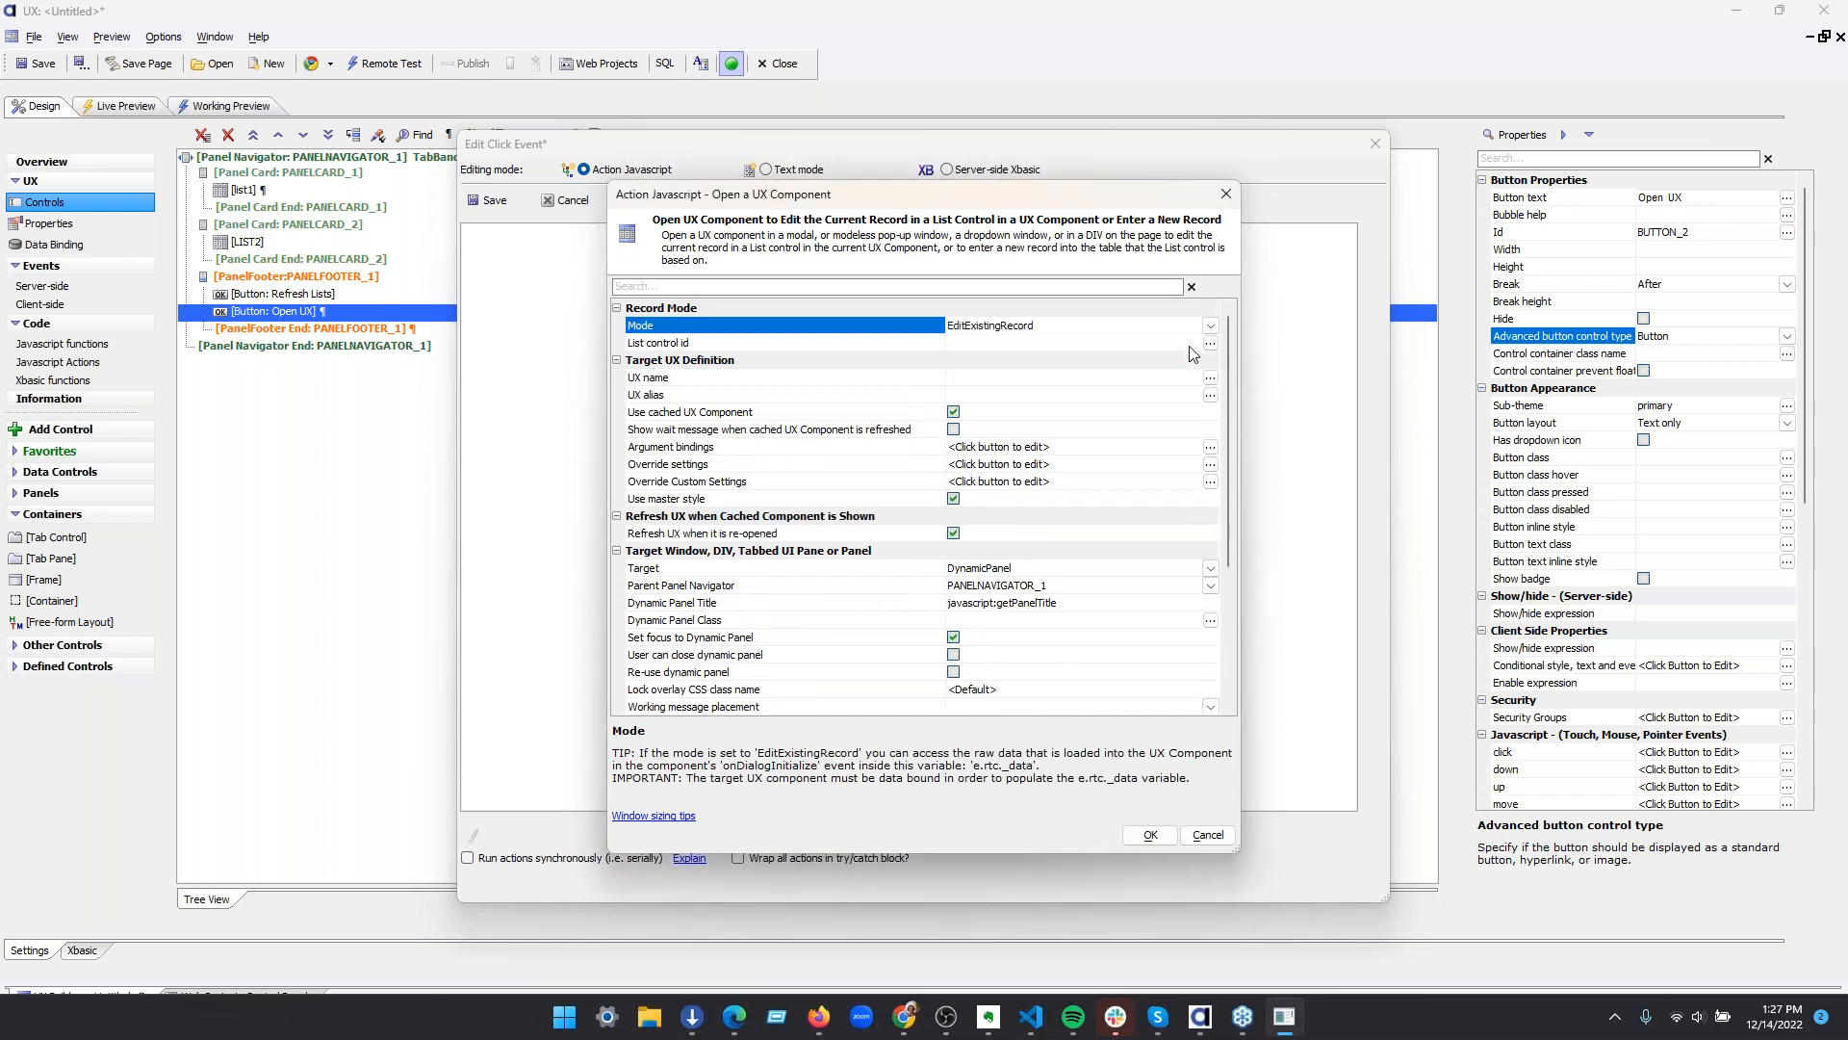
{"action": "left_click", "coordinate": [1210, 347]}
{"action": "left_click", "coordinate": [1210, 347]}
{"action": "left_click", "coordinate": [827, 414]}
{"action": "left_click", "coordinate": [953, 684]}
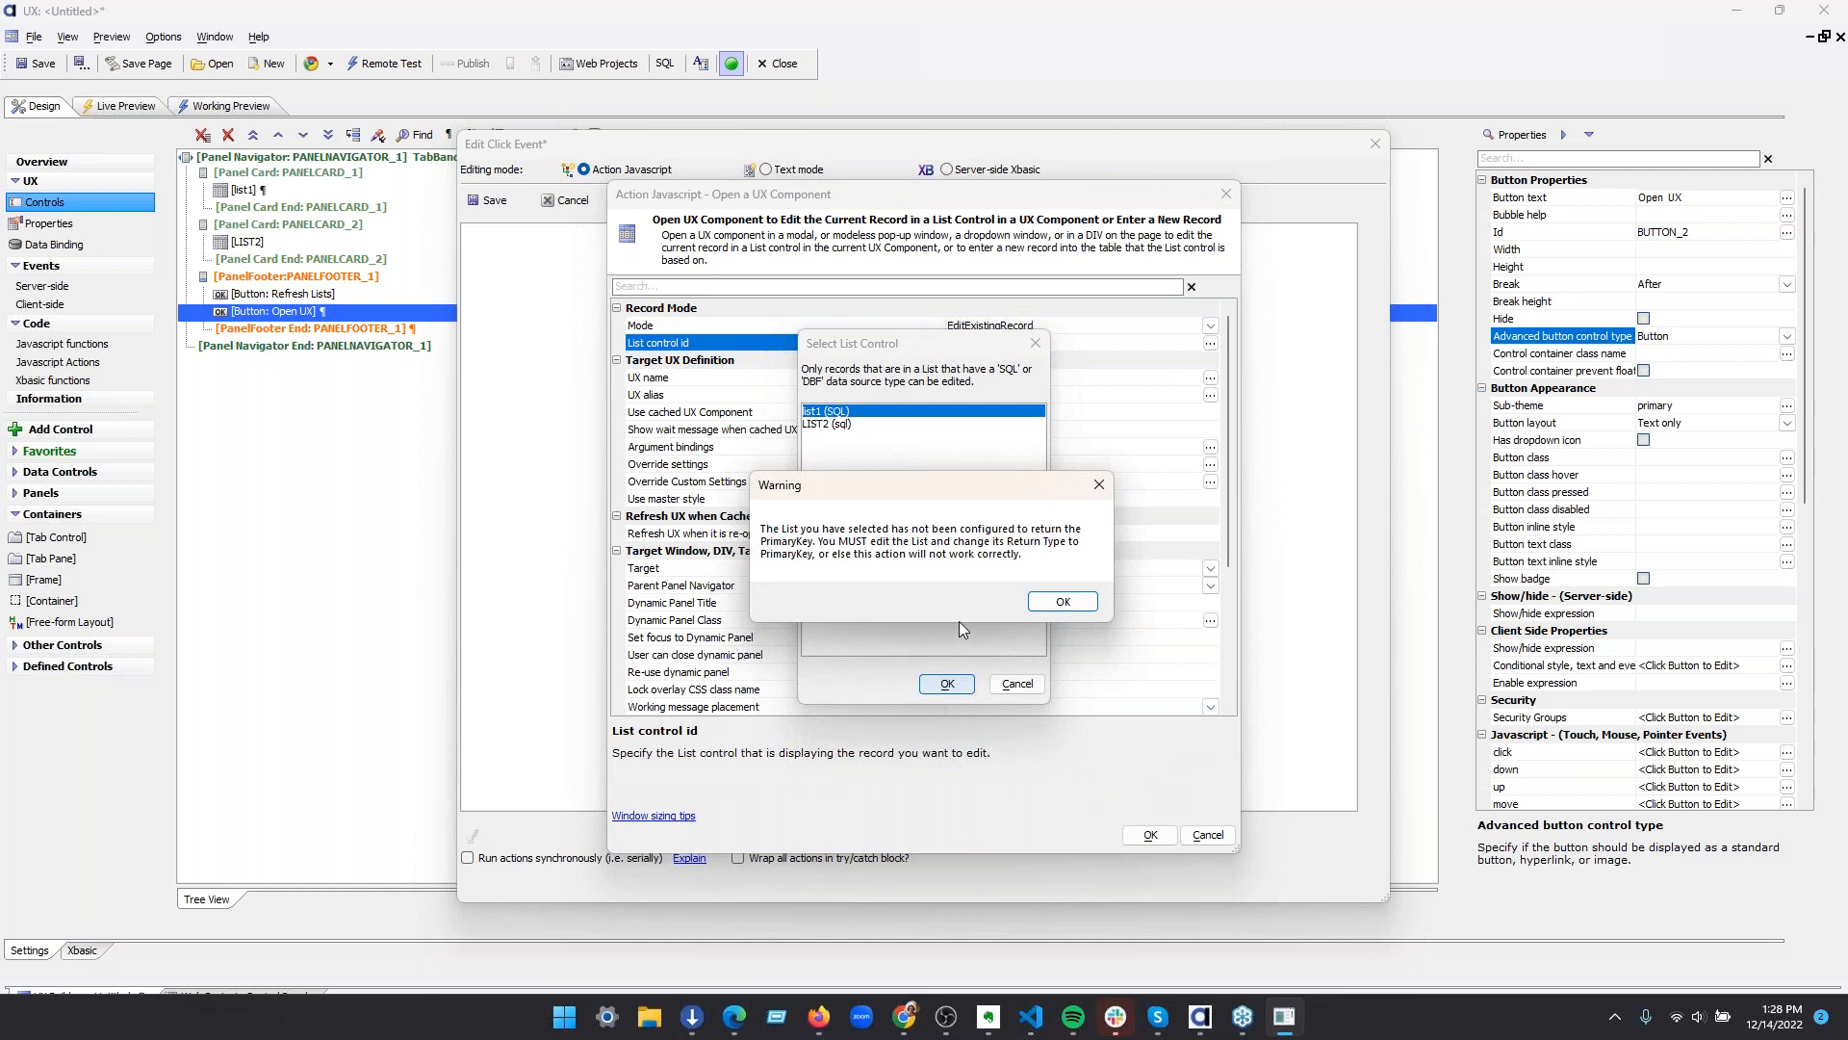
{"action": "left_click", "coordinate": [1058, 601]}
{"action": "left_click", "coordinate": [897, 380]}
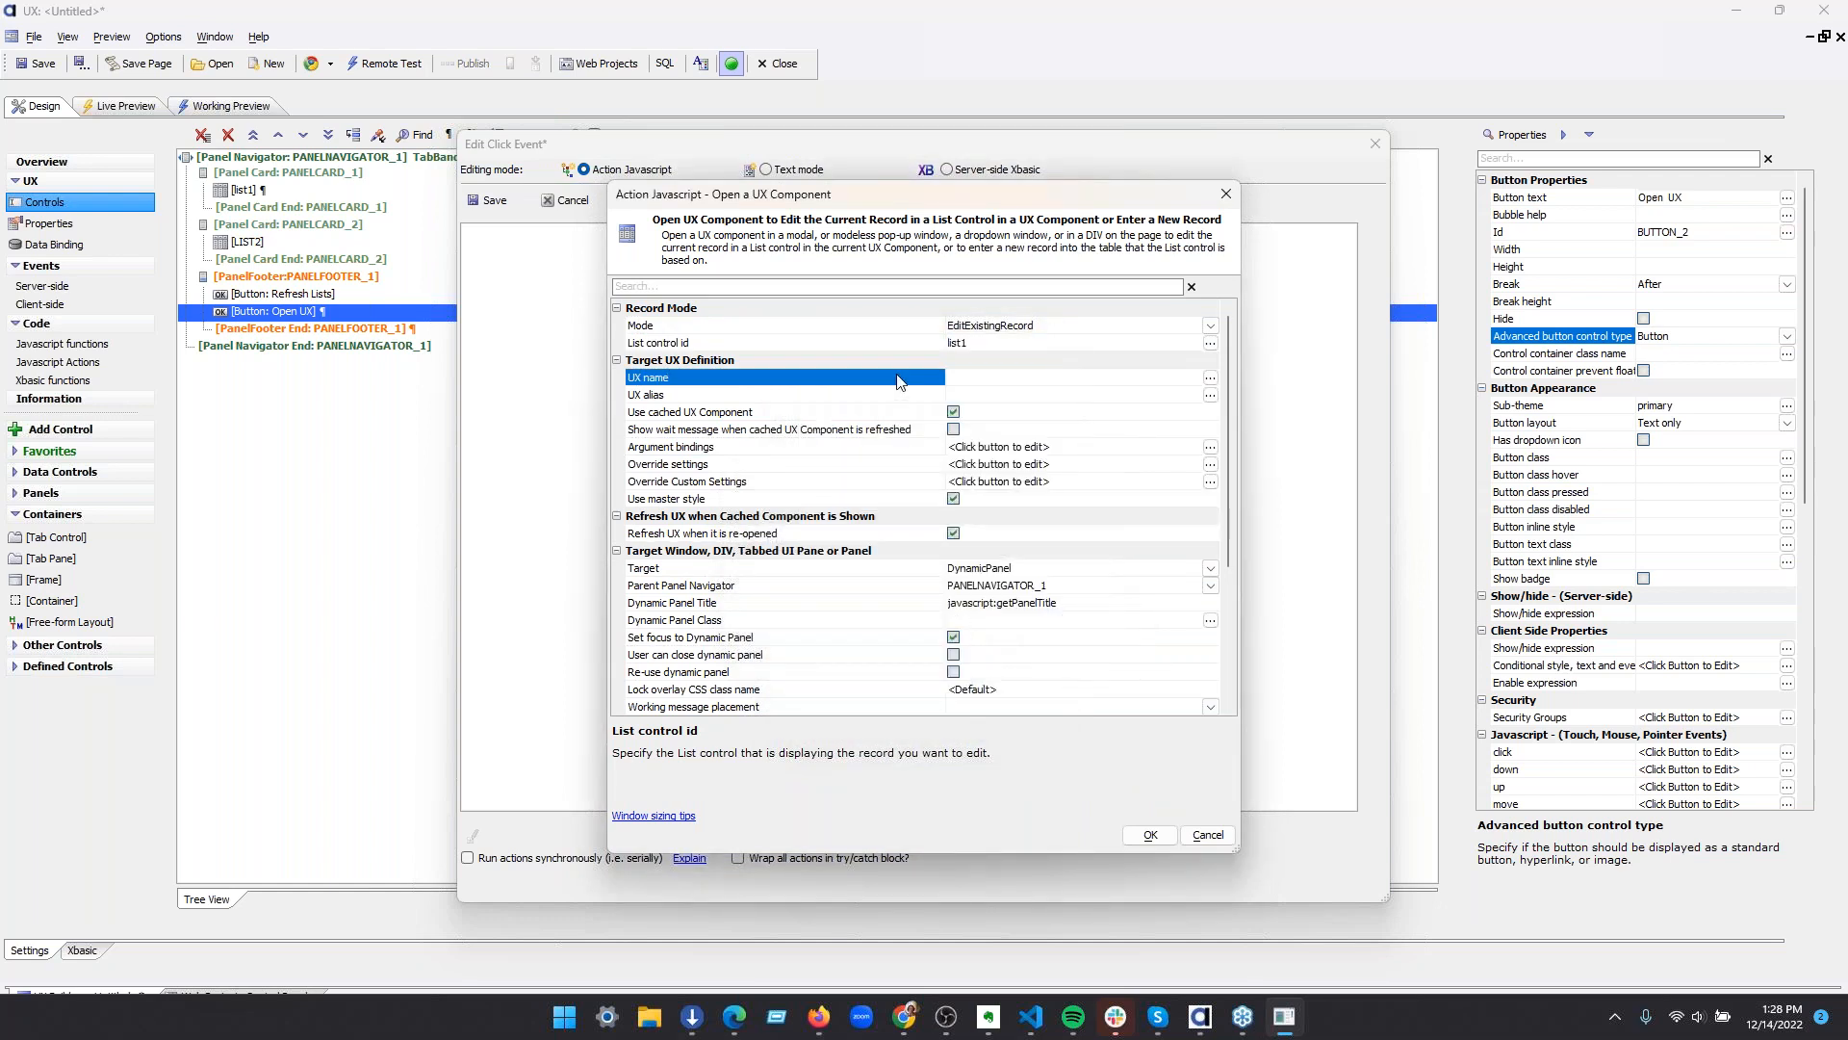
{"action": "left_click", "coordinate": [1210, 377]}
{"action": "left_click", "coordinate": [1084, 261]}
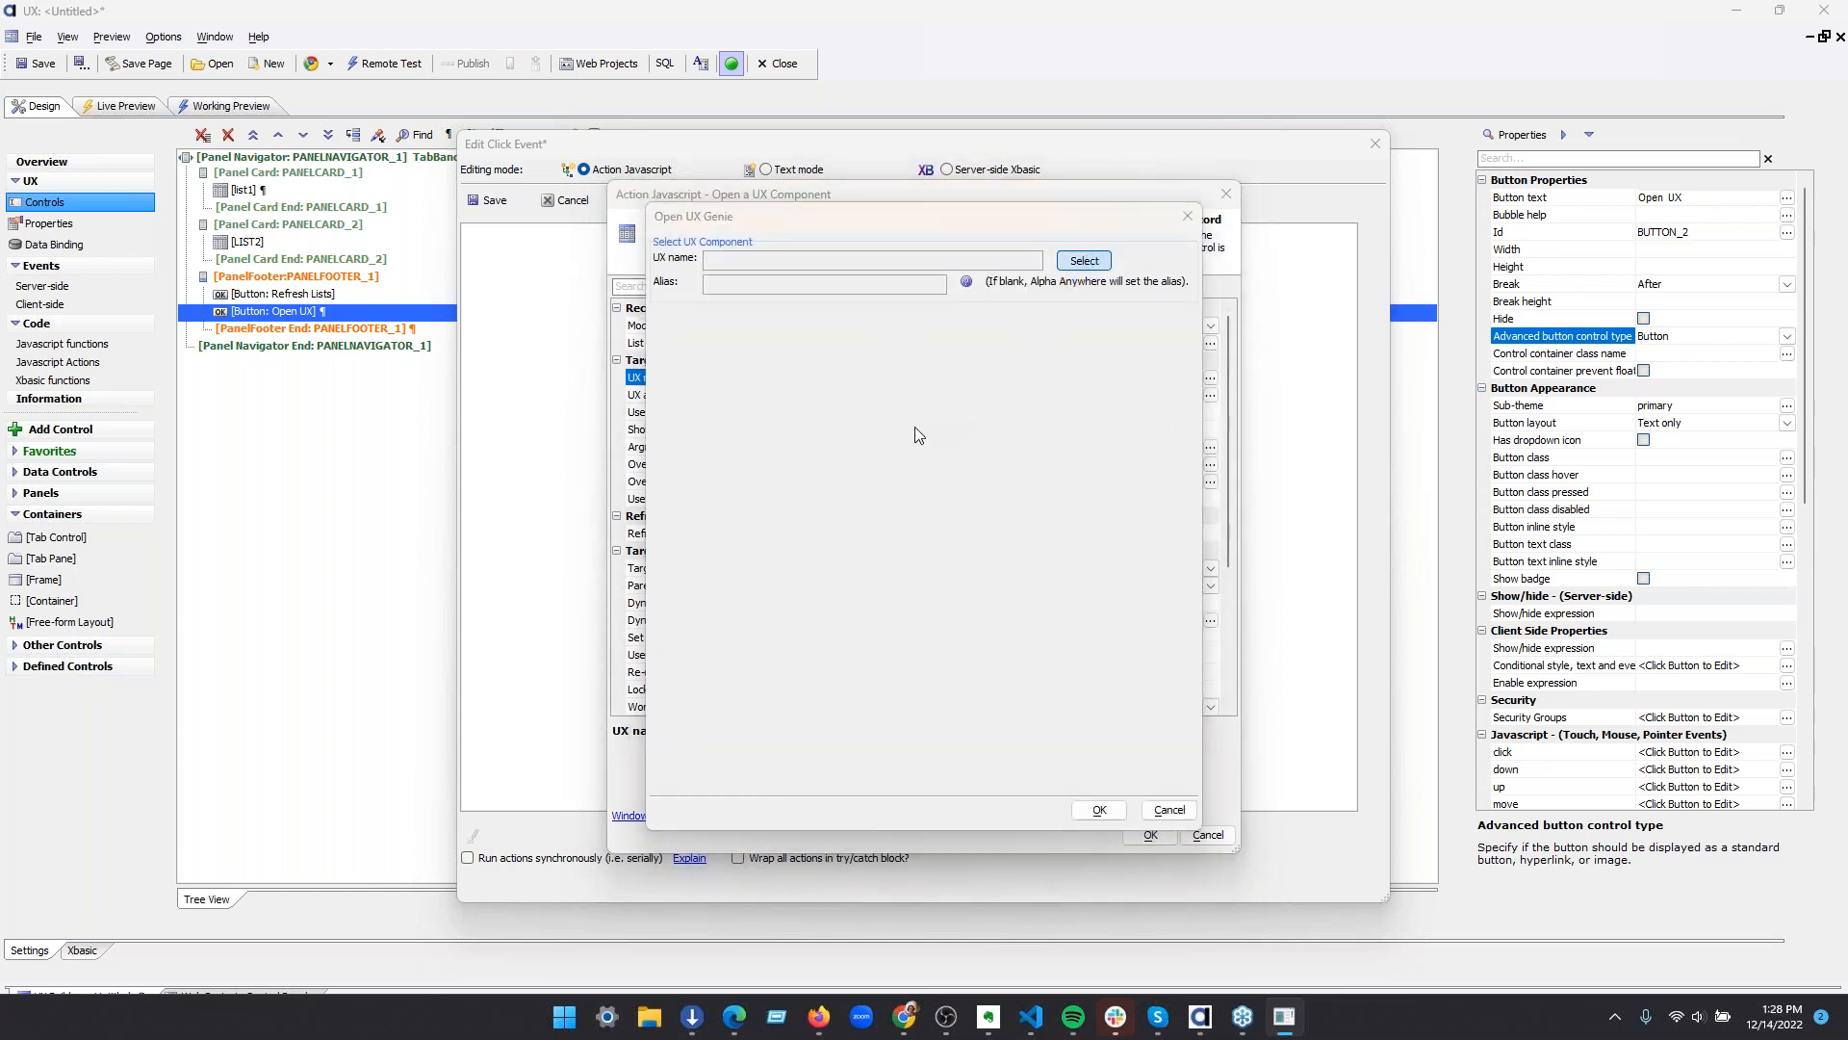
{"action": "type", "text": "customer"}
{"action": "left_click", "coordinate": [676, 331]}
{"action": "left_click", "coordinate": [665, 312]}
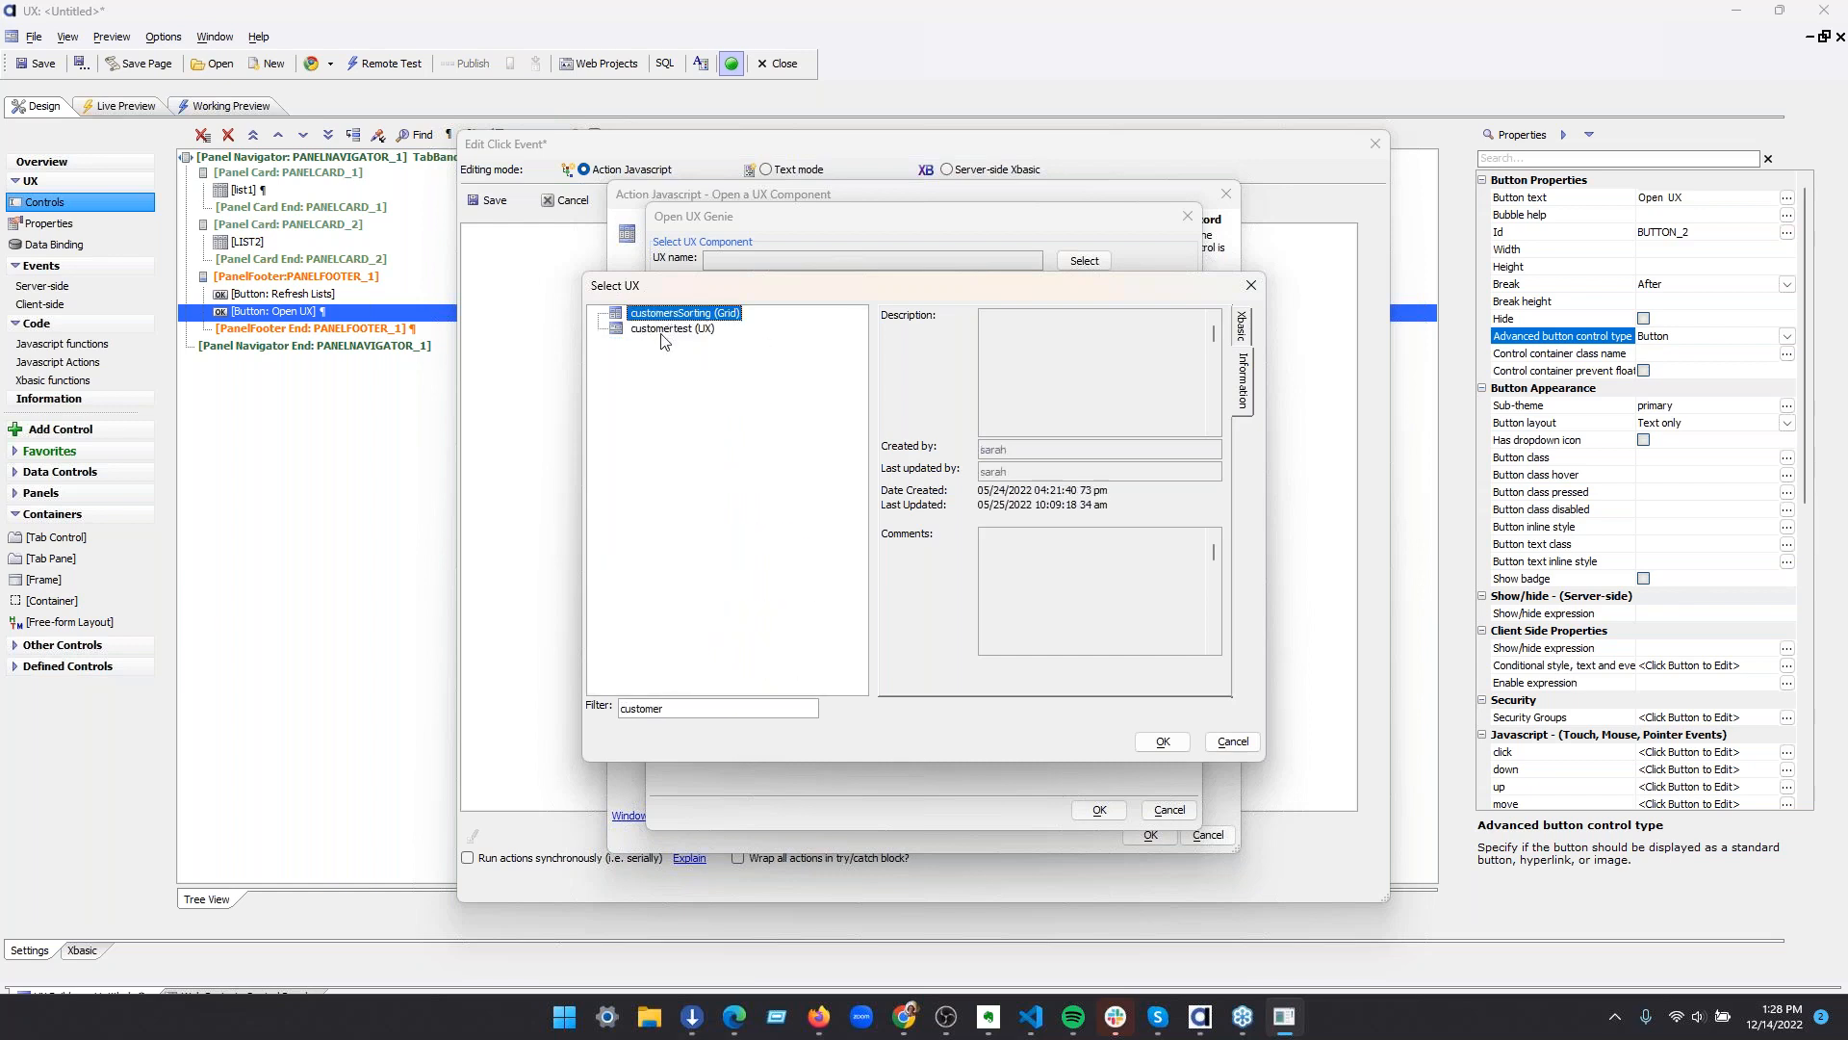
{"action": "left_click", "coordinate": [1234, 743]}
{"action": "left_click", "coordinate": [1170, 810]}
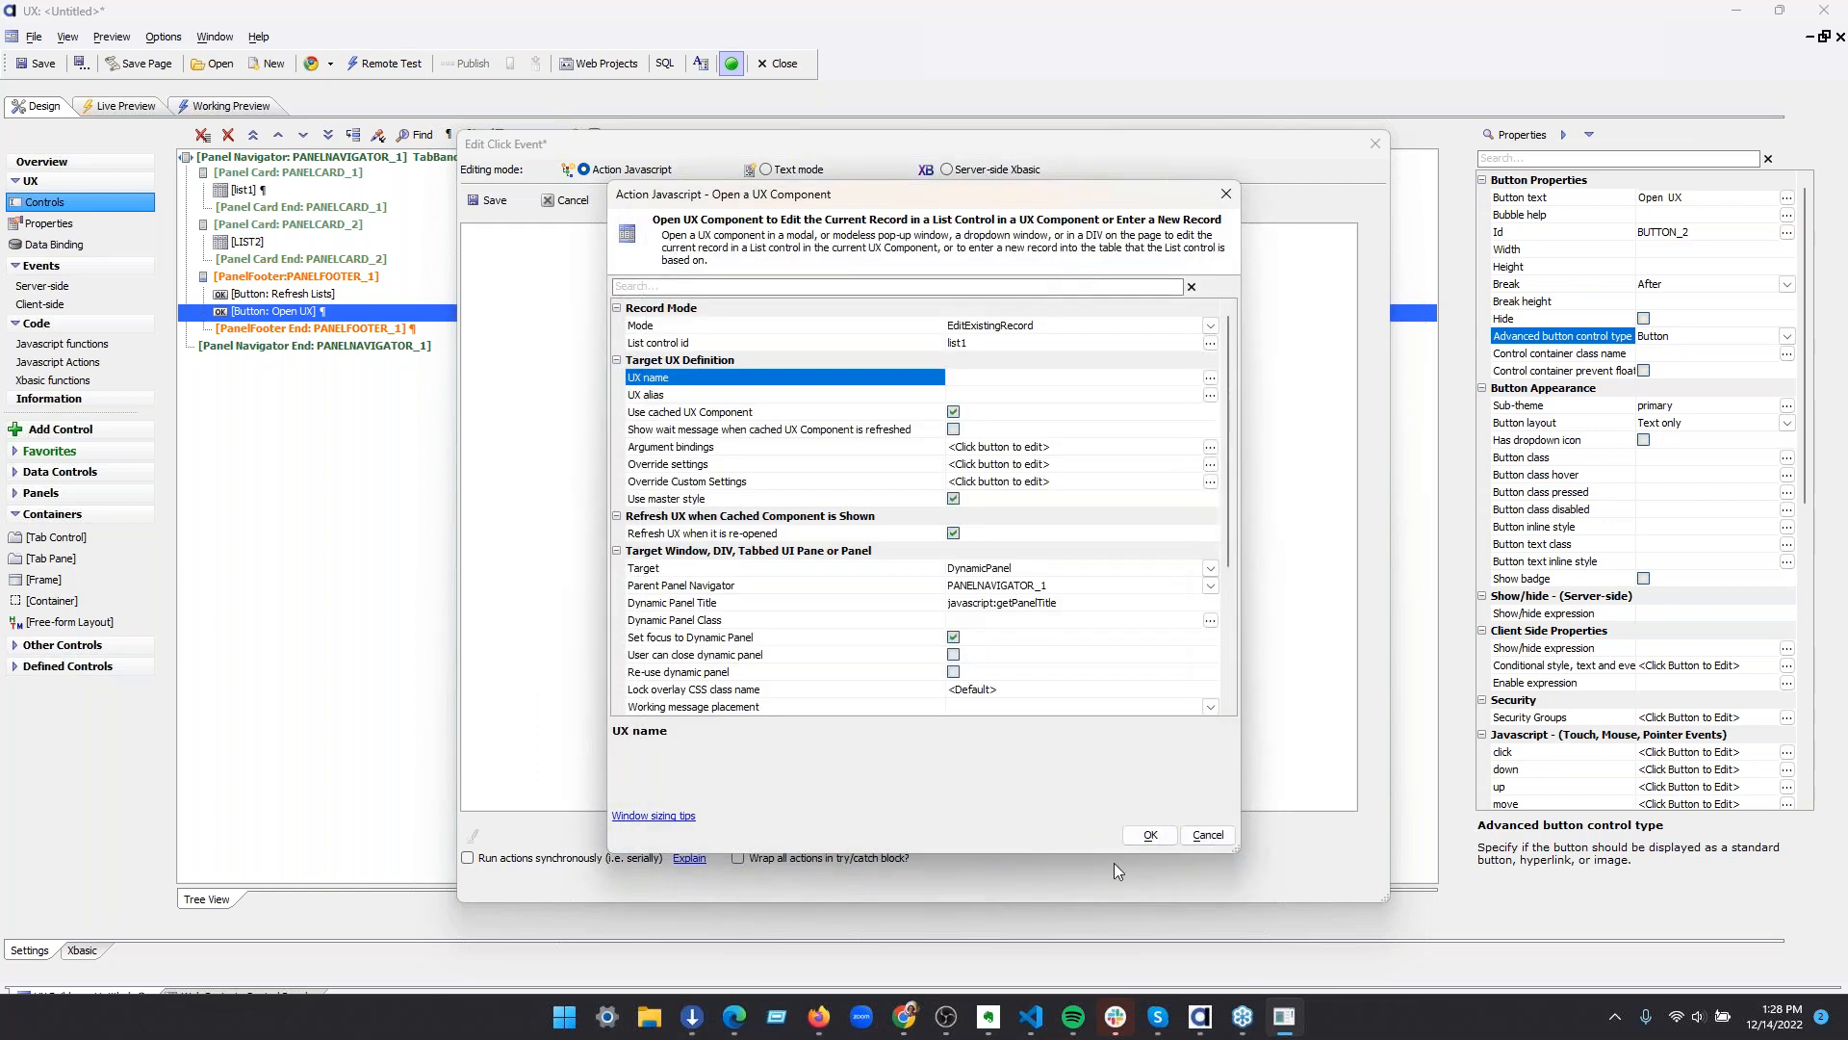
Choose arg1 as the target UX, accept the action without a comment and save the click event
{"action": "left_click", "coordinate": [1211, 378]}
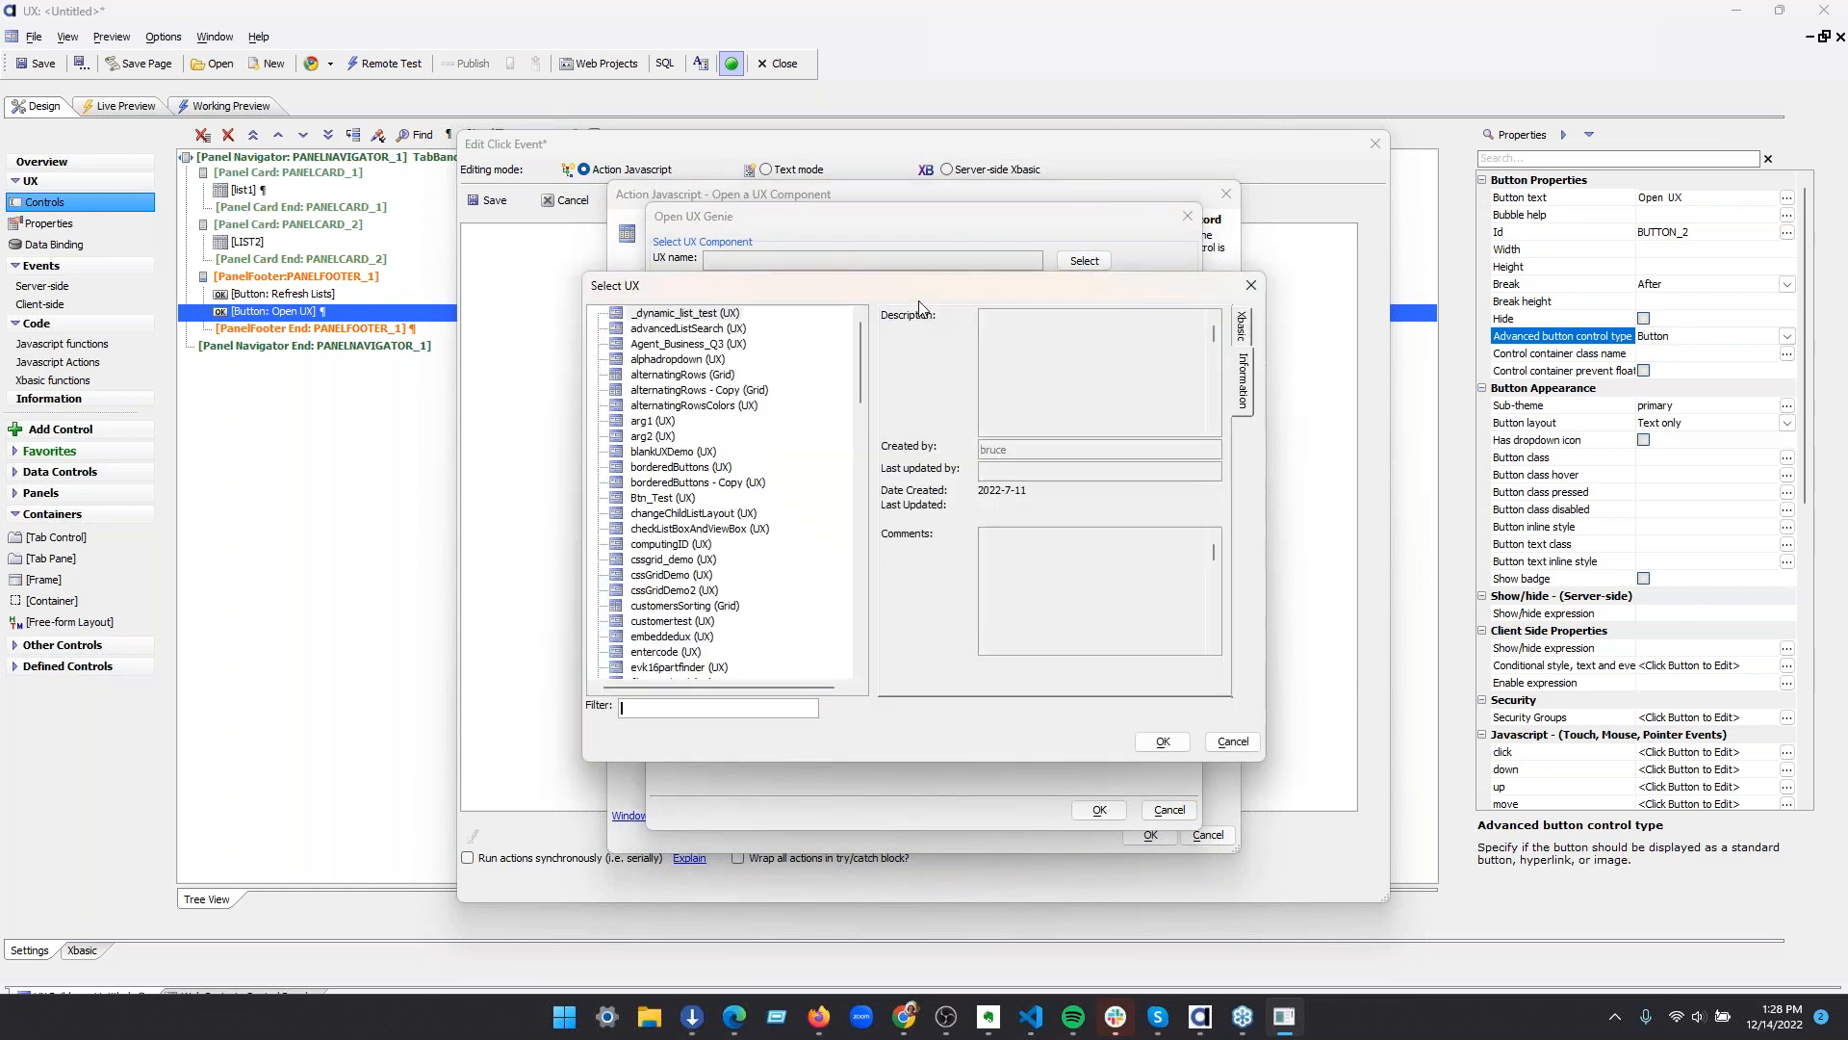
{"action": "left_click", "coordinate": [643, 422]}
{"action": "left_click", "coordinate": [1162, 740]}
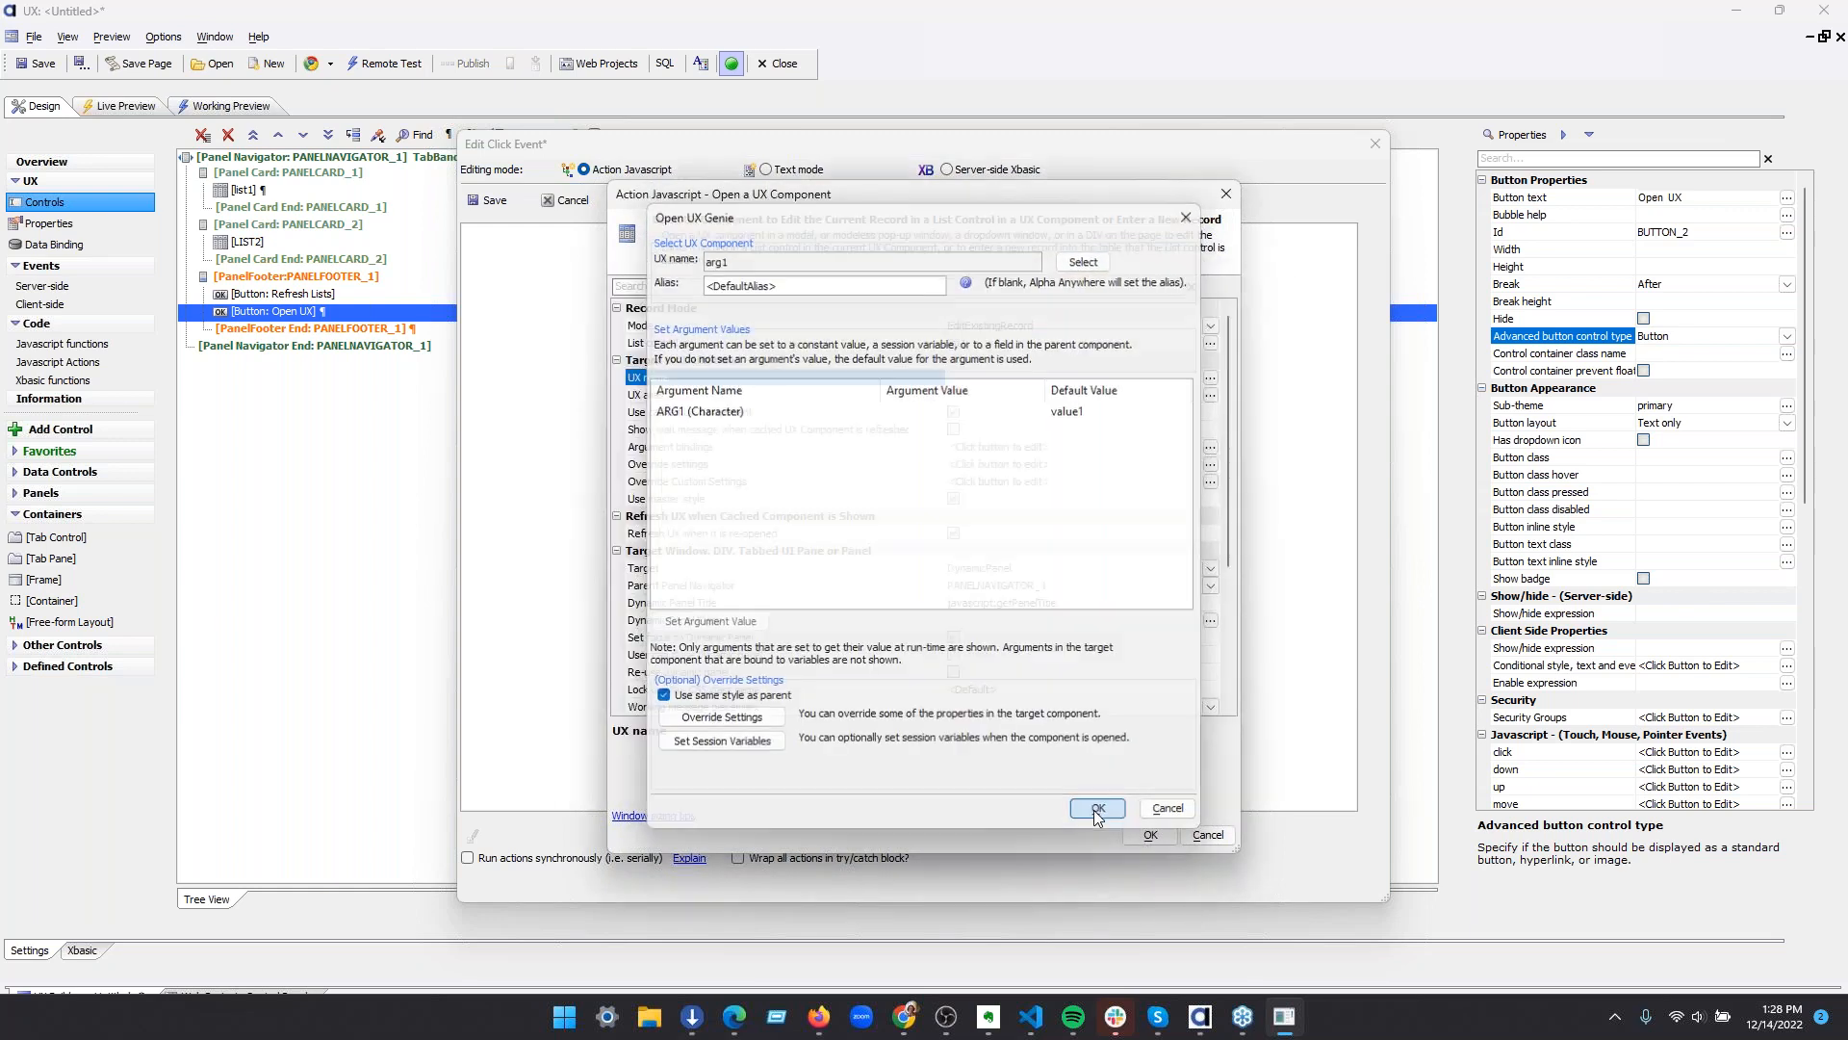
{"action": "left_click", "coordinate": [1100, 812]}
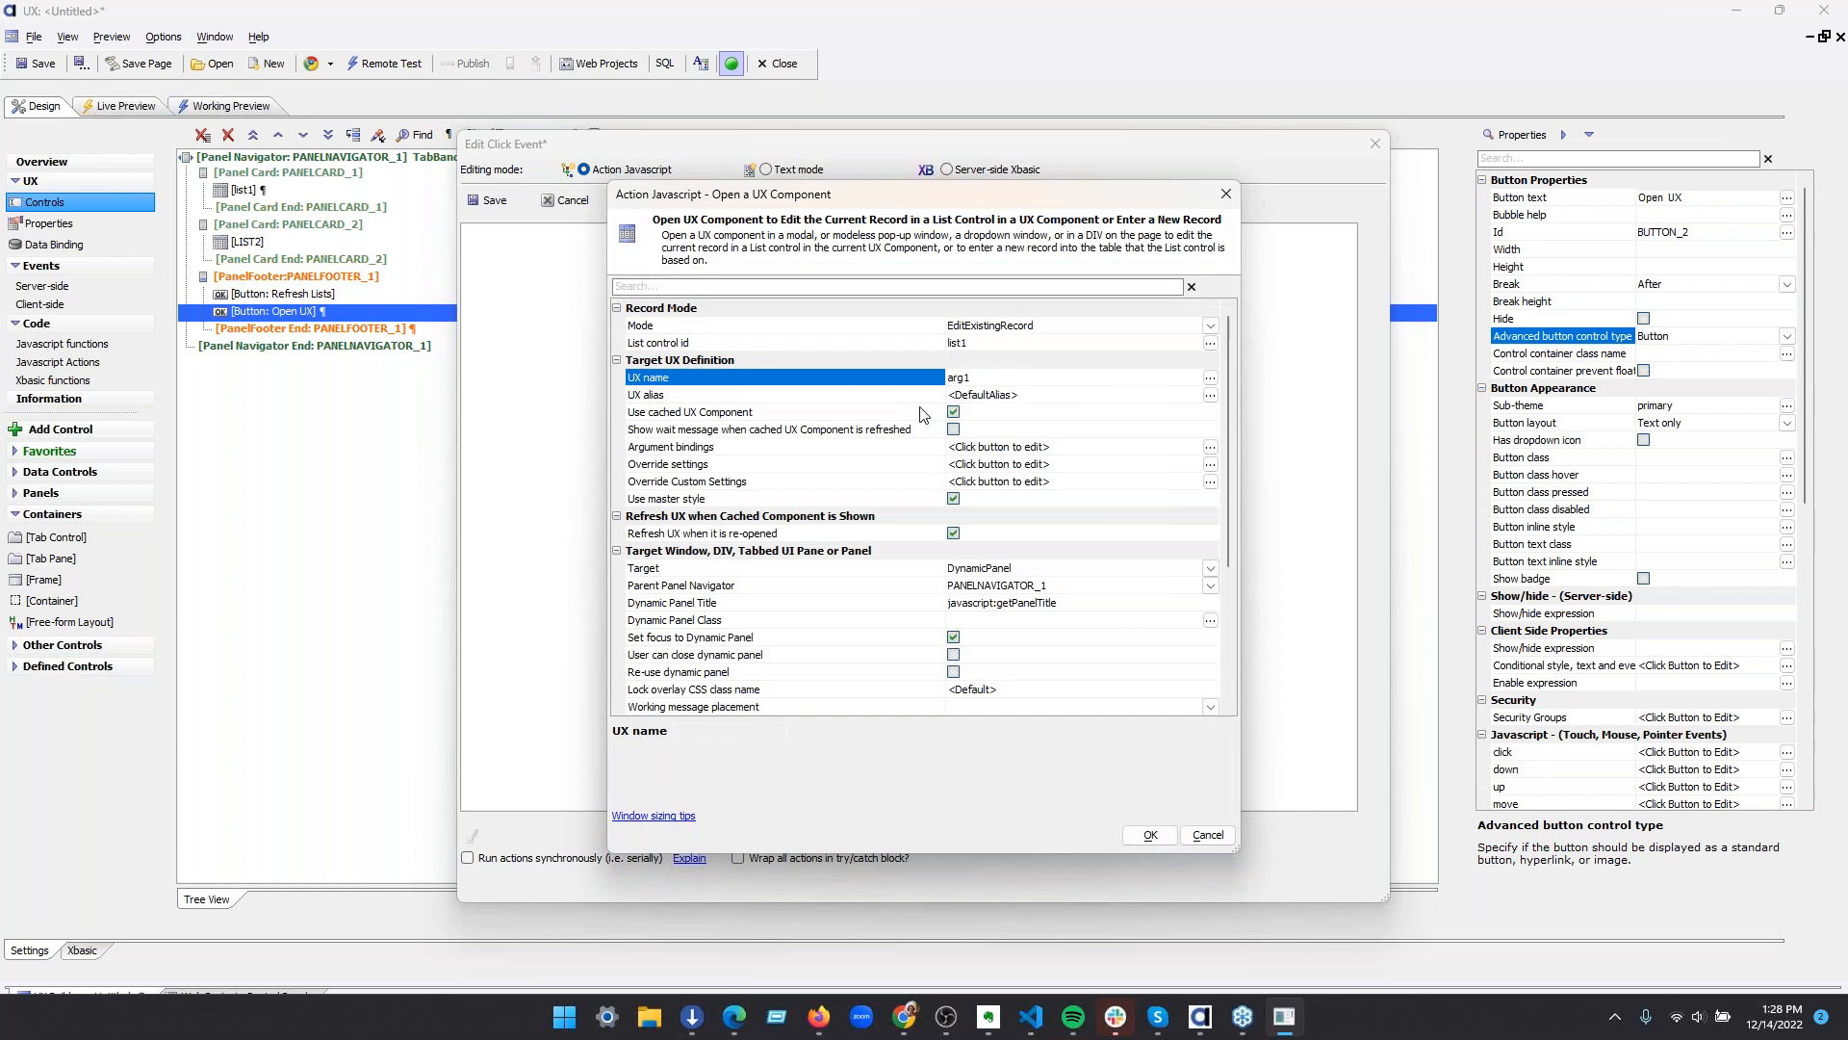
{"action": "left_click", "coordinate": [1159, 836]}
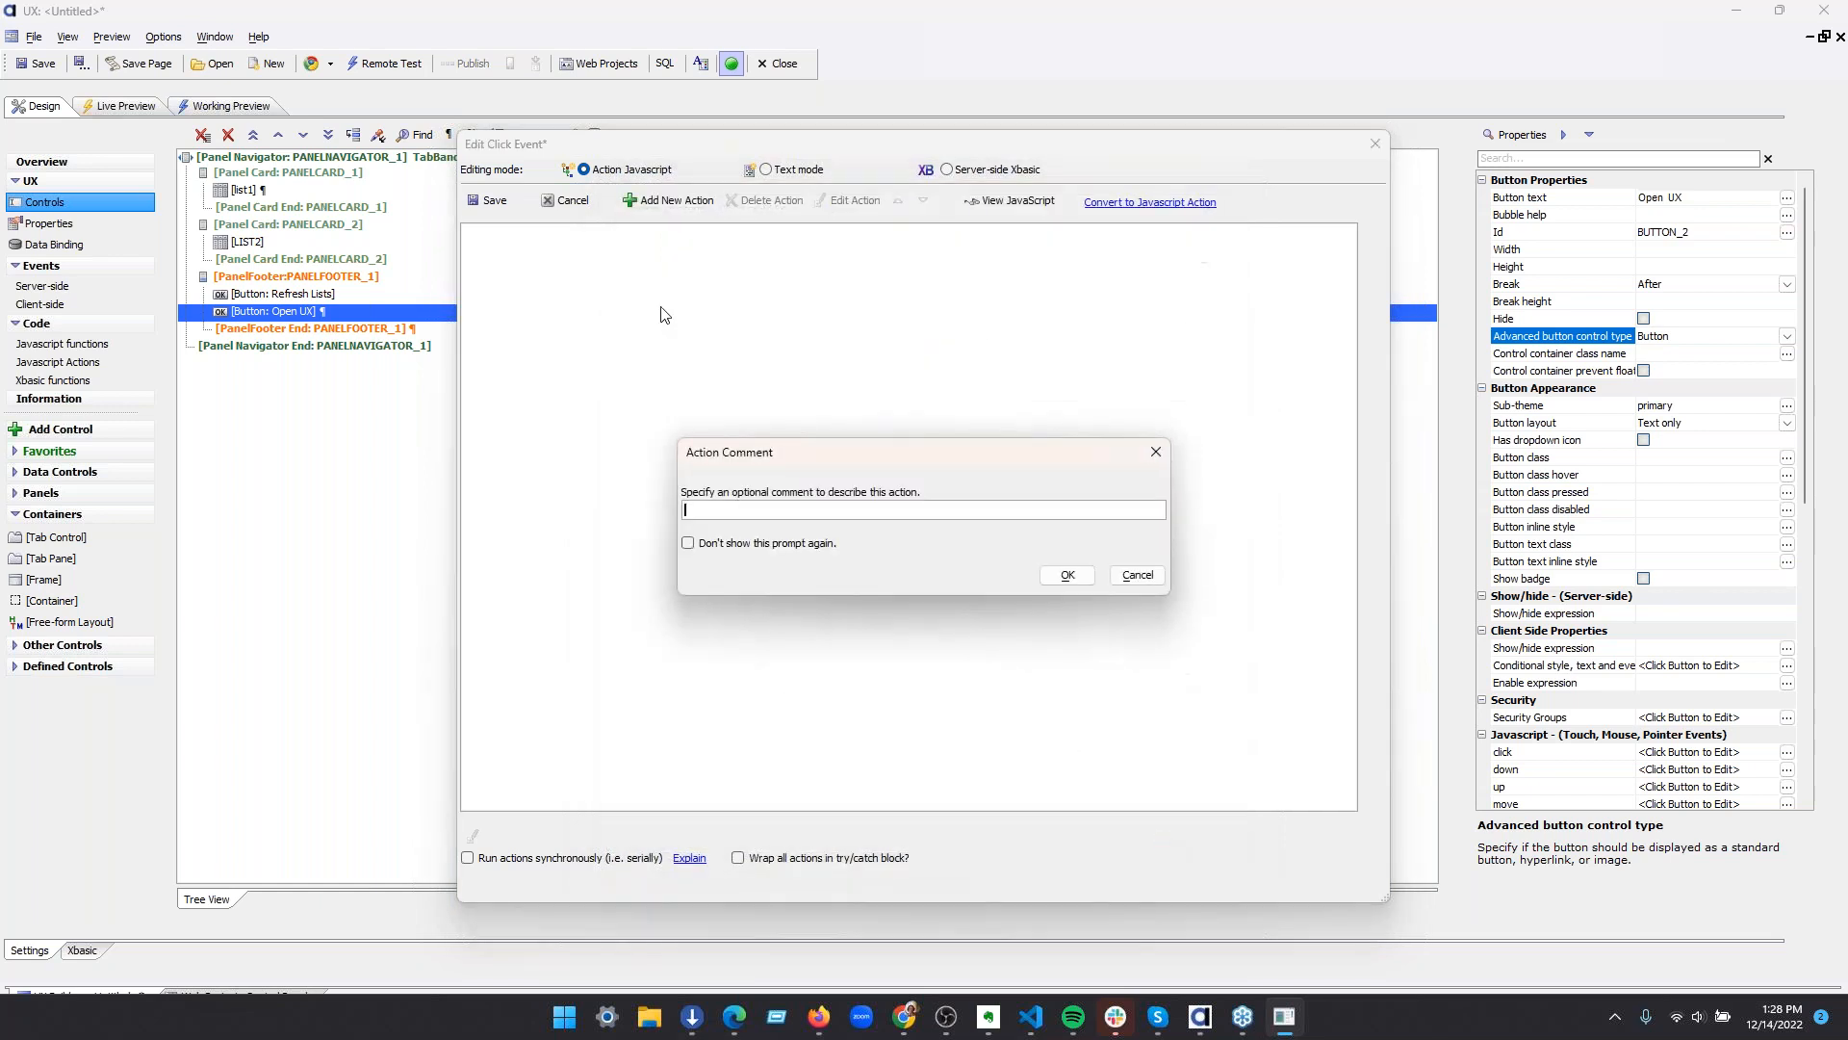
{"action": "left_click", "coordinate": [1081, 577]}
{"action": "left_click", "coordinate": [488, 200]}
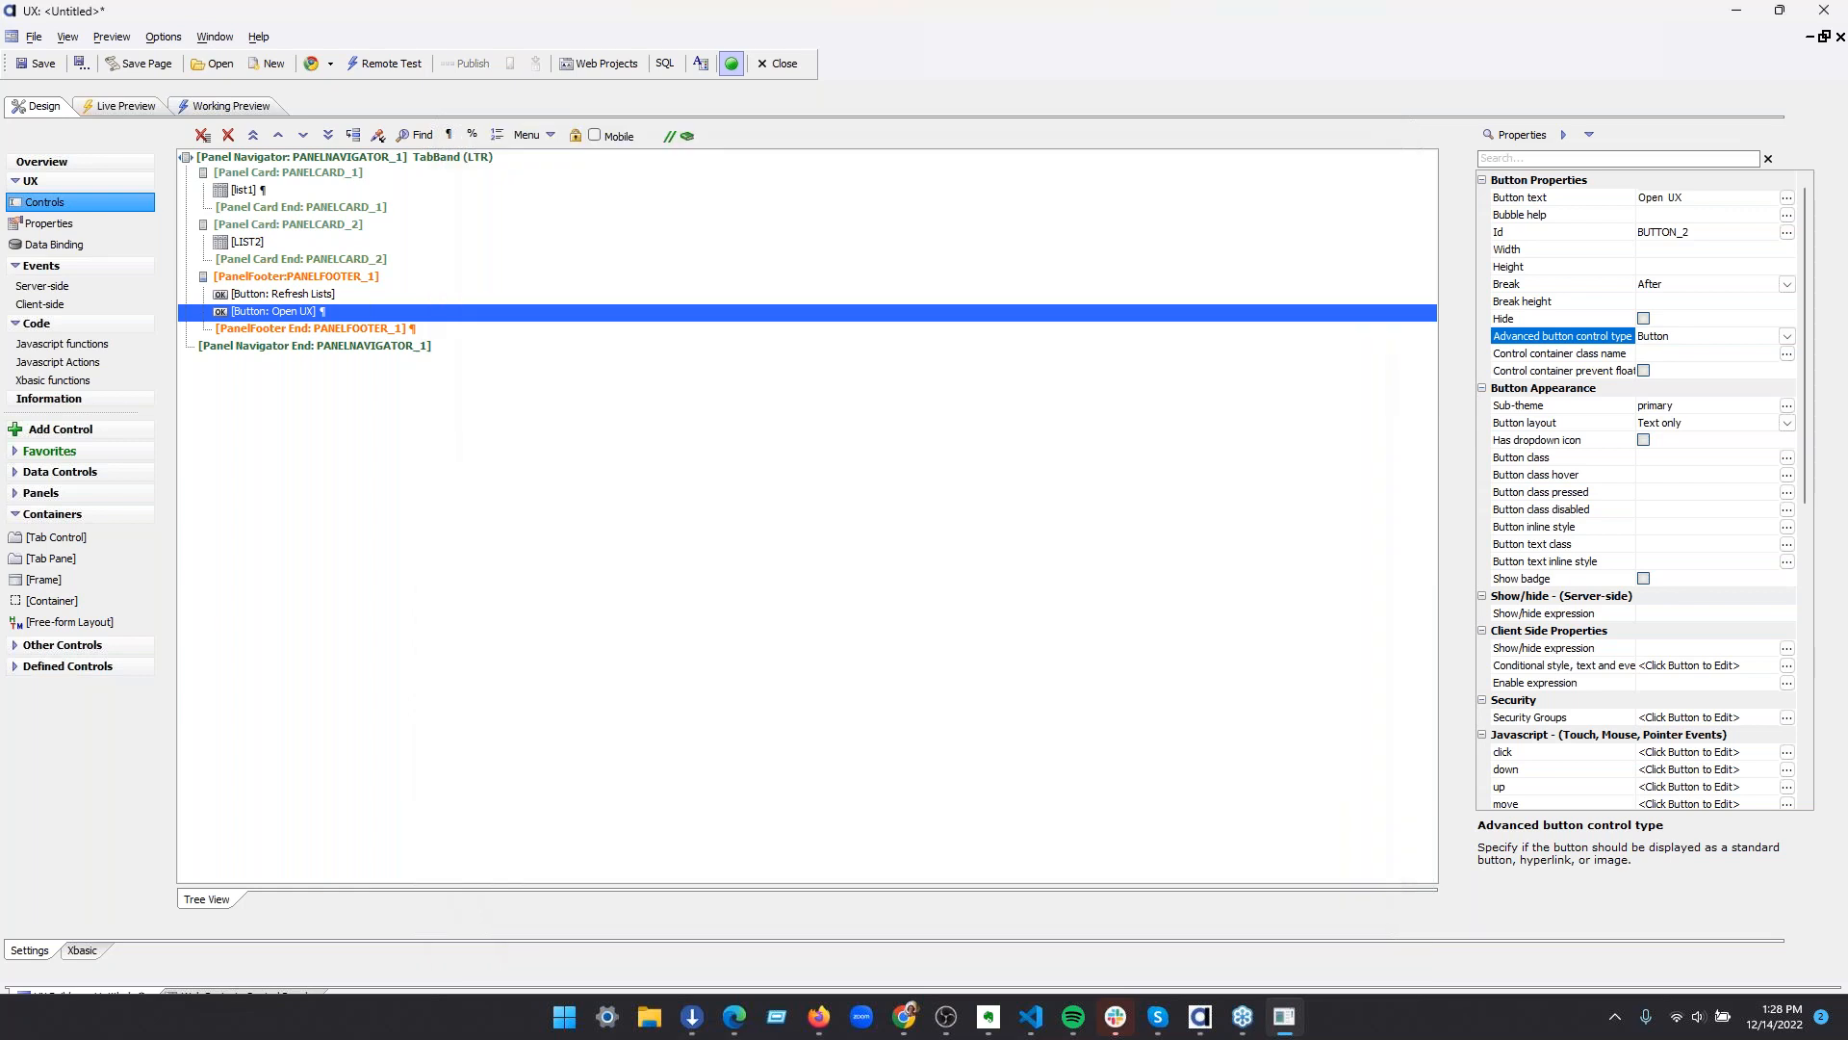
Check the SQL data source settings of list1 in the List Builder and close it without changes
{"action": "left_click", "coordinate": [339, 188]}
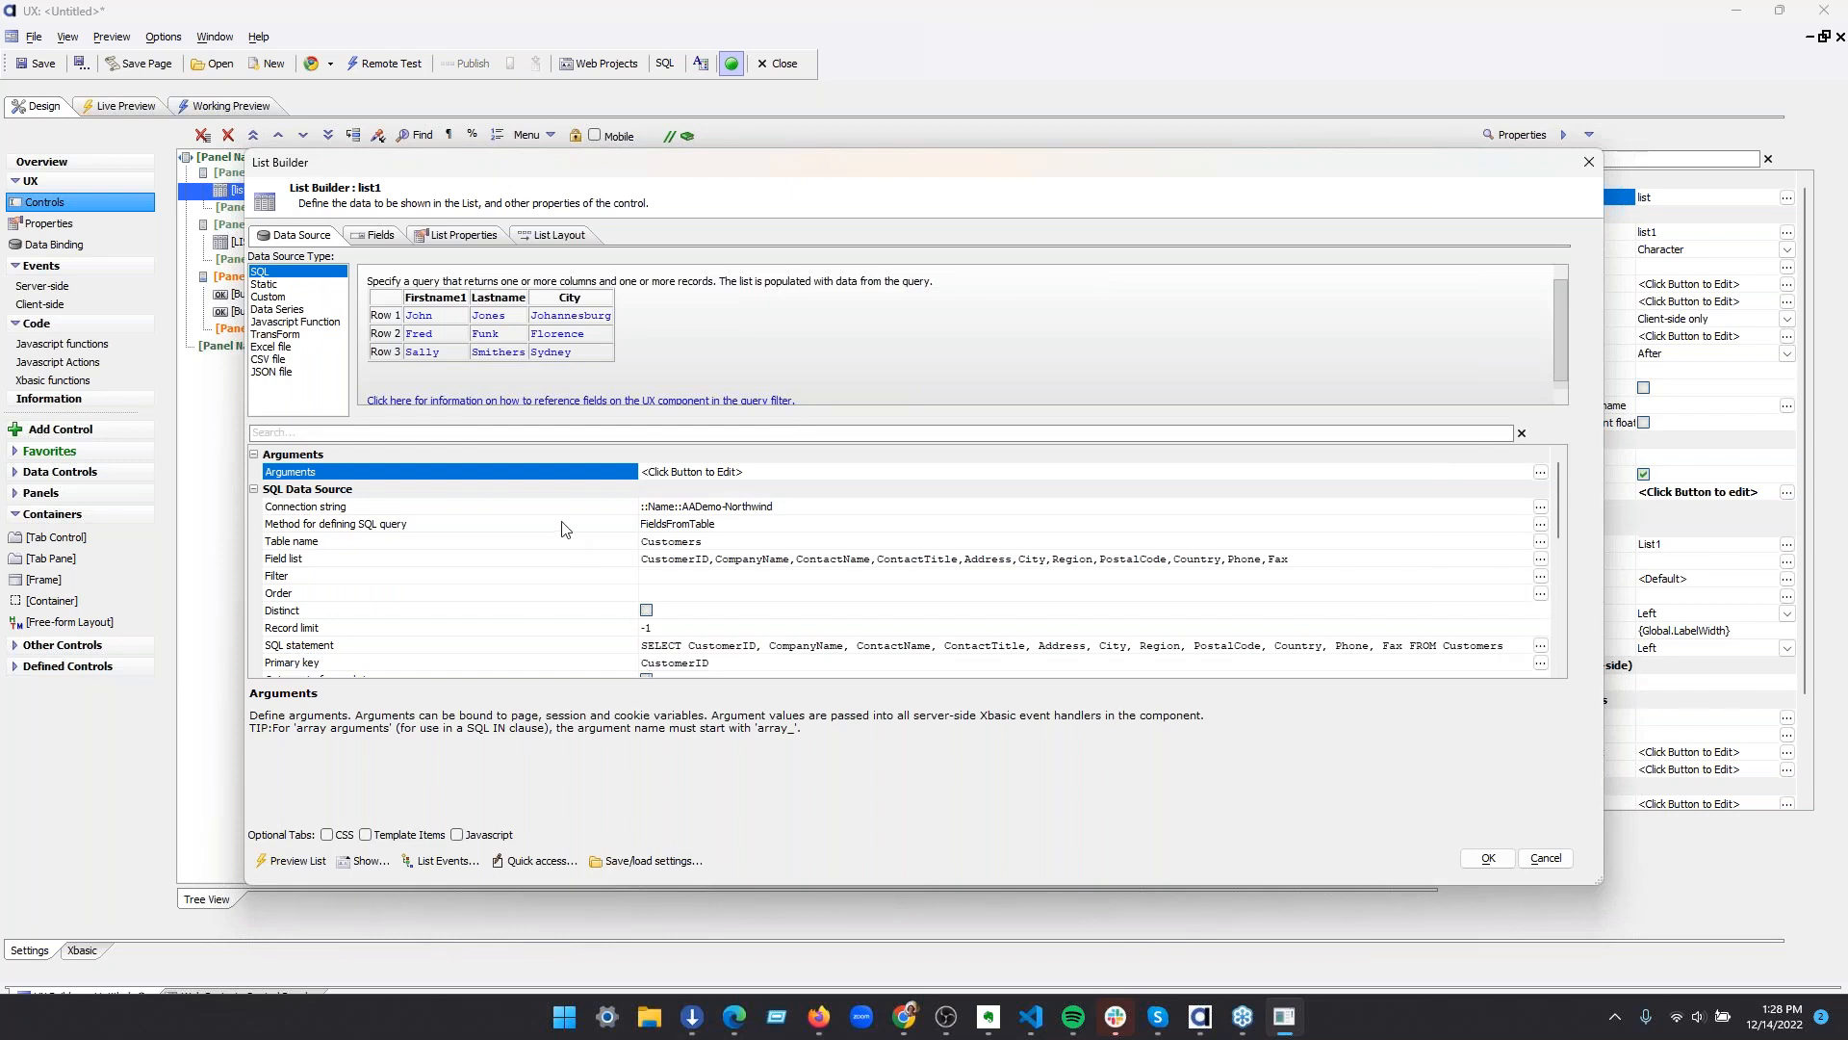
{"action": "left_click", "coordinate": [564, 541]}
{"action": "left_click", "coordinate": [1589, 162]}
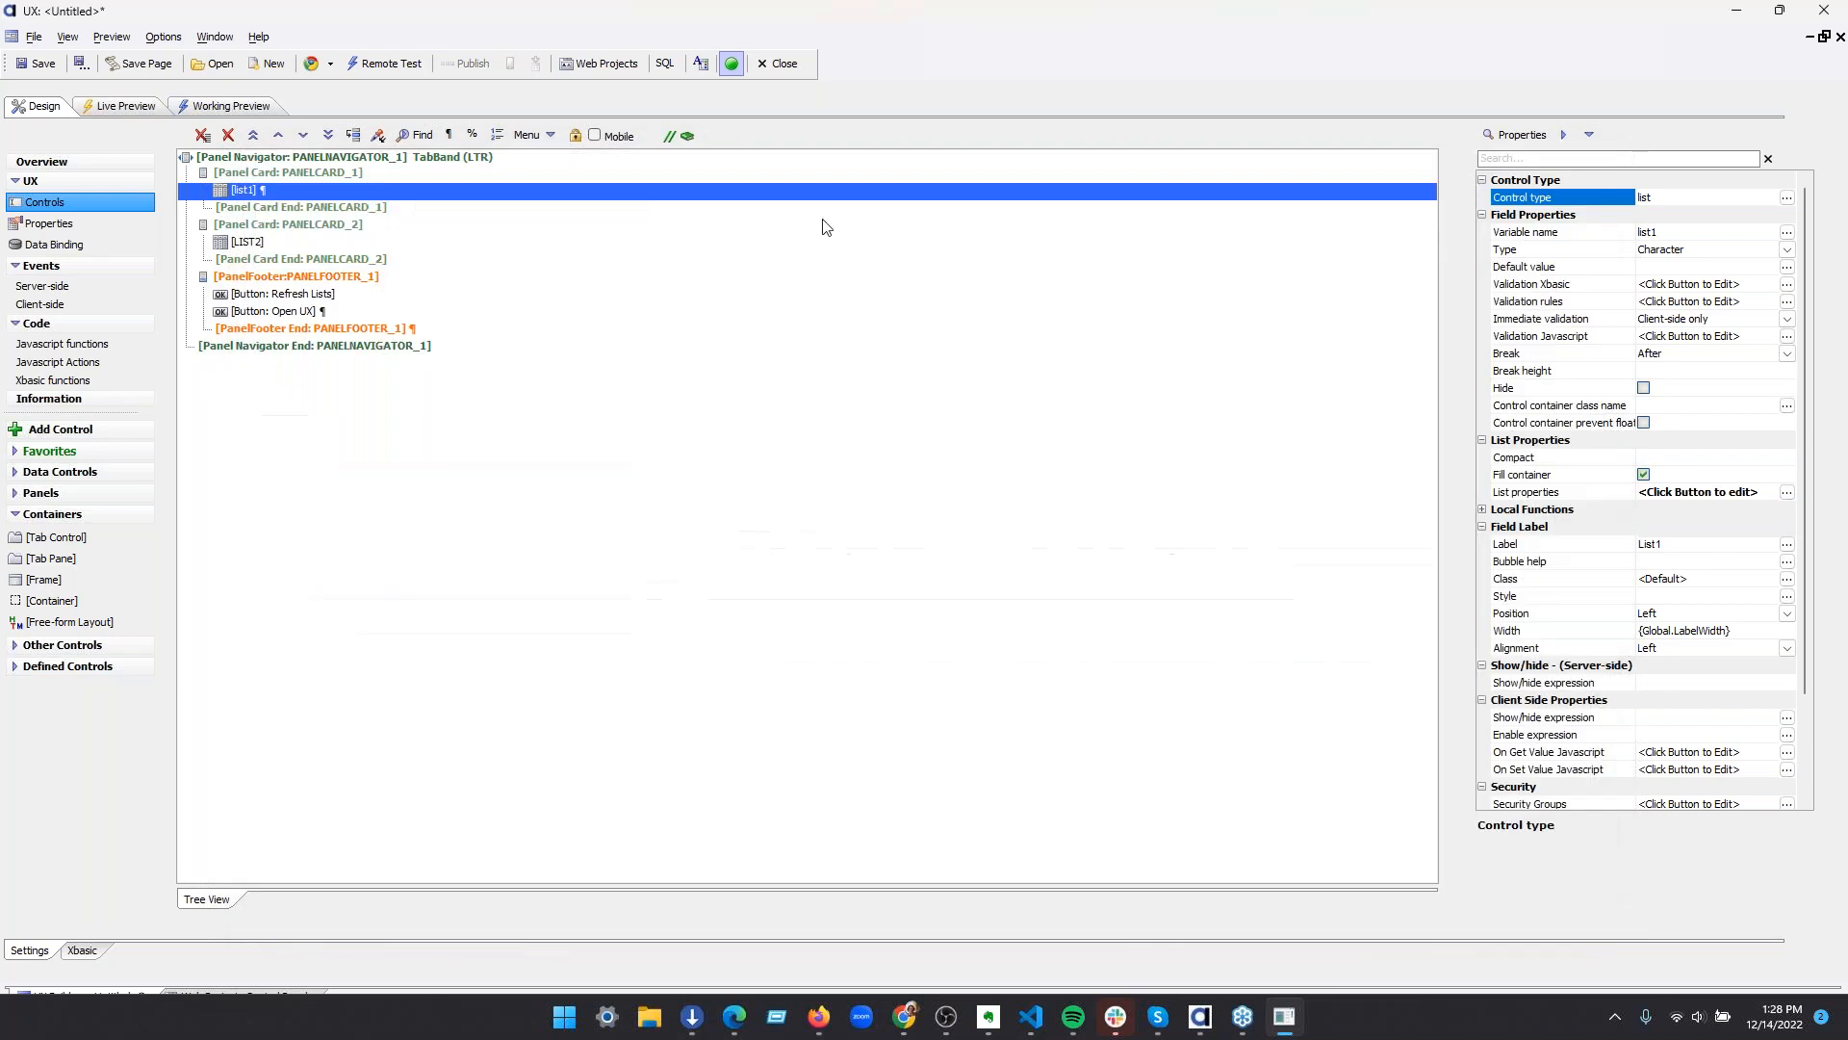
{"action": "left_click", "coordinate": [414, 681]}
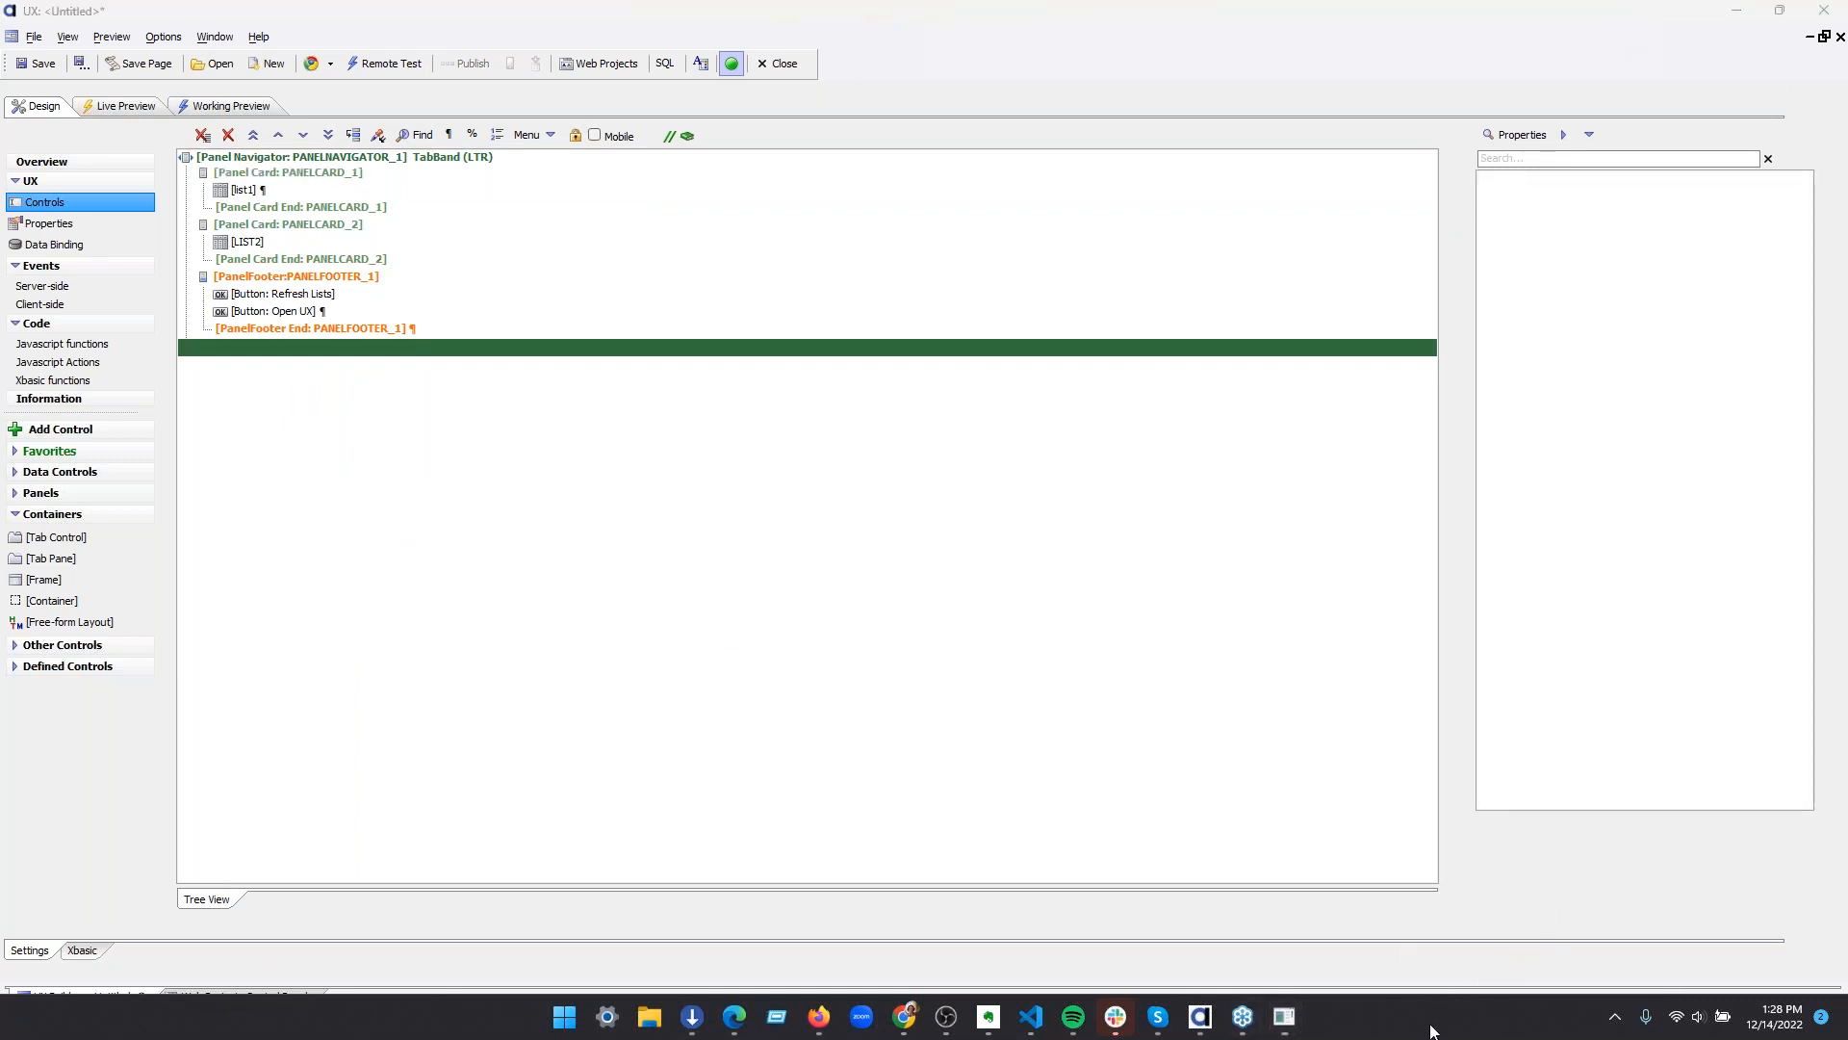
Turn off automatic hiding of the taskbar in the Windows taskbar behaviors and close Settings
{"action": "right_click", "coordinate": [1433, 1028]}
{"action": "left_click", "coordinate": [1518, 1005]}
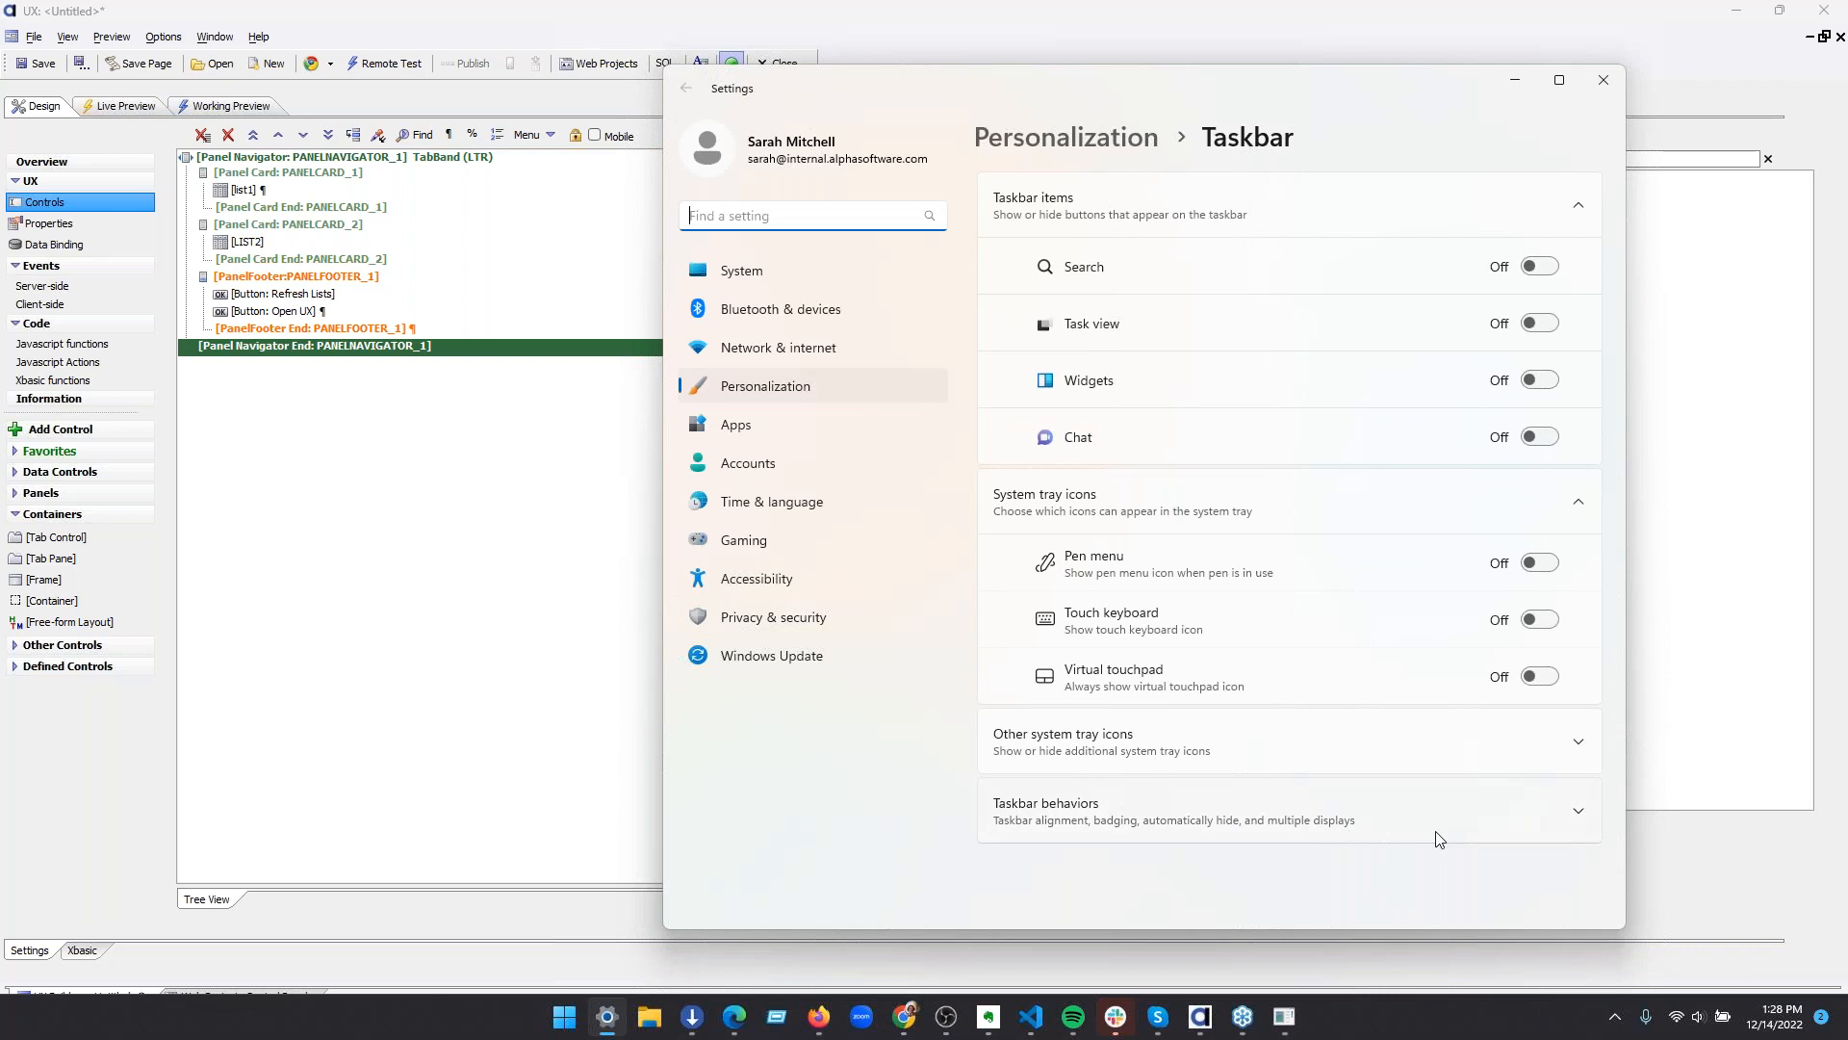
{"action": "left_click", "coordinate": [1438, 840]}
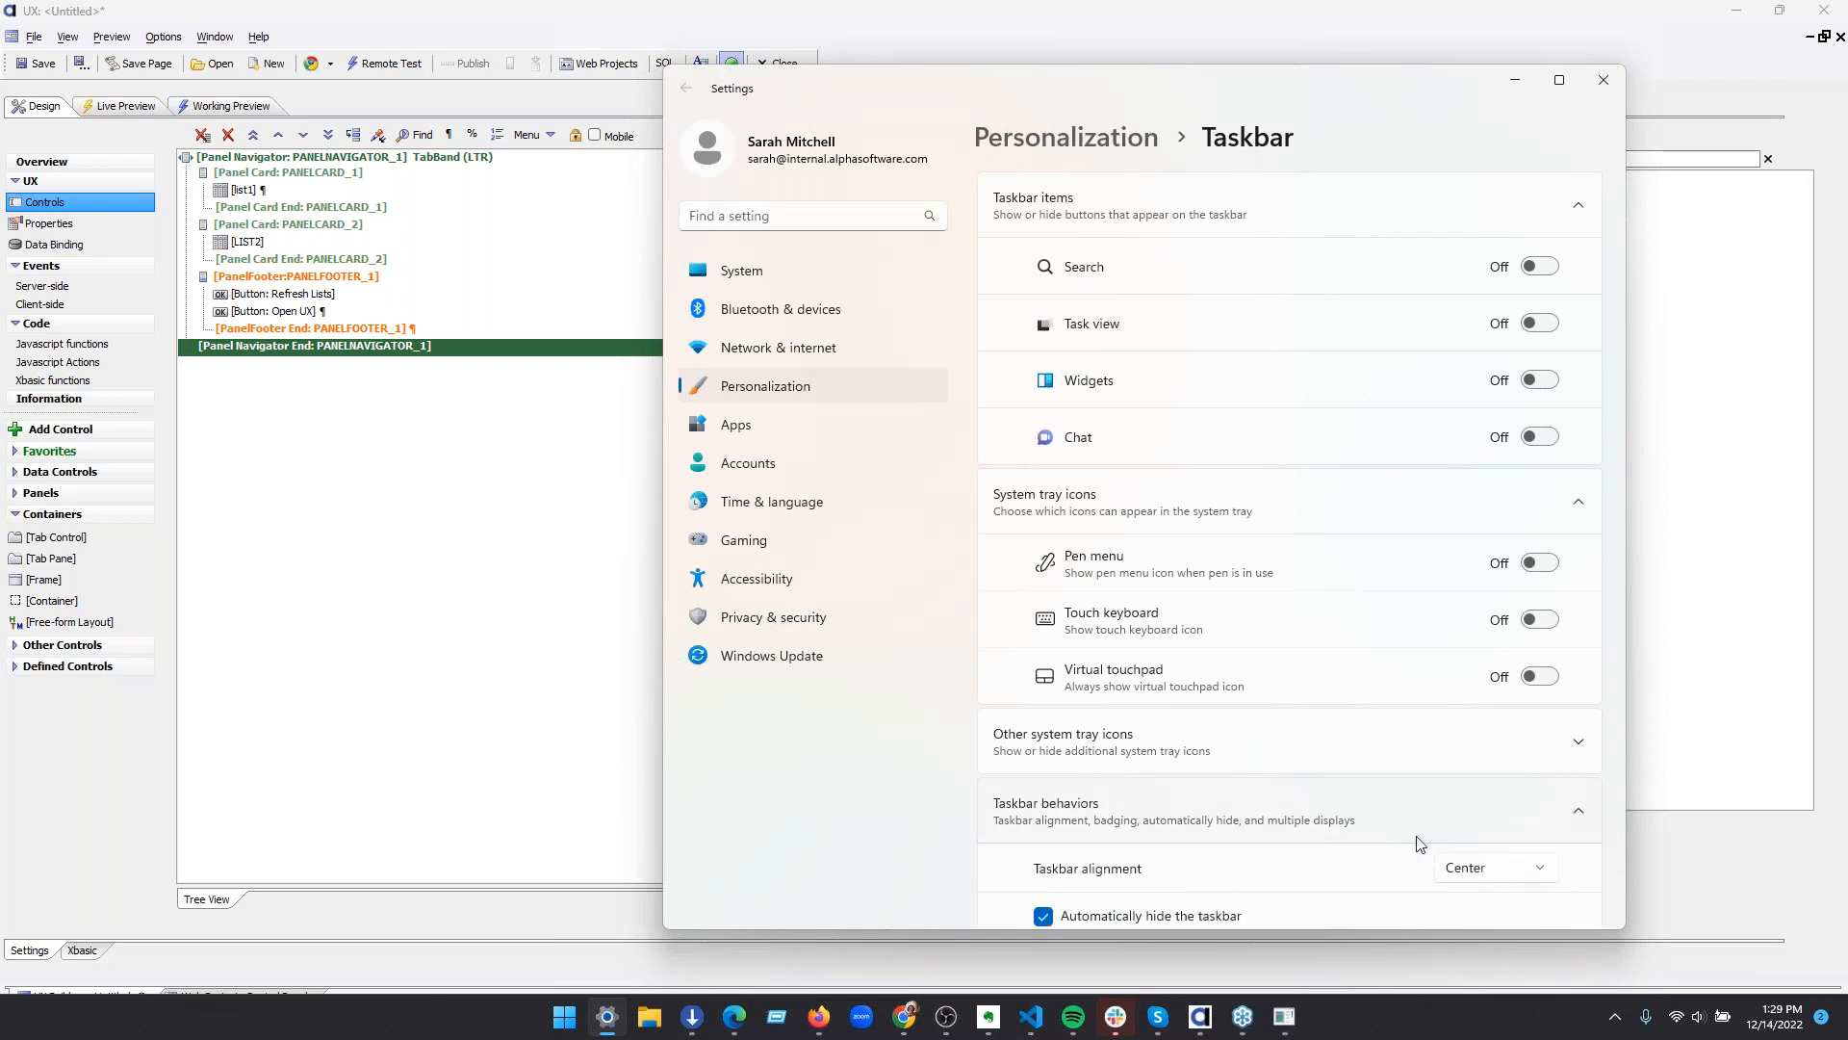
{"action": "scroll", "coordinate": [1386, 840], "scroll_direction": "down", "scroll_amount": 3}
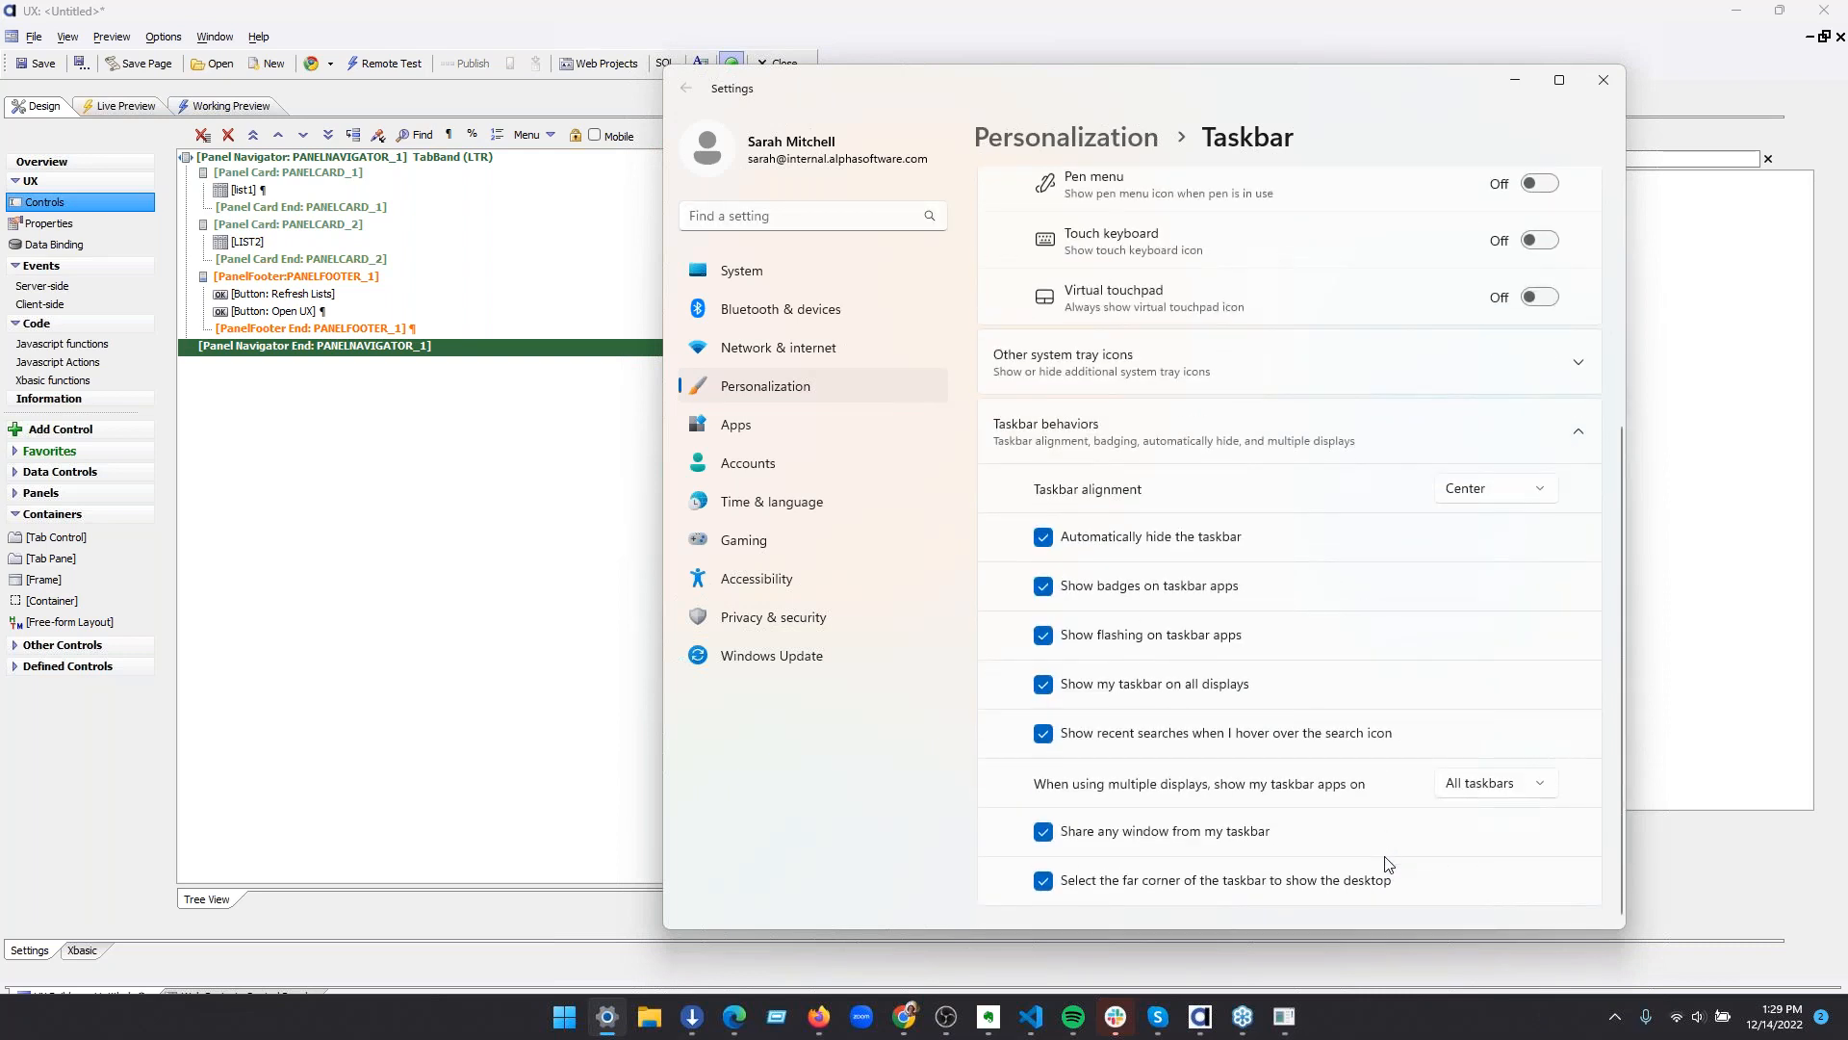
{"action": "left_click", "coordinate": [1047, 538]}
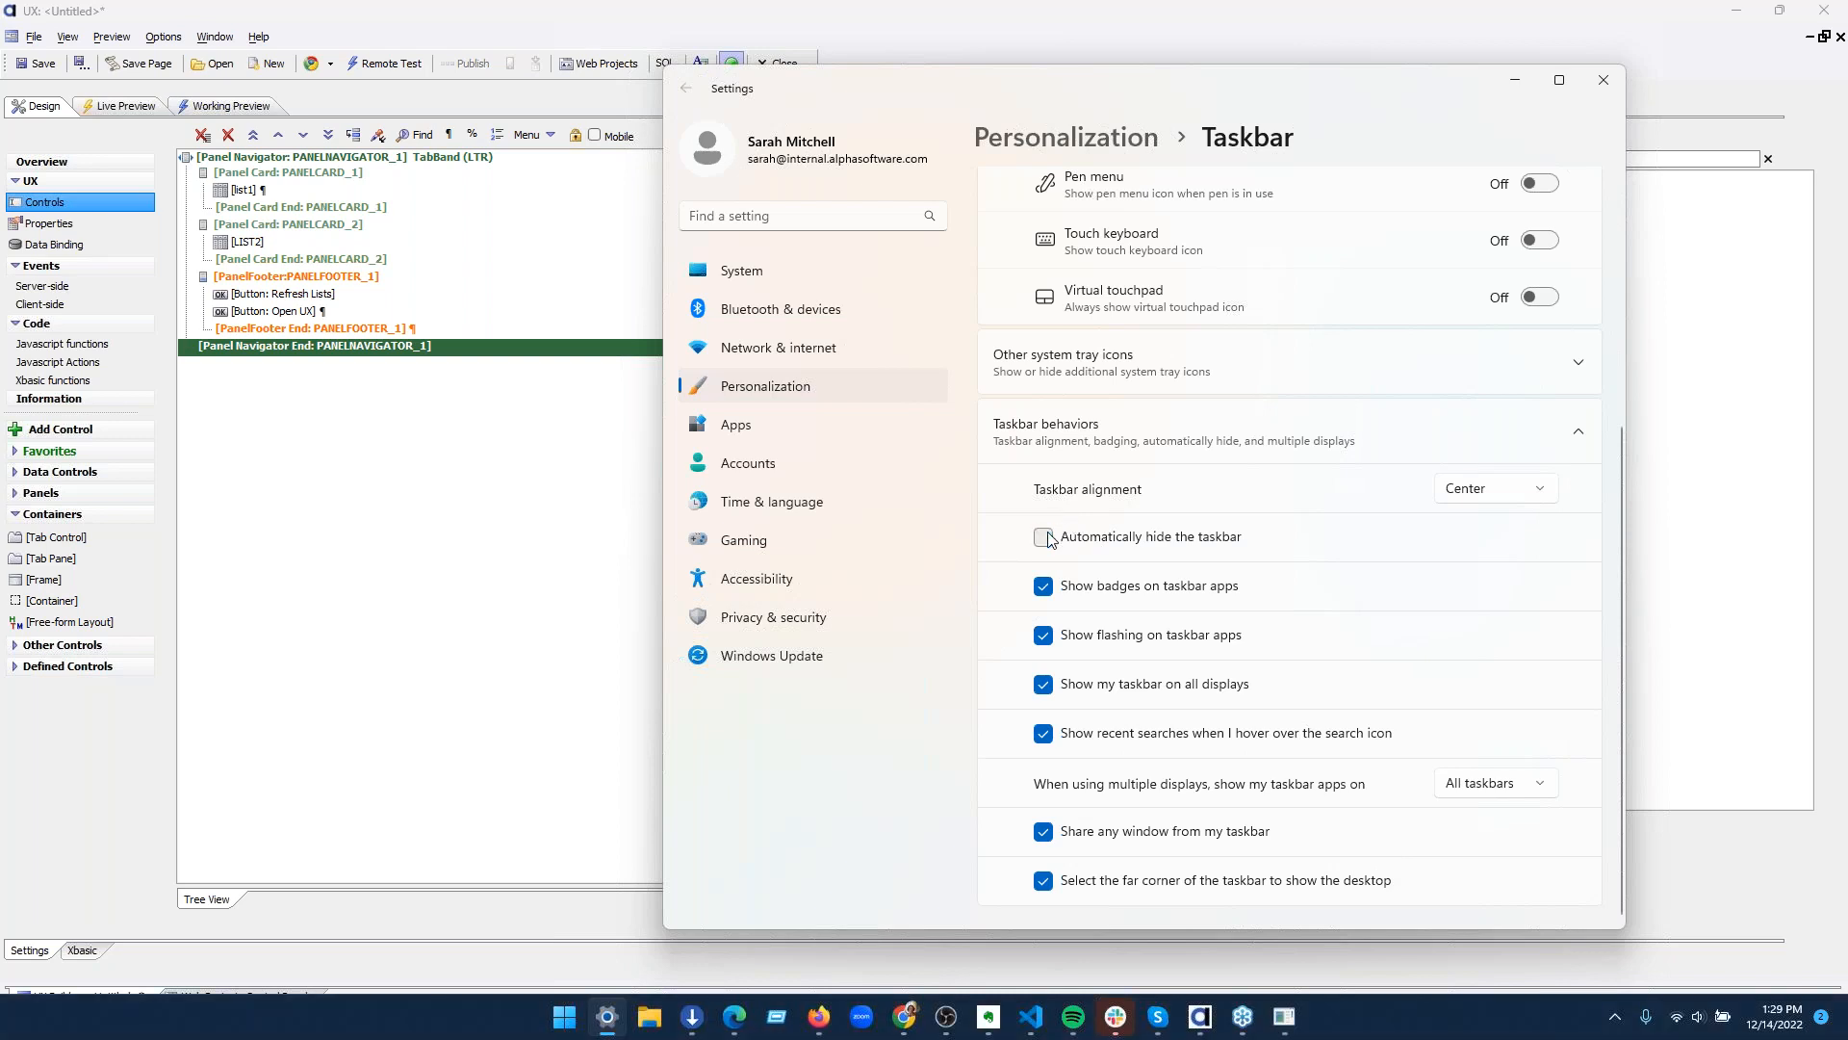
{"action": "left_click", "coordinate": [1604, 80]}
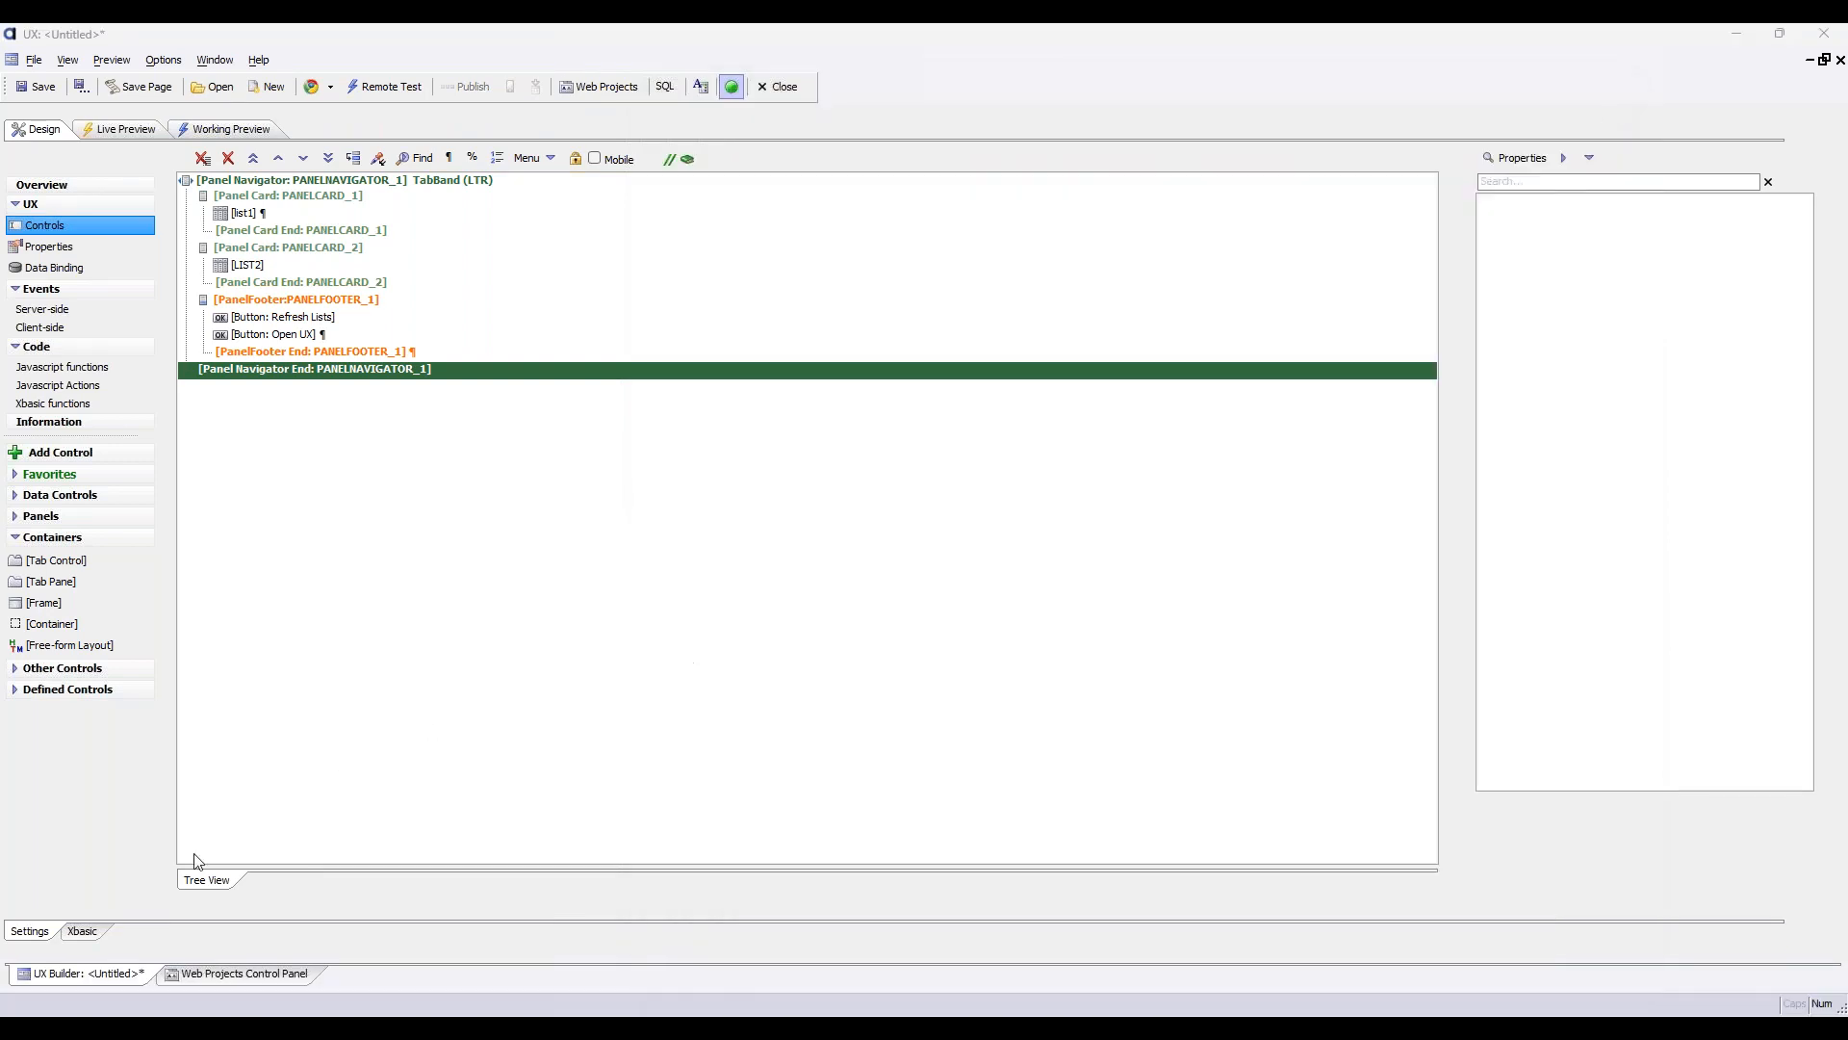
Create a new blank UX component from the Web Projects Control Panel
{"action": "left_click", "coordinate": [236, 974]}
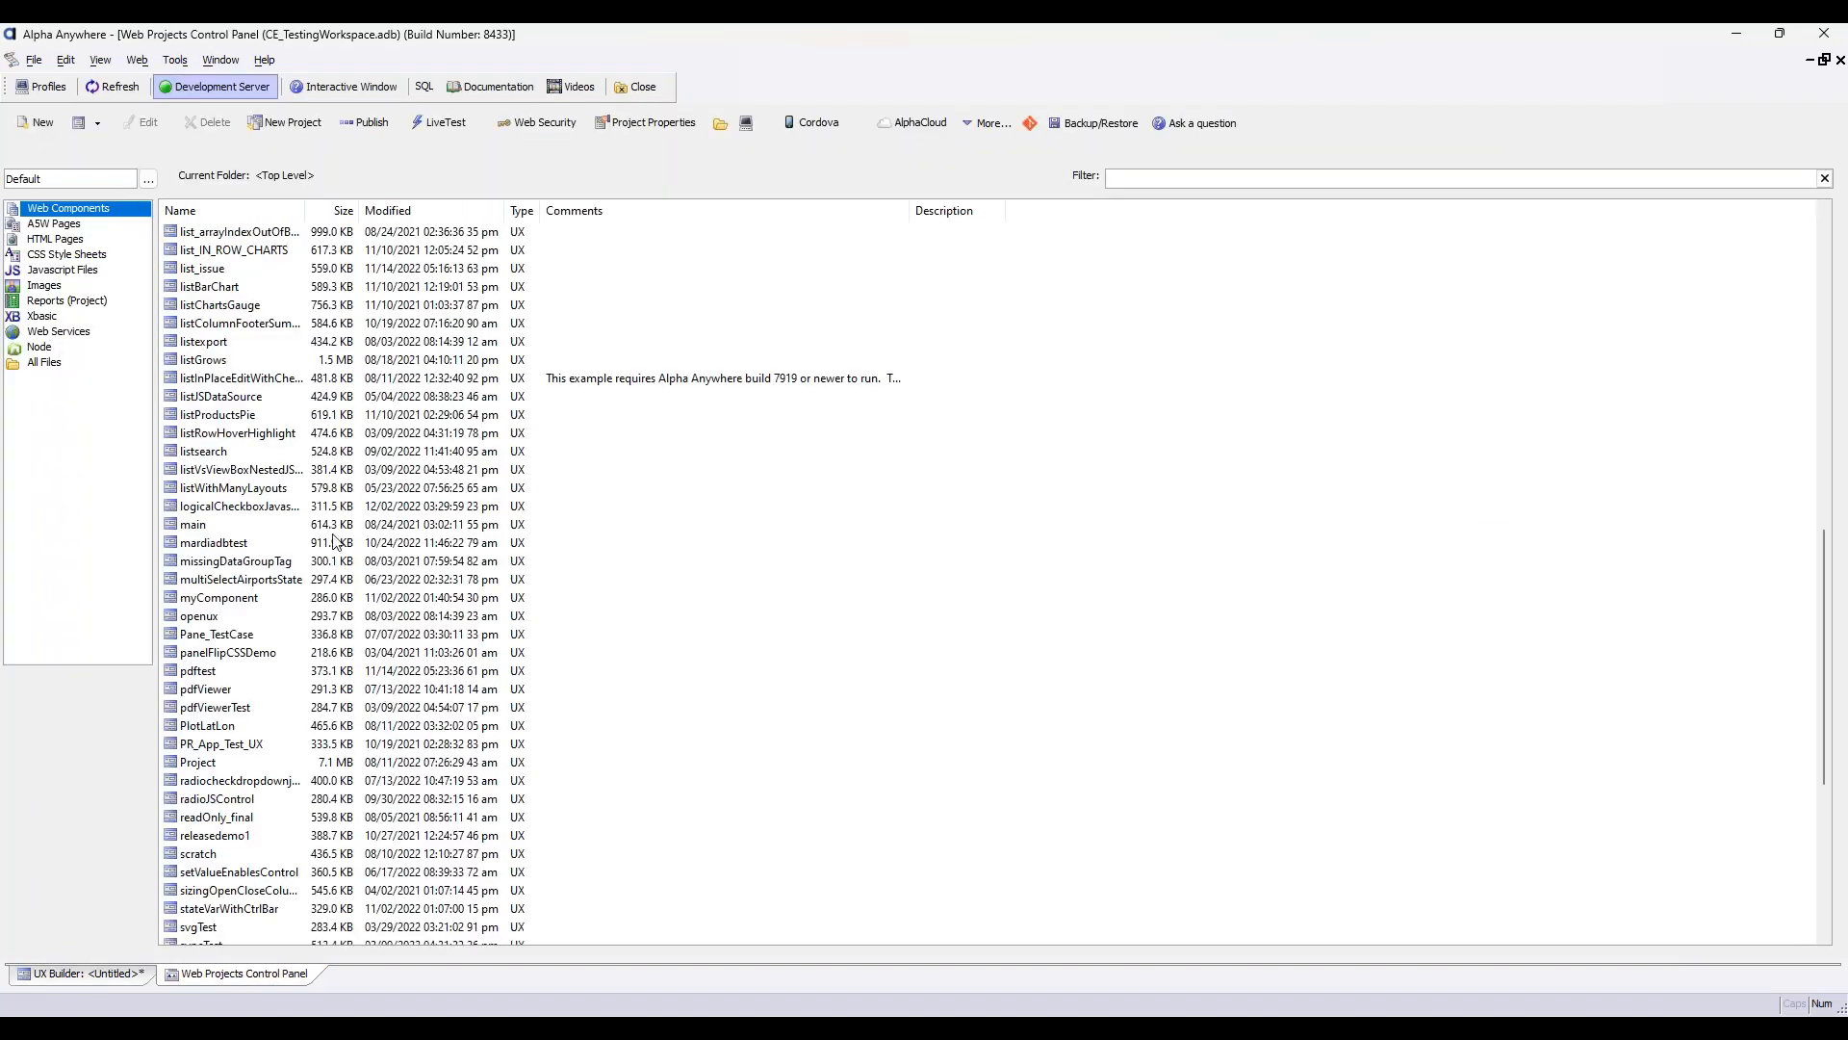
{"action": "left_click", "coordinate": [82, 129]}
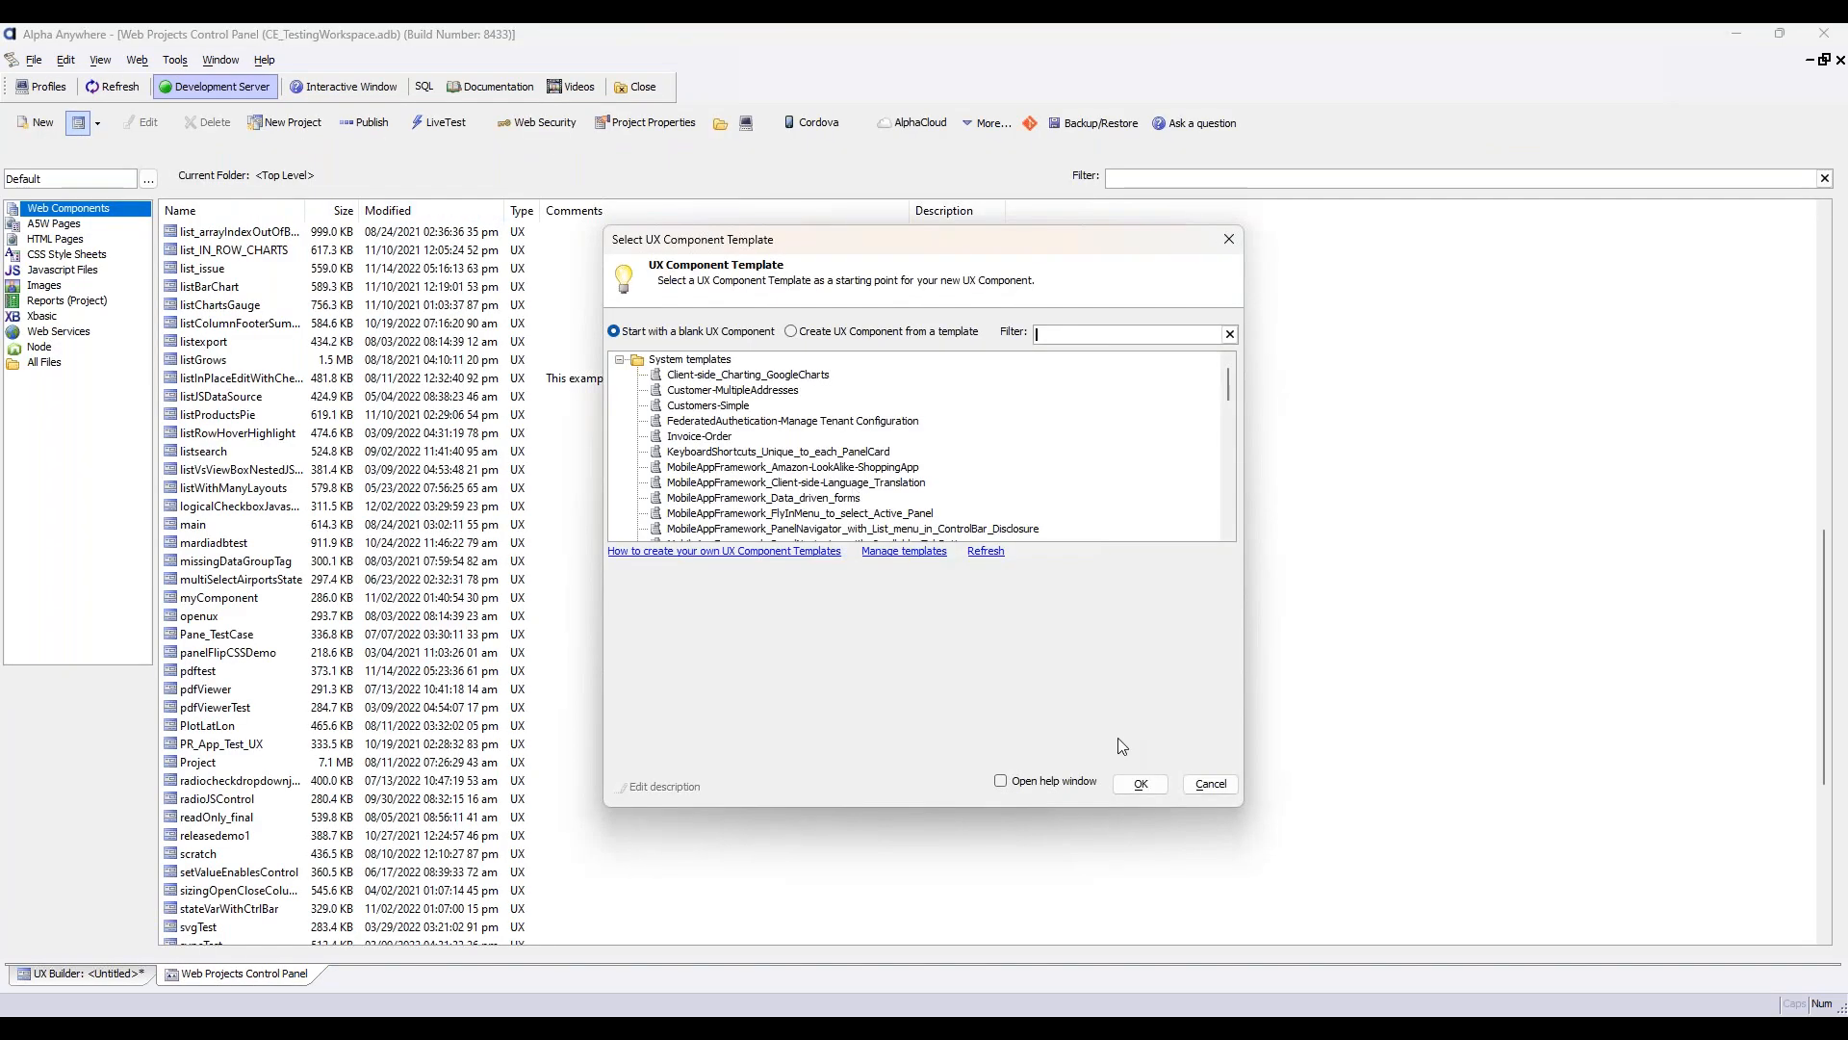
{"action": "left_click", "coordinate": [1140, 785]}
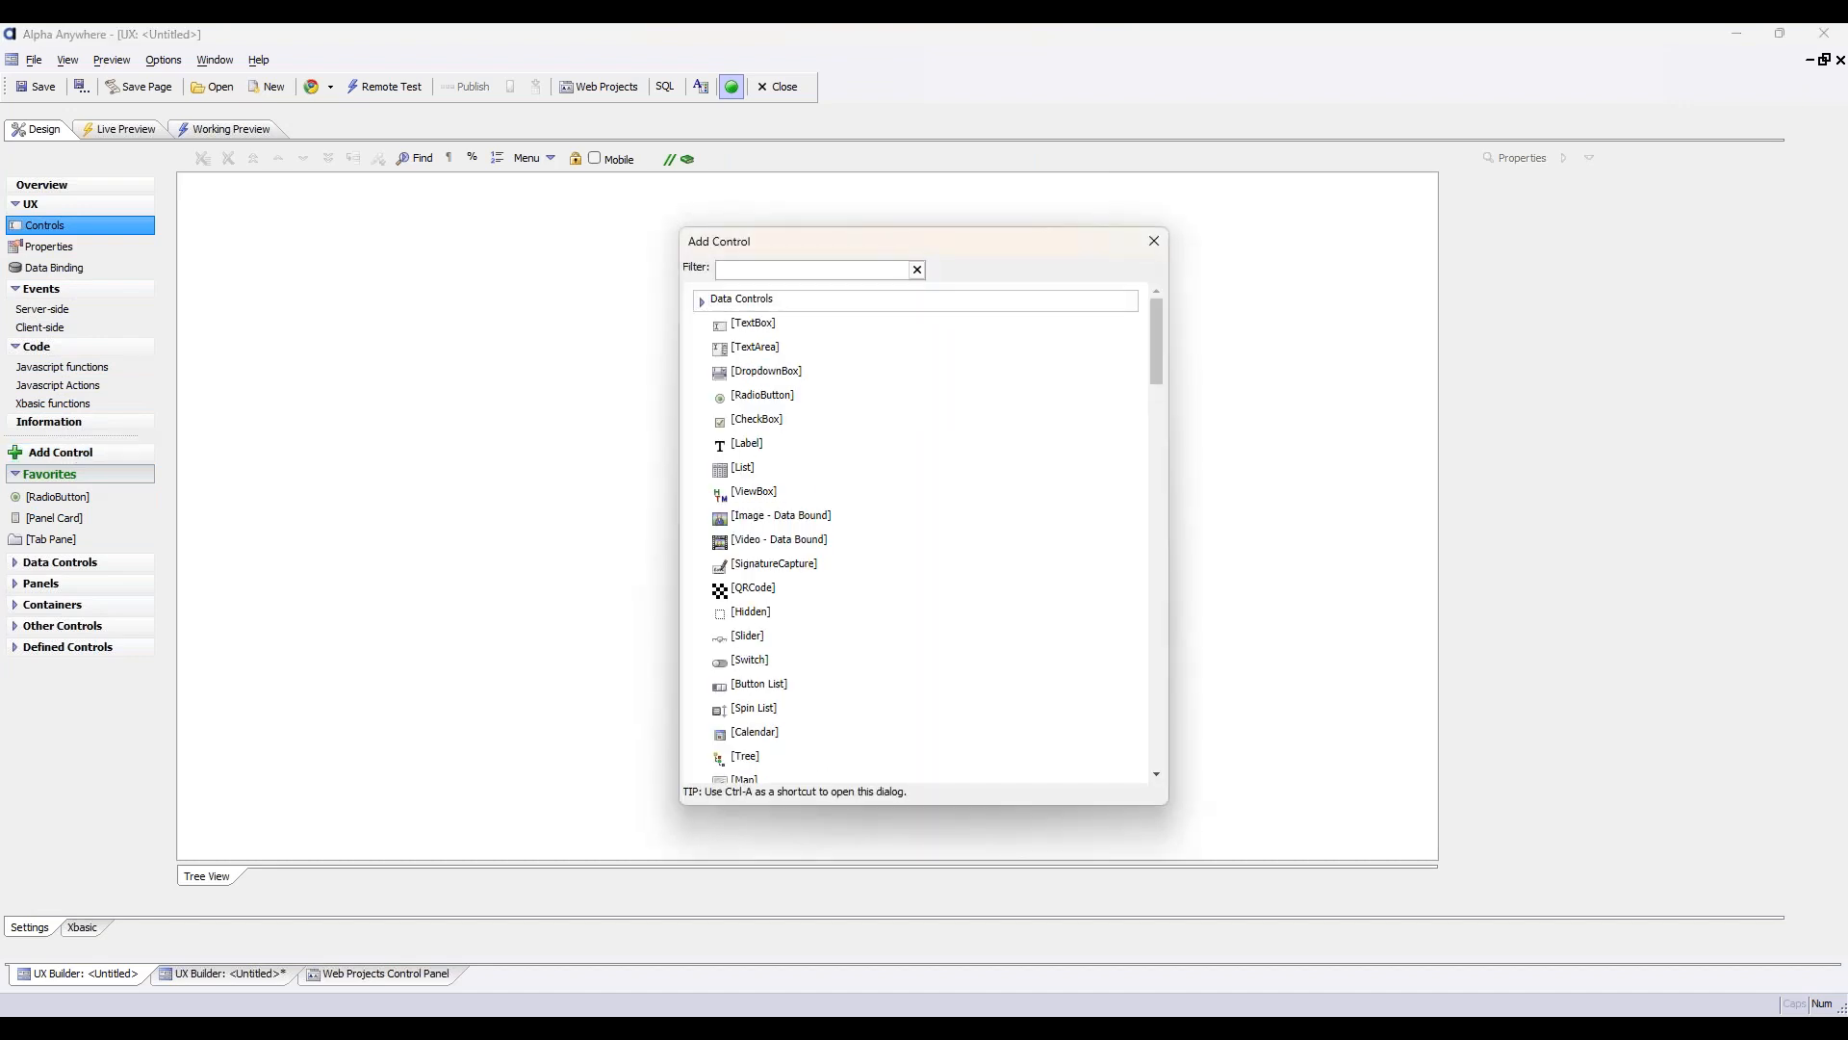
Set up multiple new textbox controls populated from the Customers table of the AADemo-Northwind connection
{"action": "double_click", "coordinate": [778, 324]}
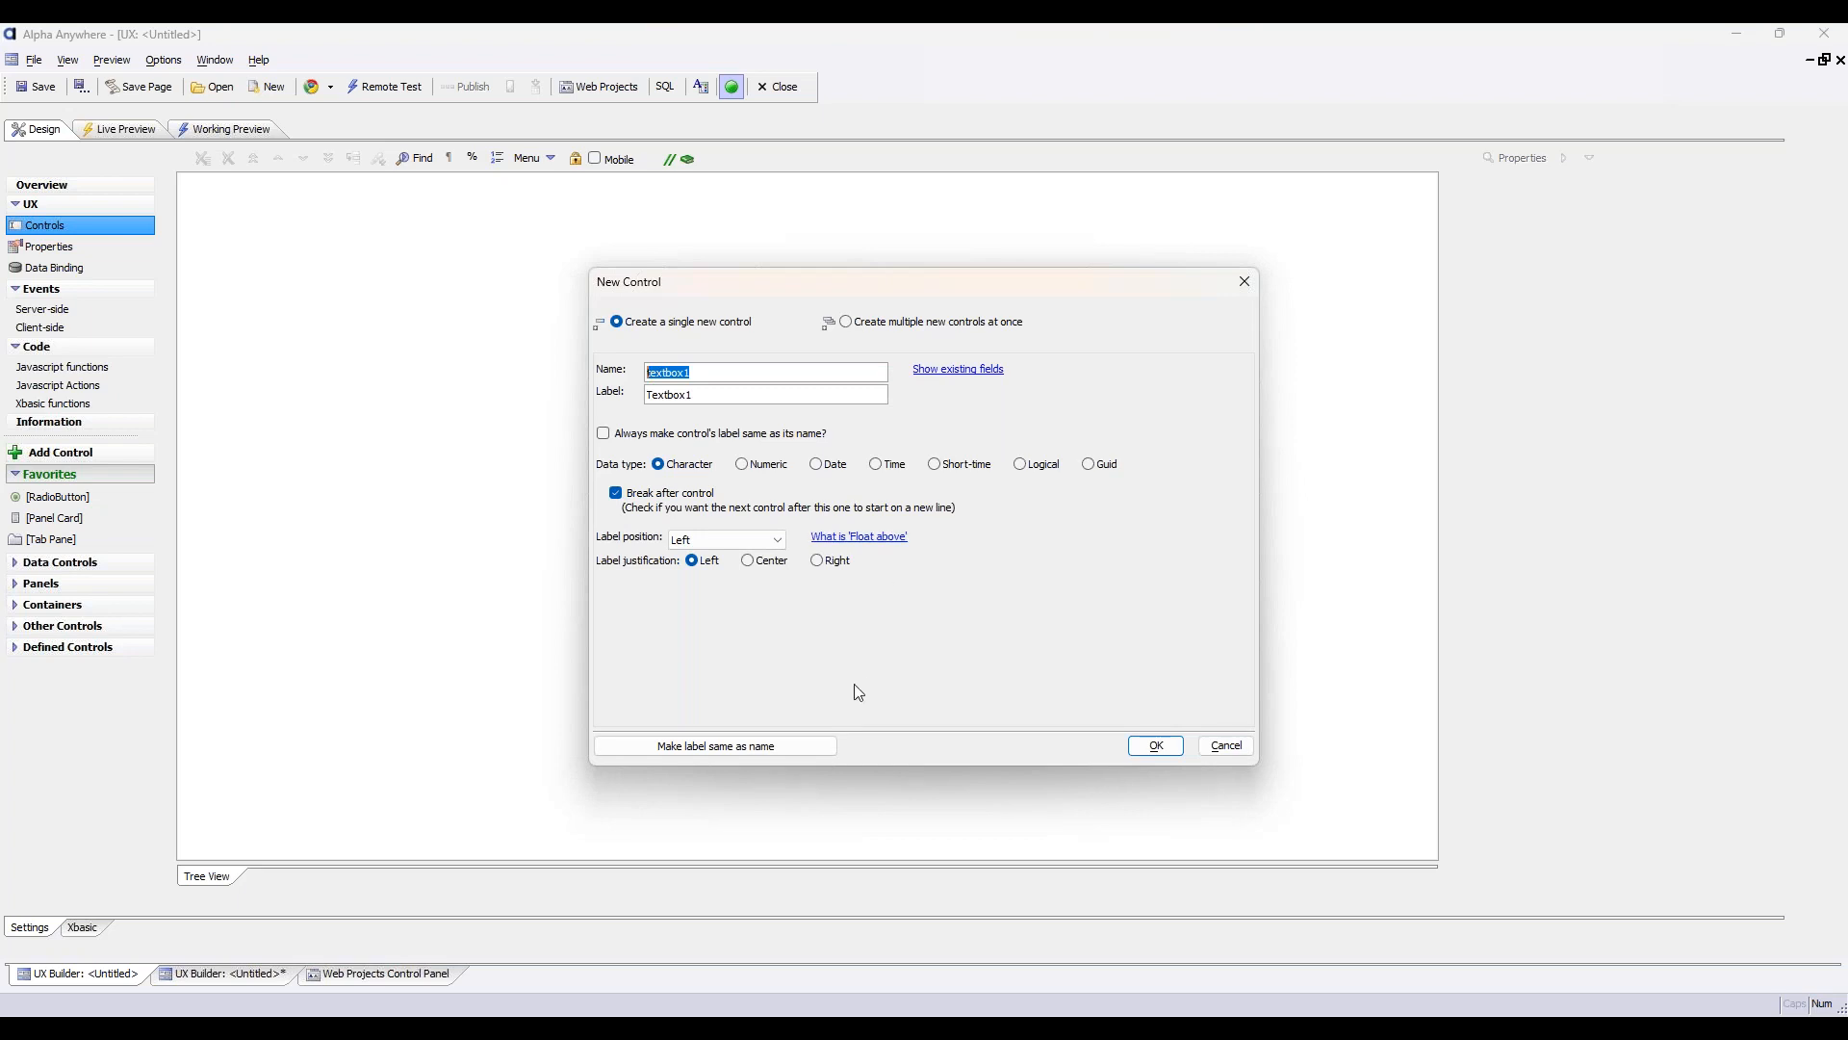
{"action": "left_click", "coordinate": [846, 322]}
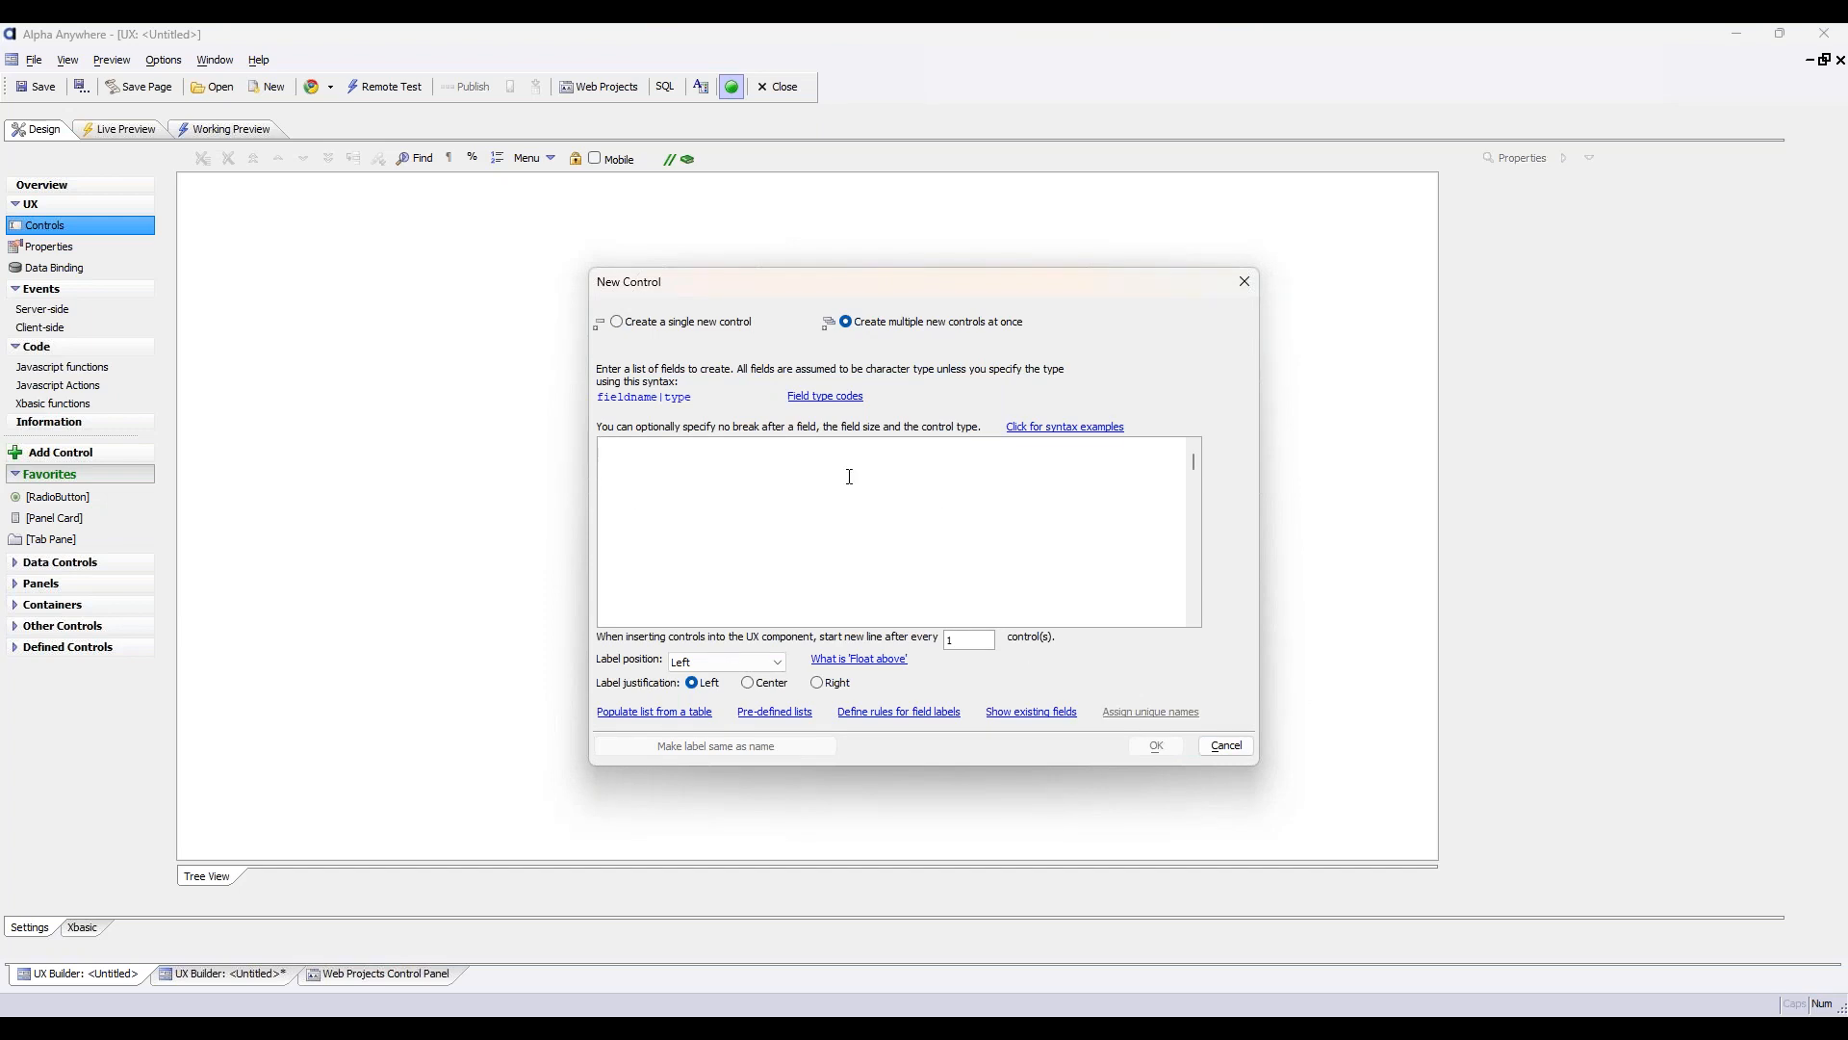
{"action": "left_click", "coordinate": [654, 712]}
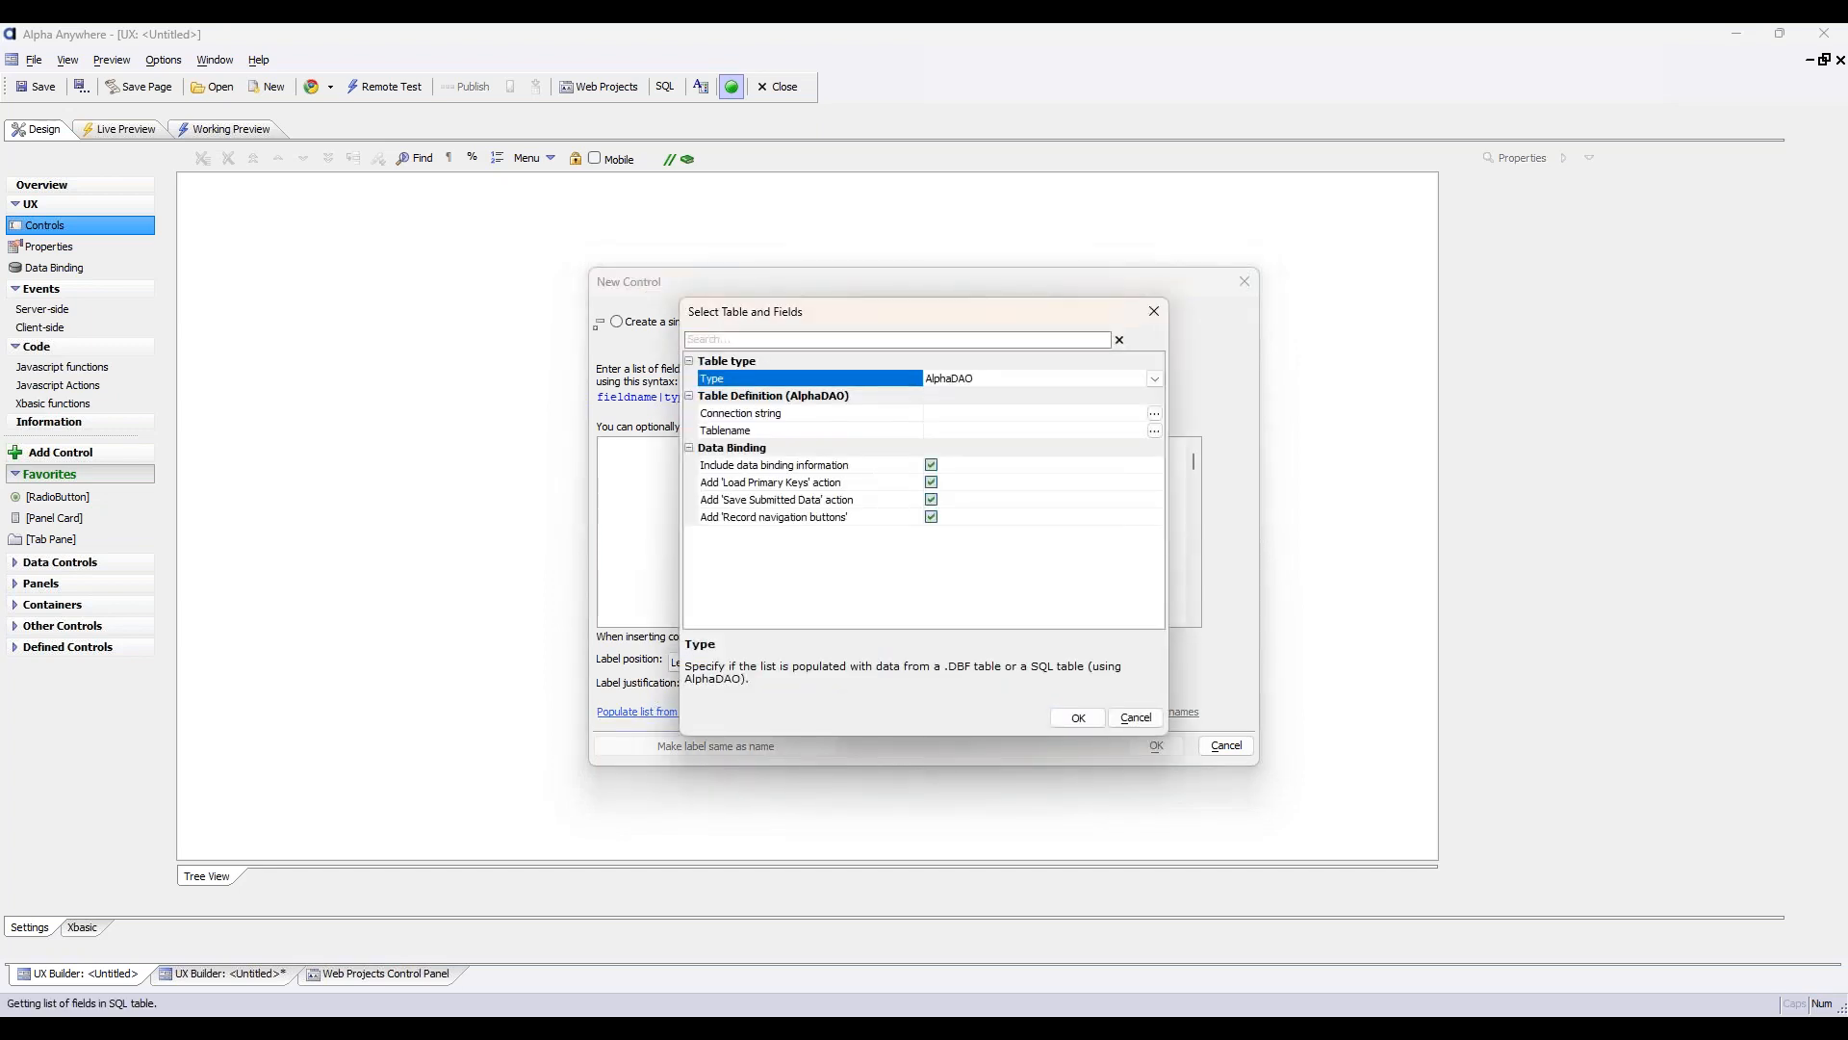
{"action": "left_click", "coordinate": [775, 413]}
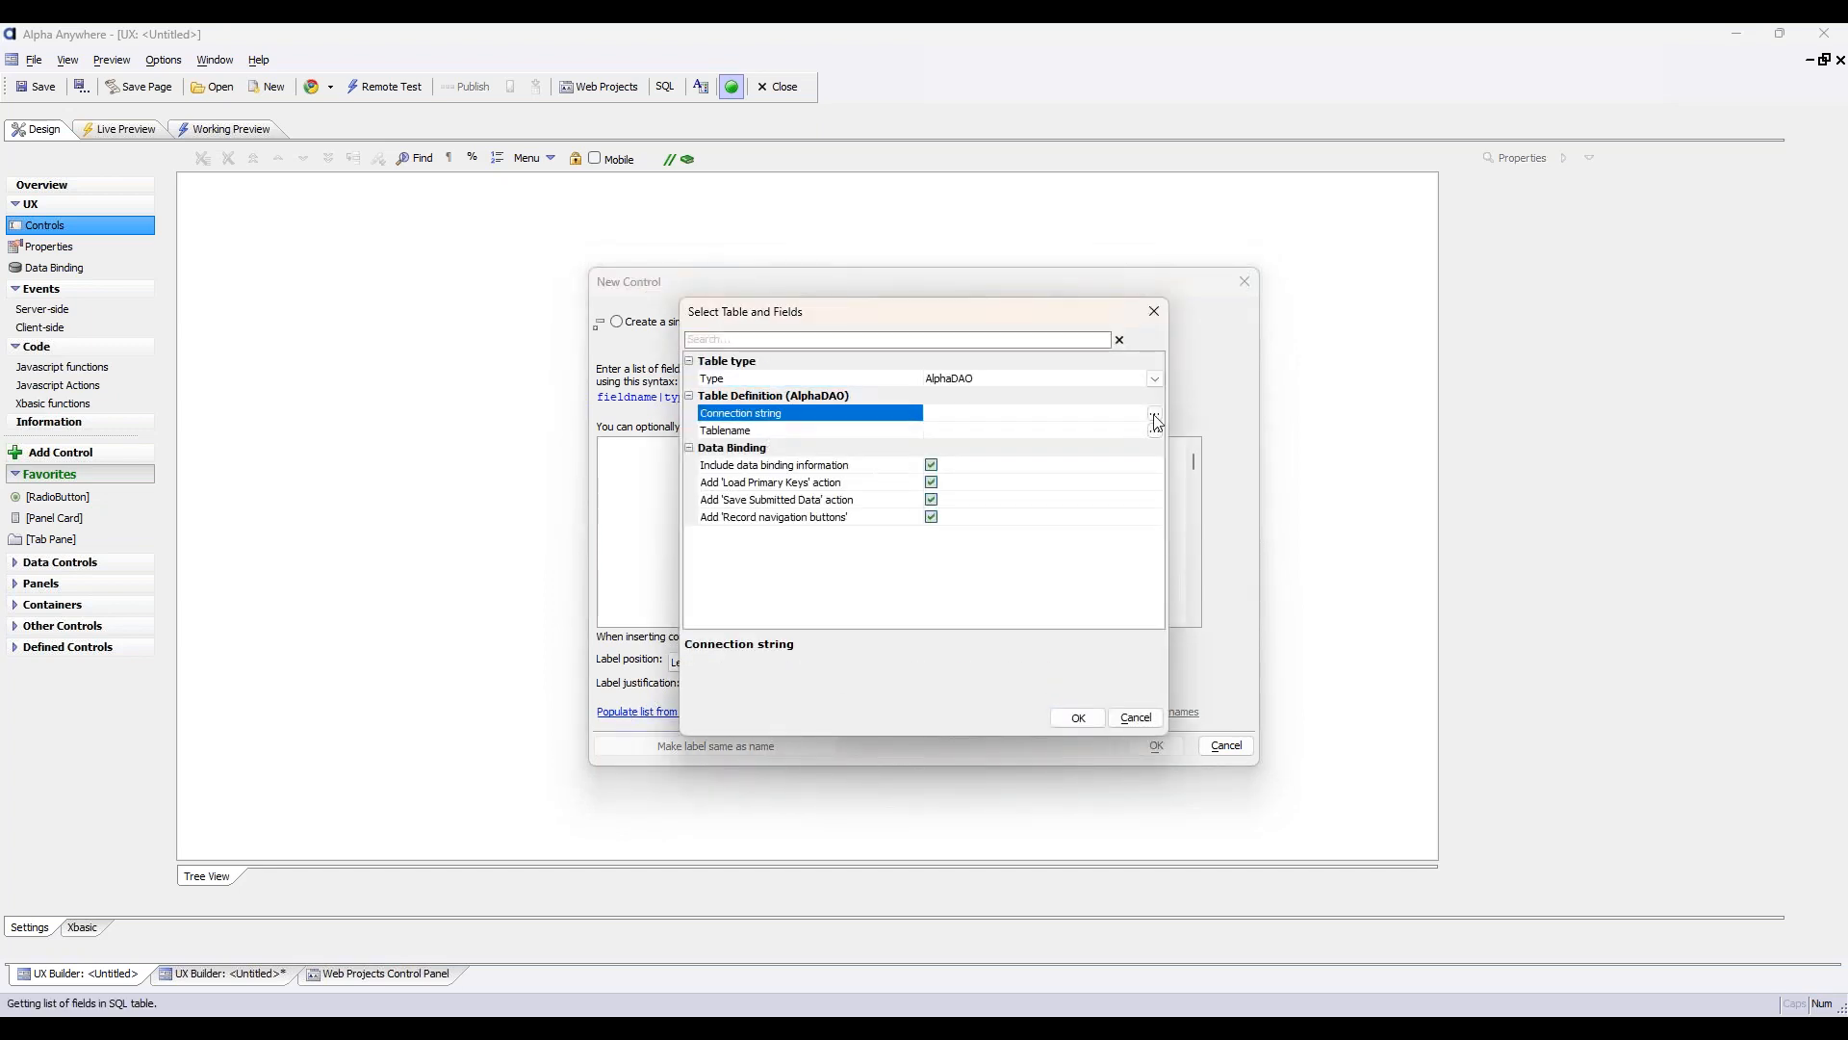
{"action": "left_click", "coordinate": [1154, 418]}
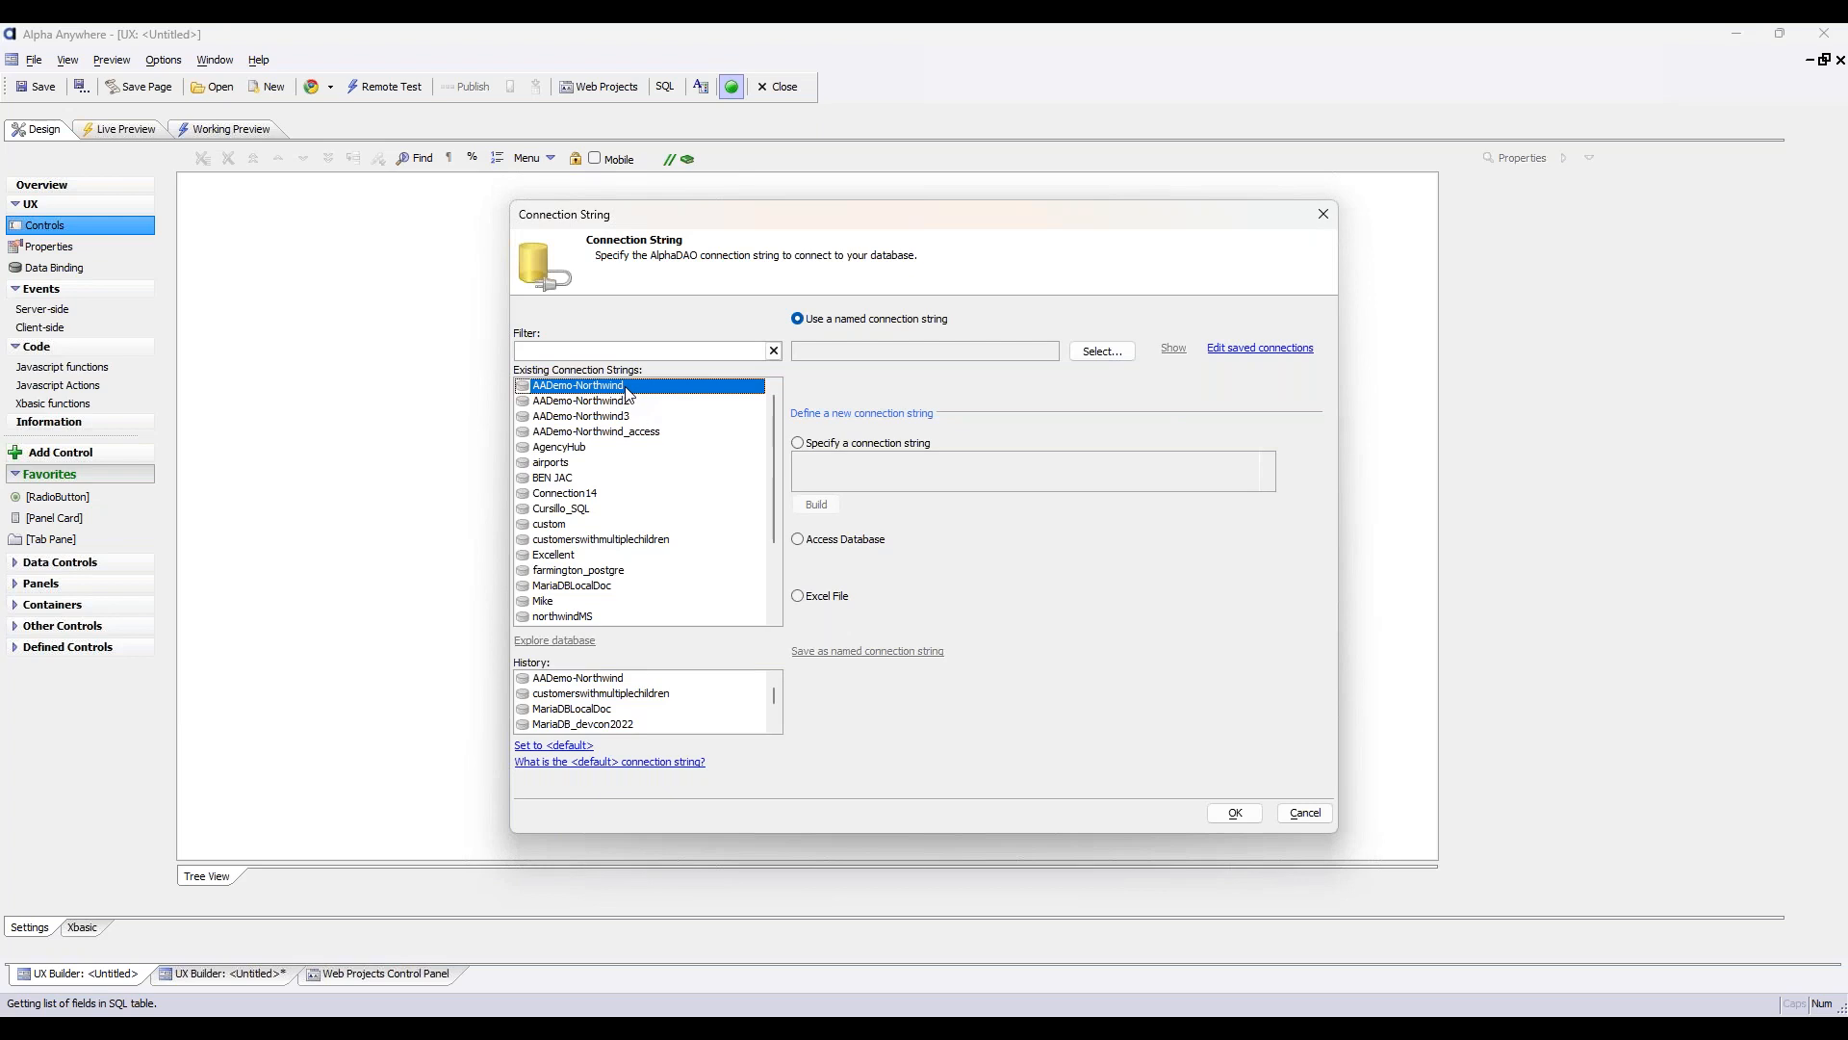
{"action": "left_click", "coordinate": [1235, 814]}
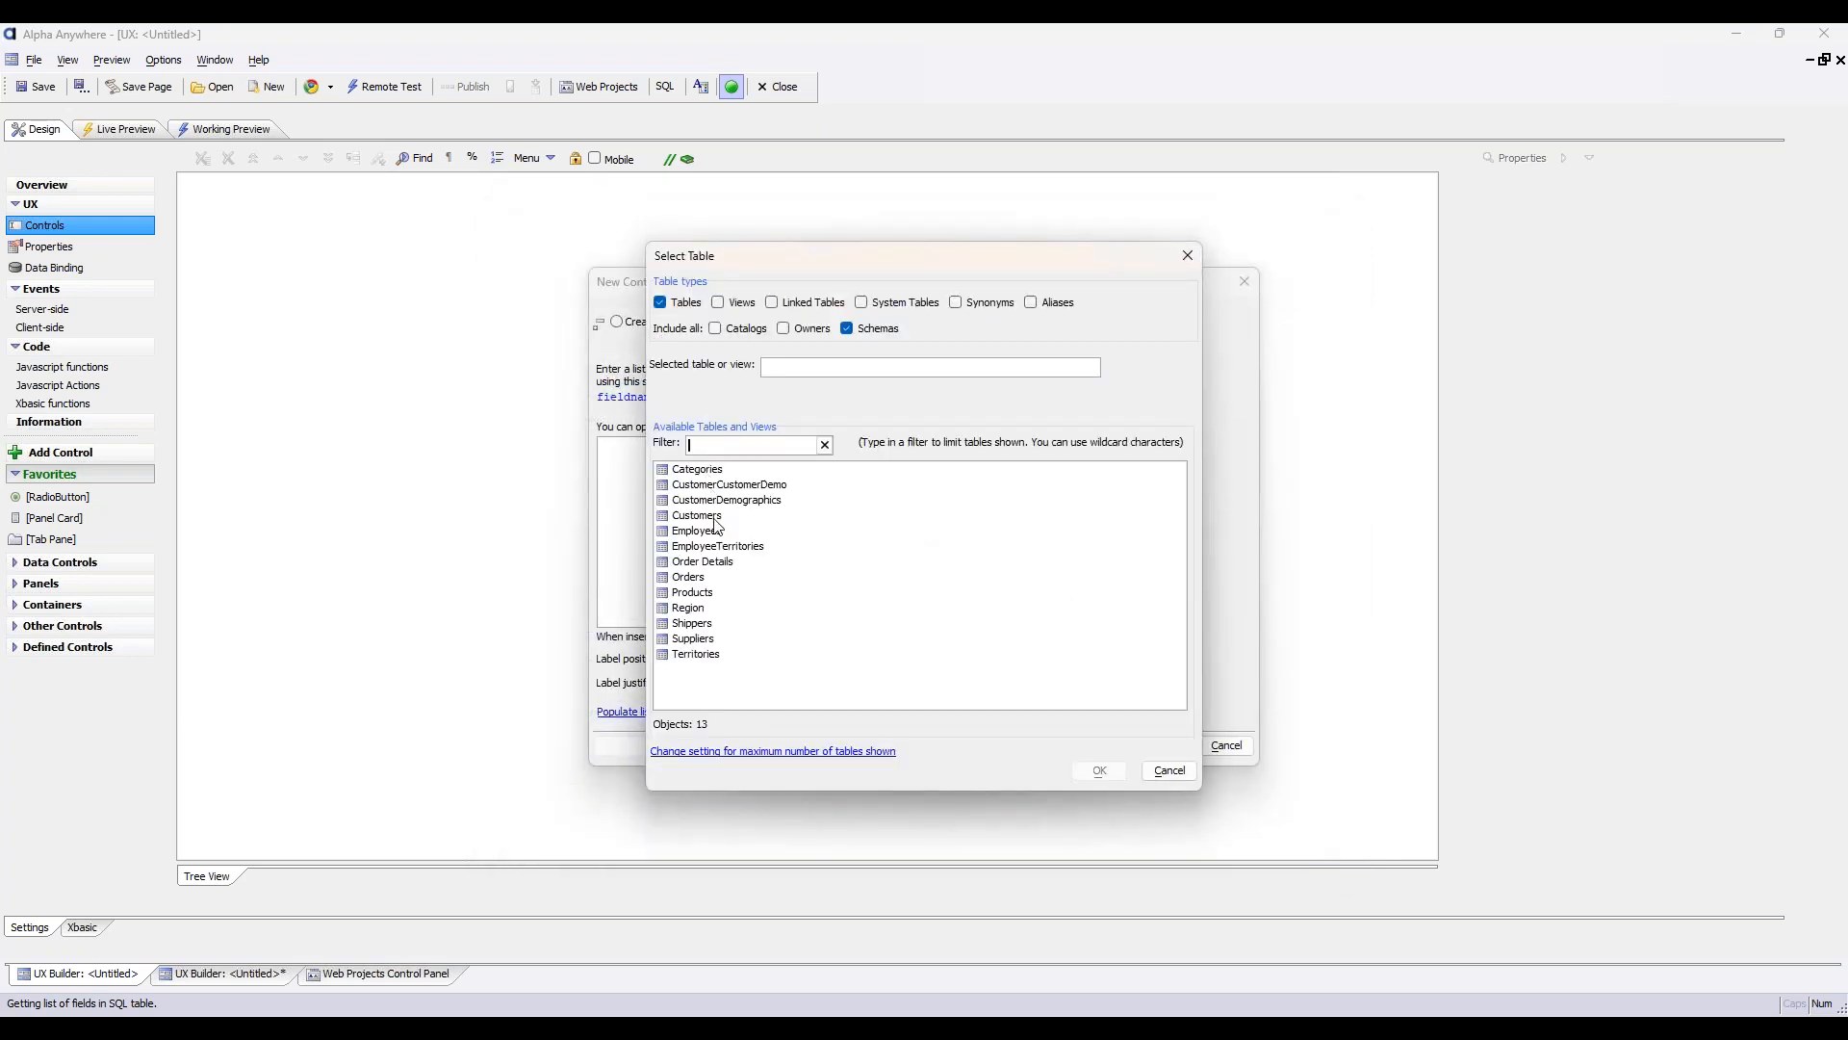
{"action": "left_click", "coordinate": [717, 516]}
{"action": "left_click", "coordinate": [1098, 771]}
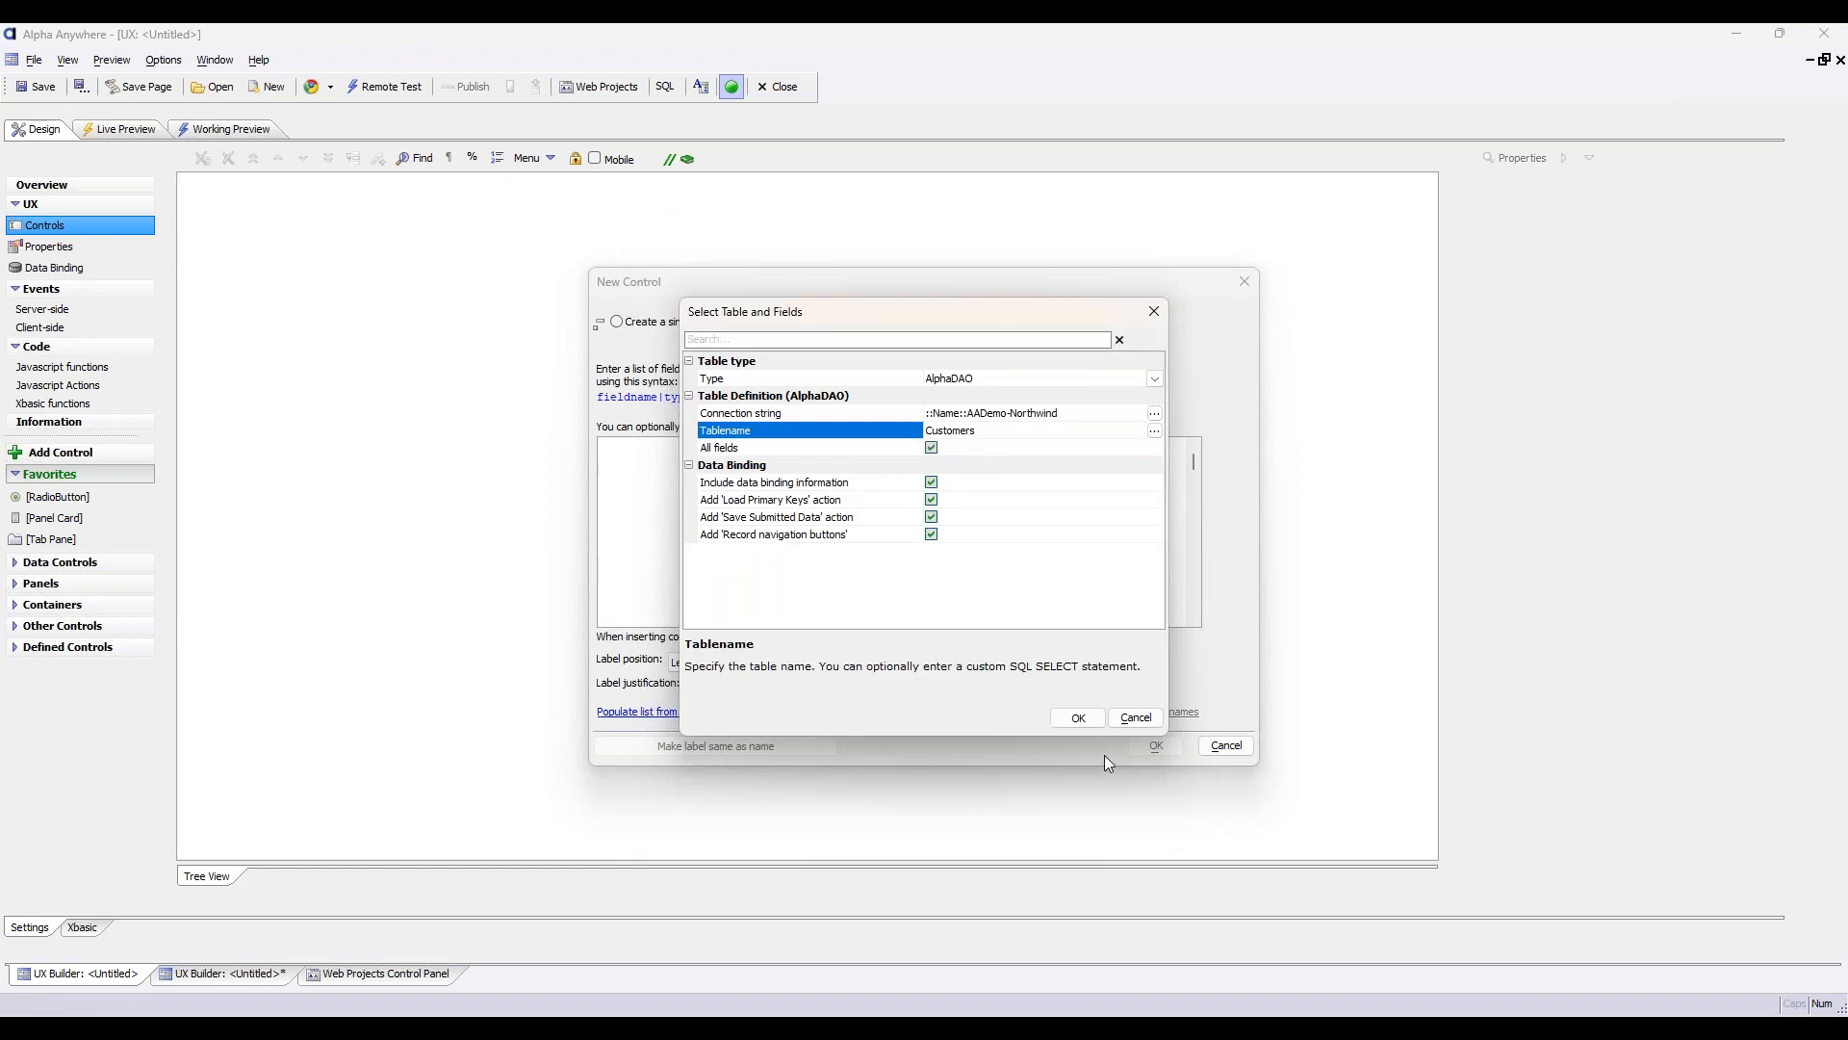
Exclude the data binding information and create textbox controls for all fields of the Customers table
{"action": "left_click", "coordinate": [790, 481]}
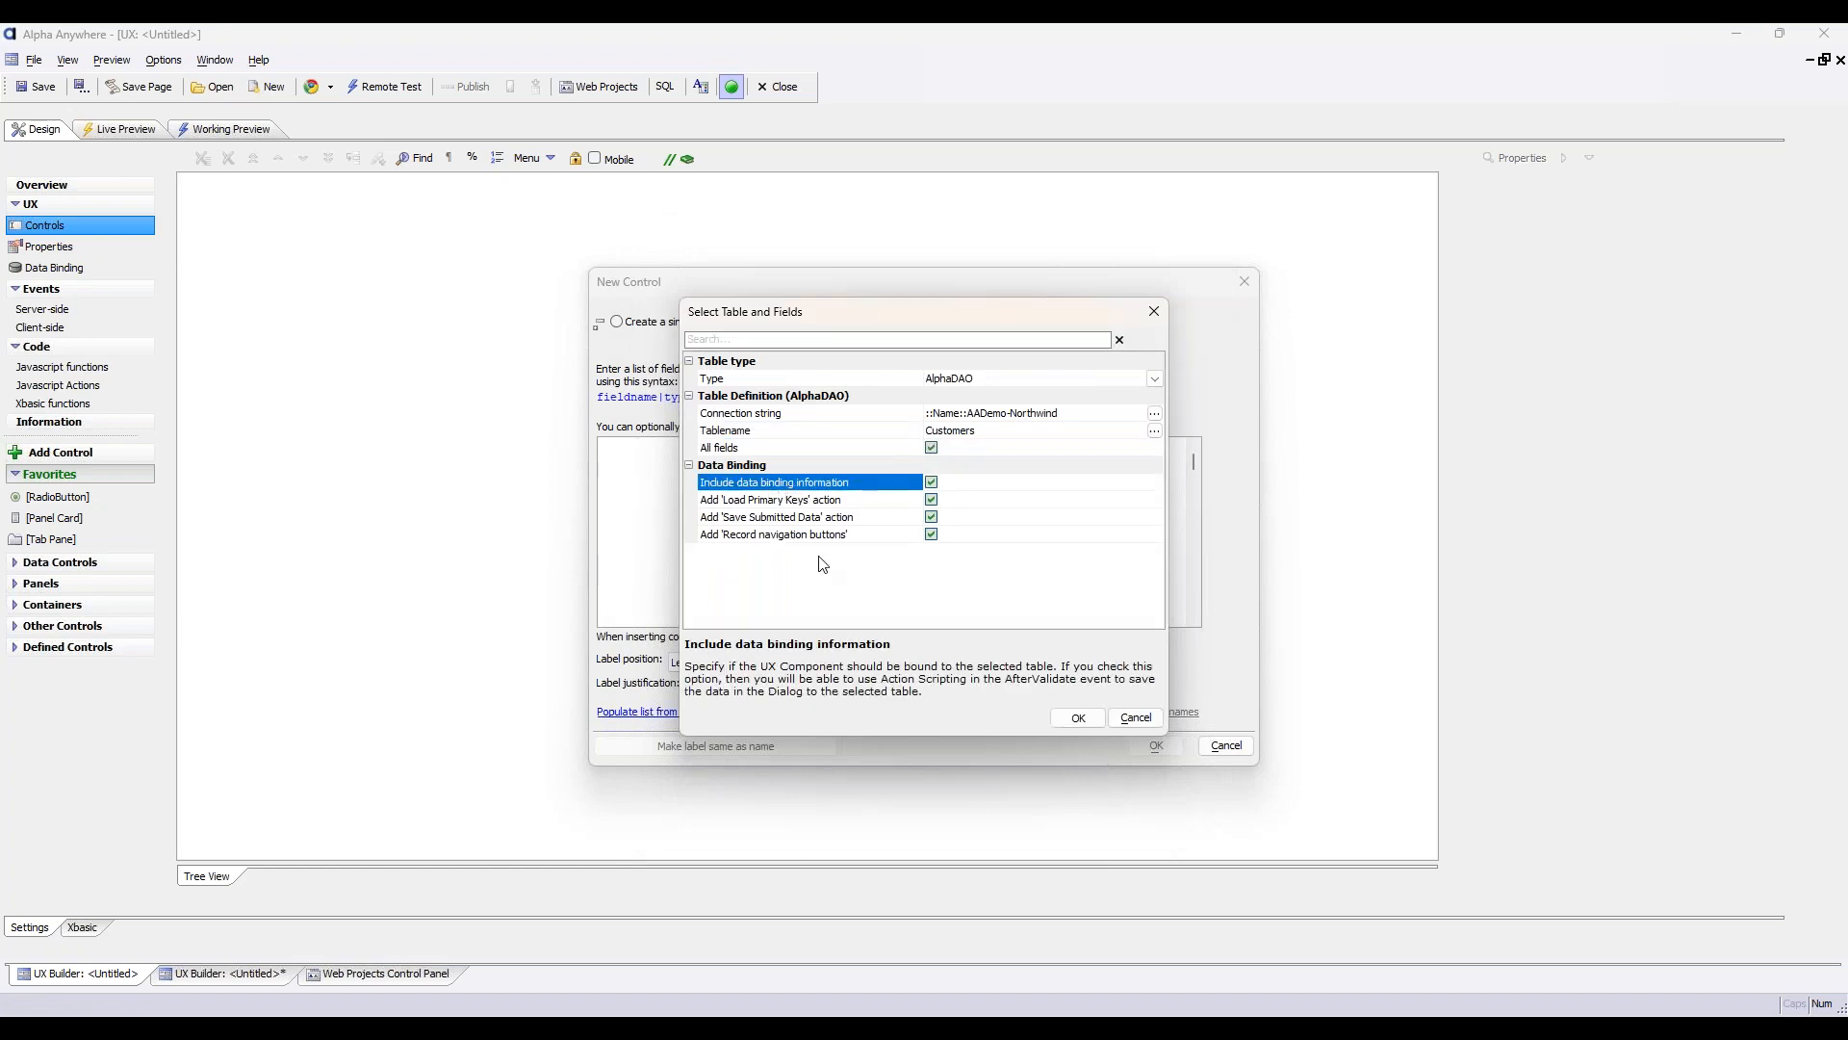
{"action": "left_click", "coordinate": [931, 481]}
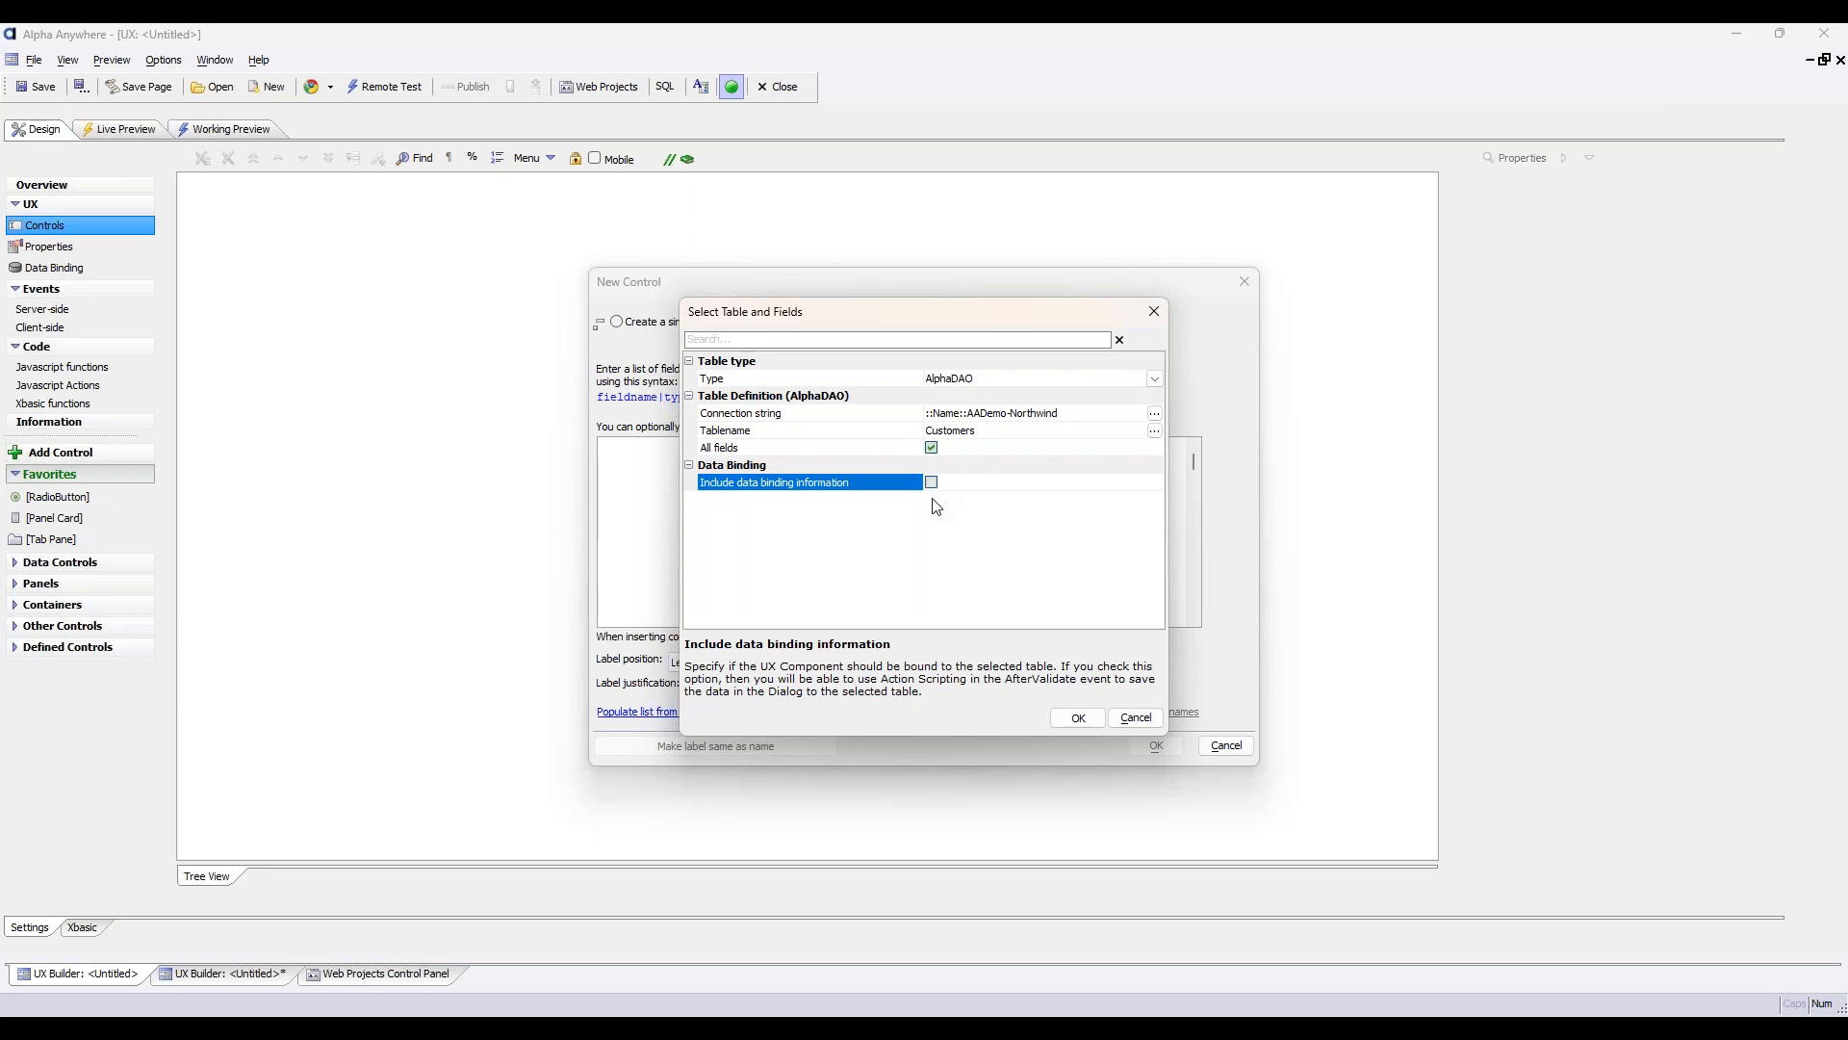
{"action": "left_click", "coordinate": [932, 482]}
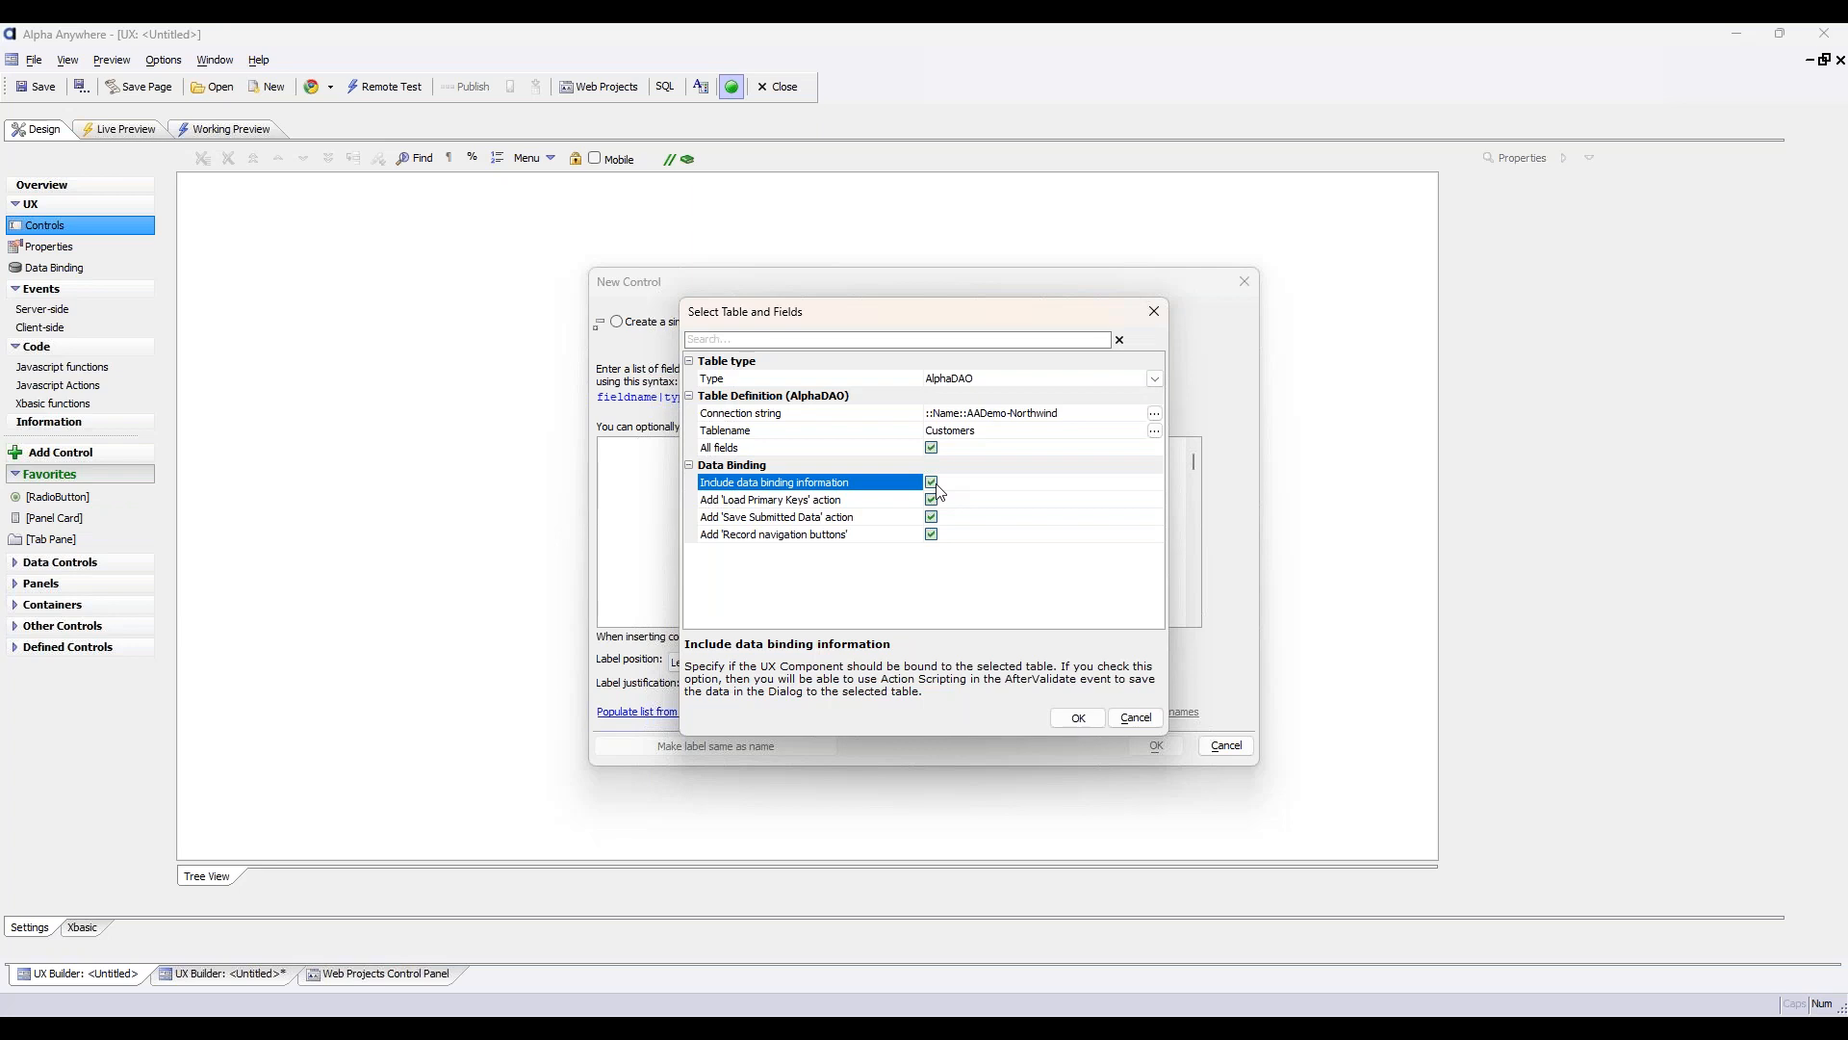
{"action": "left_click", "coordinate": [931, 482]}
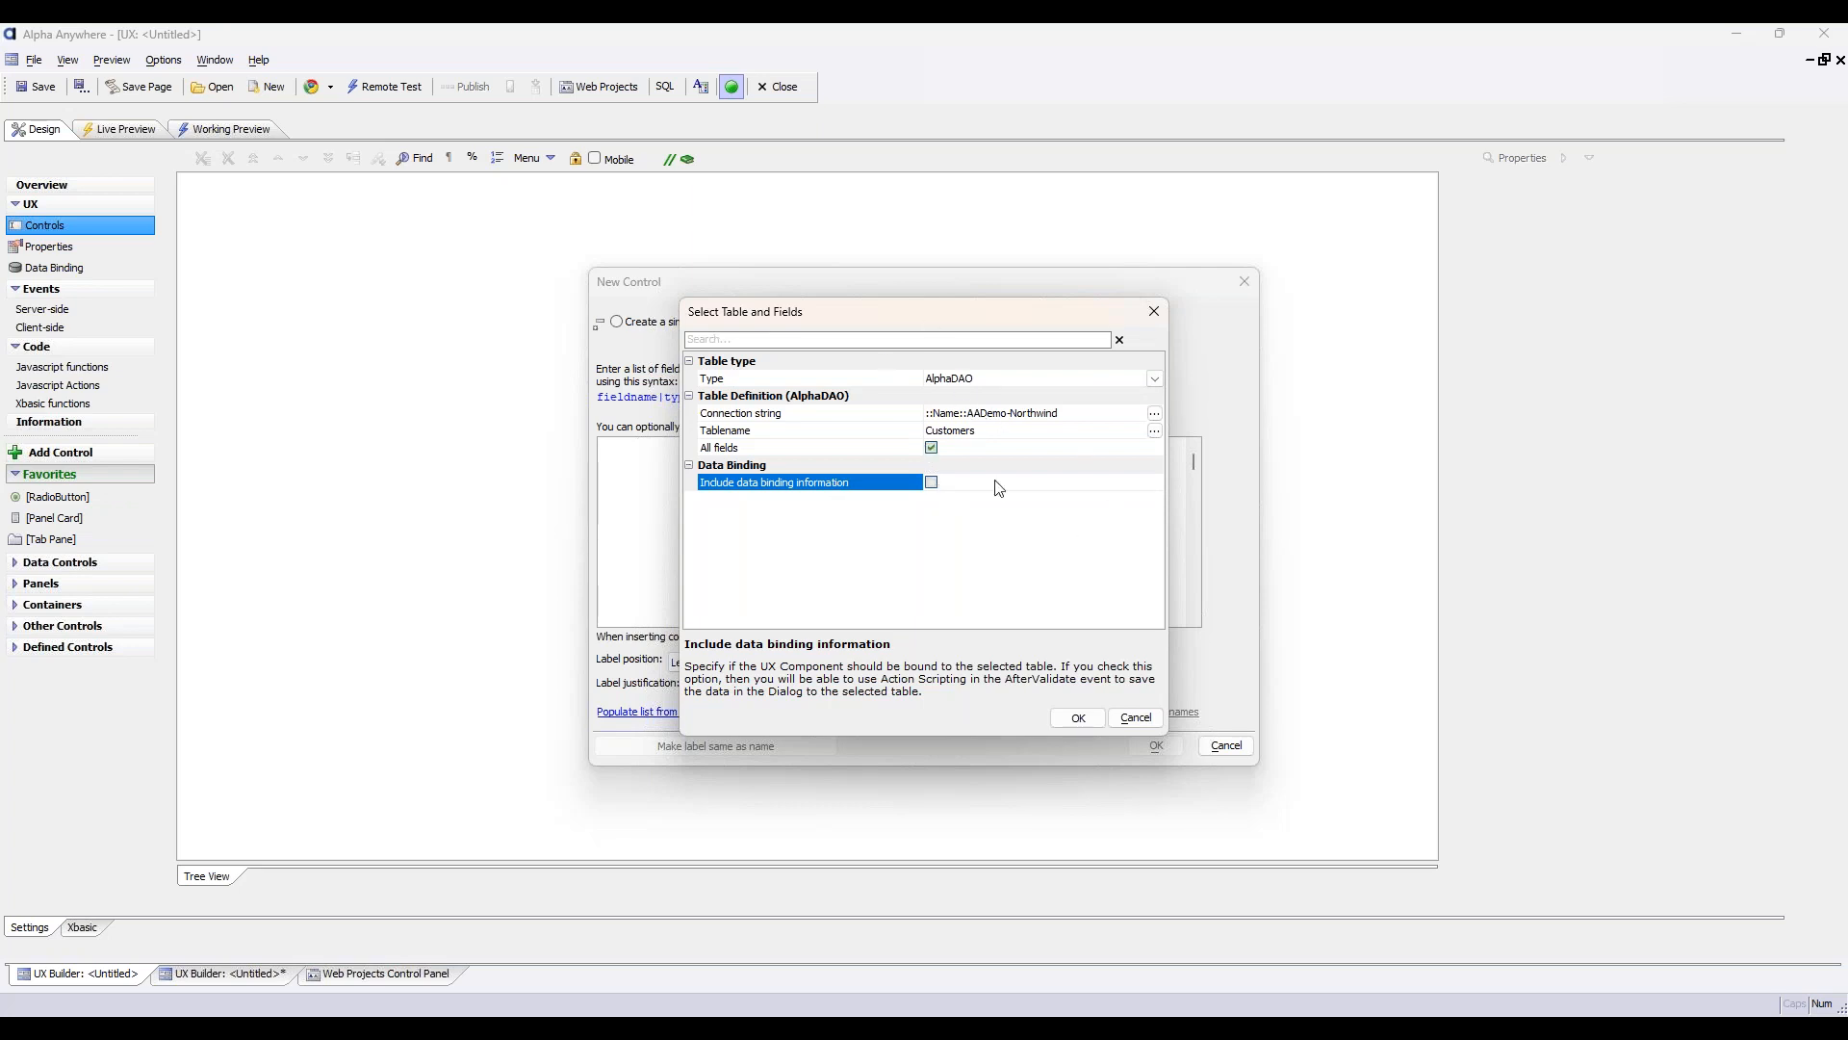
{"action": "left_click", "coordinate": [1078, 719]}
{"action": "left_click_drag", "start_coordinate": [676, 599], "coordinate": [563, 438]}
{"action": "left_click", "coordinate": [870, 484]}
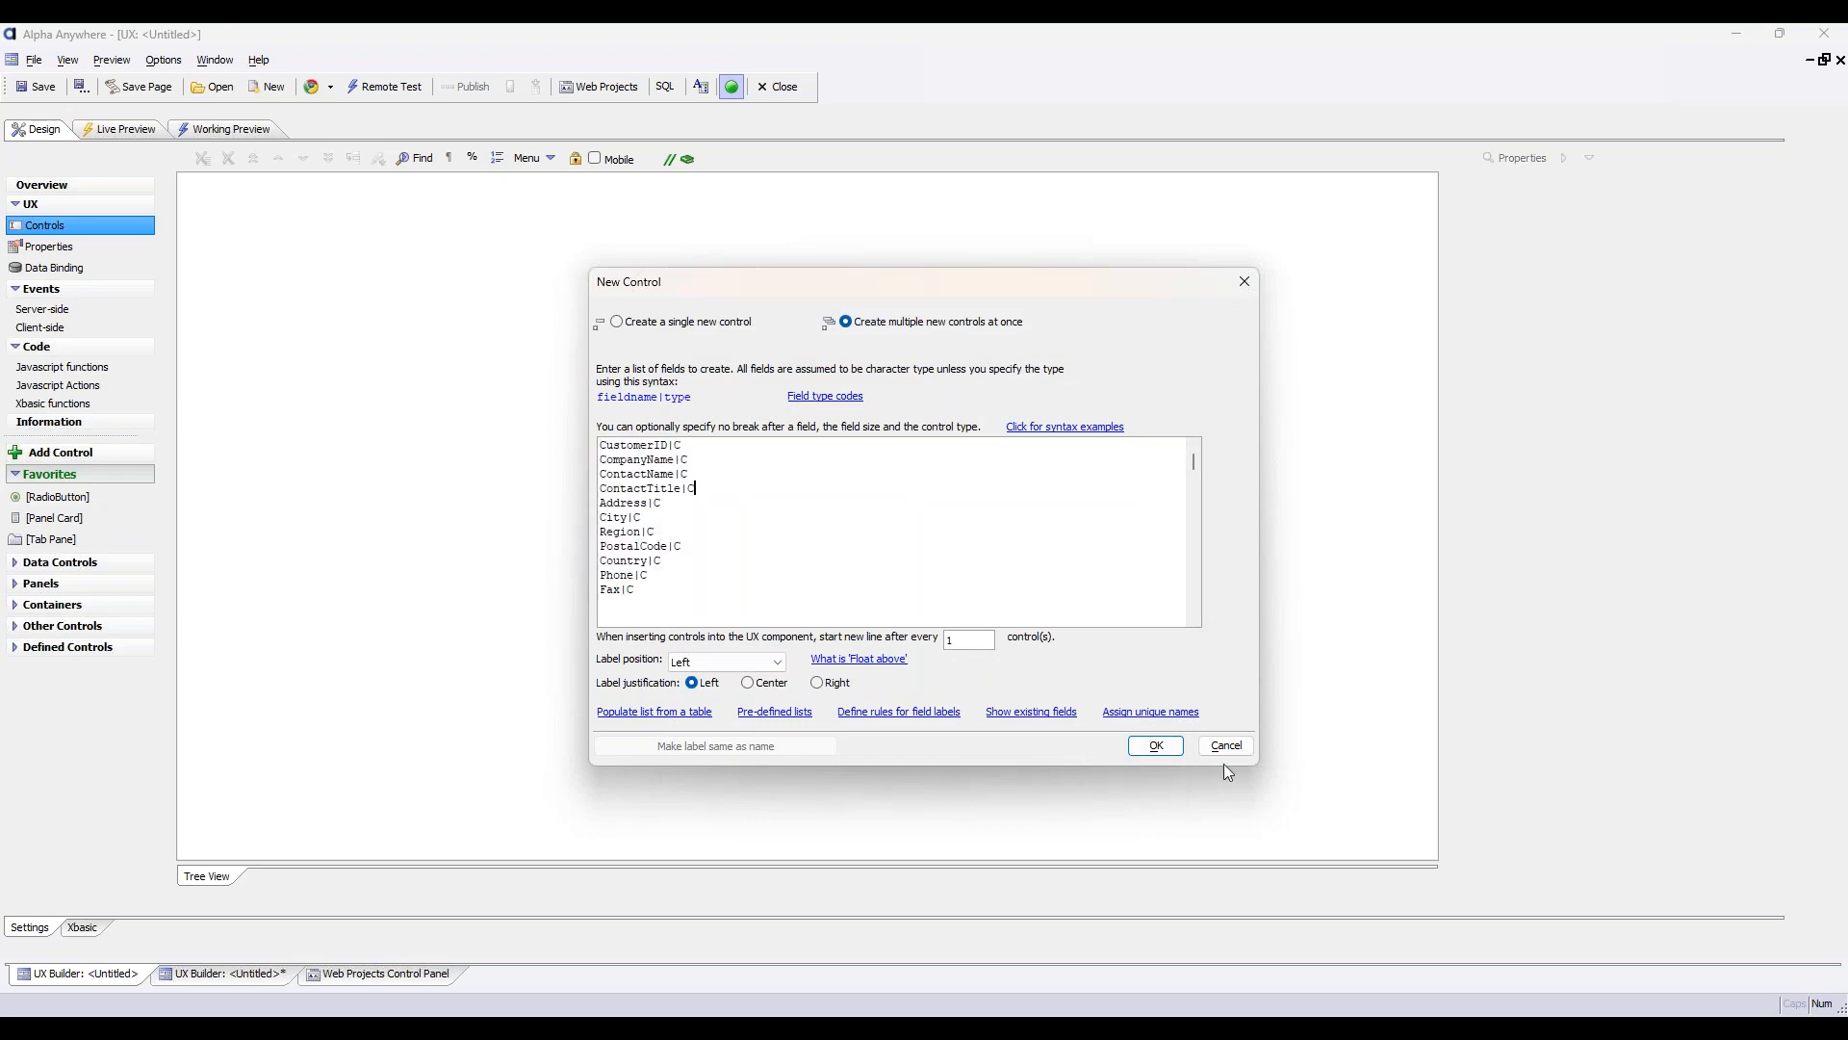
{"action": "left_click", "coordinate": [1159, 747]}
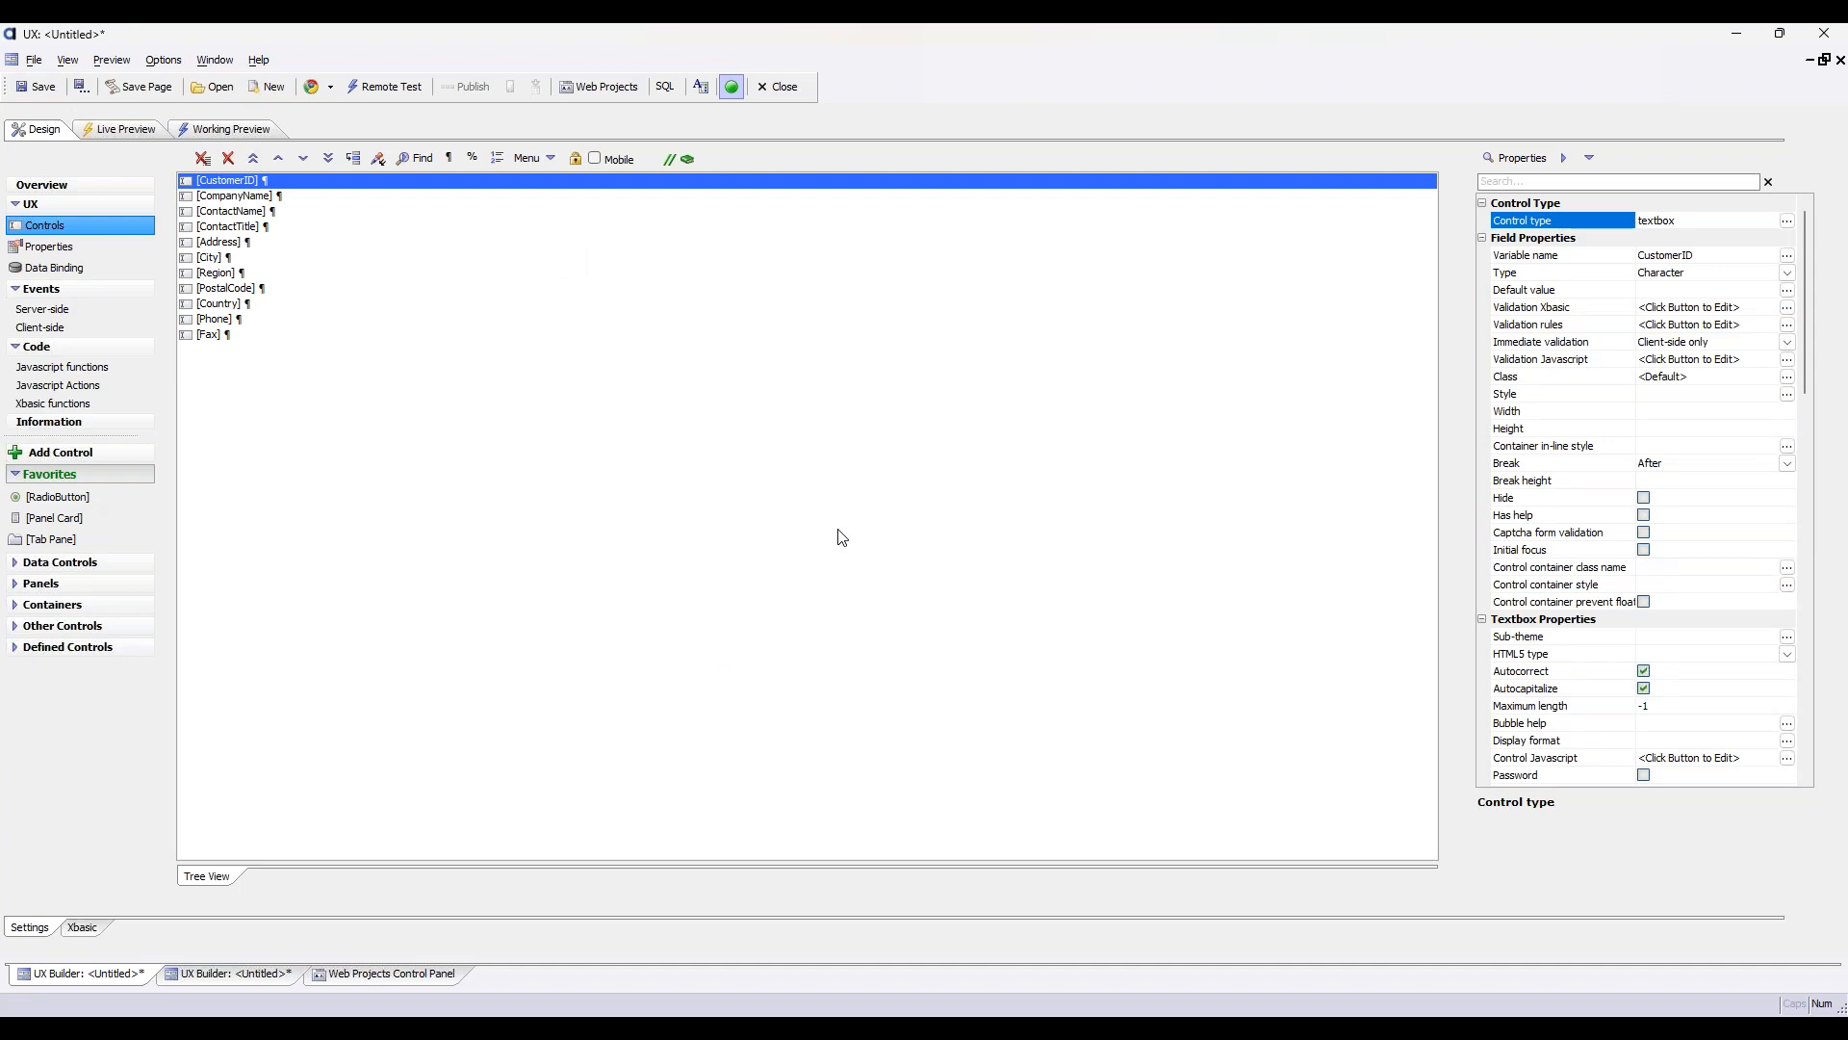
Save the new UX component as editCustomers in the Default project
{"action": "left_click", "coordinate": [42, 88]}
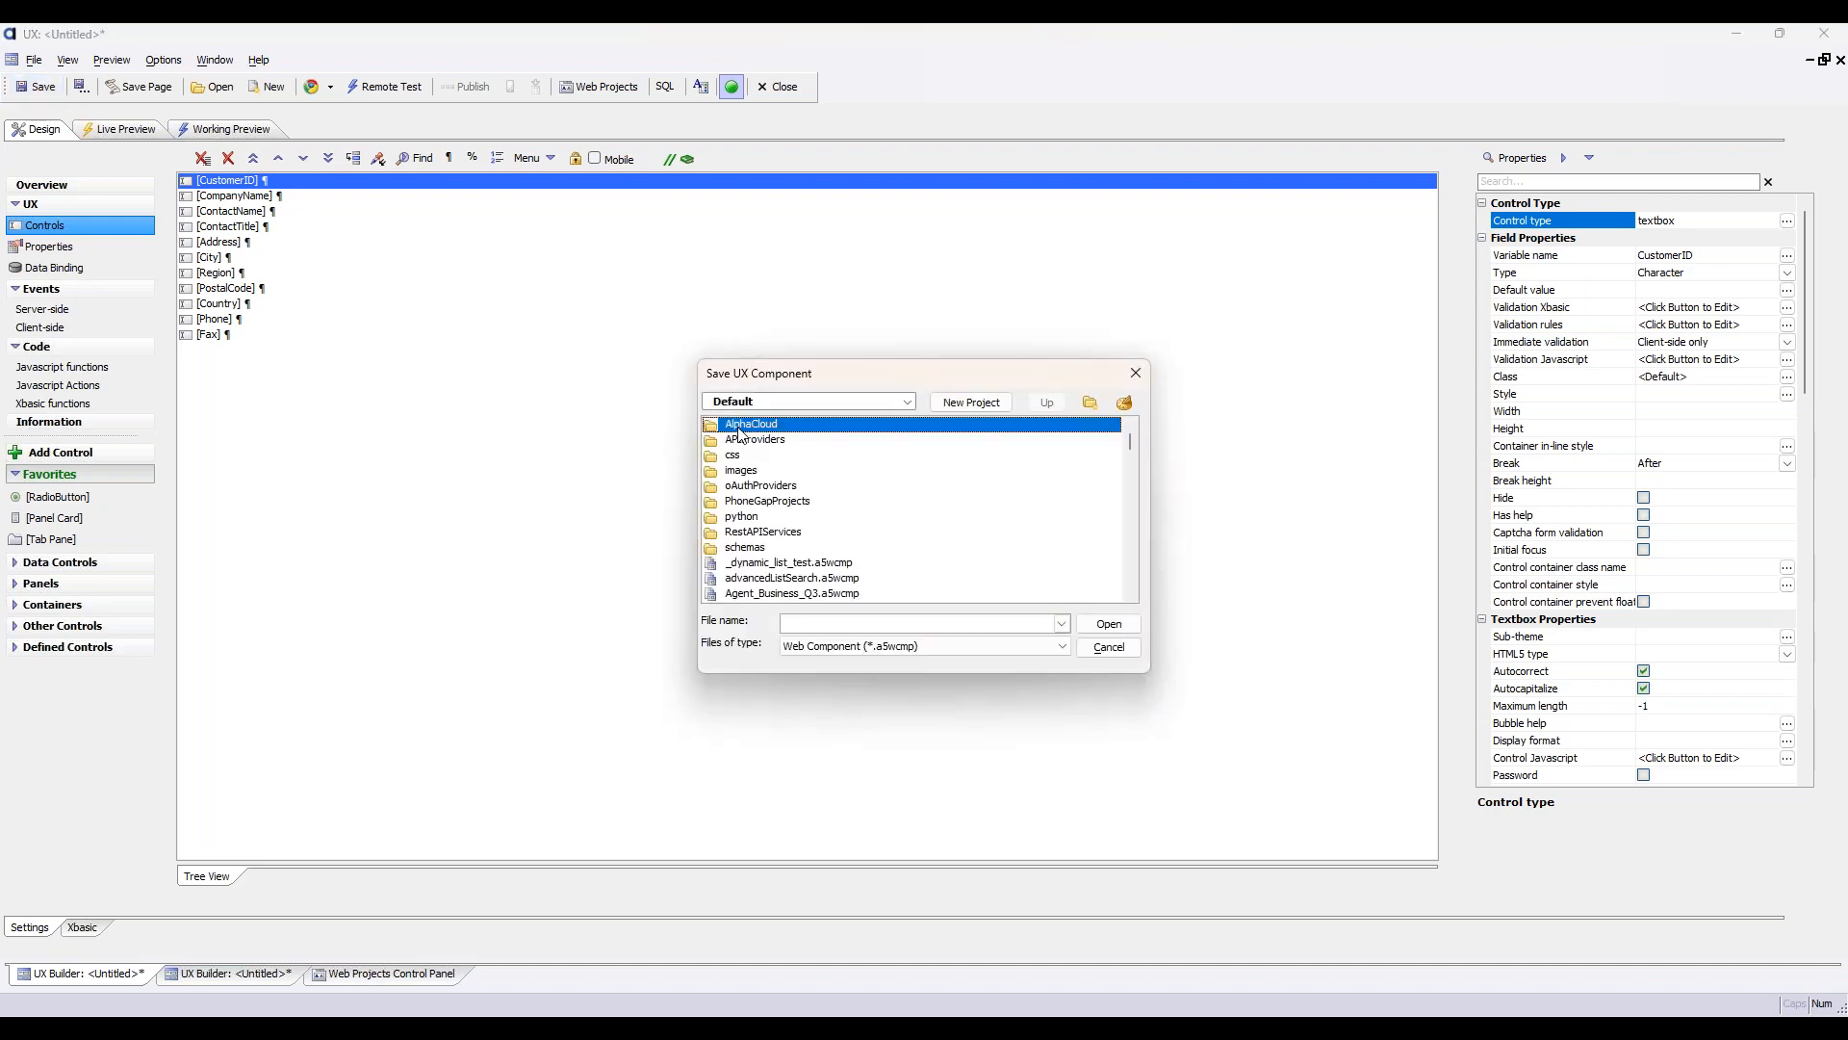
{"action": "left_click", "coordinate": [1109, 651]}
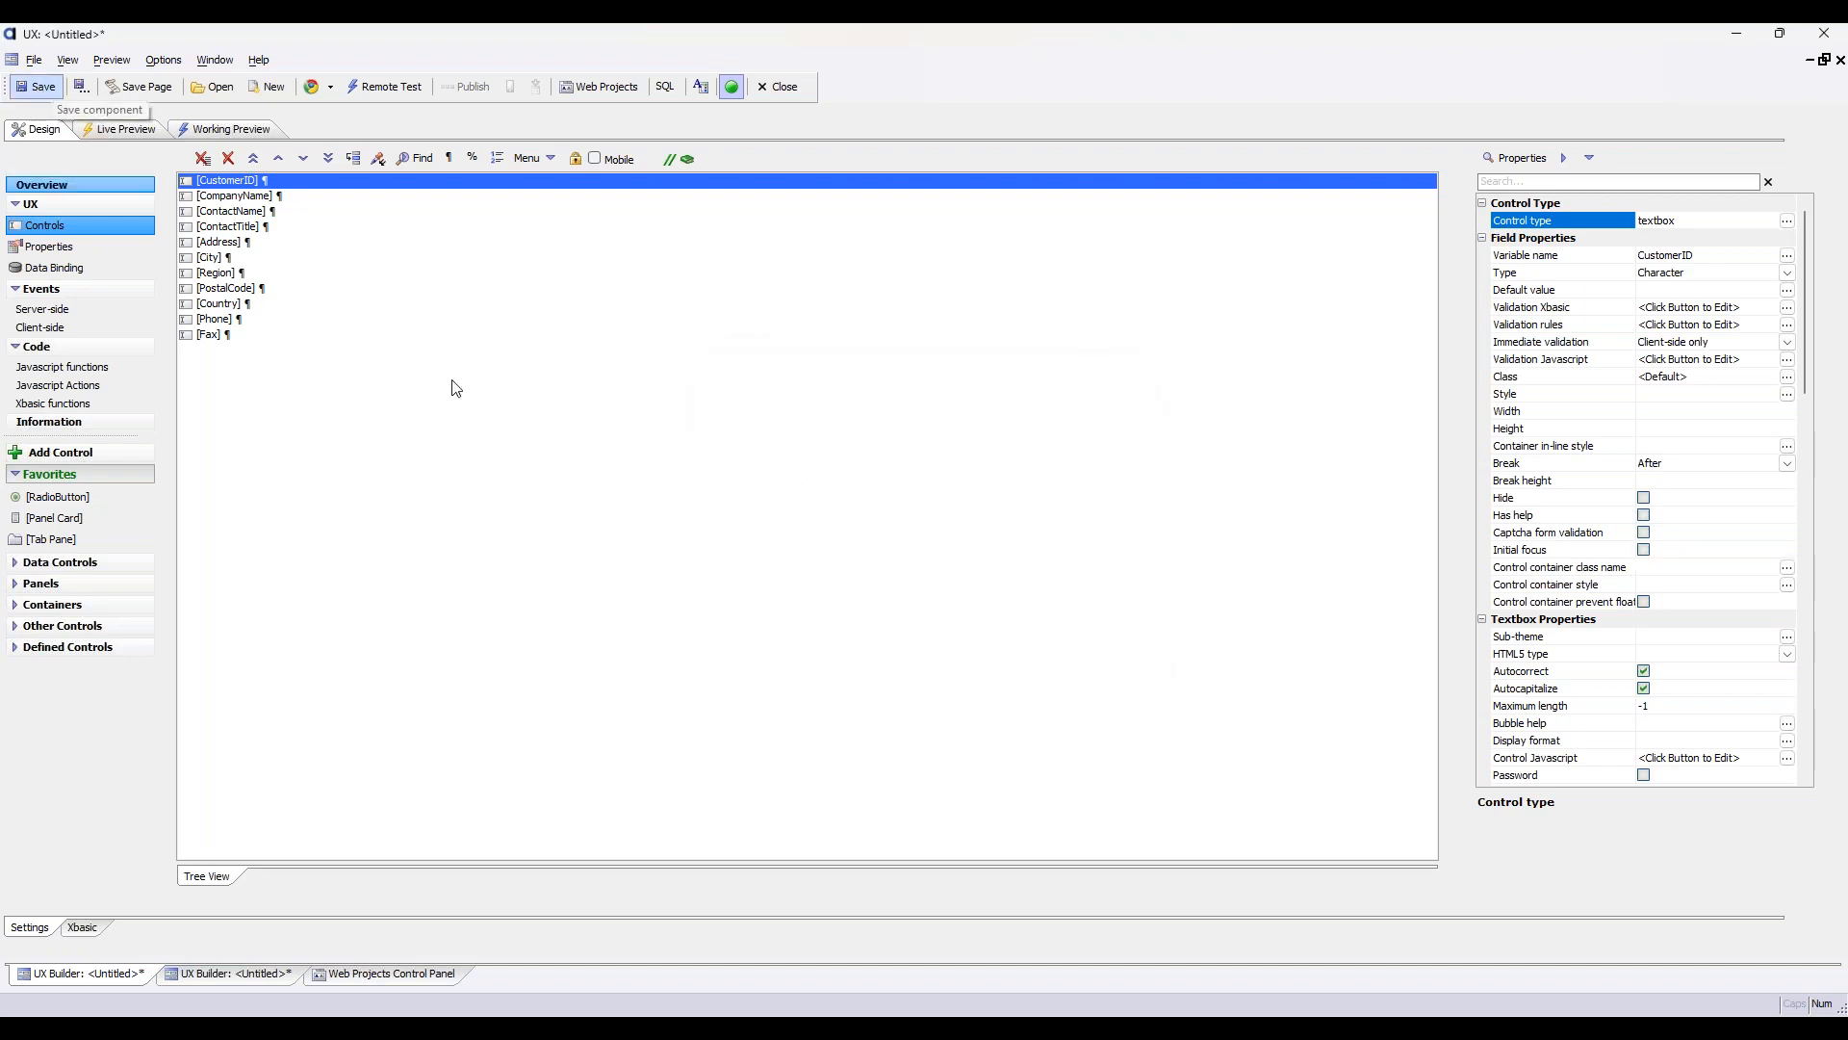
{"action": "key", "text": "End"}
{"action": "left_click", "coordinate": [53, 97]}
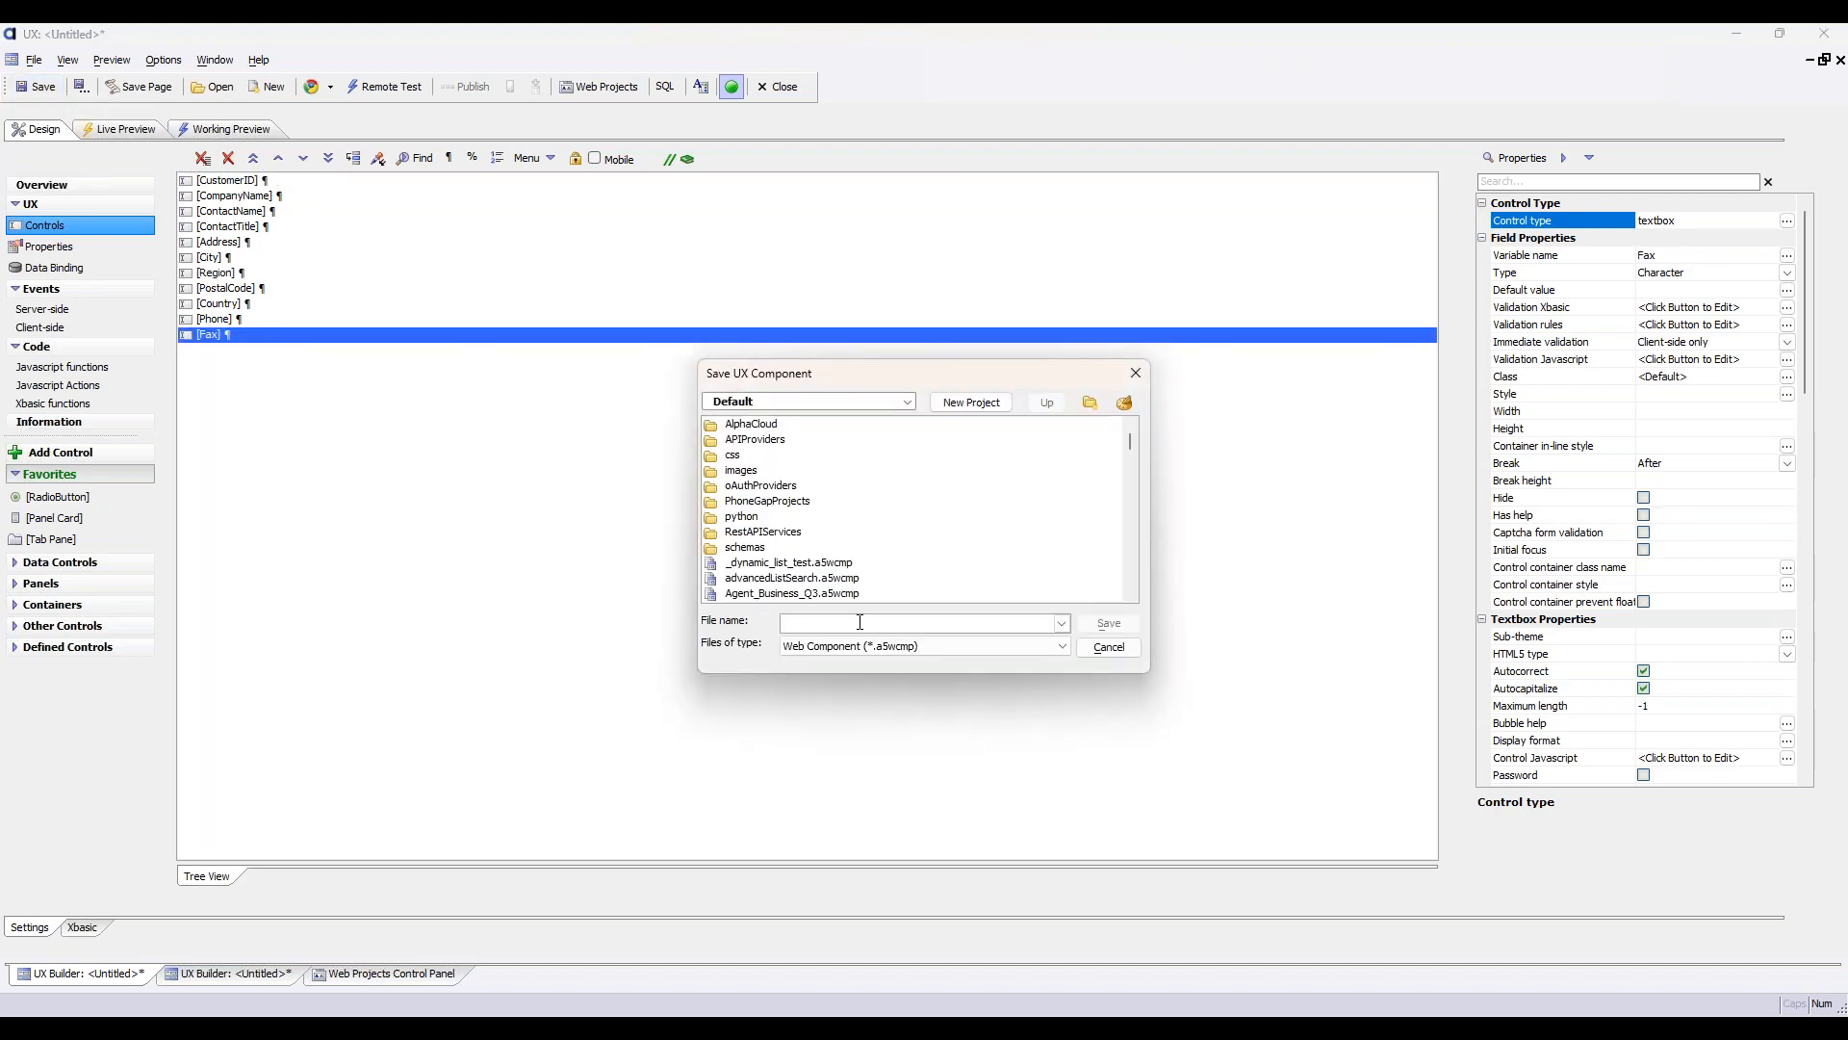
{"action": "type", "text": "editCustomers"}
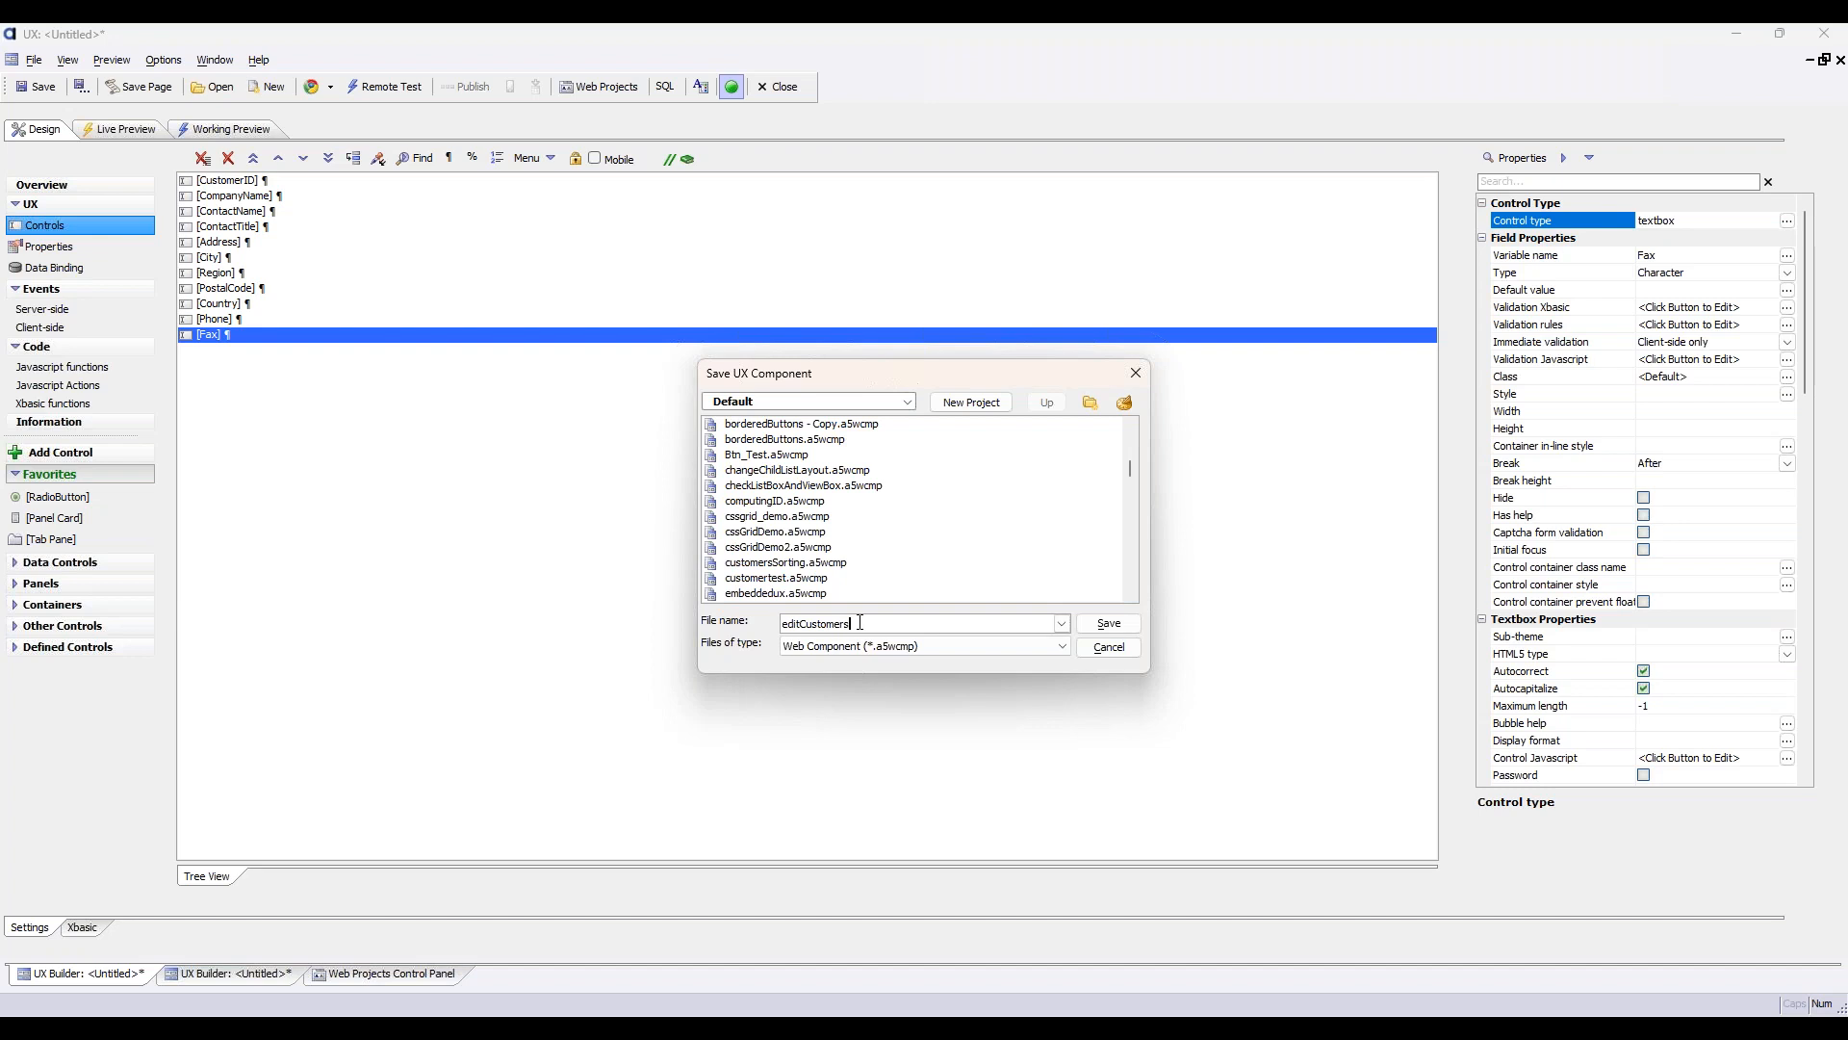
{"action": "left_click", "coordinate": [1108, 620]}
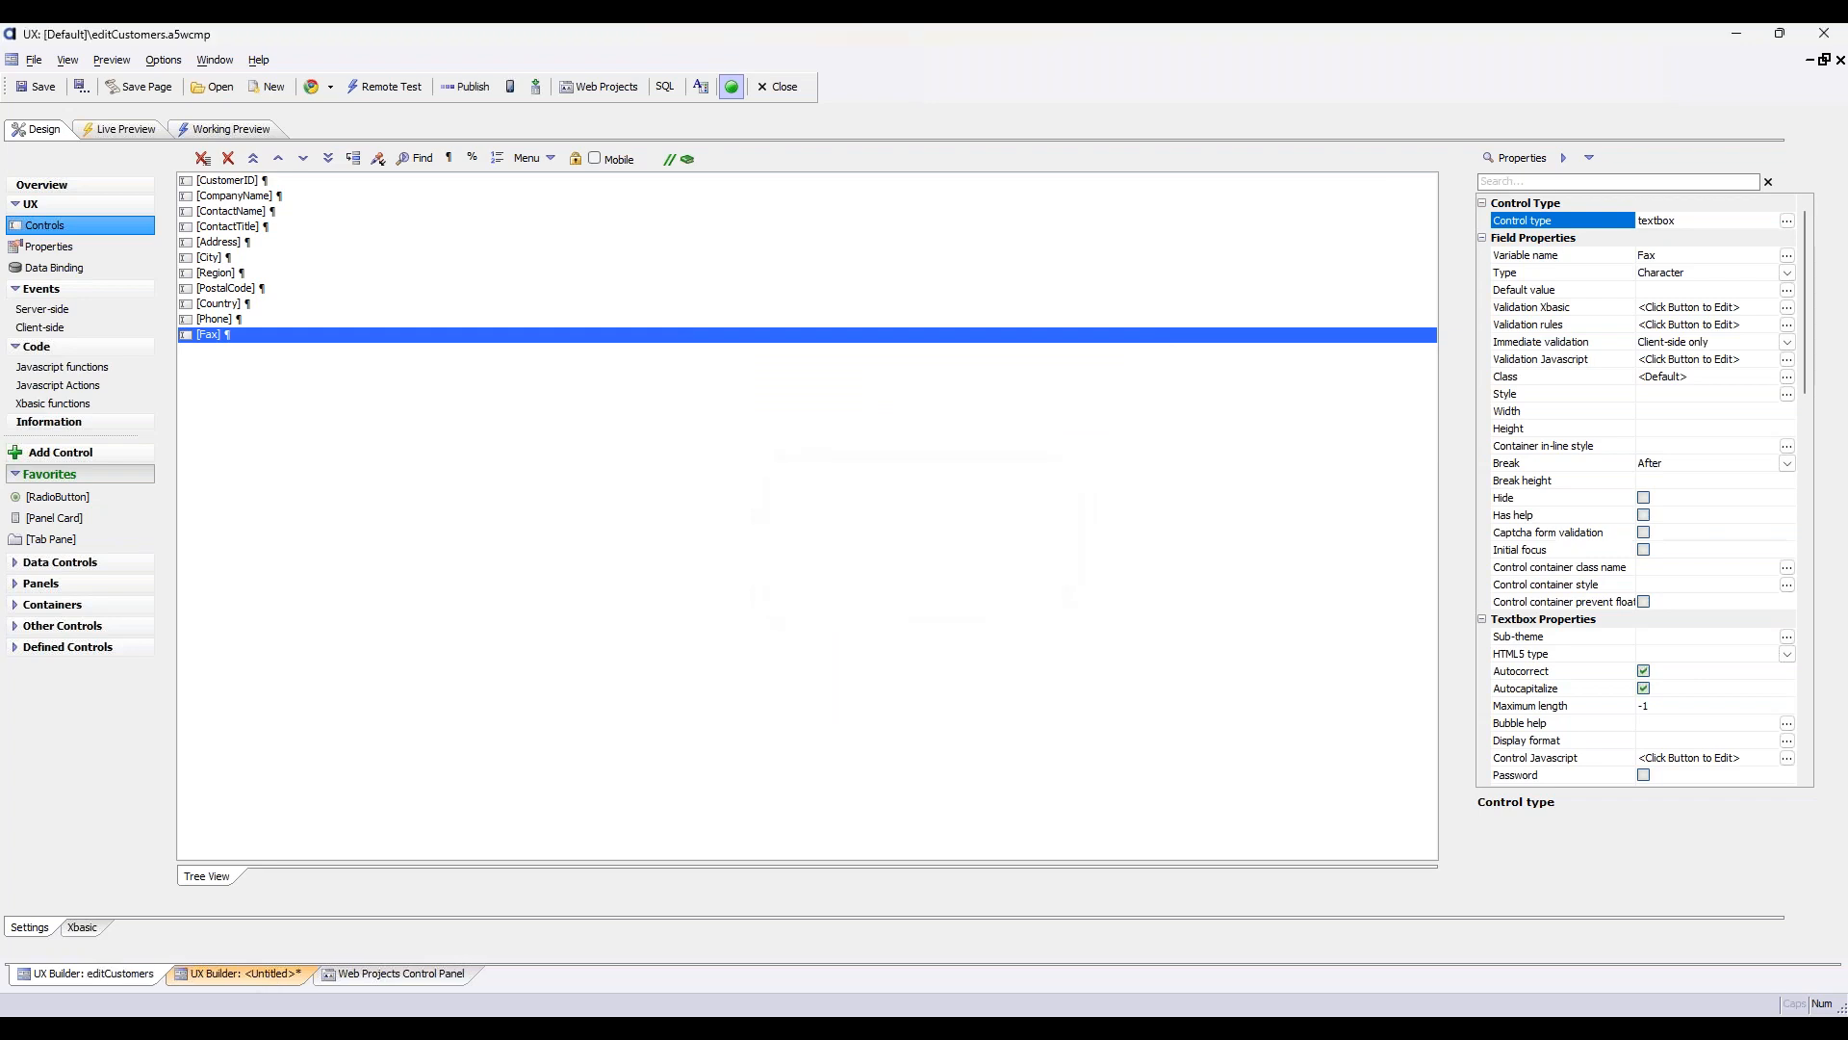
In the untitled tabbed UX, change the target UX of the Open UX button's click action to editCustomers
{"action": "left_click", "coordinate": [240, 973]}
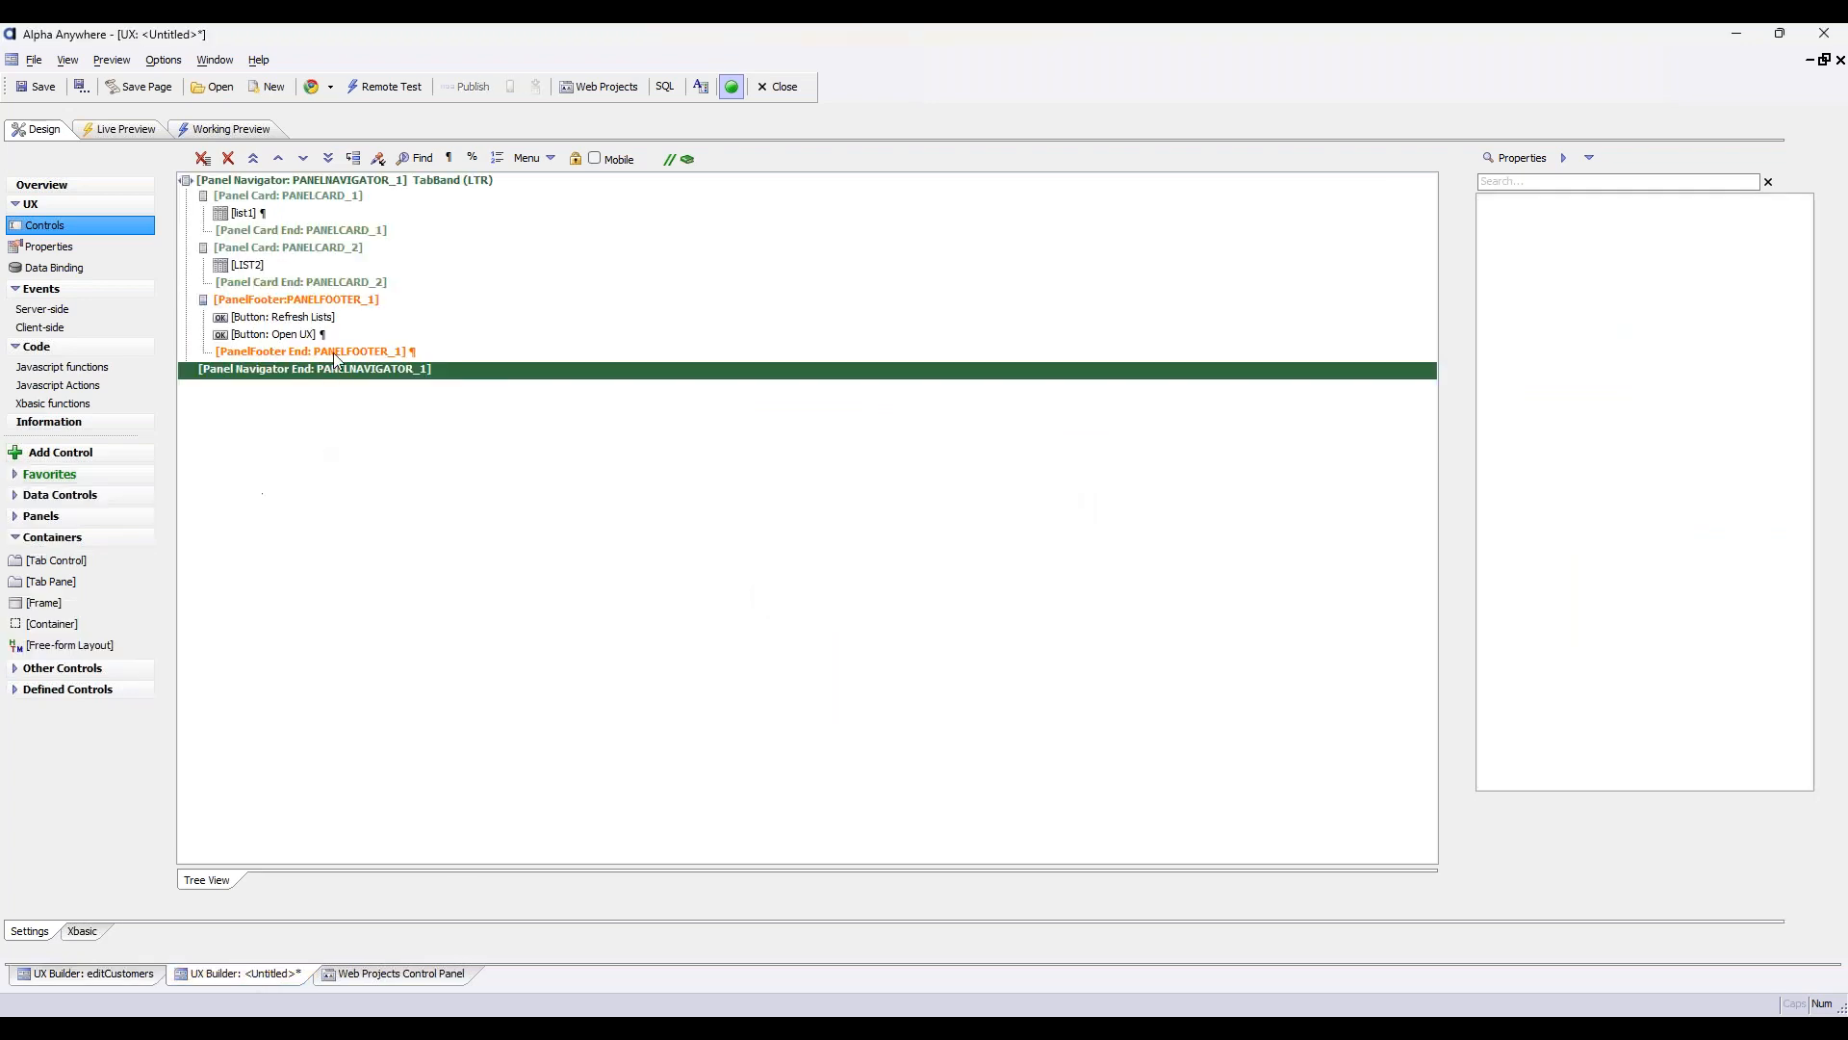
{"action": "left_click", "coordinate": [345, 336]}
{"action": "double_click", "coordinate": [345, 339]}
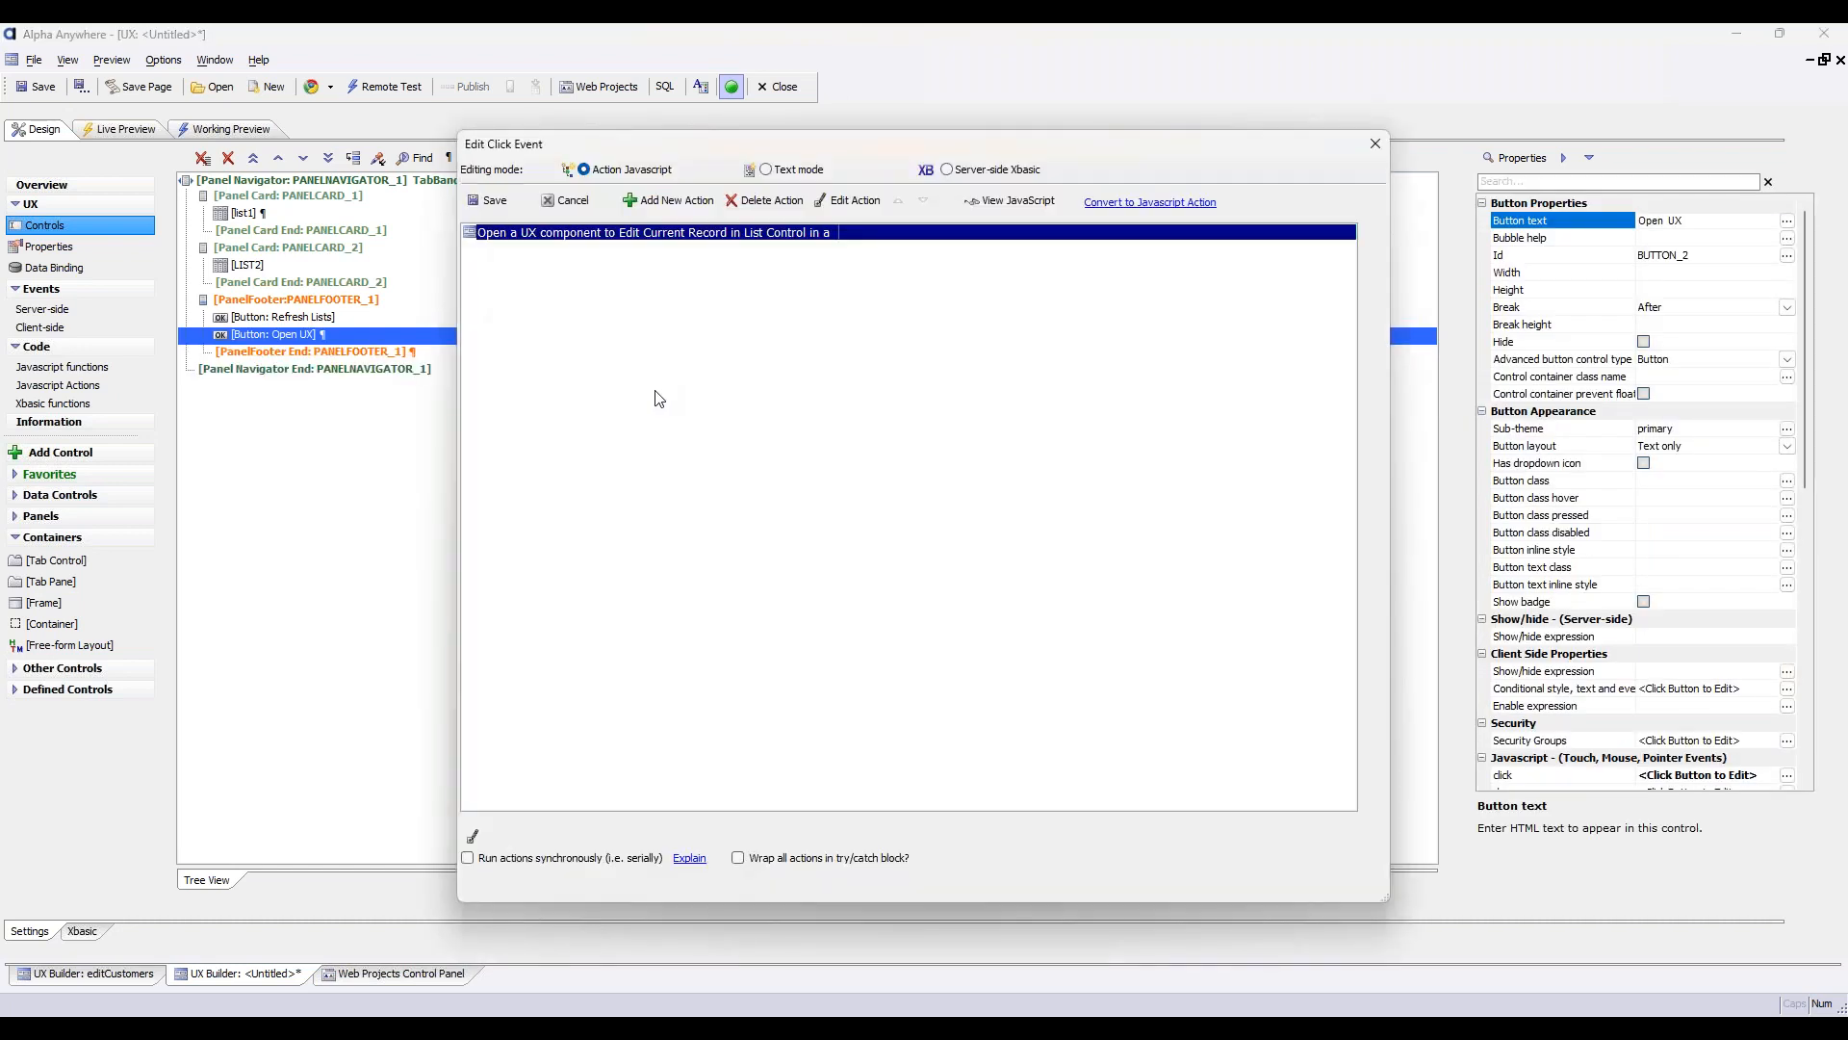
{"action": "left_click", "coordinate": [866, 199]}
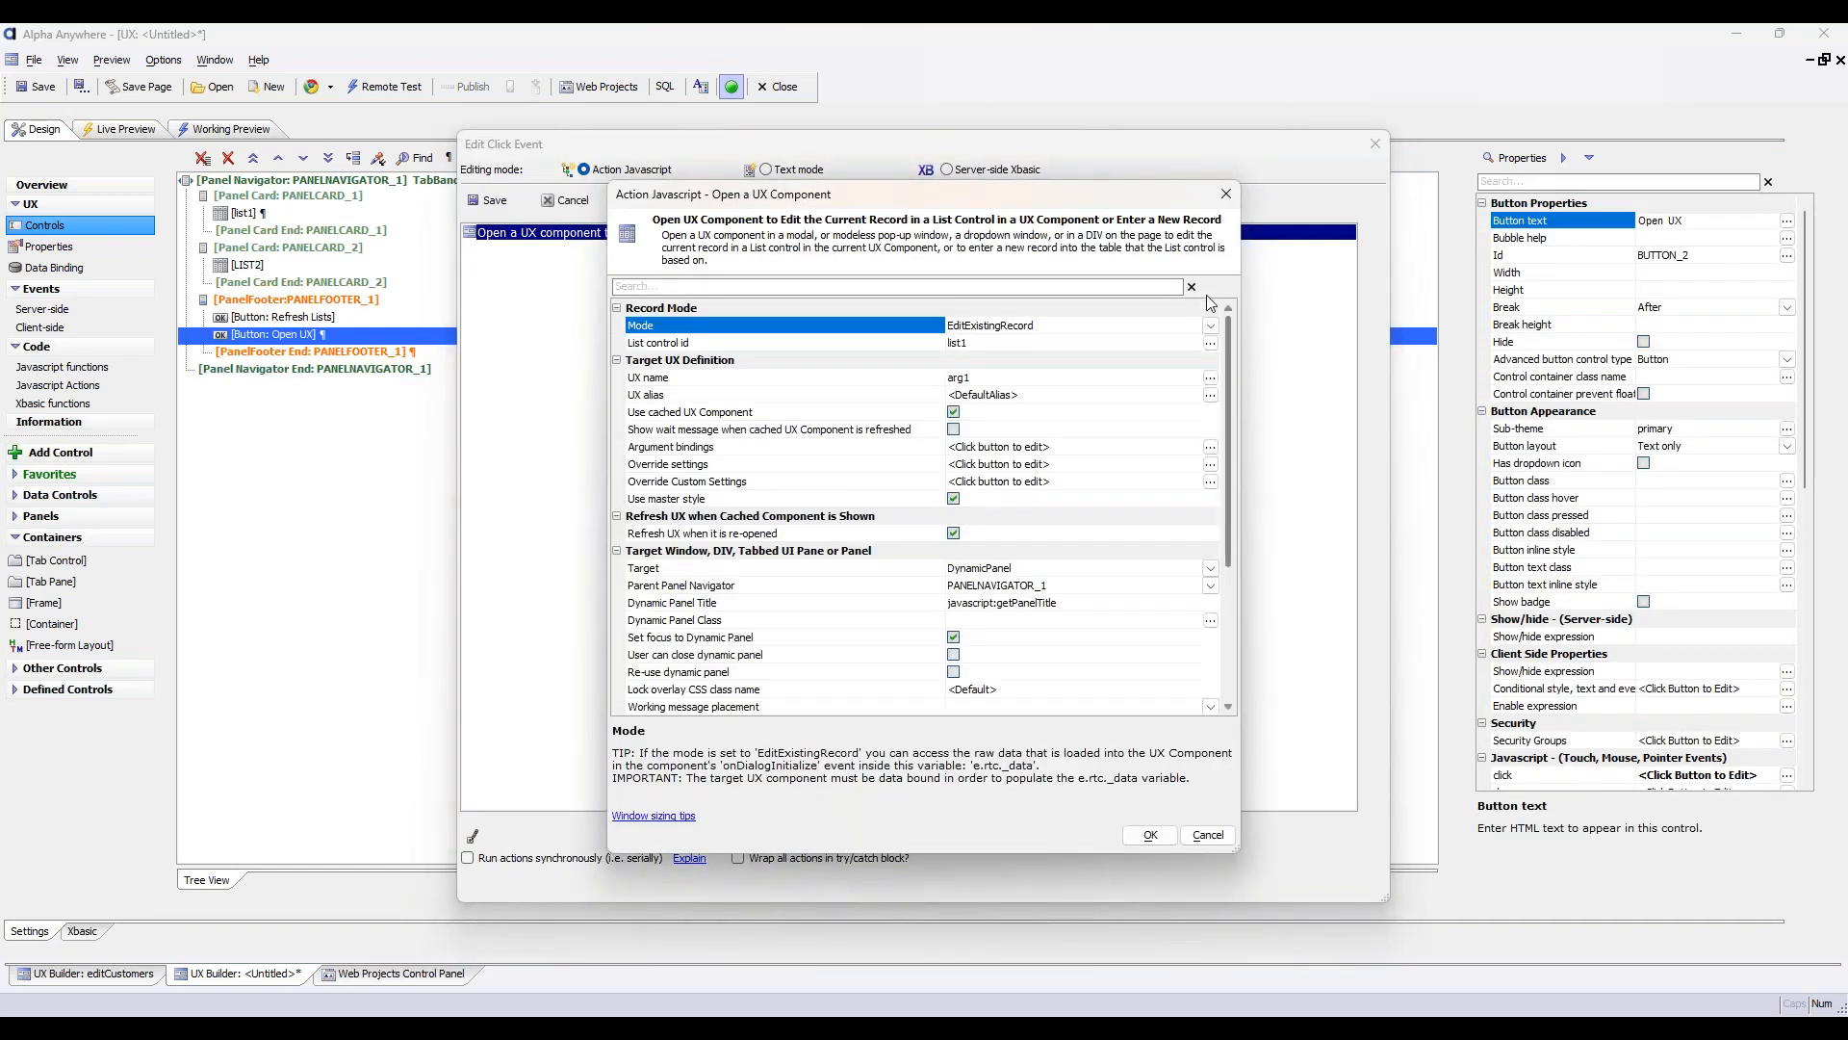
{"action": "left_click", "coordinate": [1211, 377]}
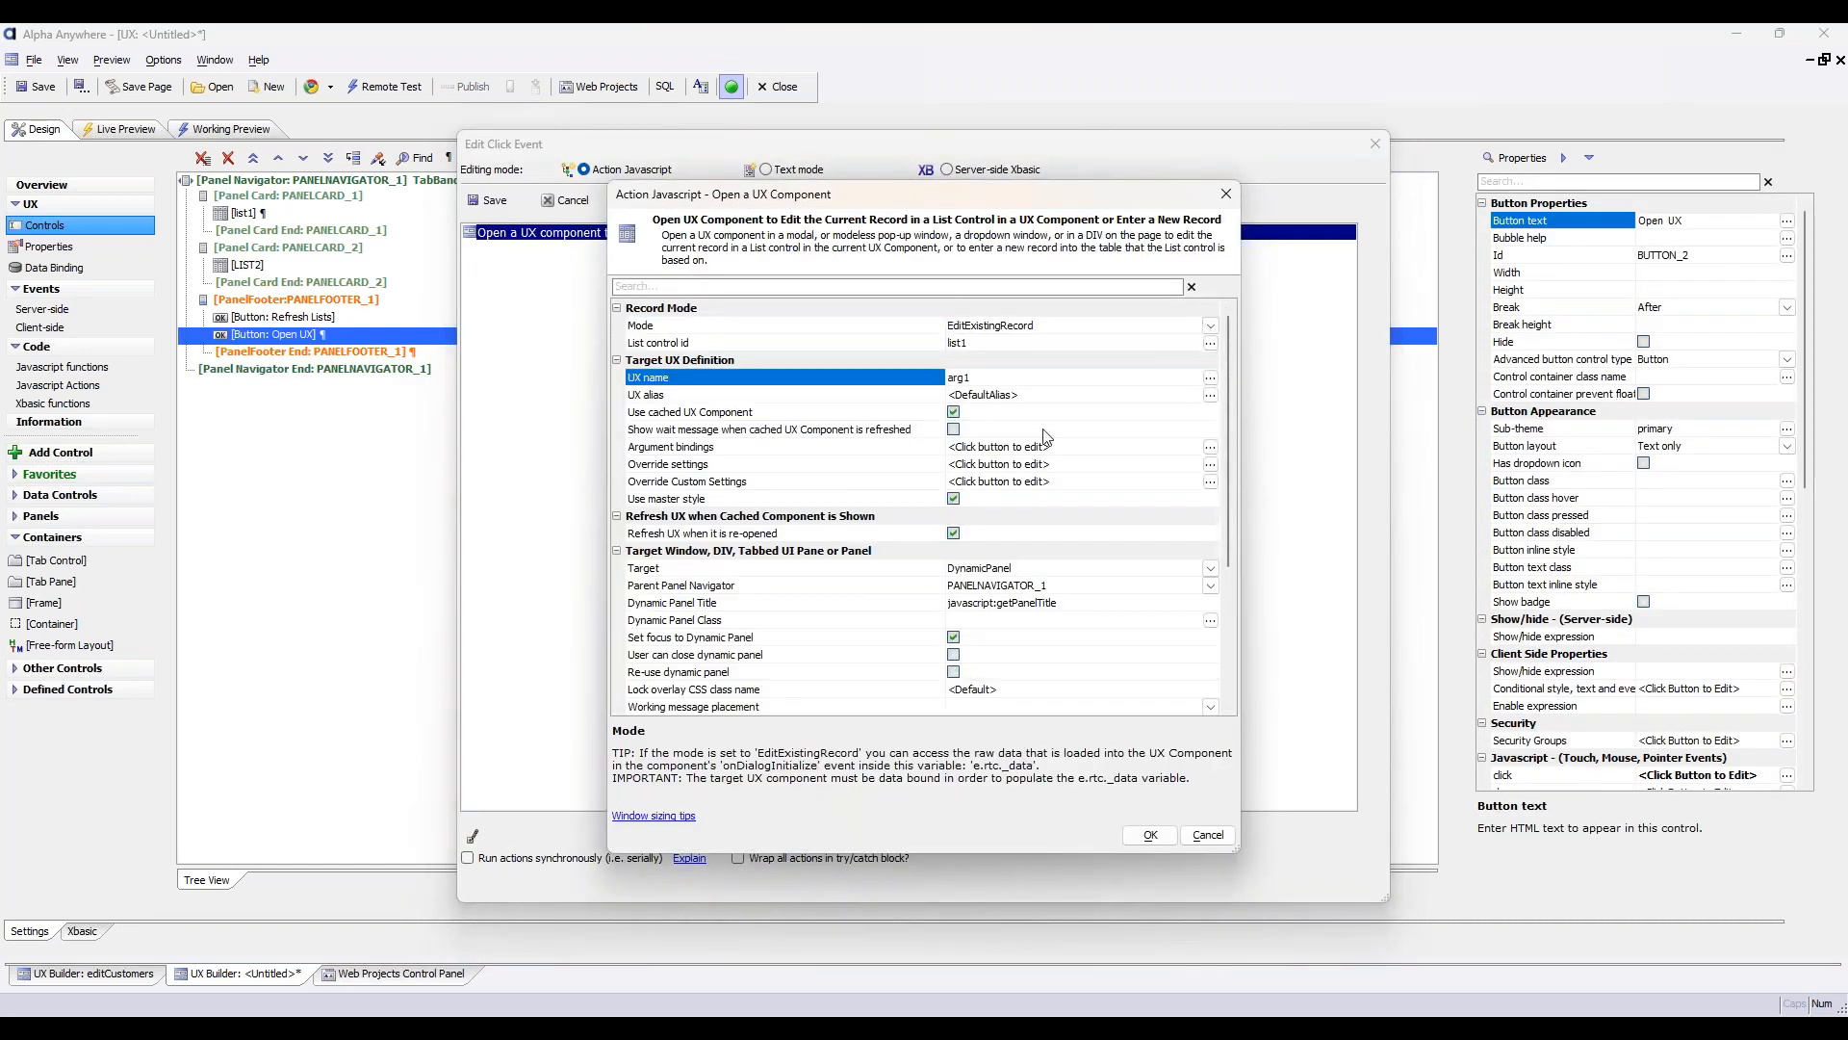
{"action": "left_click", "coordinate": [1085, 261]}
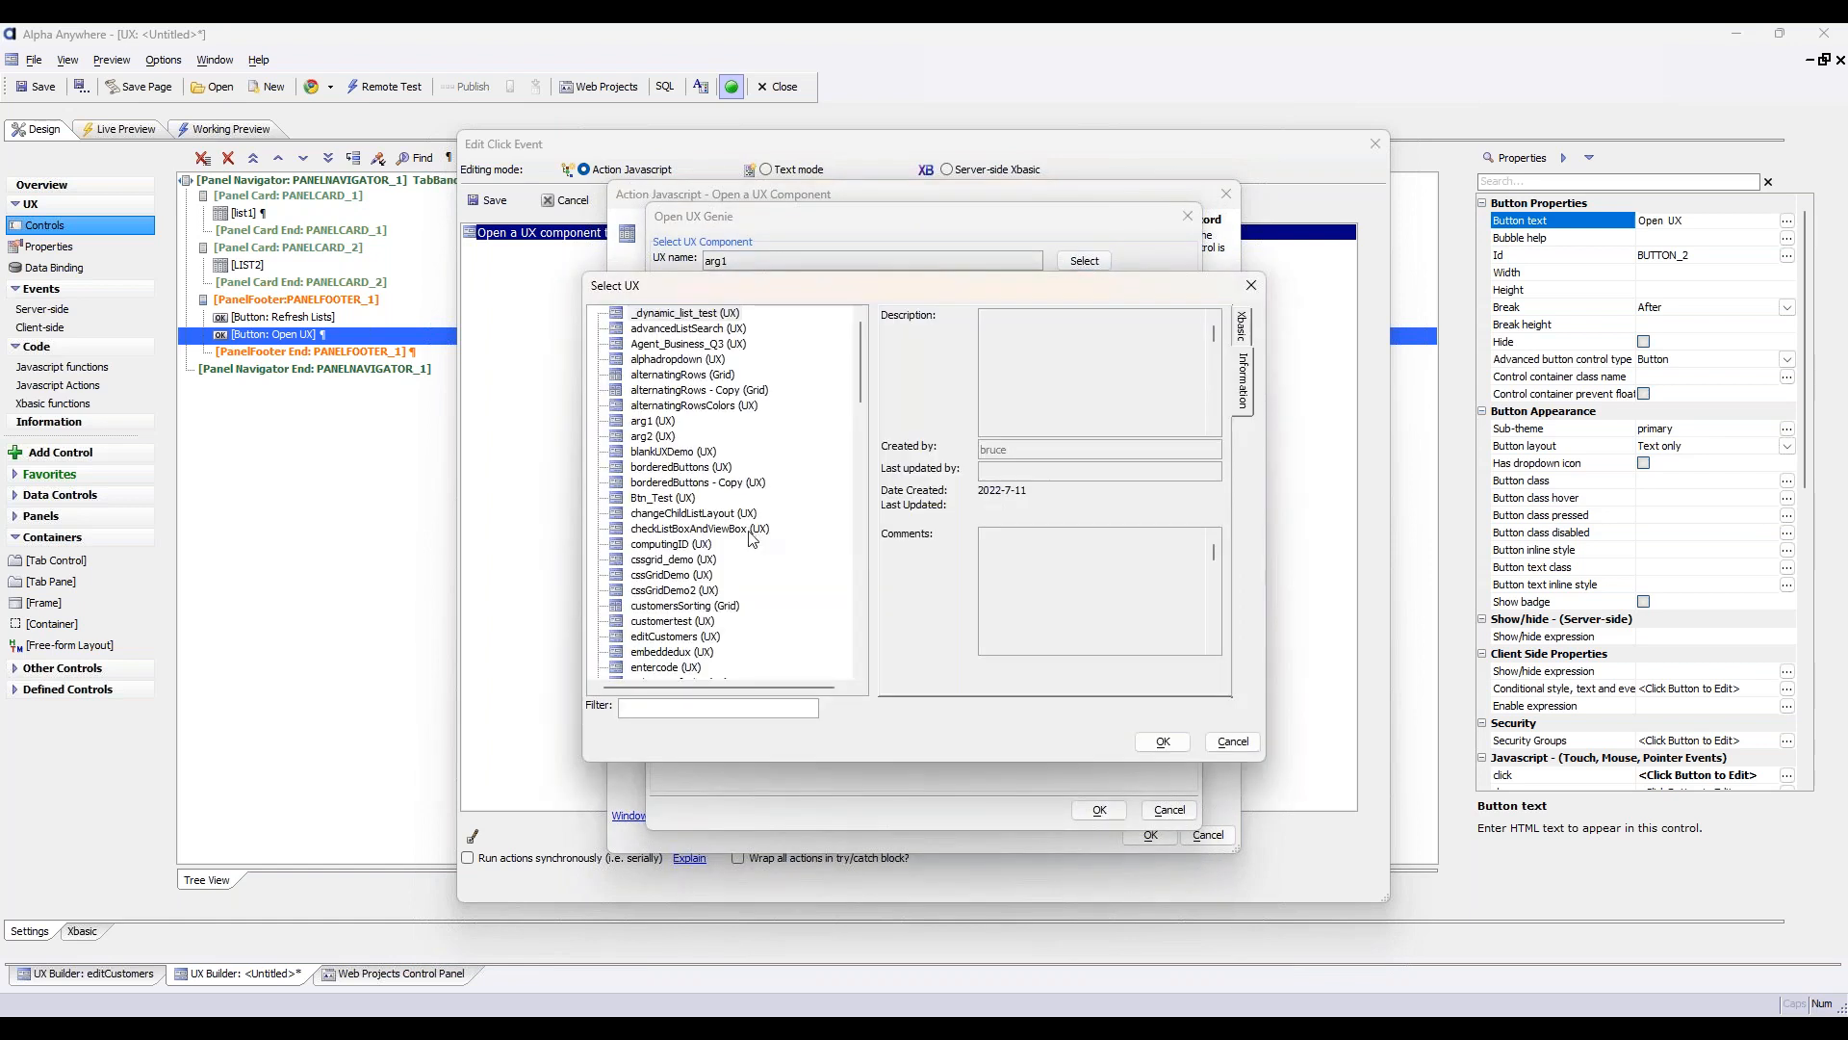
{"action": "scroll", "coordinate": [752, 539], "scroll_direction": "down", "scroll_amount": 1}
{"action": "left_click", "coordinate": [674, 590]}
{"action": "left_click", "coordinate": [1162, 742]}
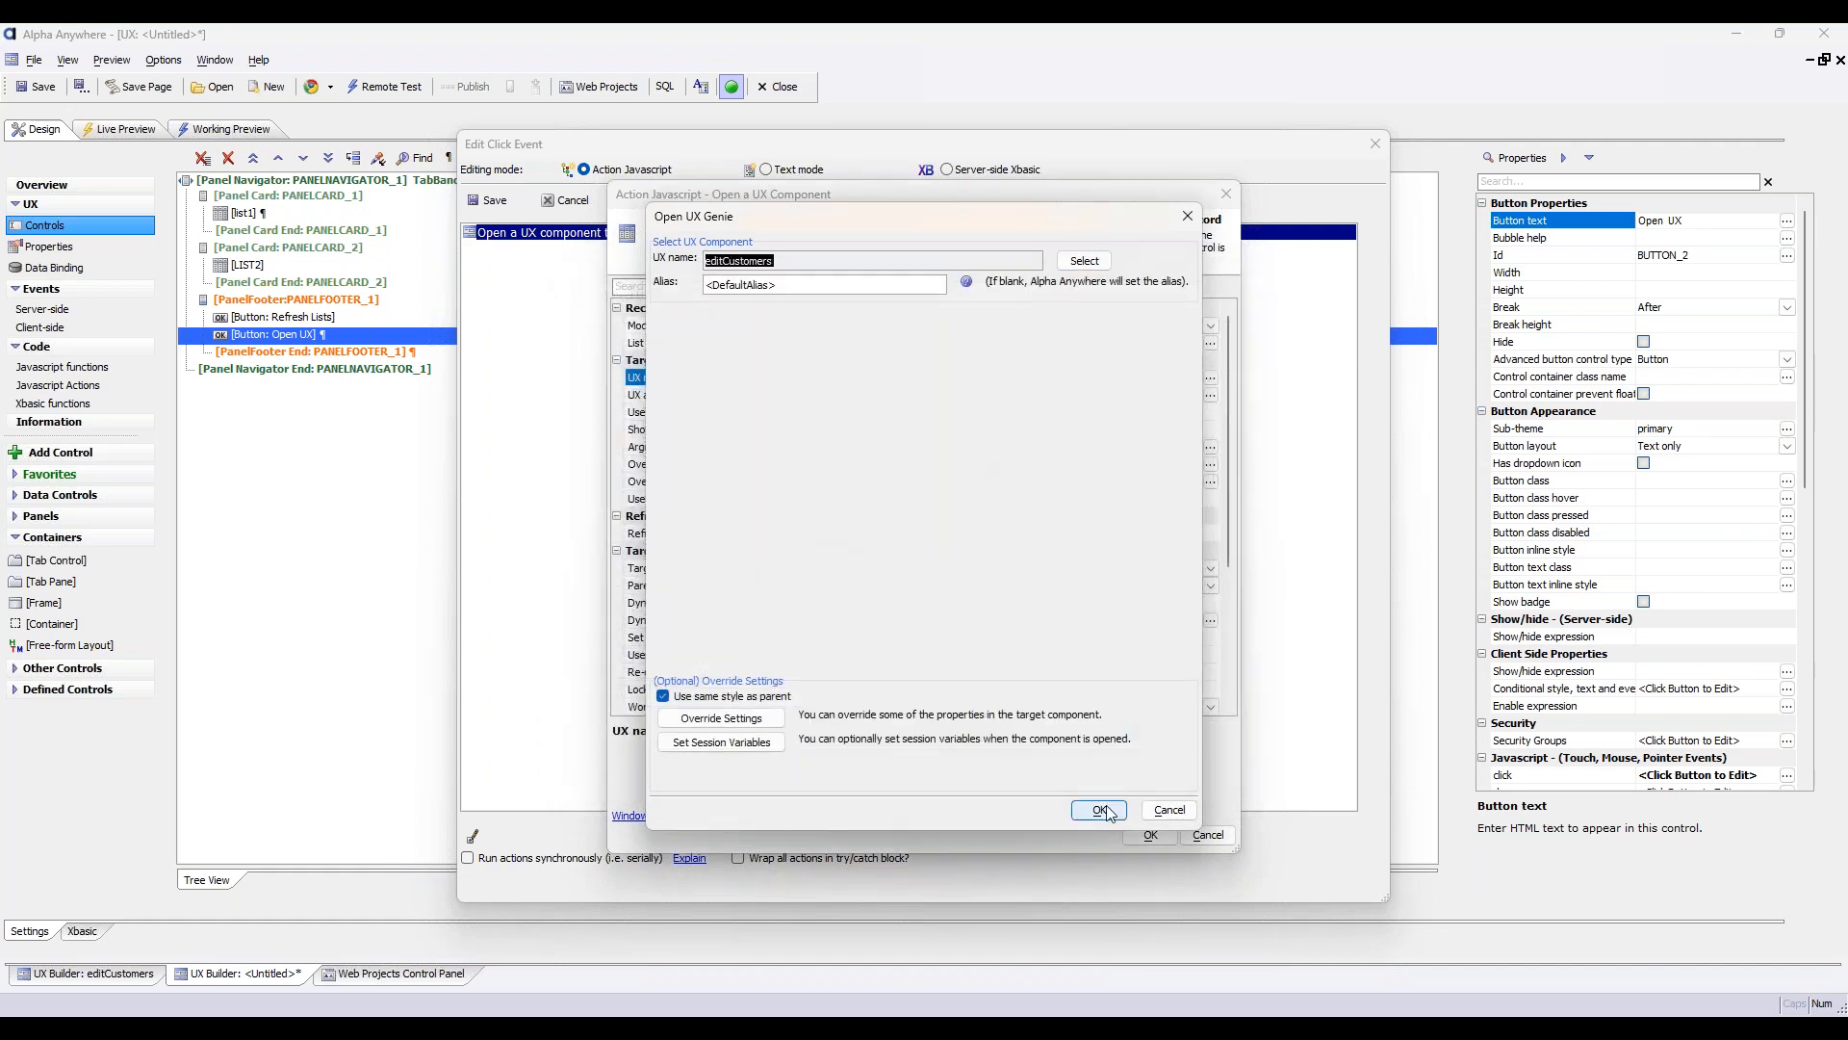
{"action": "left_click", "coordinate": [1099, 810]}
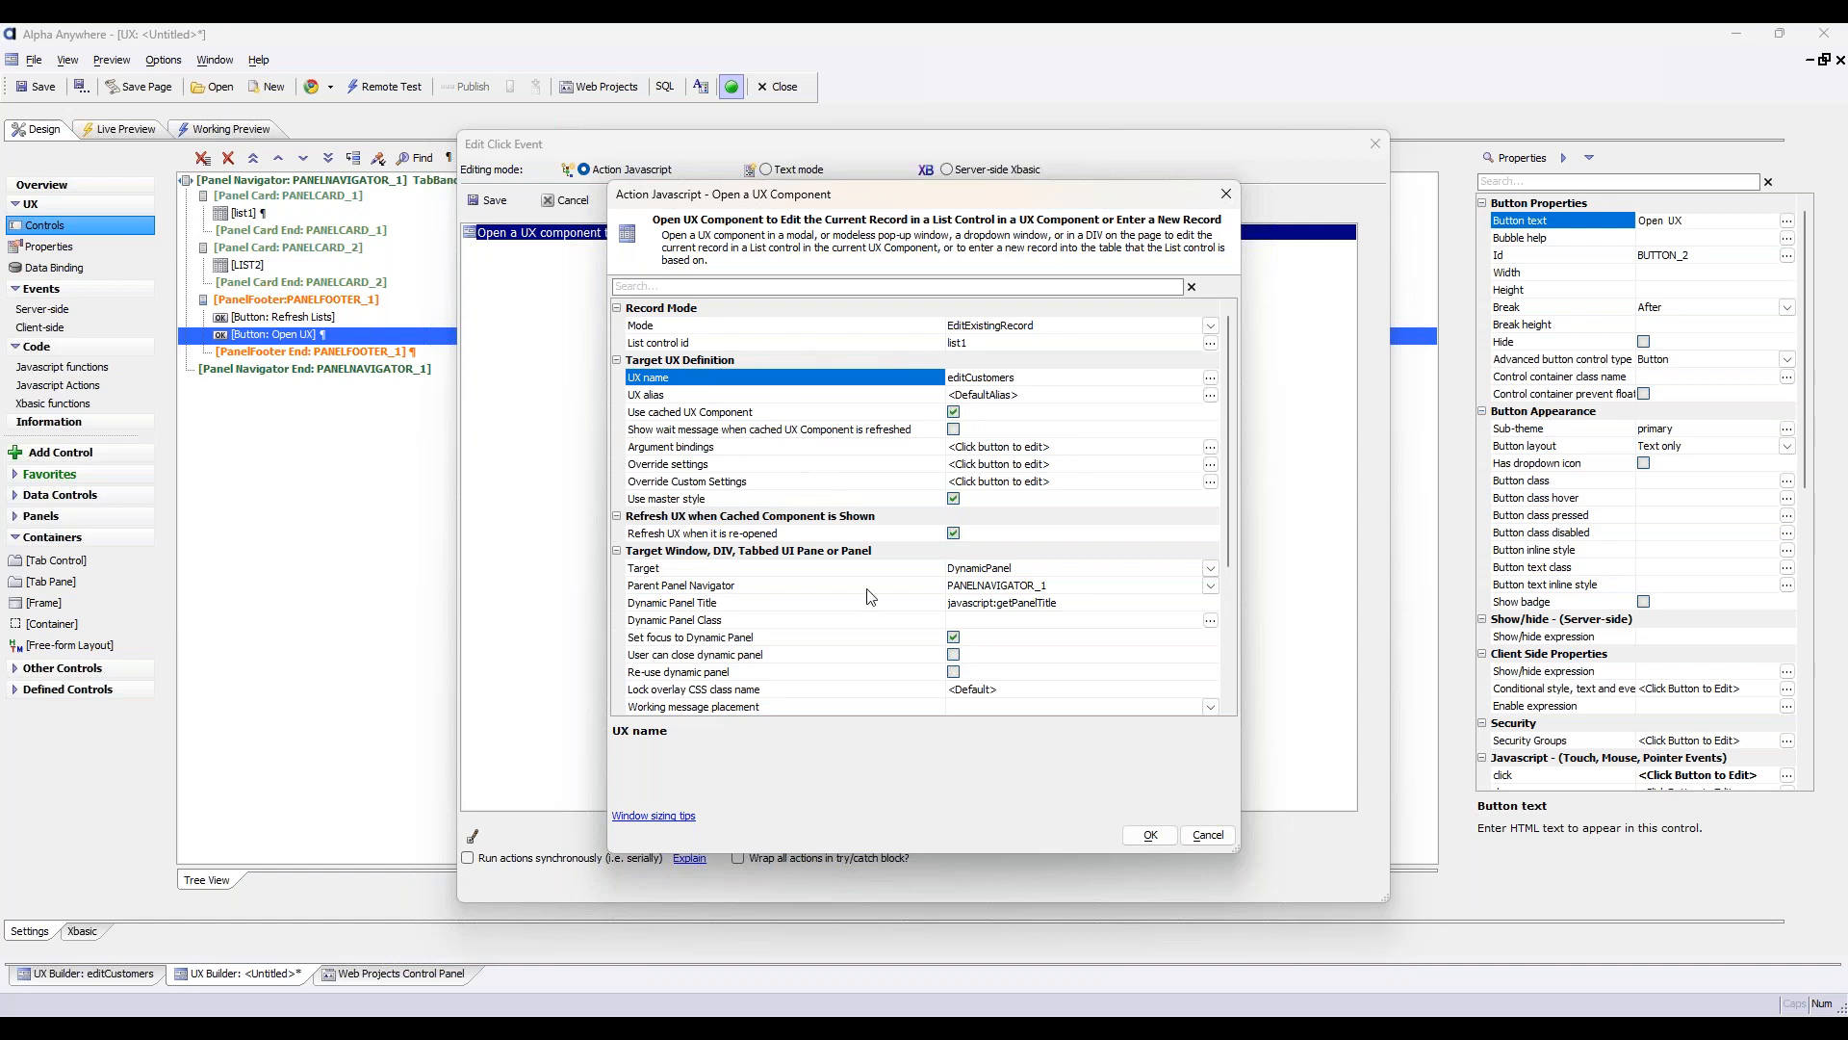
Copy the function name getPanelTitle from the Dynamic Panel Title setting, then accept the action and save the click event
{"action": "scroll", "coordinate": [871, 640], "scroll_direction": "down", "scroll_amount": 2}
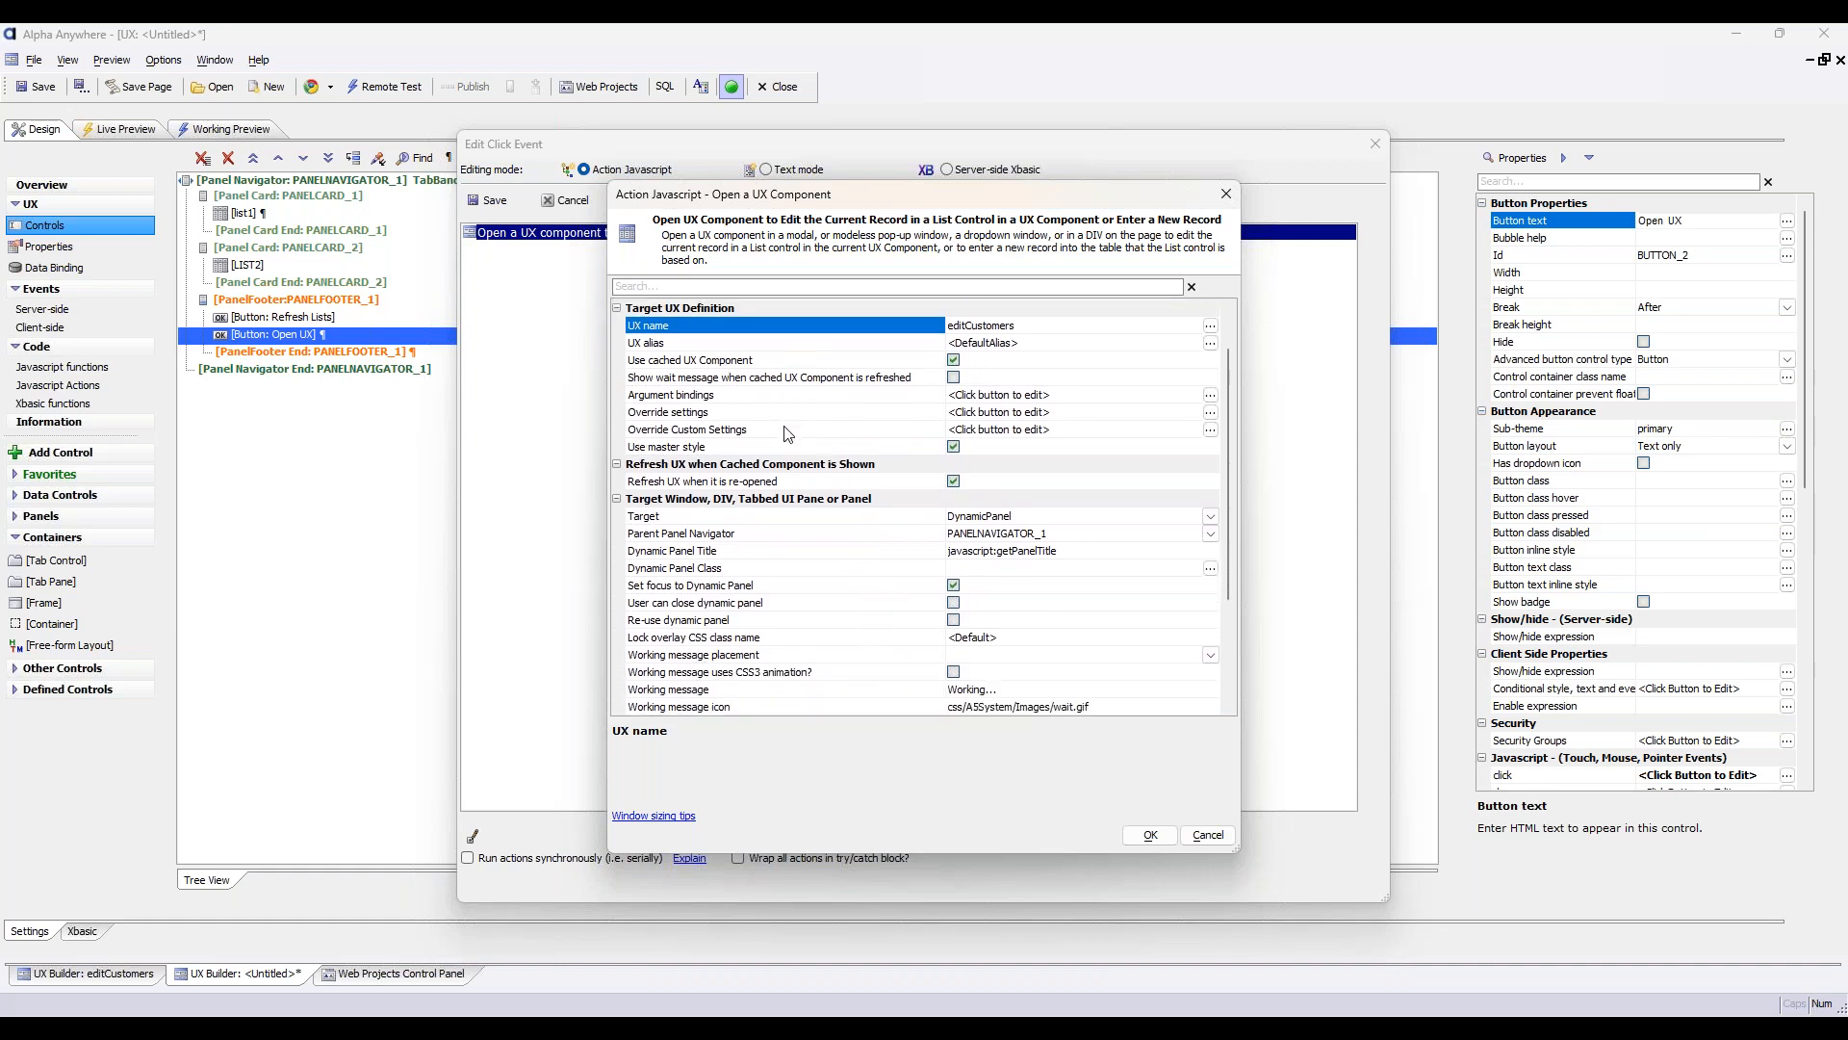
{"action": "scroll", "coordinate": [855, 480], "scroll_direction": "down", "scroll_amount": 3}
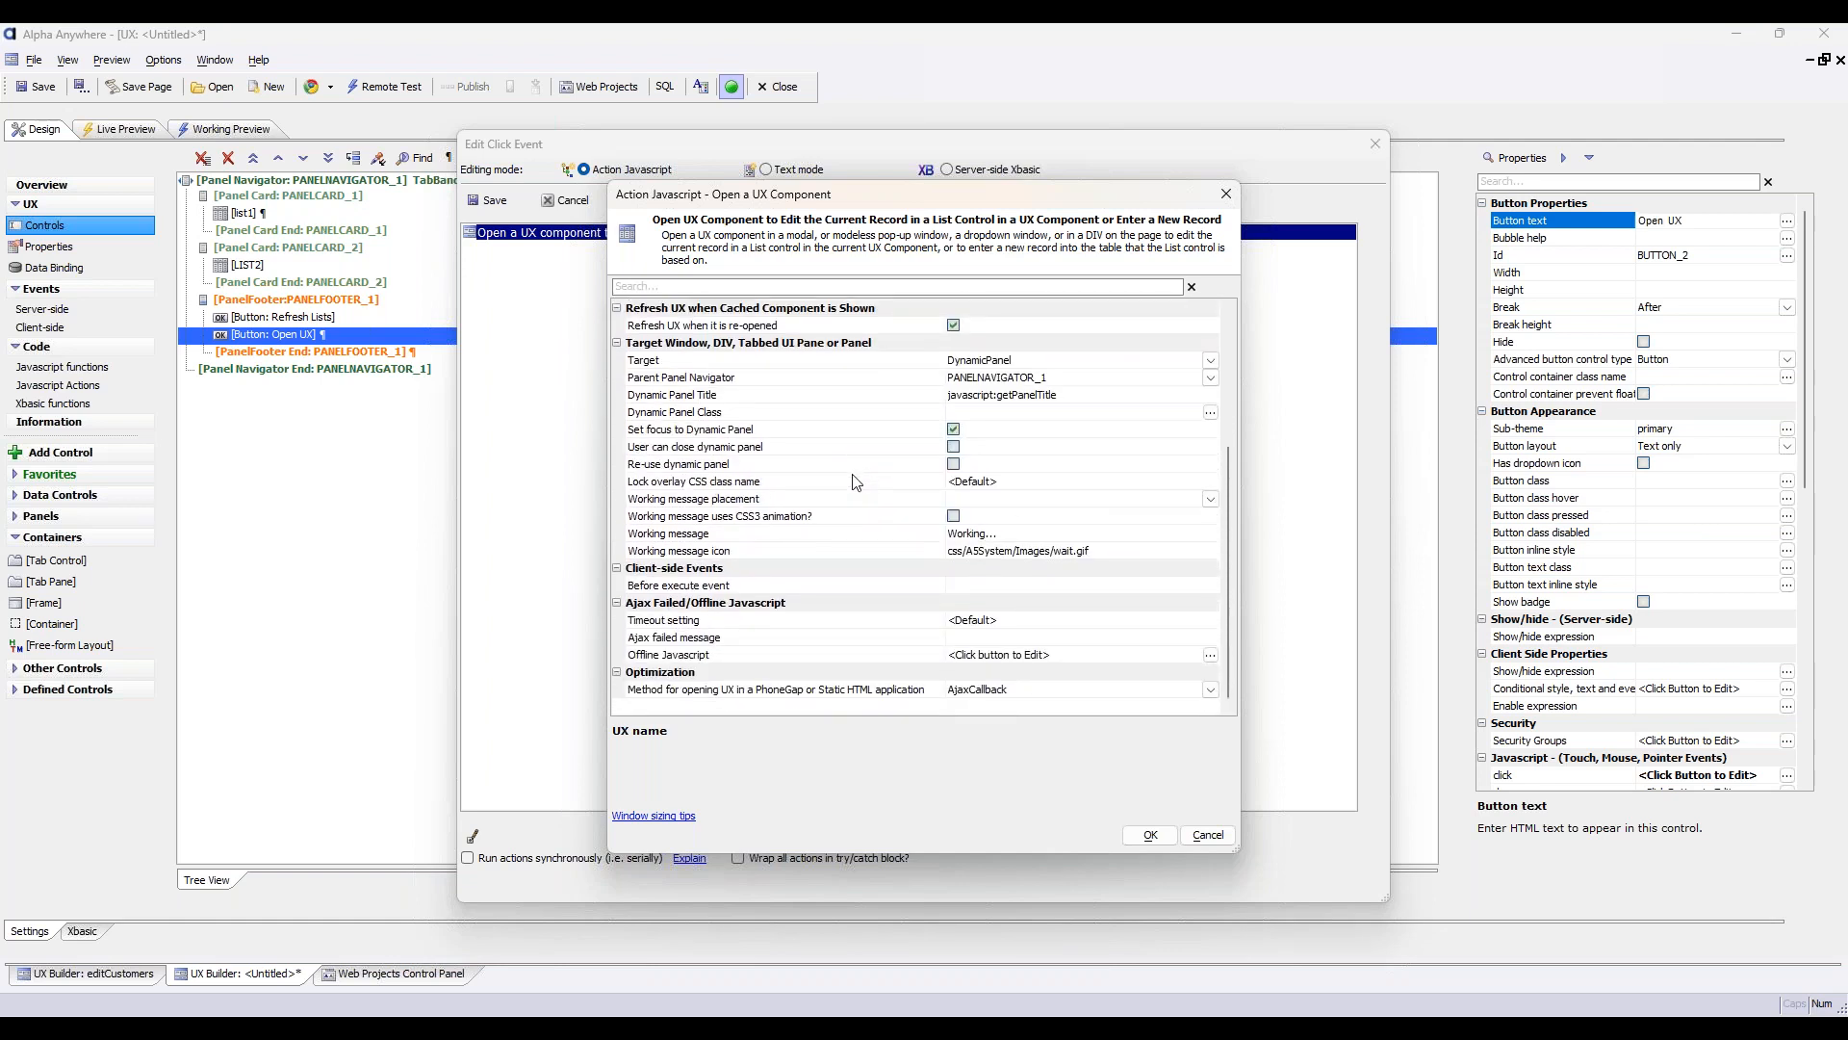
{"action": "left_click", "coordinate": [1049, 396]}
{"action": "left_click_drag", "start_coordinate": [1062, 395], "coordinate": [997, 396]}
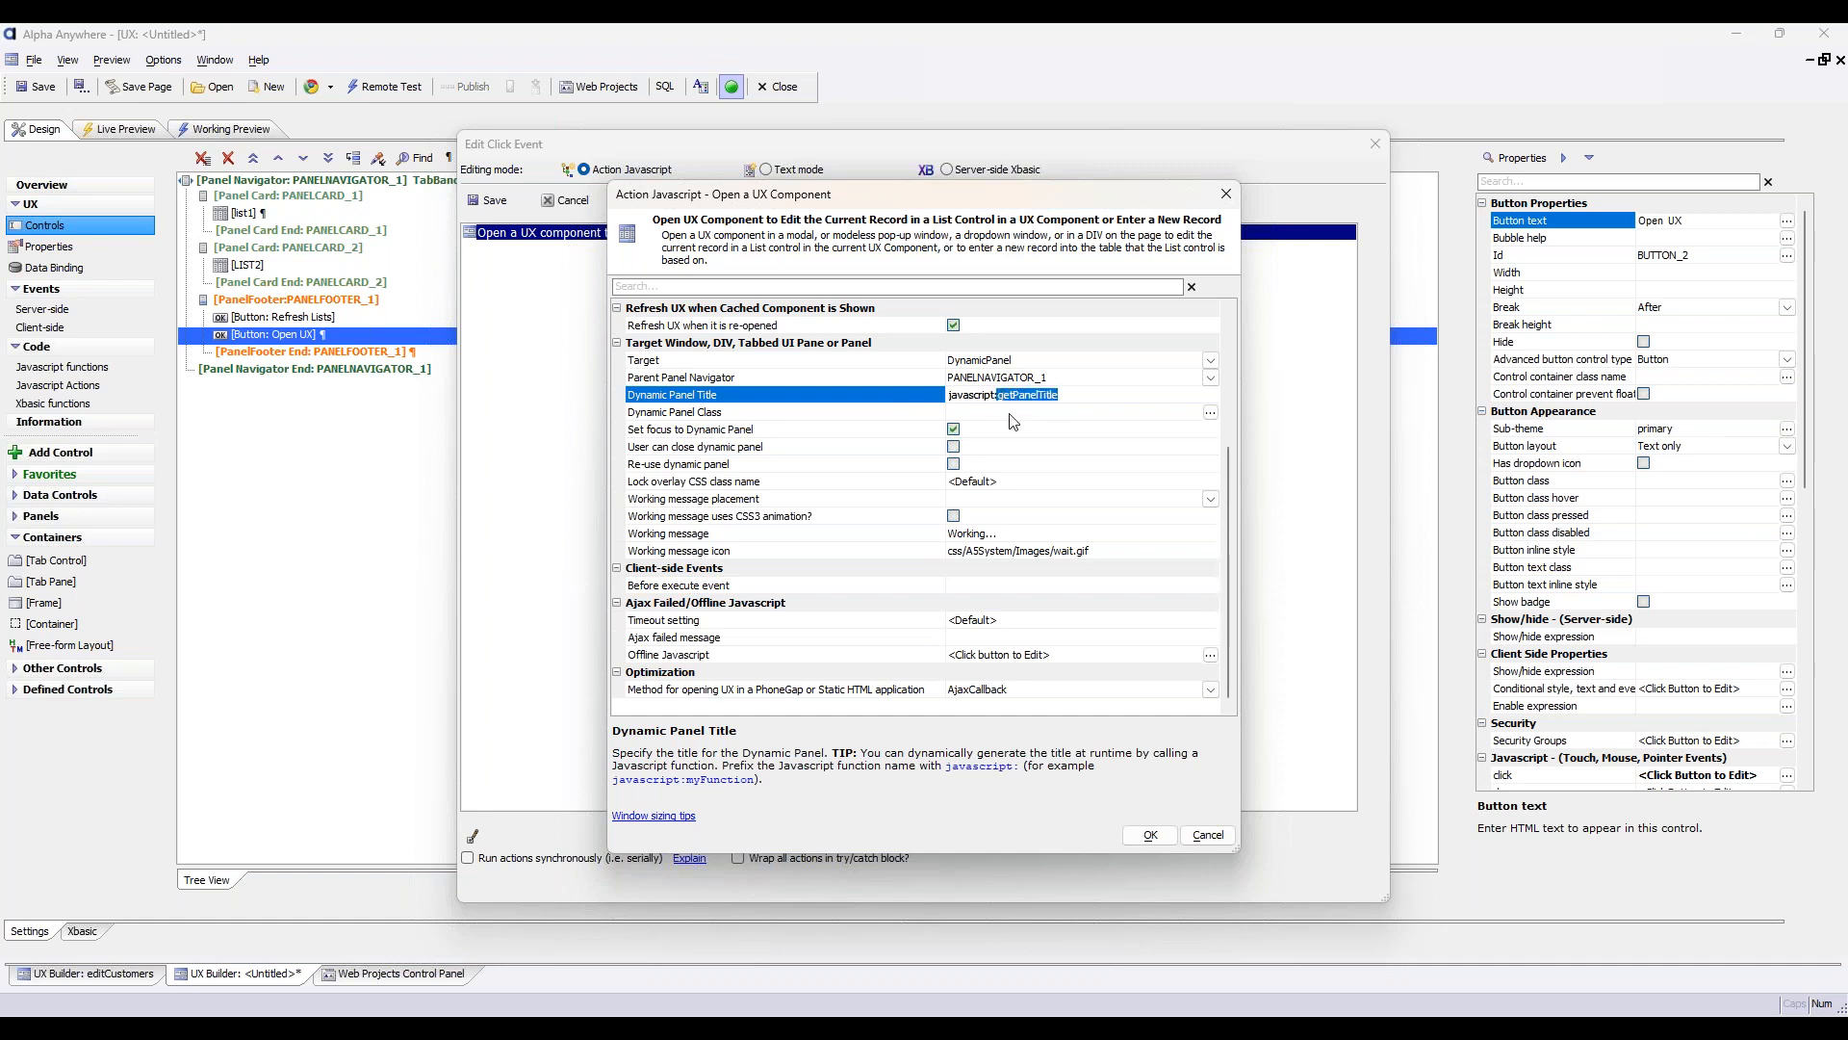
{"action": "left_click", "coordinate": [1150, 835]}
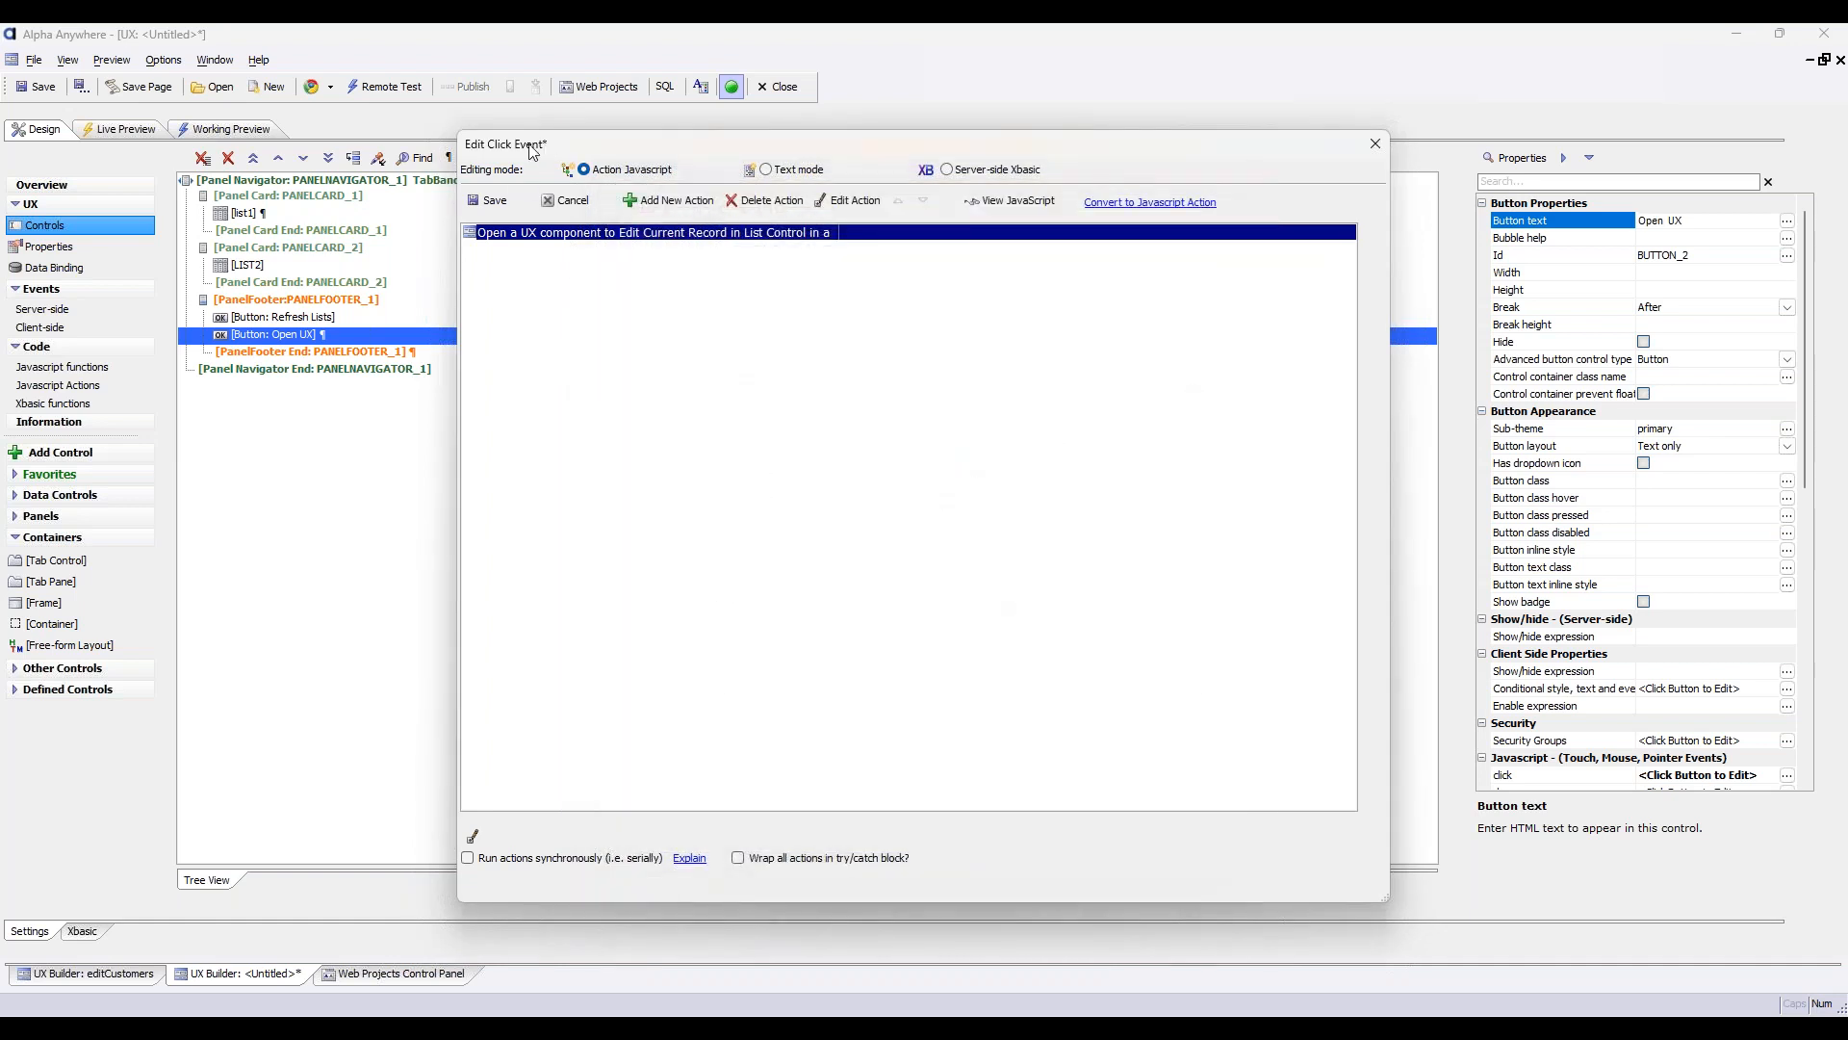
{"action": "left_click", "coordinate": [493, 200]}
Set the return value type of list1 to PrimaryKey in the List Builder and accept the change
{"action": "left_click", "coordinate": [302, 216]}
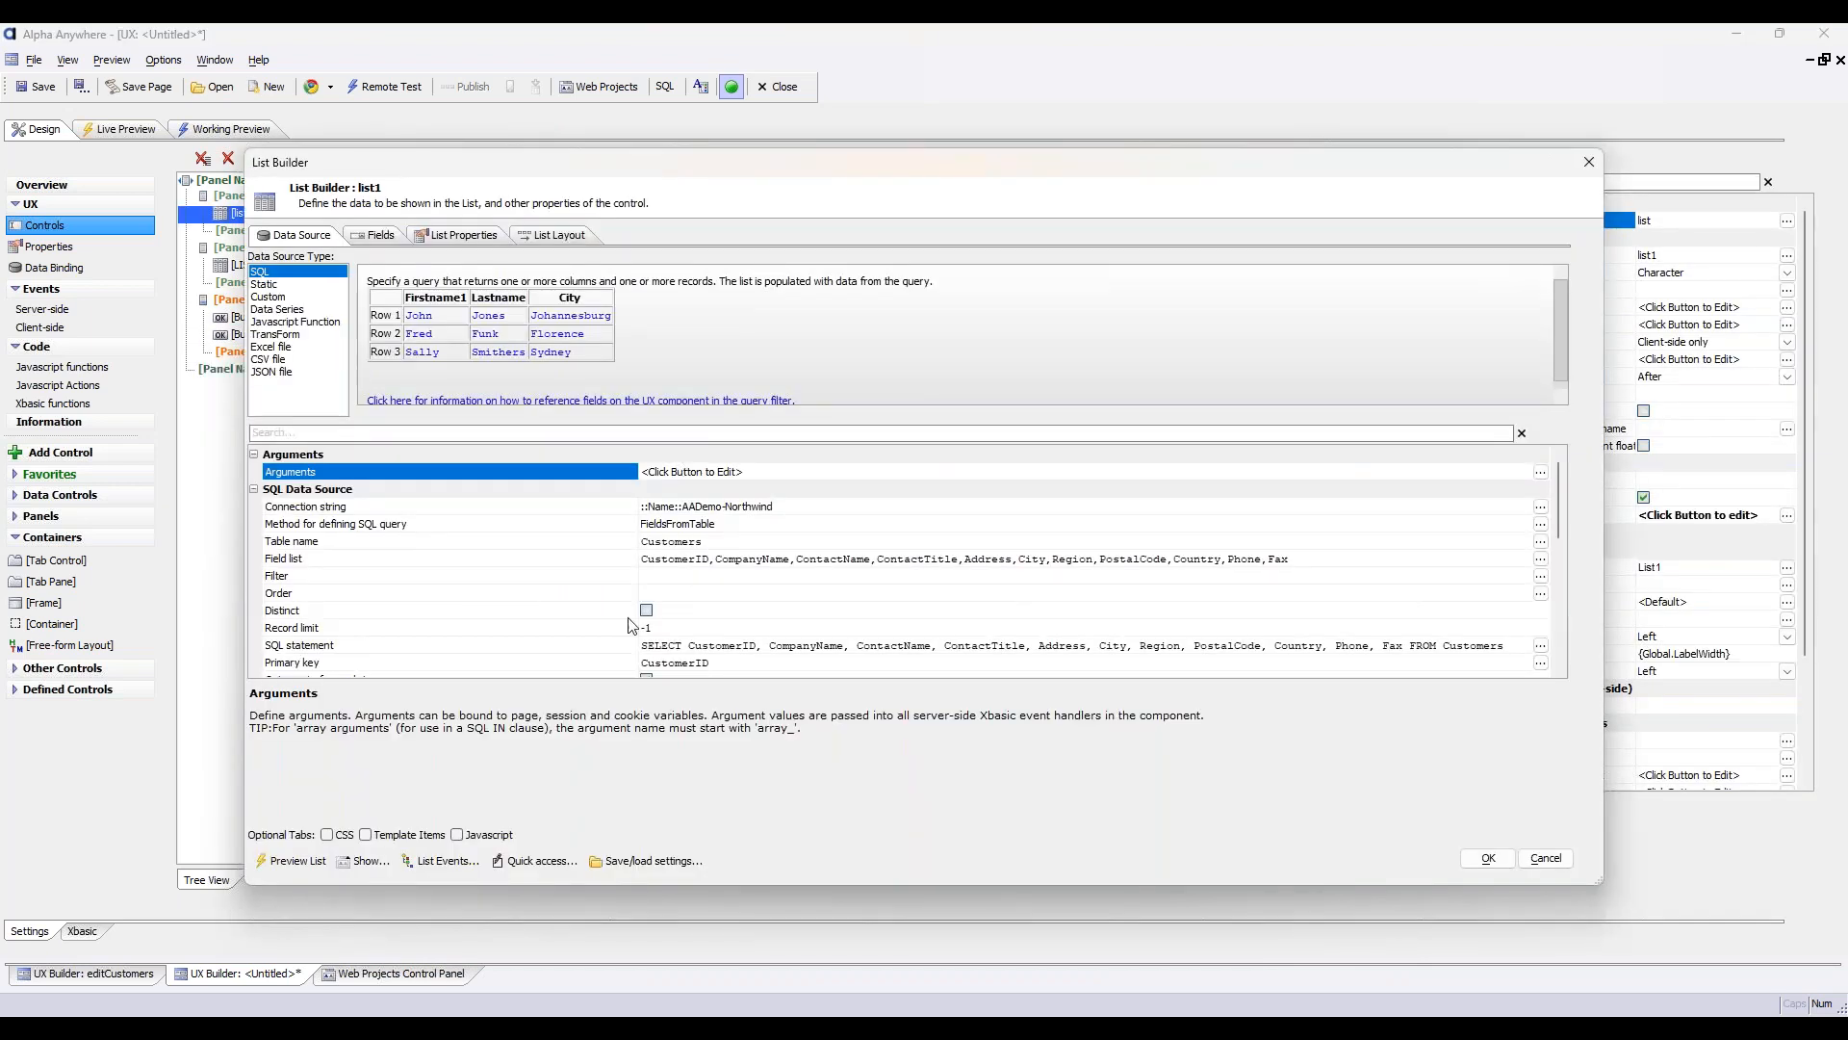
{"action": "scroll", "coordinate": [535, 604], "scroll_direction": "down", "scroll_amount": 5}
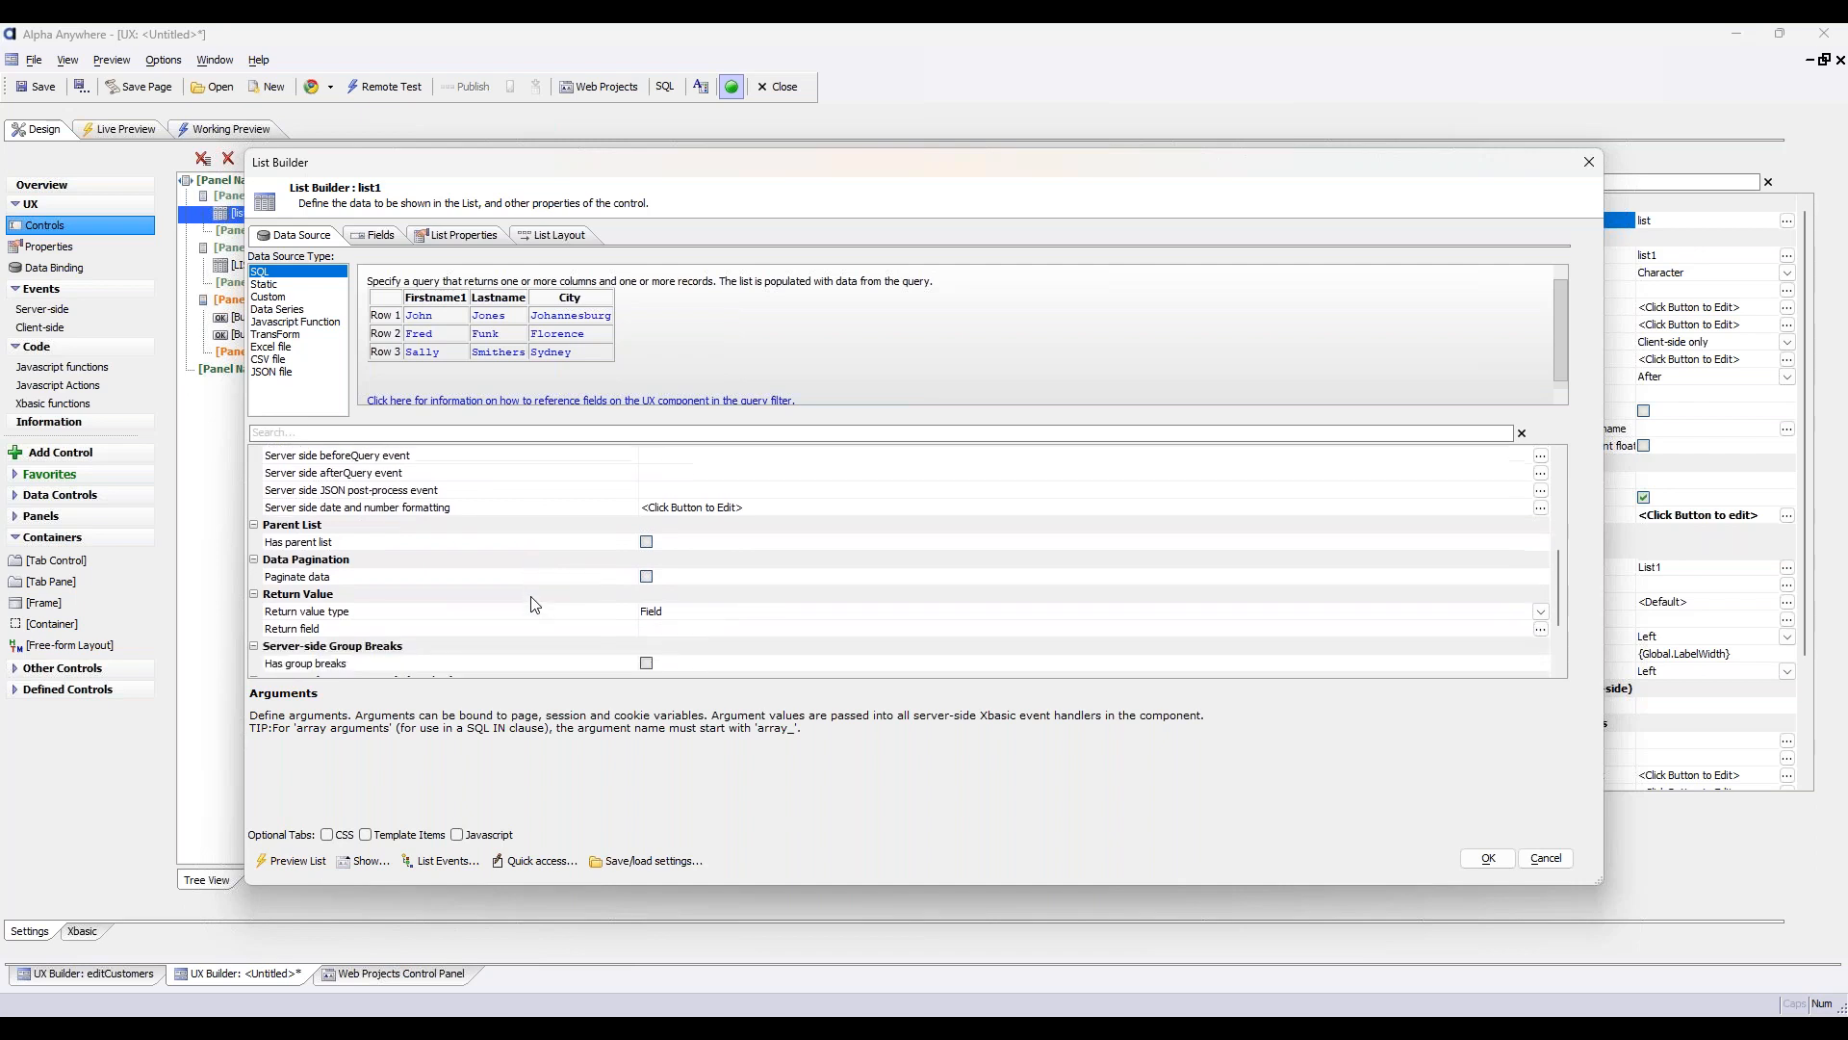
{"action": "scroll", "coordinate": [535, 604], "scroll_direction": "down", "scroll_amount": 1}
{"action": "left_click", "coordinate": [308, 589]}
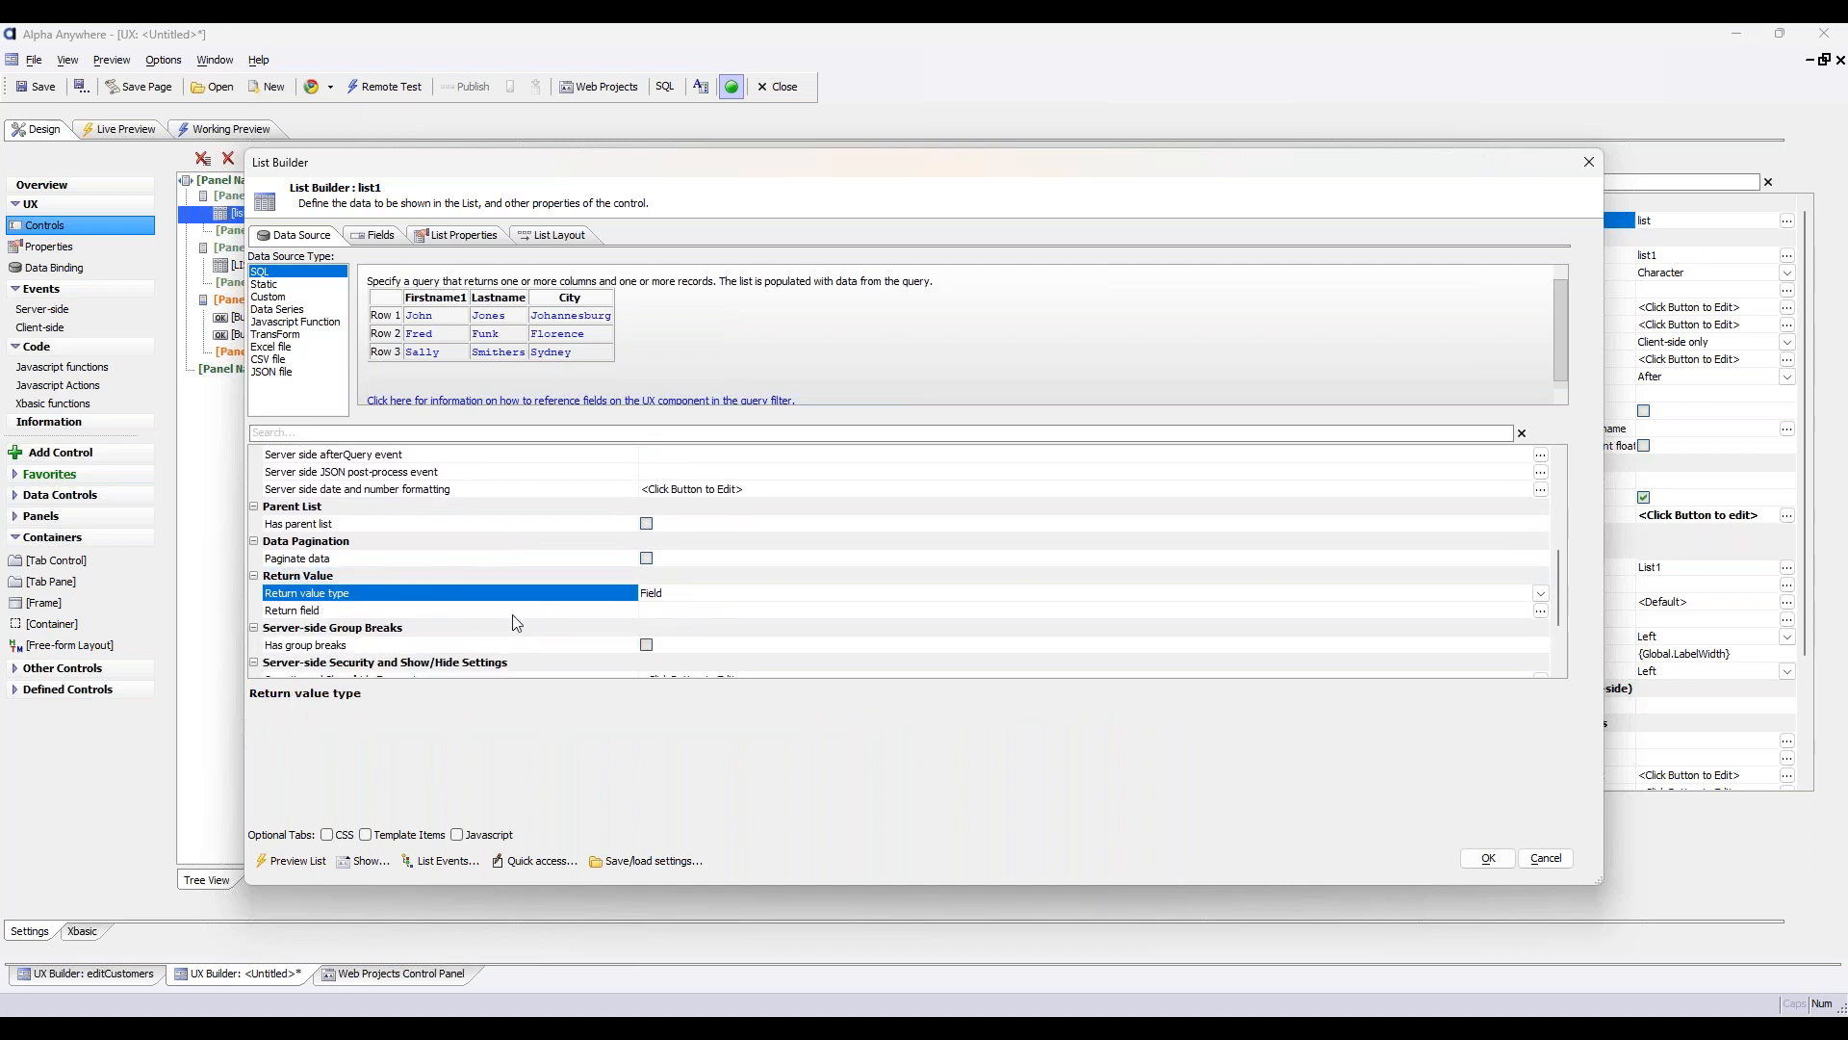
{"action": "left_click", "coordinate": [1541, 595]}
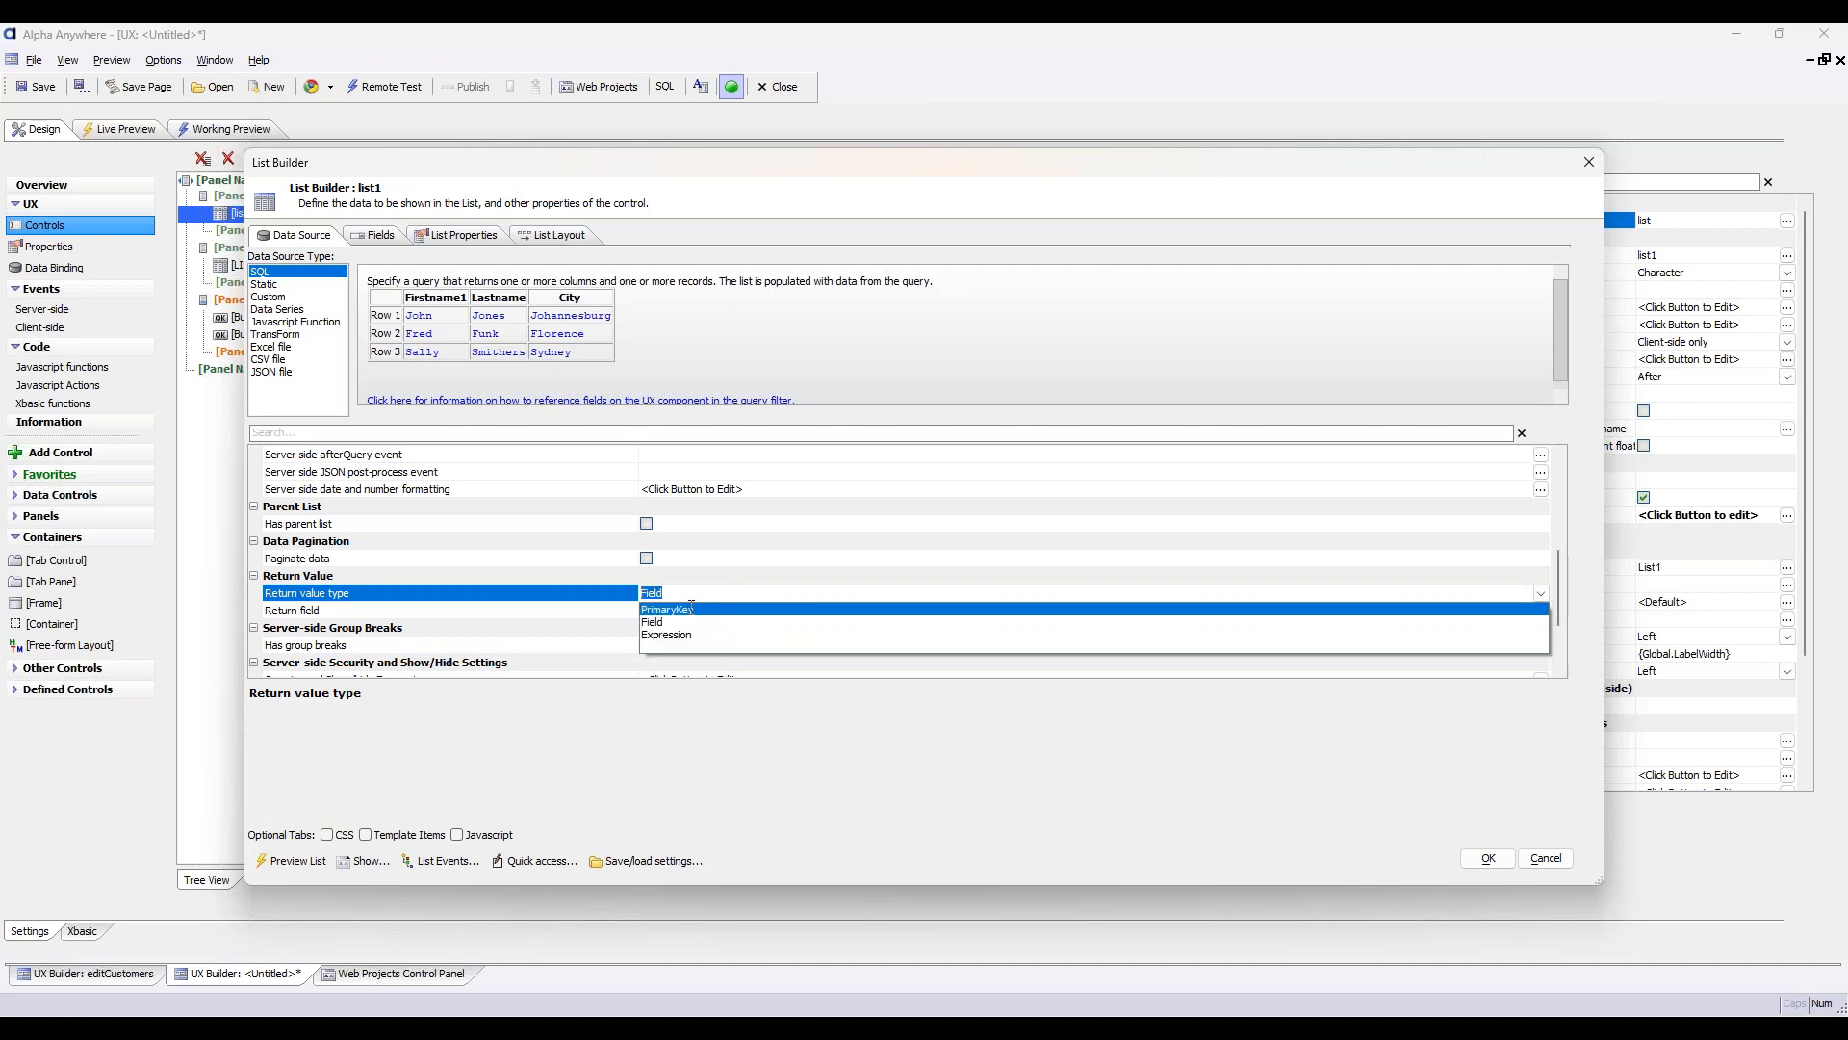
{"action": "left_click", "coordinate": [691, 608]}
{"action": "left_click", "coordinate": [1480, 858]}
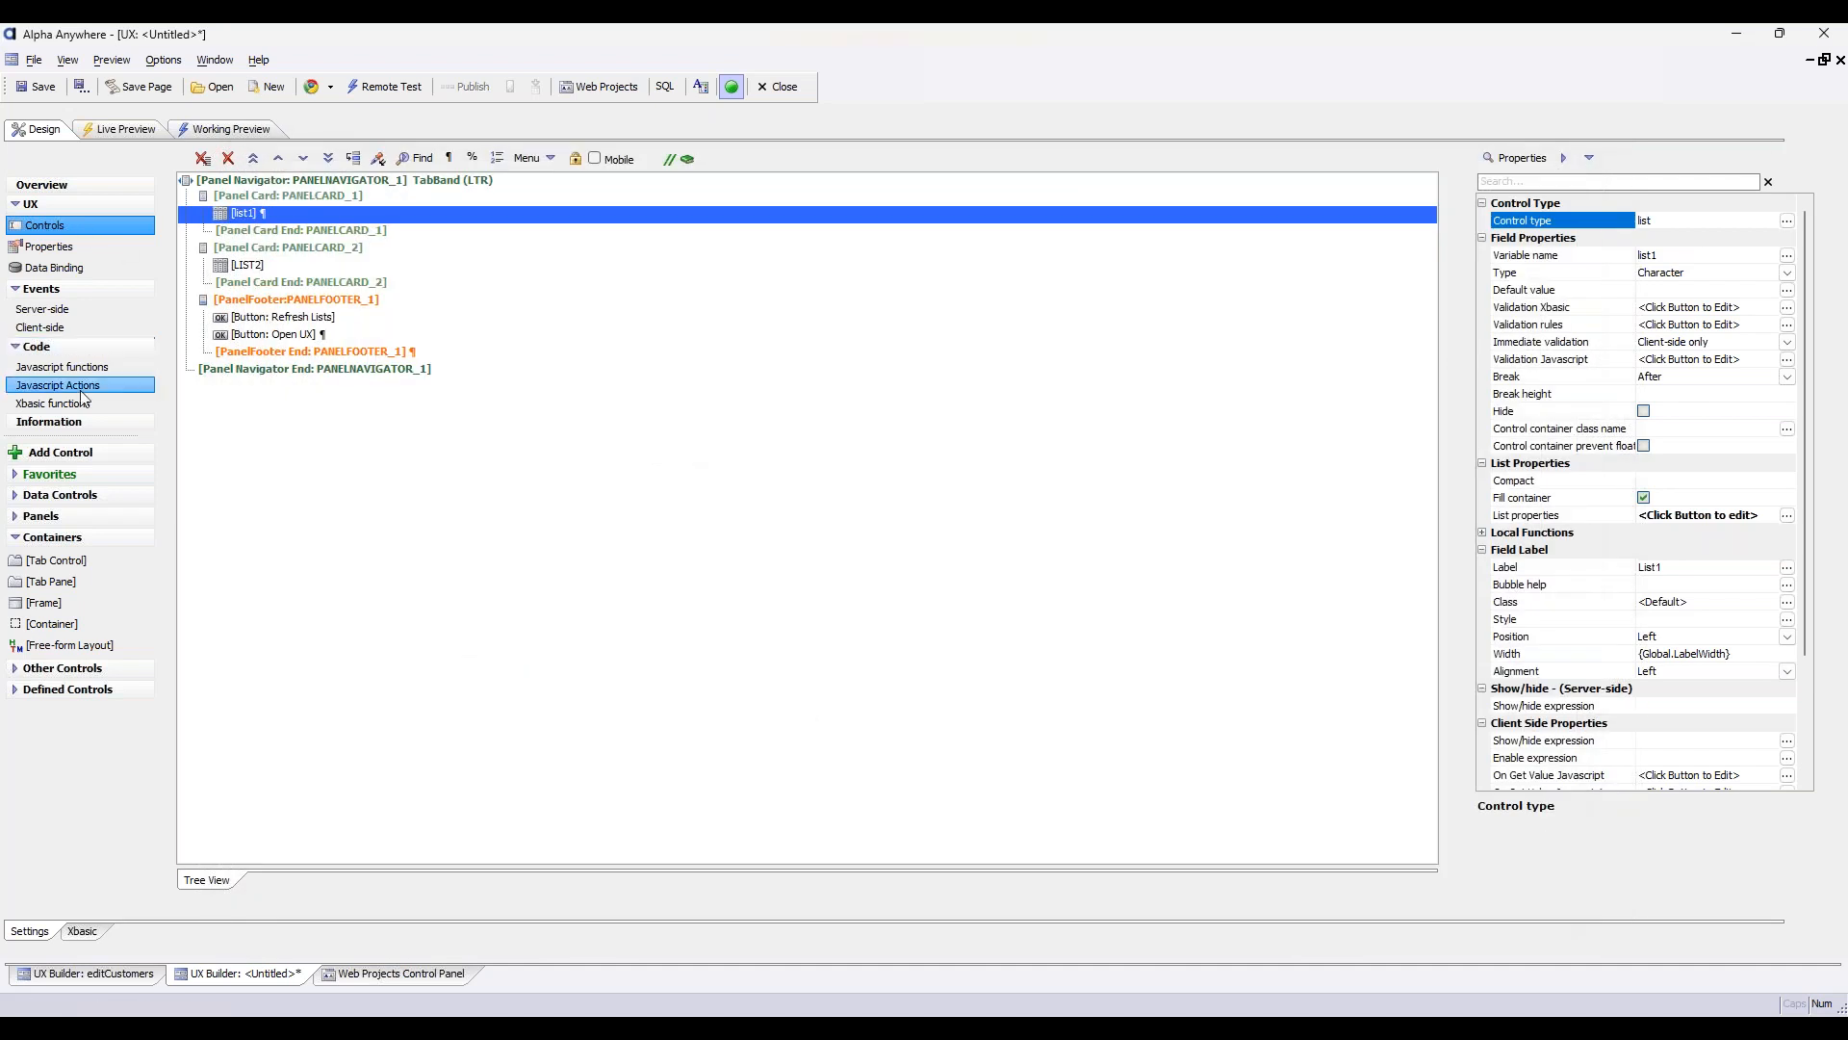
Define an empty function named getPanelTitle in the untitled UX's JavaScript functions
{"action": "left_click", "coordinate": [79, 370]}
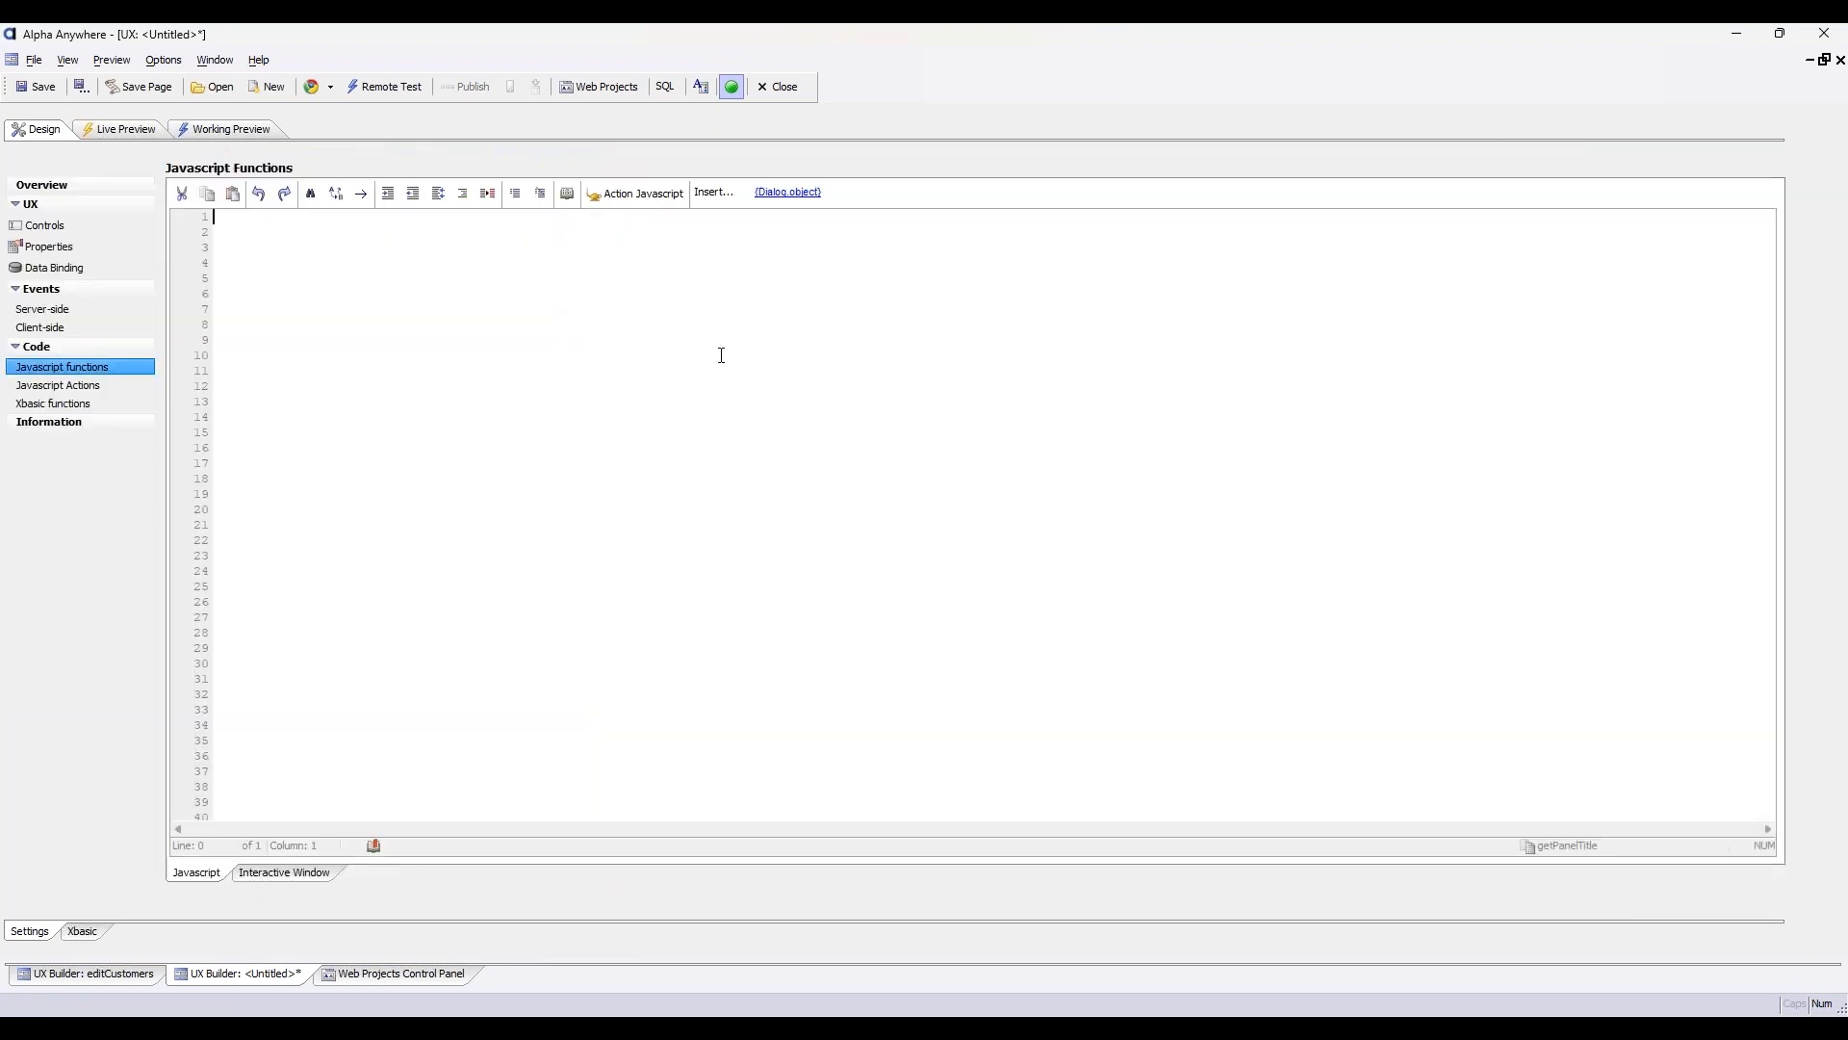
{"action": "type", "text": "function getPanelTitle() {"}
{"action": "key", "text": "Return"}
{"action": "type", "text": "}"}
{"action": "key", "text": "Left"}
{"action": "key", "text": "Return"}
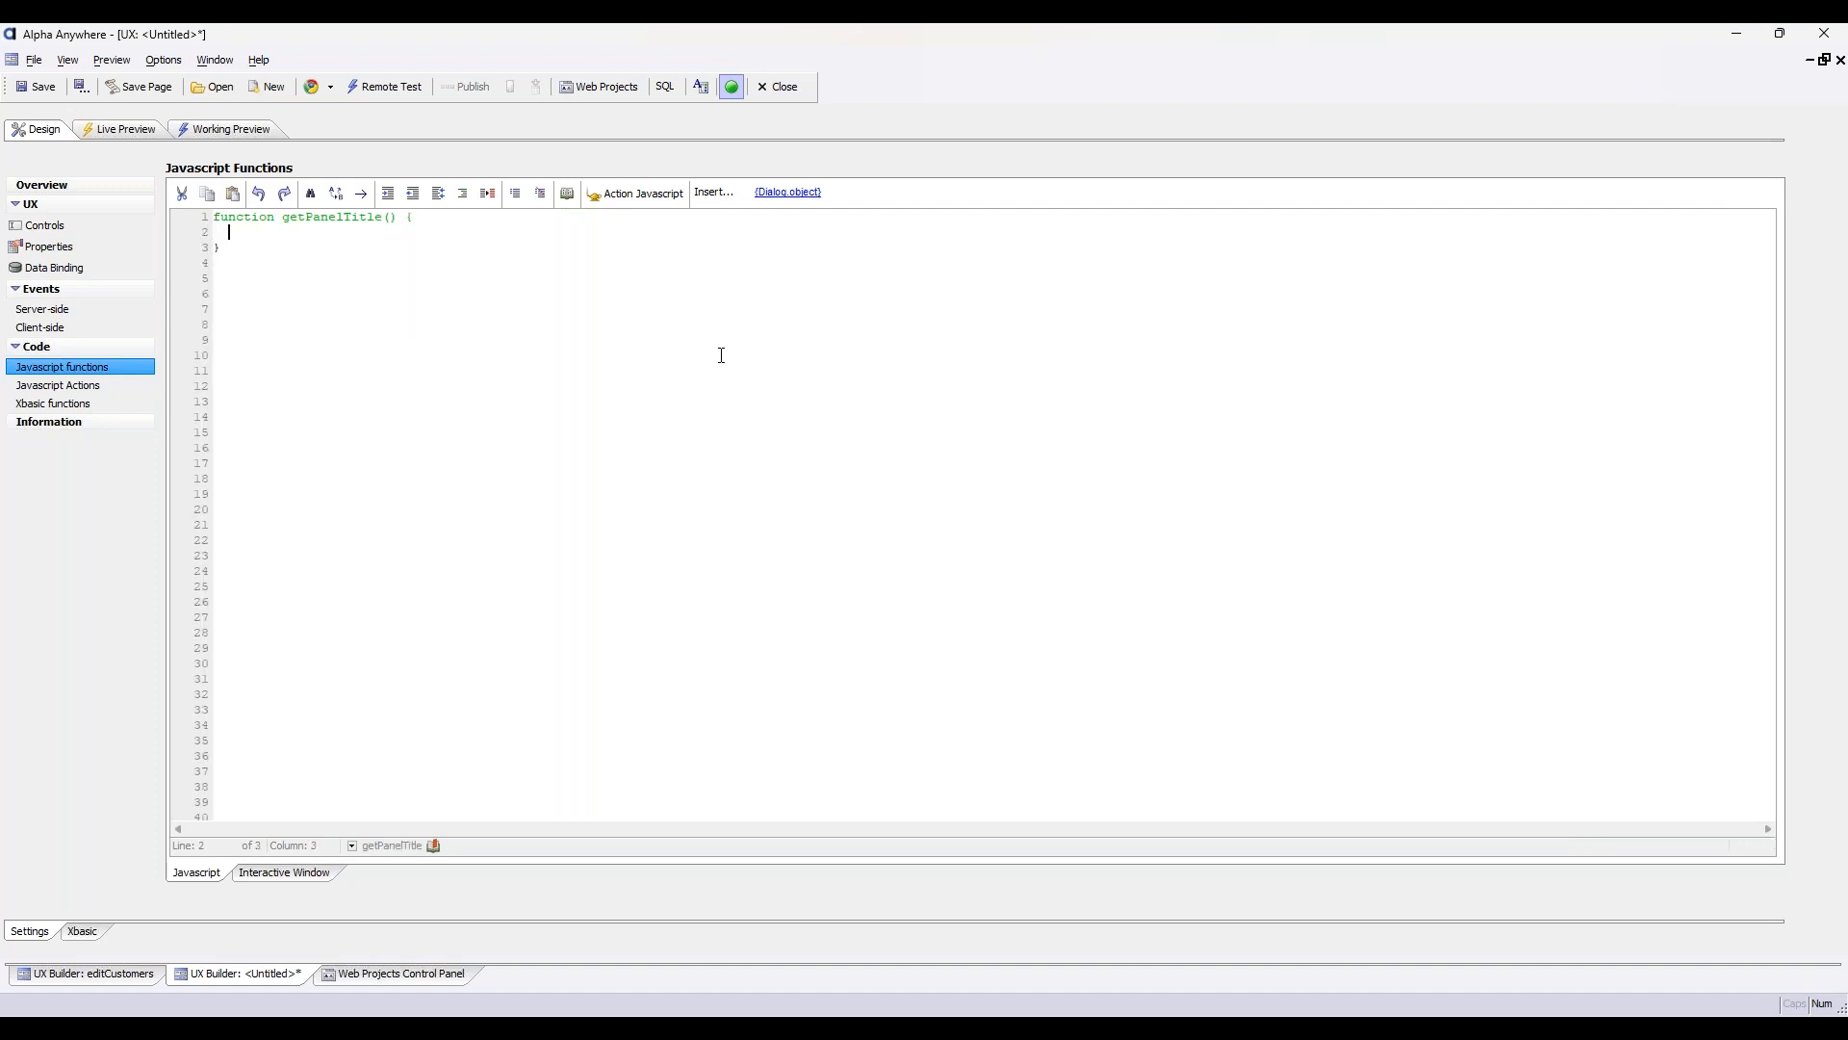
Add the statement "return title;" to the body of getPanelTitle
{"action": "key", "text": "Tab"}
{"action": "type", "text": "return tuti"}
{"action": "key", "text": "BackSpace"}
{"action": "key", "text": "BackSpace"}
{"action": "key", "text": "BackSpace"}
{"action": "type", "text": "itile;"}
Above the return statement, declare title as {dialog.object}.getValue('list1'), choosing list1 from the available controls
{"action": "key", "text": "Return"}
{"action": "key", "text": "Up"}
{"action": "key", "text": "Tab"}
{"action": "type", "text": "let title = {dialog"}
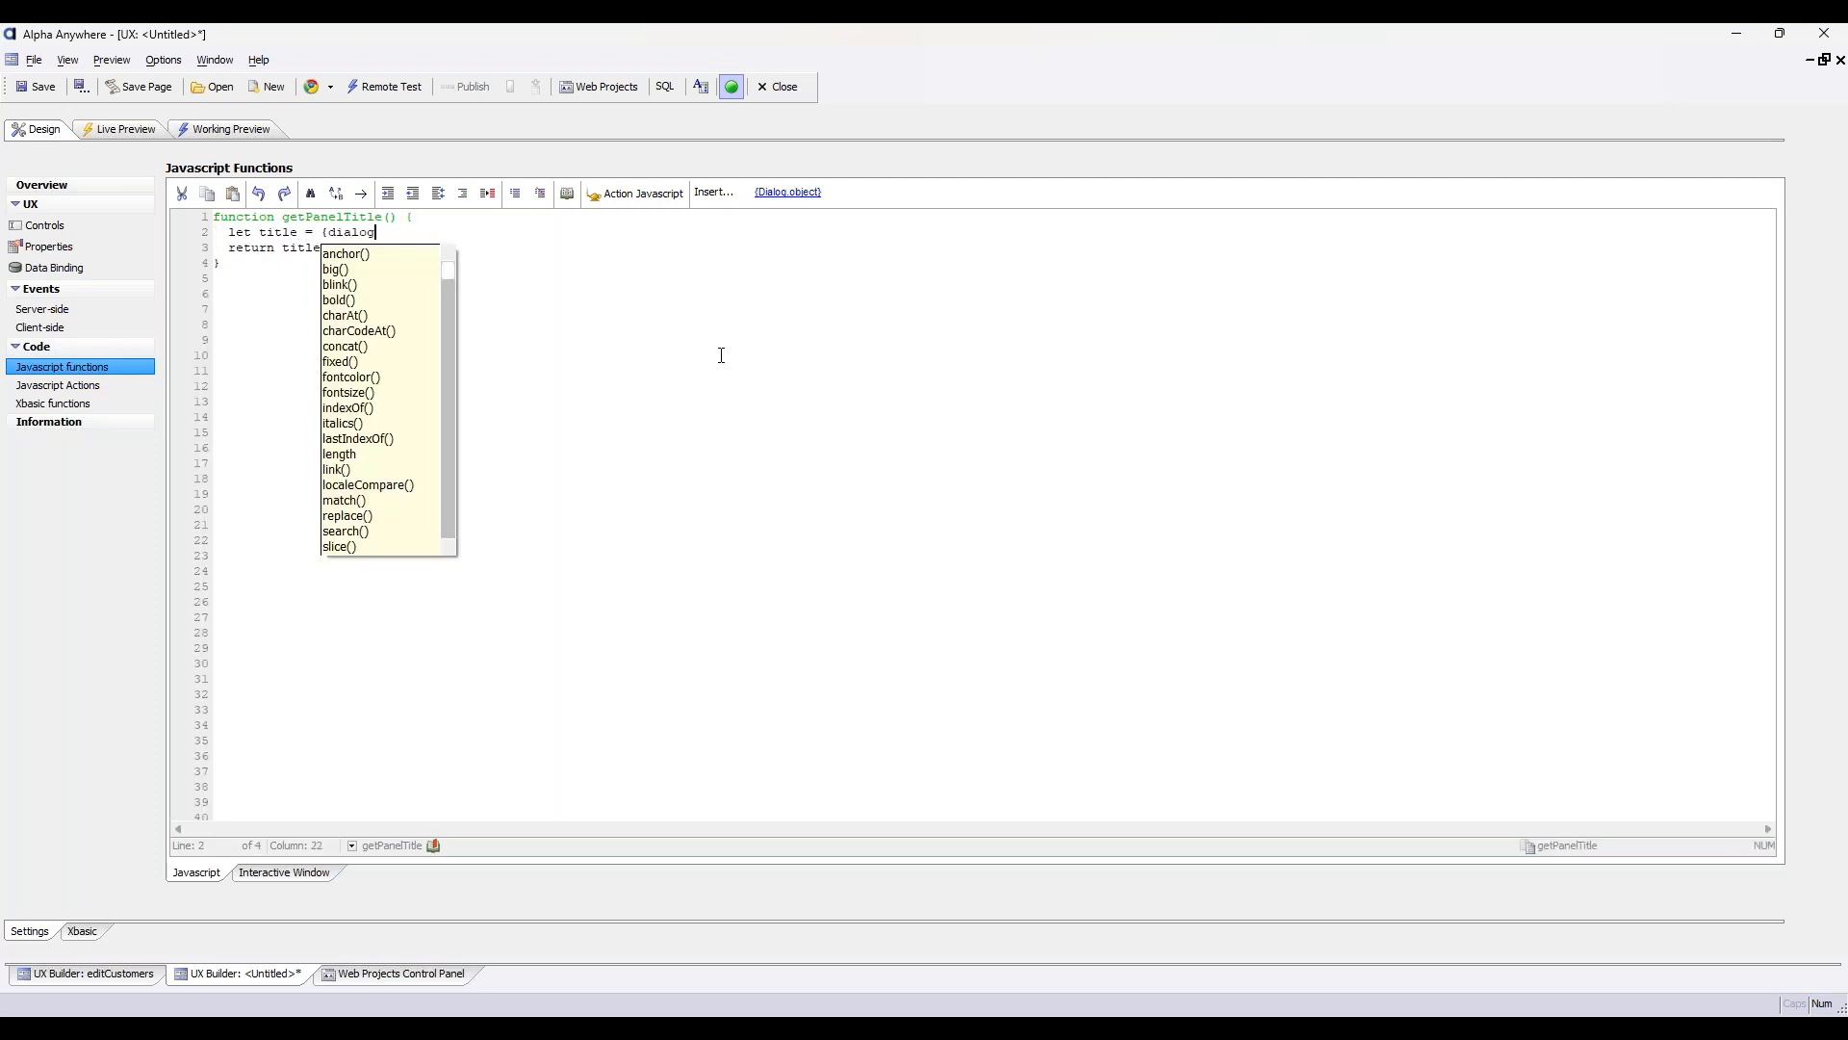
{"action": "type", "text": ".object}.g"}
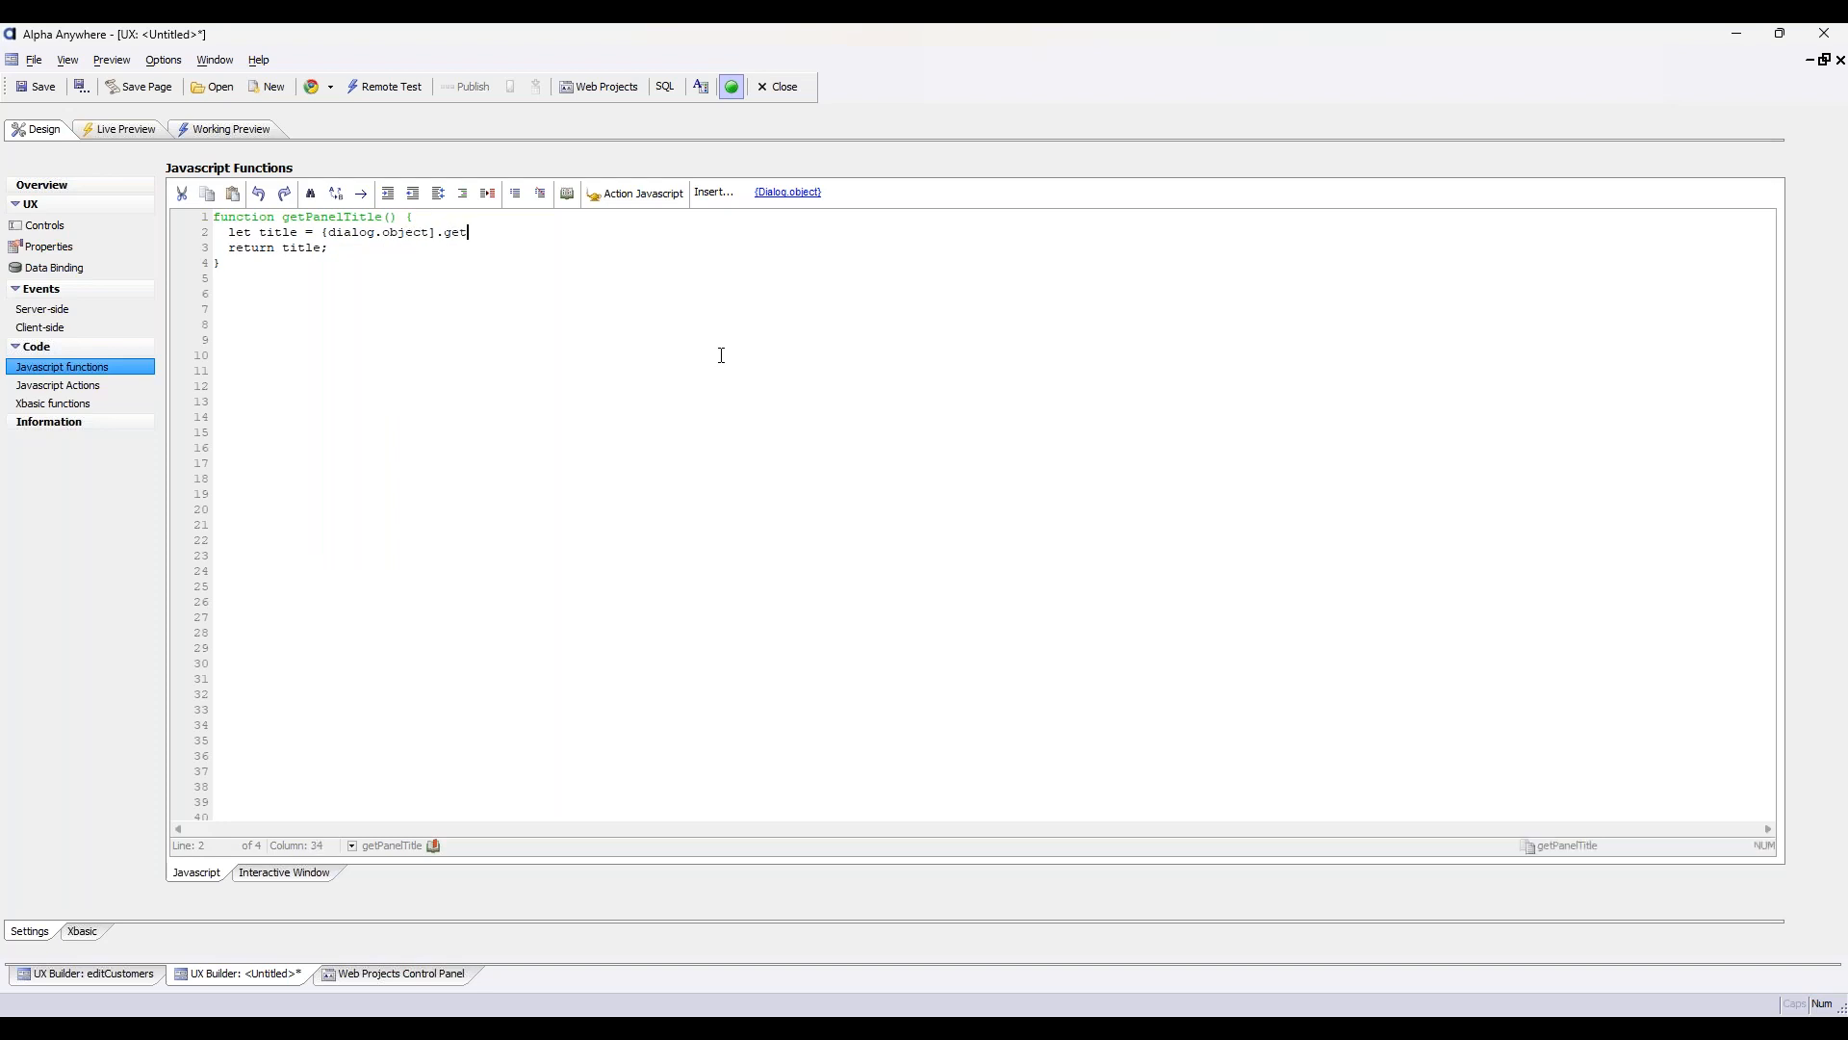
{"action": "key", "text": "BackSpace"}
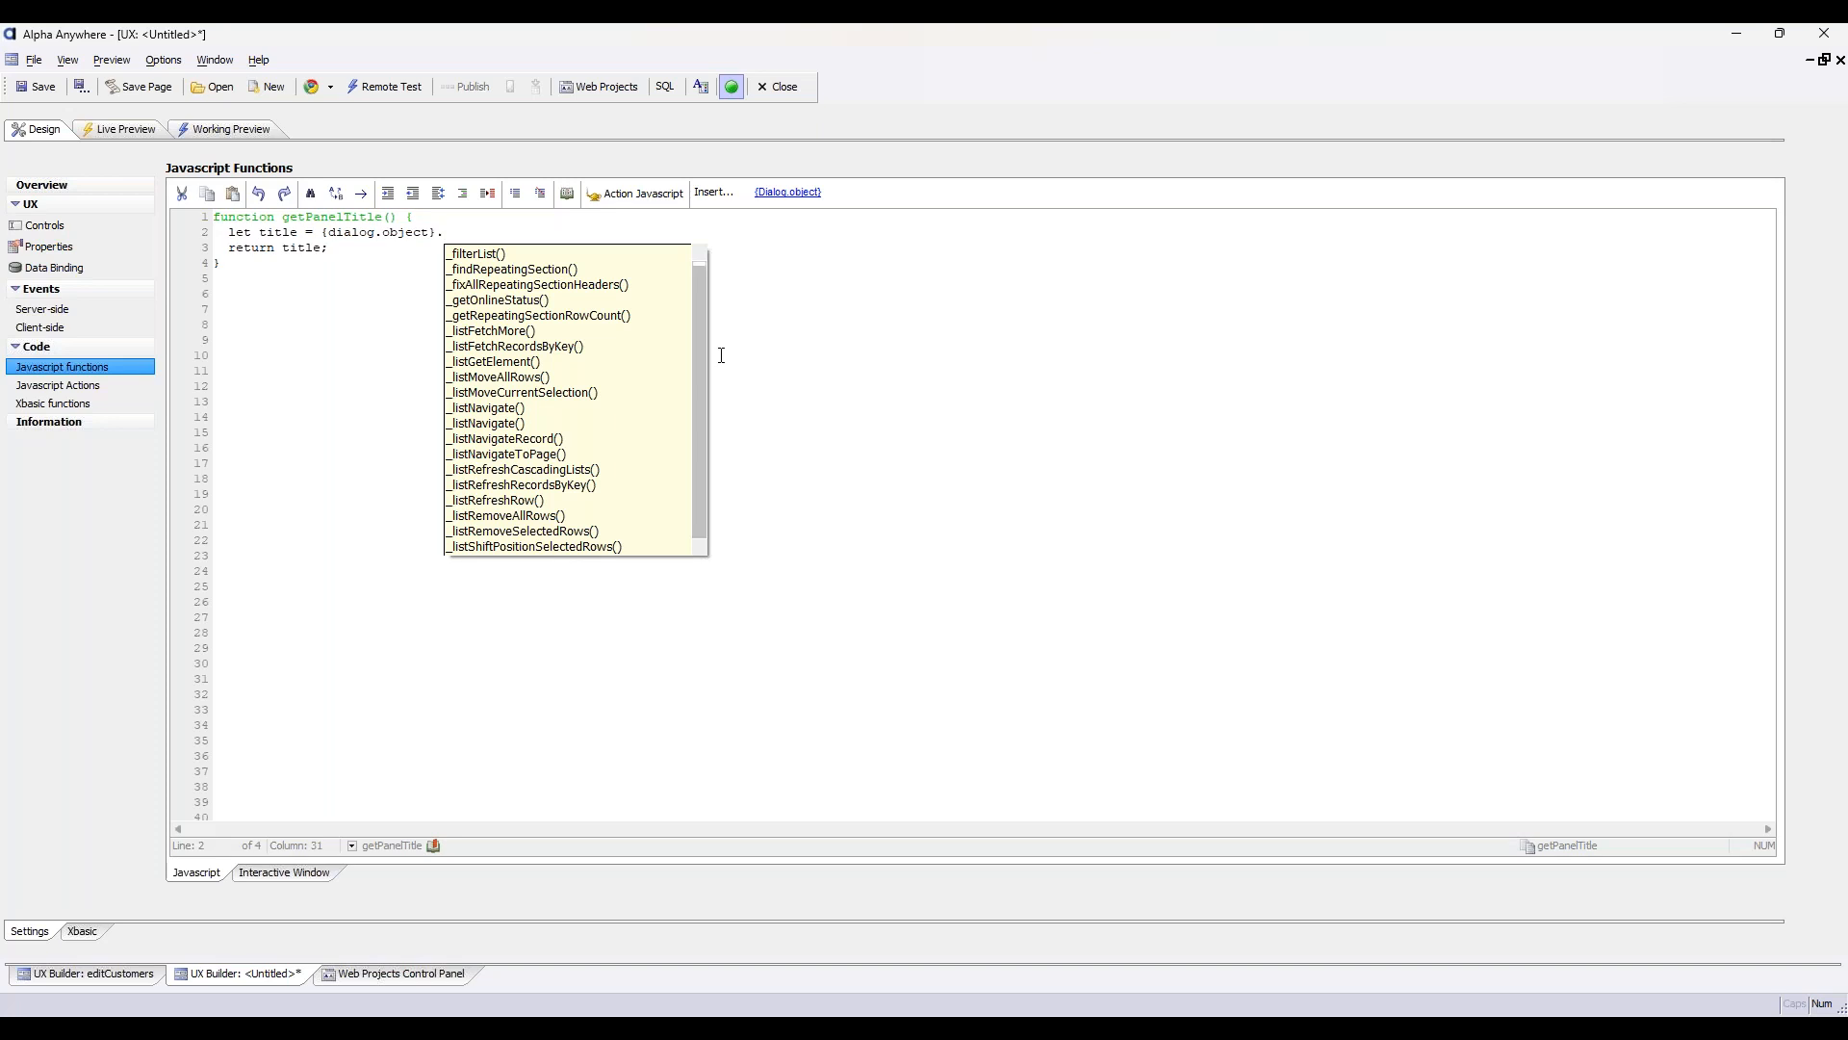
{"action": "type", "text": "getValue("}
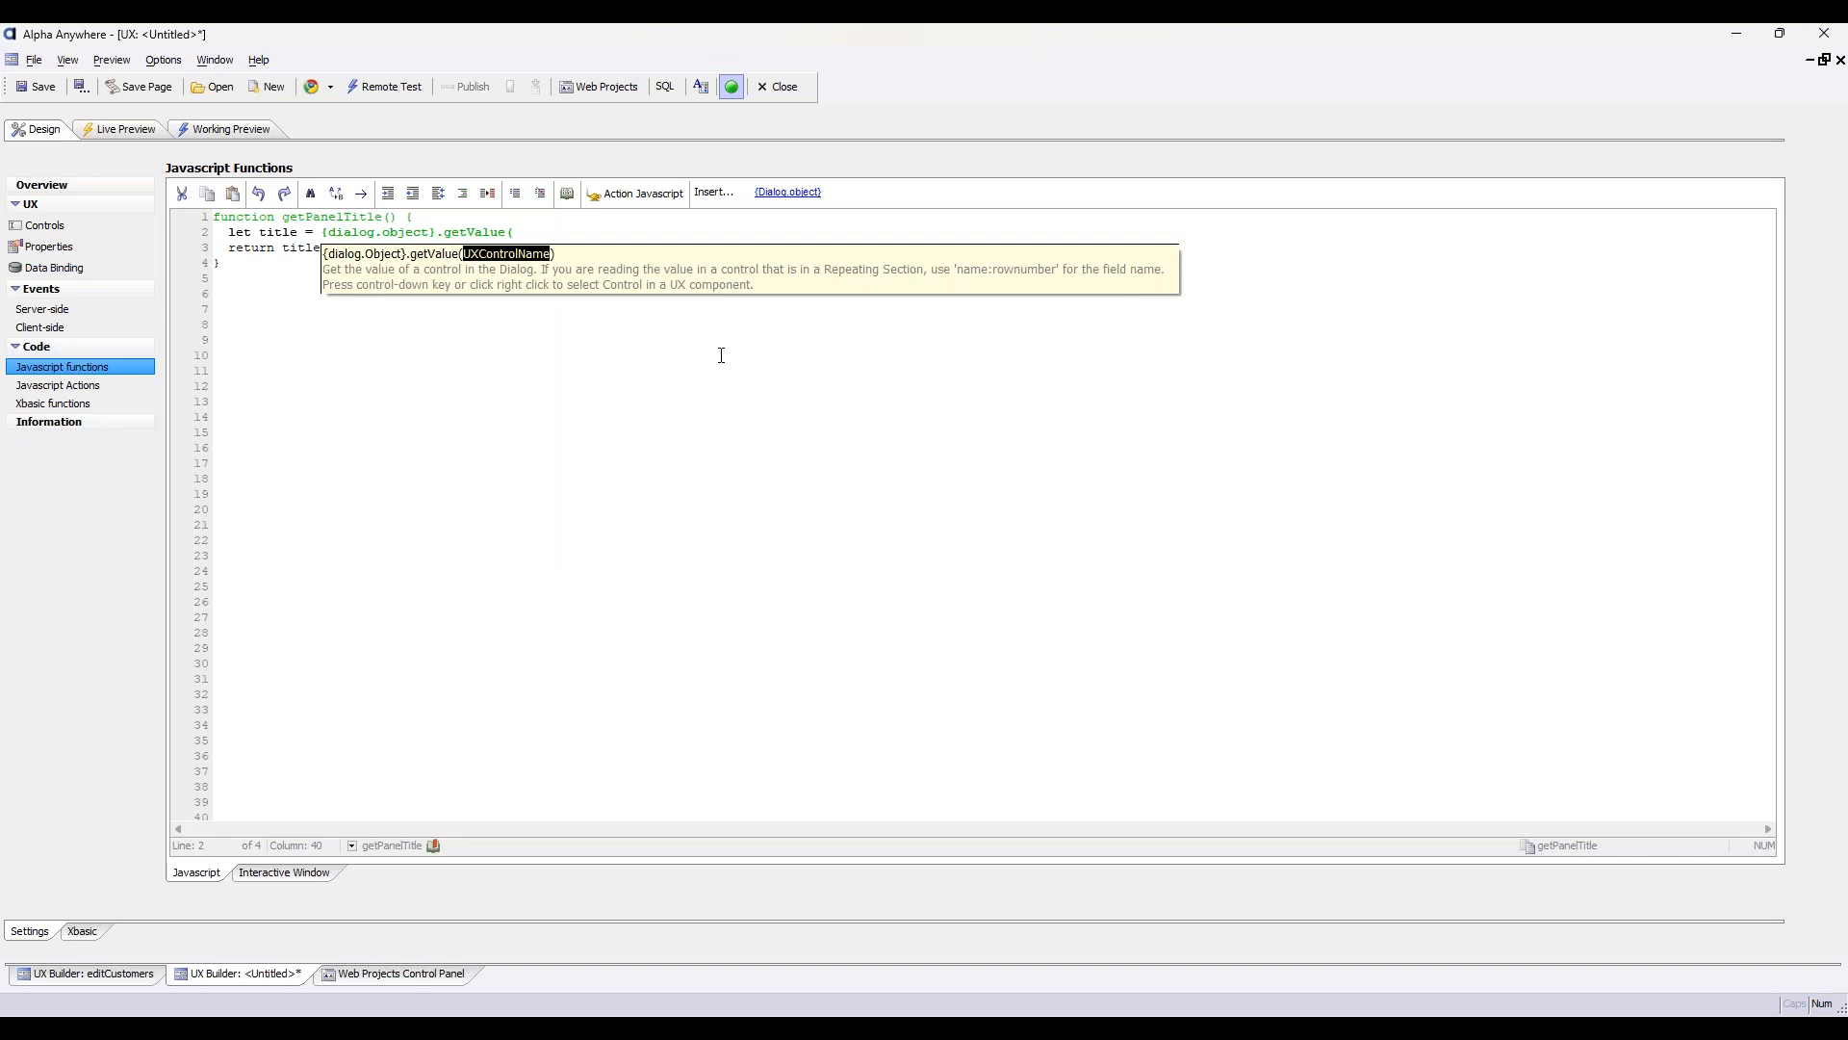
{"action": "key", "text": "ctrl+Down"}
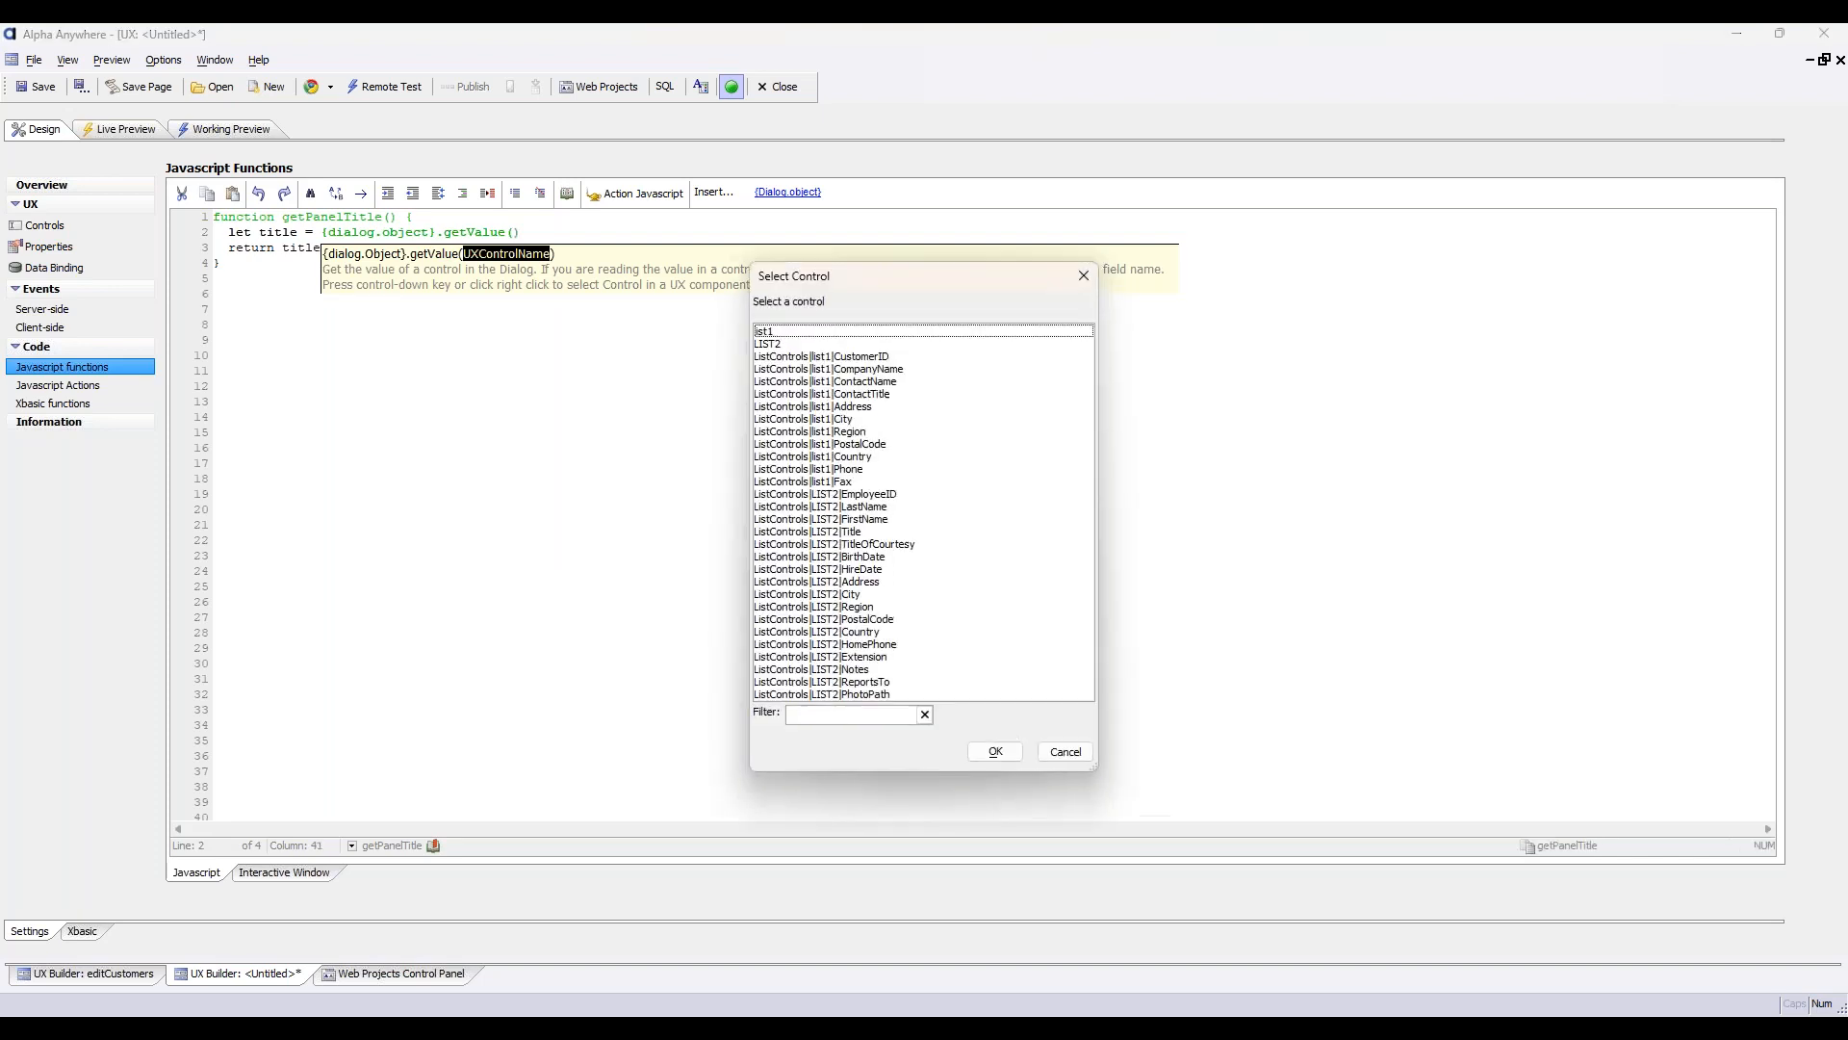
{"action": "left_click", "coordinate": [785, 333]}
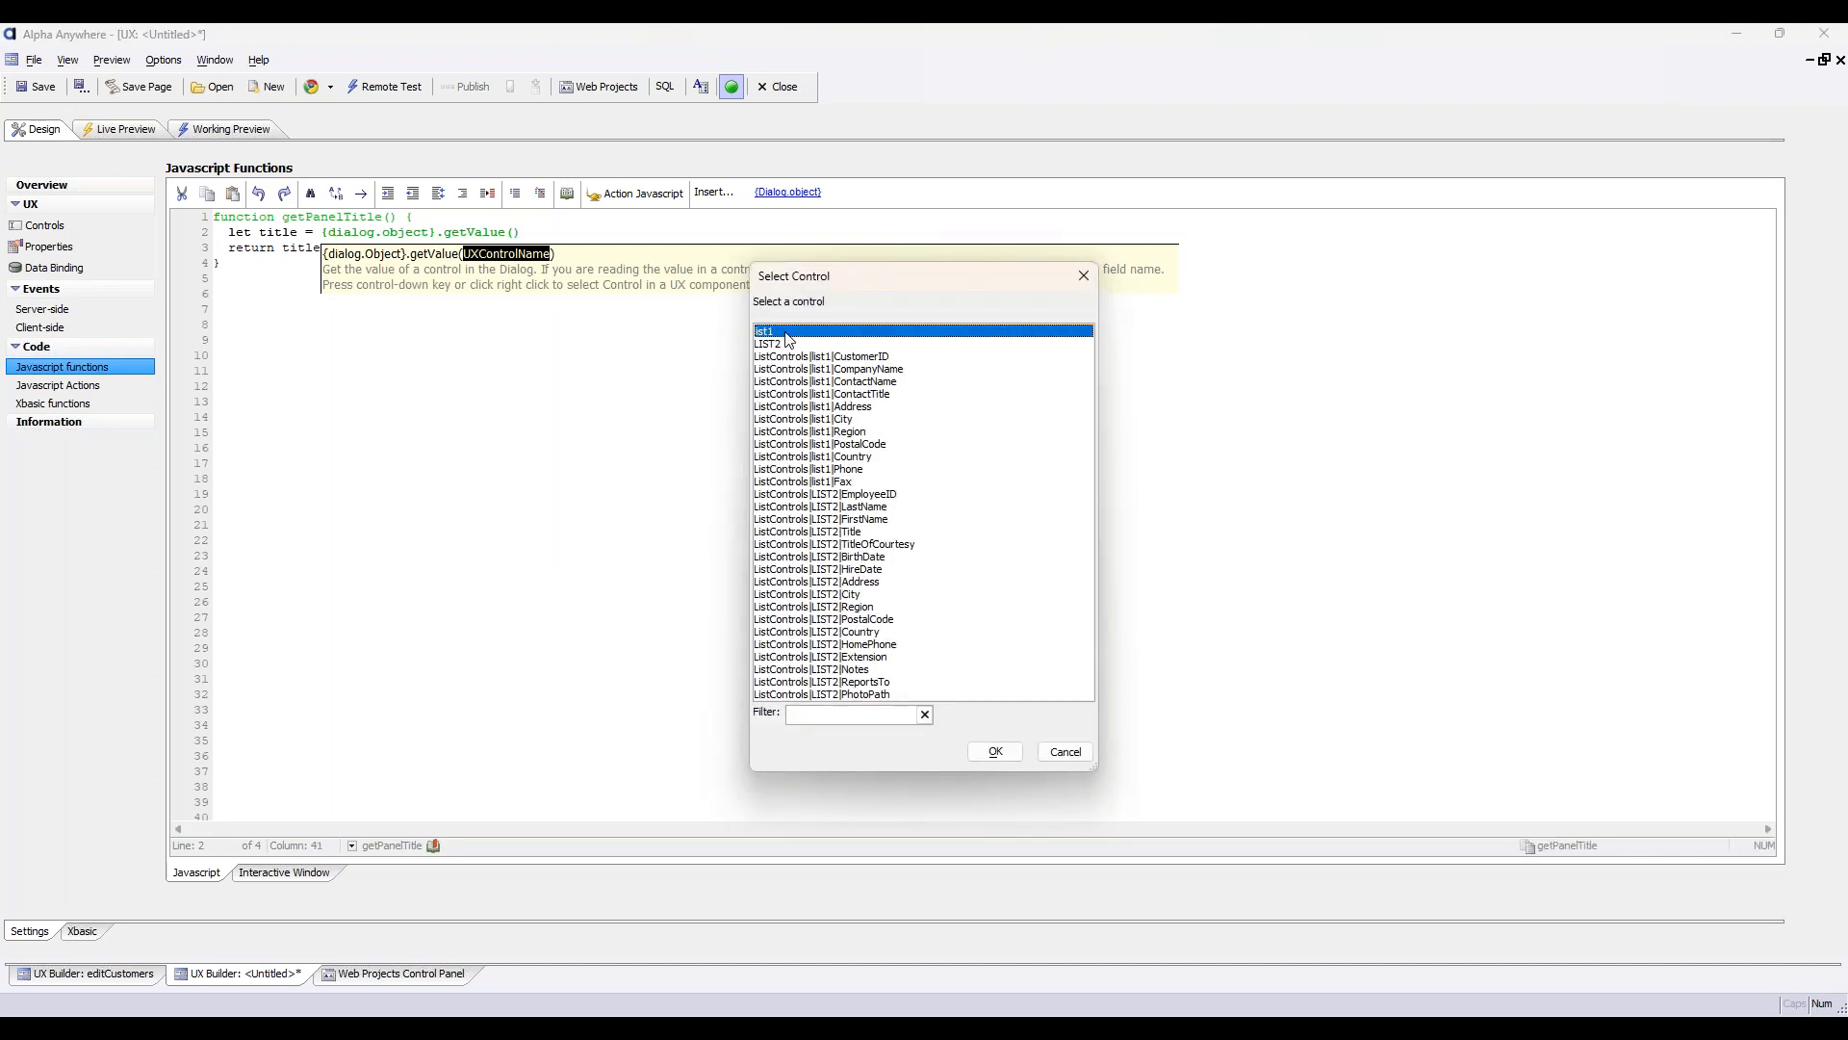
{"action": "left_click", "coordinate": [994, 751]}
{"action": "left_click", "coordinate": [610, 229]}
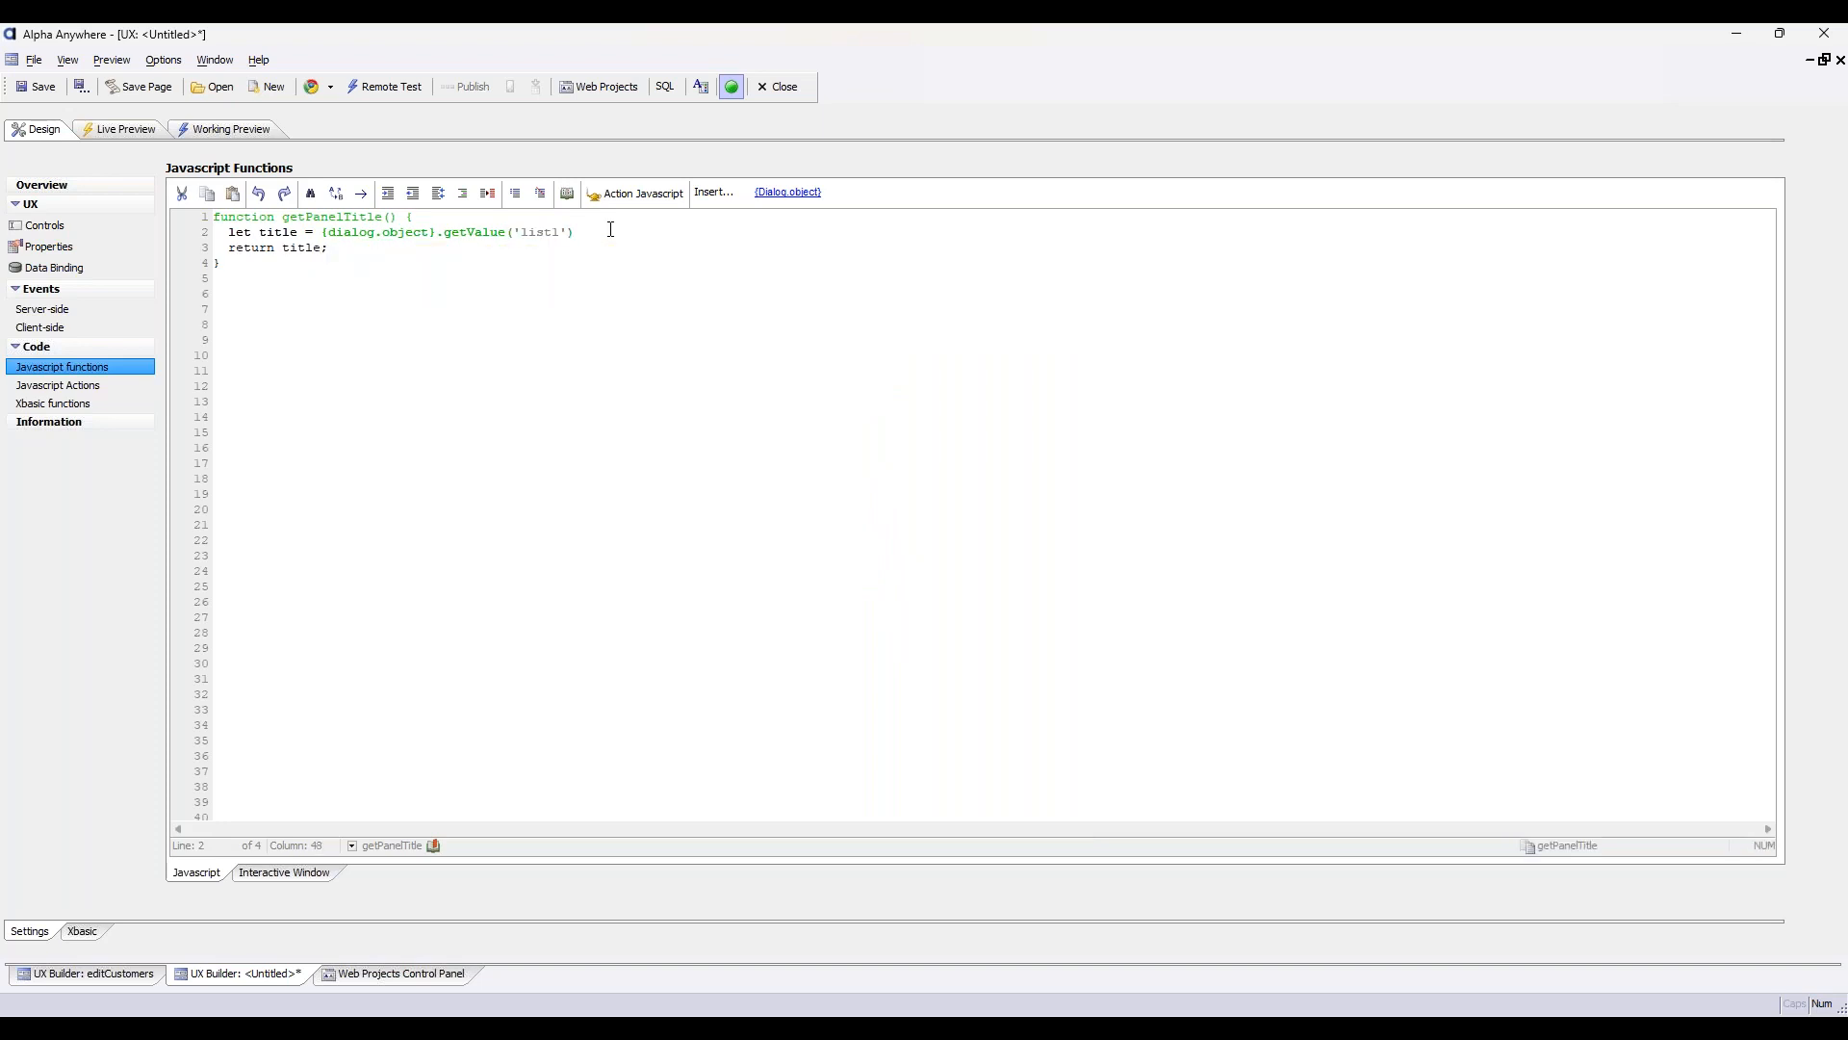
{"action": "key", "text": "Down"}
Turn off Allow NULL selection in the list properties of list1 and accept the change
{"action": "left_click", "coordinate": [107, 227]}
{"action": "double_click", "coordinate": [331, 217]}
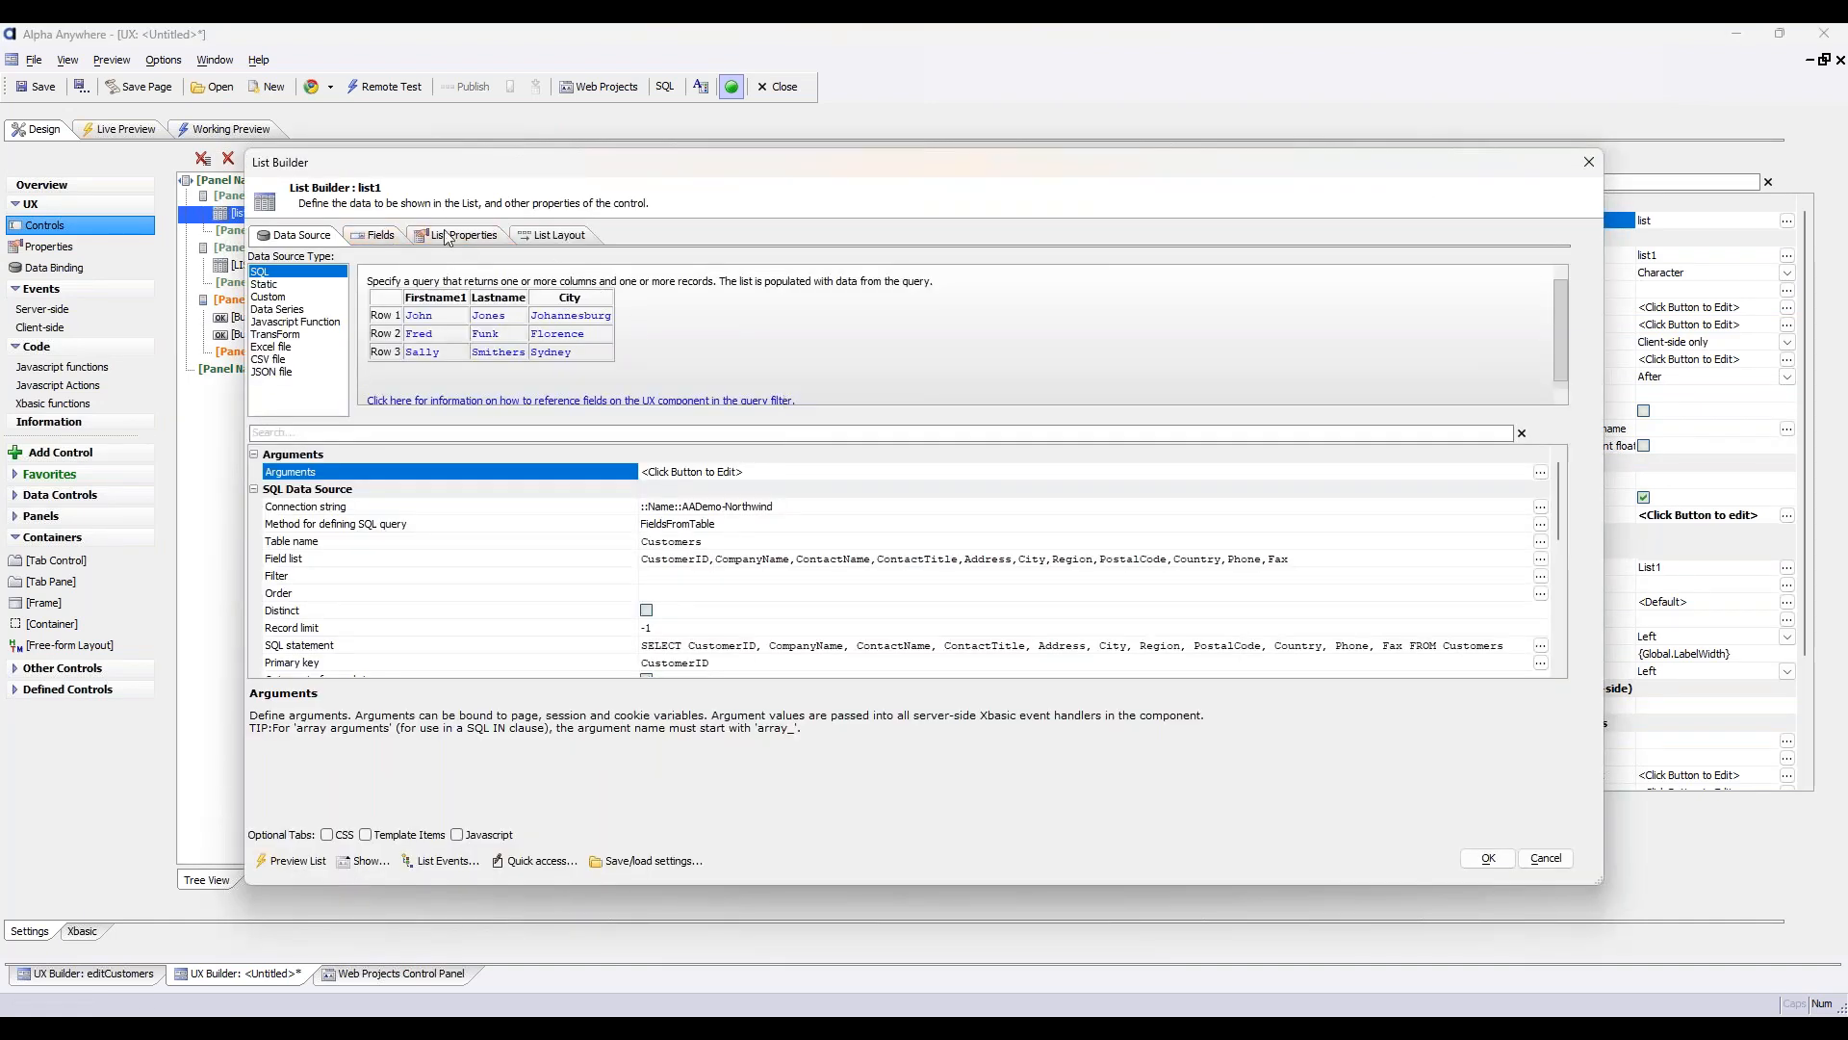
{"action": "left_click", "coordinate": [446, 237]}
{"action": "scroll", "coordinate": [438, 563], "scroll_direction": "down", "scroll_amount": 2}
{"action": "scroll", "coordinate": [438, 563], "scroll_direction": "down", "scroll_amount": 1}
{"action": "left_click", "coordinate": [374, 535]}
{"action": "left_click", "coordinate": [906, 533]}
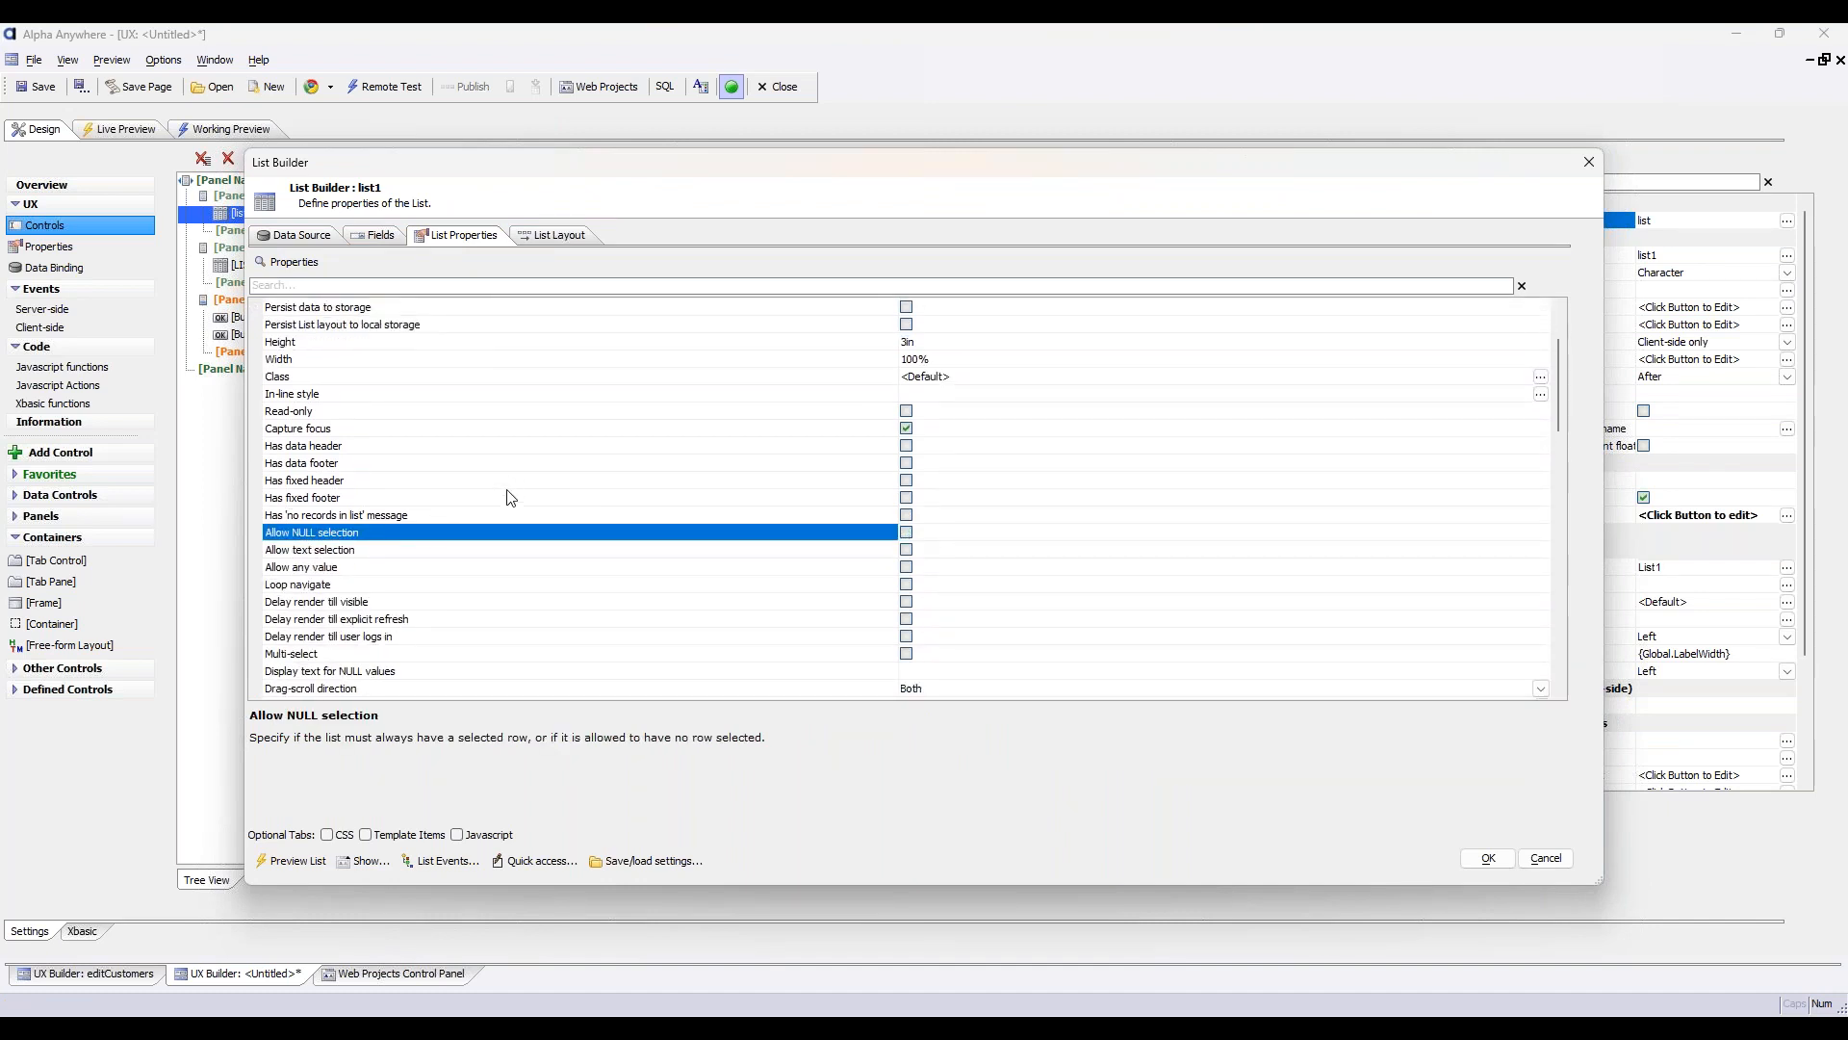
{"action": "left_click", "coordinate": [1488, 857]}
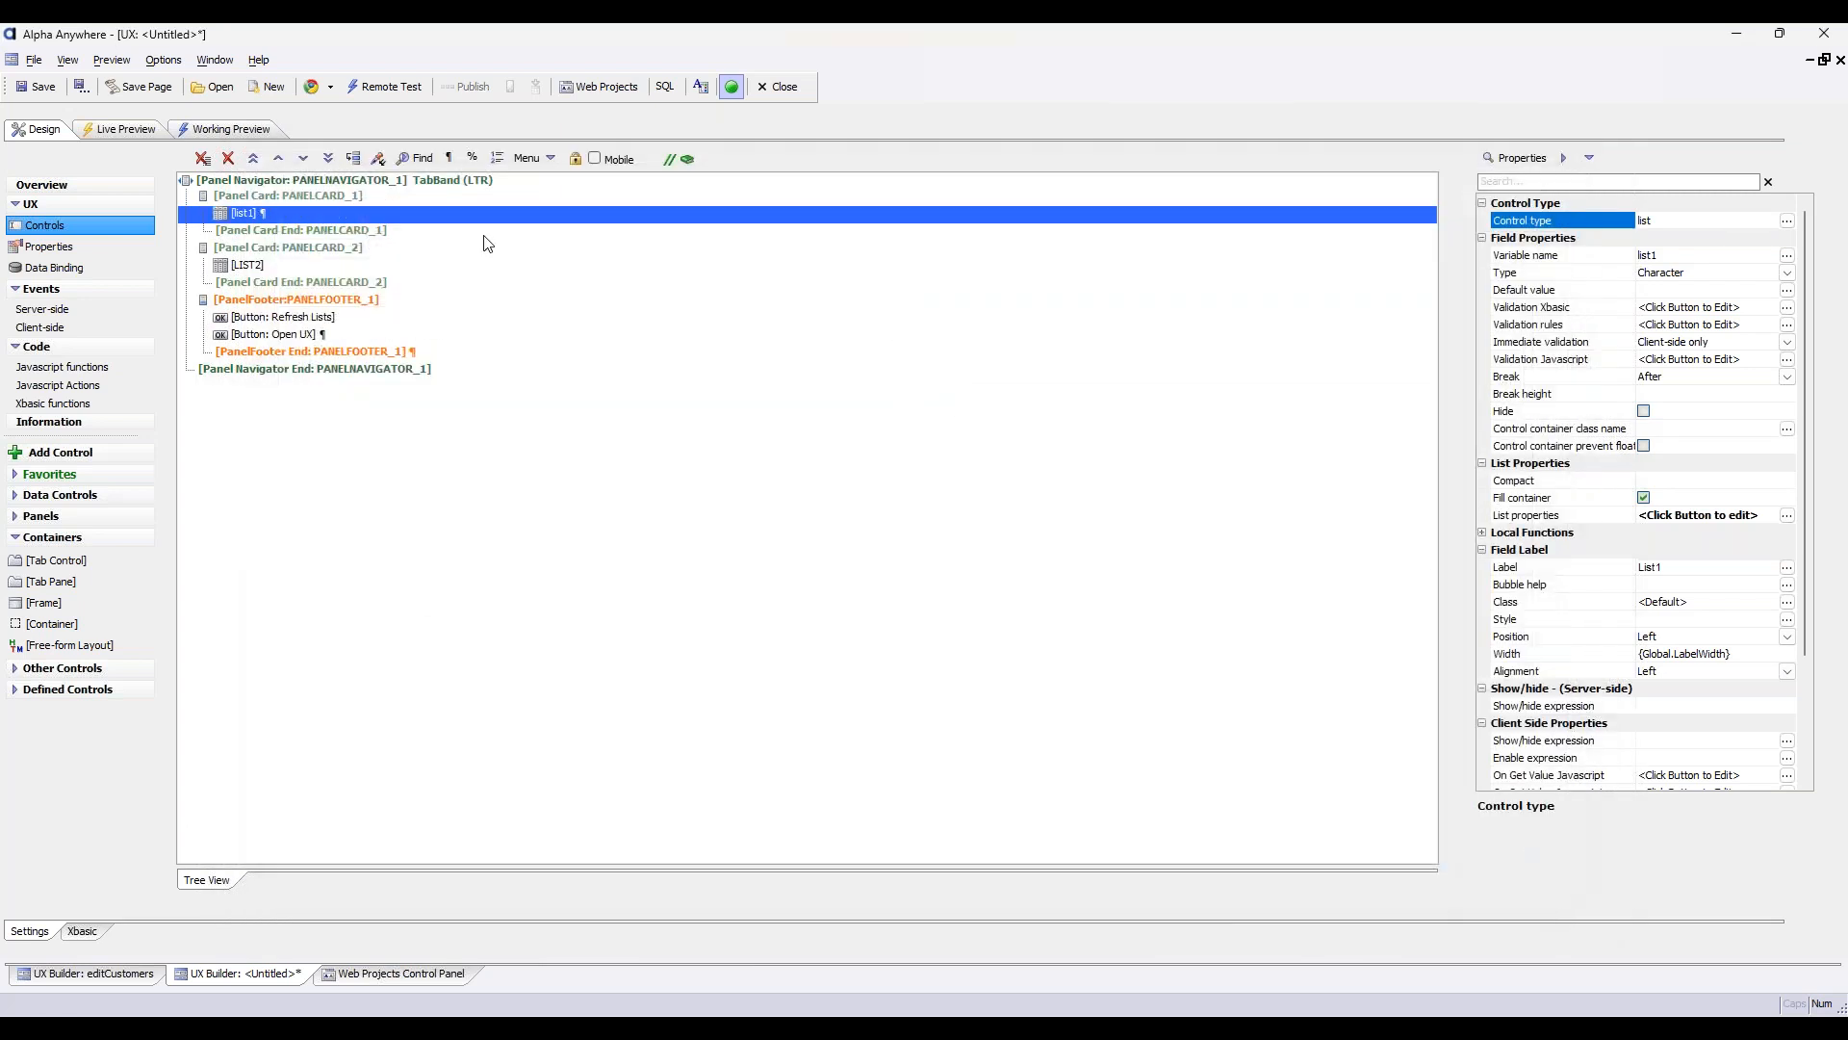
In the live preview, run Open UX for customer ANATR and again for customer BLAUS
{"action": "left_click", "coordinate": [126, 129]}
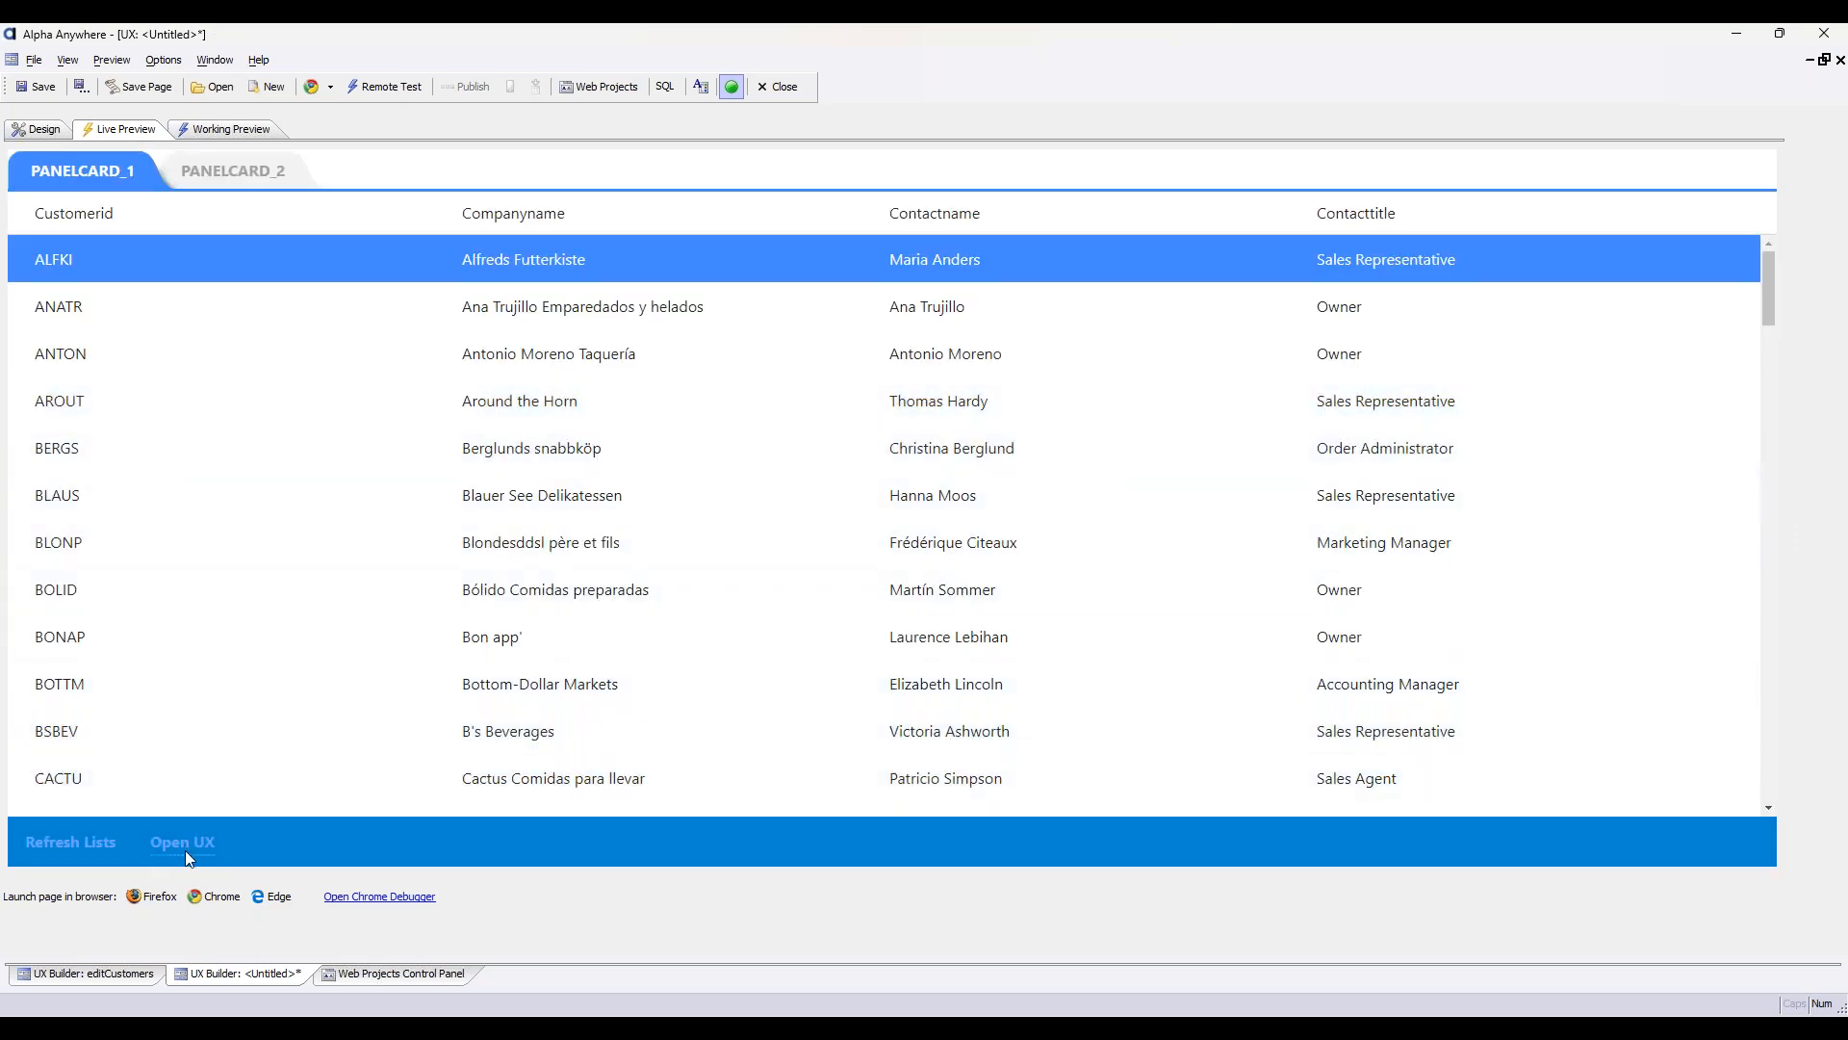
{"action": "left_click", "coordinate": [331, 294]}
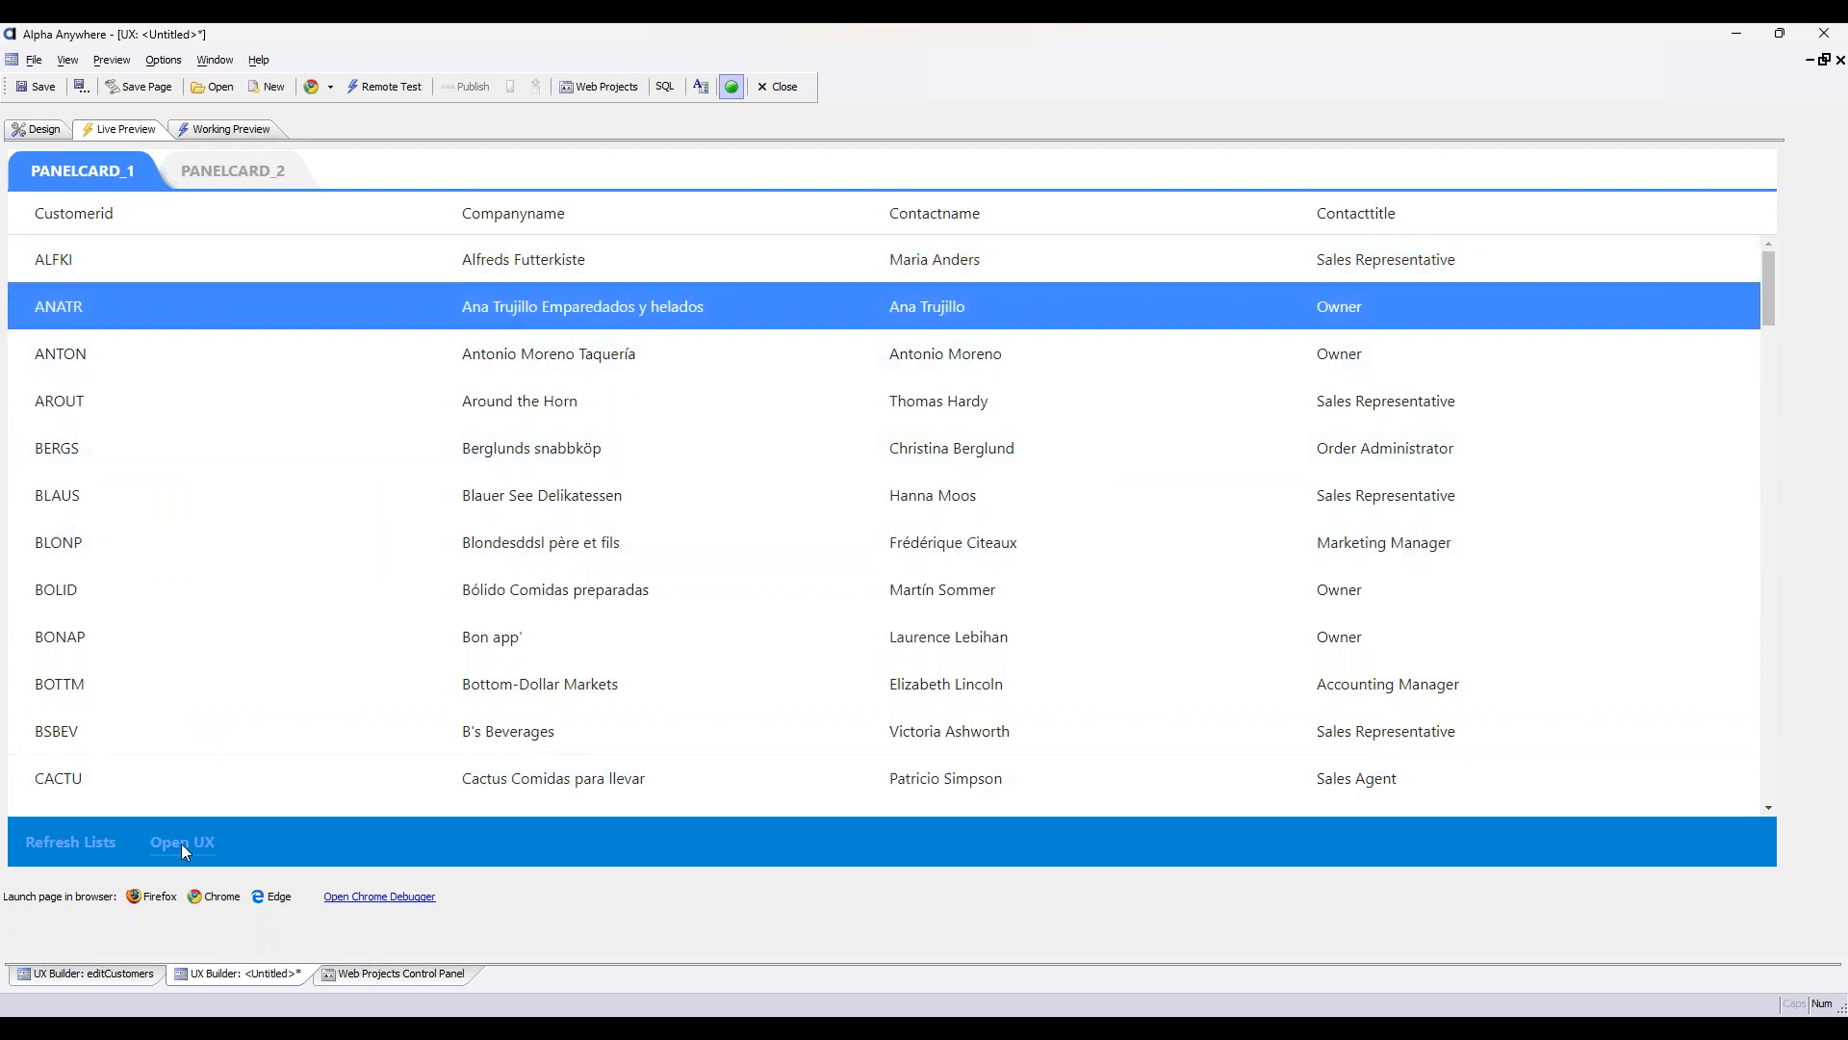
{"action": "left_click", "coordinate": [182, 842]}
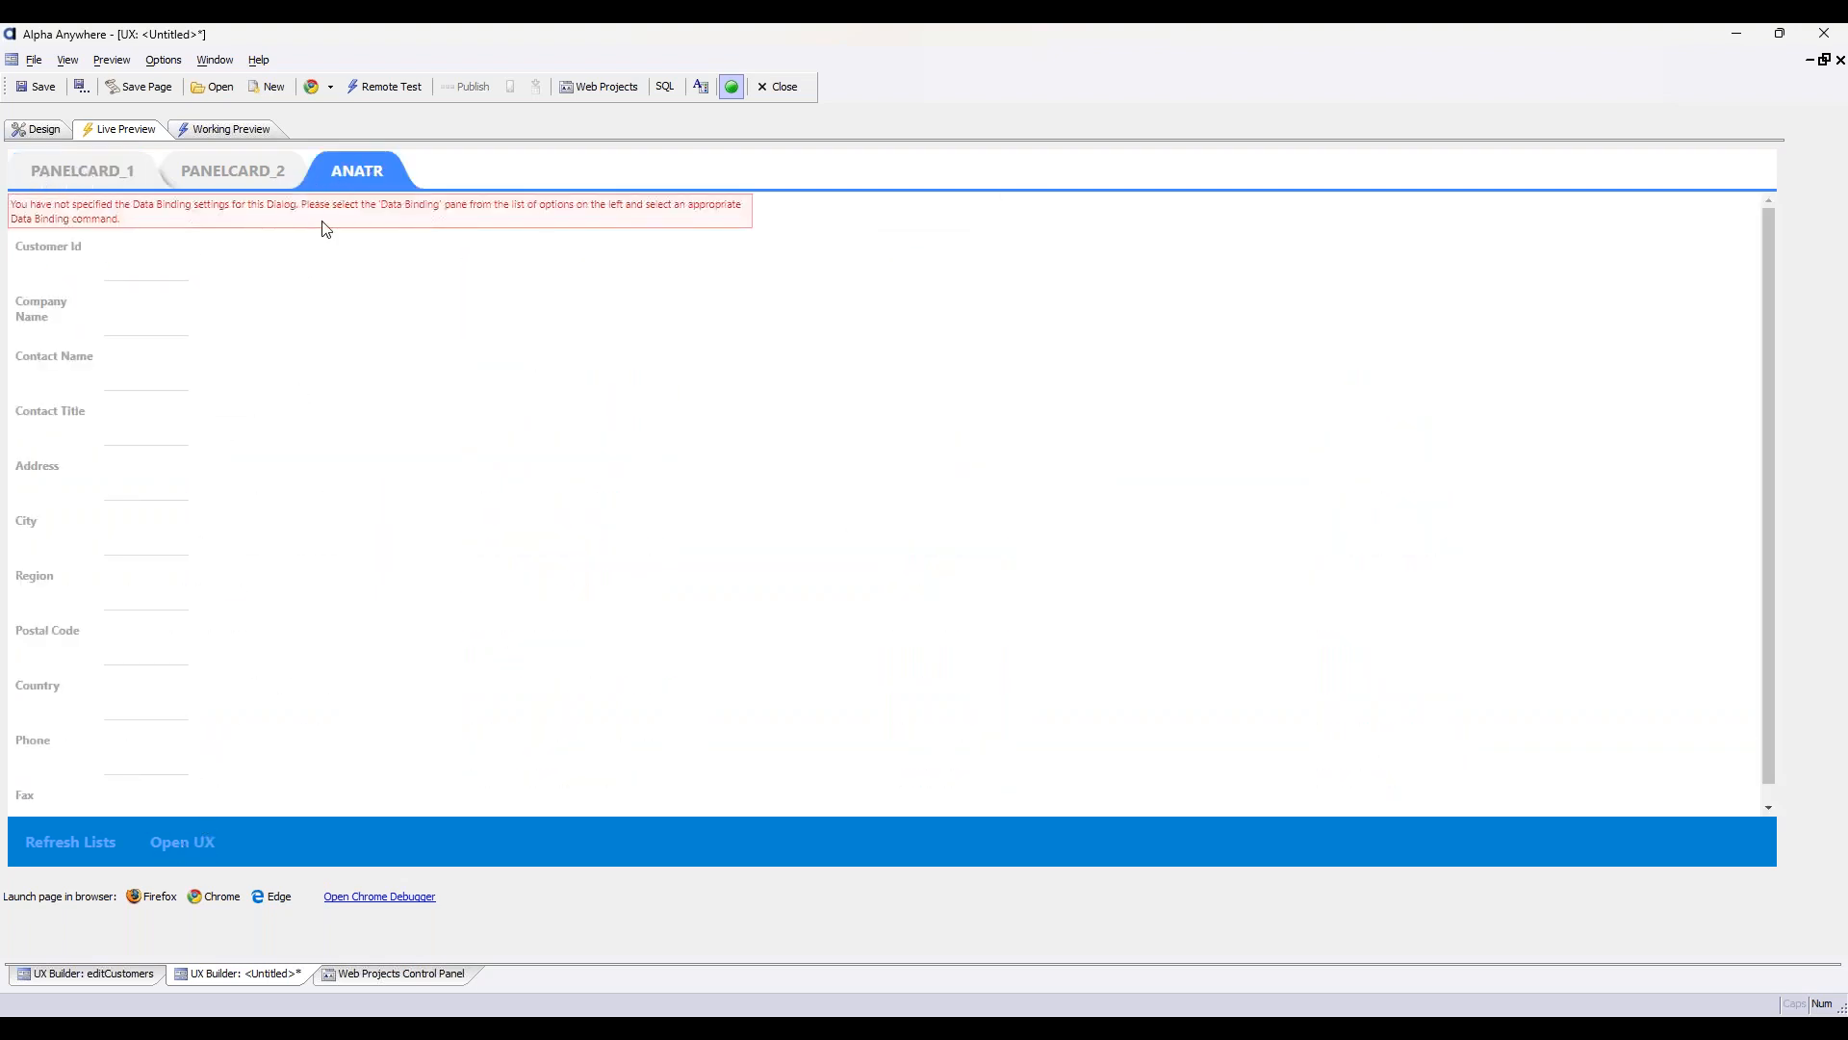
{"action": "left_click", "coordinate": [95, 183]}
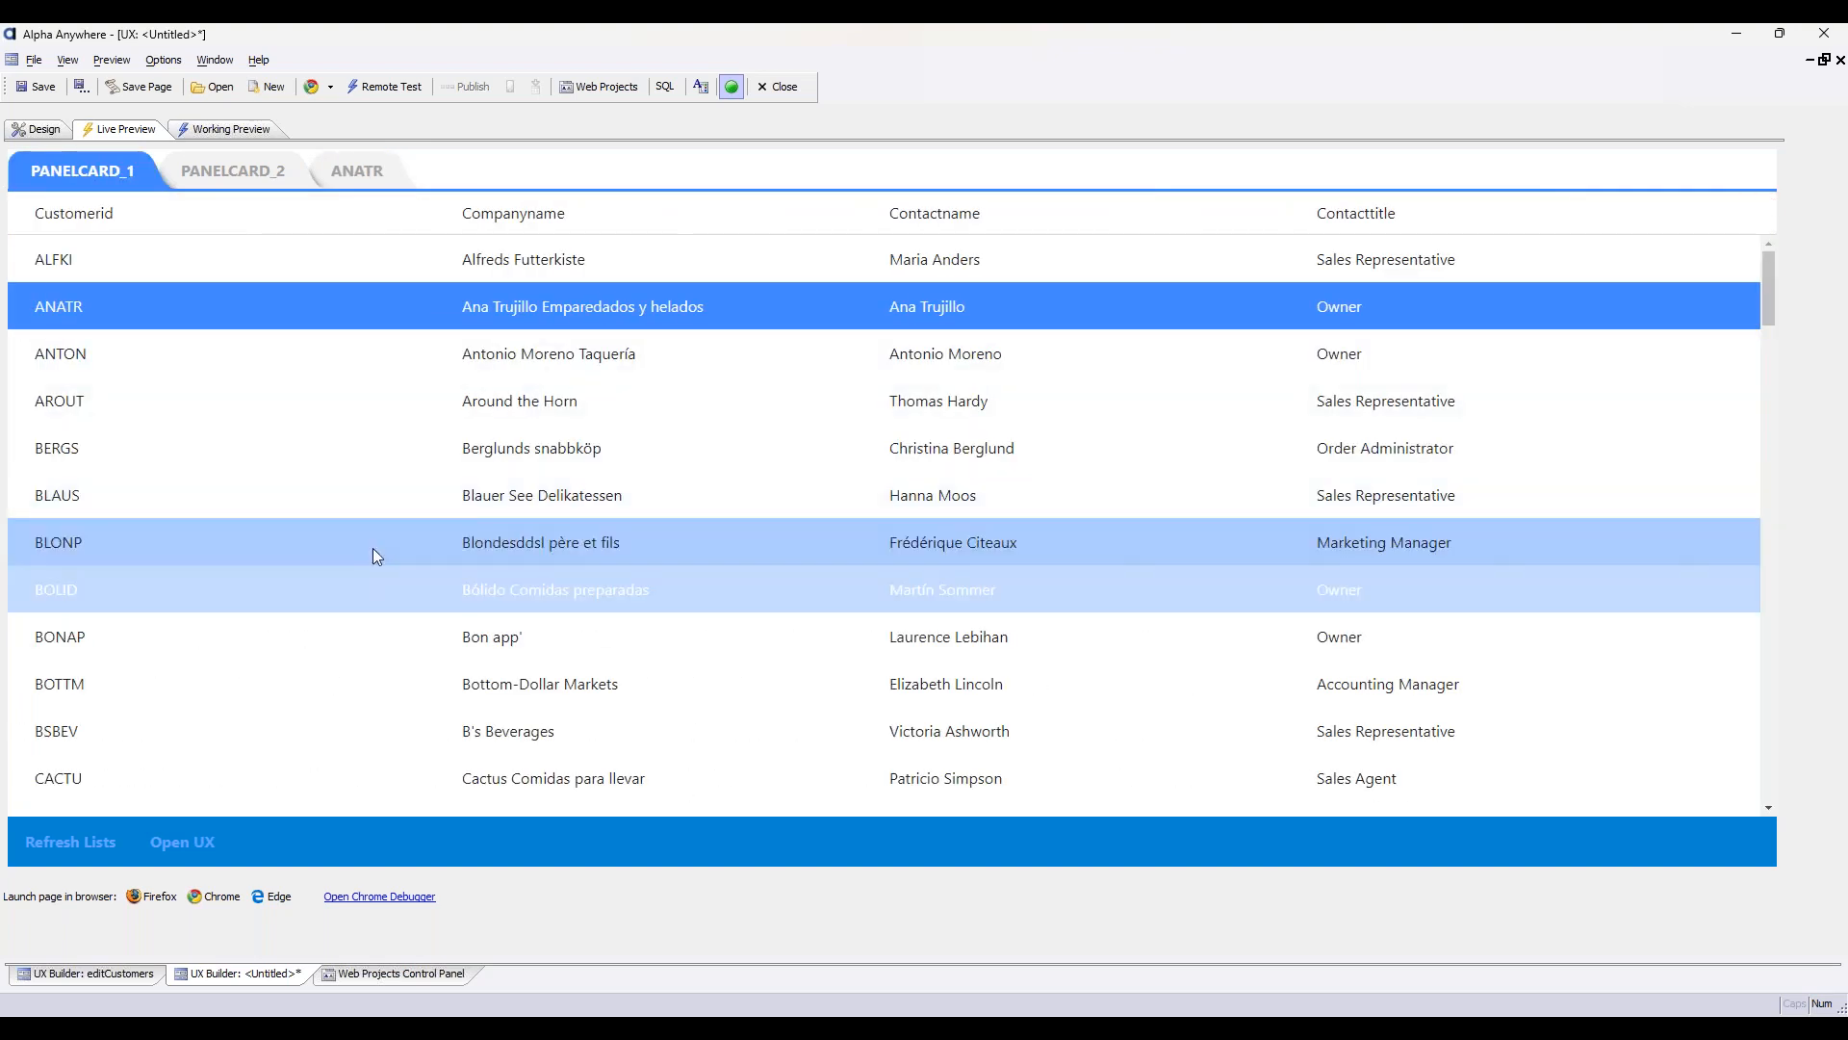
{"action": "left_click", "coordinate": [420, 510]}
{"action": "left_click", "coordinate": [179, 843]}
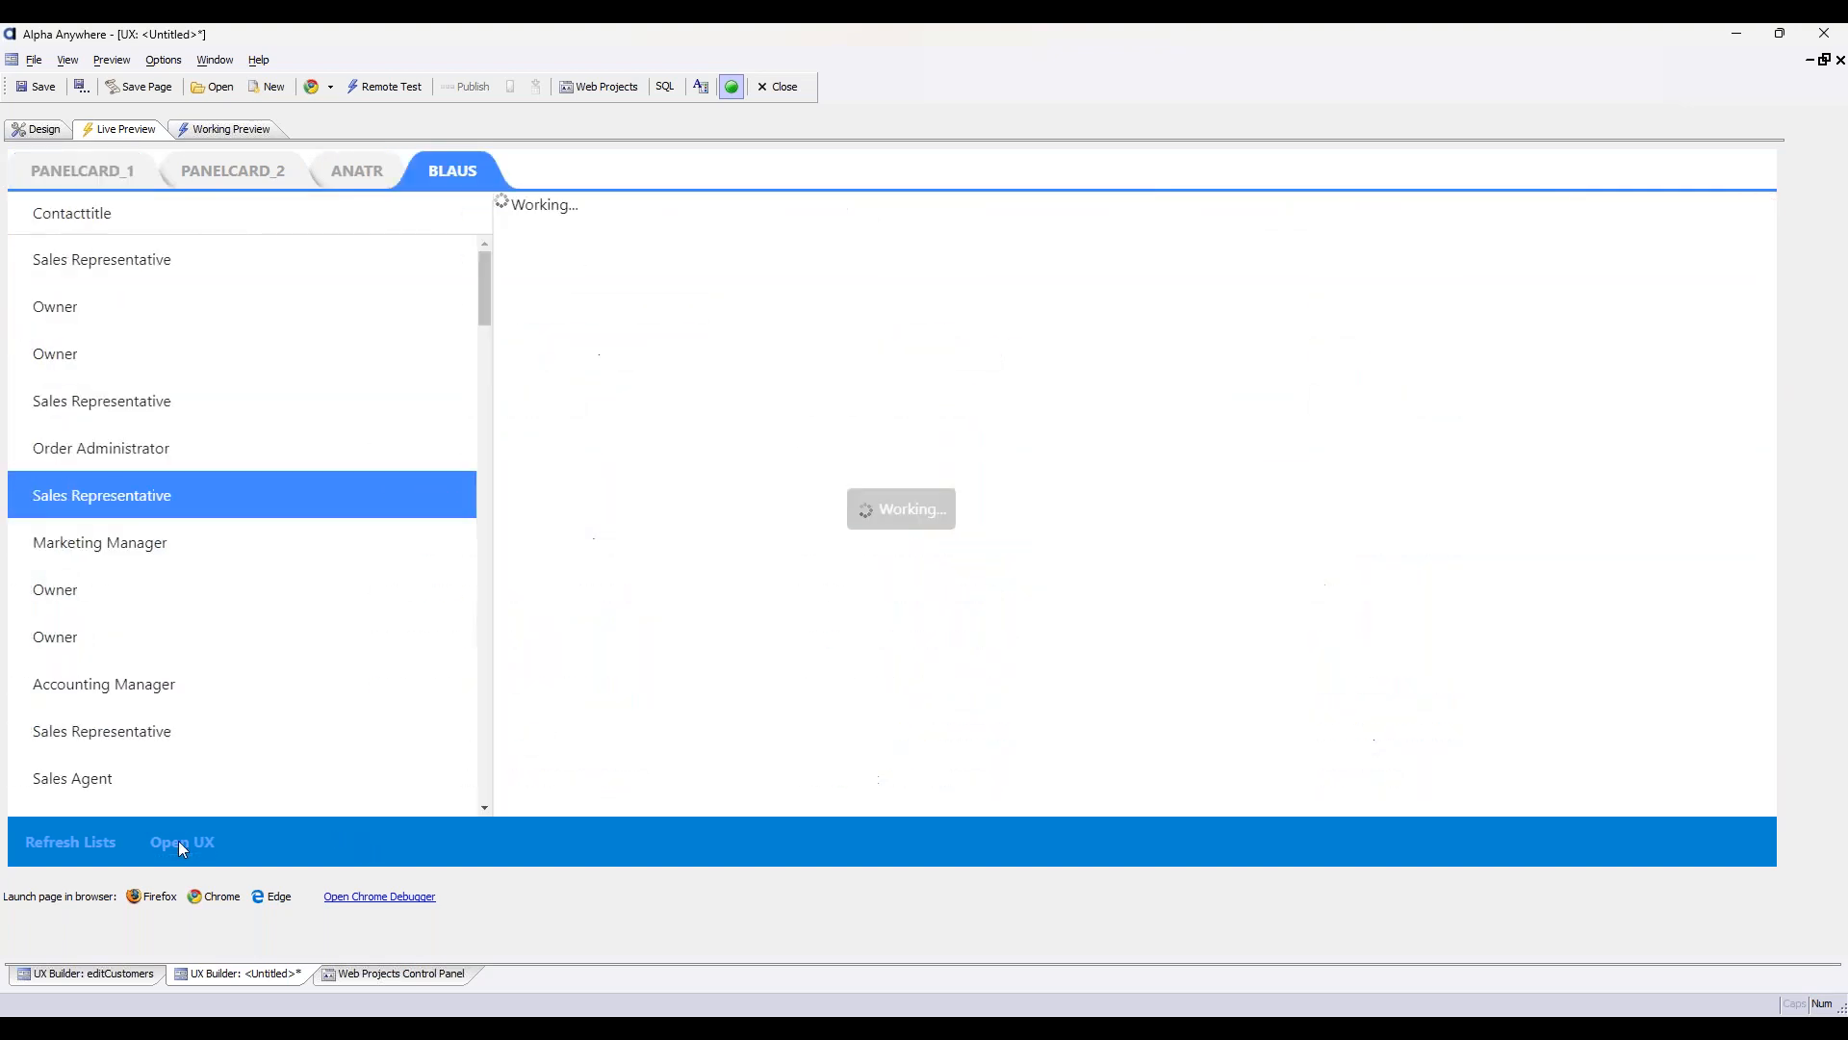
Run Open UX for customer BOTTM, check the ANATR panel and return to the customer list
{"action": "left_click", "coordinate": [75, 178]}
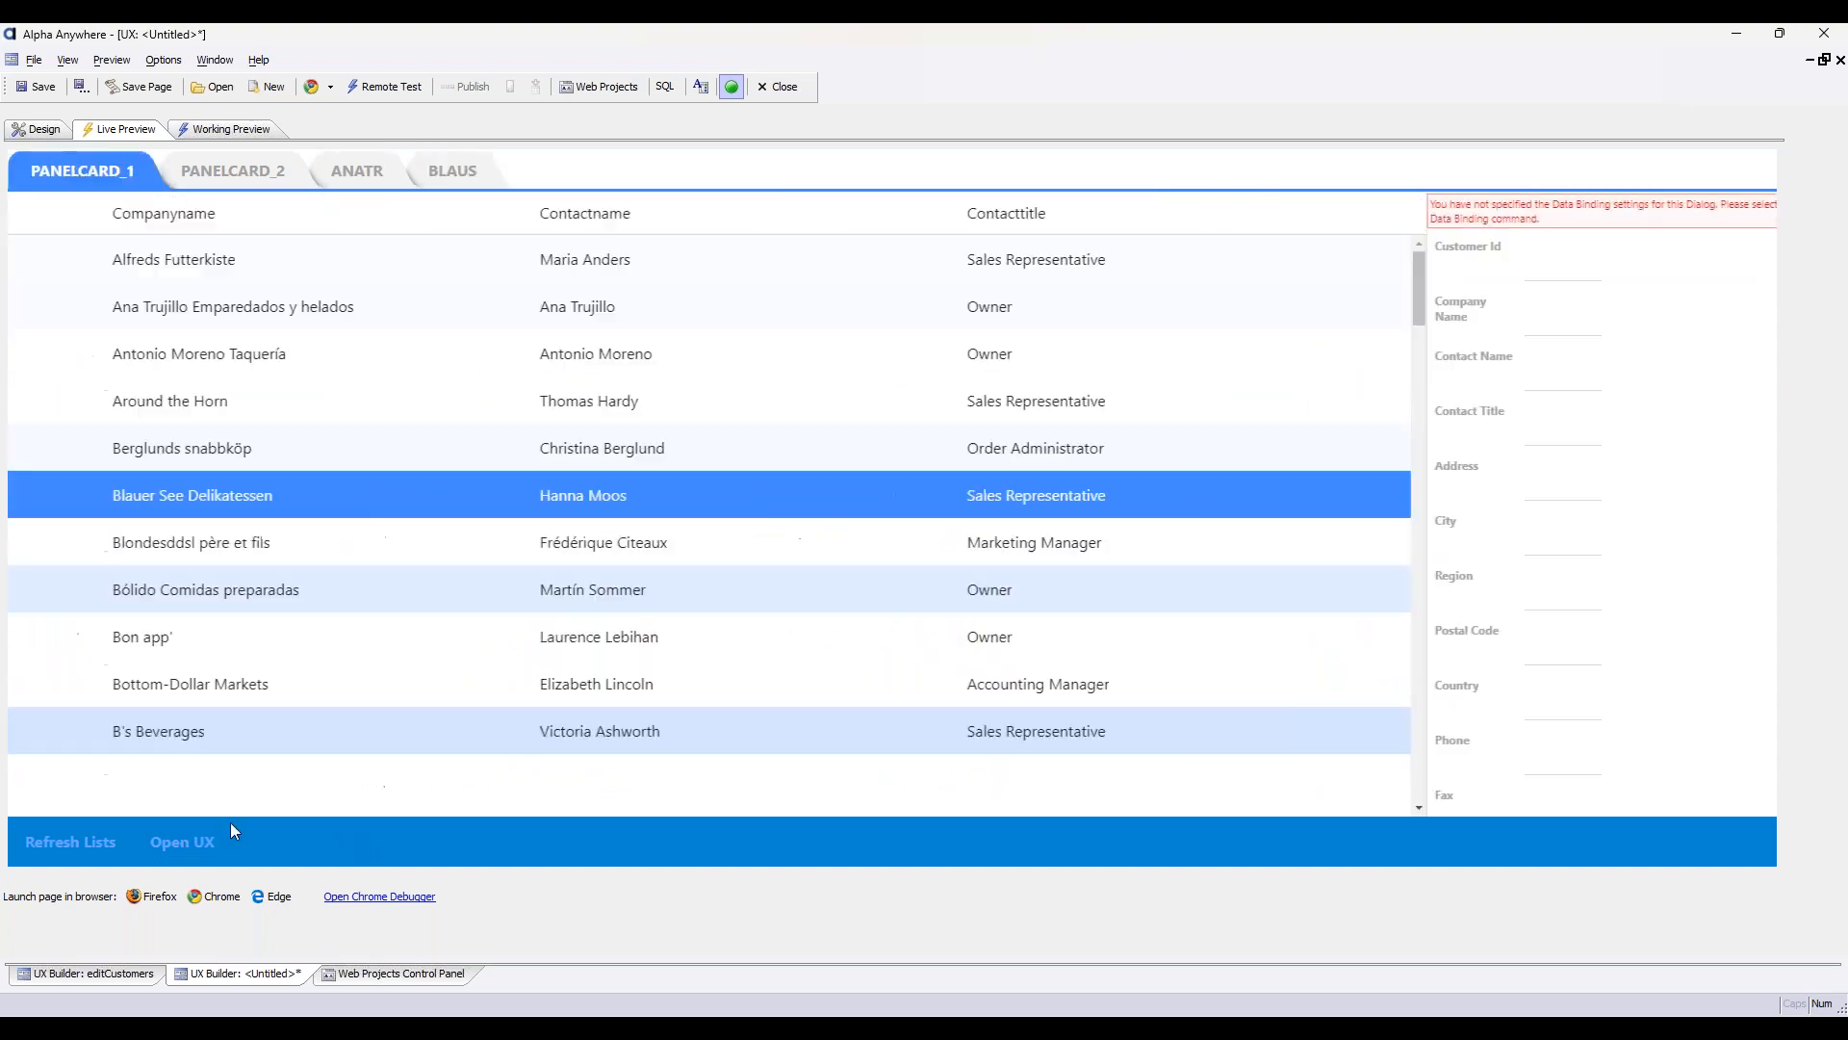
{"action": "left_click", "coordinate": [424, 684]}
{"action": "left_click", "coordinate": [184, 845]}
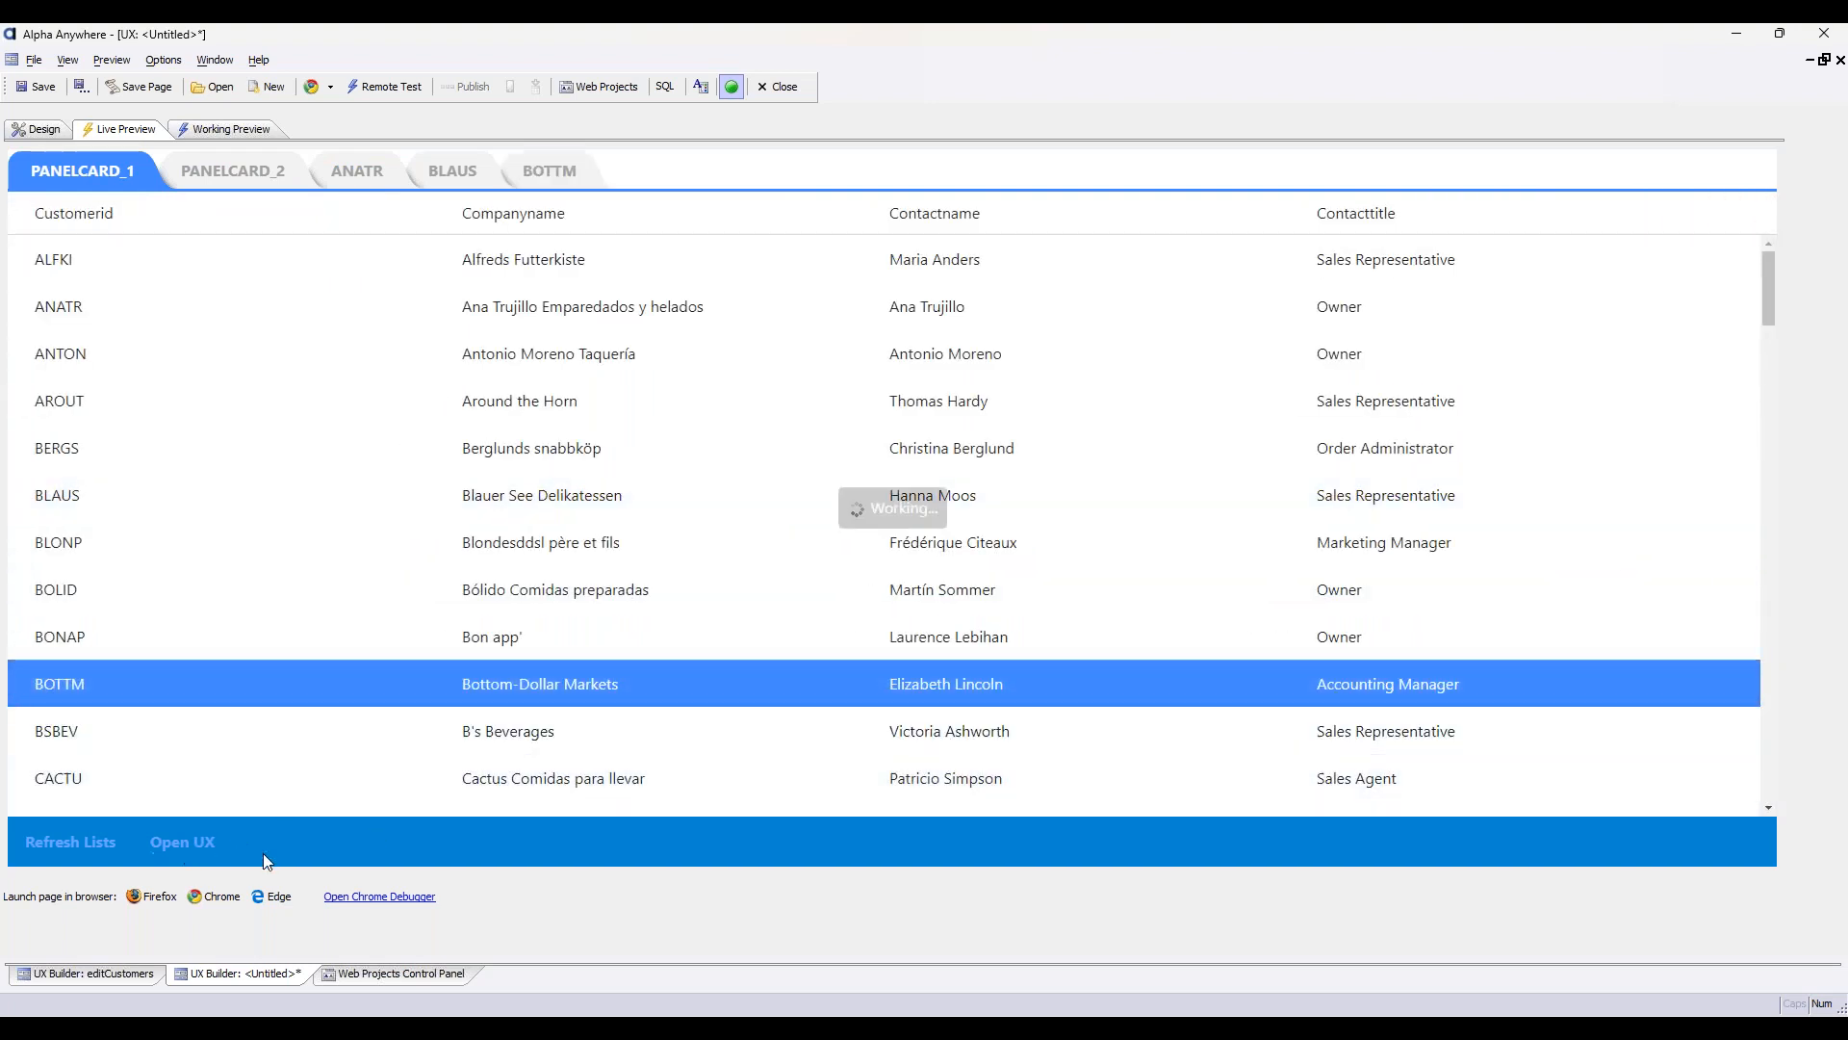
{"action": "left_click", "coordinate": [395, 174]}
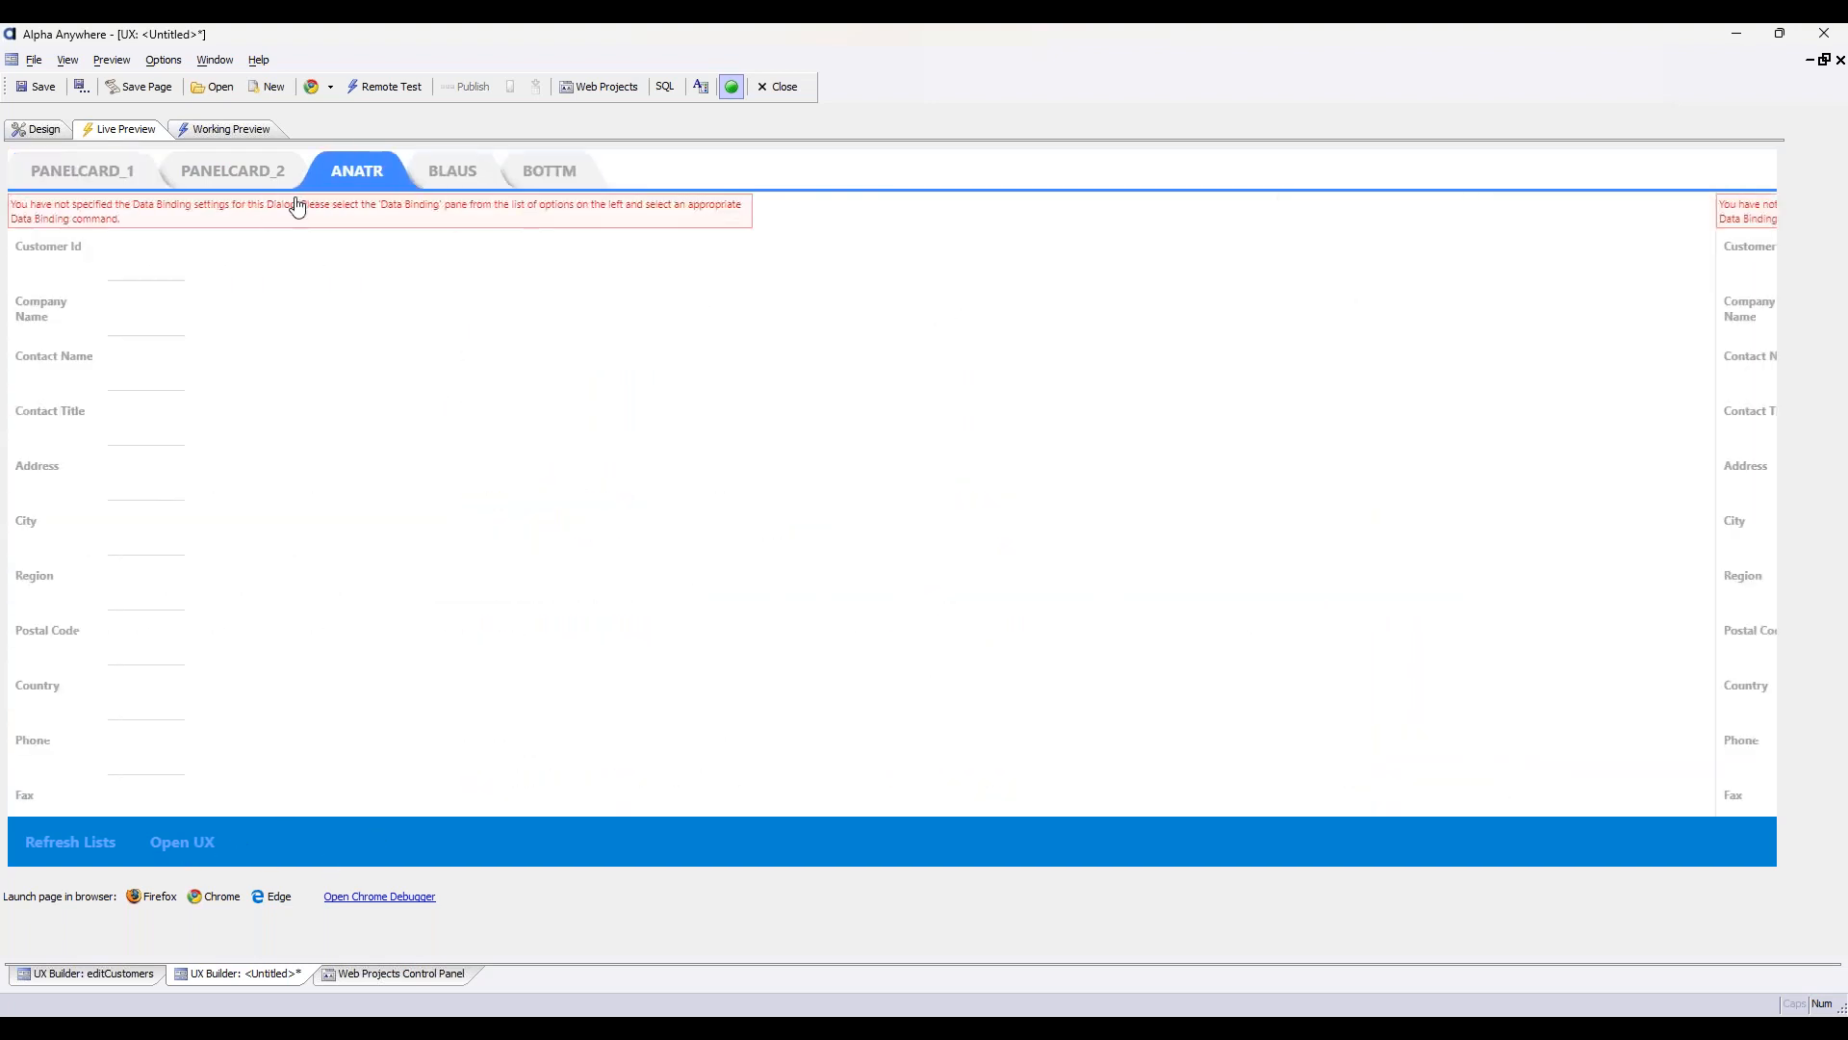
{"action": "left_click", "coordinate": [89, 171]}
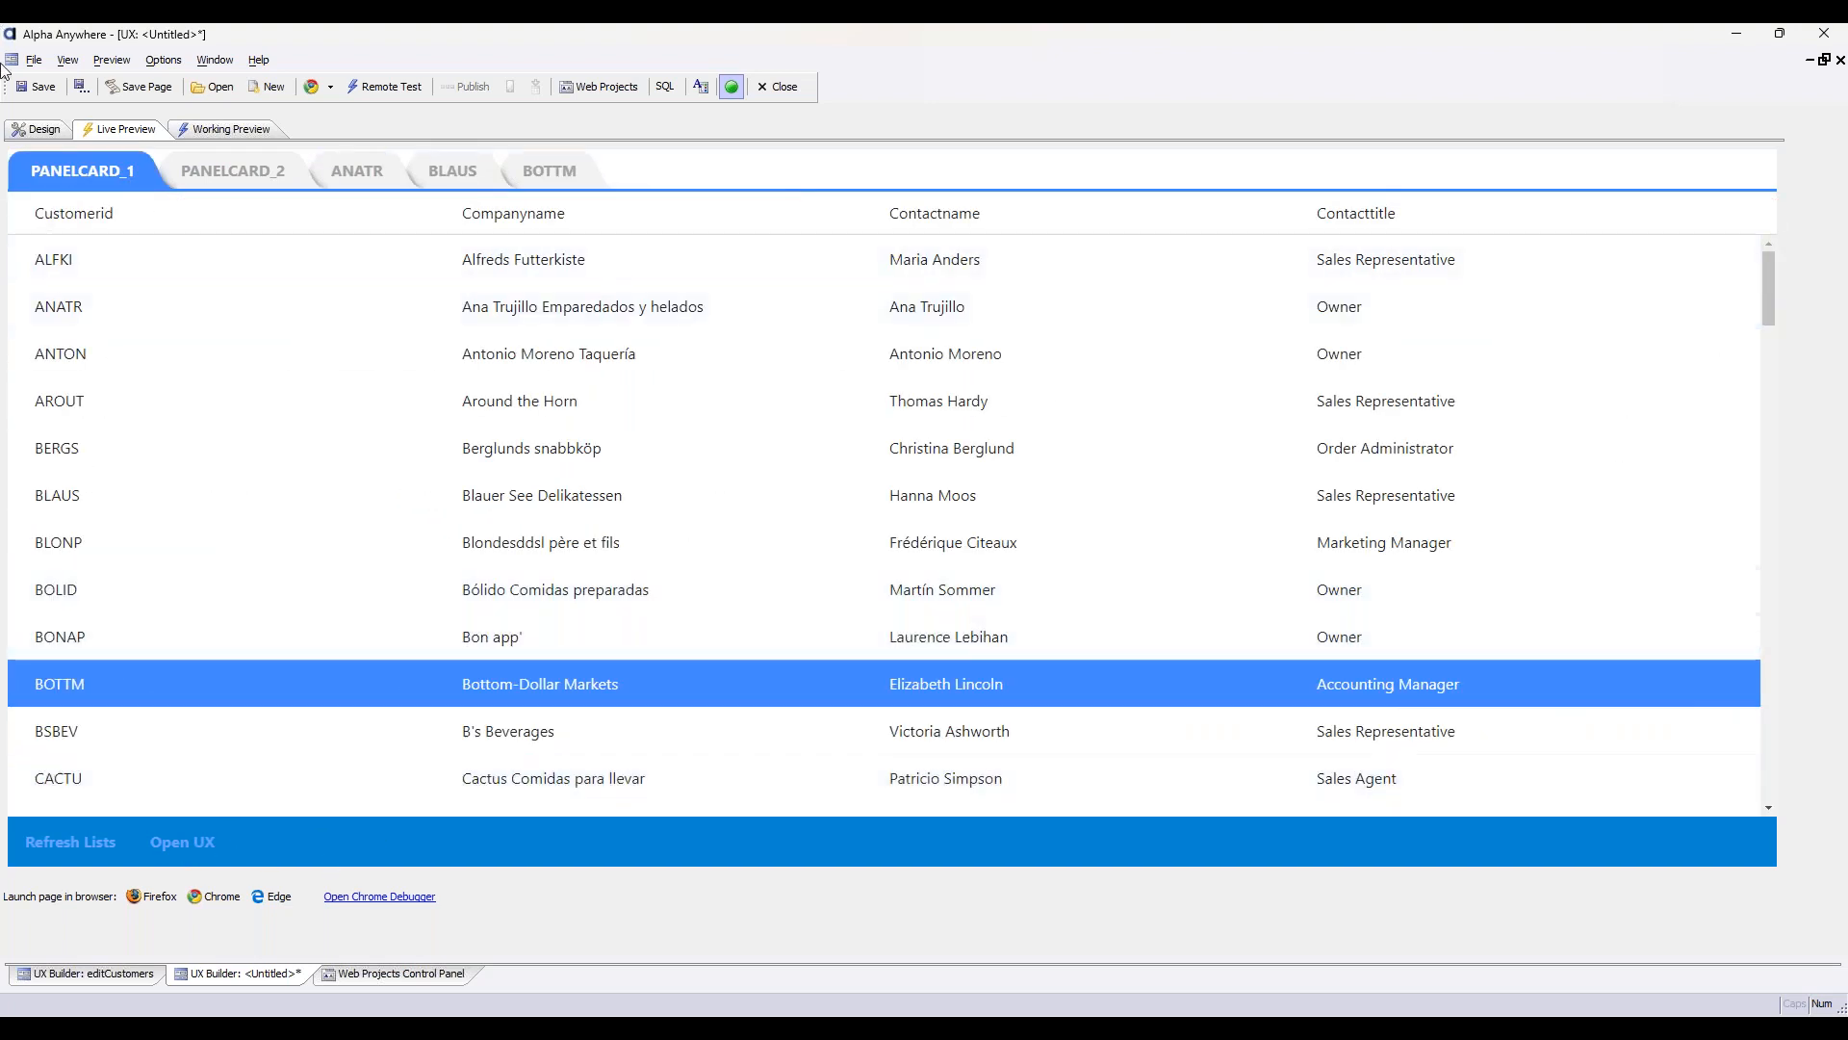
Enable Re-use dynamic panel in the Open UX button's click action and save the click event
{"action": "left_click", "coordinate": [37, 129]}
{"action": "left_click", "coordinate": [349, 335]}
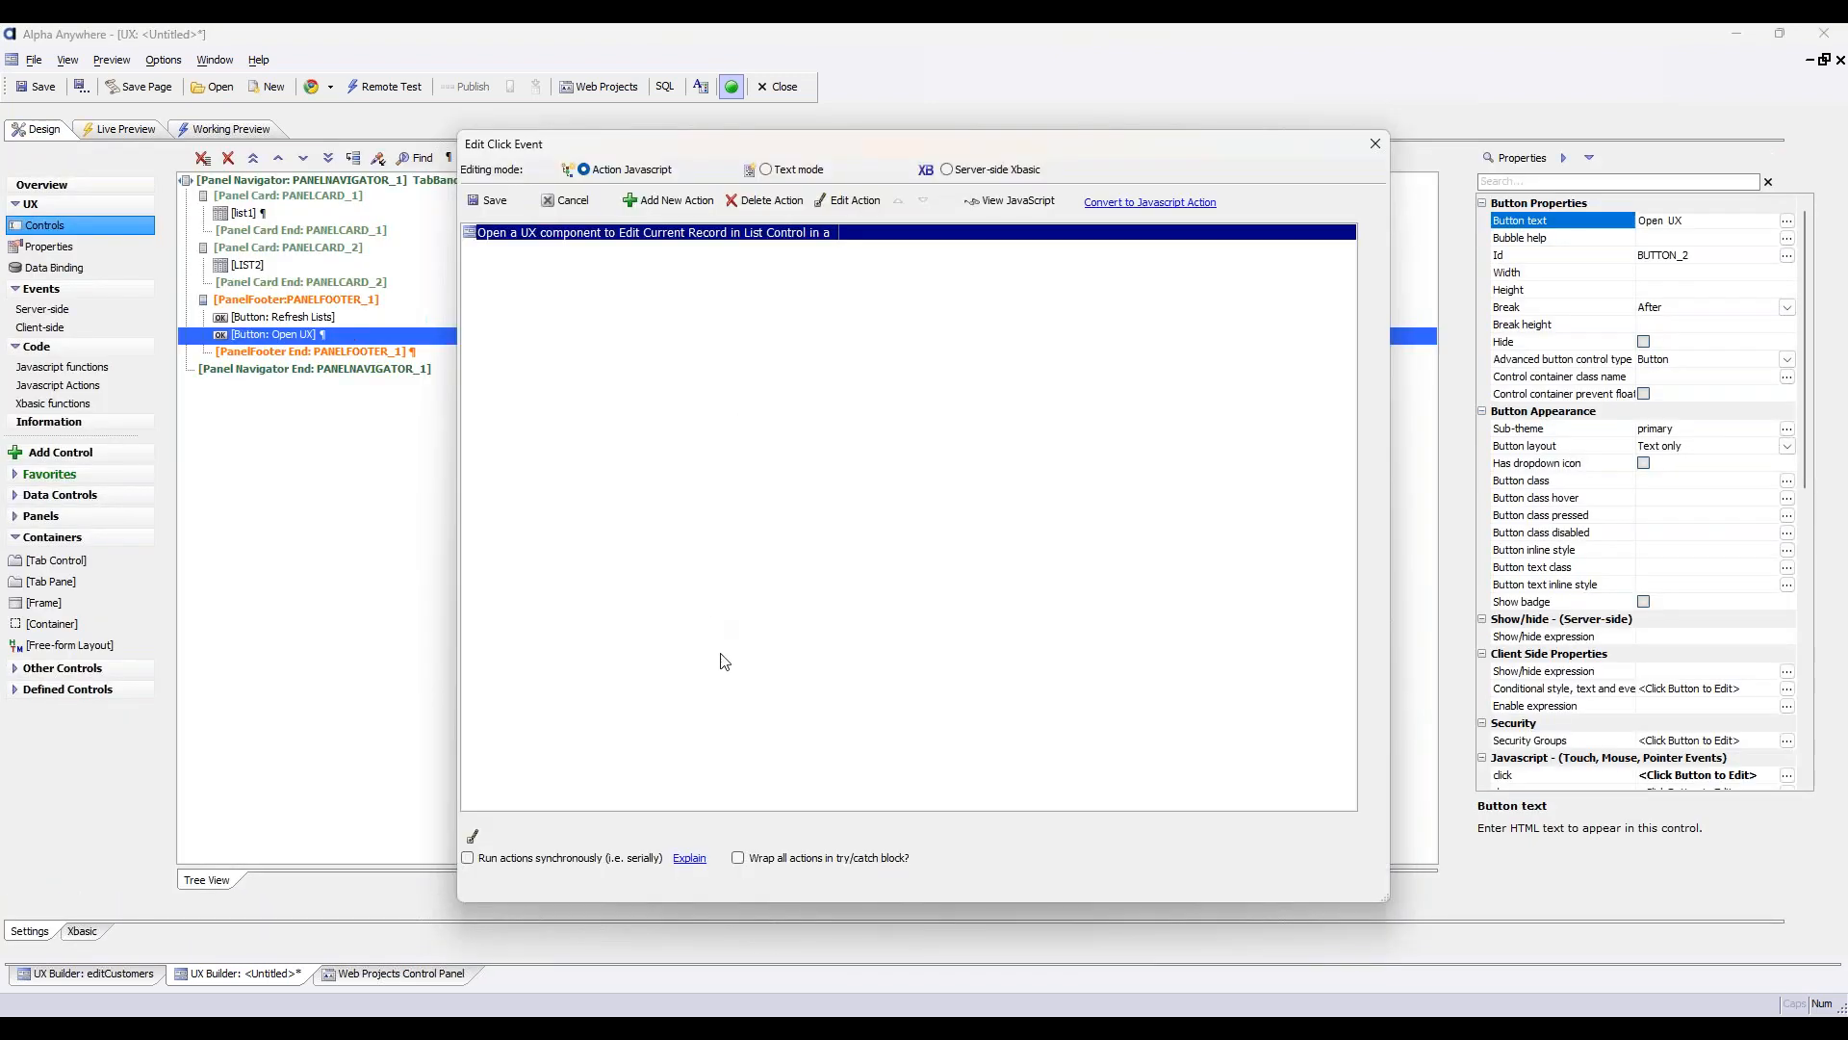
{"action": "double_click", "coordinate": [749, 232]}
{"action": "scroll", "coordinate": [785, 645], "scroll_direction": "down", "scroll_amount": 5}
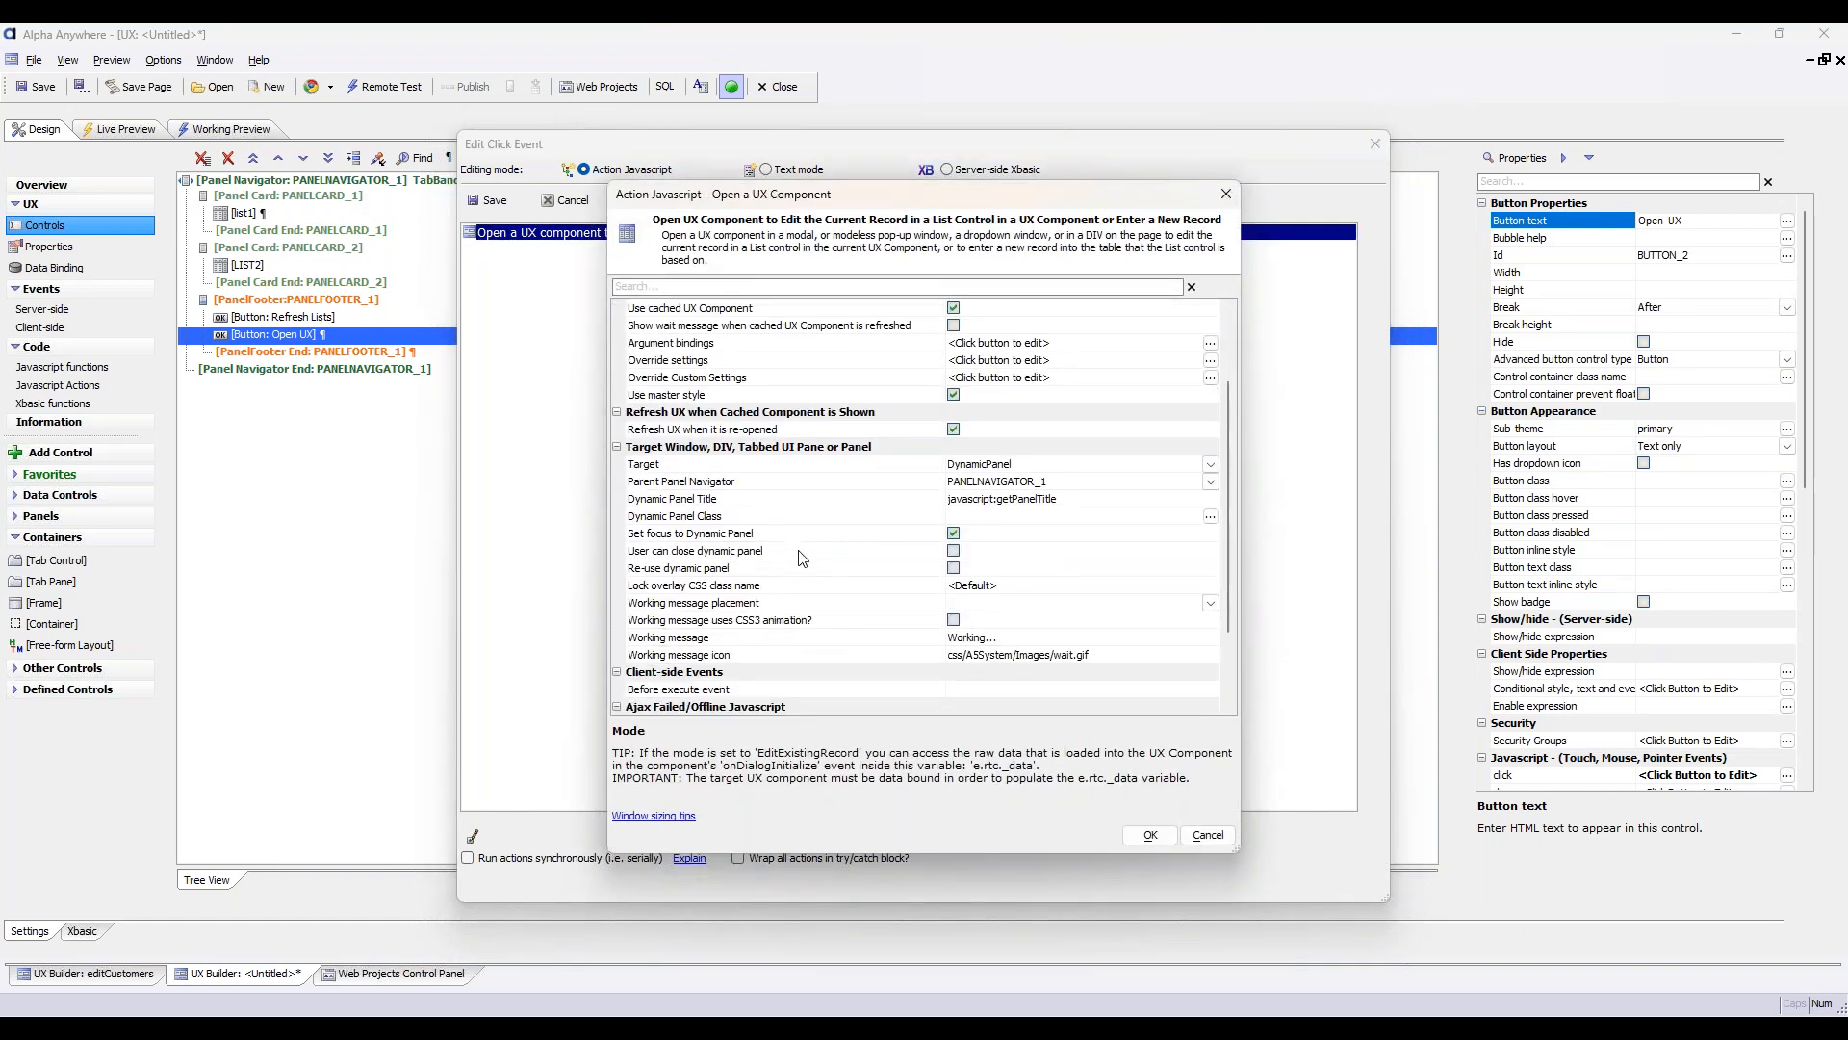
{"action": "left_click", "coordinate": [801, 572]}
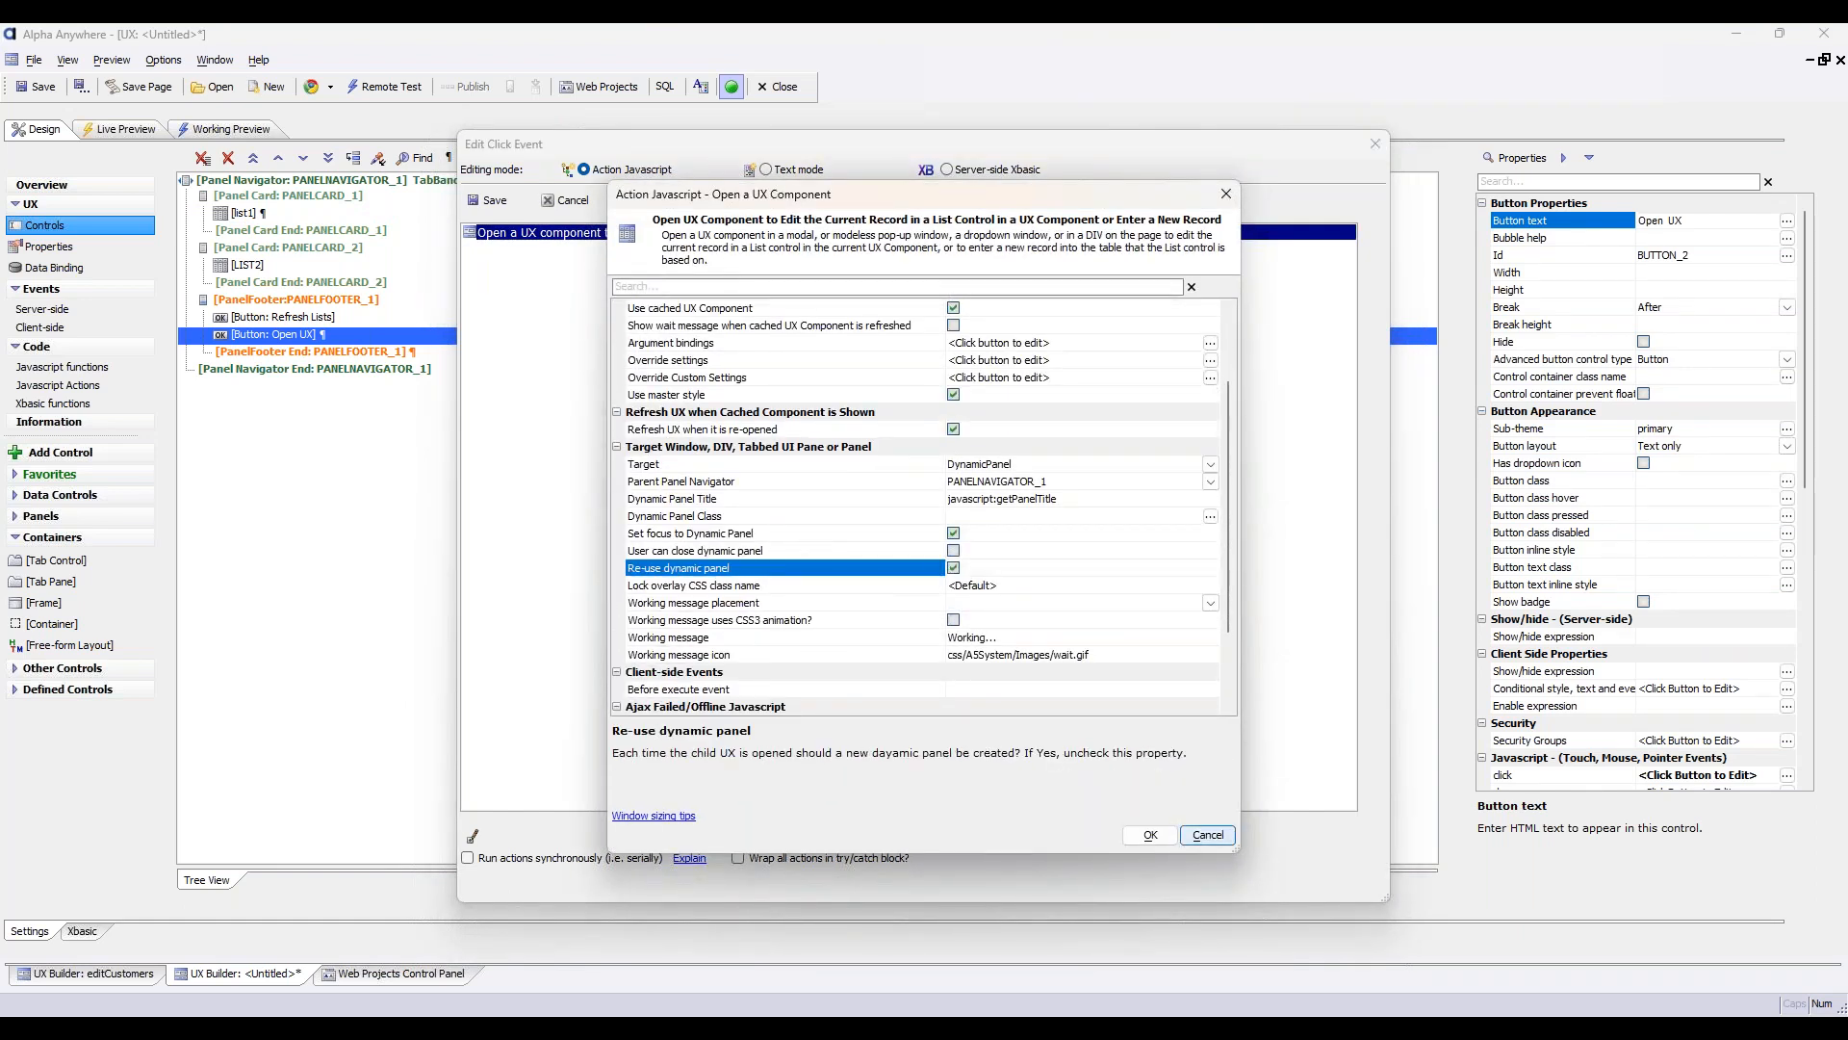
{"action": "left_click", "coordinate": [1155, 835]}
{"action": "left_click", "coordinate": [490, 201]}
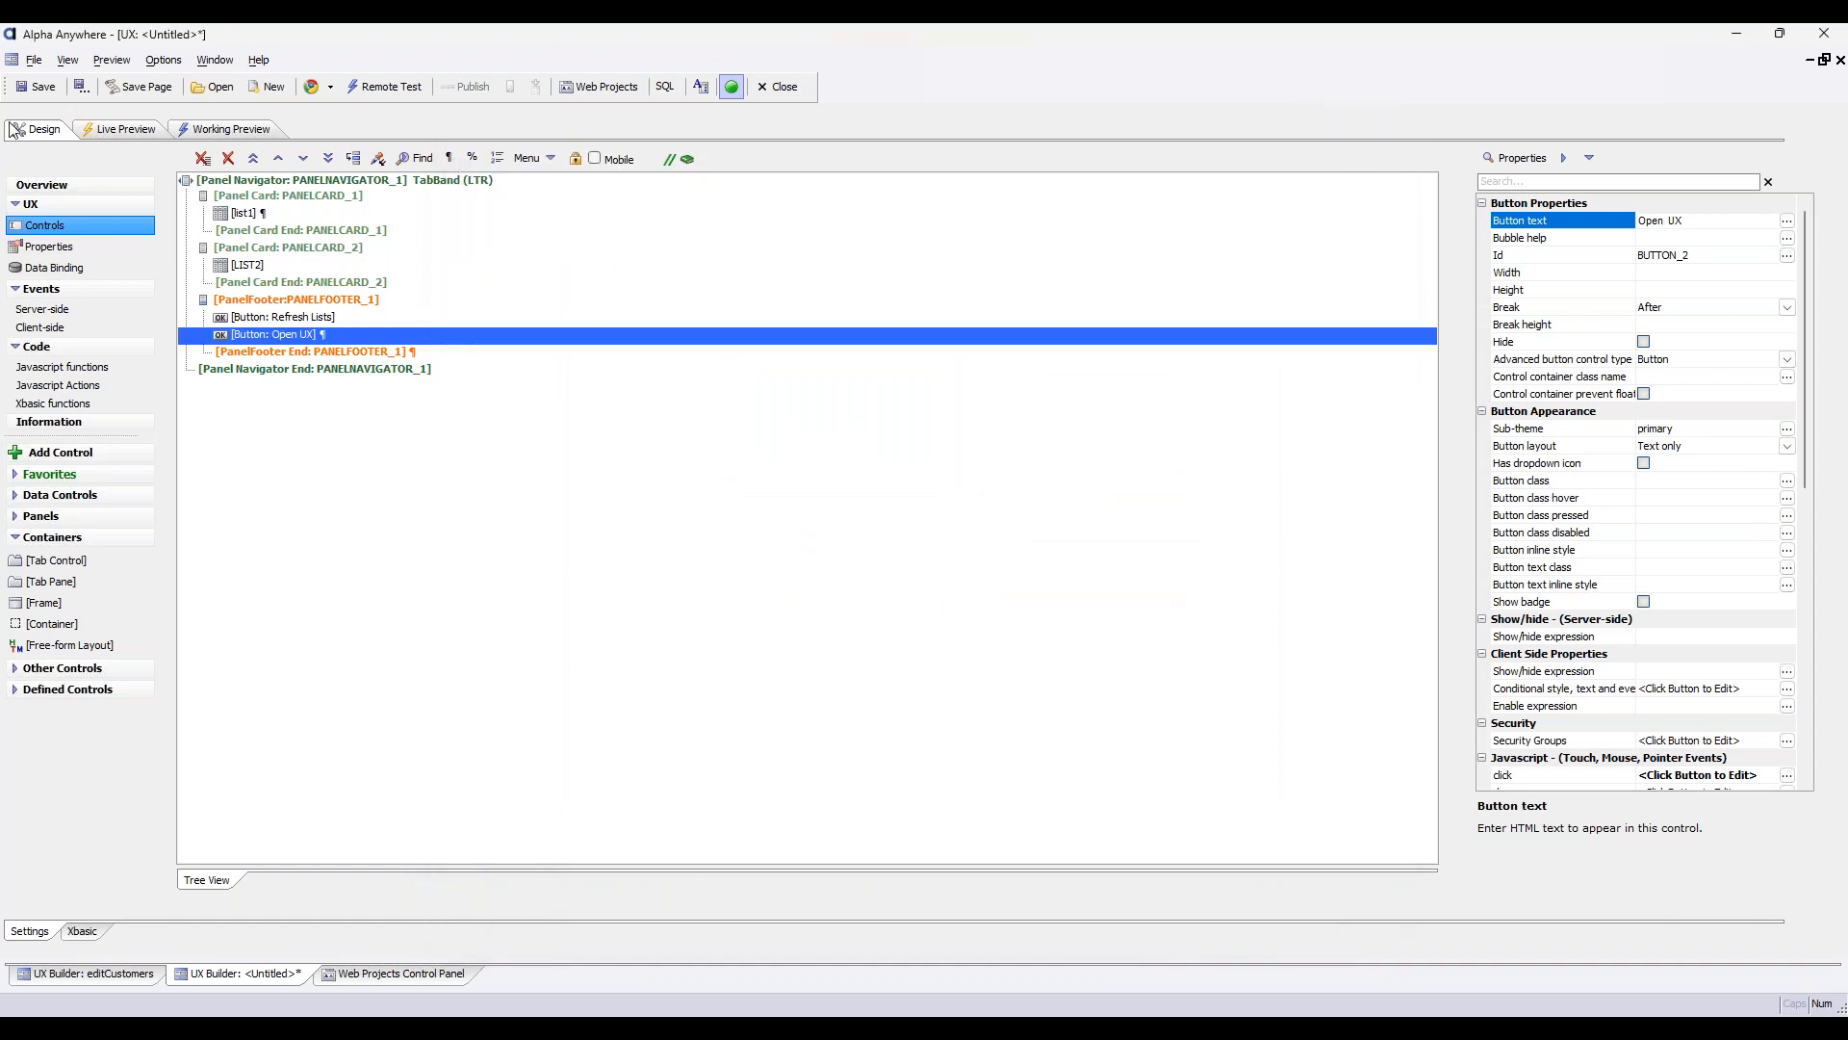
Test panel reuse in the live preview by running Open UX for customers ANTON and BONAP, returning to the list each time
{"action": "left_click", "coordinate": [121, 129]}
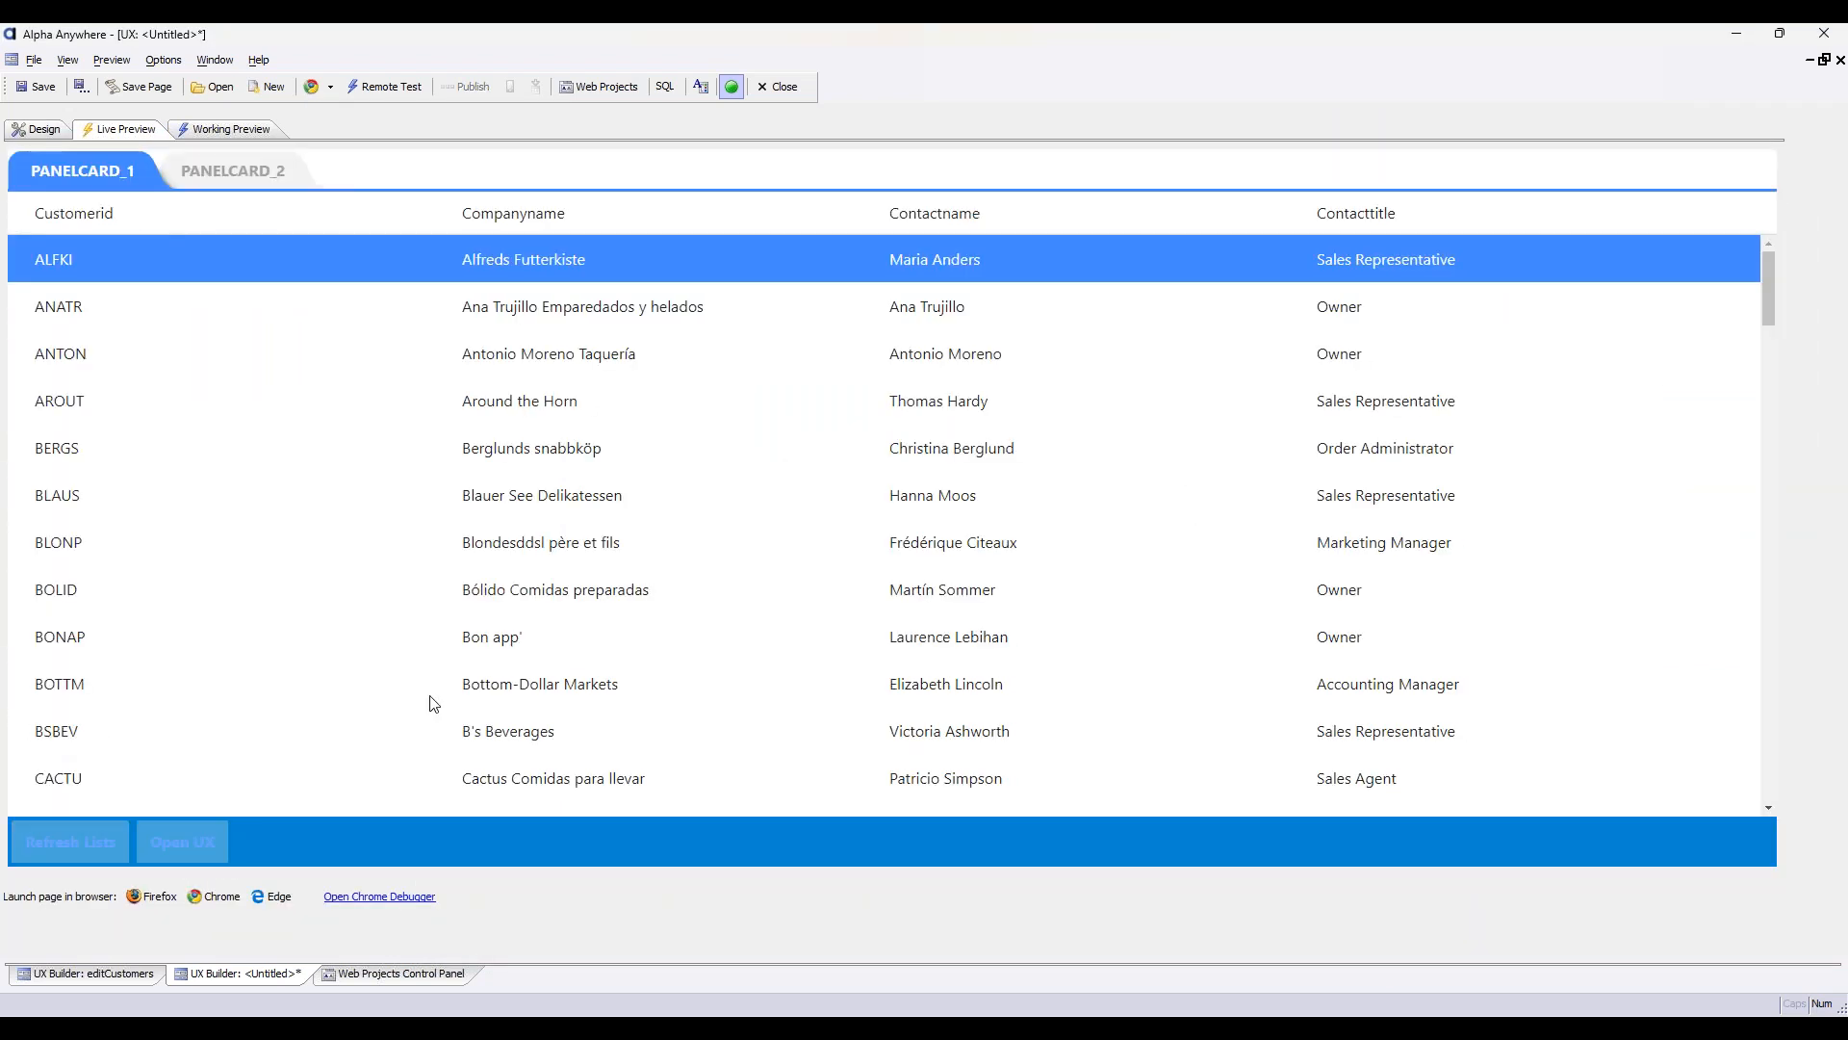
{"action": "left_click", "coordinate": [174, 362]}
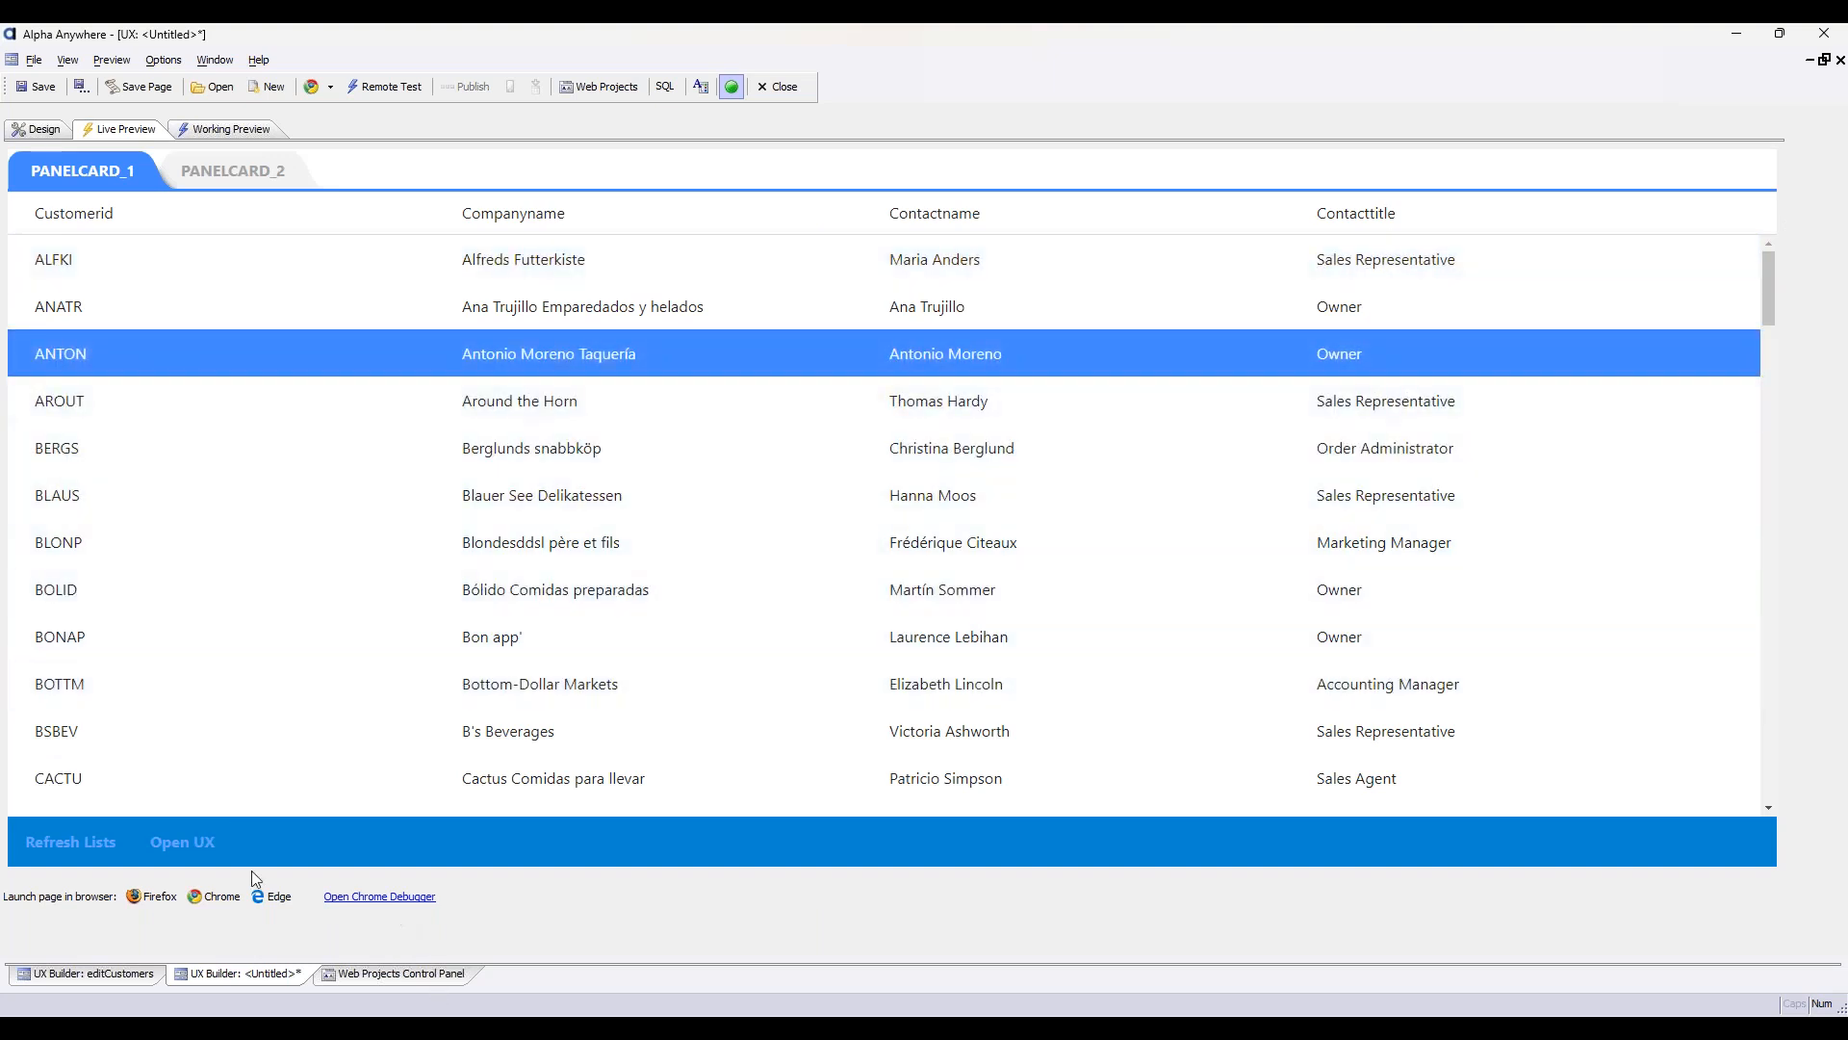
{"action": "left_click", "coordinate": [189, 840]}
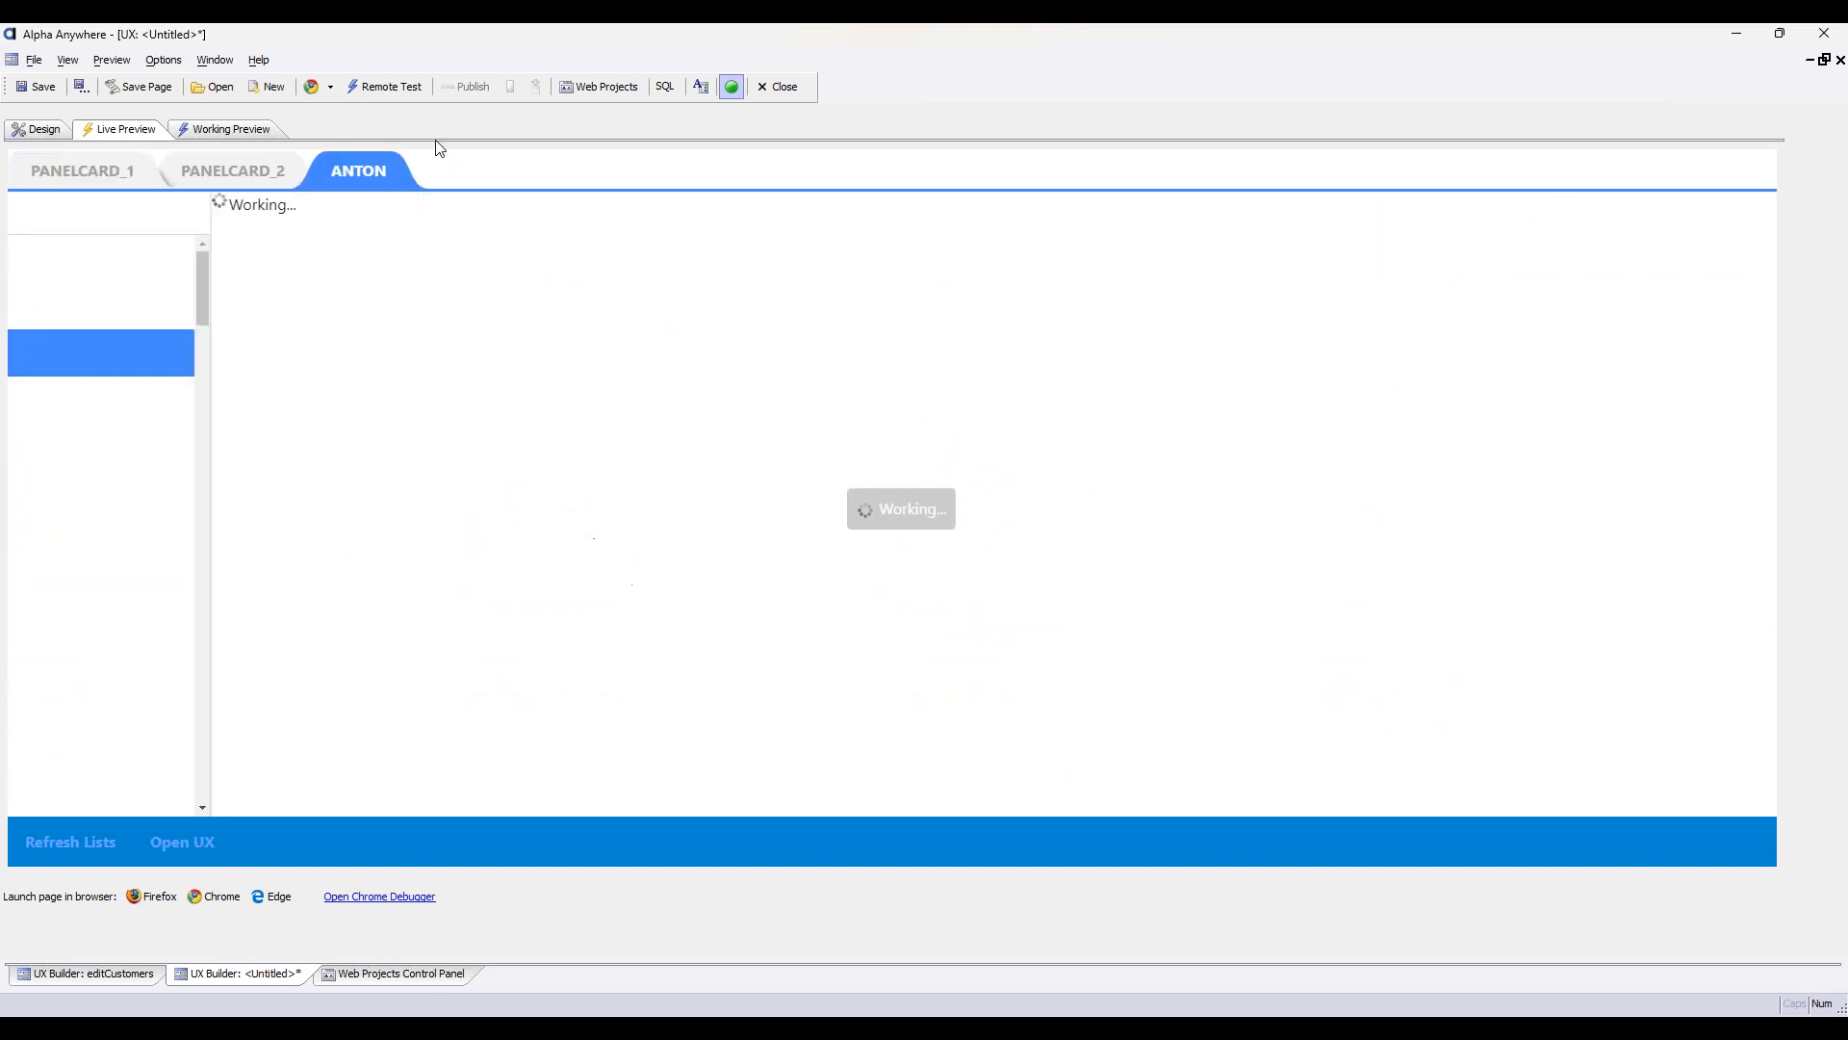
{"action": "left_click", "coordinate": [96, 170]}
{"action": "left_click", "coordinate": [238, 641]}
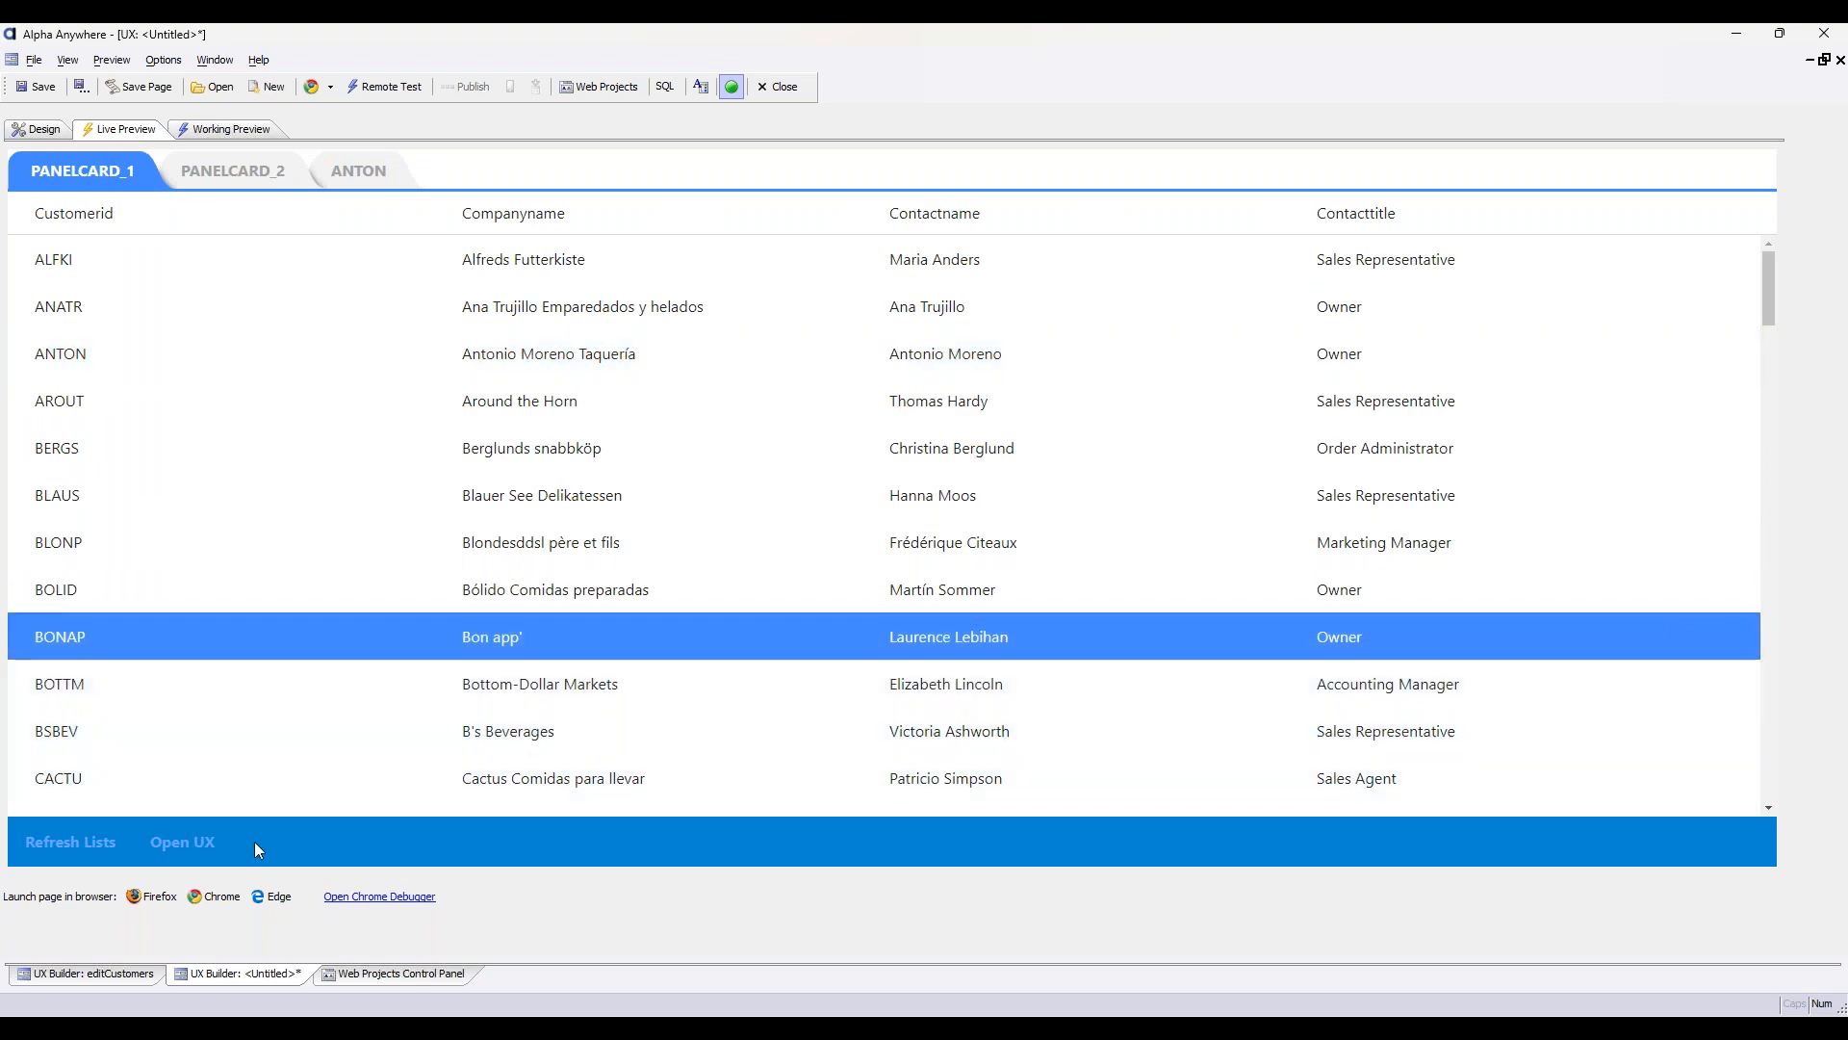
{"action": "left_click", "coordinate": [177, 840]}
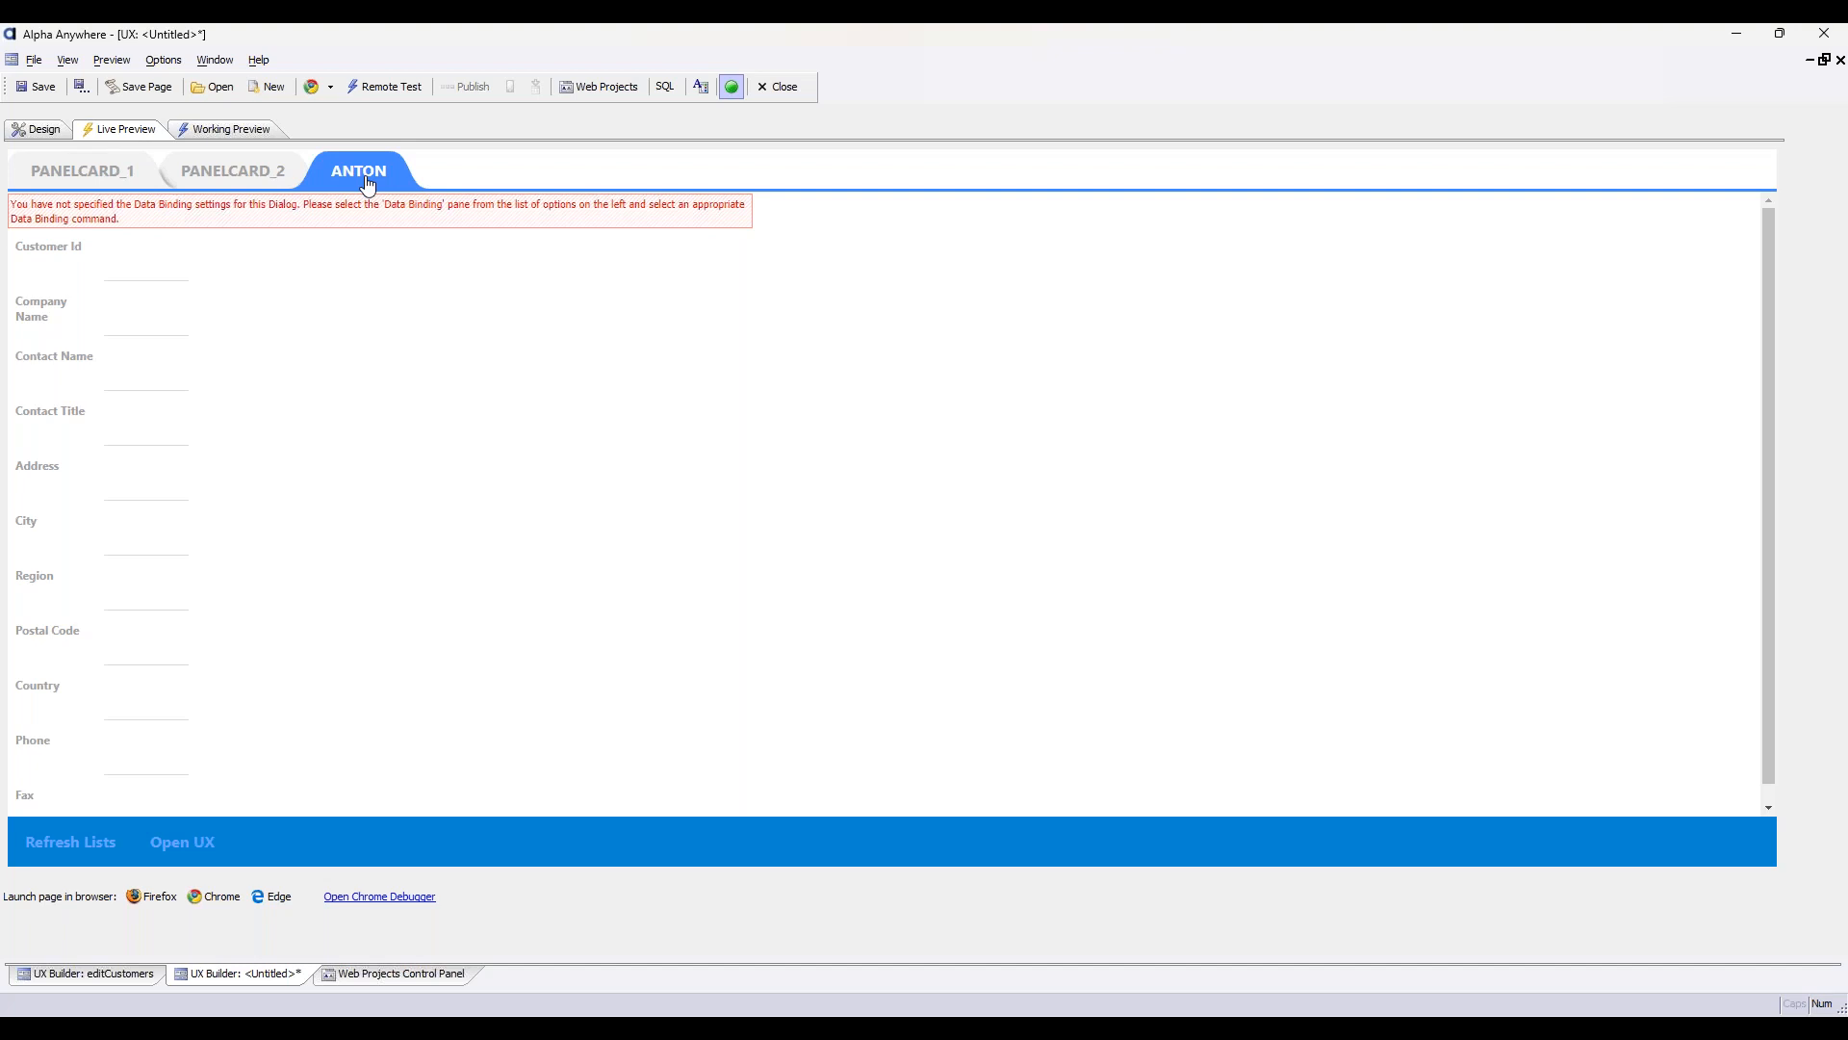
{"action": "left_click", "coordinate": [111, 178]}
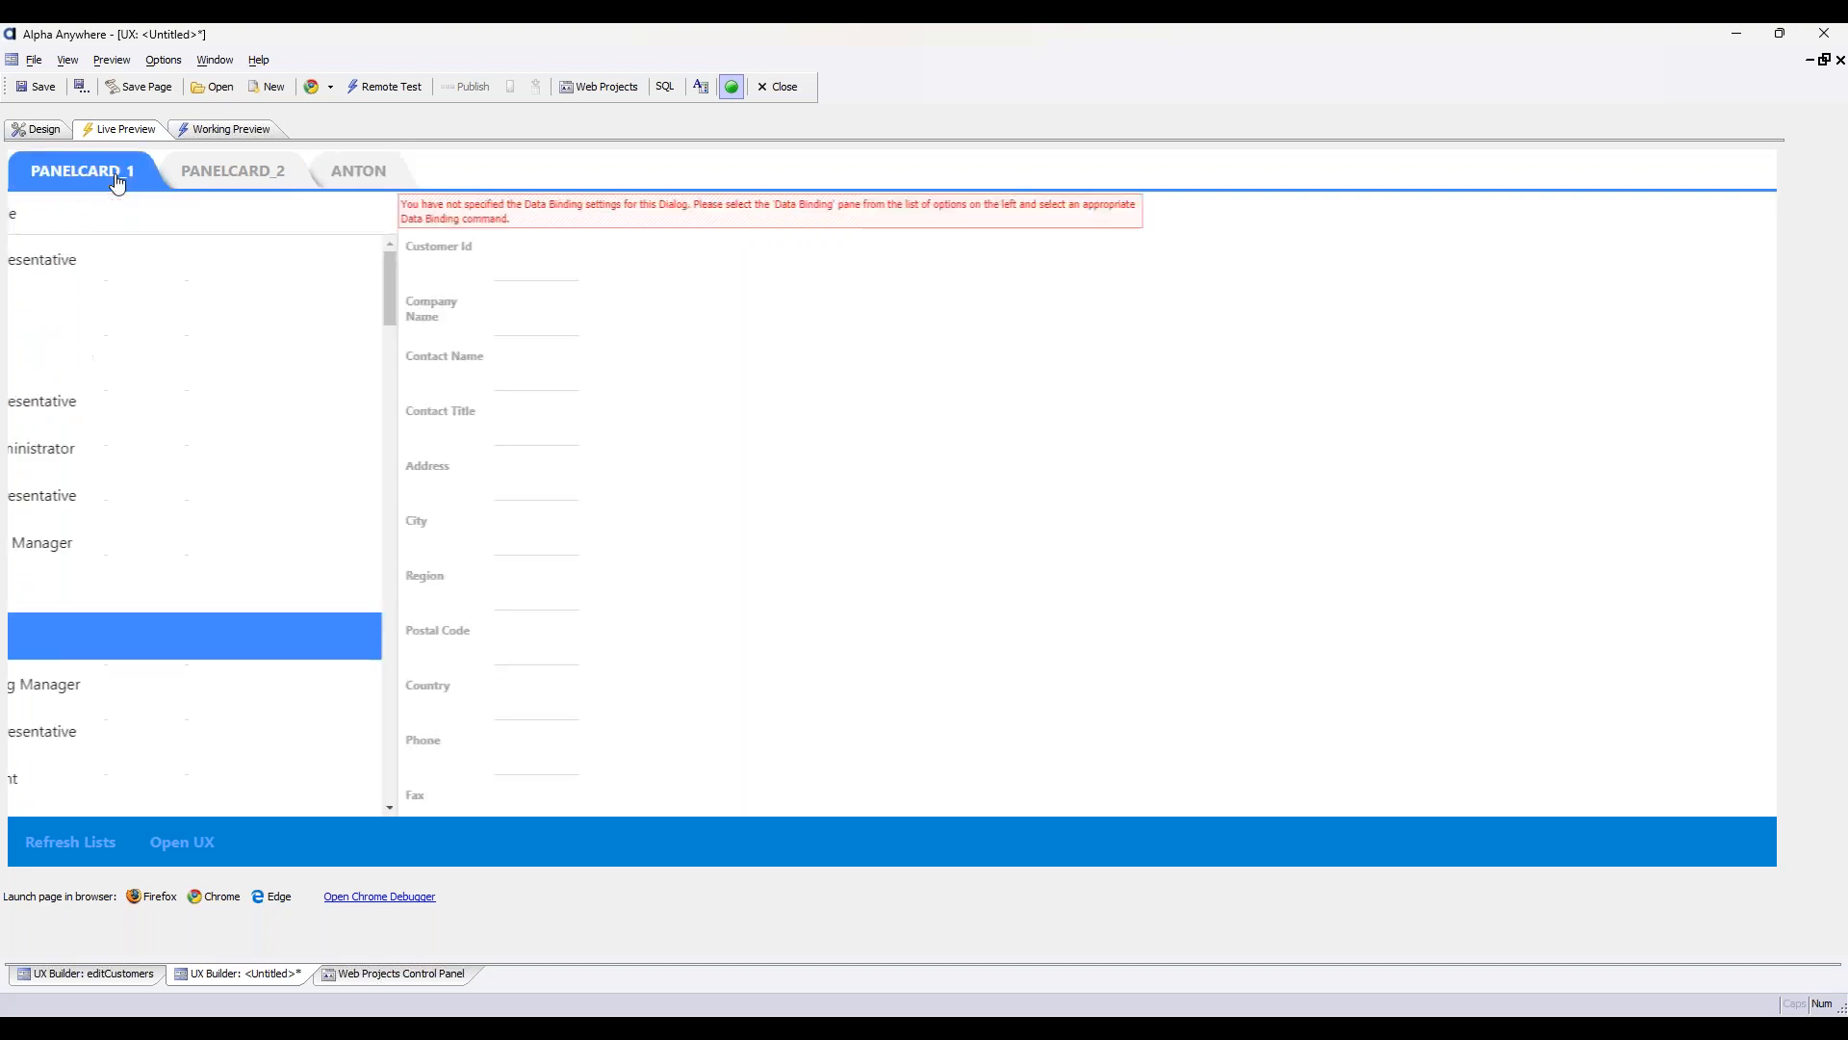
Inspect the Re-use dynamic panel property in the Open UX button's click action and close the dialogs without saving
{"action": "left_click", "coordinate": [36, 129]}
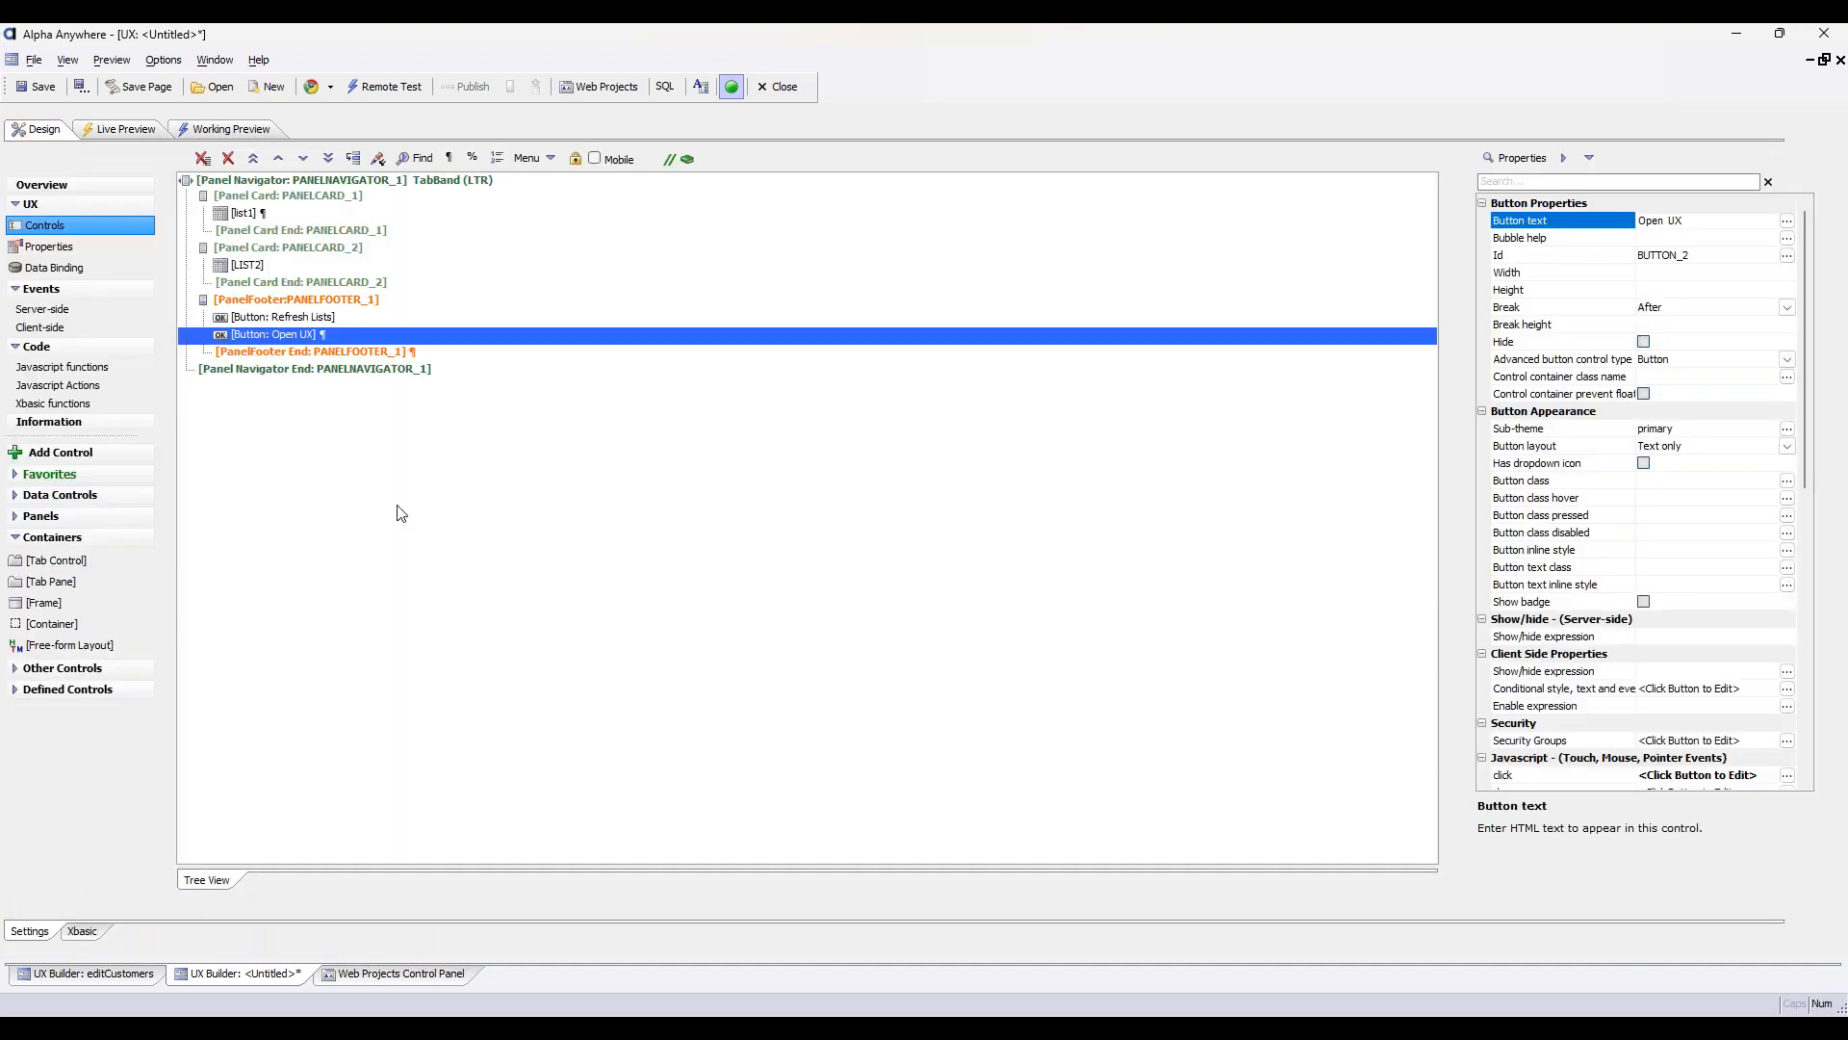
{"action": "double_click", "coordinate": [351, 332]}
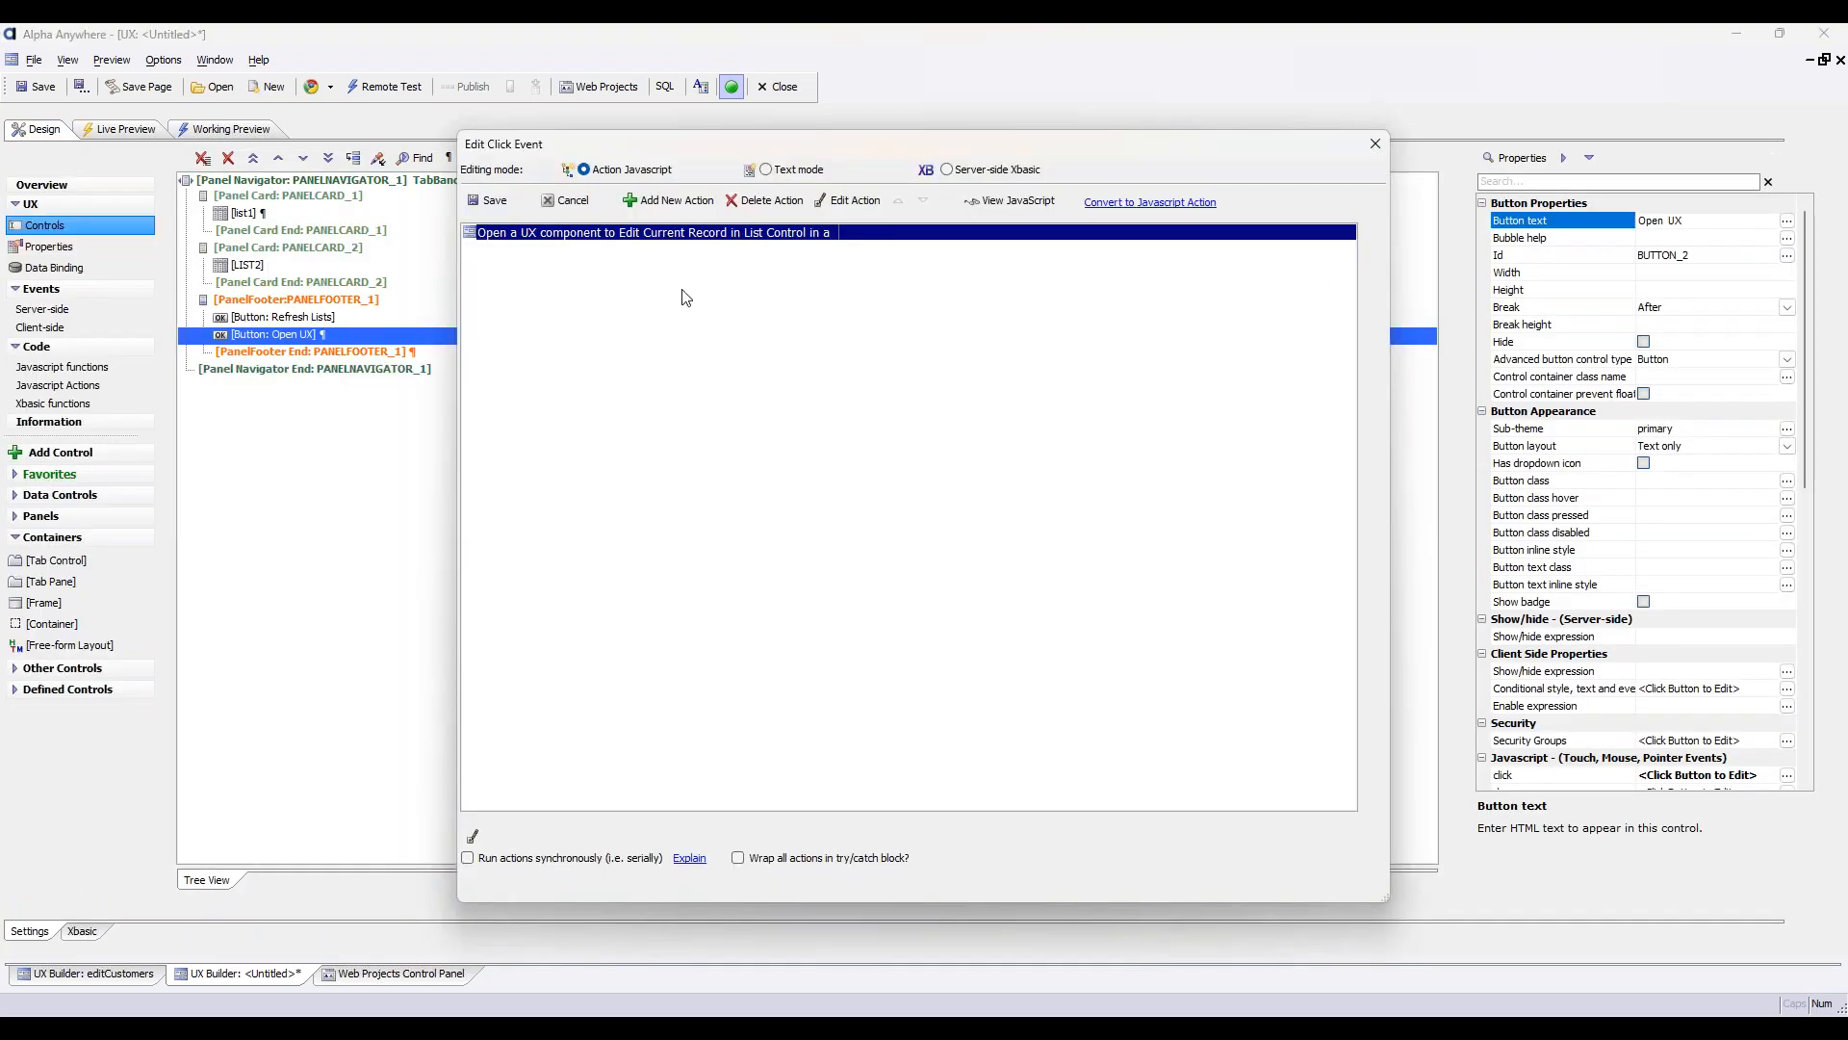
{"action": "double_click", "coordinate": [671, 241]}
{"action": "scroll", "coordinate": [738, 551], "scroll_direction": "down", "scroll_amount": 3}
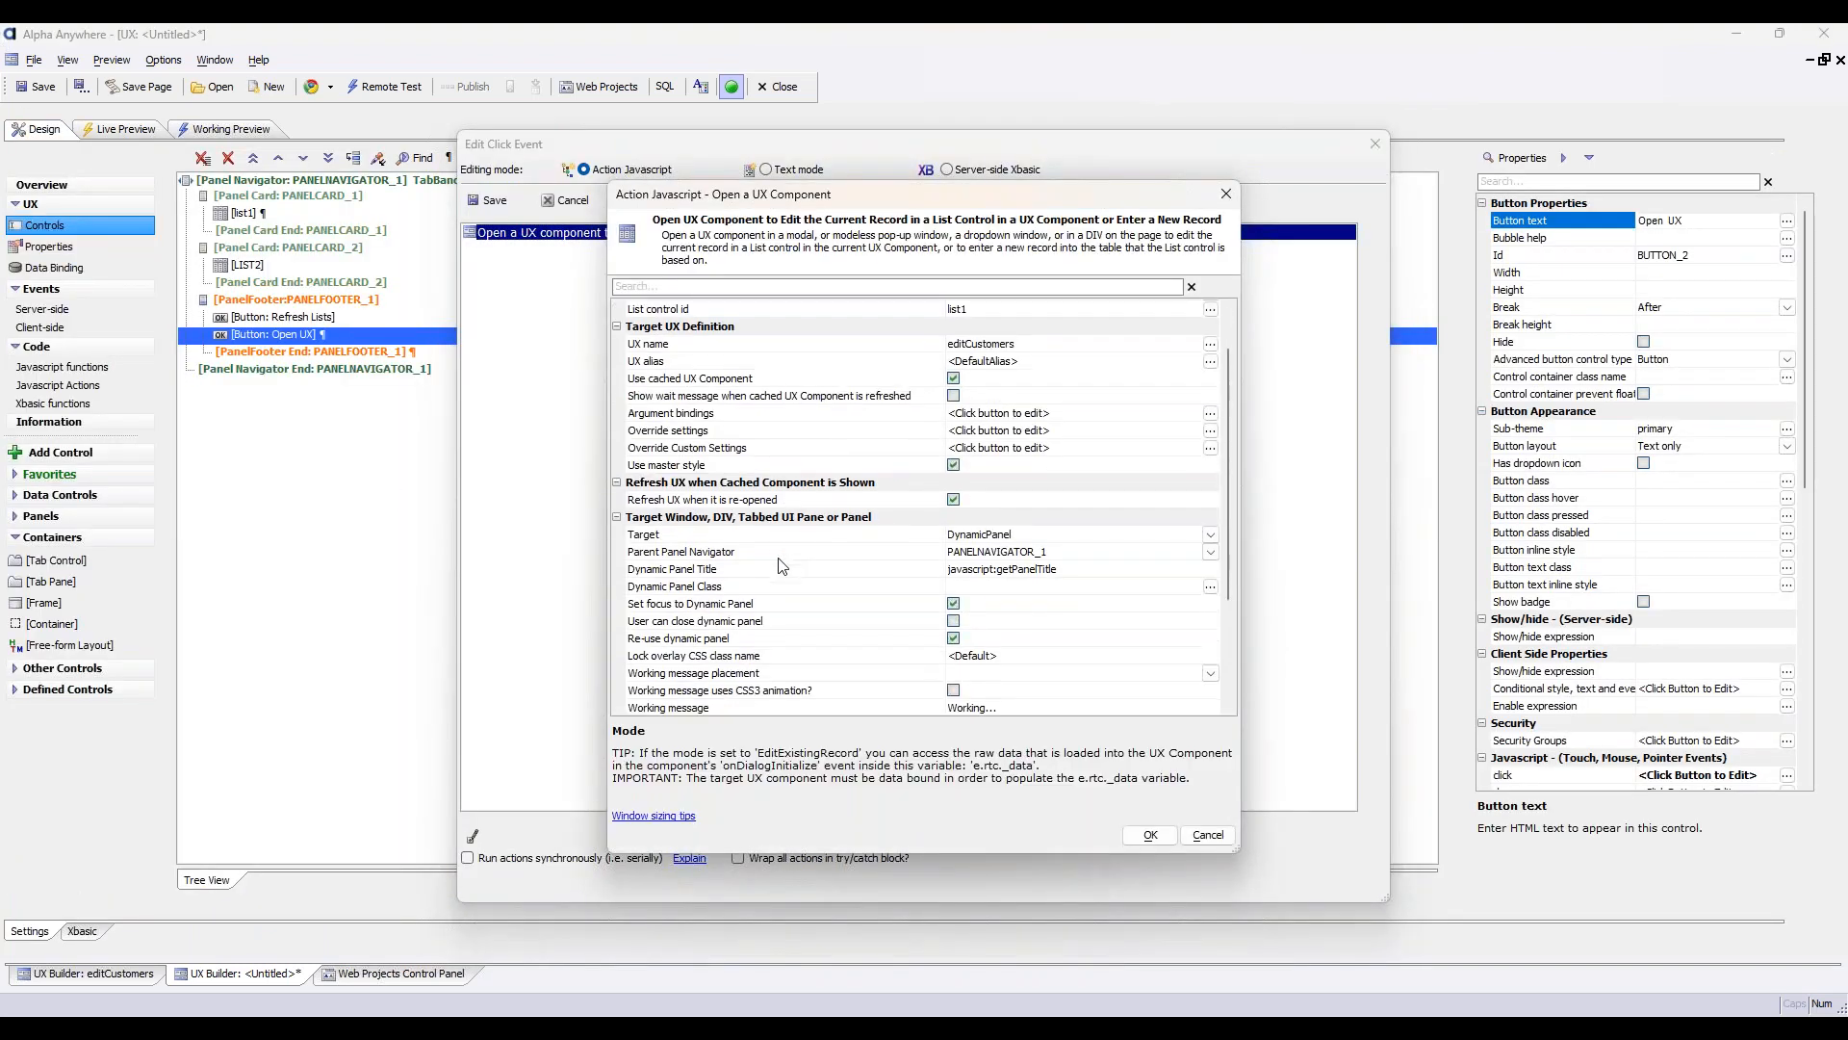
{"action": "left_click", "coordinate": [730, 517]}
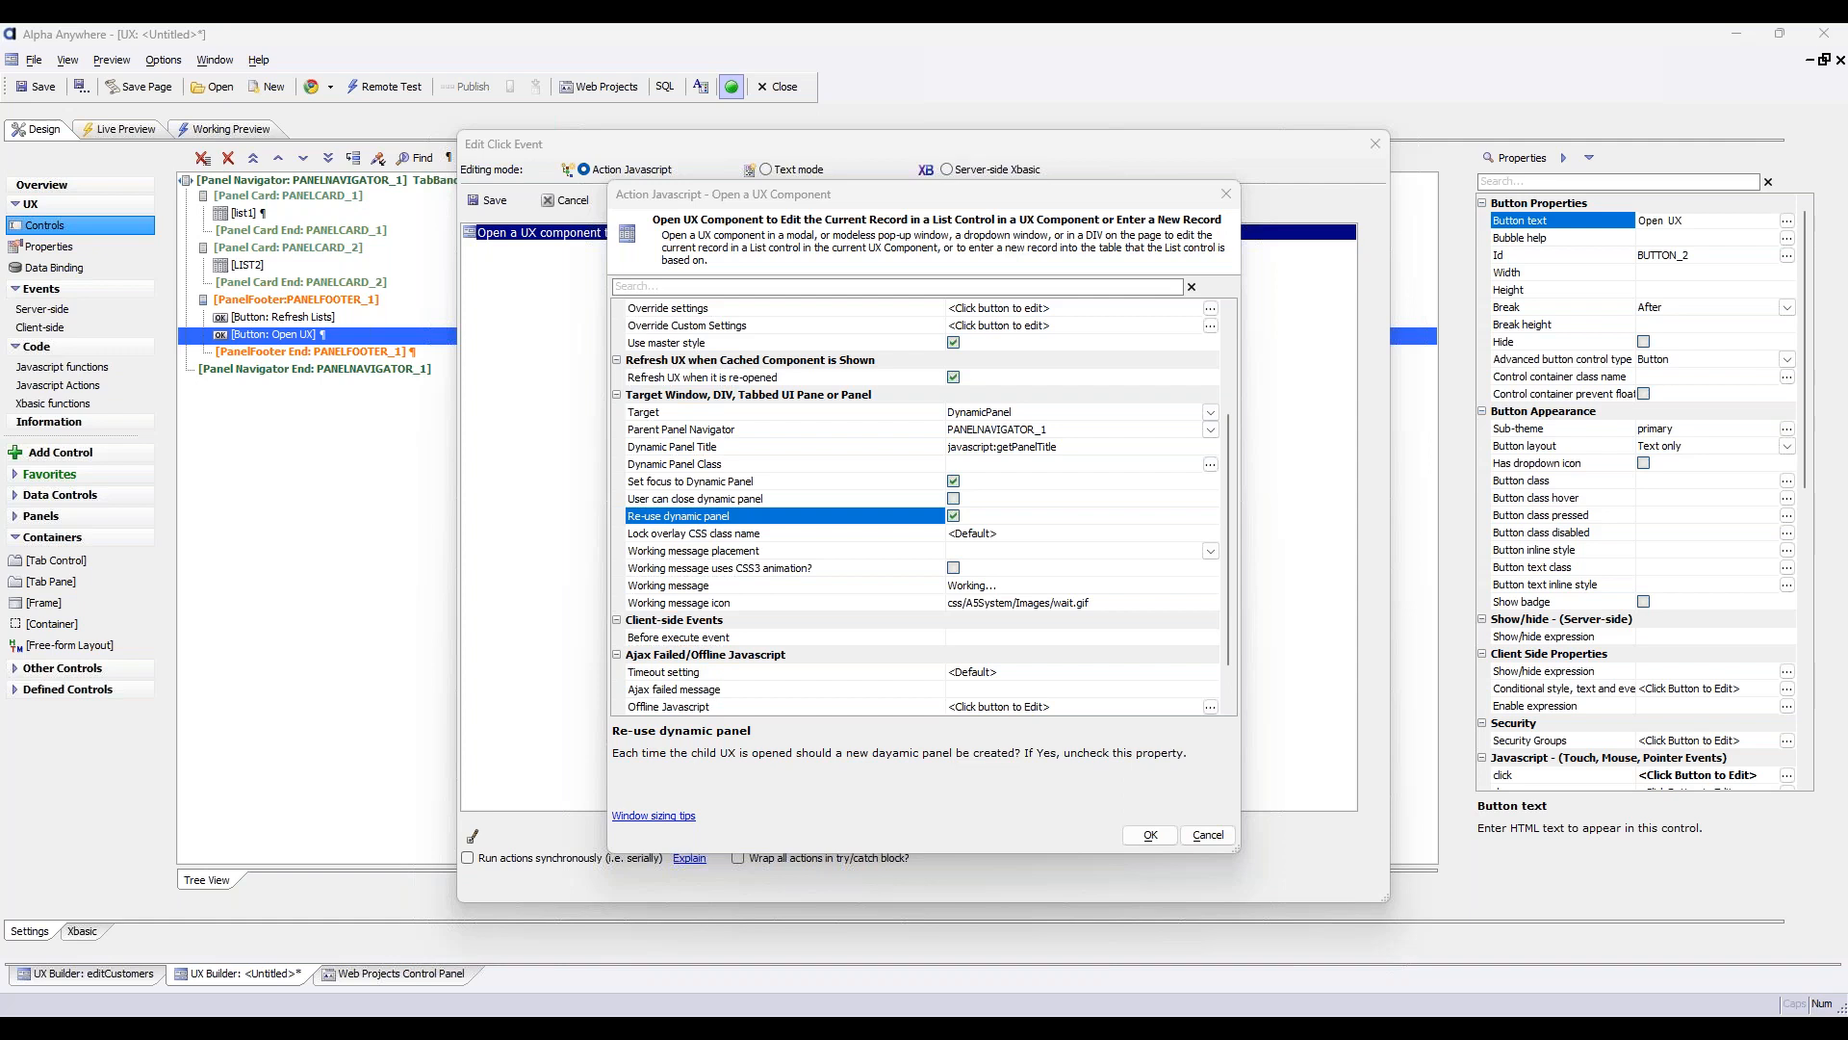
{"action": "left_click", "coordinate": [1209, 835]}
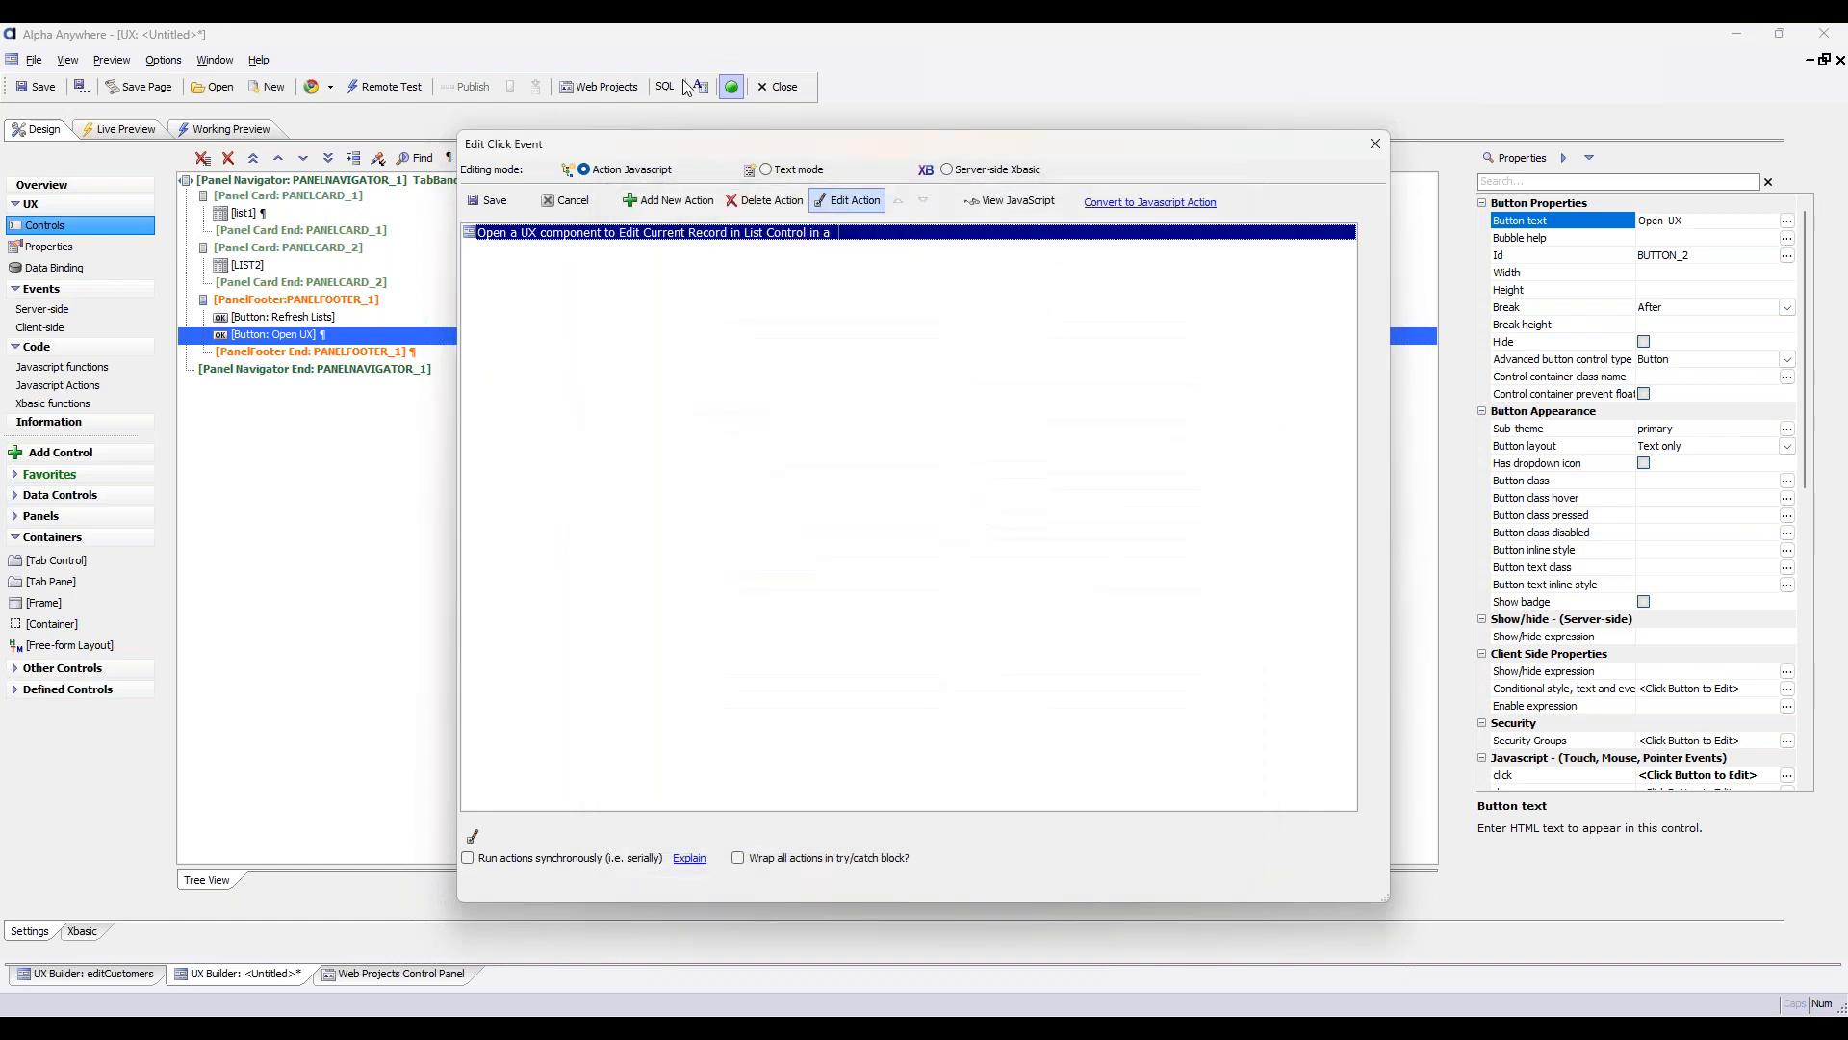
{"action": "left_click", "coordinate": [564, 201]}
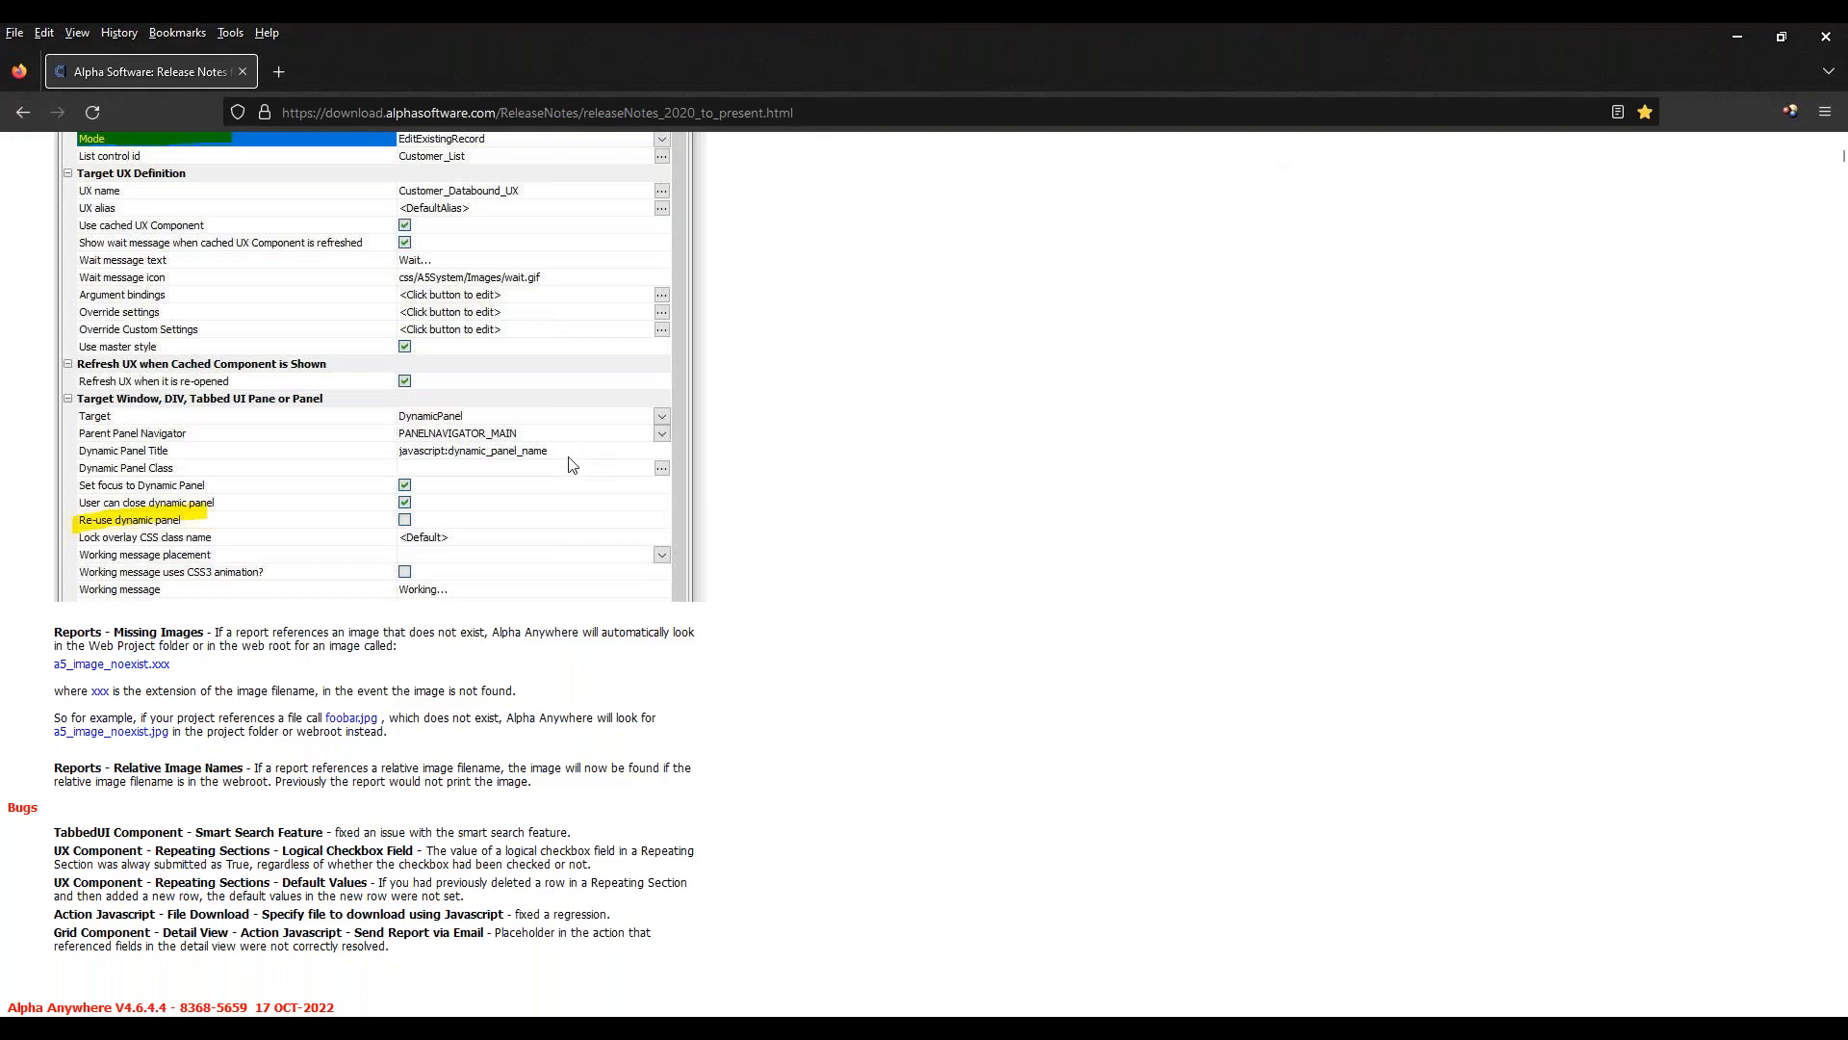
Switch to the Alpha Anywhere release notes in the browser and read the Reports entries on missing images and relative image names
{"action": "scroll", "coordinate": [506, 493], "scroll_direction": "down", "scroll_amount": 1}
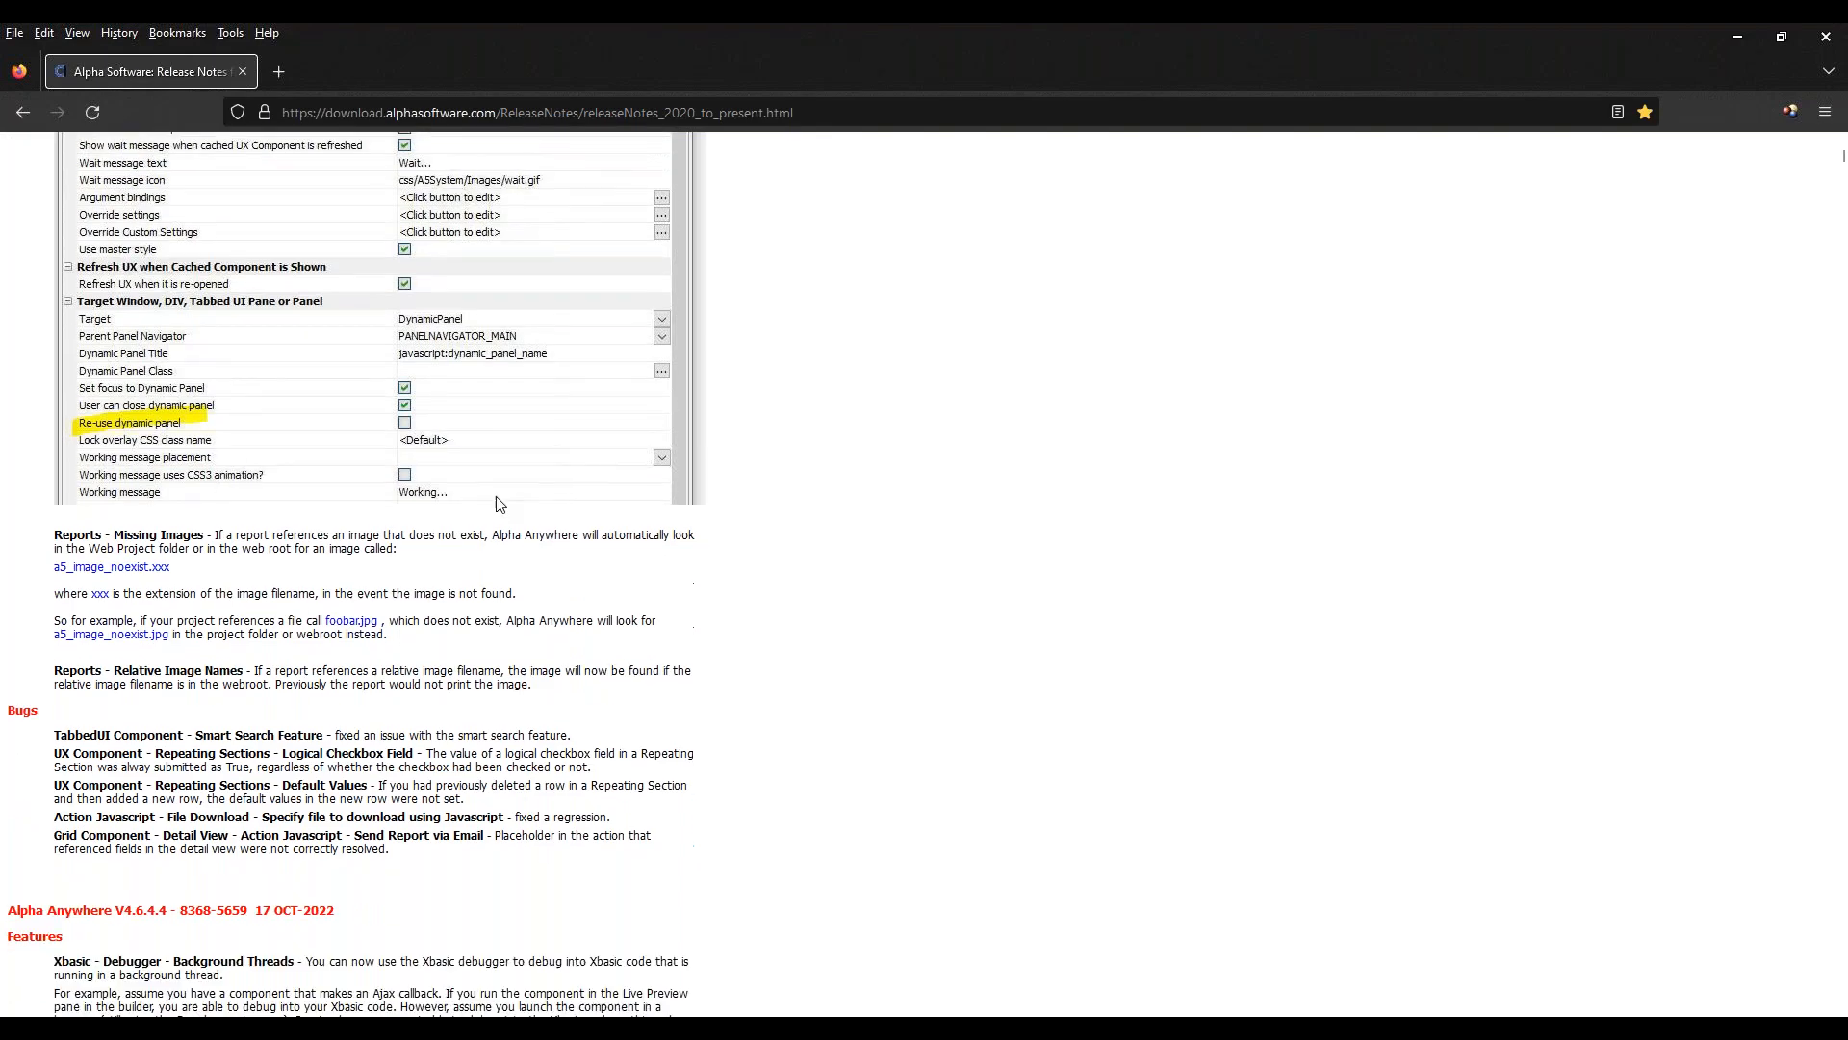
{"action": "triple_click", "coordinate": [238, 536]}
{"action": "left_click", "coordinate": [675, 565]}
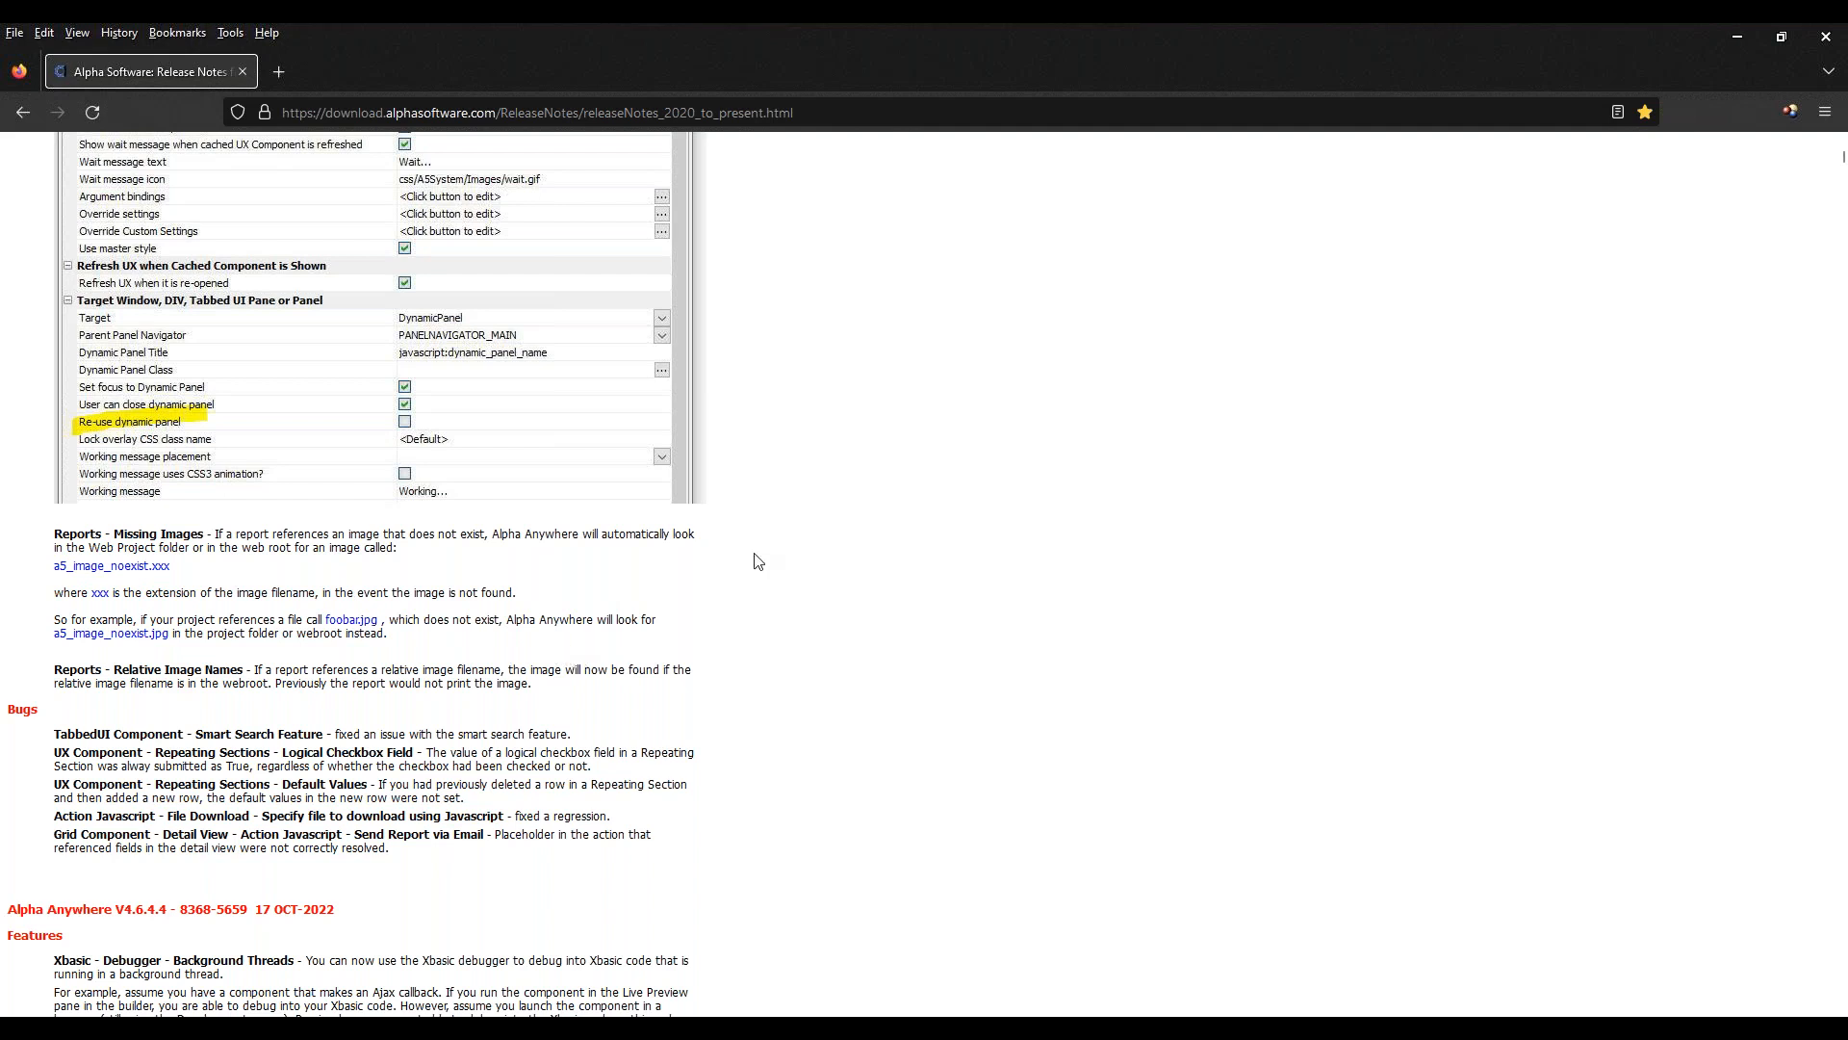
{"action": "left_click_drag", "start_coordinate": [440, 640], "coordinate": [23, 547]}
{"action": "left_click", "coordinate": [238, 619]}
{"action": "double_click", "coordinate": [140, 636]}
{"action": "double_click", "coordinate": [139, 639]}
{"action": "left_click", "coordinate": [251, 653]}
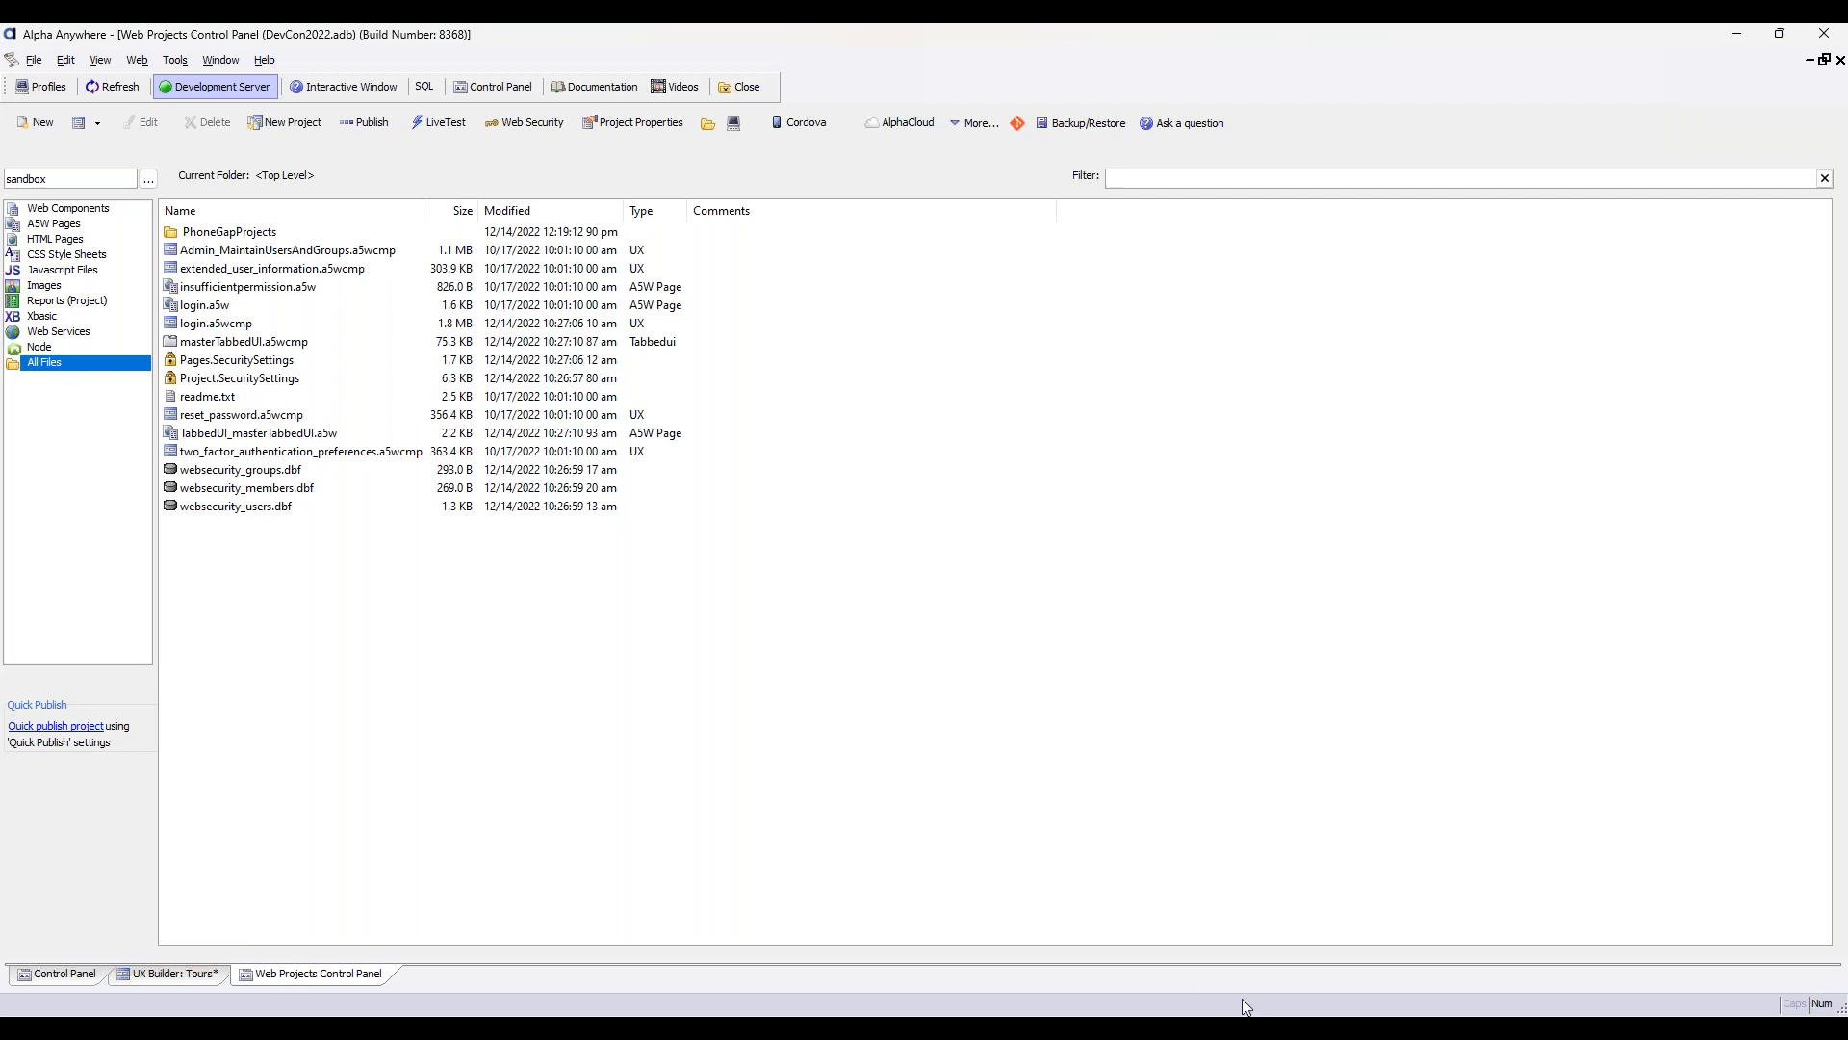
Review the release notes' V4.6.4.4 fixes, the background thread debugger entry, the dynamic panel entry and the opening notices
{"action": "mouse_move", "coordinate": [1204, 1025]}
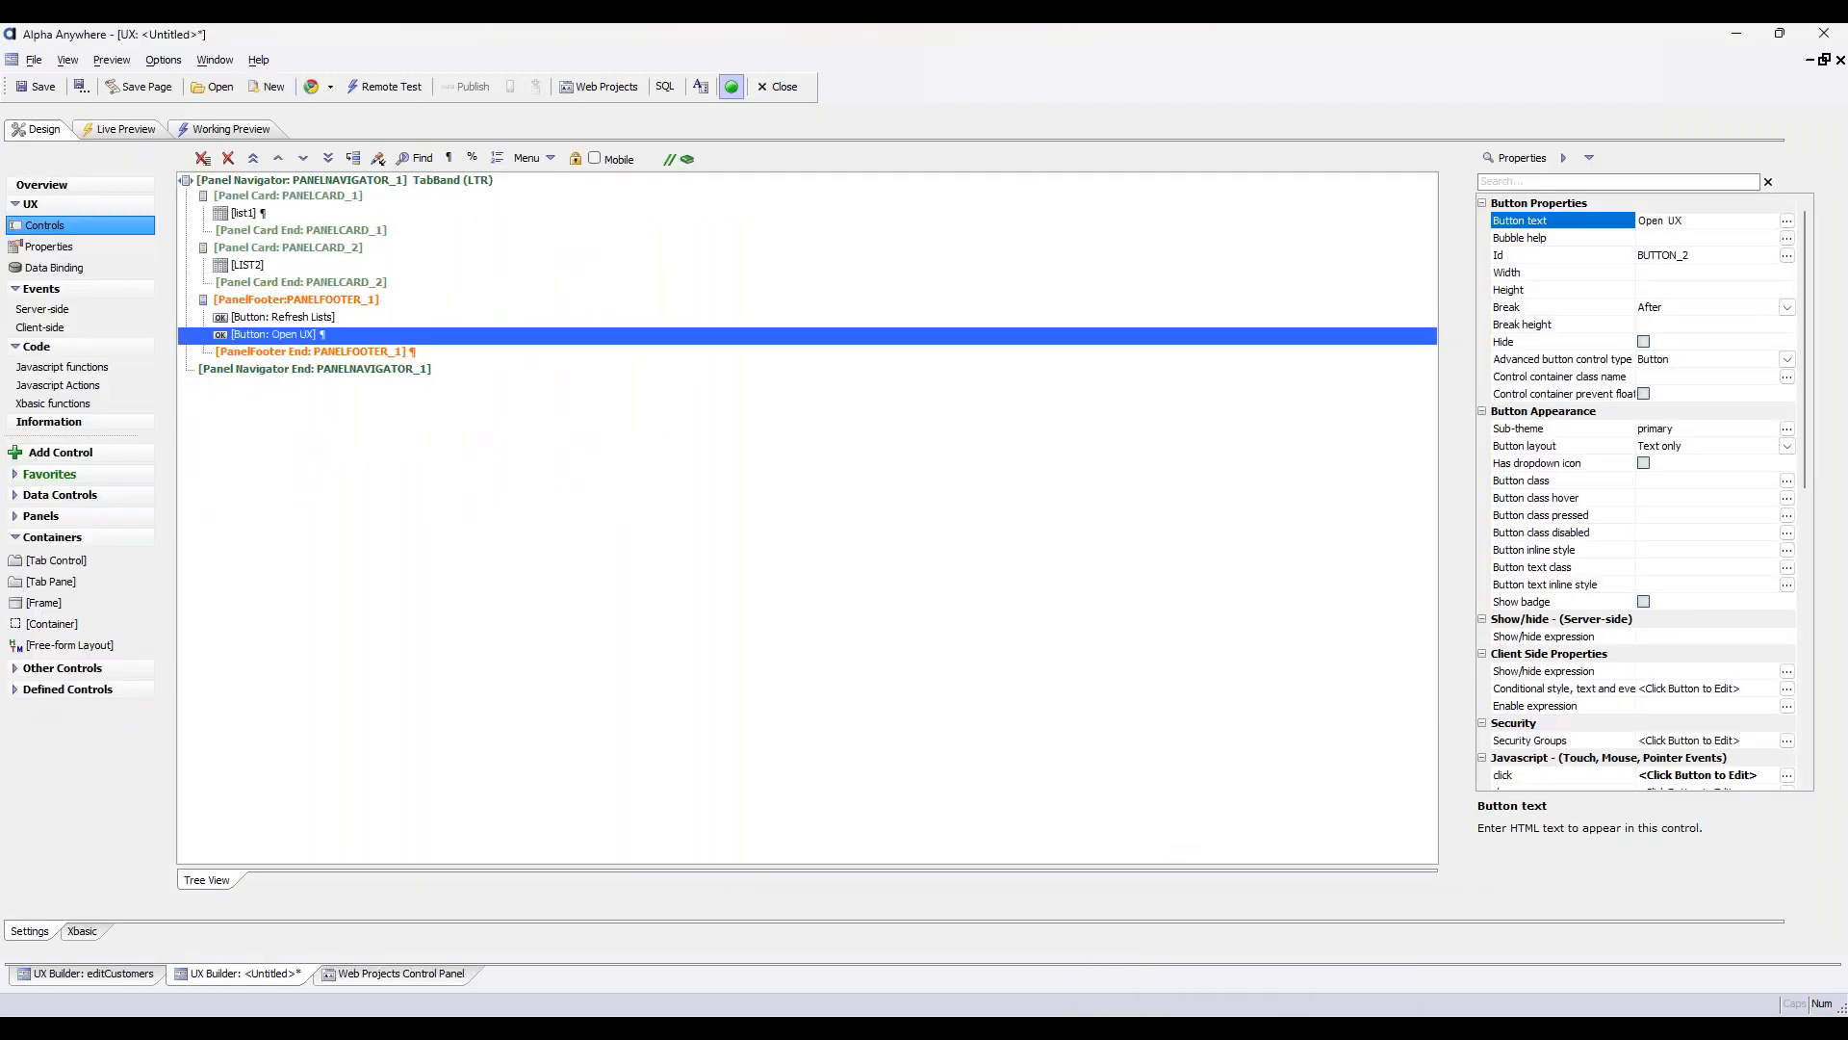
{"action": "left_click", "coordinate": [635, 712]}
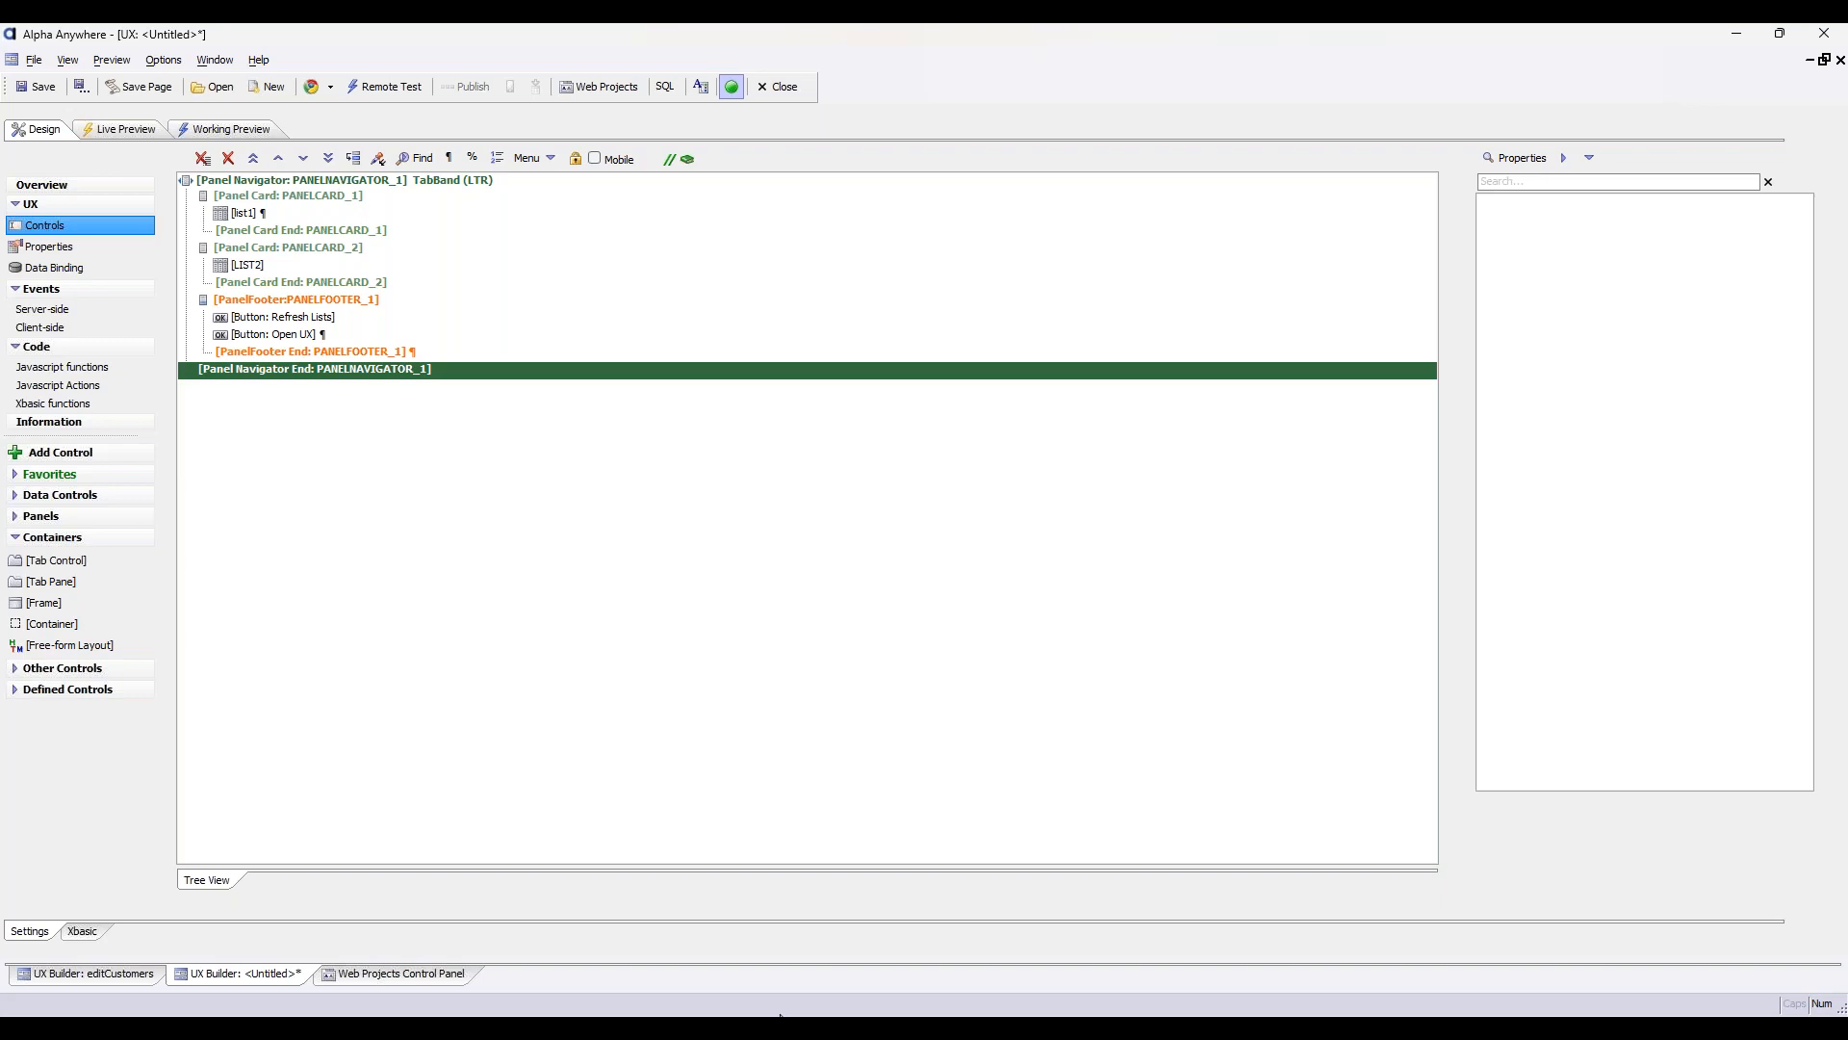
{"action": "mouse_move", "coordinate": [782, 1015]}
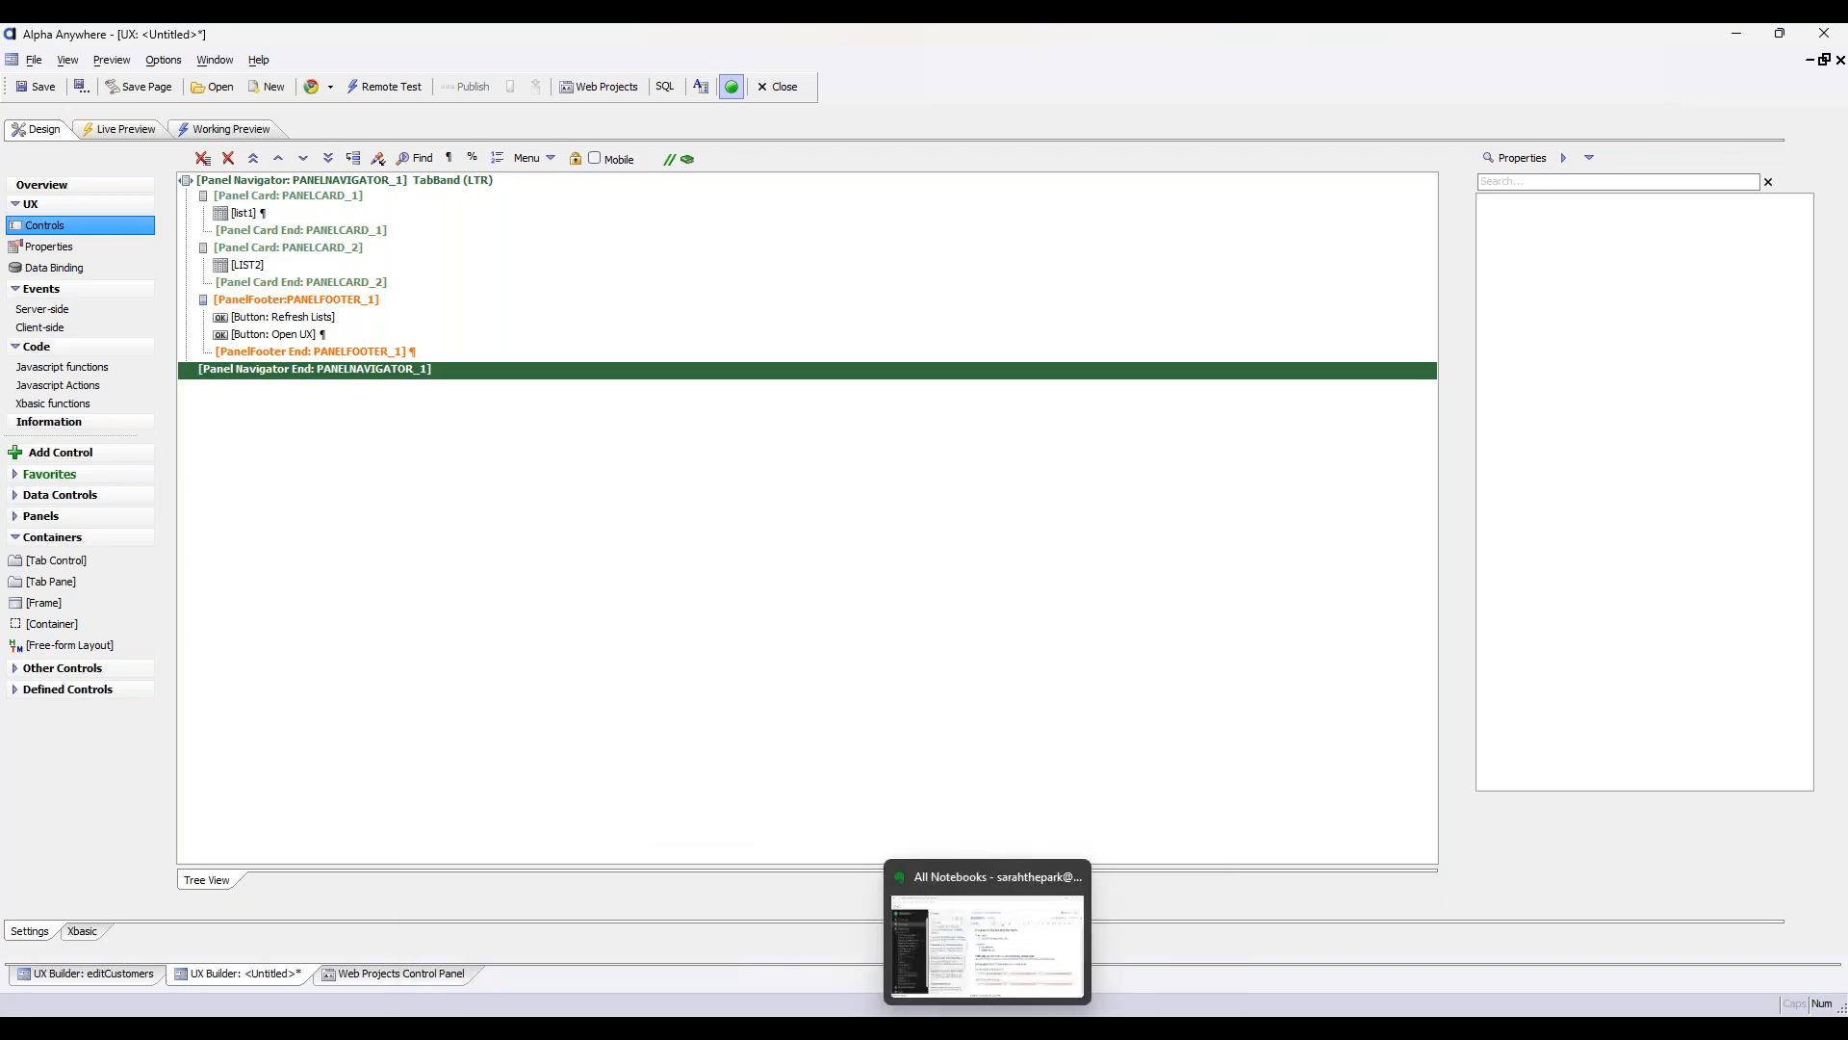
{"action": "left_click", "coordinate": [1107, 949]}
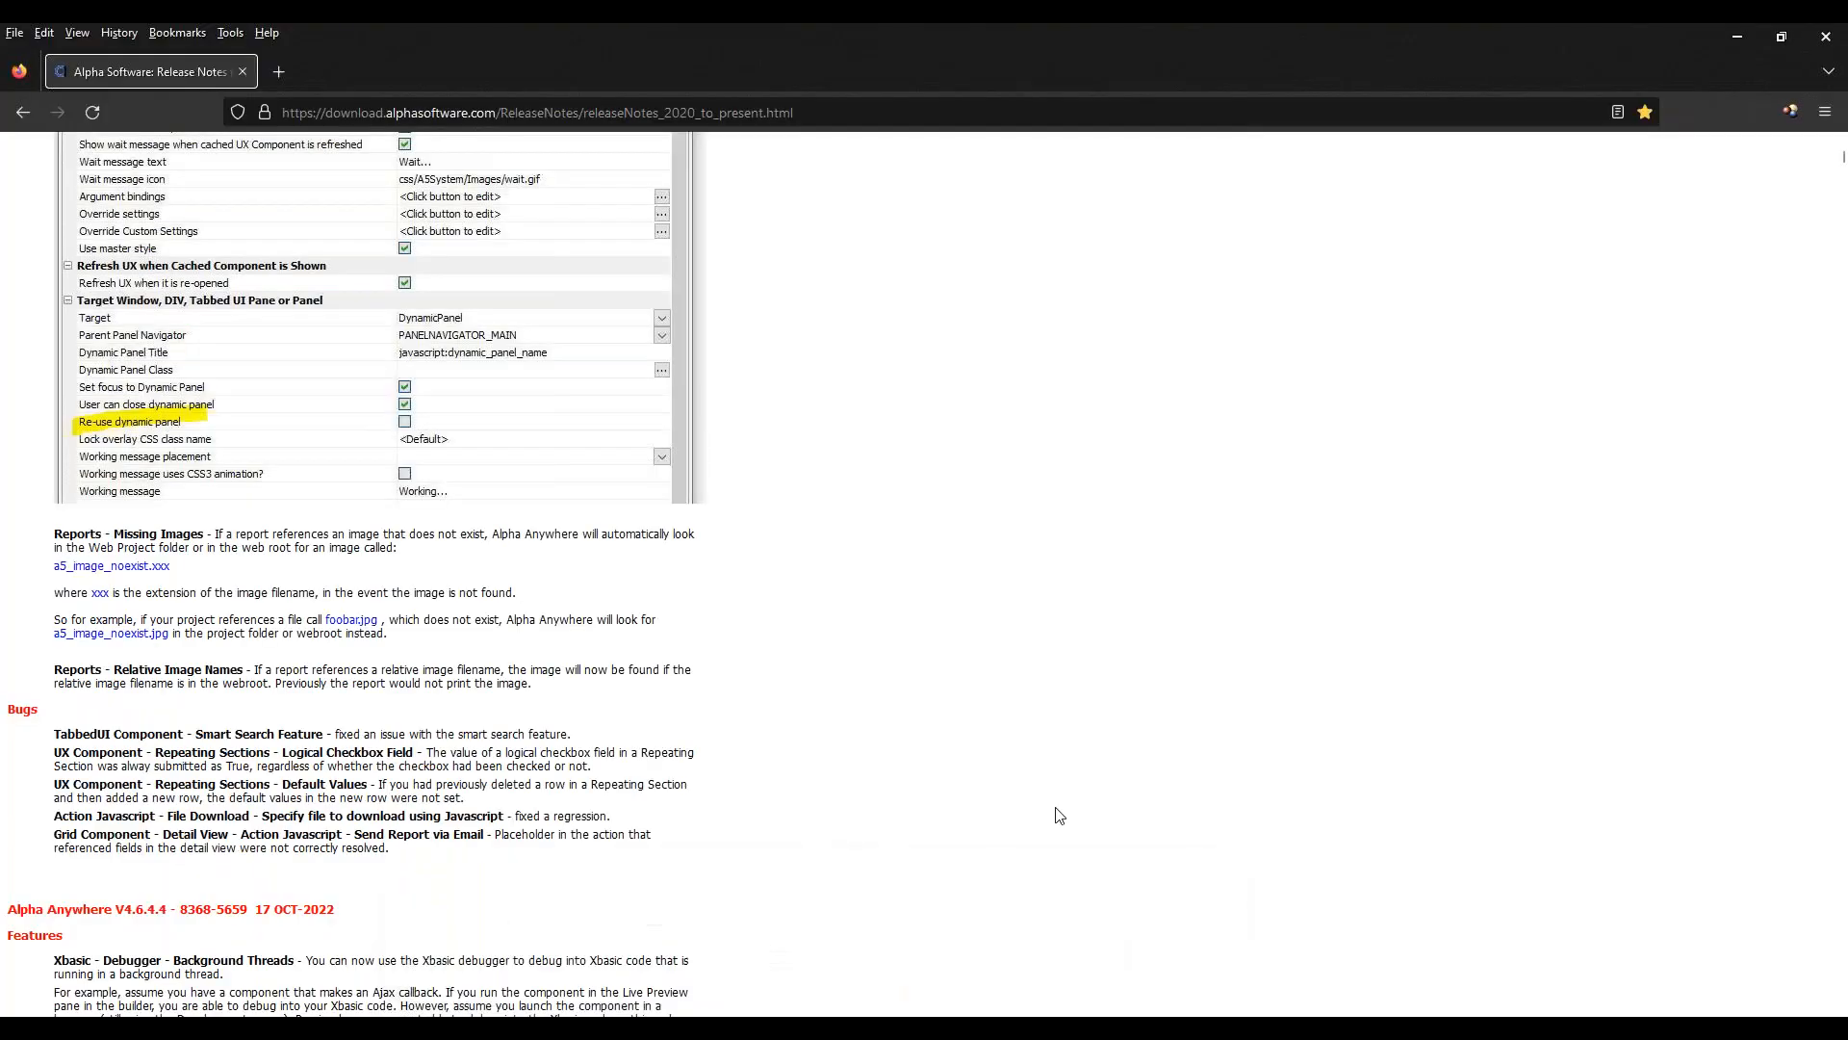
{"action": "scroll", "coordinate": [1053, 804], "scroll_direction": "down", "scroll_amount": 3}
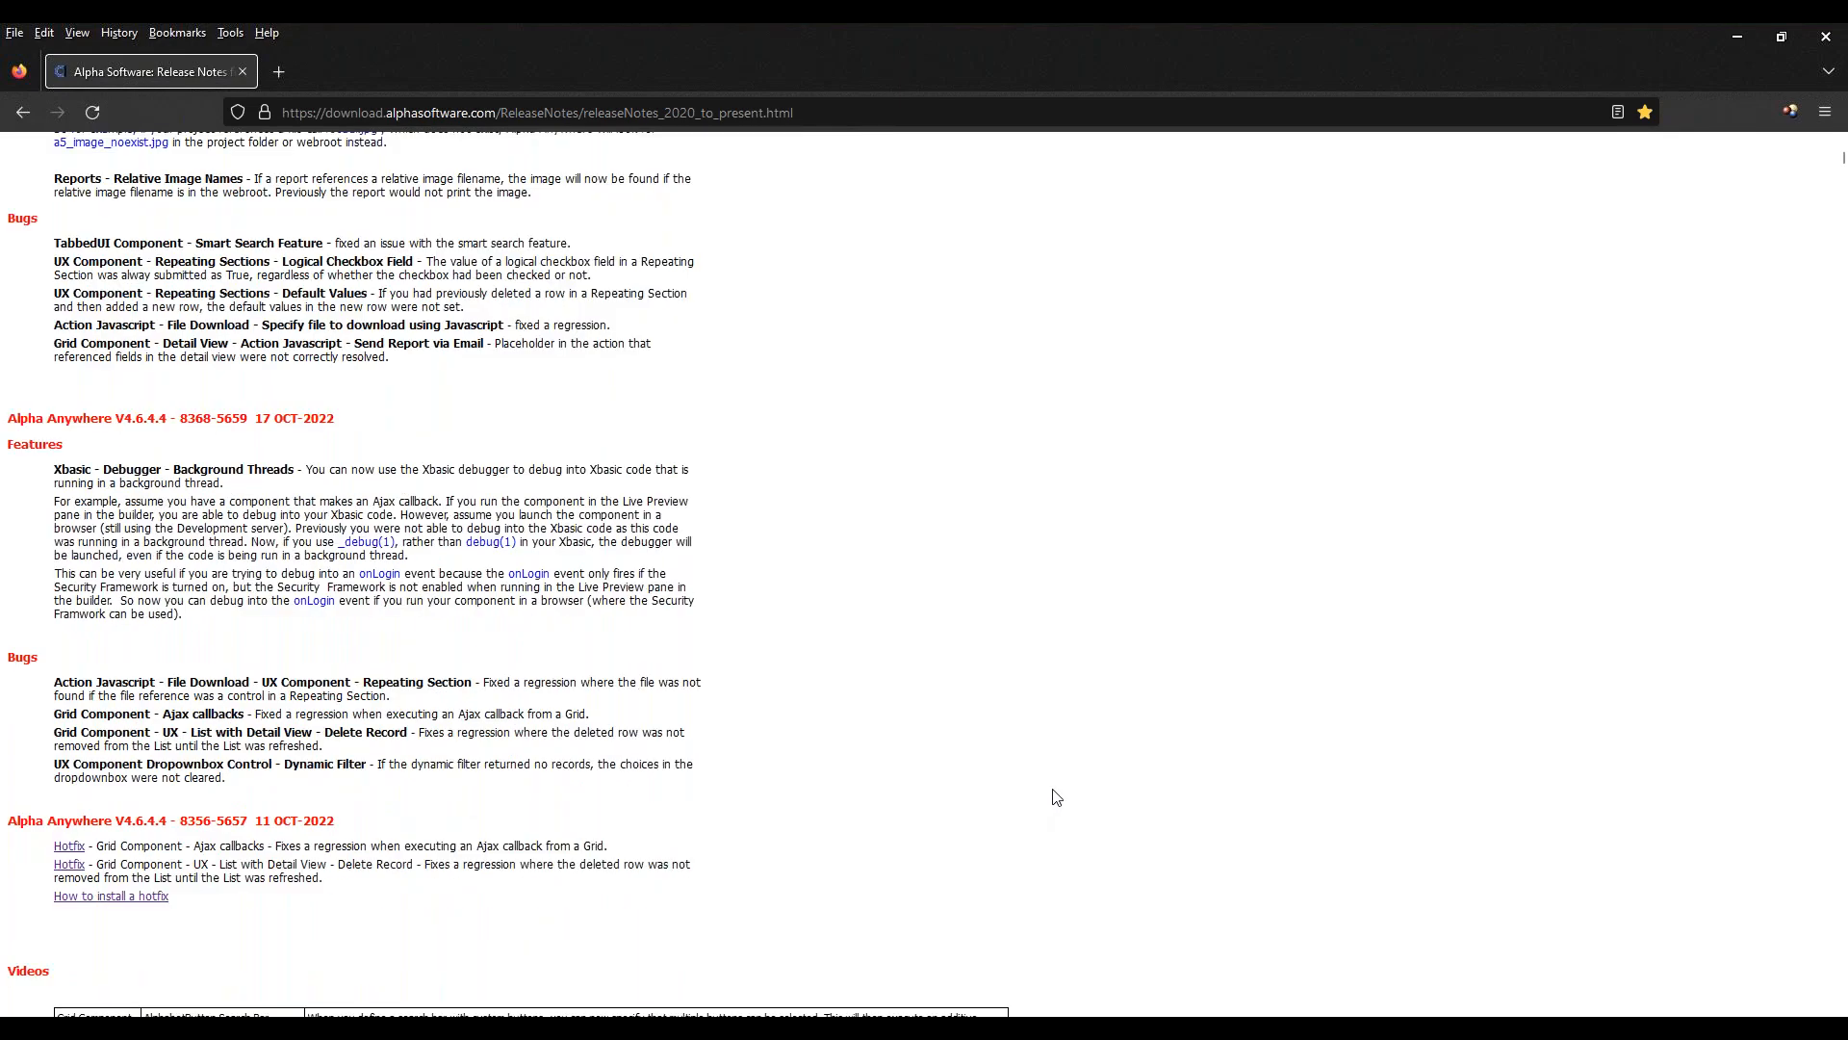
{"action": "scroll", "coordinate": [1057, 797], "scroll_direction": "up", "scroll_amount": 4}
{"action": "left_click_drag", "start_coordinate": [1052, 757], "coordinate": [1062, 598]}
{"action": "left_click", "coordinate": [1063, 598]}
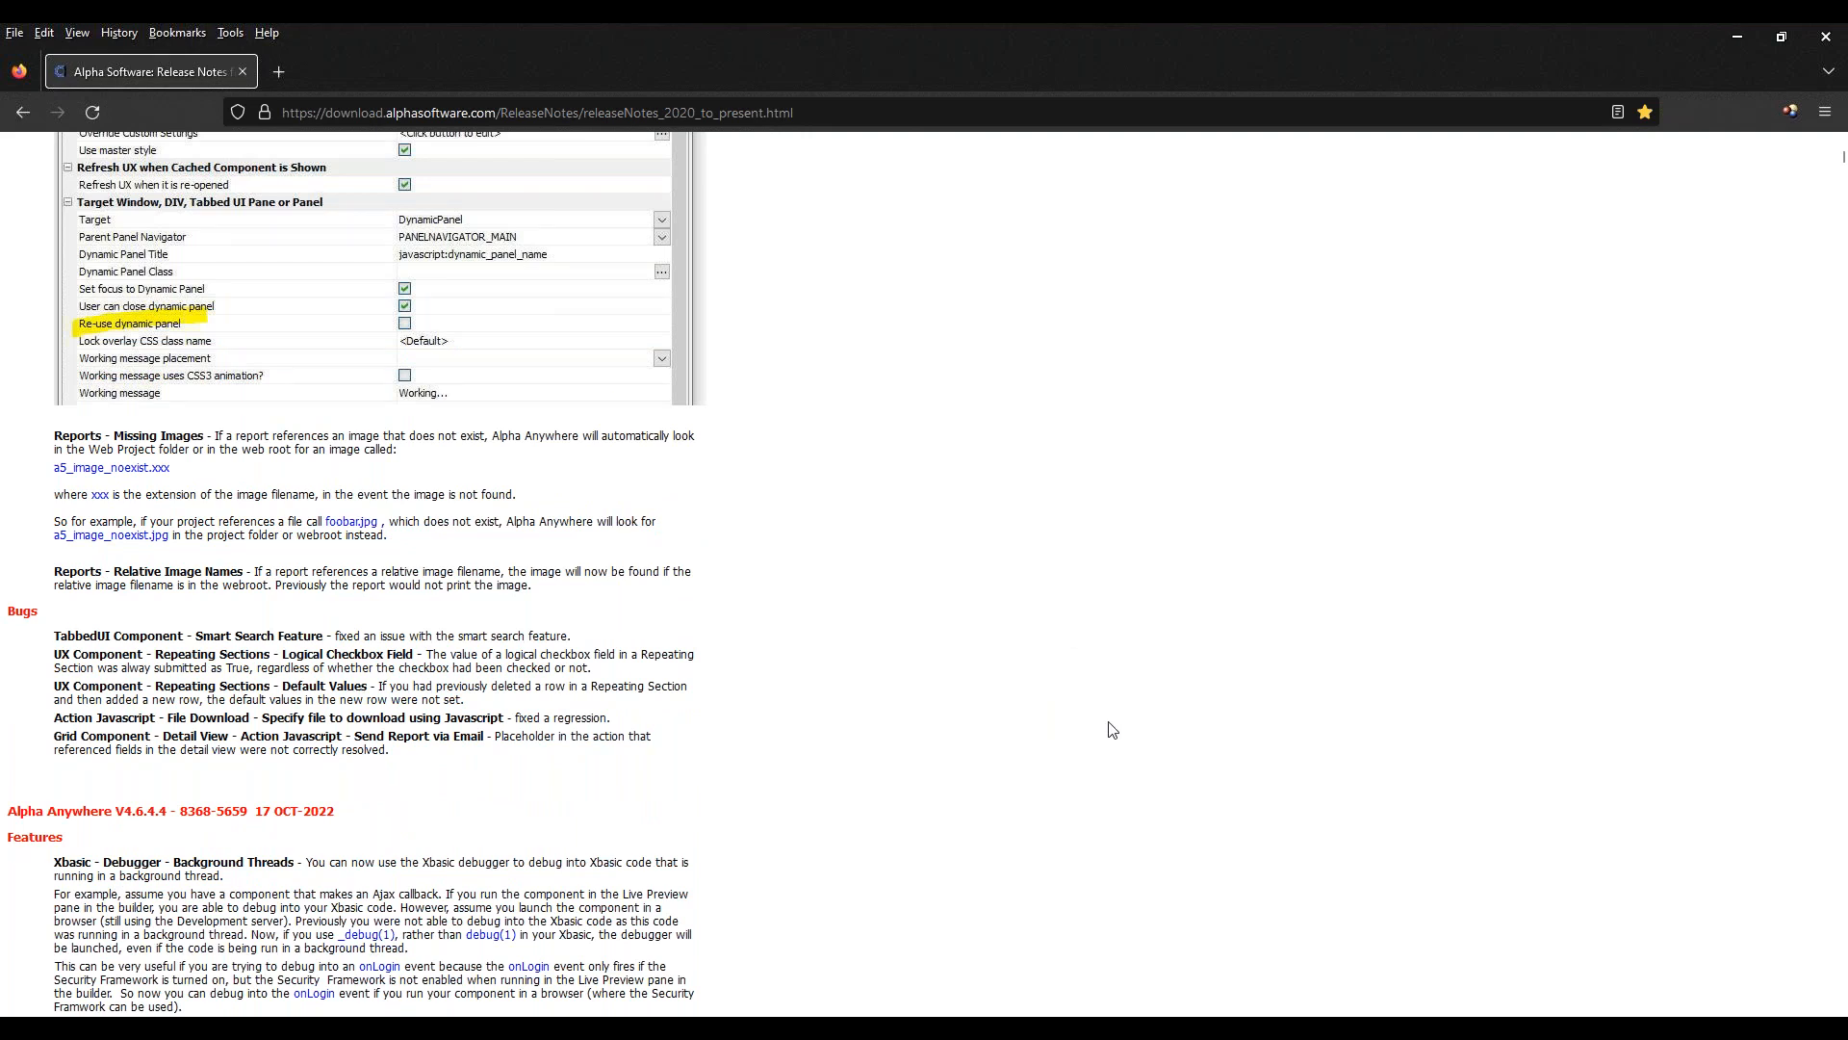
{"action": "scroll", "coordinate": [1112, 730], "scroll_direction": "up", "scroll_amount": 15}
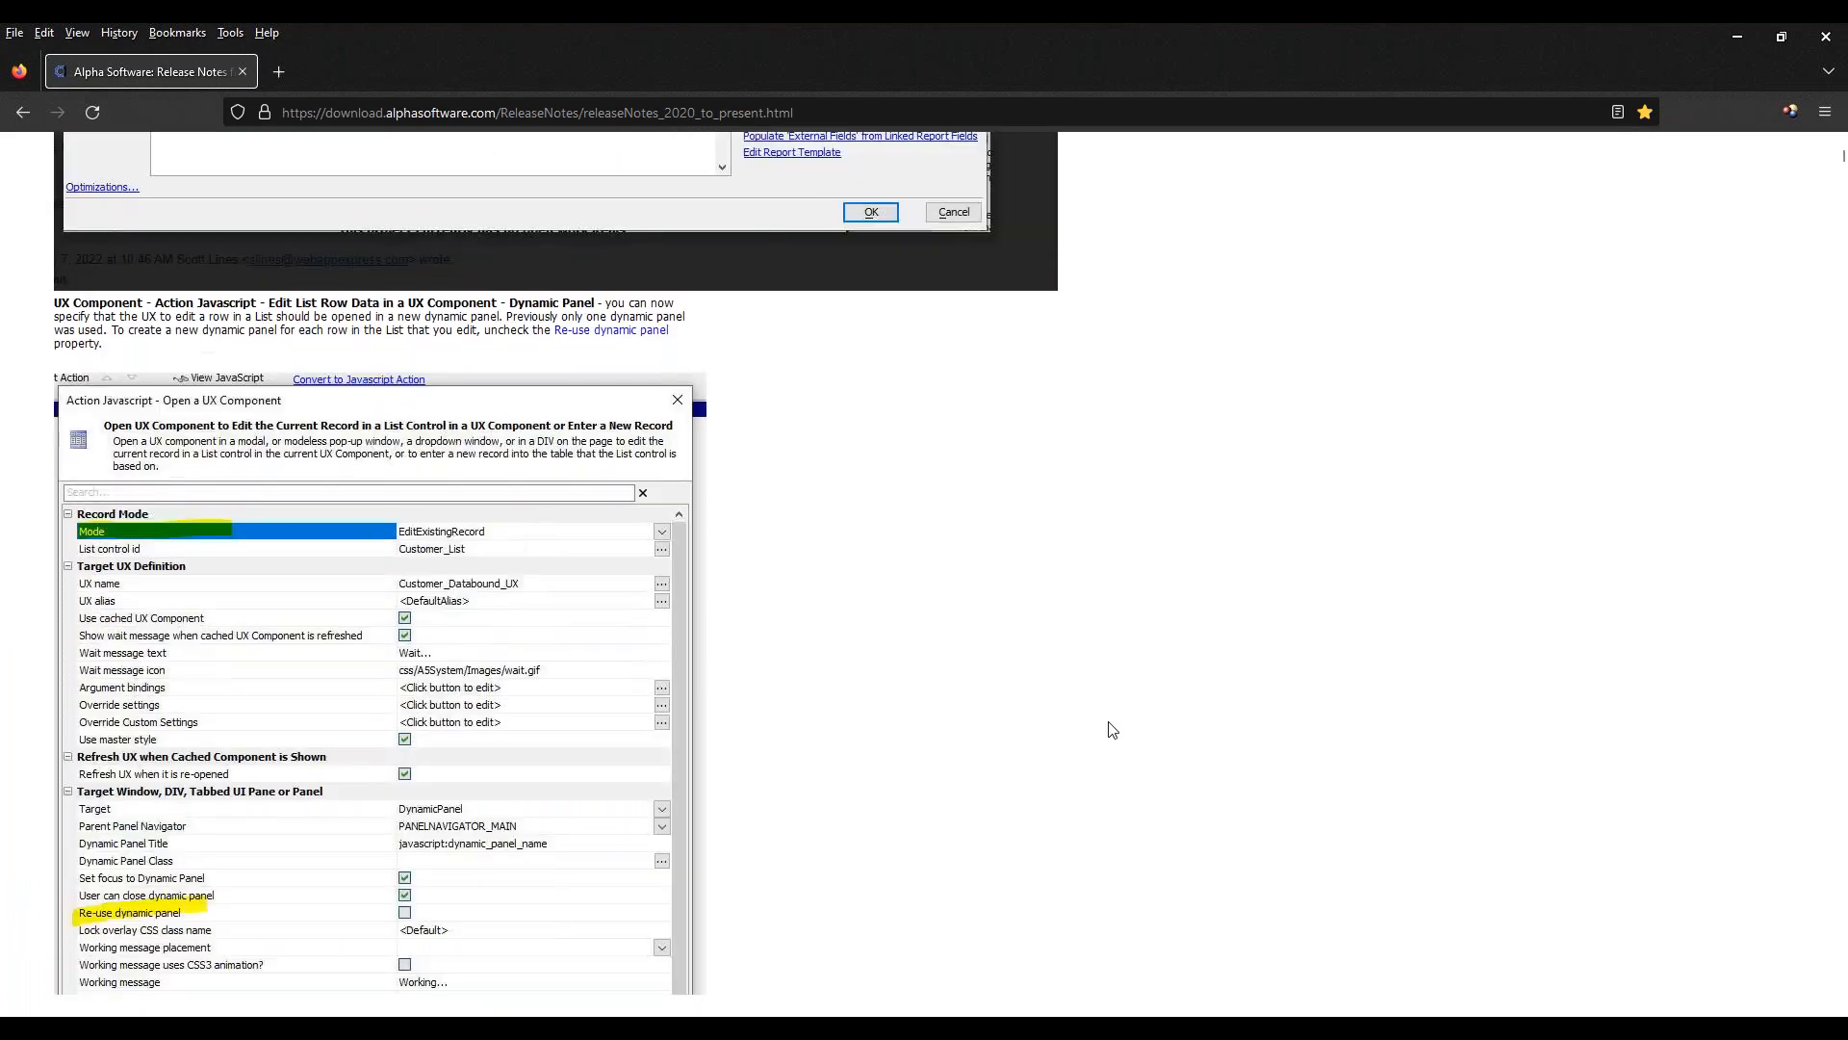
{"action": "scroll", "coordinate": [1112, 730], "scroll_direction": "up", "scroll_amount": 15}
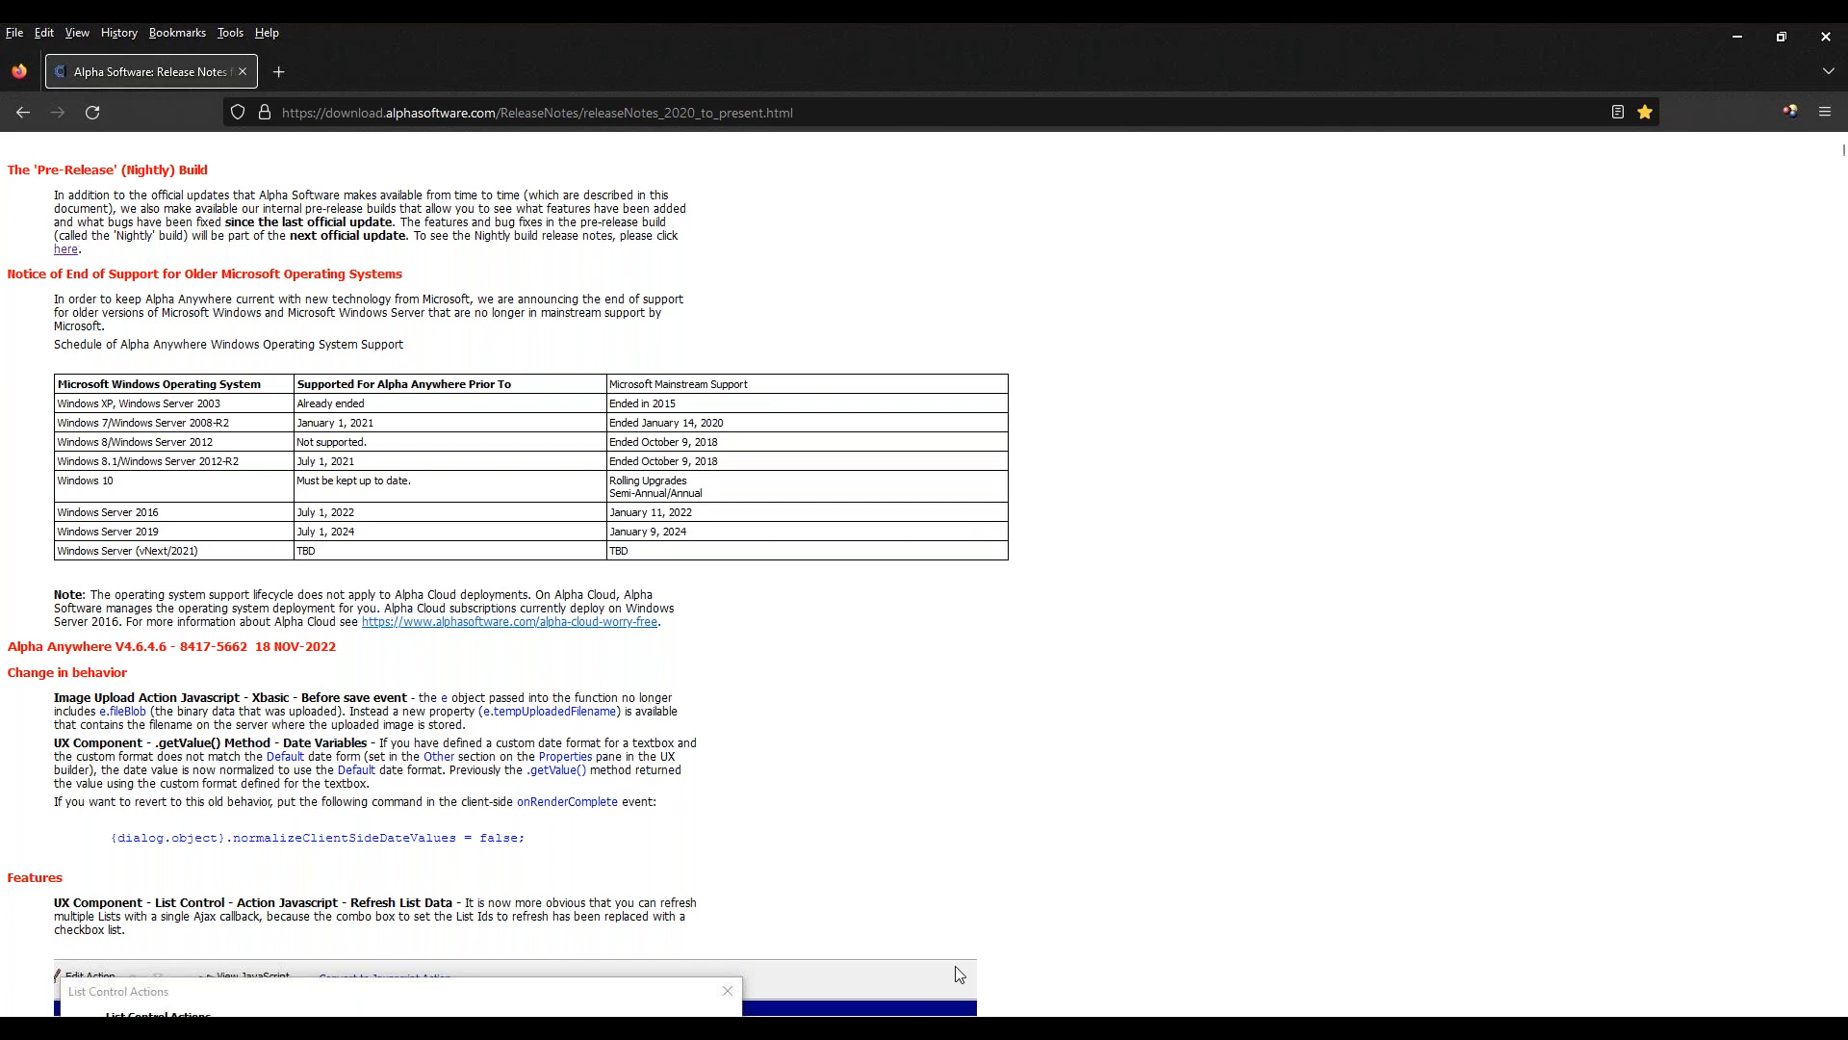
Switch to the untitled UX in Alpha Anywhere and set PANELNAVIGATOR_1's navigator type to Programmatic
{"action": "mouse_move", "coordinate": [1199, 1027]}
{"action": "mouse_move", "coordinate": [1283, 1028]}
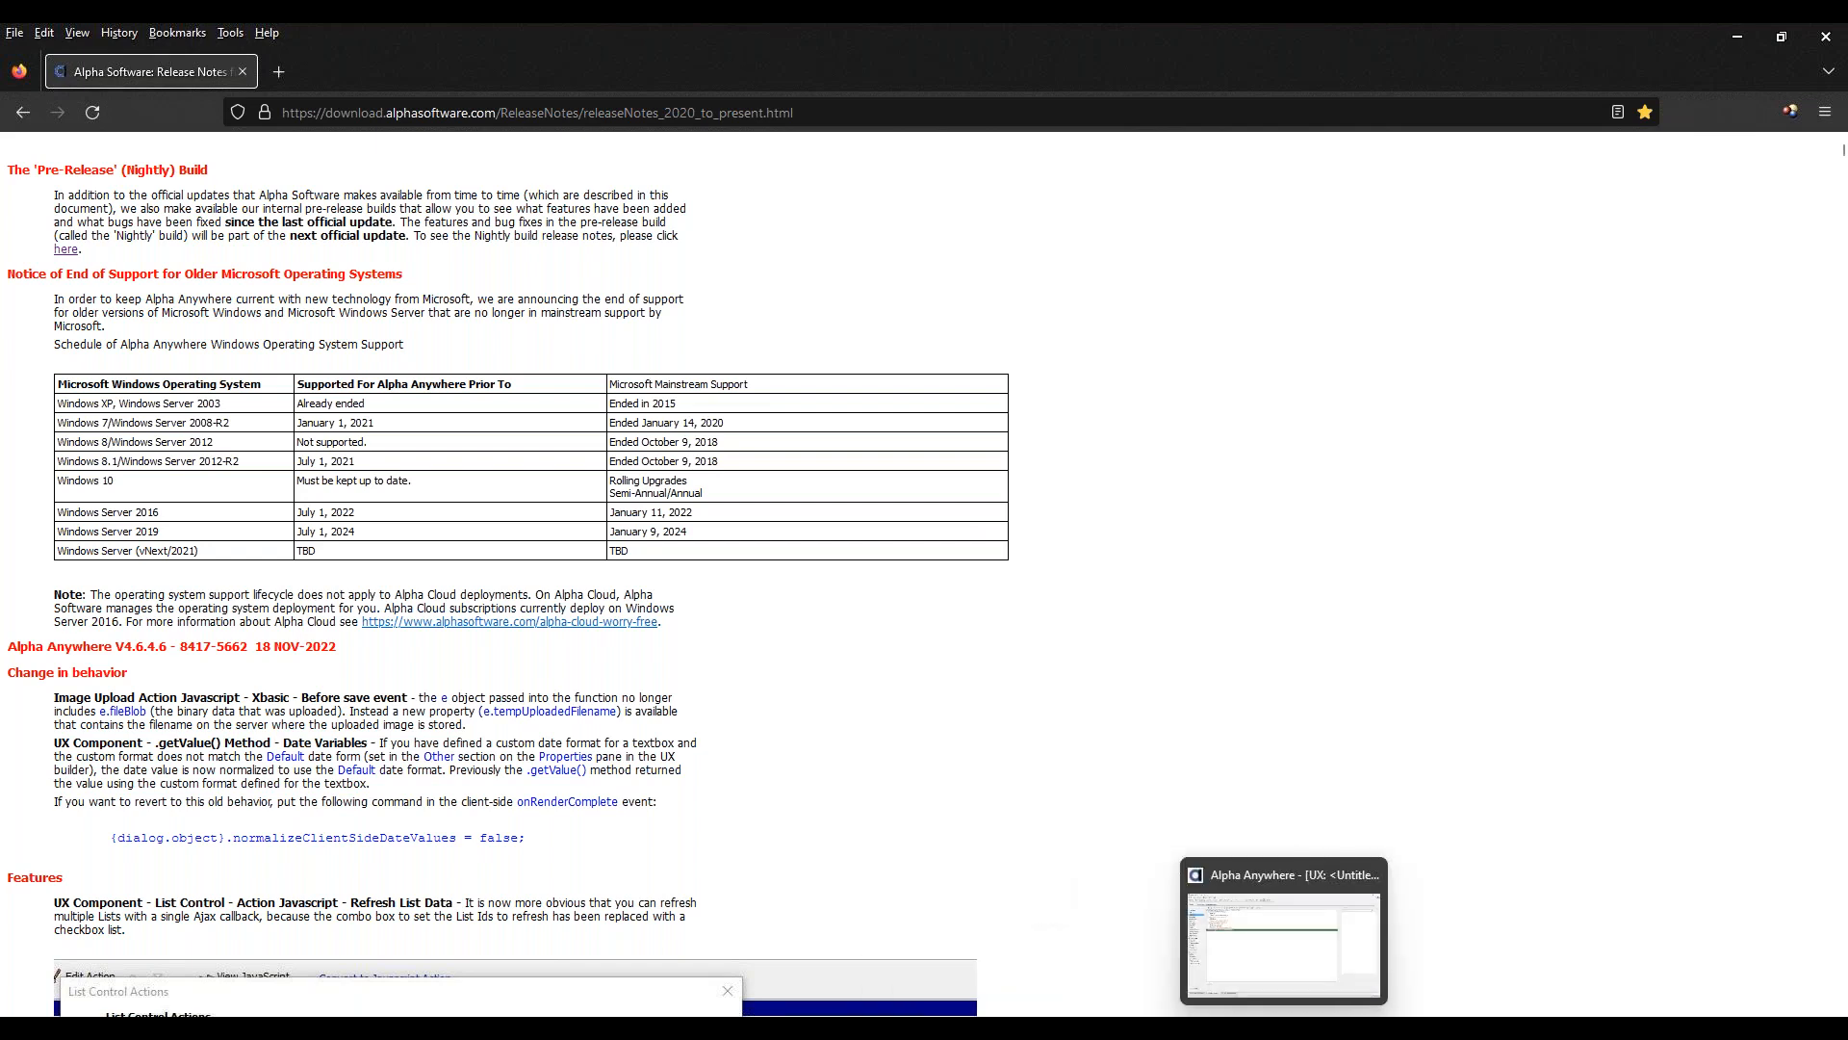
{"action": "left_click", "coordinate": [1283, 933]}
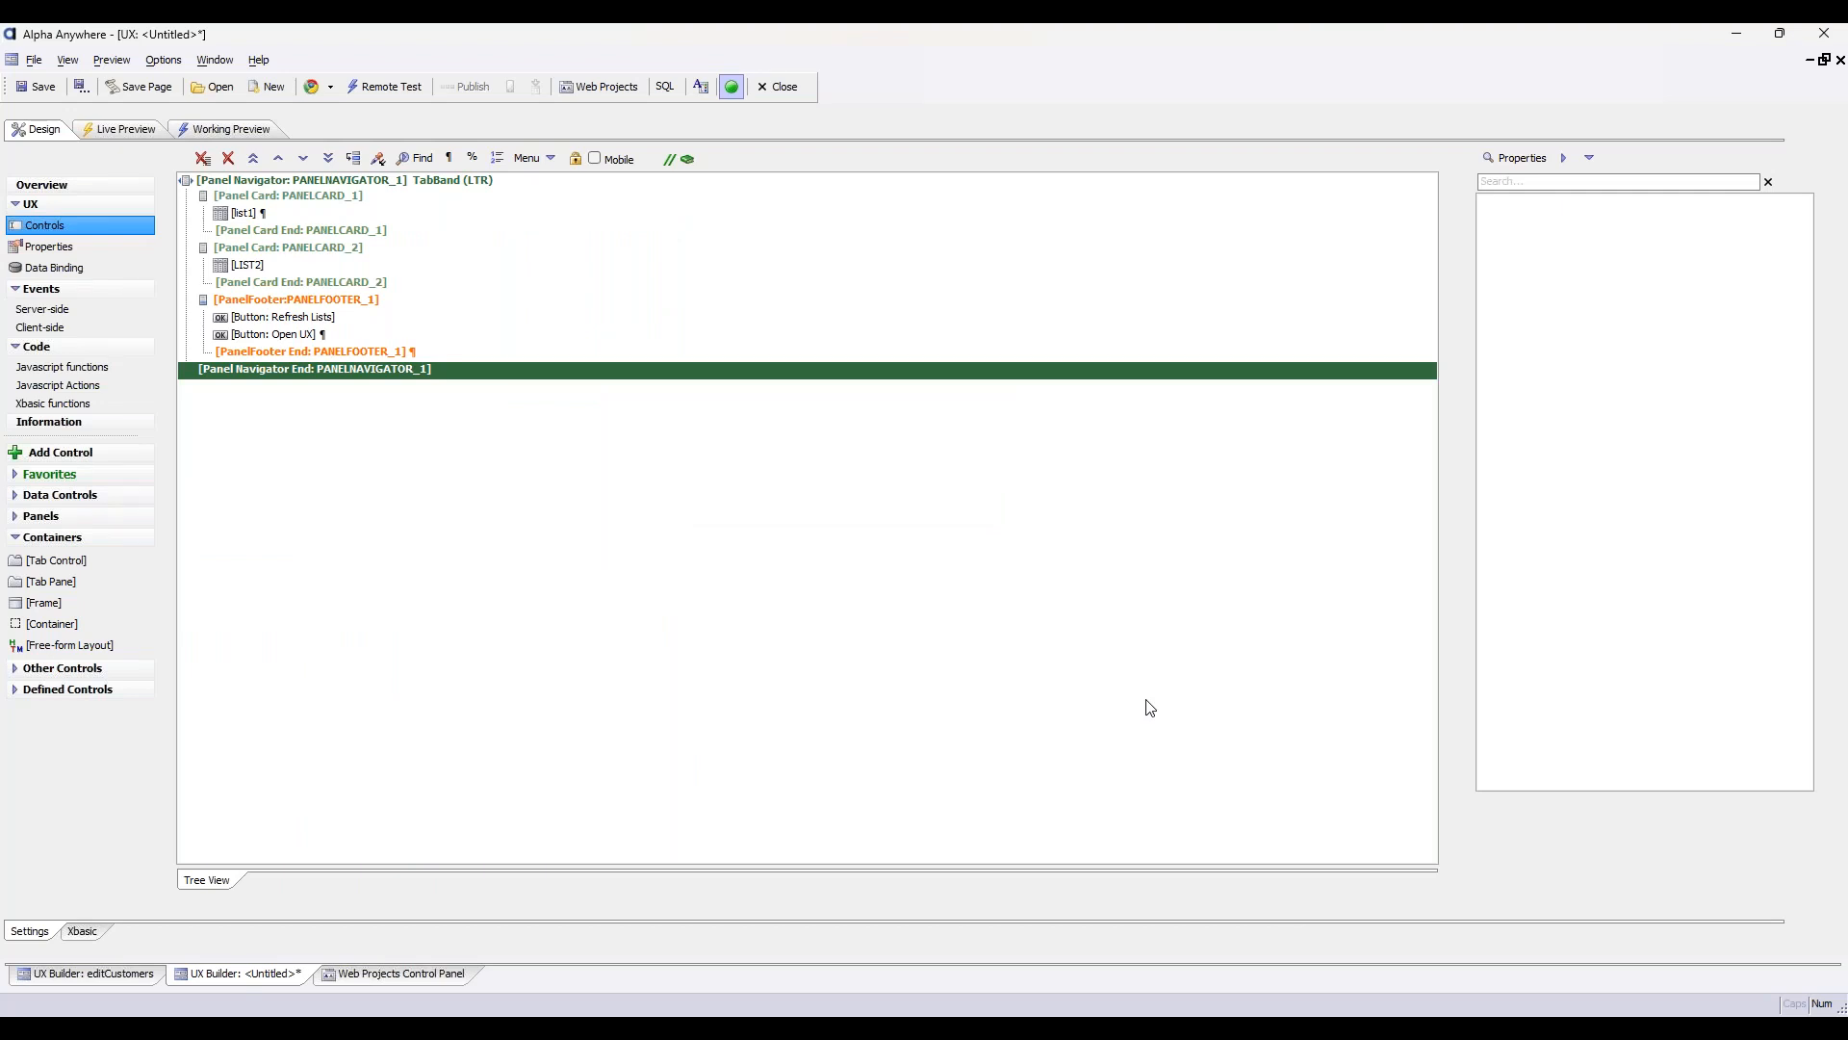
{"action": "left_click", "coordinate": [694, 181]}
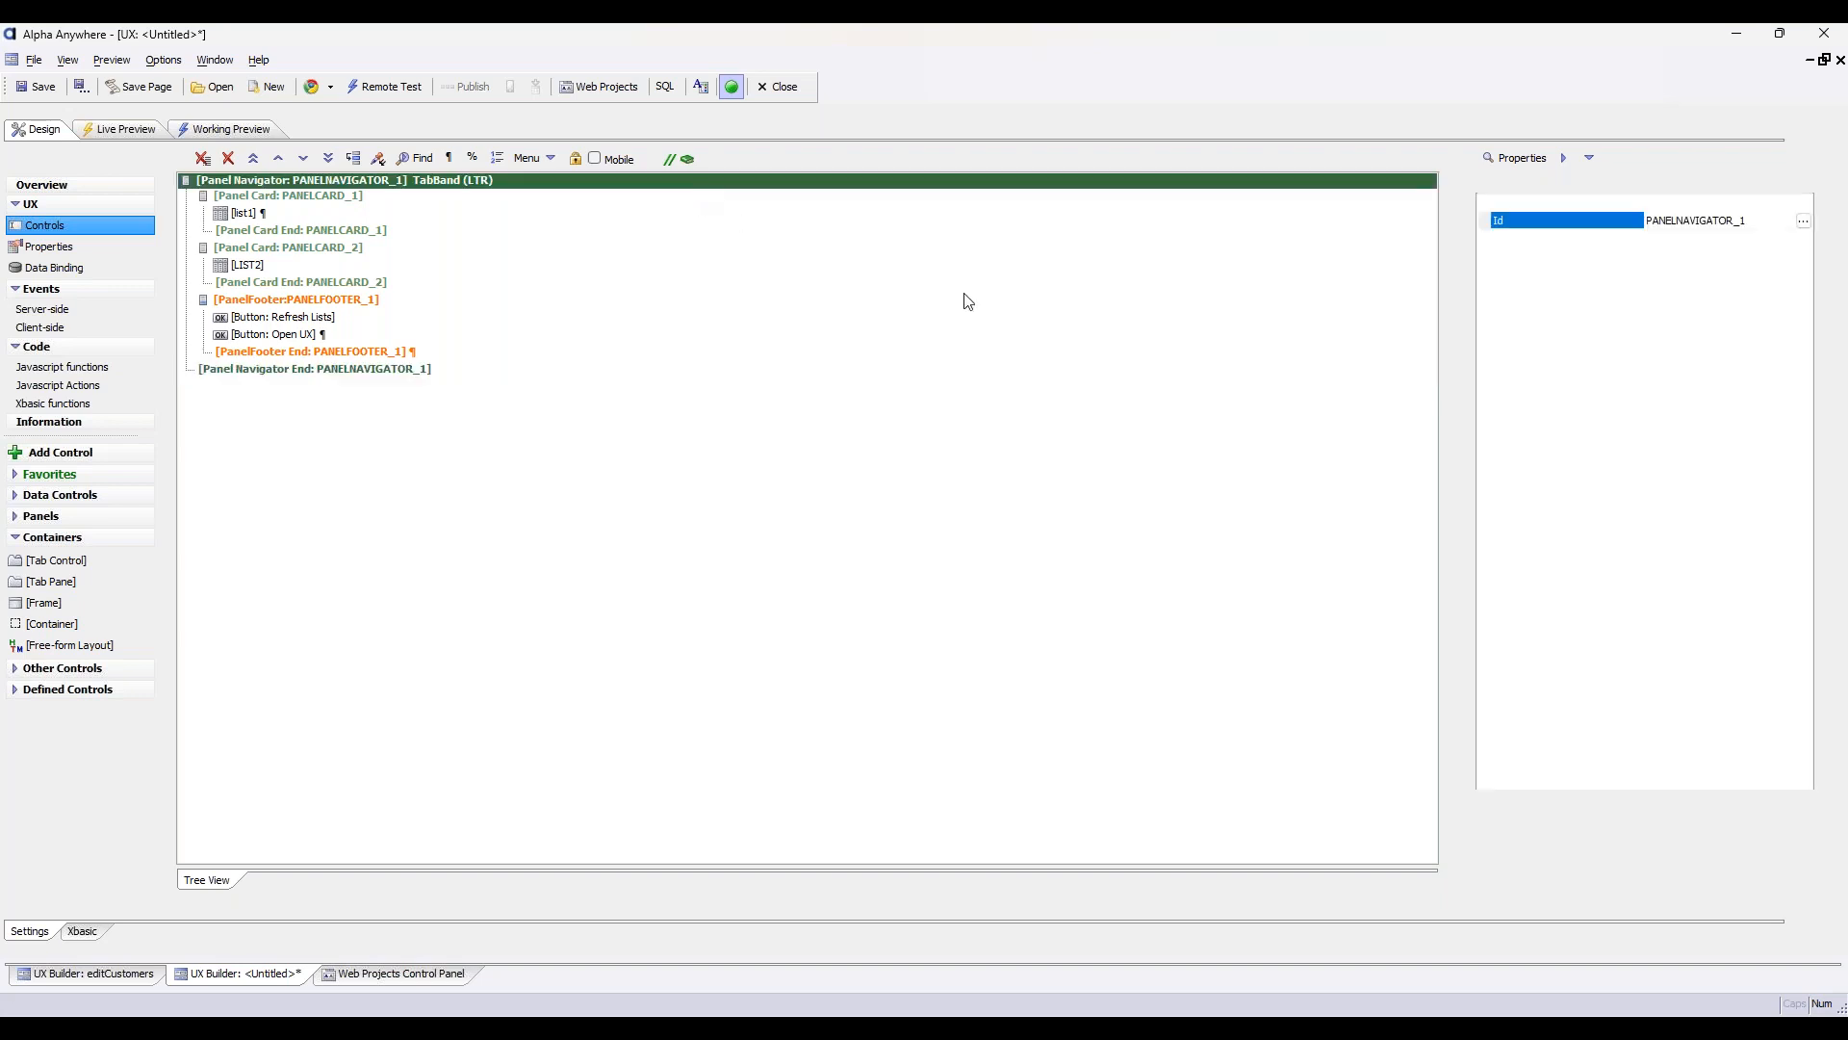
{"action": "left_click", "coordinate": [1803, 328]}
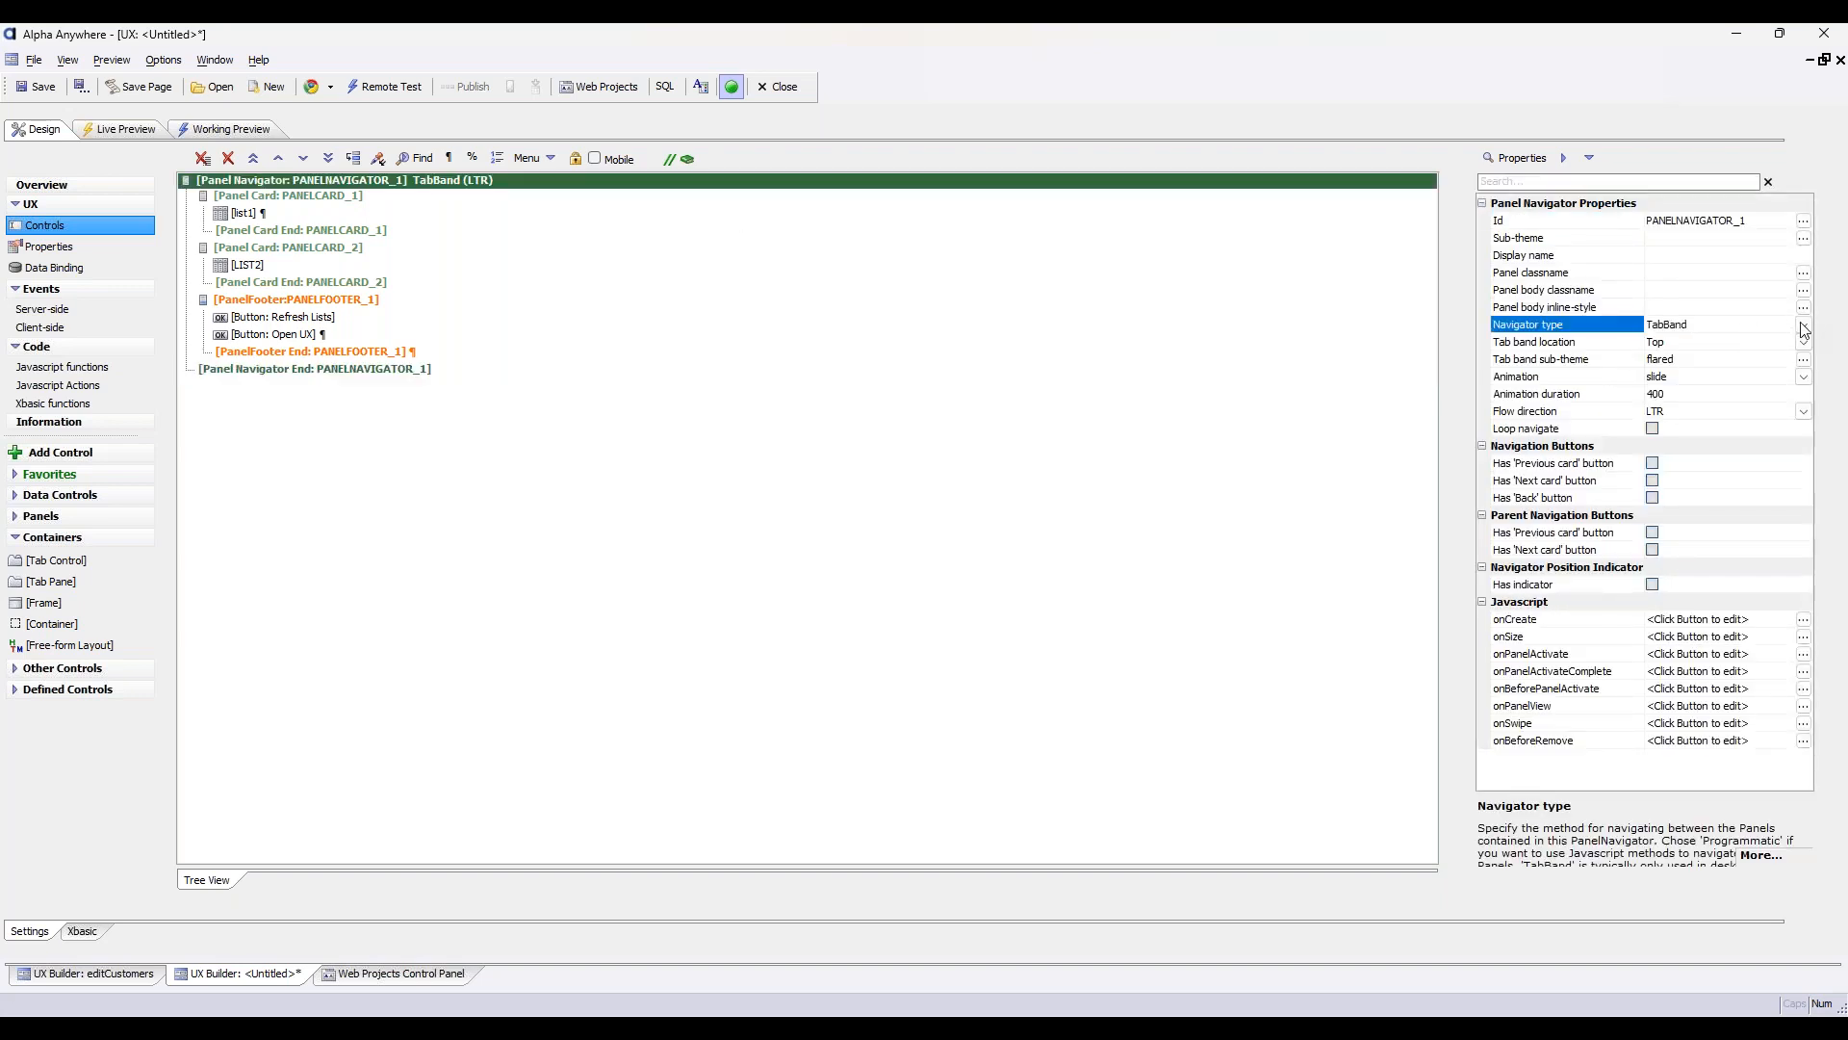
{"action": "left_click", "coordinate": [1804, 328]}
{"action": "left_click", "coordinate": [1694, 341]}
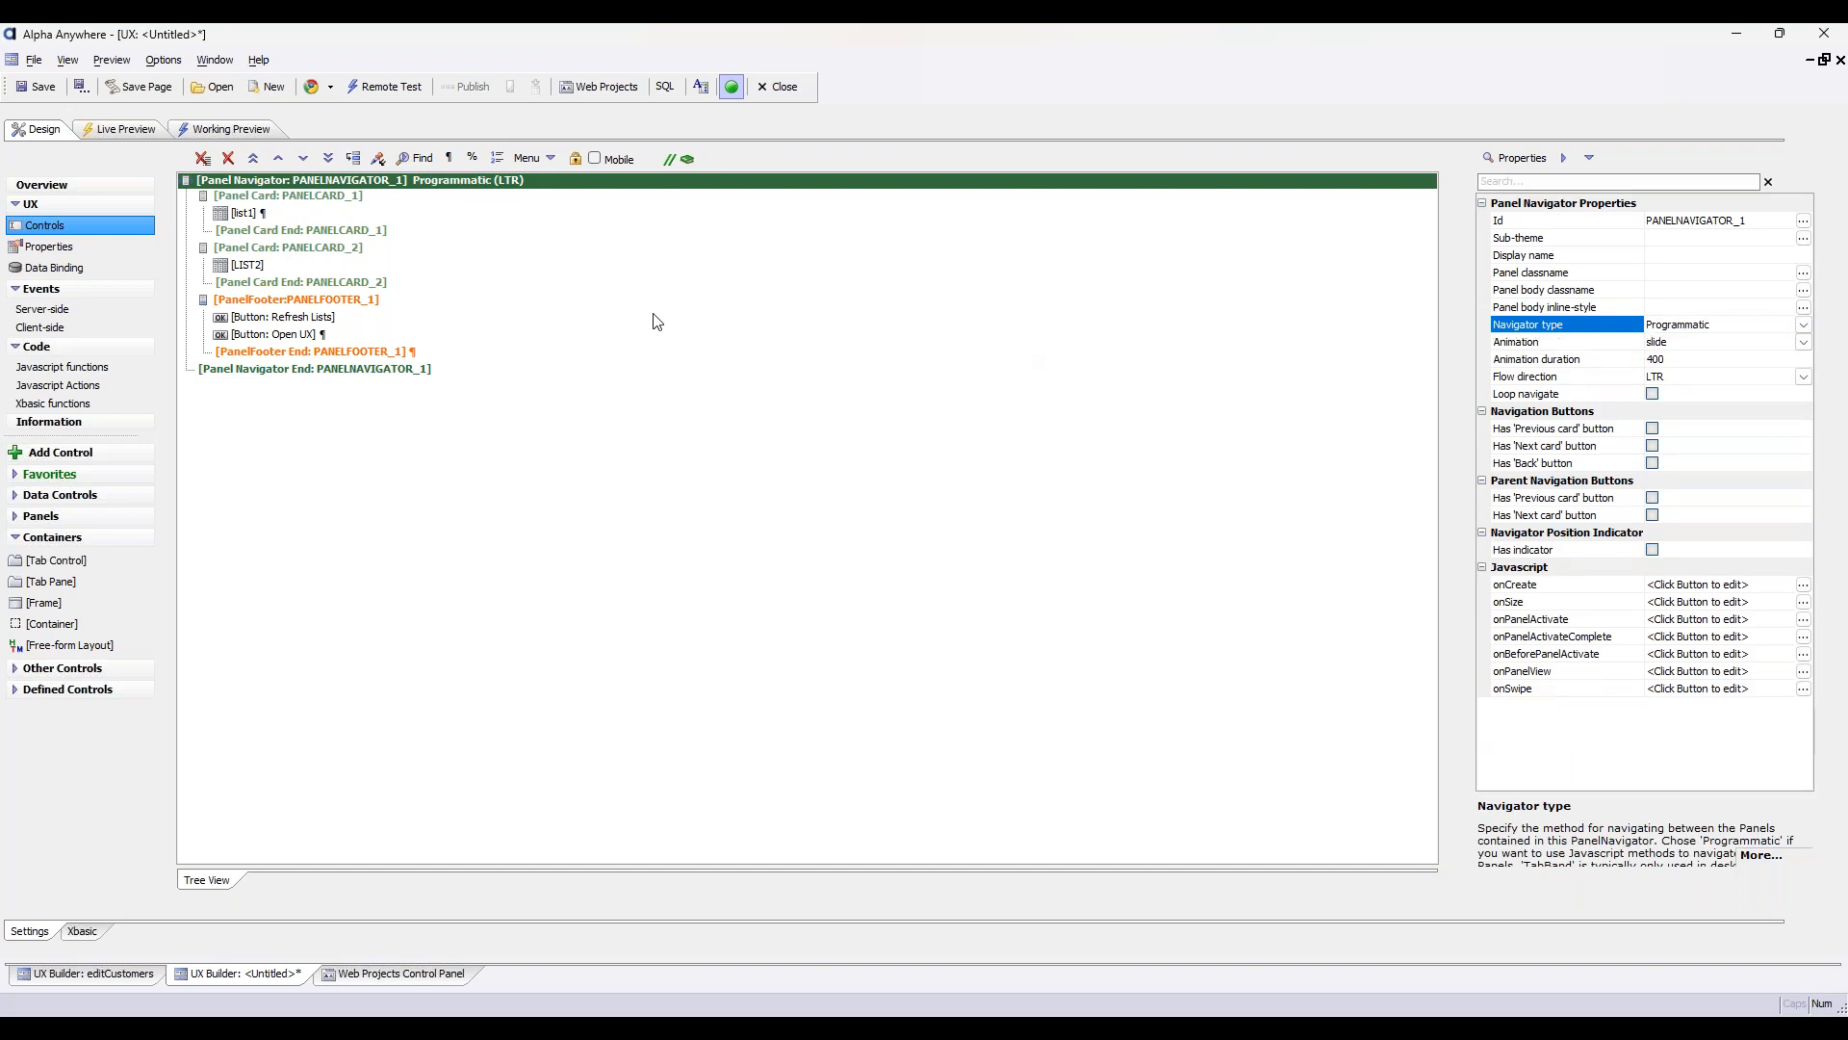
Run a full live preview and open the UX for customer BERGS to test the Programmatic navigator
{"action": "left_click", "coordinate": [128, 133]}
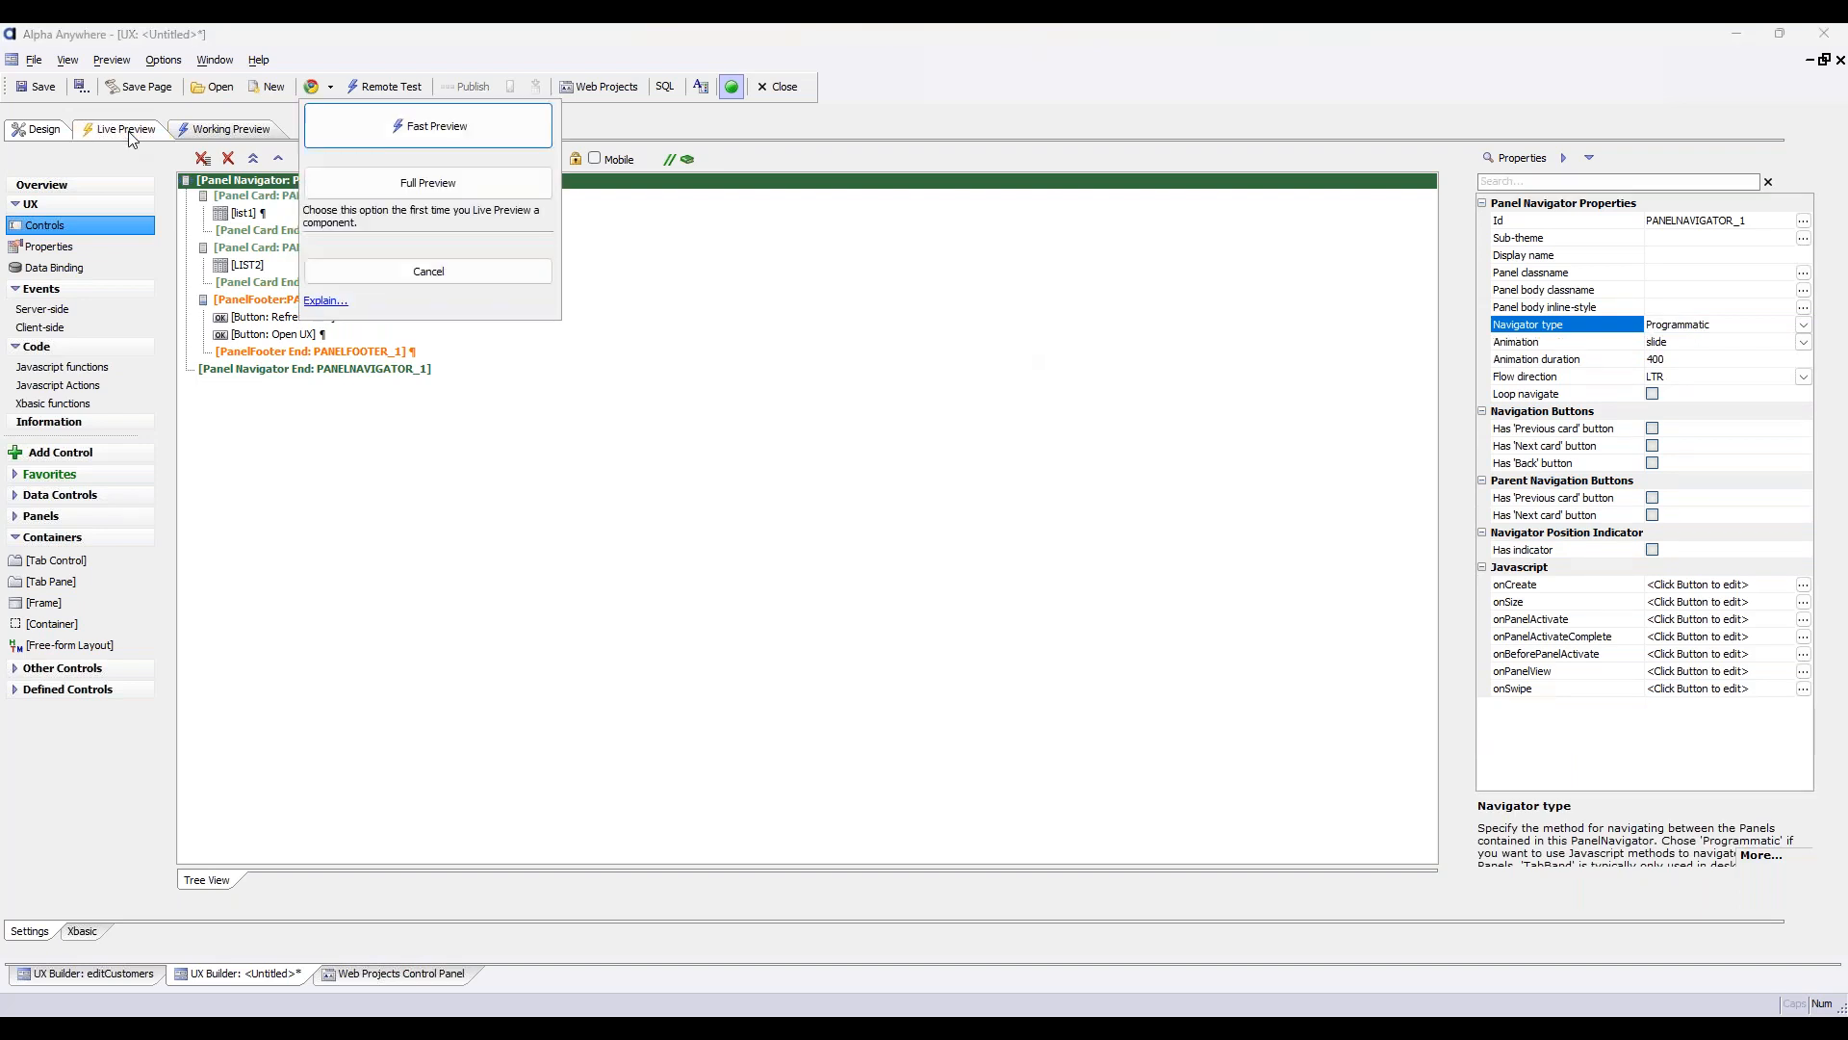
{"action": "left_click", "coordinate": [495, 272]}
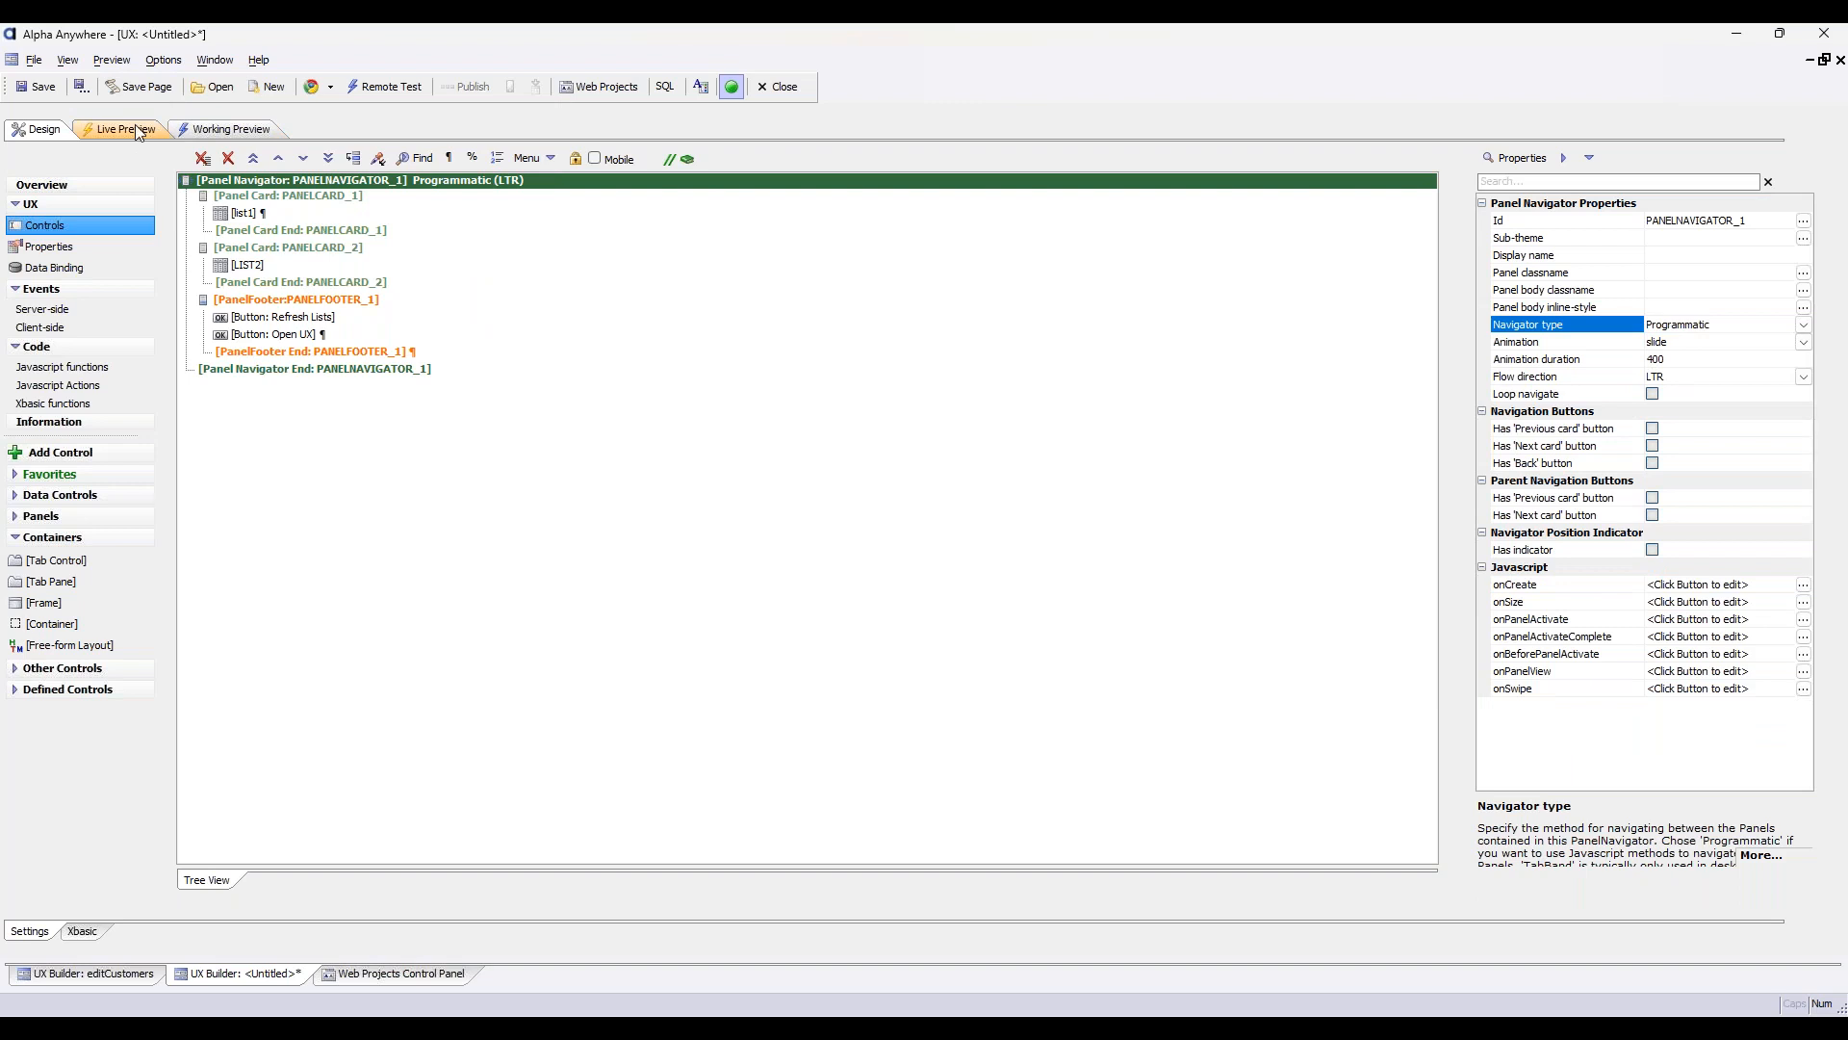
{"action": "left_click", "coordinate": [138, 133]}
{"action": "left_click", "coordinate": [424, 189]}
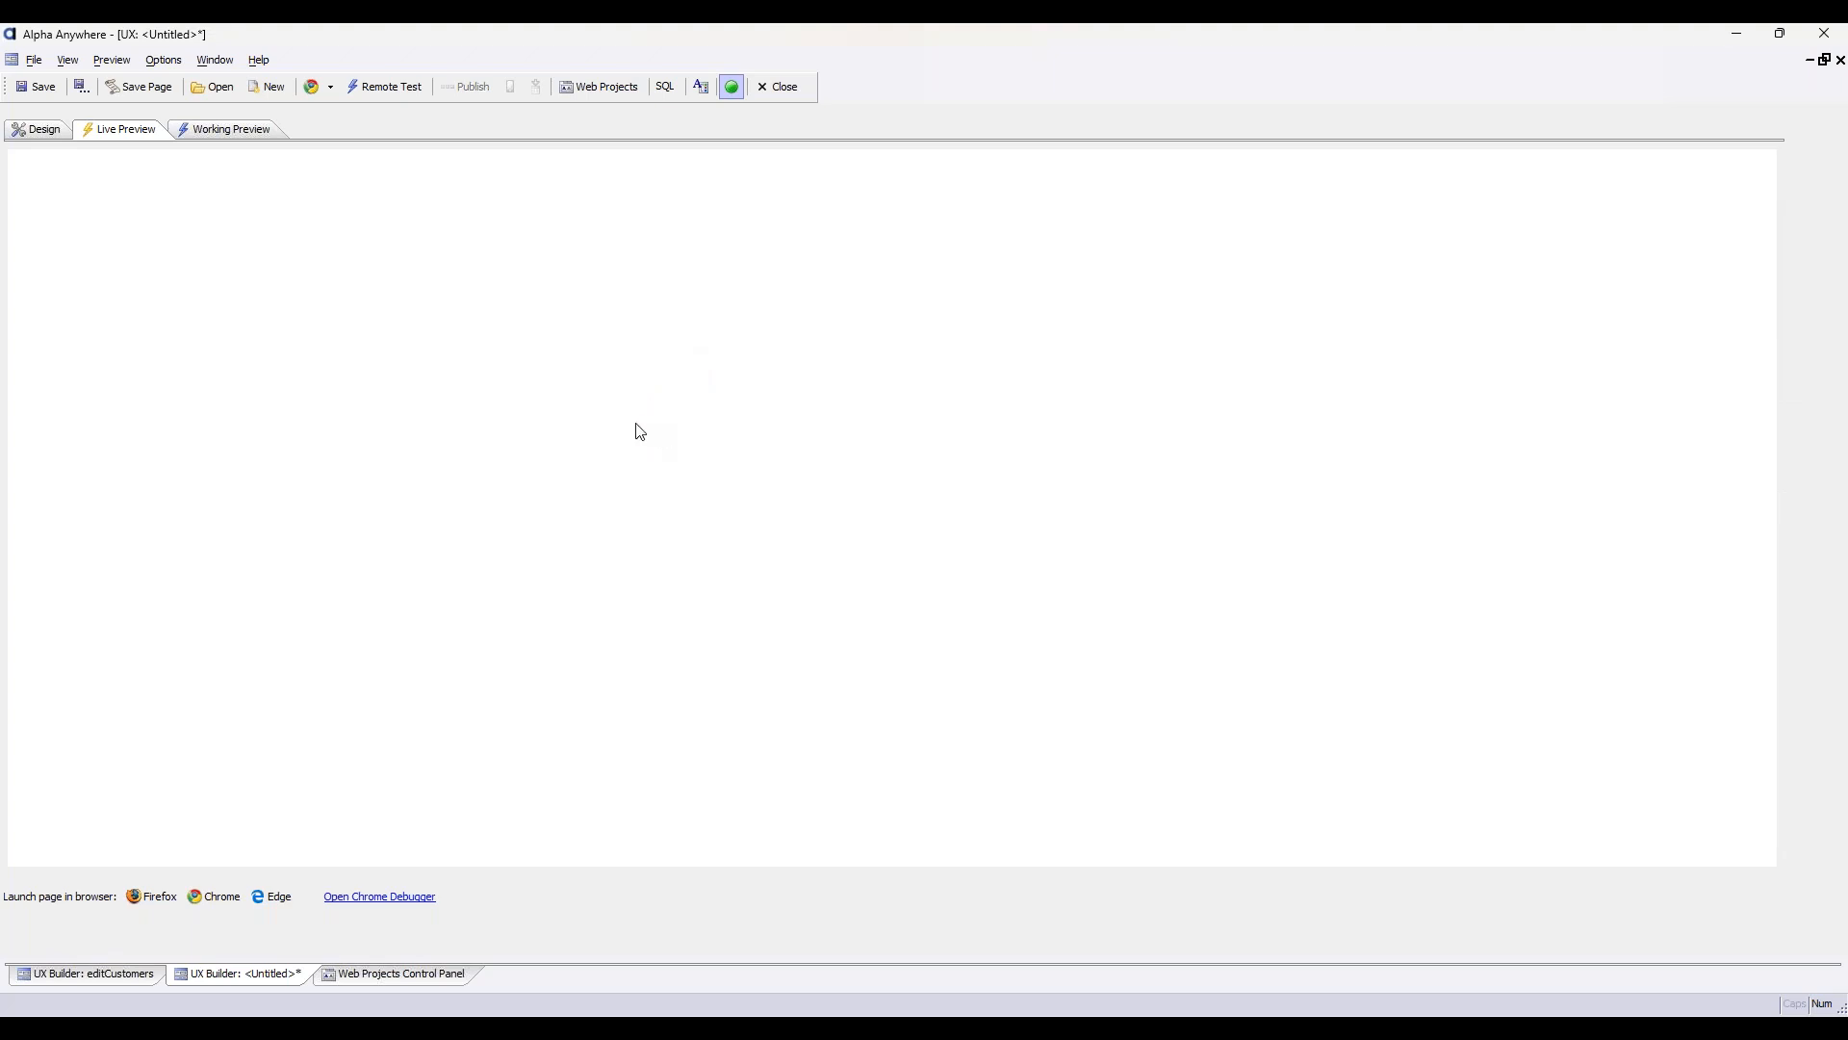
{"action": "left_click", "coordinate": [248, 397]}
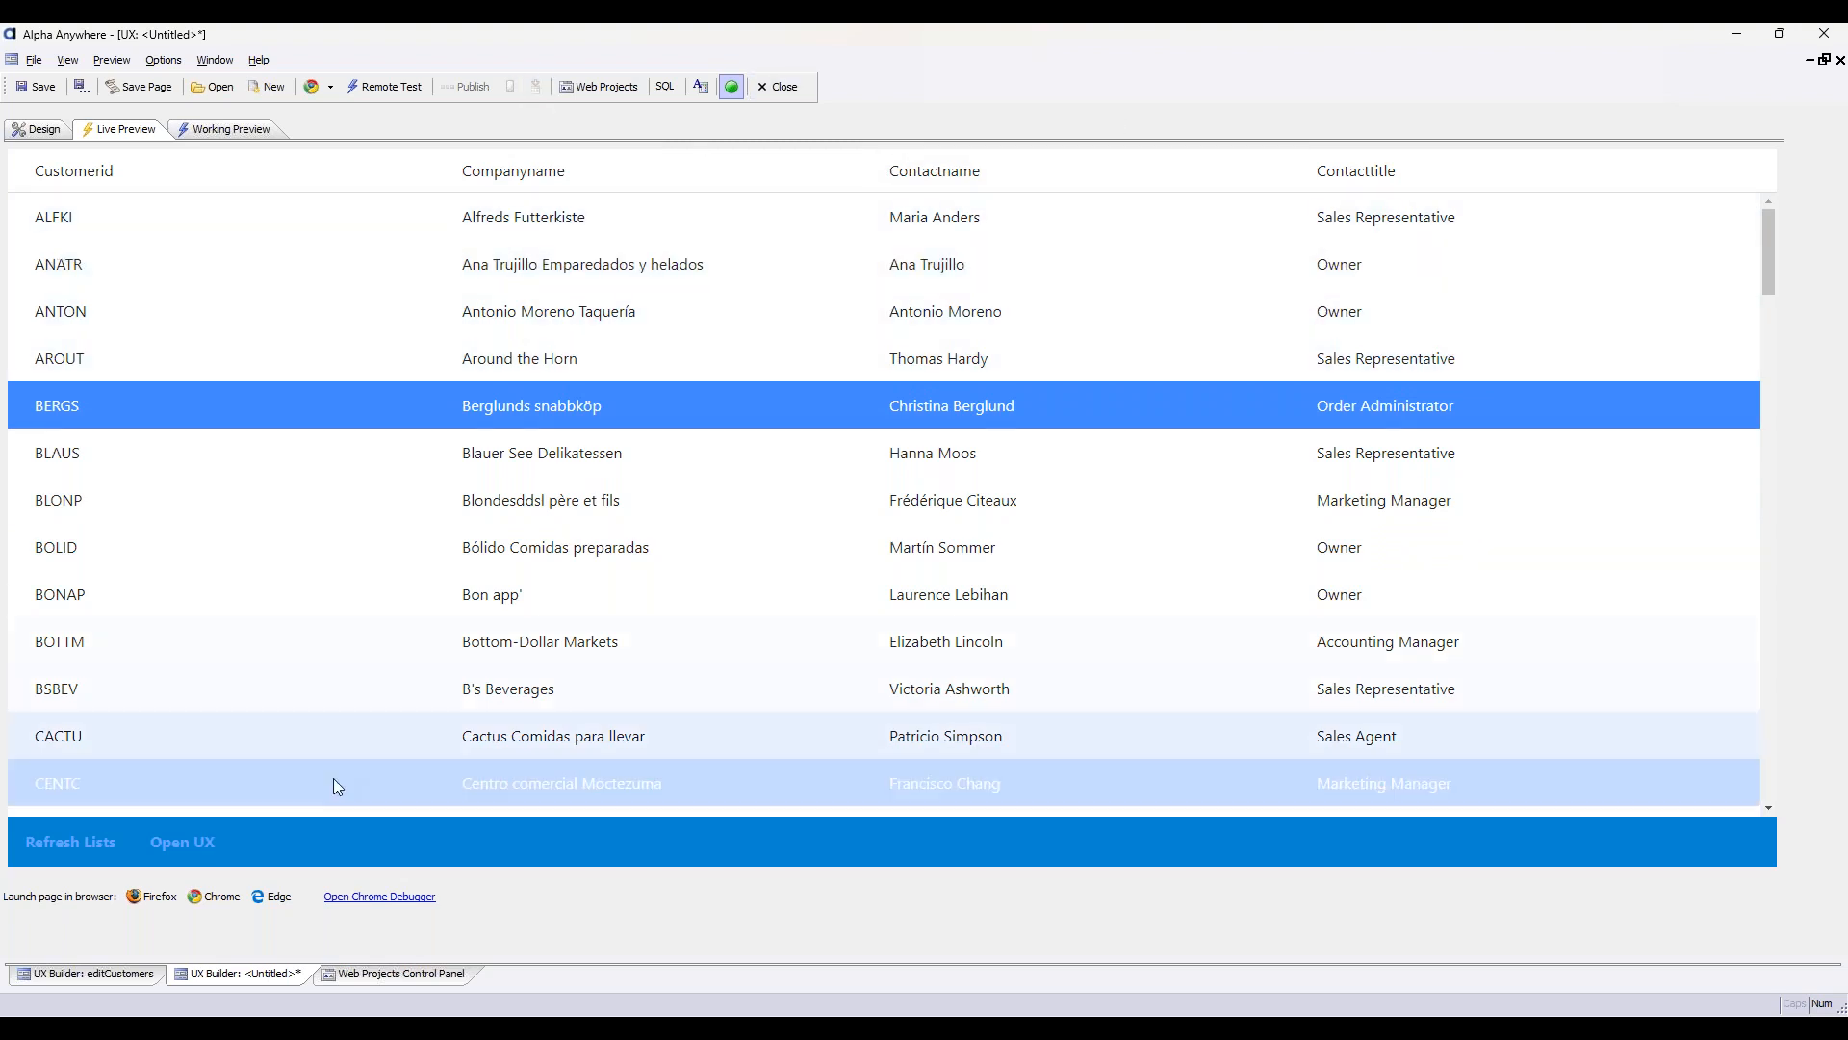
{"action": "left_click", "coordinate": [180, 851]}
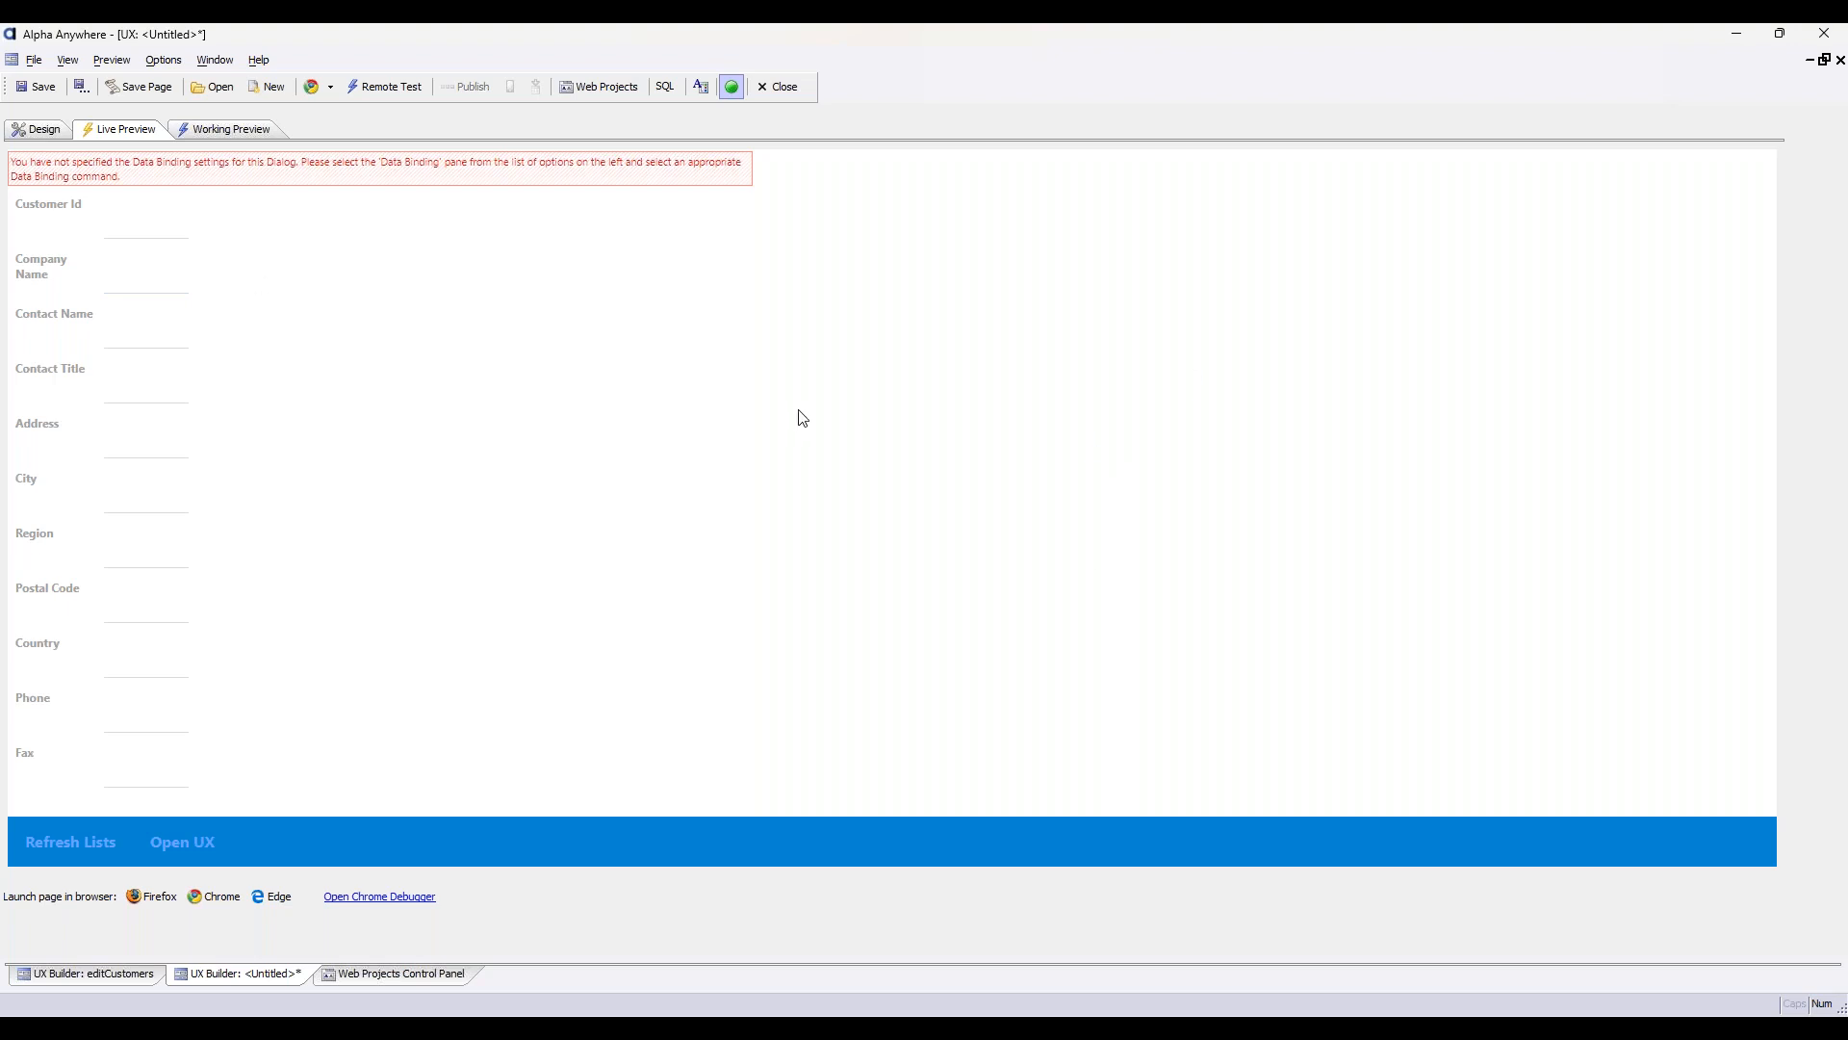
Return to the design and add a panel header without a ControlBar to PANELNAVIGATOR_1
{"action": "left_click", "coordinate": [42, 129]}
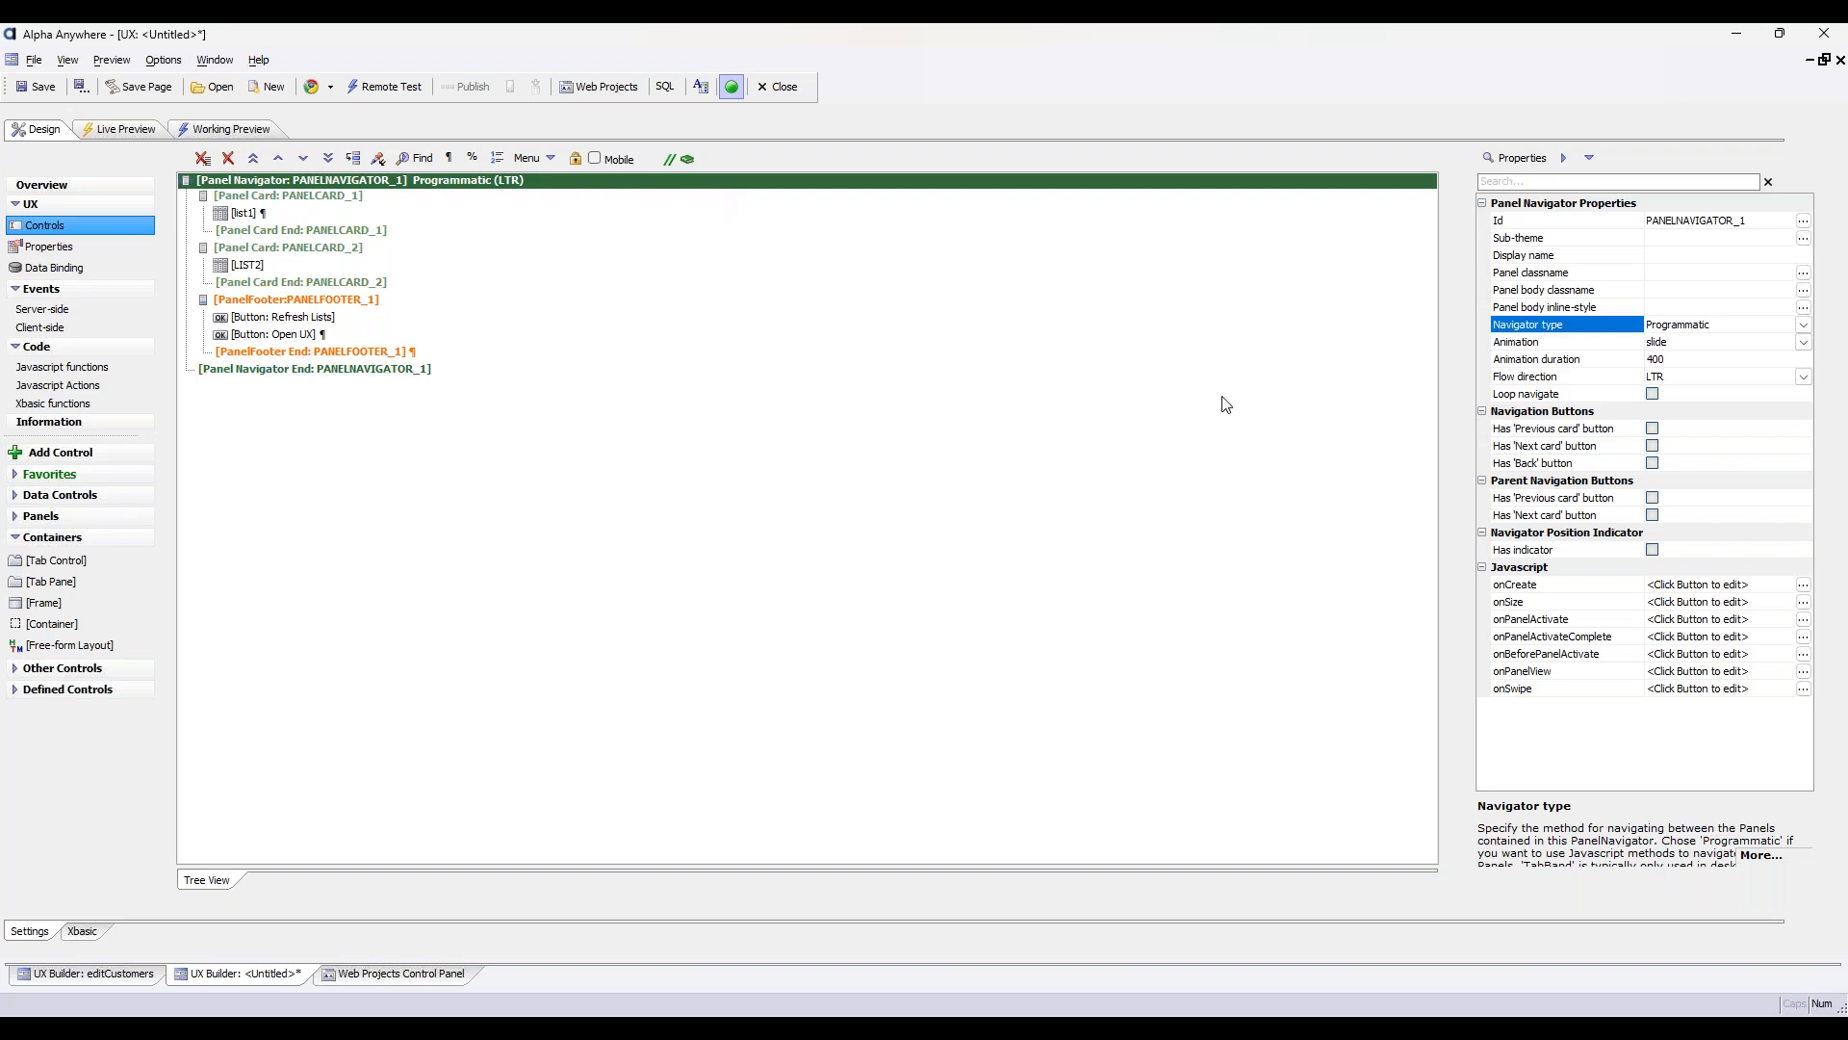
{"action": "left_click", "coordinate": [1575, 433]}
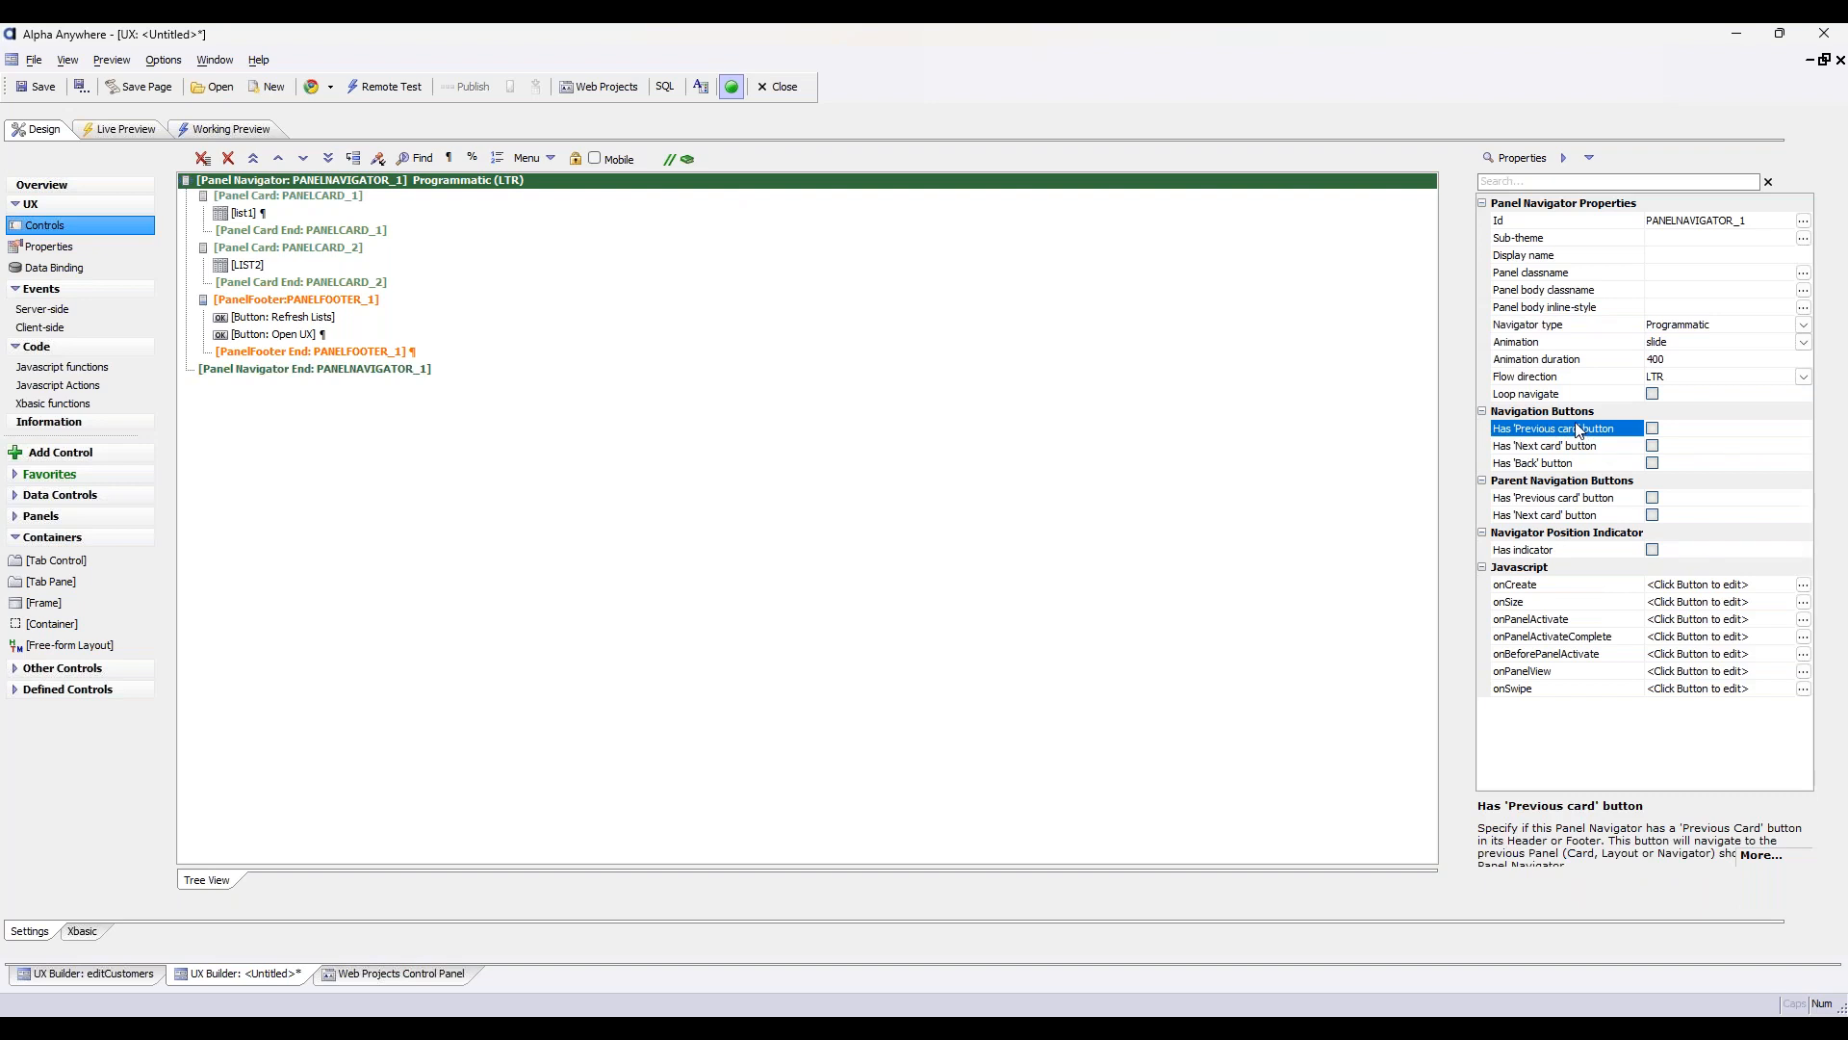
{"action": "right_click", "coordinate": [471, 181]}
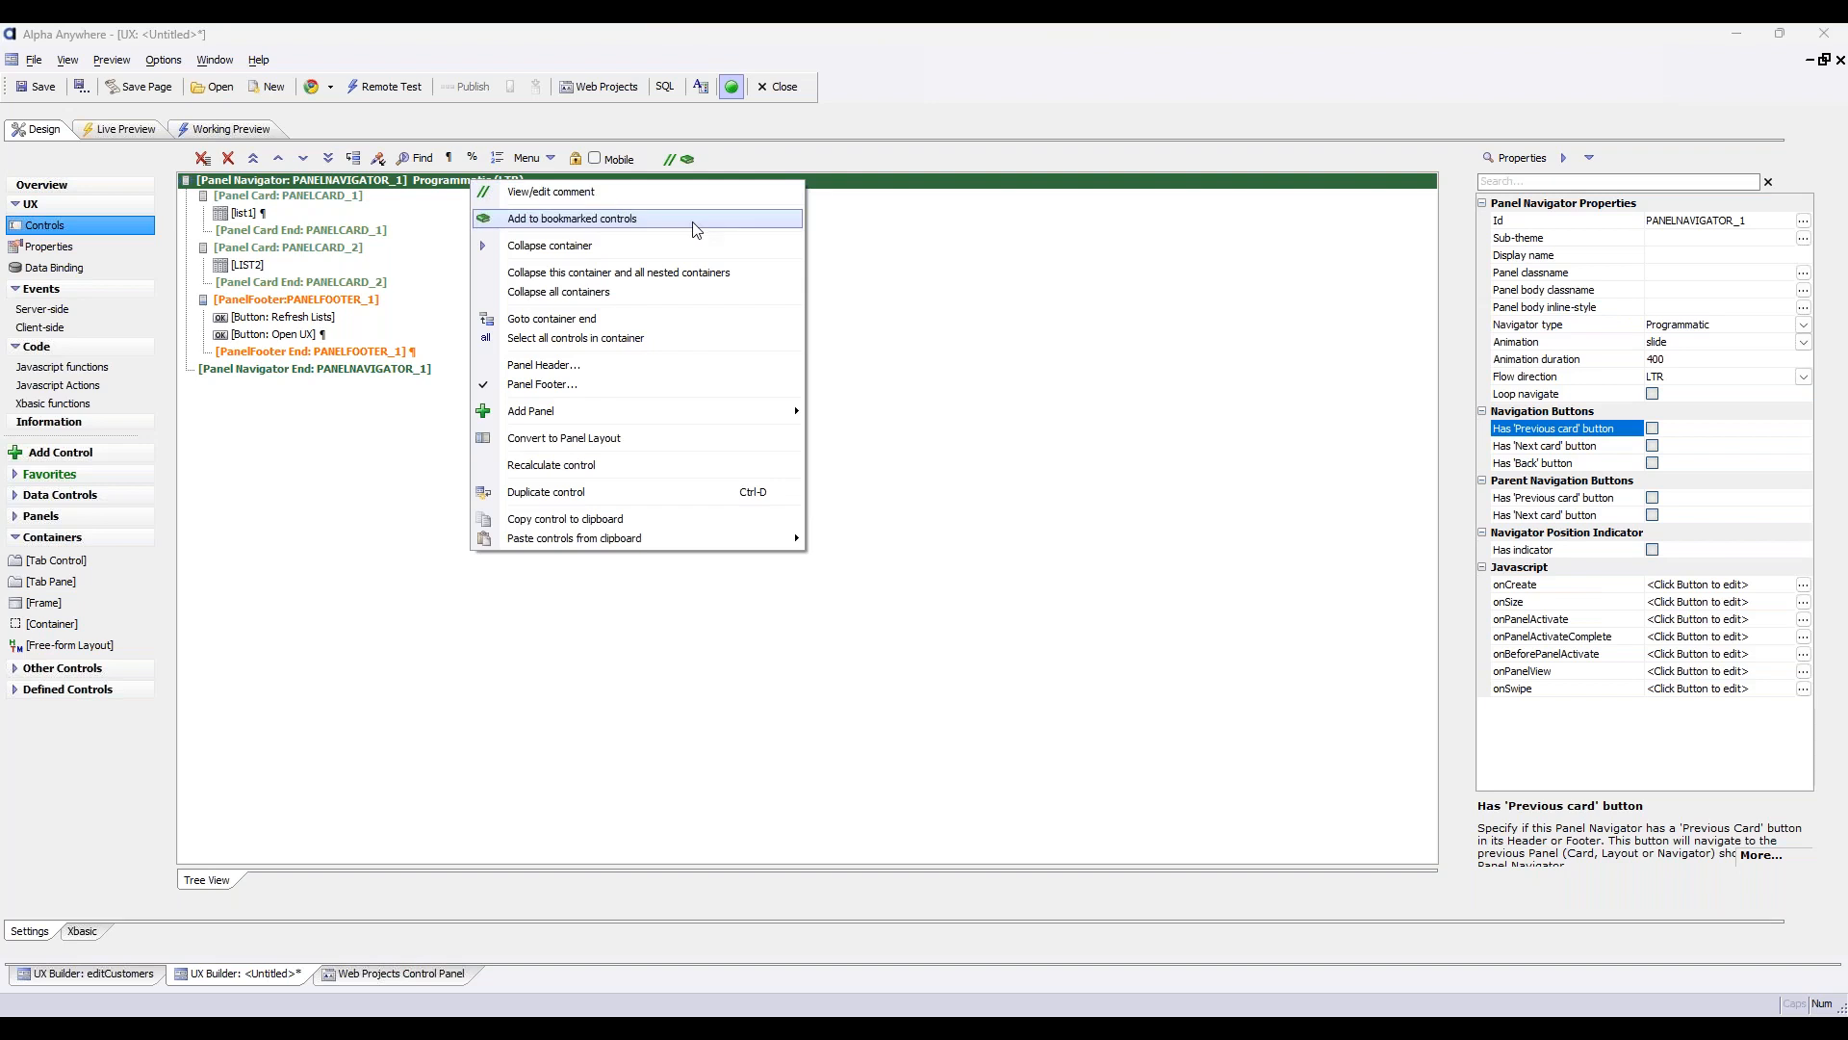
{"action": "left_click", "coordinate": [698, 365]}
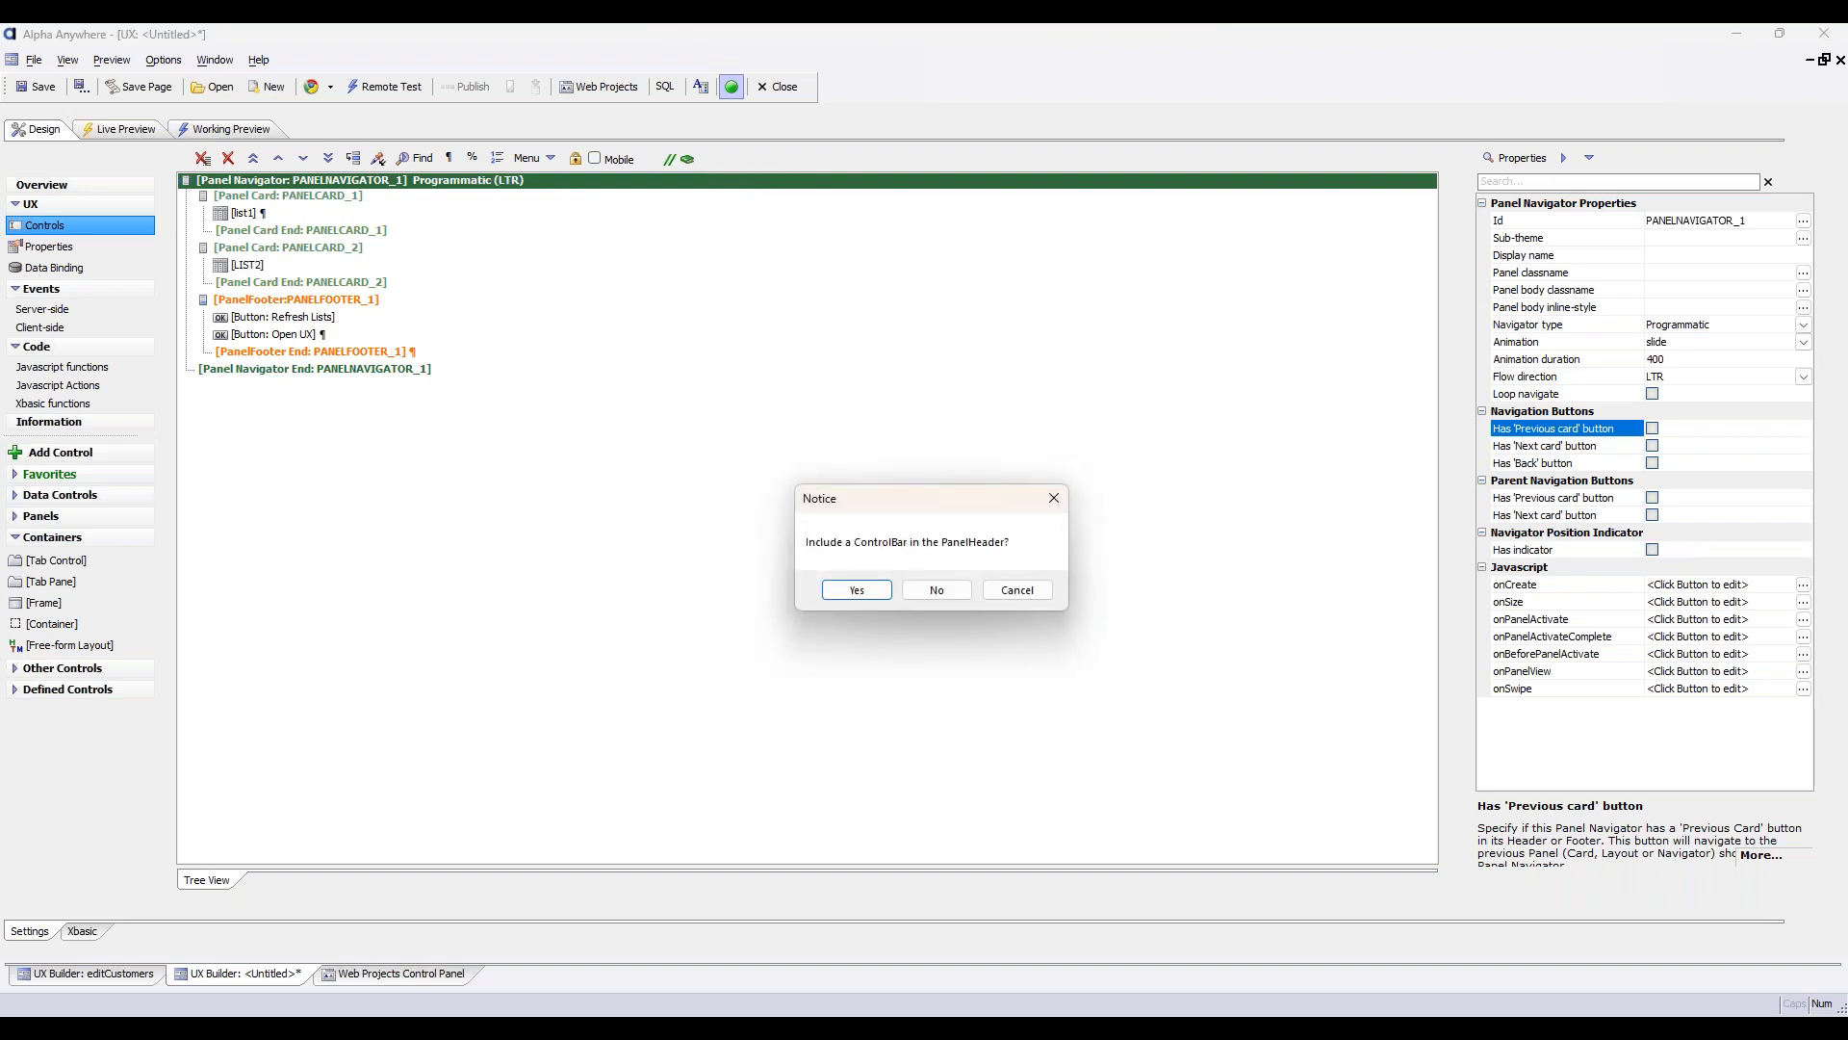
{"action": "left_click", "coordinate": [930, 593]}
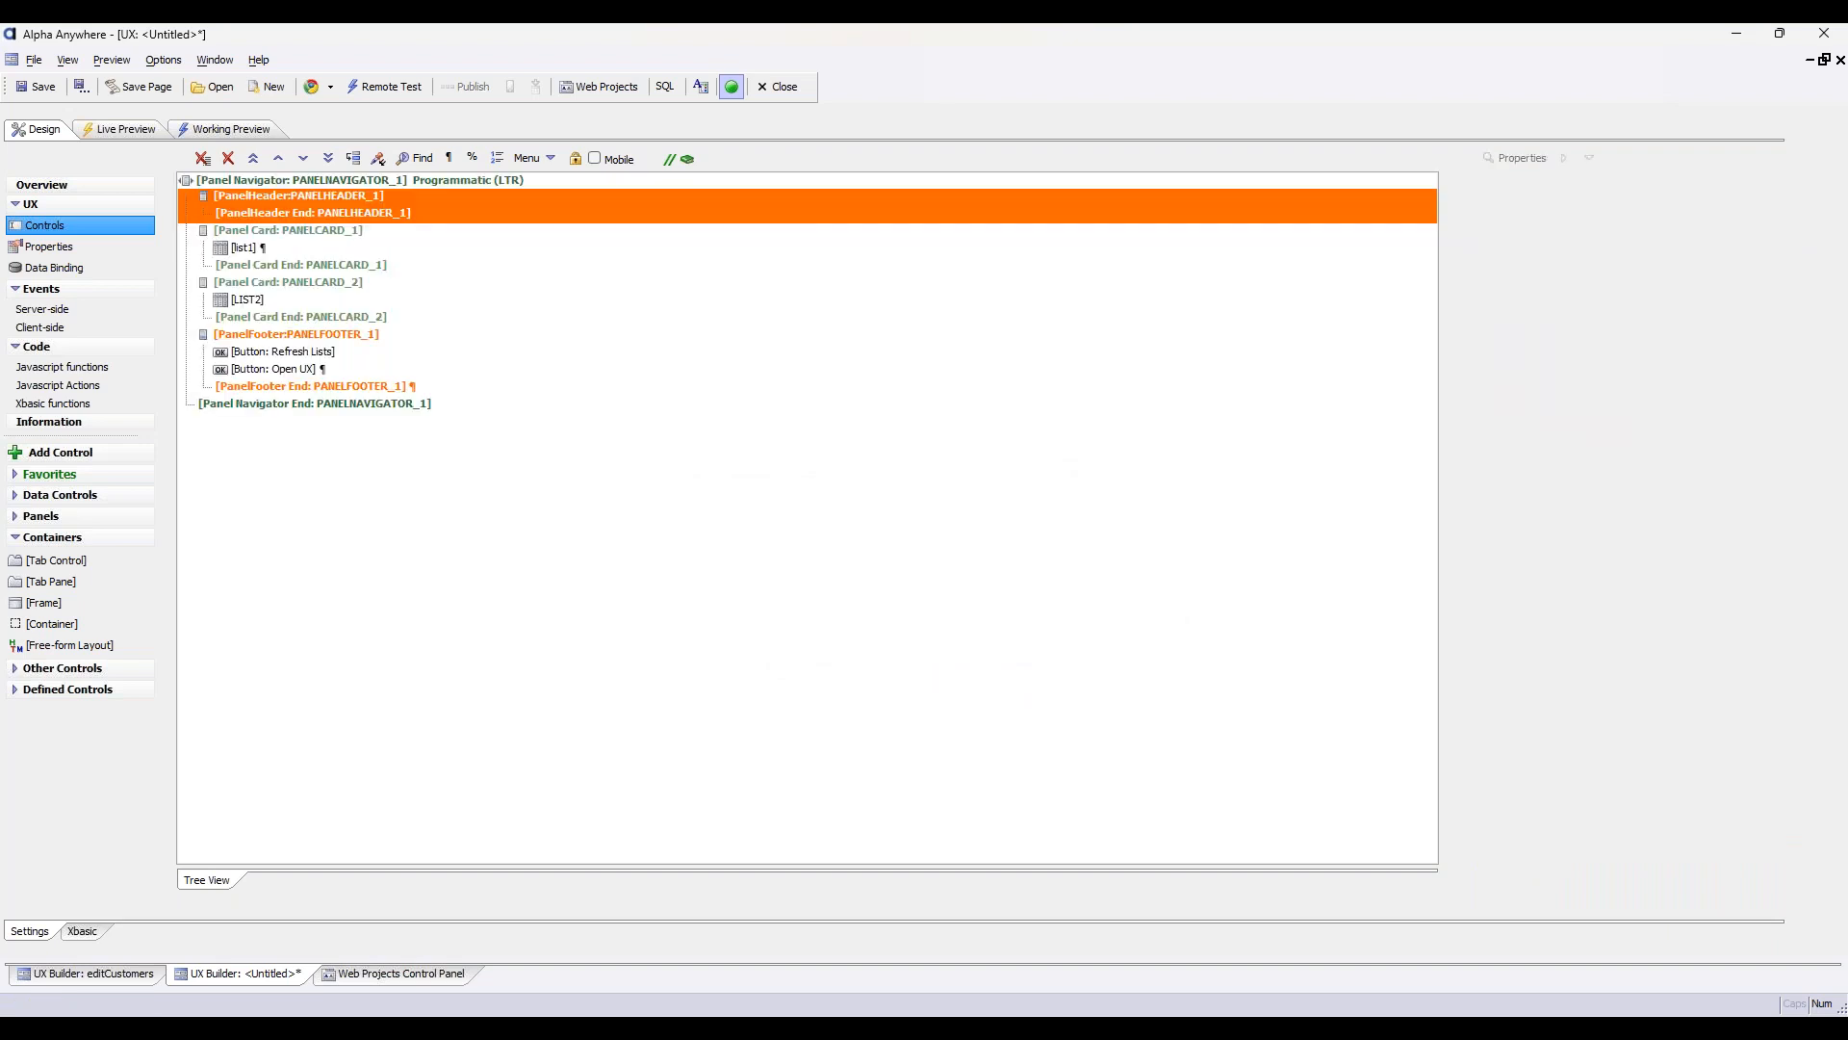
Add a button labelled Back with the primary sub-theme inside PANELHEADER_1
{"action": "left_click", "coordinate": [444, 195]}
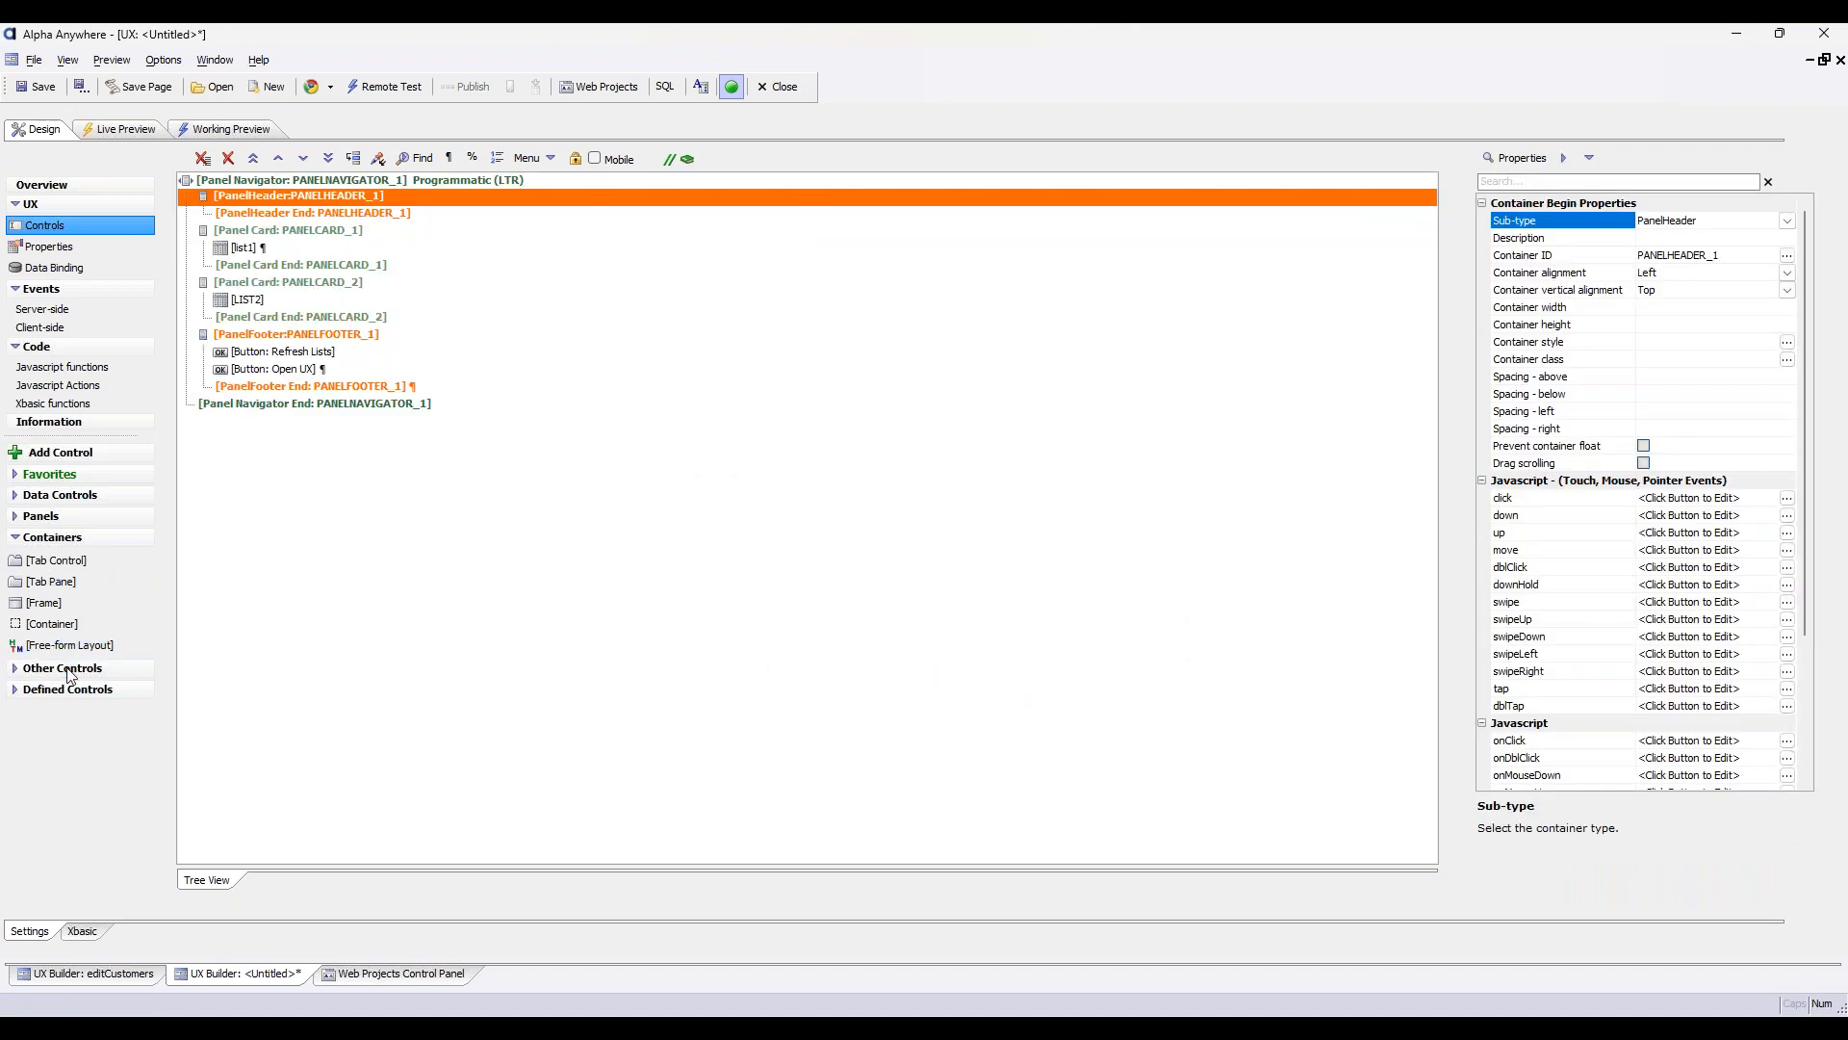
{"action": "left_click", "coordinate": [59, 451]}
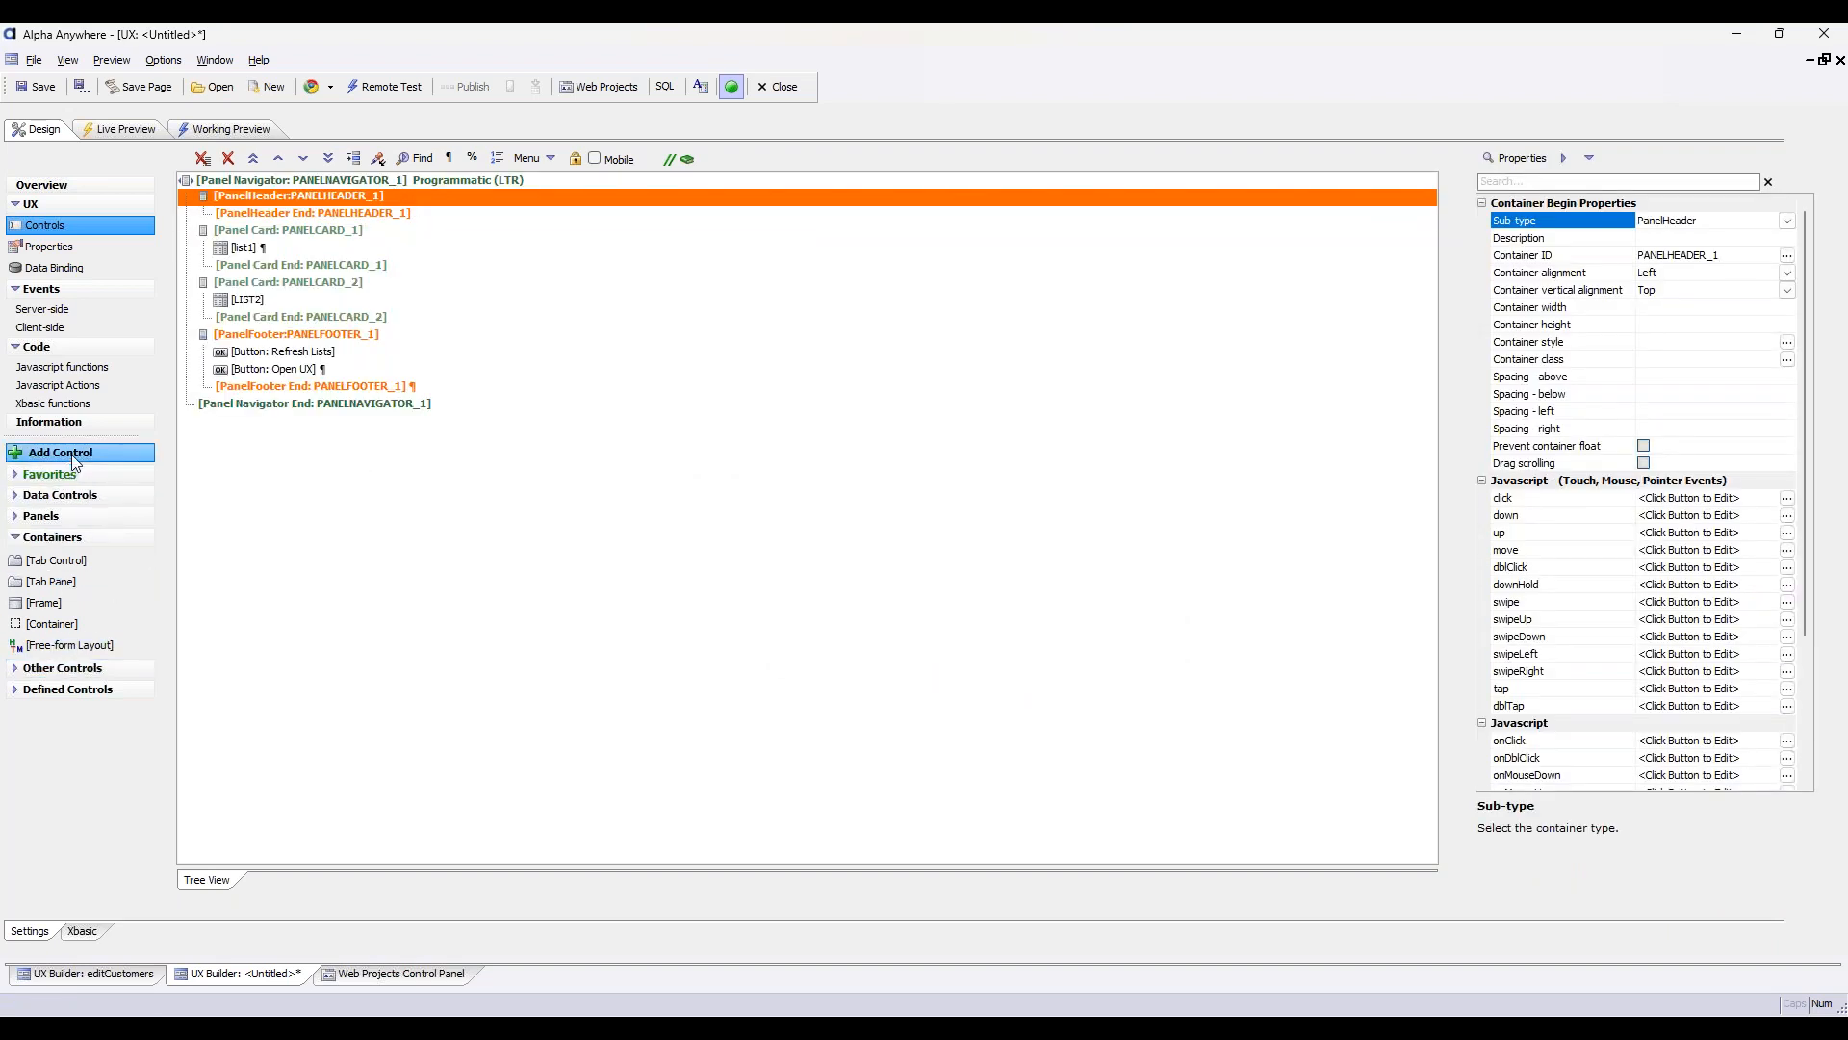
{"action": "type", "text": "butt"}
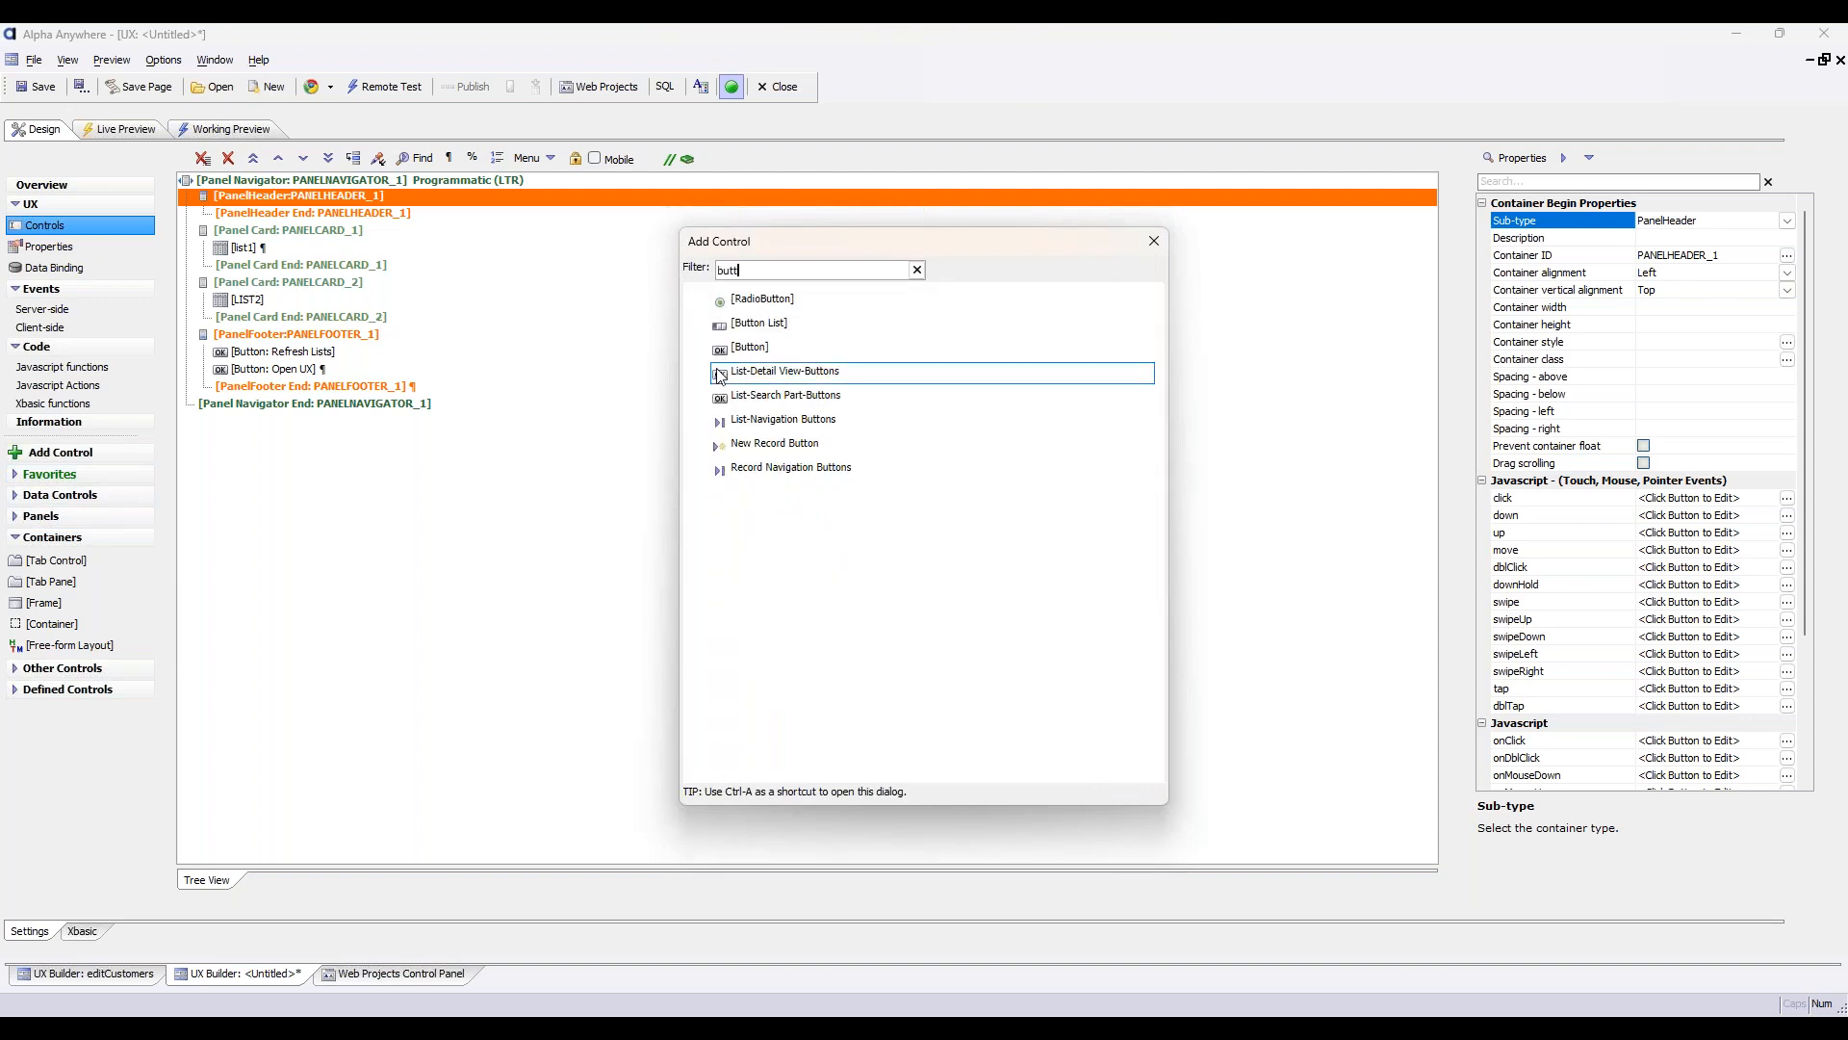
{"action": "double_click", "coordinate": [750, 346]}
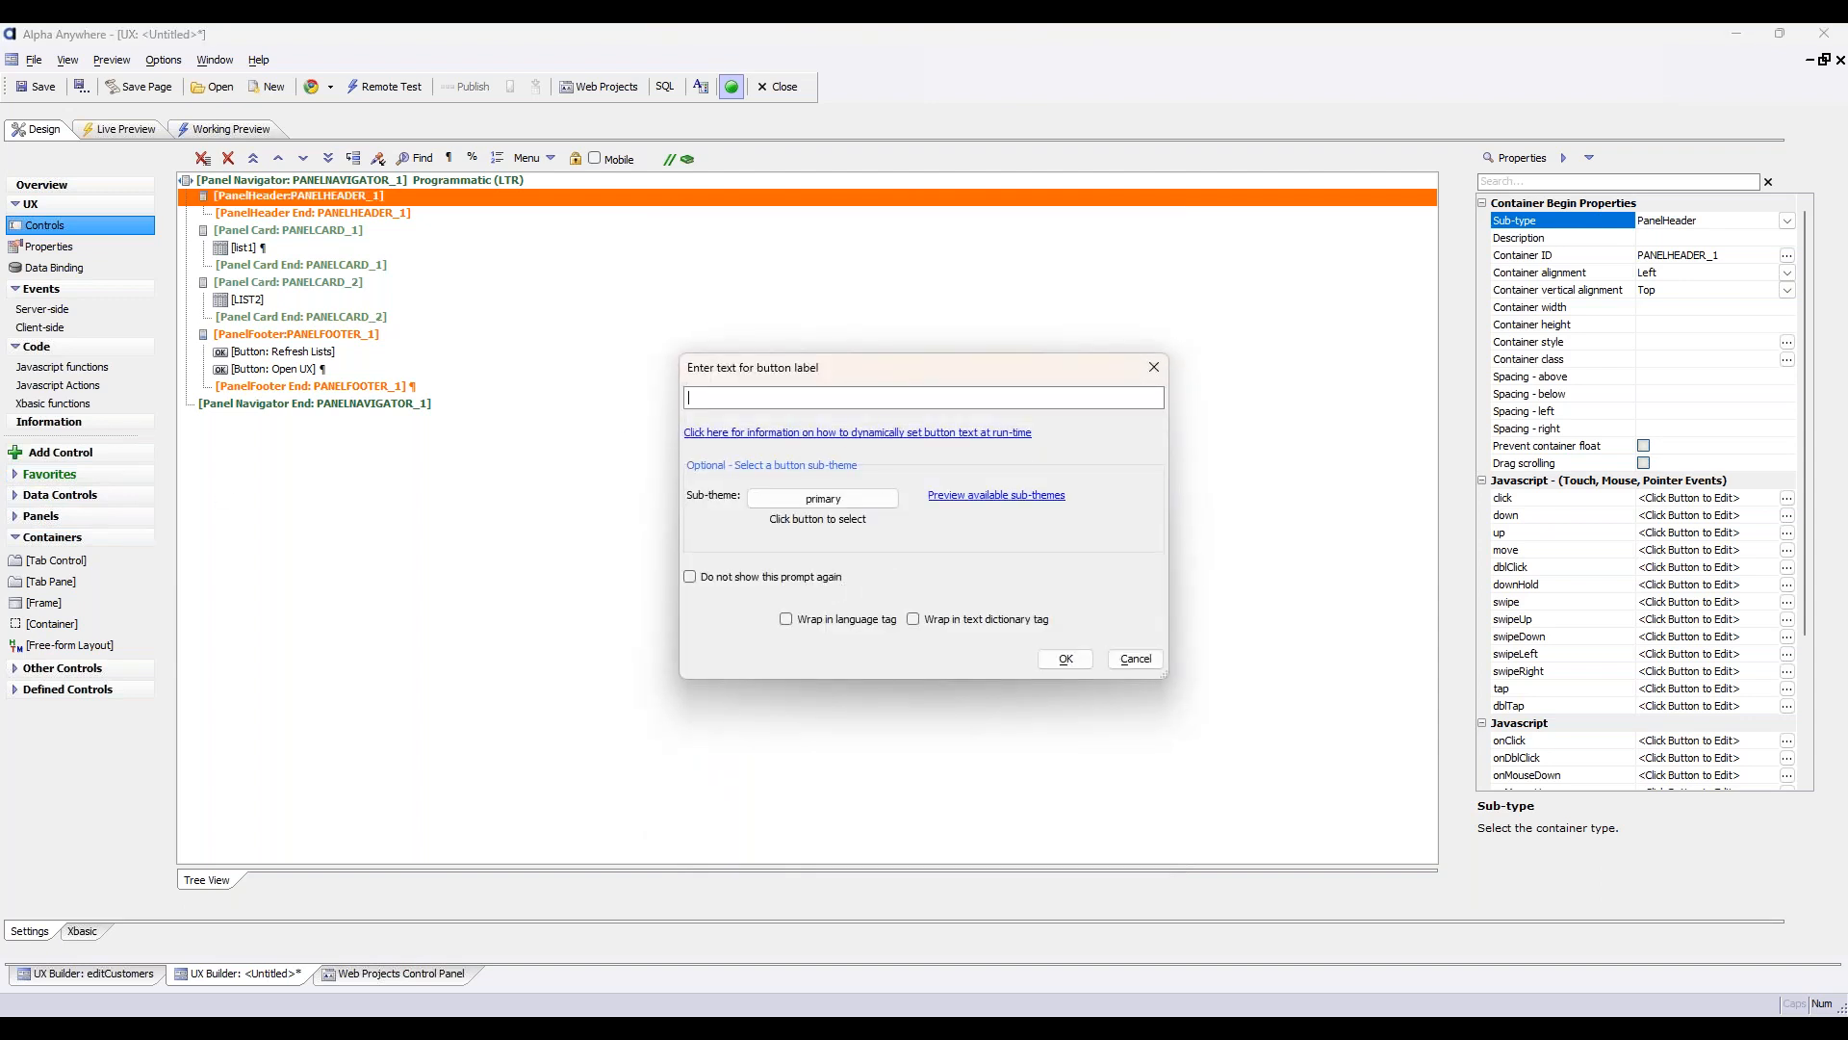
{"action": "type", "text": "Back"}
{"action": "left_click", "coordinate": [1076, 663]}
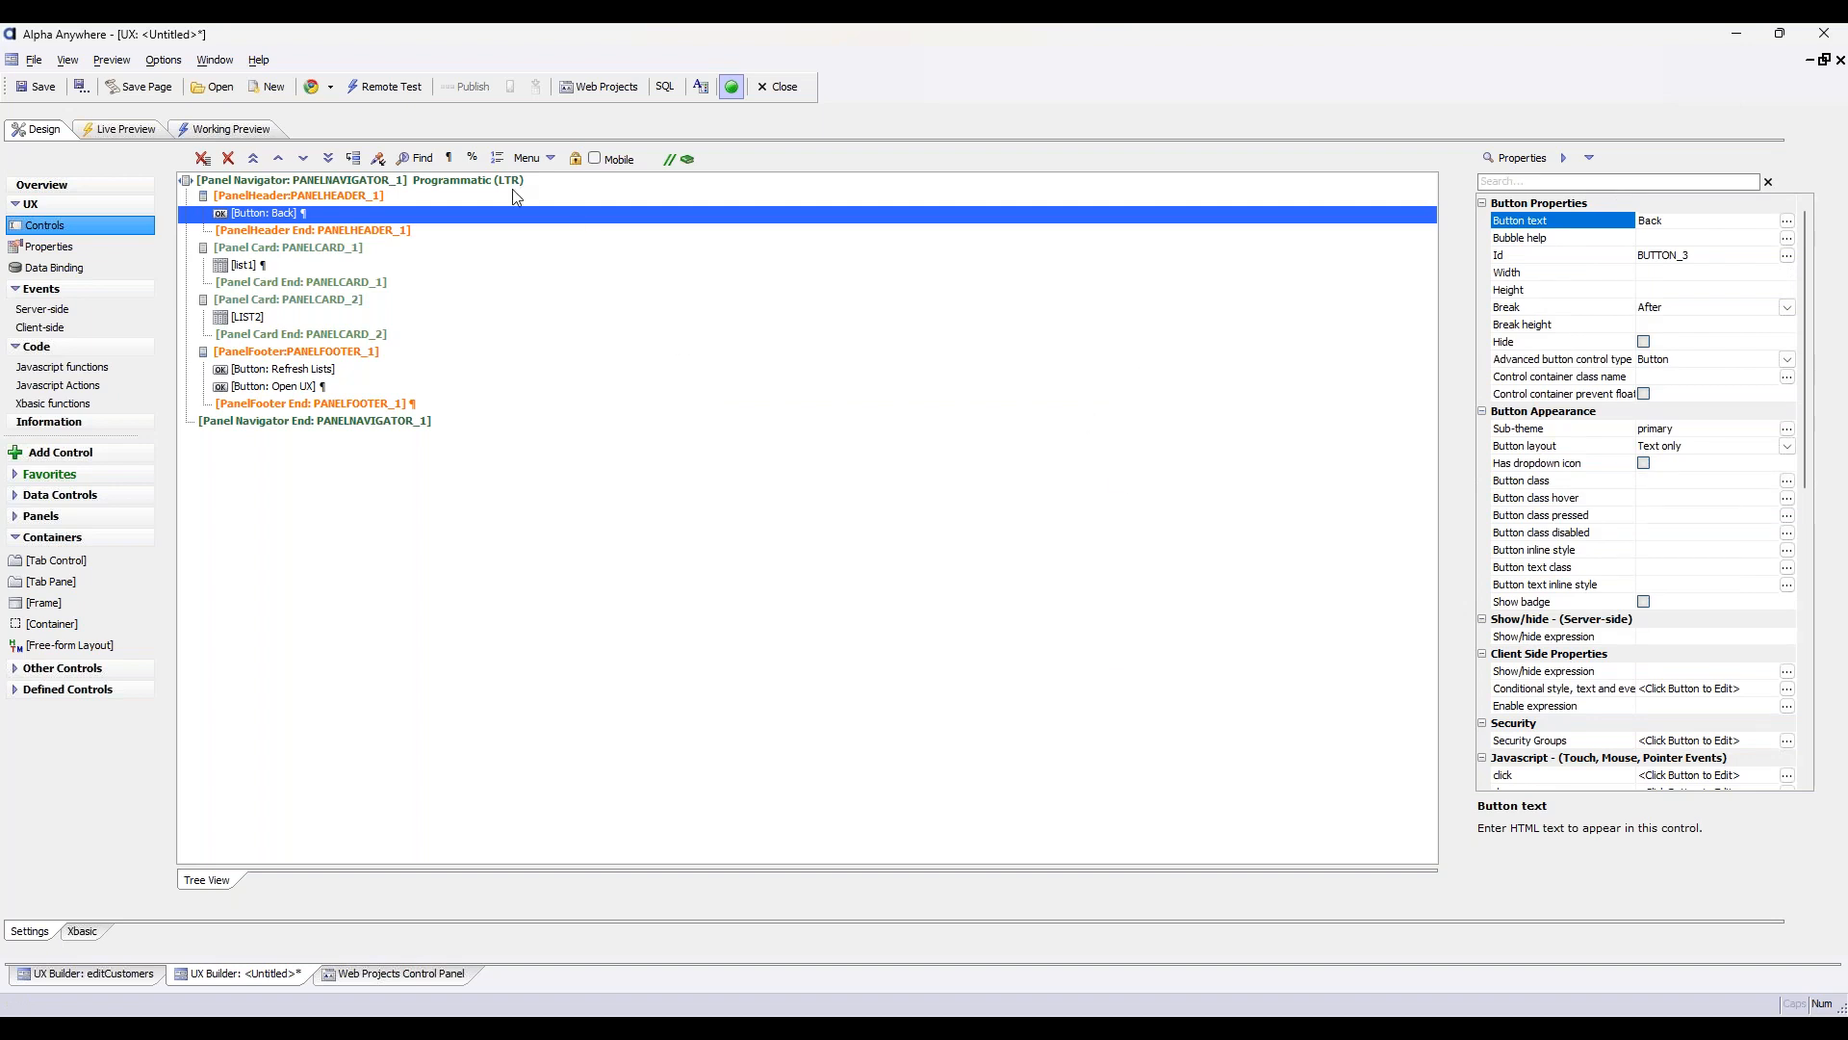
Give PANELNAVIGATOR_1 a 'Previous card' button and assign the header's Back button, BUTTON_3, as its button Id
{"action": "left_click", "coordinate": [488, 183]}
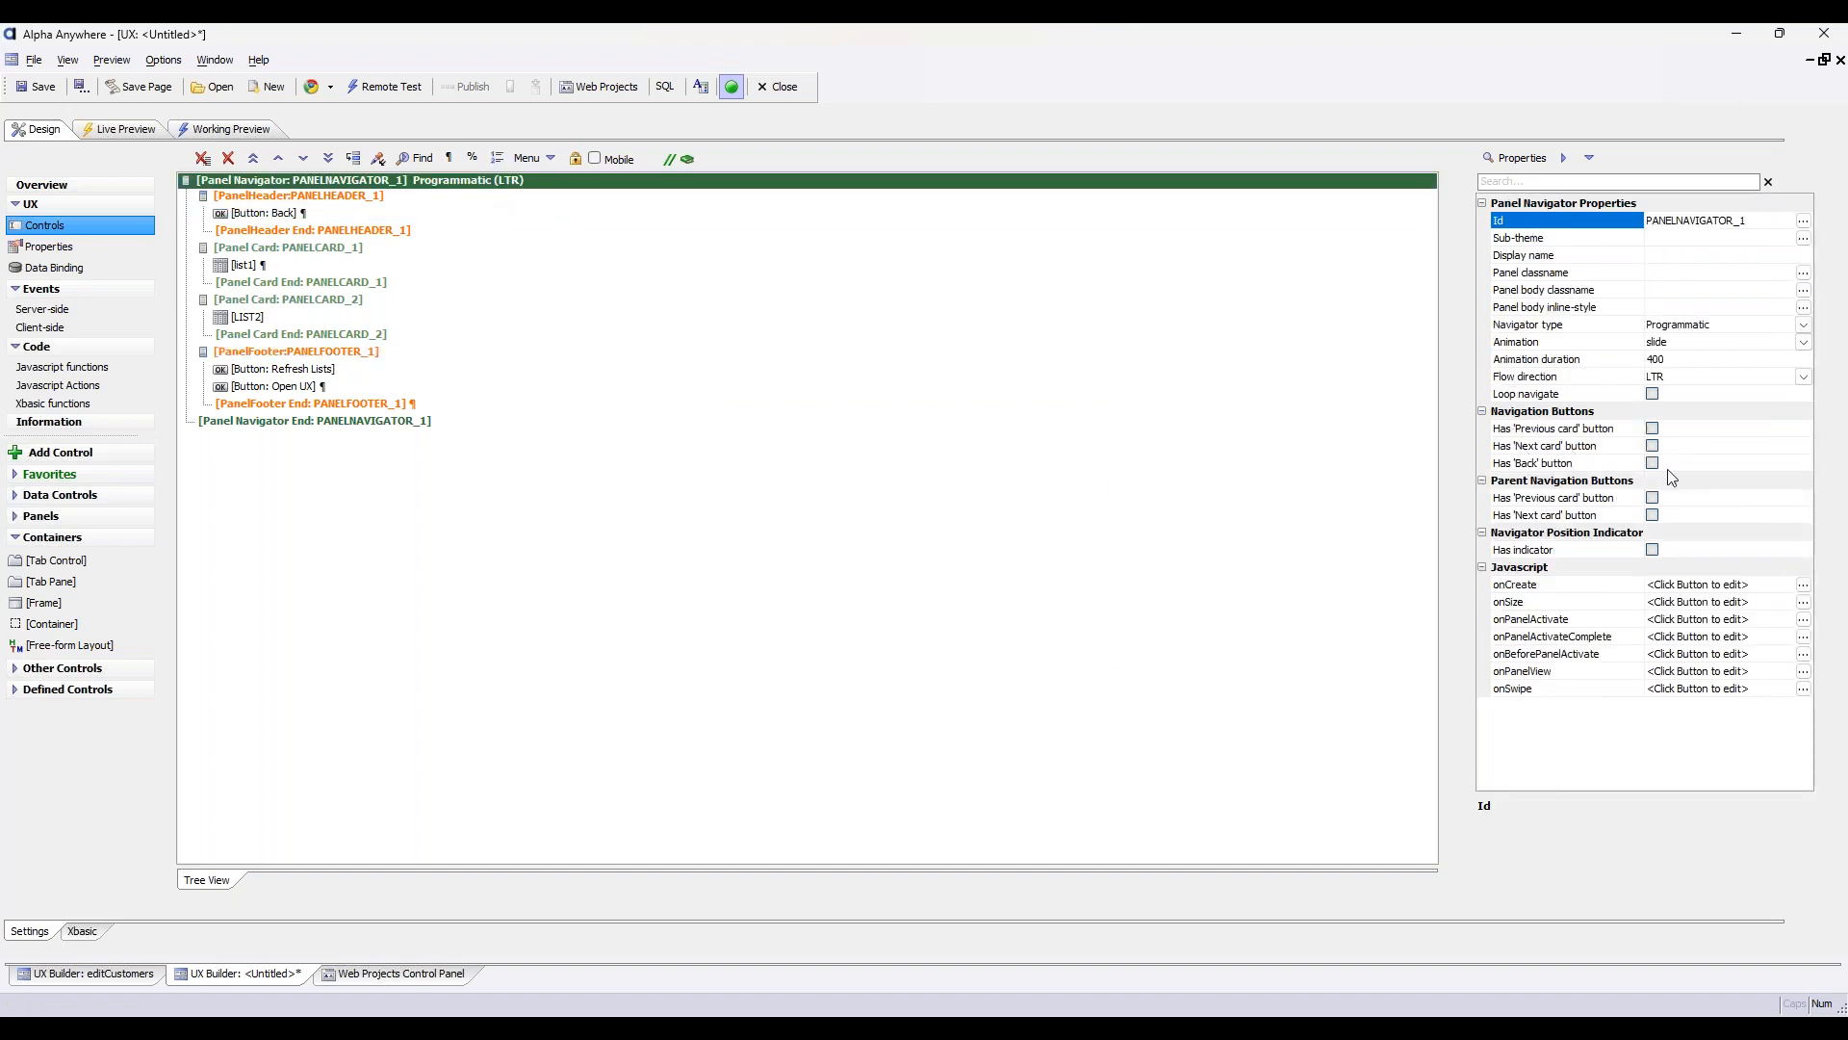
{"action": "left_click", "coordinate": [1623, 431]}
{"action": "left_click", "coordinate": [1652, 429]}
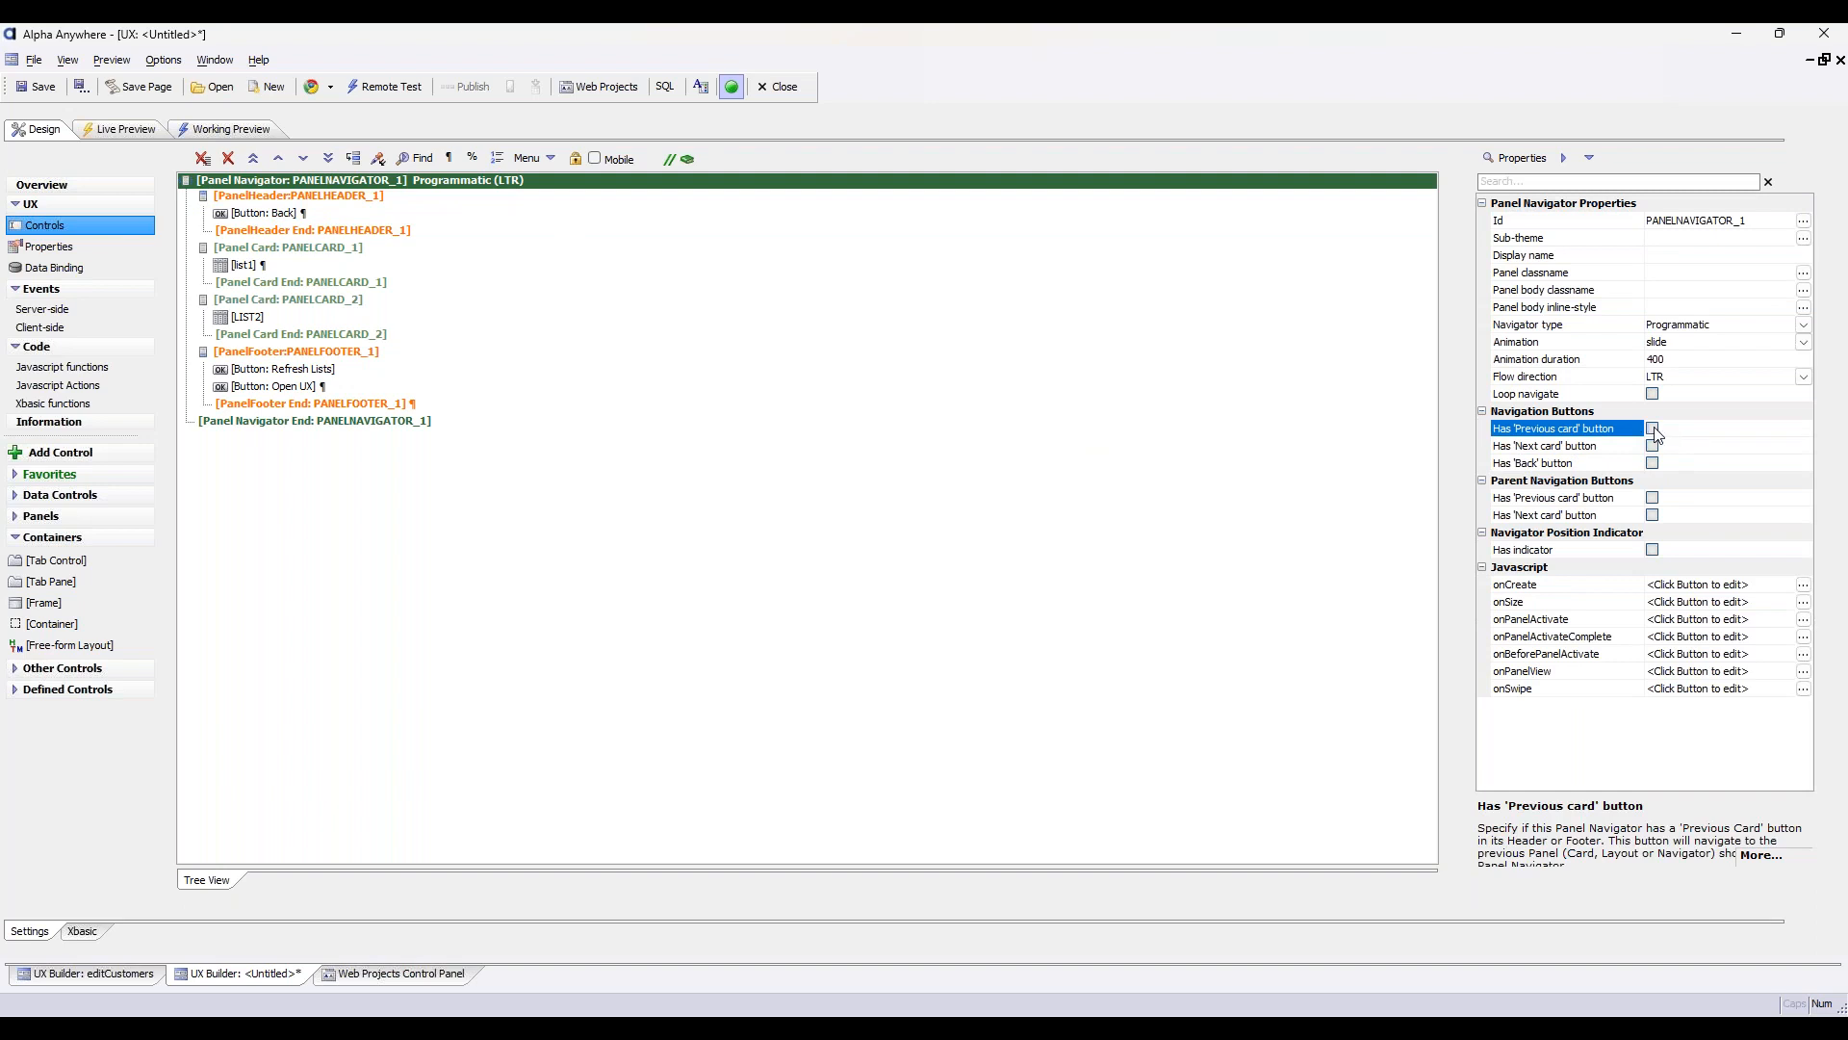
{"action": "left_click", "coordinate": [1613, 448]}
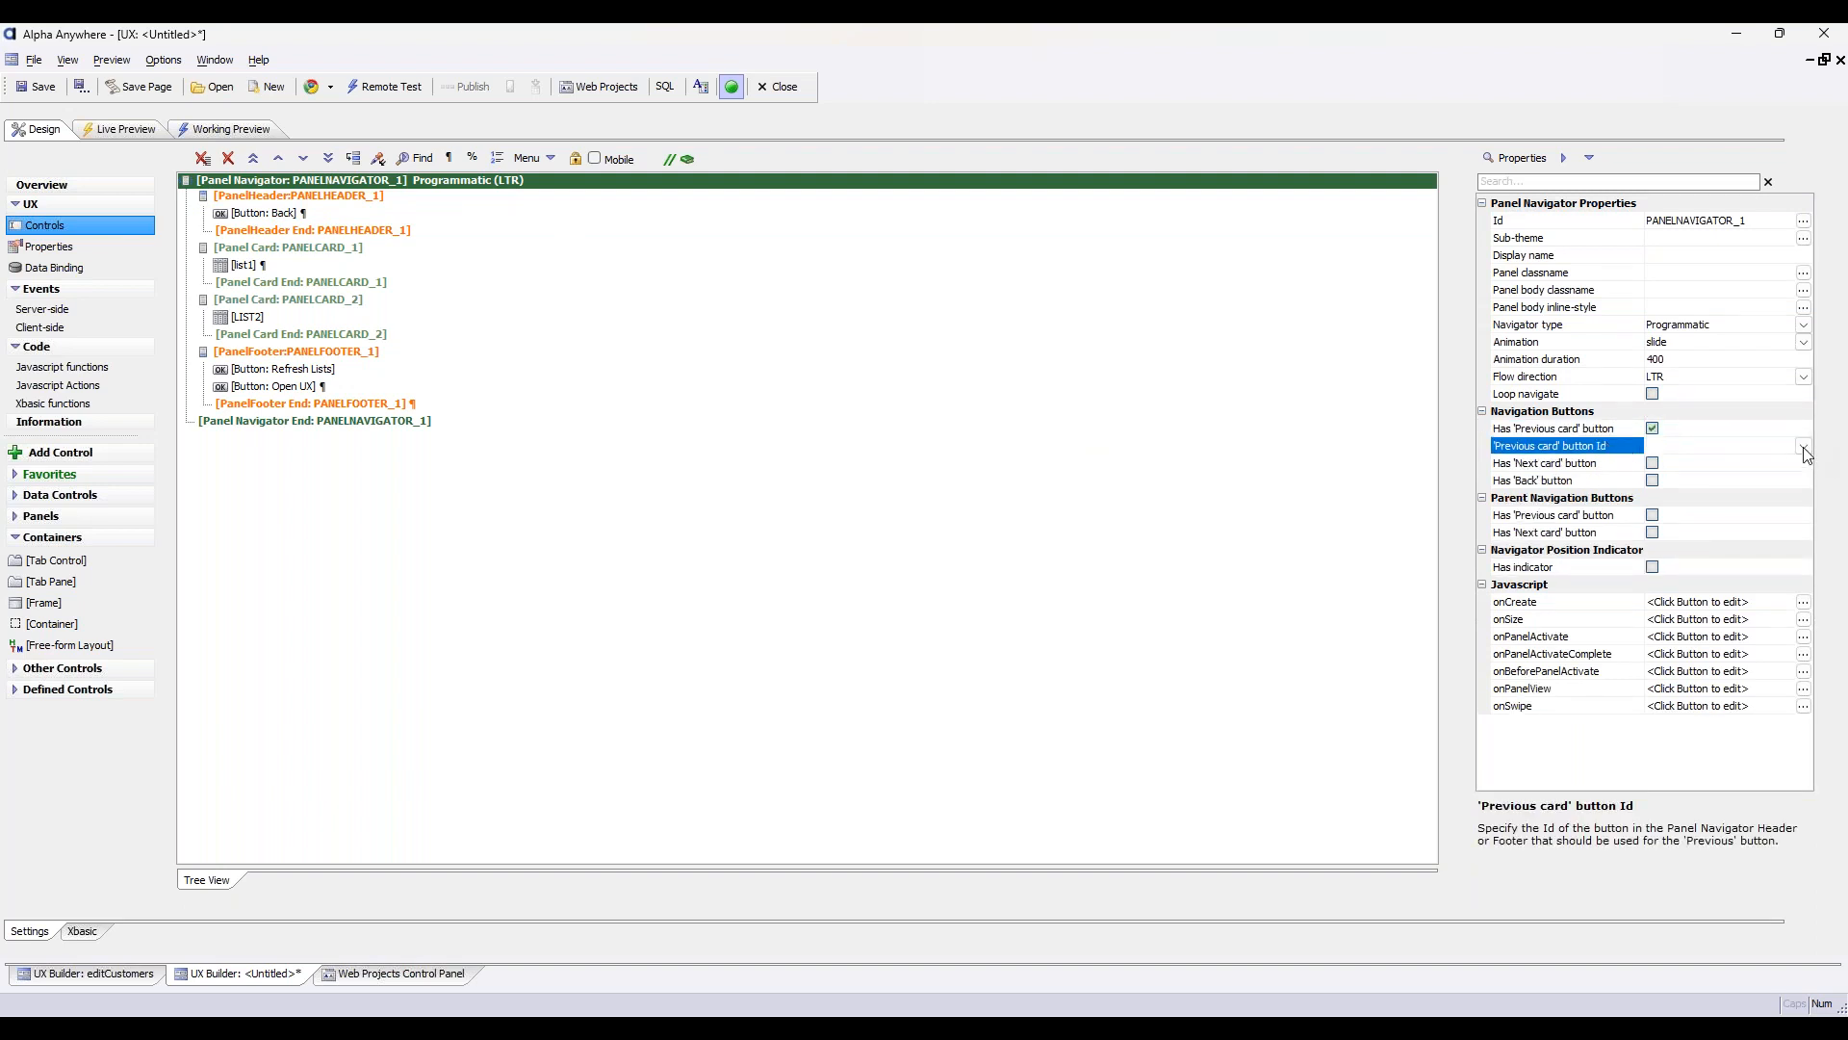
{"action": "left_click", "coordinate": [1803, 446]}
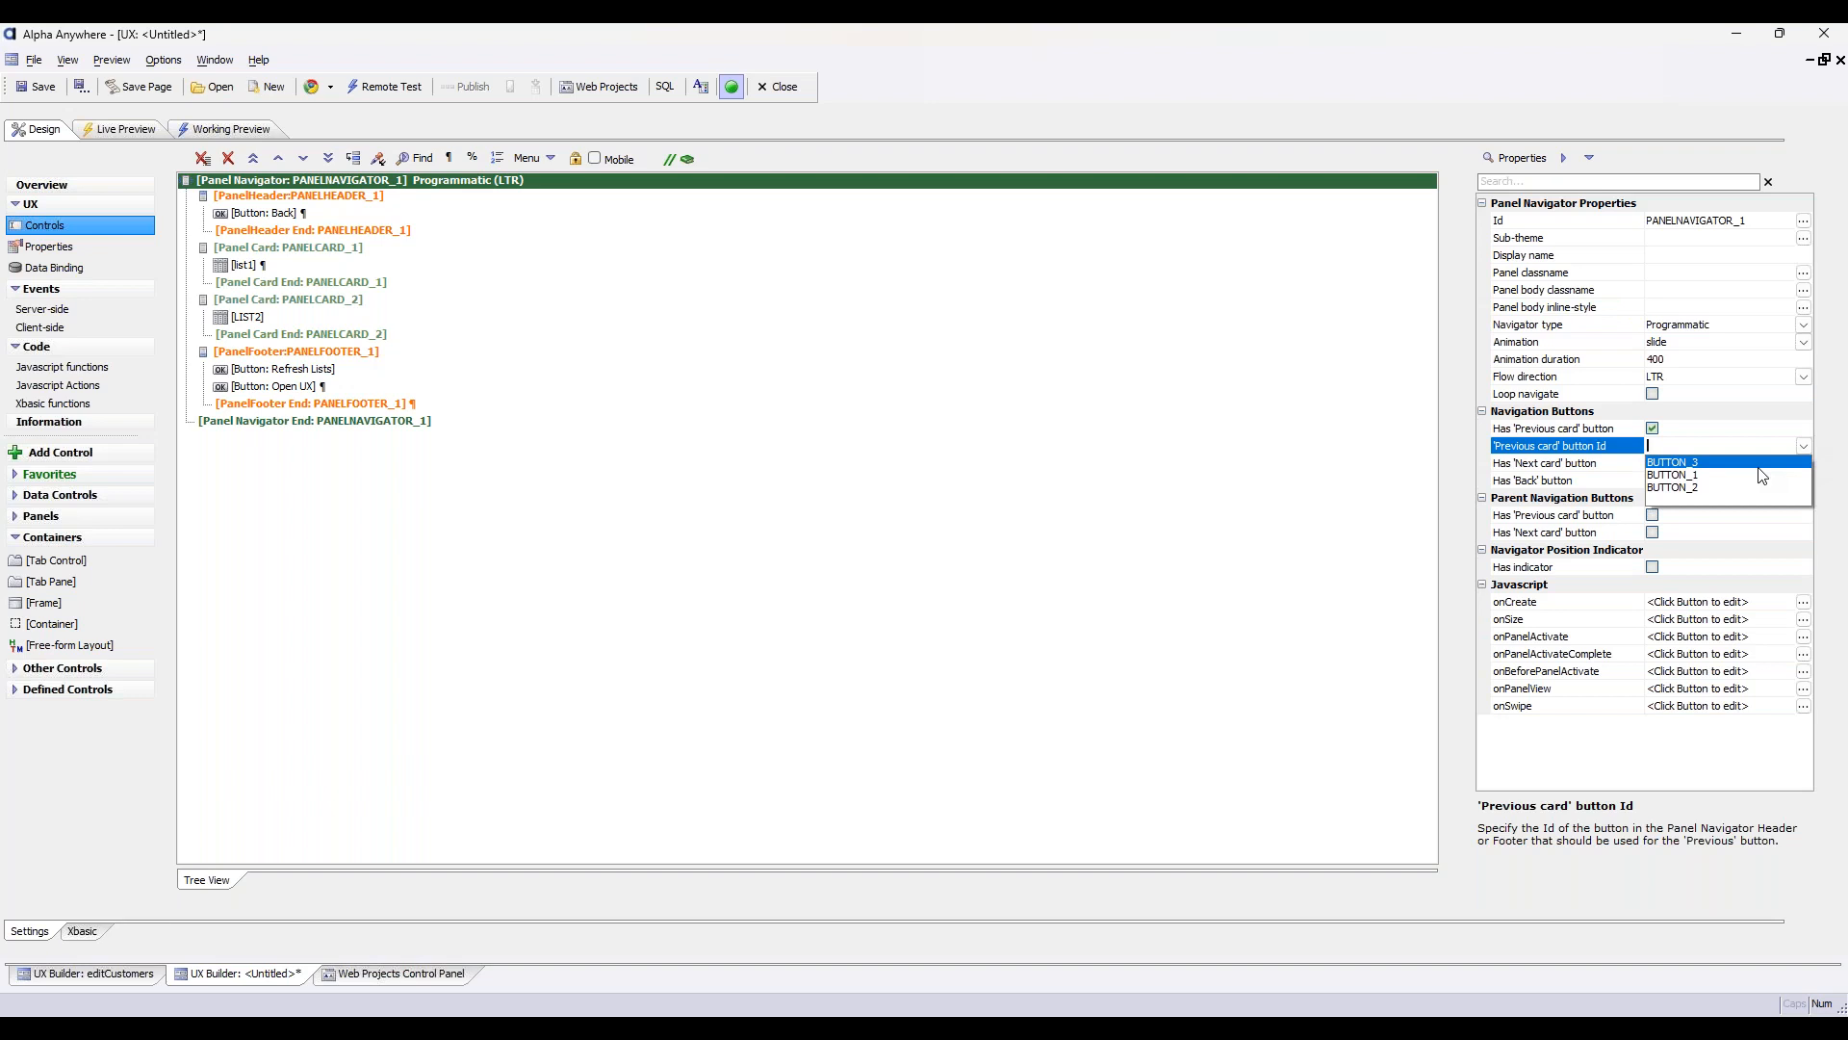
{"action": "left_click", "coordinate": [1758, 464]}
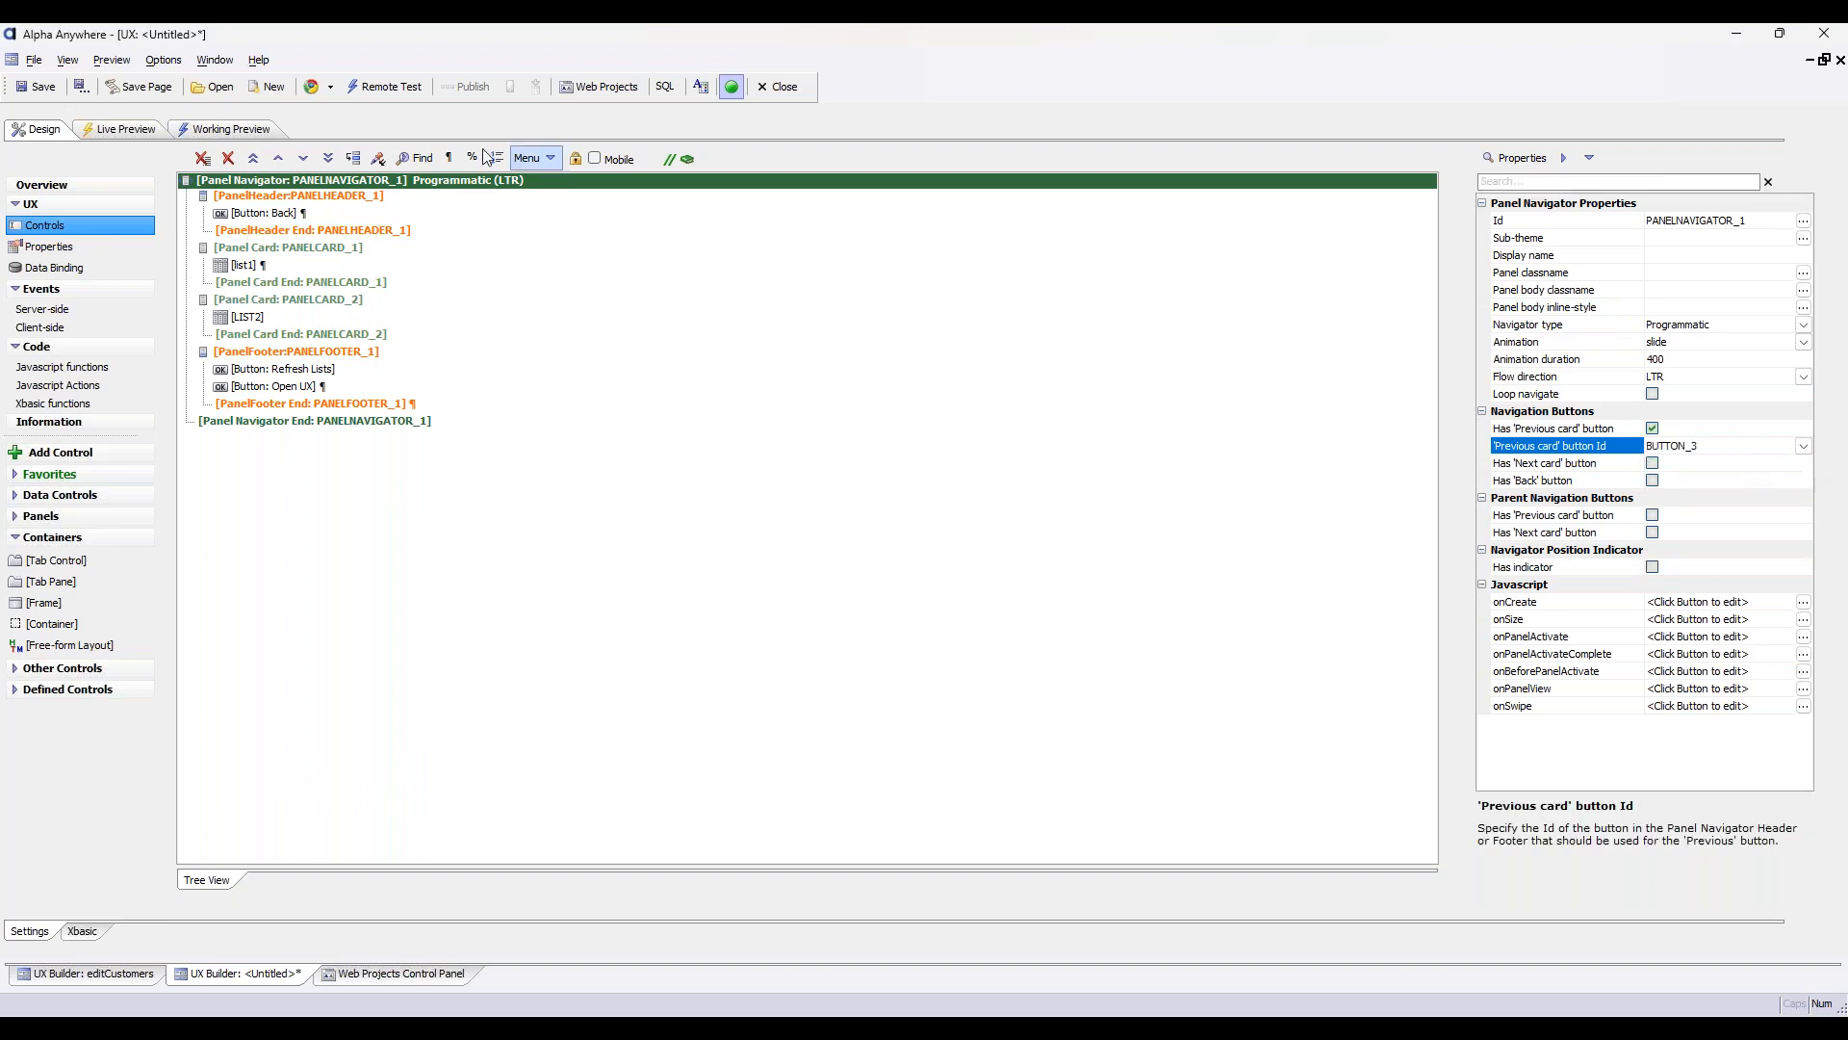
{"action": "left_click", "coordinate": [266, 214]}
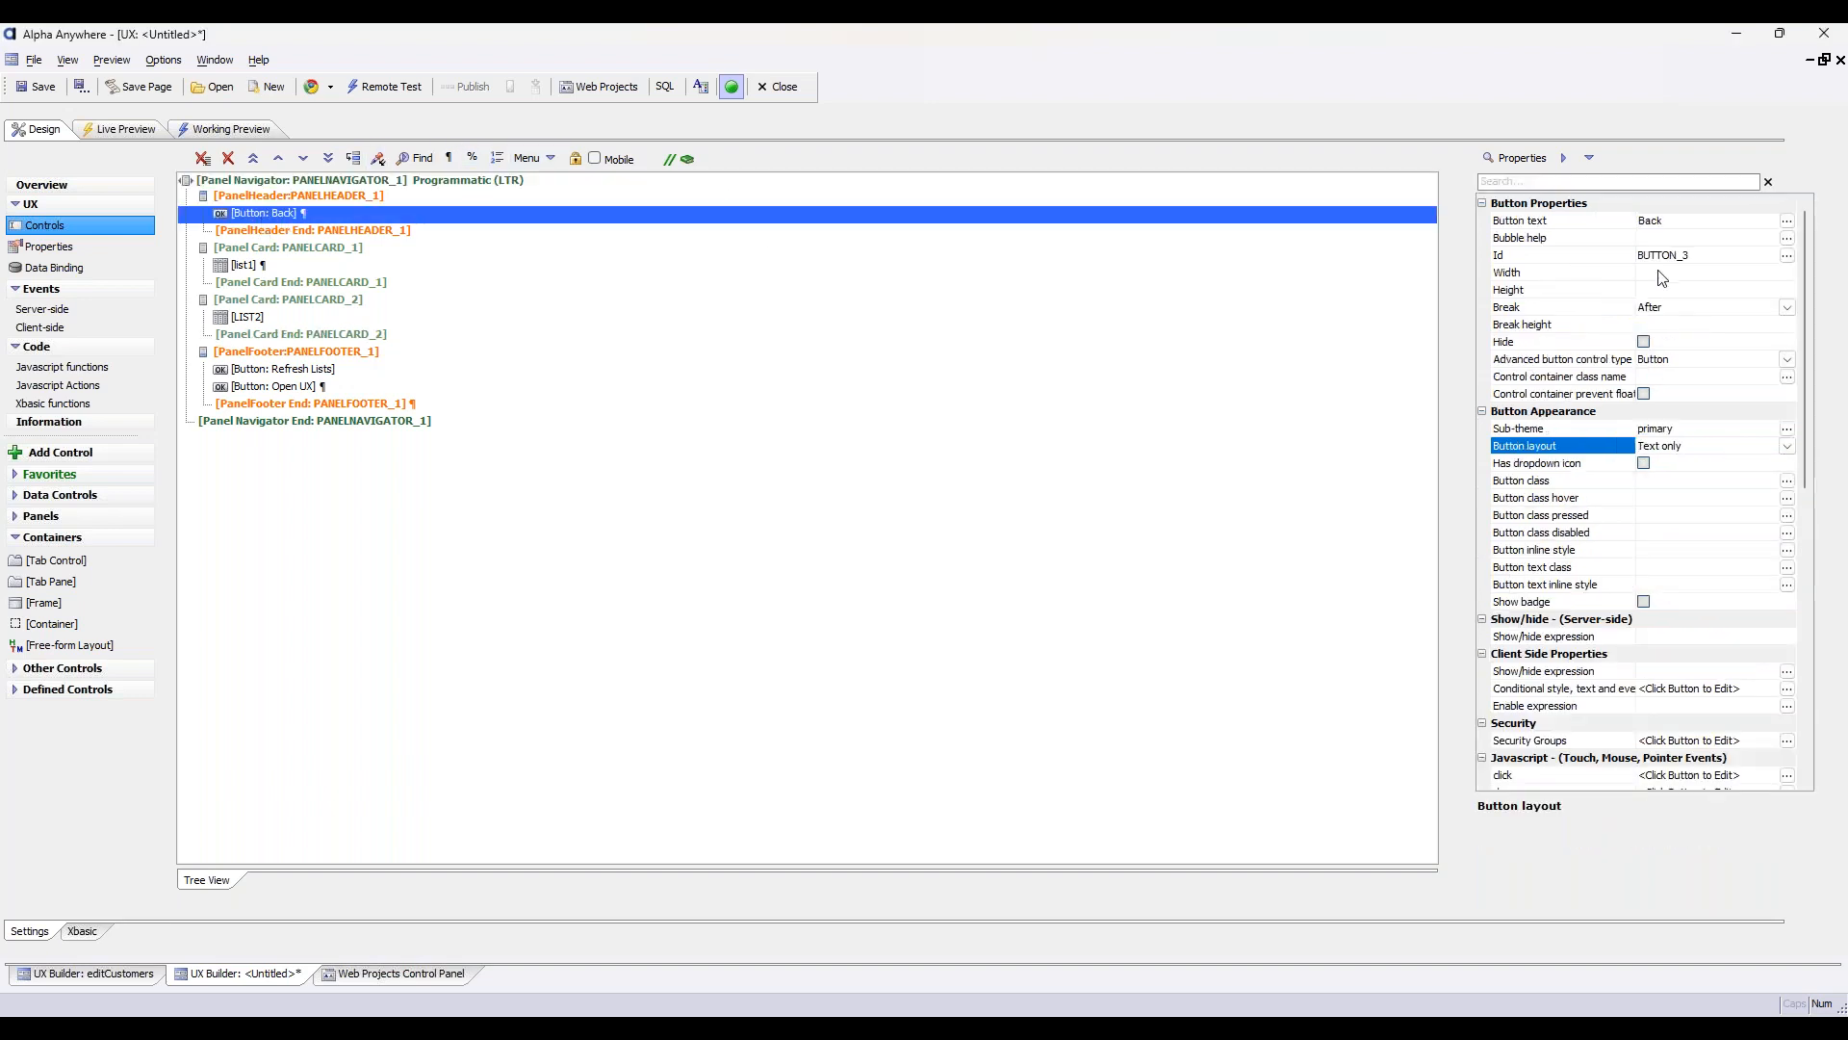
{"action": "left_click", "coordinate": [446, 184]}
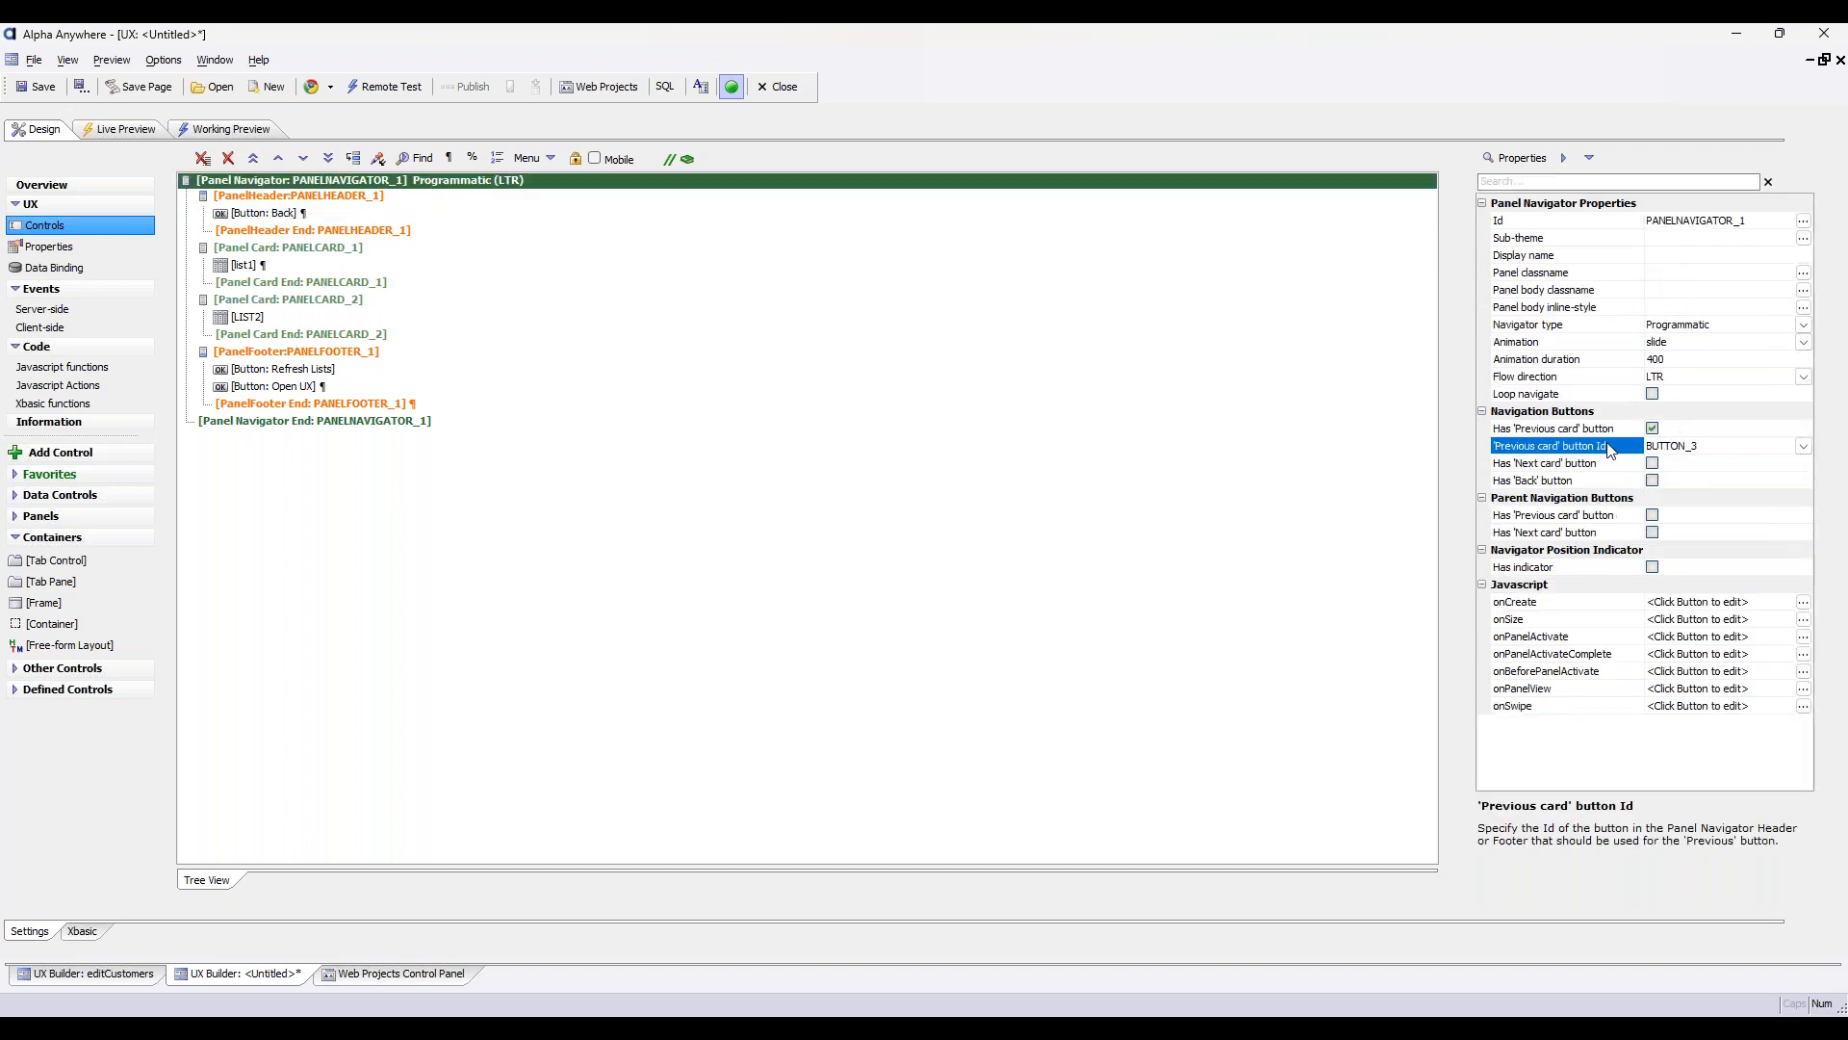
Run a live preview, open the UX for a listed customer and test navigating with the header's Back button
{"action": "left_click", "coordinate": [120, 129]}
{"action": "left_click", "coordinate": [393, 183]}
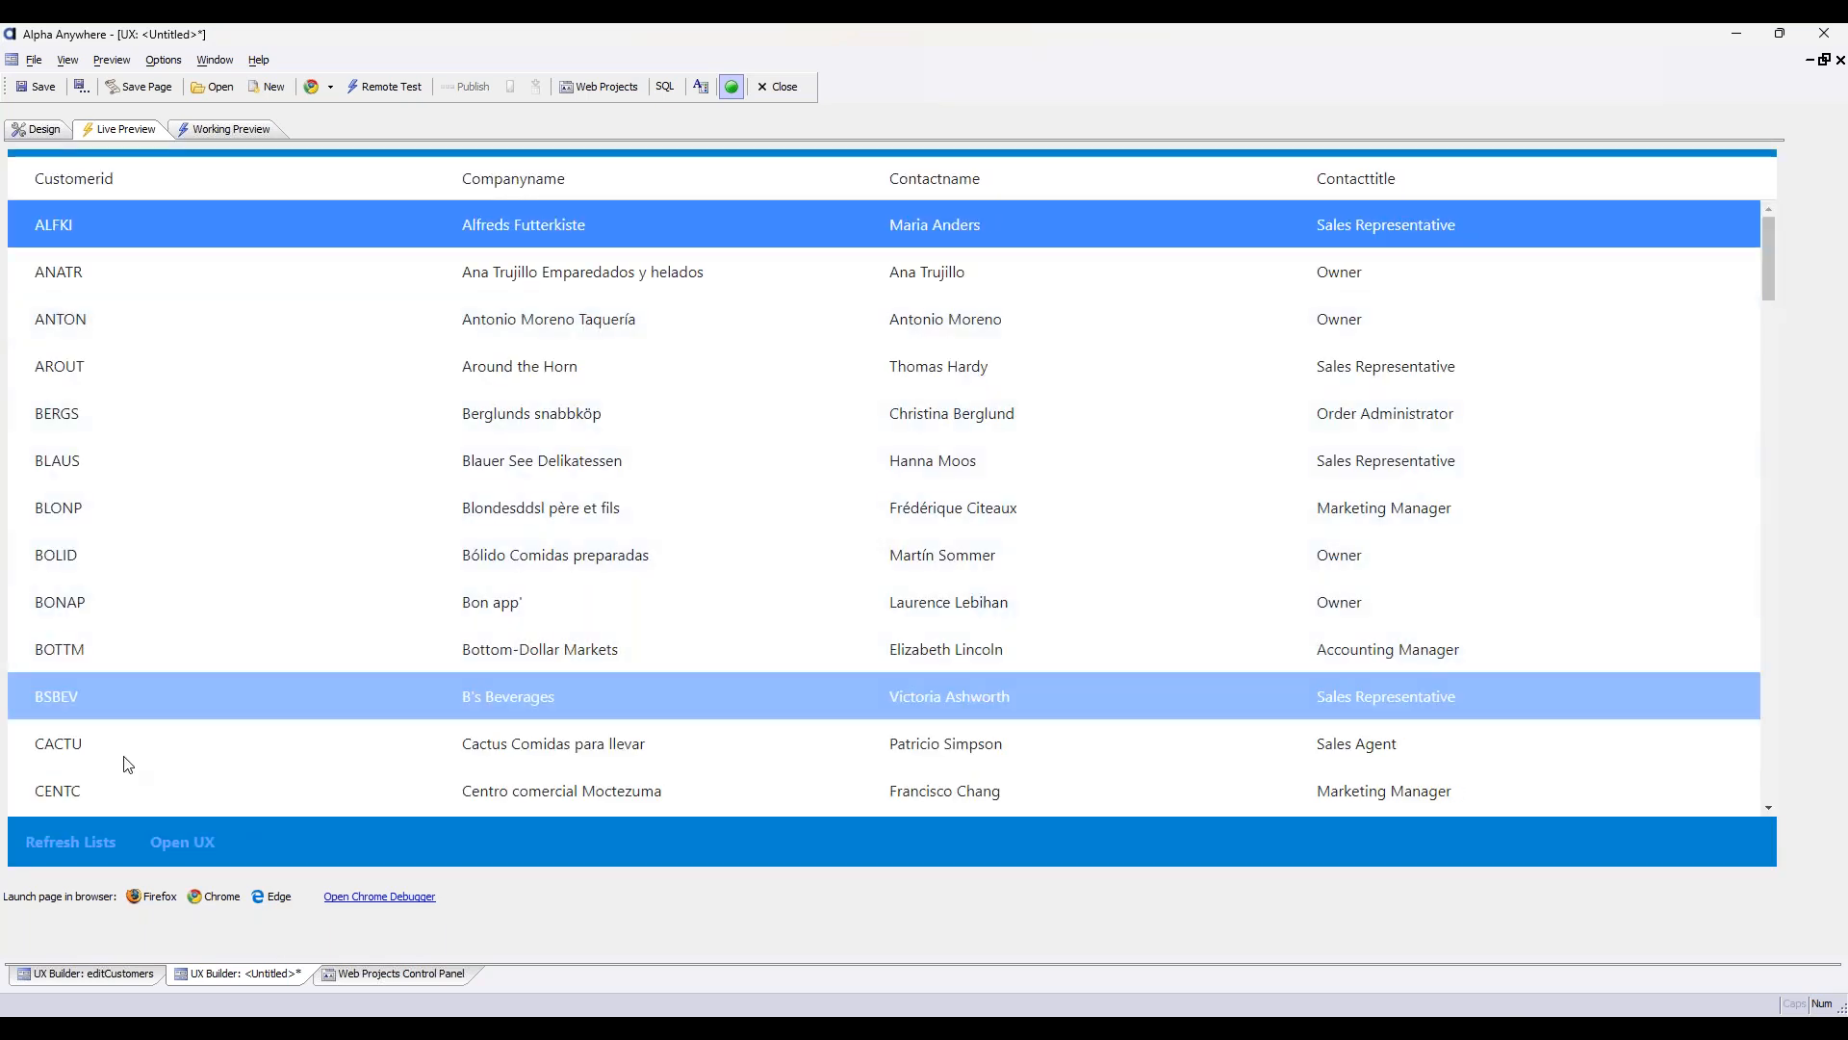
{"action": "left_click", "coordinate": [136, 452]}
{"action": "left_click", "coordinate": [182, 841]}
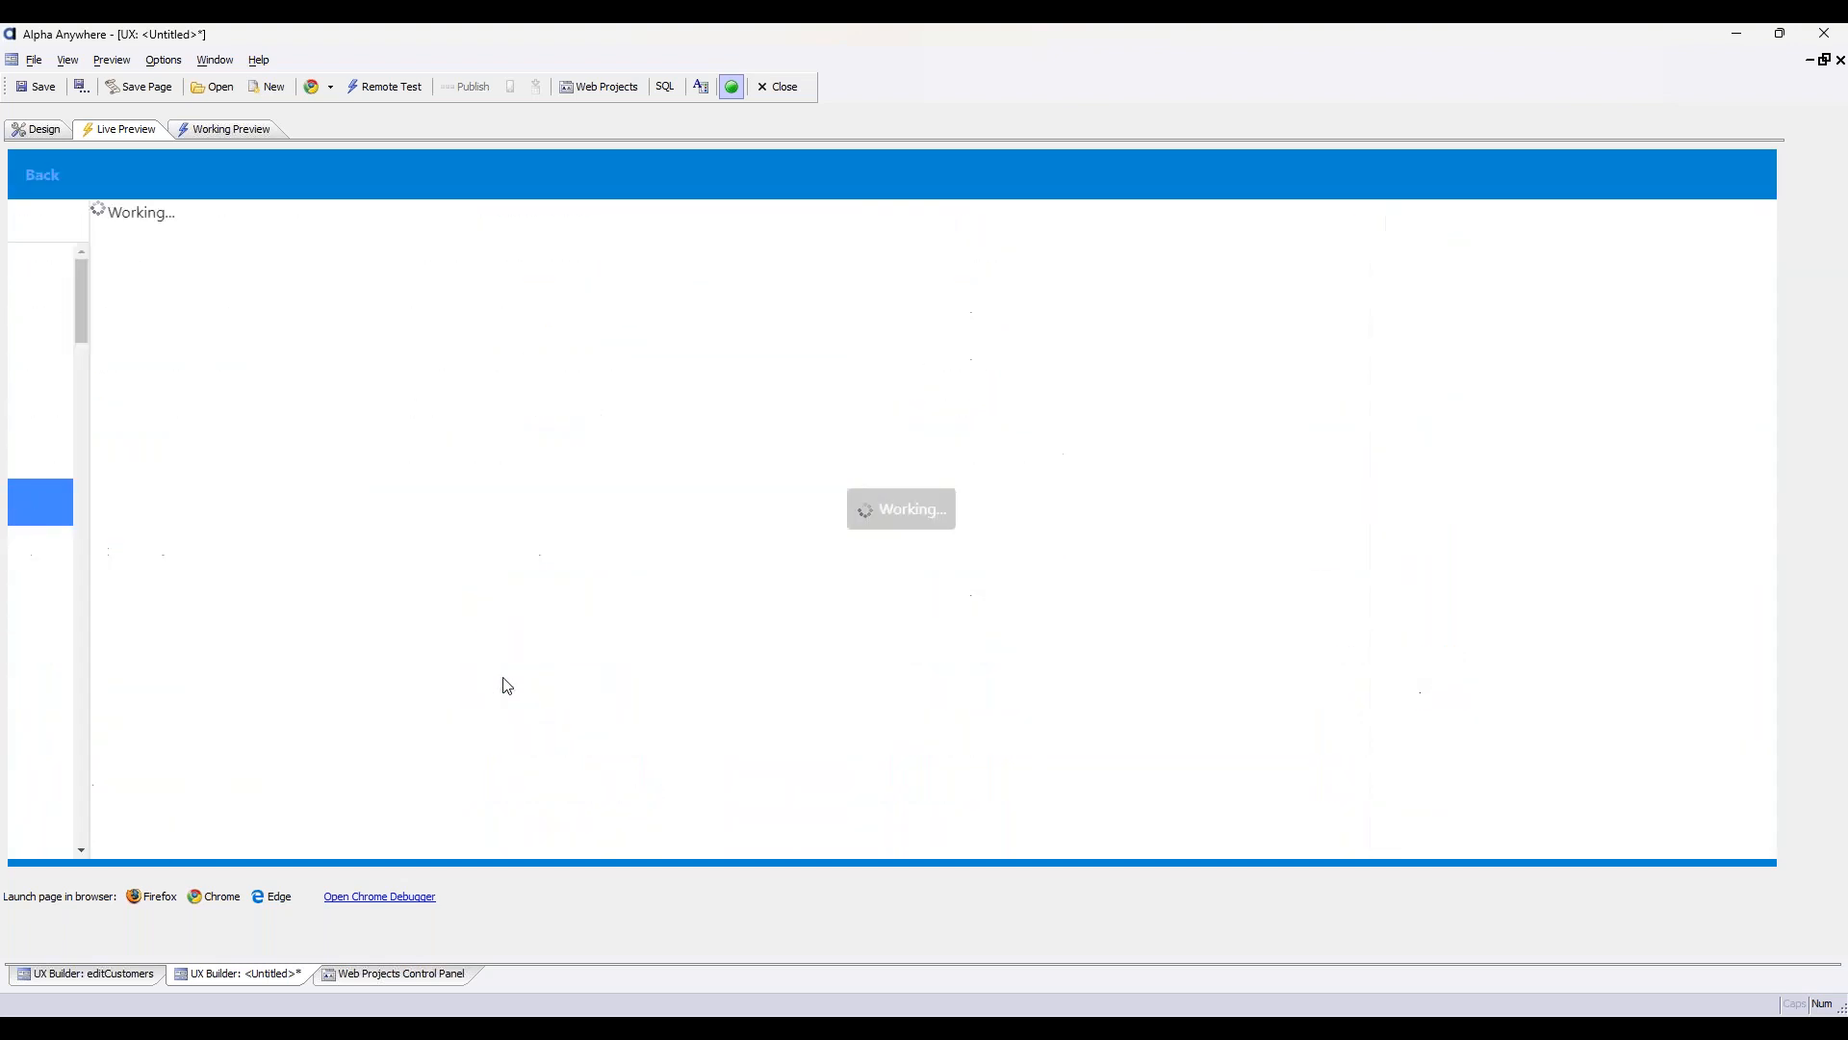
{"action": "left_click", "coordinate": [48, 177]}
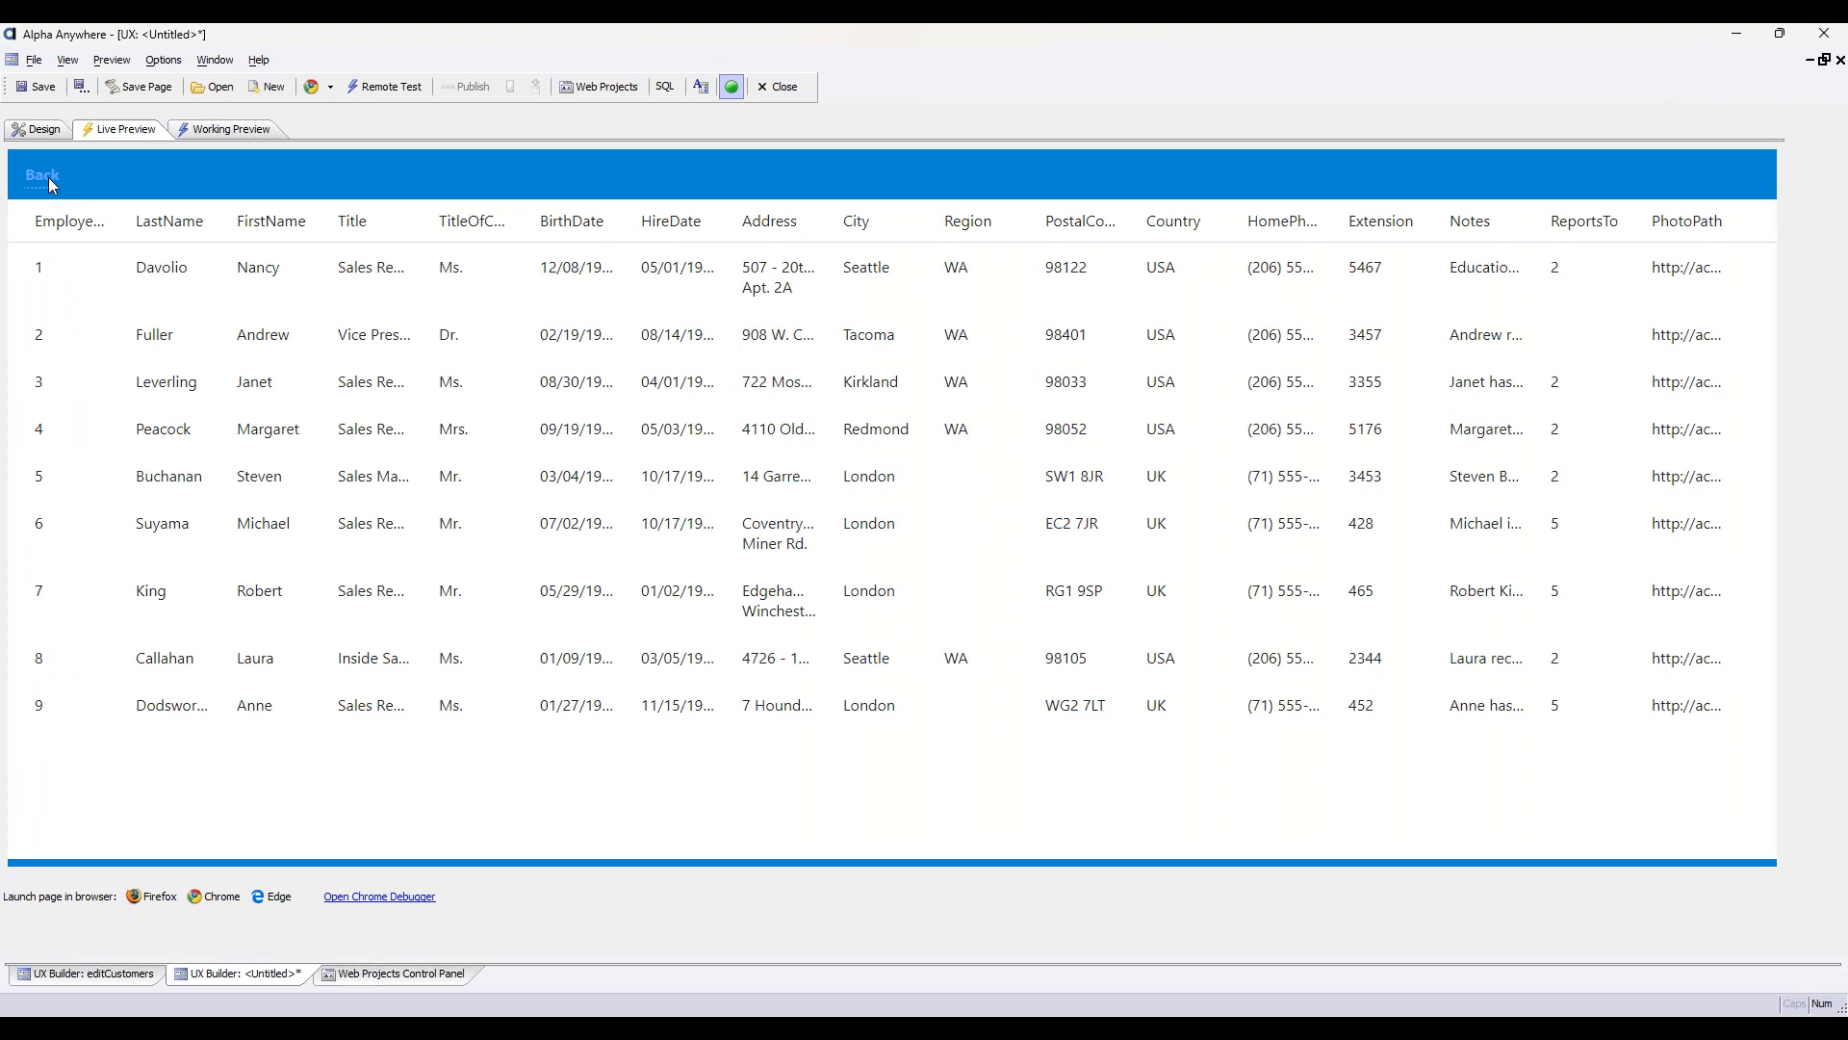
{"action": "left_click", "coordinate": [43, 129]}
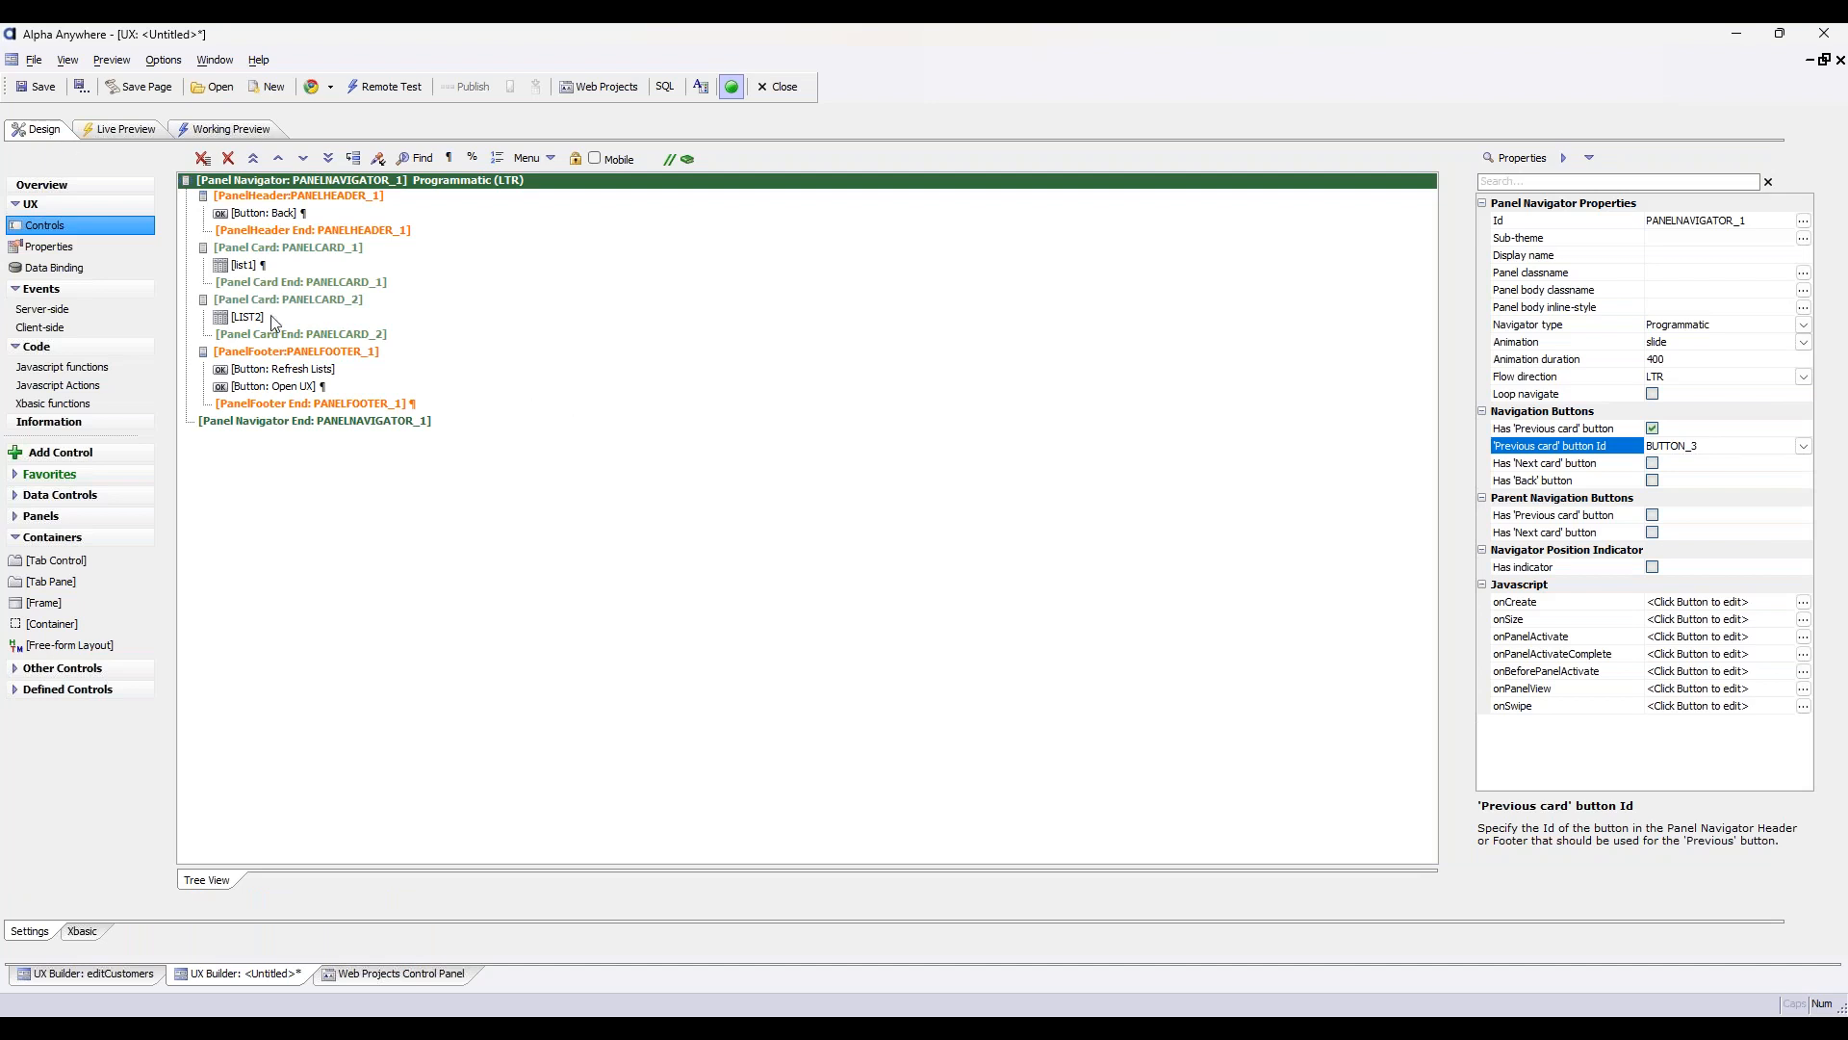
{"action": "left_click", "coordinate": [259, 213]}
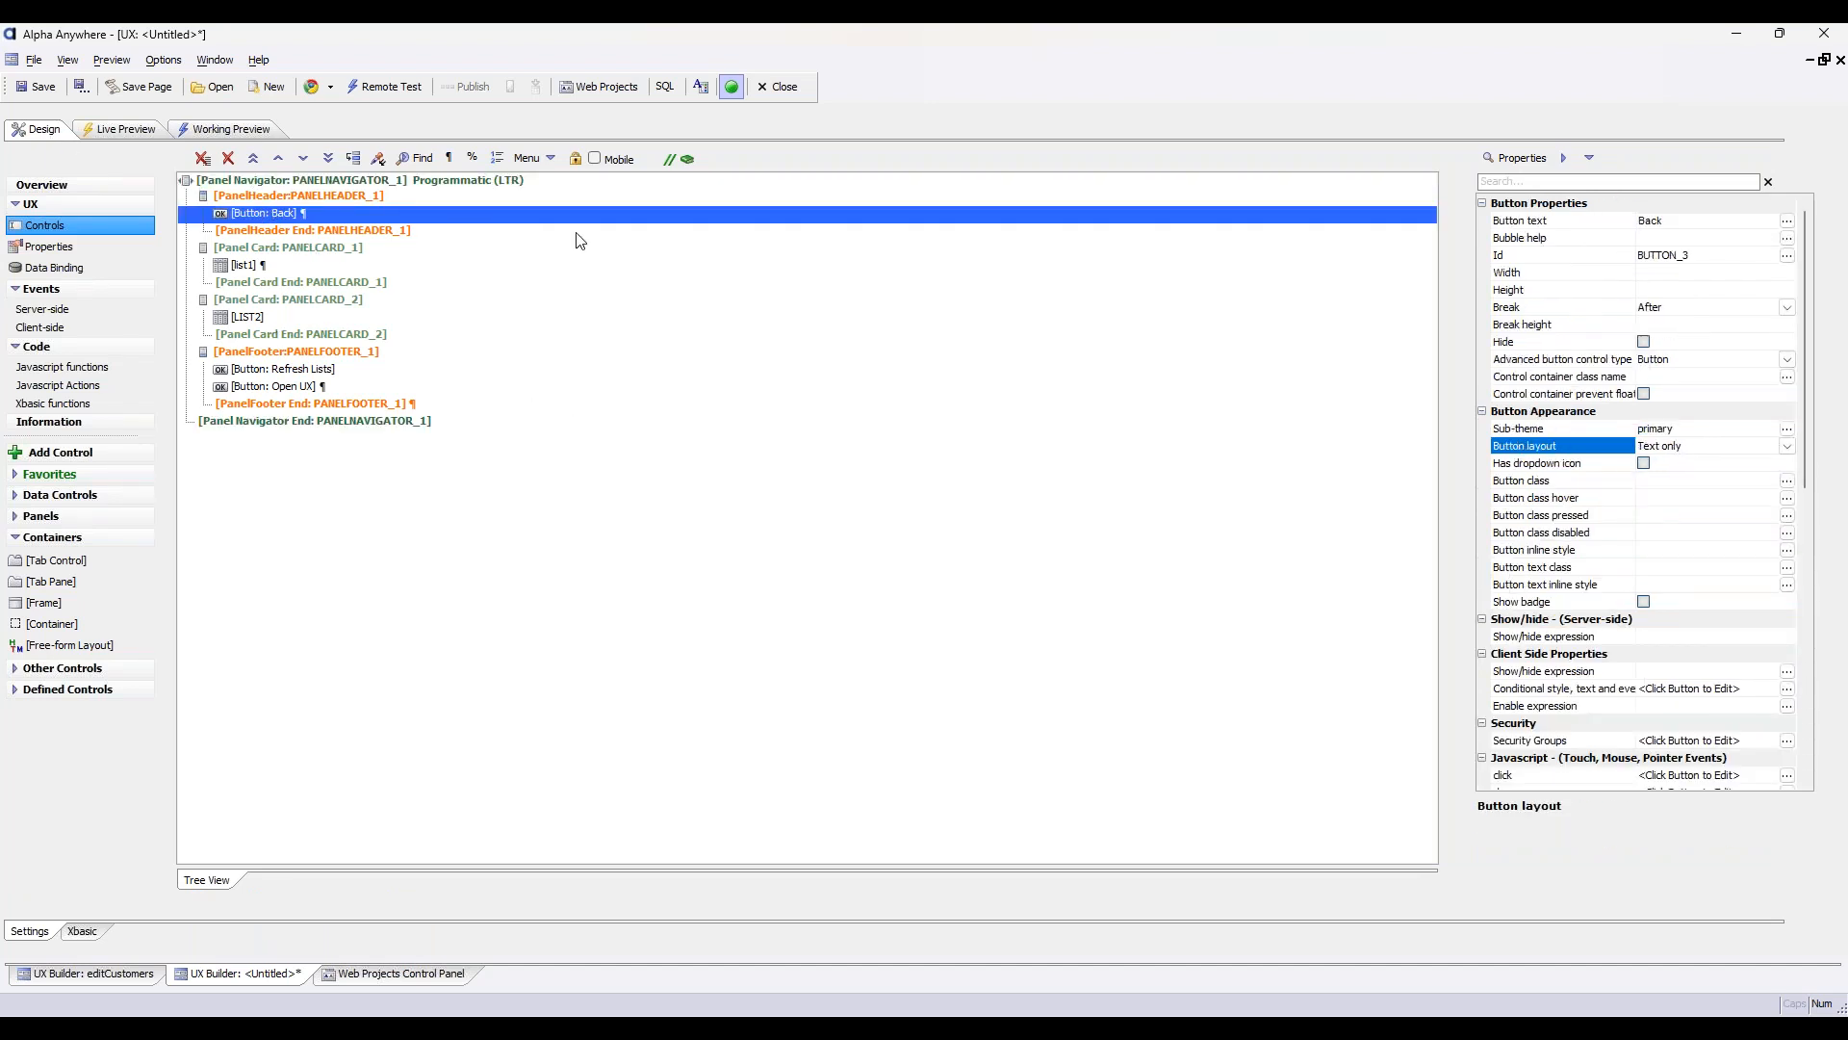
{"action": "scroll", "coordinate": [1569, 500], "scroll_direction": "down", "scroll_amount": 4}
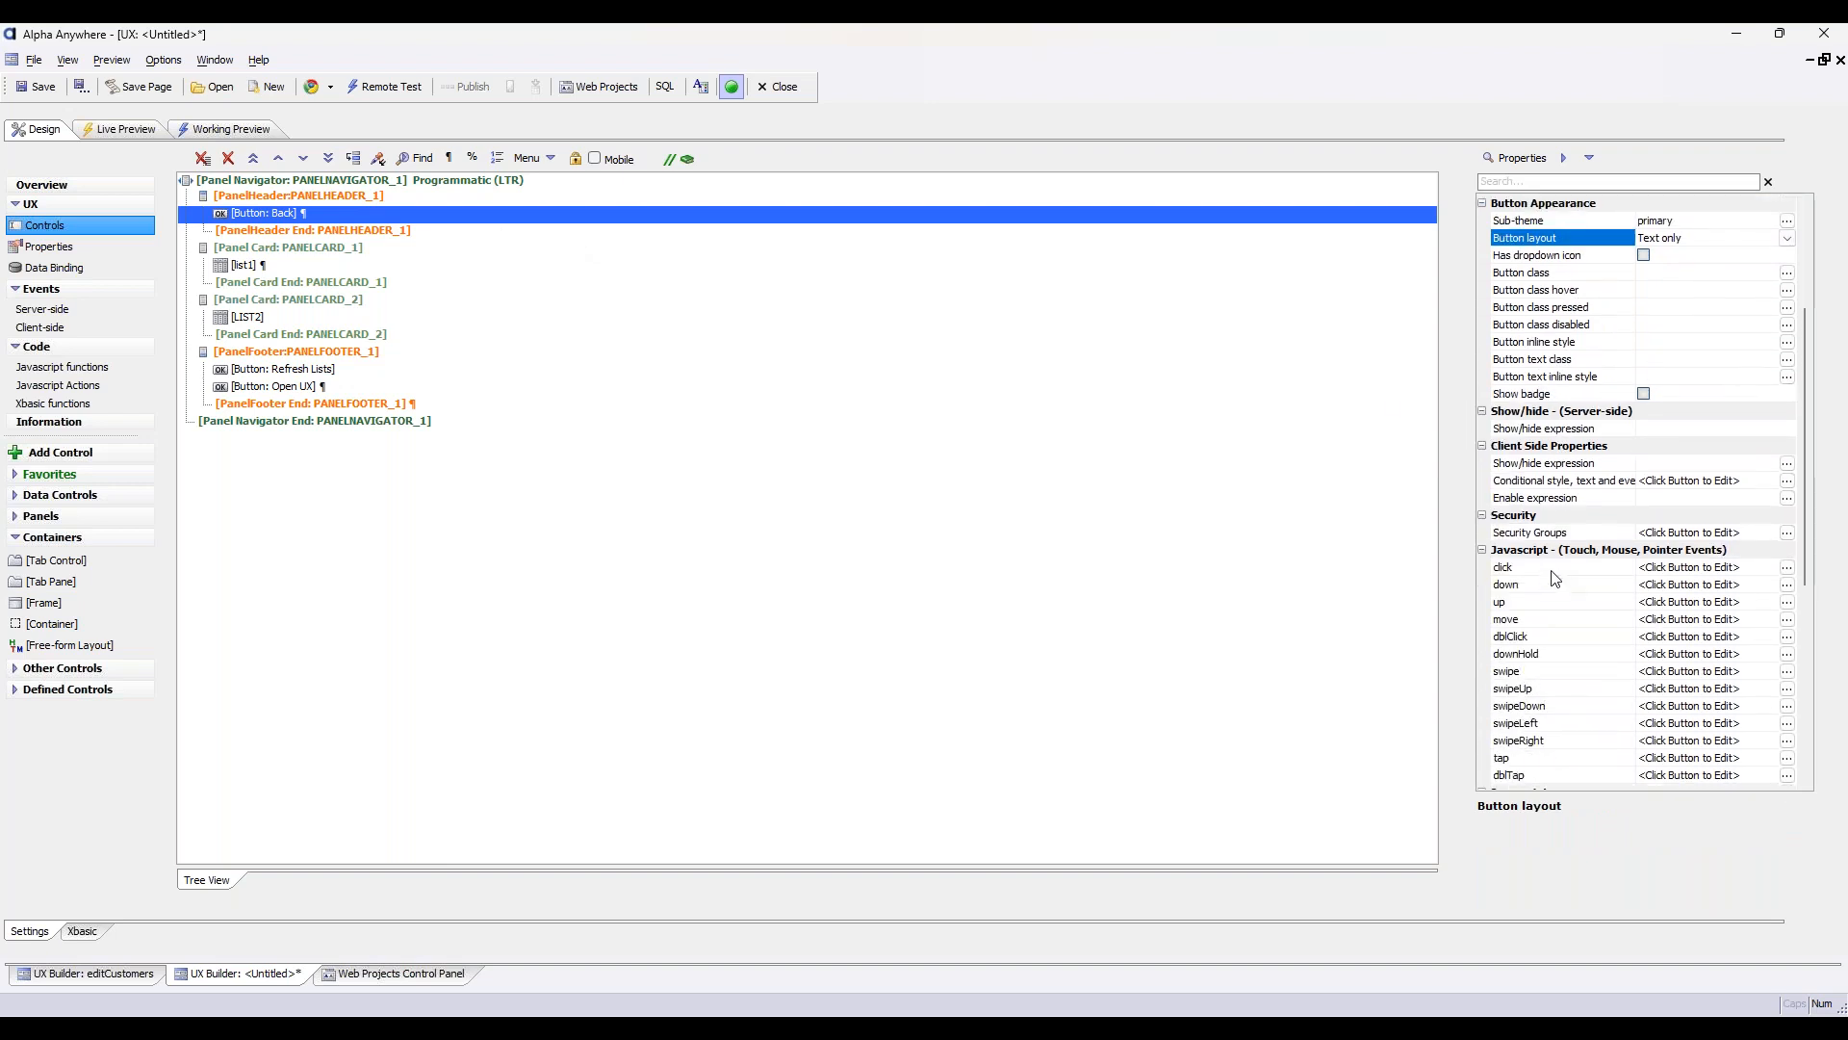
{"action": "left_click", "coordinate": [1552, 567]}
{"action": "left_click", "coordinate": [1786, 570]}
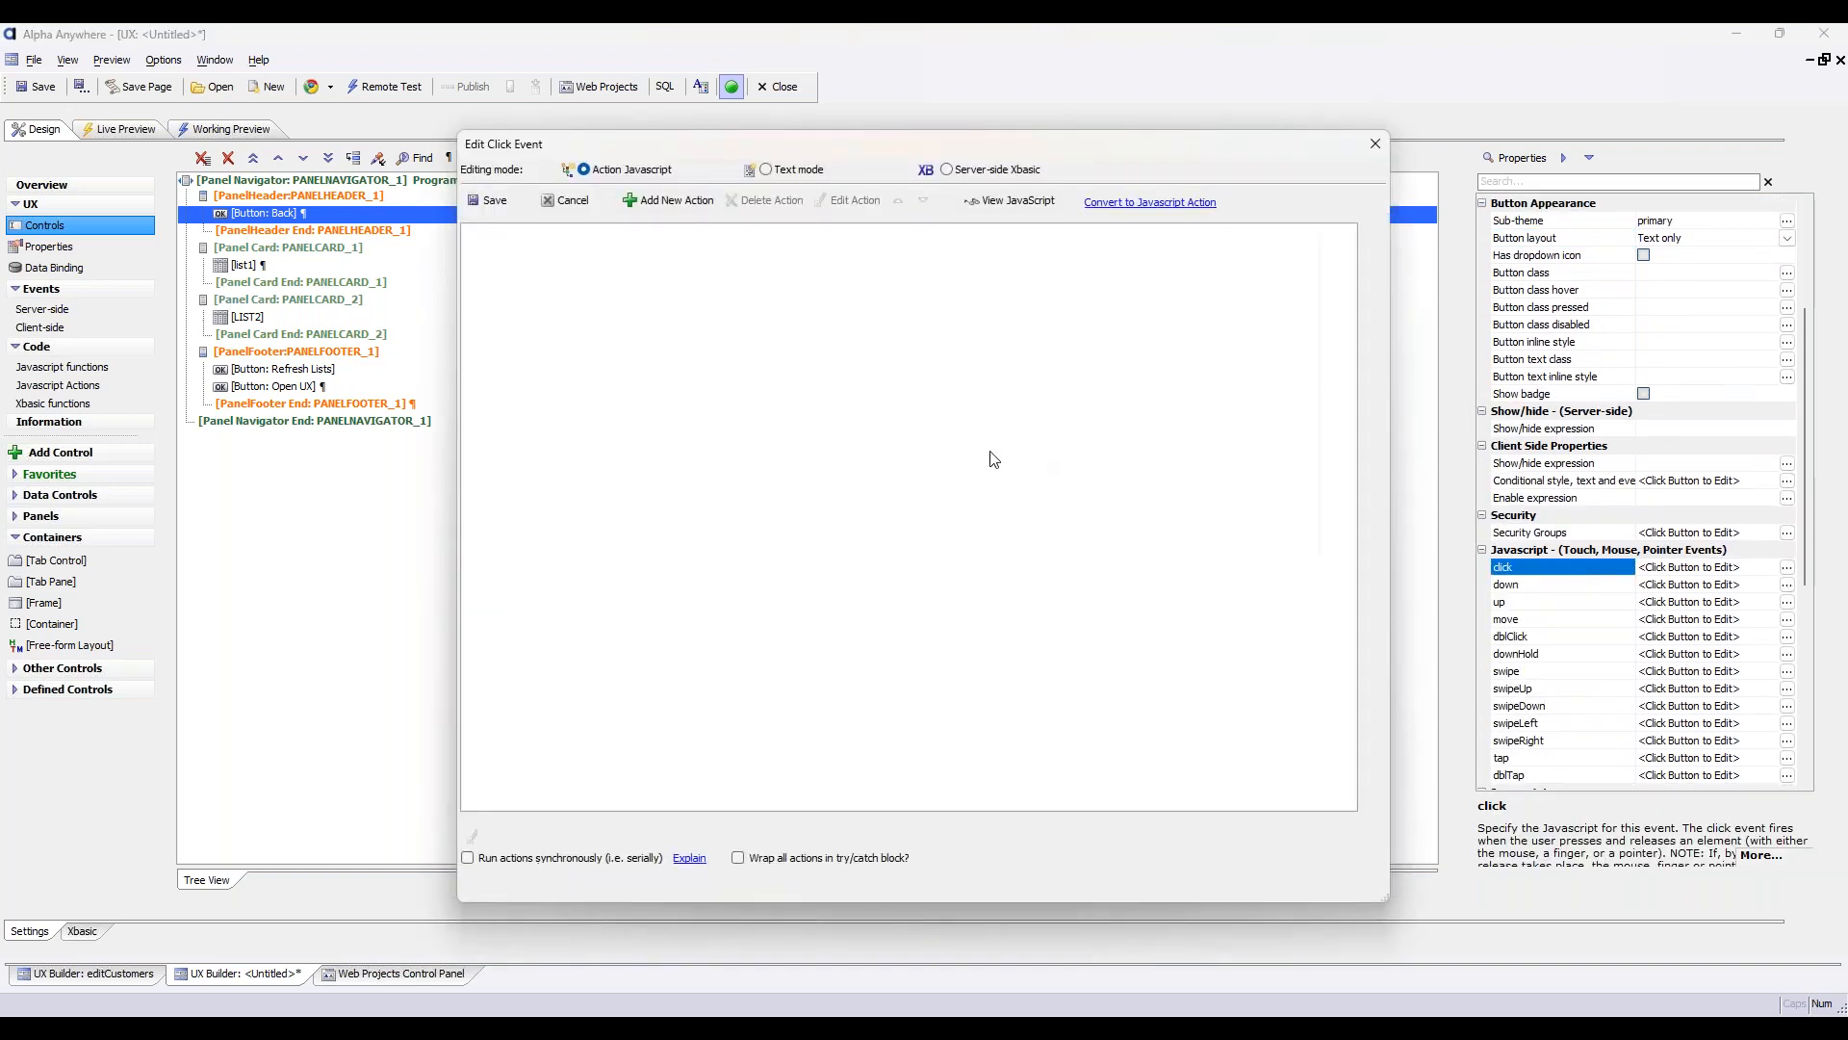
{"action": "left_click", "coordinate": [677, 205]}
{"action": "type", "text": "pa"}
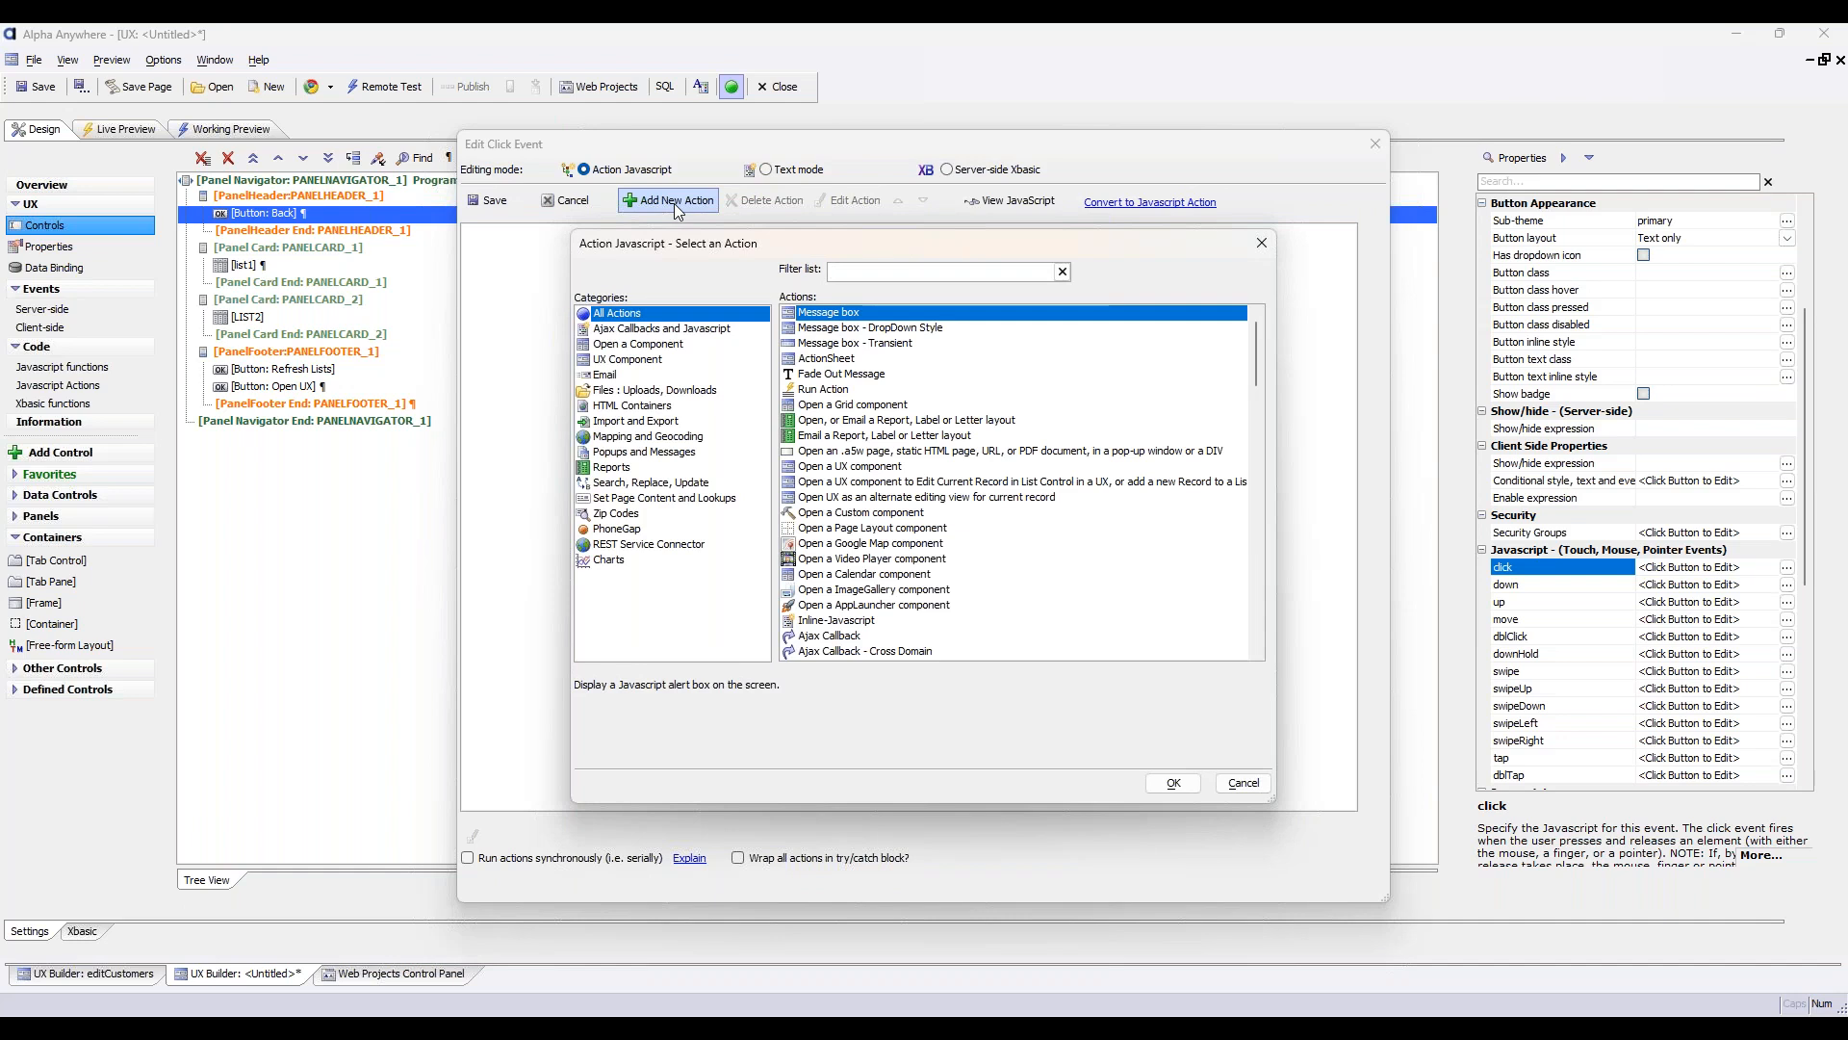
{"action": "type", "text": "n"}
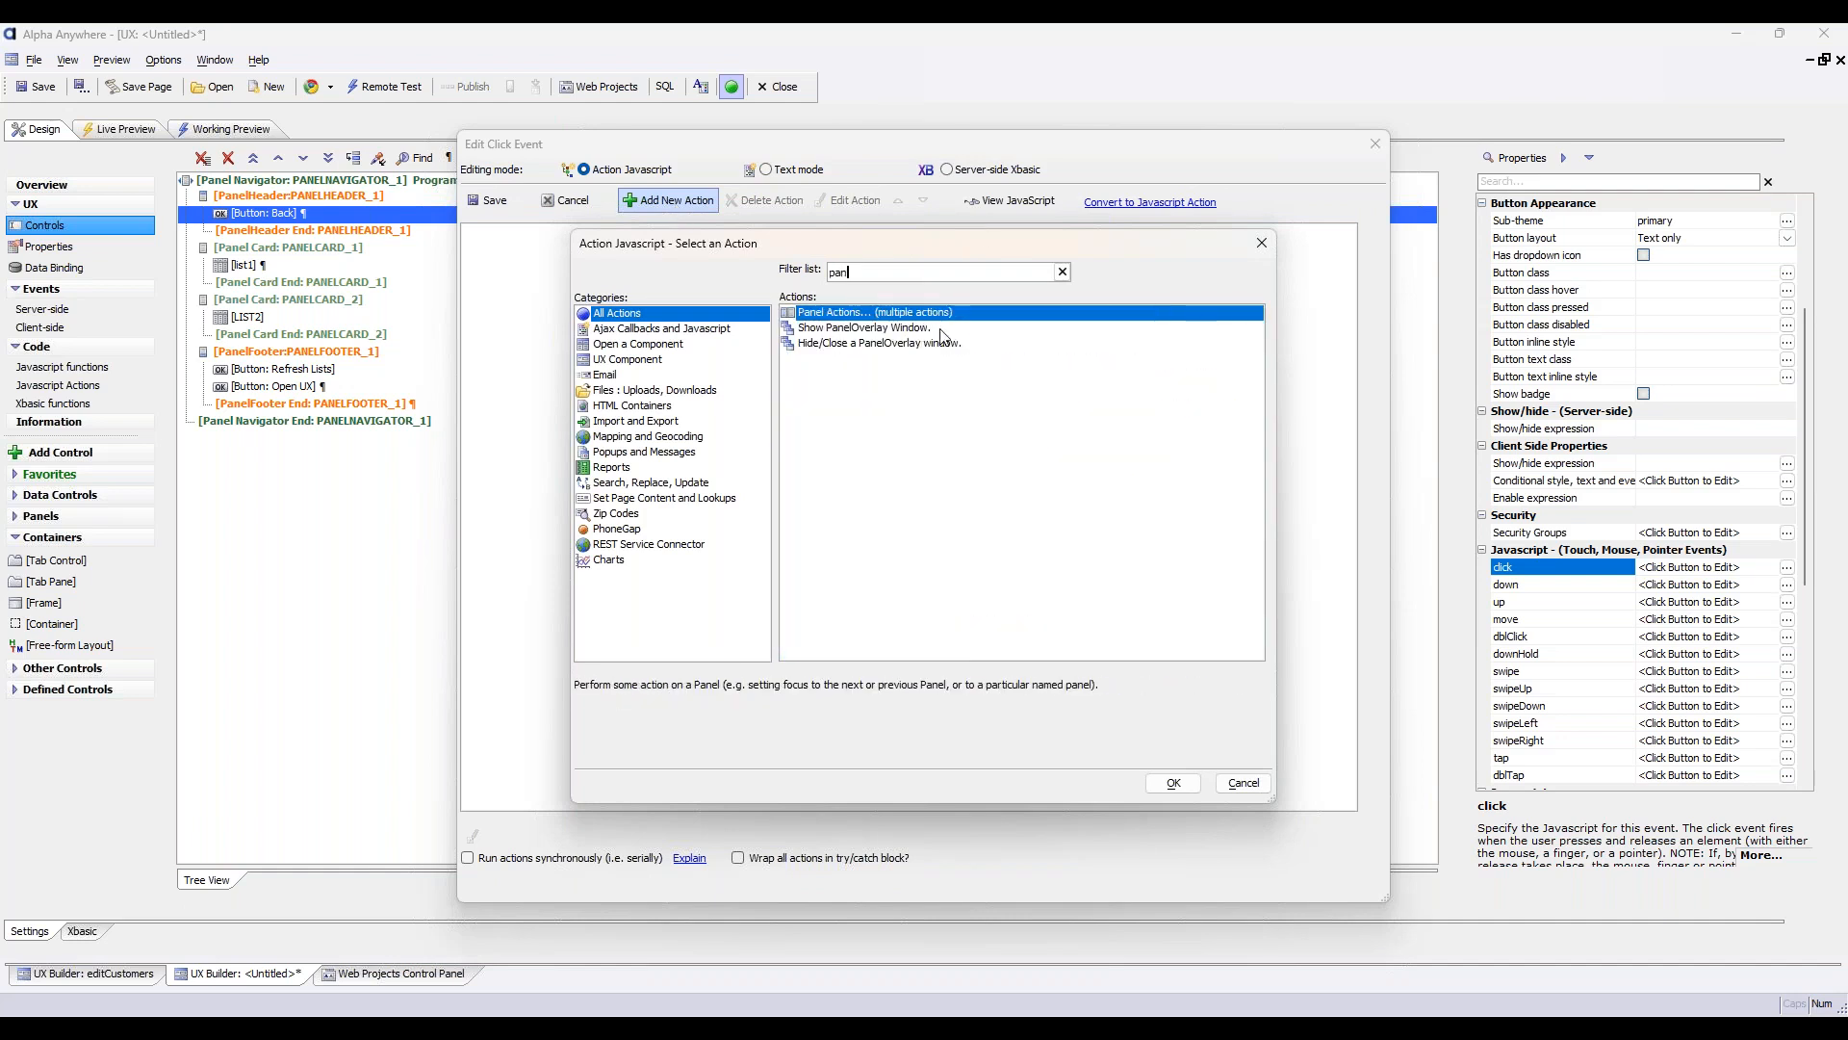
{"action": "double_click", "coordinate": [853, 316]}
{"action": "left_click", "coordinate": [1252, 412]}
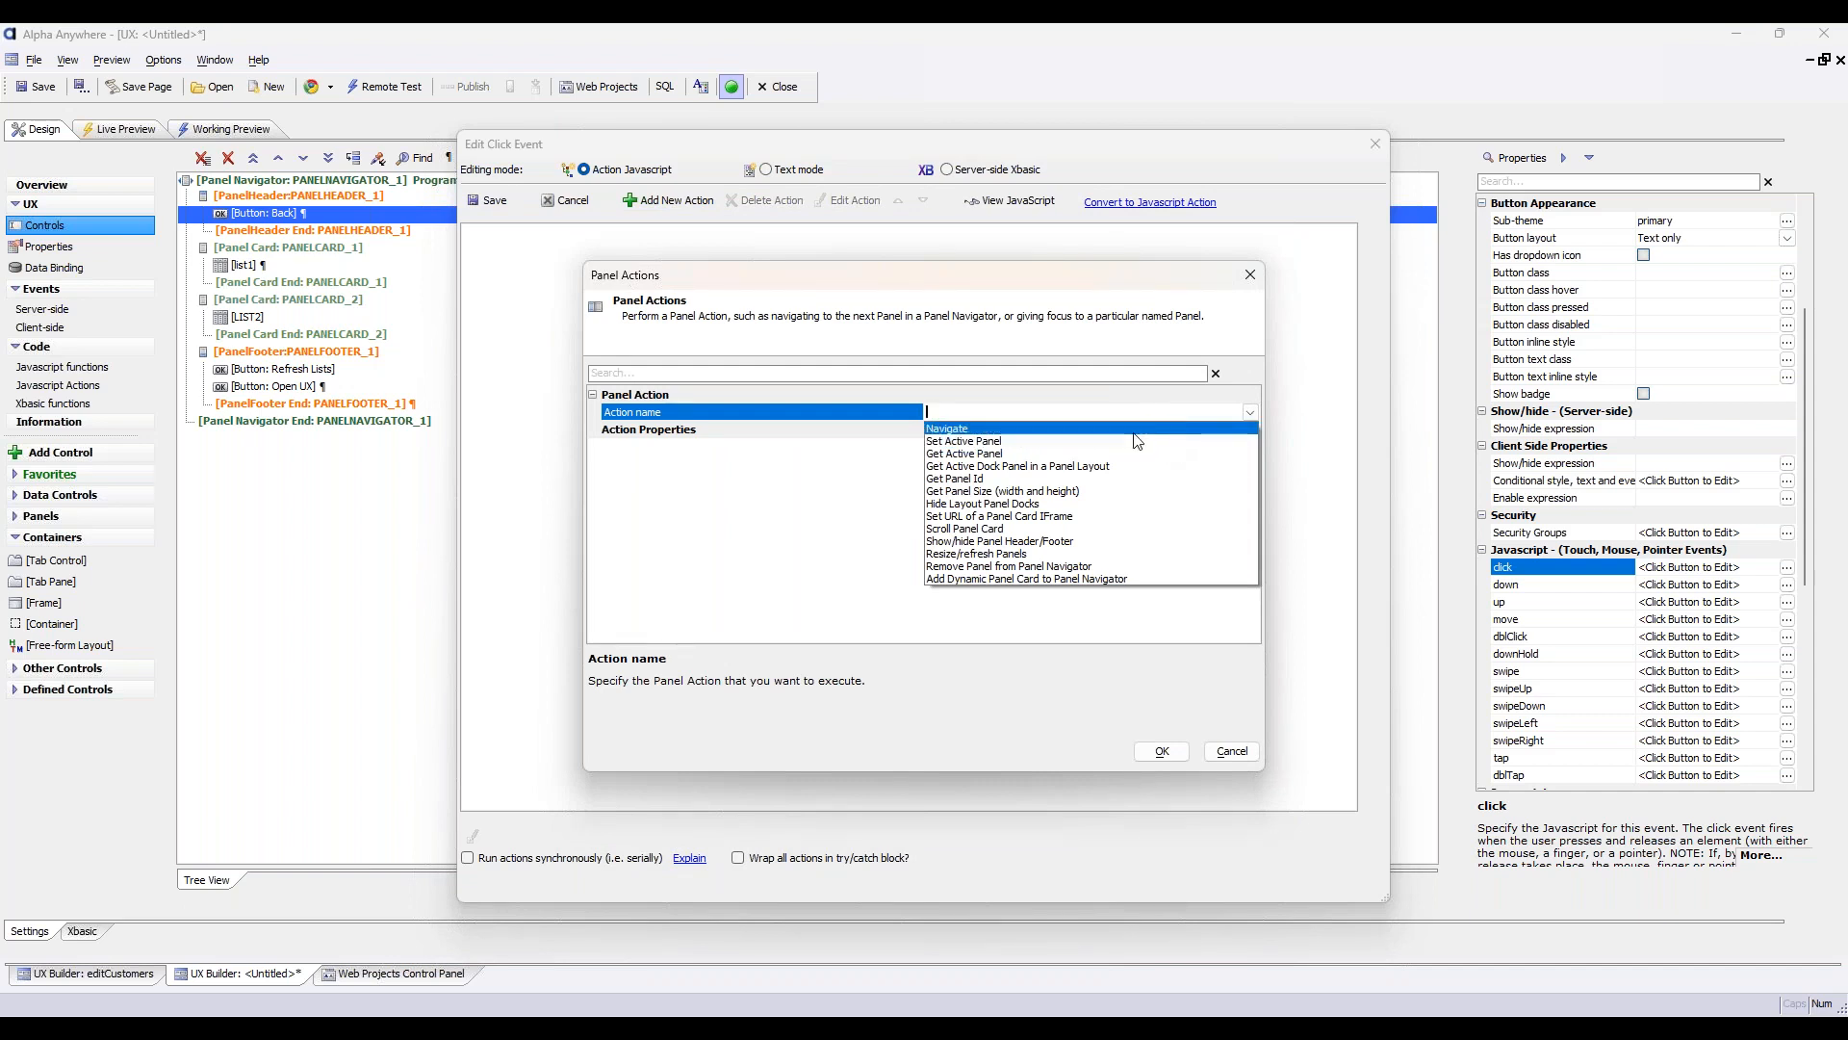
{"action": "left_click", "coordinate": [1129, 429]}
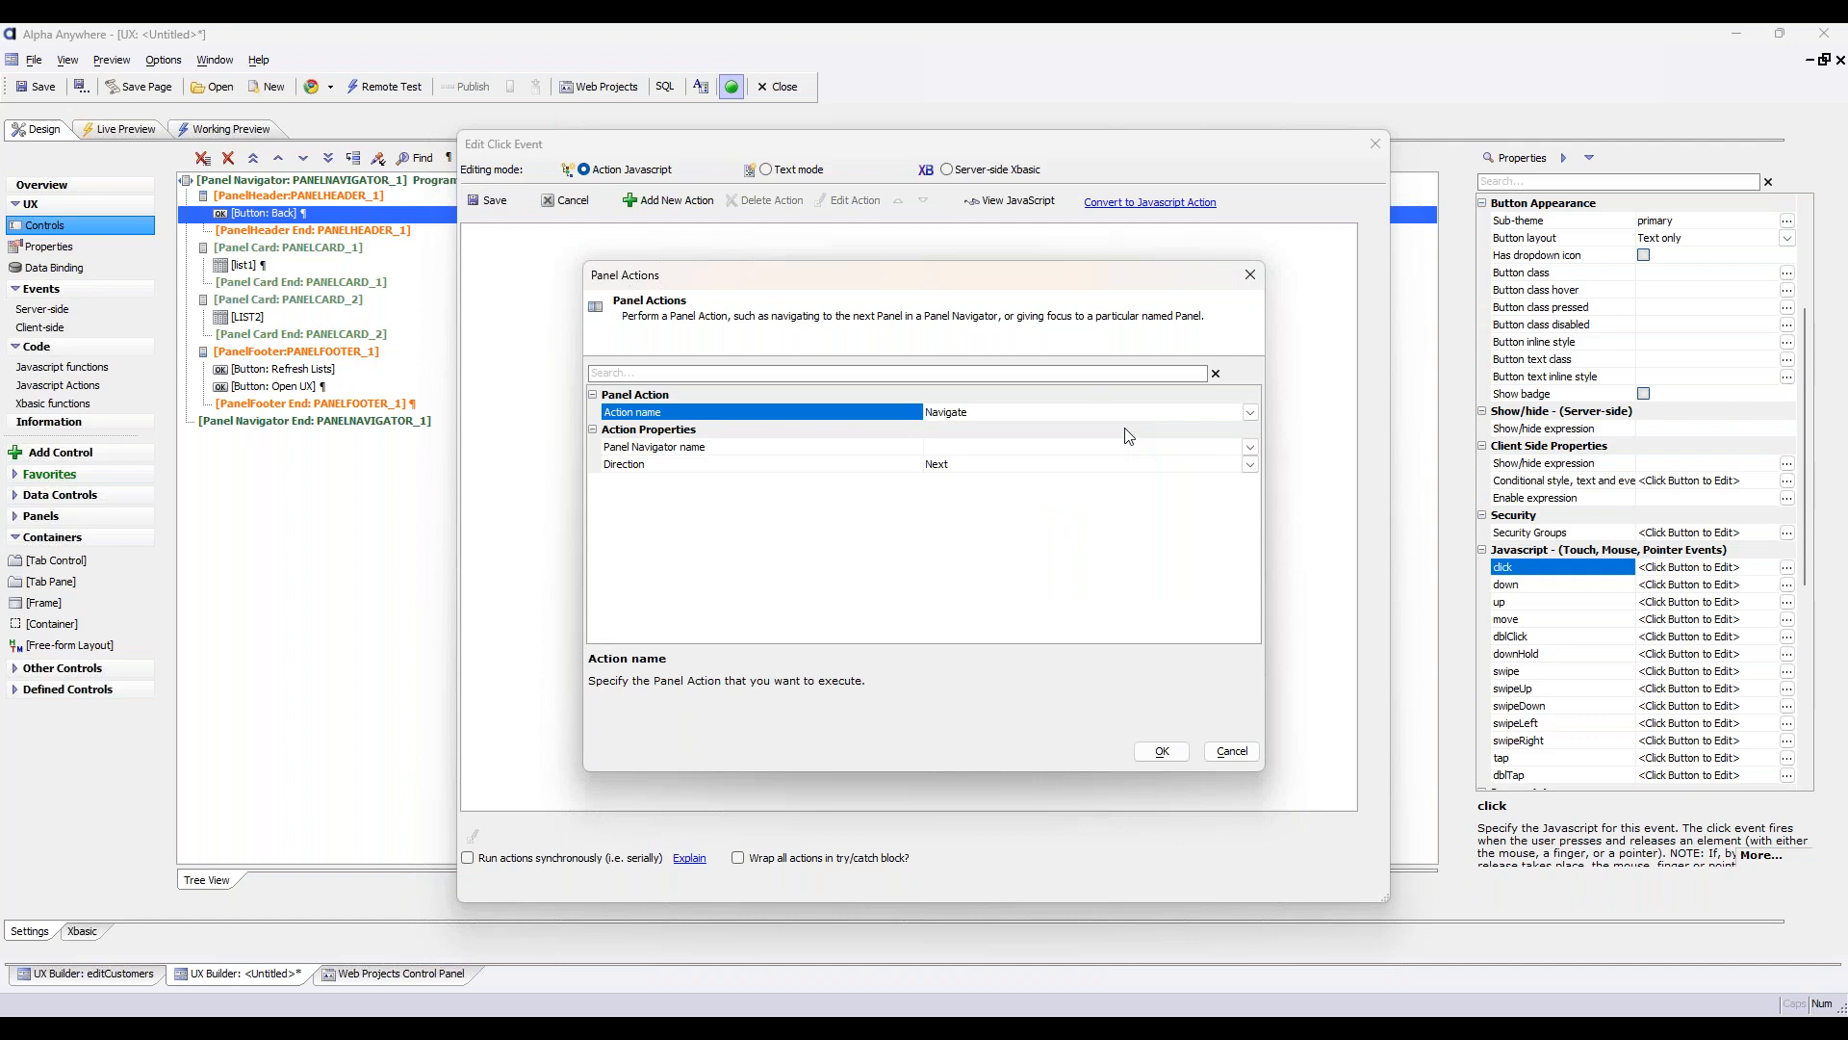
{"action": "left_click", "coordinate": [1248, 448]}
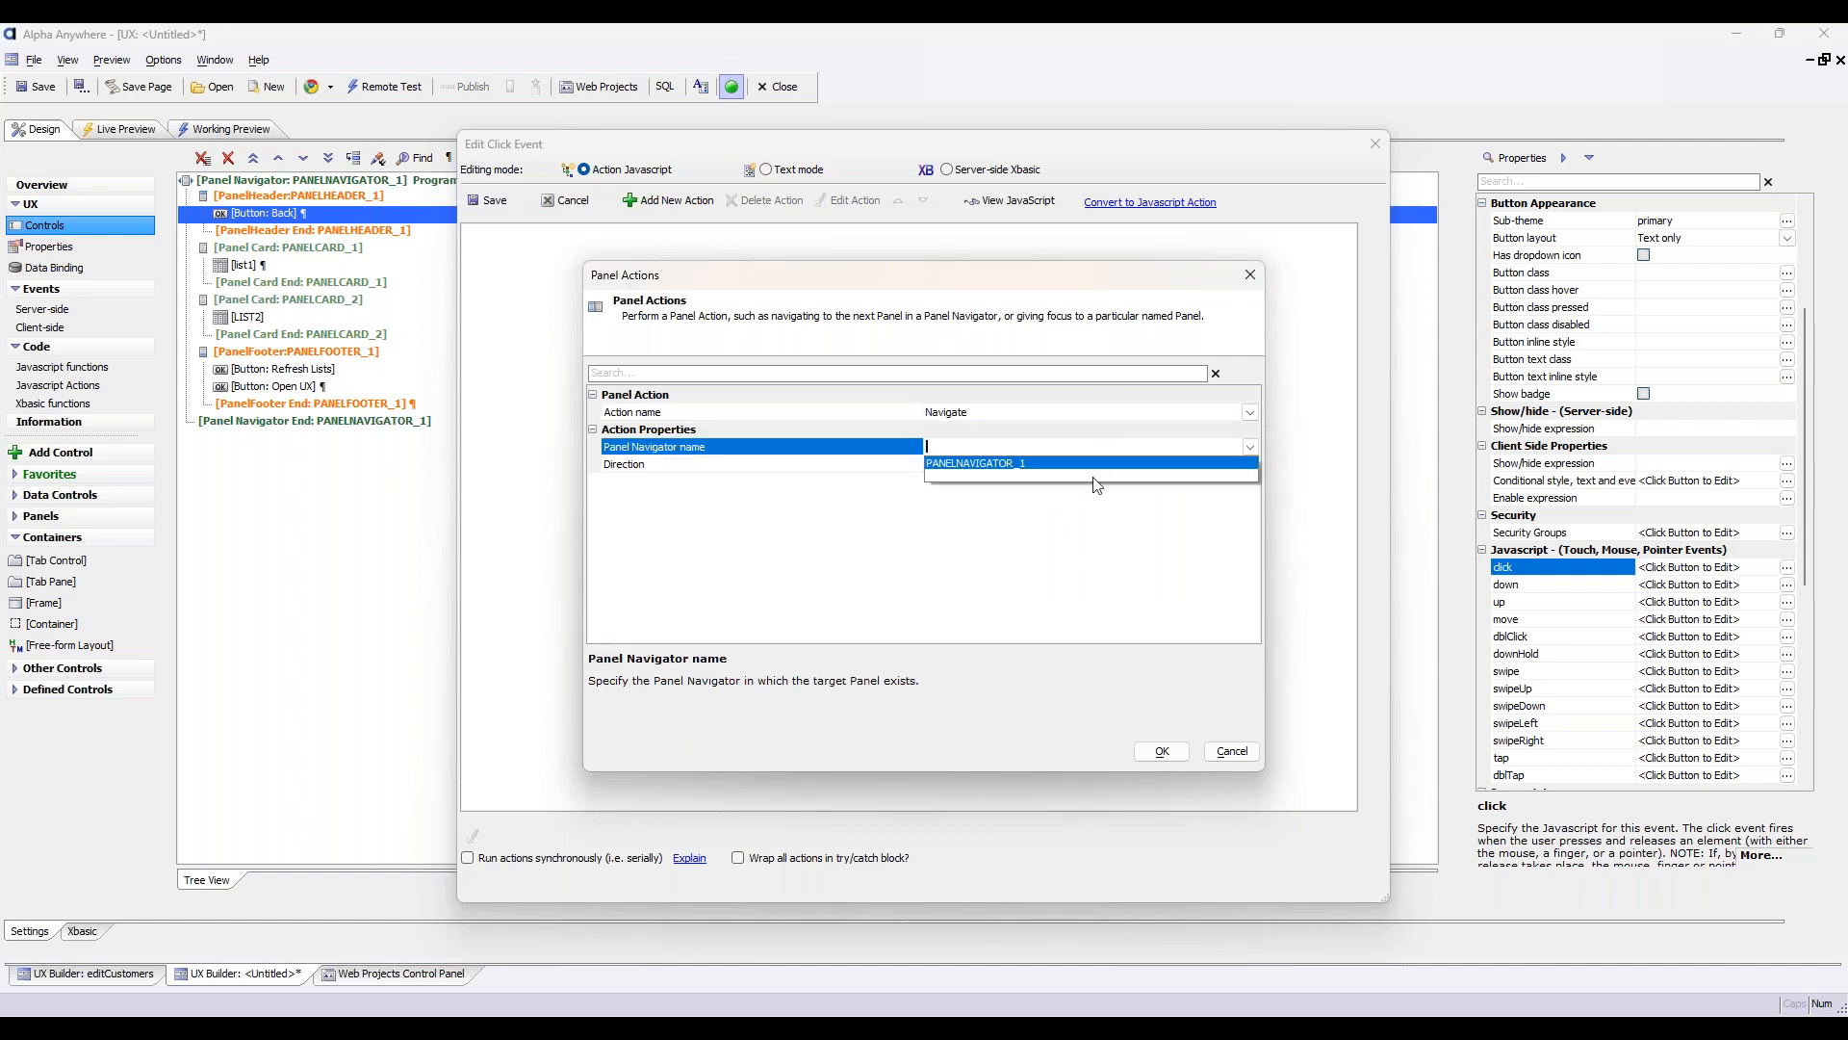
{"action": "left_click", "coordinate": [1073, 467]}
{"action": "left_click", "coordinate": [1251, 466]}
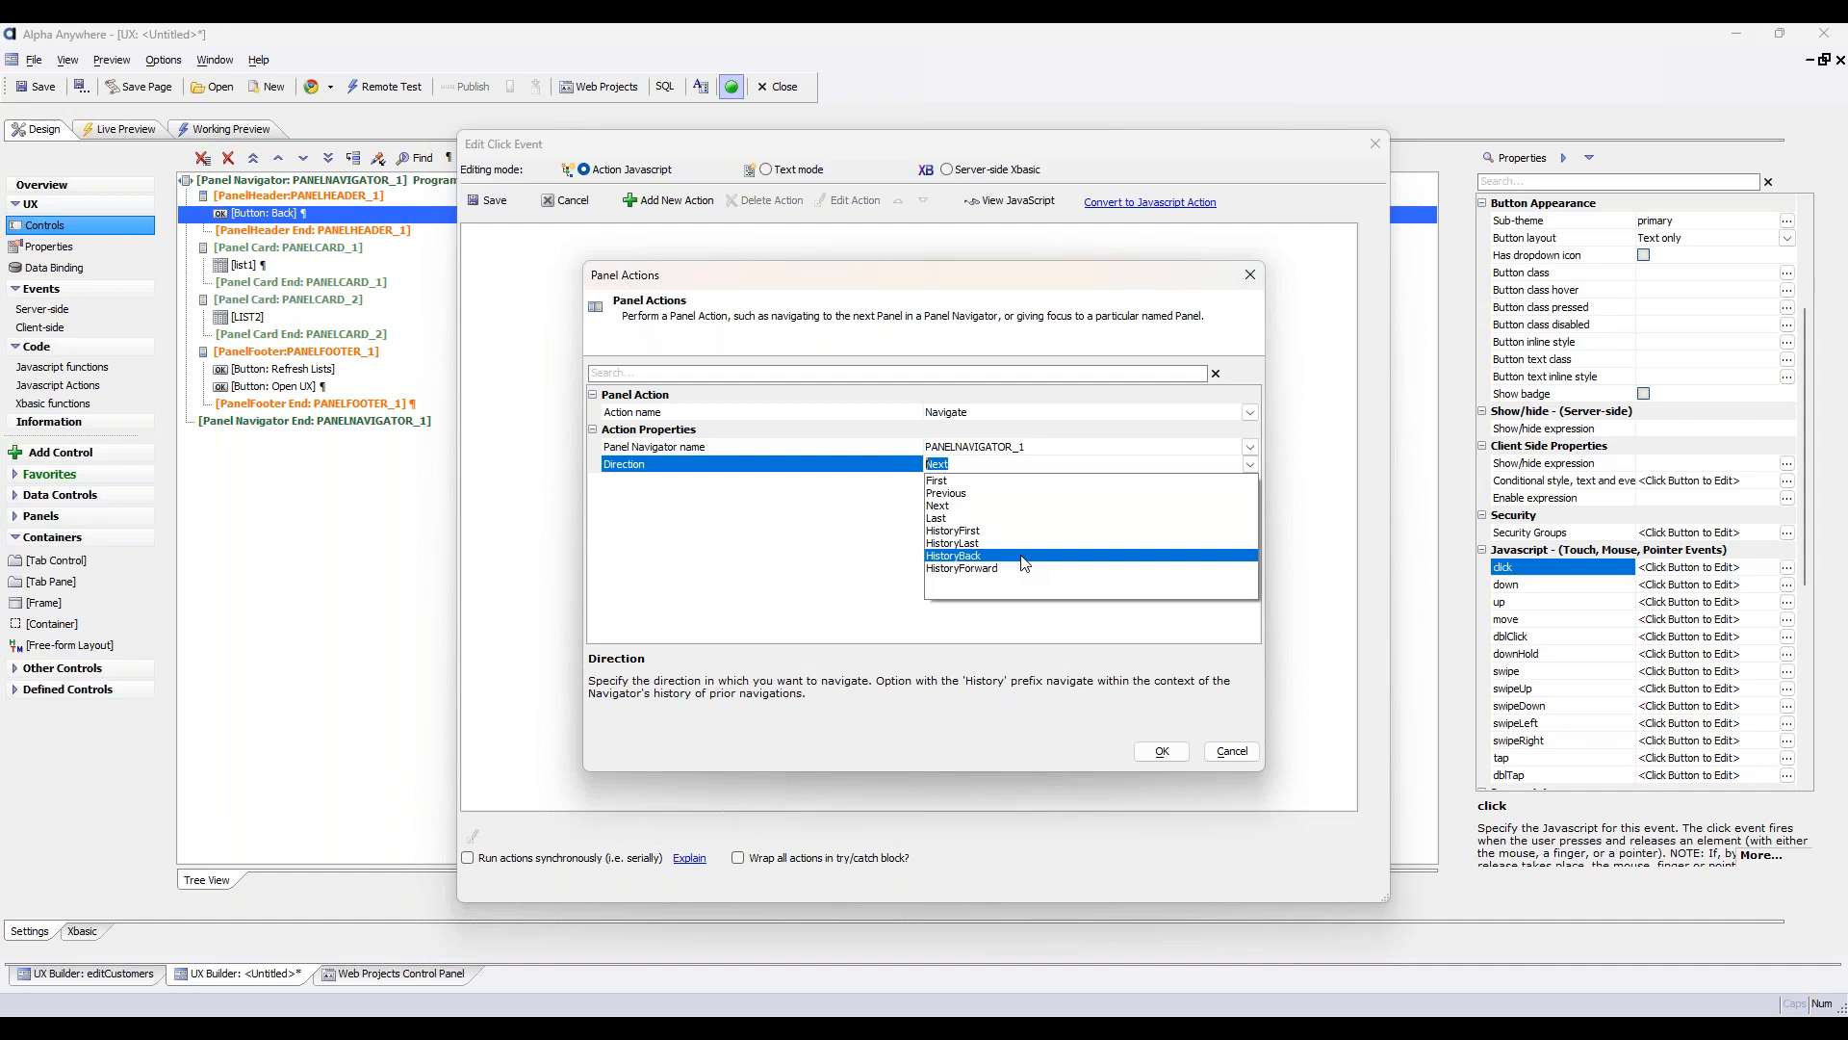
{"action": "left_click", "coordinate": [1232, 760]}
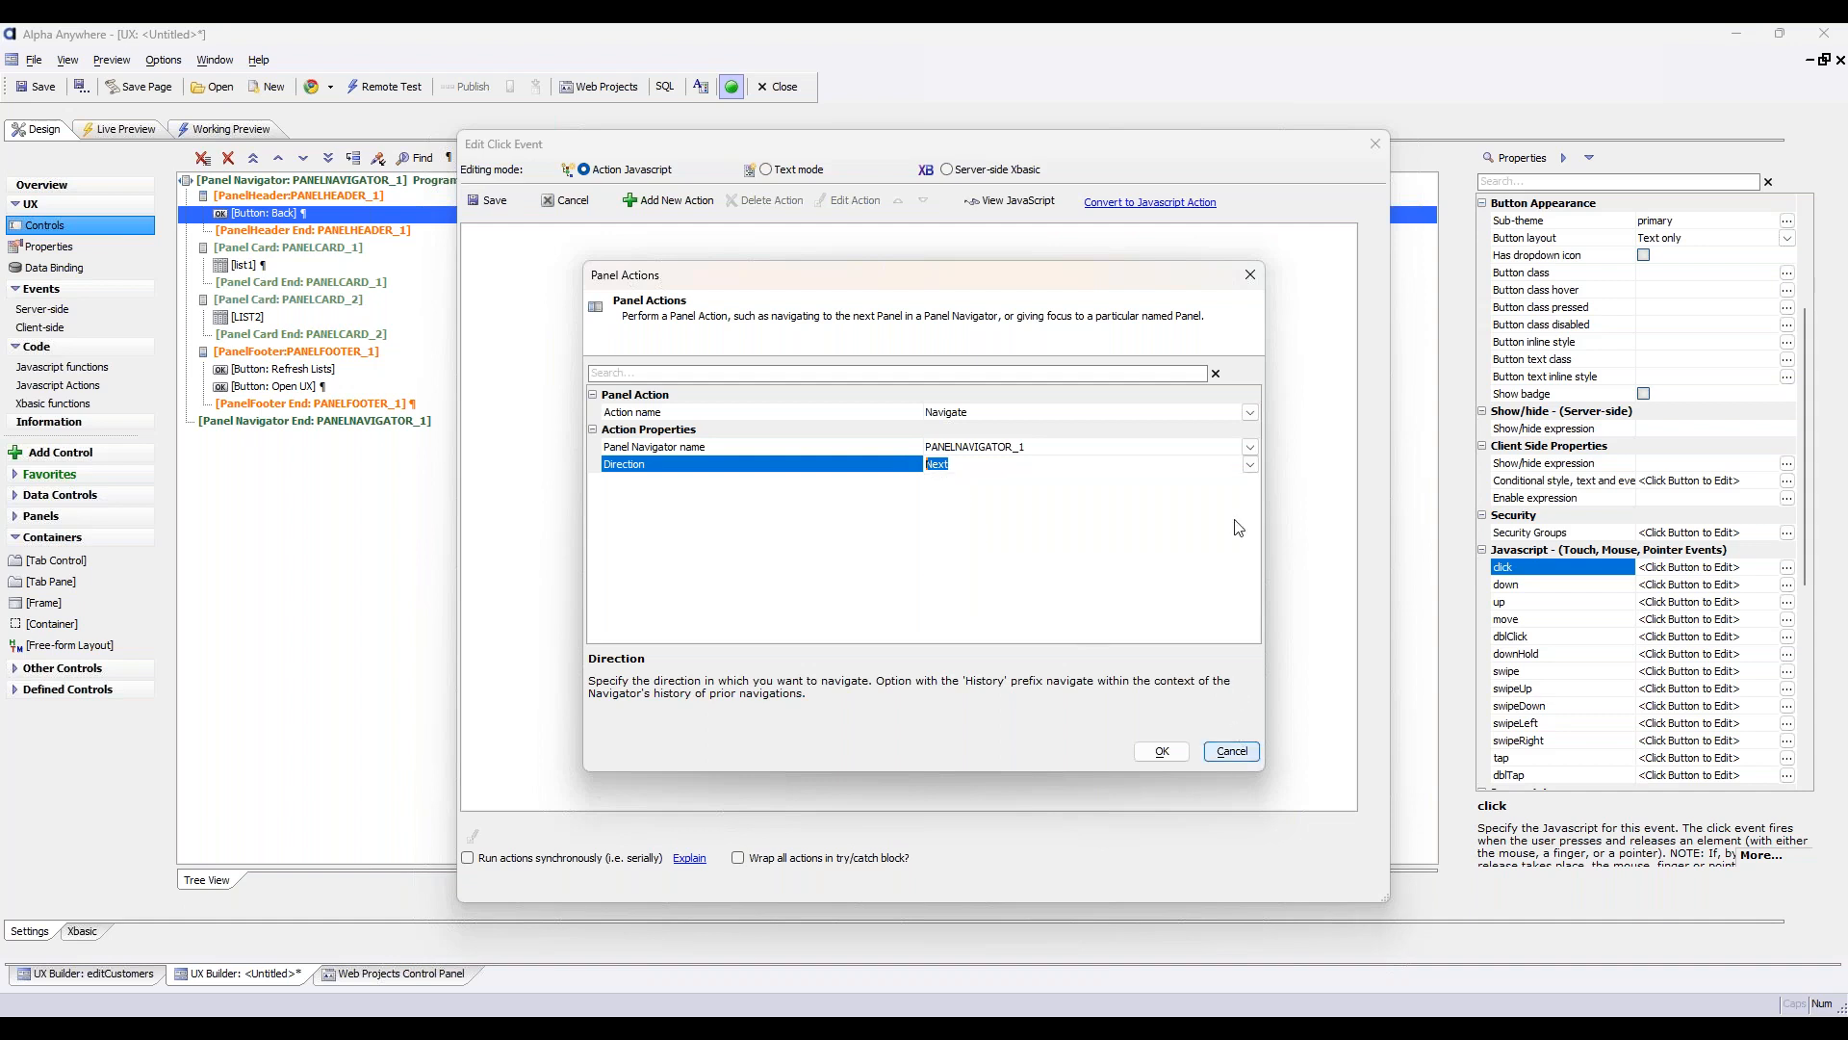
{"action": "left_click", "coordinate": [1233, 757]}
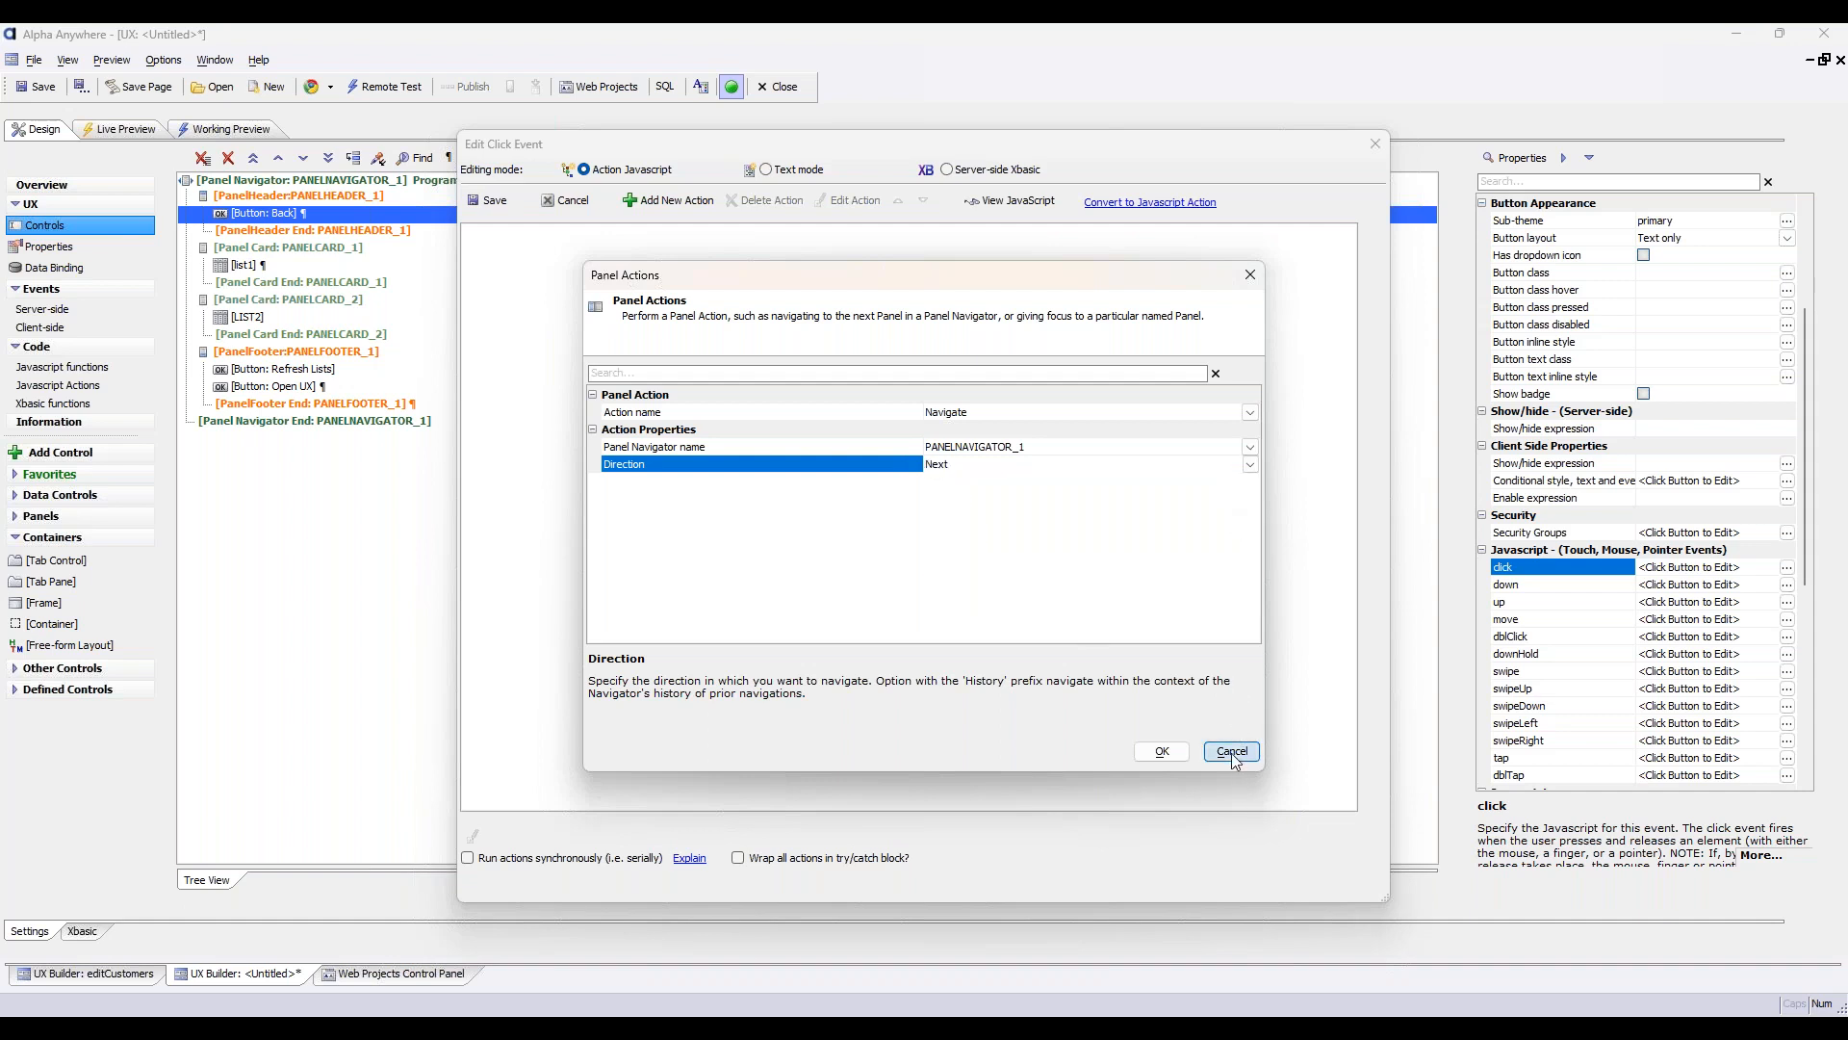
{"action": "left_click", "coordinate": [1374, 143]}
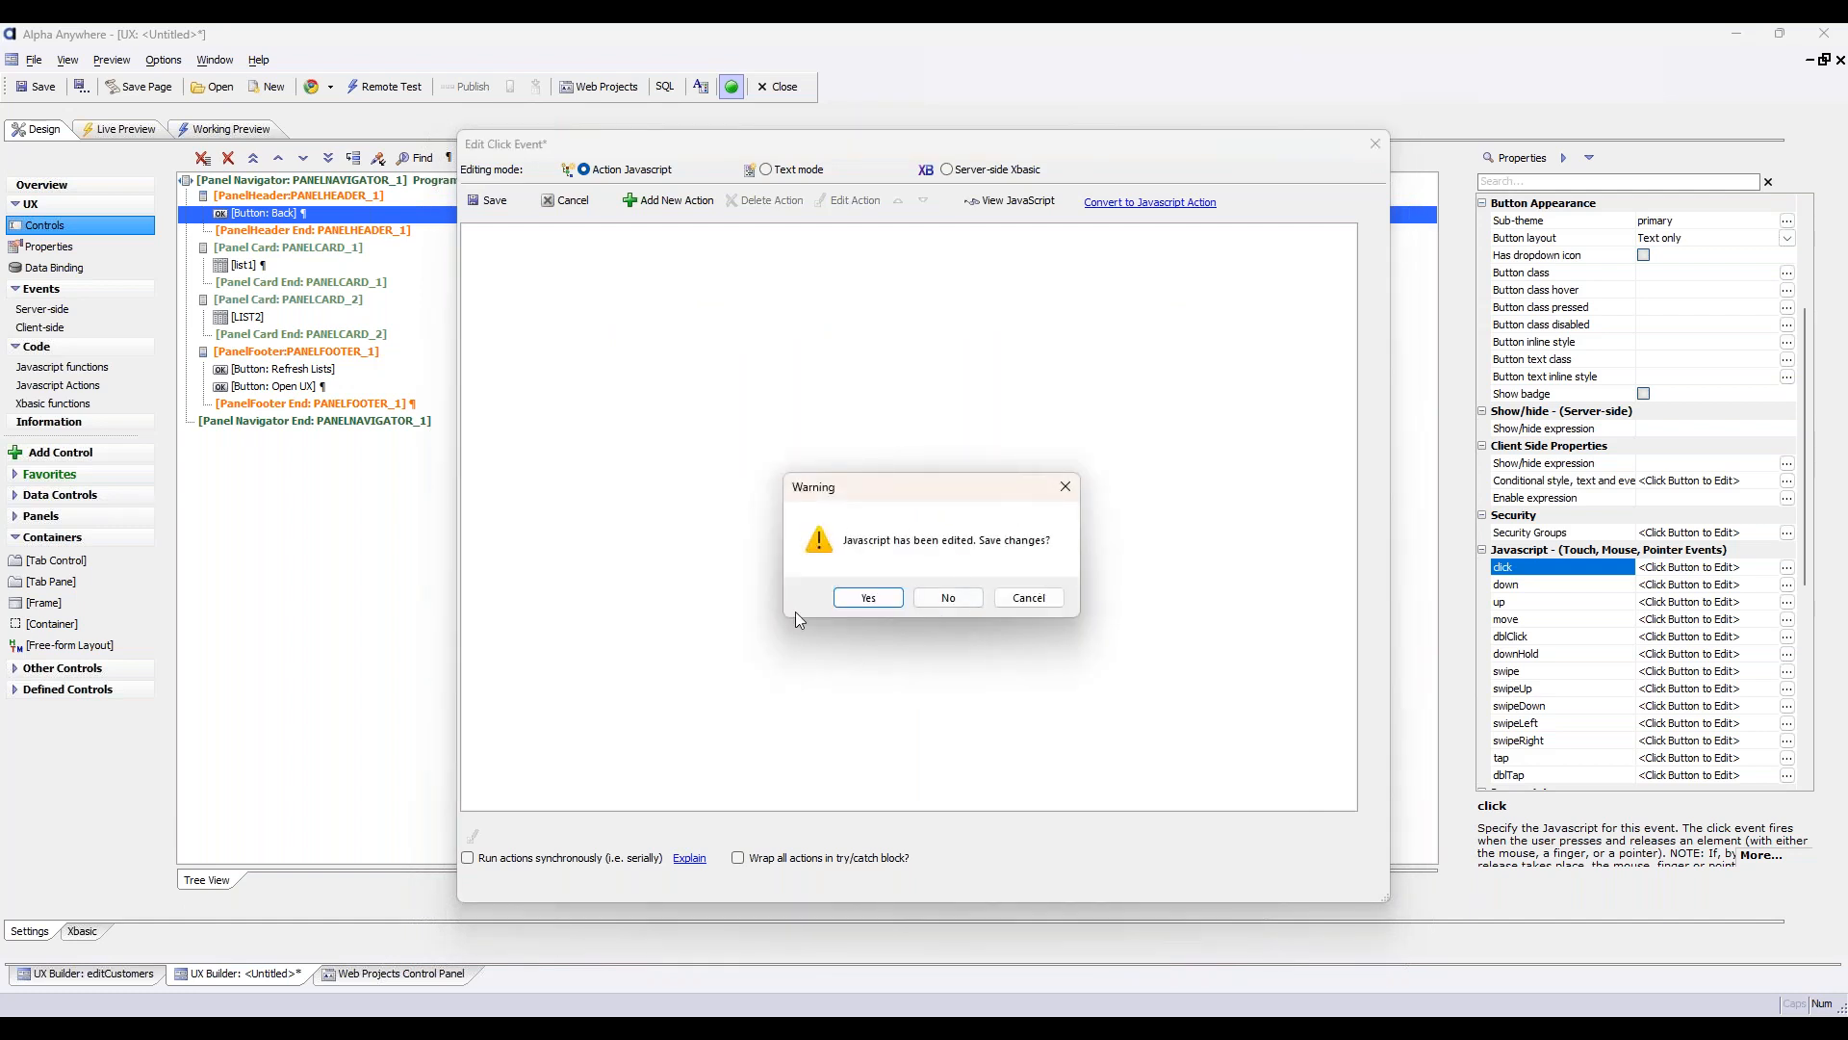
{"action": "left_click", "coordinate": [949, 598]}
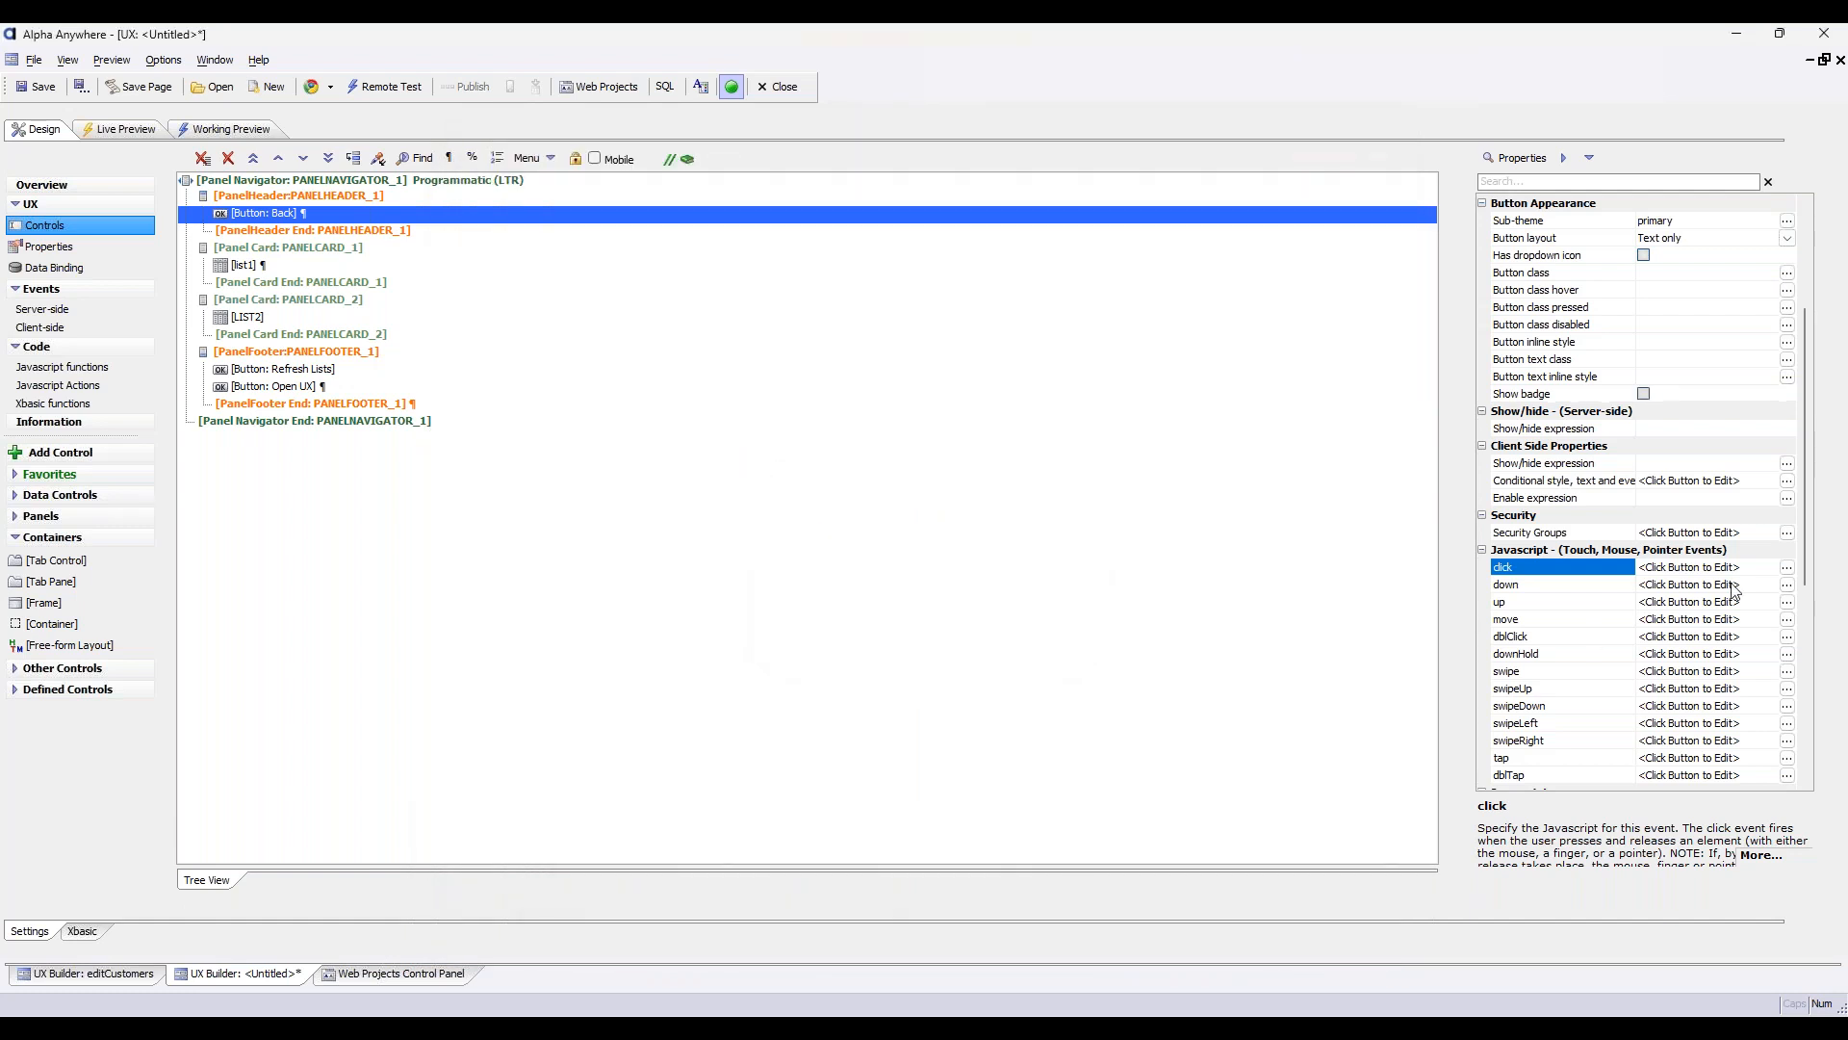
Set the Back button's client-side show/hide expression to dialog.activePanelName == "UXPANEL"
{"action": "left_click", "coordinate": [1602, 466]}
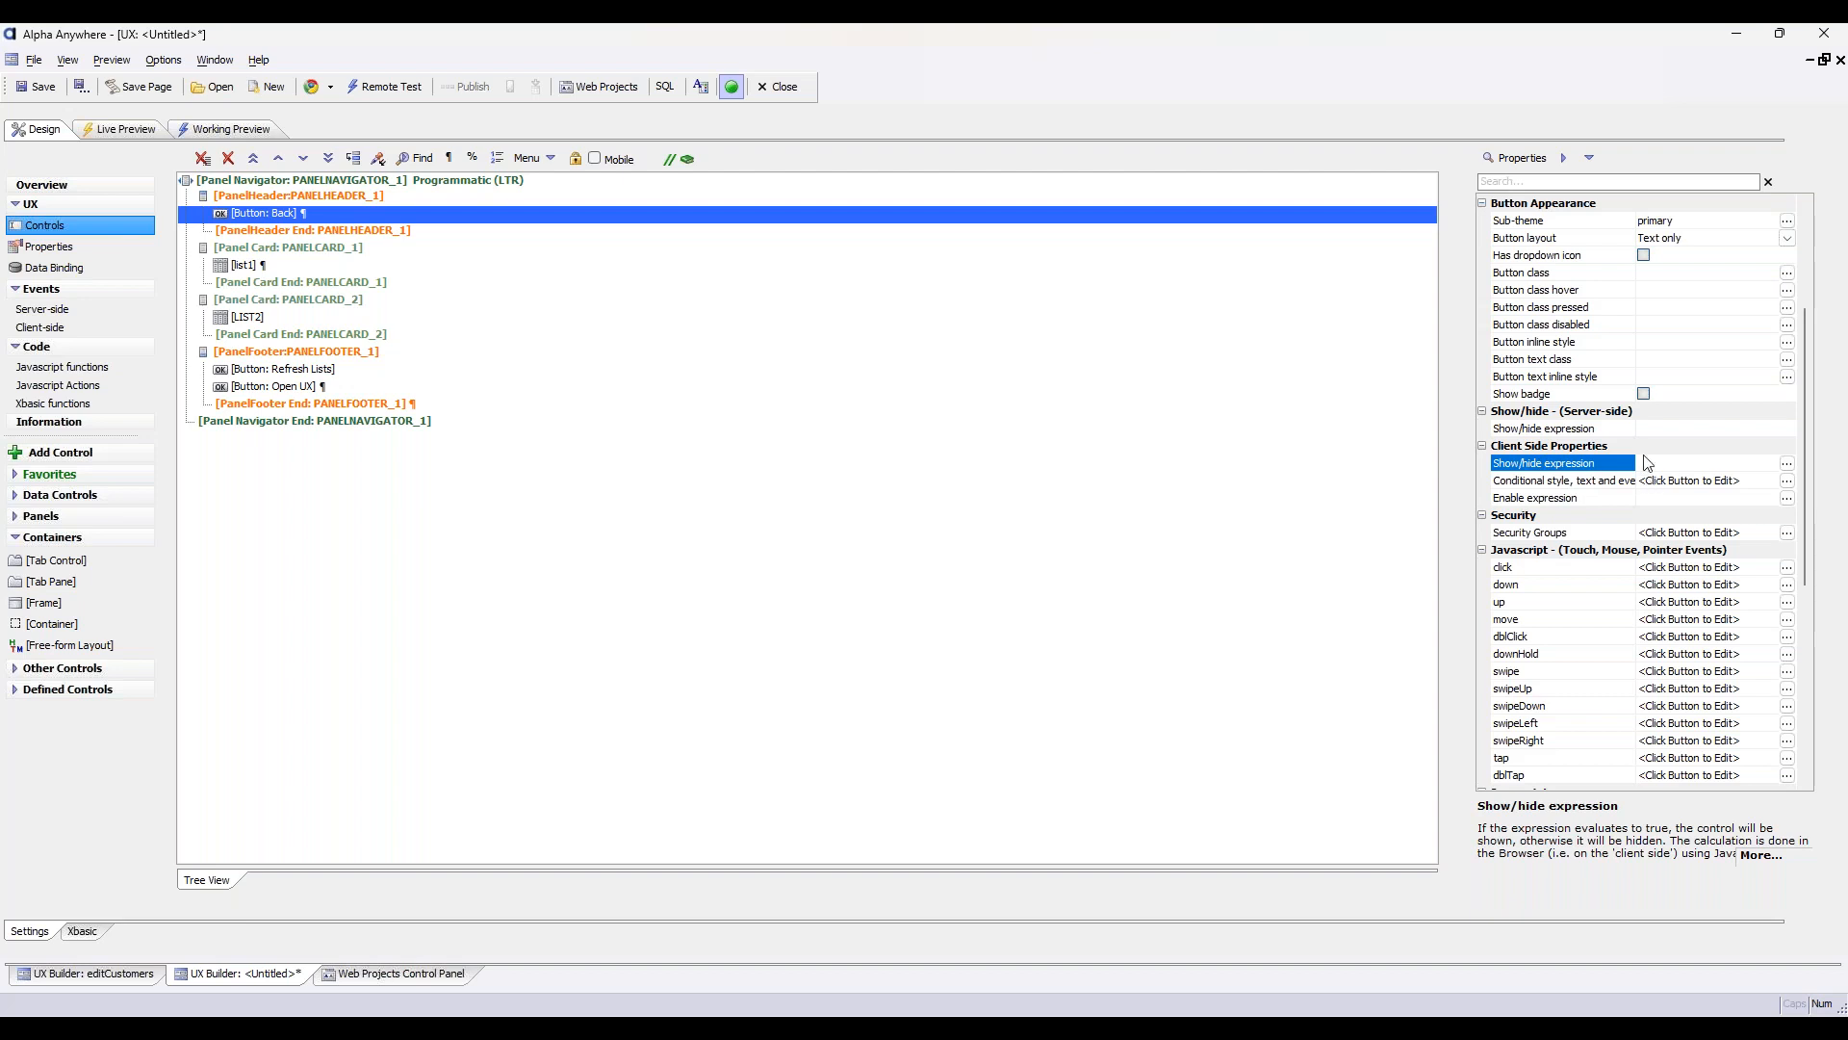
{"action": "left_click", "coordinate": [1788, 464]}
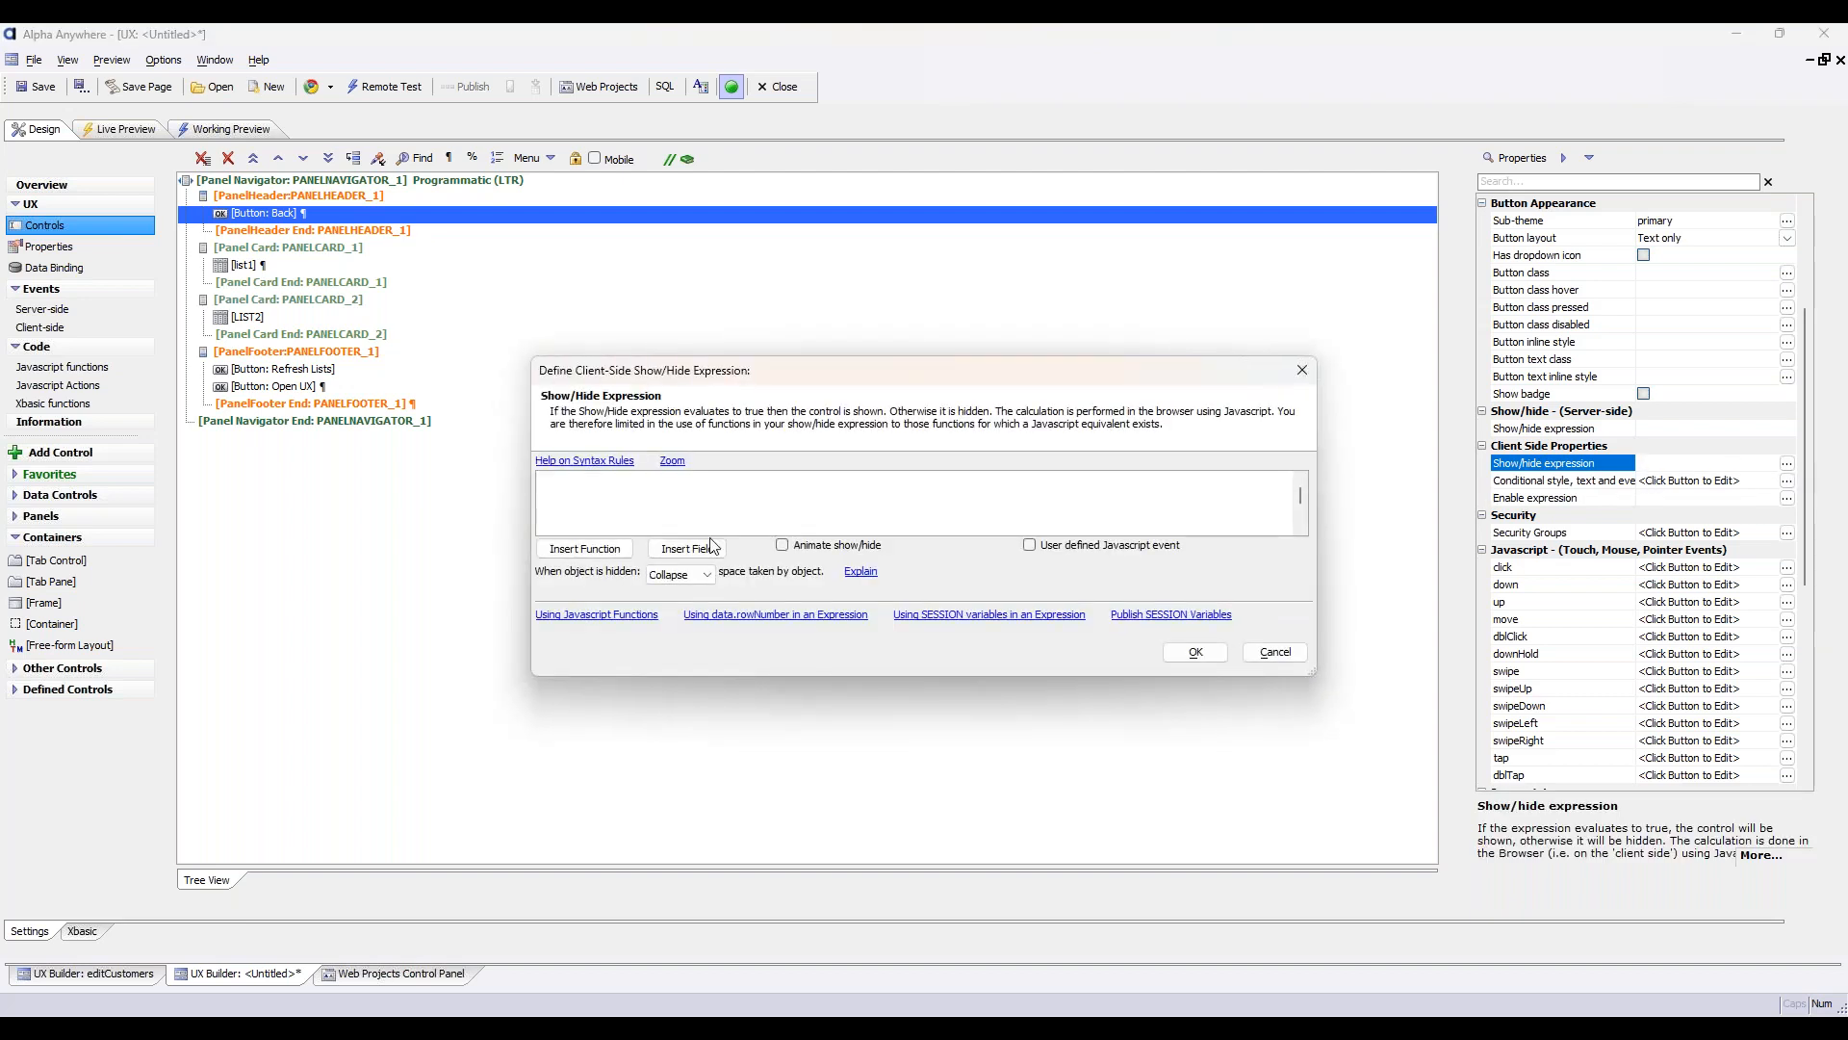
{"action": "left_click", "coordinate": [583, 552]}
{"action": "left_click", "coordinate": [688, 549]}
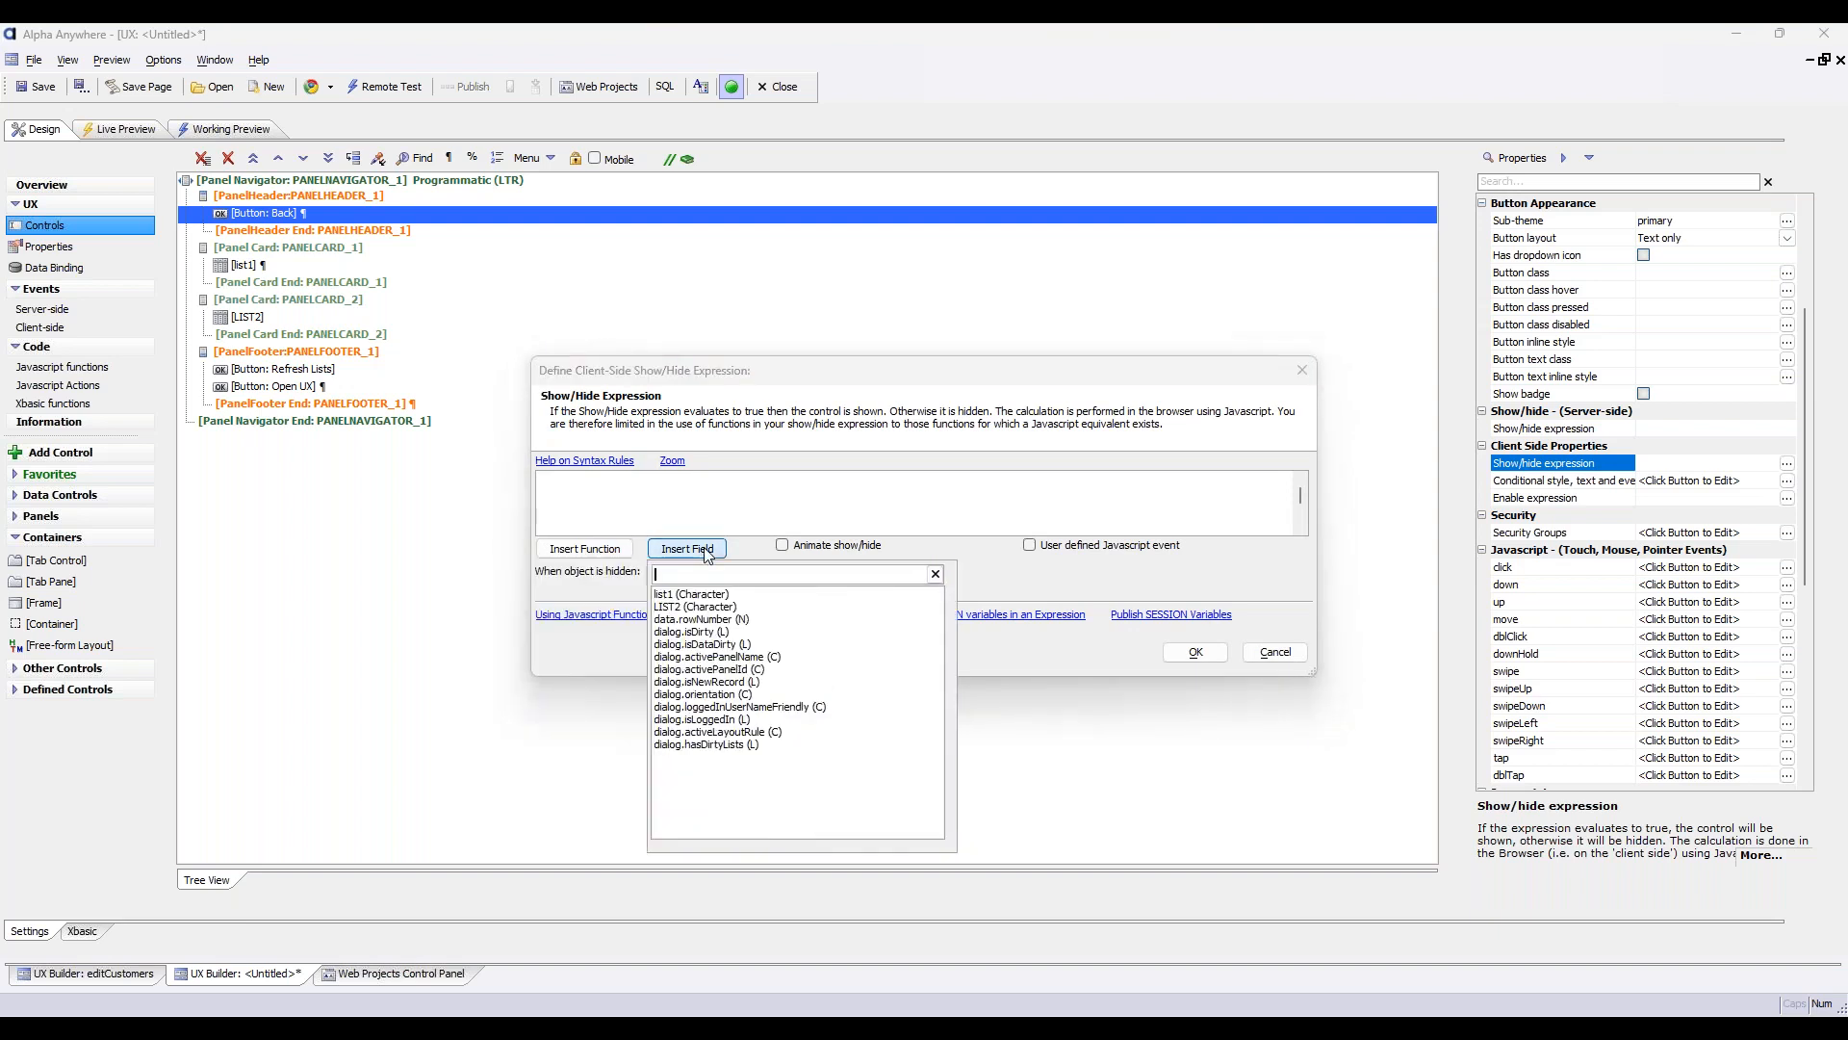
{"action": "left_click", "coordinate": [734, 659]}
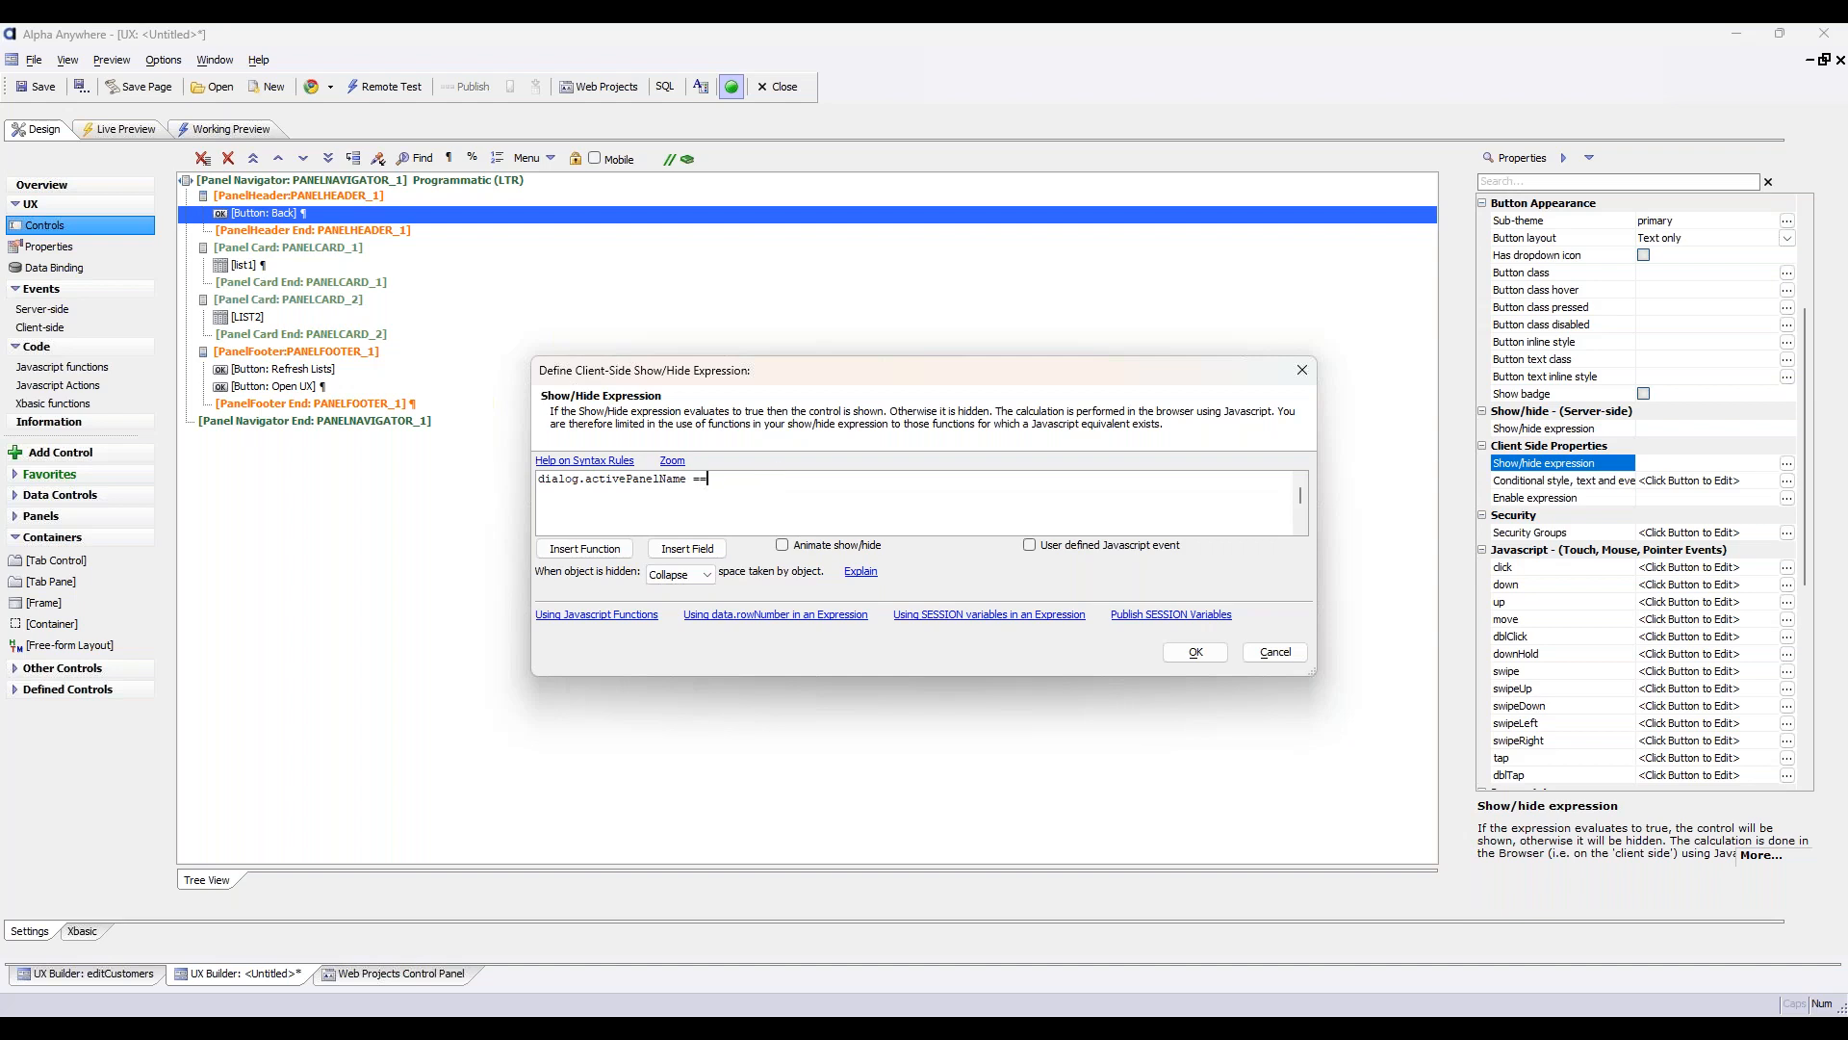
{"action": "type", "text": "=="}
{"action": "key", "text": "Caps_Lock"}
{"action": "type", "text": "P"}
{"action": "type", "text": "AN"}
{"action": "type", "text": "PAN"}
{"action": "type", "text": "UXPANEL"}
{"action": "key", "text": "ctrl+Left"}
{"action": "type", "text": "\""}
{"action": "left_click", "coordinate": [1196, 652]}
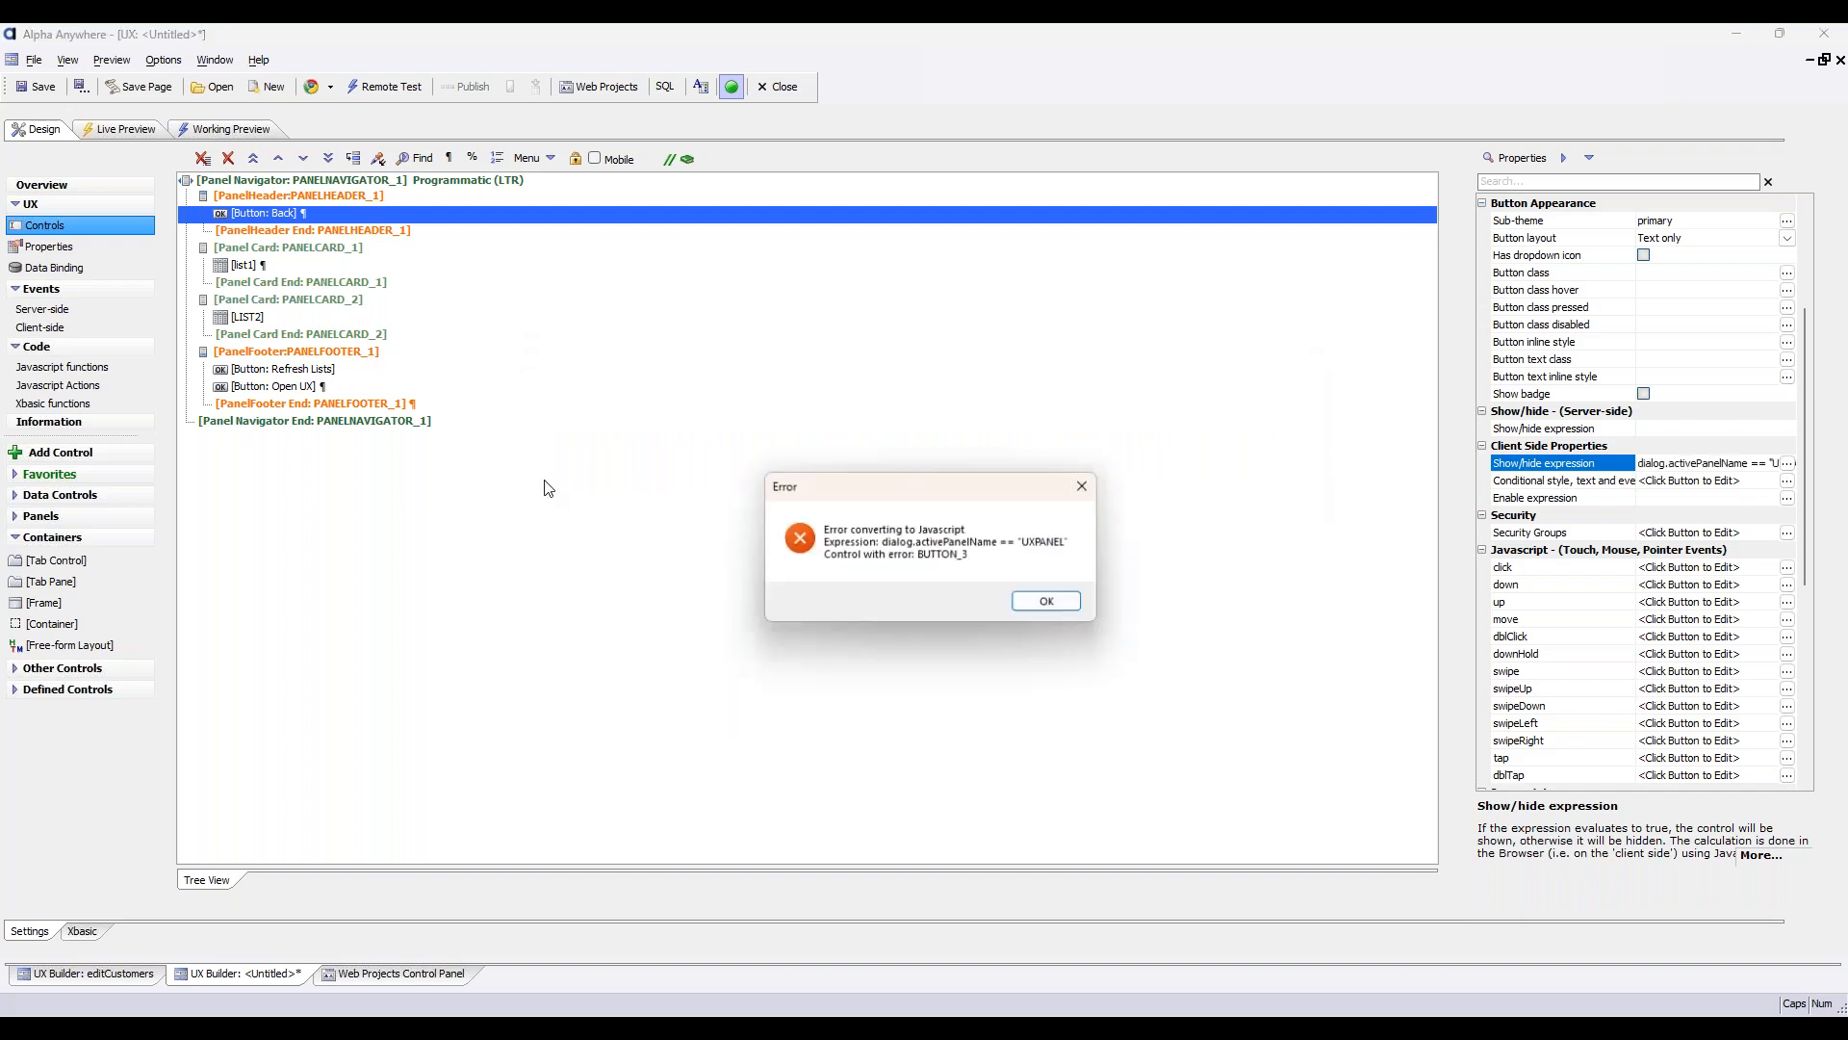
Check the expression syntax rules and change the Back button's client-side show/hide expression to dialog.activePanelName = "UXPANEL"
{"action": "left_click", "coordinate": [1047, 602]}
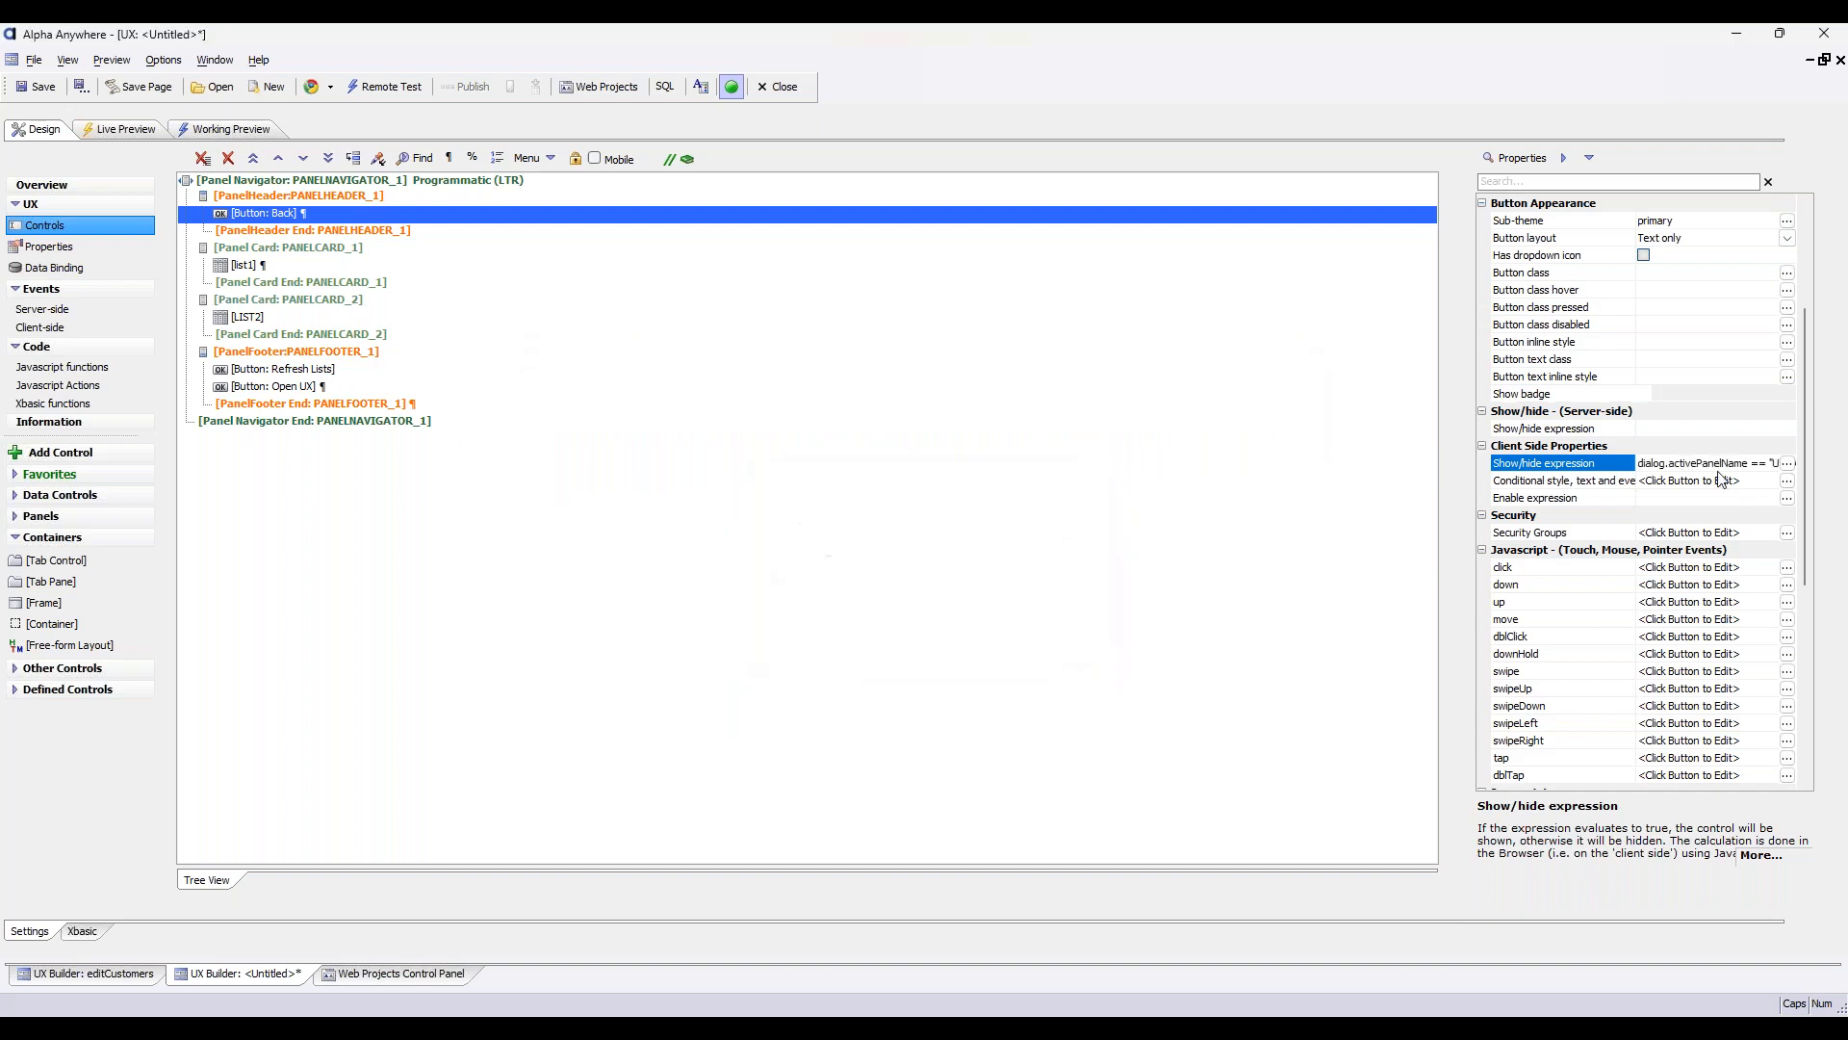
{"action": "left_click", "coordinate": [1789, 464]}
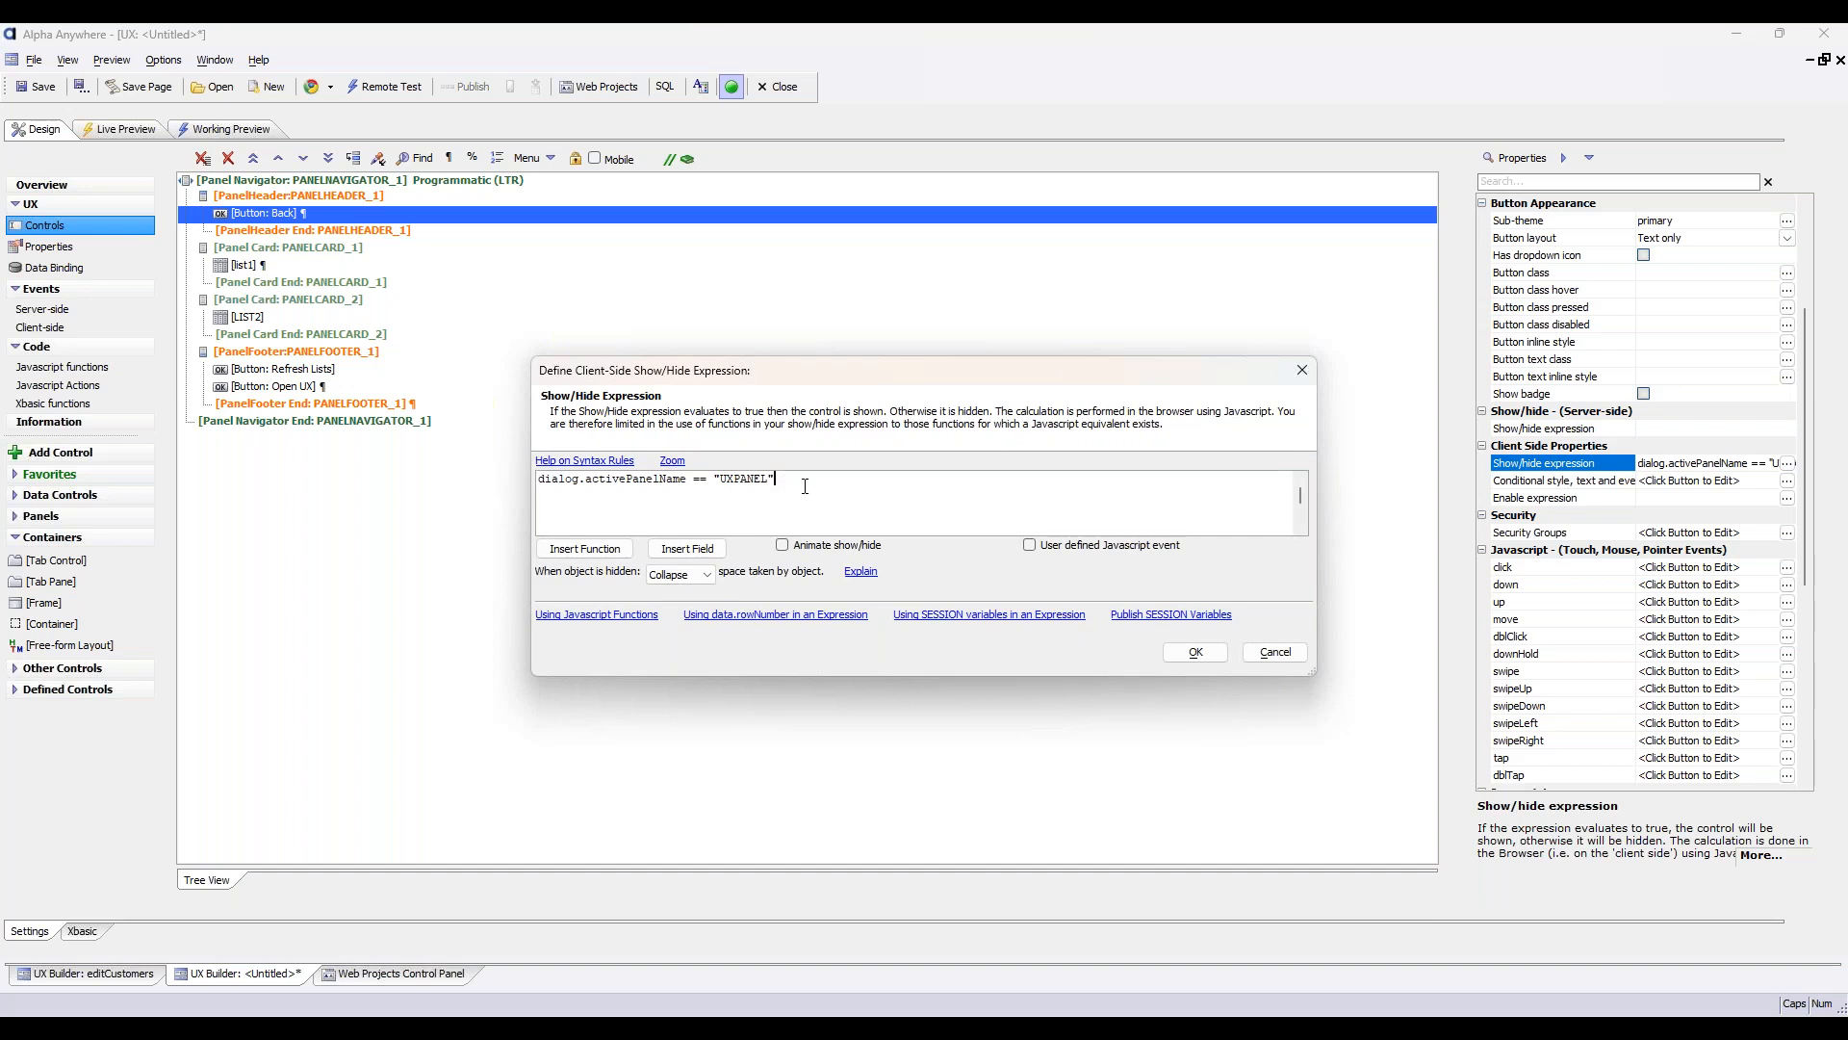
{"action": "left_click", "coordinate": [592, 462]}
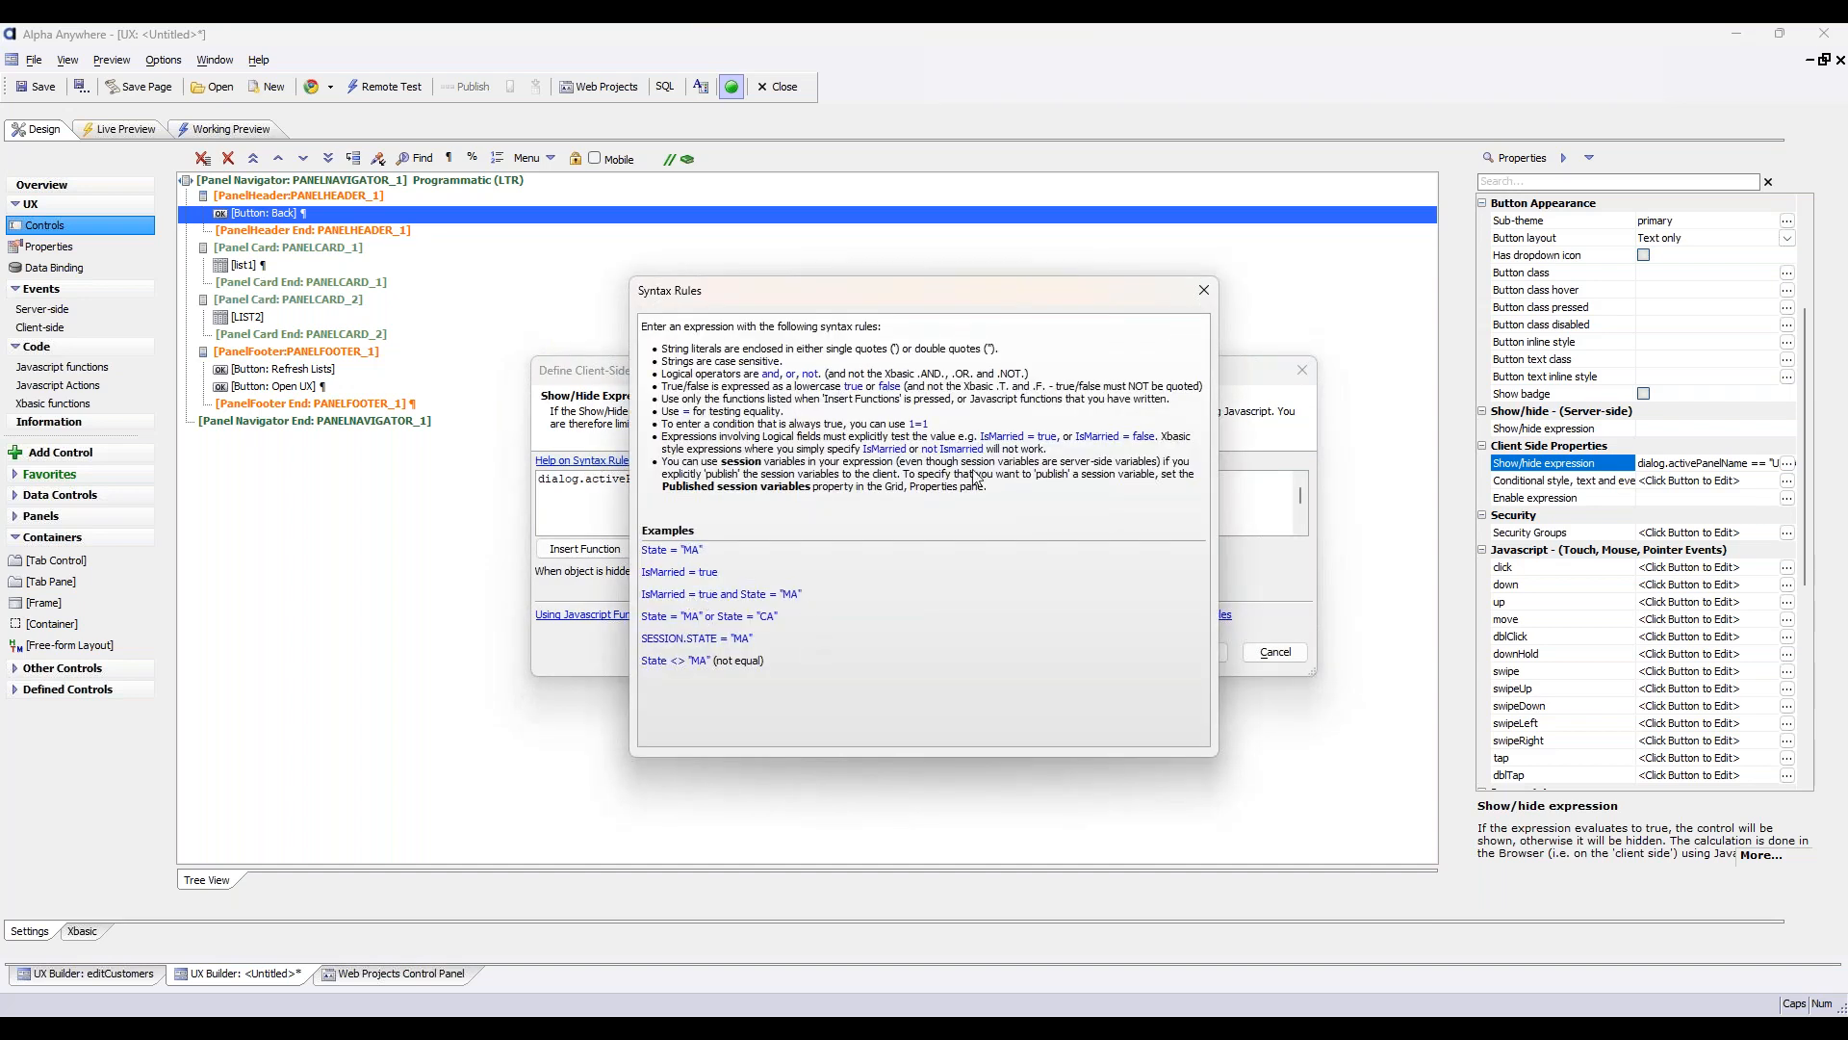
{"action": "left_click", "coordinate": [1203, 290]}
{"action": "key", "text": "BackSpace"}
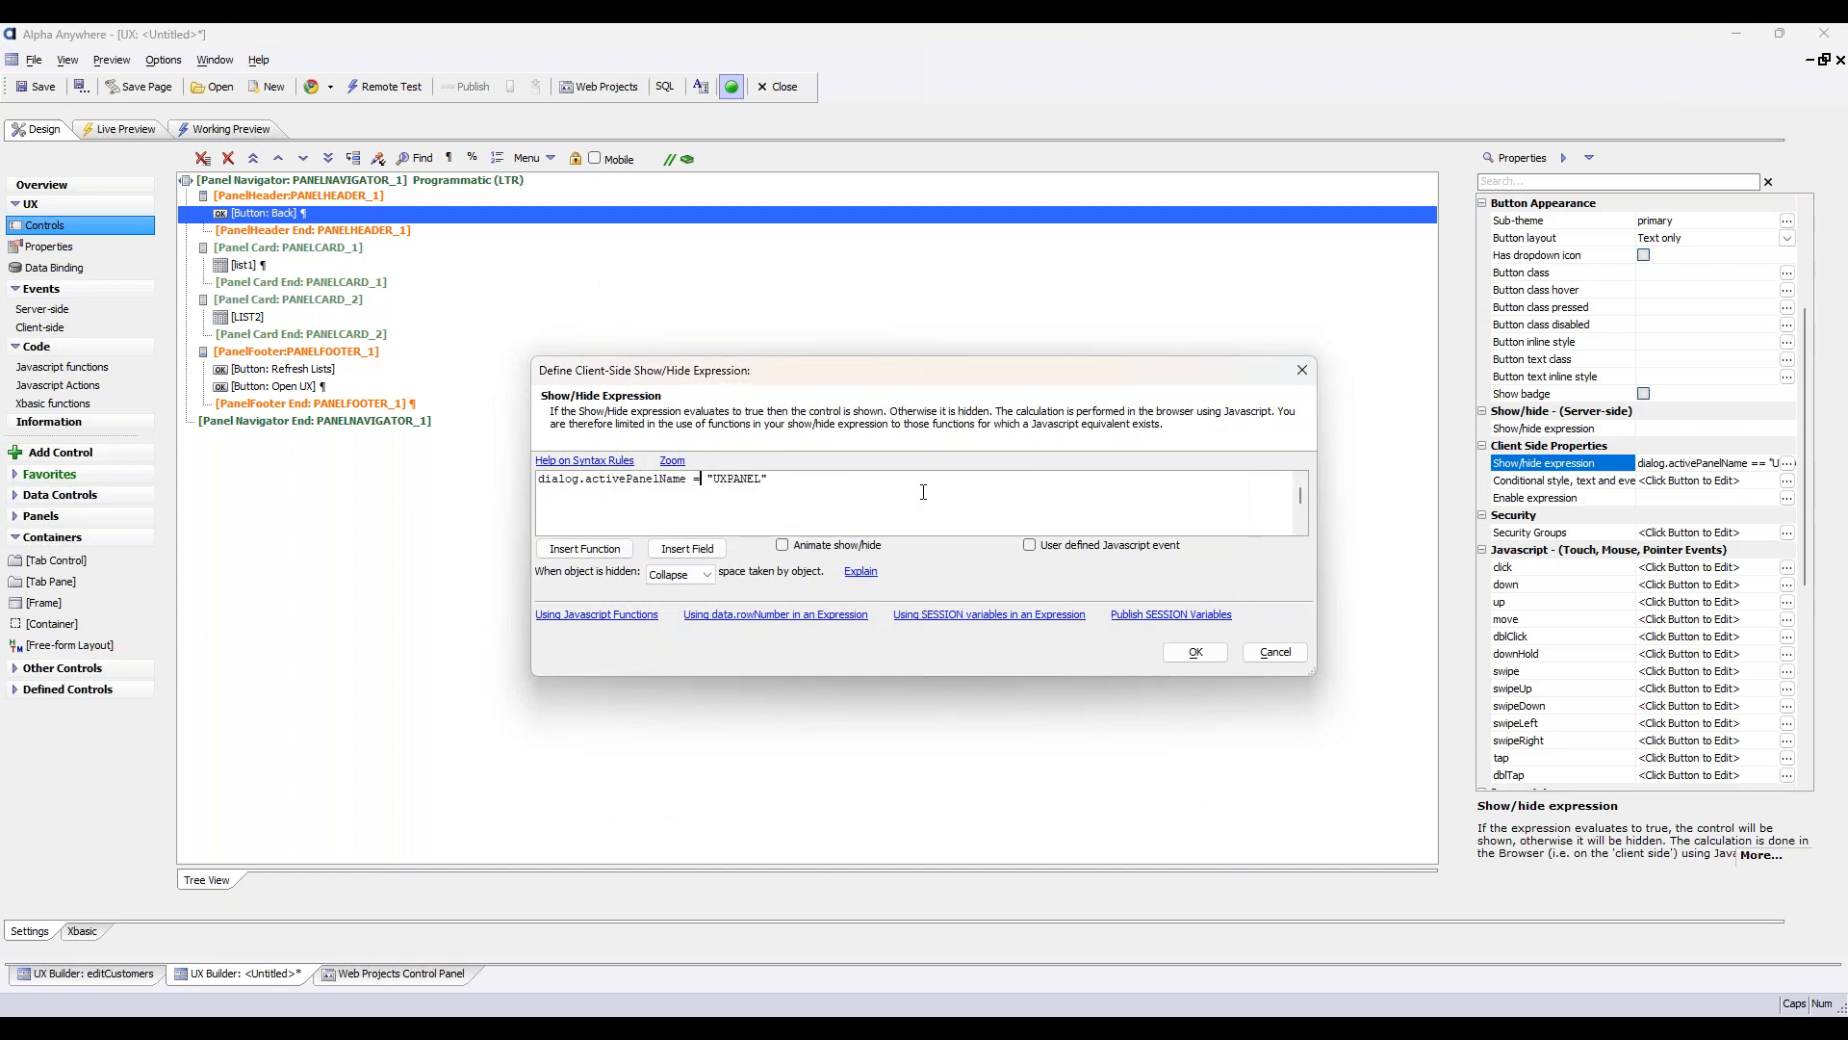
{"action": "left_click", "coordinate": [1195, 652]}
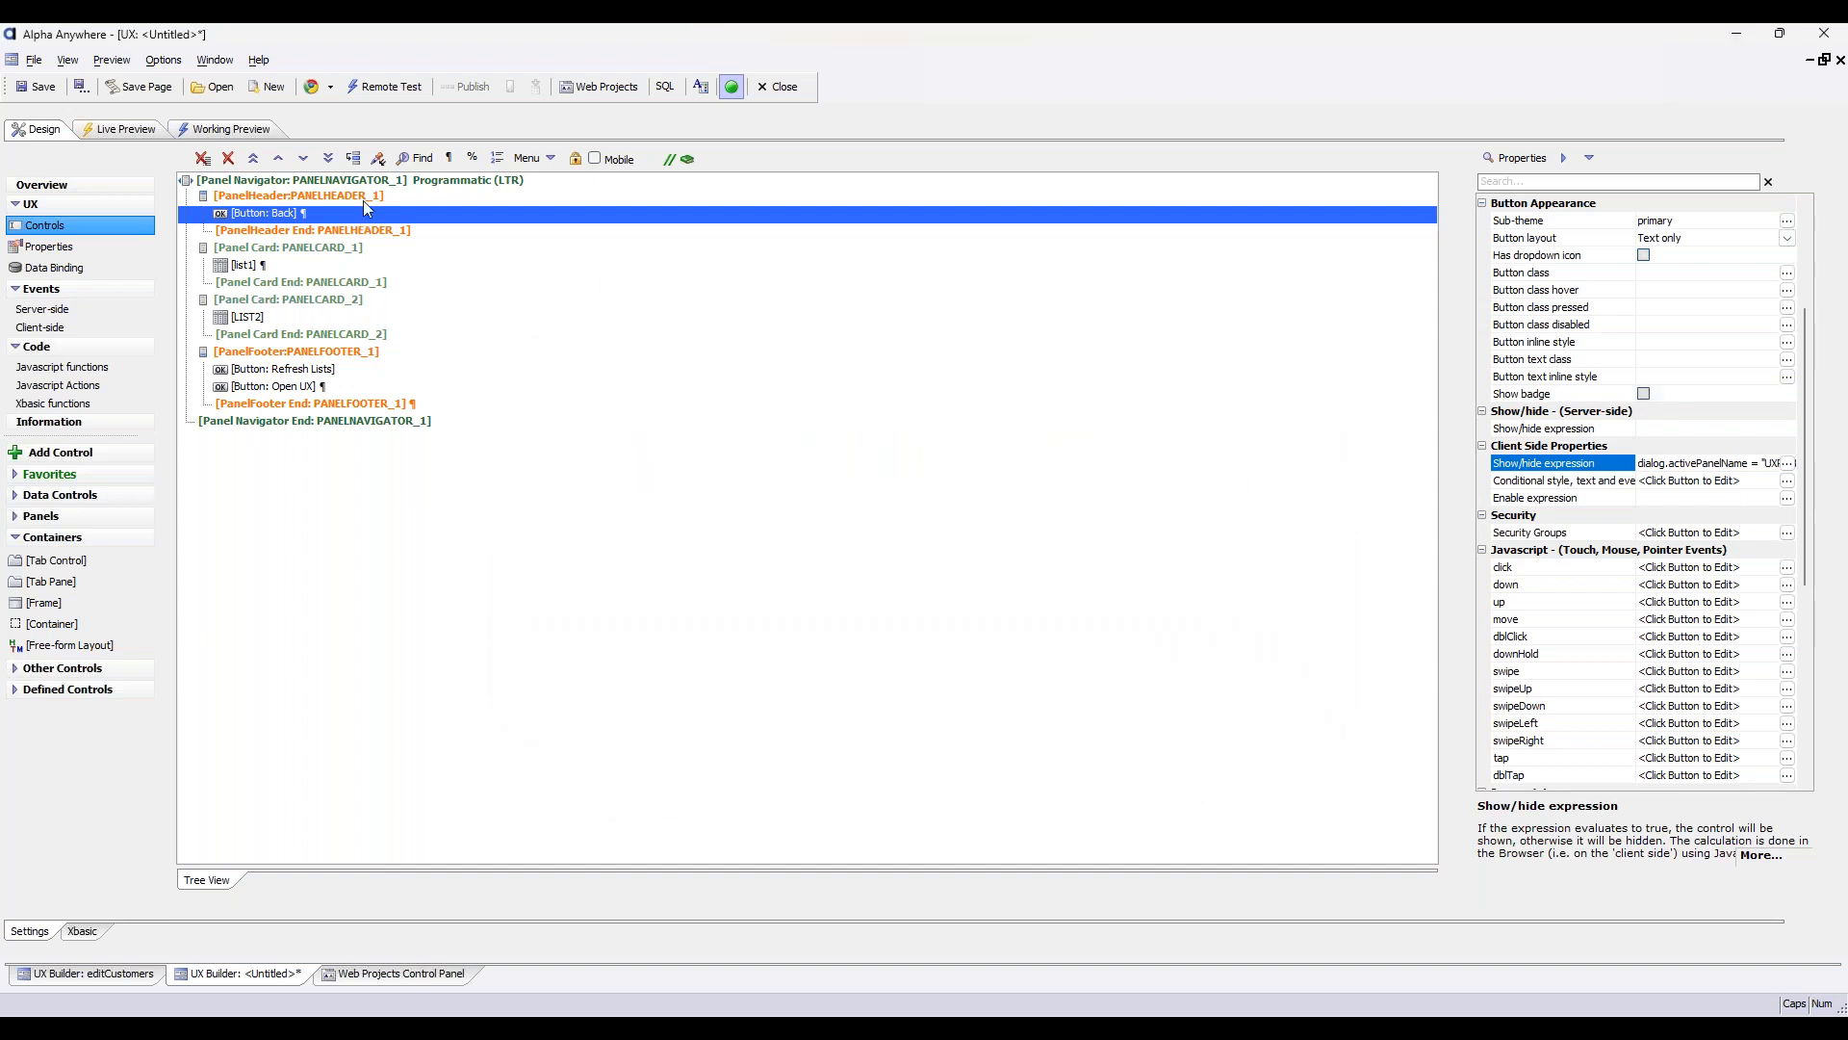
Set the Dynamic Panel Title to UXPANEL in the Open UX button's click action and save the event
{"action": "double_click", "coordinate": [320, 392]}
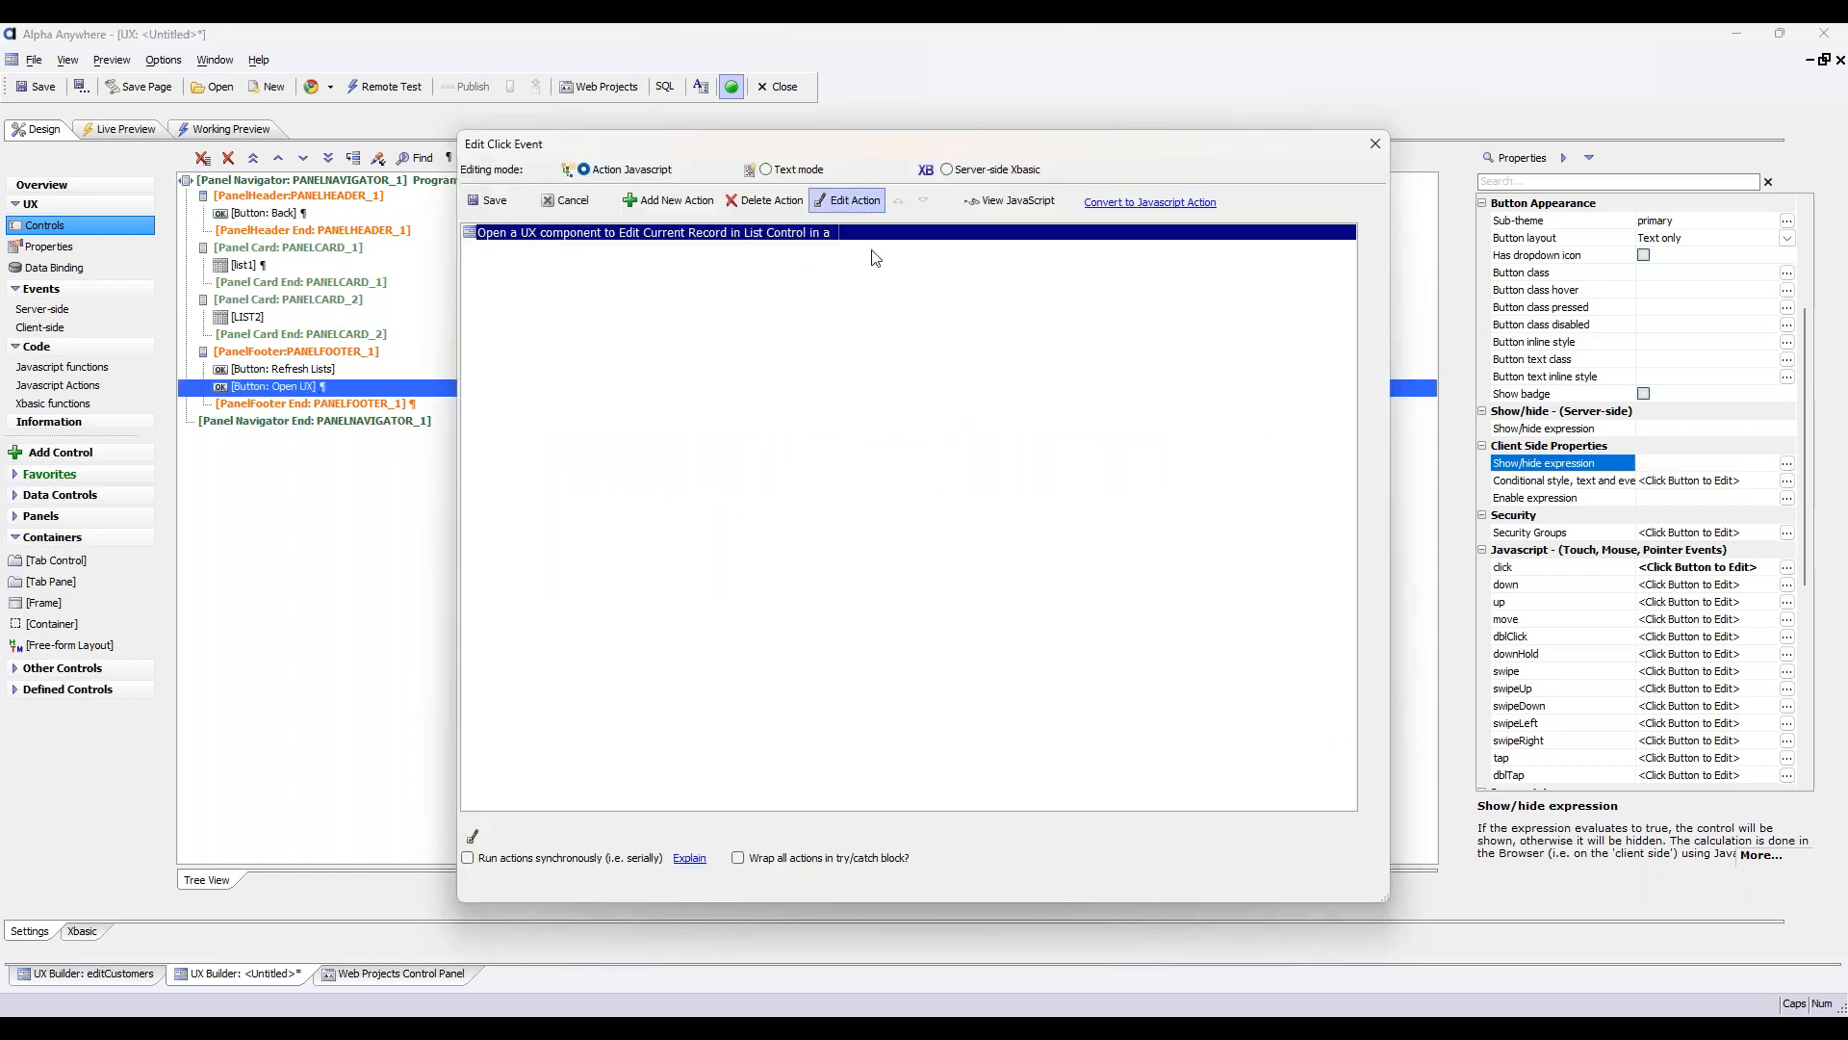
{"action": "left_click", "coordinate": [1087, 601]}
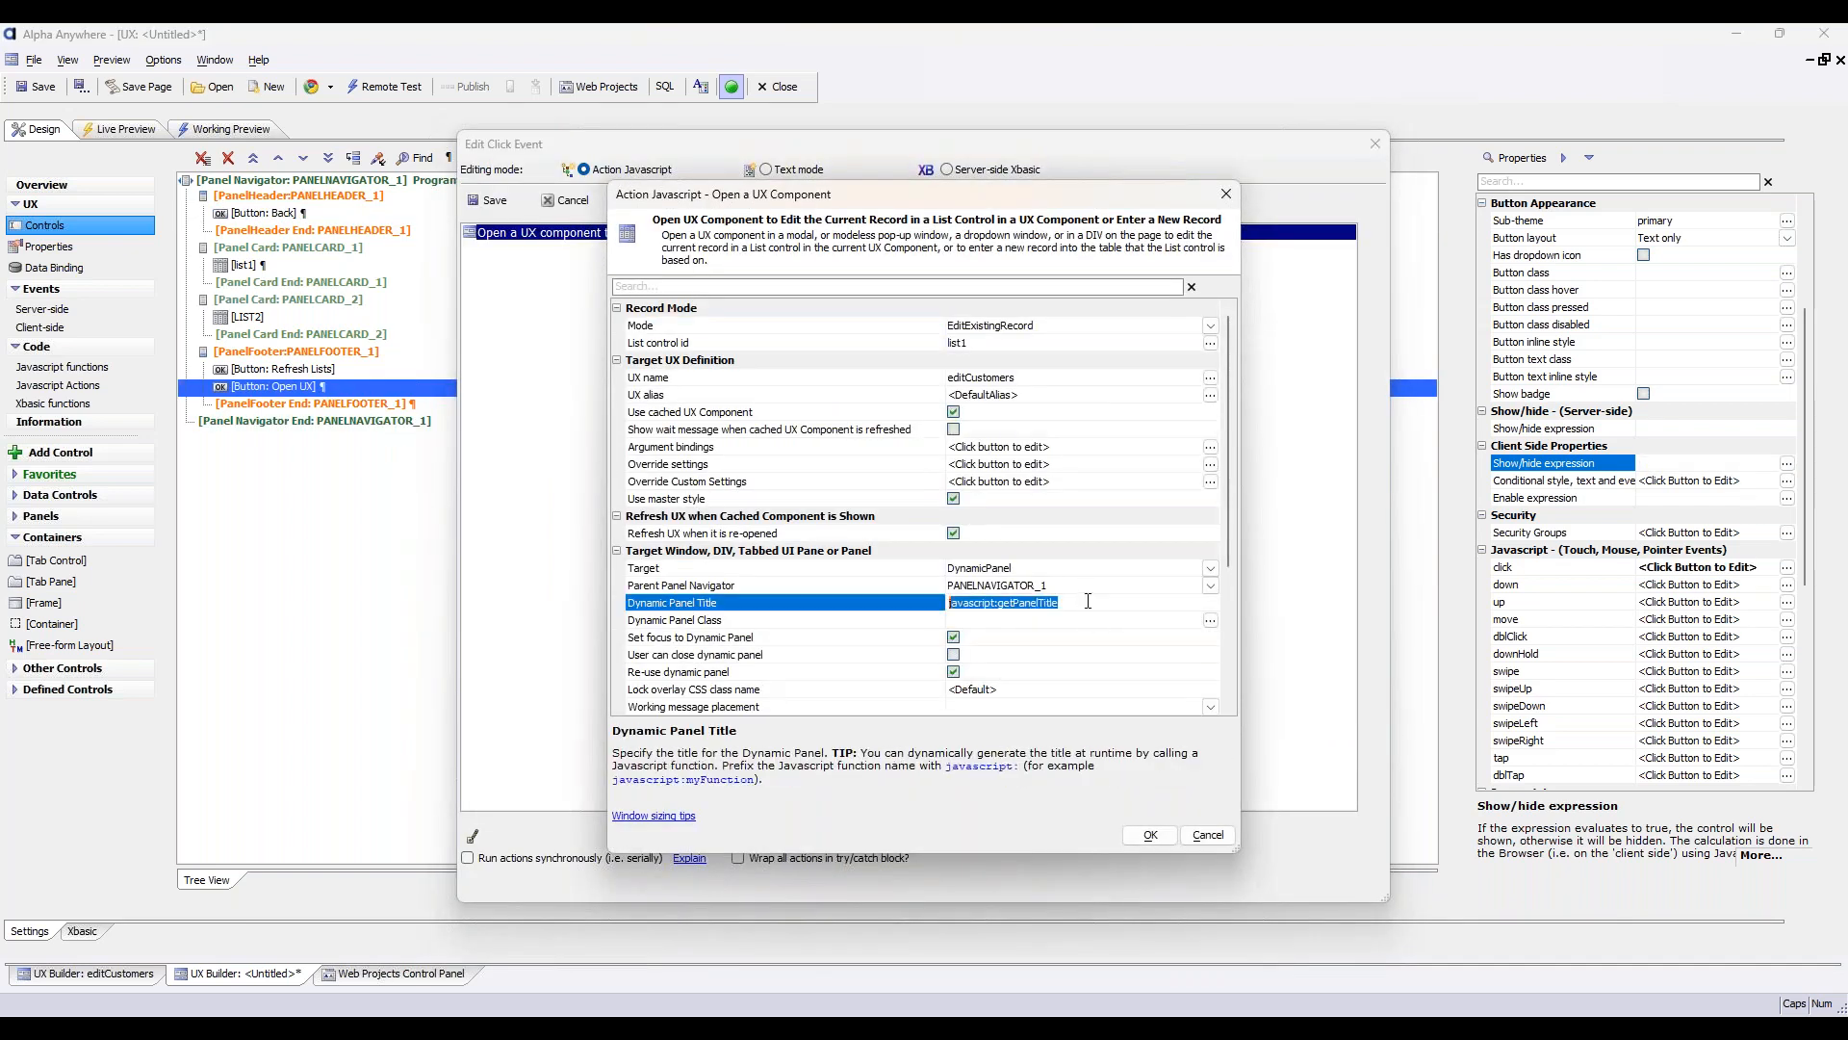
{"action": "left_click", "coordinate": [1087, 588]}
{"action": "left_click", "coordinate": [1077, 677]}
{"action": "left_click", "coordinate": [1075, 605]}
{"action": "type", "text": "uxpanel"}
{"action": "key", "text": "BackSpace"}
{"action": "key", "text": "BackSpace"}
{"action": "key", "text": "BackSpace"}
{"action": "key", "text": "BackSpace"}
{"action": "key", "text": "BackSpace"}
{"action": "key", "text": "BackSpace"}
{"action": "type", "text": "UEX"}
{"action": "type", "text": "PANEL"}
{"action": "key", "text": "Caps_Lock"}
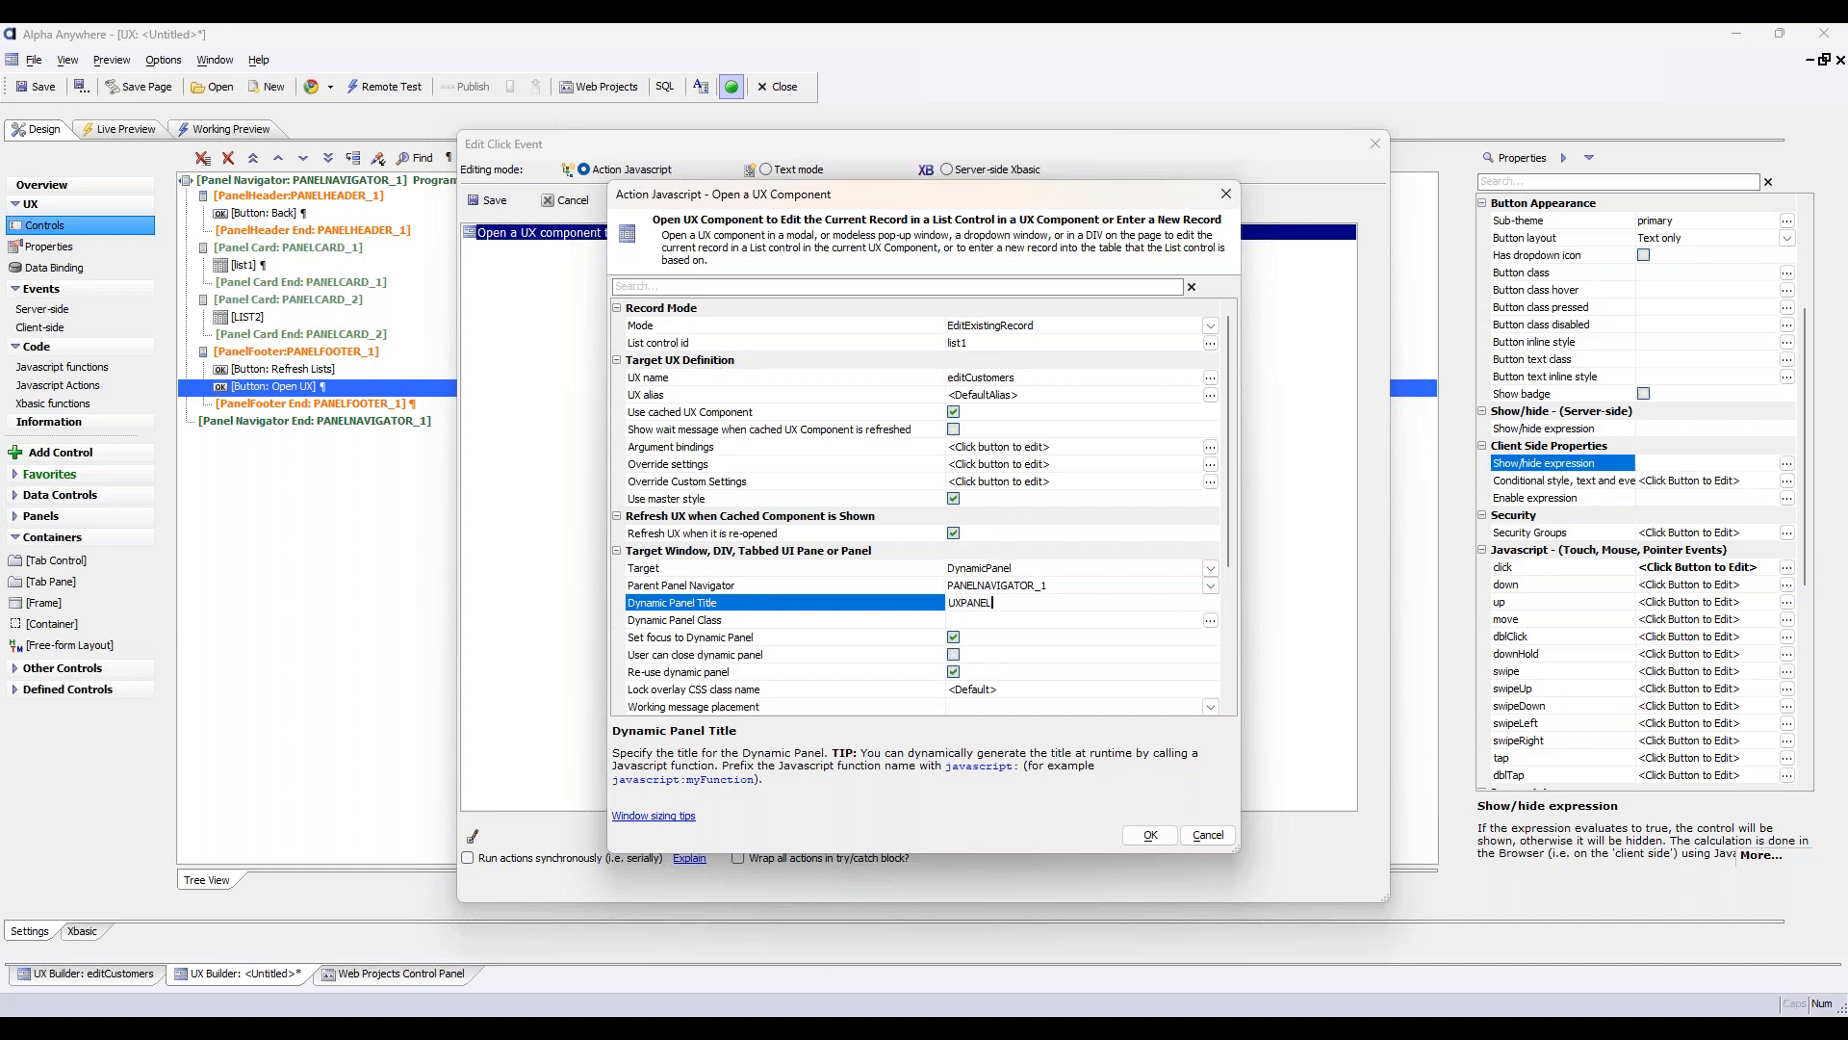
{"action": "left_click", "coordinate": [1146, 838]}
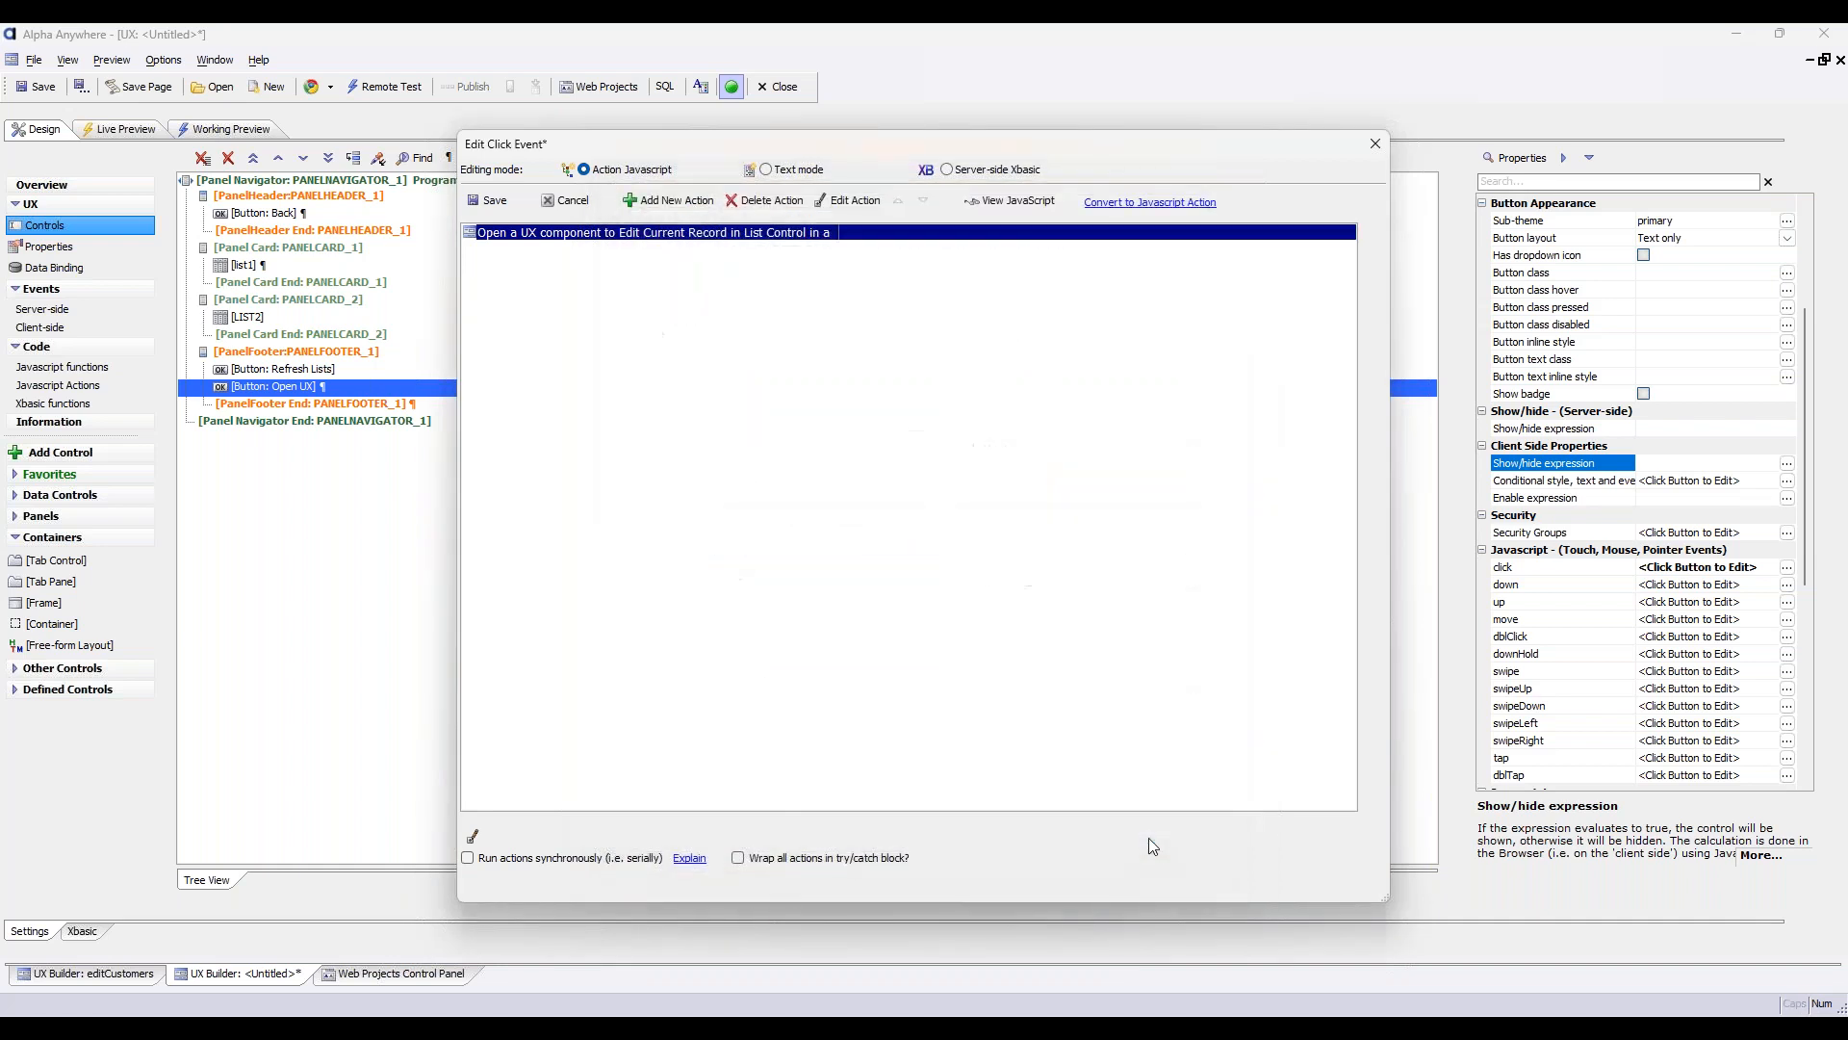
{"action": "left_click", "coordinate": [489, 200]}
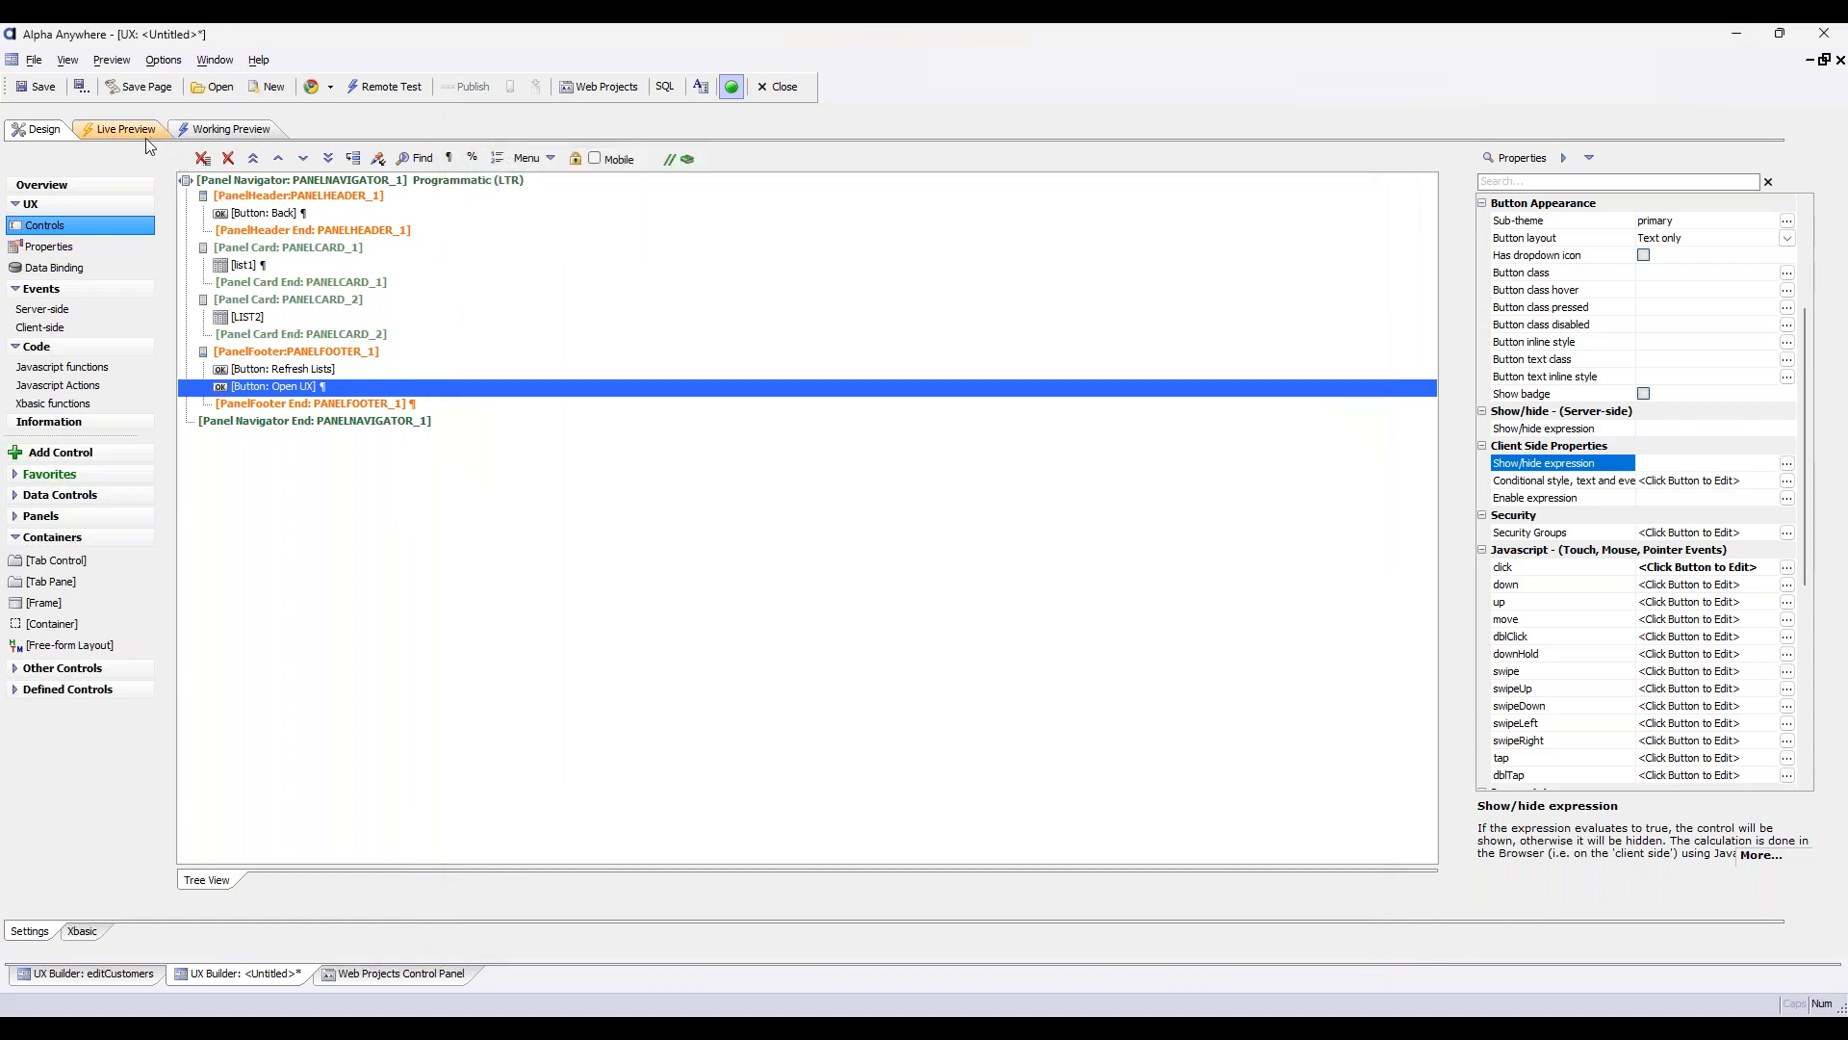
Turn off the 'Previous card' button option for PANELNAVIGATOR_1 and reselect the header's Back button
{"action": "left_click", "coordinate": [297, 221]}
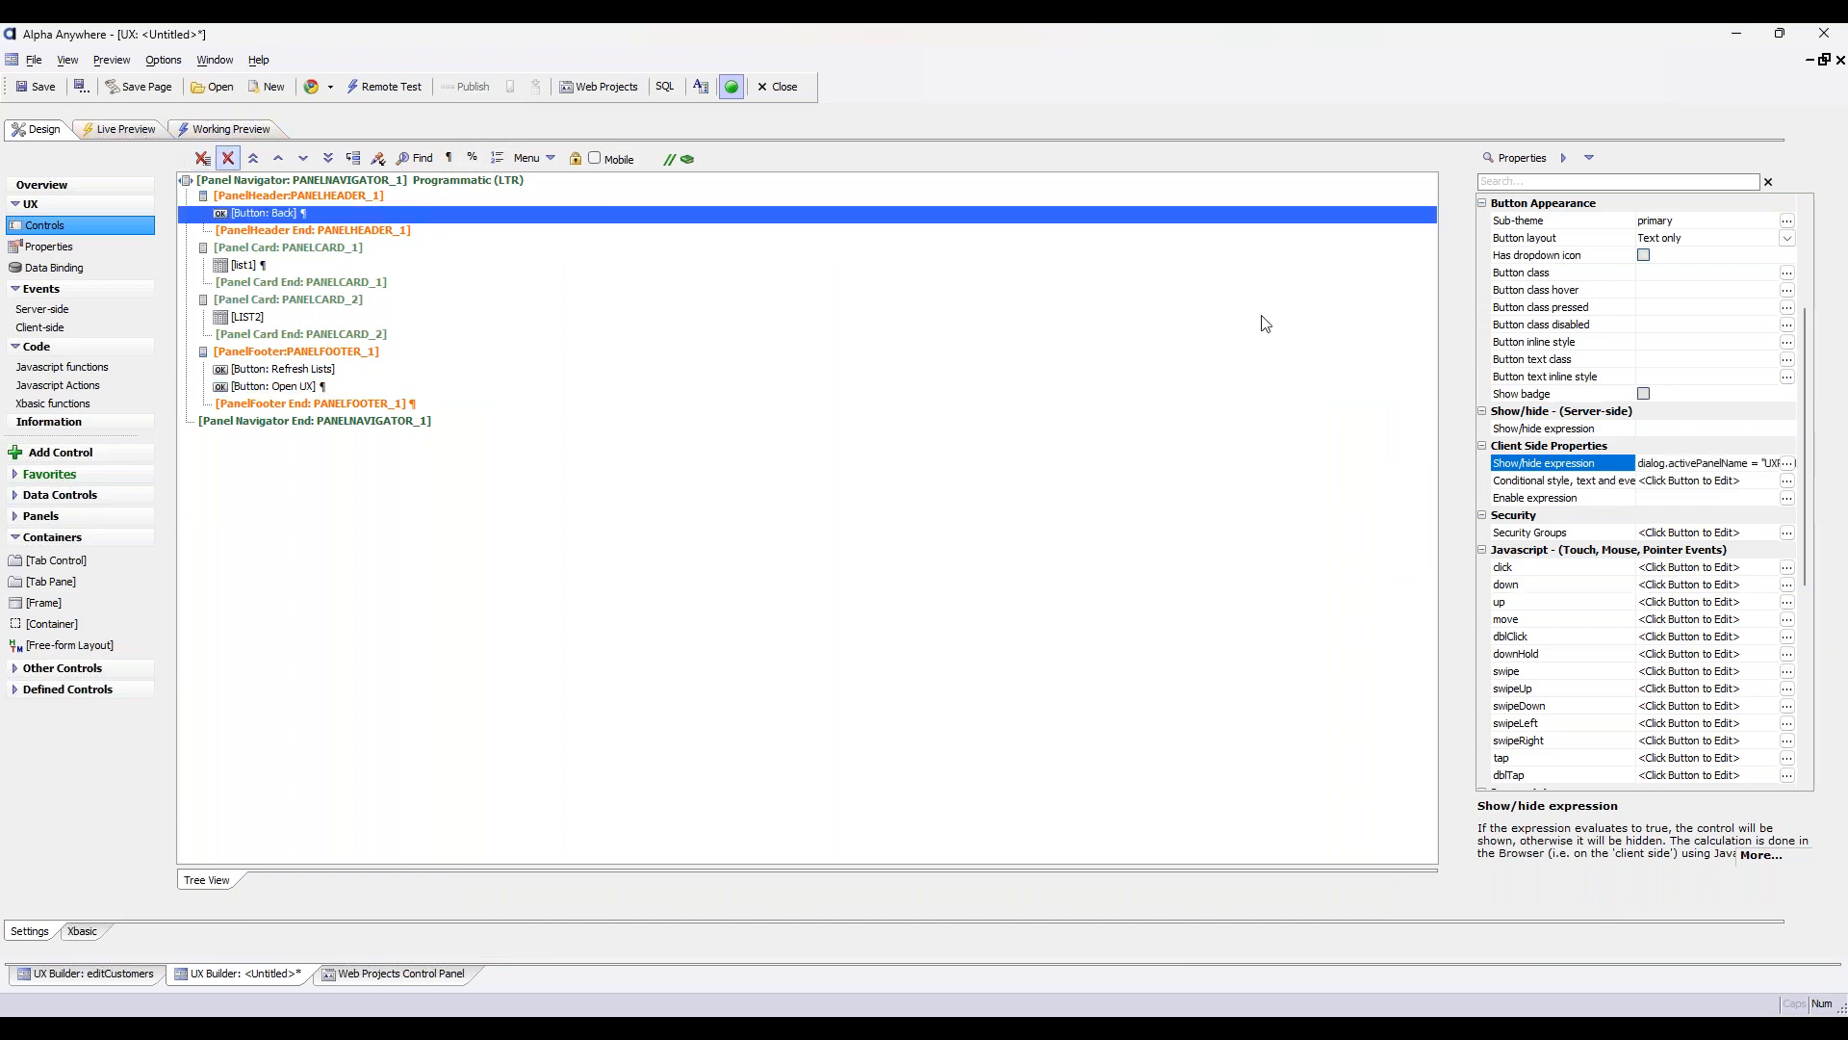
{"action": "left_click", "coordinate": [589, 183]}
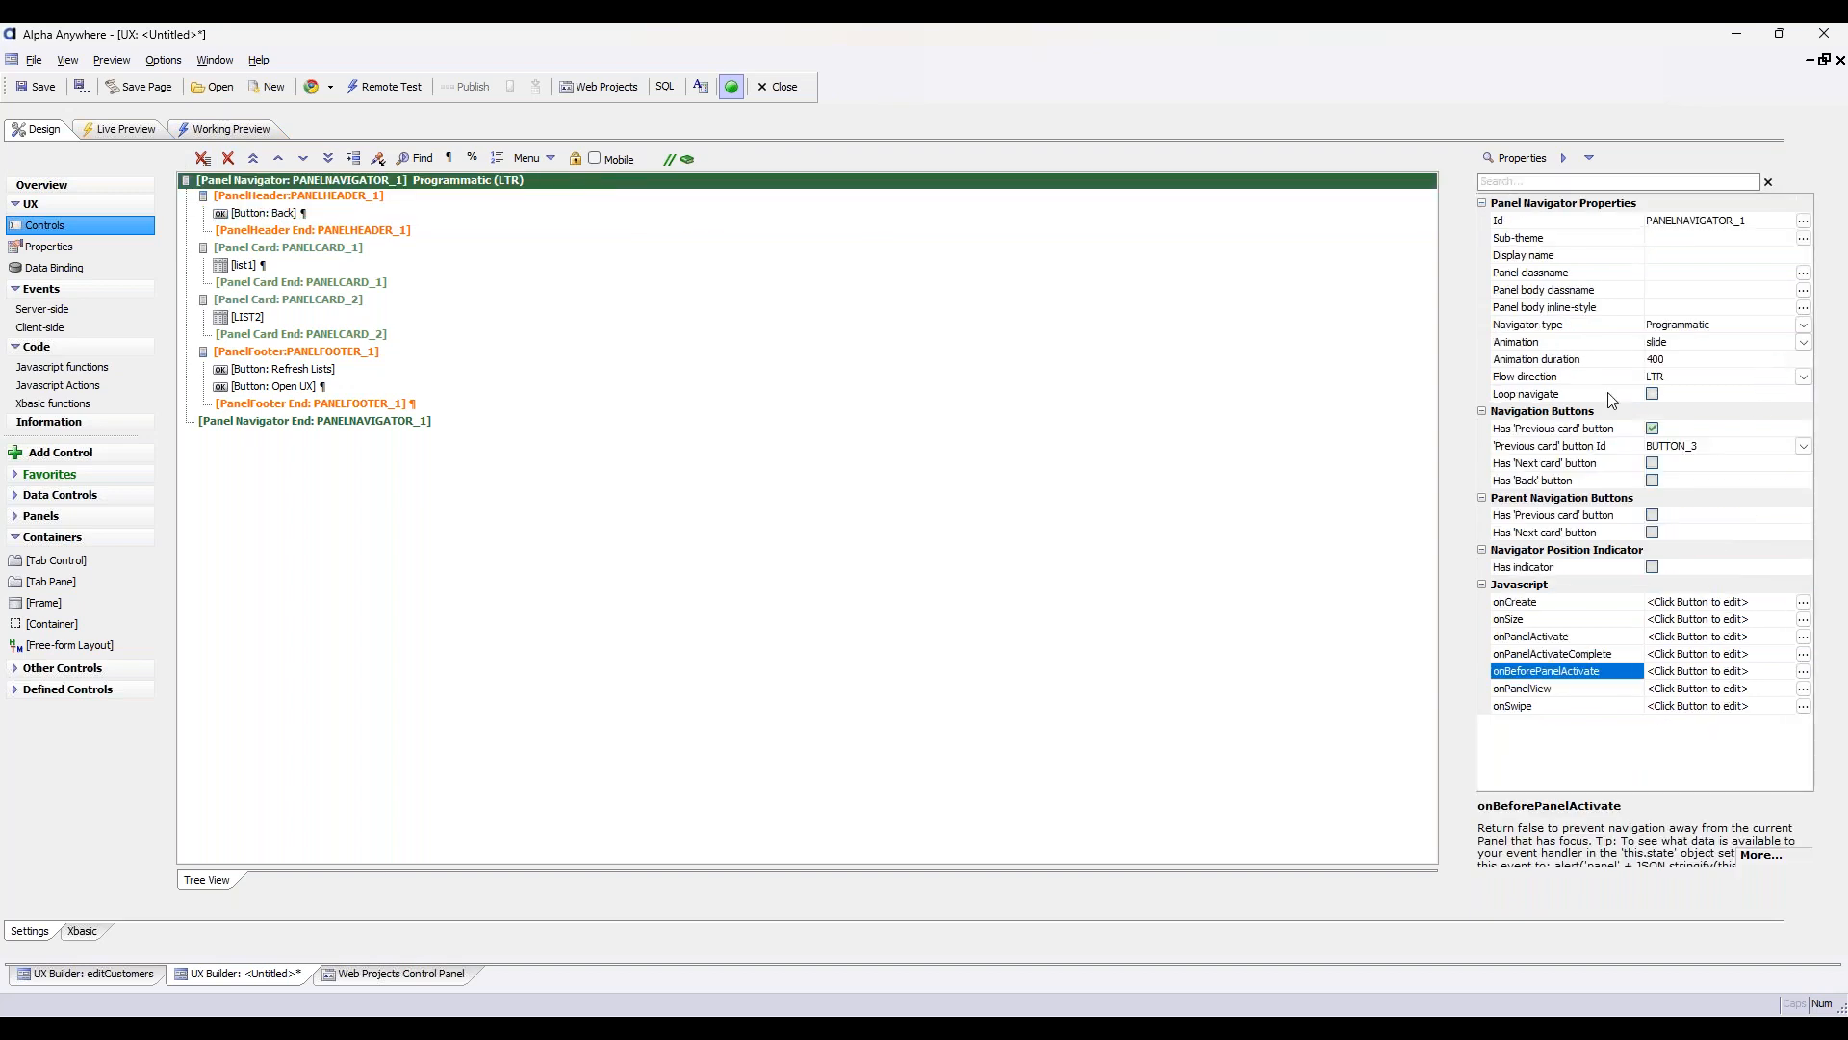
{"action": "left_click", "coordinate": [1653, 430]}
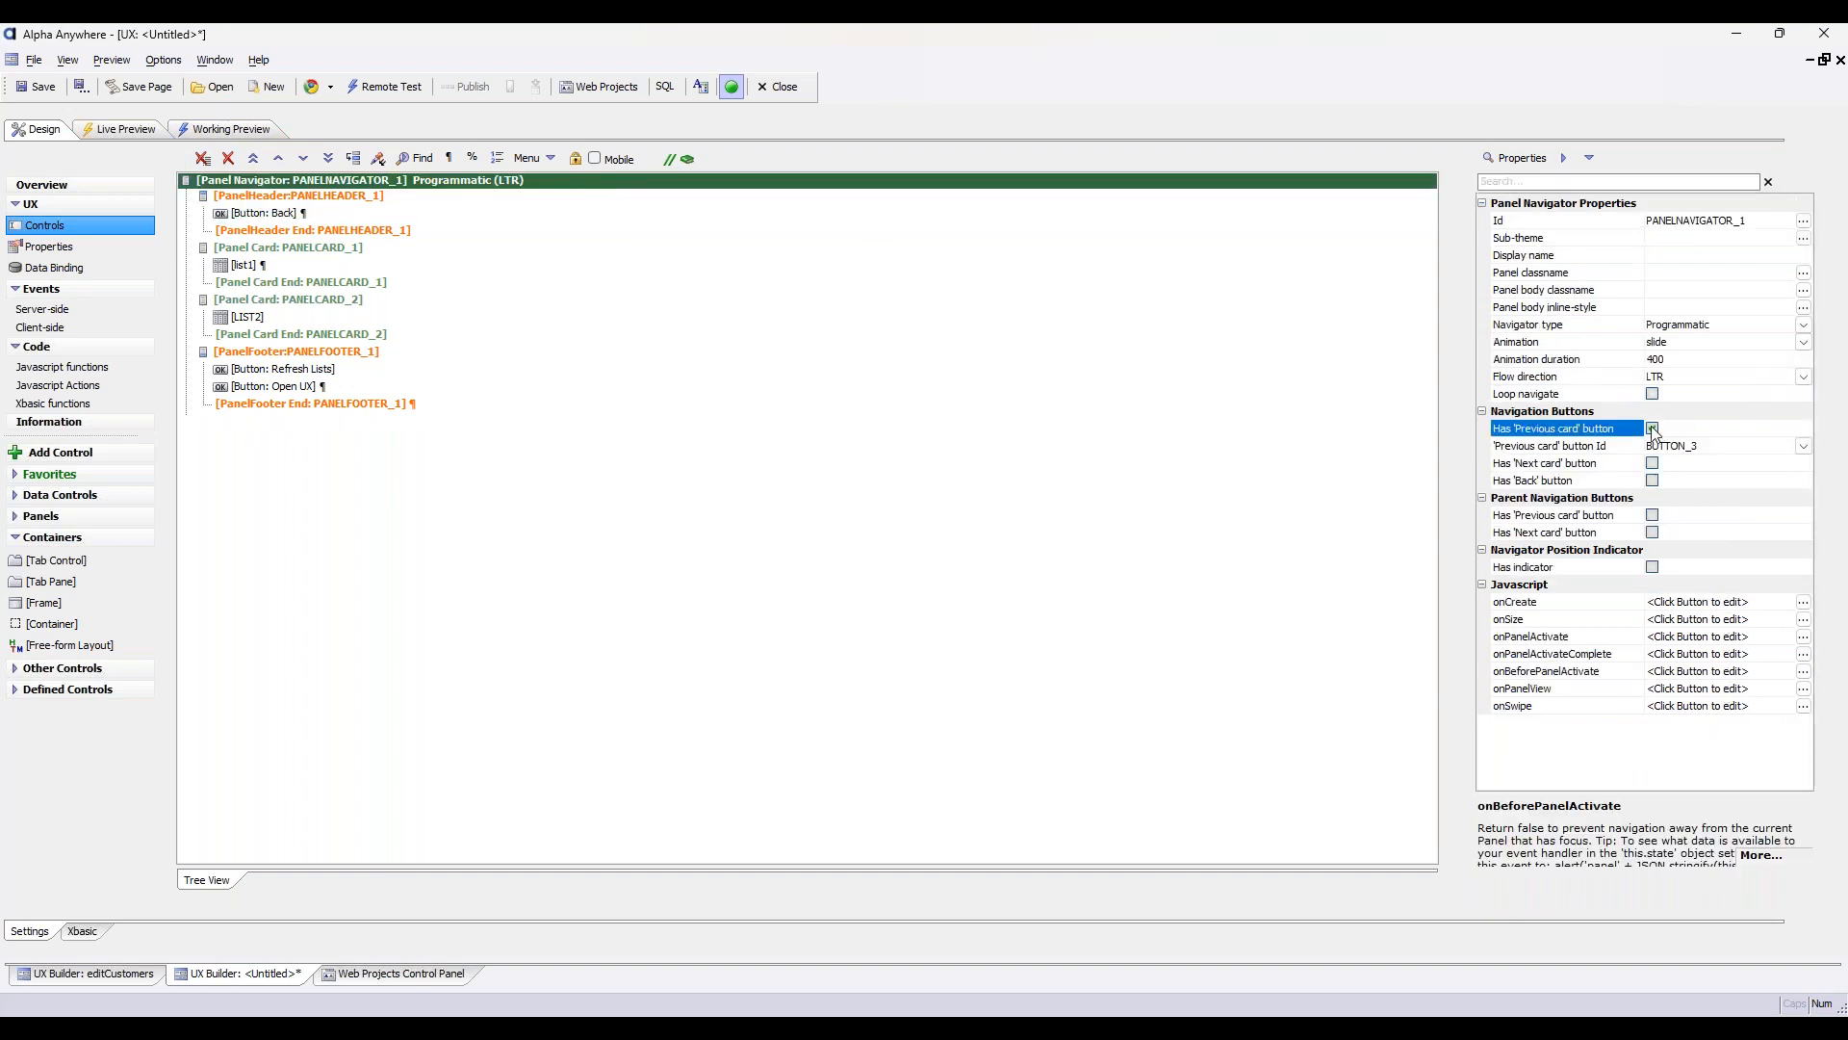
{"action": "left_click", "coordinate": [362, 214]}
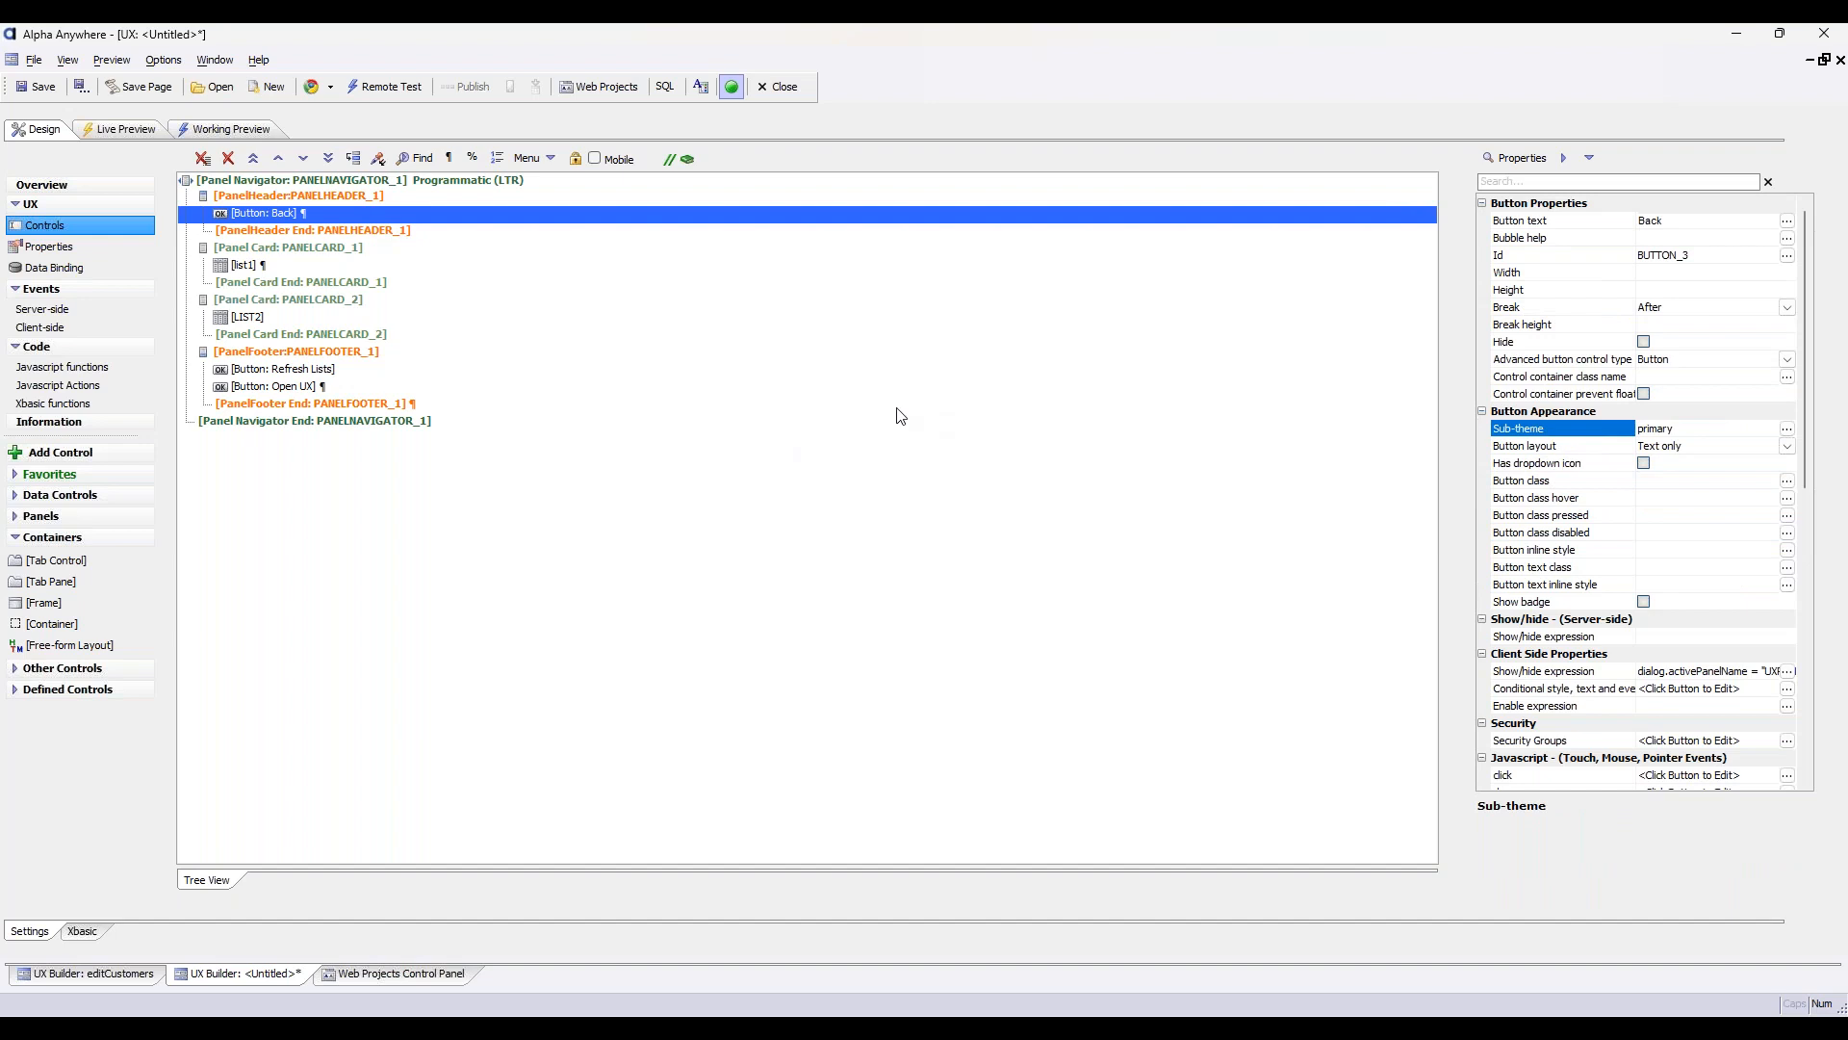
Run a full live preview and open the UX for the selected customer to check the header's Back button
{"action": "left_click", "coordinate": [125, 130]}
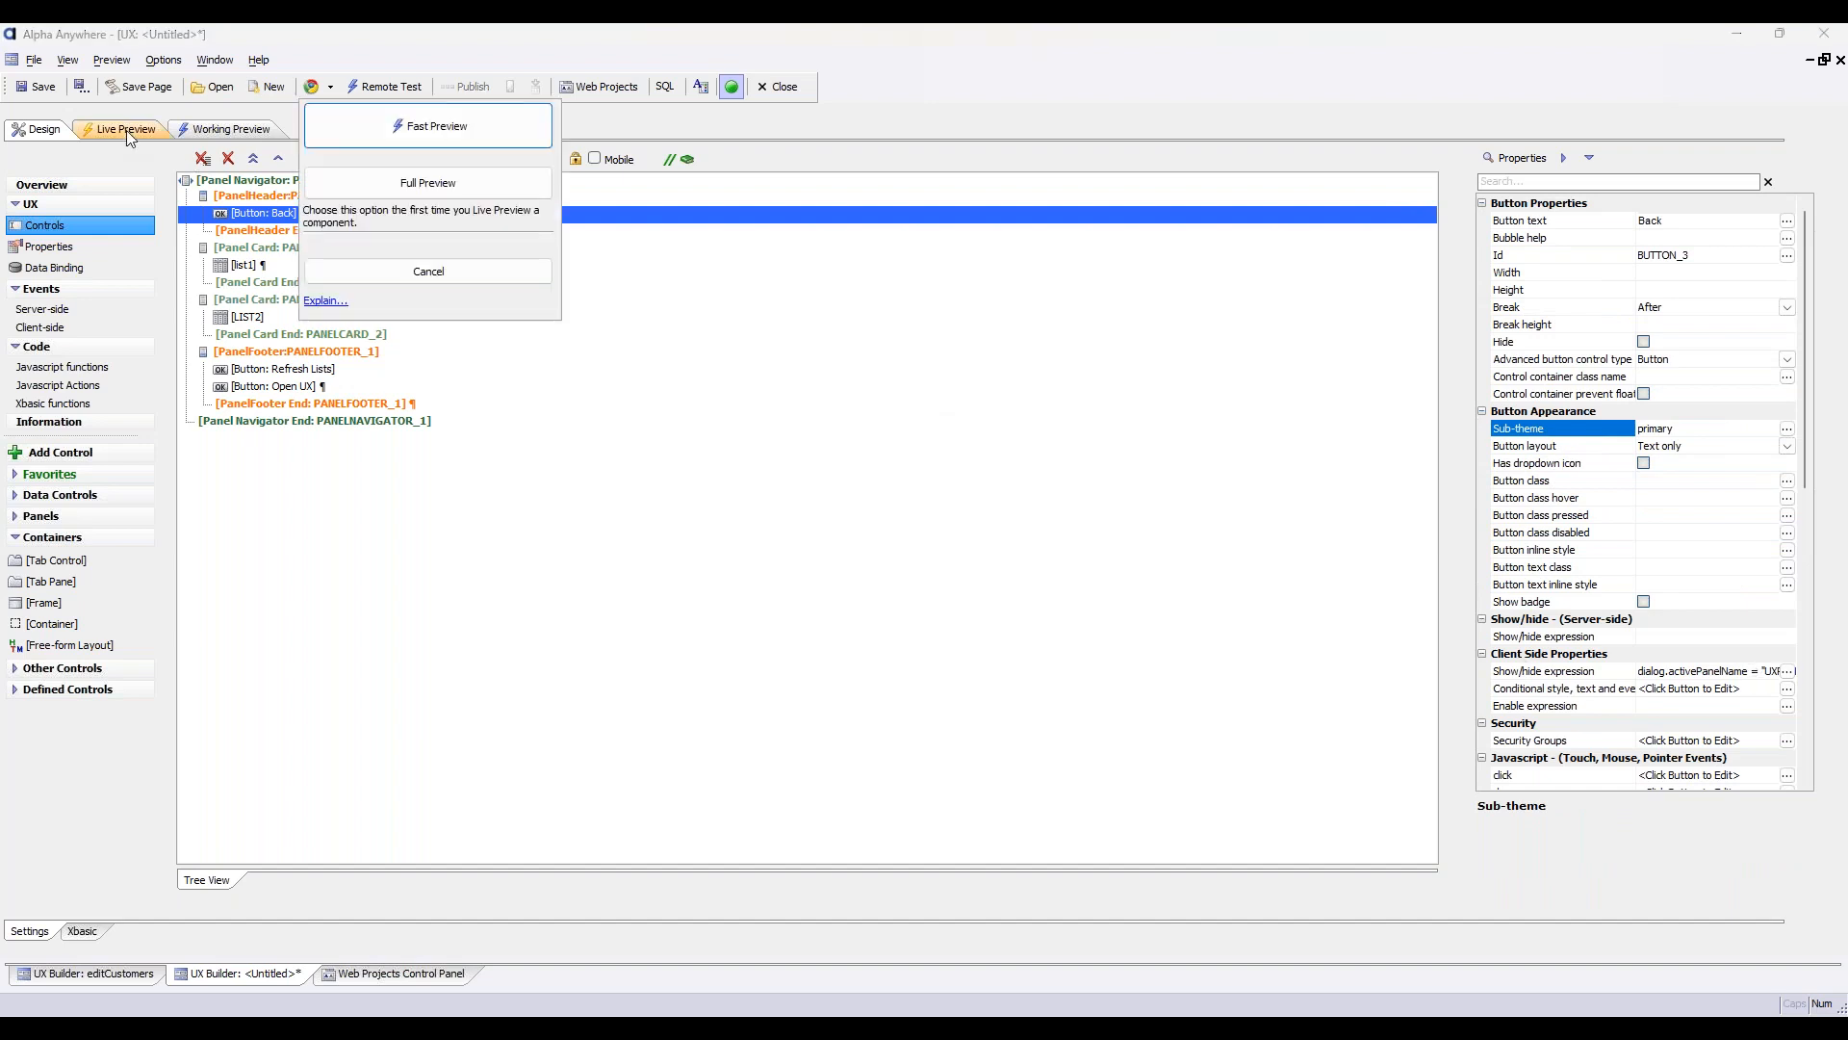
{"action": "left_click", "coordinate": [441, 191]}
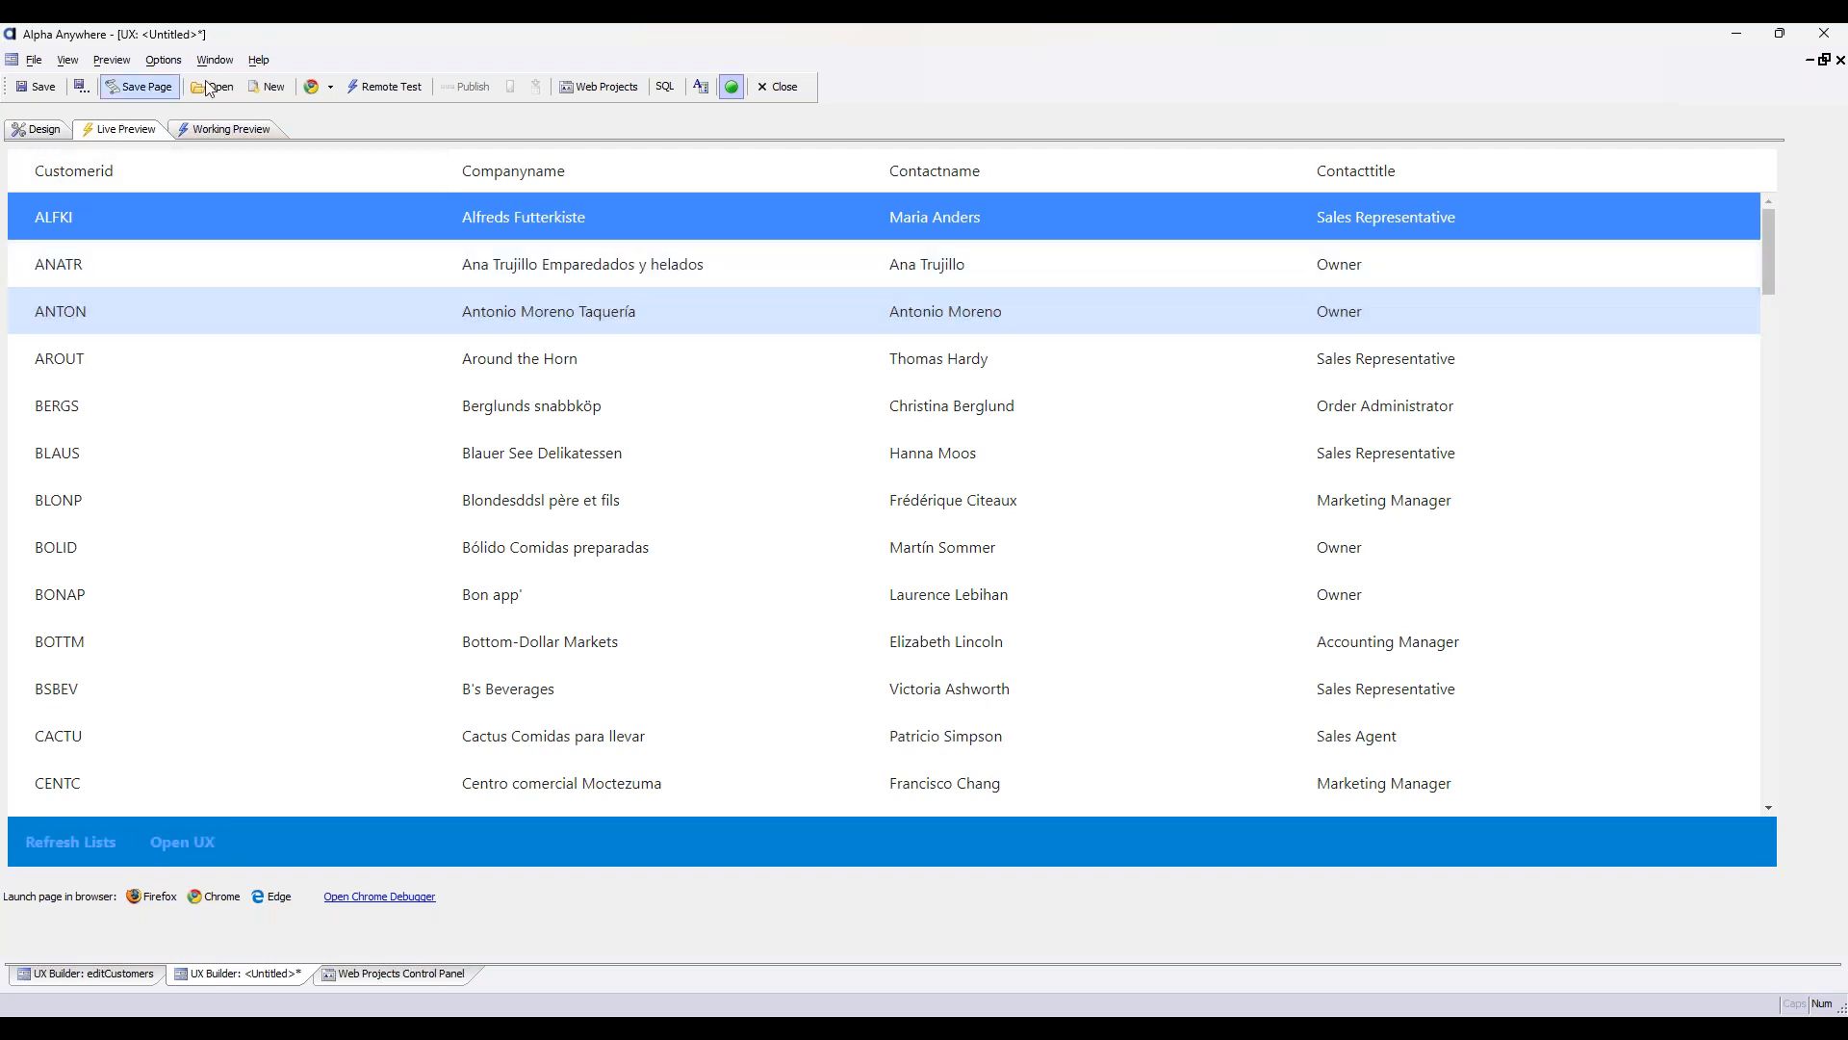
{"action": "left_click", "coordinate": [183, 842]}
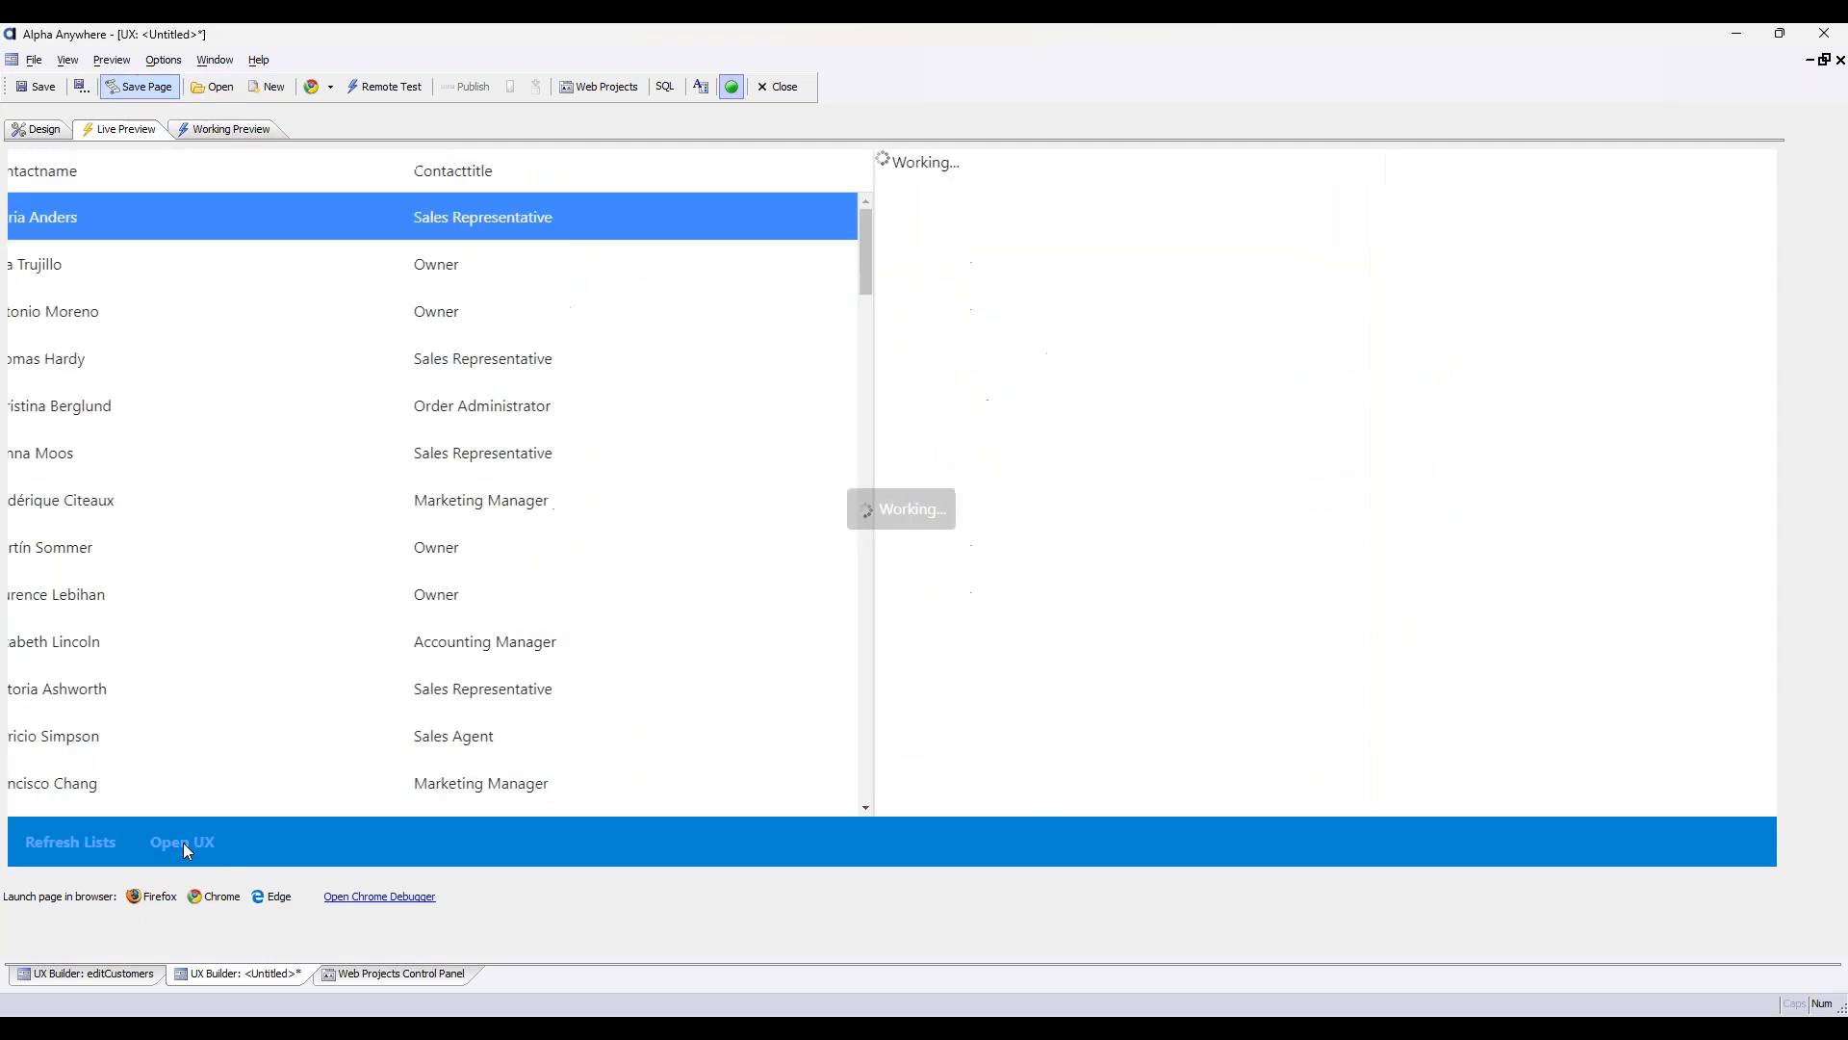
Return to the design and review the Back button's client-side show/hide expression
{"action": "left_click", "coordinate": [36, 129]}
{"action": "left_click", "coordinate": [345, 213]}
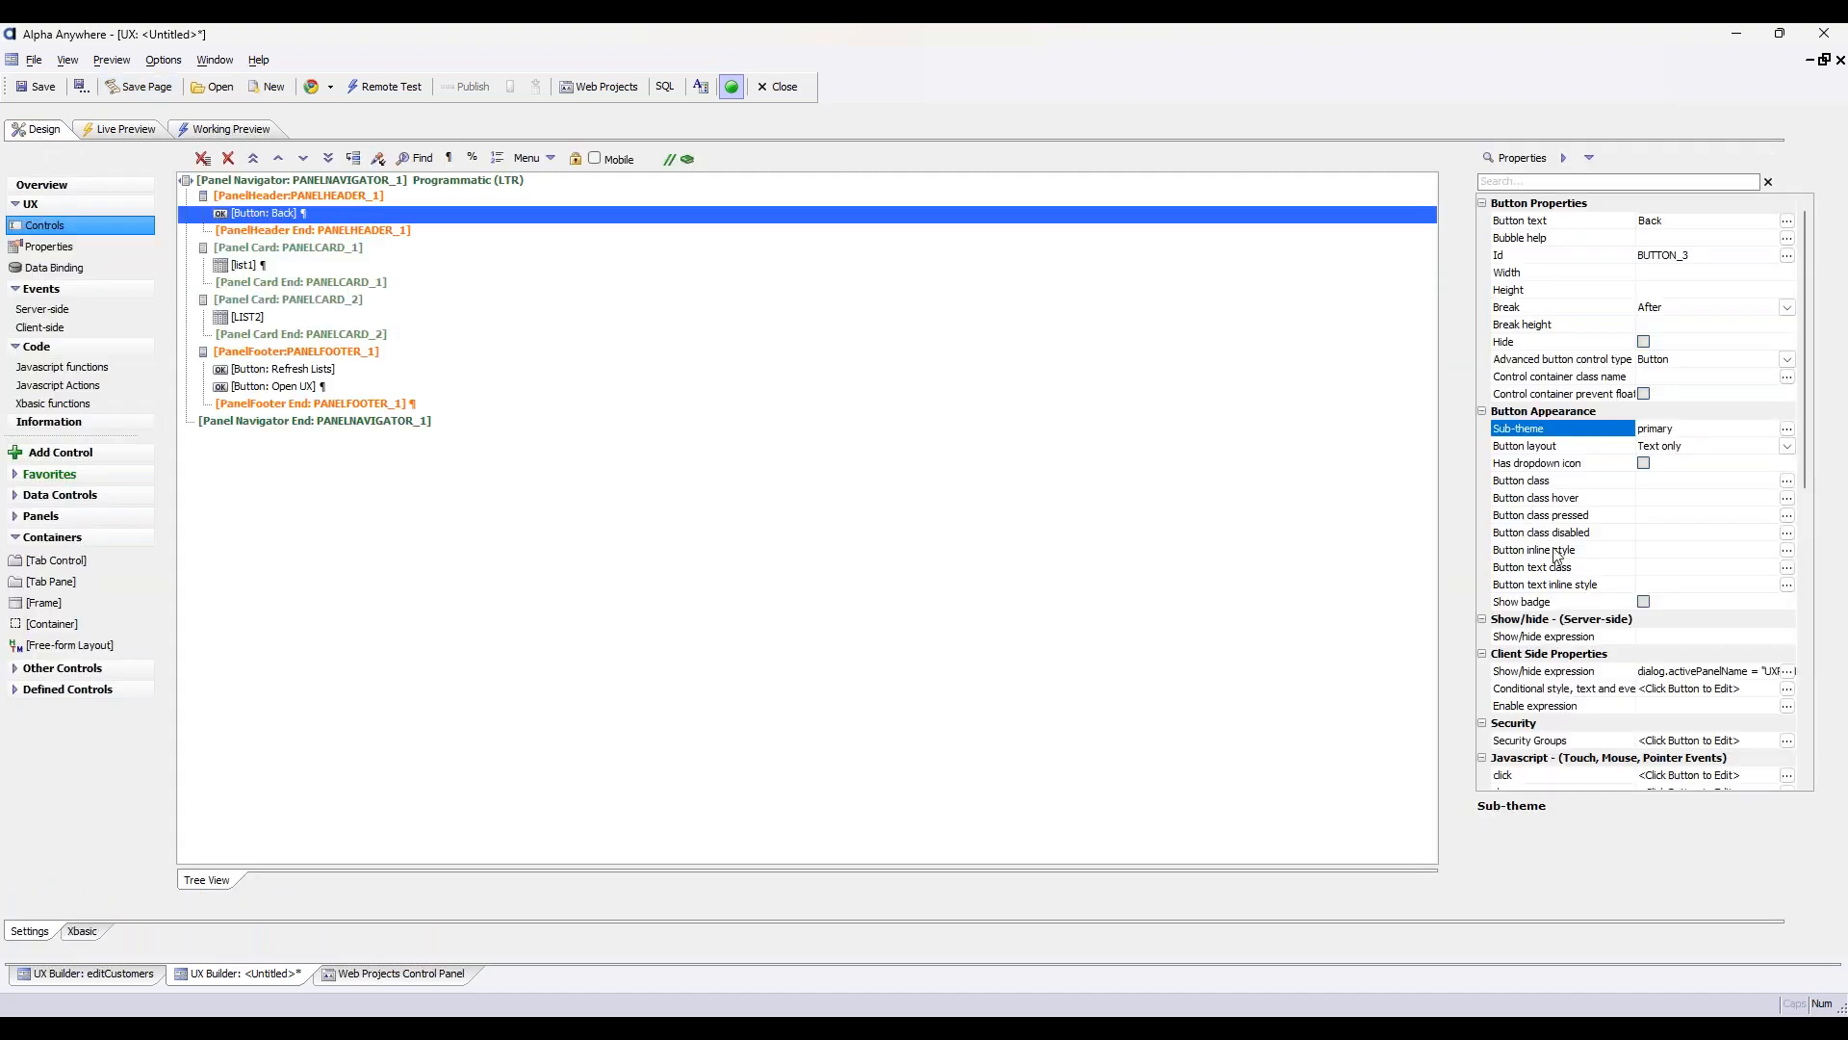
{"action": "left_click", "coordinate": [1675, 673]}
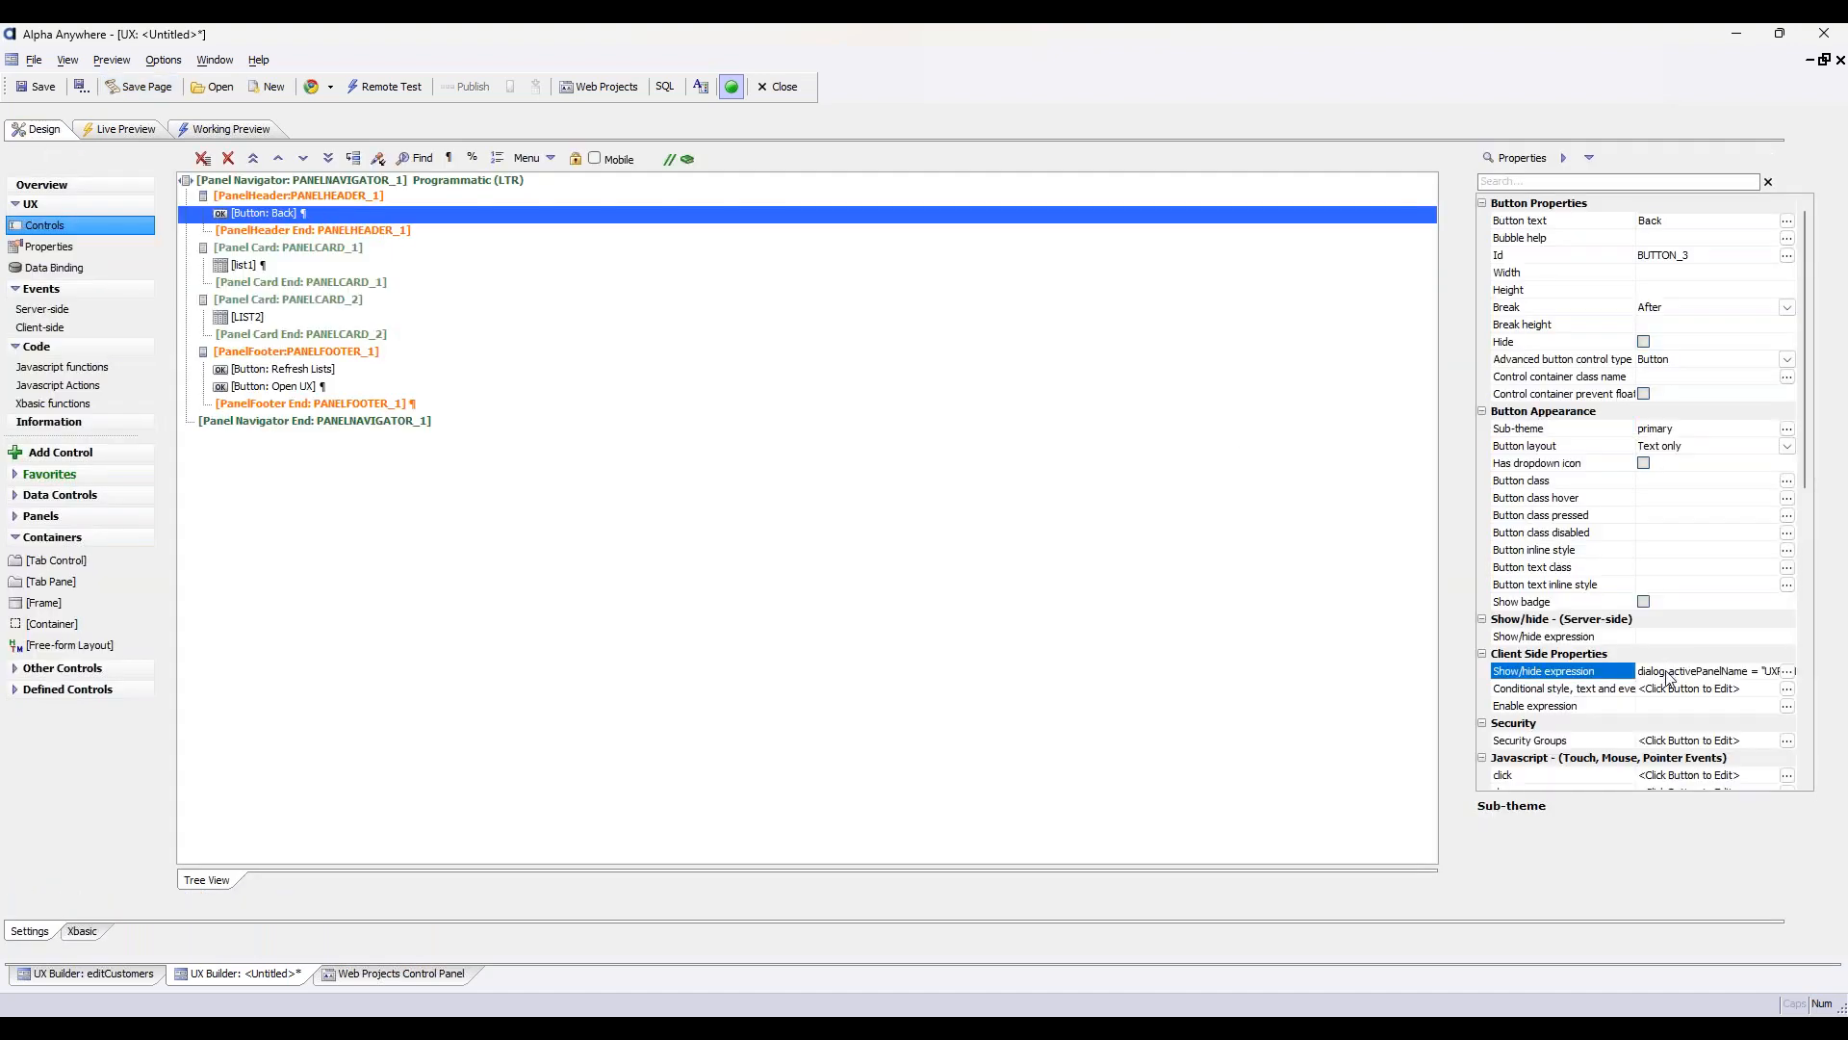
{"action": "left_click", "coordinate": [1787, 671]}
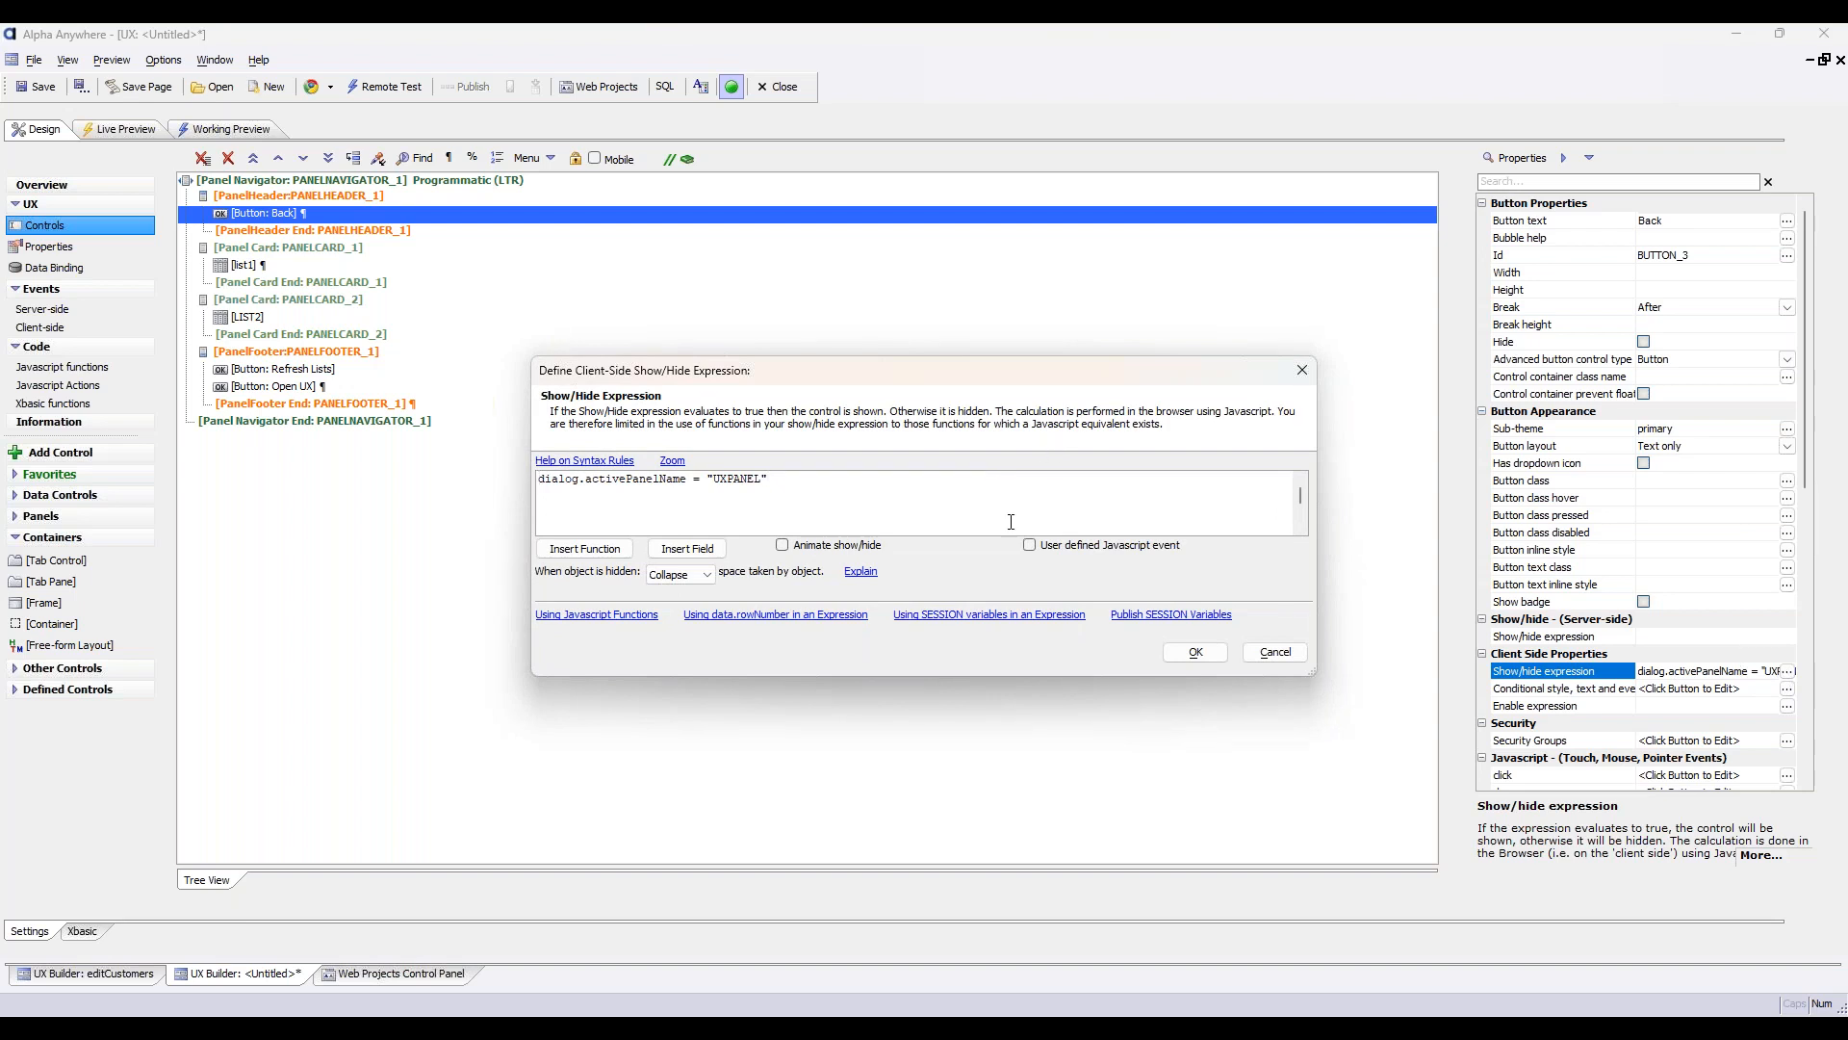
{"action": "left_click", "coordinate": [1196, 653]}
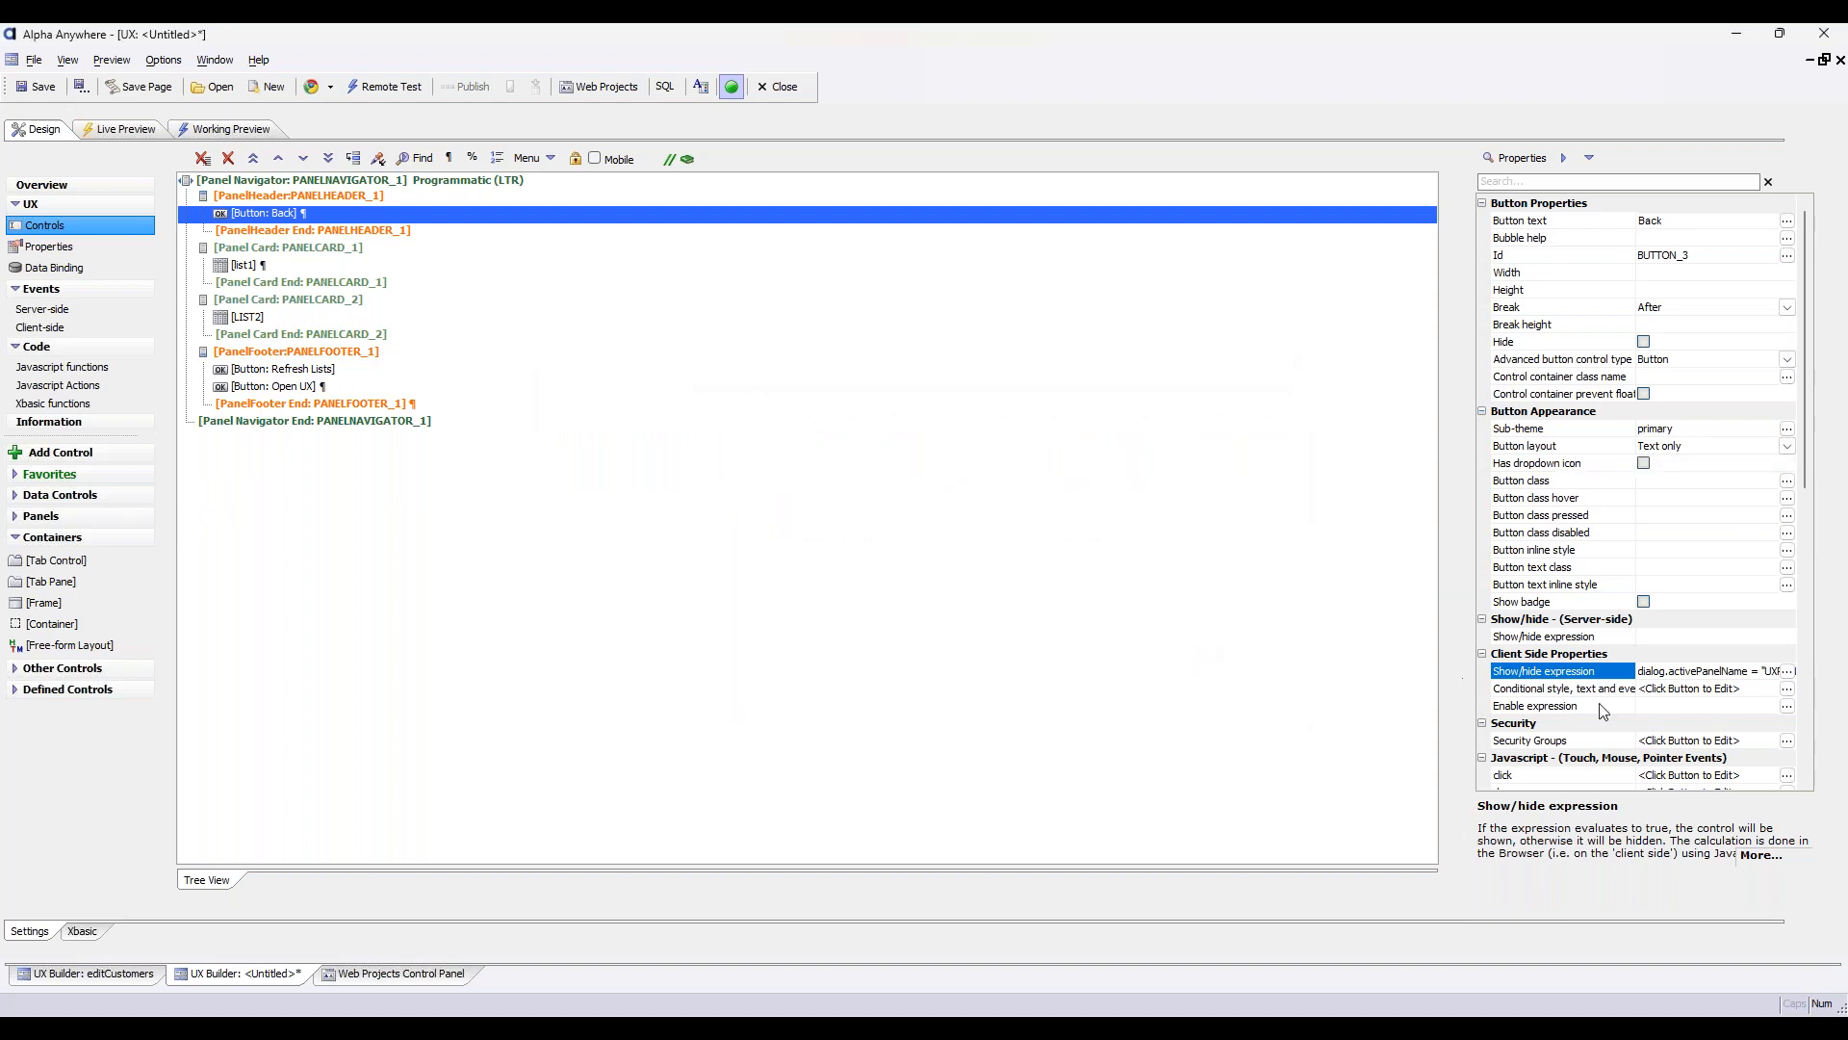
{"action": "left_click", "coordinate": [435, 195]}
{"action": "left_click", "coordinate": [435, 181]}
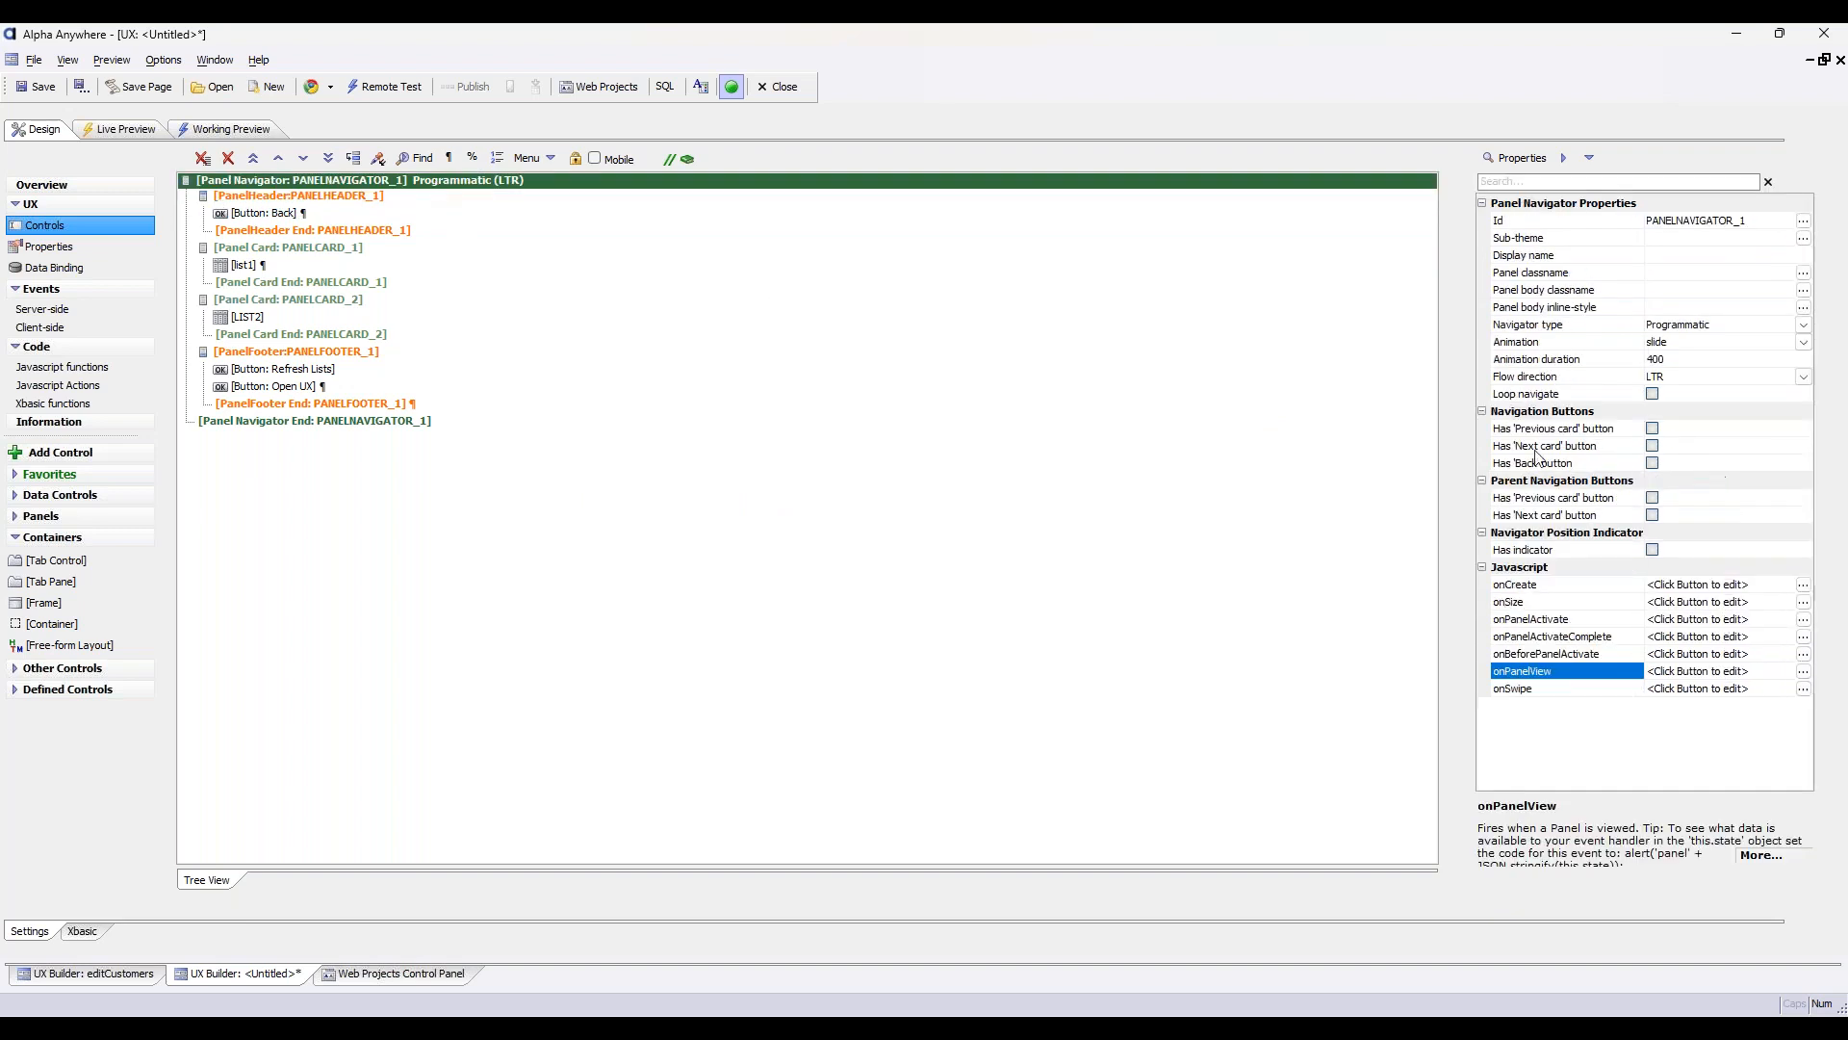
{"action": "left_click", "coordinate": [1653, 429]}
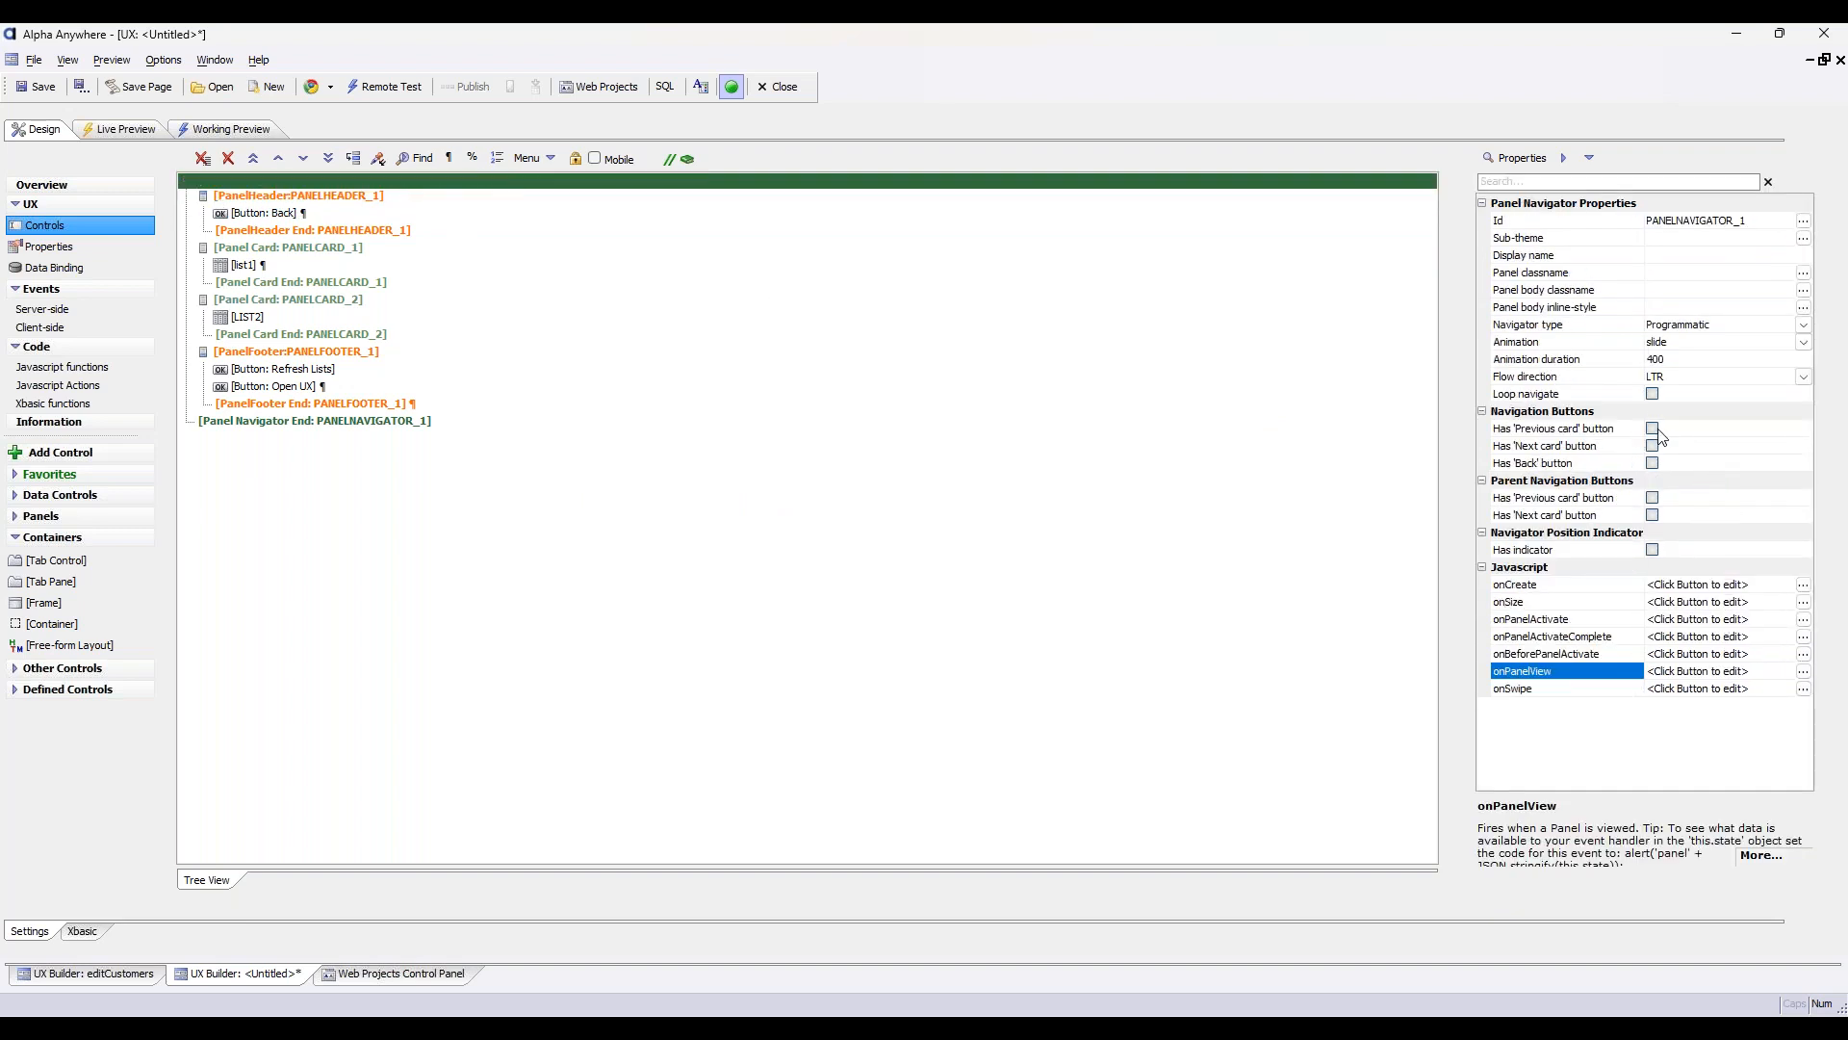
{"action": "left_click", "coordinate": [1709, 450]}
{"action": "left_click", "coordinate": [1709, 450]}
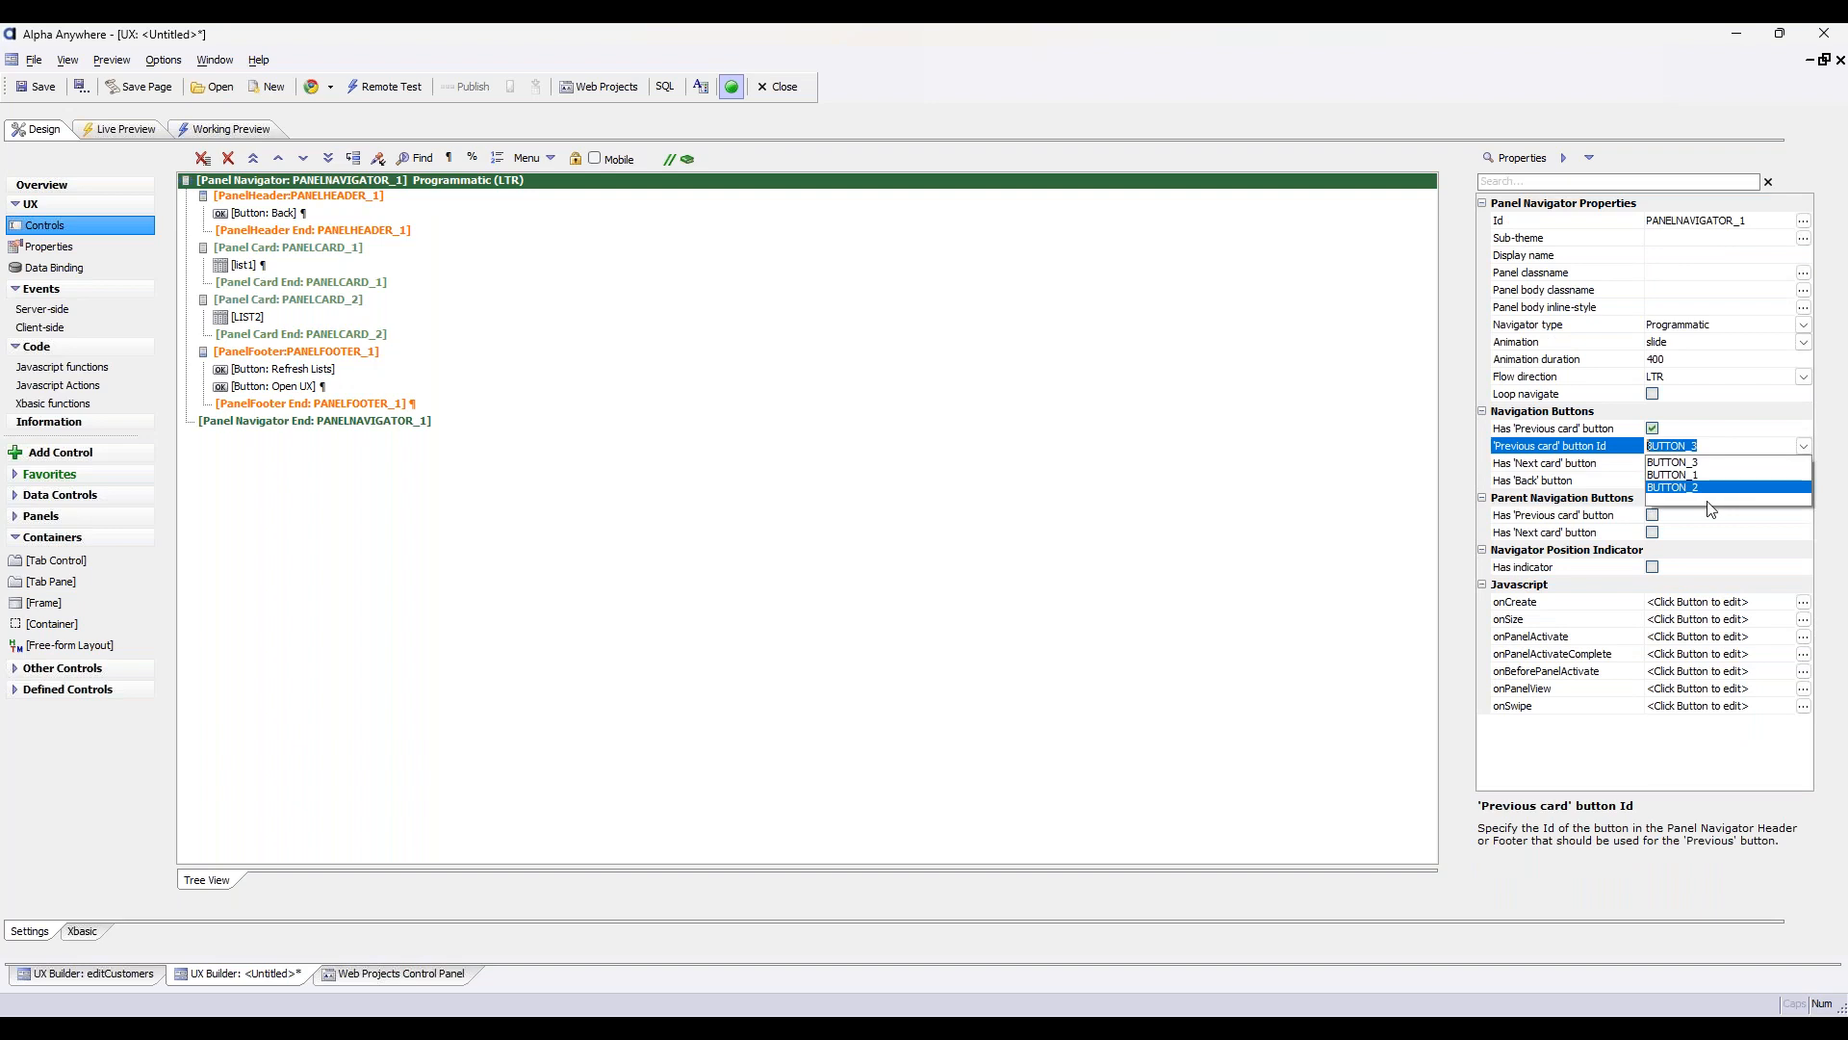
{"action": "left_click", "coordinate": [1710, 506]}
{"action": "left_click", "coordinate": [1704, 444]}
{"action": "left_click", "coordinate": [1655, 429]}
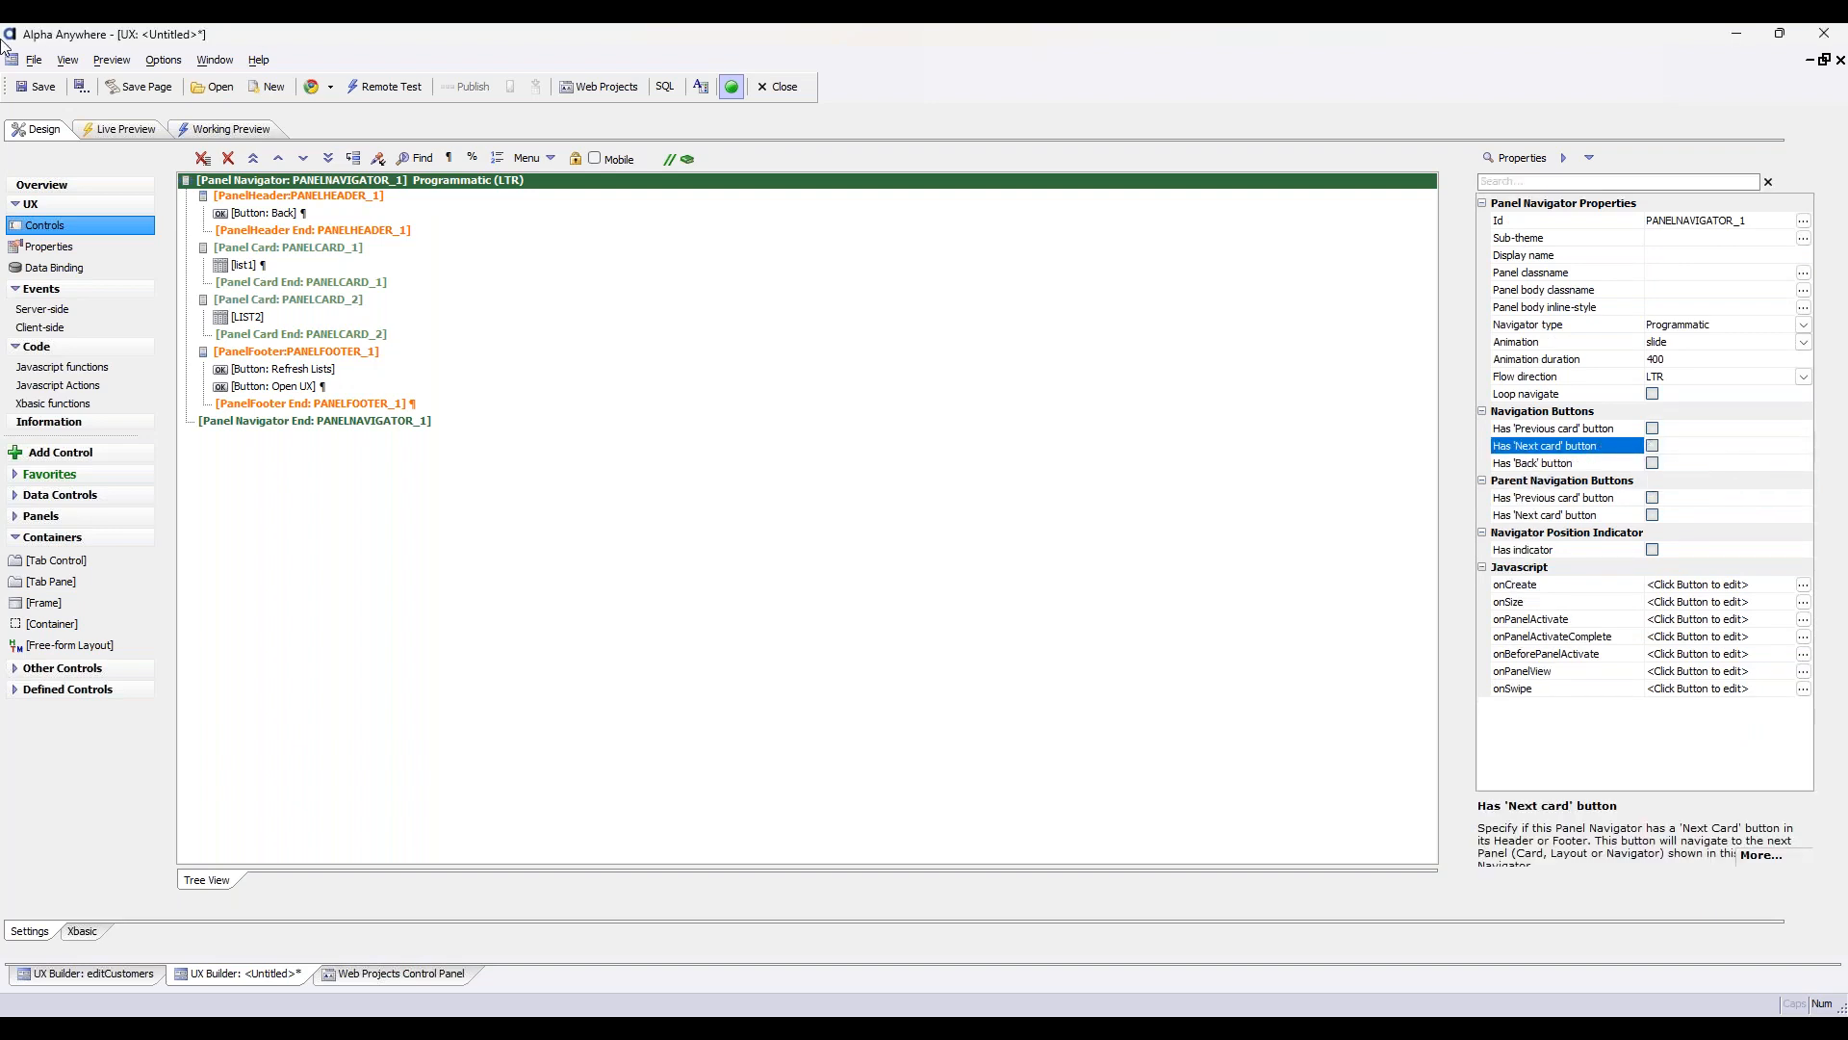
Save the UX component in the Default project as panelnavigatedemo1
{"action": "left_click", "coordinate": [35, 93]}
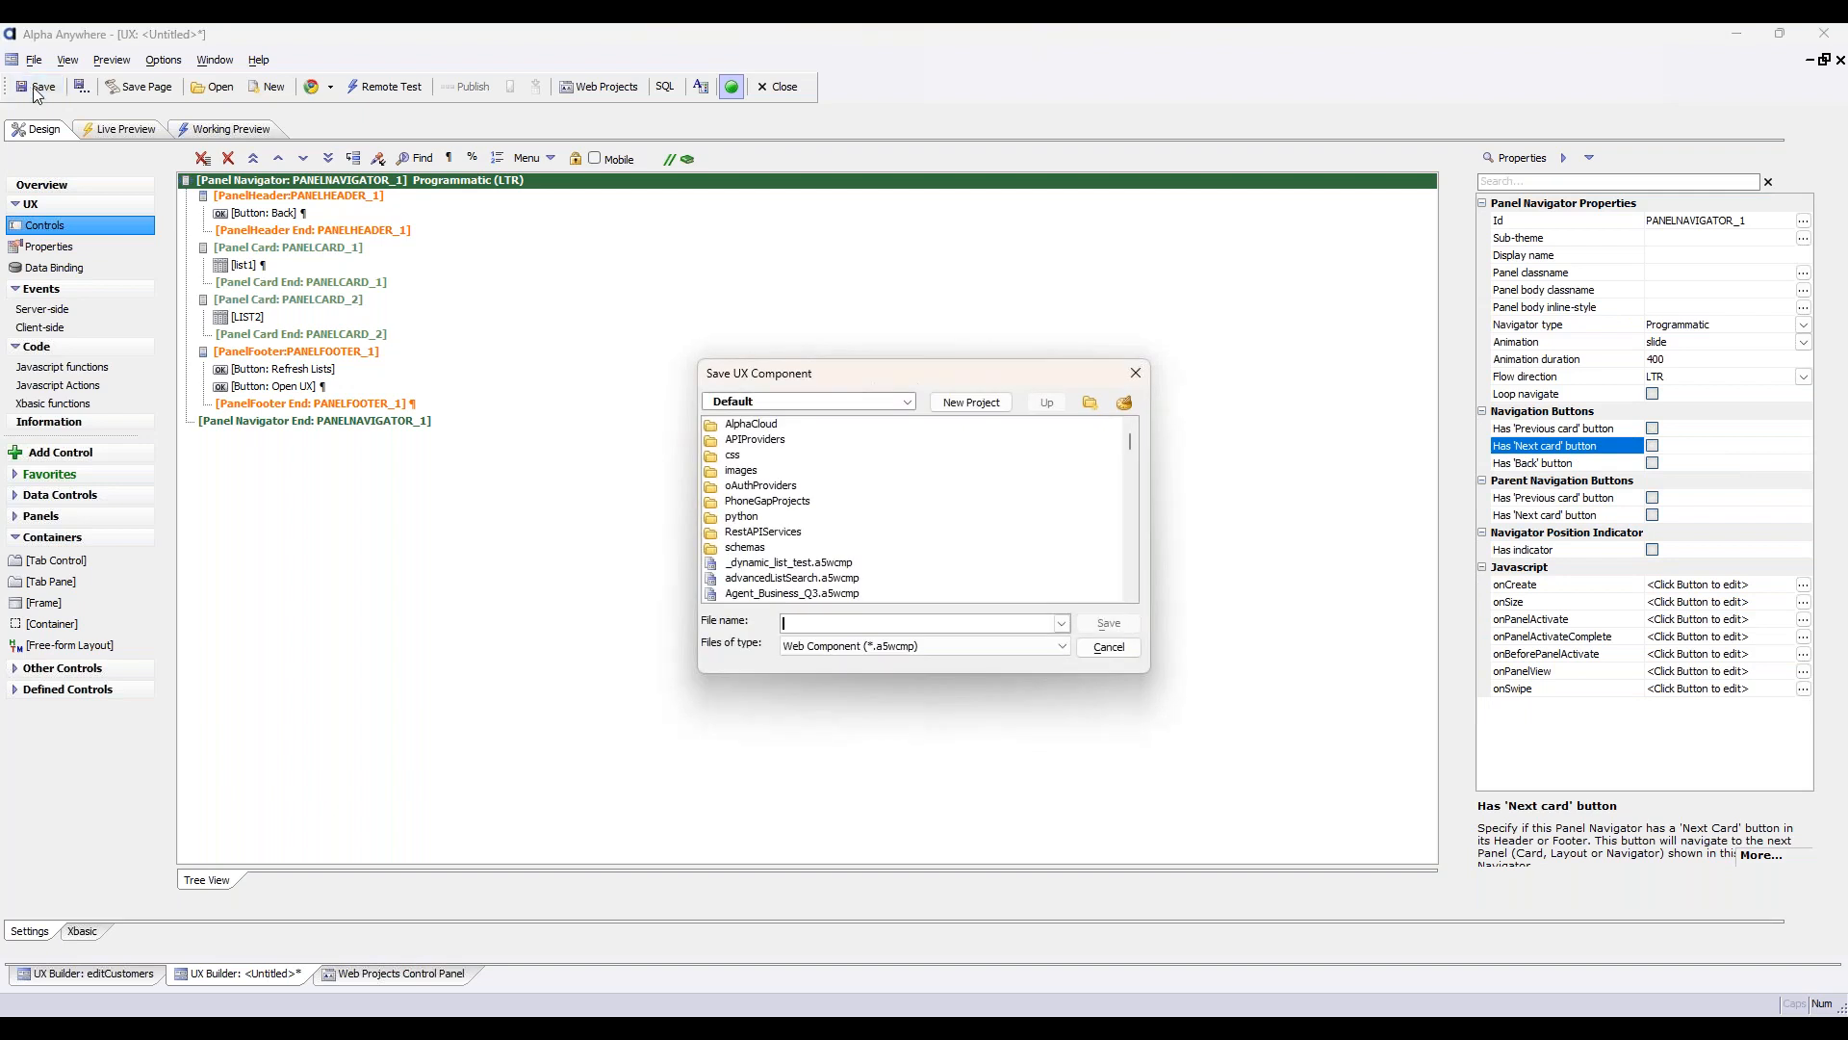
{"action": "type", "text": "panelnavig"}
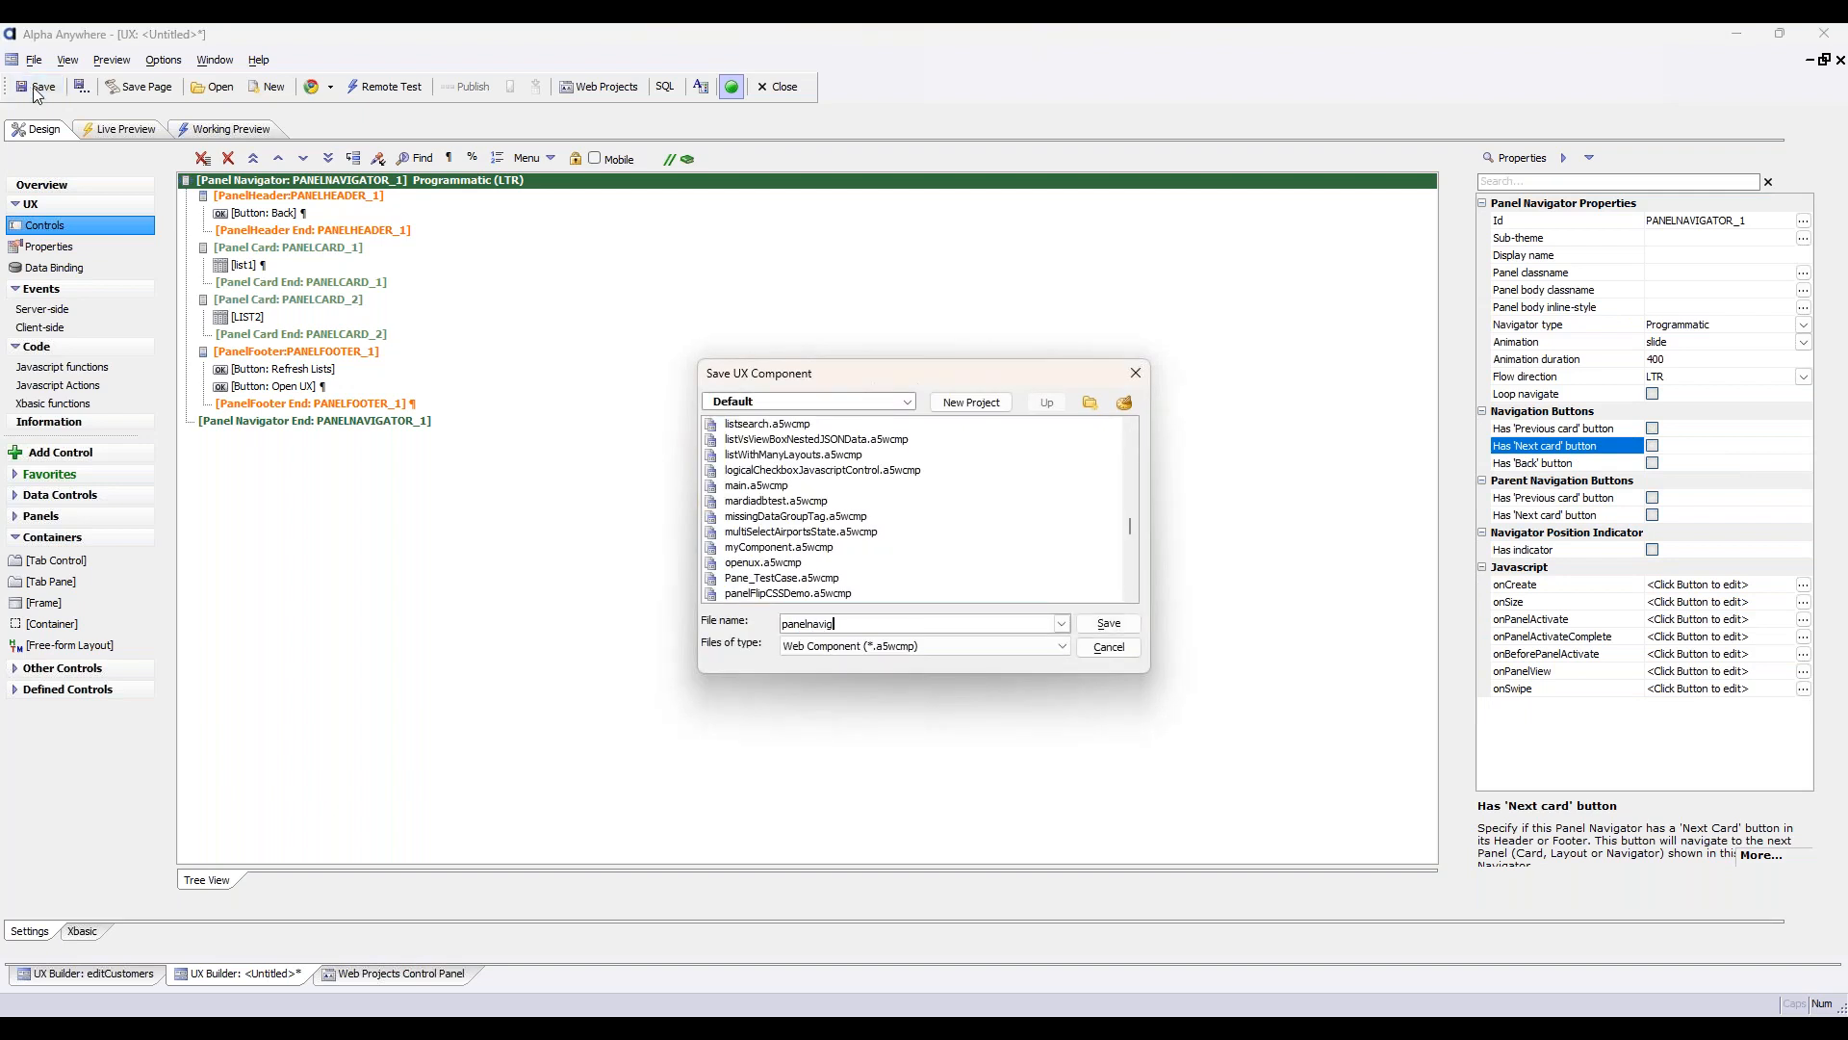
{"action": "type", "text": "atedemo"}
{"action": "key", "text": "Return"}
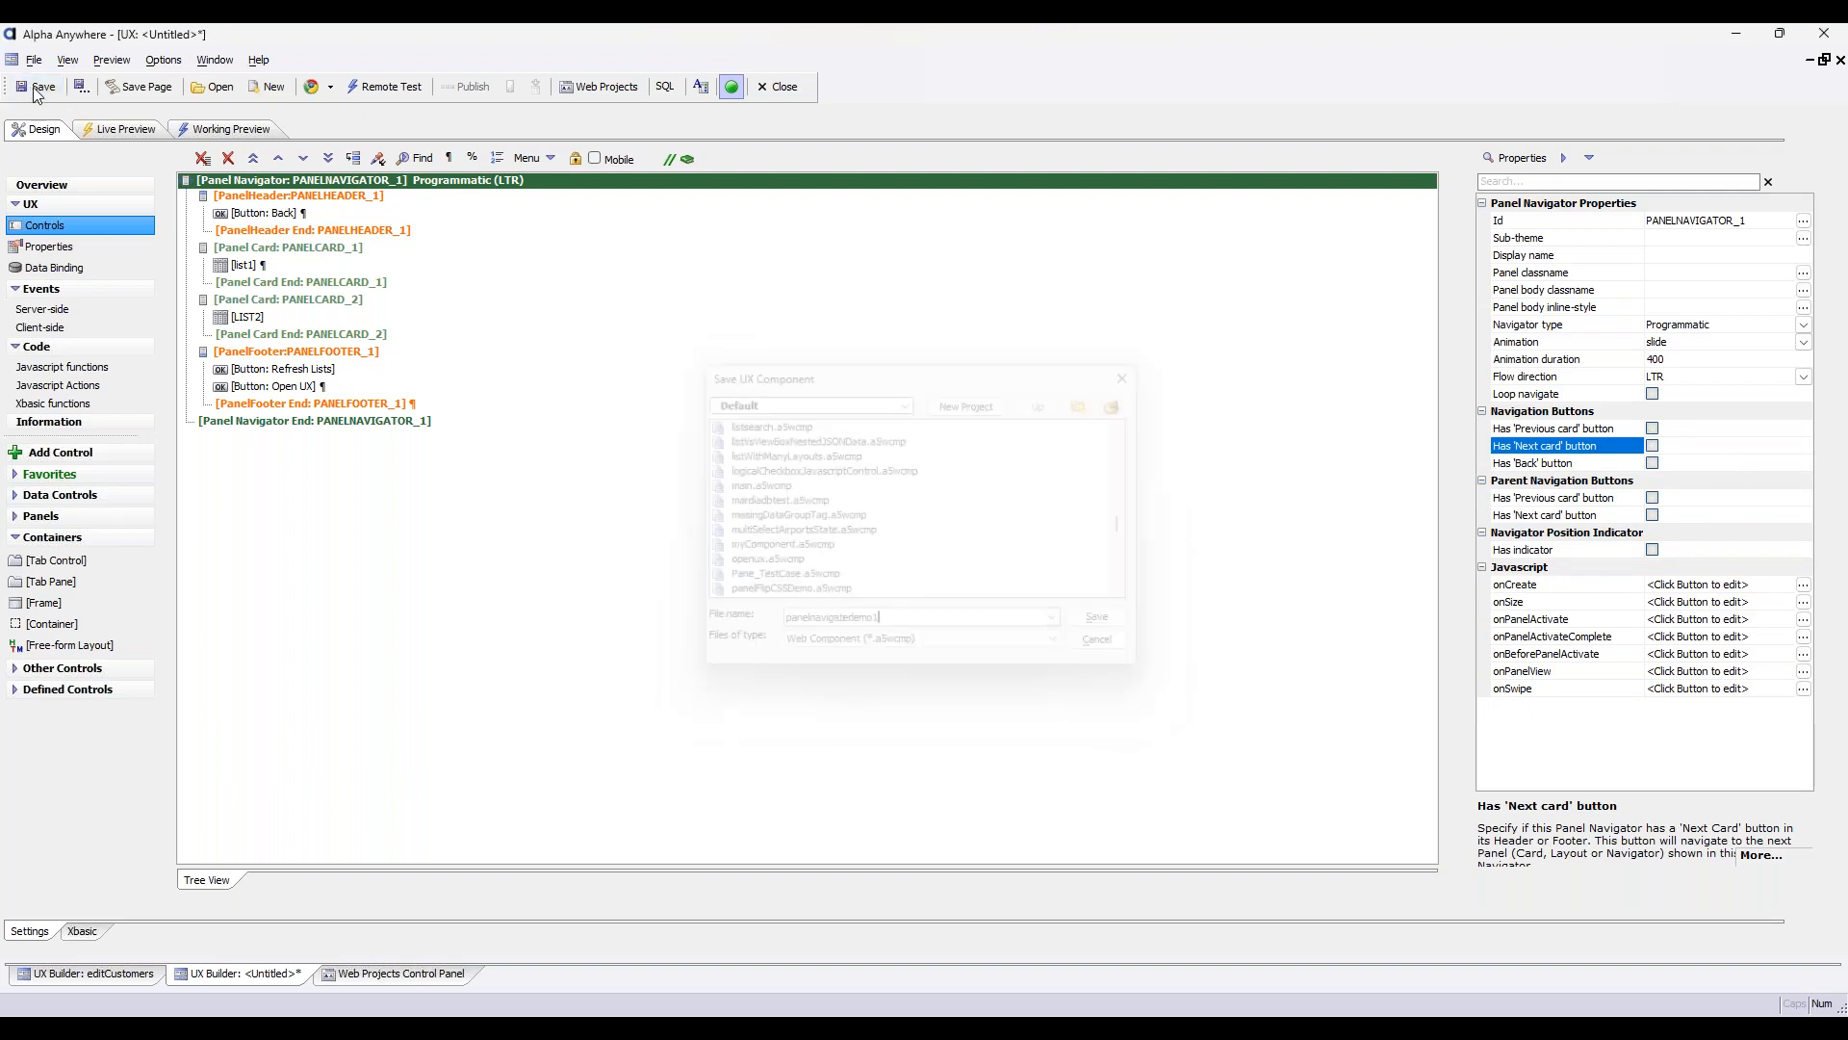
Clear the client-side show/hide expression of the Back button in PANELHEADER_1
{"action": "left_click", "coordinate": [430, 216]}
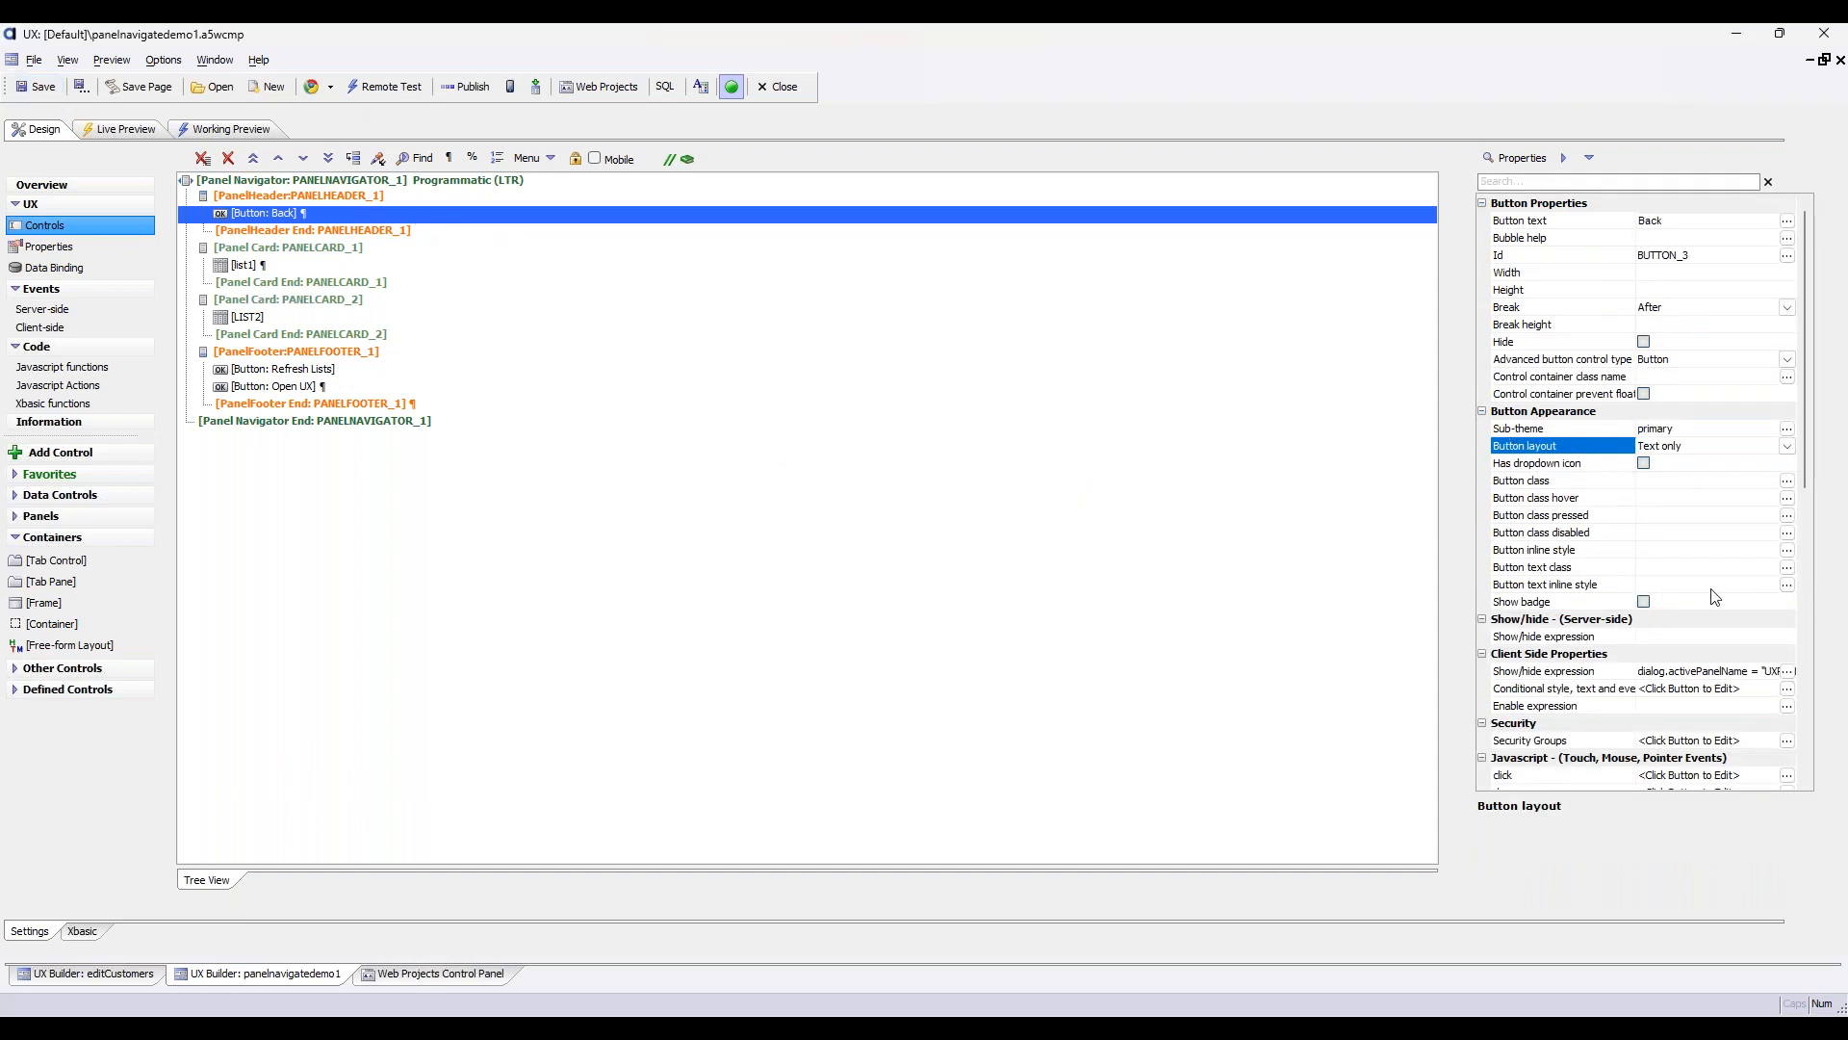
{"action": "scroll", "coordinate": [1714, 596], "scroll_direction": "down", "scroll_amount": 1}
{"action": "left_click", "coordinate": [1787, 619]}
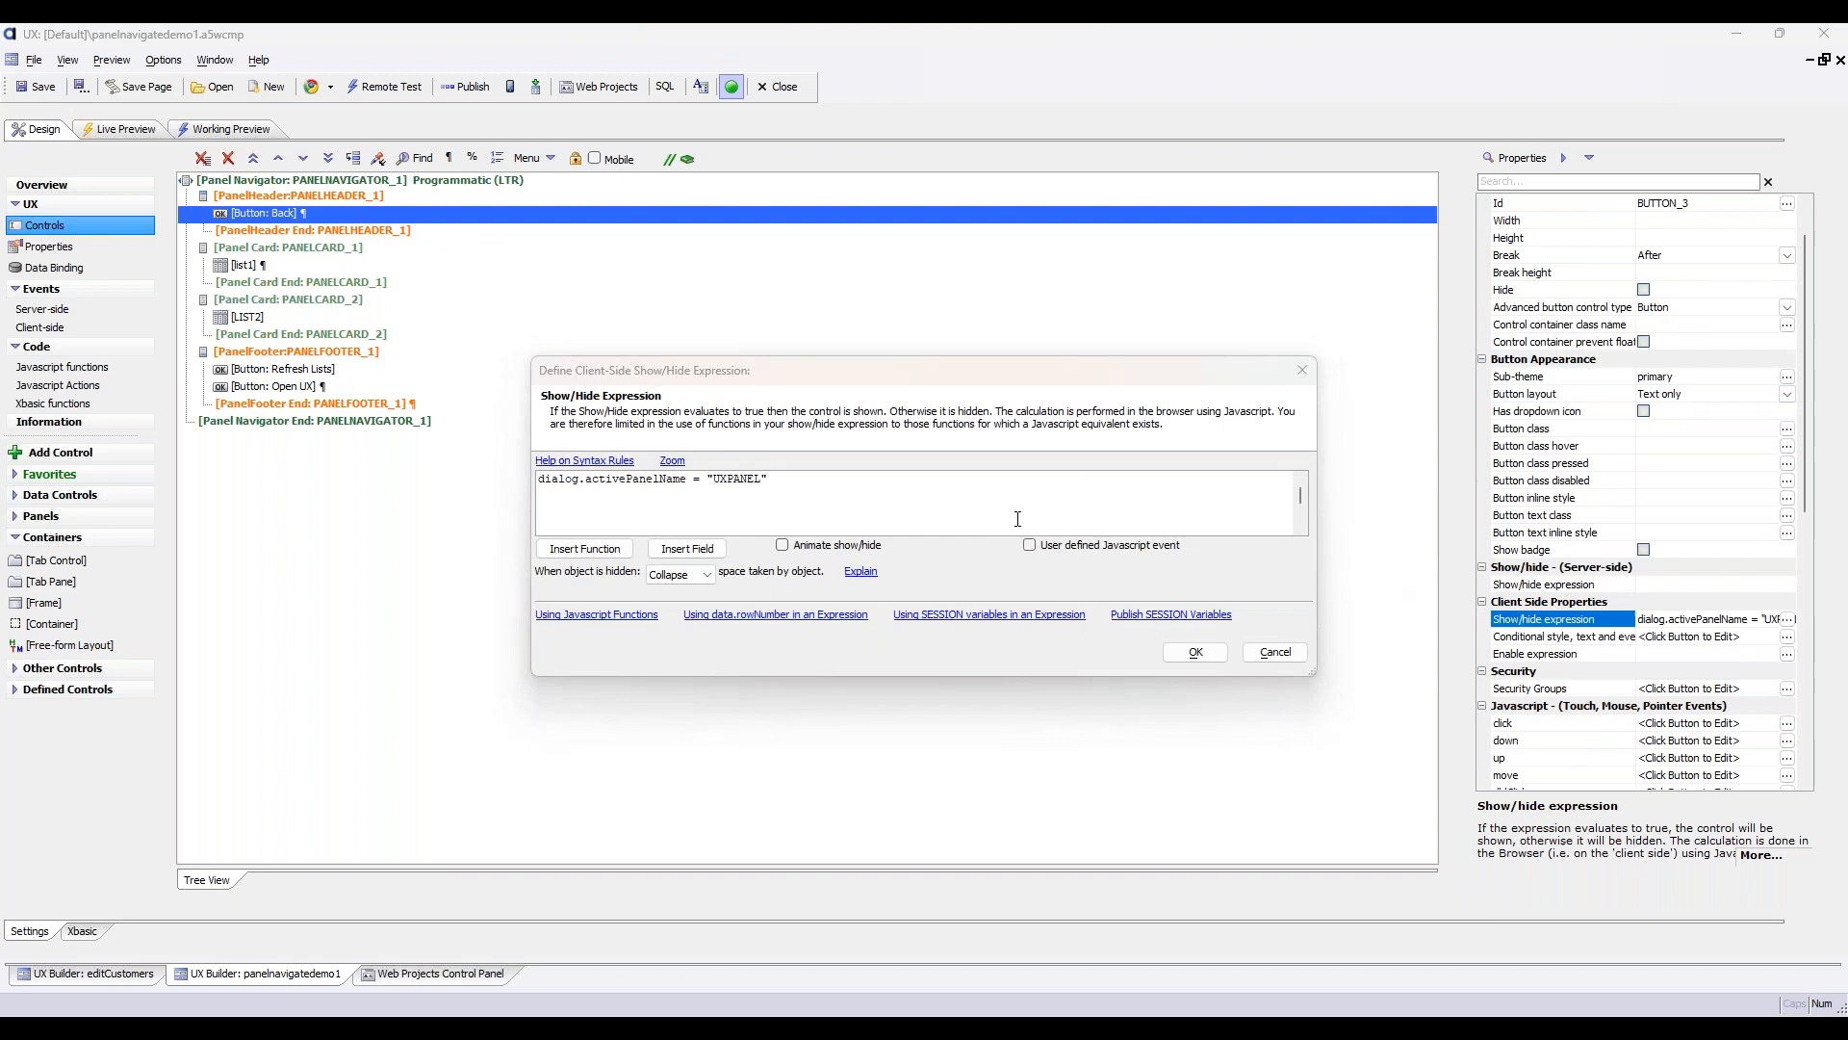
{"action": "left_click_drag", "start_coordinate": [867, 476], "coordinate": [403, 460]}
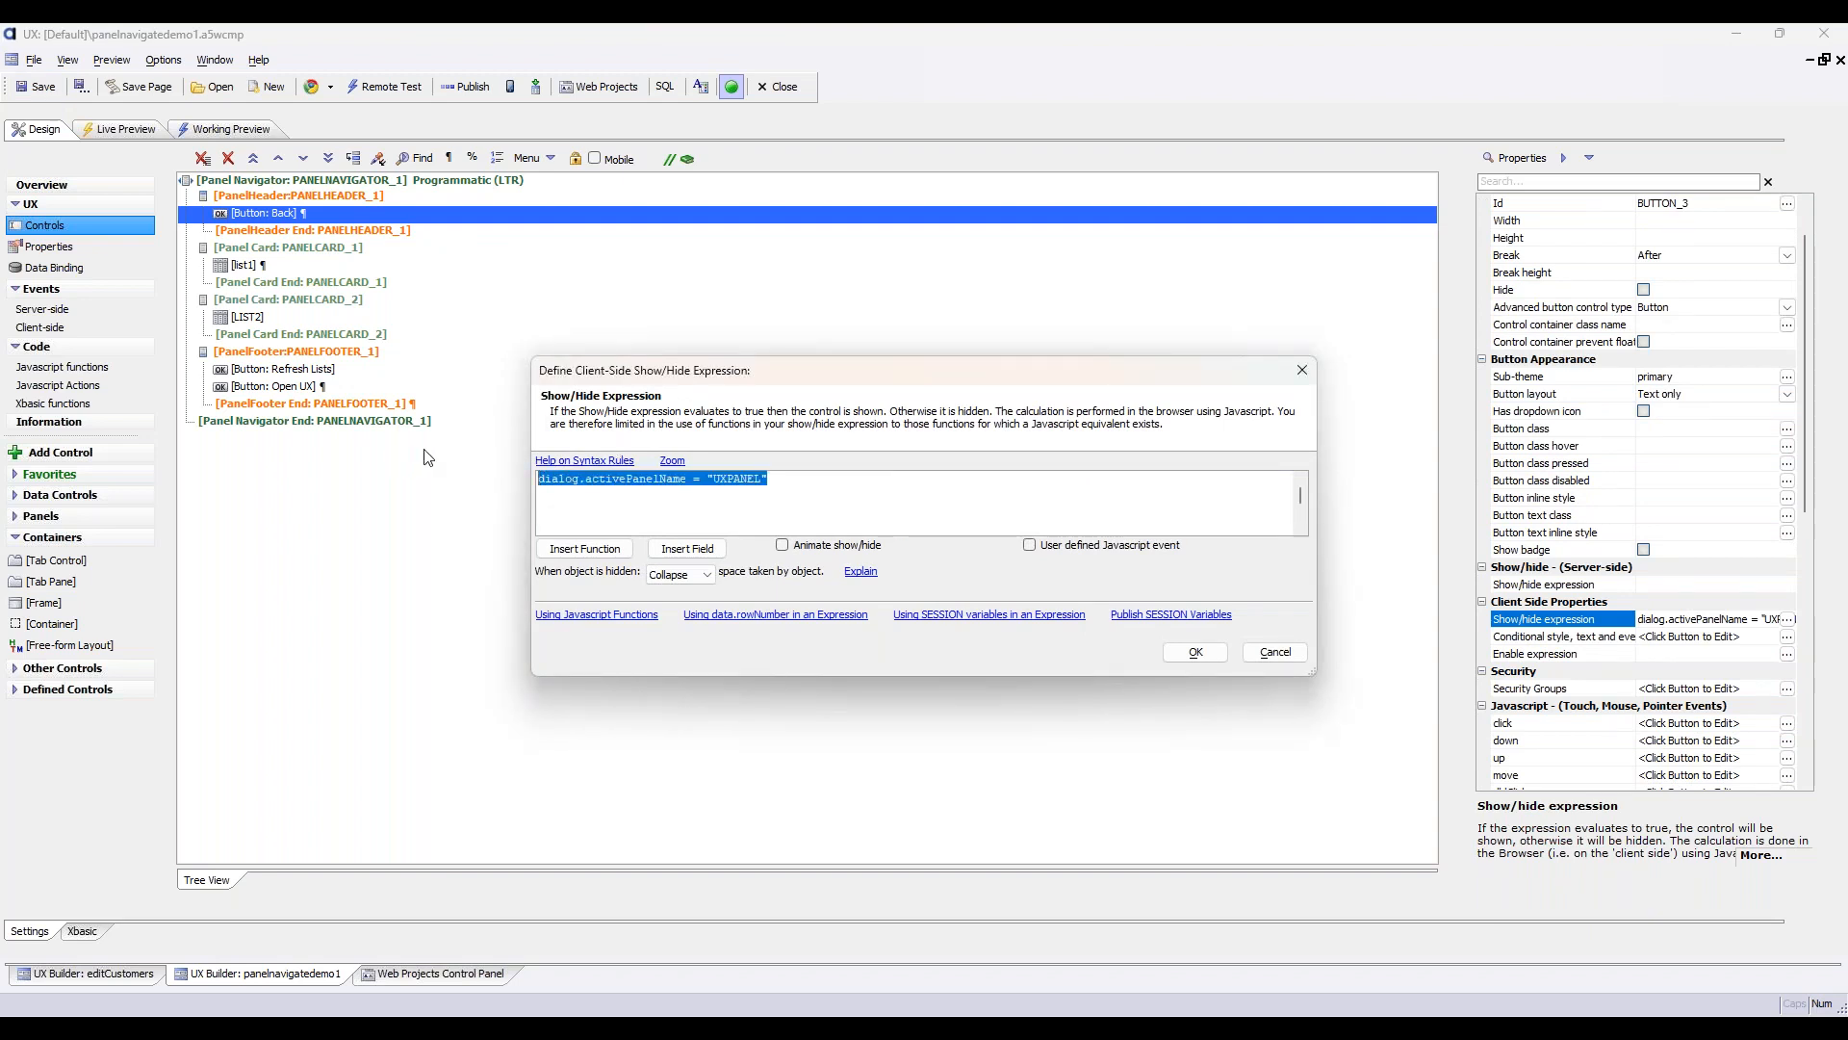
{"action": "key", "text": "Delete"}
{"action": "left_click", "coordinate": [1210, 654]}
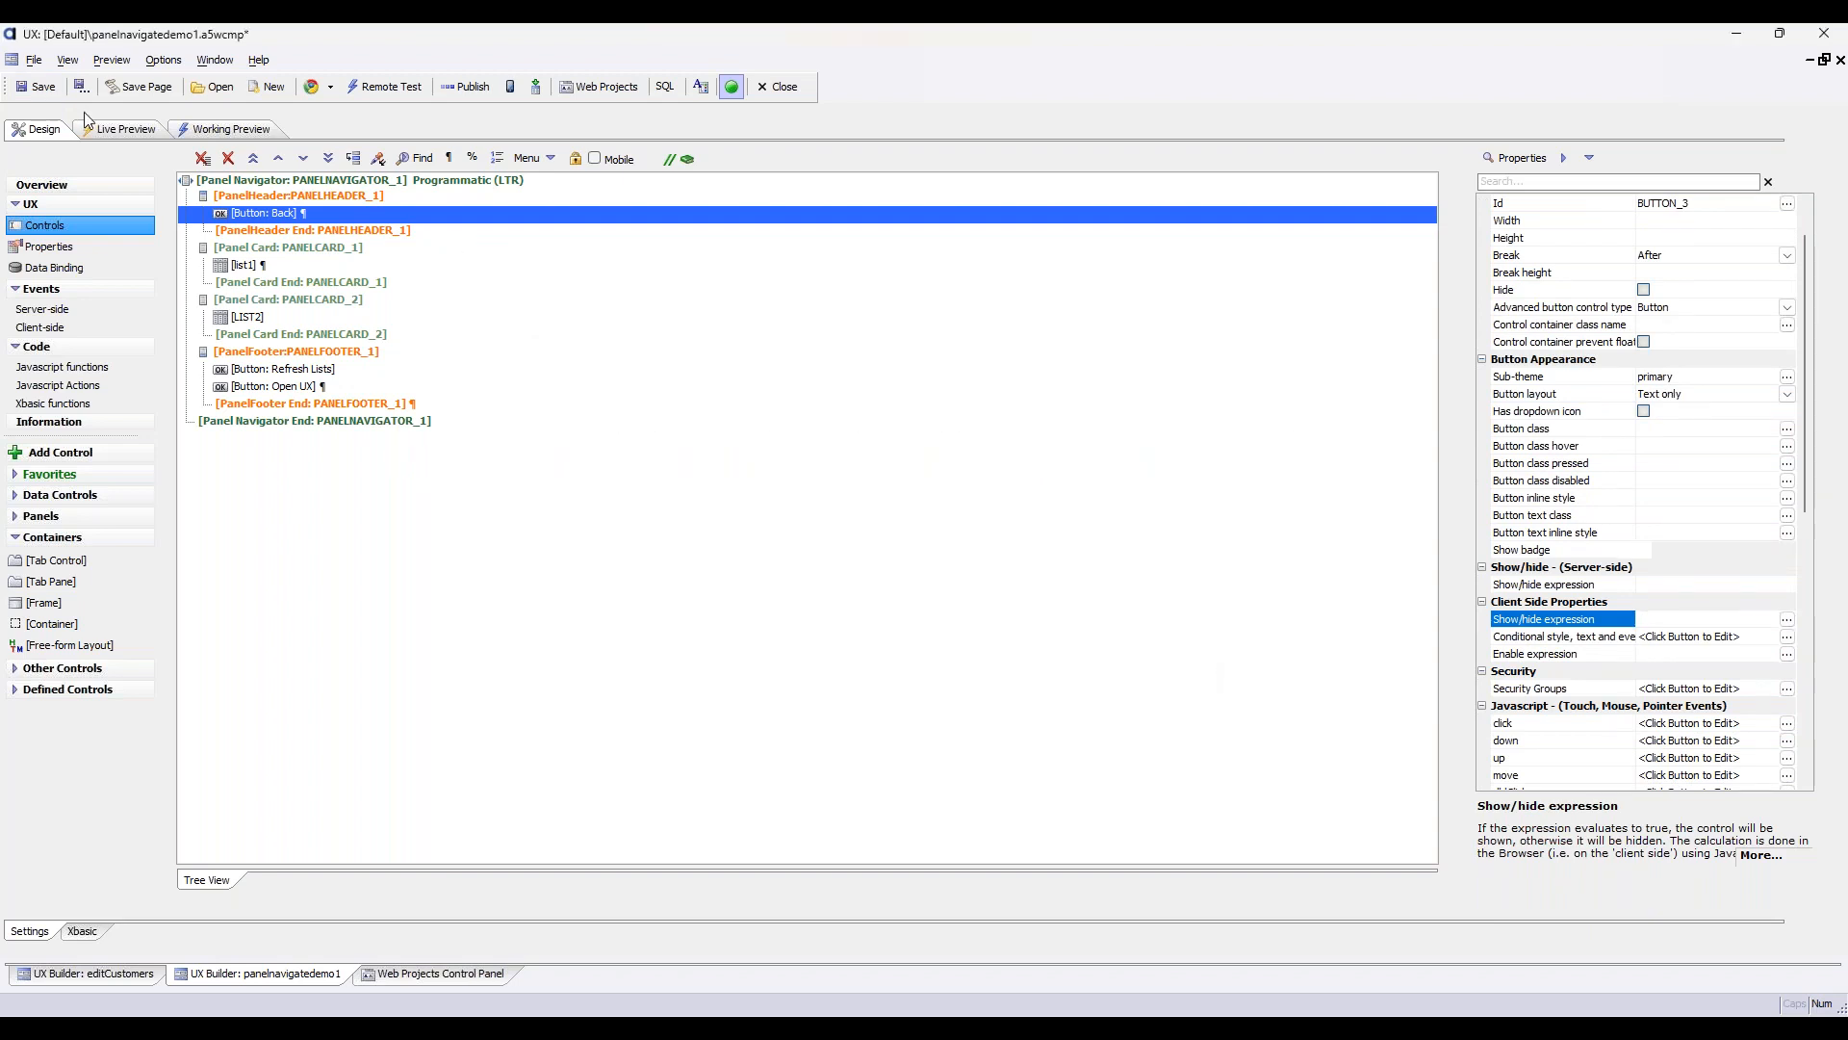
Run a full live preview of the component and open the UX panel with the Back button's header in place
{"action": "left_click", "coordinate": [123, 129]}
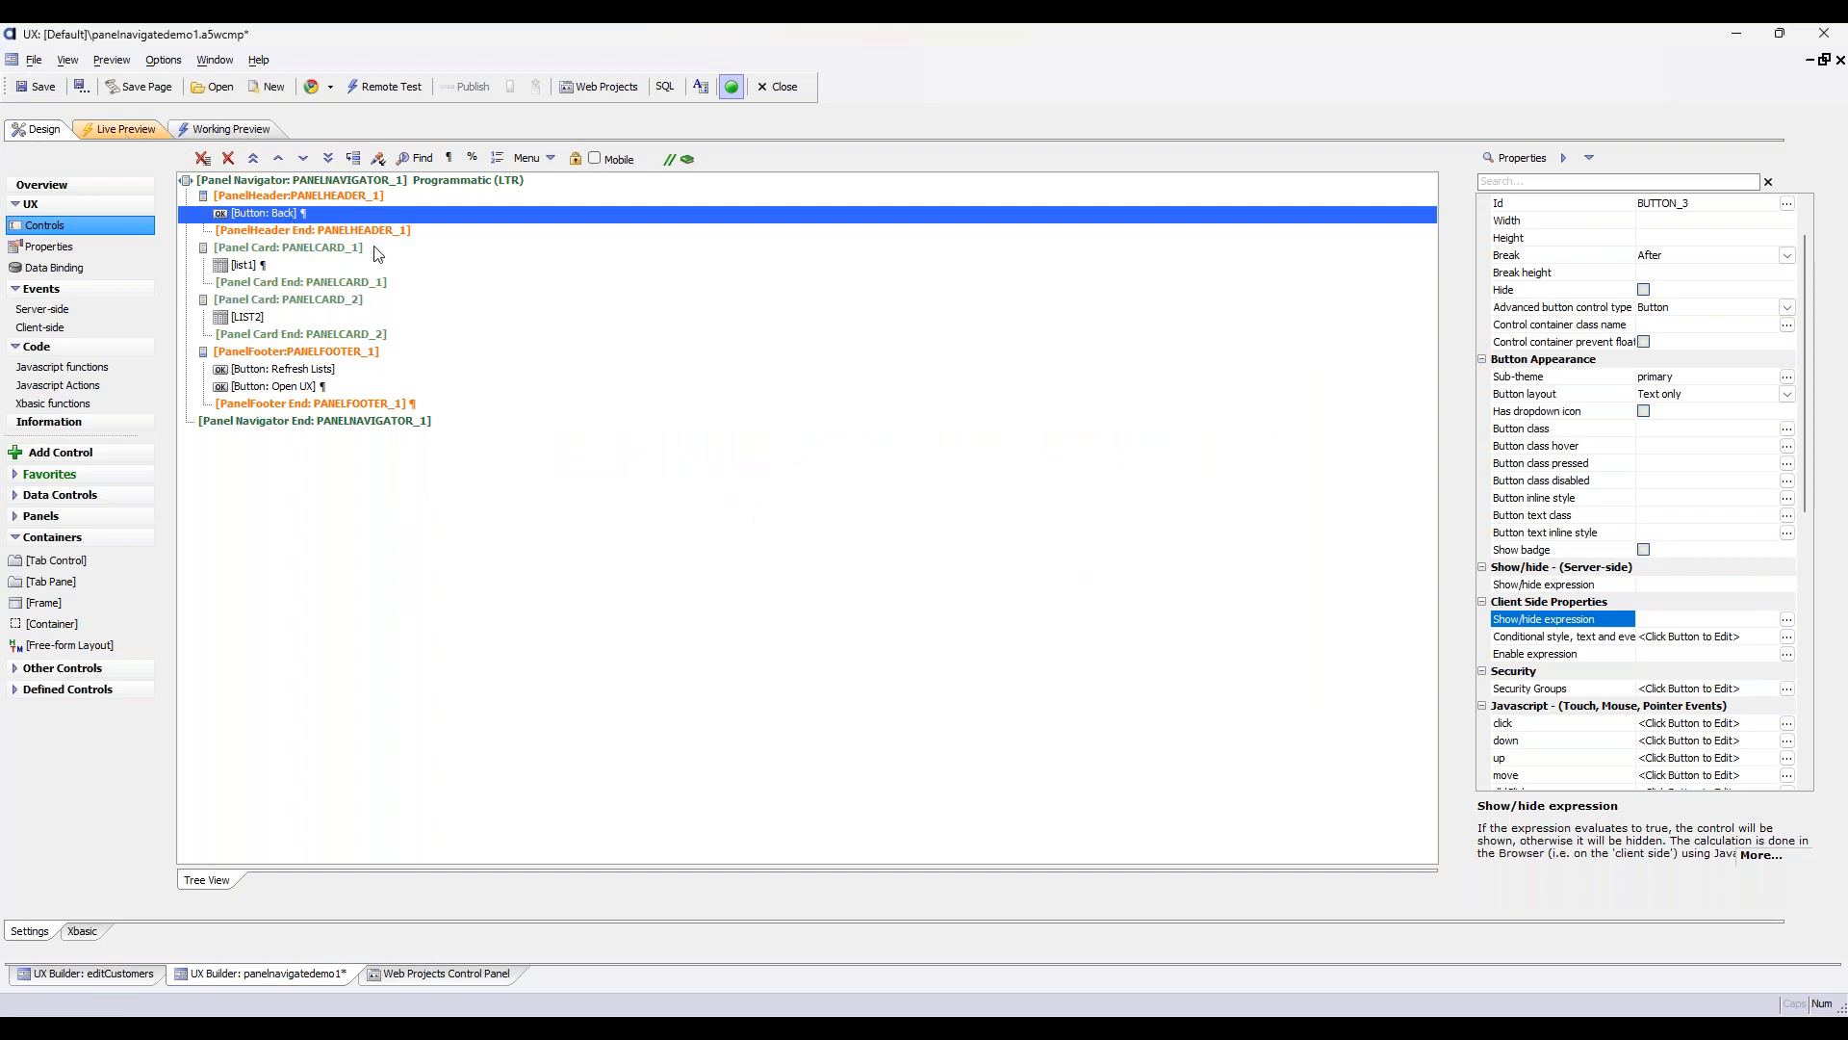
{"action": "left_click", "coordinate": [466, 193]}
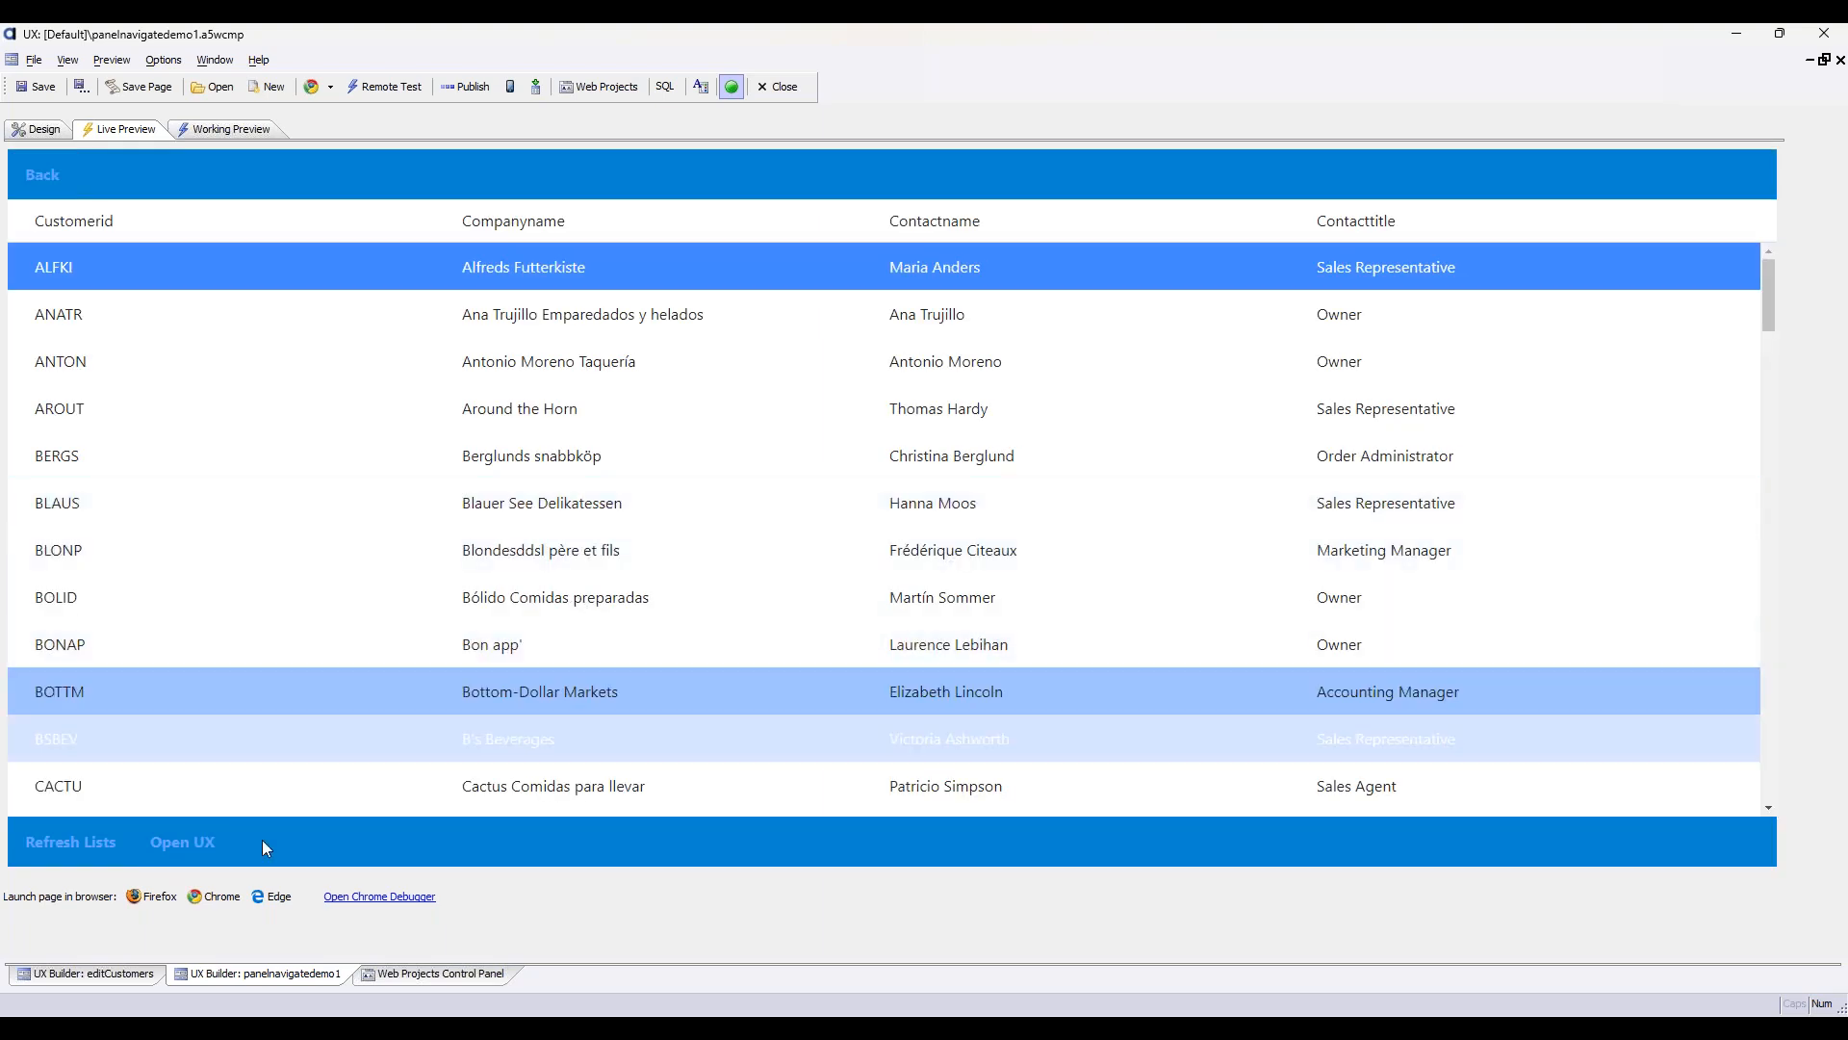
{"action": "left_click", "coordinate": [175, 845]}
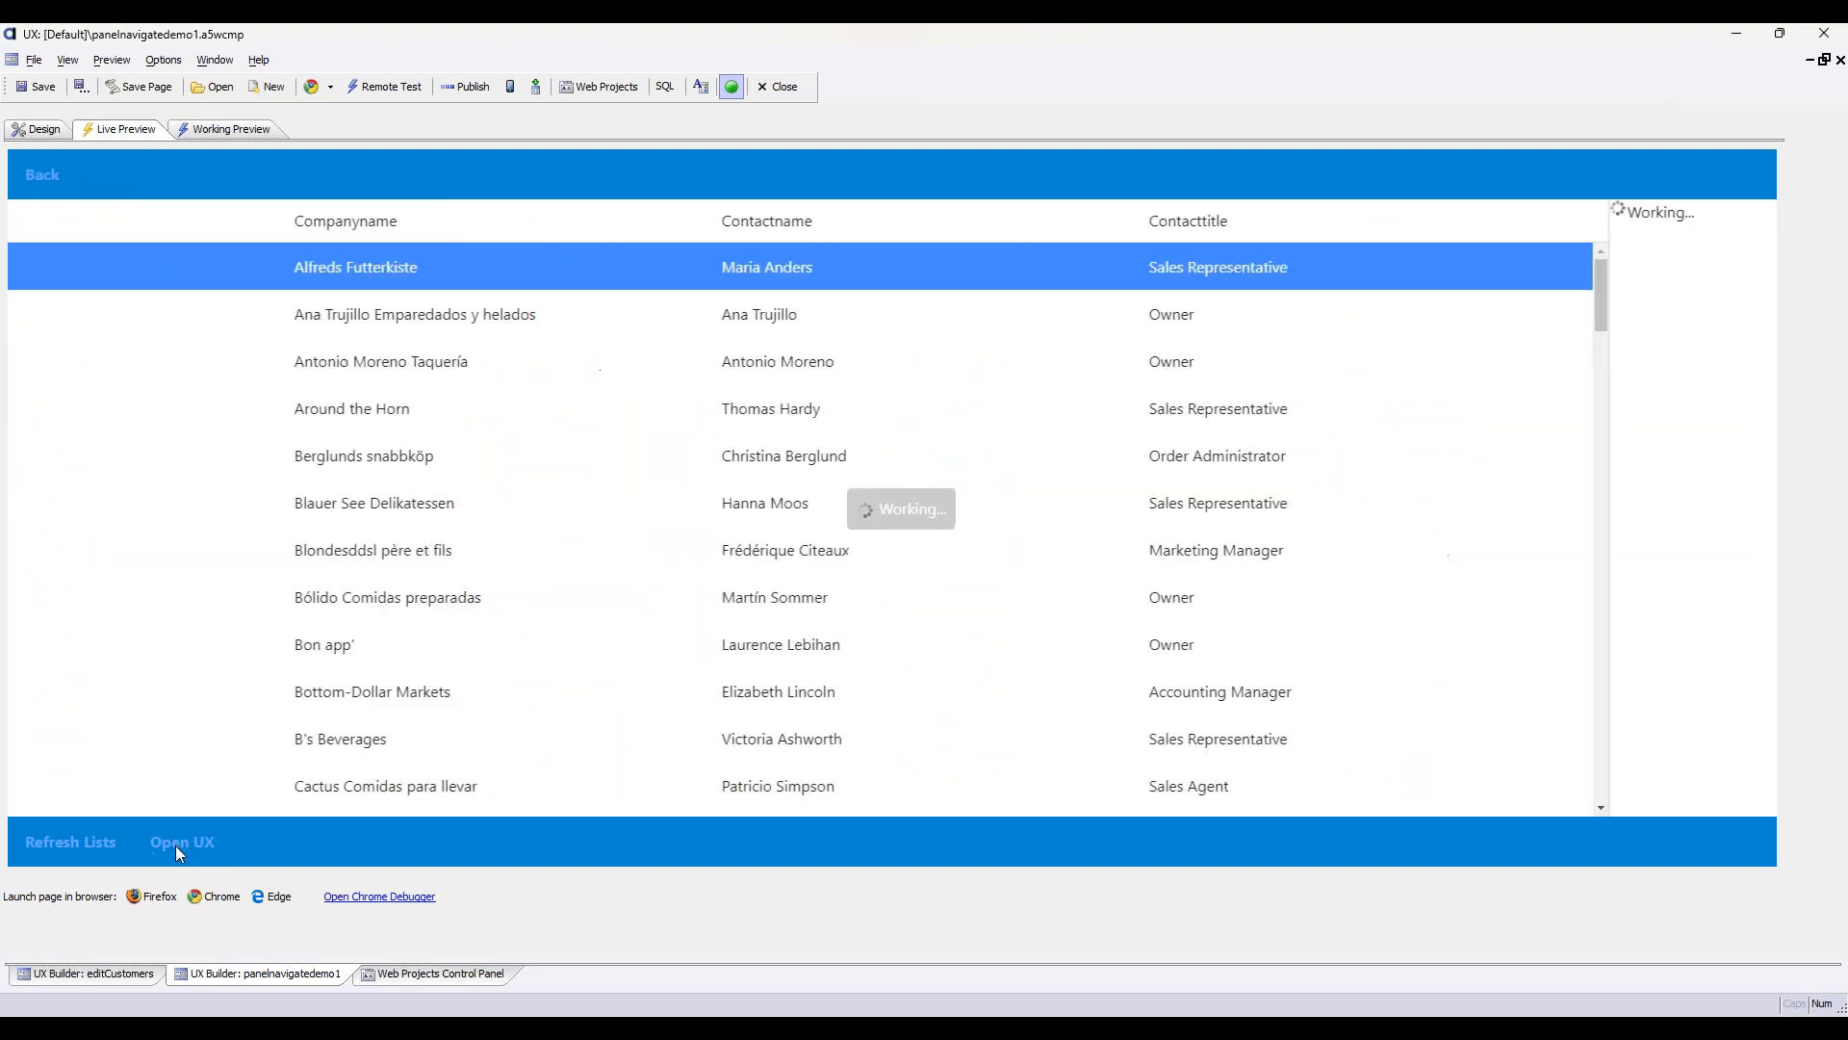
Check the syntax rules and set the Back button's client-side show/hide expression to dialog.activePanelName = "UXPANEL"
{"action": "left_click", "coordinate": [21, 135]}
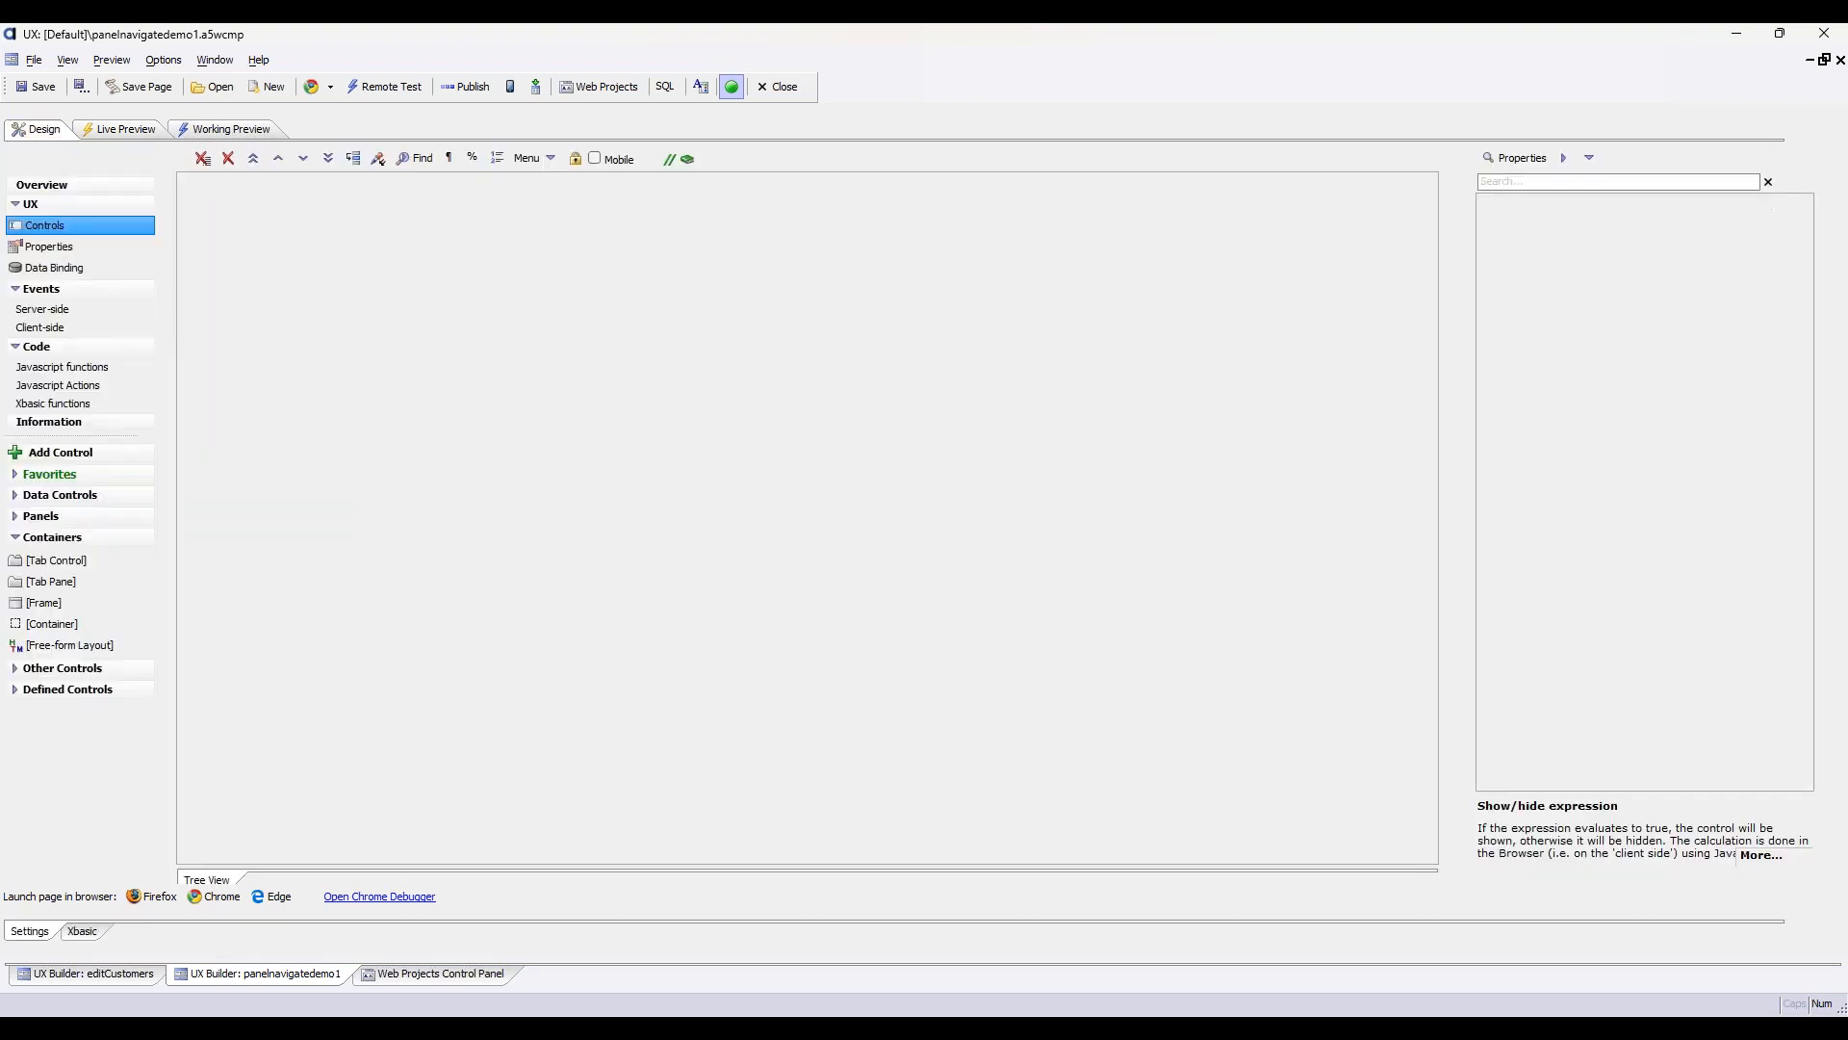
{"action": "left_click", "coordinate": [1786, 619]}
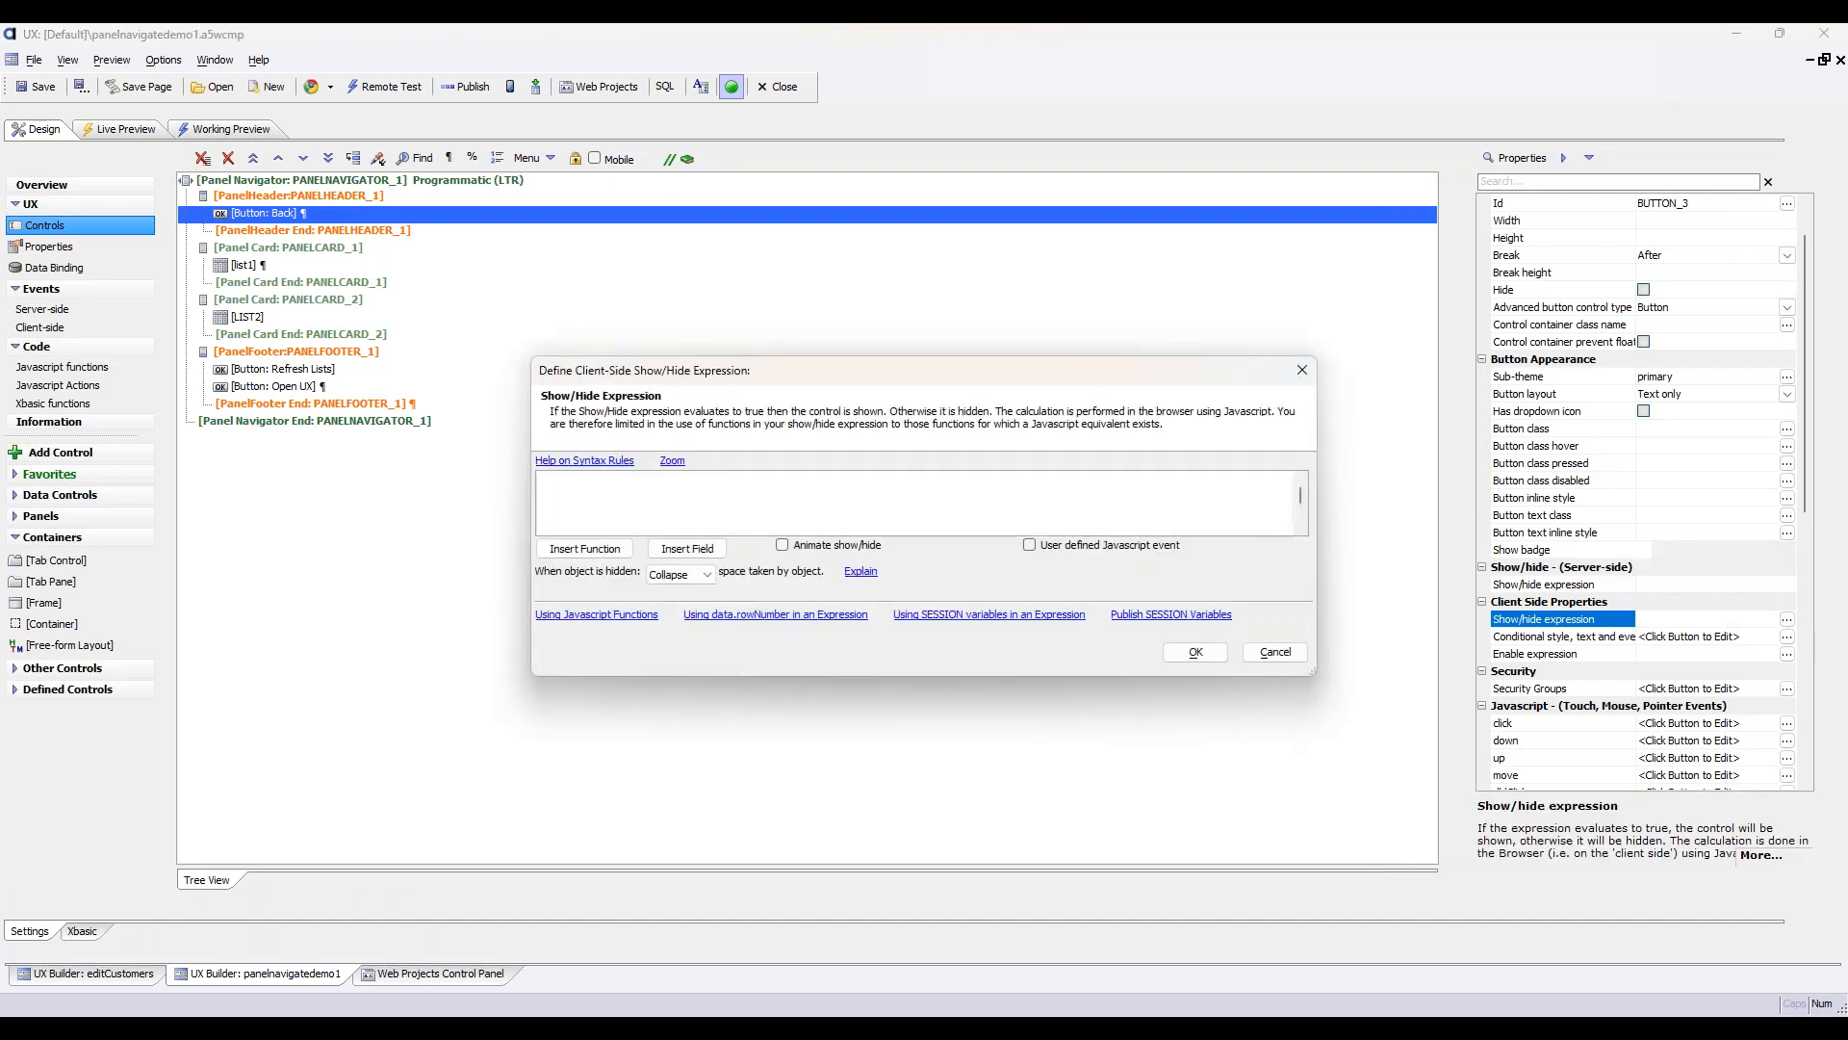
{"action": "left_click", "coordinate": [603, 461]}
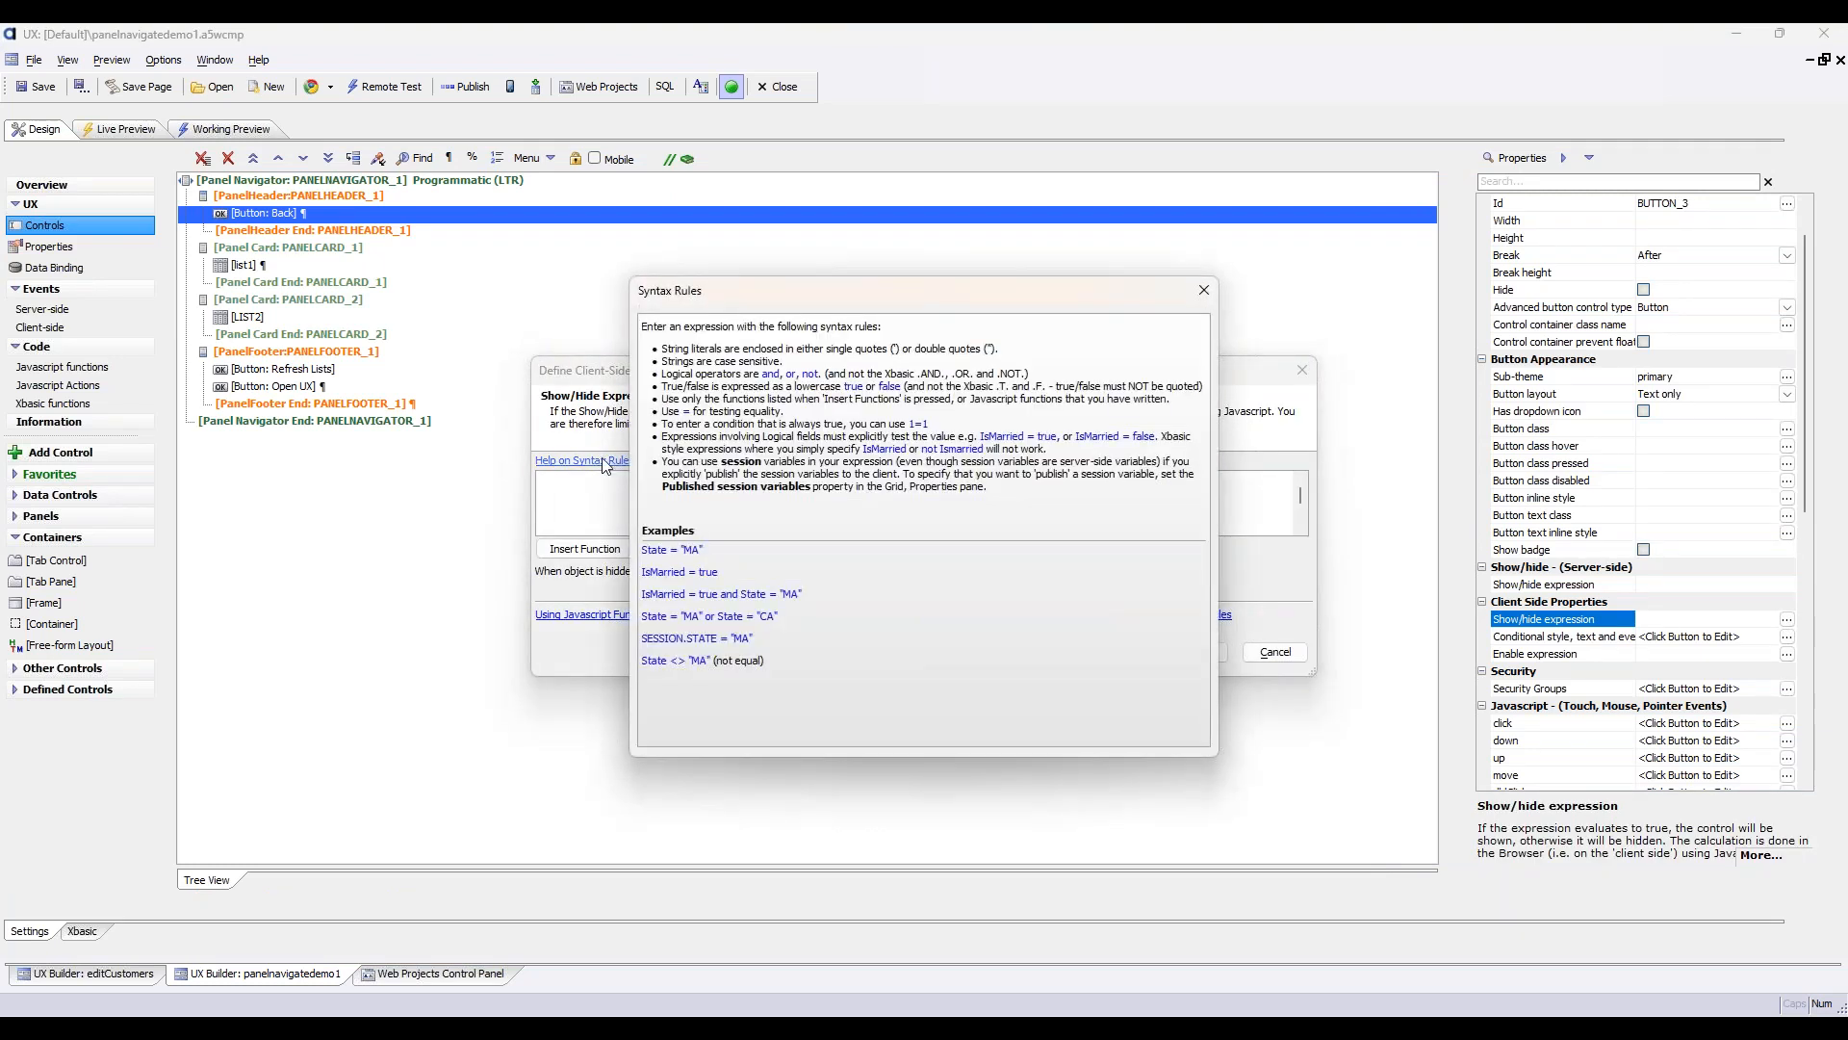
{"action": "left_click", "coordinate": [1203, 292]}
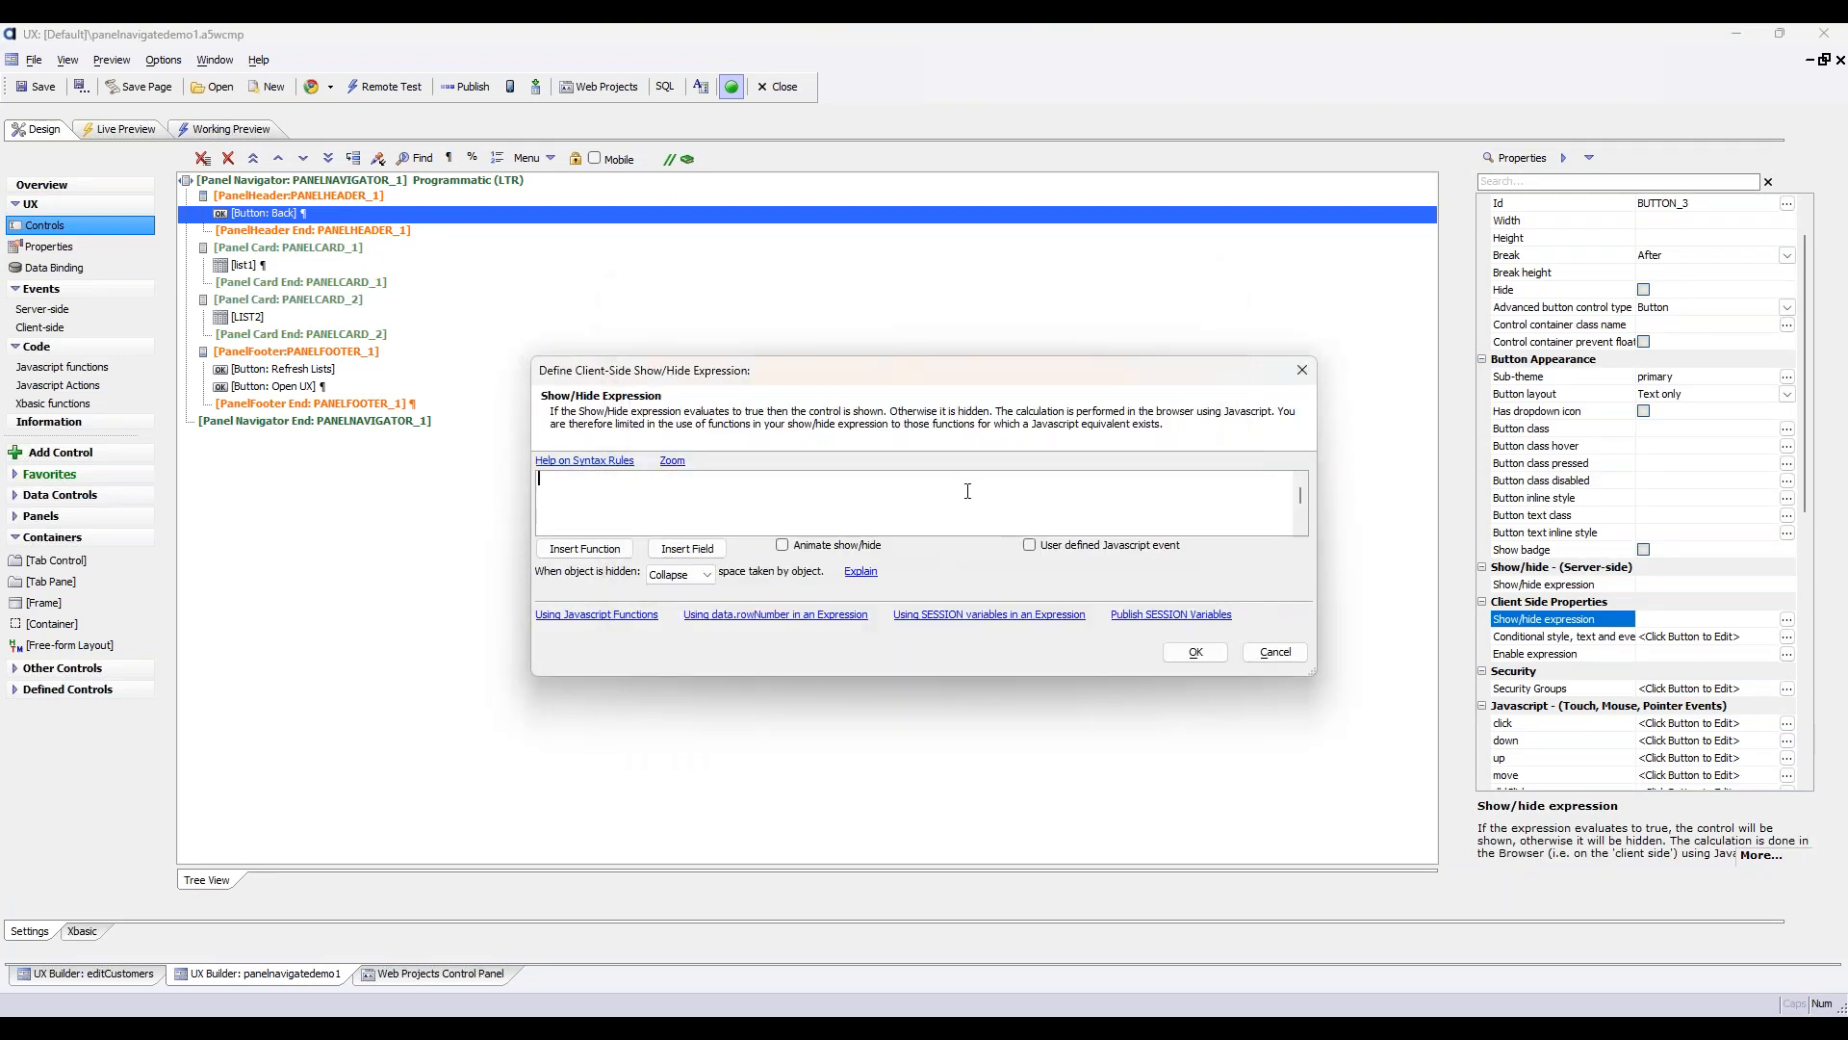
{"action": "left_click", "coordinate": [688, 549]}
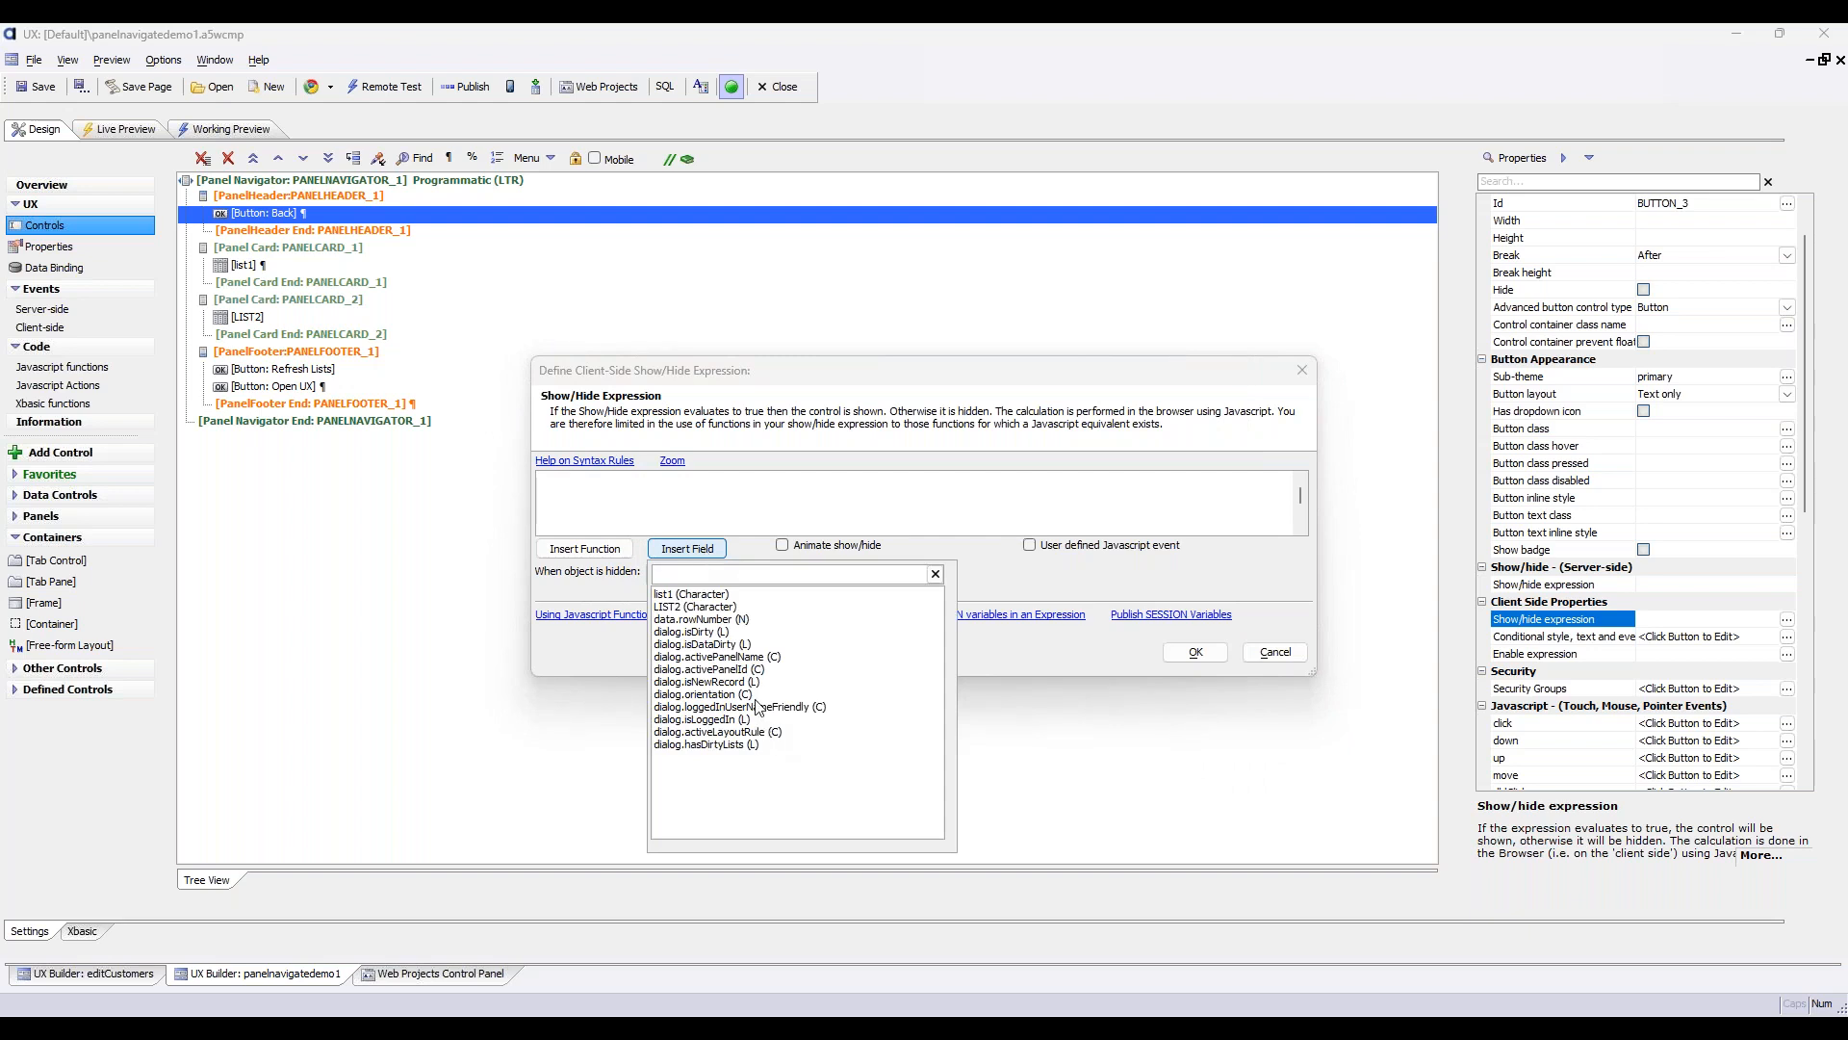
{"action": "double_click", "coordinate": [731, 657]}
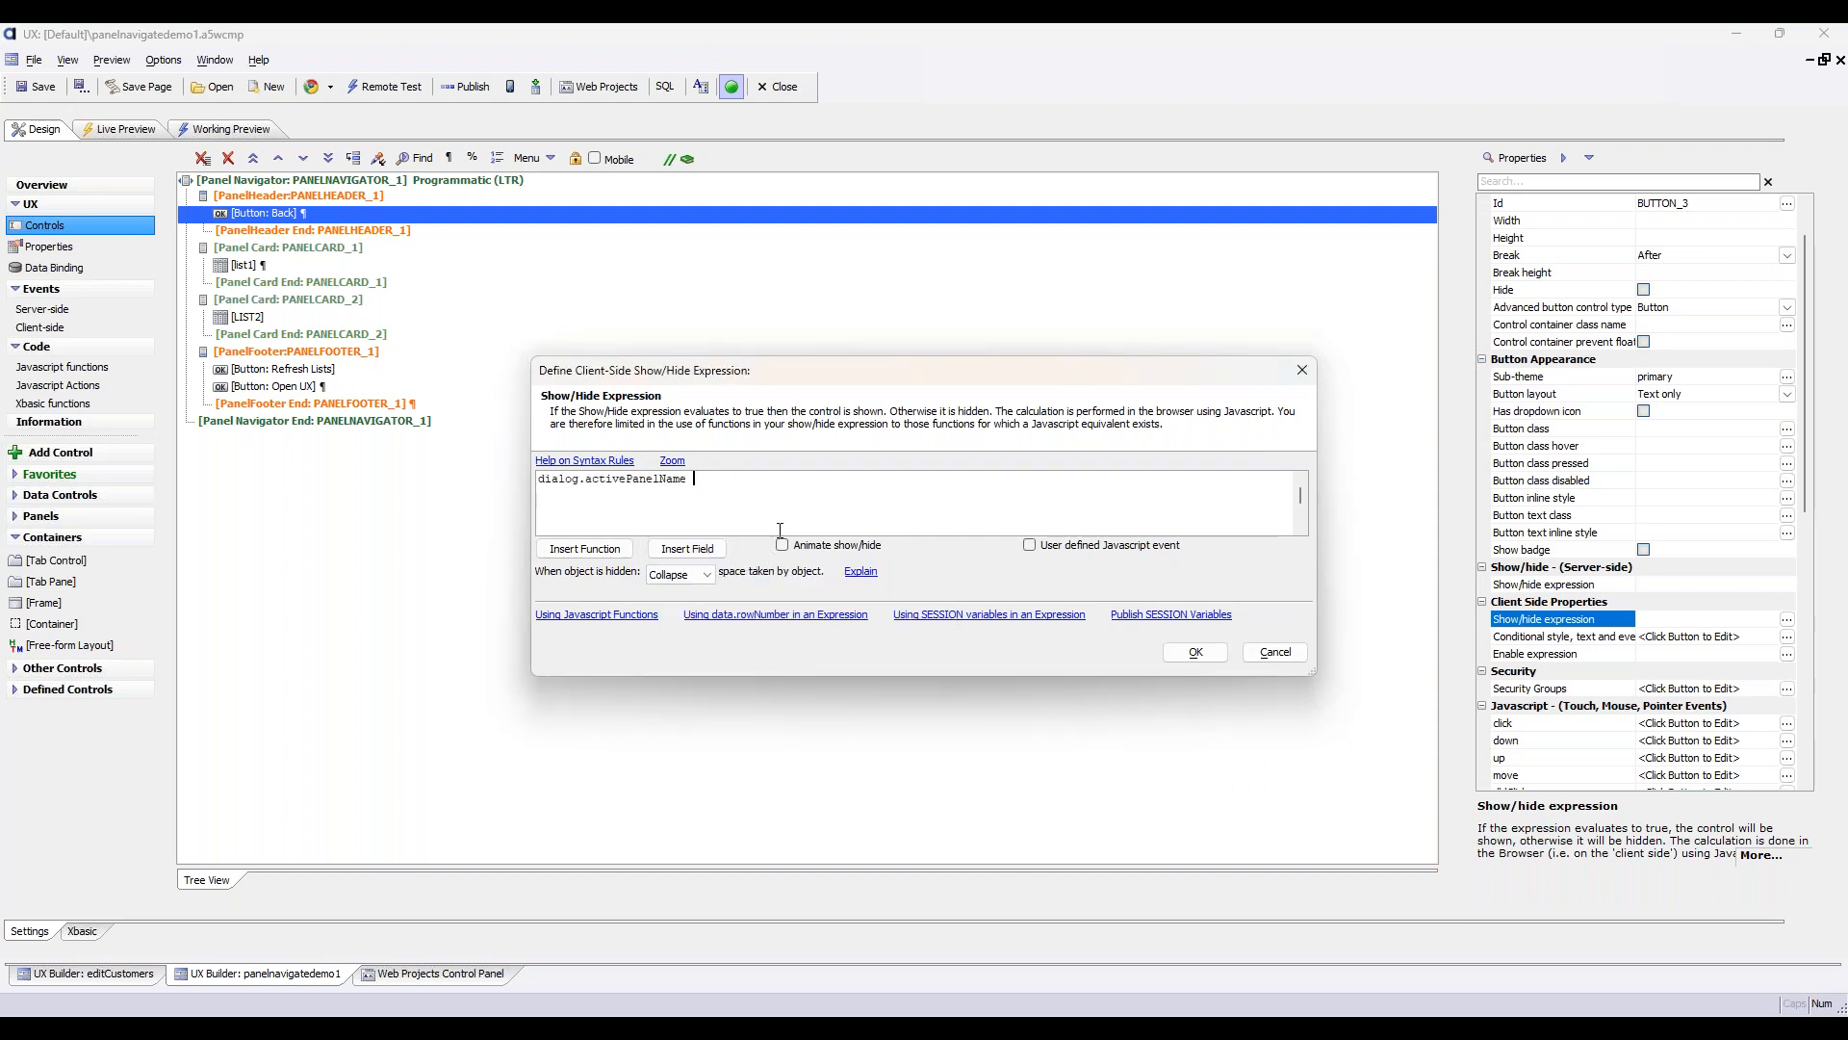
{"action": "type", "text": "= \"UXPANEL"}
{"action": "type", "text": "\""}
{"action": "left_click", "coordinate": [1192, 653]}
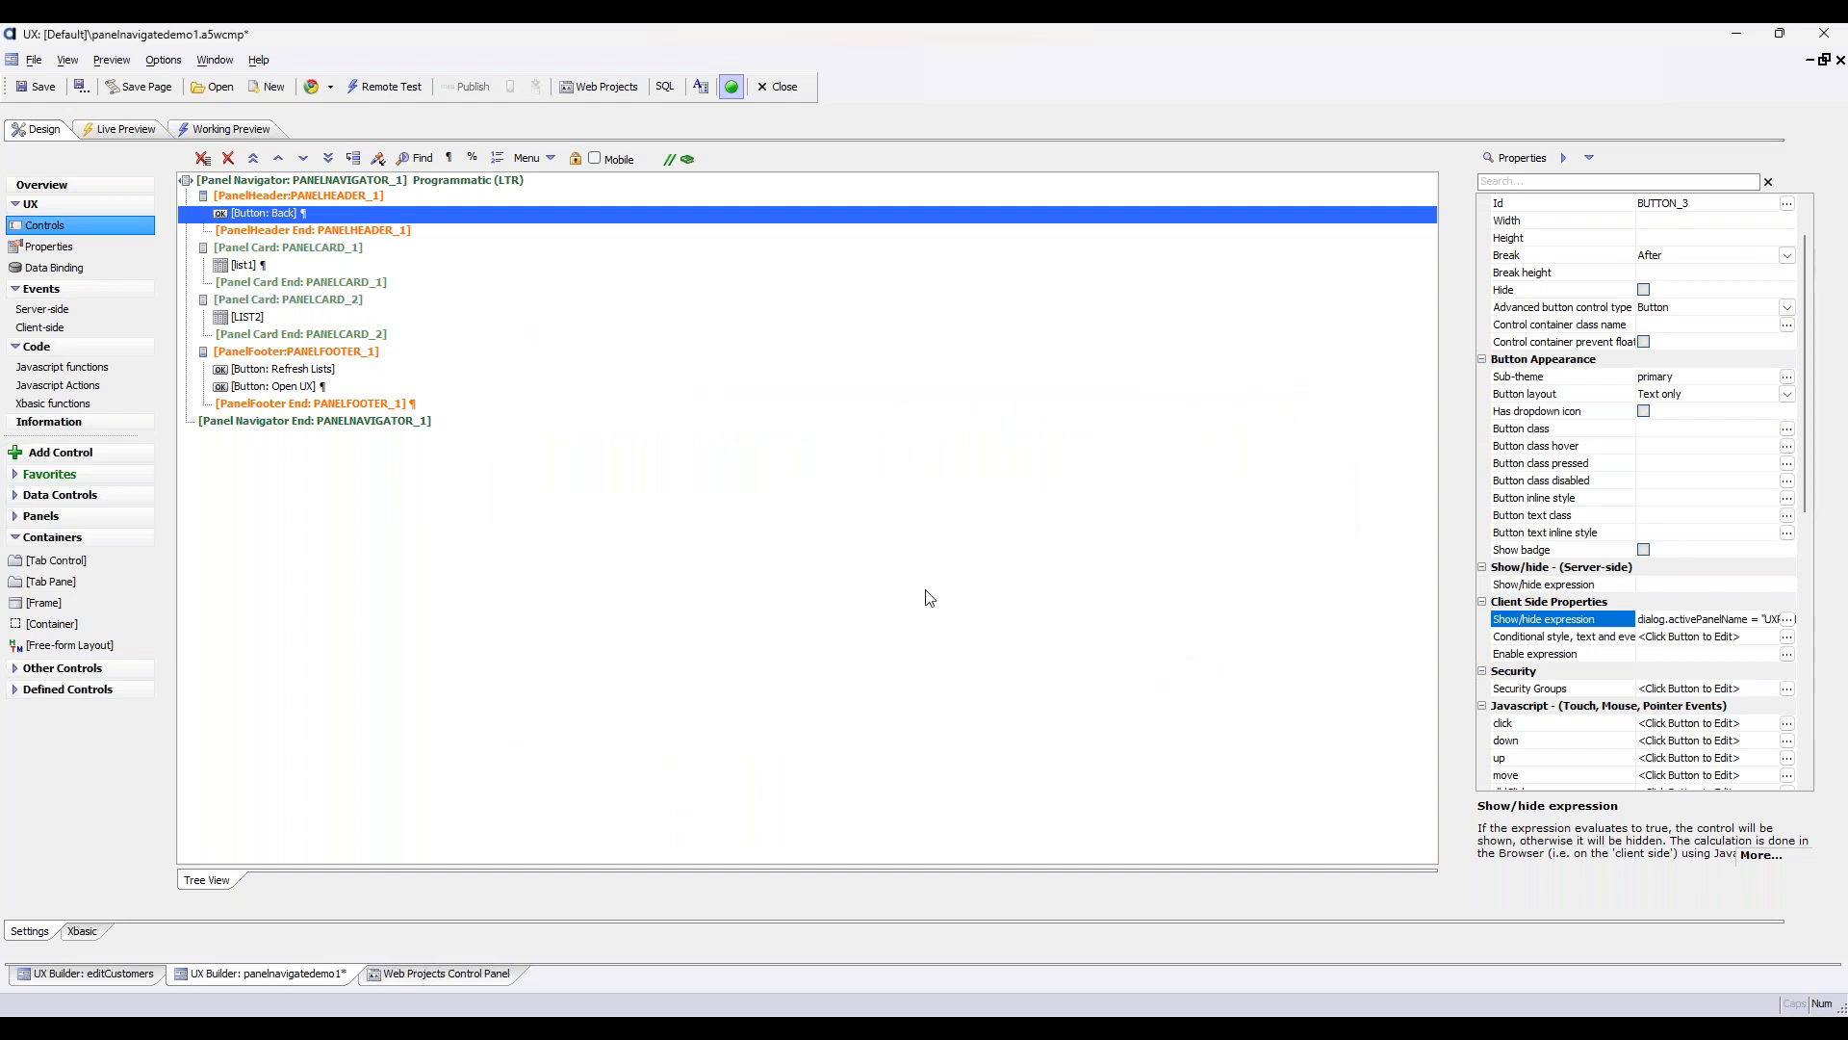
Review the Open UX button's click action, checking the dynamic panel title and parent panel navigator, and save the event
{"action": "left_click", "coordinate": [320, 387]}
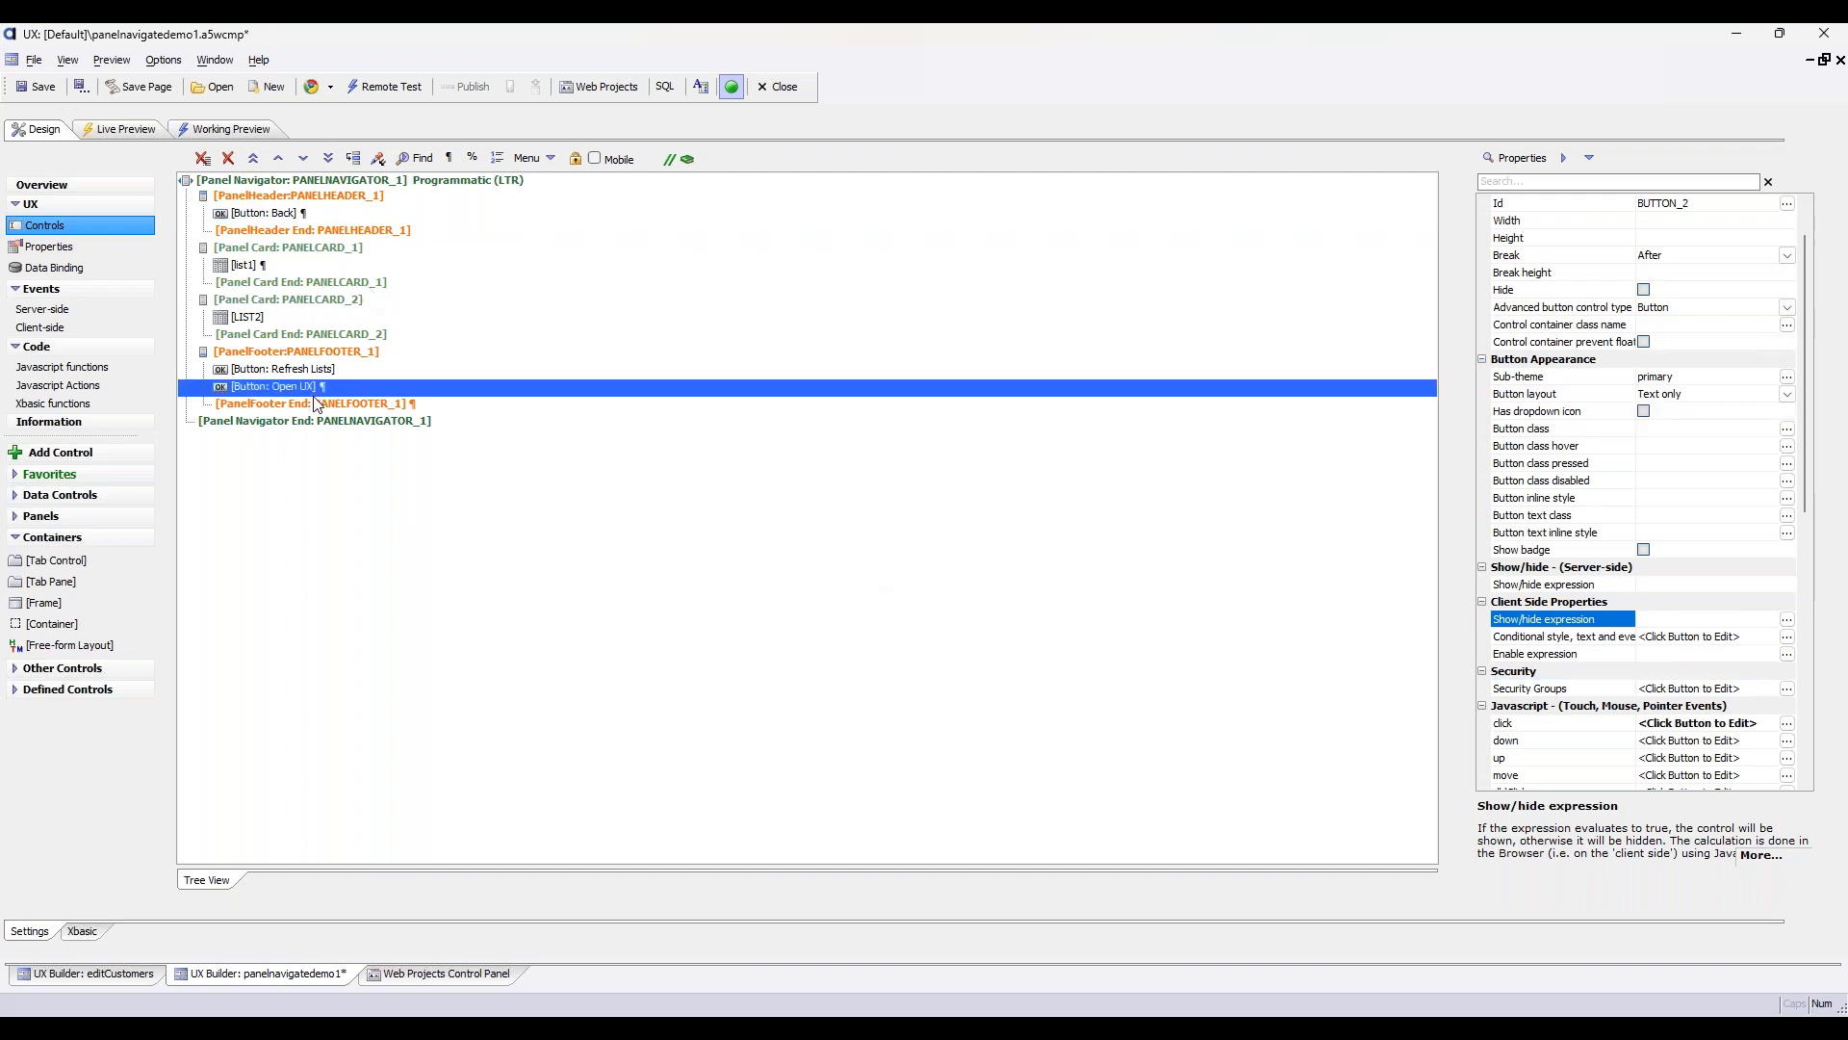
{"action": "left_click", "coordinate": [345, 212]}
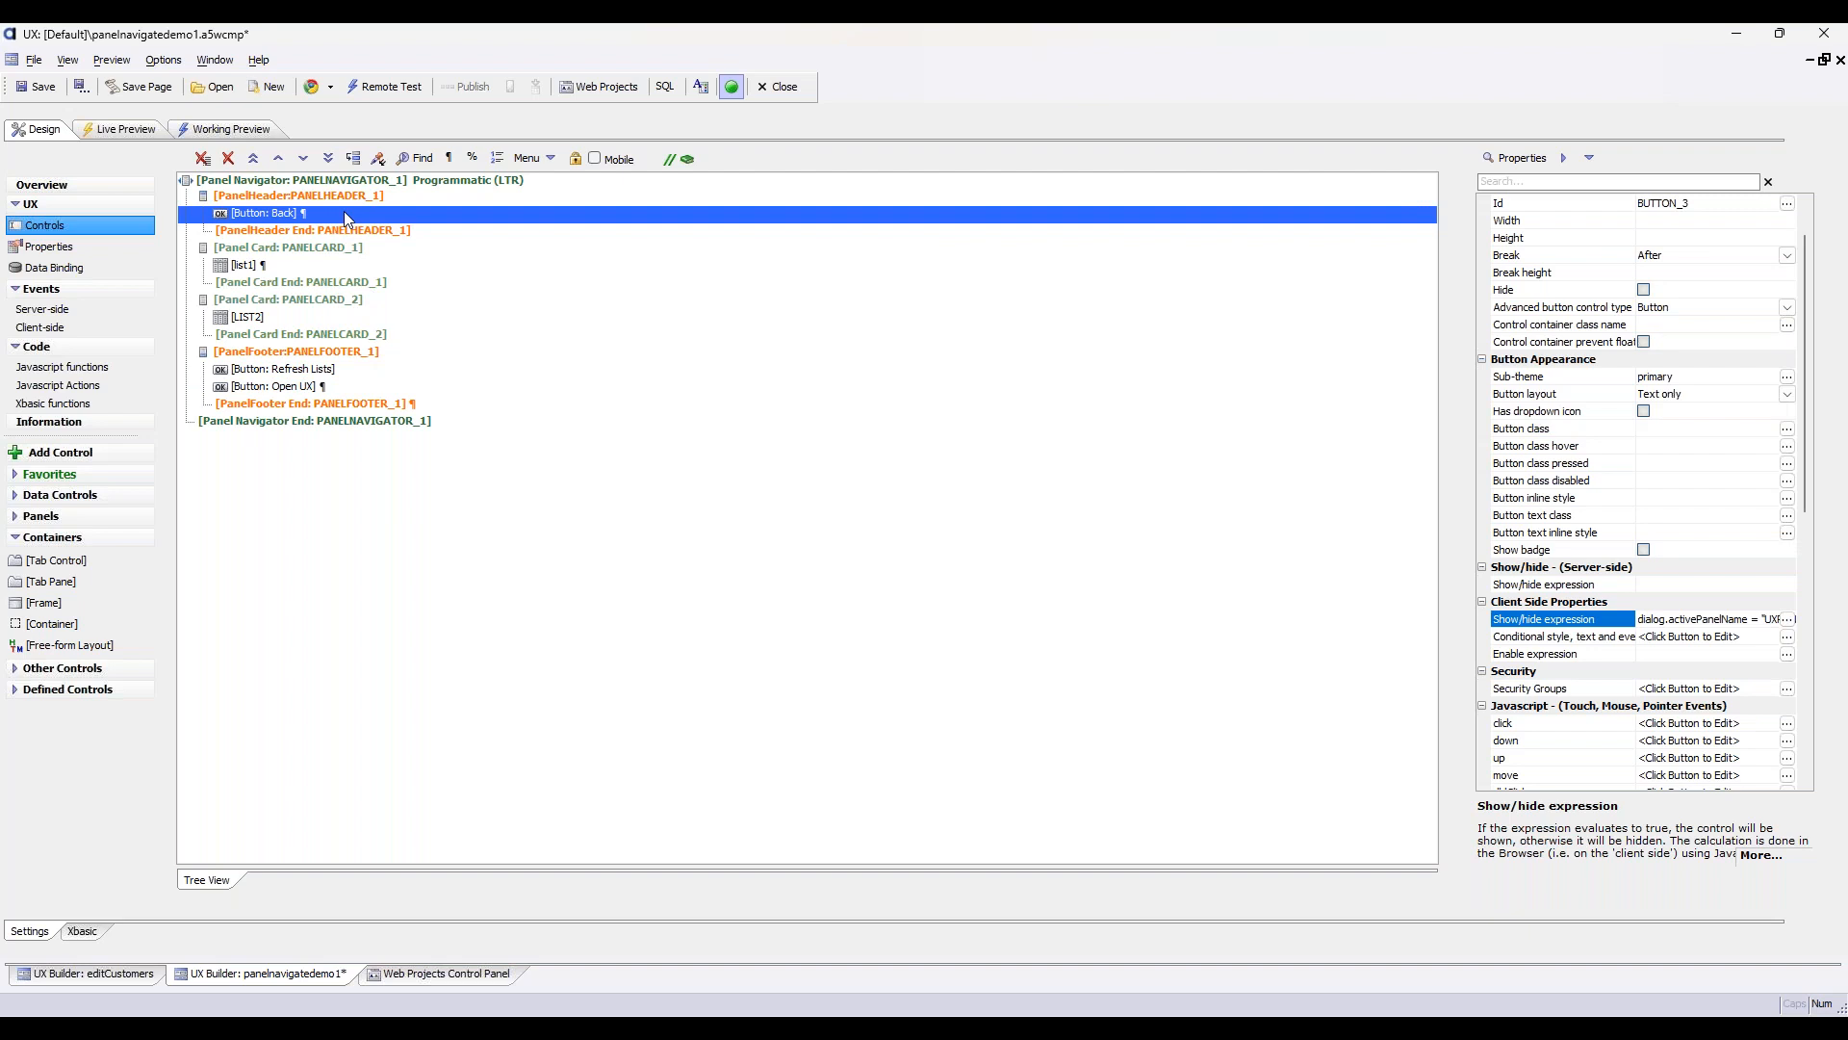
{"action": "double_click", "coordinate": [343, 386]}
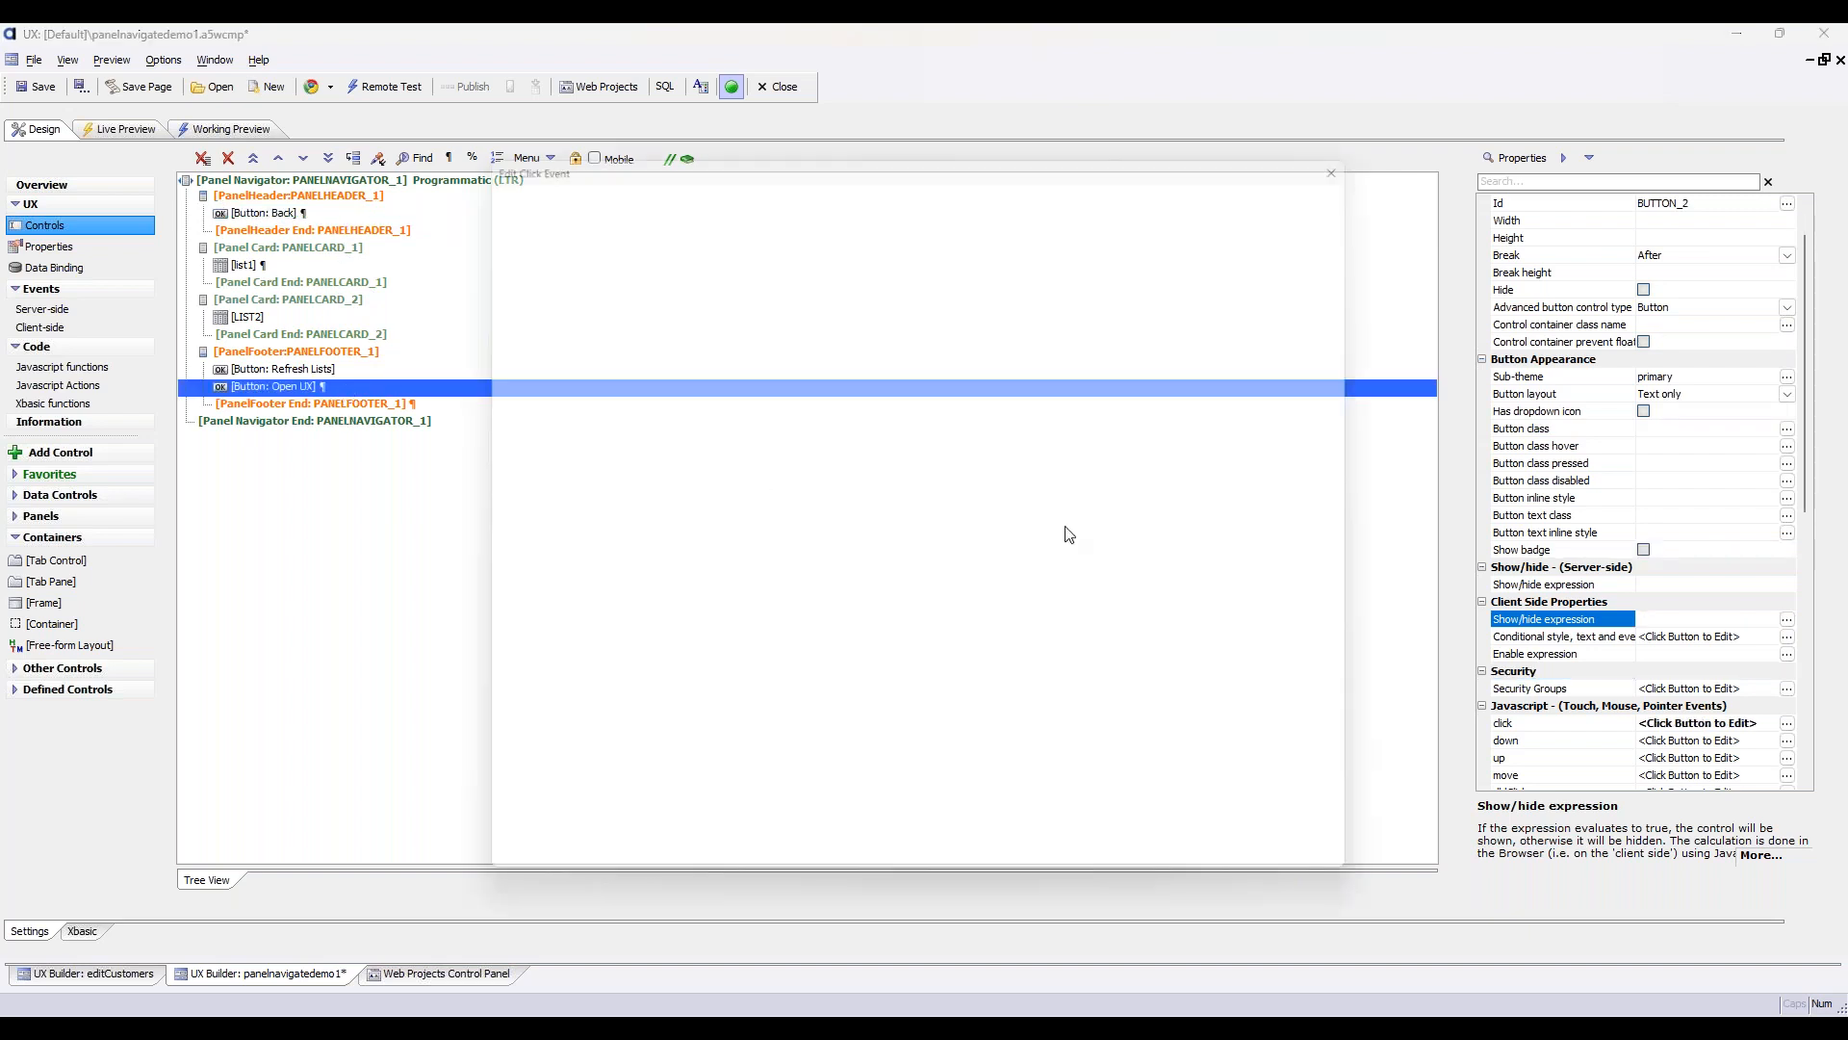
{"action": "left_click", "coordinate": [852, 200]}
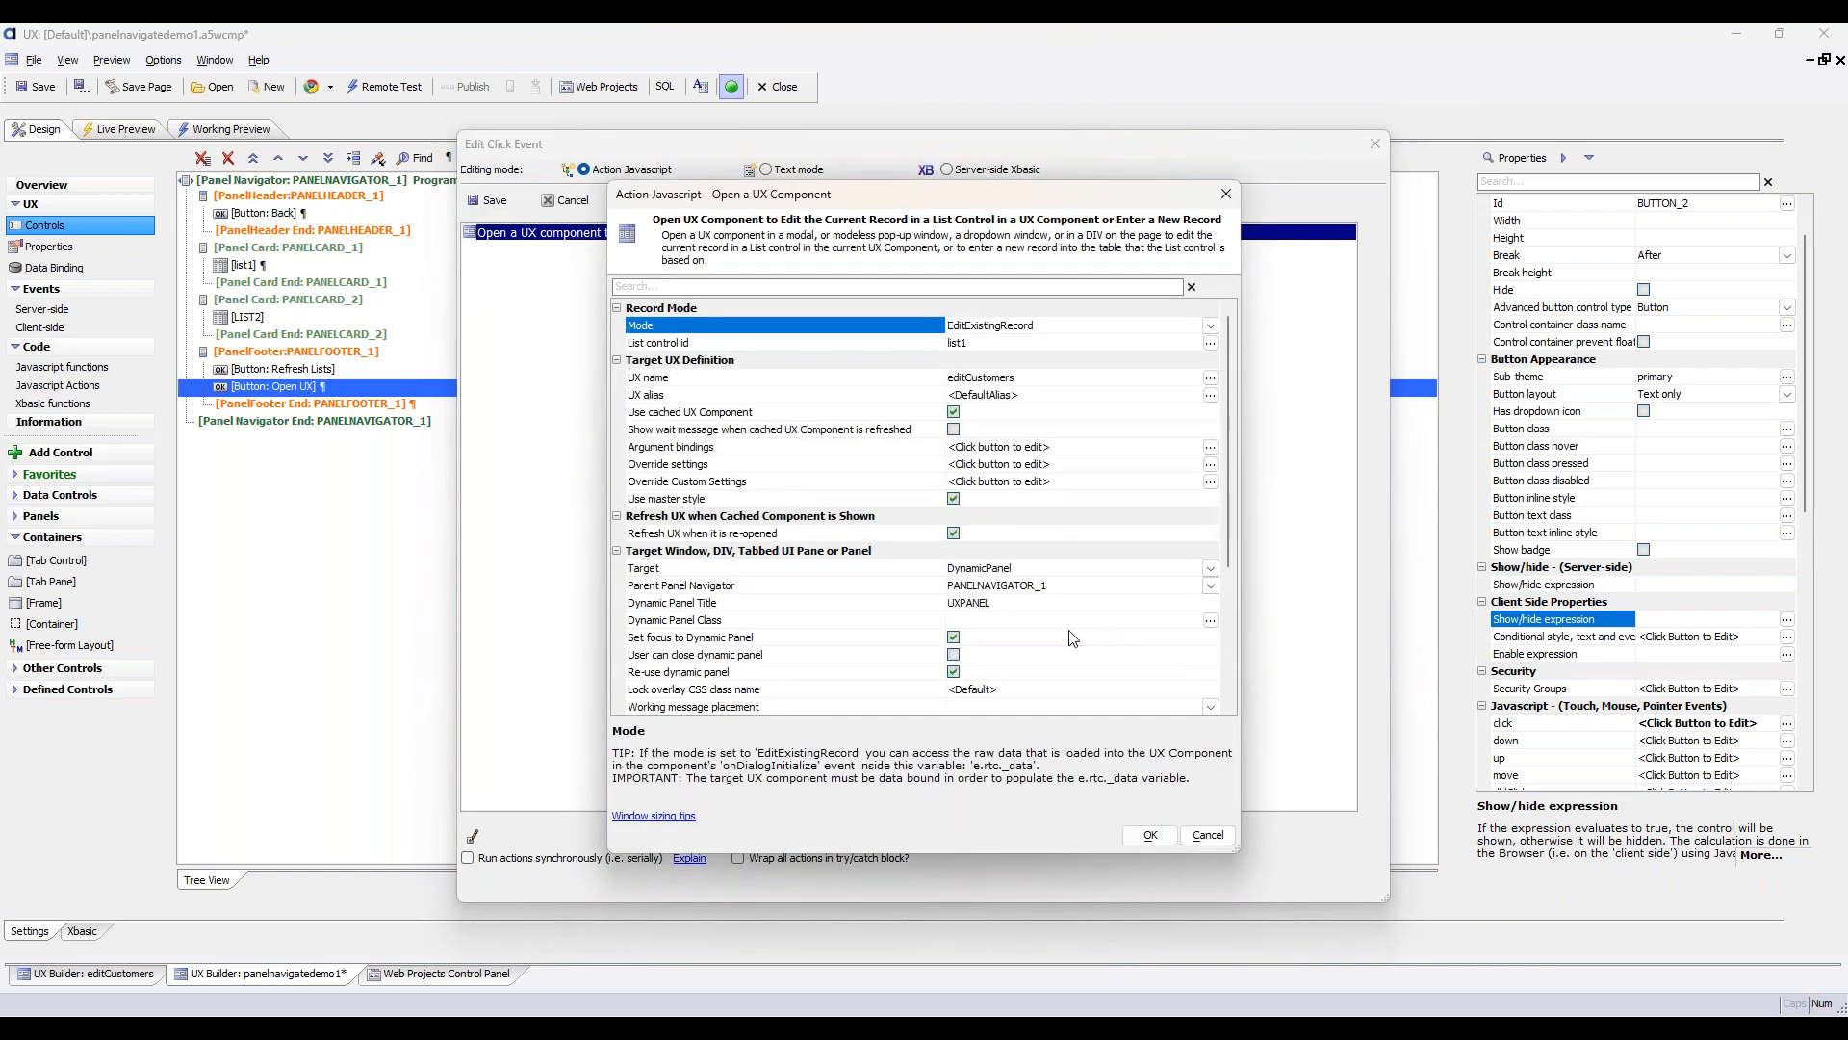
{"action": "left_click", "coordinate": [1075, 602]}
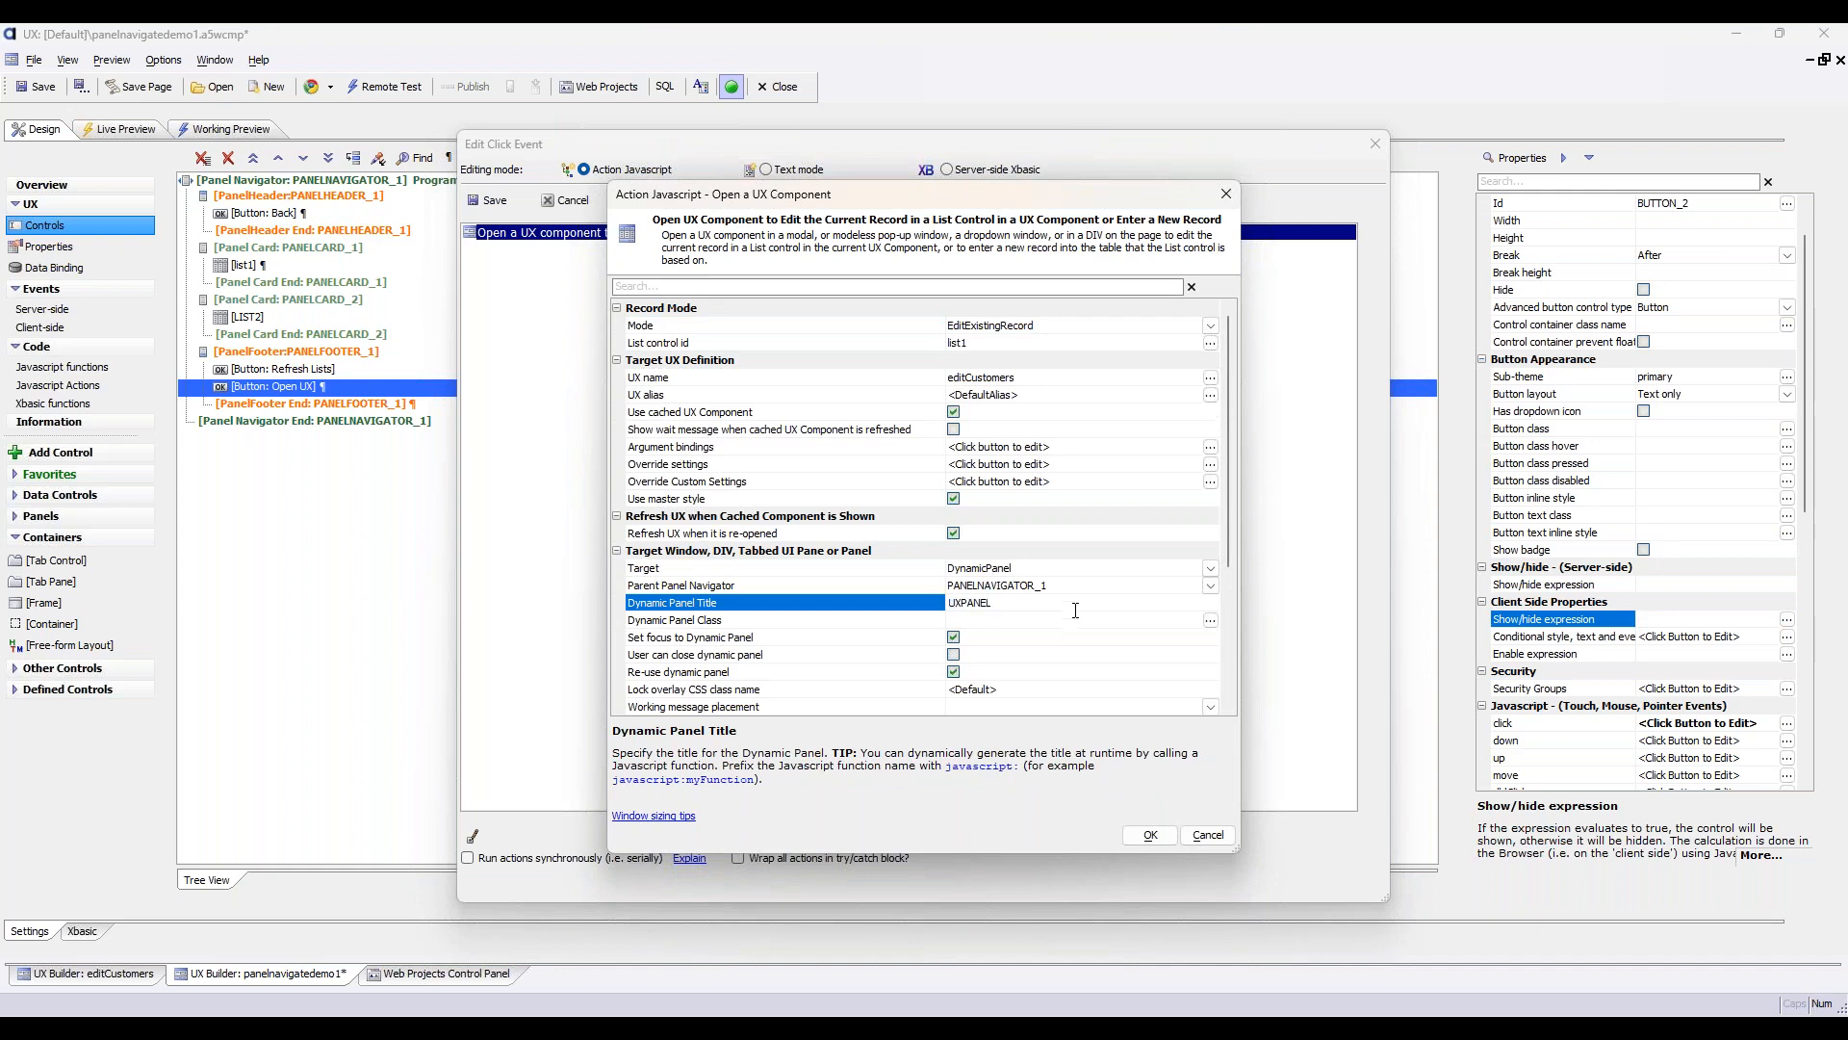
{"action": "key", "text": "Down"}
{"action": "key", "text": "Up"}
{"action": "key", "text": "Up"}
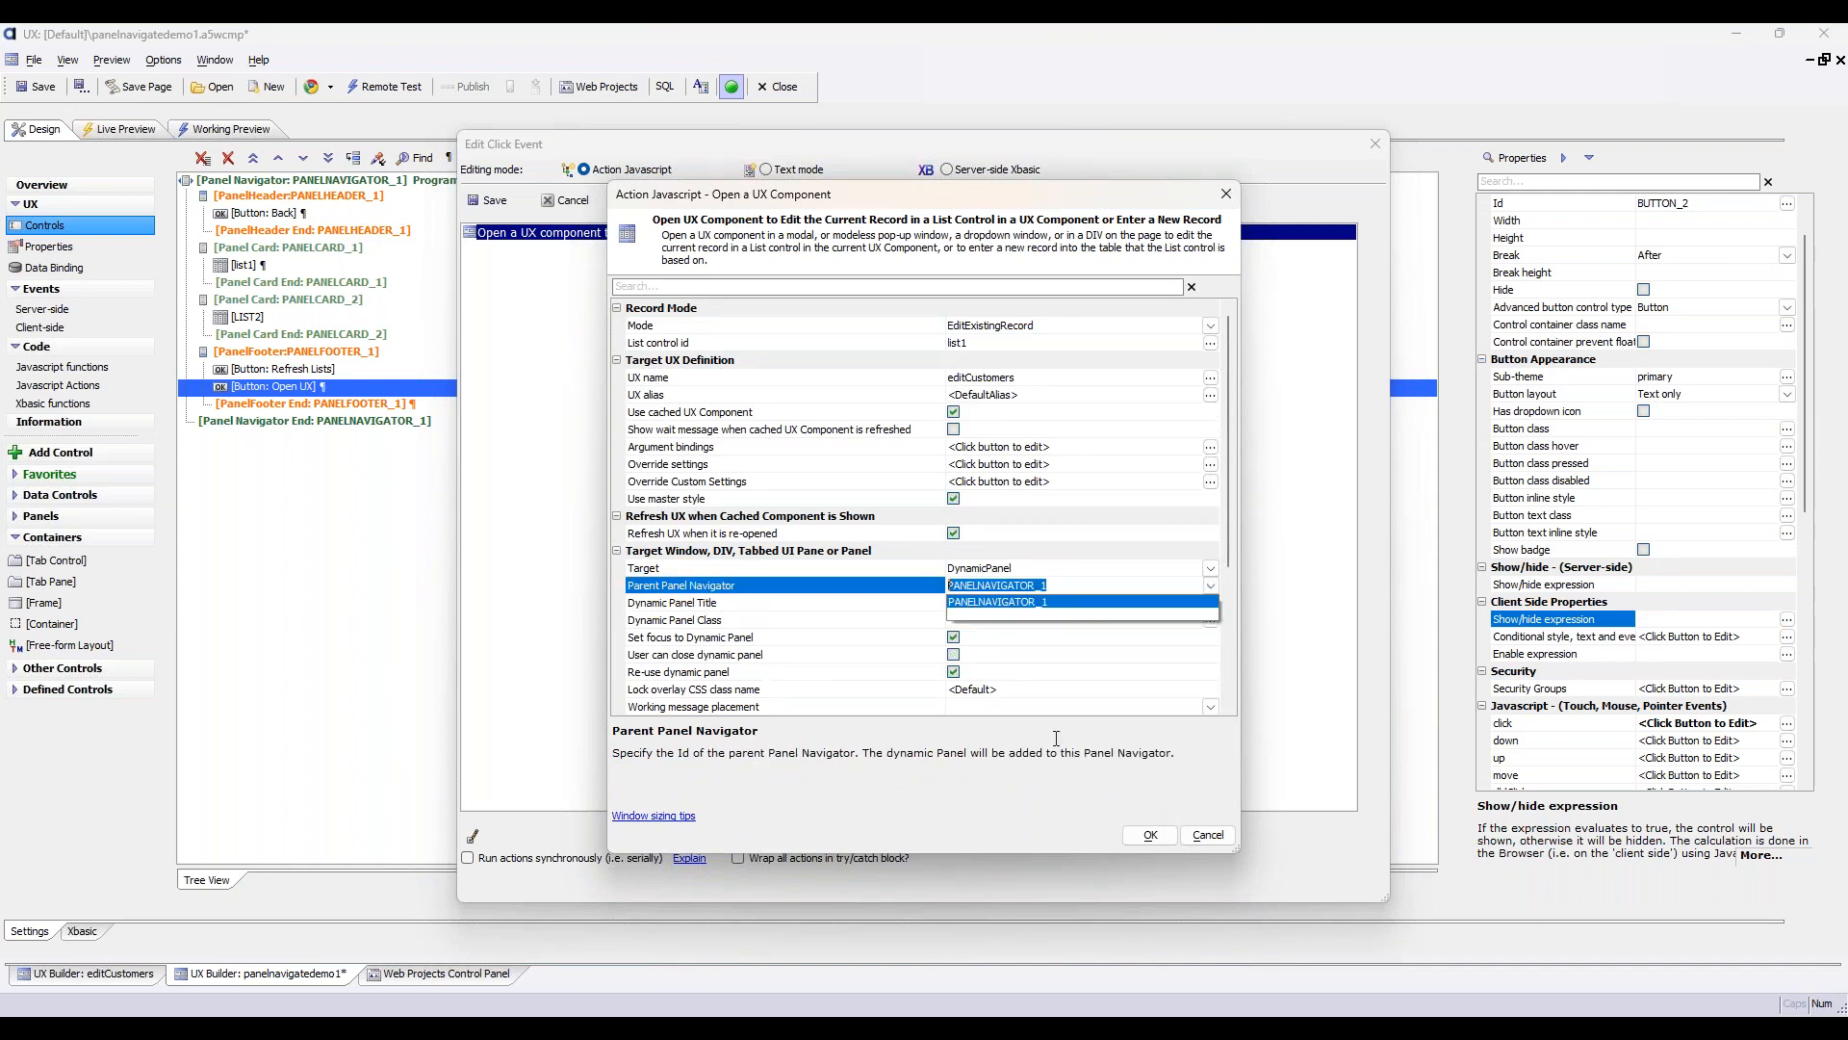
{"action": "left_click", "coordinate": [1153, 836]}
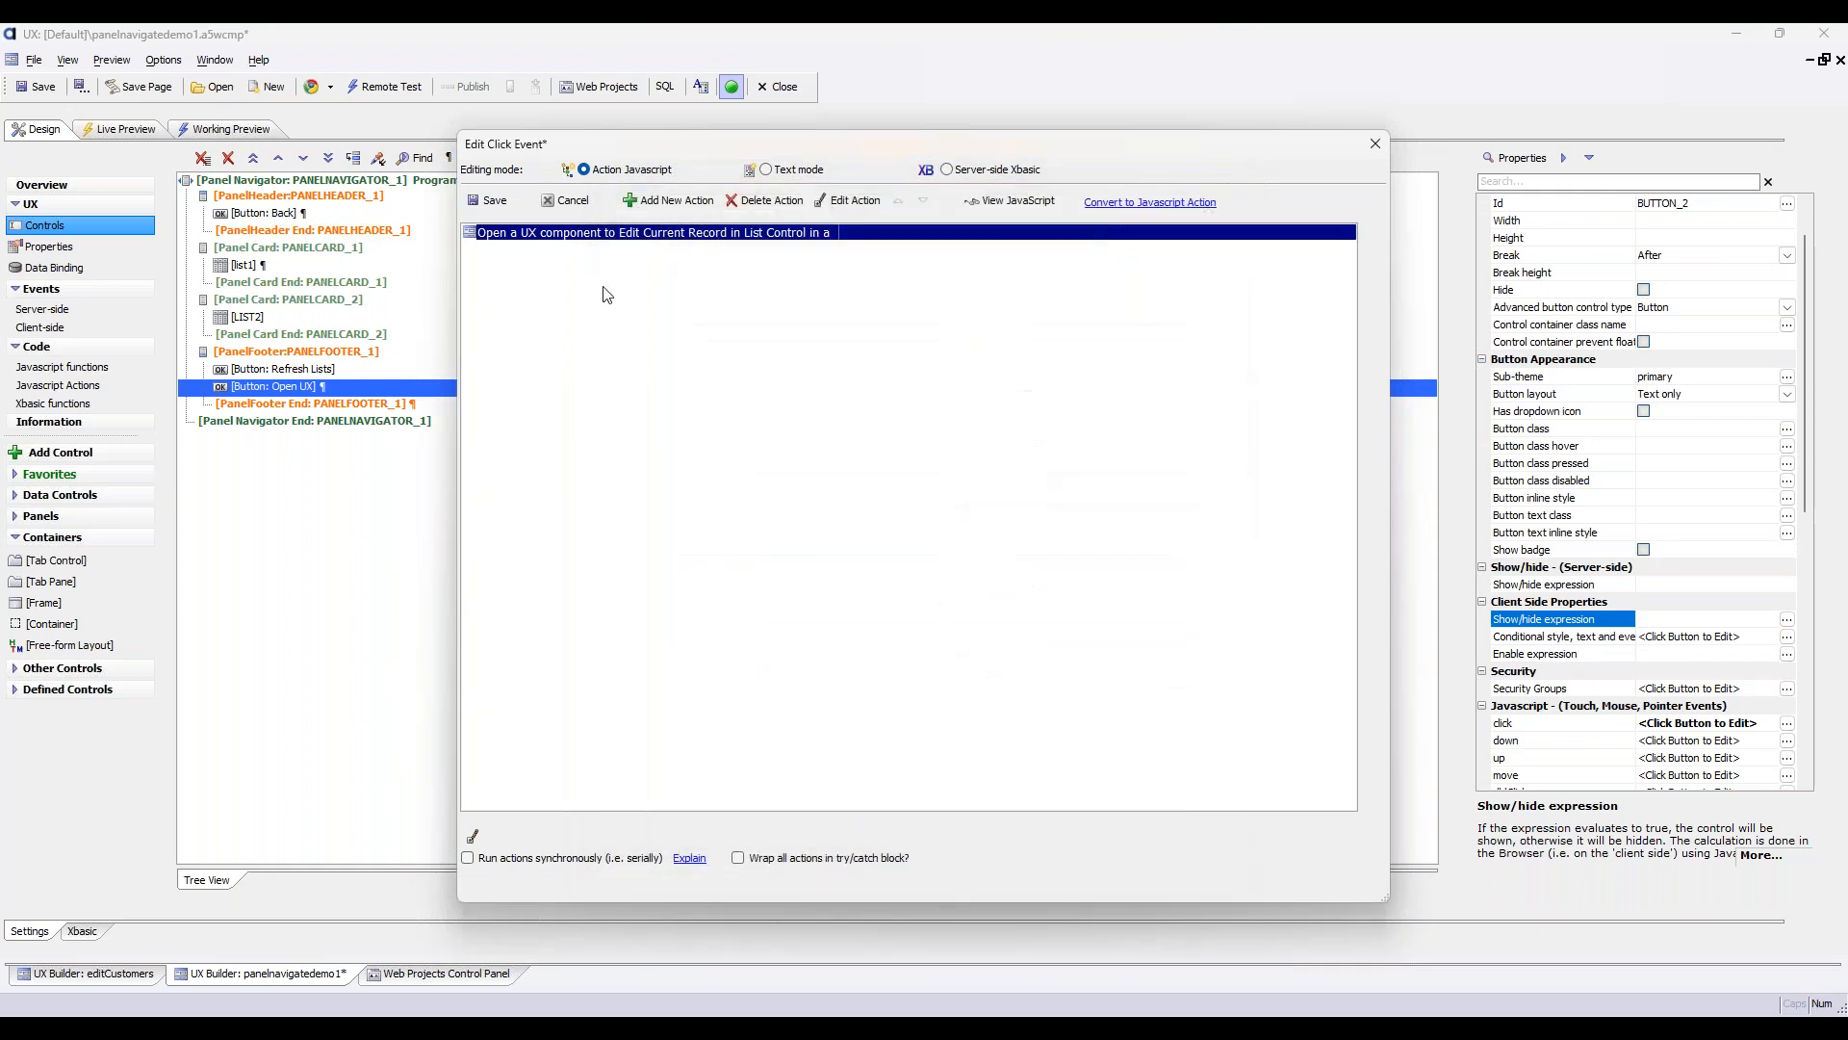
{"action": "left_click", "coordinate": [491, 201]}
Run a live preview and open the UX panel to test the Back button's show/hide expression
{"action": "left_click", "coordinate": [123, 129]}
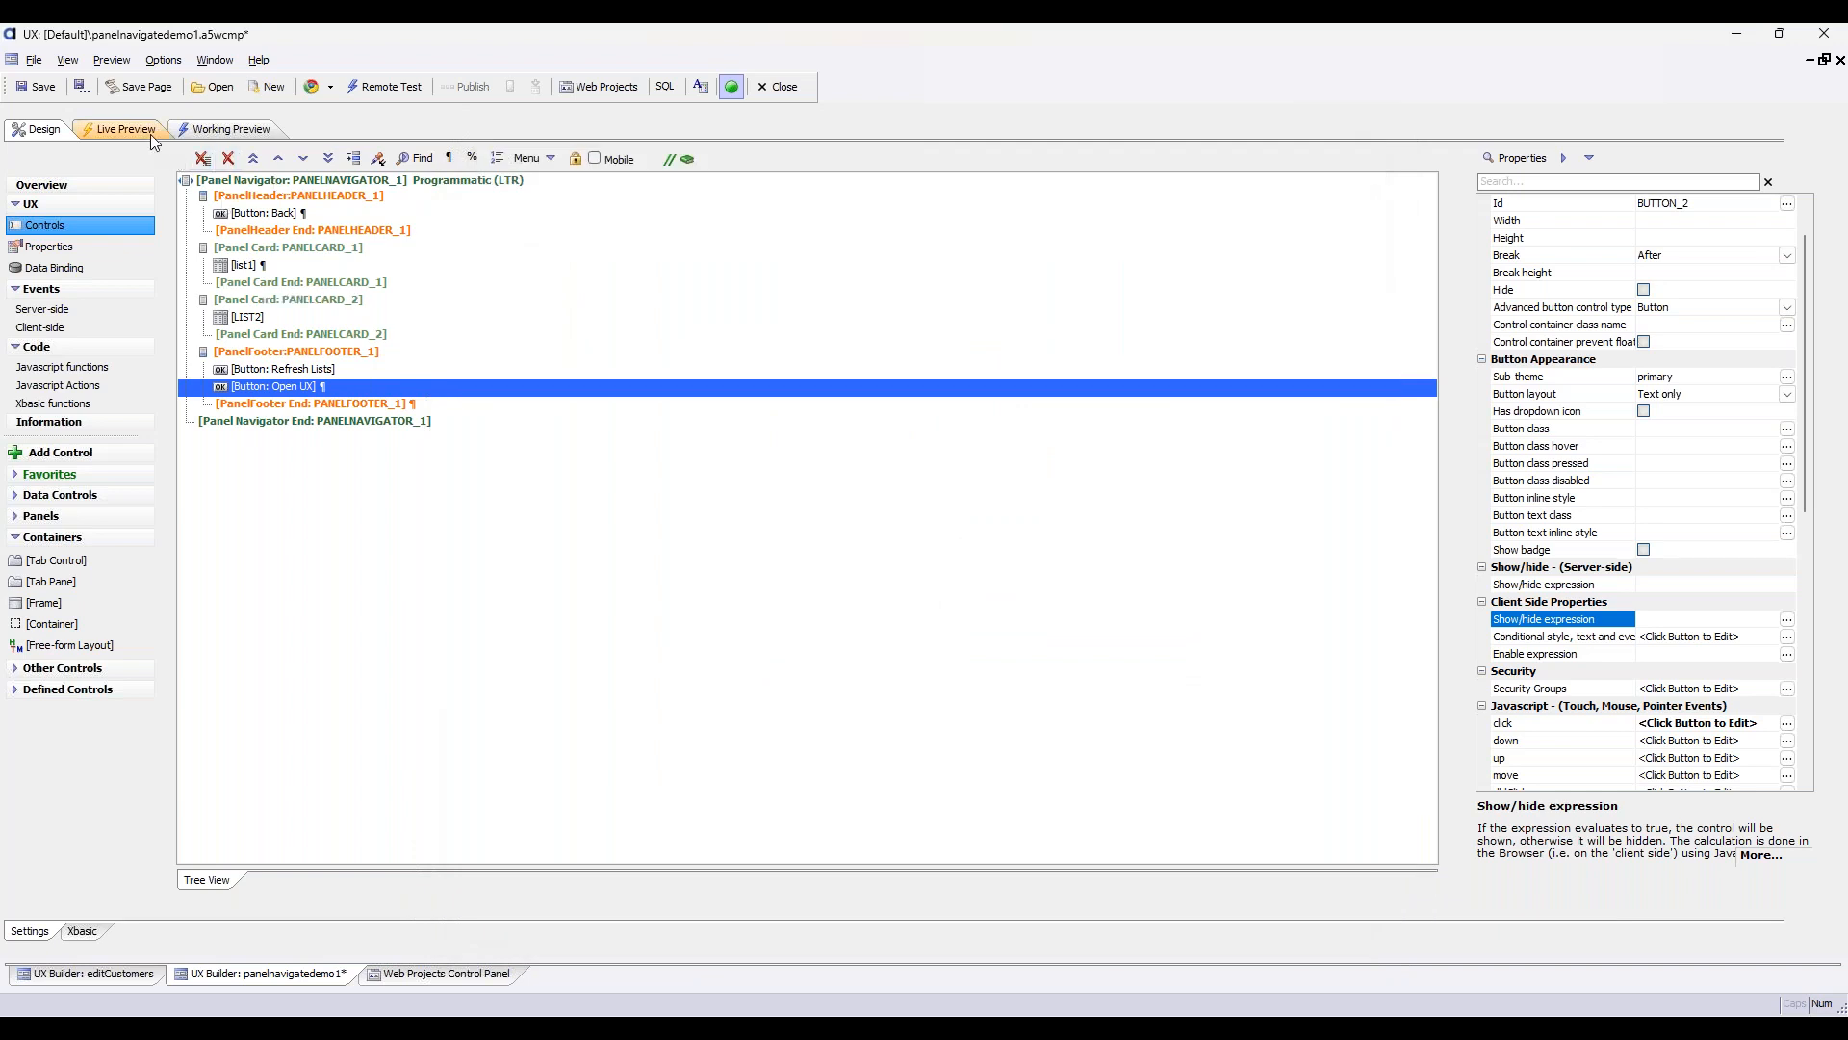
{"action": "left_click", "coordinate": [429, 183]}
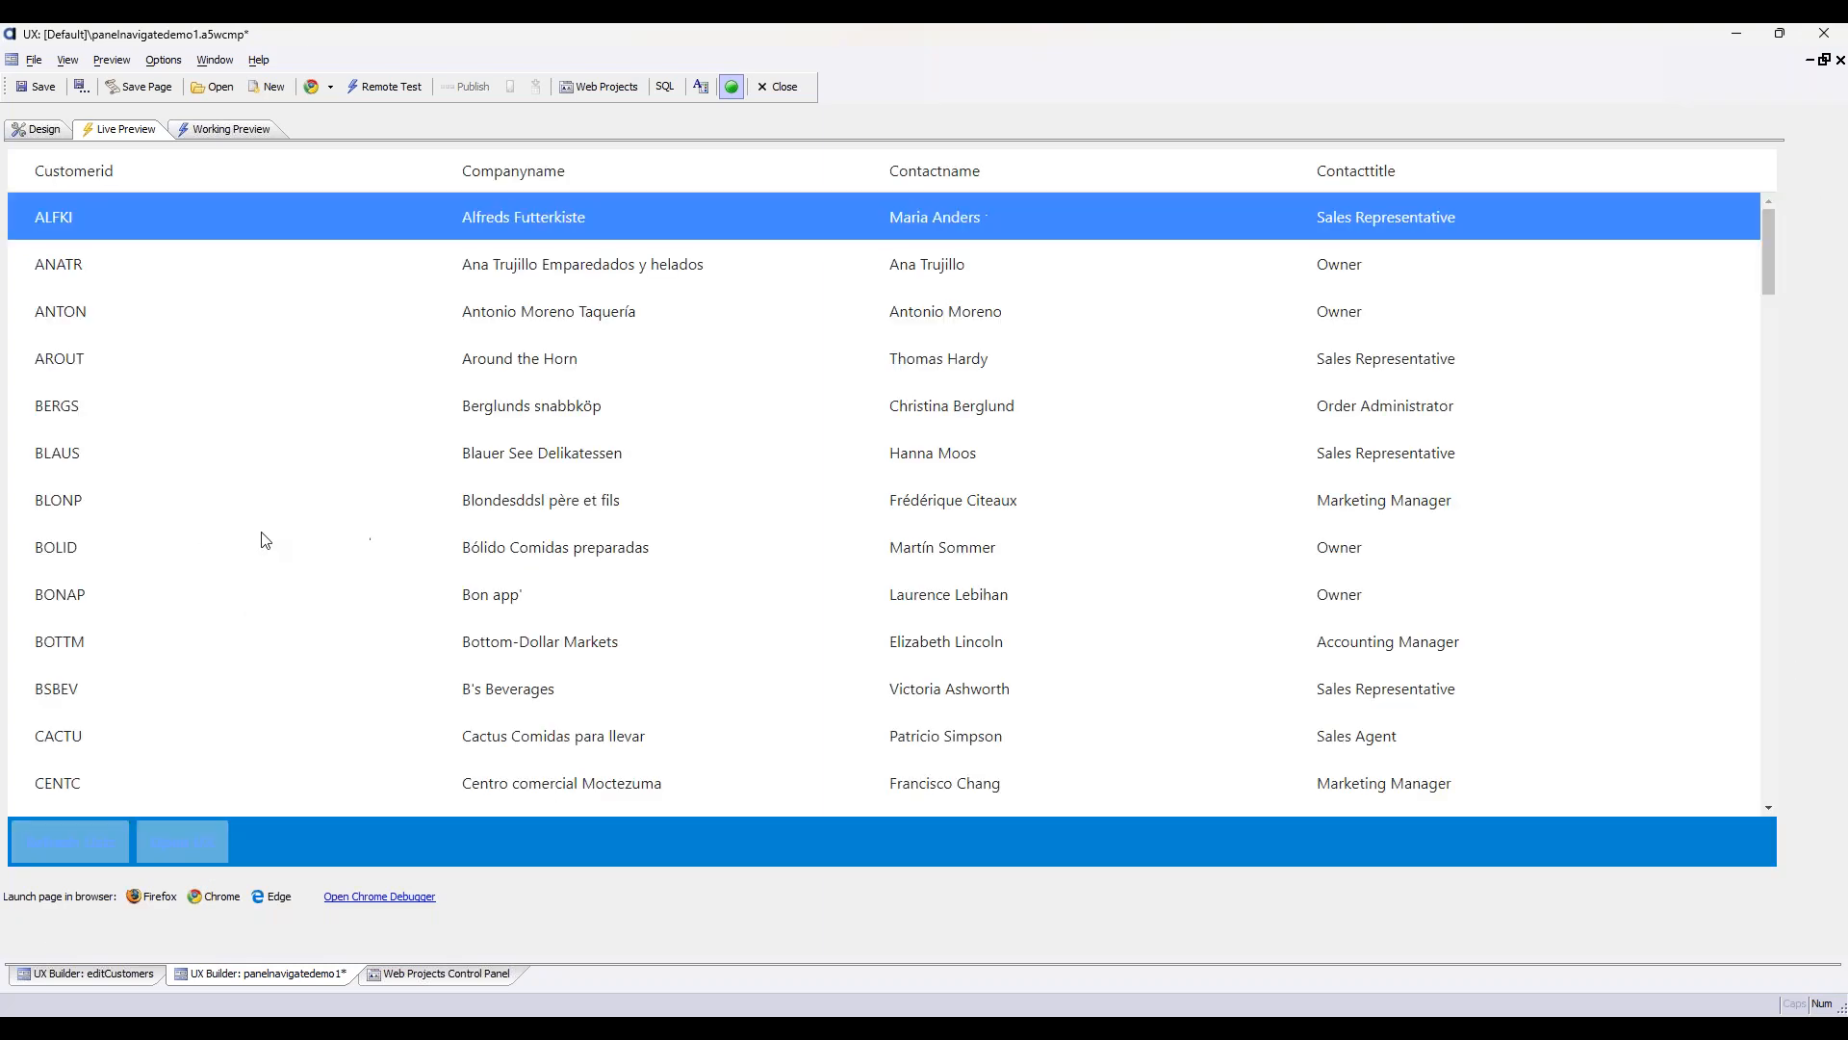
{"action": "left_click", "coordinate": [199, 847]}
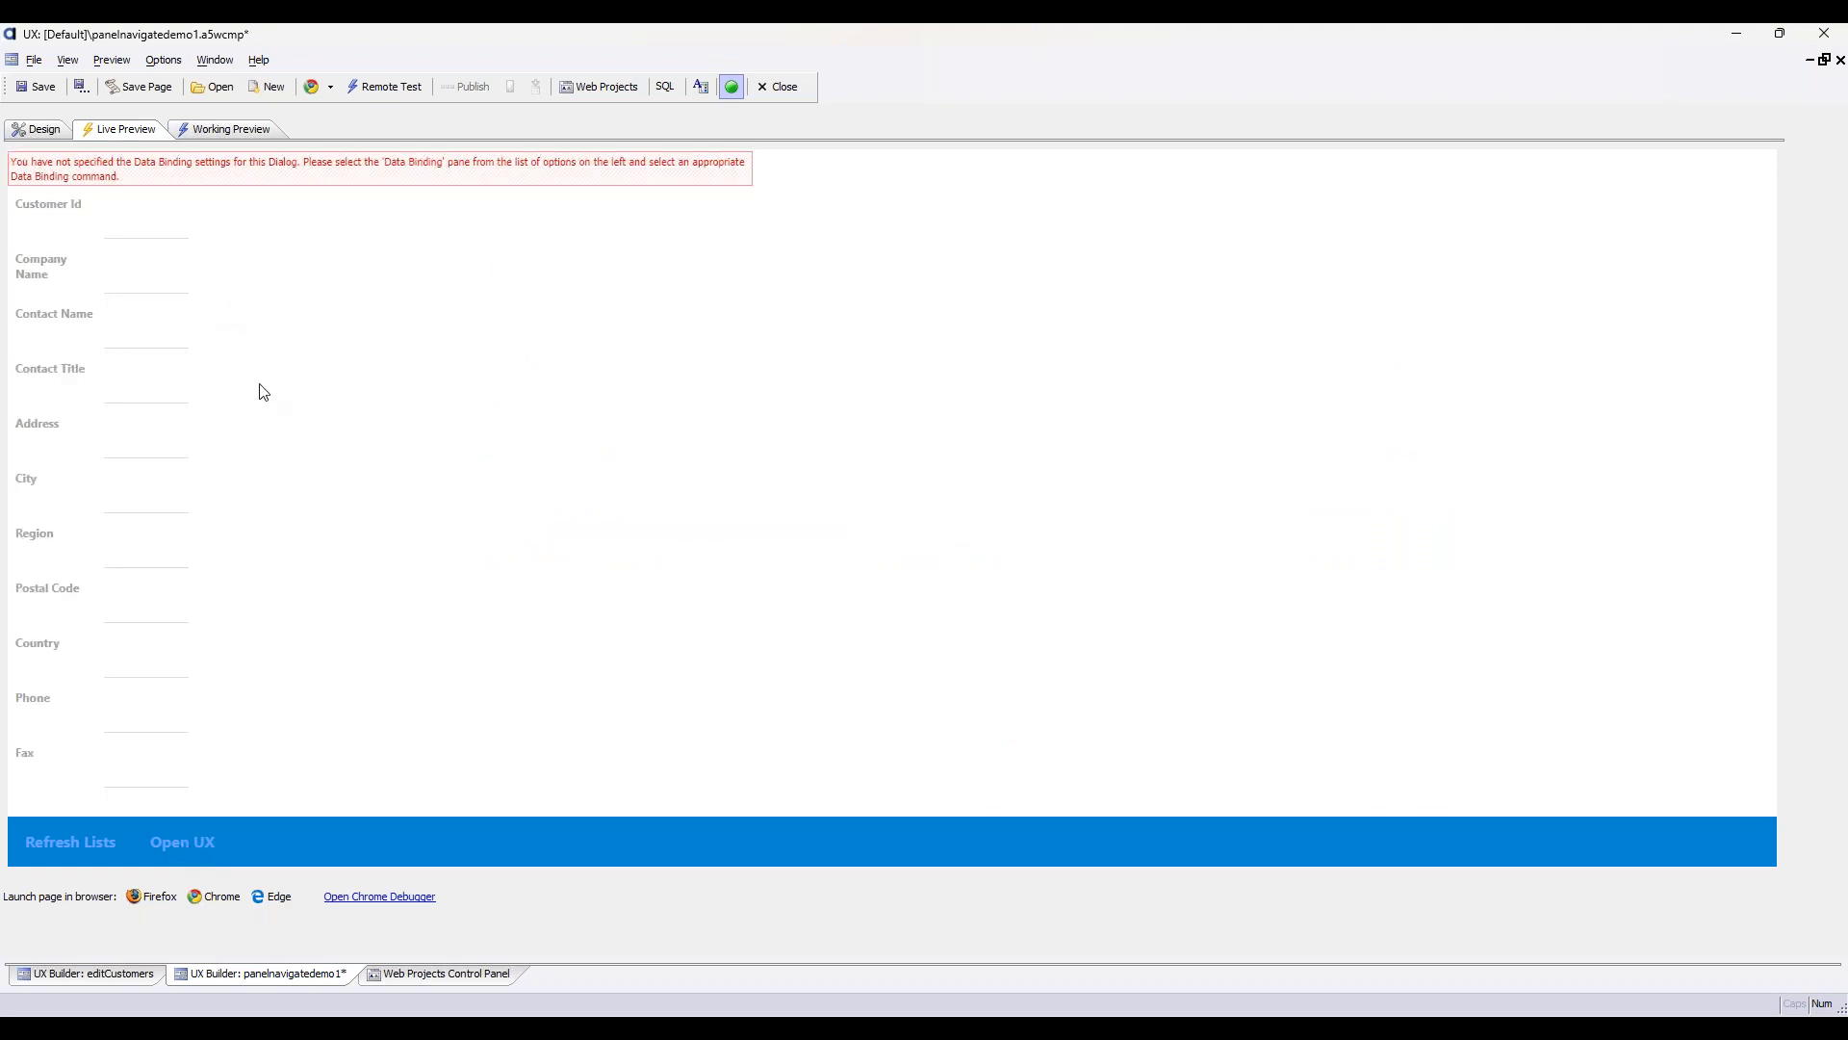
Return to the design and examine the Back button's expression and the properties of PANELHEADER_1 and PANELCARD_1, including the card's display name
{"action": "left_click", "coordinate": [30, 133]}
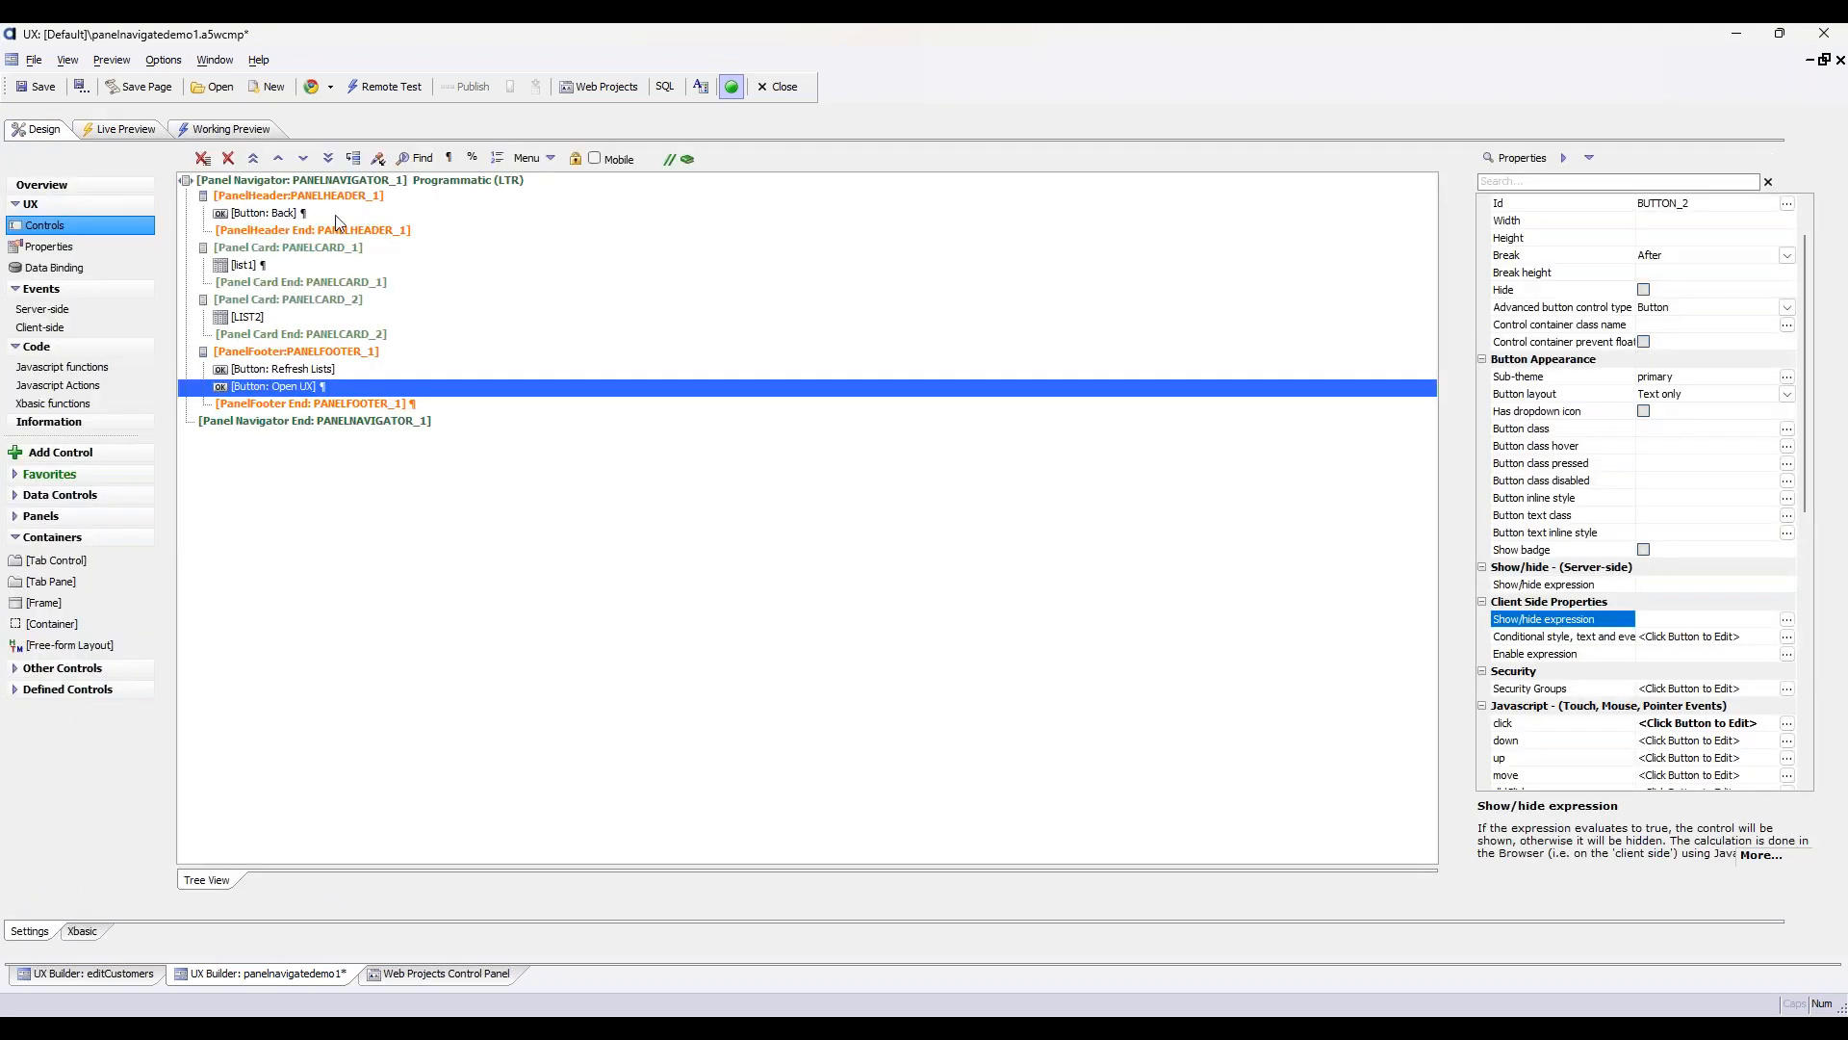
{"action": "left_click", "coordinate": [336, 214]}
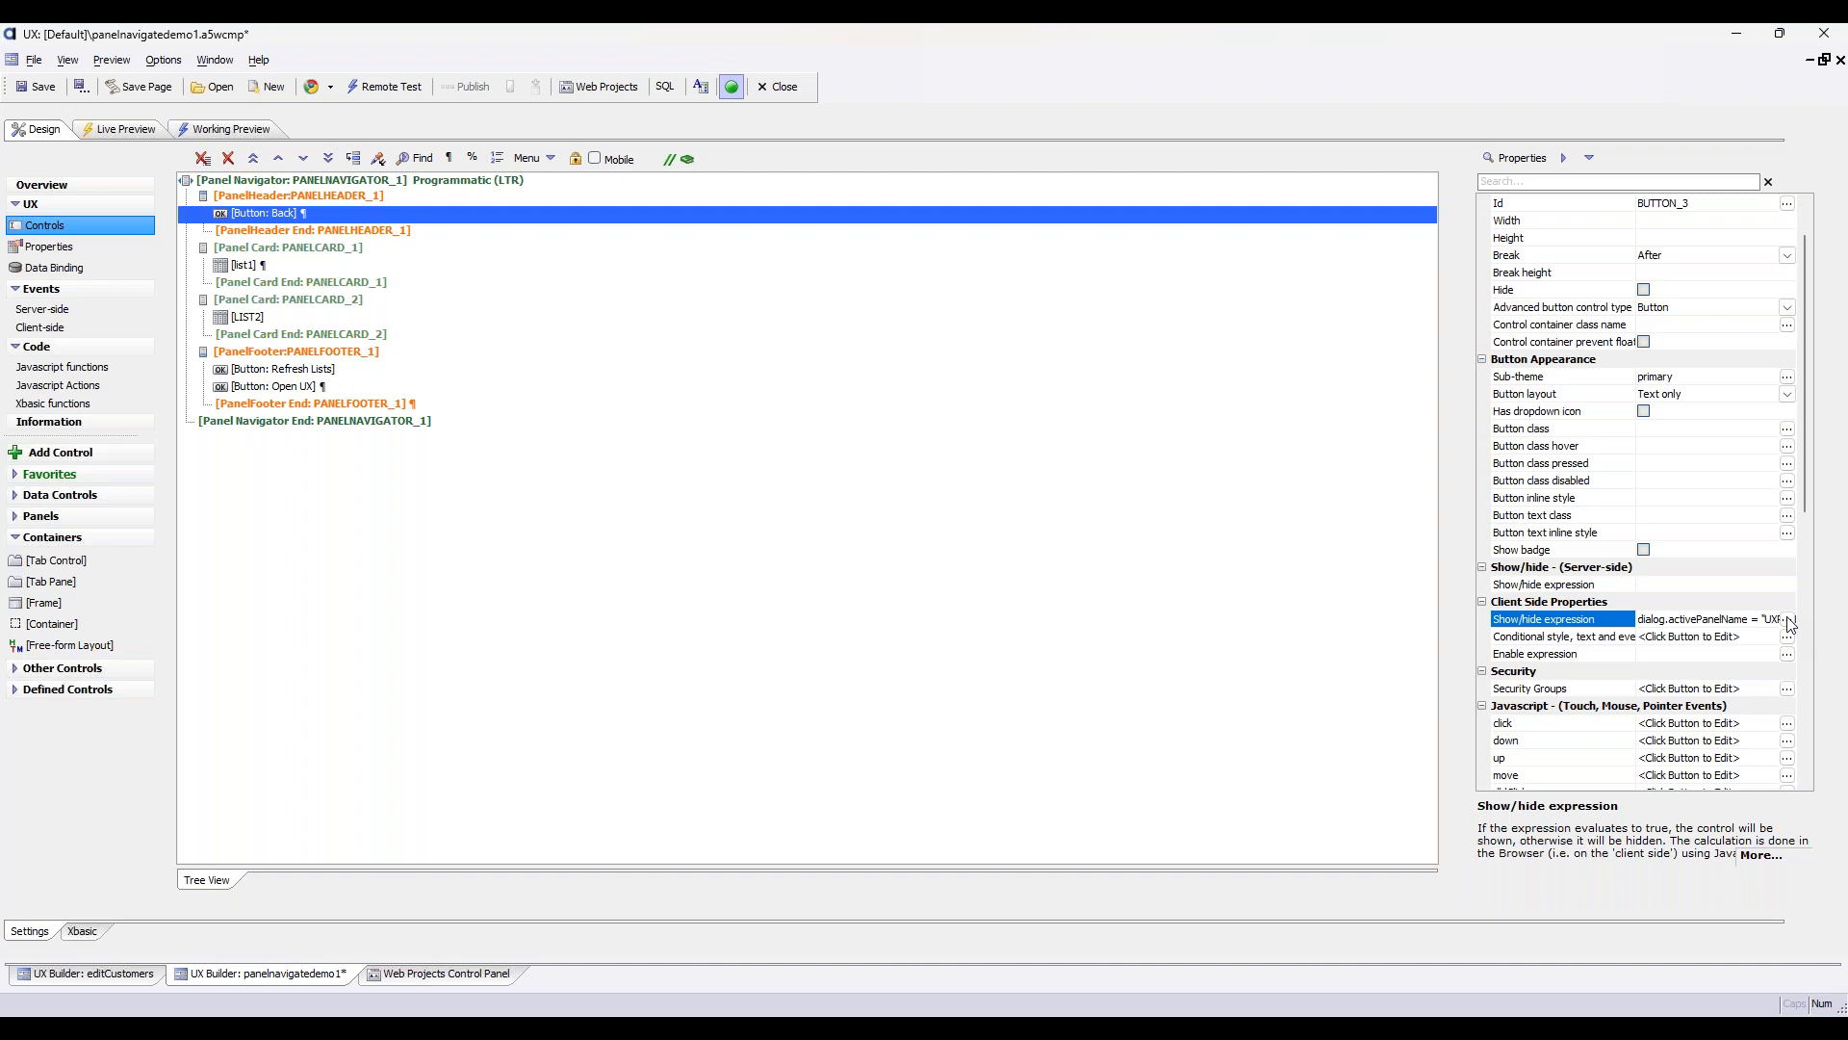
{"action": "left_click", "coordinate": [362, 199]}
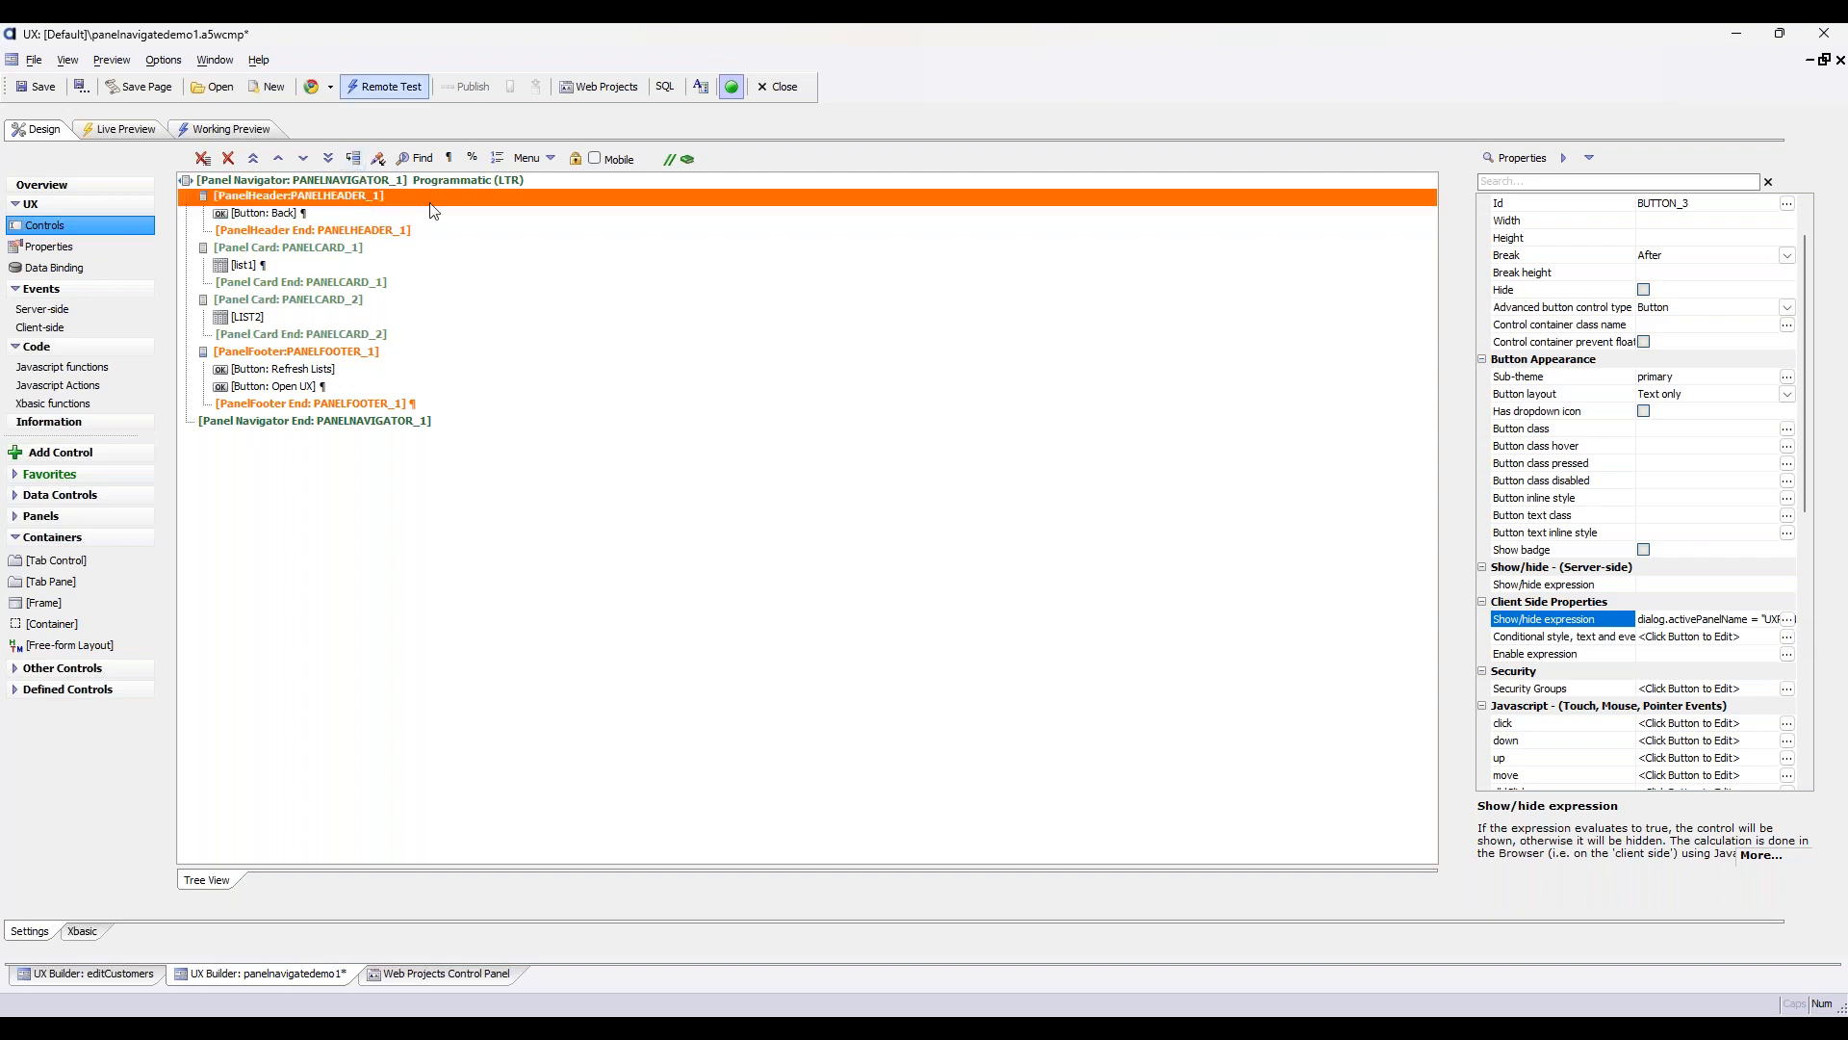
{"action": "scroll", "coordinate": [1603, 274], "scroll_direction": "up", "scroll_amount": 1}
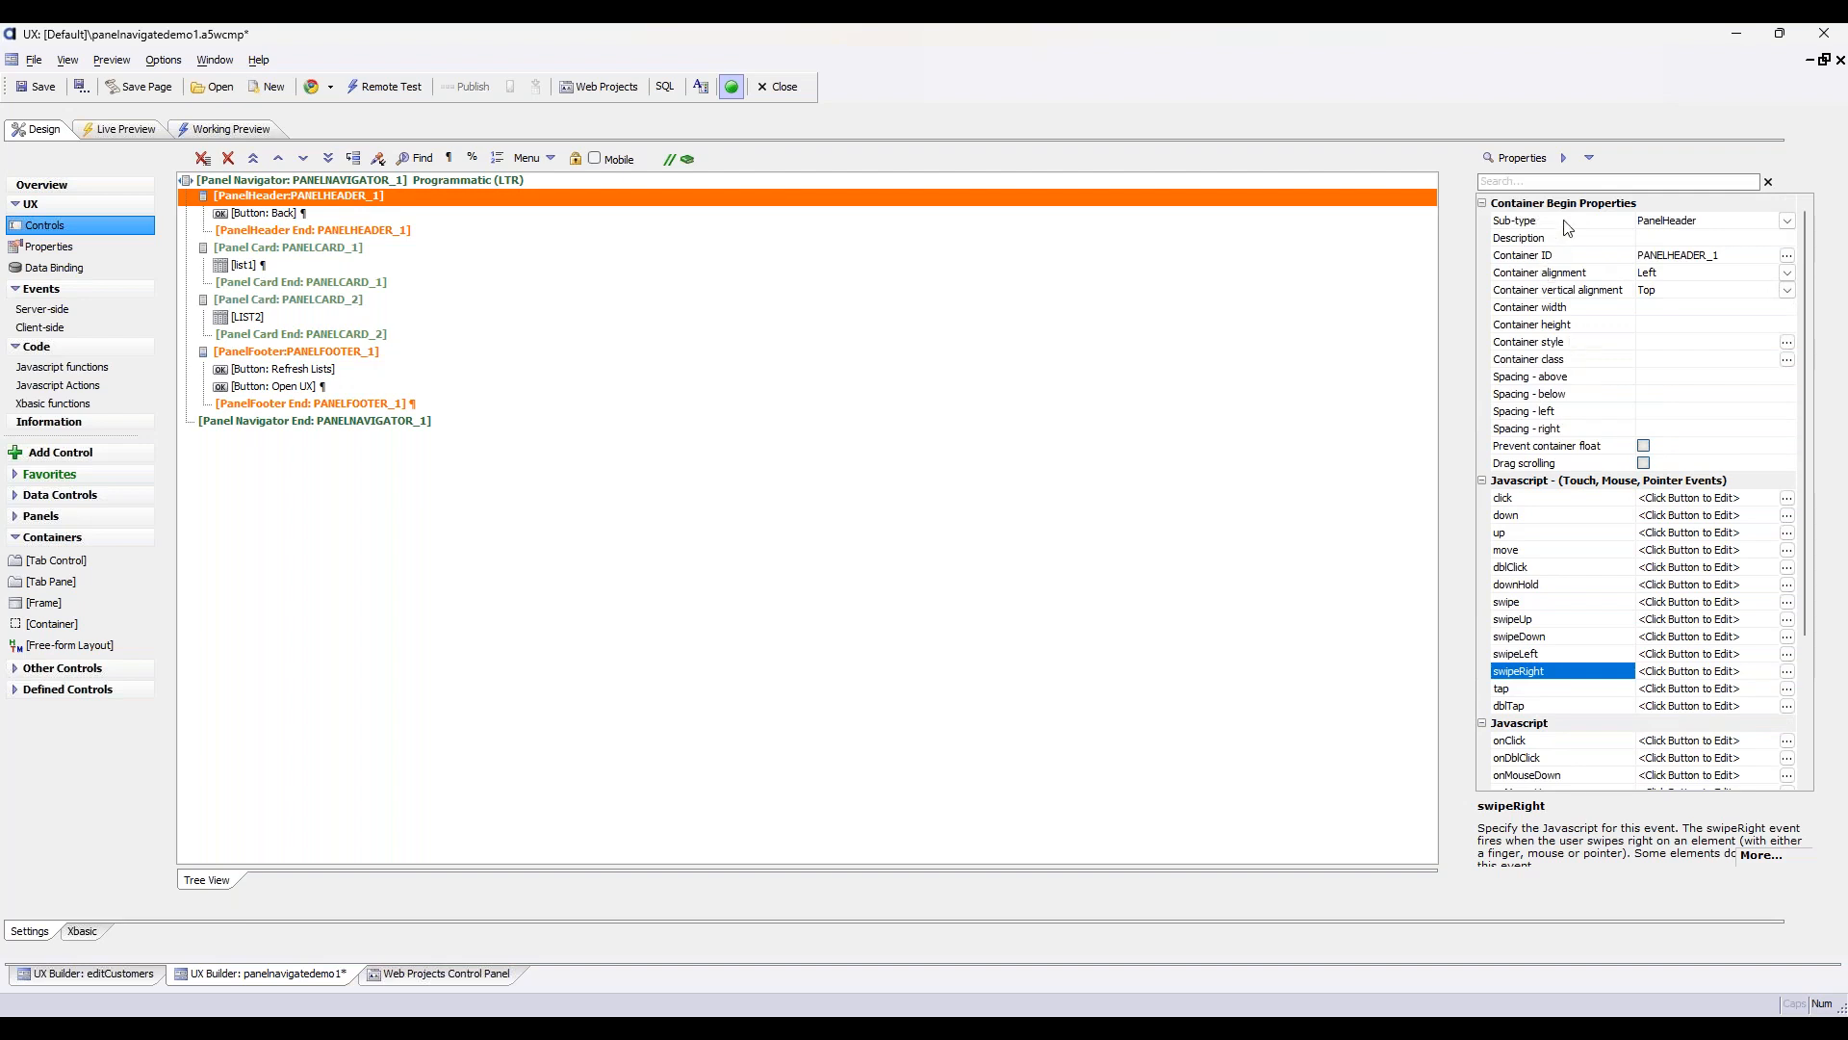
{"action": "left_click", "coordinate": [1571, 263]}
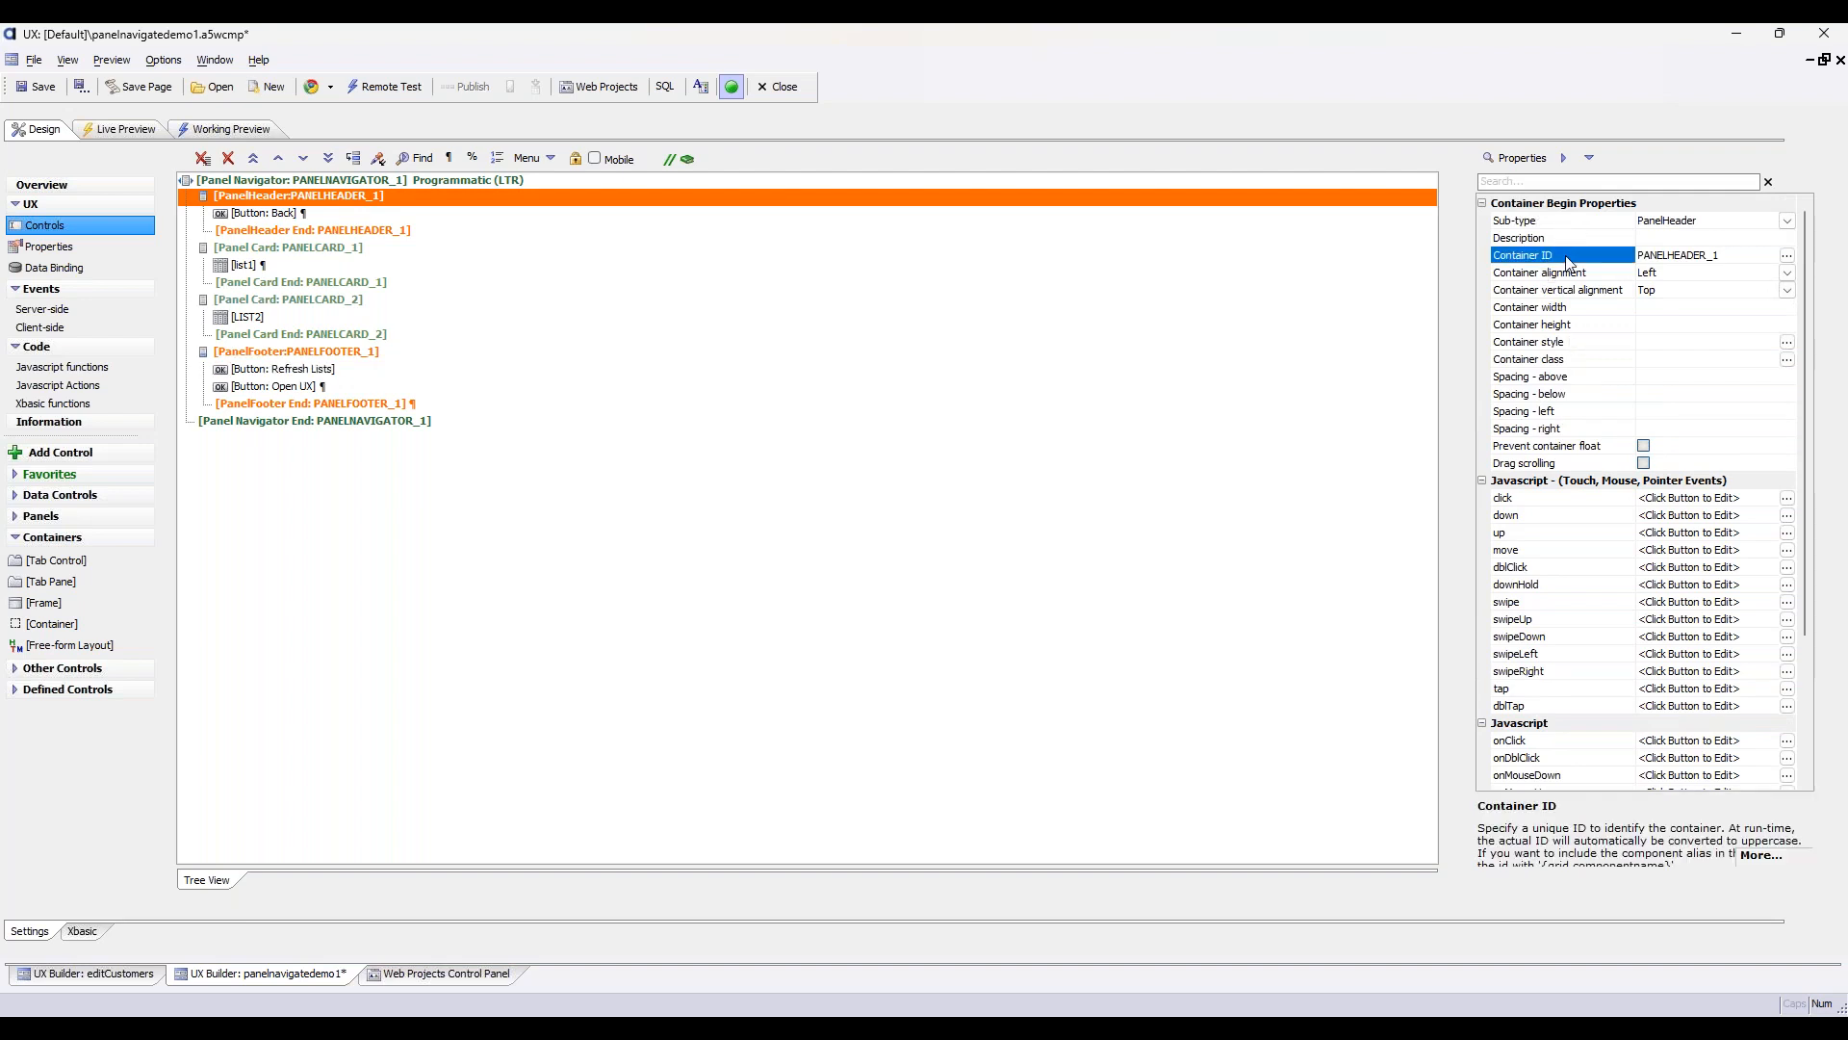
{"action": "scroll", "coordinate": [1588, 385], "scroll_direction": "down", "scroll_amount": 3}
{"action": "scroll", "coordinate": [1597, 466], "scroll_direction": "up", "scroll_amount": 3}
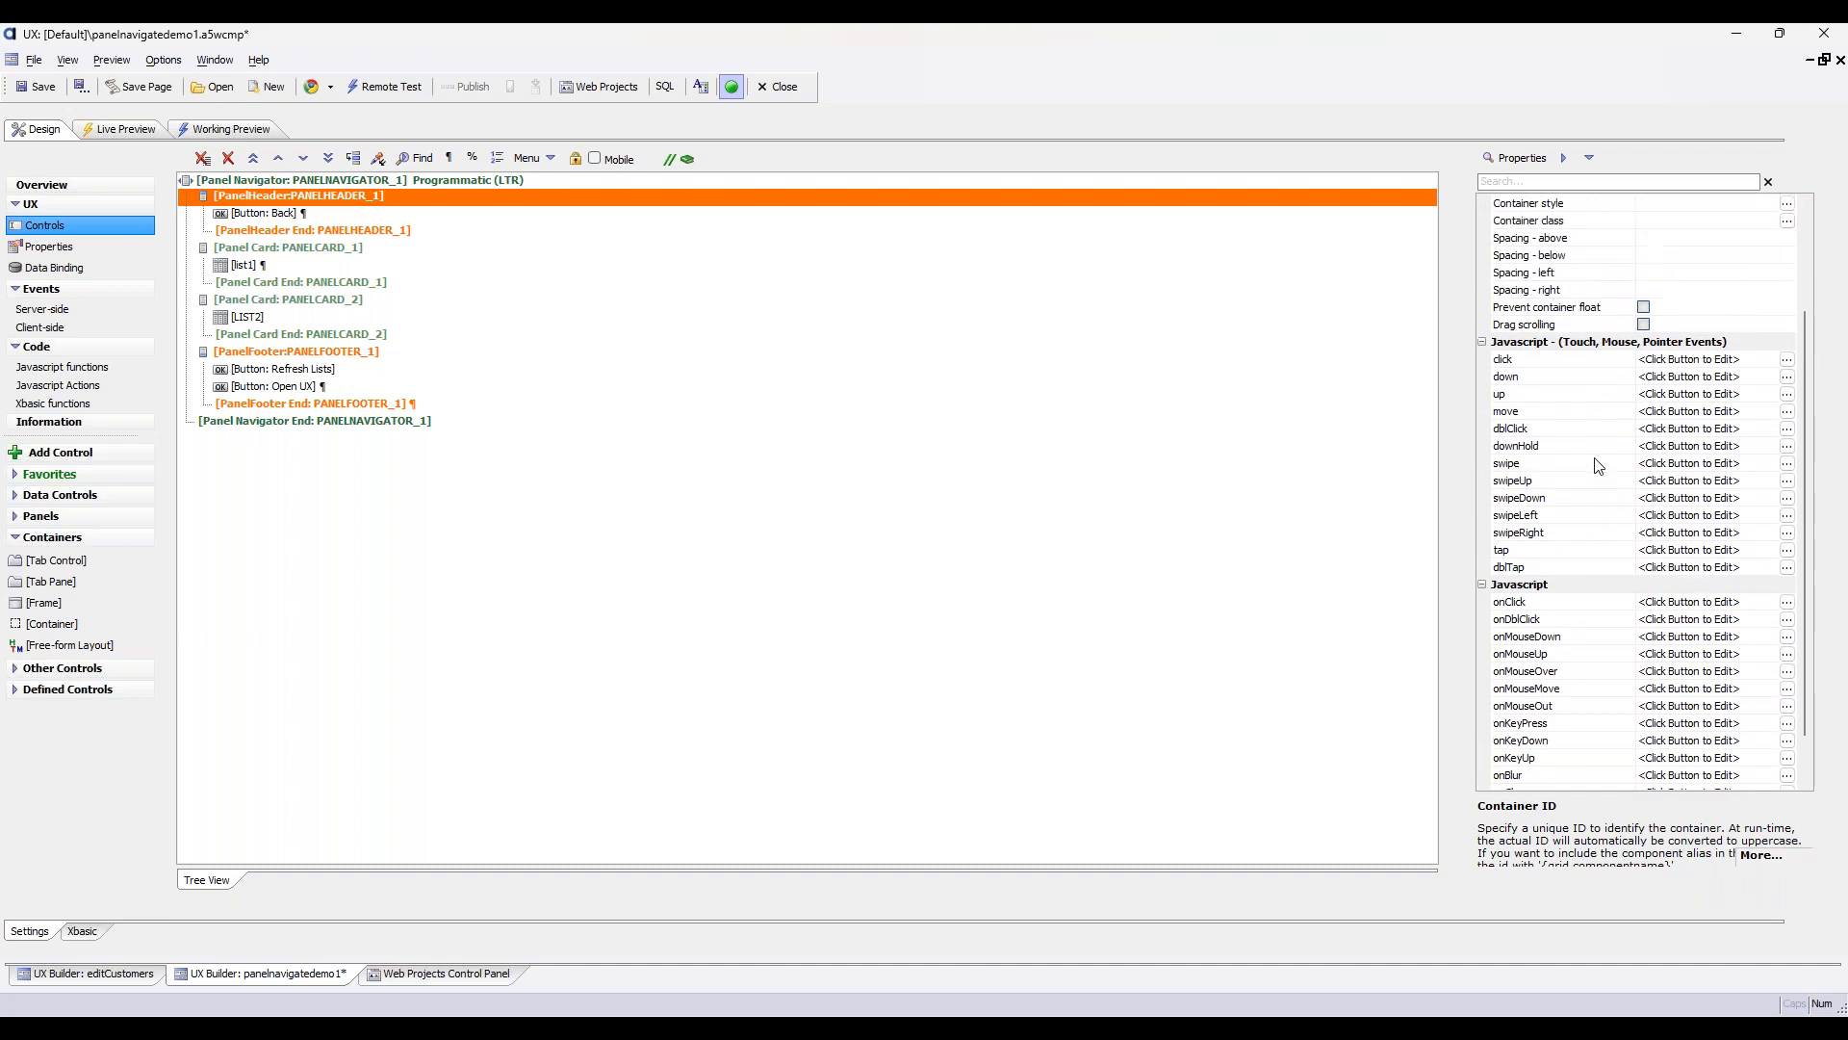
{"action": "left_click", "coordinate": [393, 252]}
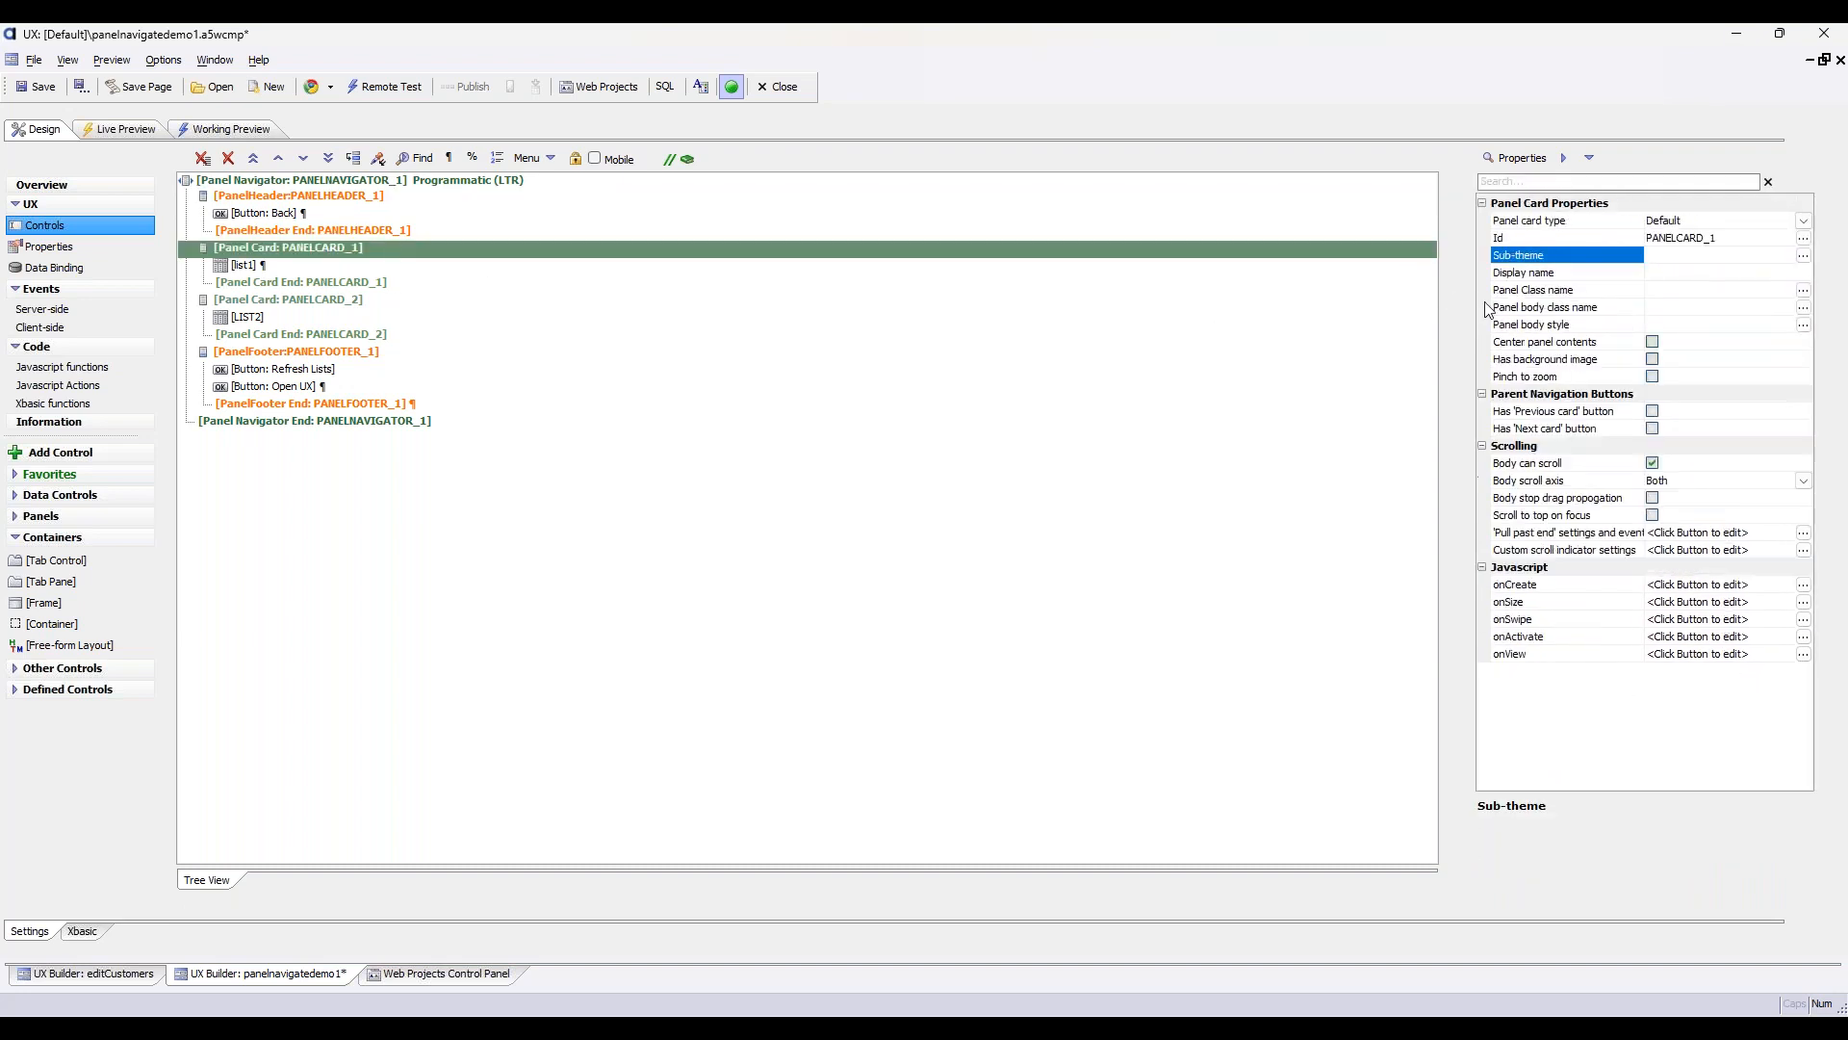
{"action": "left_click", "coordinate": [1588, 274]}
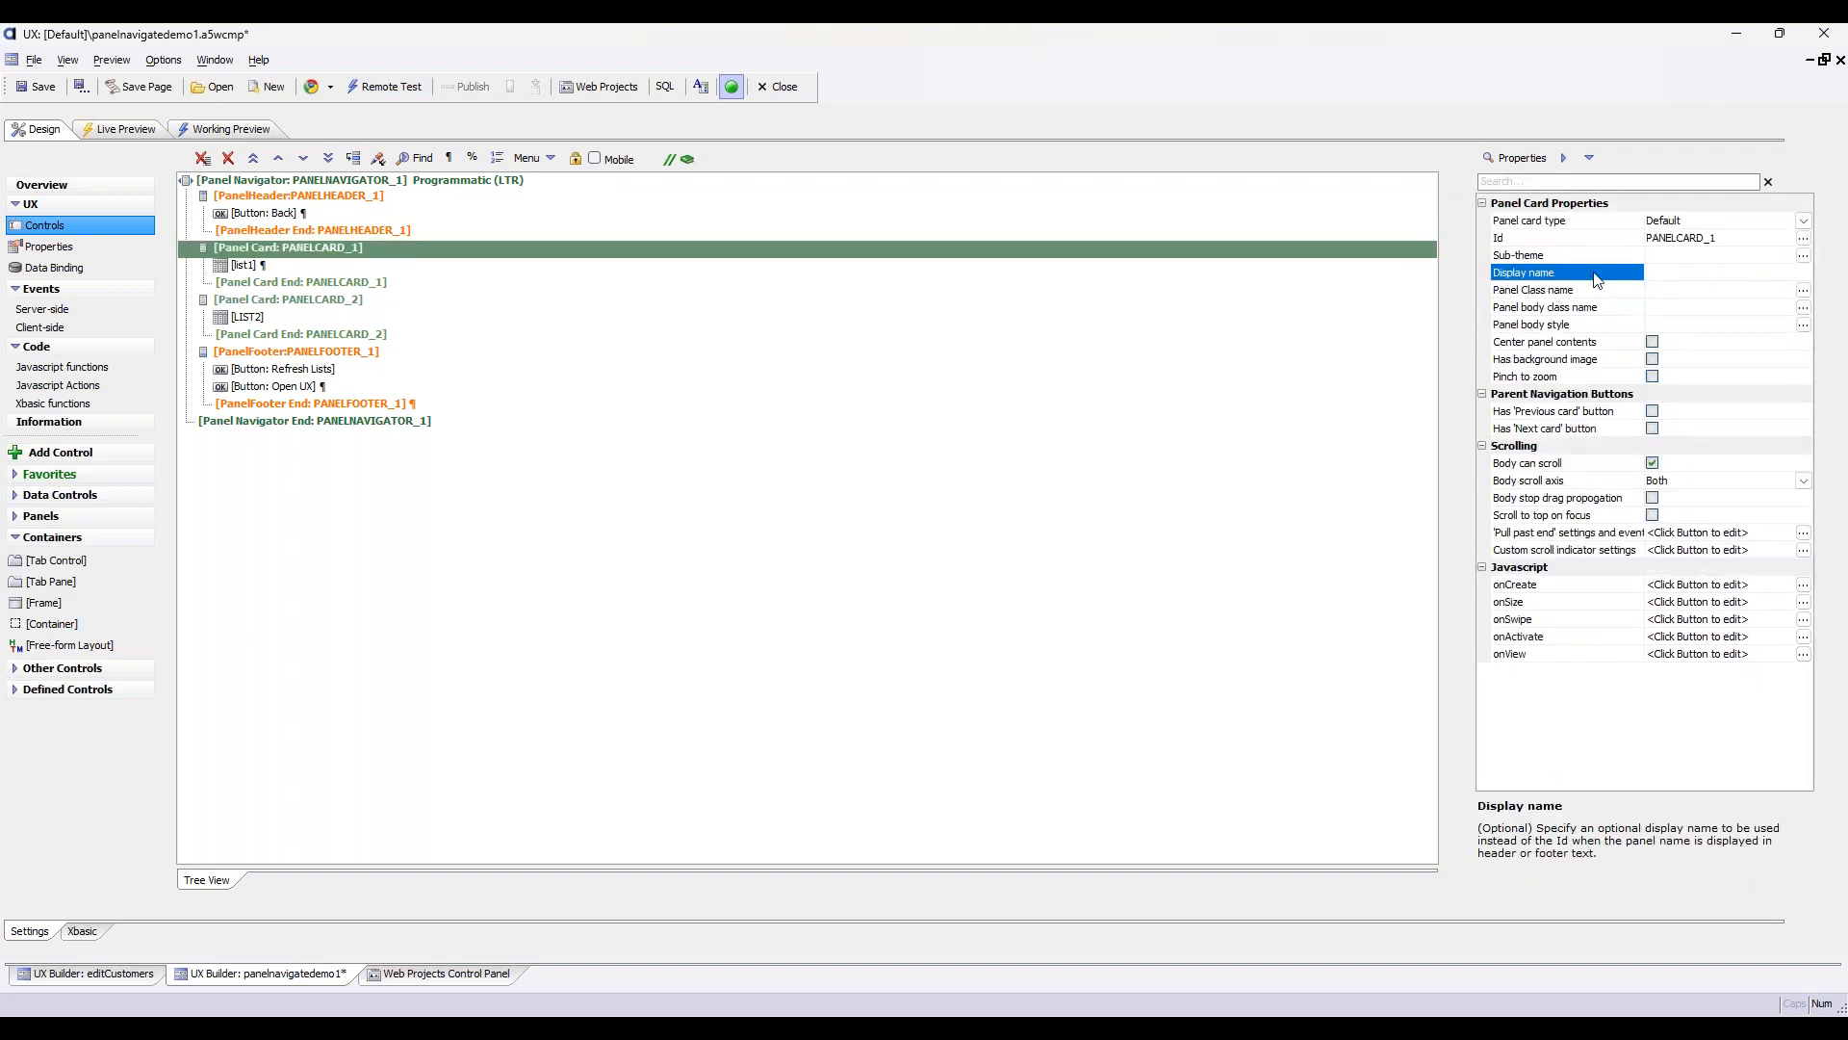
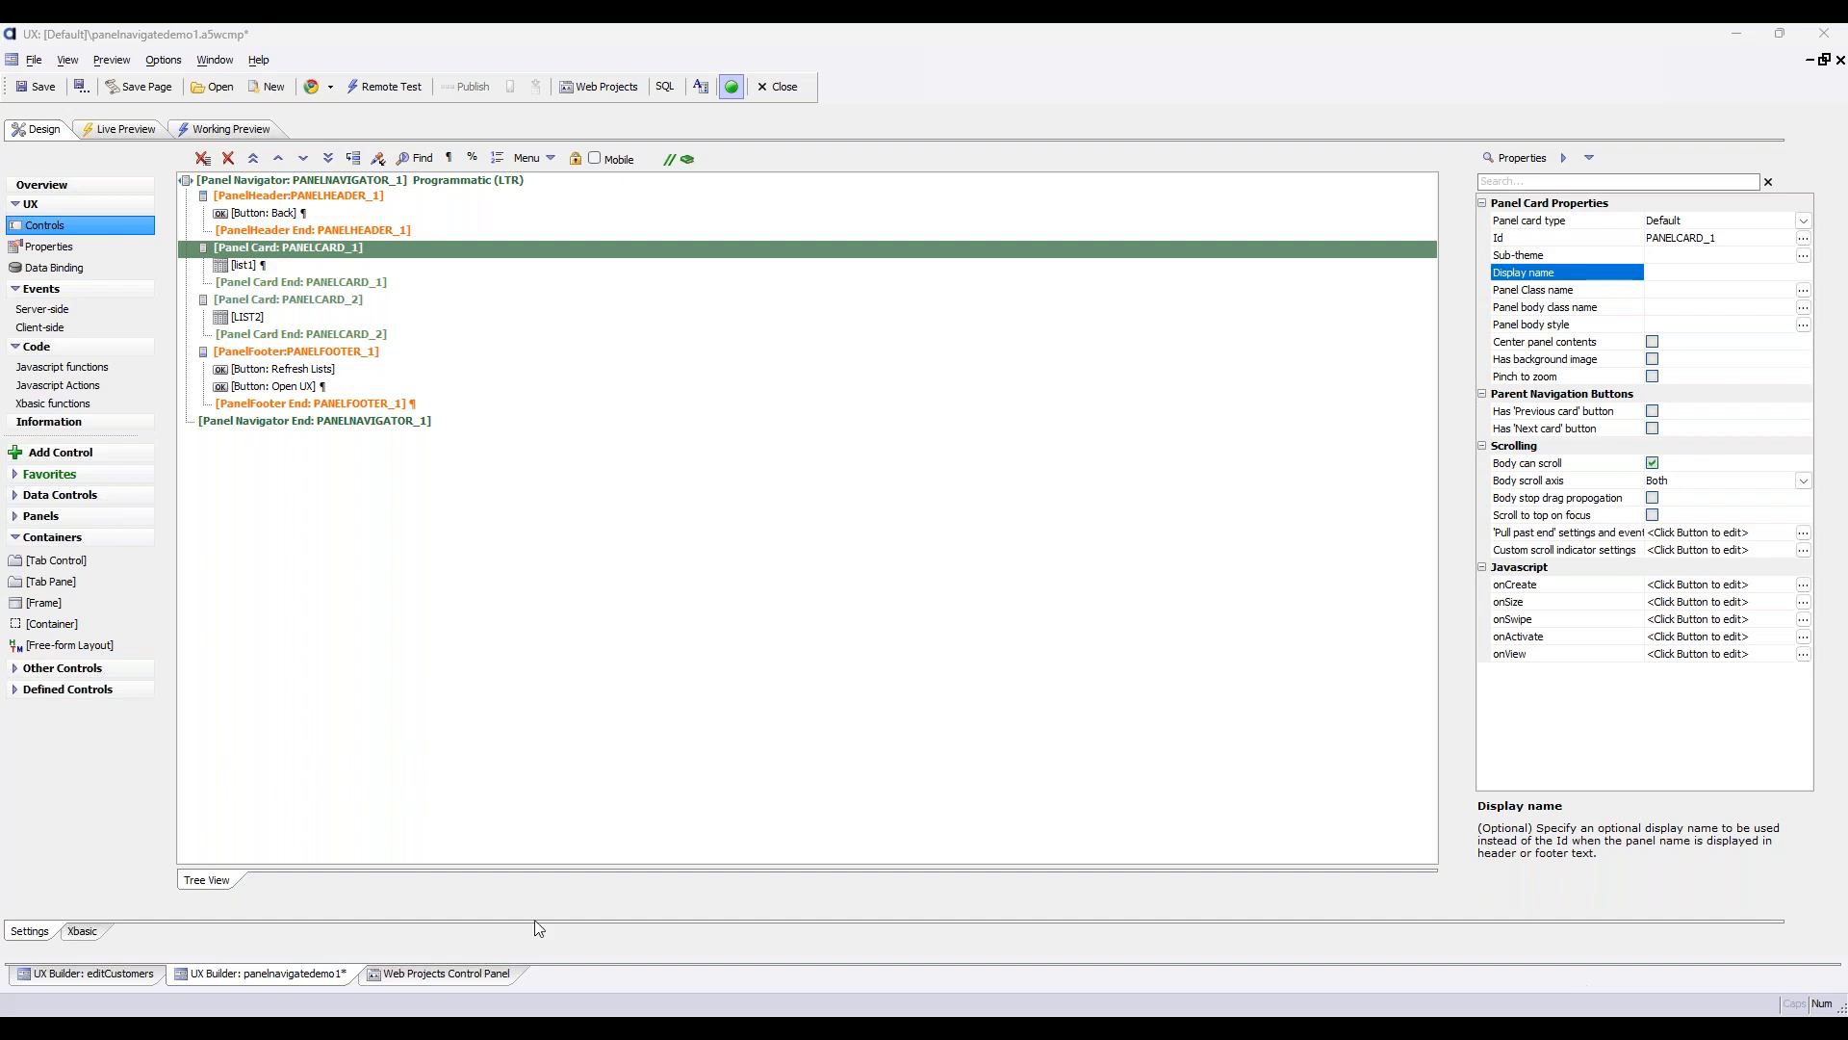
Create a new UX component in the web project
{"action": "left_click", "coordinate": [448, 974]}
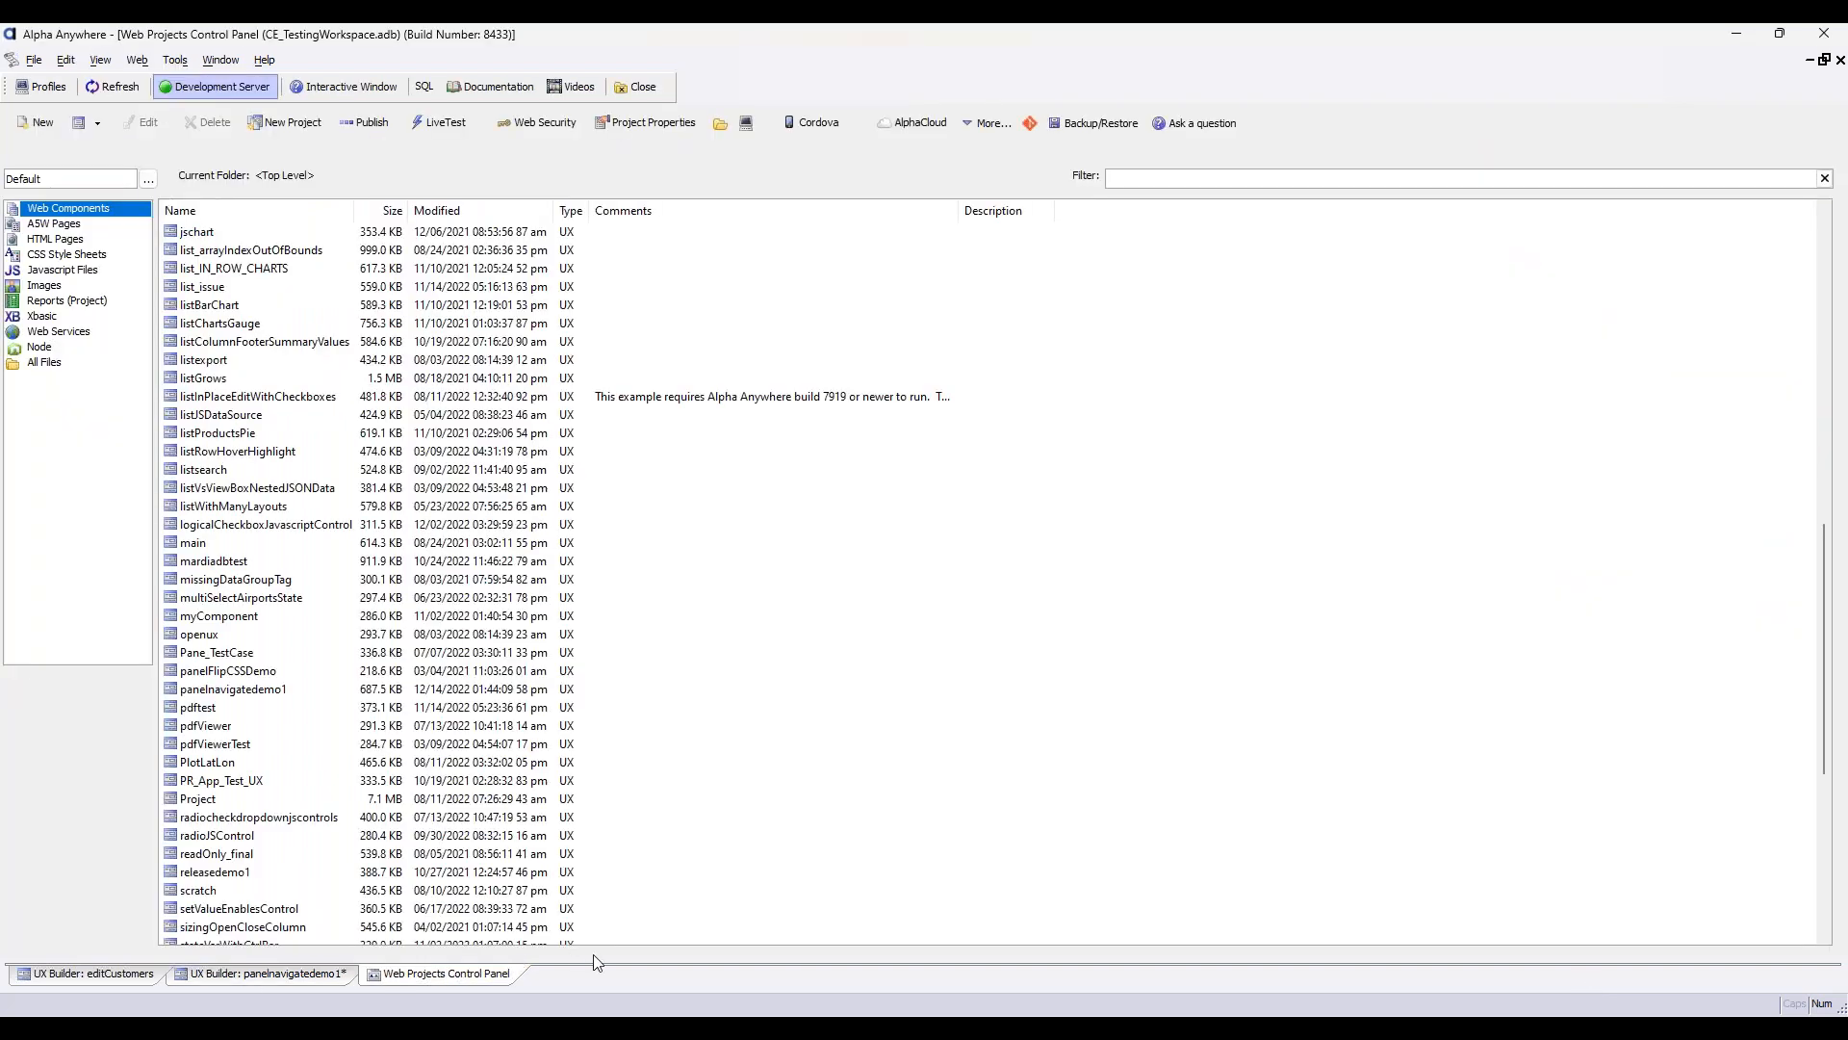
{"action": "left_click", "coordinate": [99, 123]}
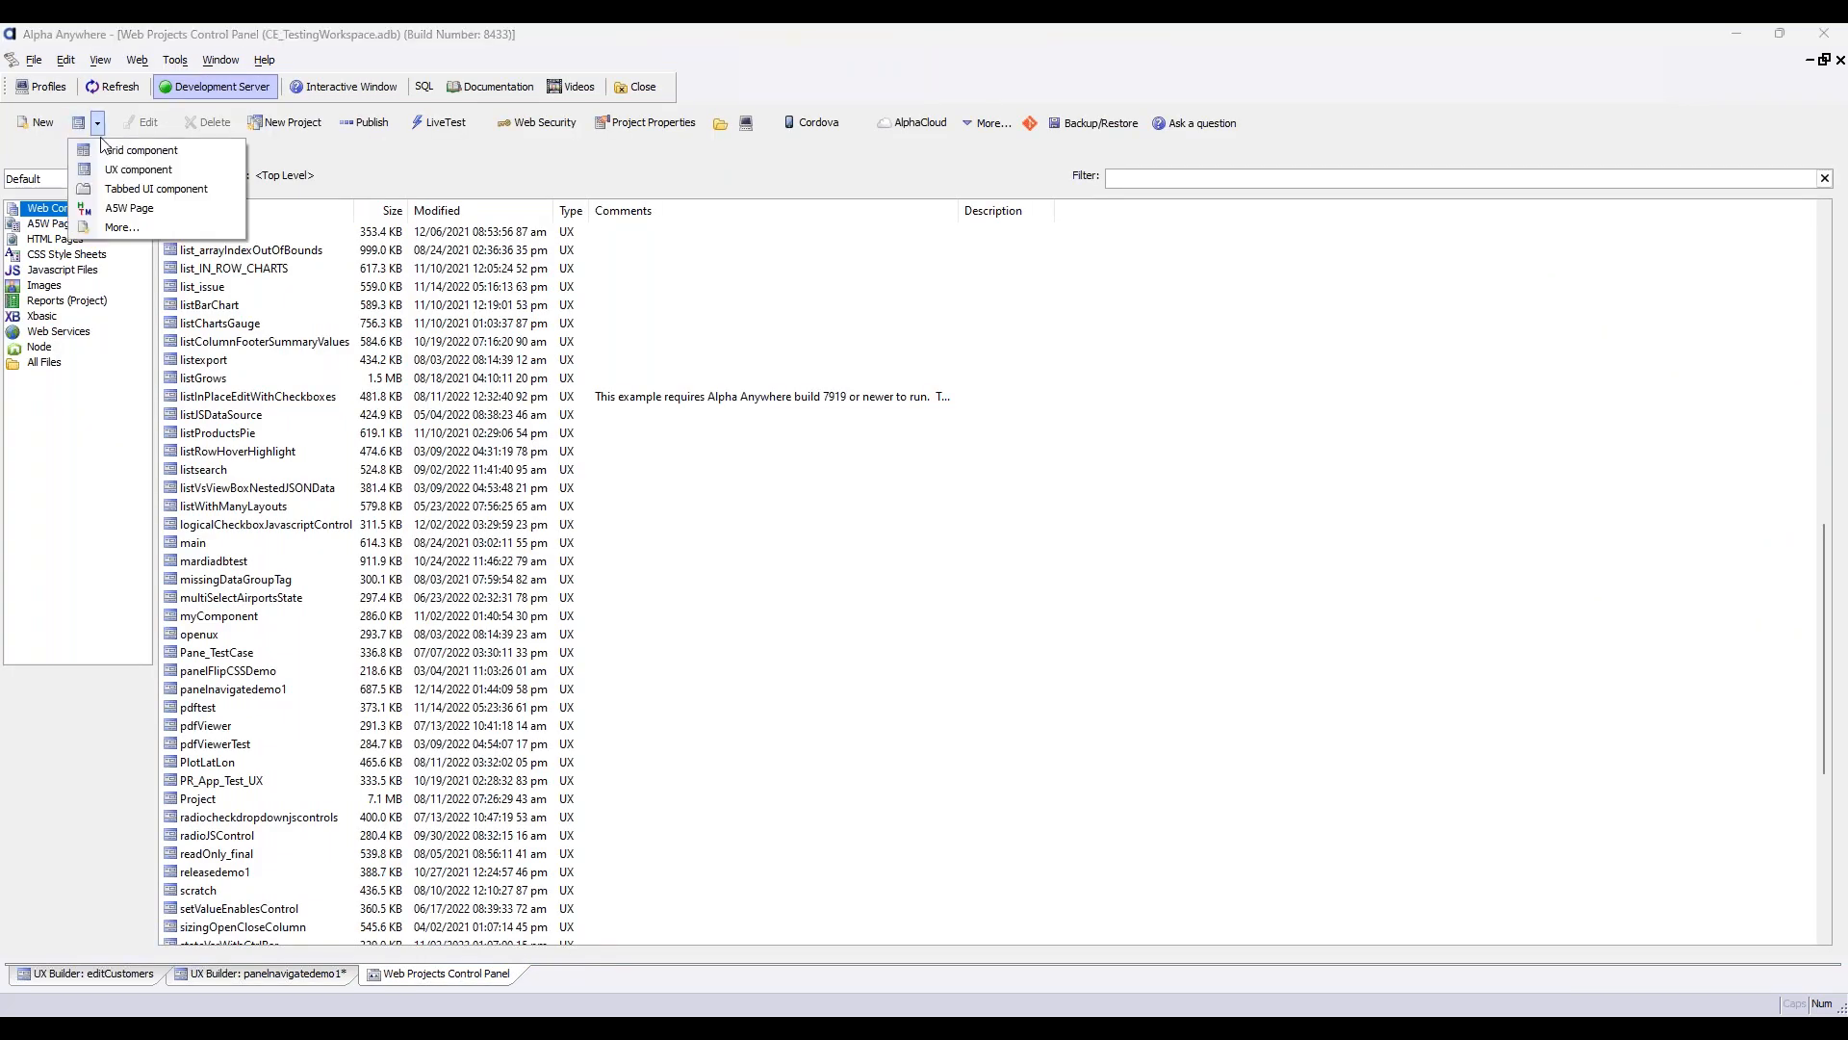
{"action": "left_click", "coordinate": [144, 169]}
{"action": "left_click", "coordinate": [1160, 788]}
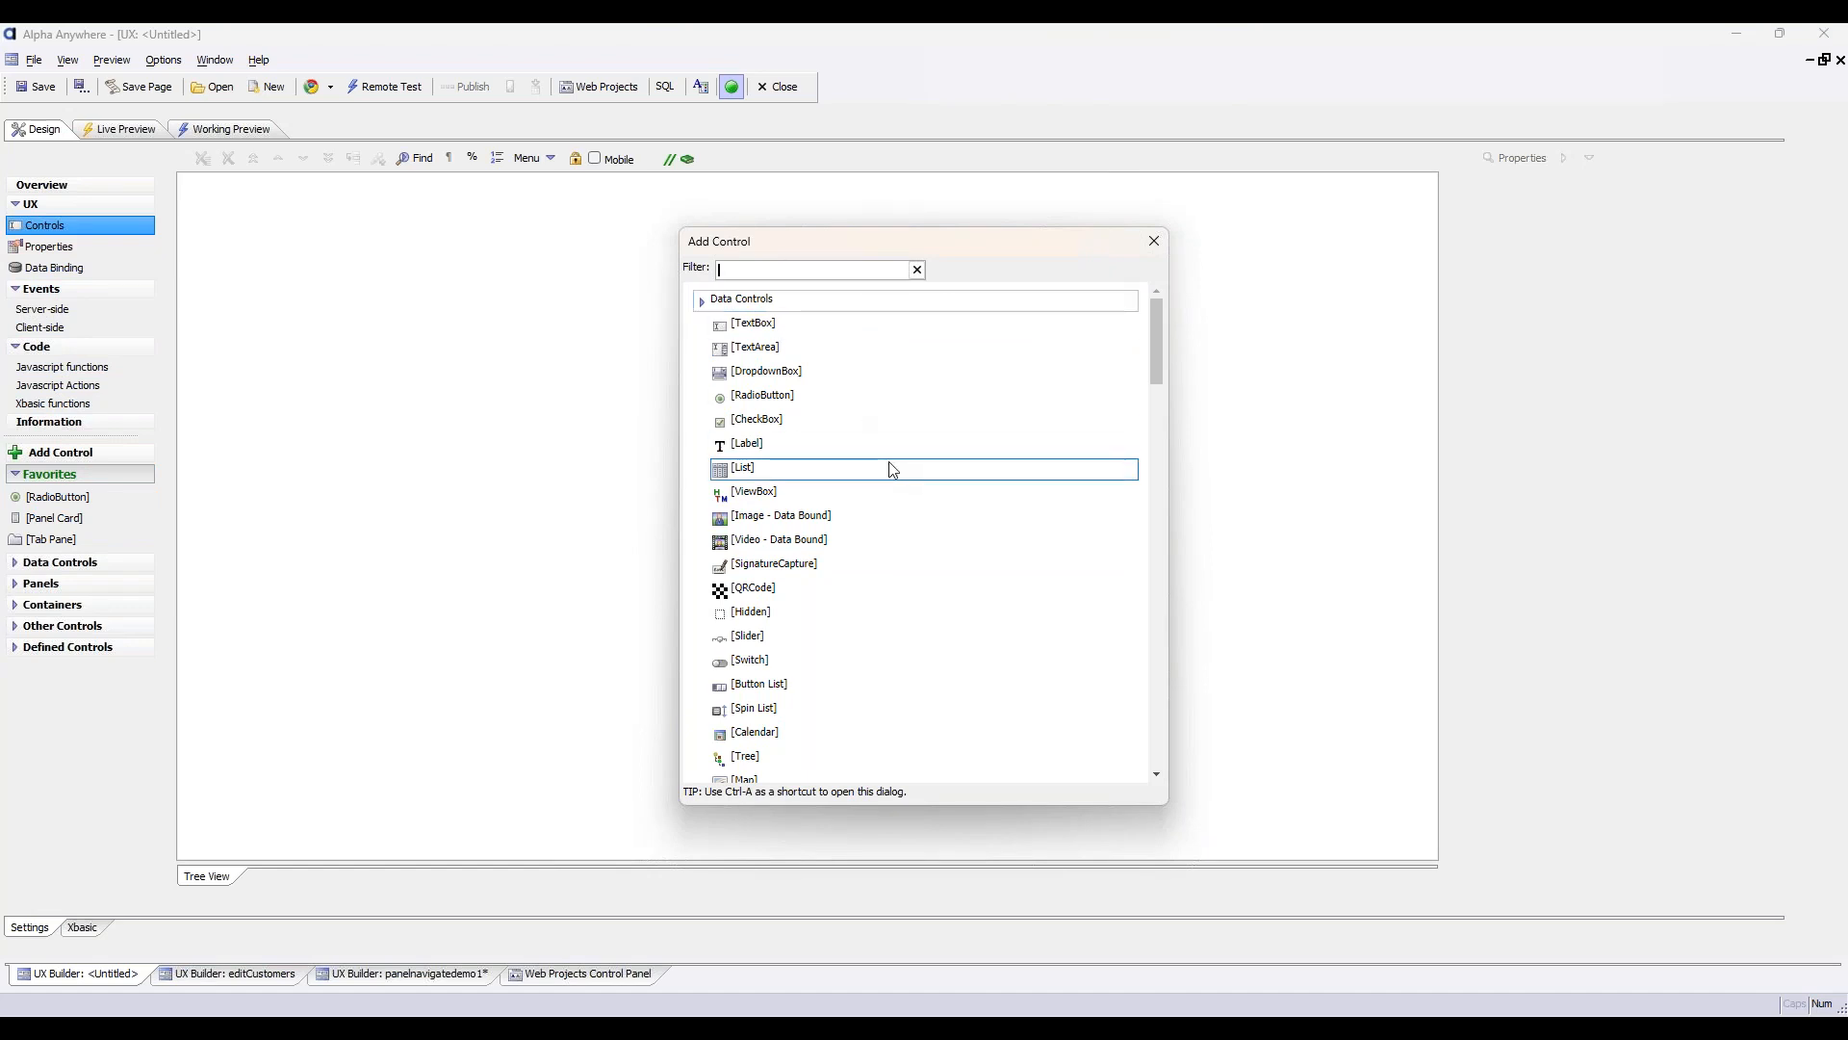
Add a single ViewBox control, viewbox1, to the new component
{"action": "double_click", "coordinate": [902, 483]}
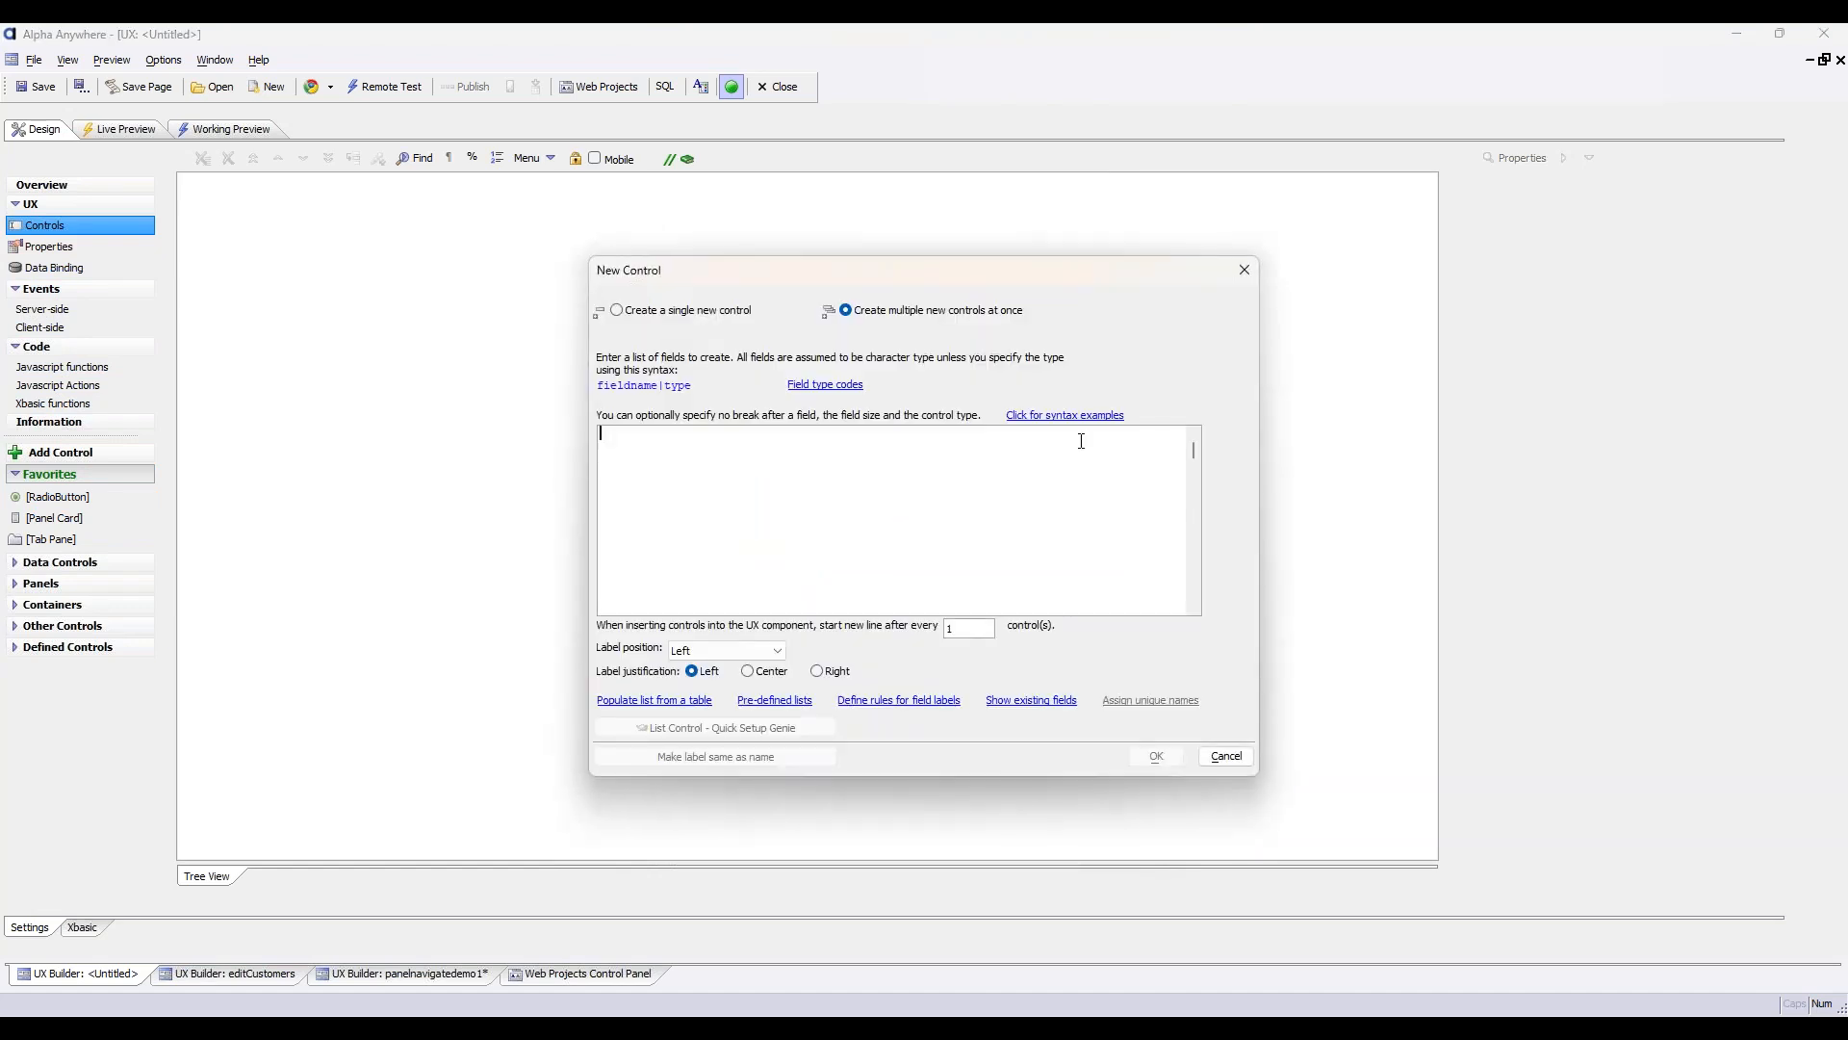
{"action": "left_click", "coordinate": [1218, 757]}
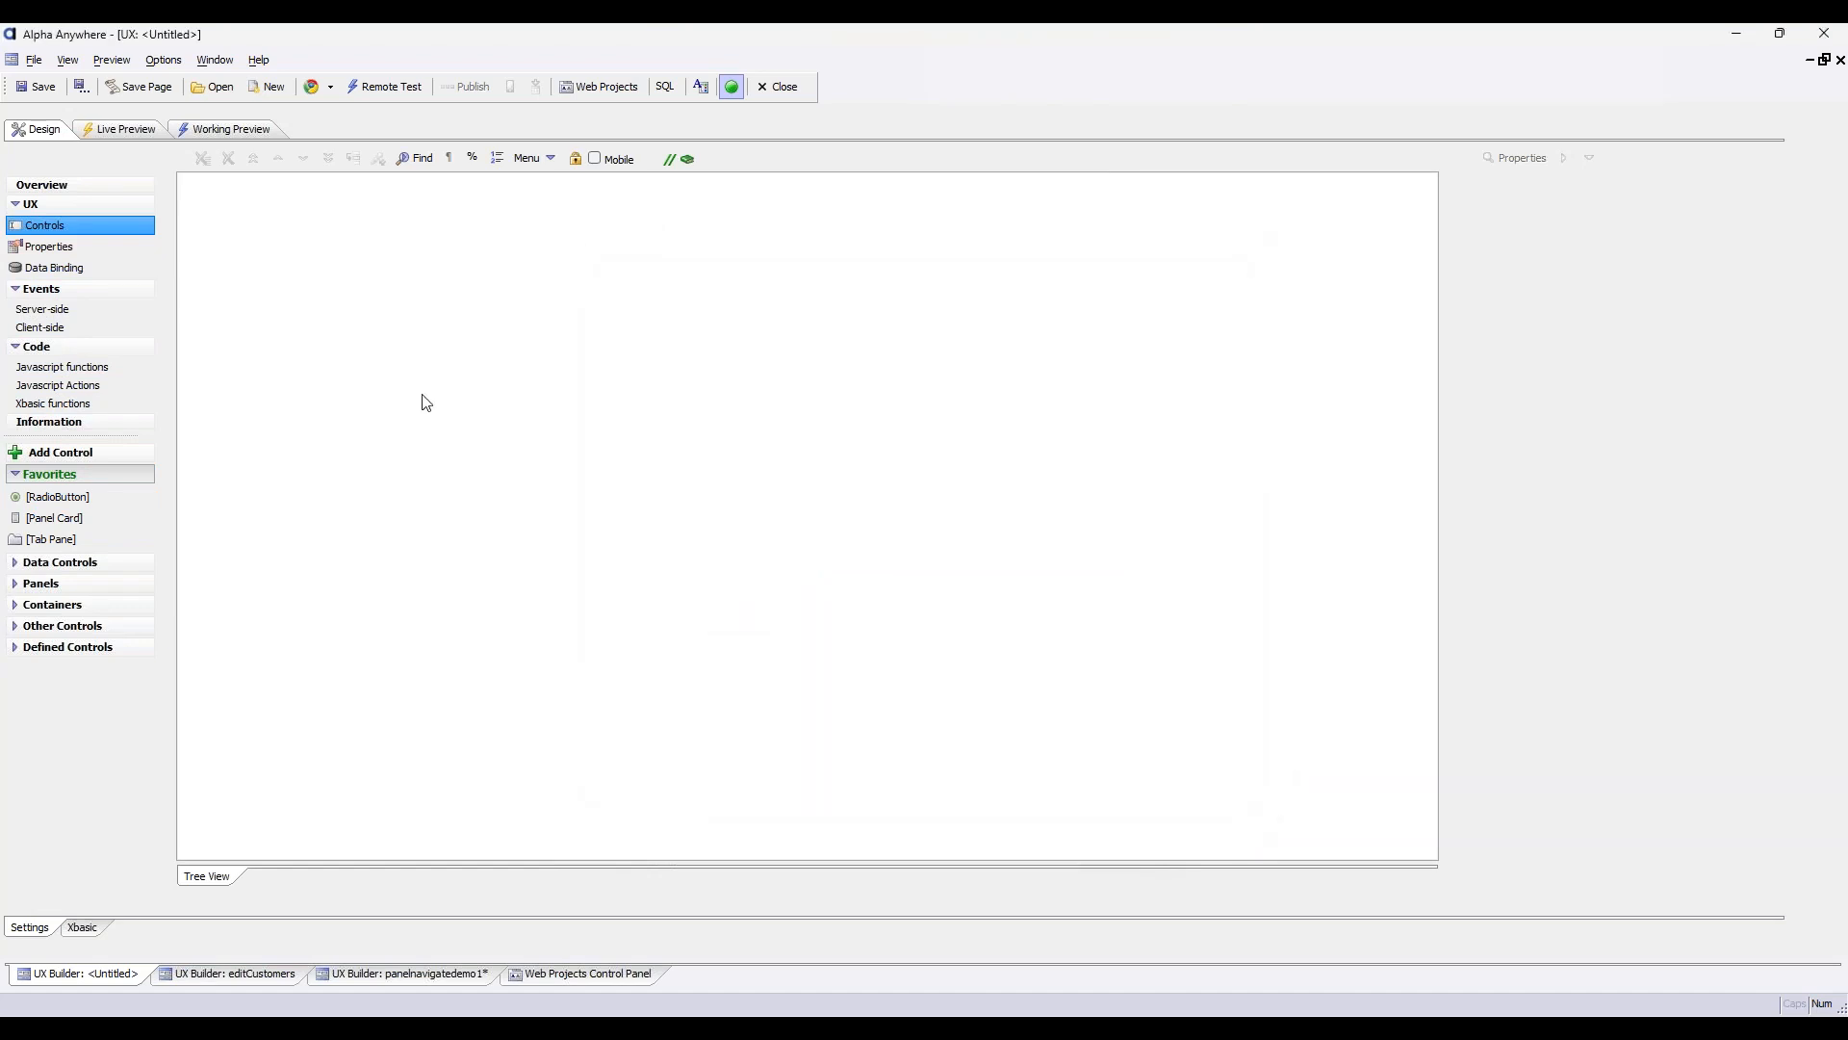
{"action": "left_click", "coordinate": [83, 455]}
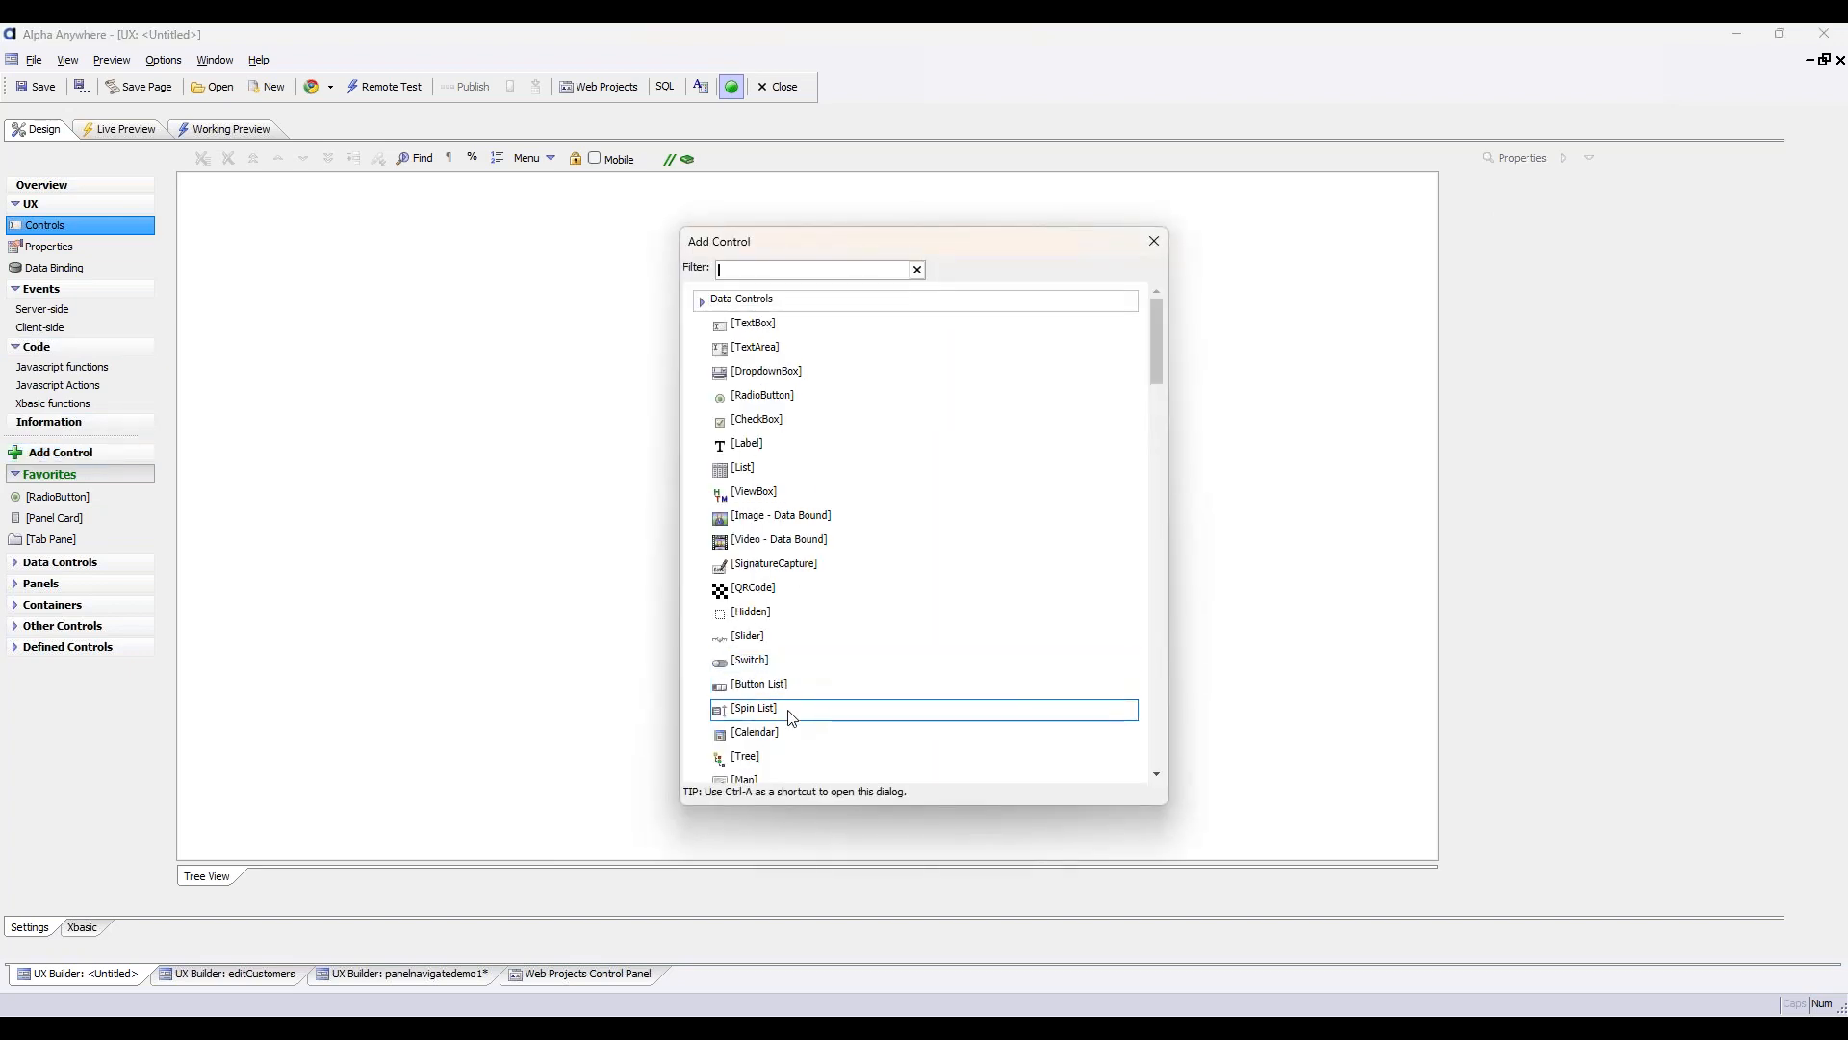
{"action": "scroll", "coordinate": [805, 664], "scroll_direction": "down", "scroll_amount": 3}
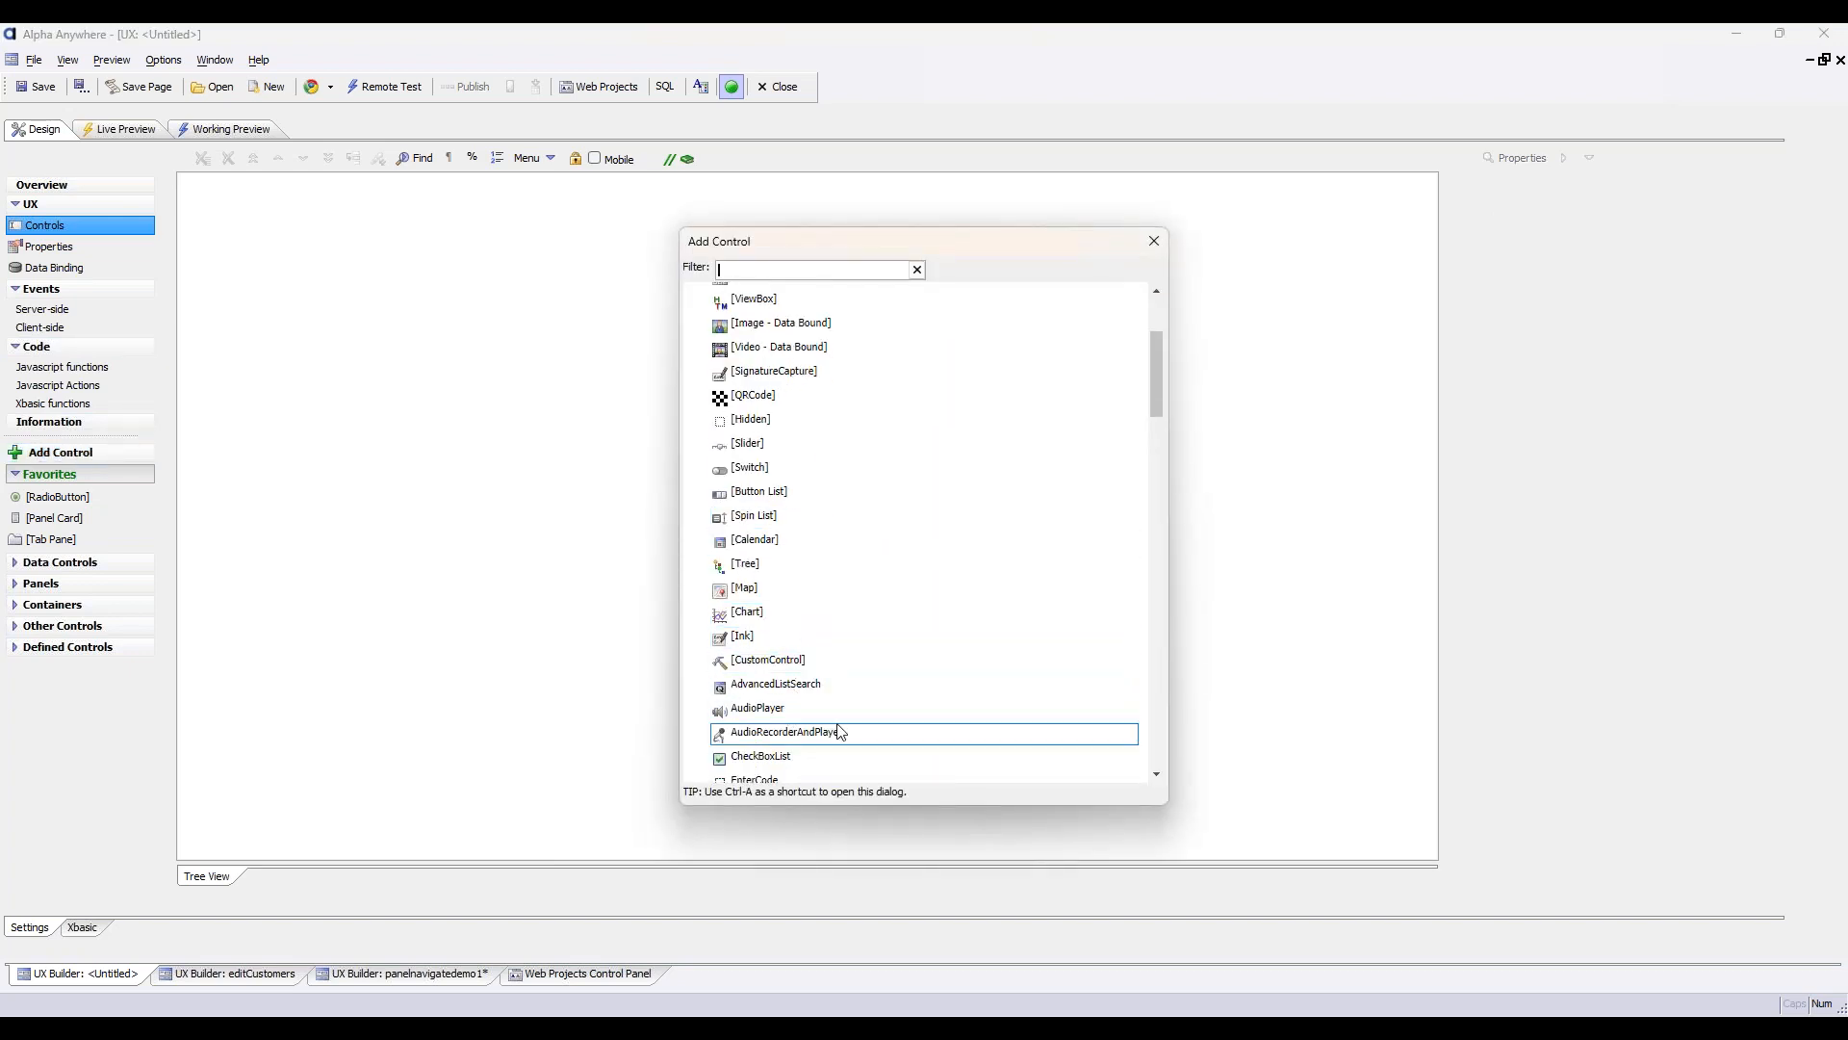
{"action": "scroll", "coordinate": [836, 616], "scroll_direction": "up", "scroll_amount": 2}
{"action": "scroll", "coordinate": [835, 597], "scroll_direction": "up", "scroll_amount": 1}
{"action": "left_click", "coordinate": [818, 492]}
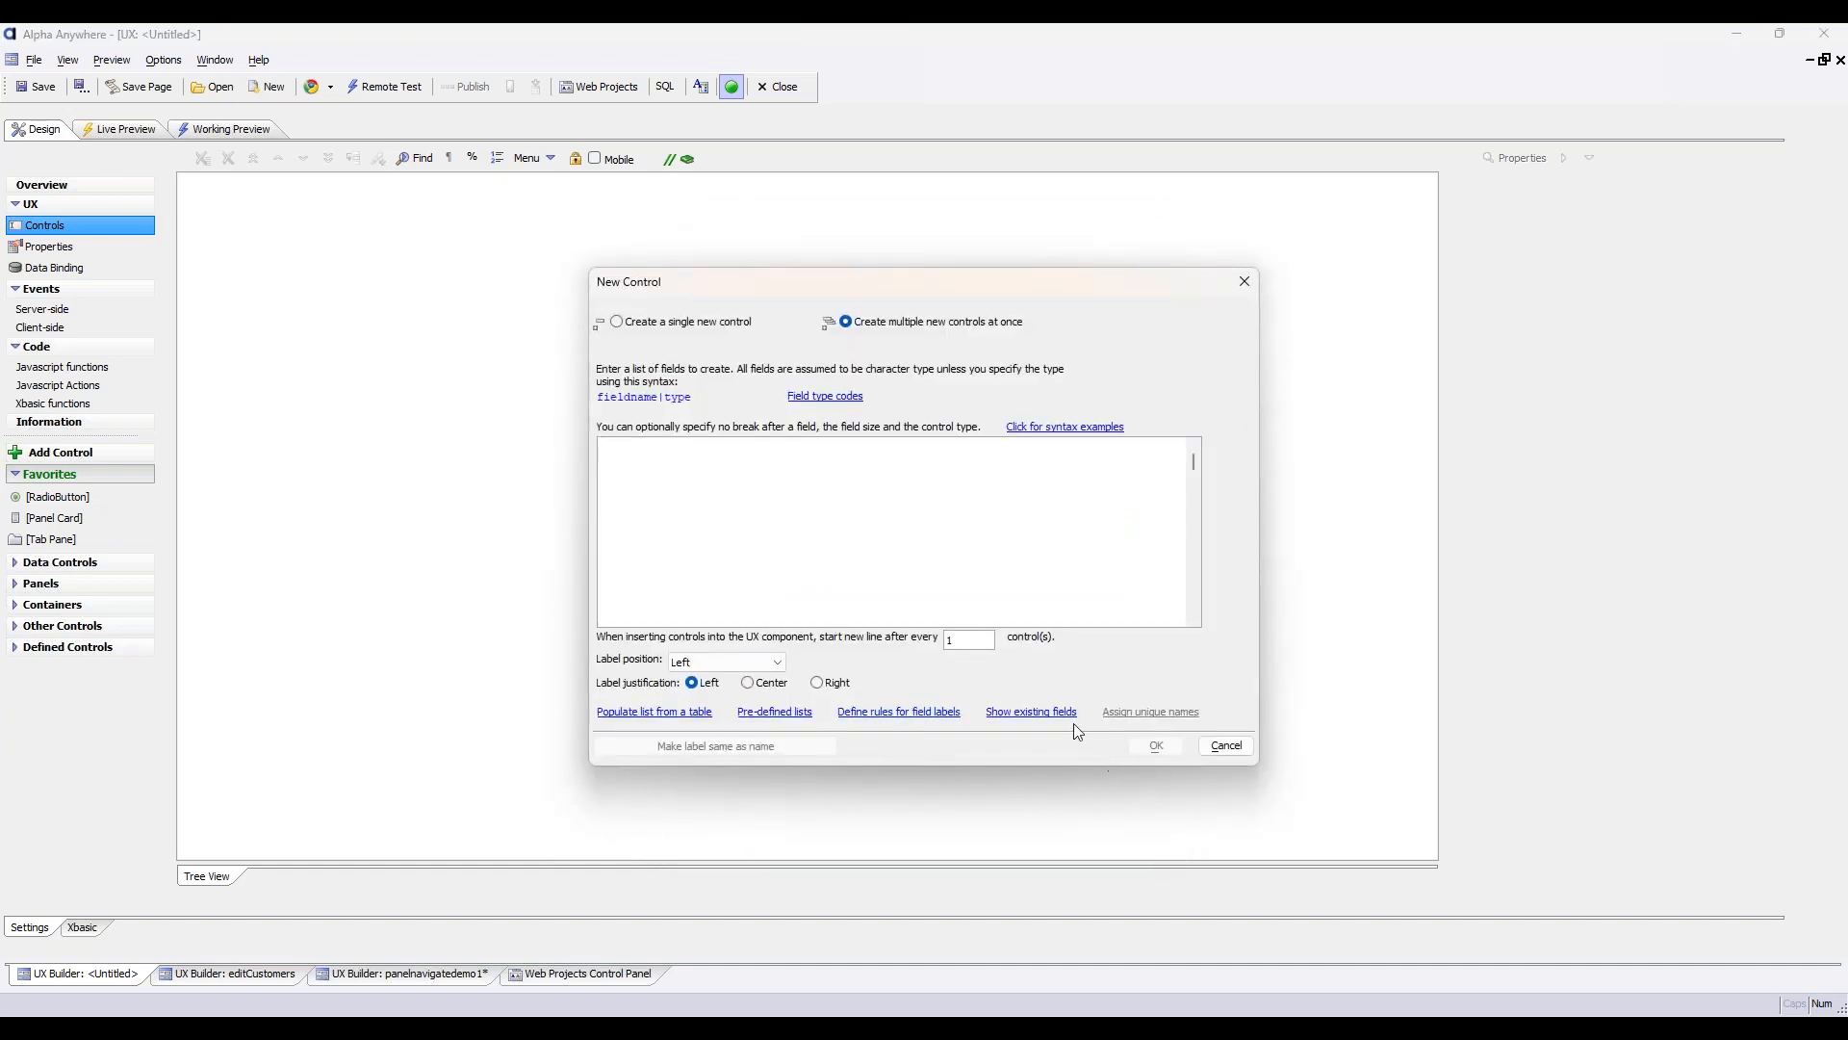
{"action": "left_click", "coordinate": [662, 323]}
{"action": "left_click", "coordinate": [1161, 743]}
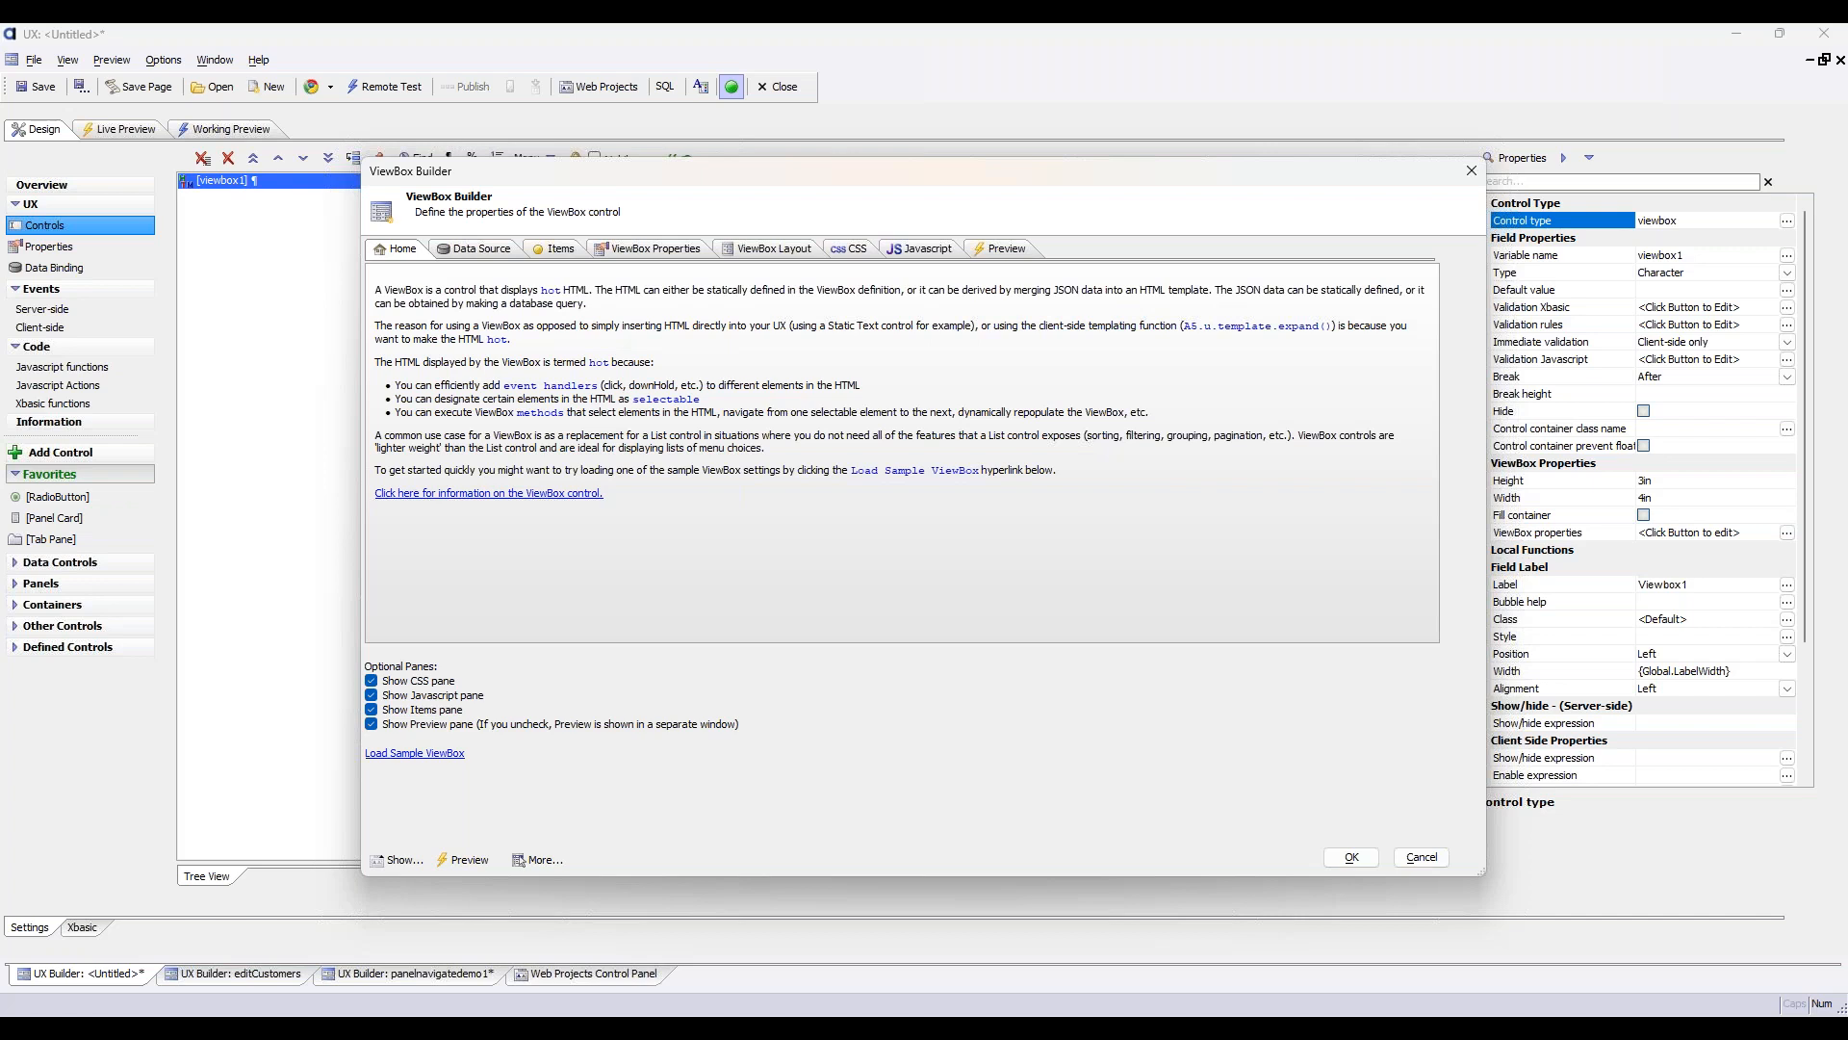
Set the ViewBox type to Data and its datasource type to Database Query
{"action": "left_click", "coordinate": [475, 249]}
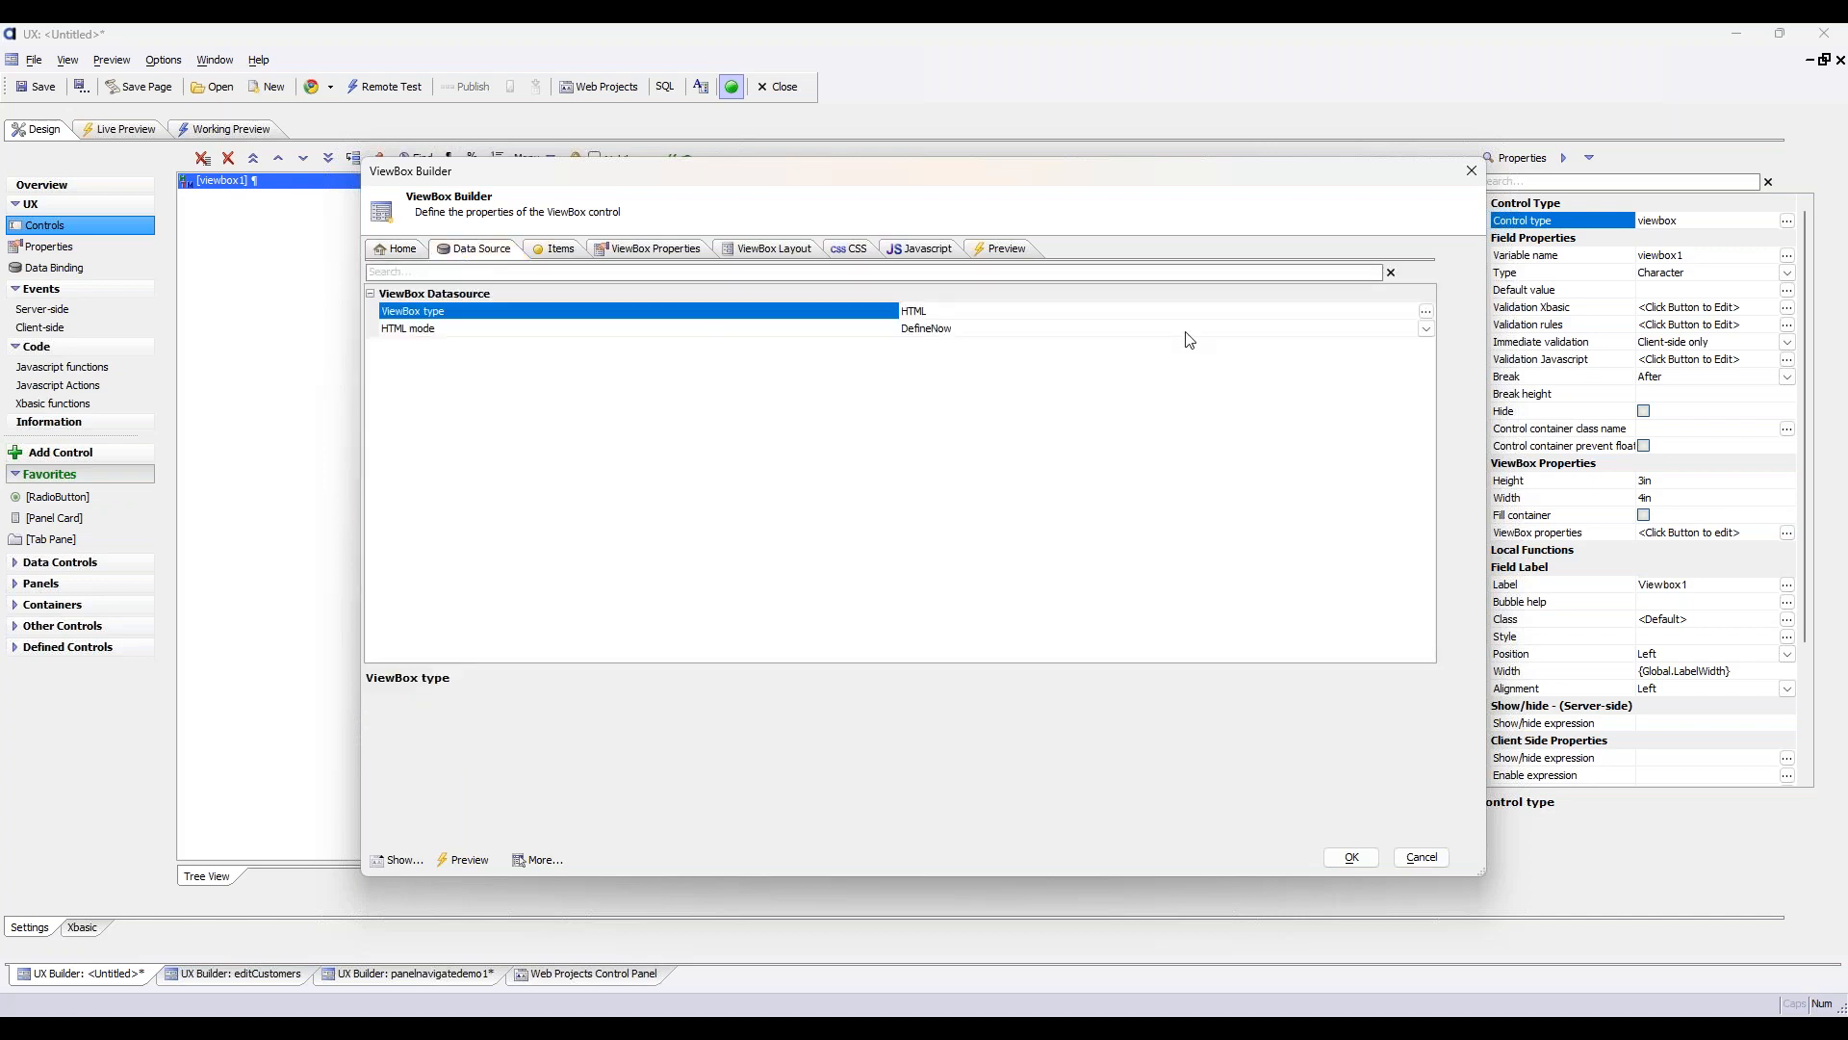
{"action": "left_click", "coordinate": [1427, 312]}
{"action": "left_click", "coordinate": [713, 582]}
{"action": "left_click", "coordinate": [1066, 605]}
{"action": "left_click", "coordinate": [1426, 347]}
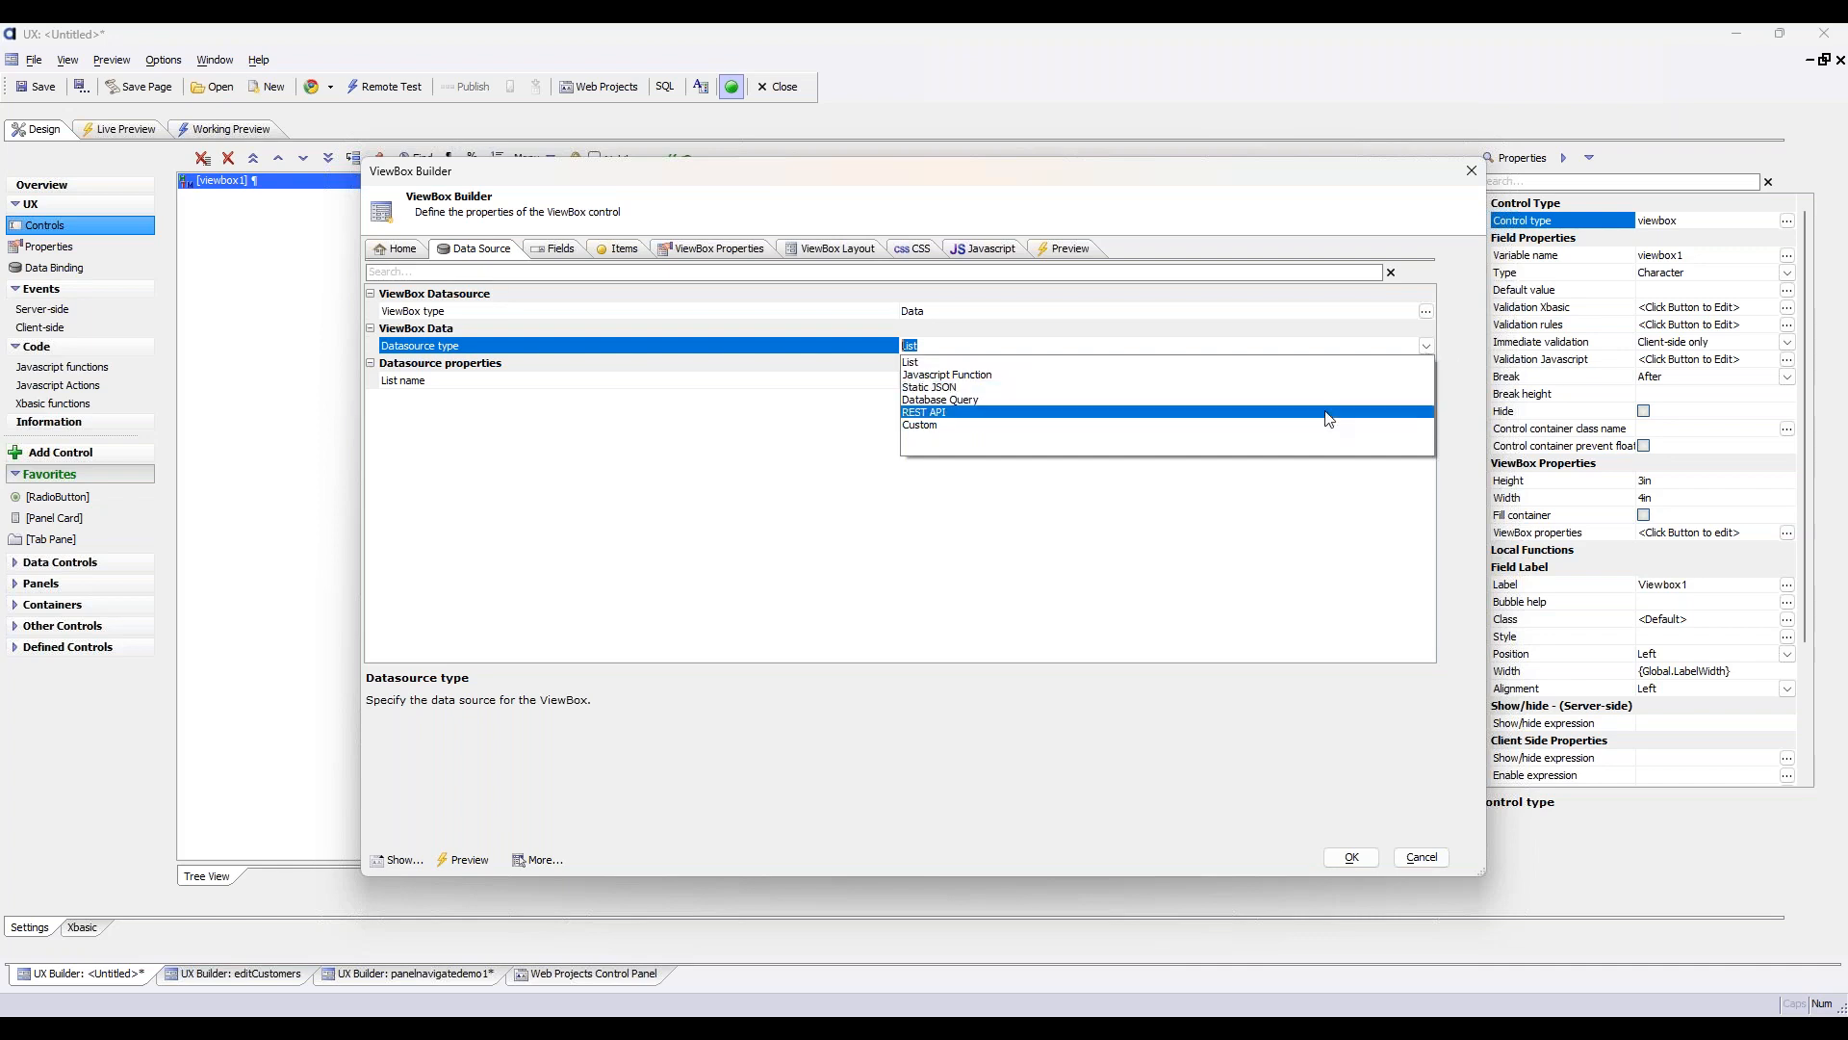
{"action": "left_click", "coordinate": [1269, 400]}
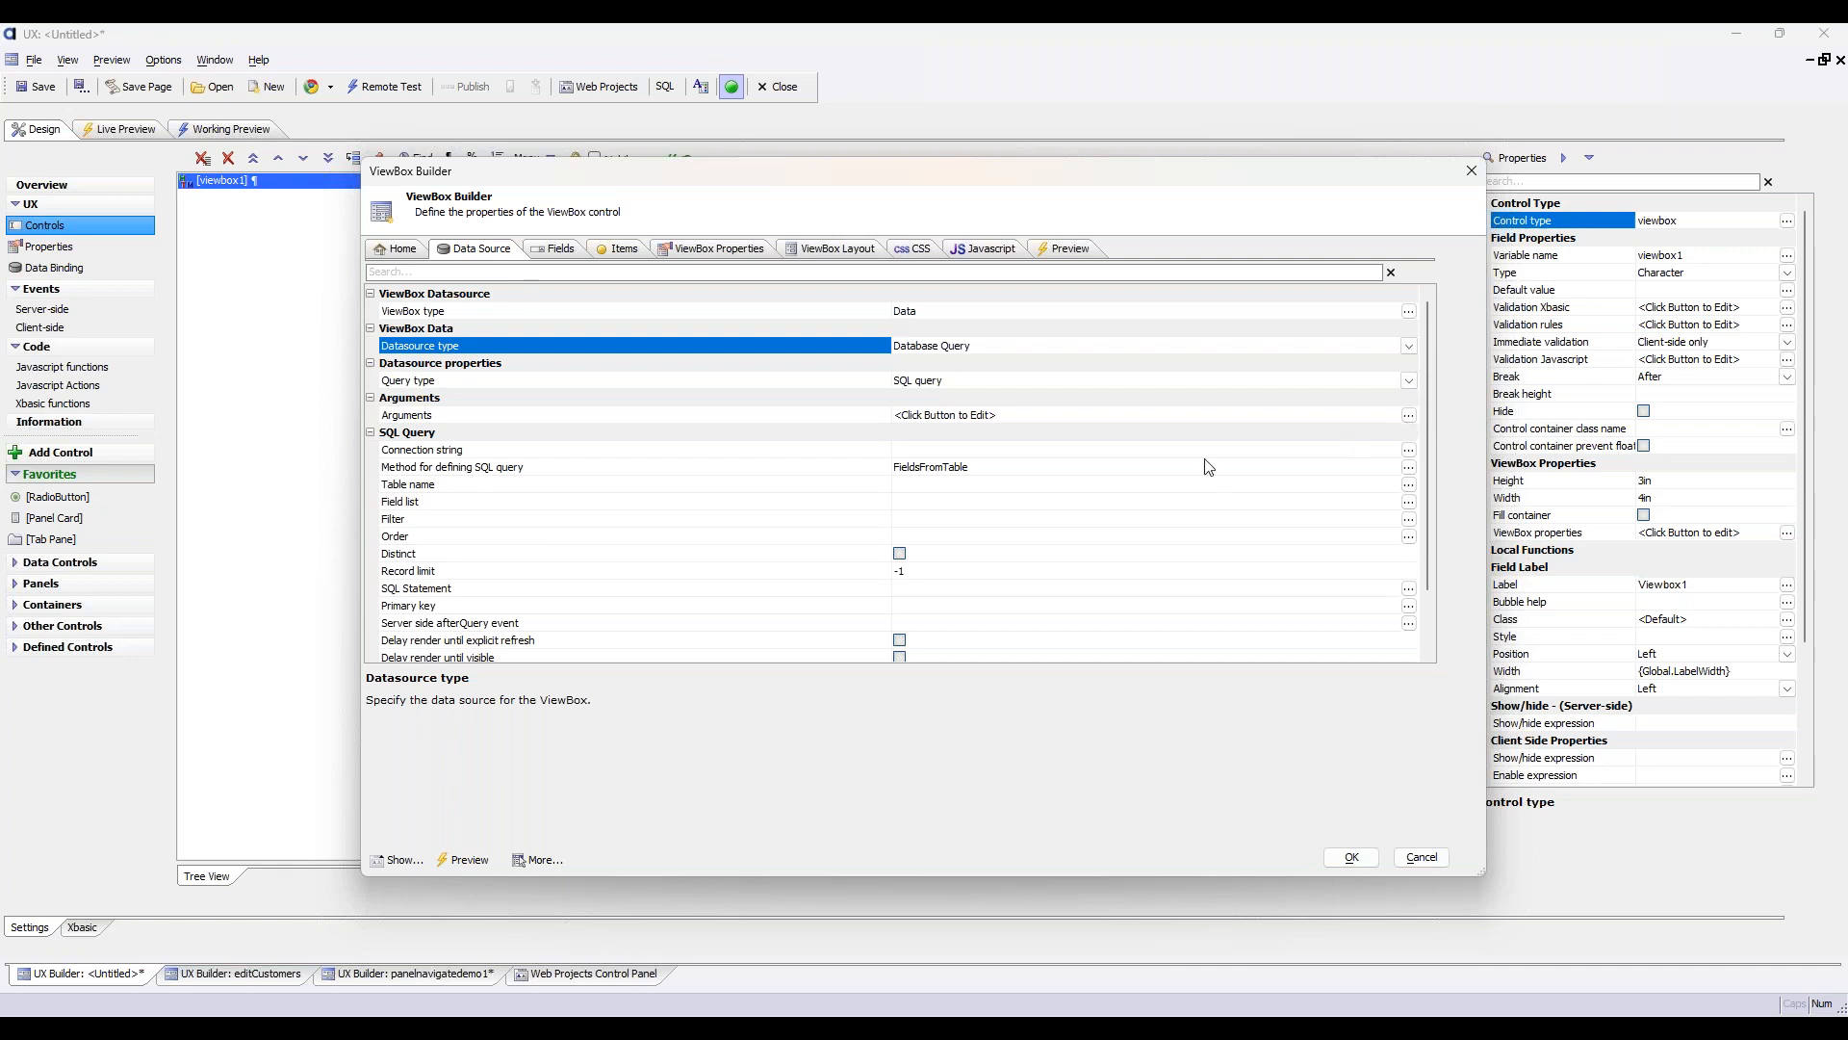
Connect the ViewBox query to the AADemo-Northwind connection string and the Products table
{"action": "left_click", "coordinate": [1408, 452]}
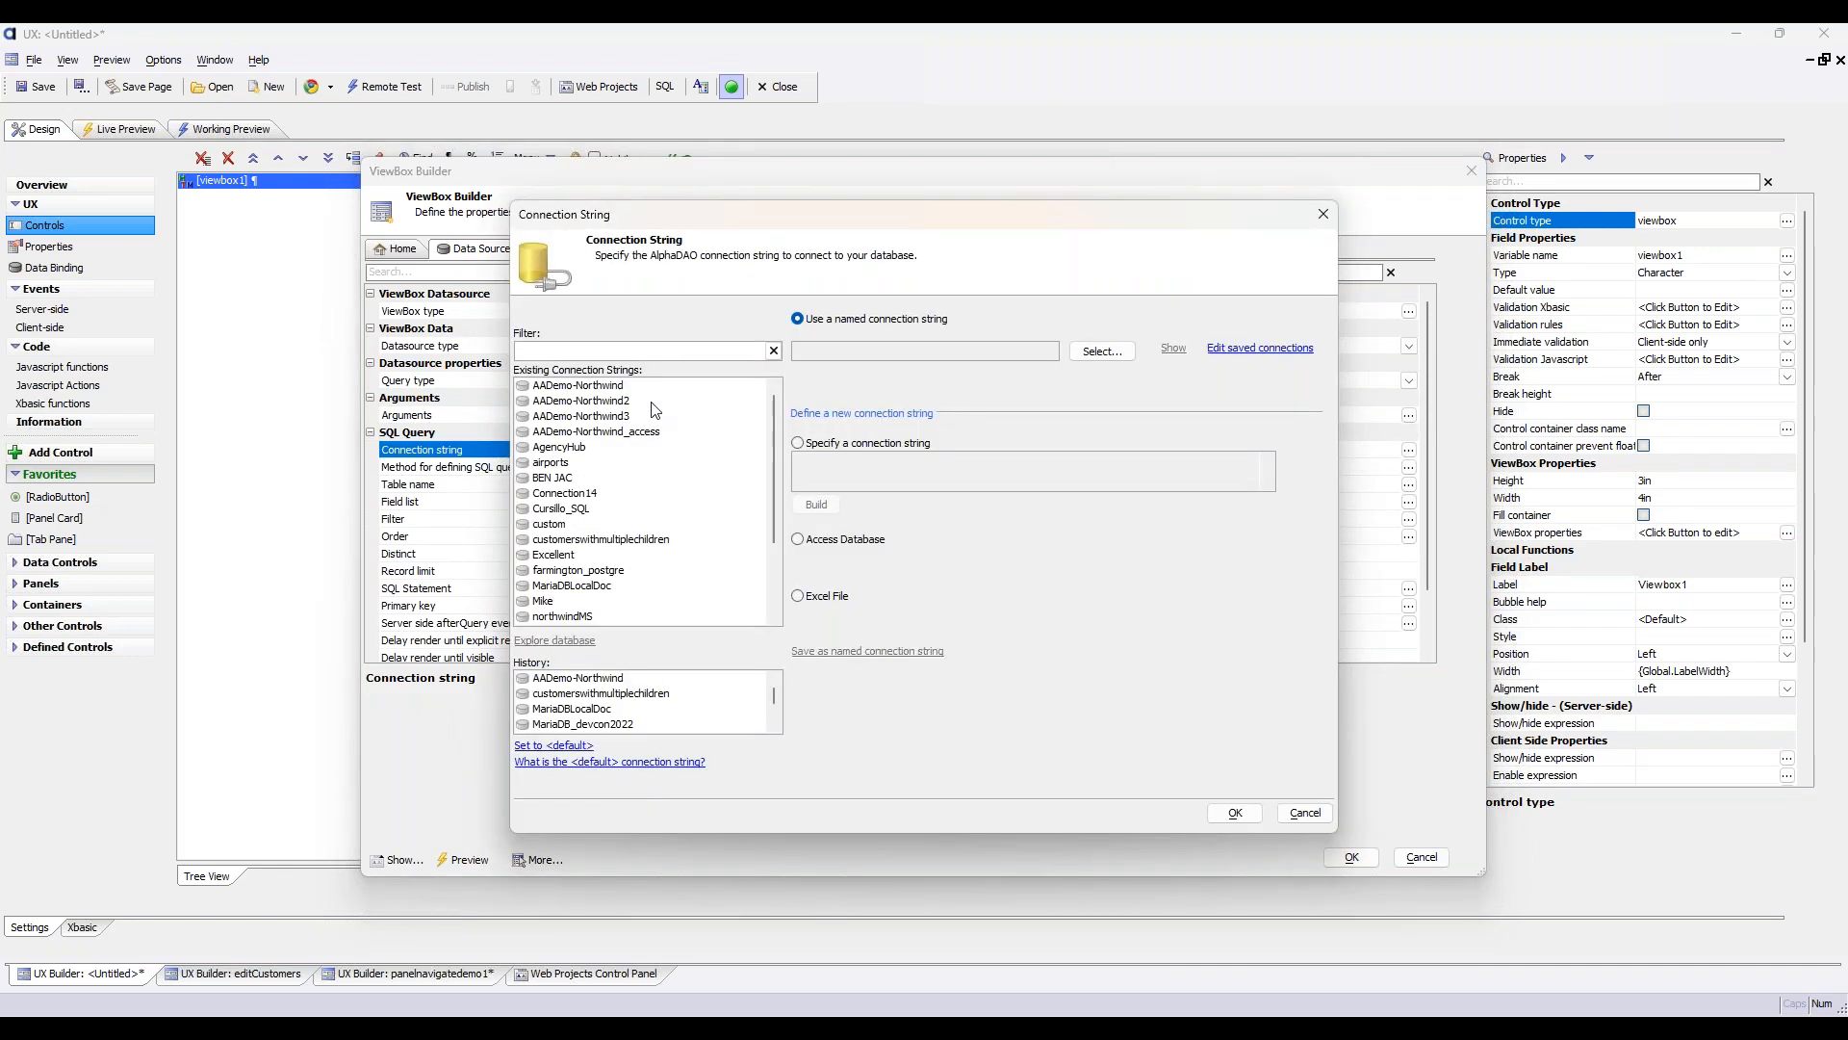
{"action": "left_click", "coordinate": [1235, 813]}
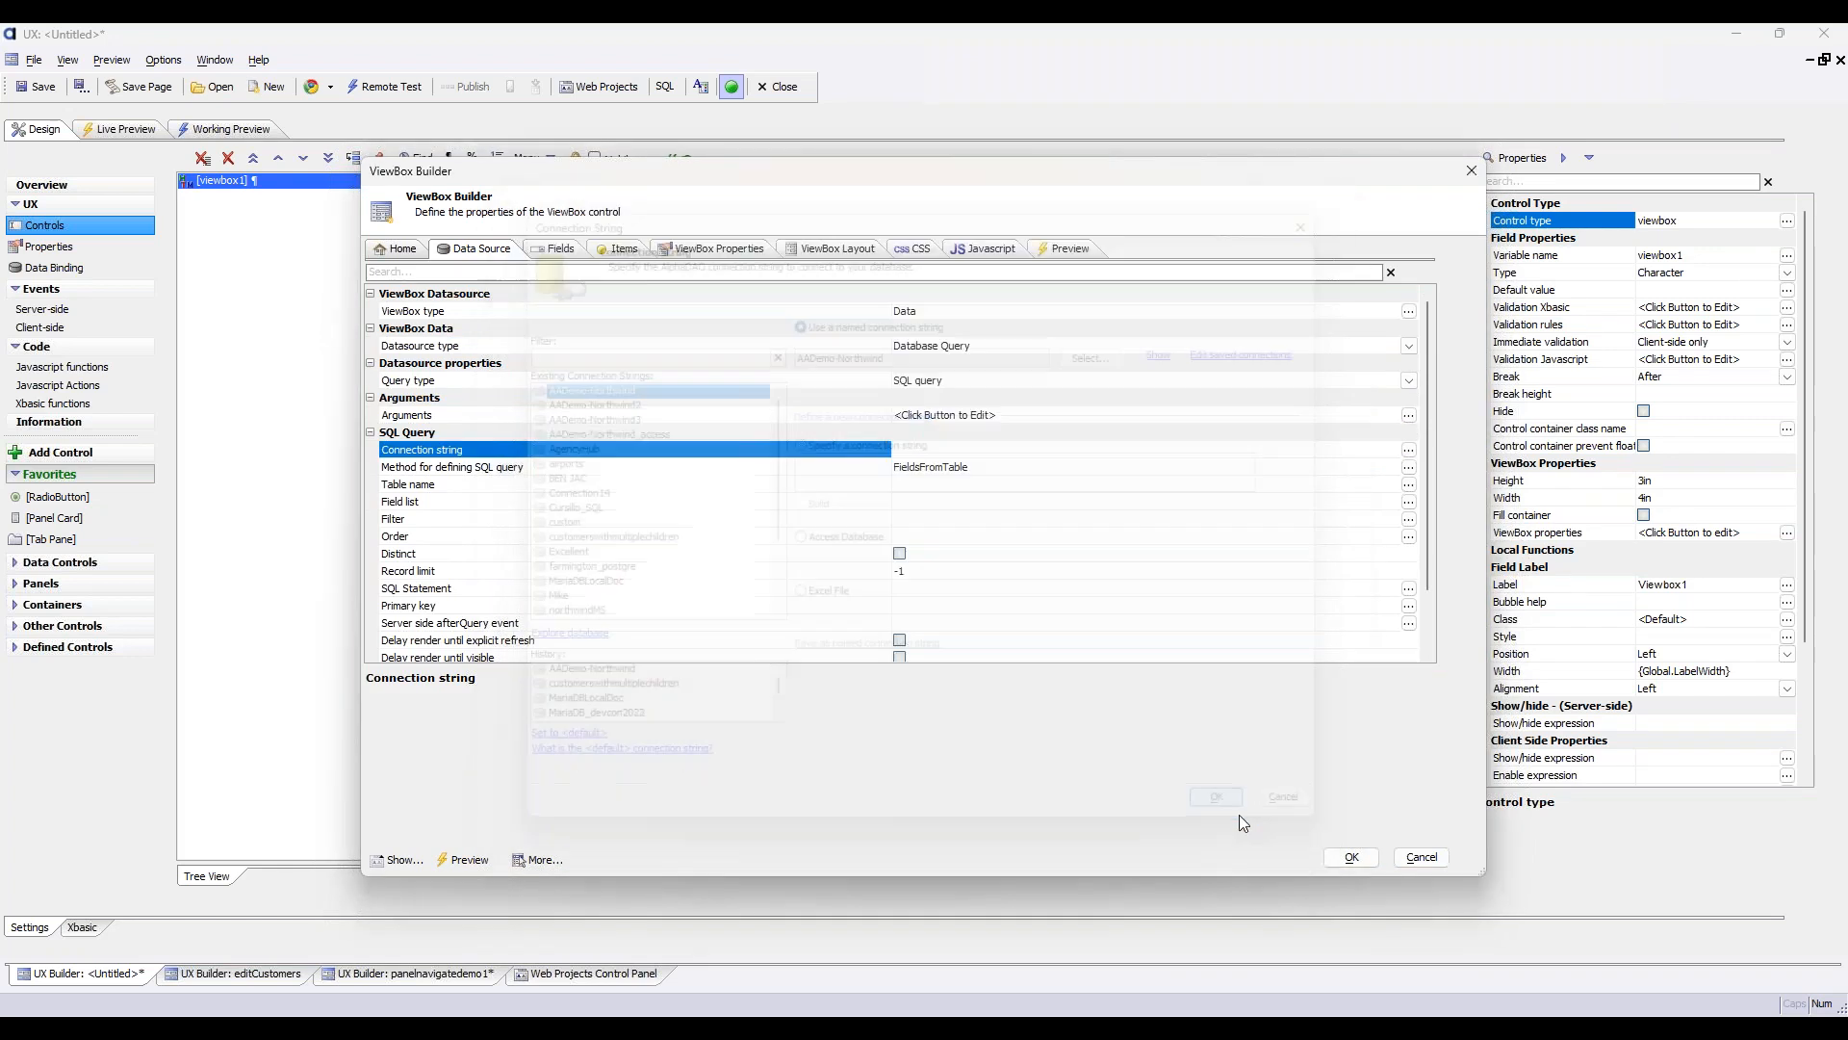
{"action": "left_click", "coordinate": [1410, 486]}
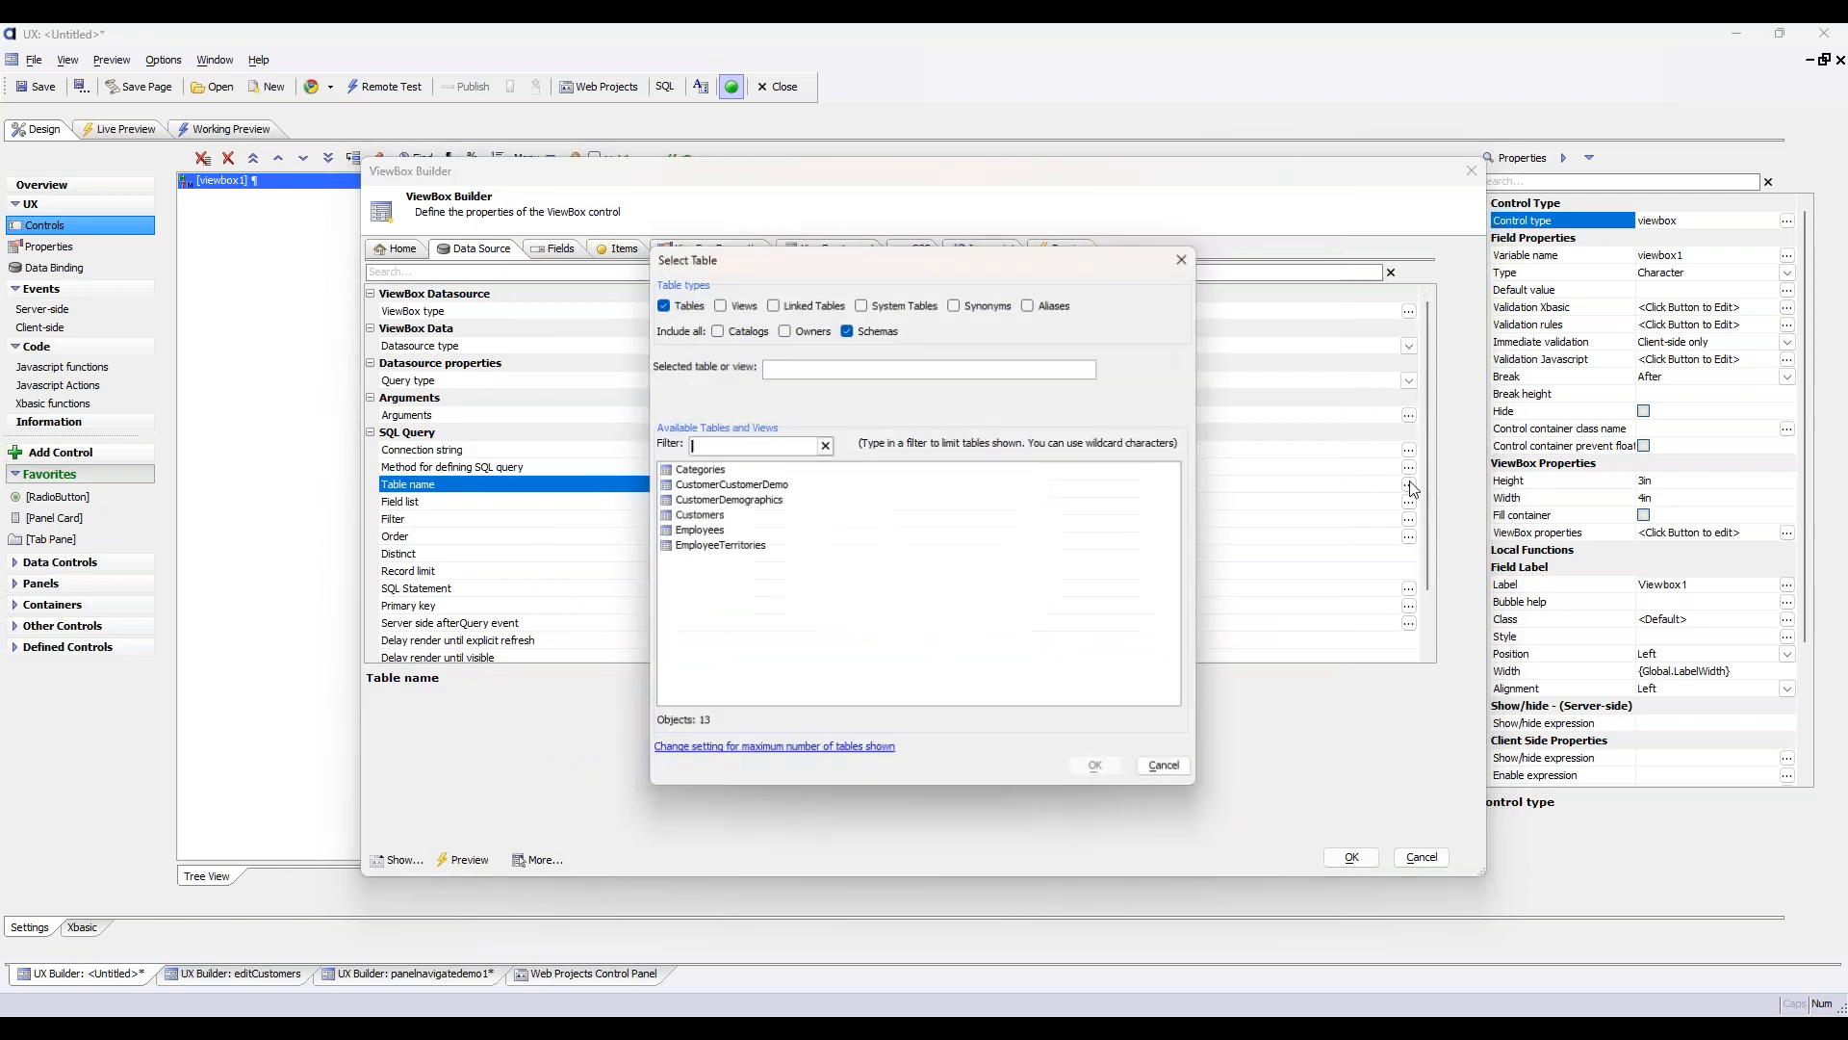
{"action": "left_click", "coordinate": [723, 598]}
{"action": "left_click", "coordinate": [1099, 770]}
Set the query's field list to ProductID, ProductName and Discontinued
{"action": "left_click", "coordinate": [1409, 503]}
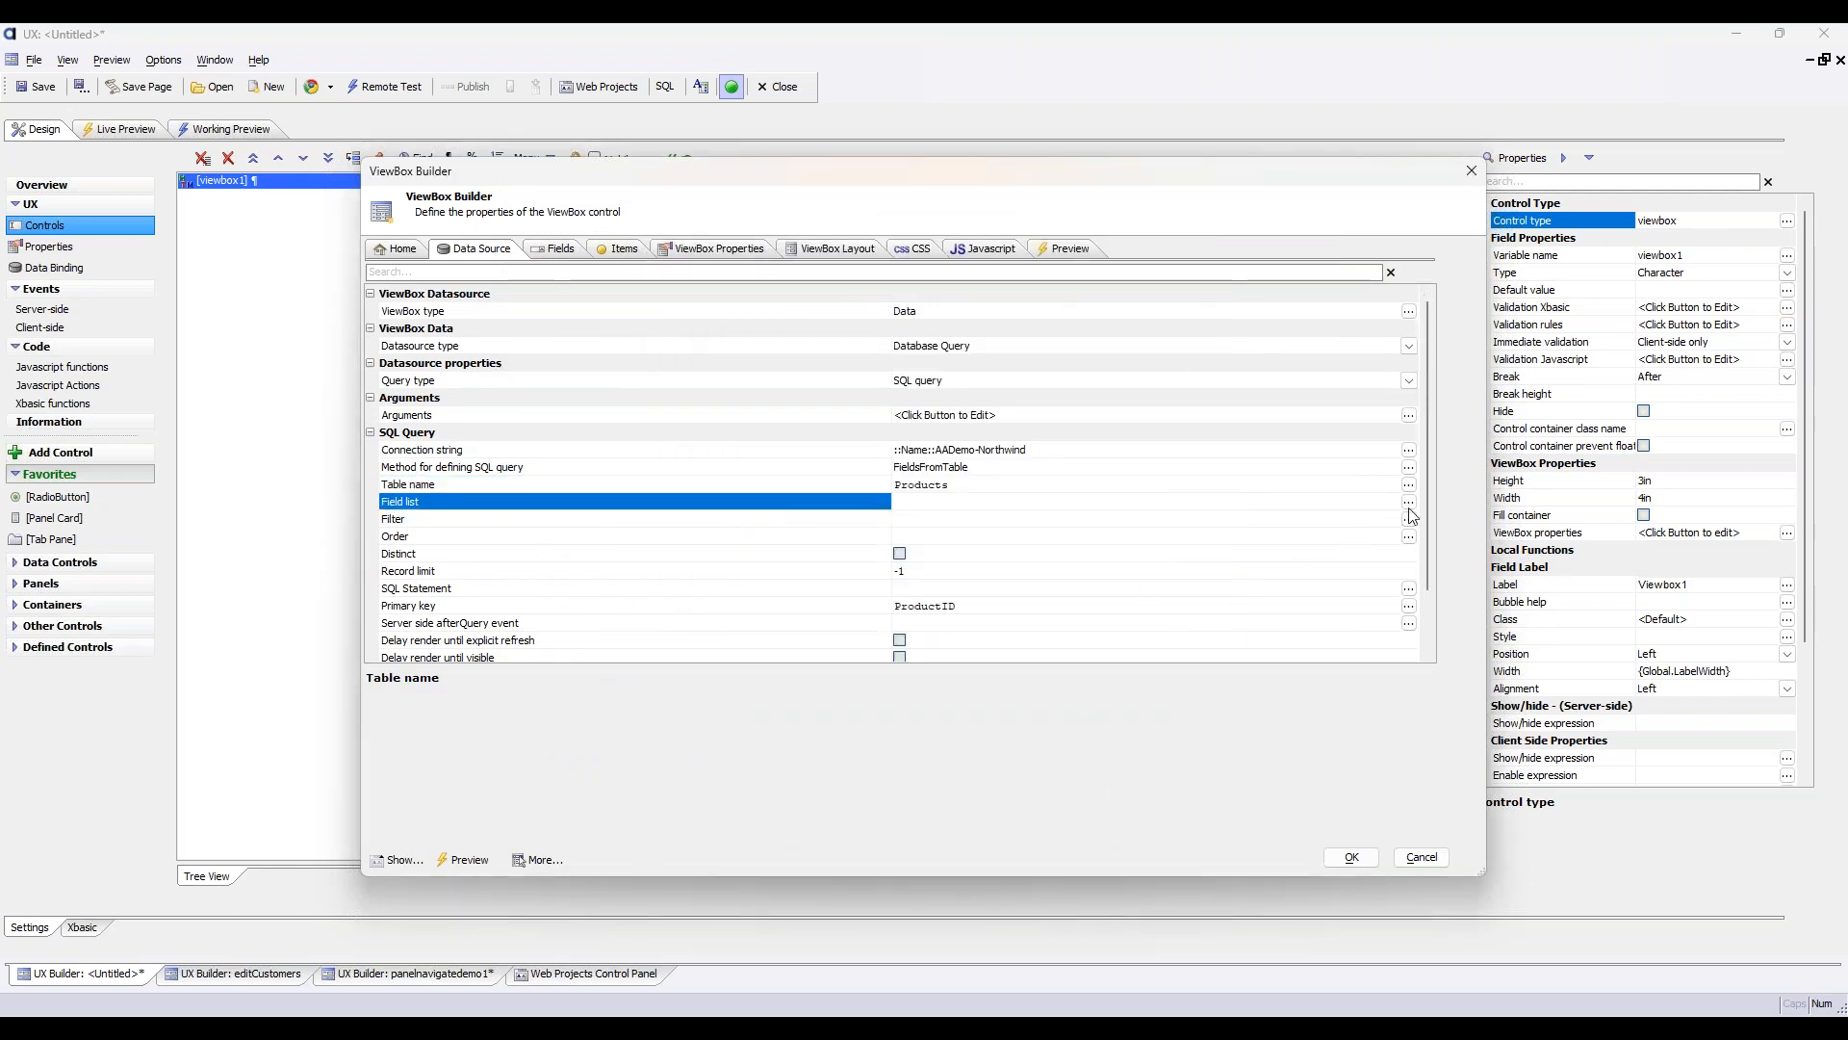
{"action": "left_click", "coordinate": [687, 428]}
{"action": "left_click", "coordinate": [687, 444]}
{"action": "left_click", "coordinate": [687, 459]}
{"action": "left_click", "coordinate": [687, 475]}
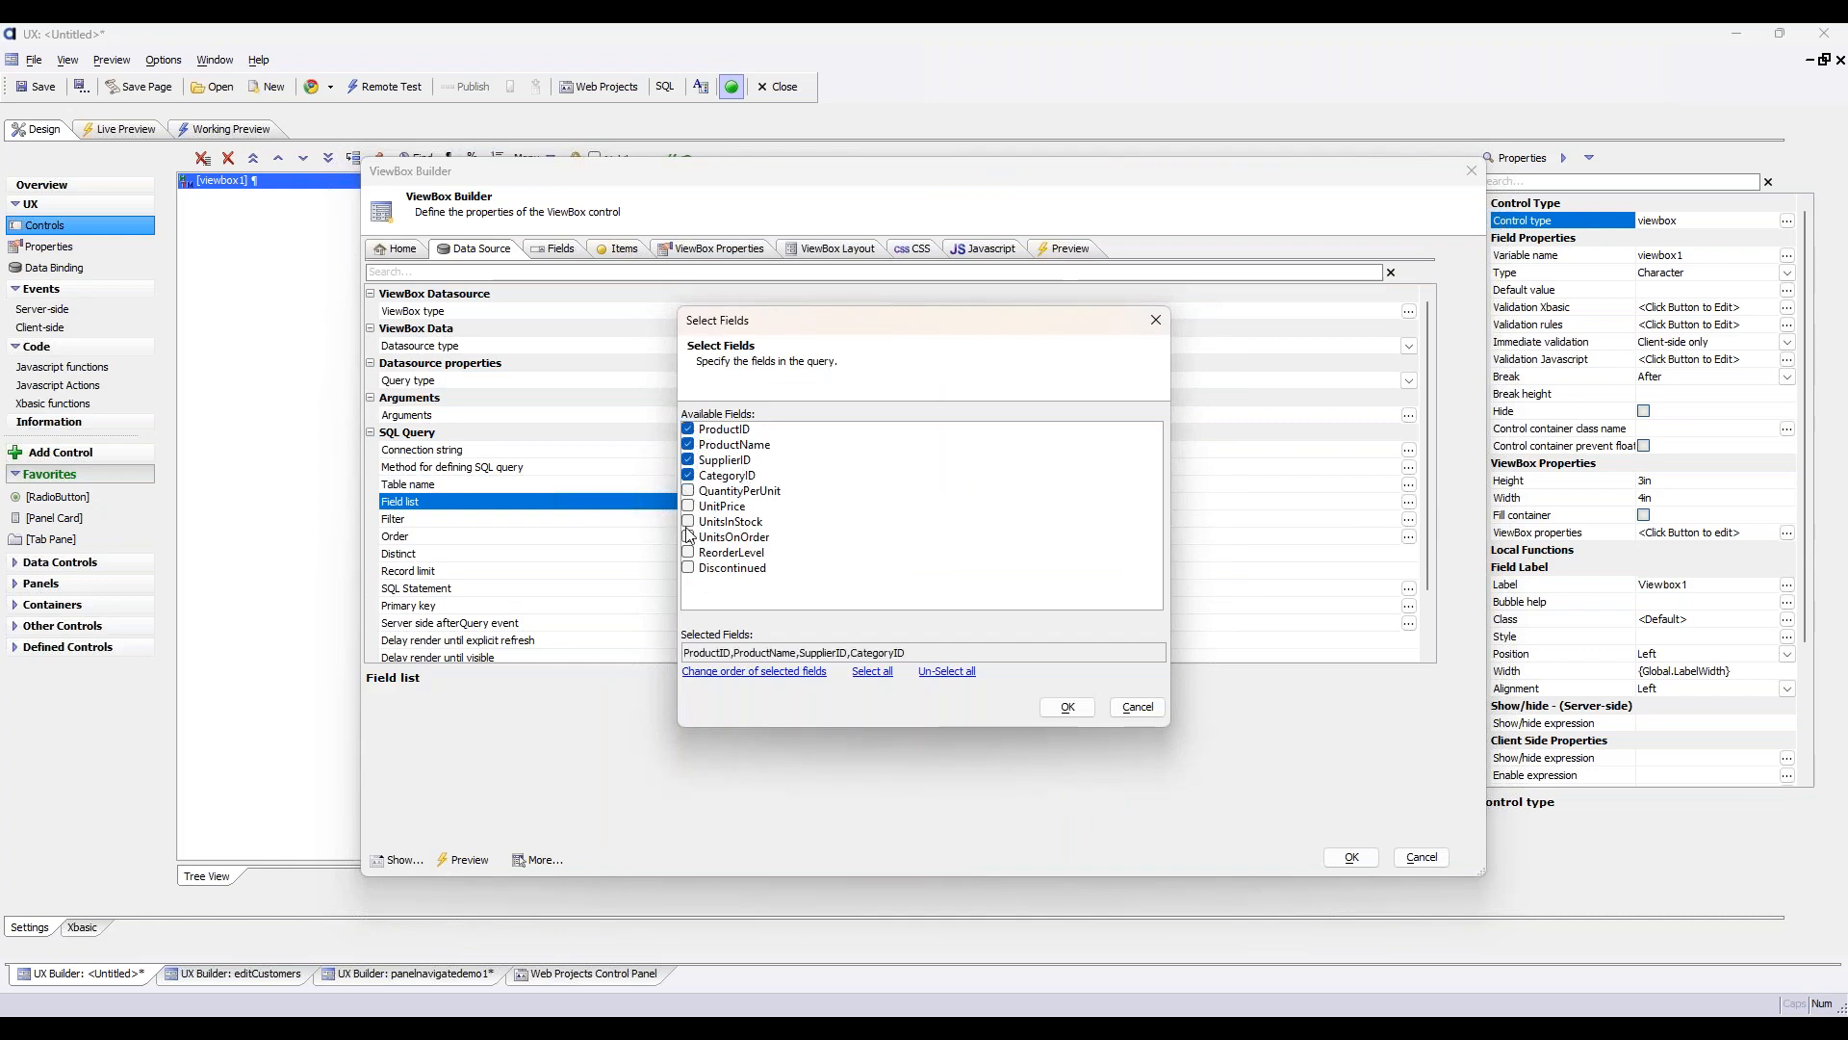
{"action": "left_click", "coordinate": [687, 490]}
{"action": "left_click", "coordinate": [687, 567]}
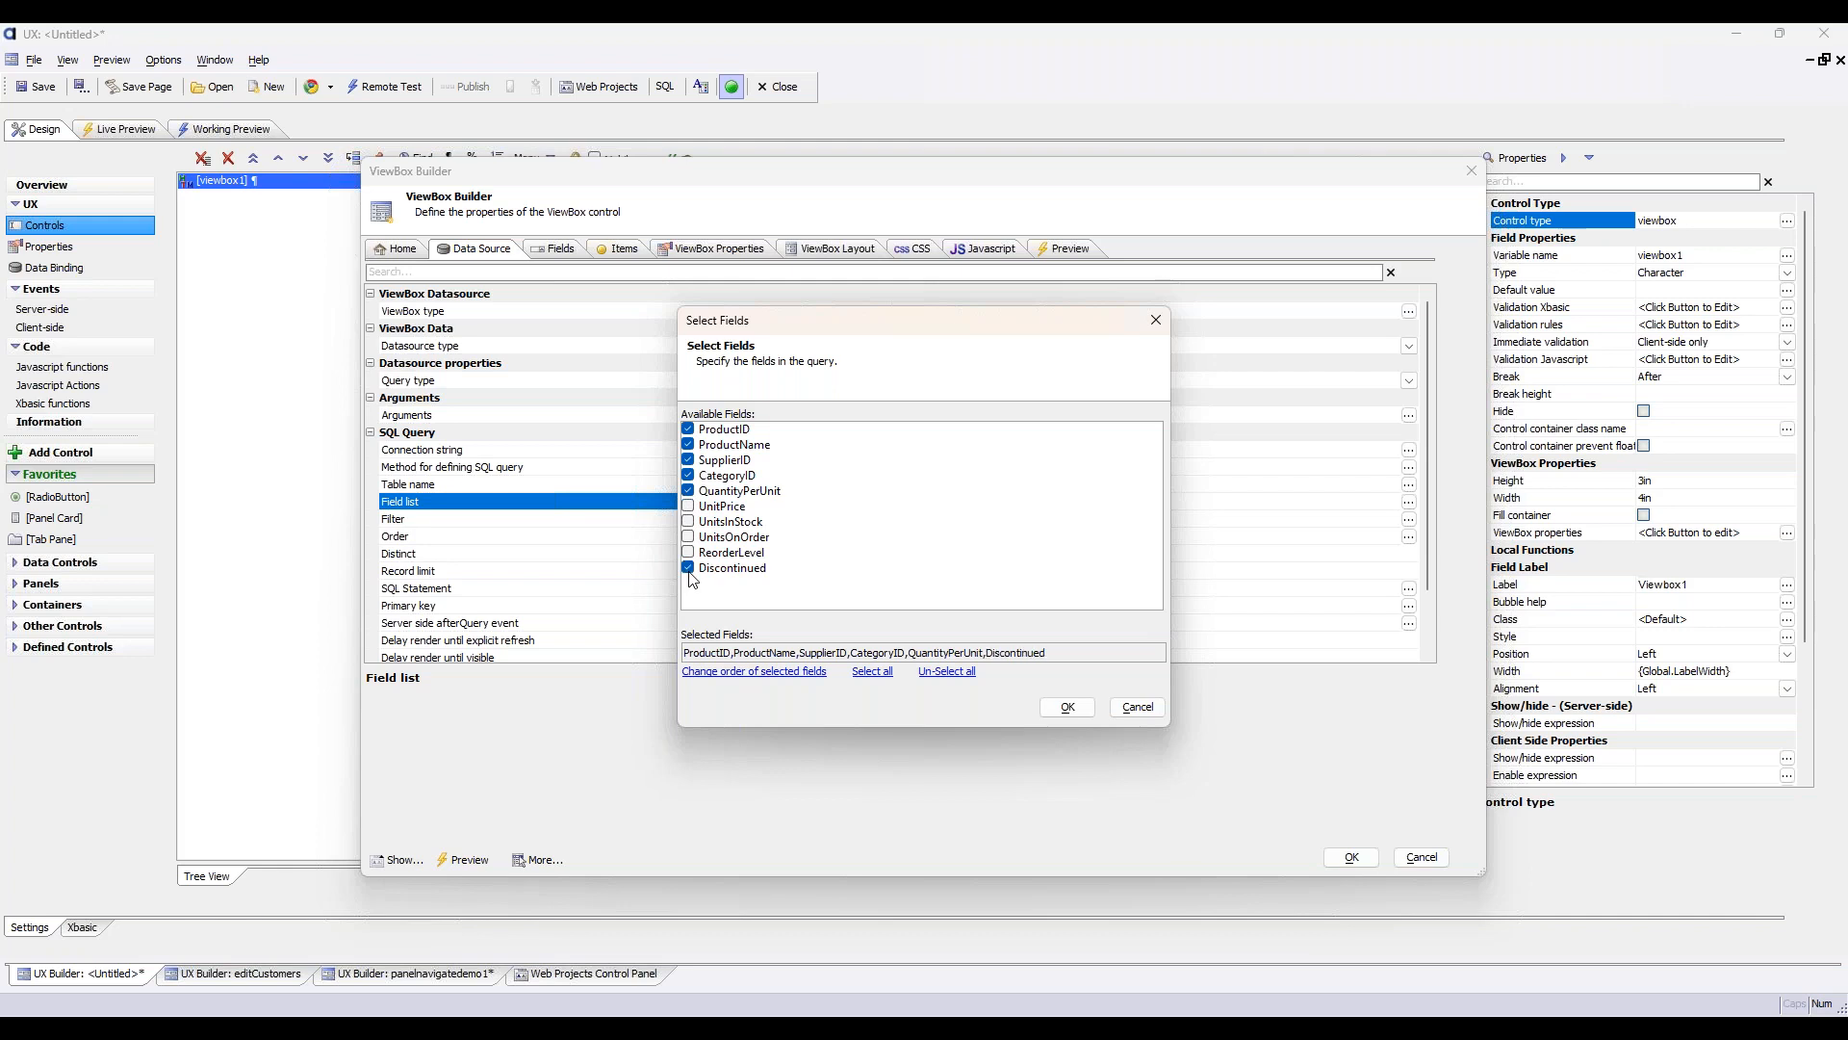
{"action": "left_click", "coordinate": [688, 490]}
{"action": "left_click", "coordinate": [688, 474]}
{"action": "left_click", "coordinate": [687, 459]}
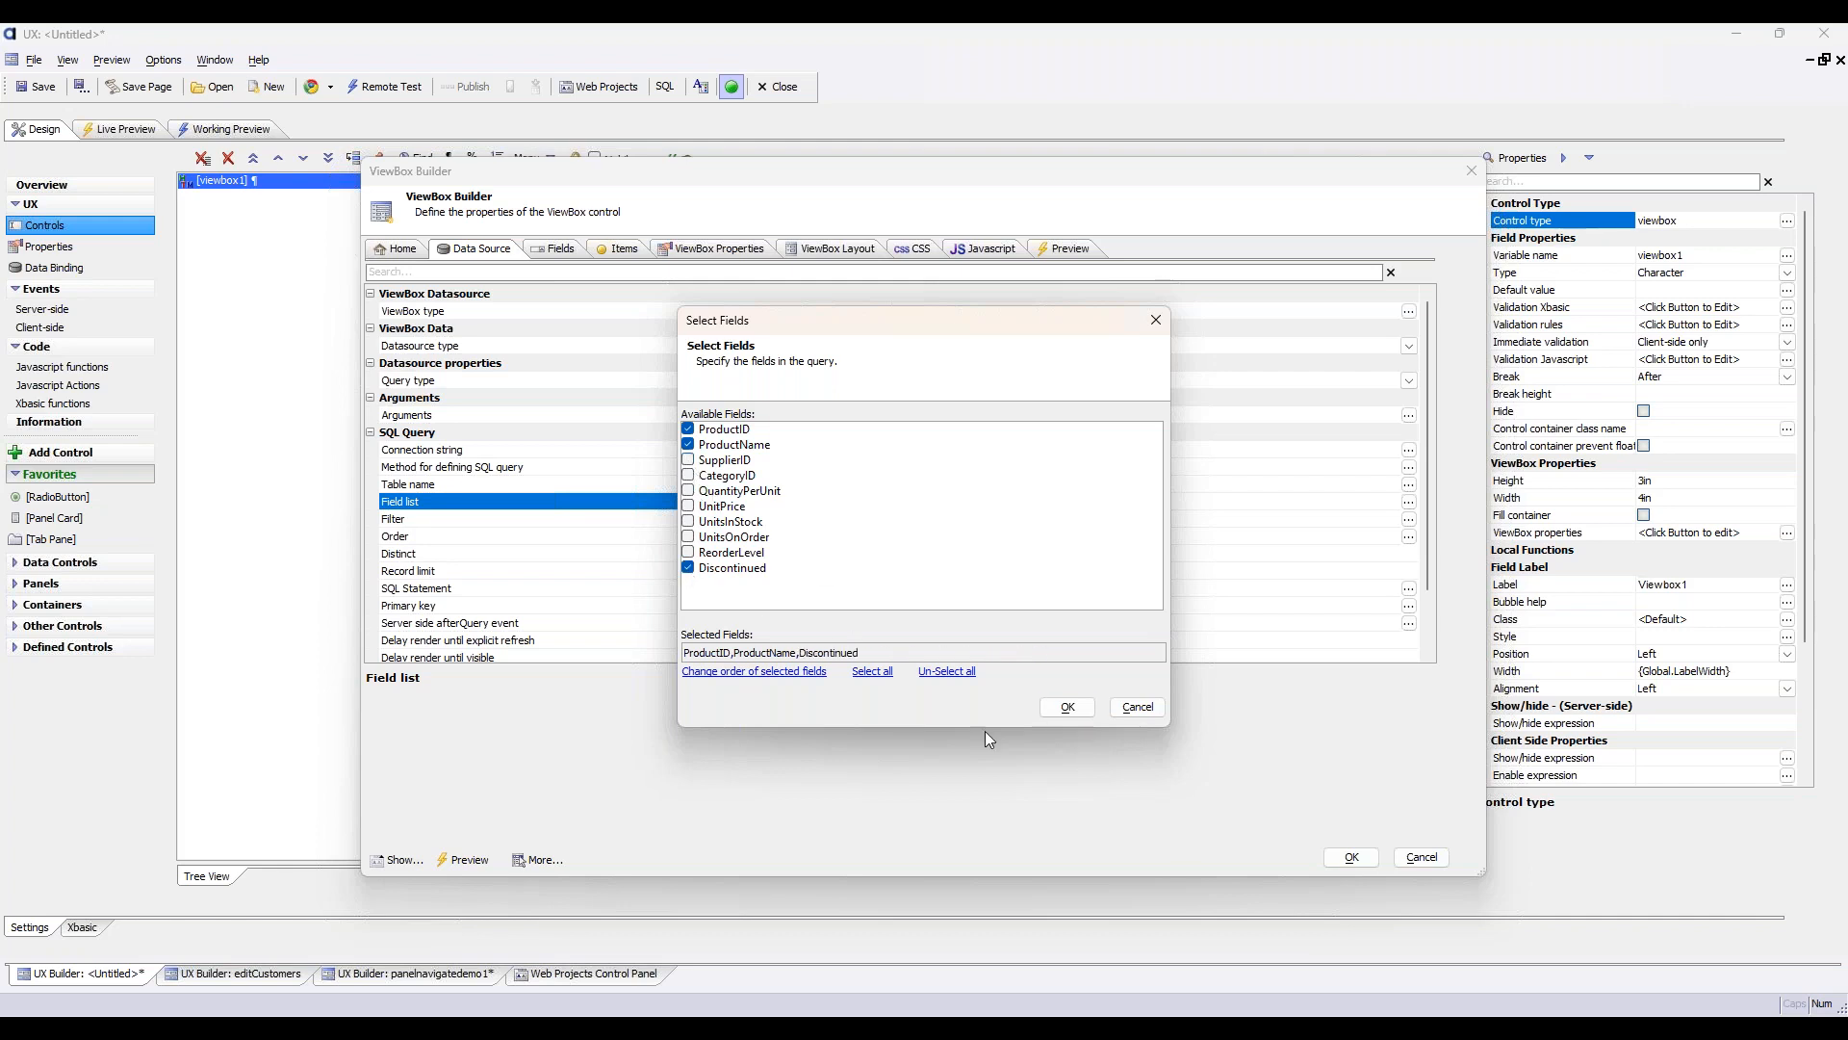
{"action": "left_click", "coordinate": [1067, 706]}
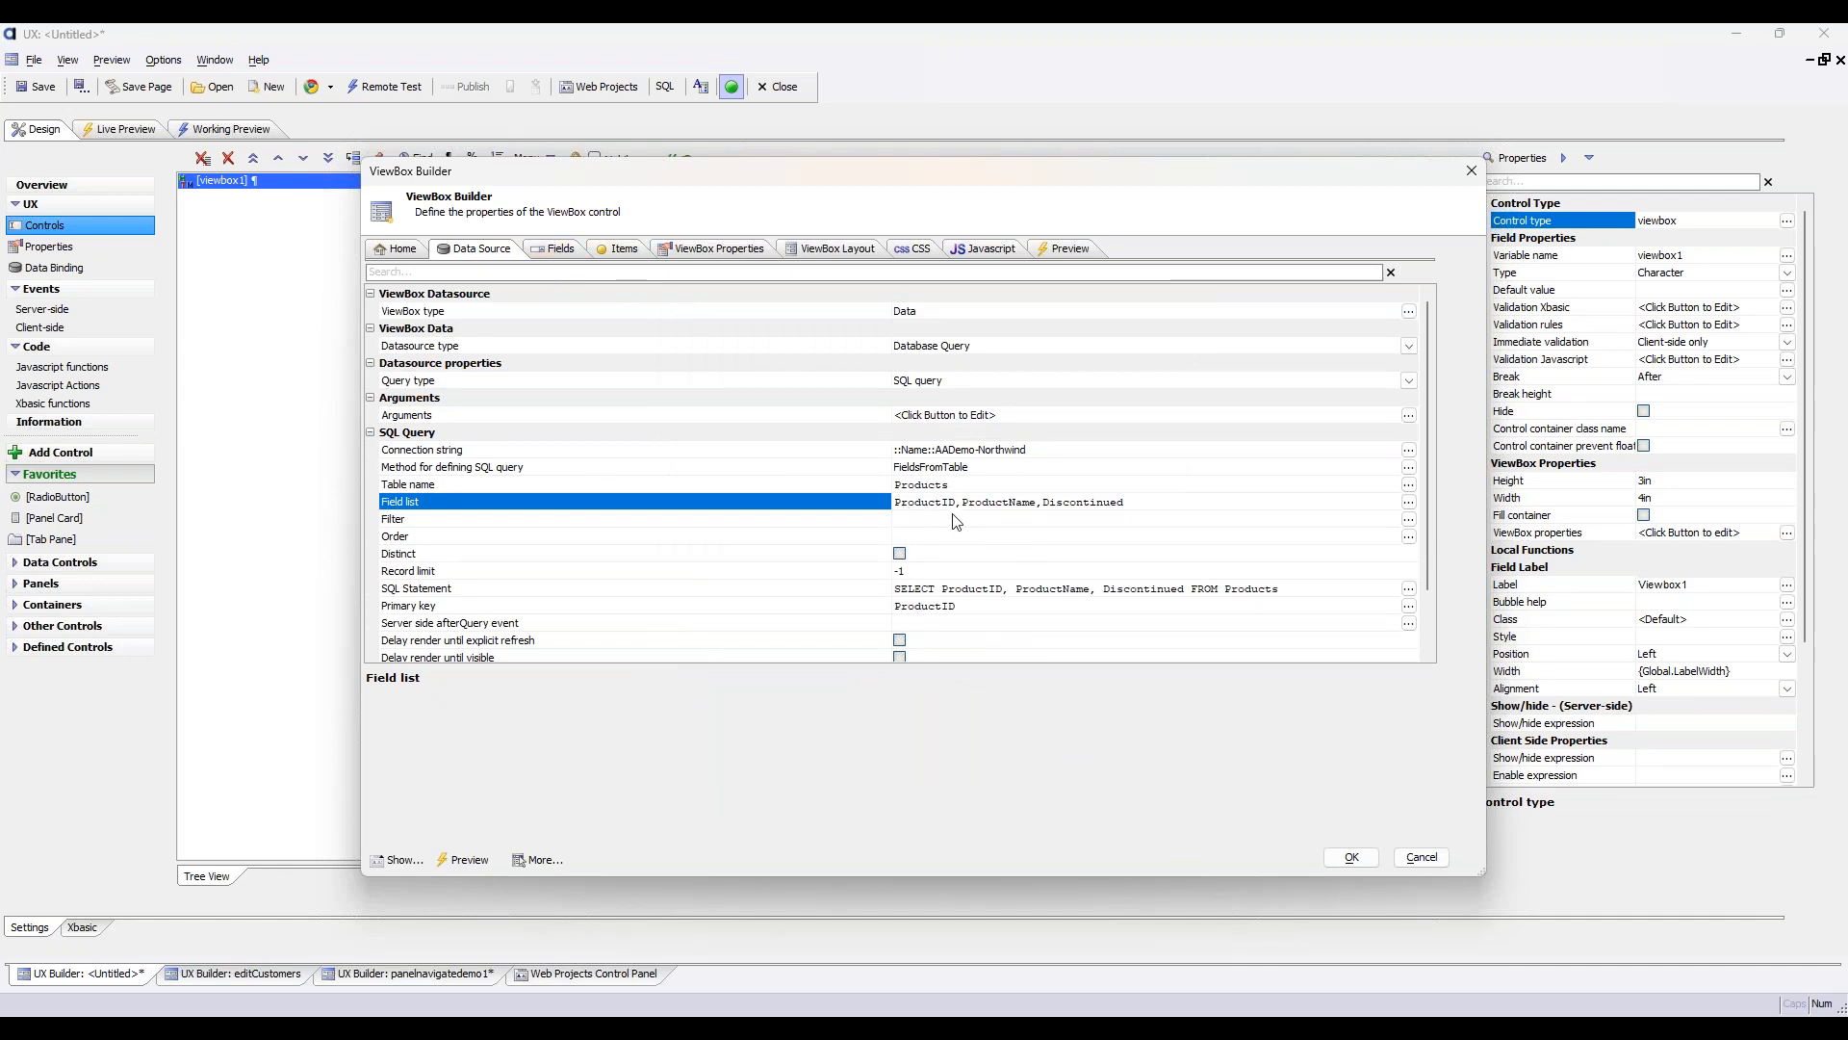
Review the properties of the ProductID, ProductName and Discontinued fields in the ViewBox's data source
{"action": "left_click", "coordinate": [545, 251]}
{"action": "left_click", "coordinate": [507, 300]}
{"action": "left_click", "coordinate": [472, 286]}
{"action": "left_click", "coordinate": [469, 302]}
{"action": "left_click", "coordinate": [452, 317]}
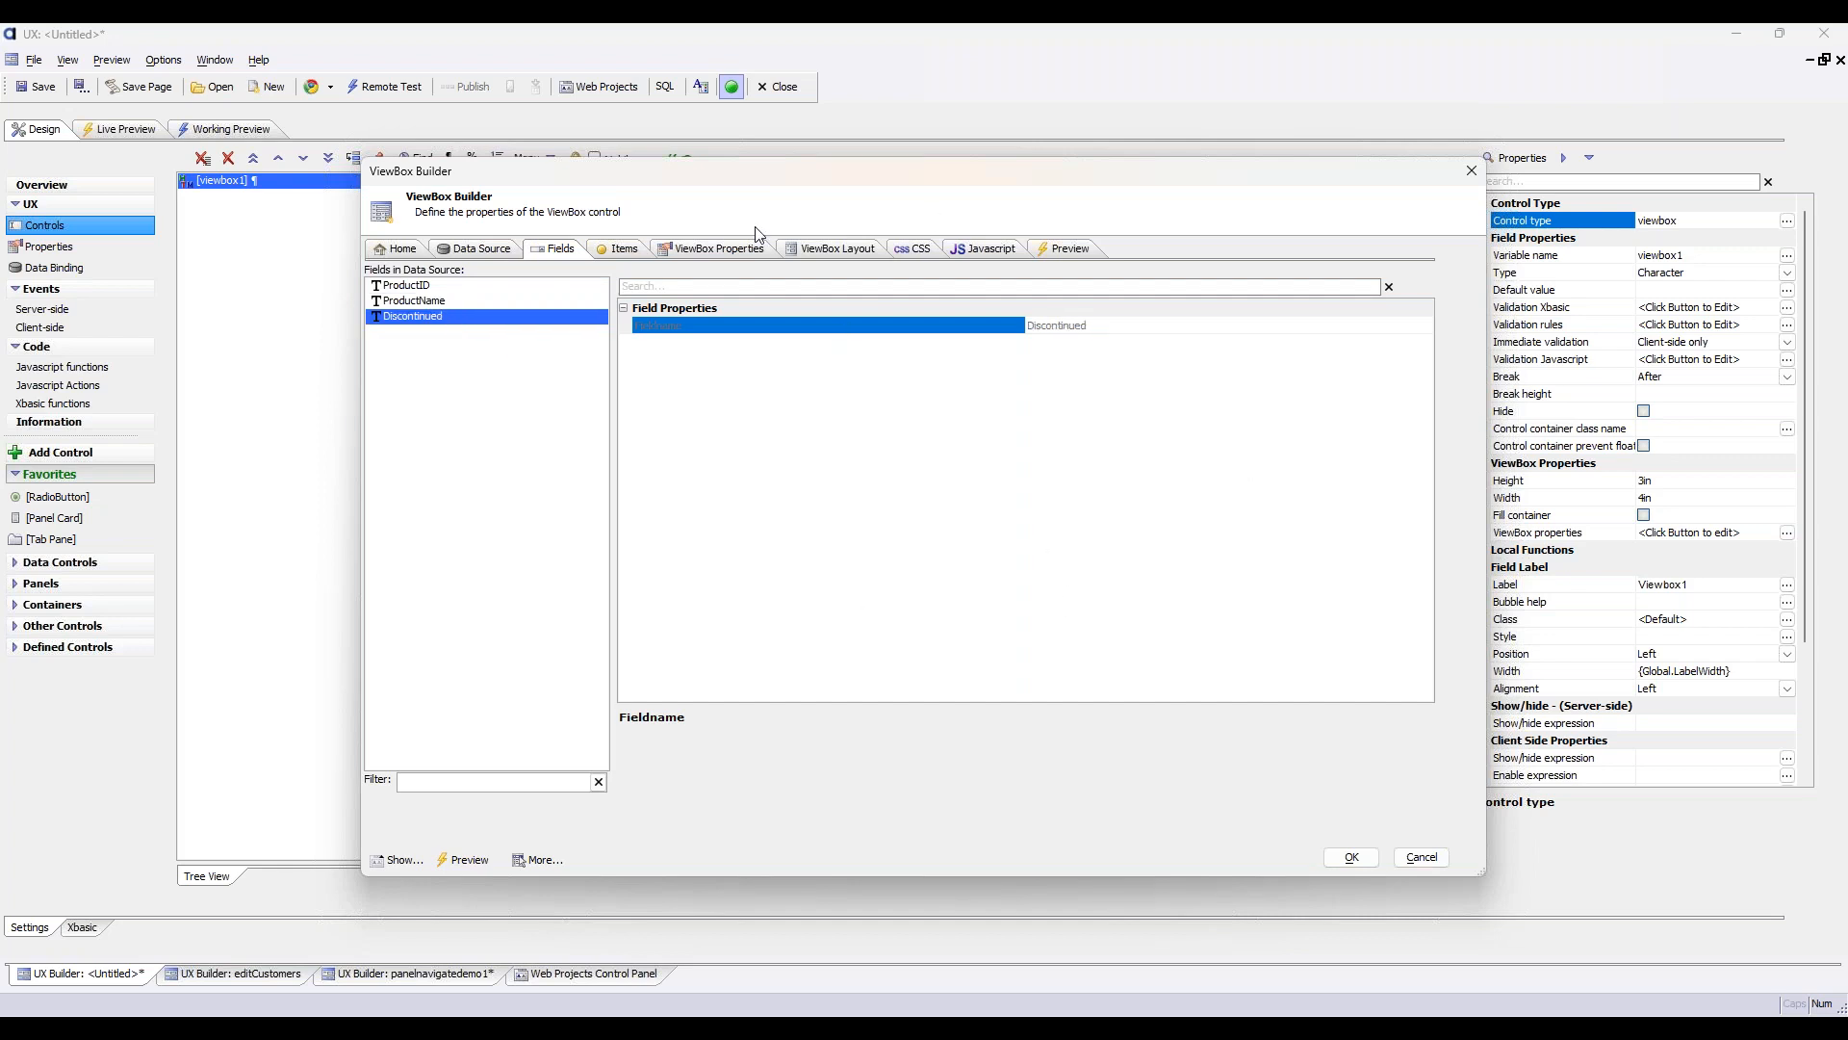
{"action": "left_click", "coordinate": [502, 287]}
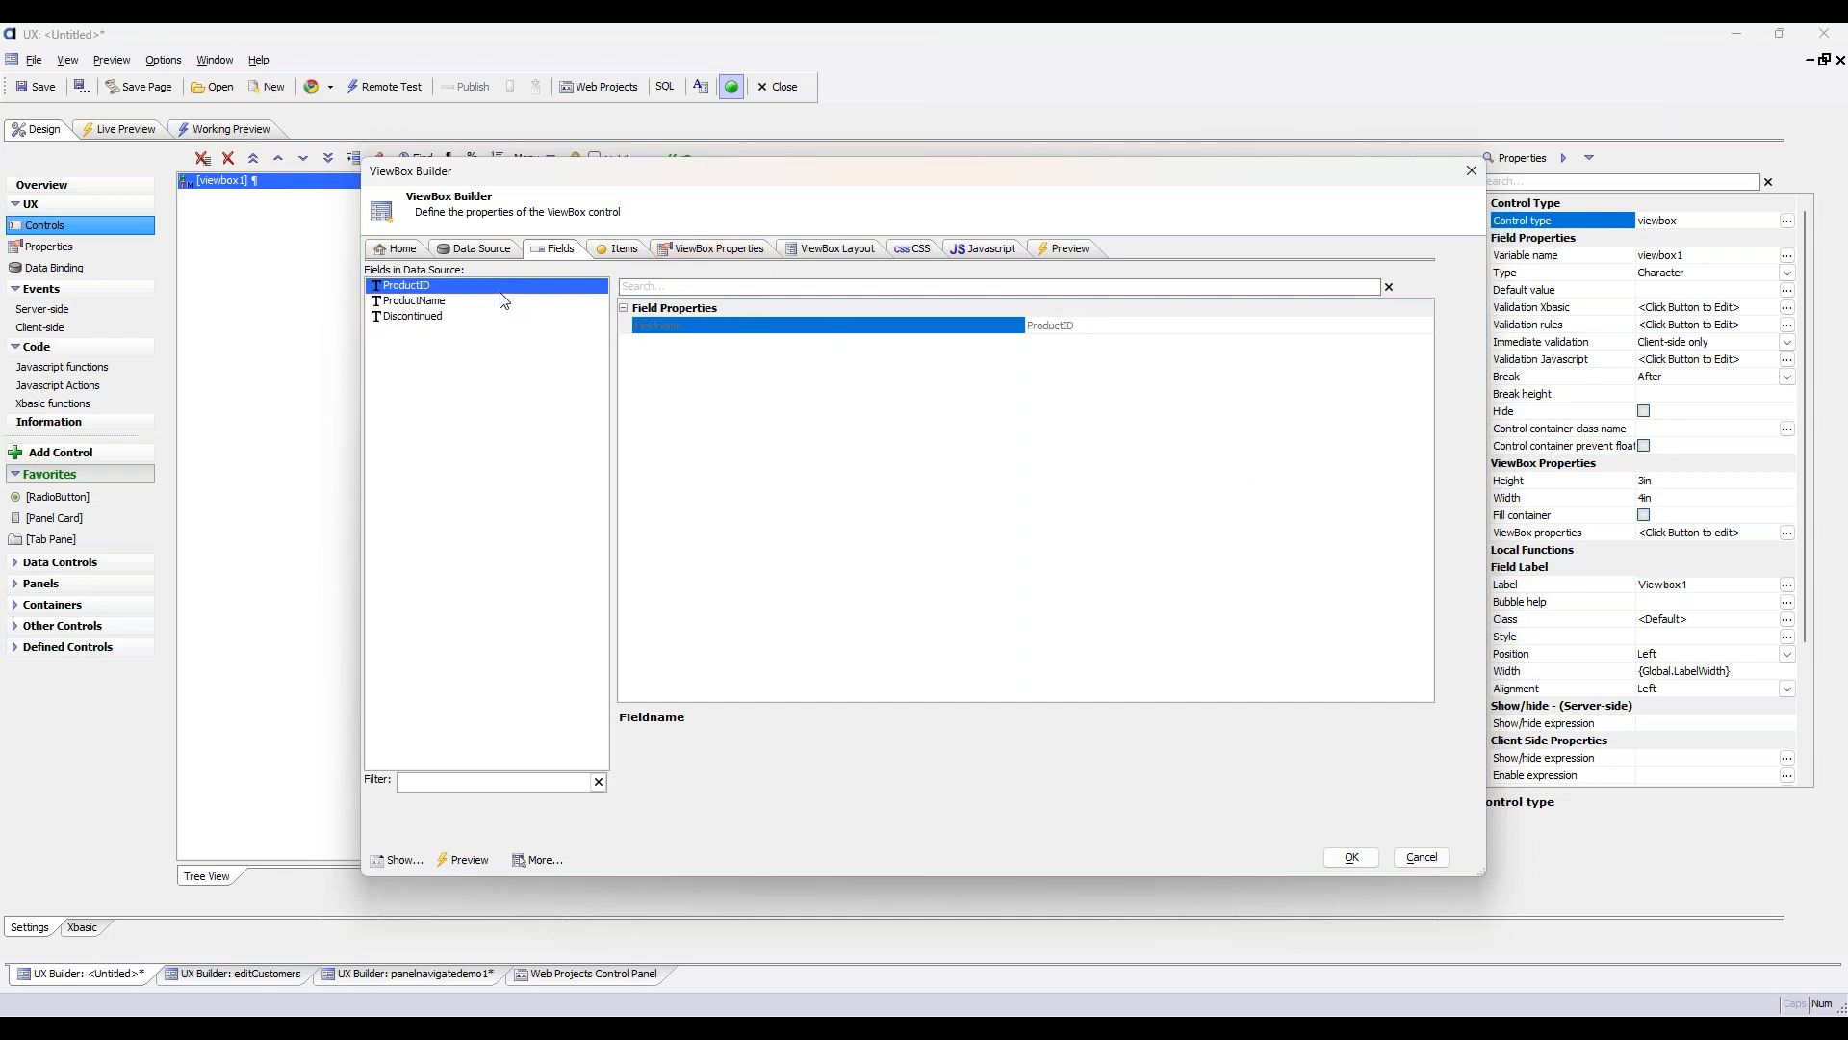
Add data-bound labels for ProductID, ProductName and Discontinued to the ViewBox layout and save the ViewBox definition
{"action": "left_click", "coordinate": [836, 249]}
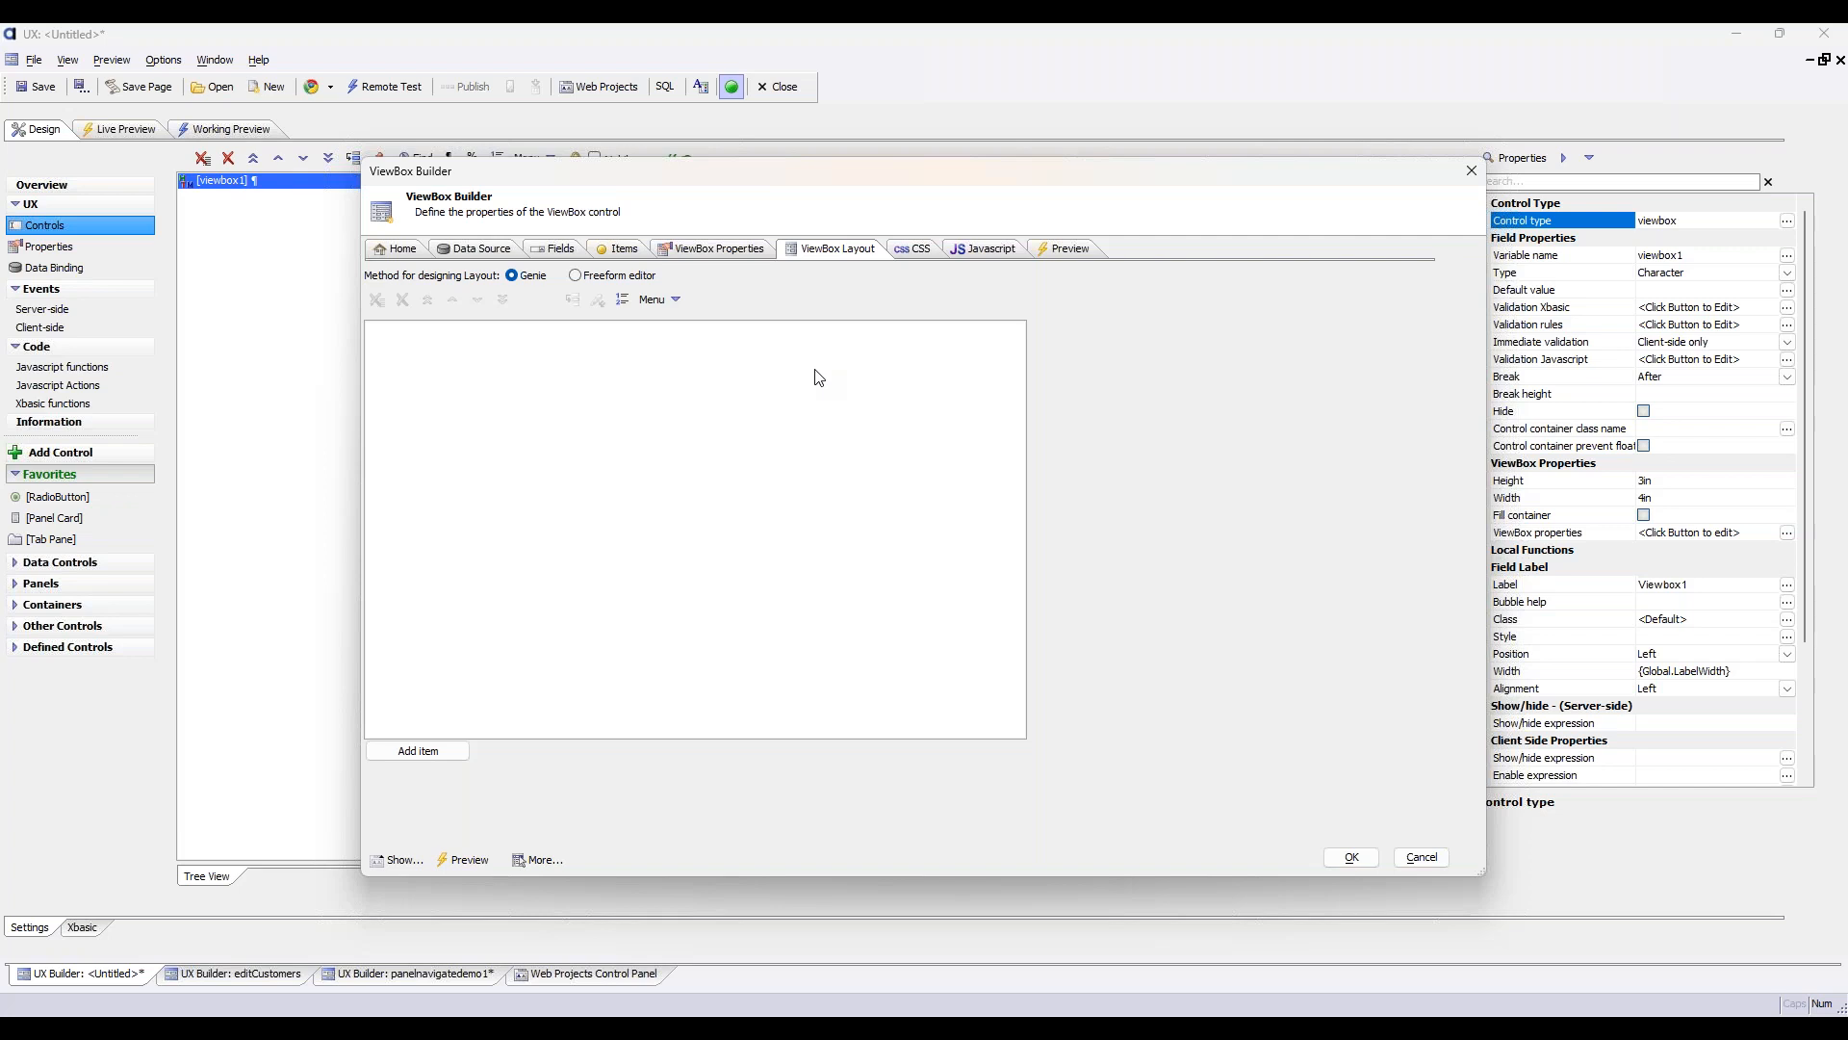
{"action": "left_click", "coordinate": [439, 757]}
{"action": "left_click", "coordinate": [681, 306]}
{"action": "left_click", "coordinate": [909, 336]}
{"action": "left_click", "coordinate": [905, 353]}
{"action": "left_click", "coordinate": [905, 369]}
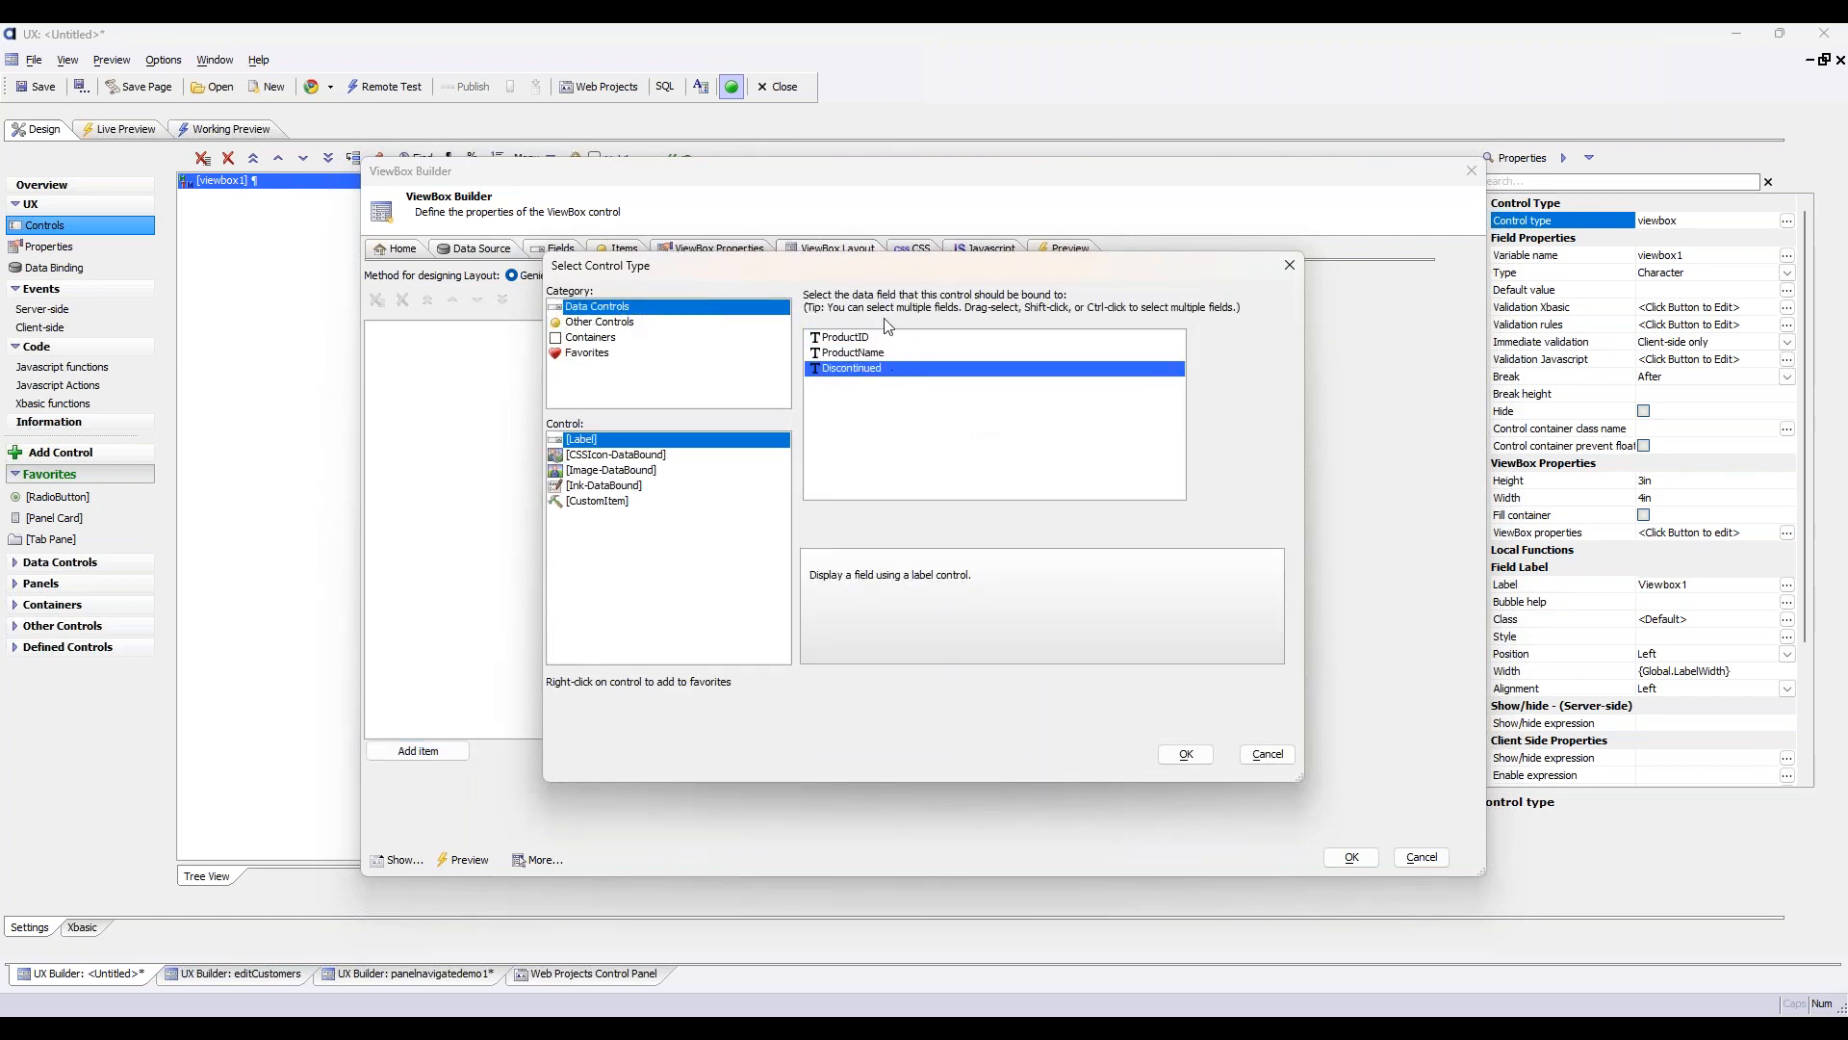
{"action": "left_click_drag", "start_coordinate": [887, 339], "coordinate": [890, 374]}
{"action": "left_click", "coordinate": [1186, 753]}
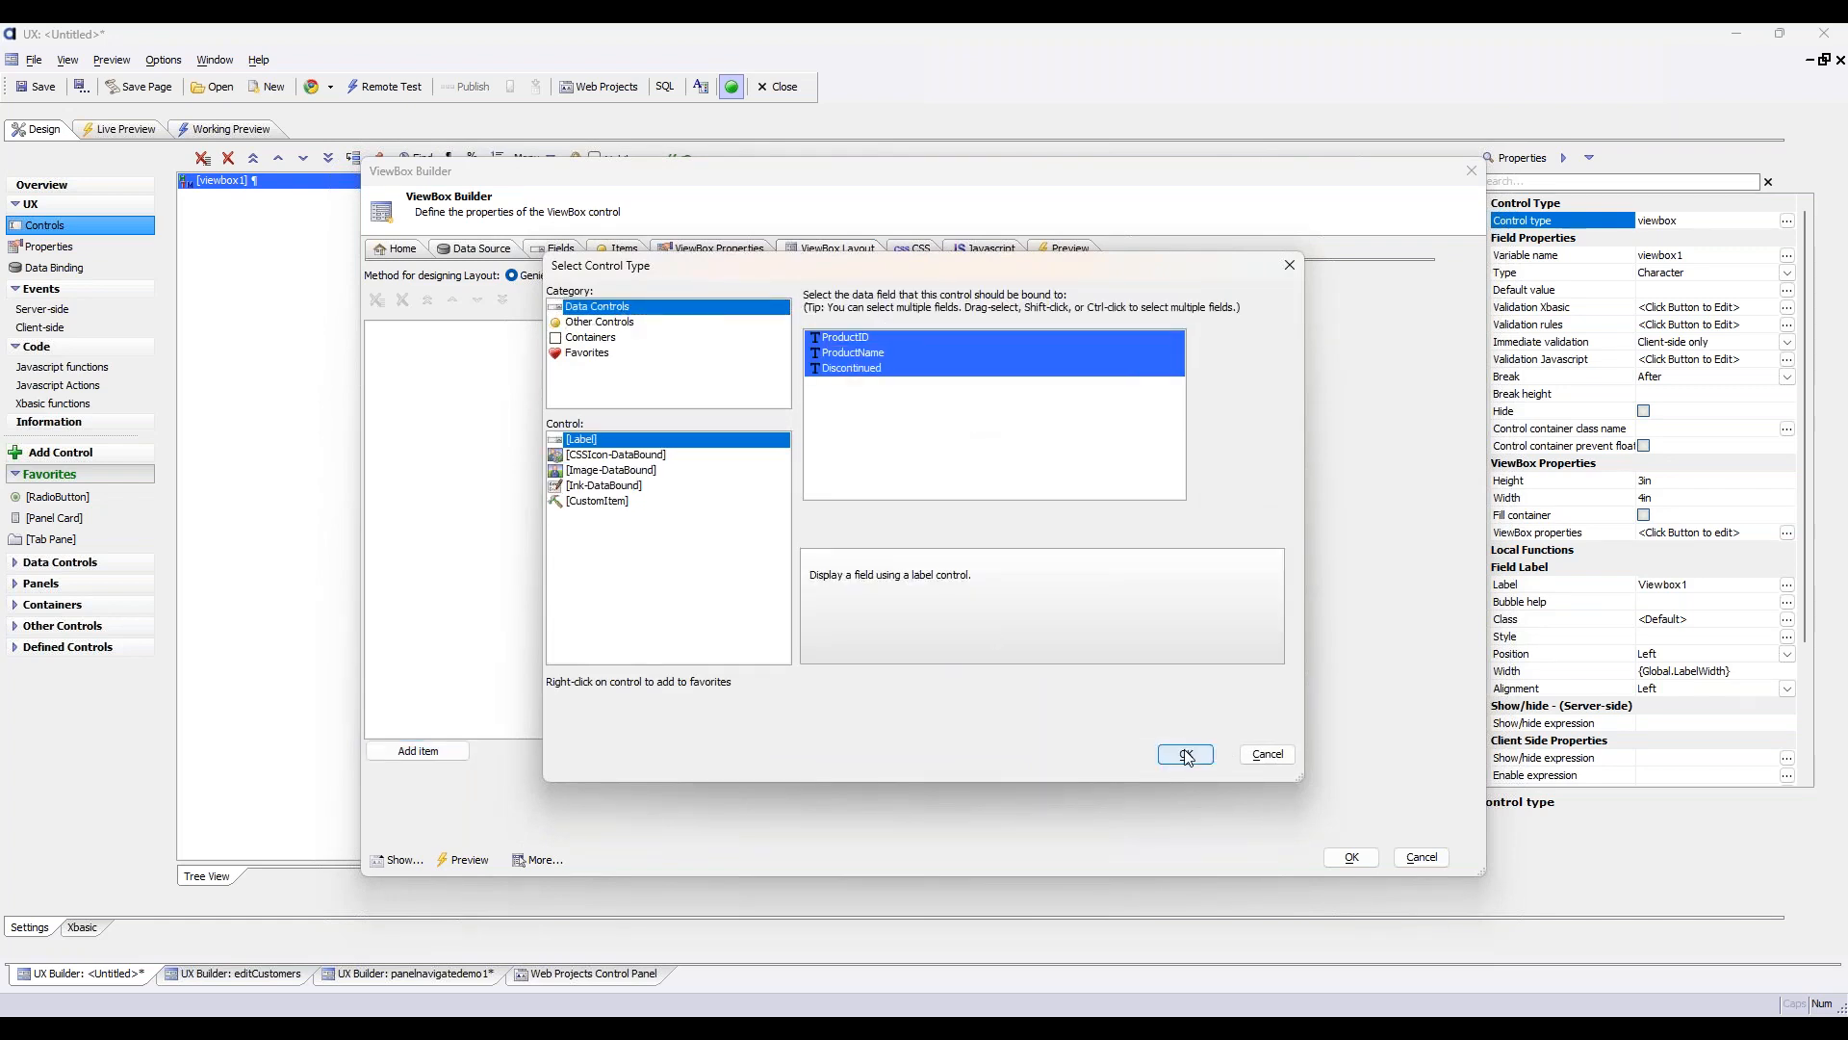
{"action": "left_click", "coordinate": [1353, 858]}
Run a live preview and look through the product records in the ViewBox
{"action": "left_click", "coordinate": [120, 129]}
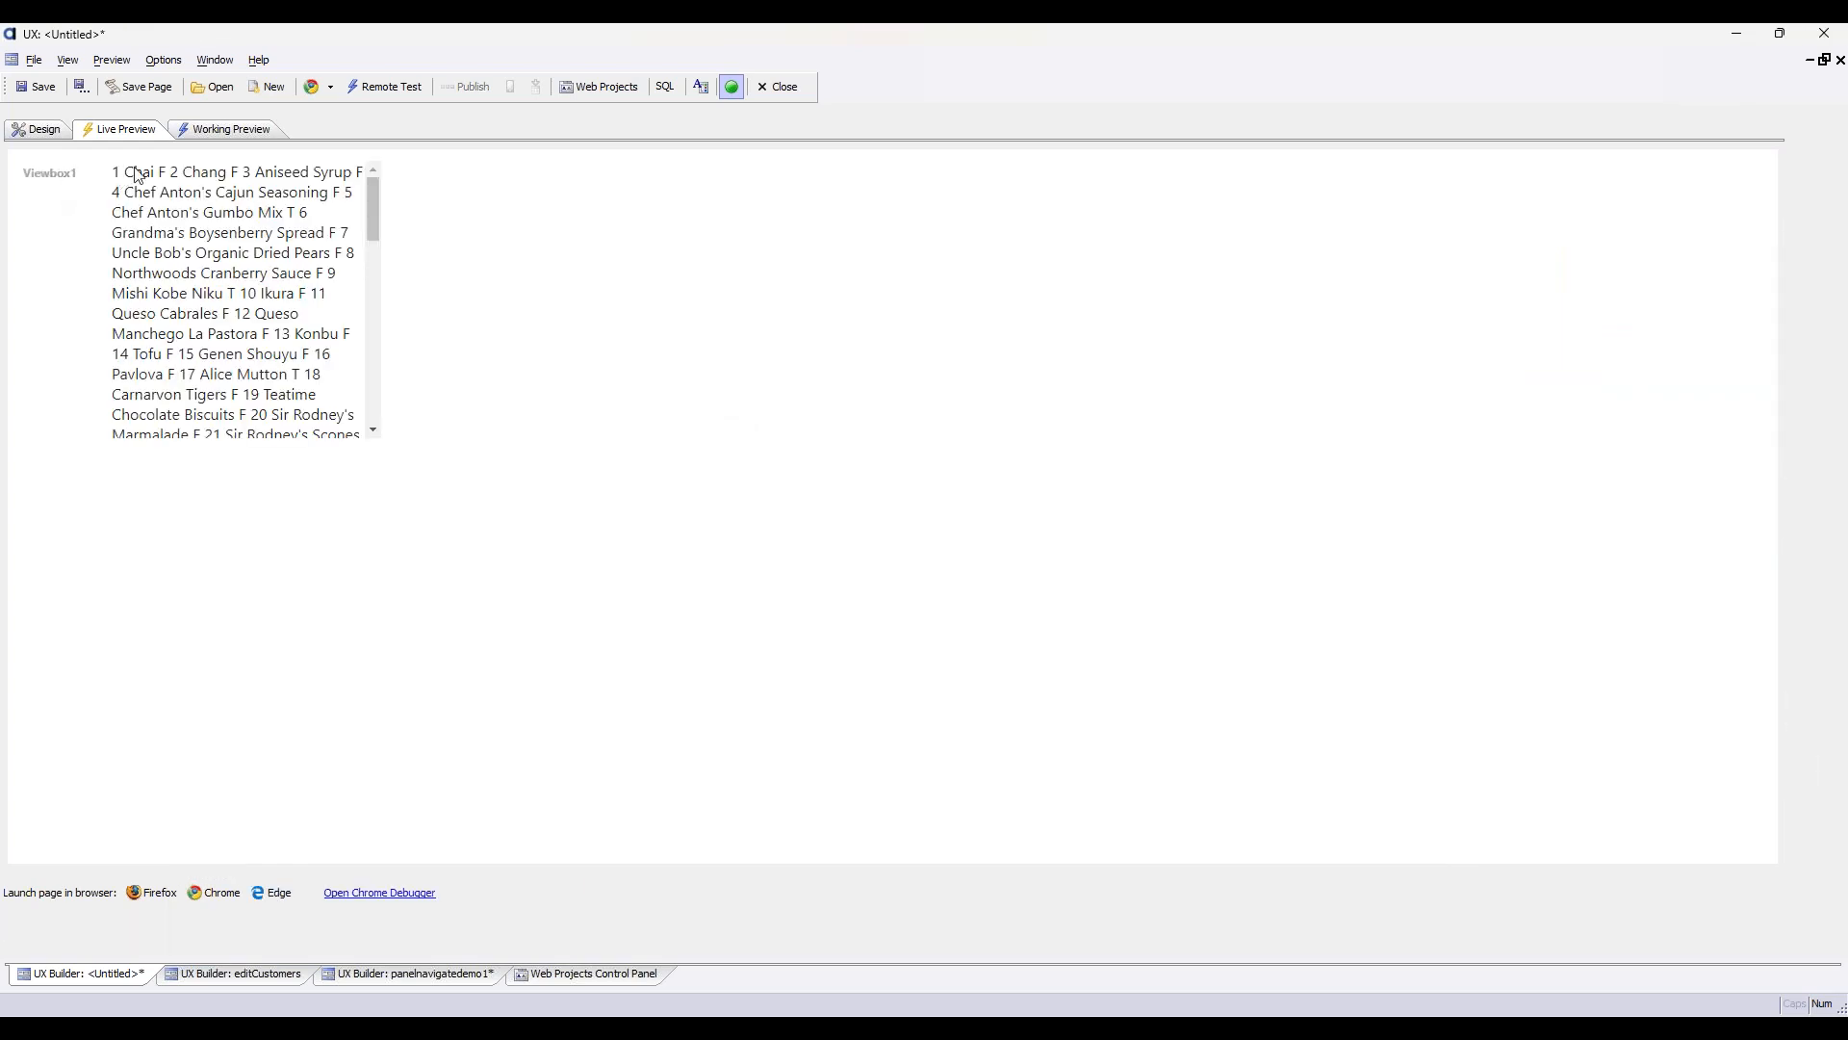
{"action": "left_click_drag", "start_coordinate": [373, 197], "coordinate": [383, 429]}
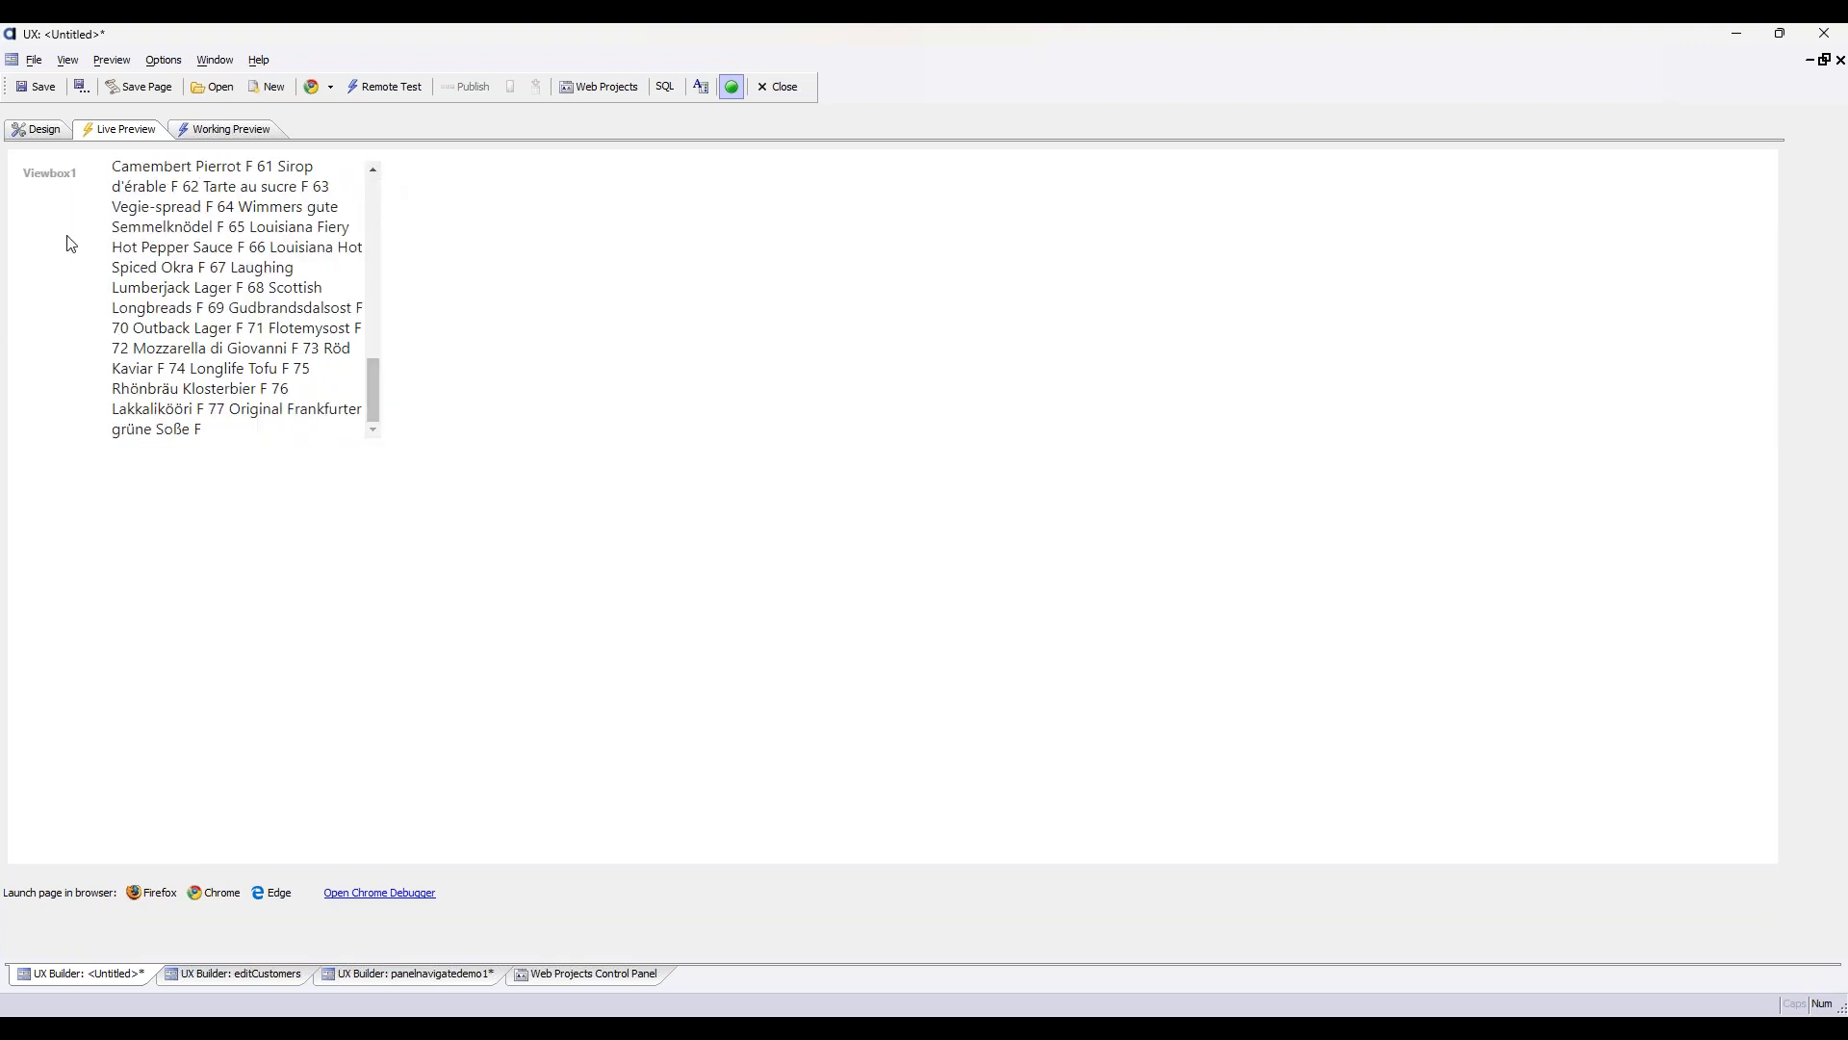
{"action": "scroll", "coordinate": [256, 359], "scroll_direction": "up", "scroll_amount": 5}
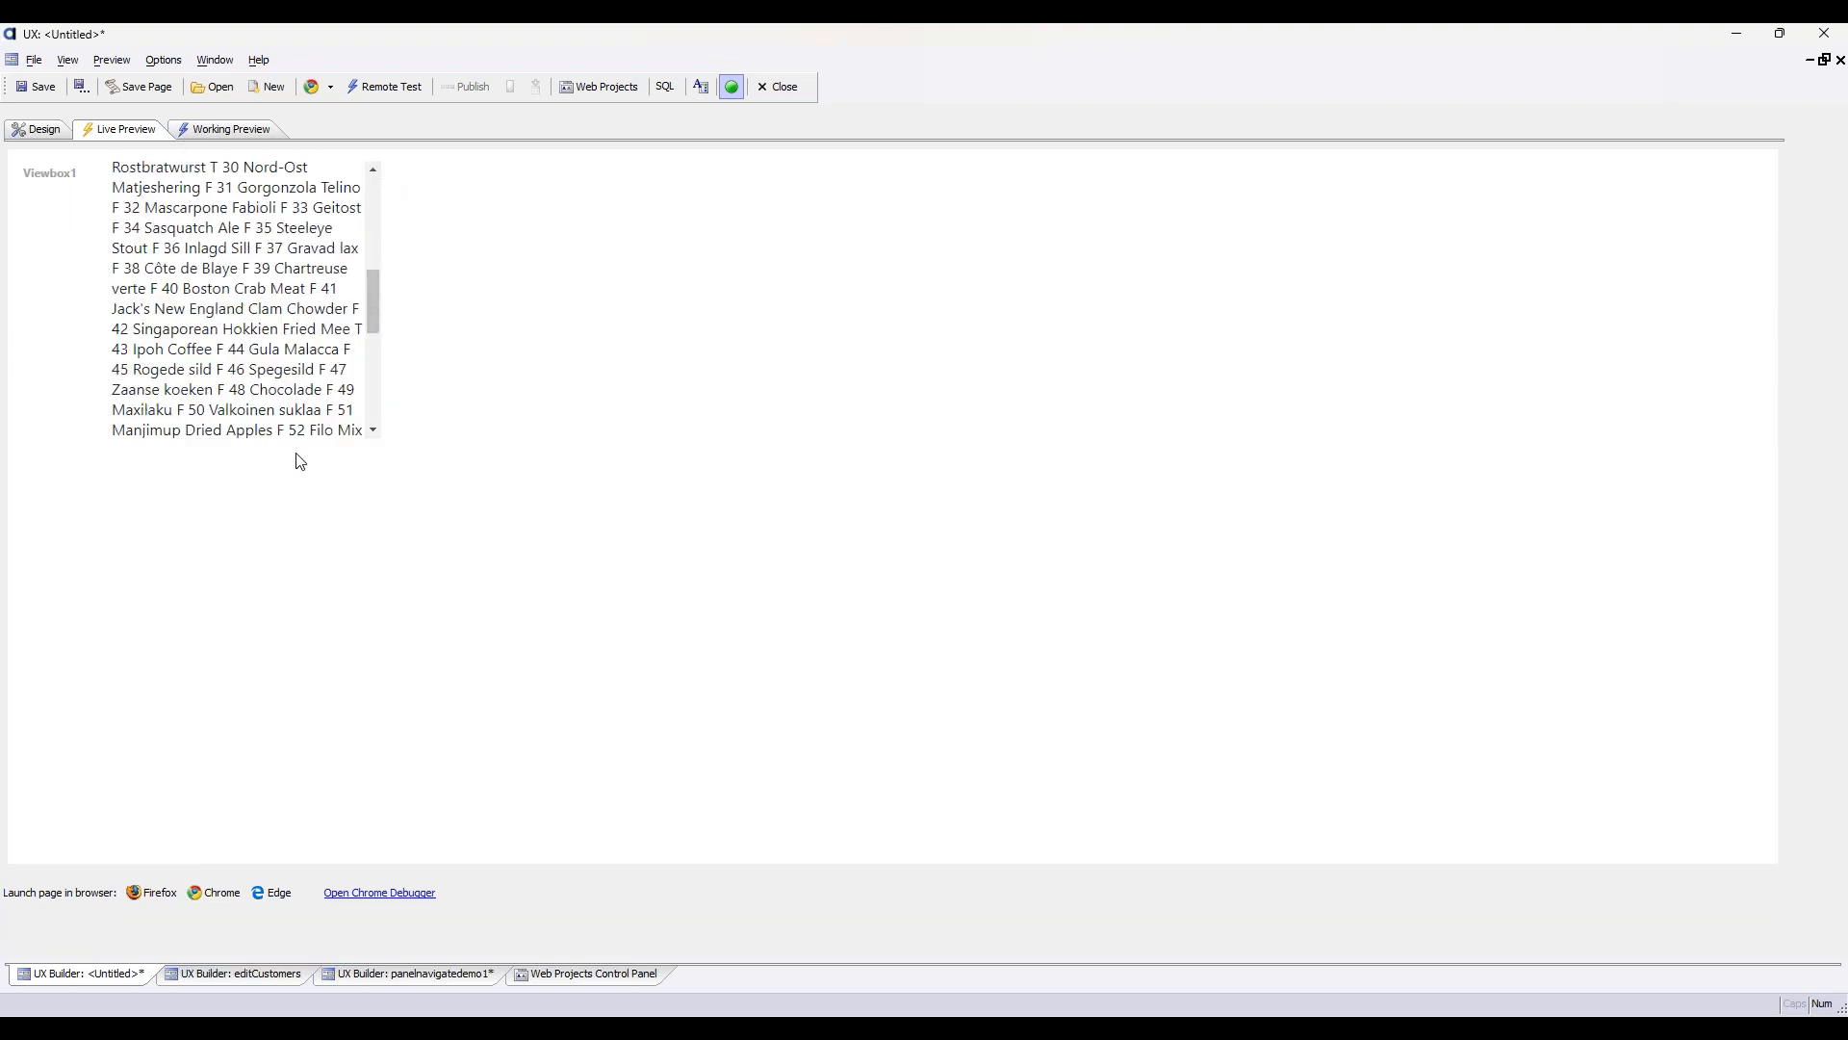
Turn on Fill container for viewbox1 and check its size in a live preview
{"action": "left_click", "coordinate": [37, 129]}
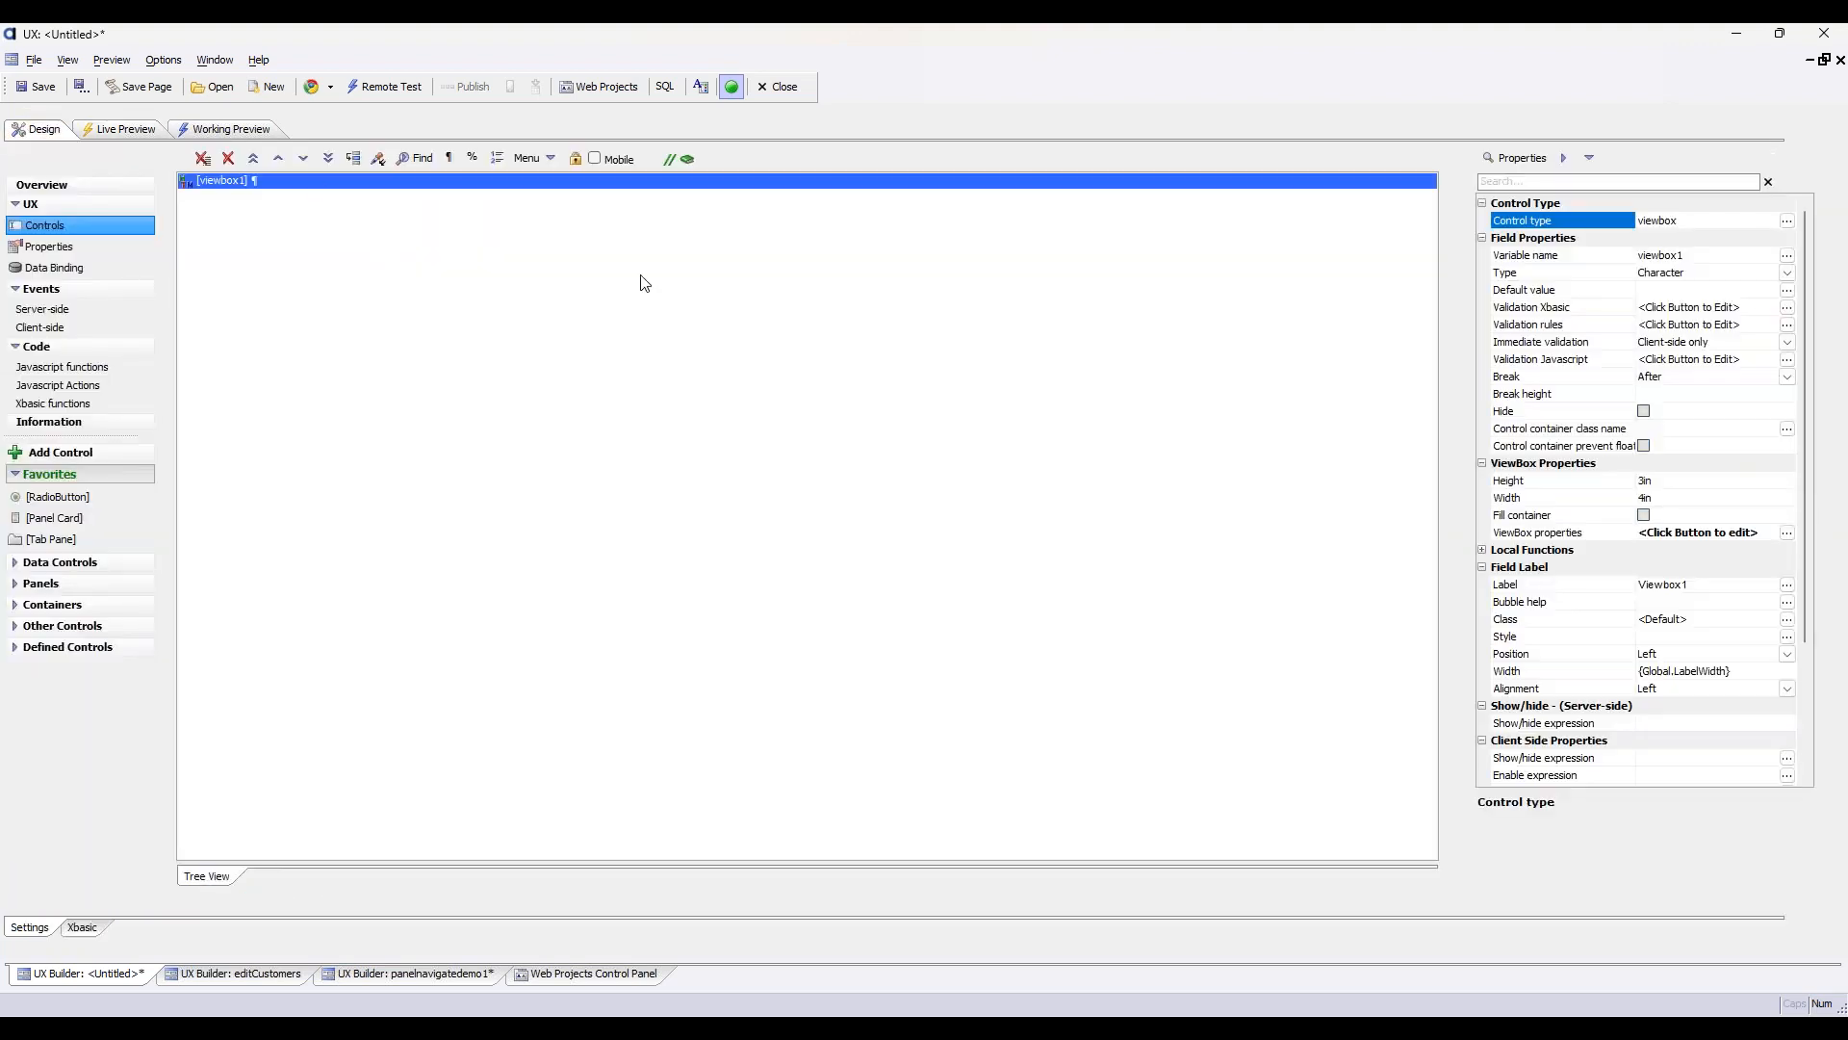
{"action": "left_click", "coordinate": [1649, 517]}
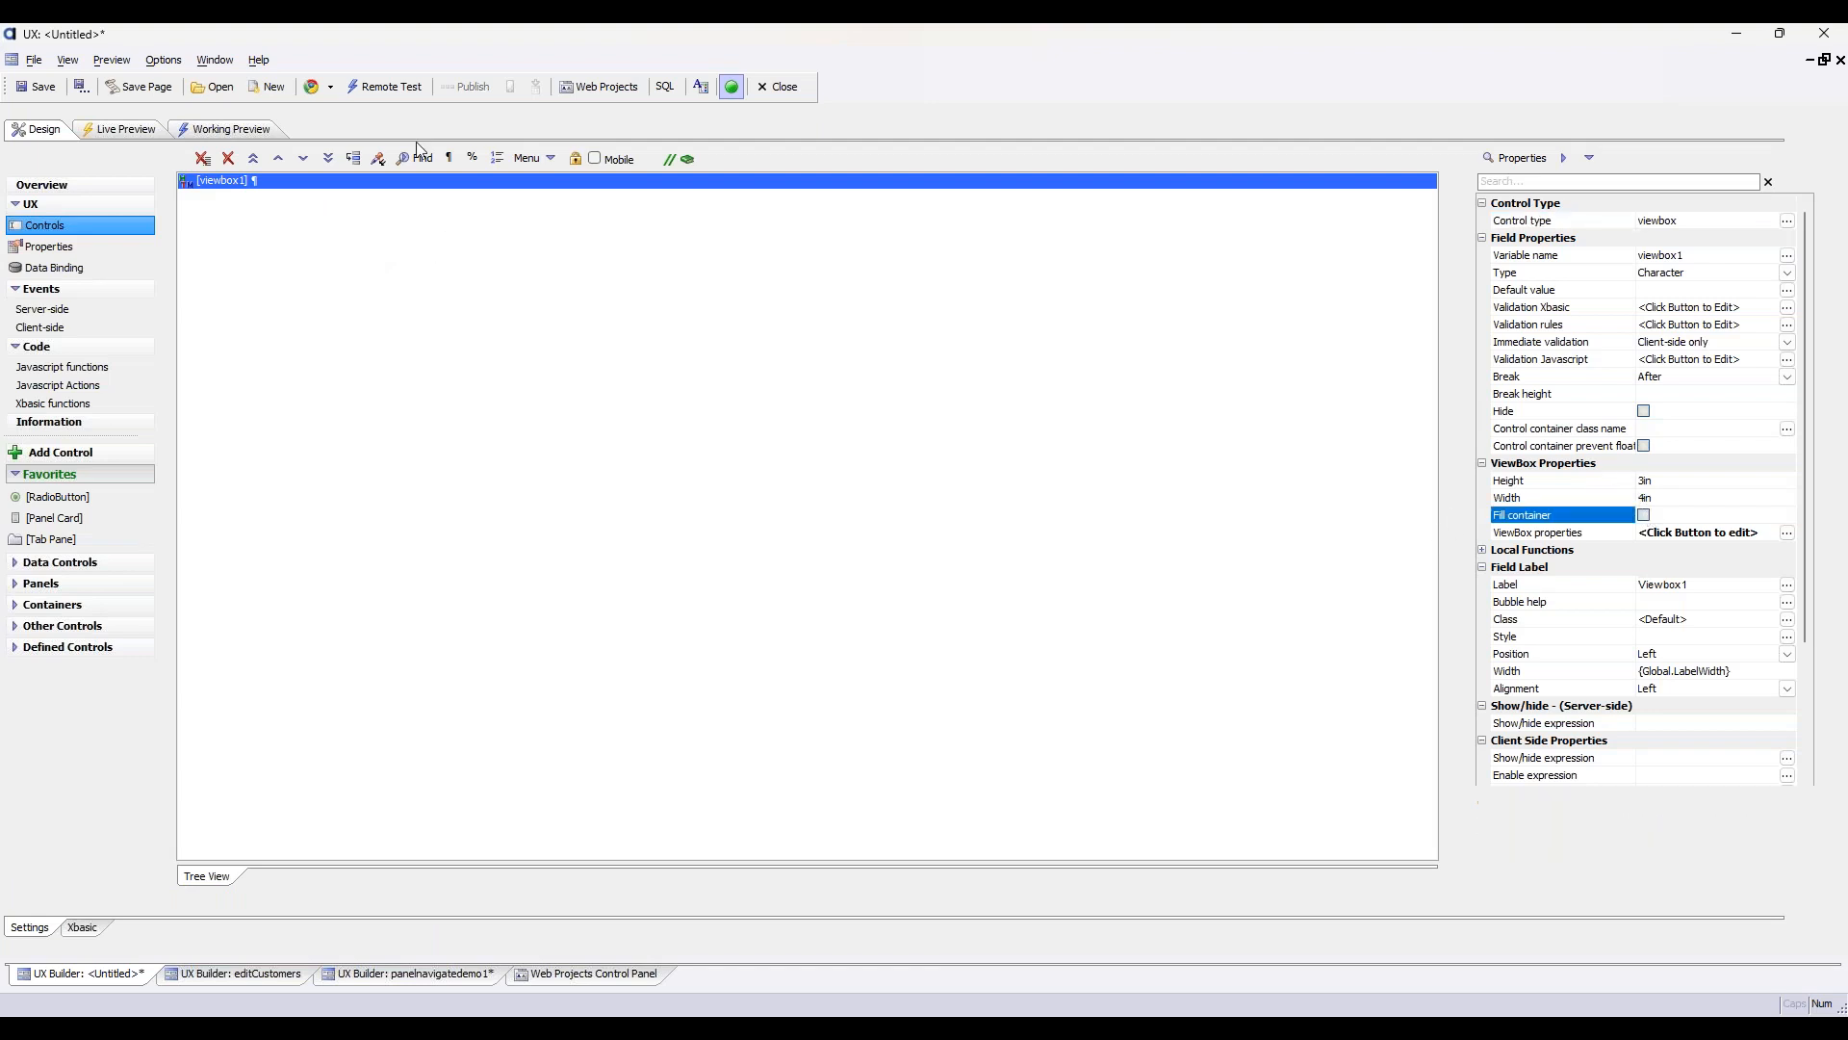
{"action": "left_click", "coordinate": [120, 129]}
{"action": "left_click", "coordinate": [430, 185]}
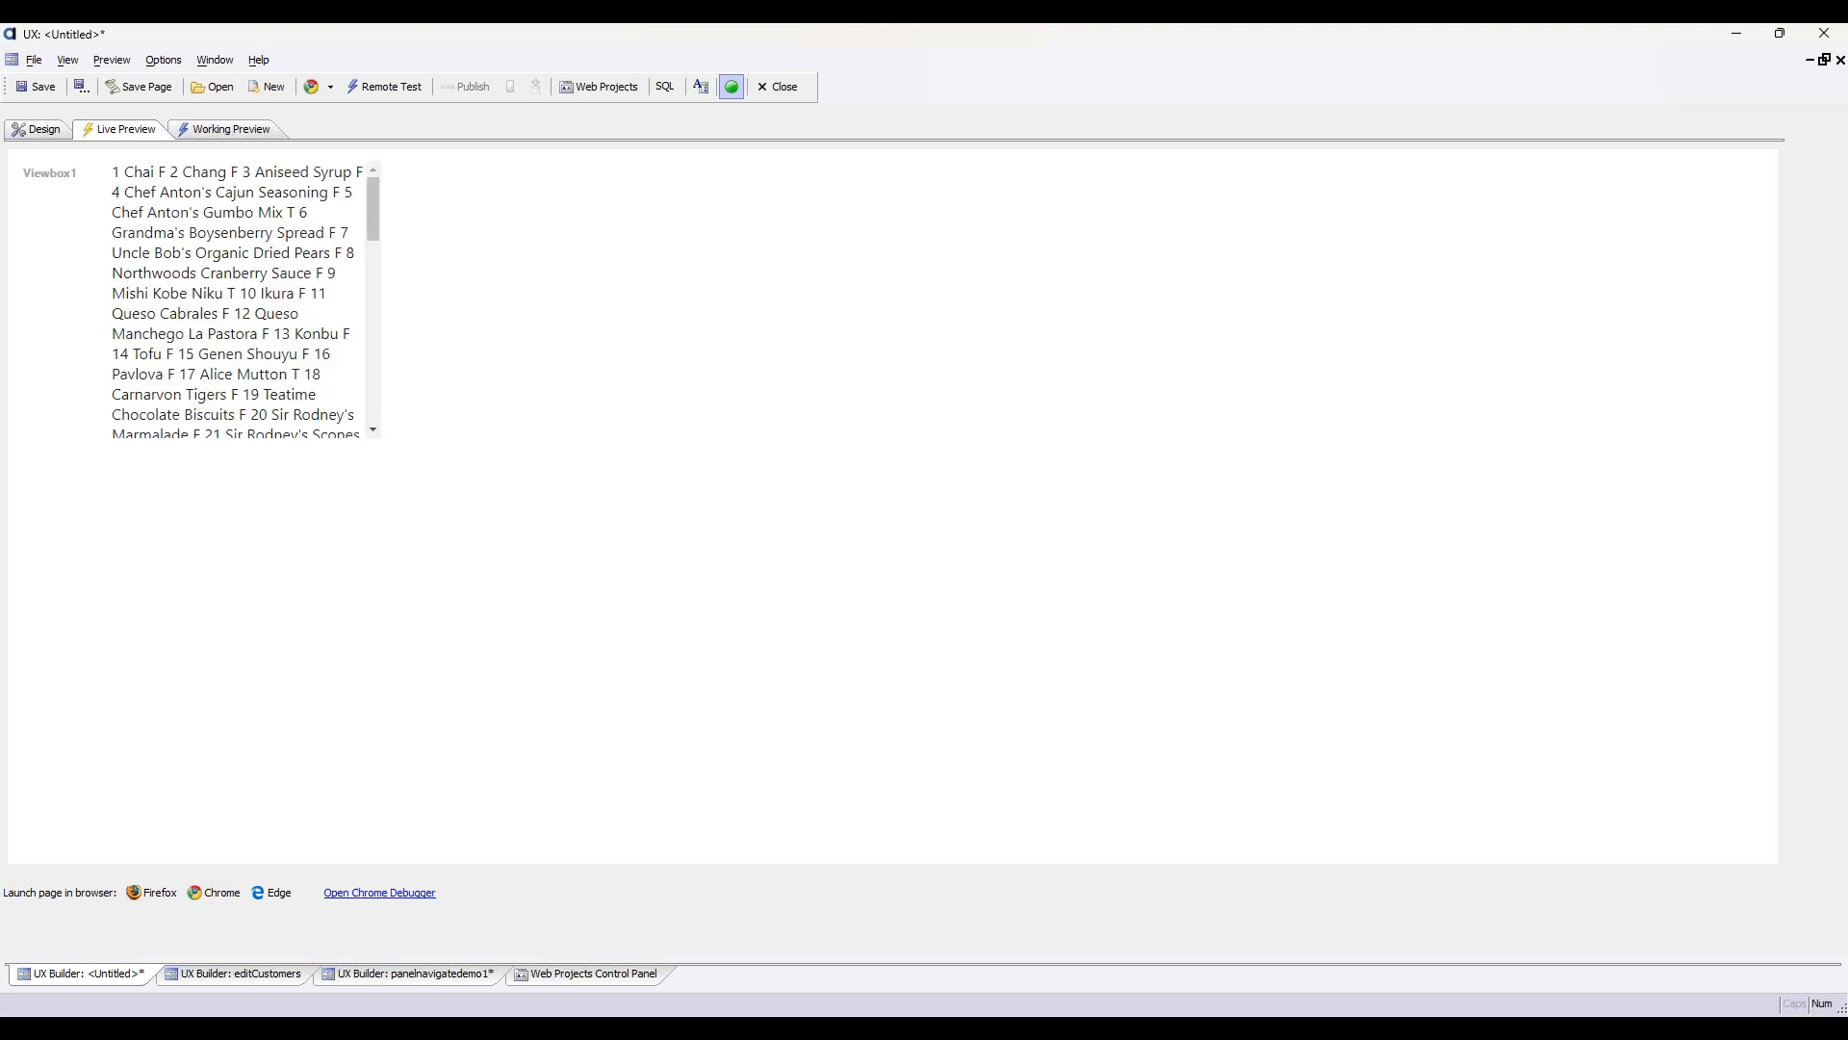
Return to the design and insert a Panel Card with opening and closing tags around viewbox1
{"action": "left_click", "coordinate": [38, 129]}
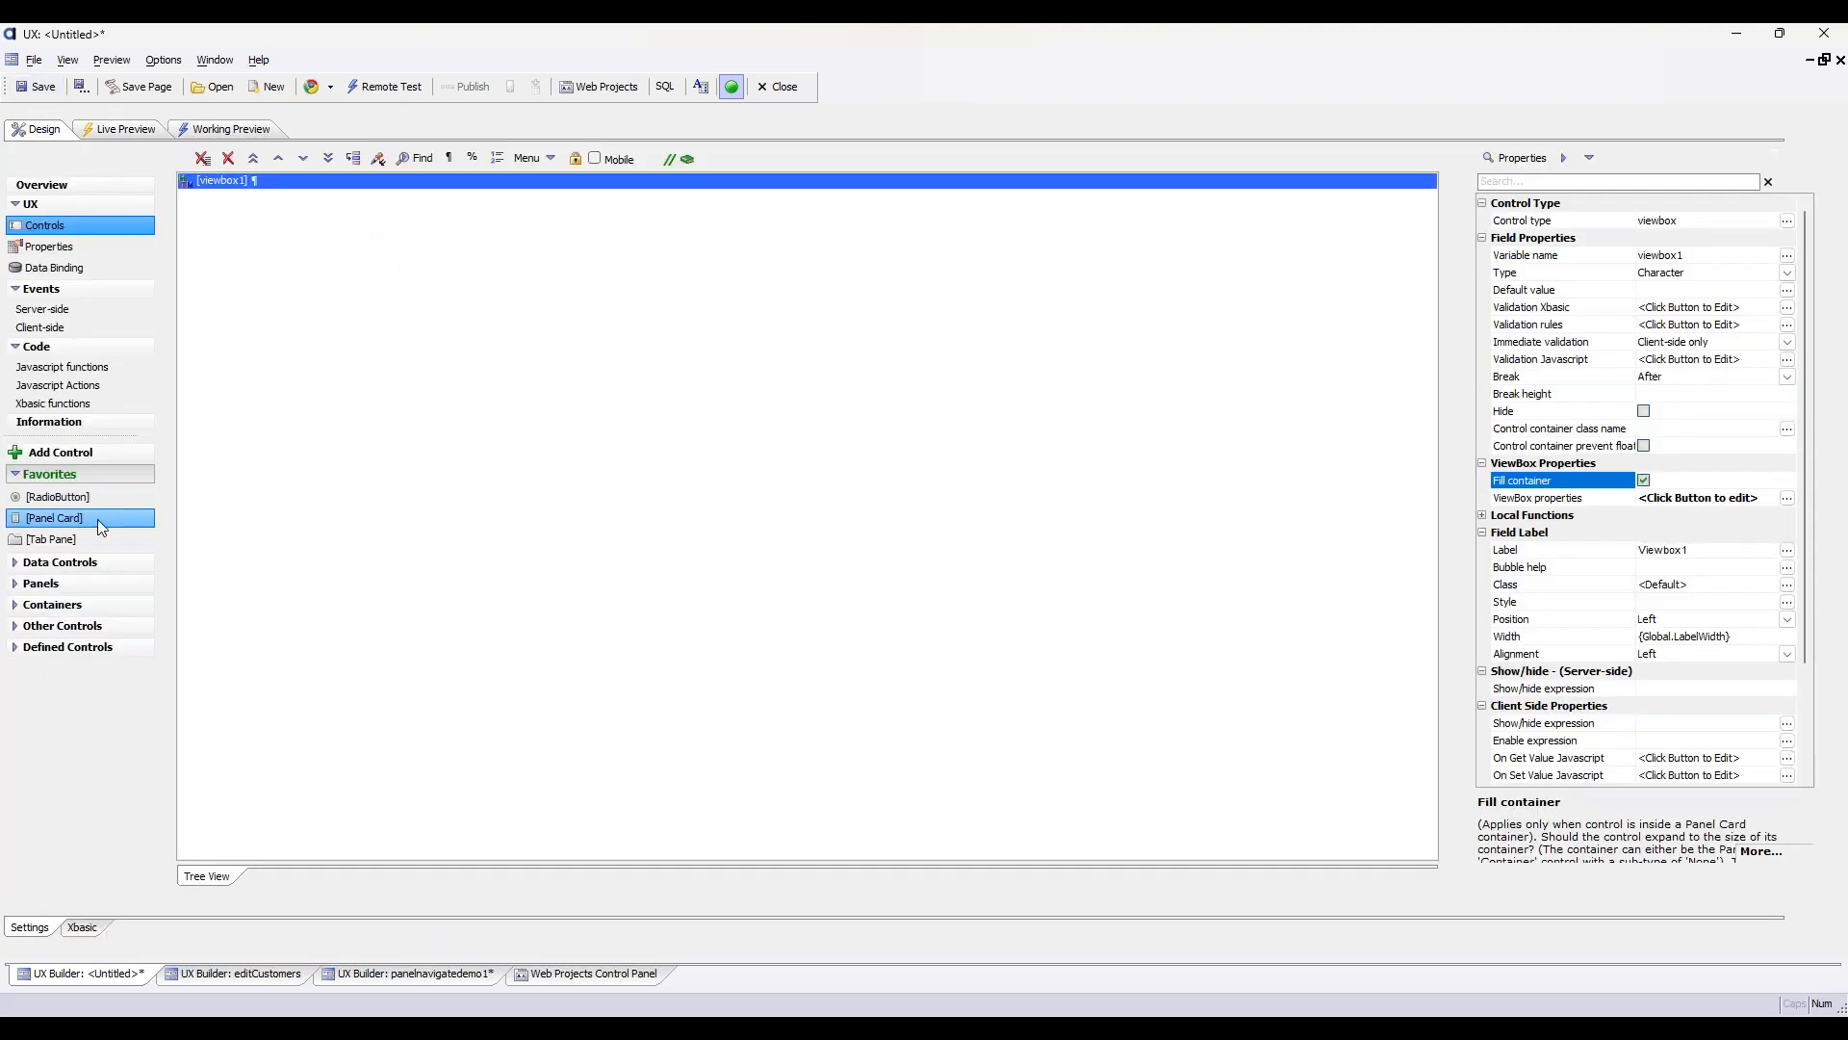
{"action": "left_click", "coordinate": [41, 582]}
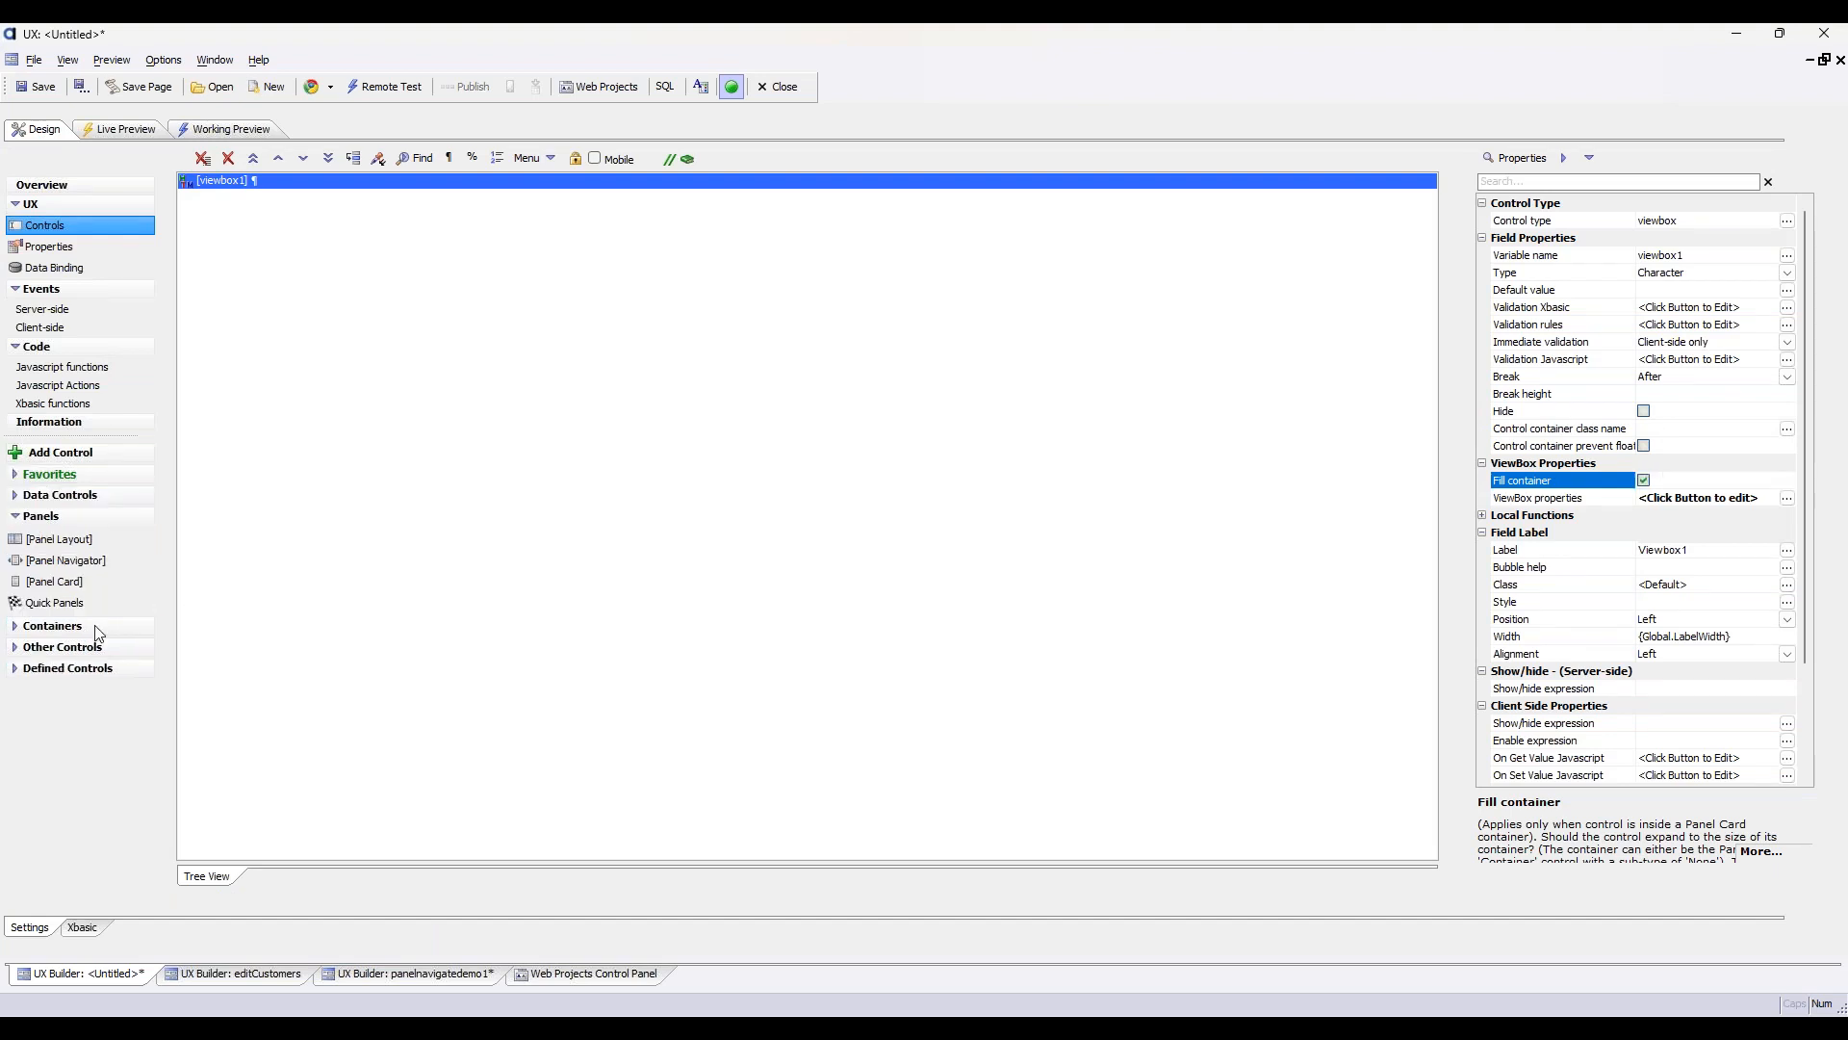
{"action": "left_click", "coordinate": [96, 581]}
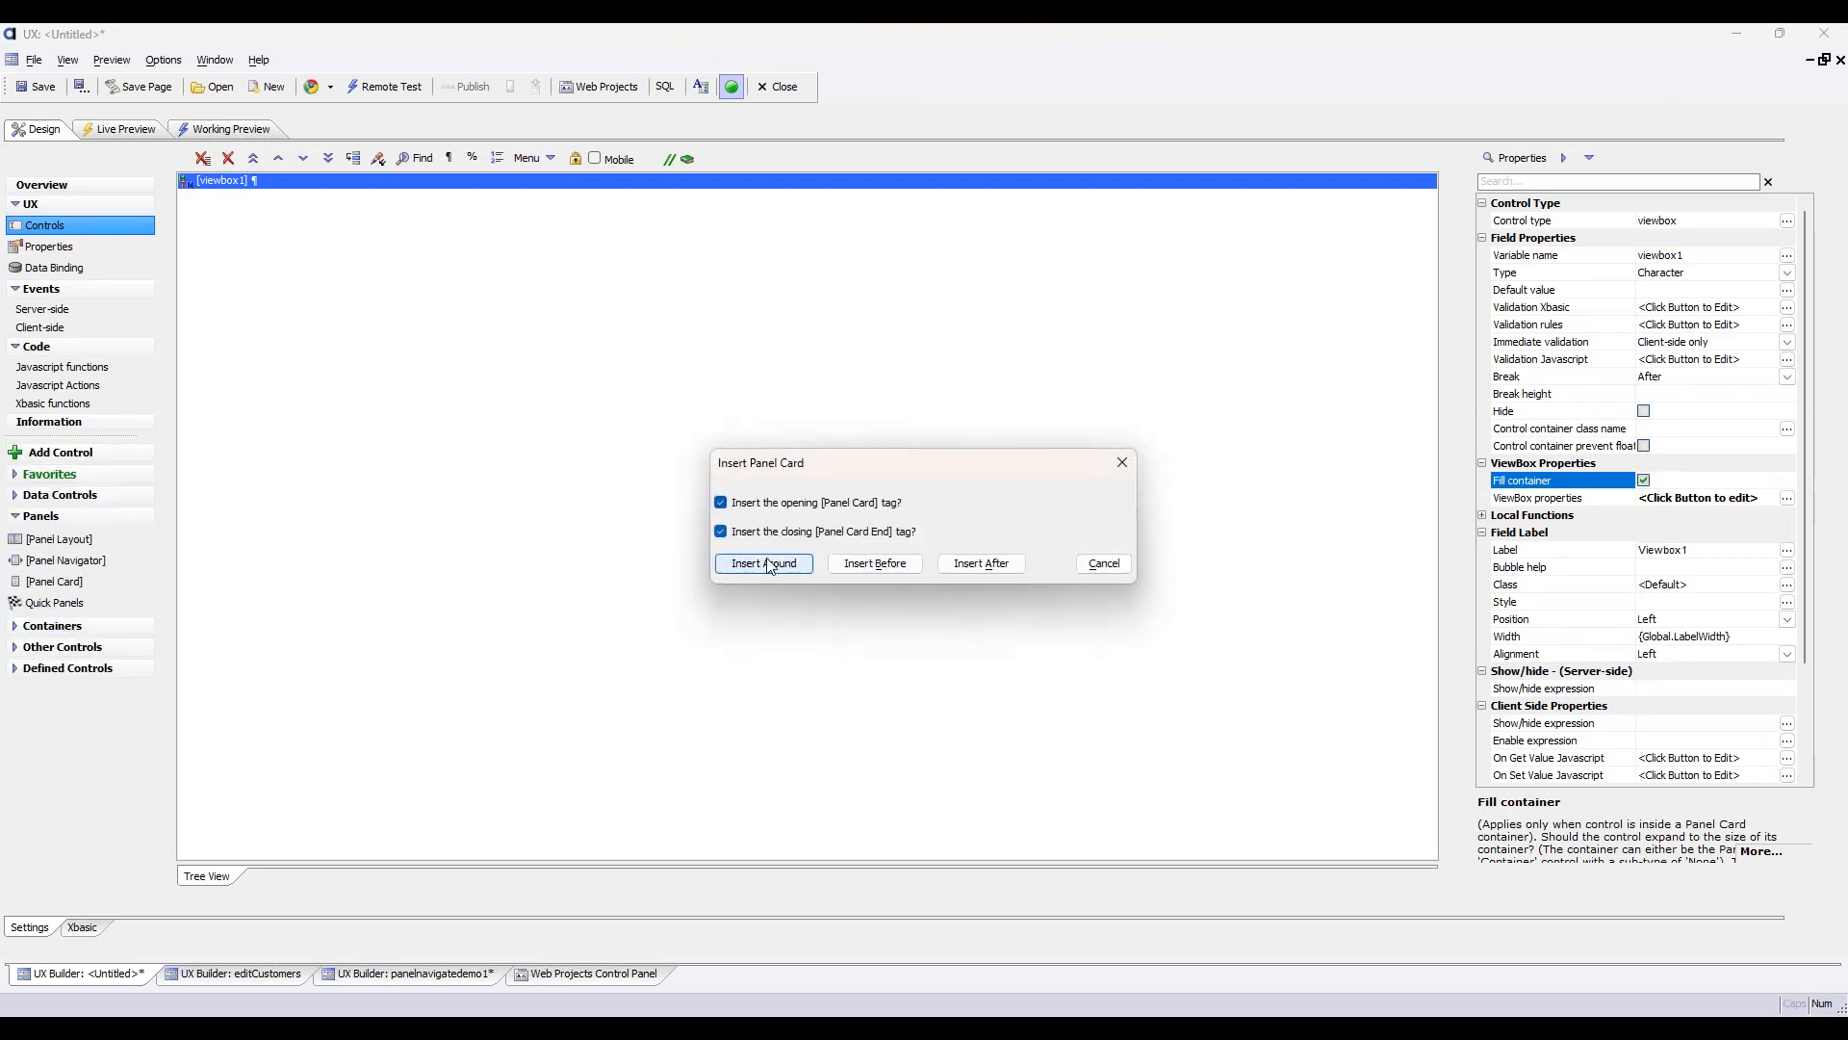
{"action": "left_click", "coordinate": [763, 564]}
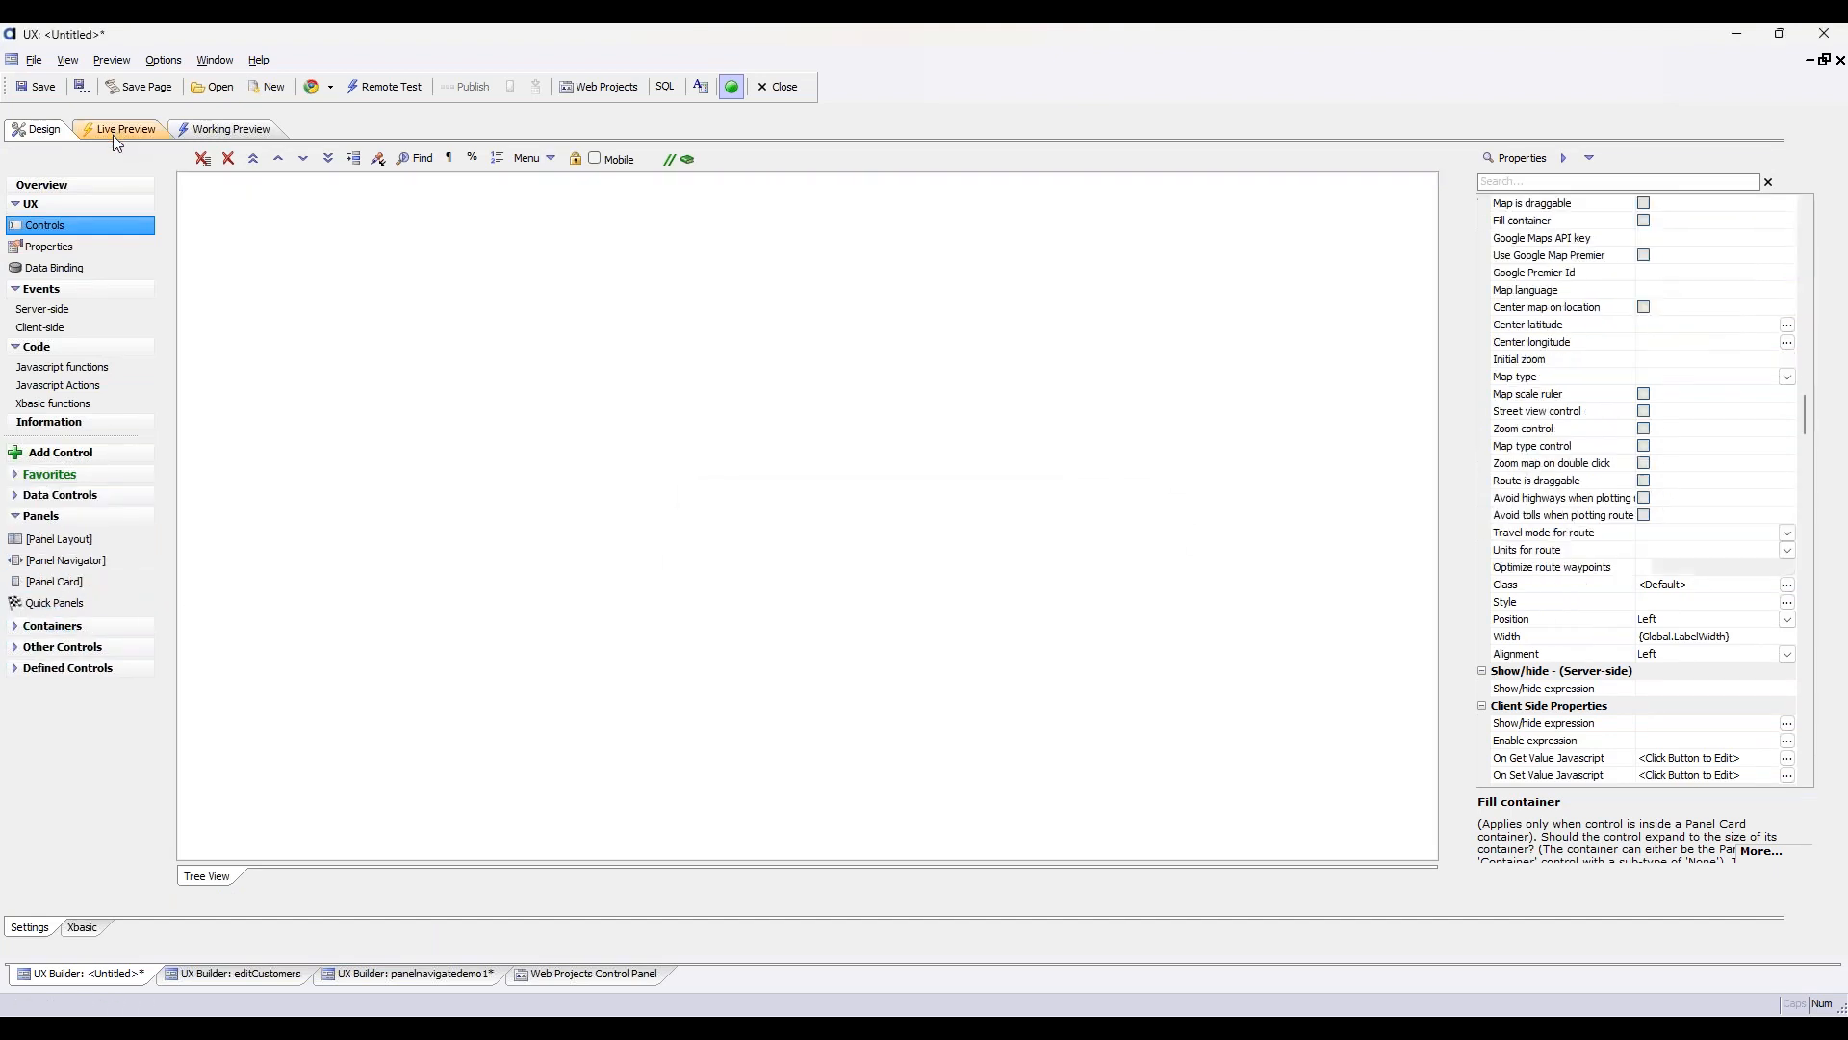
Run a live preview to check how the product records display inside the panel card, and return to the design
{"action": "left_click", "coordinate": [113, 134]}
{"action": "left_click", "coordinate": [462, 184]}
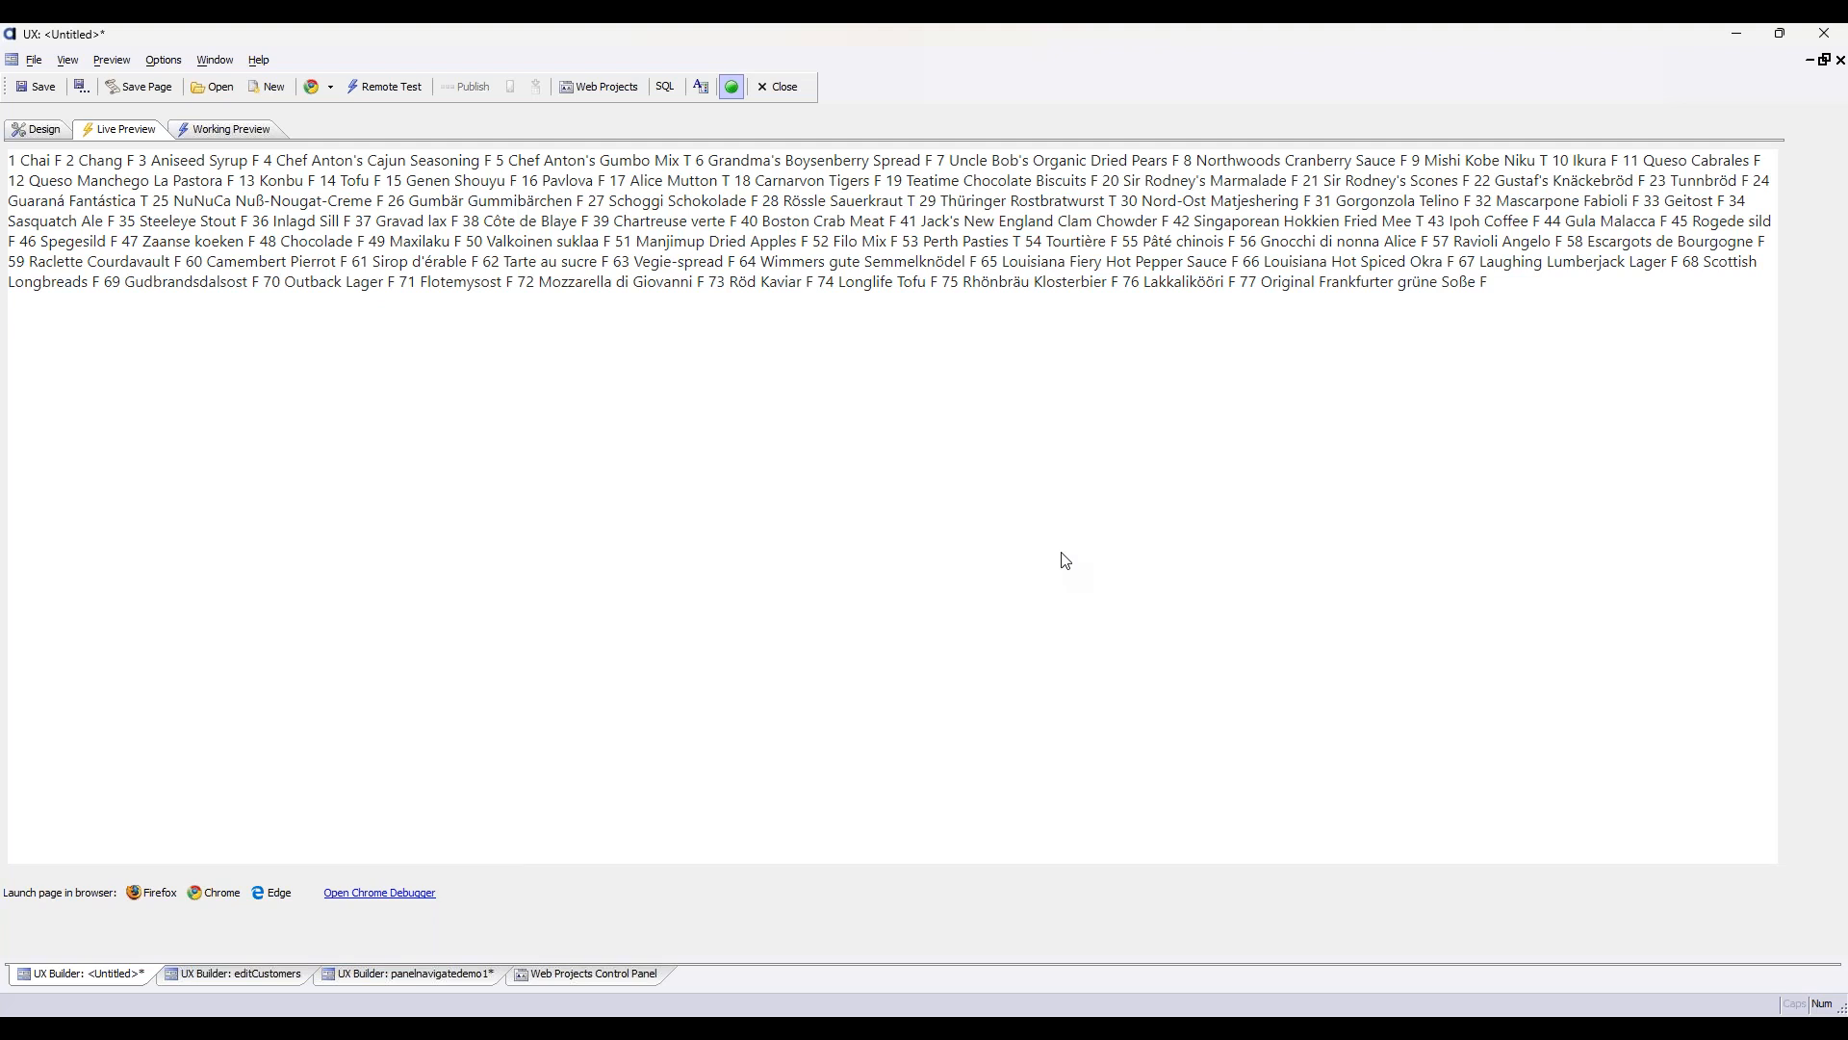
{"action": "left_click", "coordinate": [44, 128]}
Reopen the viewbox1 layout and wrap the ProductID, ProductName and Discontinued labels in a ListRowContainer with opening and closing tags
{"action": "left_click", "coordinate": [374, 199]}
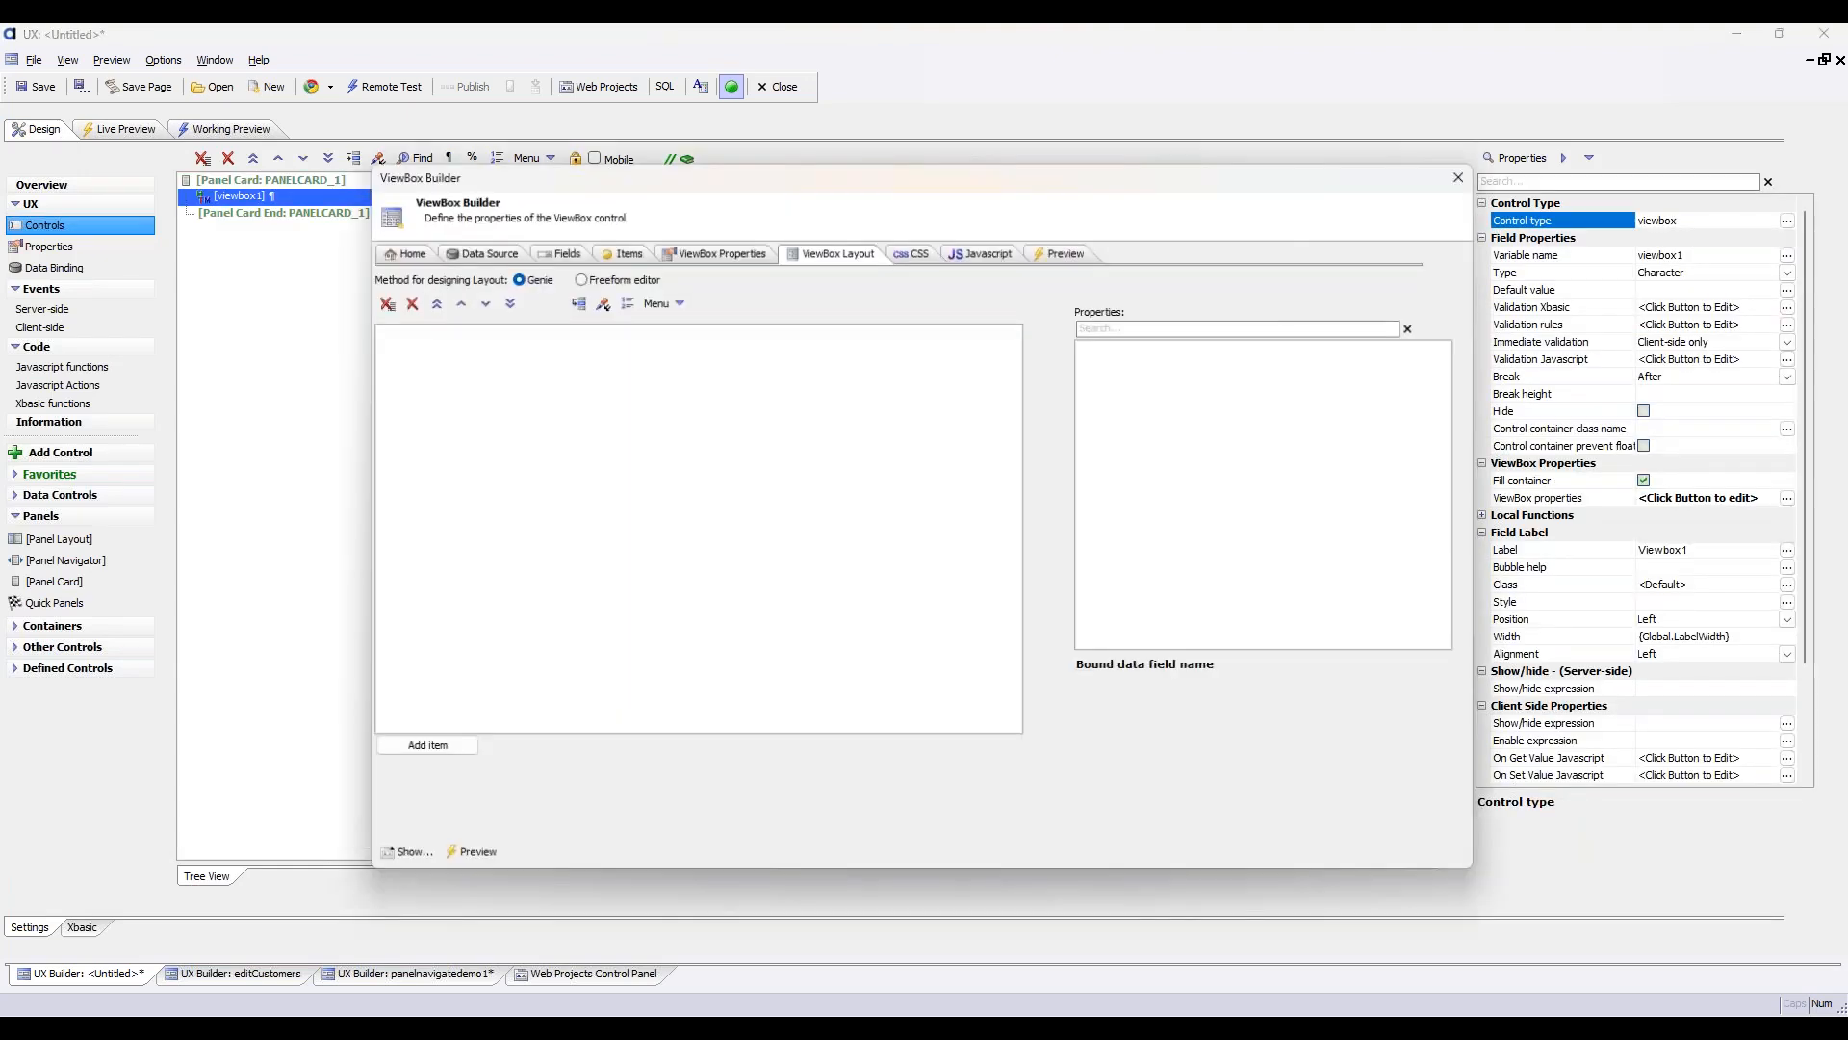
{"action": "left_click_drag", "start_coordinate": [487, 332], "coordinate": [494, 404]}
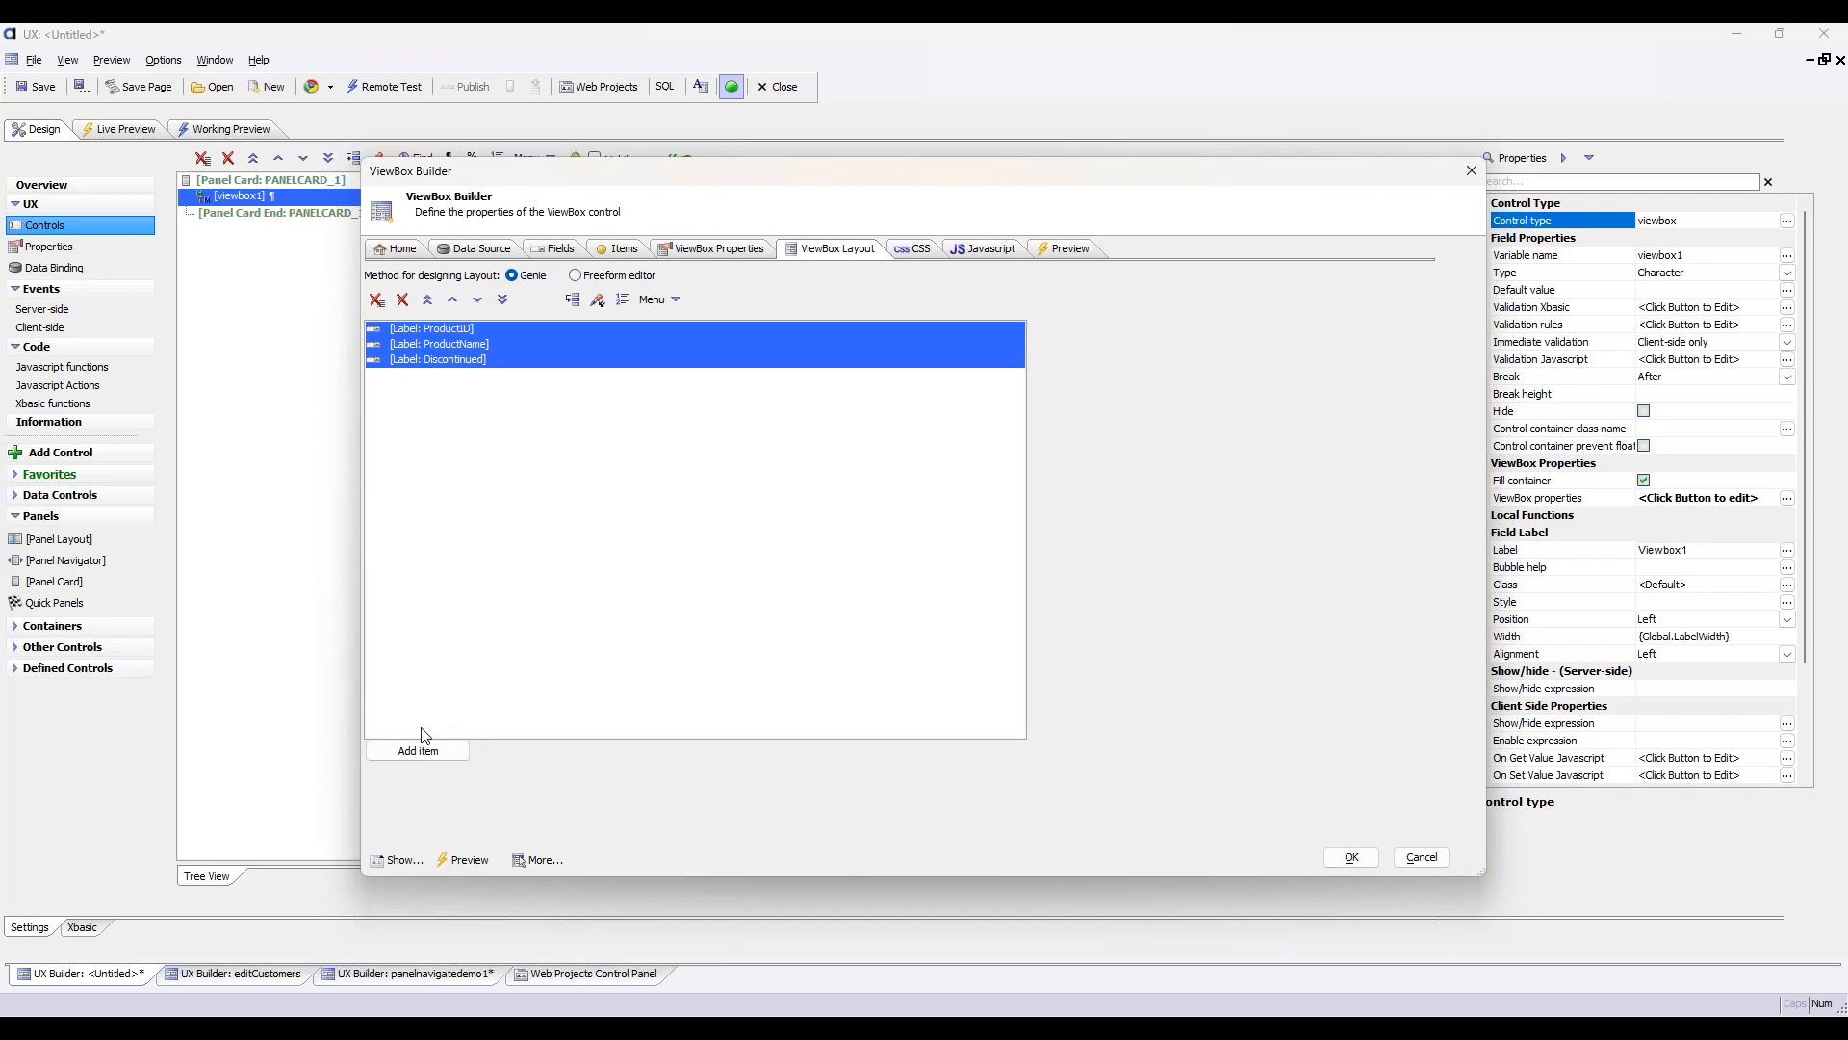
{"action": "left_click", "coordinate": [430, 752]}
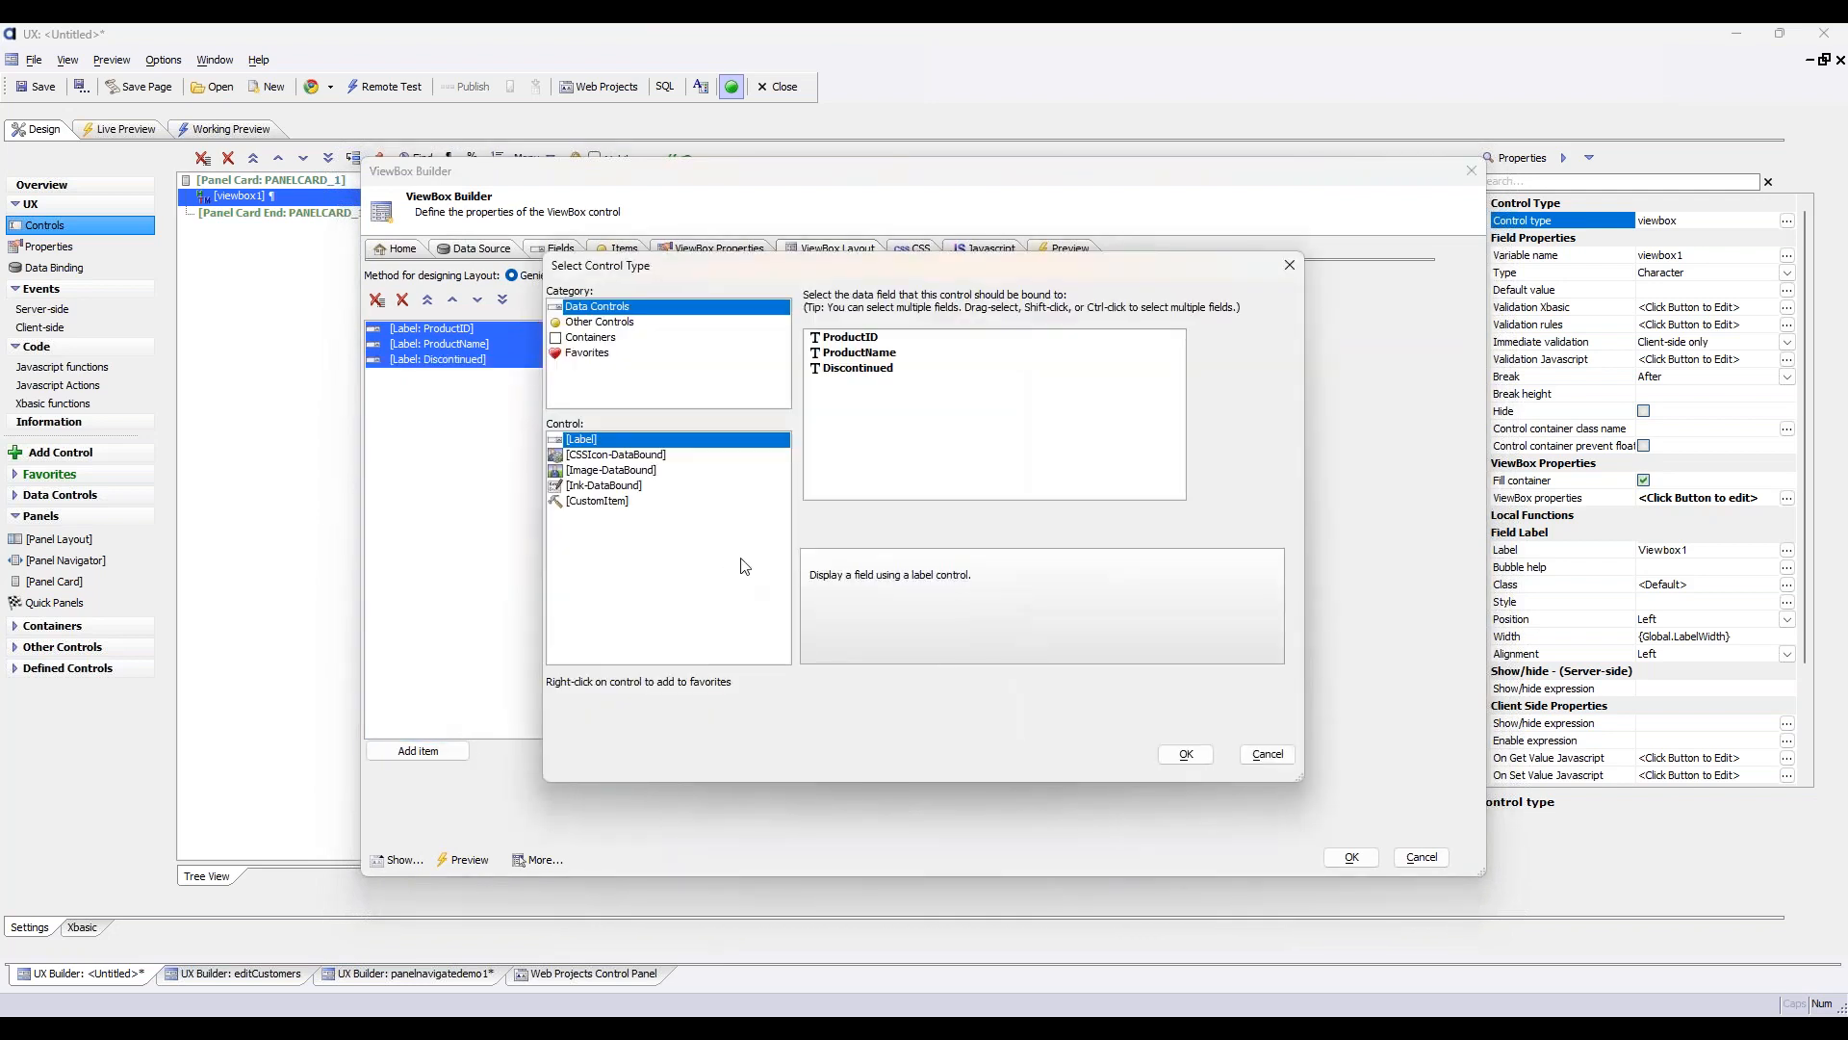
{"action": "left_click", "coordinate": [656, 338]}
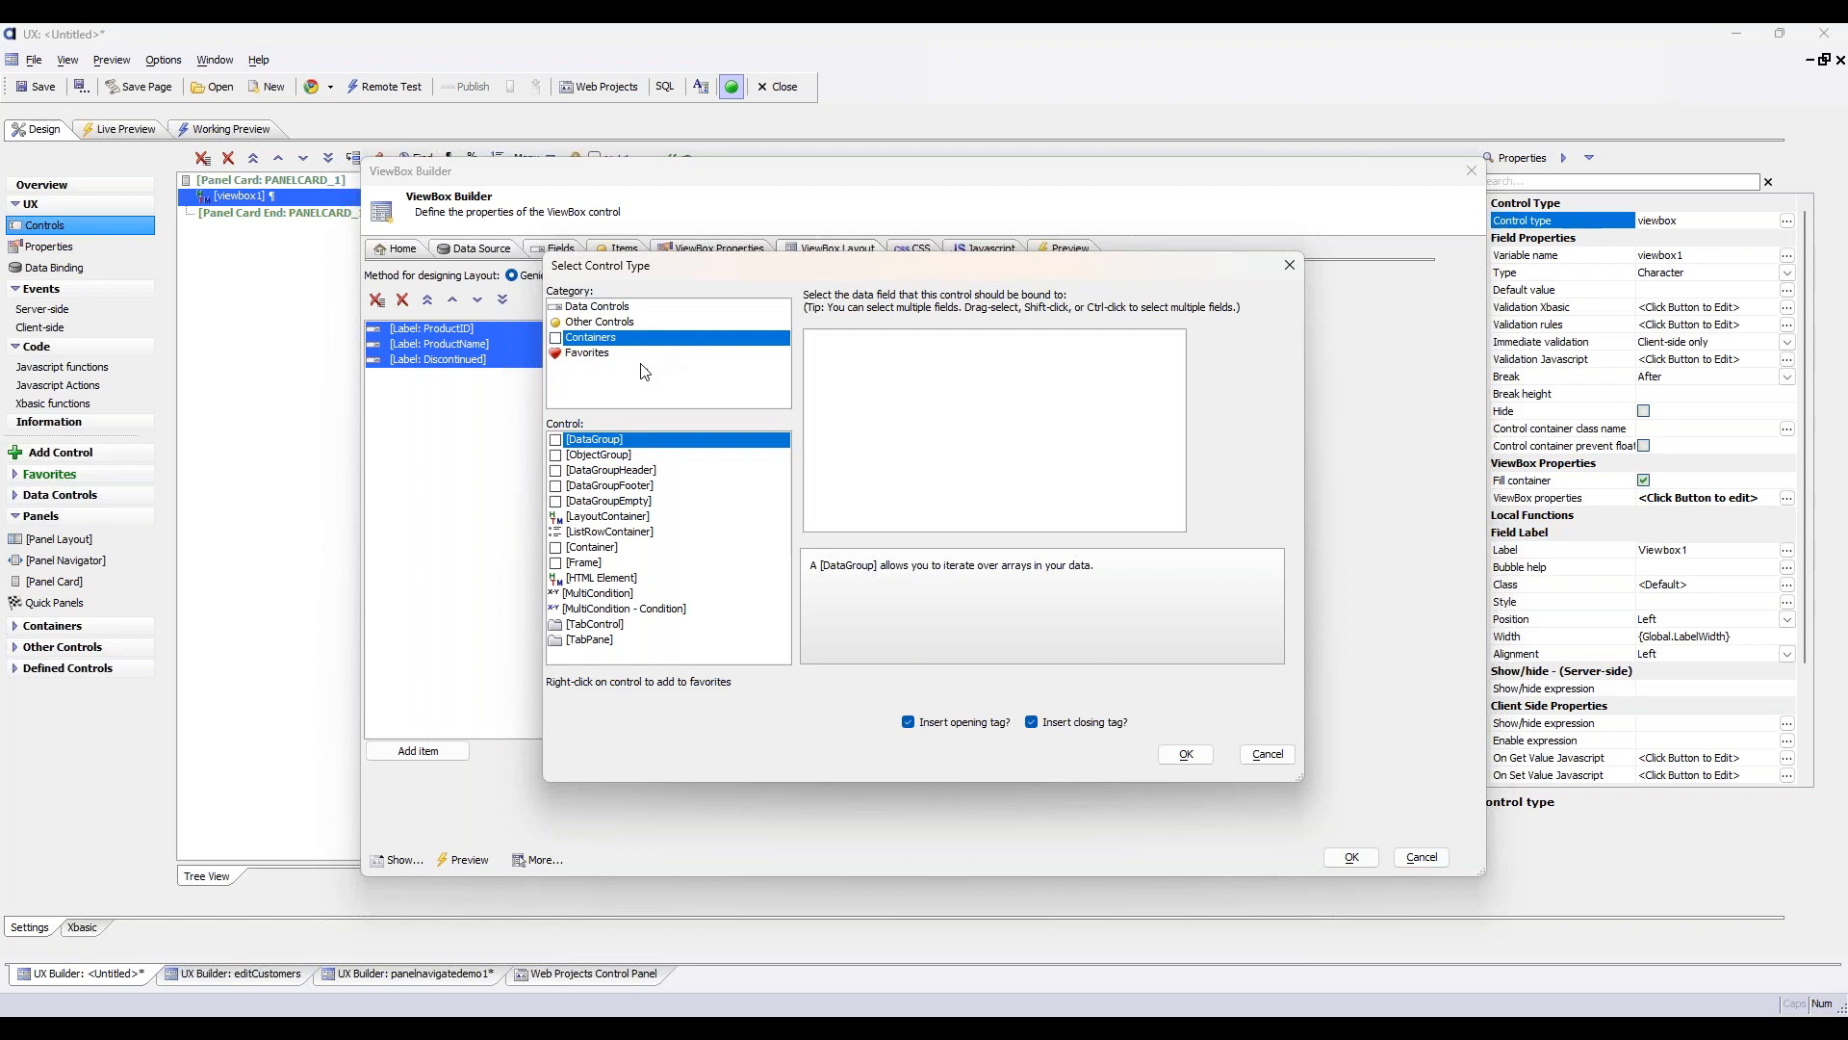
{"action": "left_click", "coordinate": [700, 534]}
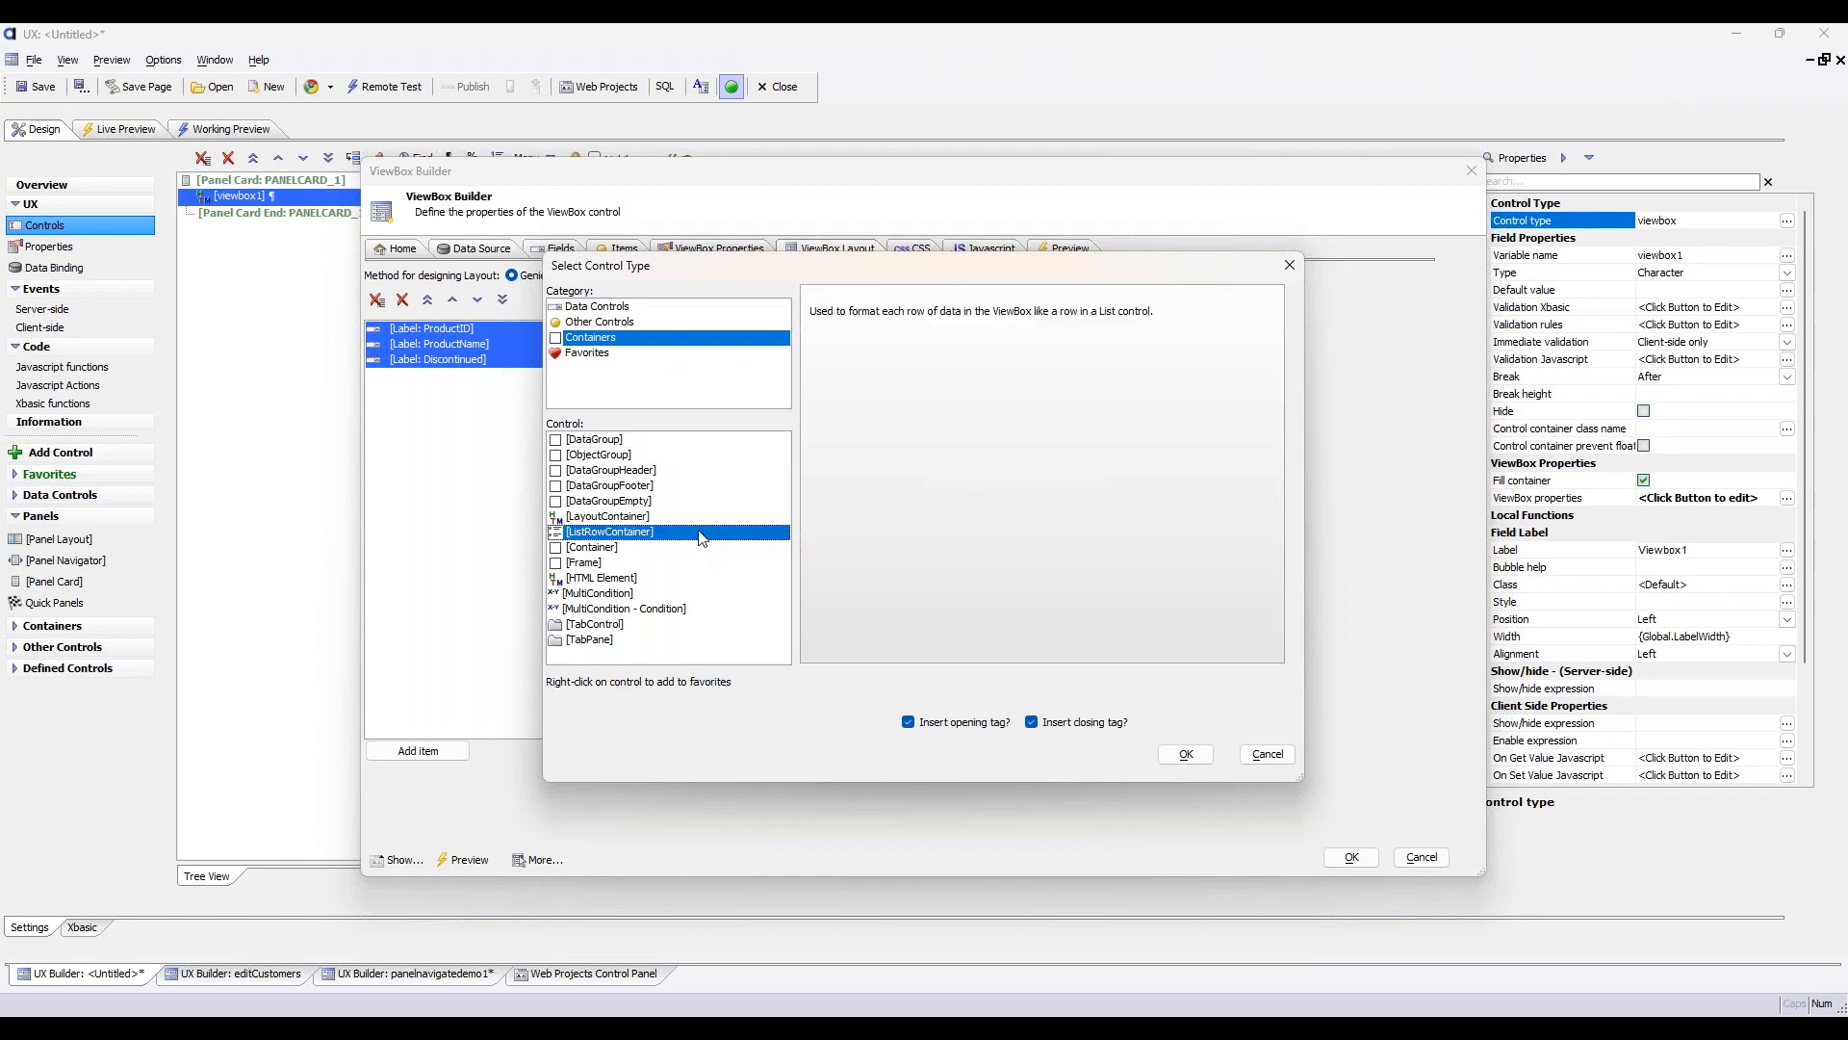
{"action": "left_click", "coordinate": [1185, 752]}
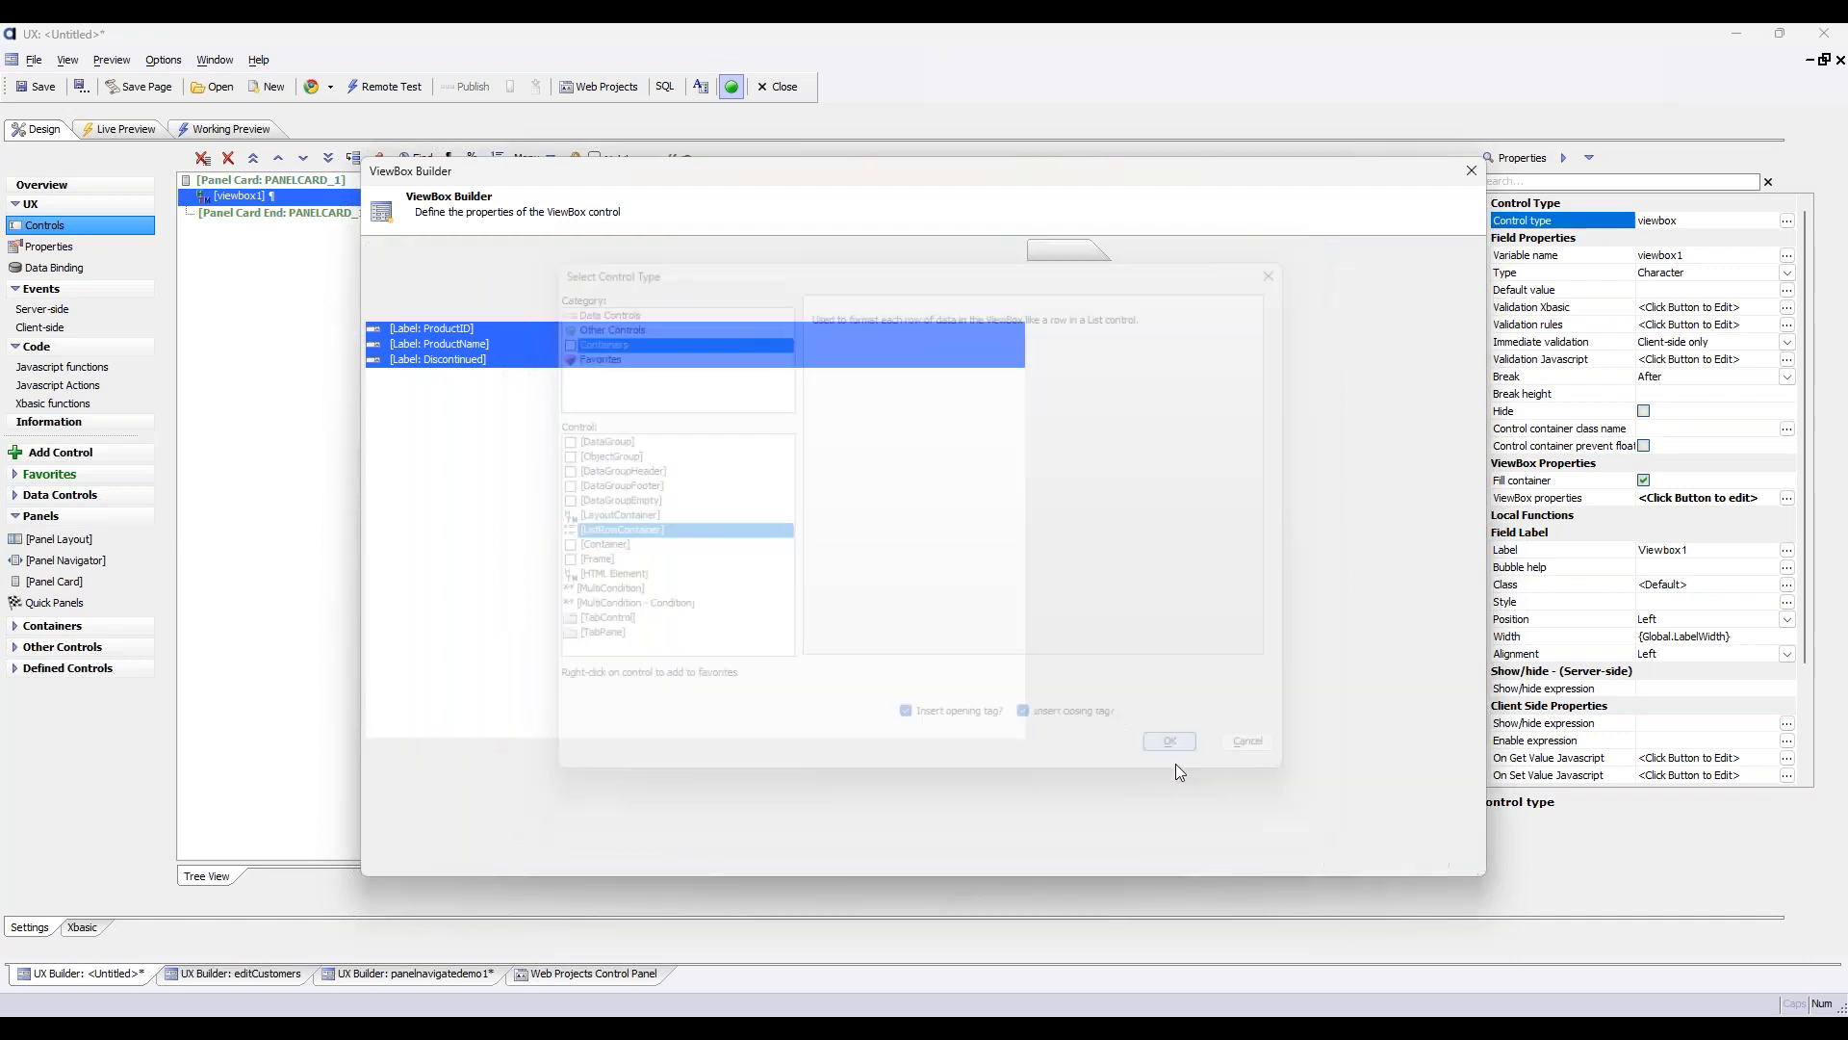
Review the list row container and its nested labels, and save the ViewBox definition
{"action": "left_click", "coordinate": [591, 331]}
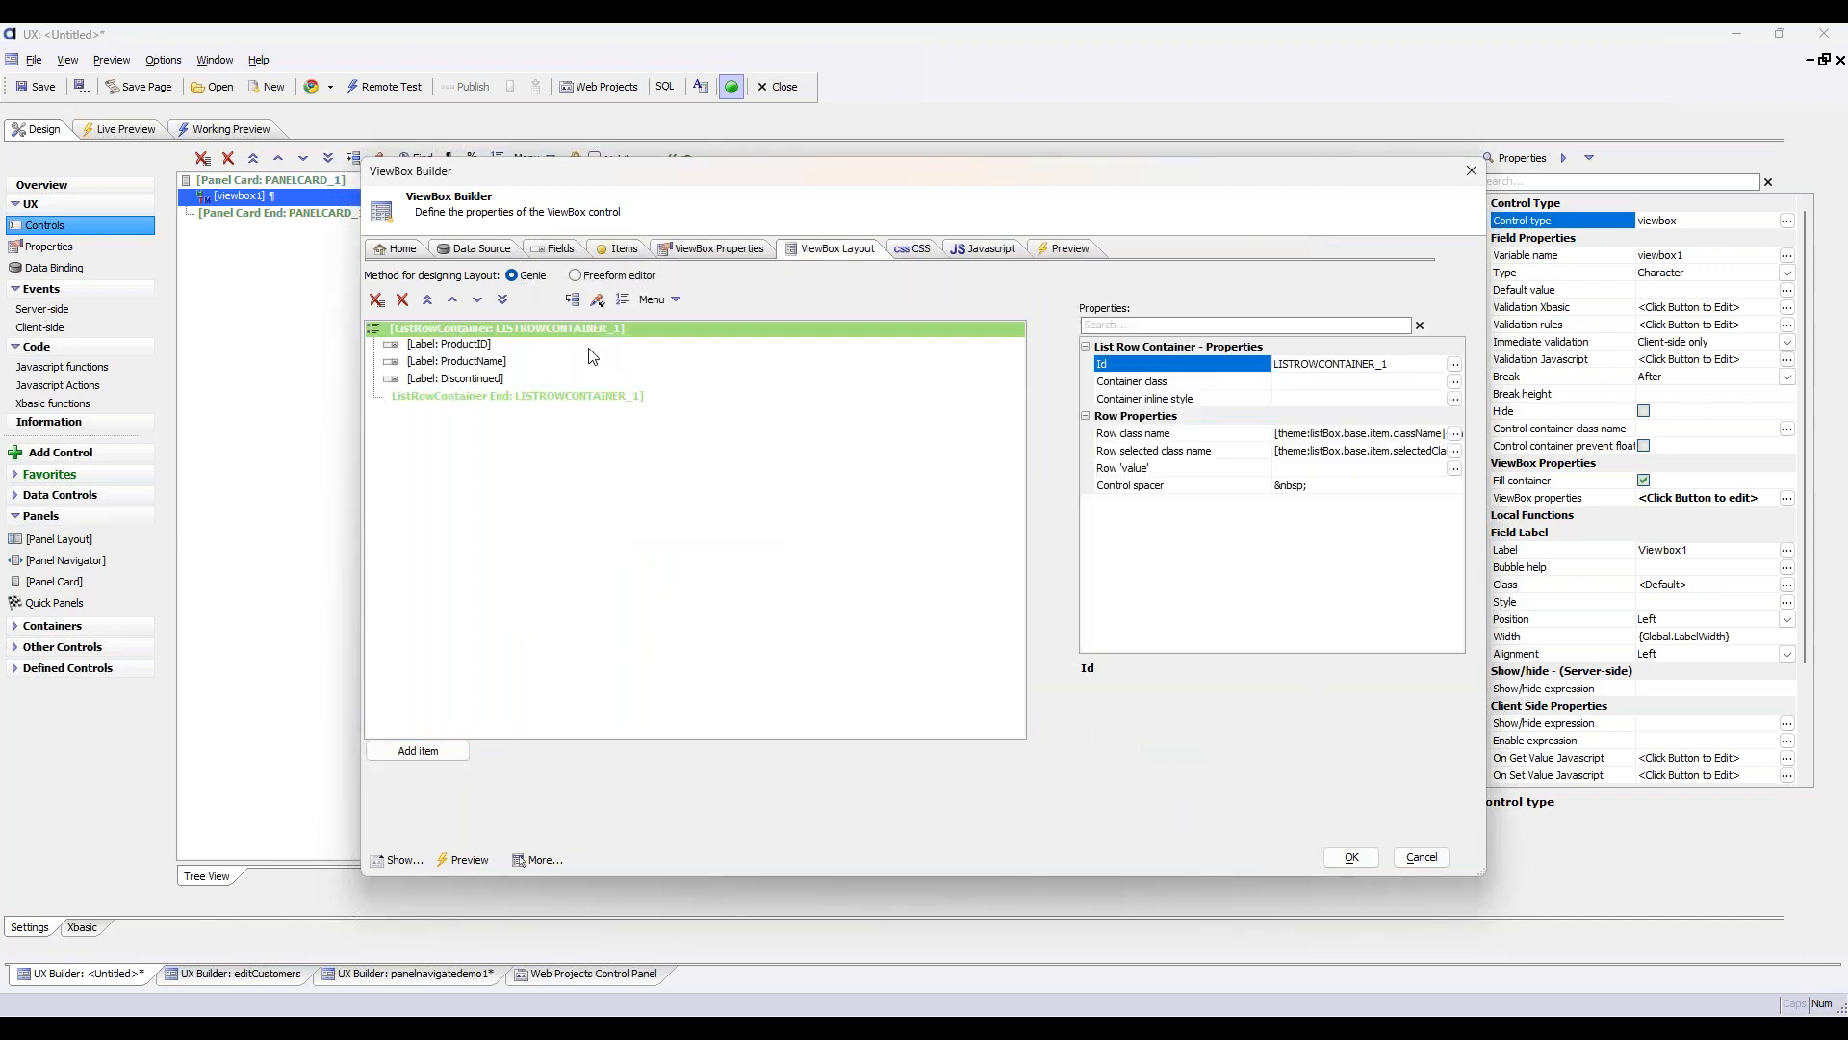
{"action": "left_click", "coordinate": [579, 344]}
{"action": "left_click", "coordinate": [573, 362]}
{"action": "left_click", "coordinate": [564, 380]}
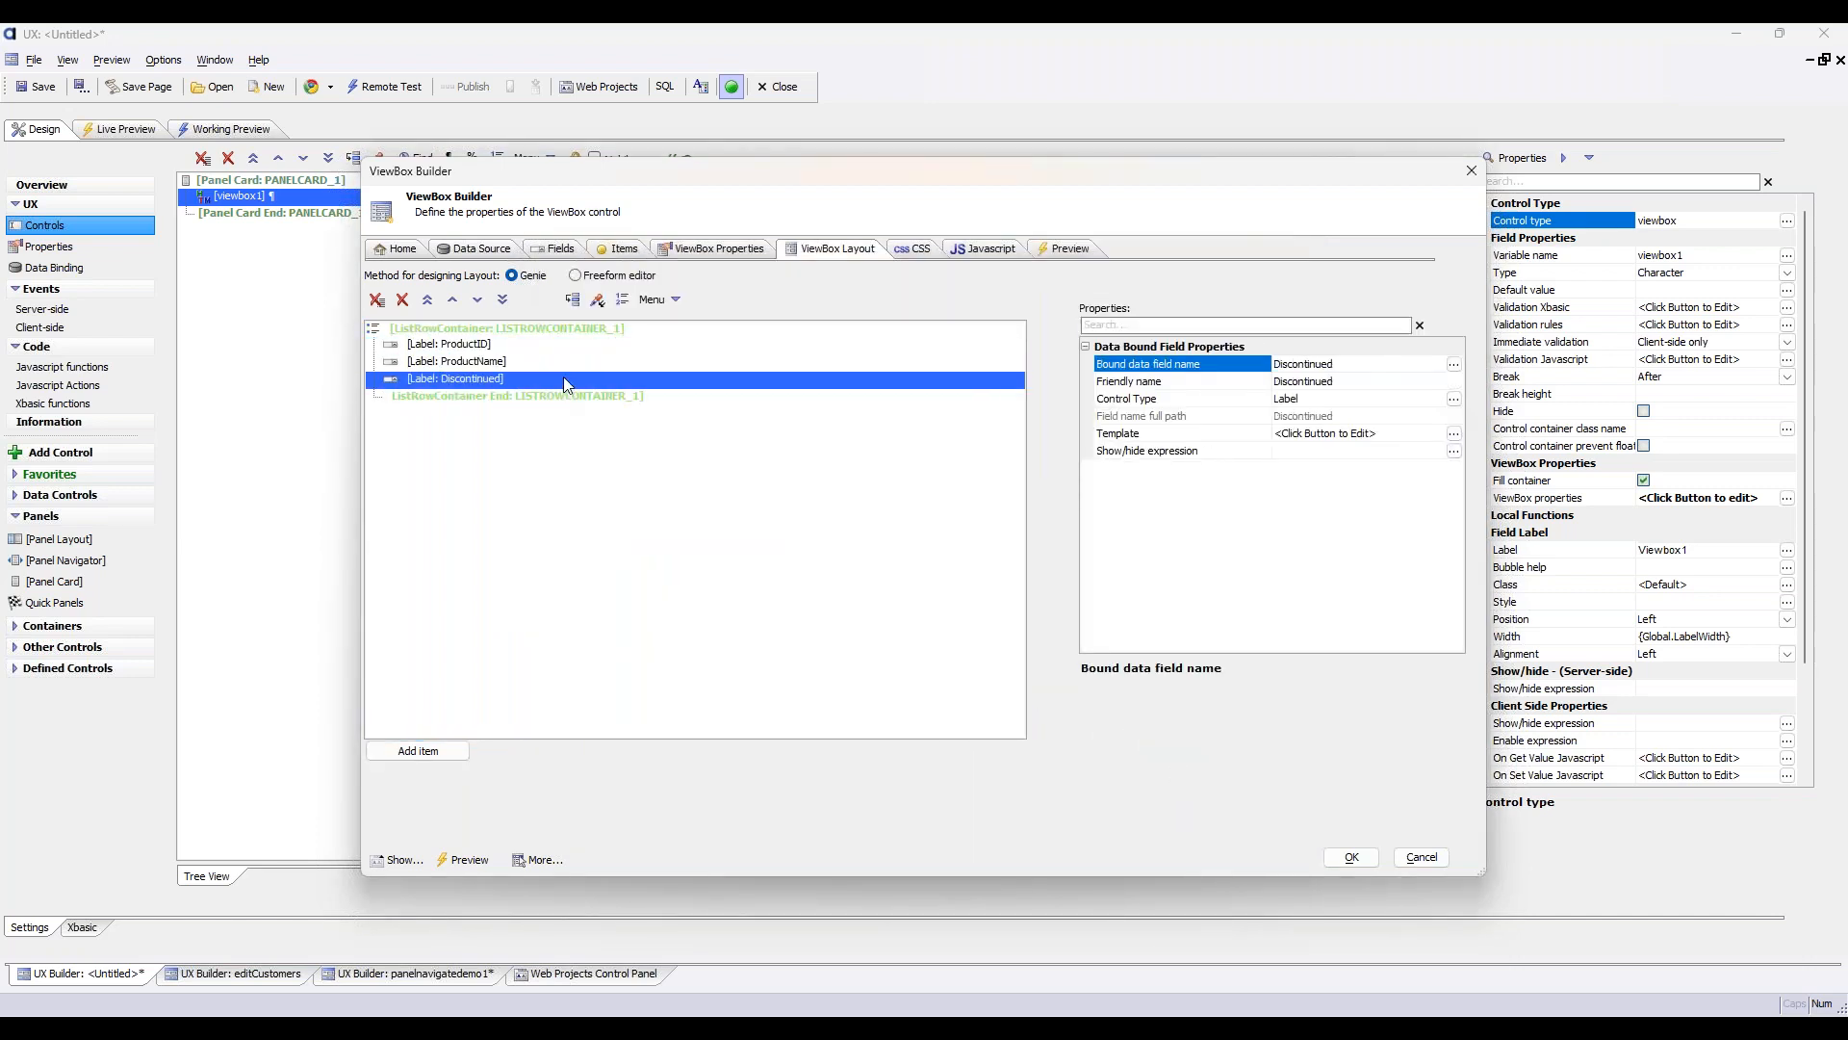
{"action": "left_click", "coordinate": [592, 344]}
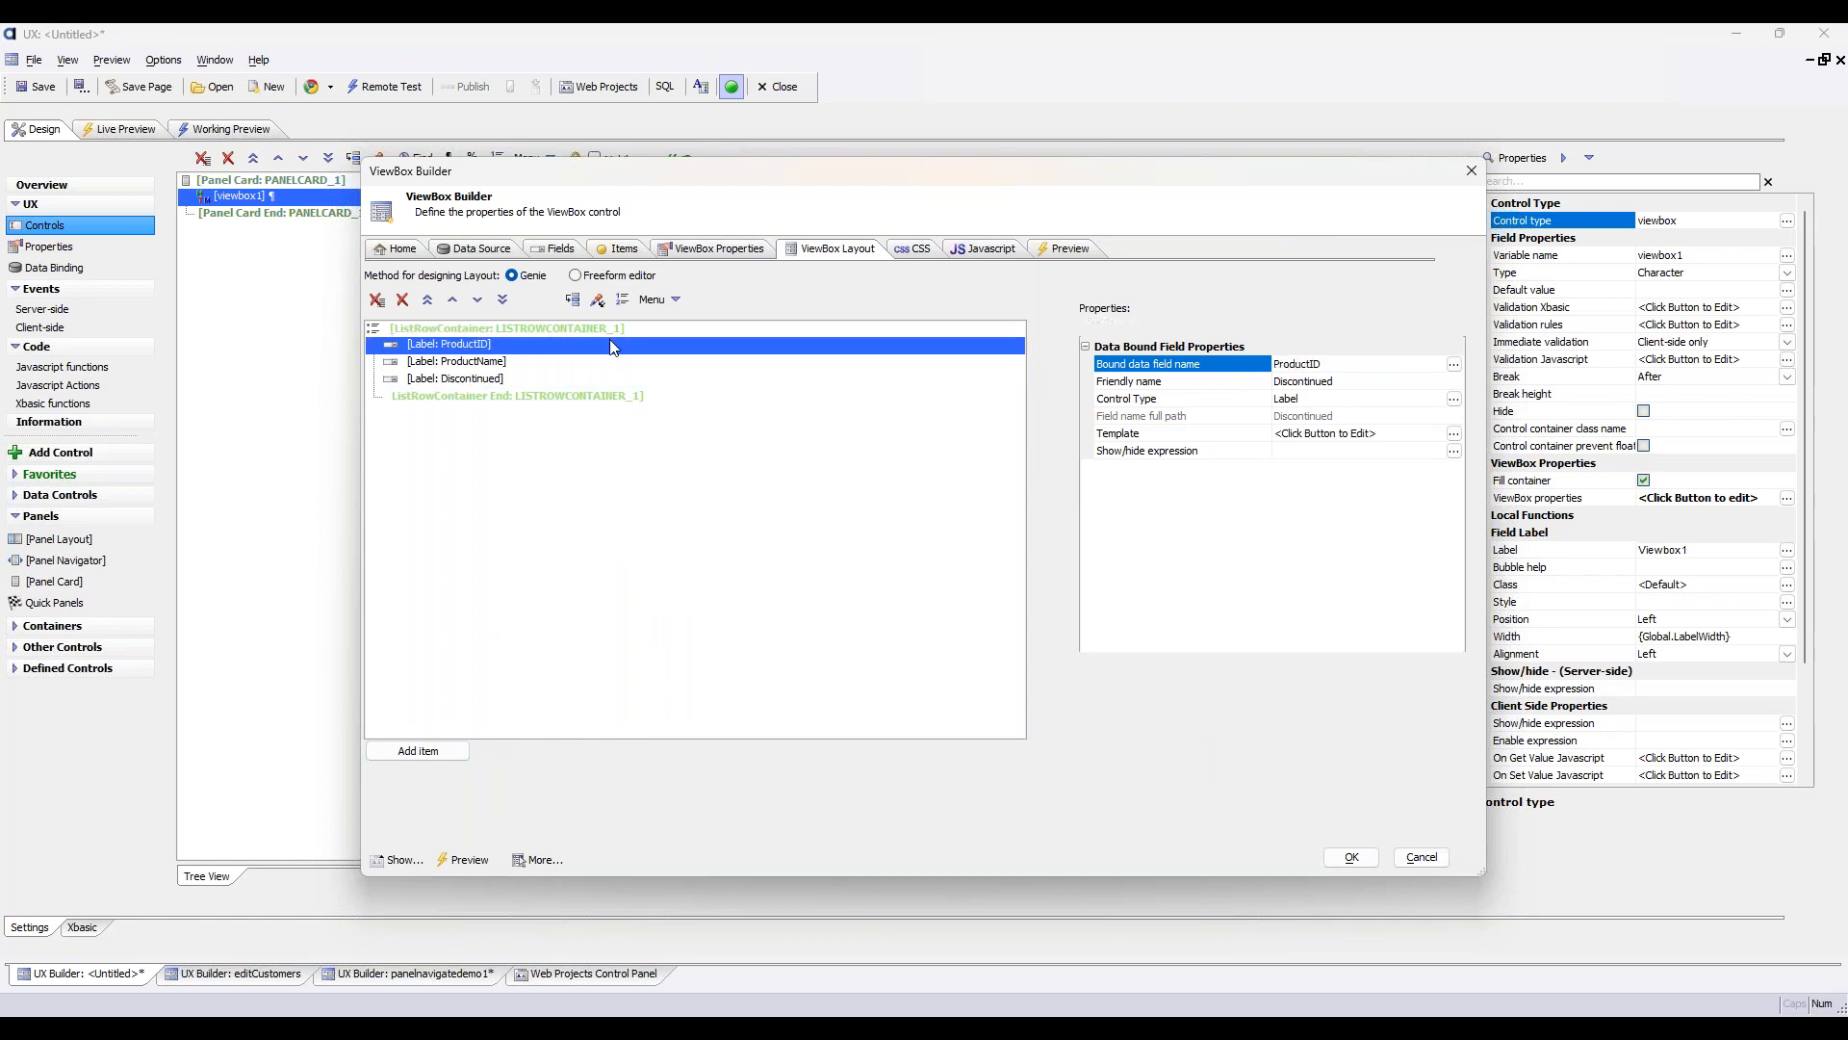
{"action": "left_click", "coordinate": [616, 331]}
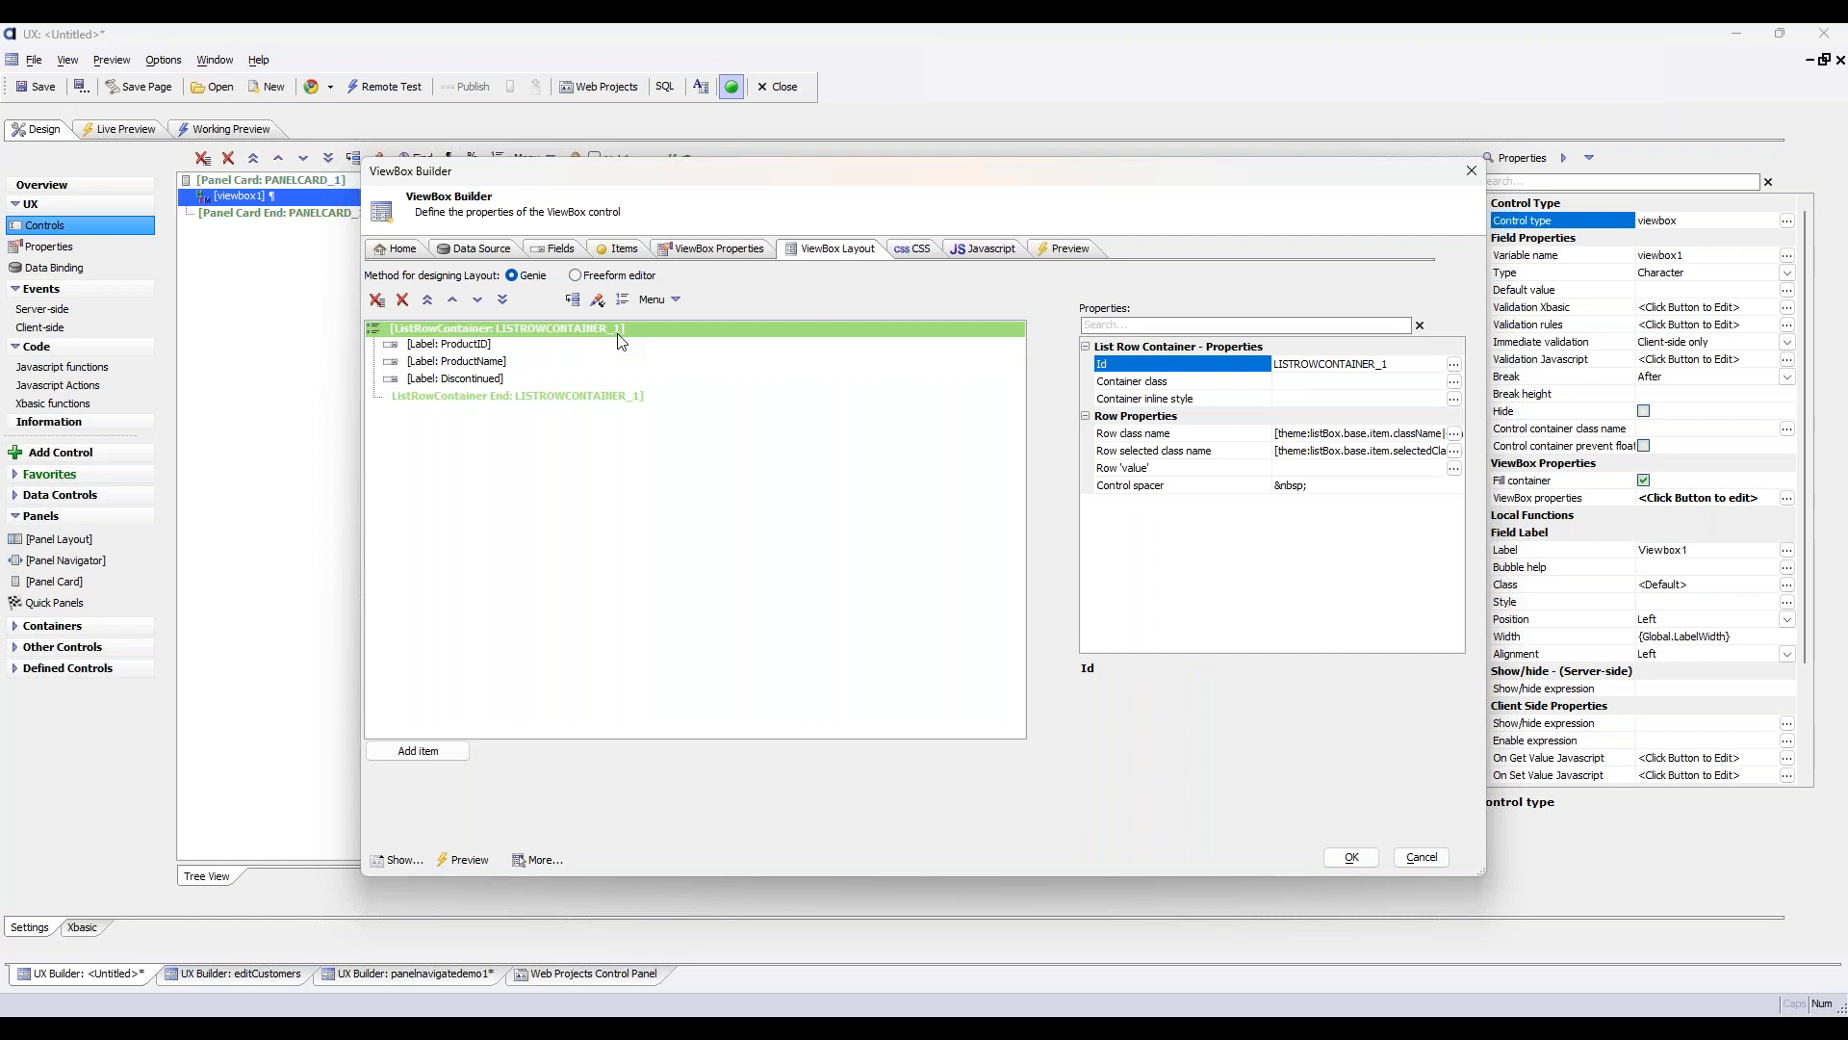
{"action": "left_click", "coordinate": [1350, 857]}
Run a live preview and select several product rows in the list, ending on the Chai row
{"action": "left_click", "coordinate": [120, 129]}
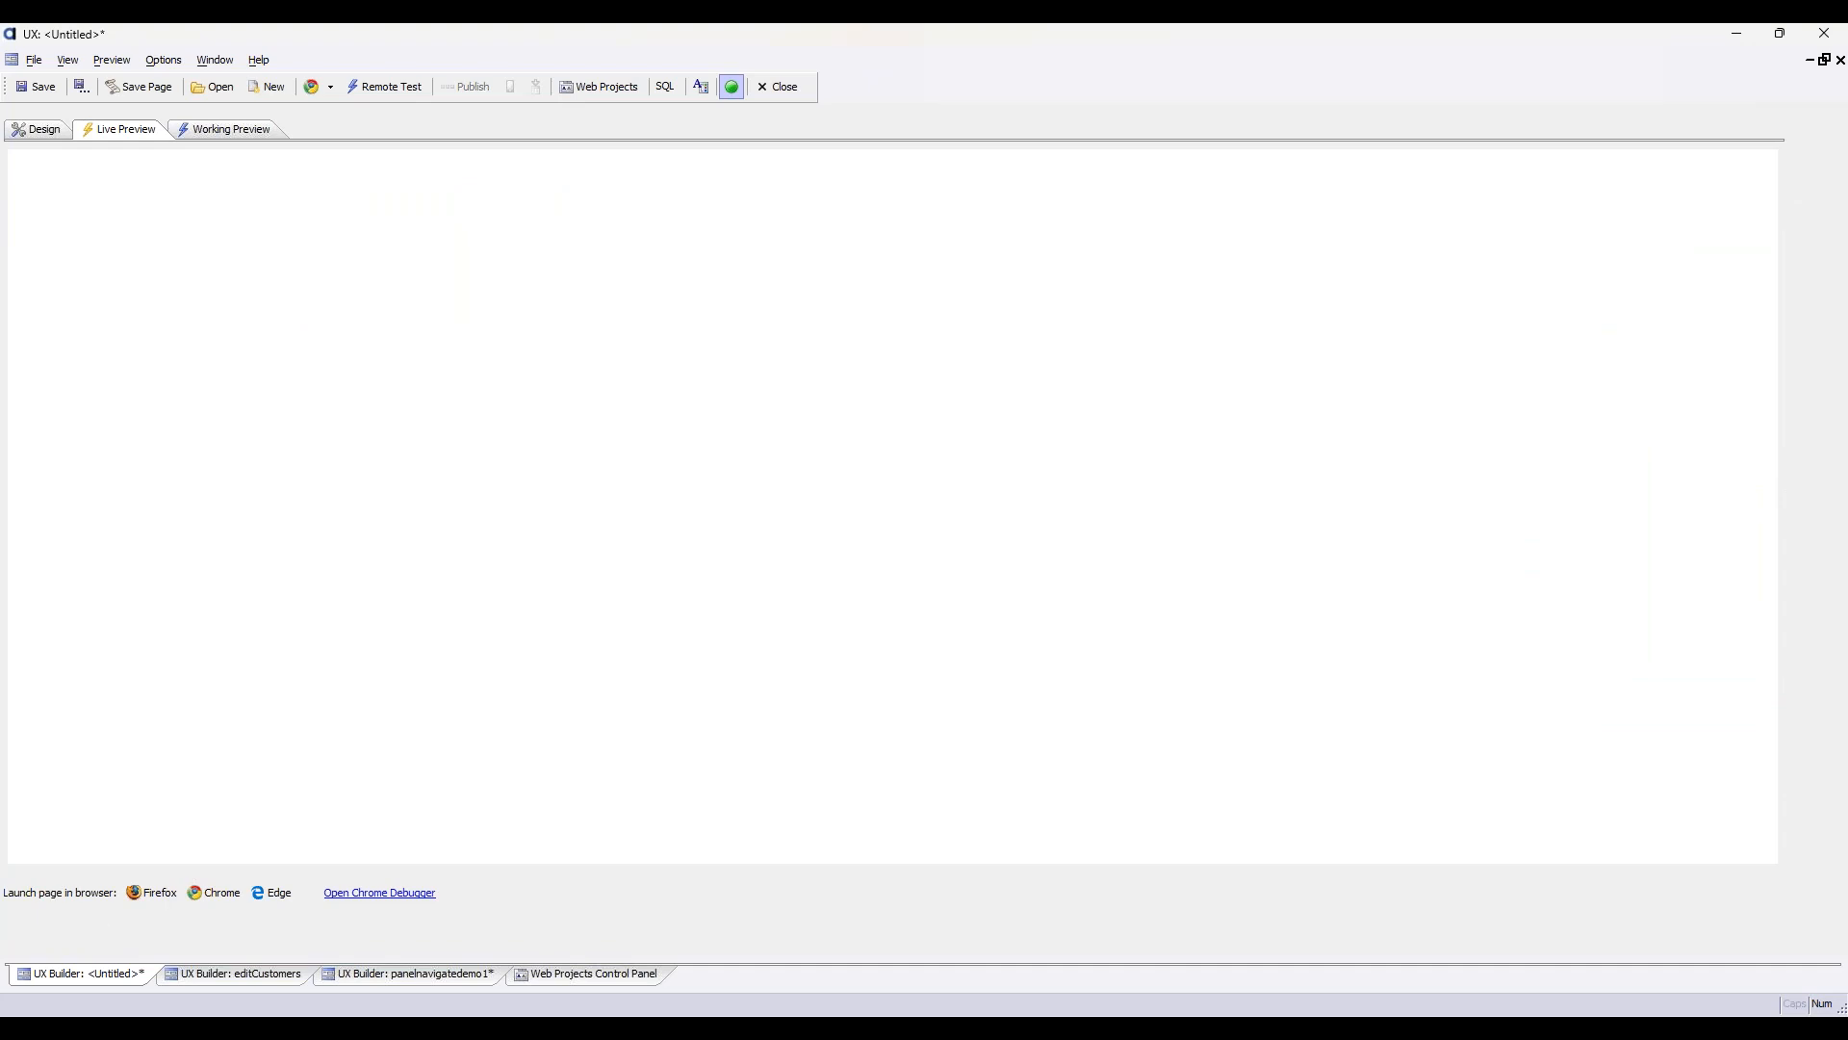
{"action": "left_click", "coordinate": [287, 233]}
{"action": "left_click", "coordinate": [274, 273]}
{"action": "left_click", "coordinate": [284, 332]}
{"action": "left_click", "coordinate": [107, 173]}
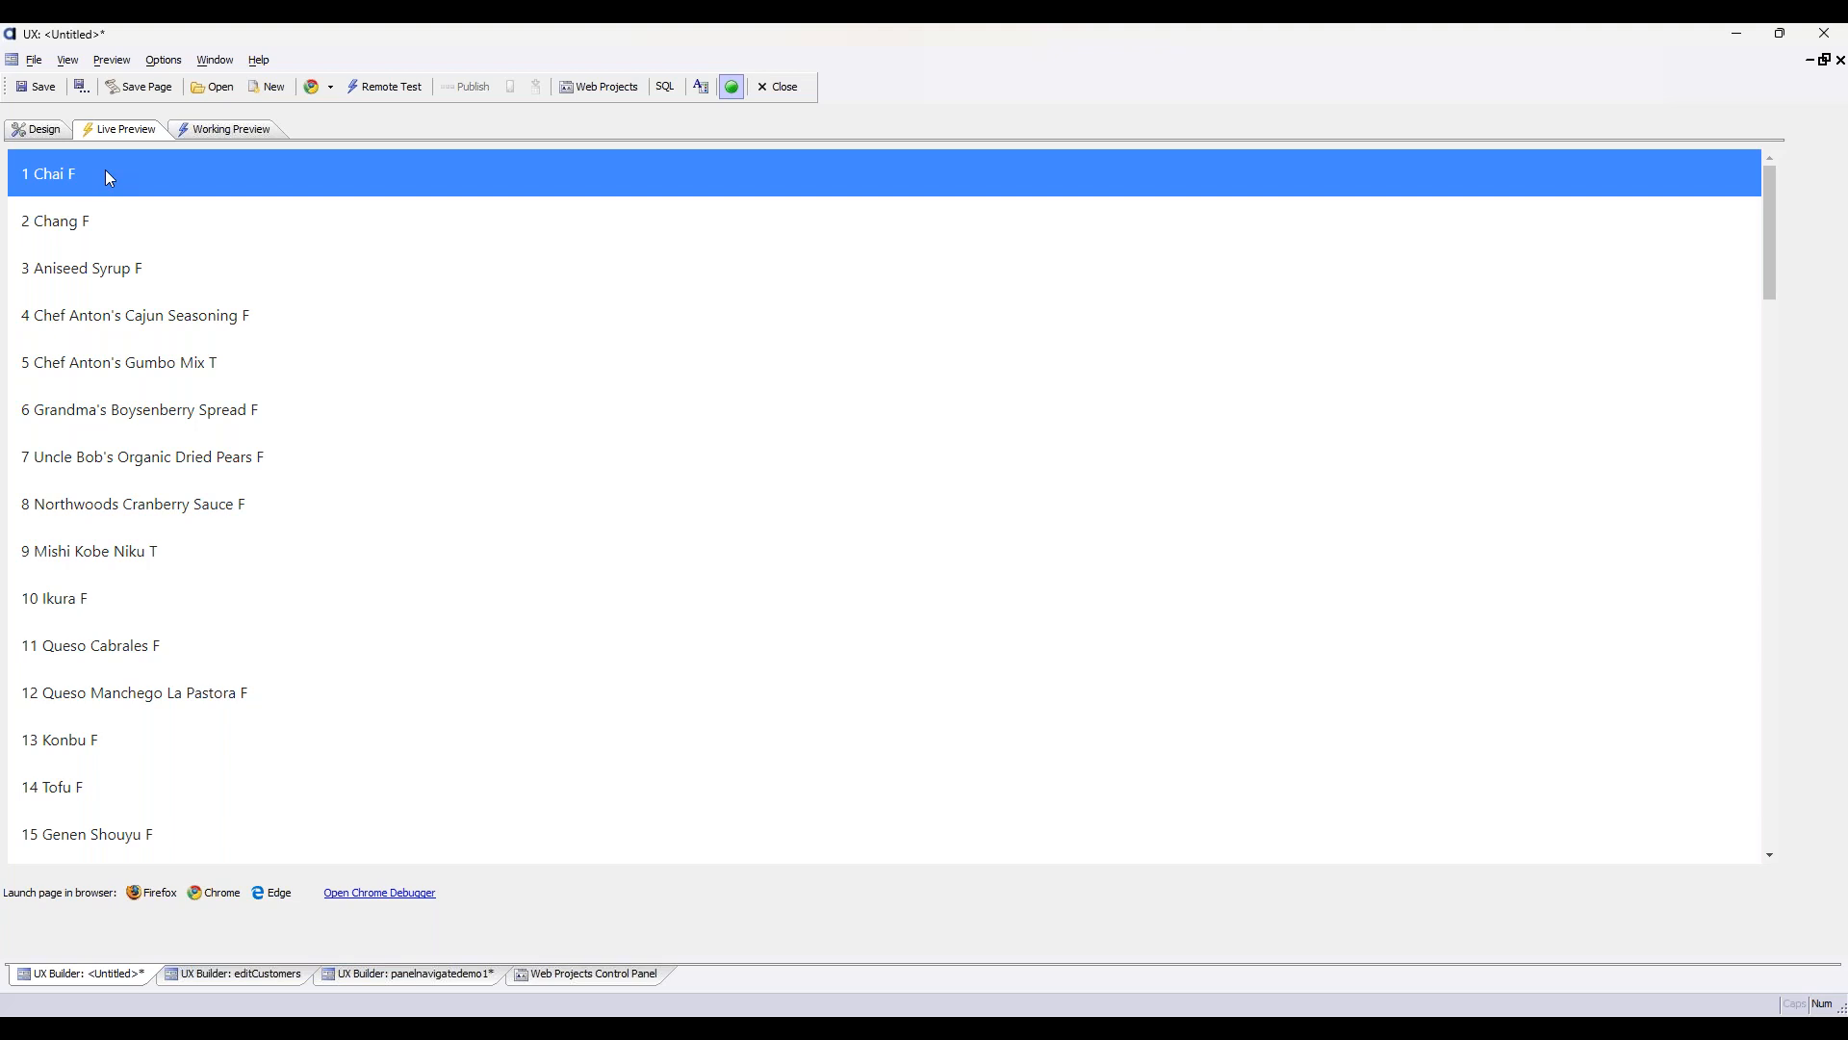
Reopen the viewbox1 layout and examine the properties of the ProductName label and the list row container
{"action": "left_click", "coordinate": [48, 132]}
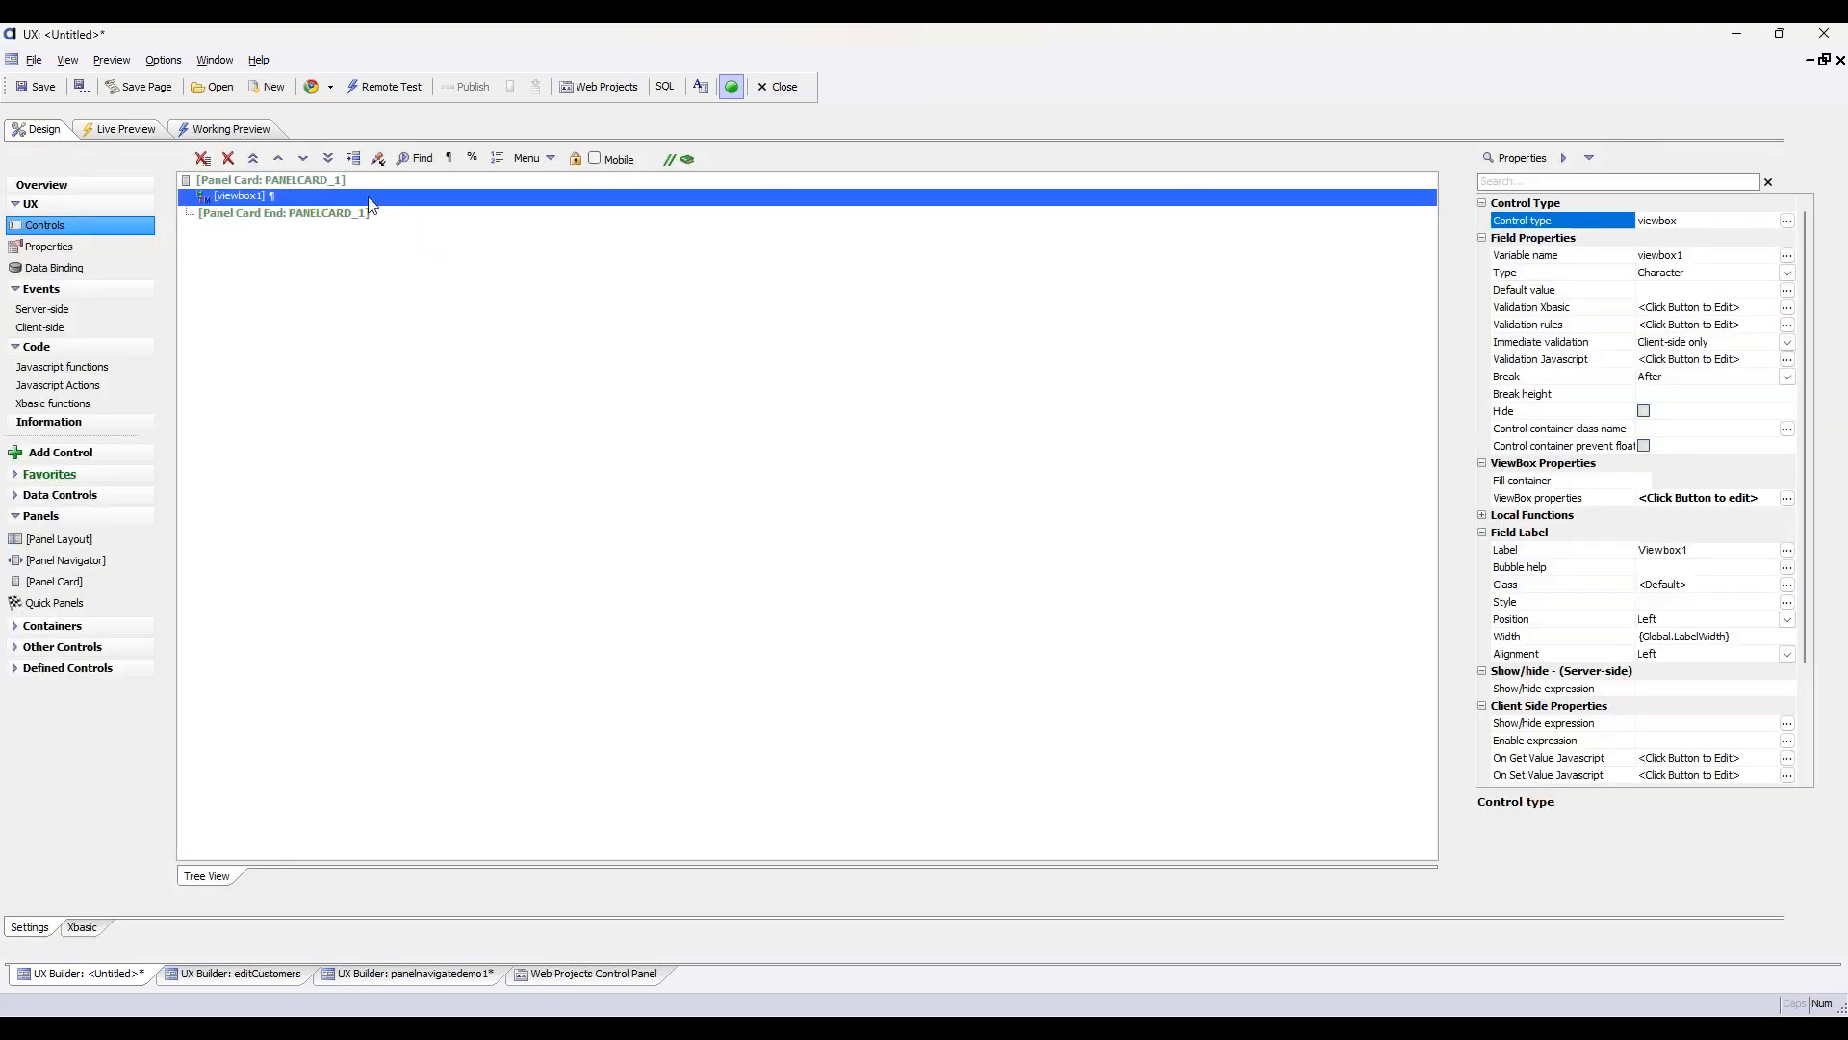
{"action": "double_click", "coordinate": [387, 201]}
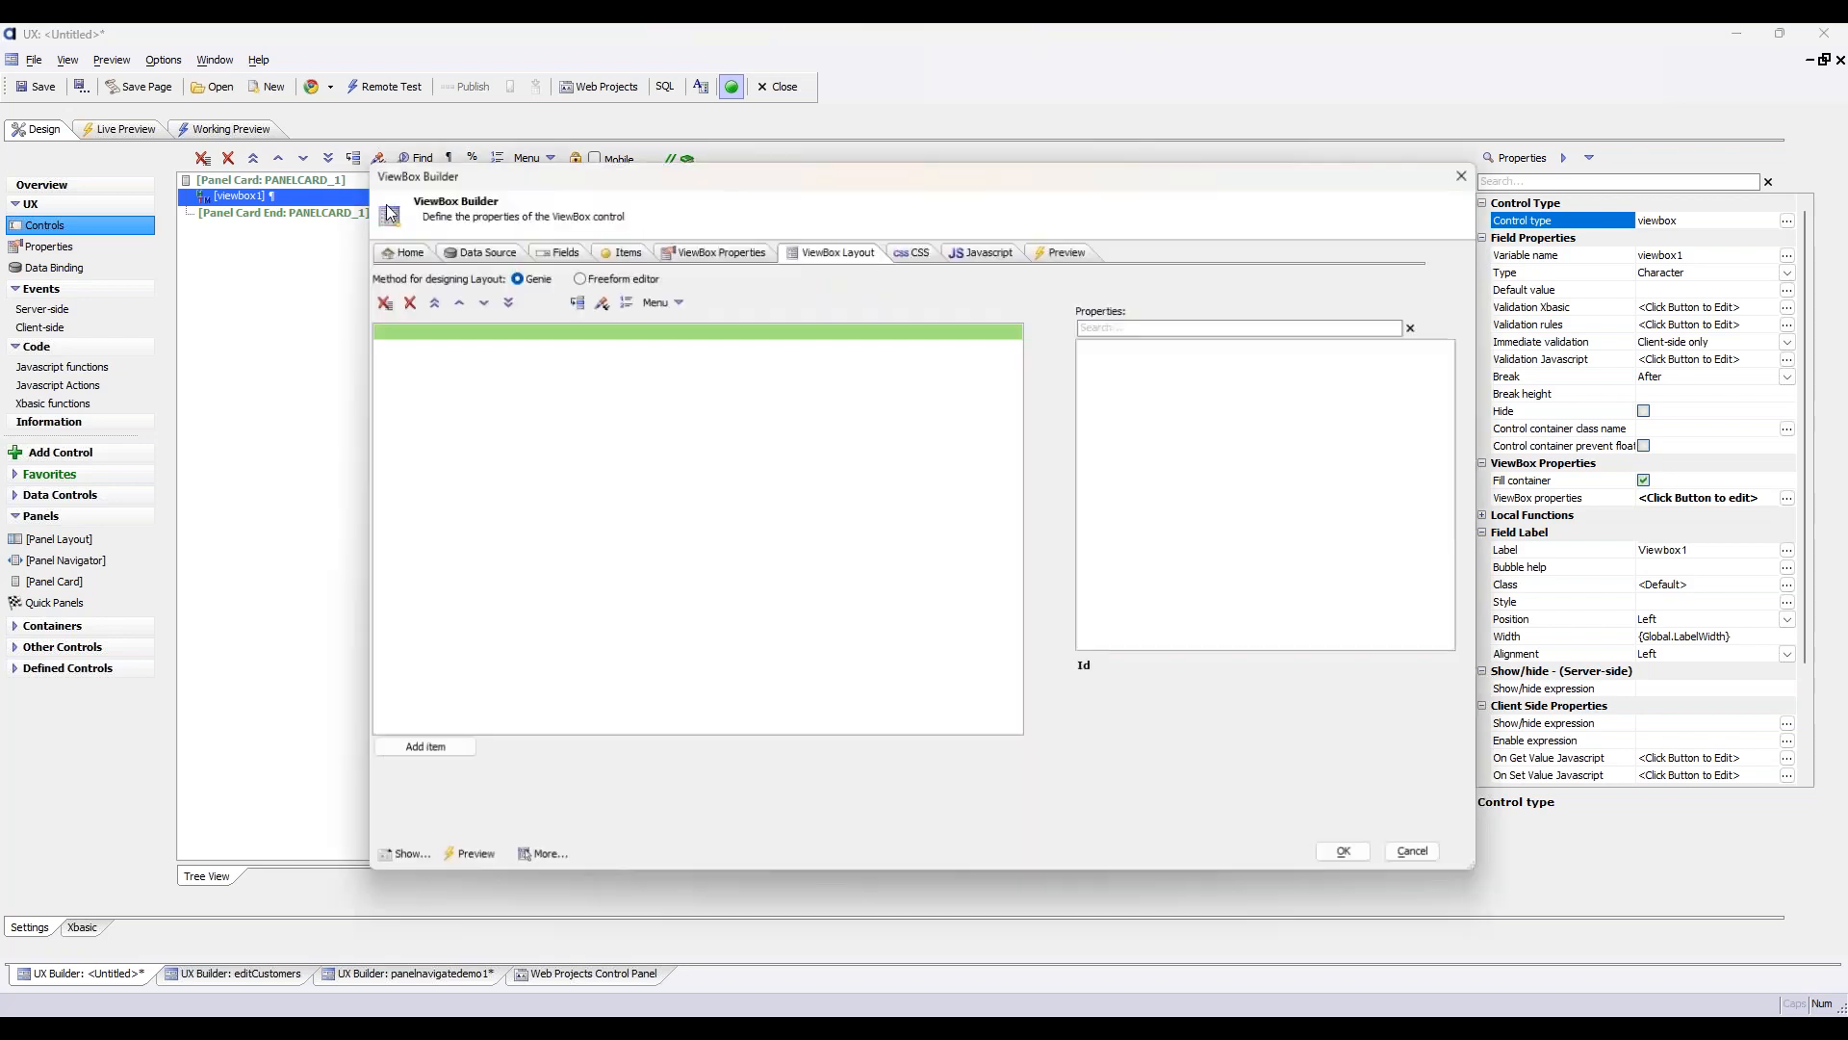
{"action": "left_click", "coordinate": [664, 364]}
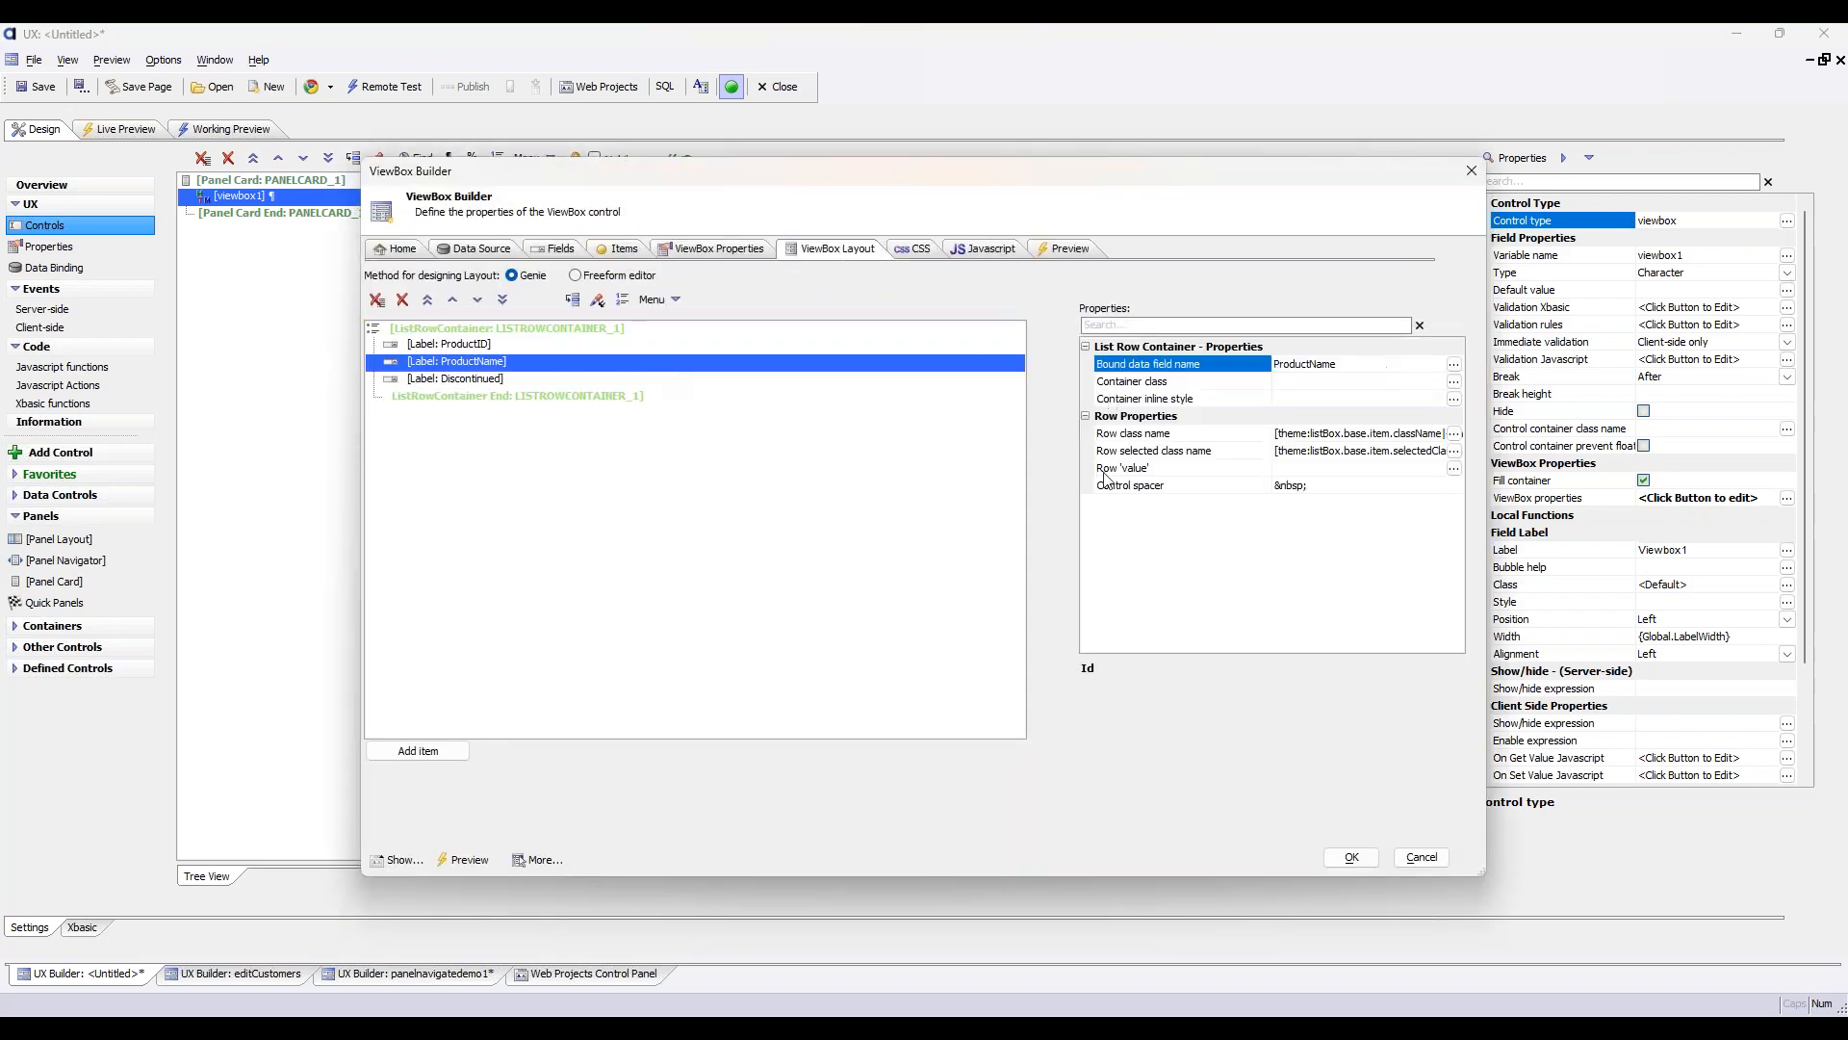
{"action": "left_click", "coordinate": [657, 330]}
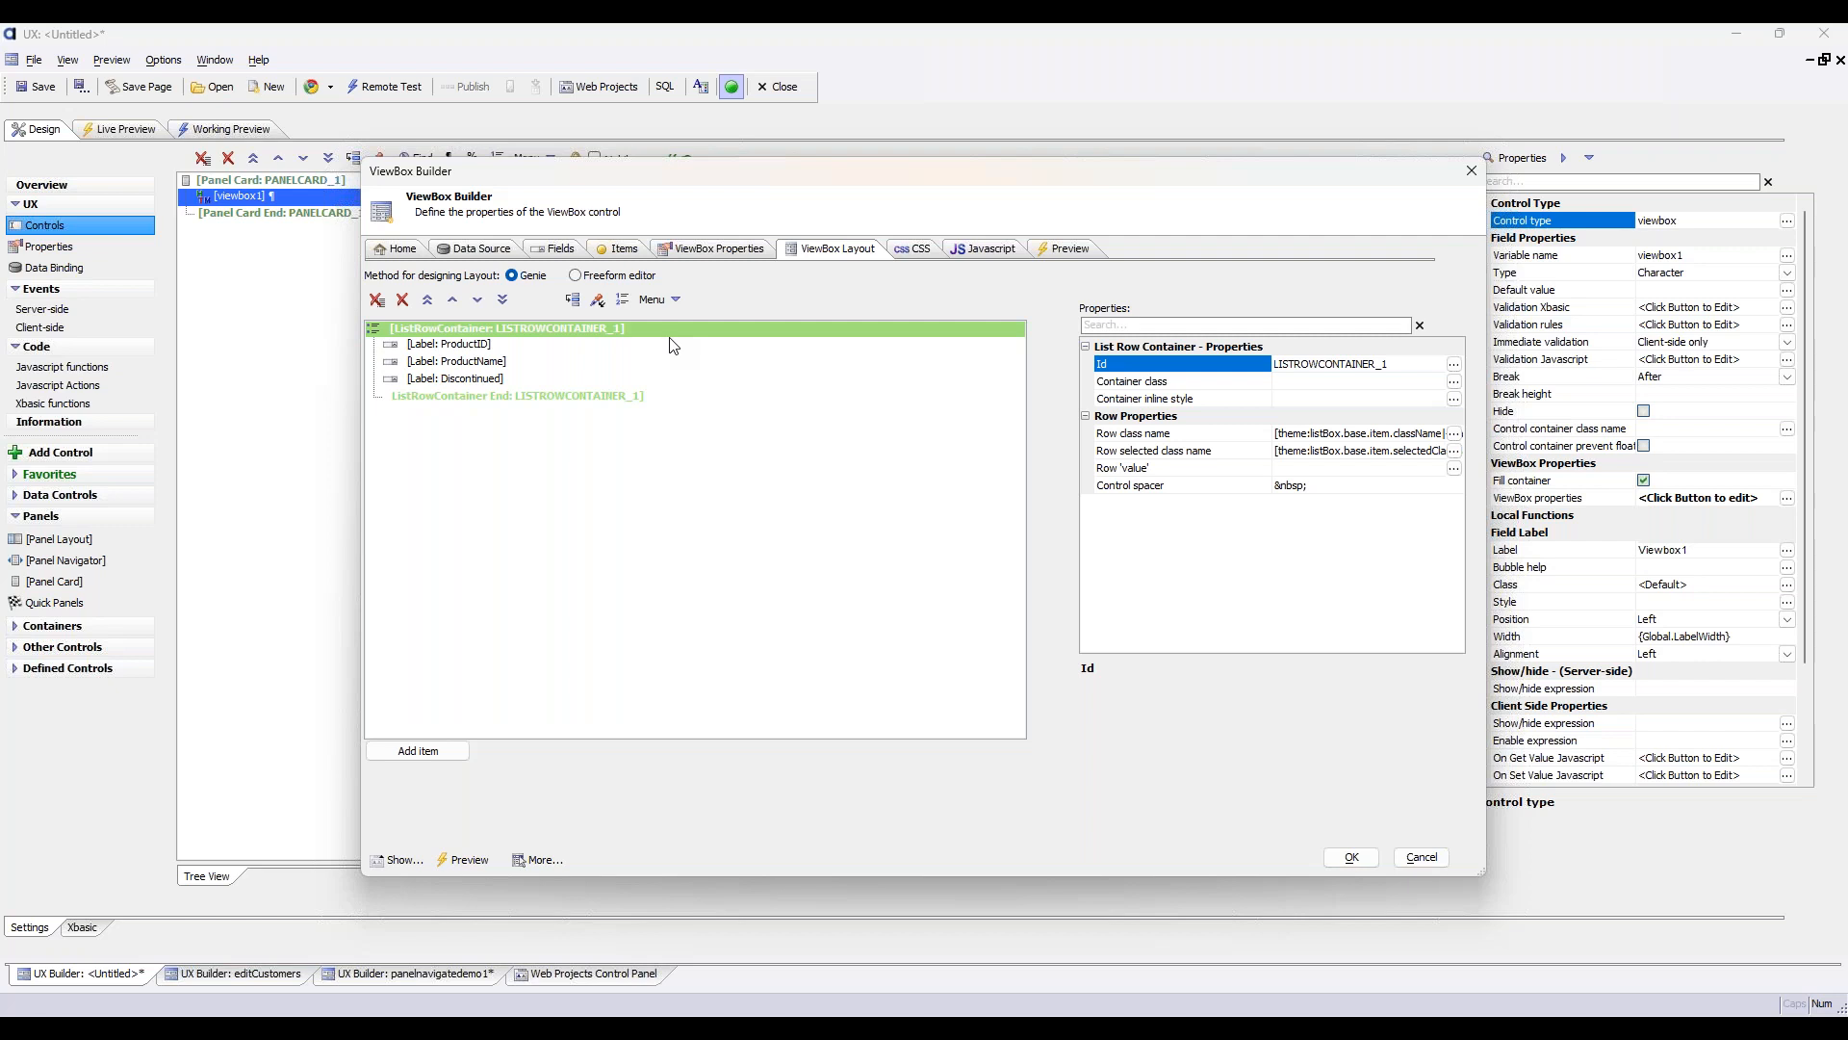
Switch the ViewBox layout design method to Freeform editor and look over the full template code
{"action": "left_click", "coordinate": [617, 276]}
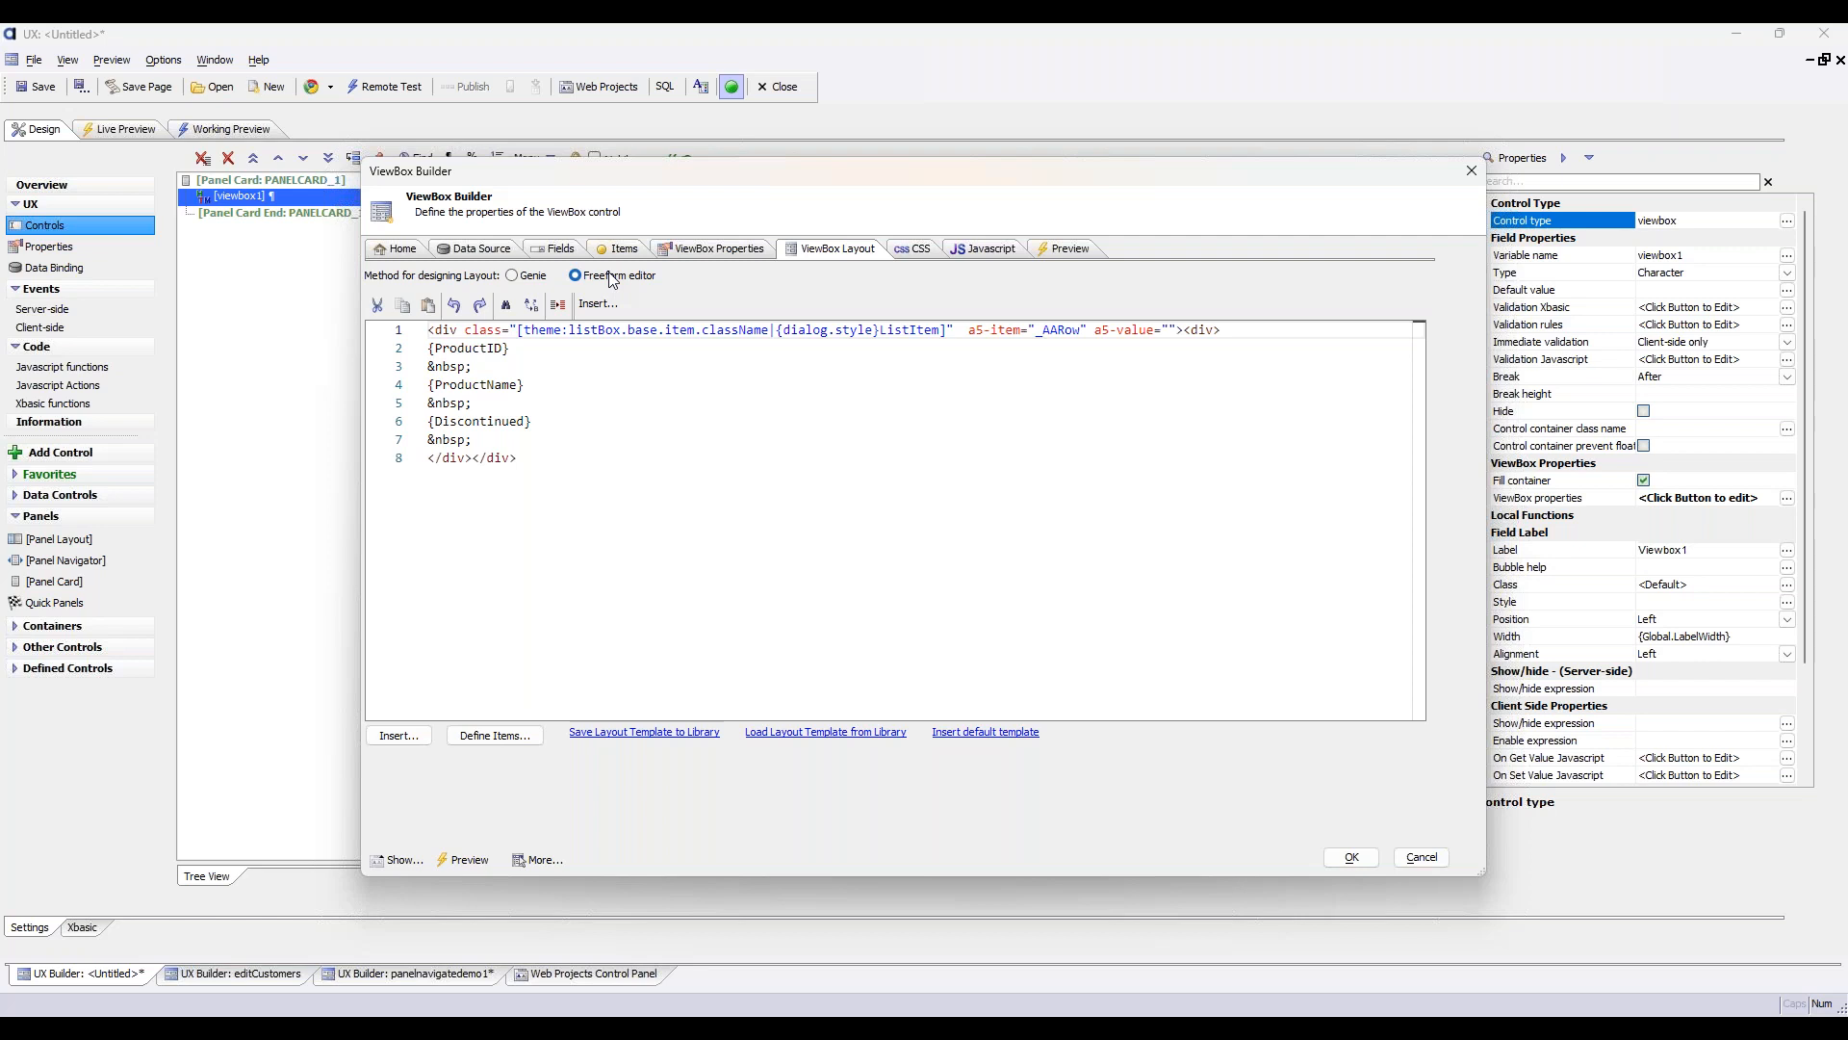
{"action": "left_click_drag", "start_coordinate": [674, 472], "coordinate": [256, 270]}
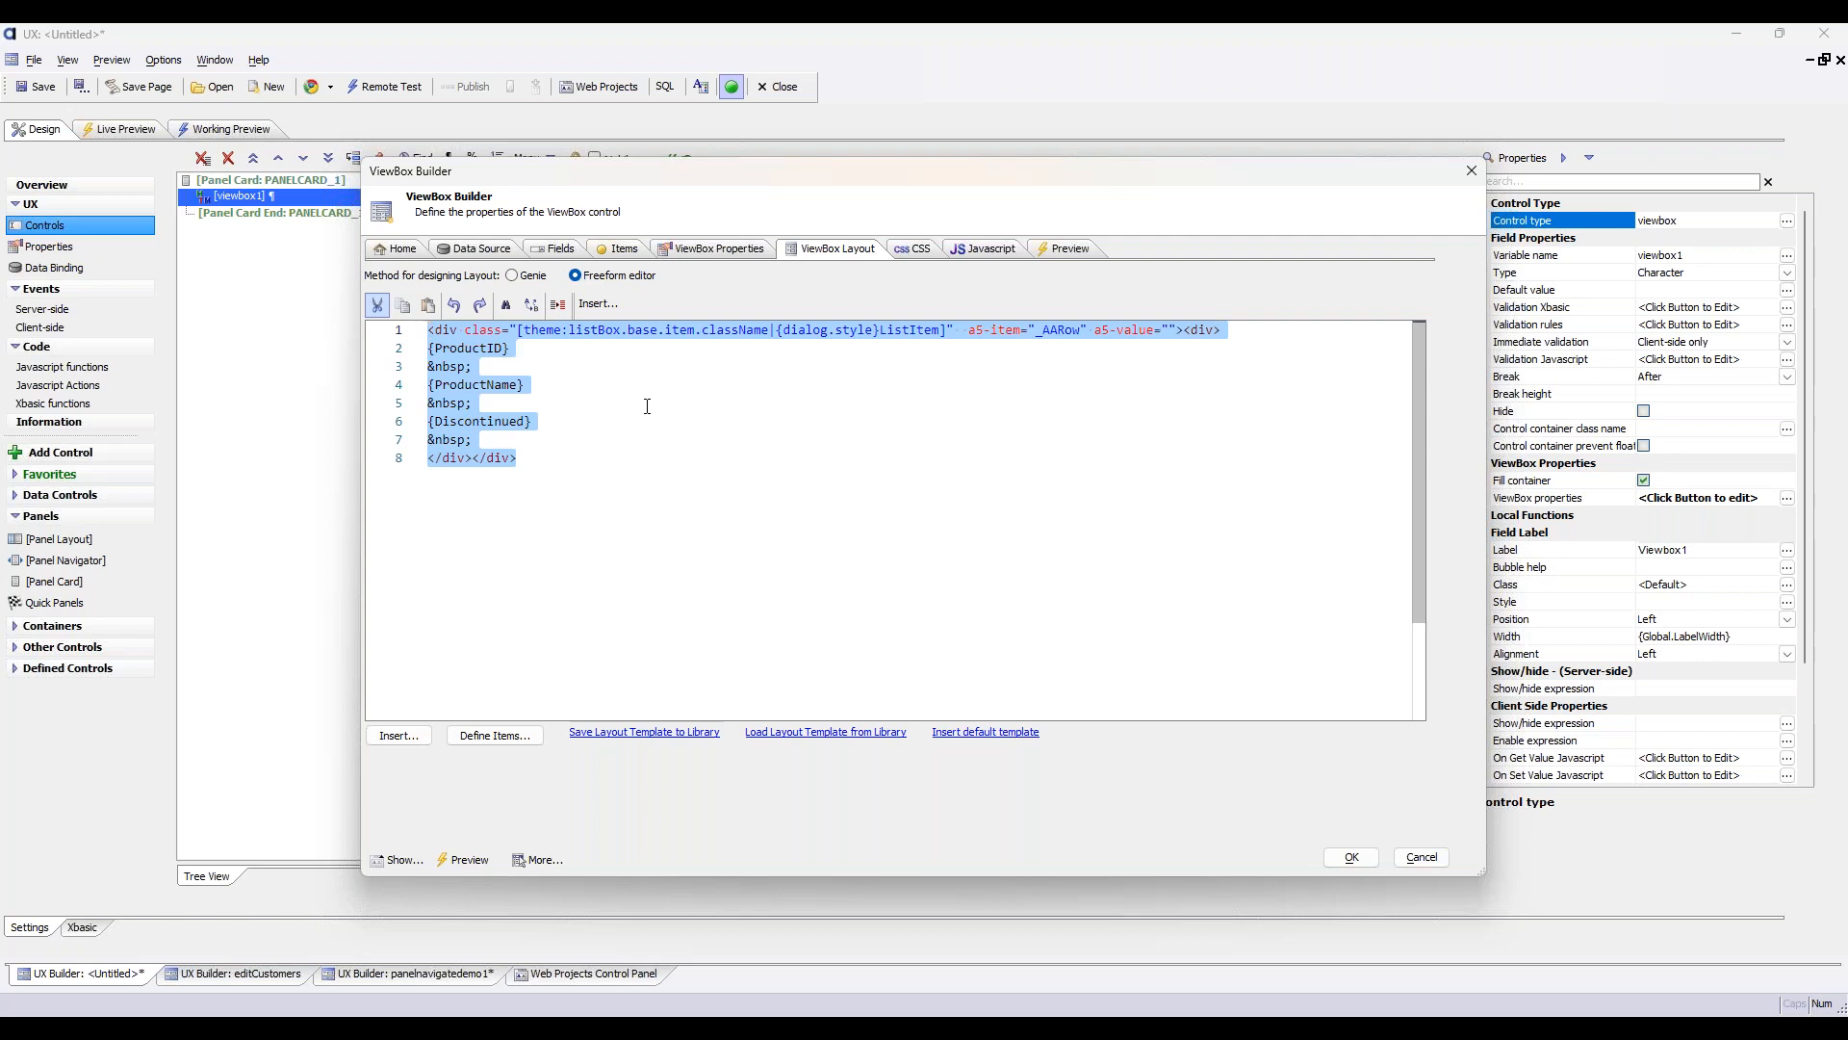
{"action": "left_click", "coordinate": [755, 490]}
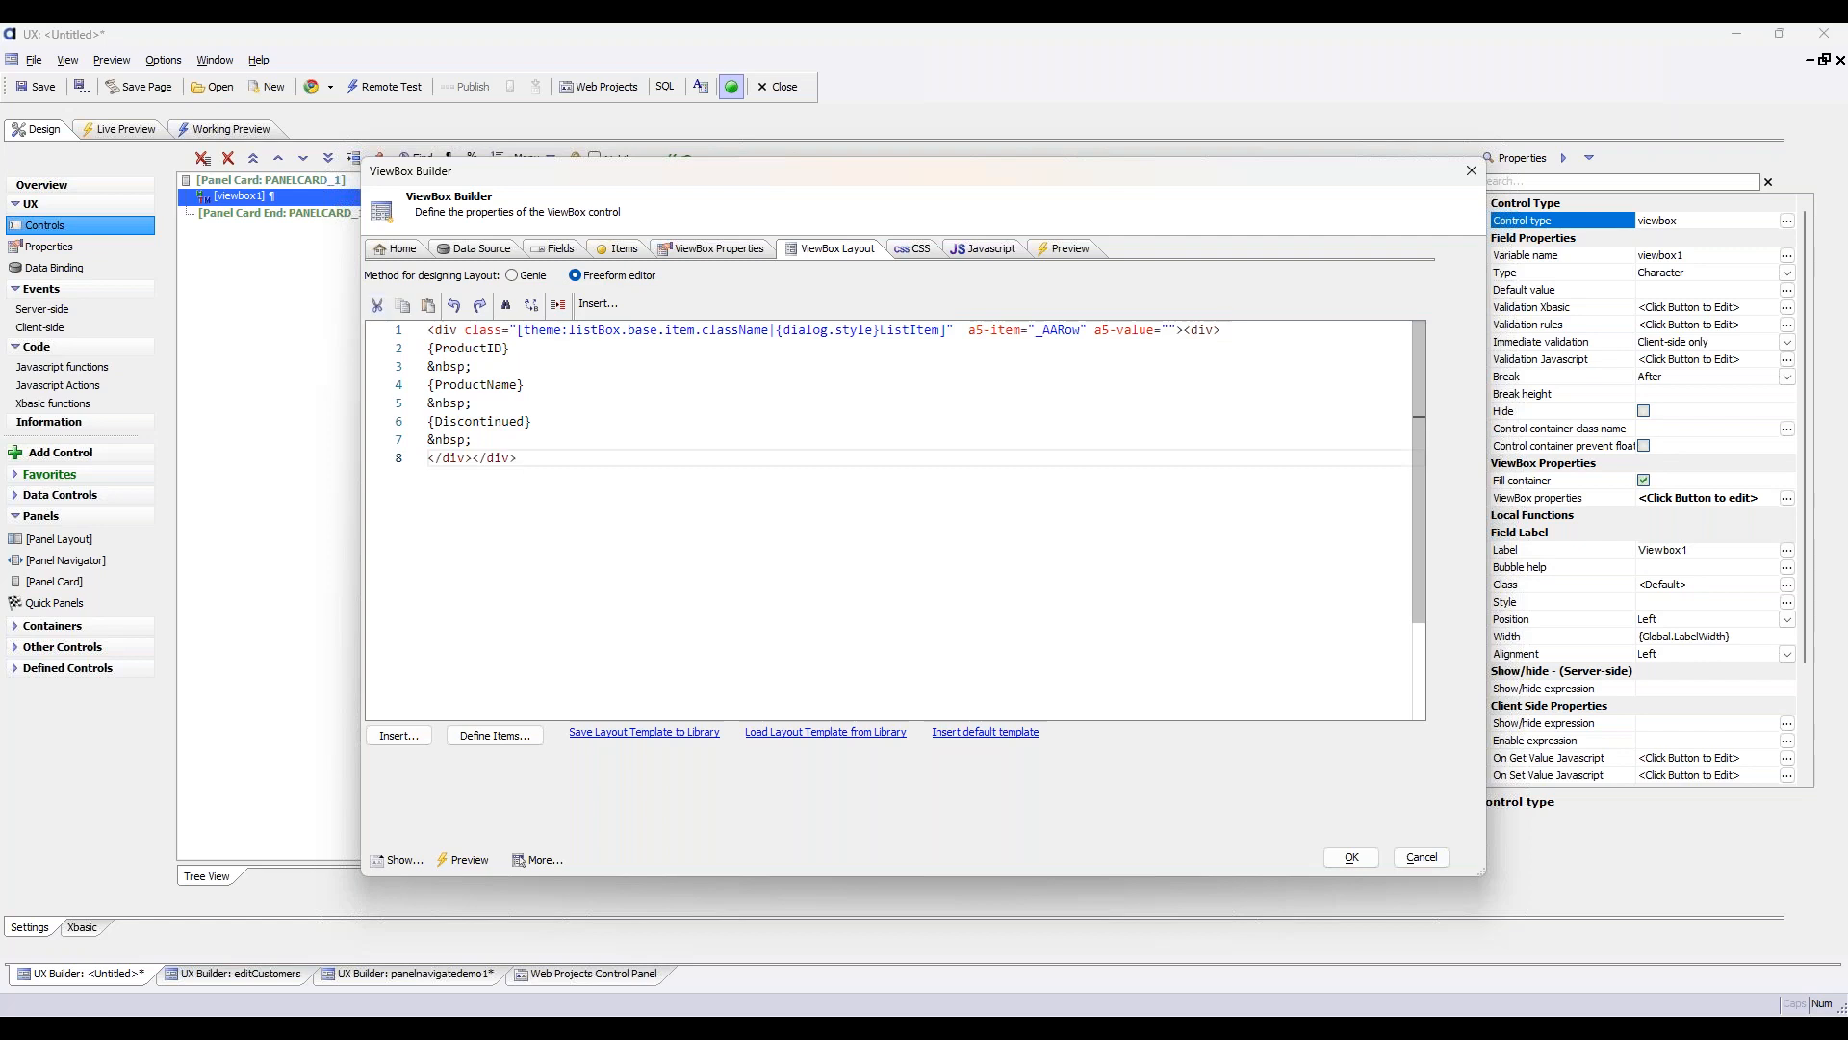
Insert the {*if logicalExpression} template command after the closing div tags
{"action": "left_click", "coordinate": [376, 737]}
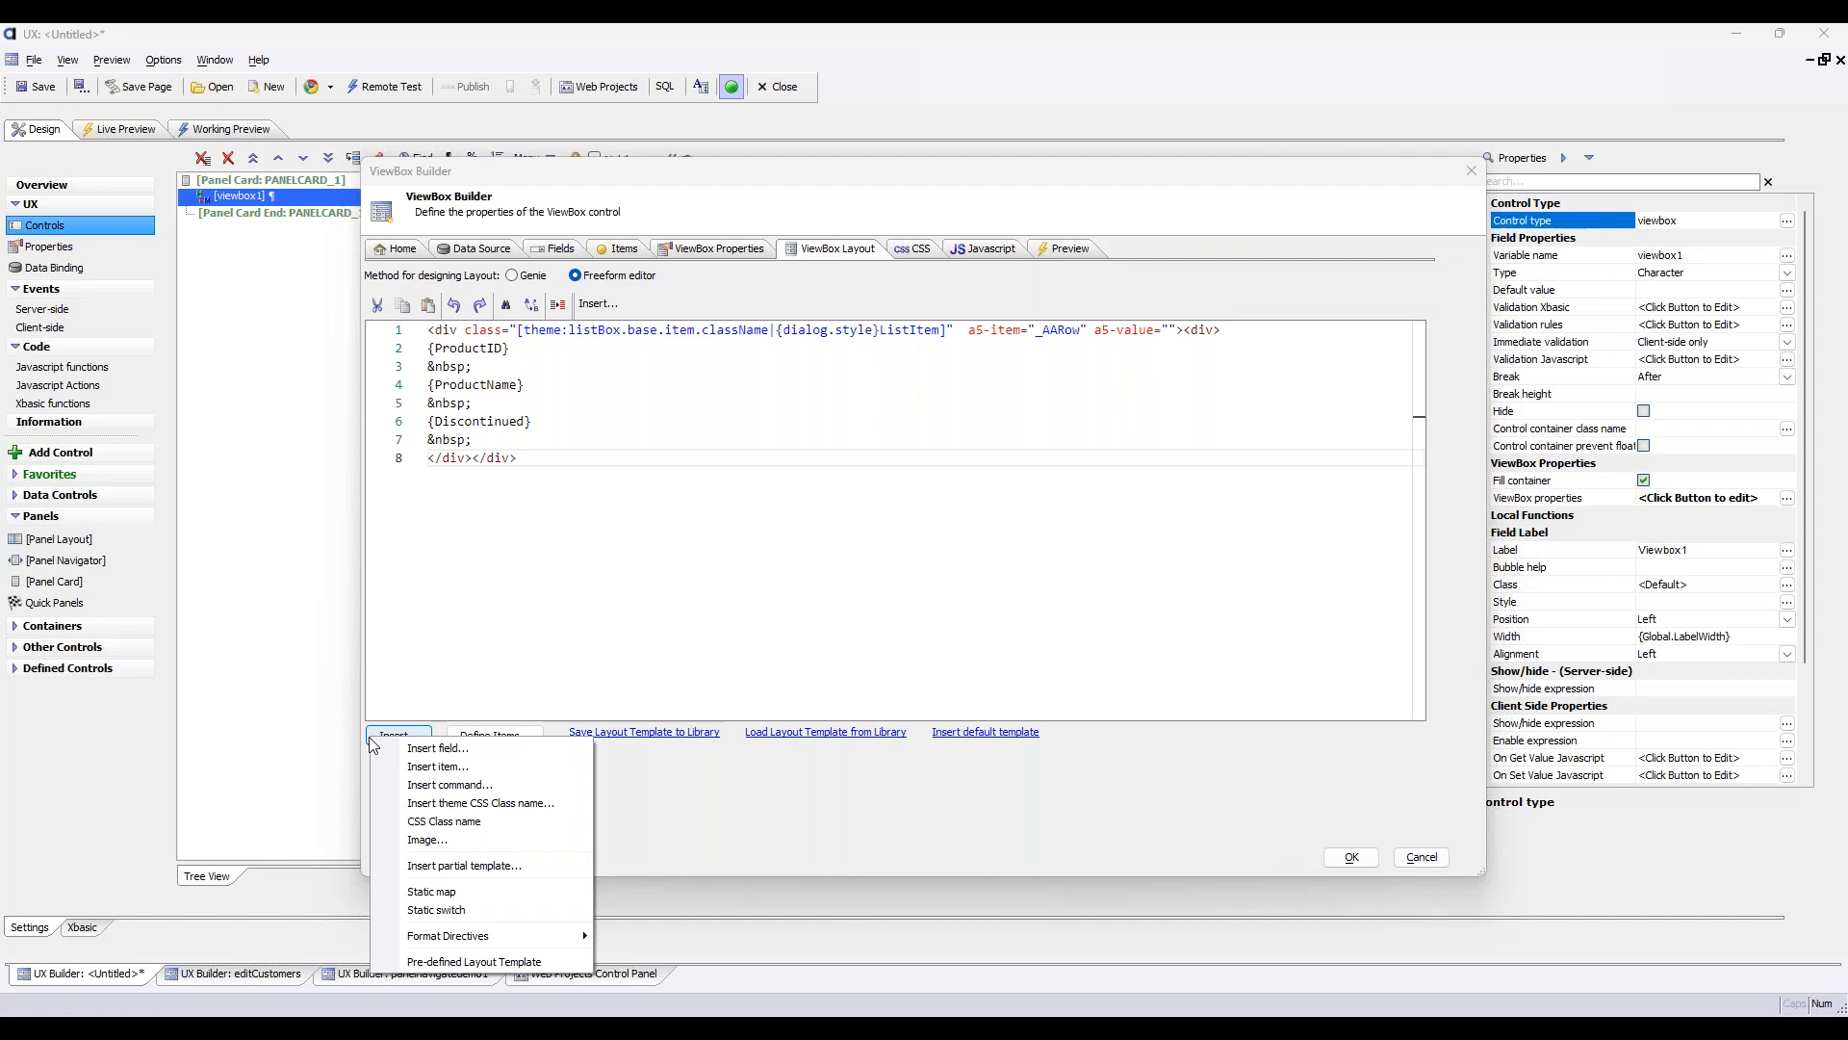
{"action": "left_click", "coordinate": [472, 787]}
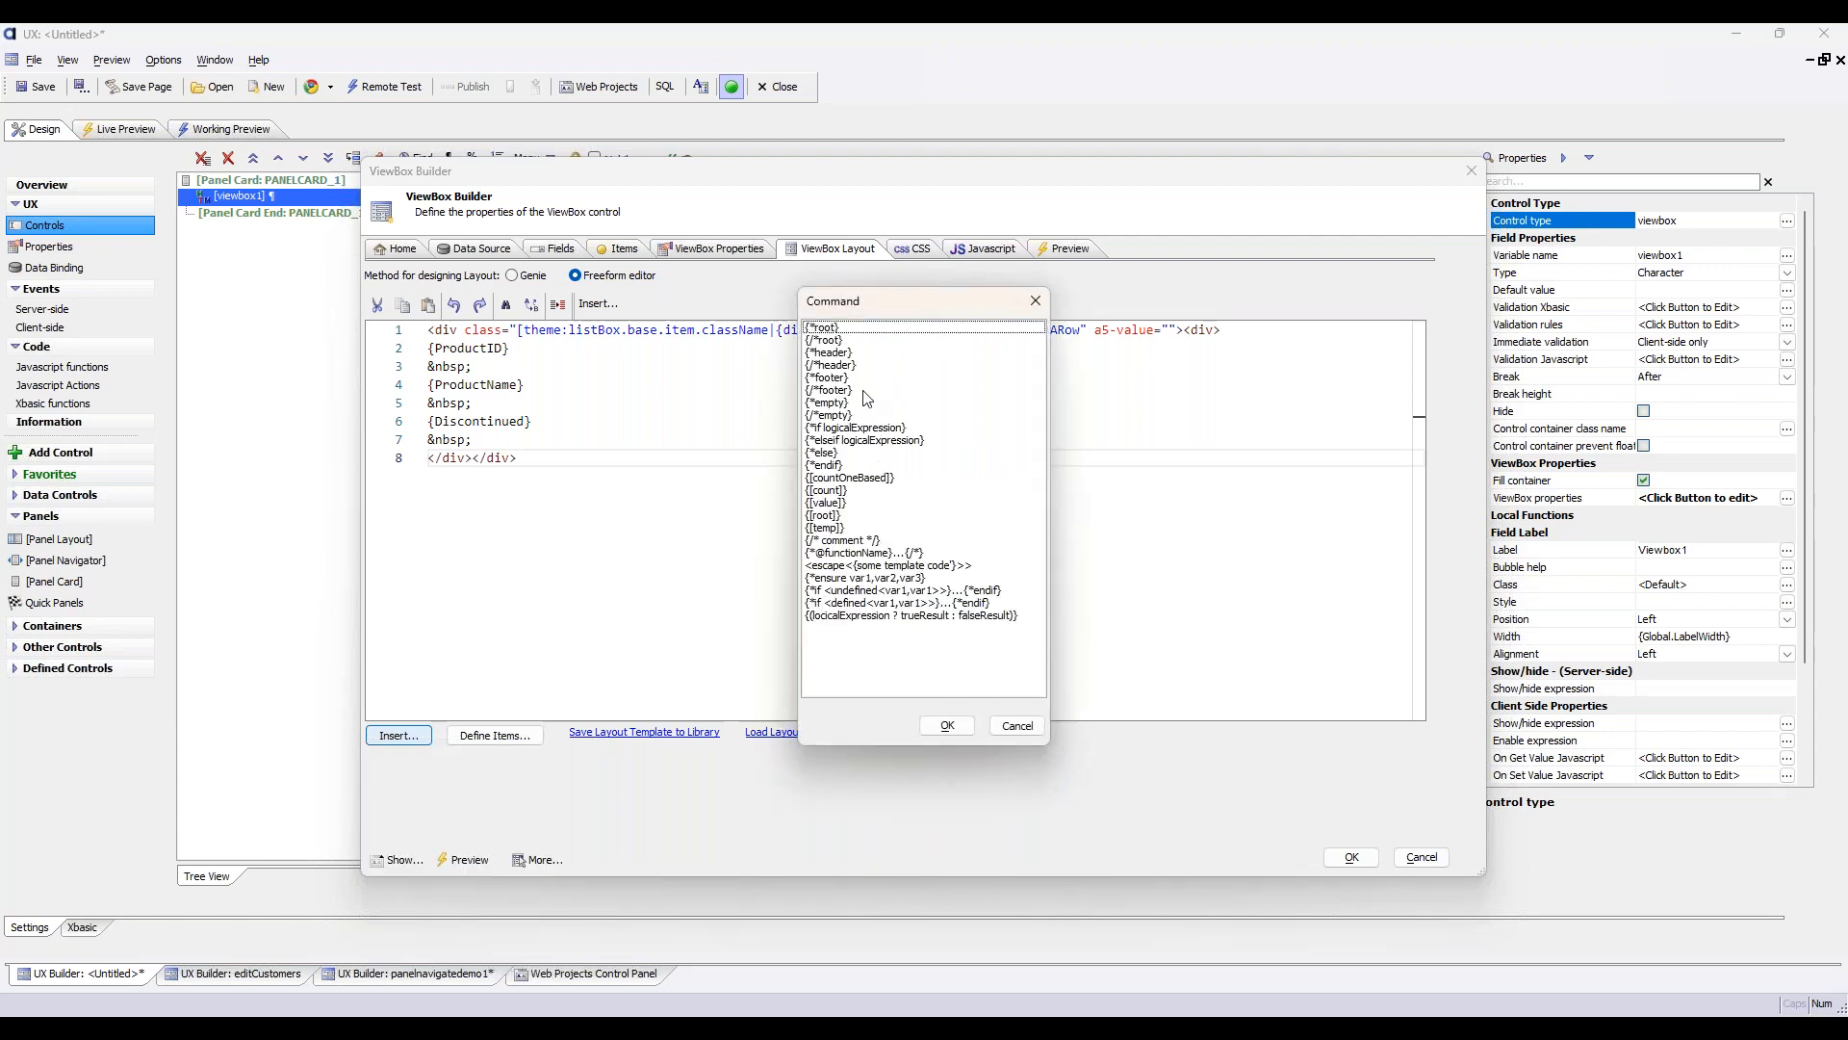
{"action": "left_click", "coordinate": [874, 366]}
{"action": "left_click", "coordinate": [900, 490]}
{"action": "left_click", "coordinate": [857, 427]}
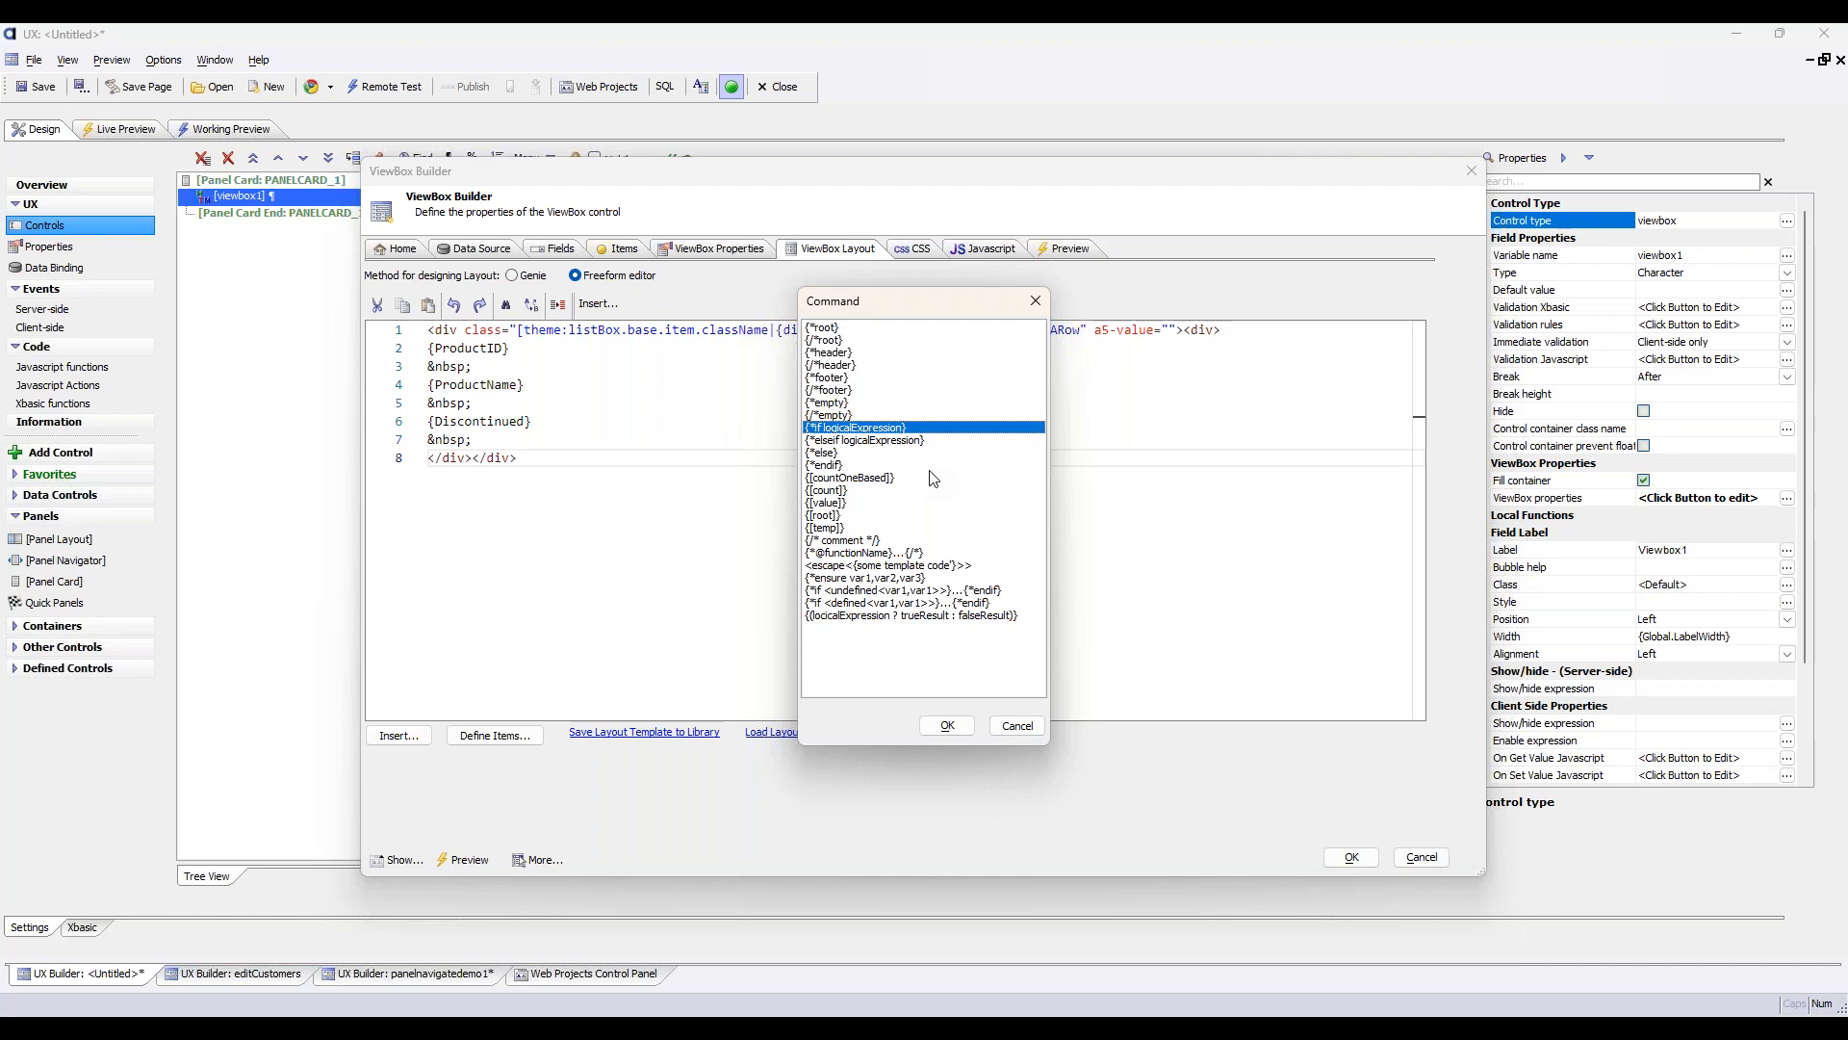
{"action": "left_click", "coordinate": [949, 725]}
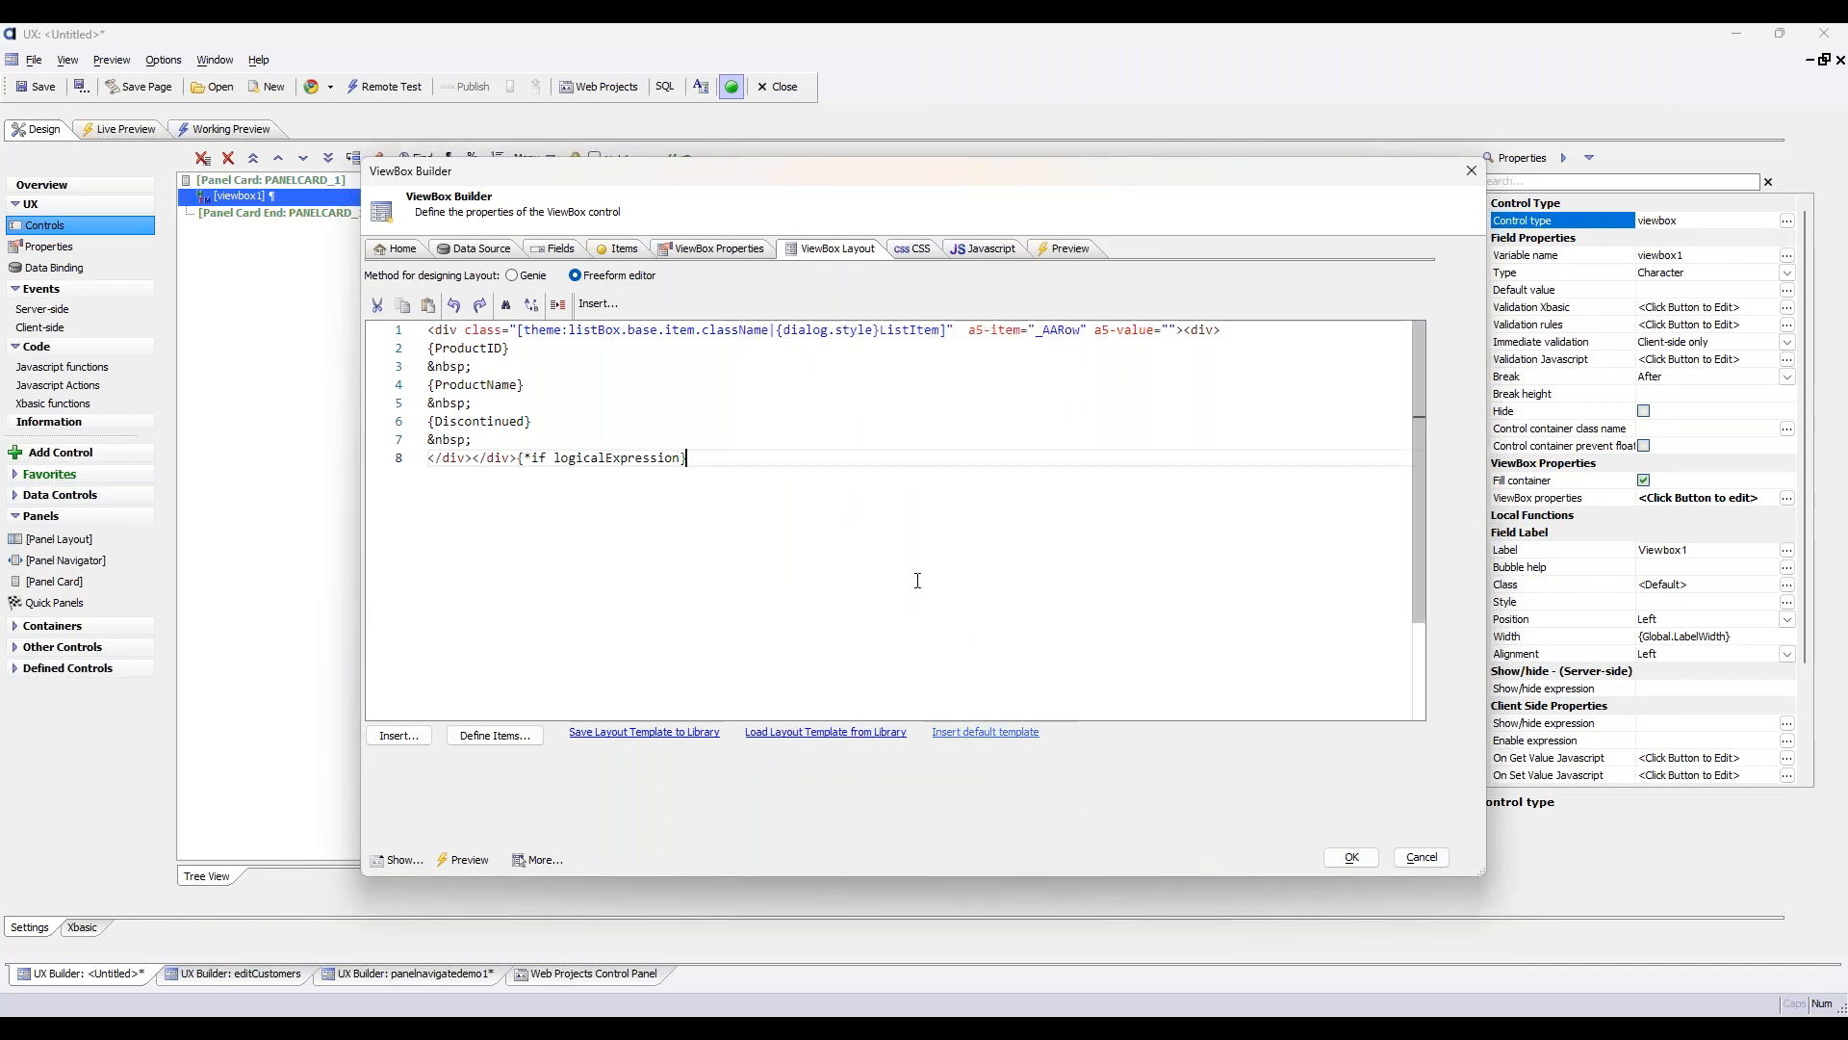
Move the {*if logicalExpression} command onto its own line at the very start of the template
{"action": "key", "text": "shift+Left"}
{"action": "key", "text": "shift+Left"}
{"action": "key", "text": "shift+Left"}
{"action": "key", "text": "shift+Left"}
{"action": "key", "text": "shift+Left"}
{"action": "key", "text": "shift+Left"}
{"action": "key", "text": "shift+Left"}
{"action": "key", "text": "shift+Left"}
{"action": "key", "text": "shift+Left"}
{"action": "key", "text": "shift+Left"}
{"action": "key", "text": "shift+Left"}
{"action": "key", "text": "shift+Left"}
{"action": "key", "text": "shift+Left"}
{"action": "key", "text": "shift+Left"}
{"action": "key", "text": "shift+Left"}
{"action": "key", "text": "shift+Left"}
{"action": "key", "text": "shift+Left"}
{"action": "key", "text": "shift+Left"}
{"action": "key", "text": "shift+Left"}
{"action": "key", "text": "shift+Left"}
{"action": "key", "text": "ctrl+c"}
{"action": "key", "text": "BackSpace"}
{"action": "key", "text": "ctrl+Home"}
{"action": "key", "text": "ctrl+v"}
{"action": "key", "text": "Return"}
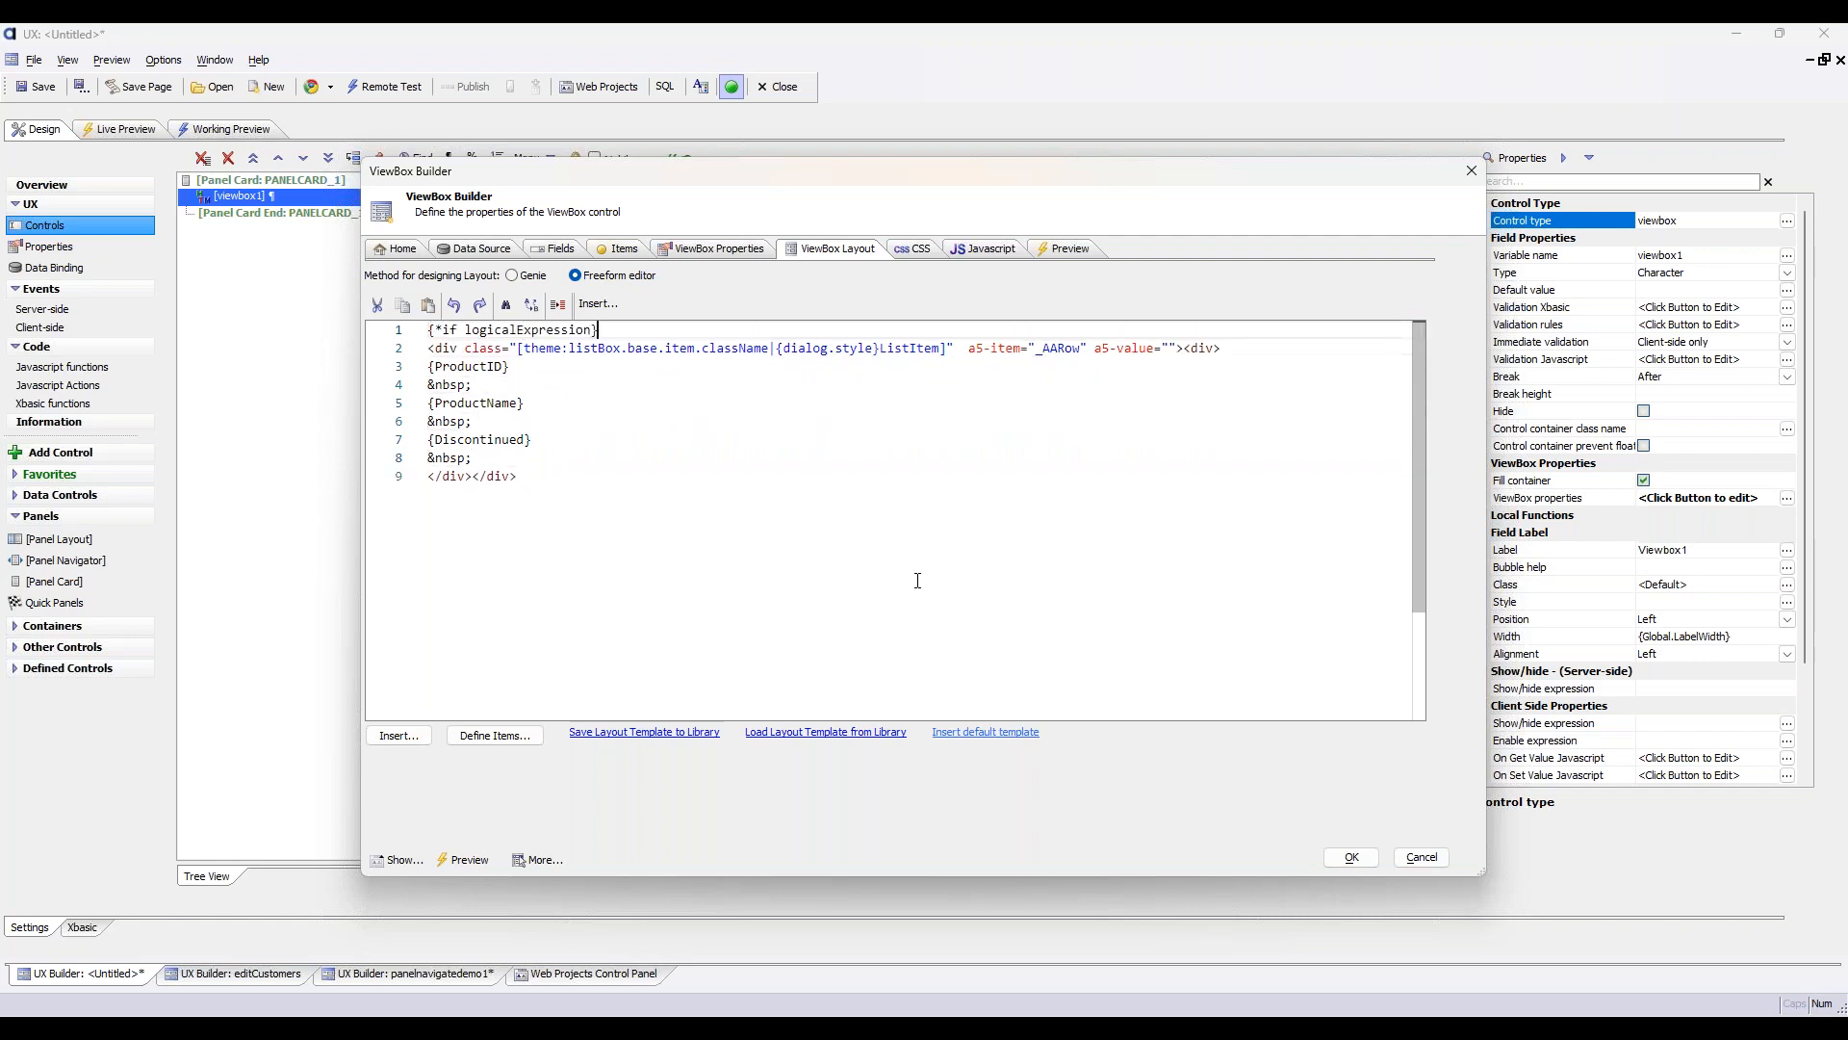
Close the condition with {*endif} on a new line directly below the if command
{"action": "key", "text": "ctrl+End"}
{"action": "key", "text": "Up"}
{"action": "key", "text": "Up"}
{"action": "key", "text": "Up"}
{"action": "key", "text": "Up"}
{"action": "key", "text": "Up"}
{"action": "key", "text": "Up"}
{"action": "key", "text": "Up"}
{"action": "key", "text": "Up"}
{"action": "key", "text": "End"}
{"action": "key", "text": "Return"}
{"action": "type", "text": "{*endif}"}
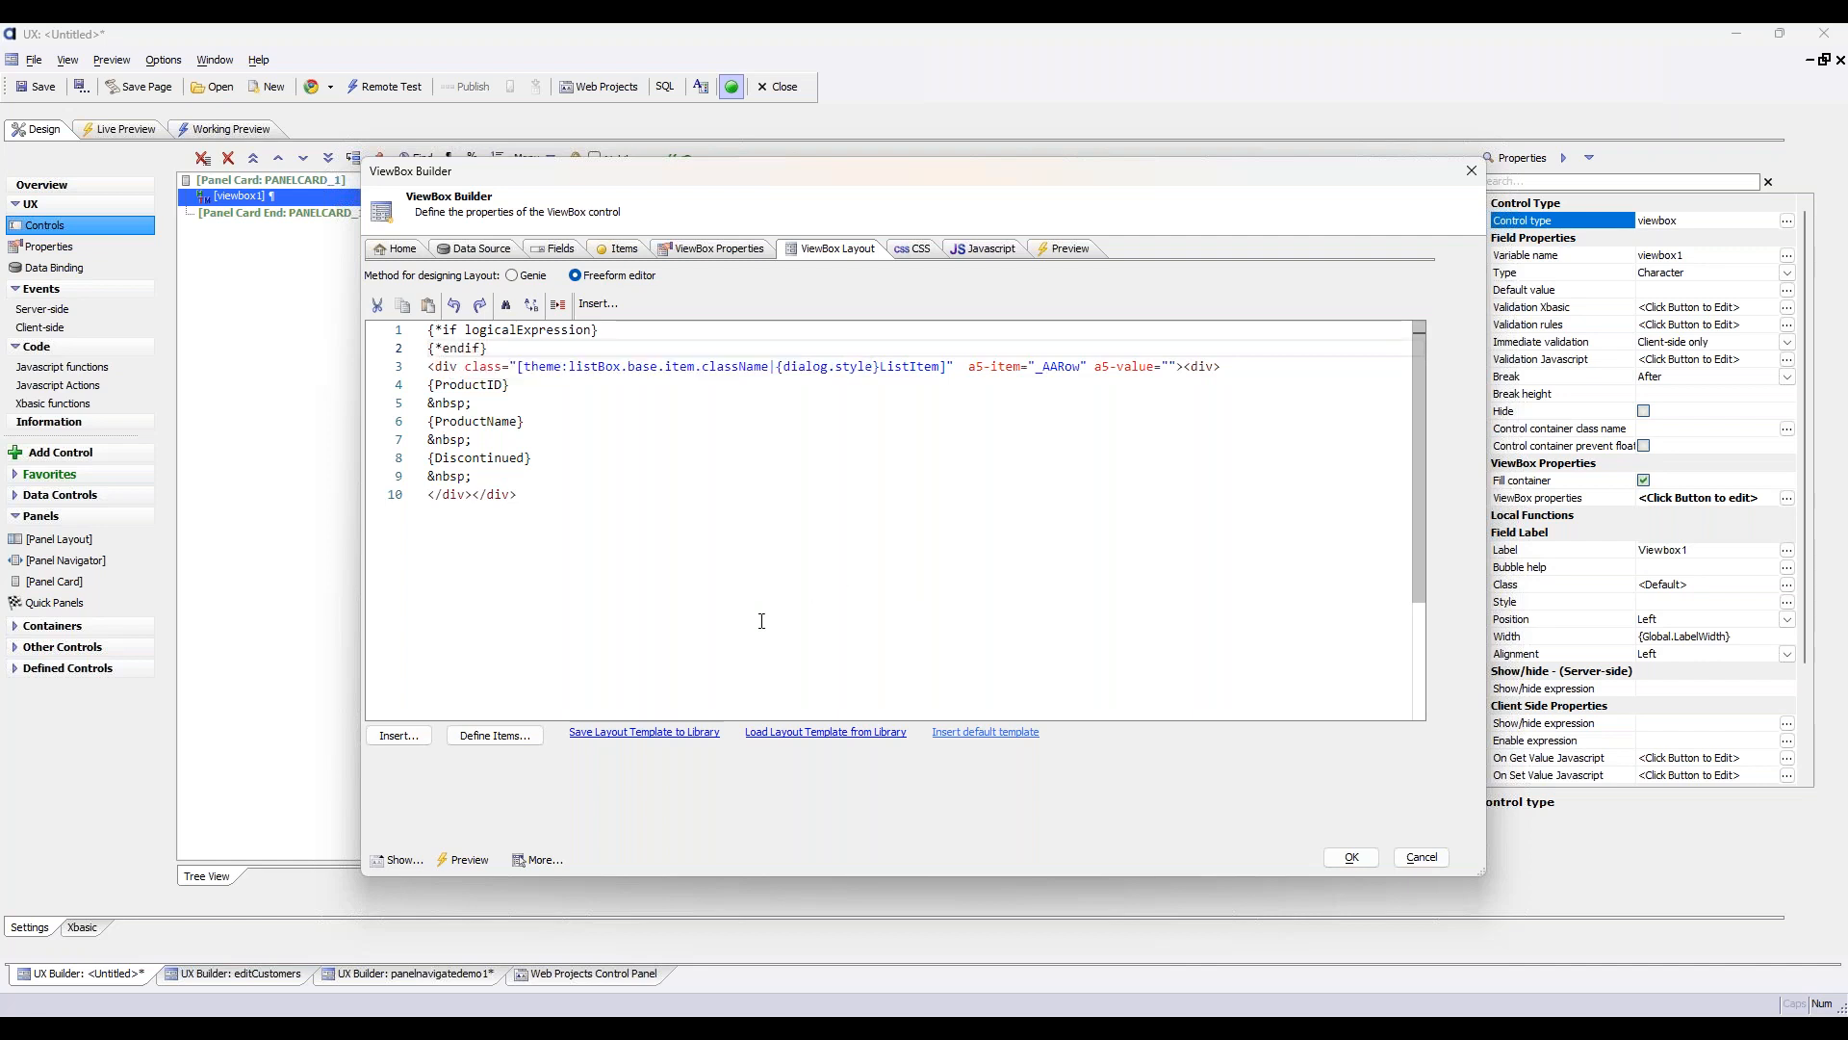
{"action": "left_click", "coordinate": [399, 735]}
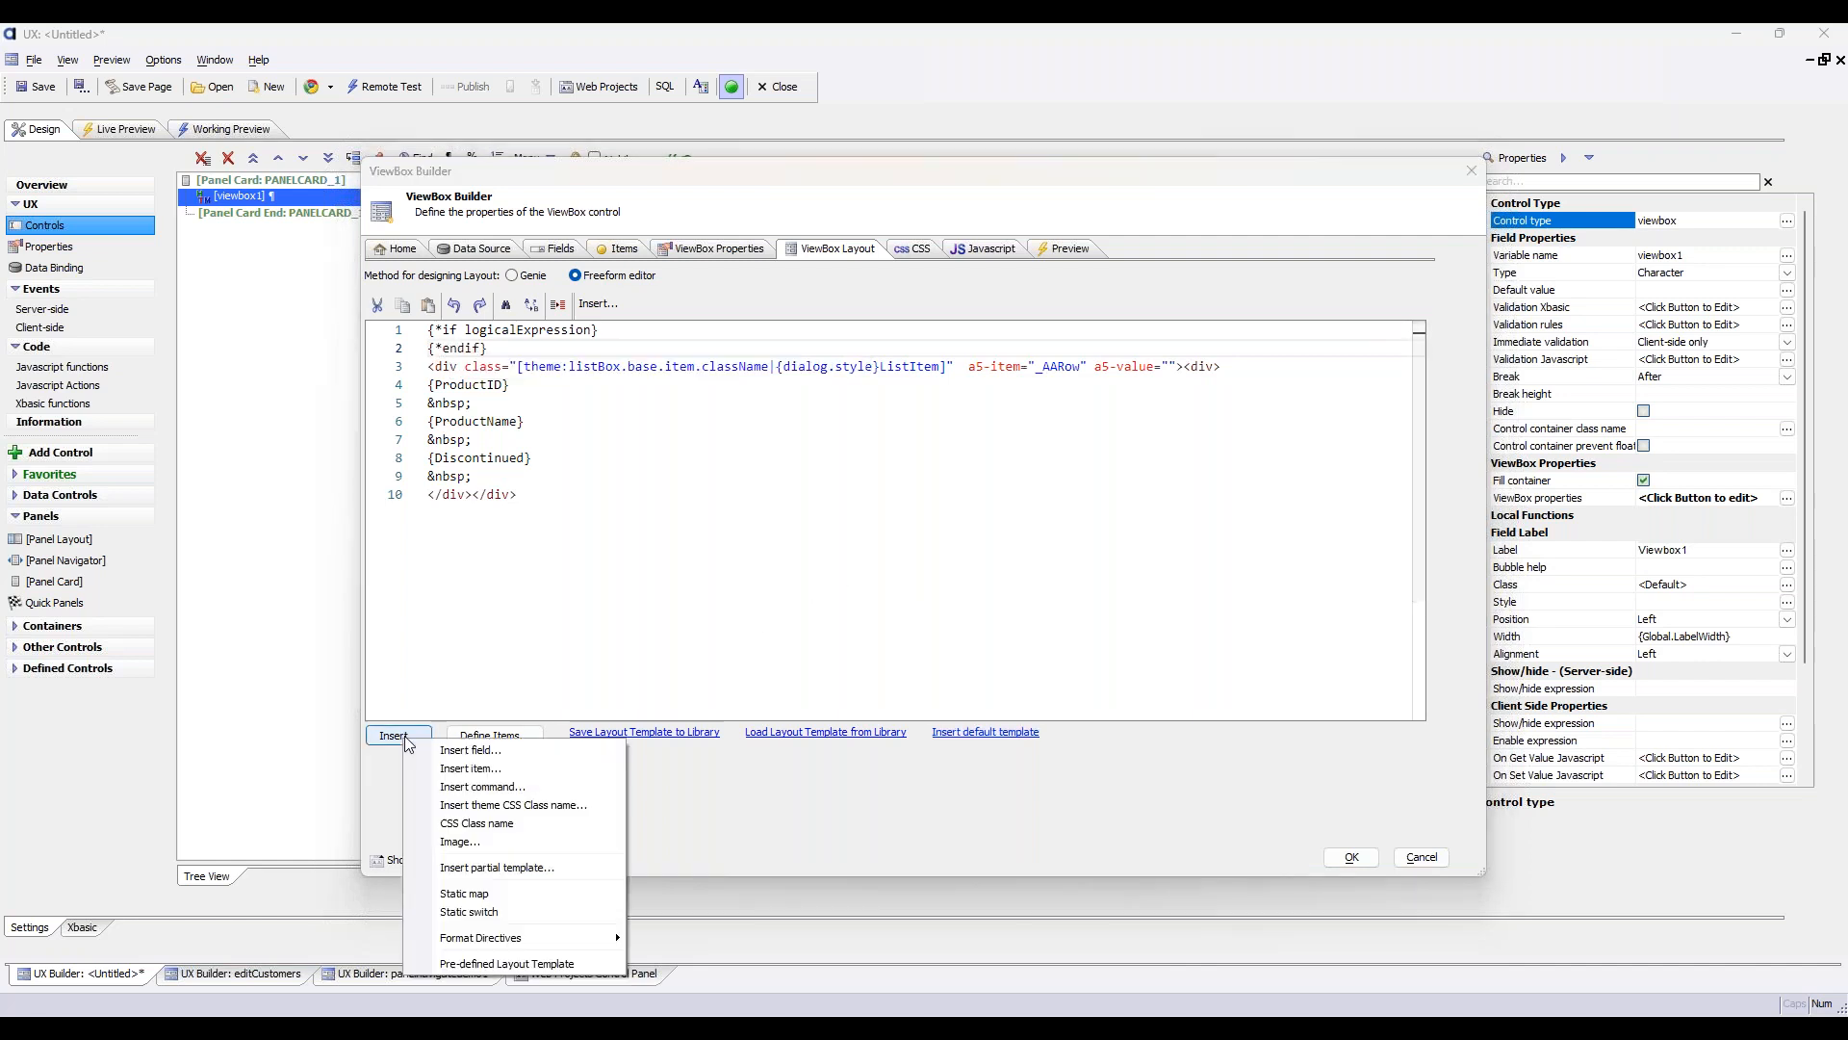
{"action": "left_click", "coordinate": [551, 787]}
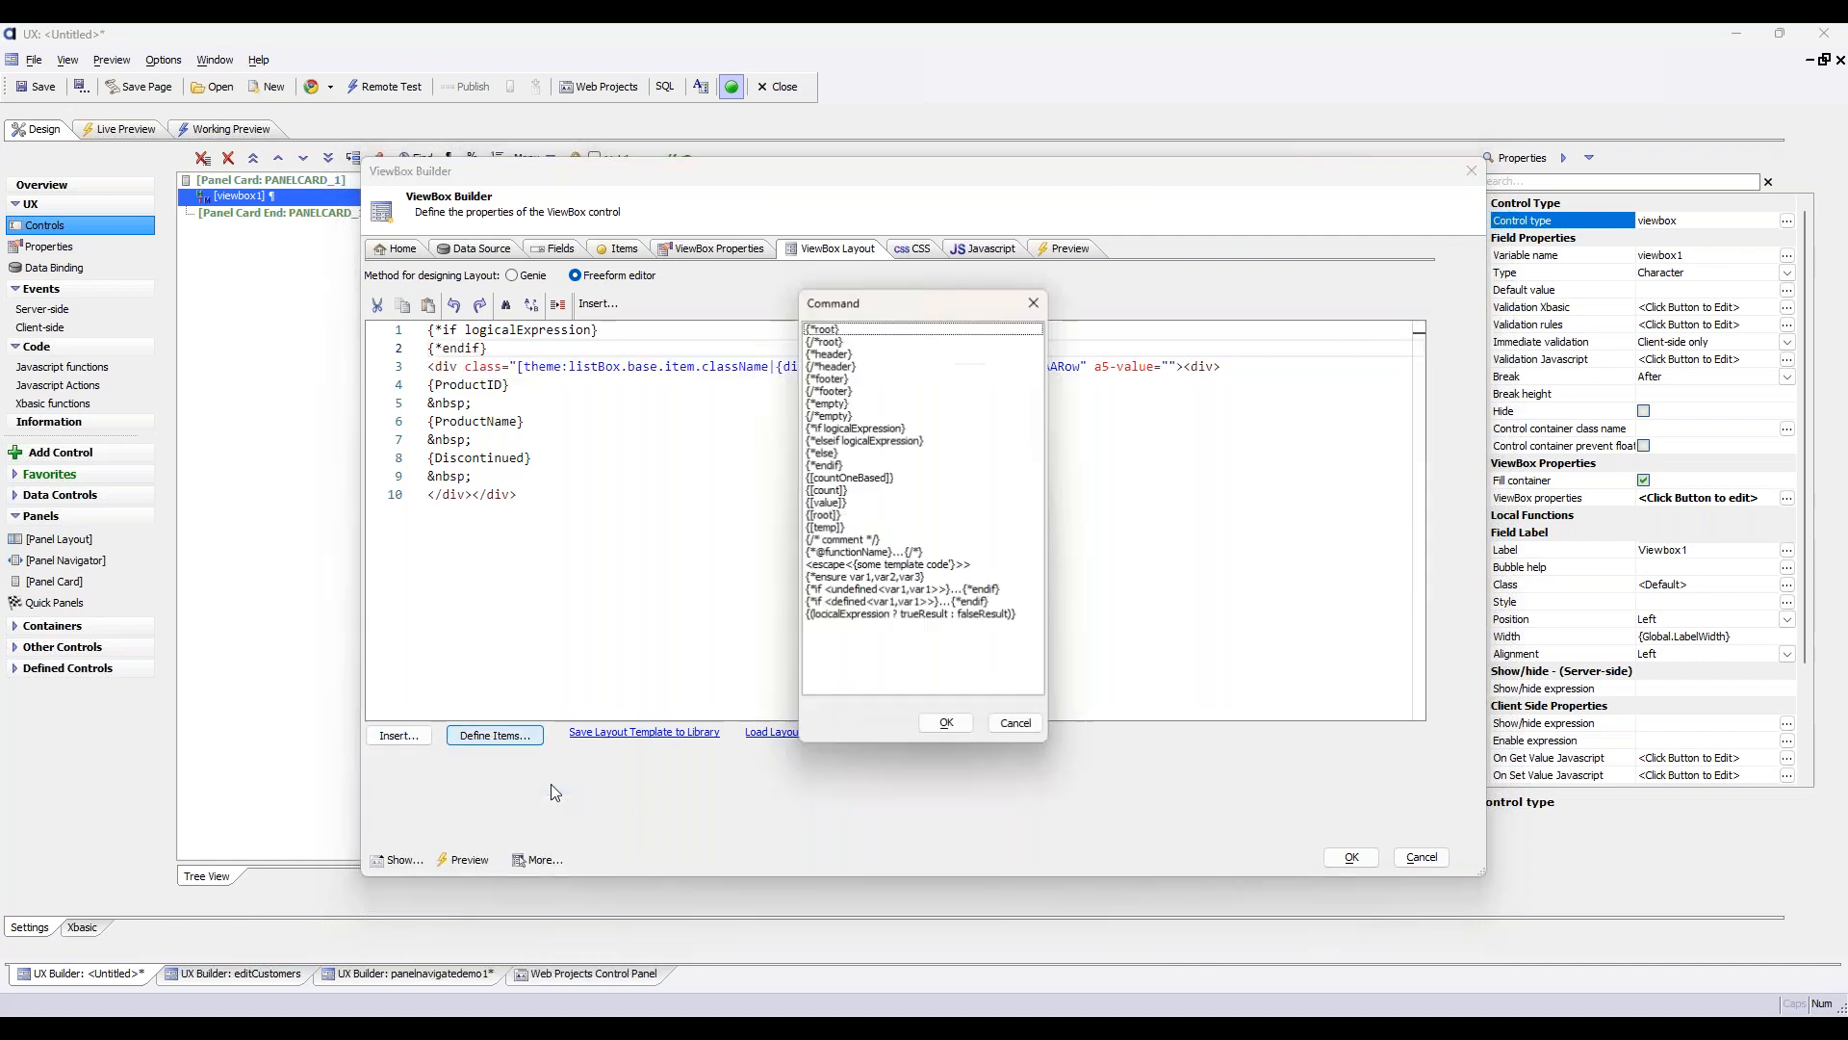
{"action": "left_click", "coordinate": [834, 466]}
{"action": "left_click", "coordinate": [1017, 727]}
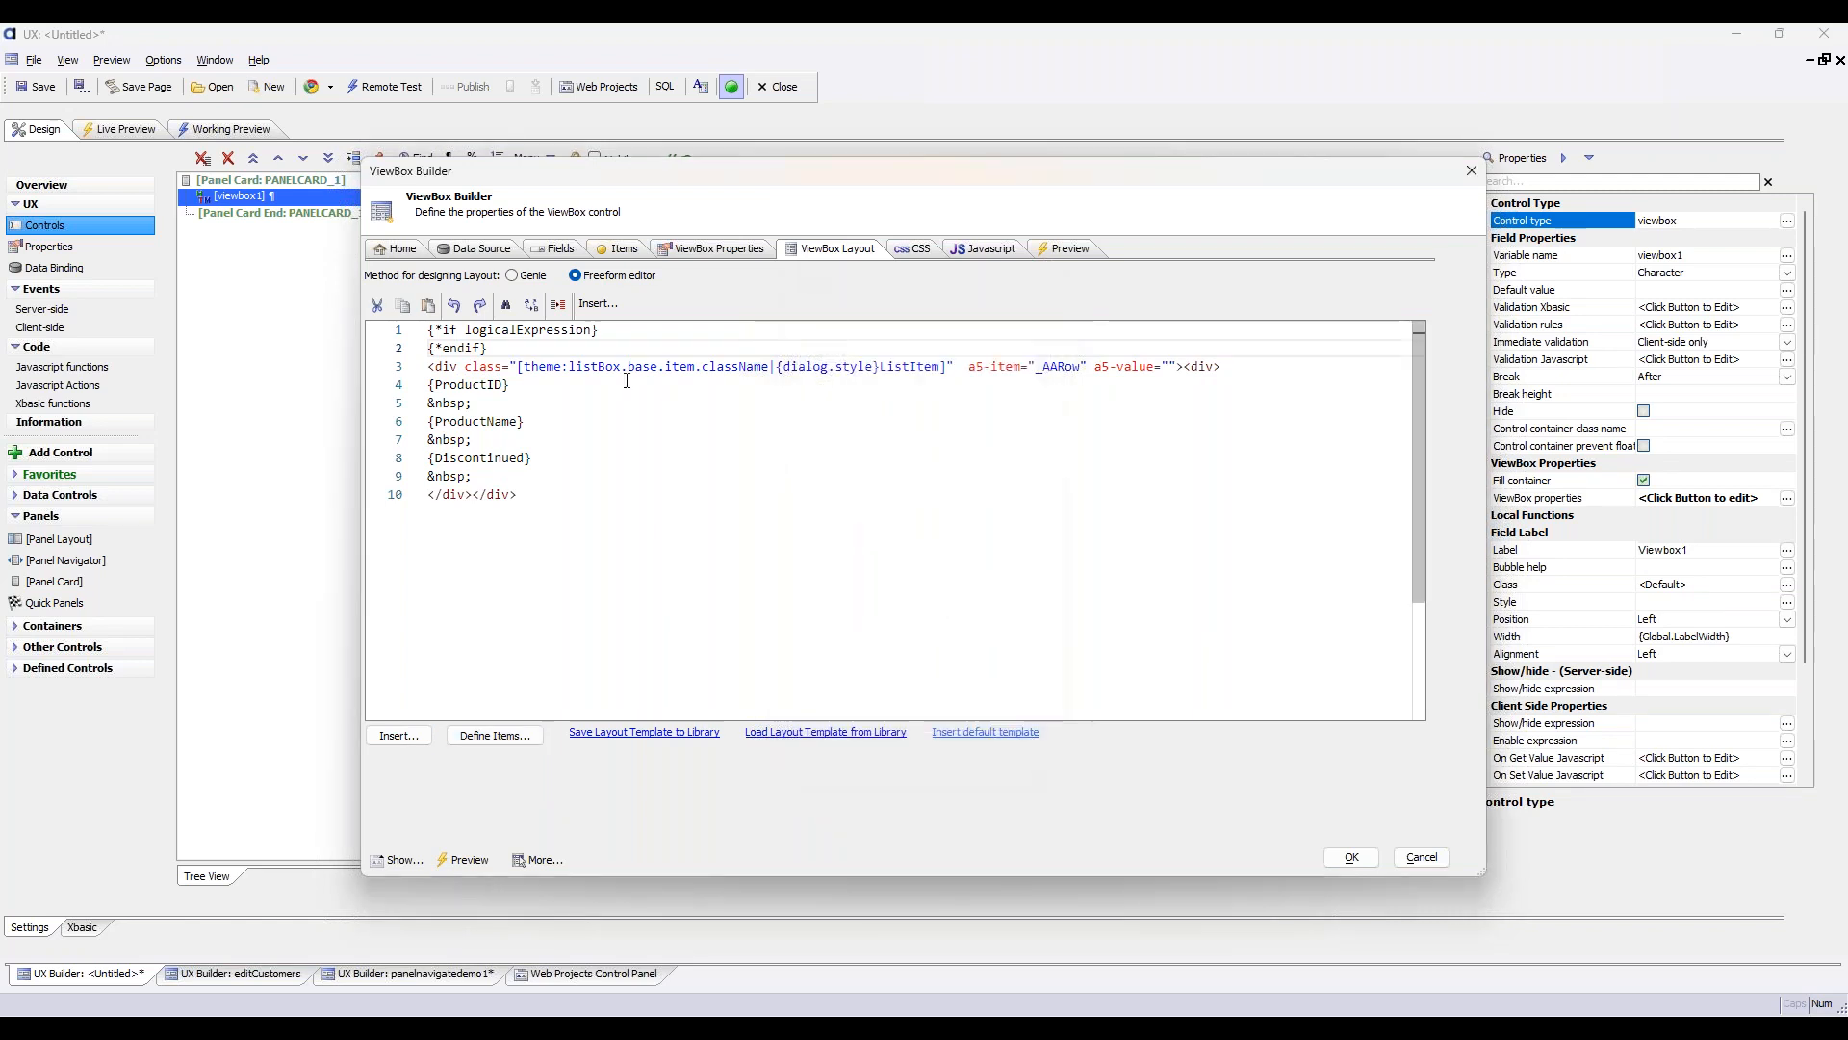
Replace the logicalExpression placeholder in the if command with the condition Discontinued == true
{"action": "double_click", "coordinate": [527, 330]}
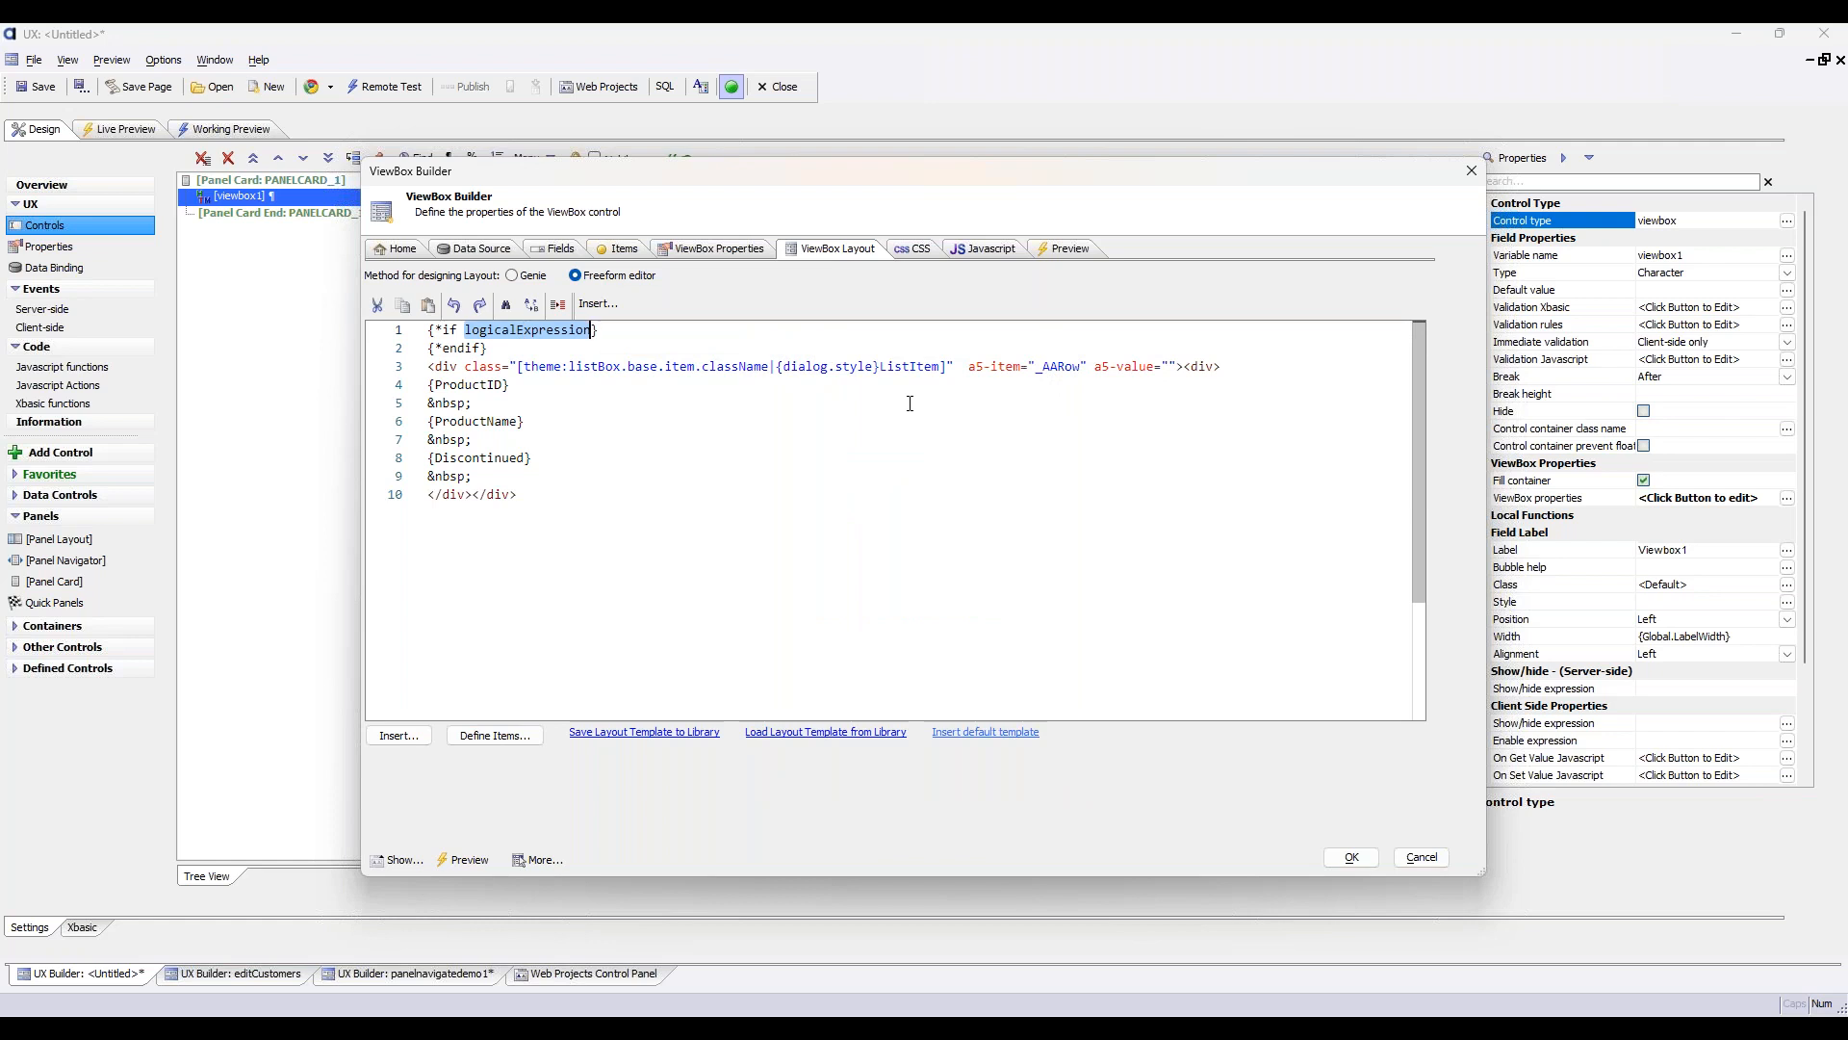
{"action": "type", "text": "Discon"}
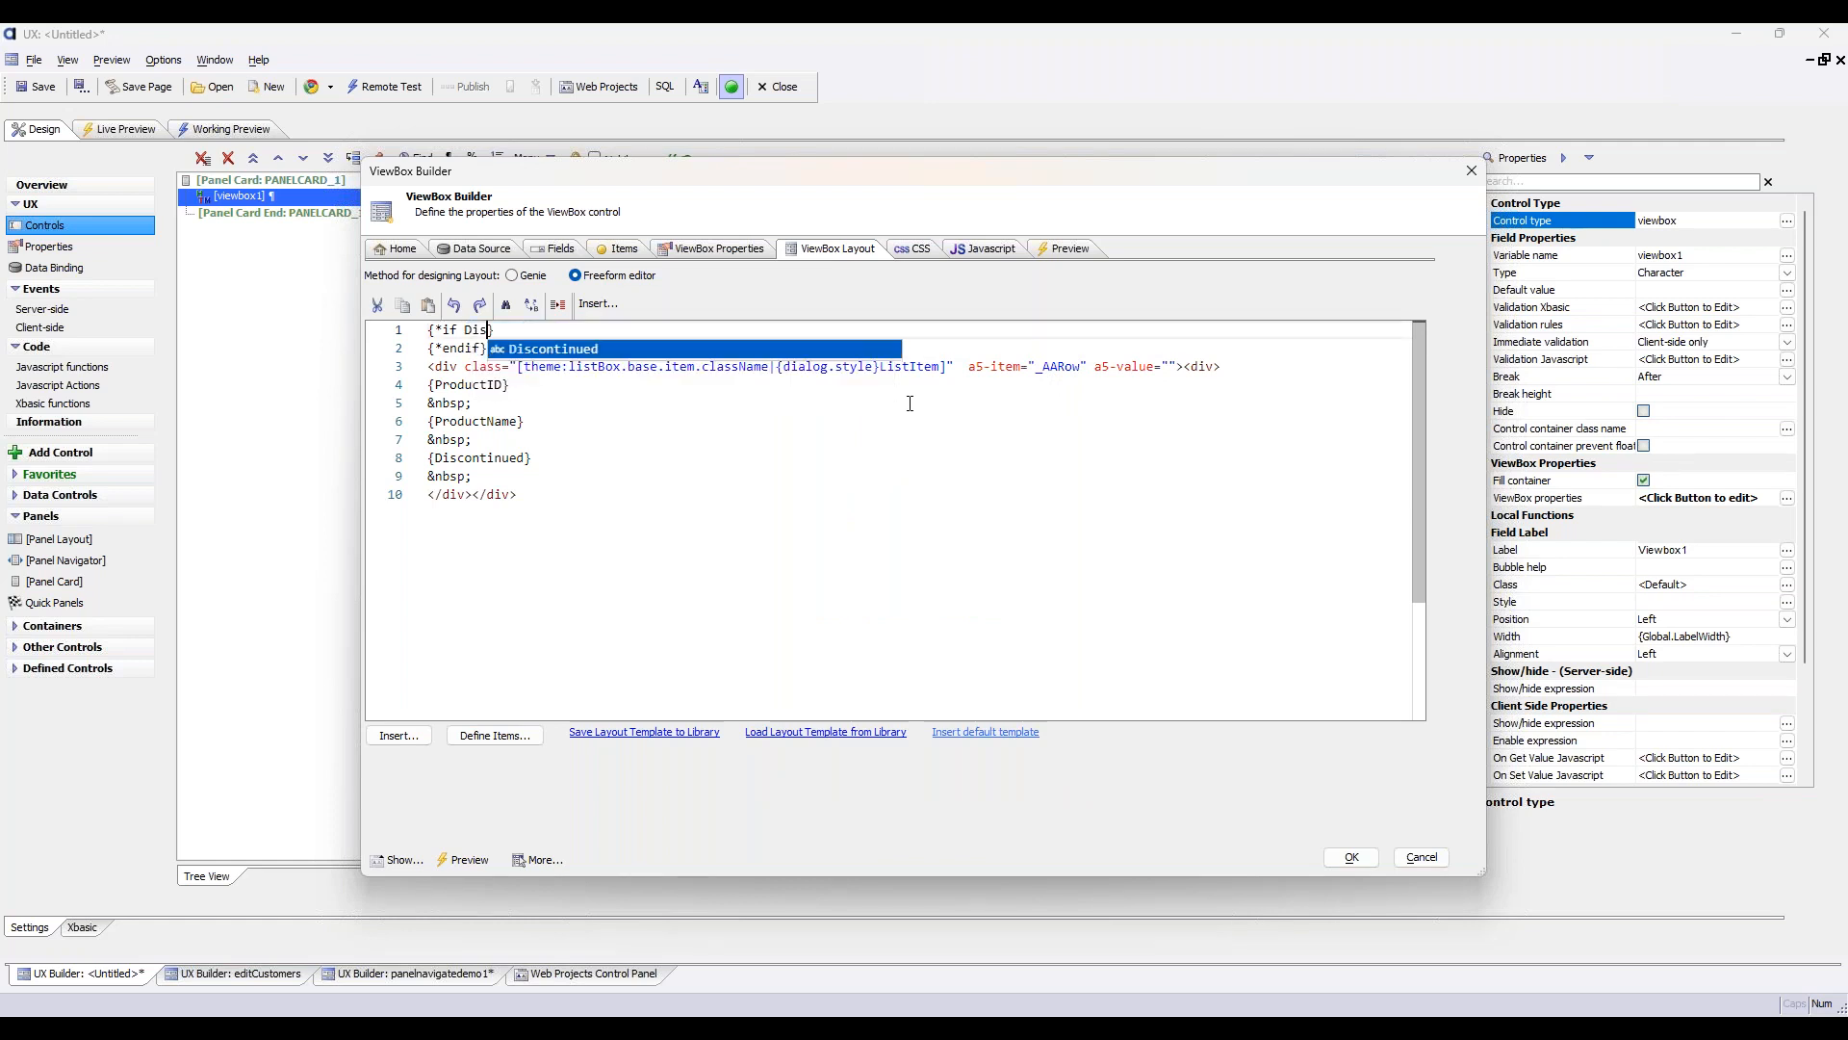
{"action": "key", "text": "Return"}
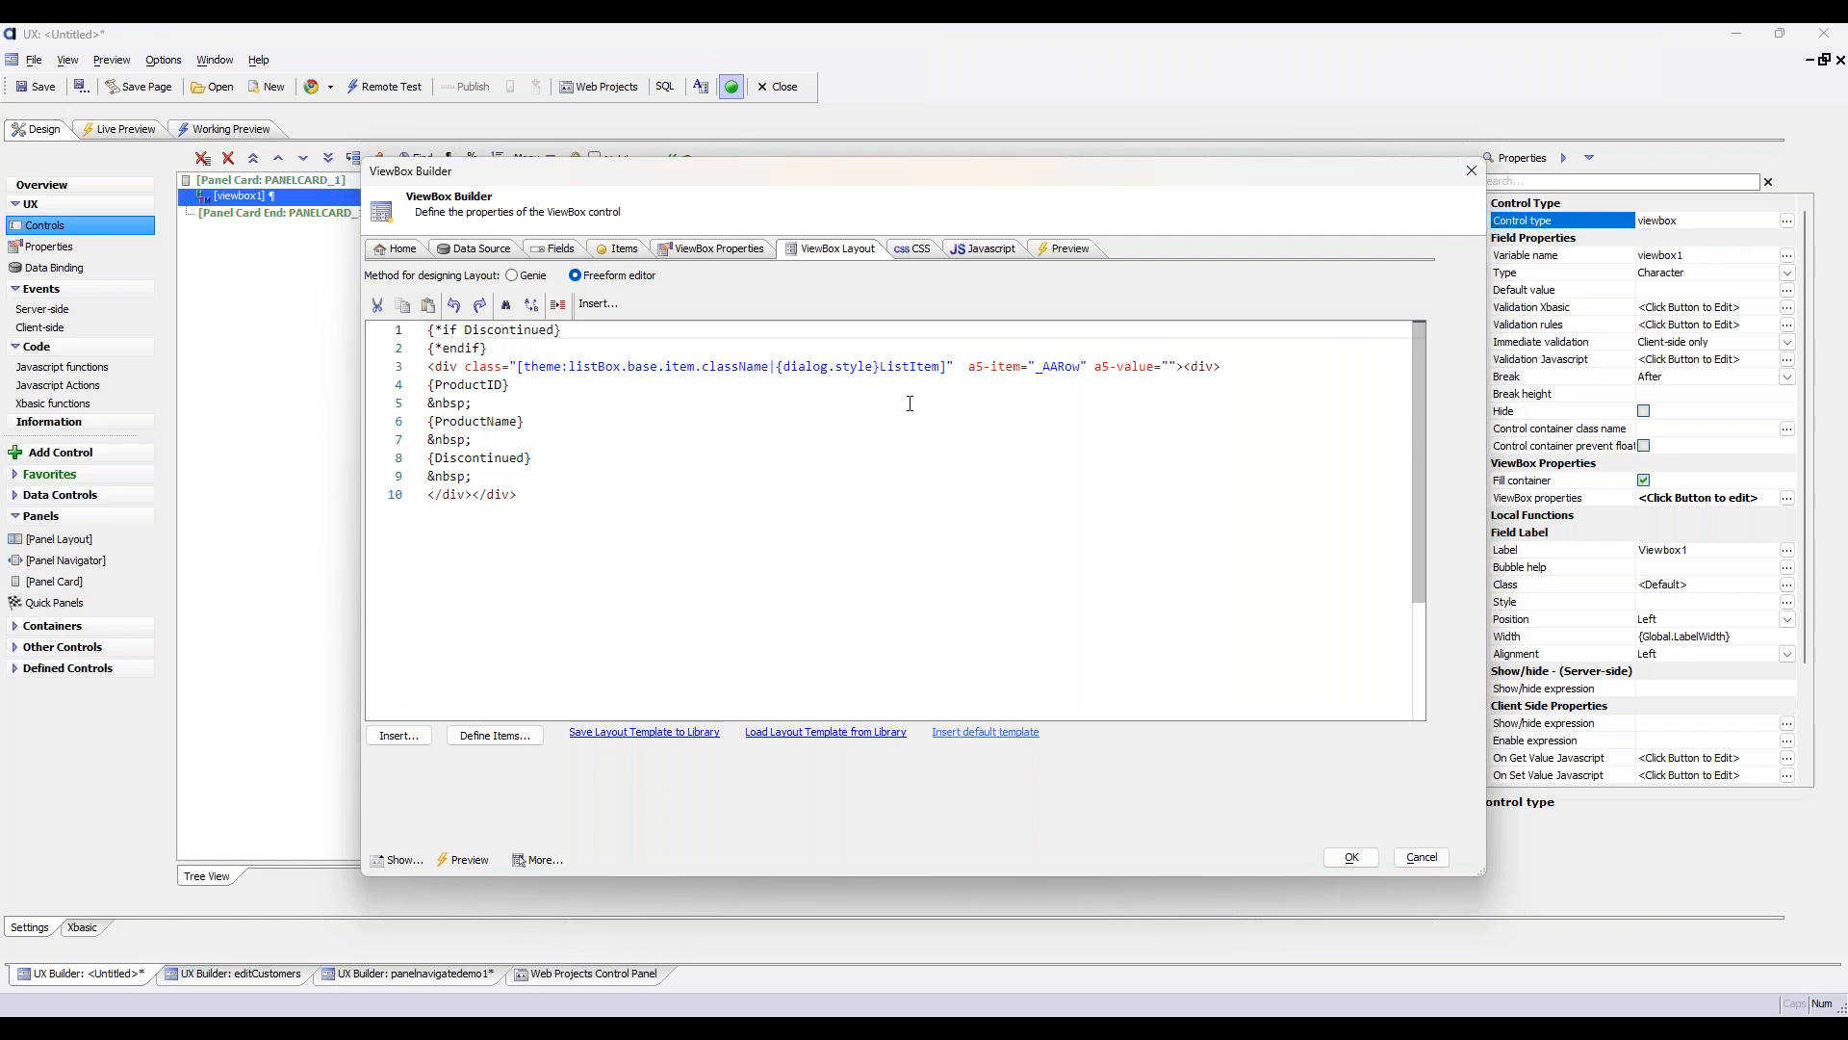
{"action": "type", "text": "== true"}
{"action": "key", "text": "shift+Left"}
{"action": "key", "text": "shift+Left"}
{"action": "key", "text": "shift+Left"}
{"action": "key", "text": "shift+Left"}
{"action": "key", "text": "shift+Left"}
{"action": "key", "text": "shift+Left"}
{"action": "key", "text": "shift+Left"}
{"action": "key", "text": "shift+Left"}
{"action": "key", "text": "shift+Left"}
{"action": "key", "text": "shift+Left"}
{"action": "key", "text": "shift+Left"}
{"action": "key", "text": "shift+Left"}
{"action": "key", "text": "shift+Left"}
{"action": "key", "text": "shift+Left"}
{"action": "key", "text": "shift+Left"}
{"action": "key", "text": "shift+Left"}
{"action": "key", "text": "shift+Left"}
{"action": "key", "text": "shift+Left"}
{"action": "key", "text": "shift+Left"}
{"action": "key", "text": "shift+Left"}
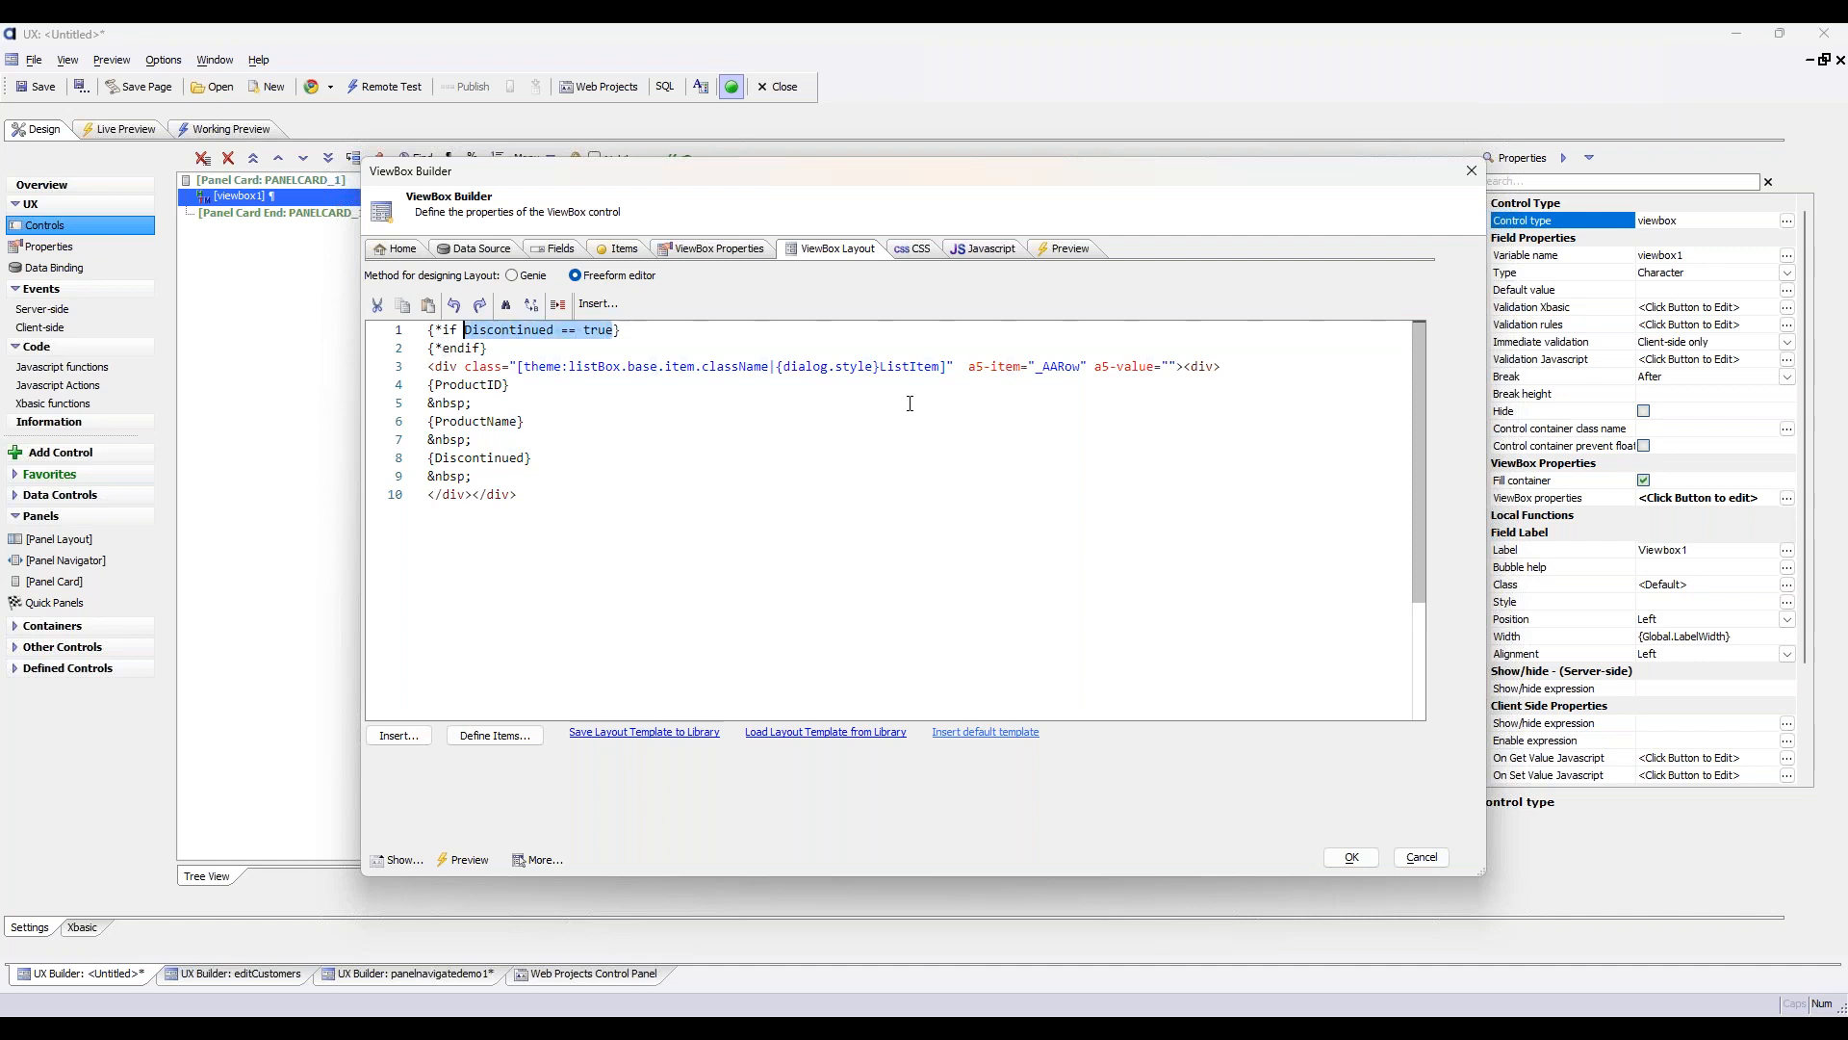
Add the heading <h2>Discontinued</h2> on a new line between the if and endif commands
{"action": "key", "text": "End"}
{"action": "key", "text": "Return"}
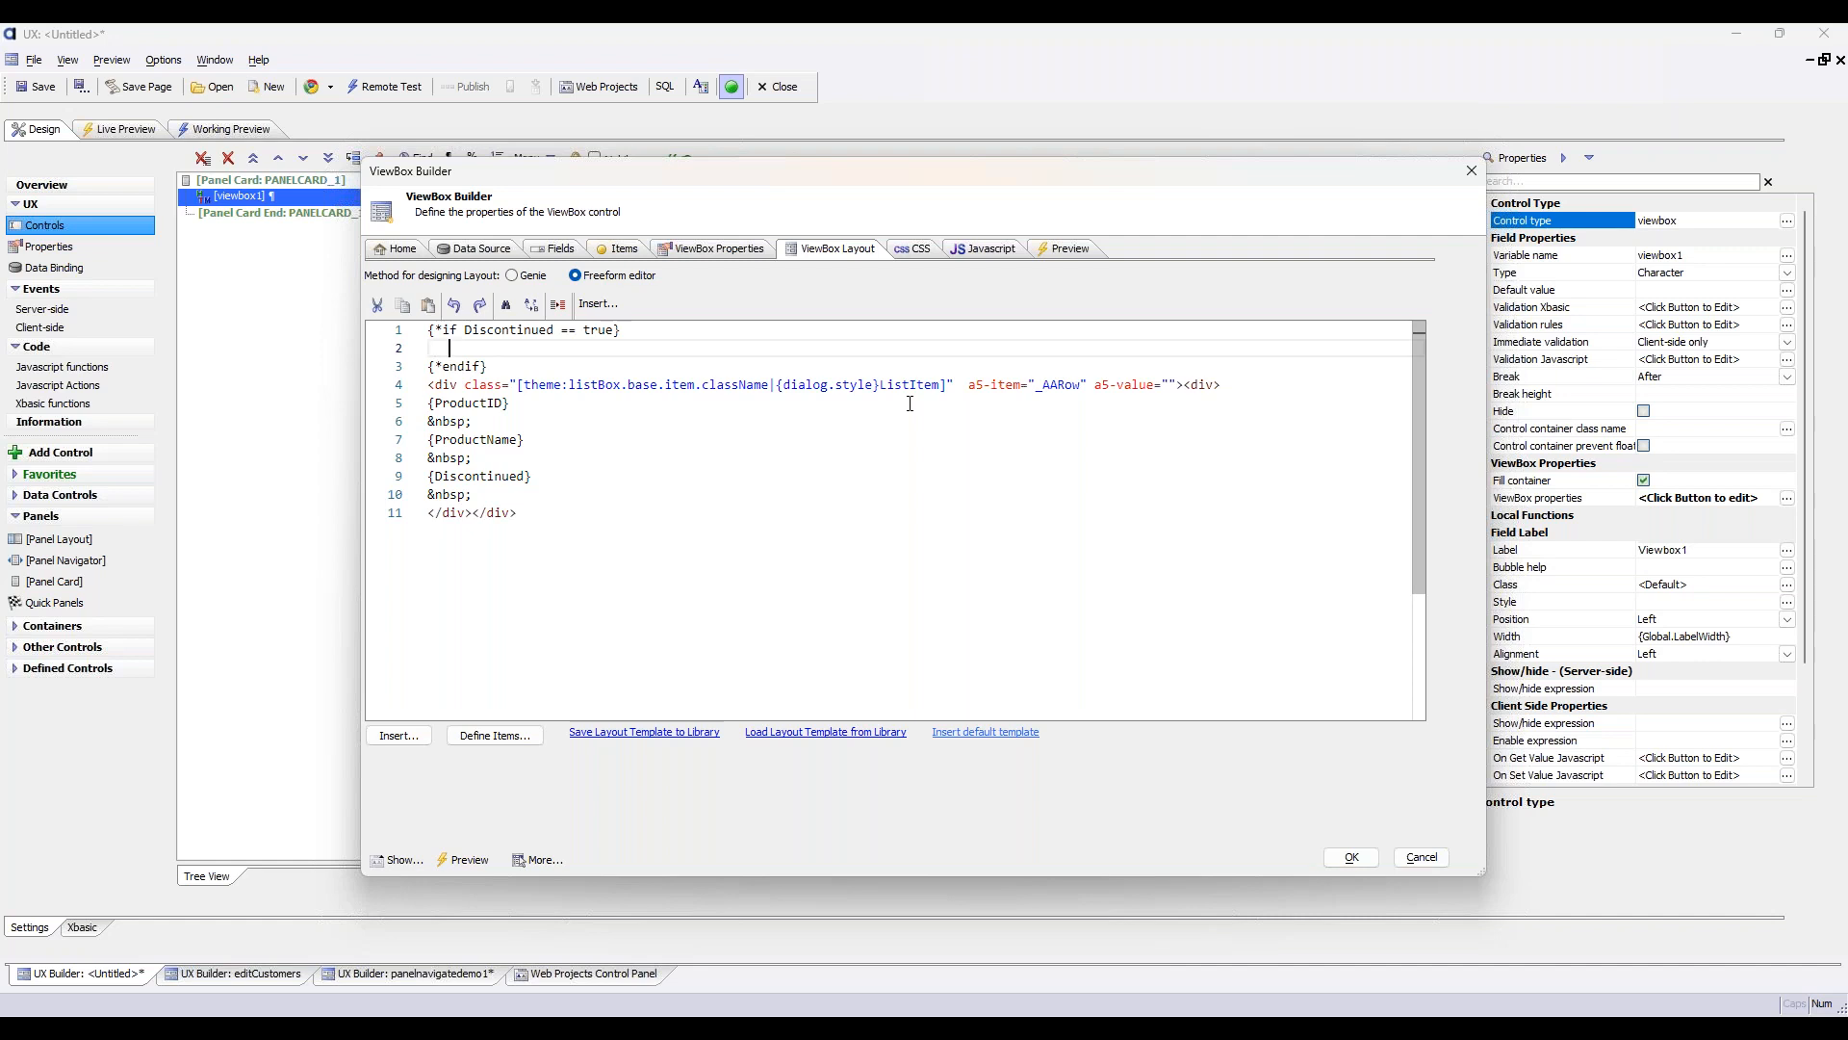
{"action": "type", "text": "<h1>Discontinued<"}
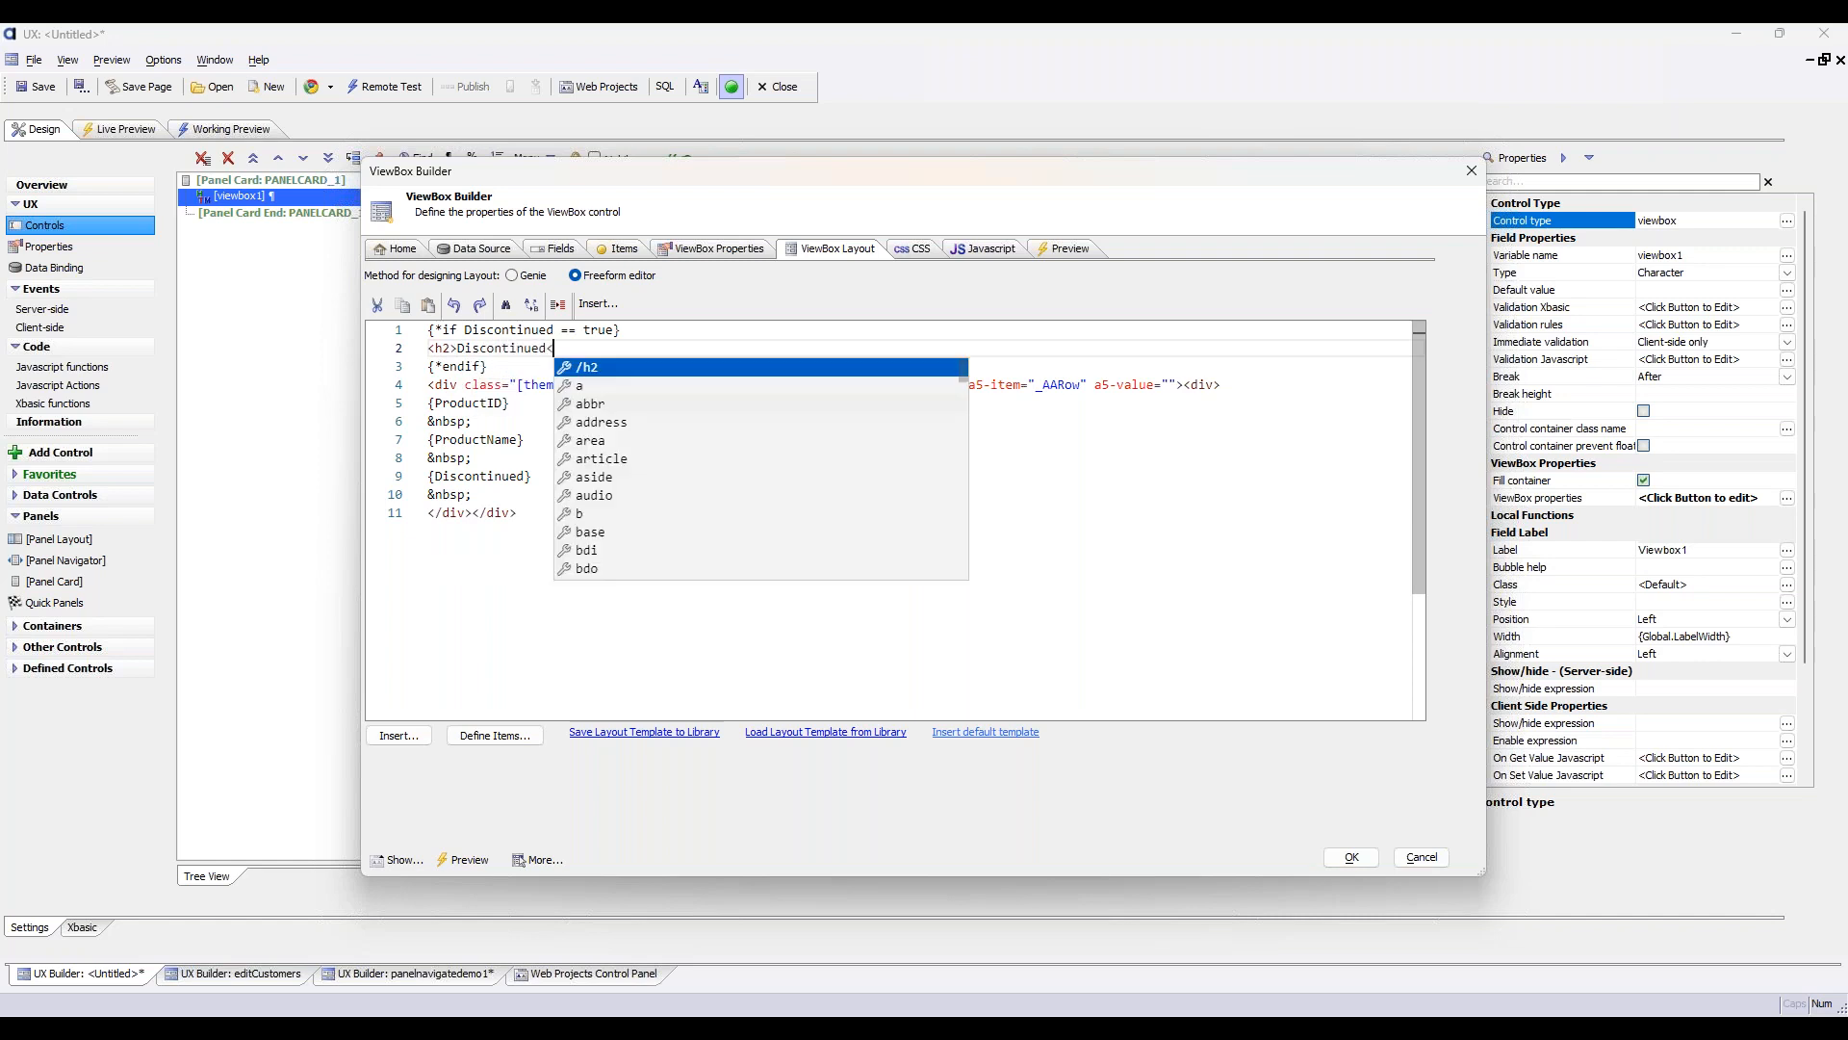
{"action": "key", "text": "Return"}
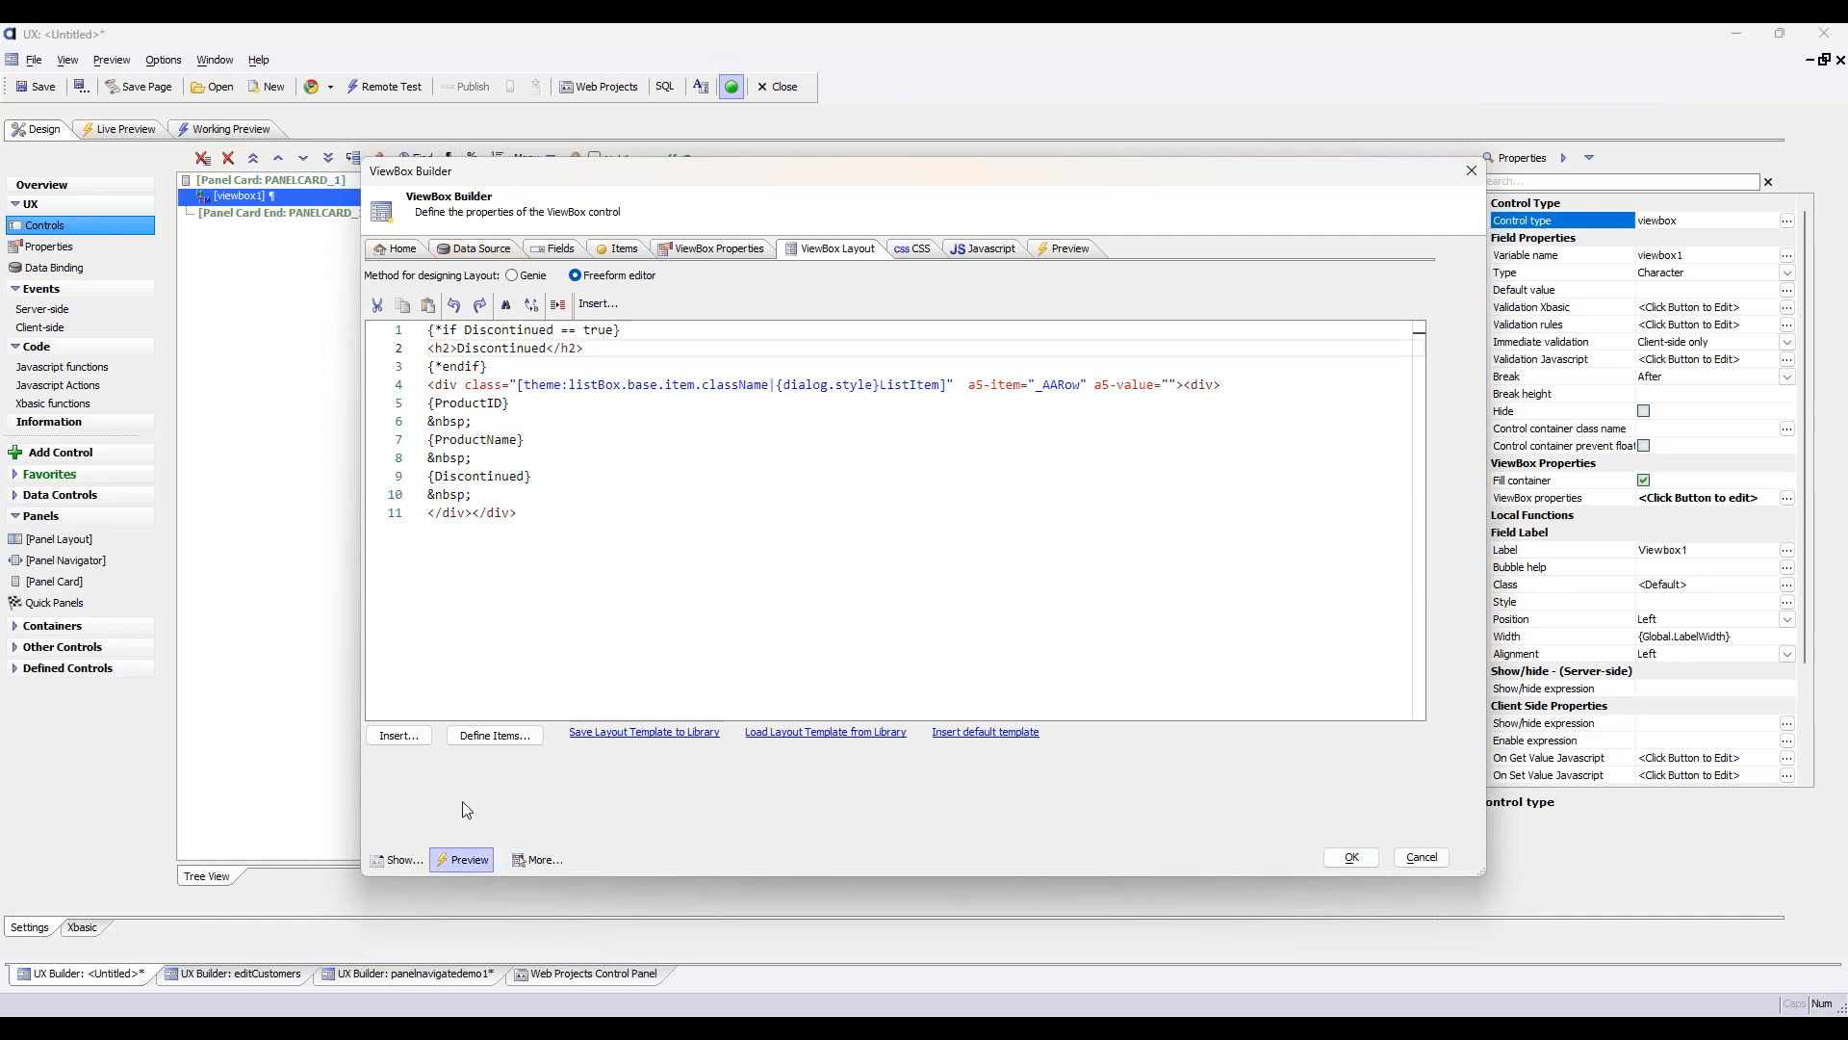
Preview the ViewBox and check which product rows show the Discontinued heading
{"action": "left_click", "coordinate": [463, 857]}
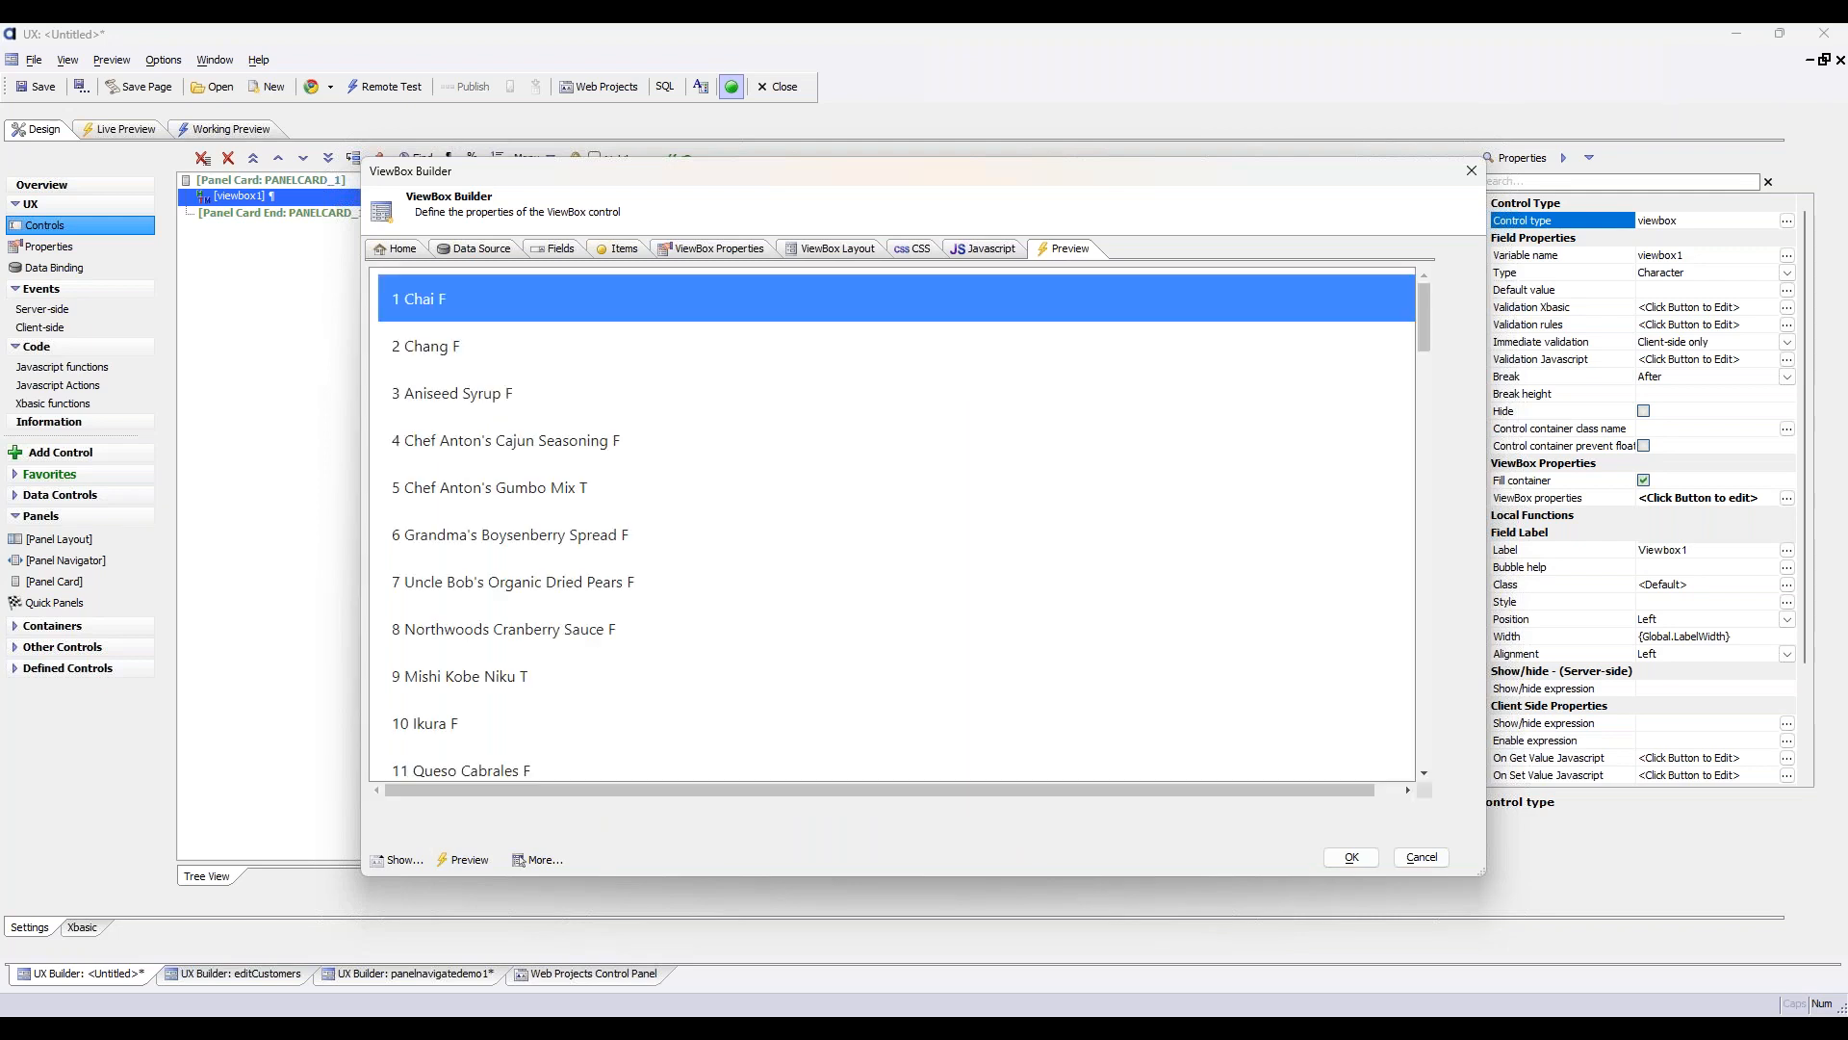
{"action": "scroll", "coordinate": [497, 775], "scroll_direction": "down", "scroll_amount": 10}
{"action": "scroll", "coordinate": [497, 774], "scroll_direction": "down", "scroll_amount": 20}
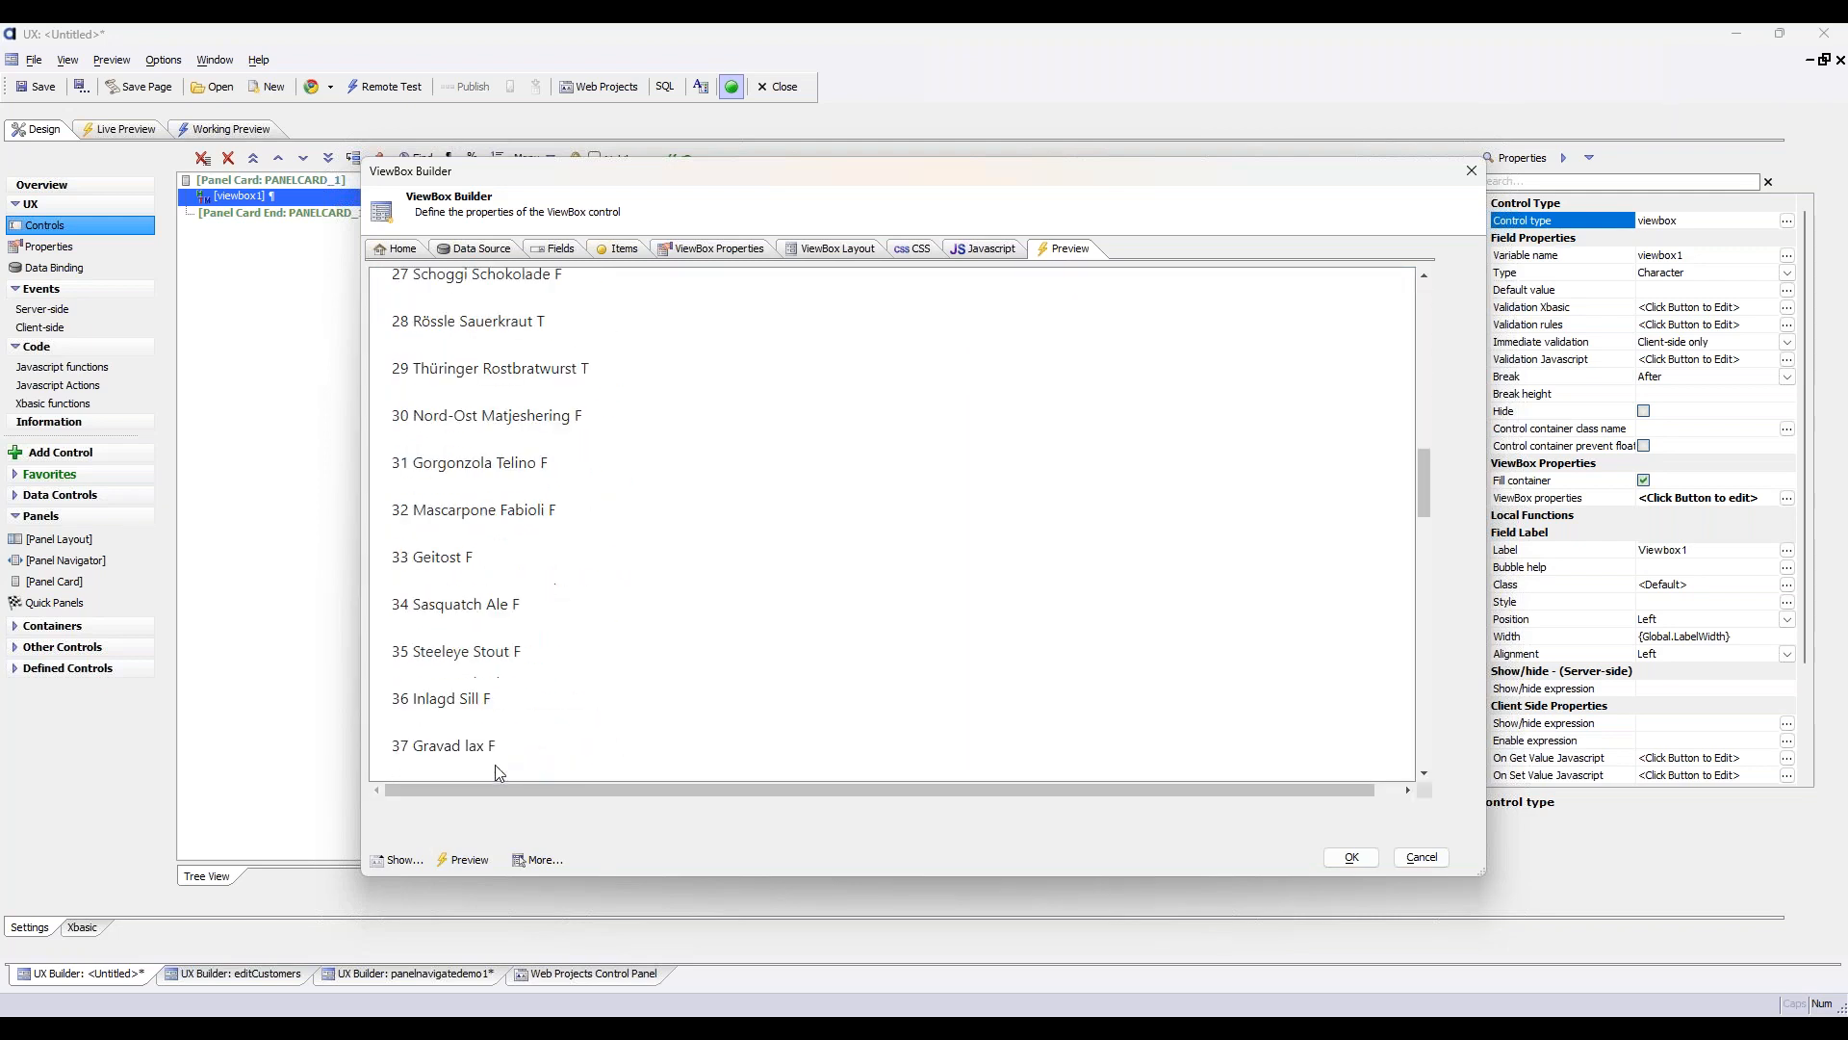
{"action": "scroll", "coordinate": [497, 775], "scroll_direction": "down", "scroll_amount": 8}
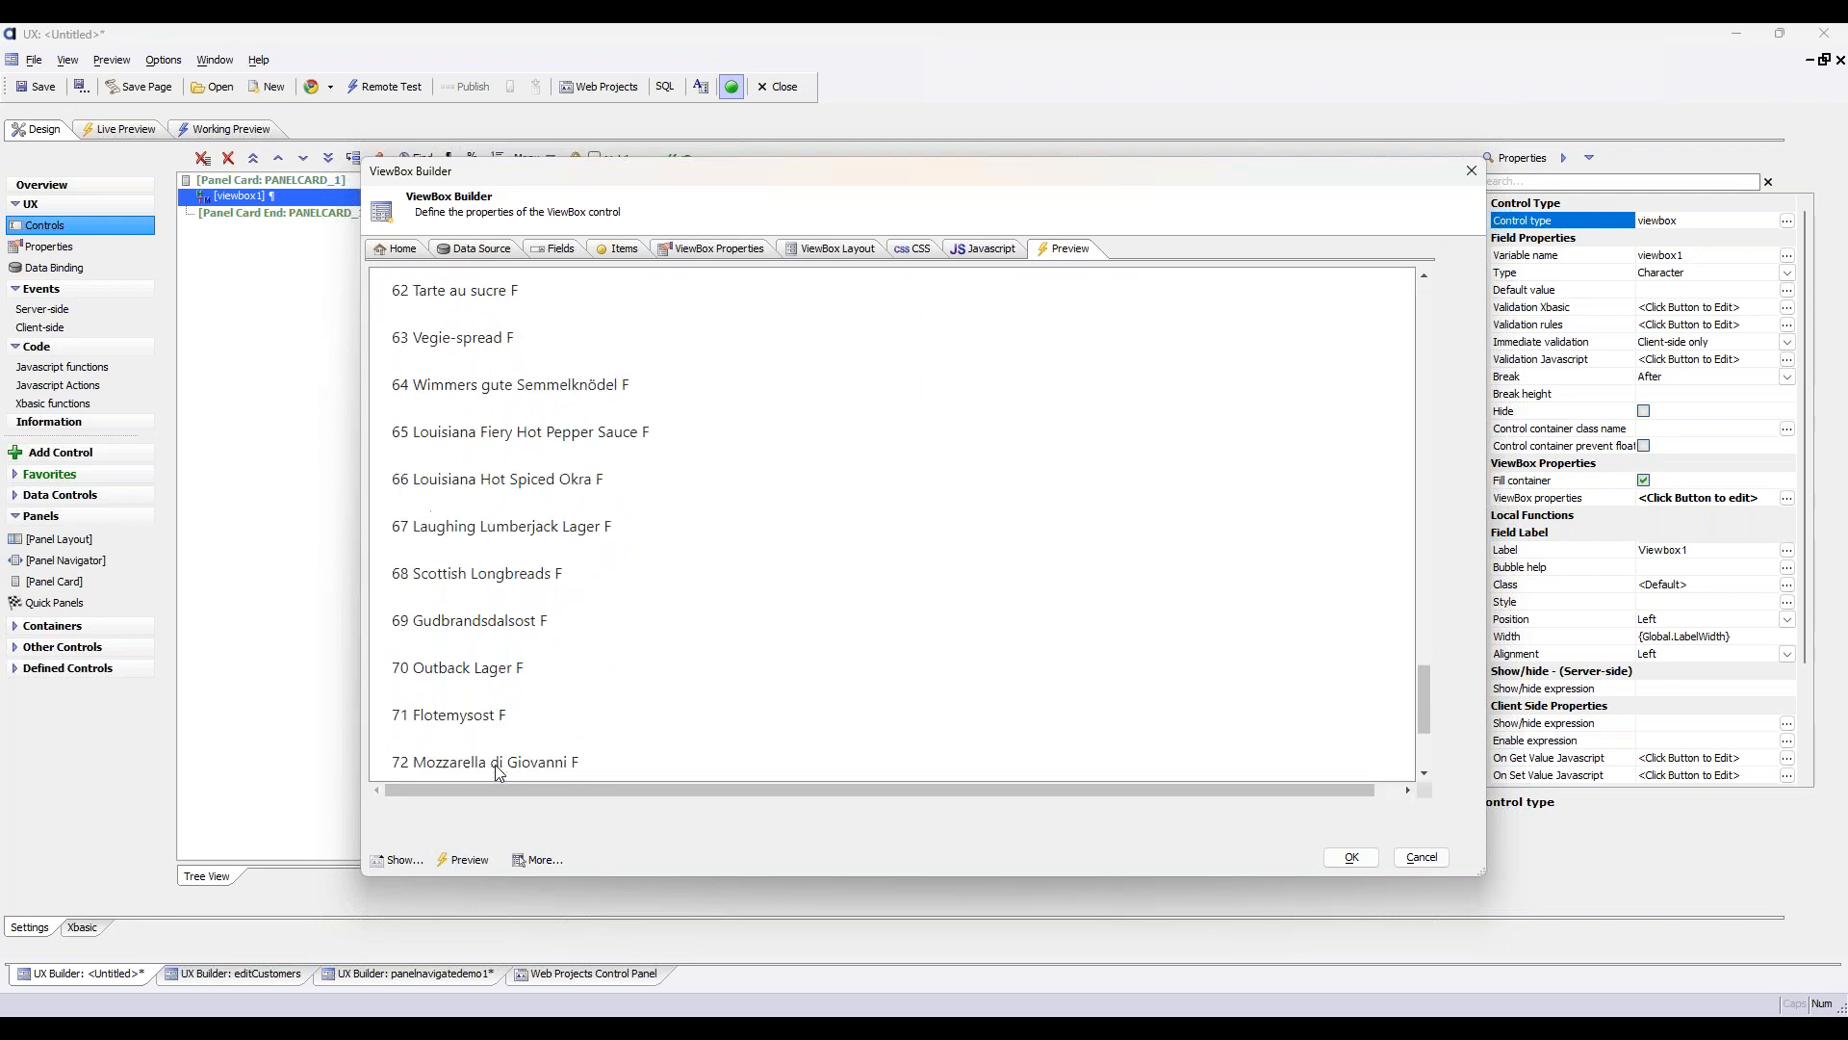
{"action": "left_click", "coordinate": [574, 536]}
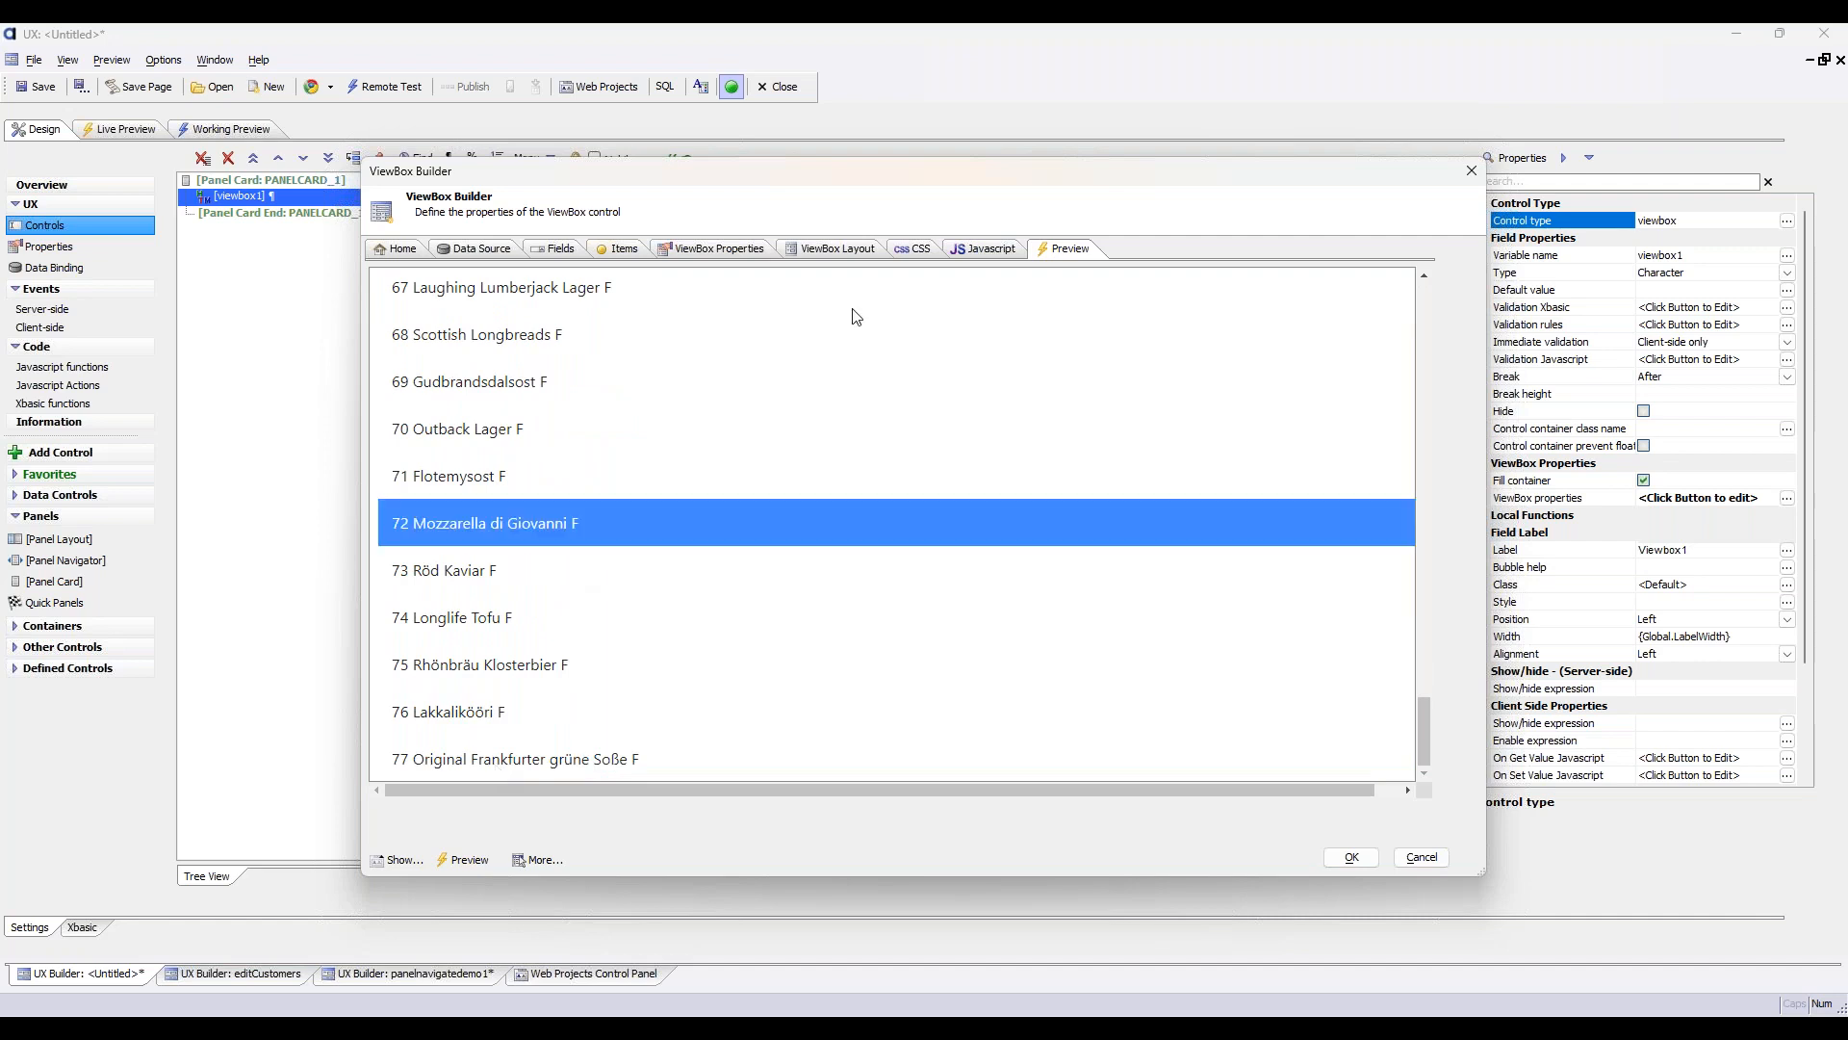
Change the if condition to Discontinued == "F" and preview the ViewBox with it
{"action": "left_click", "coordinate": [809, 252]}
{"action": "double_click", "coordinate": [603, 329]}
{"action": "type", "text": "\"F\""}
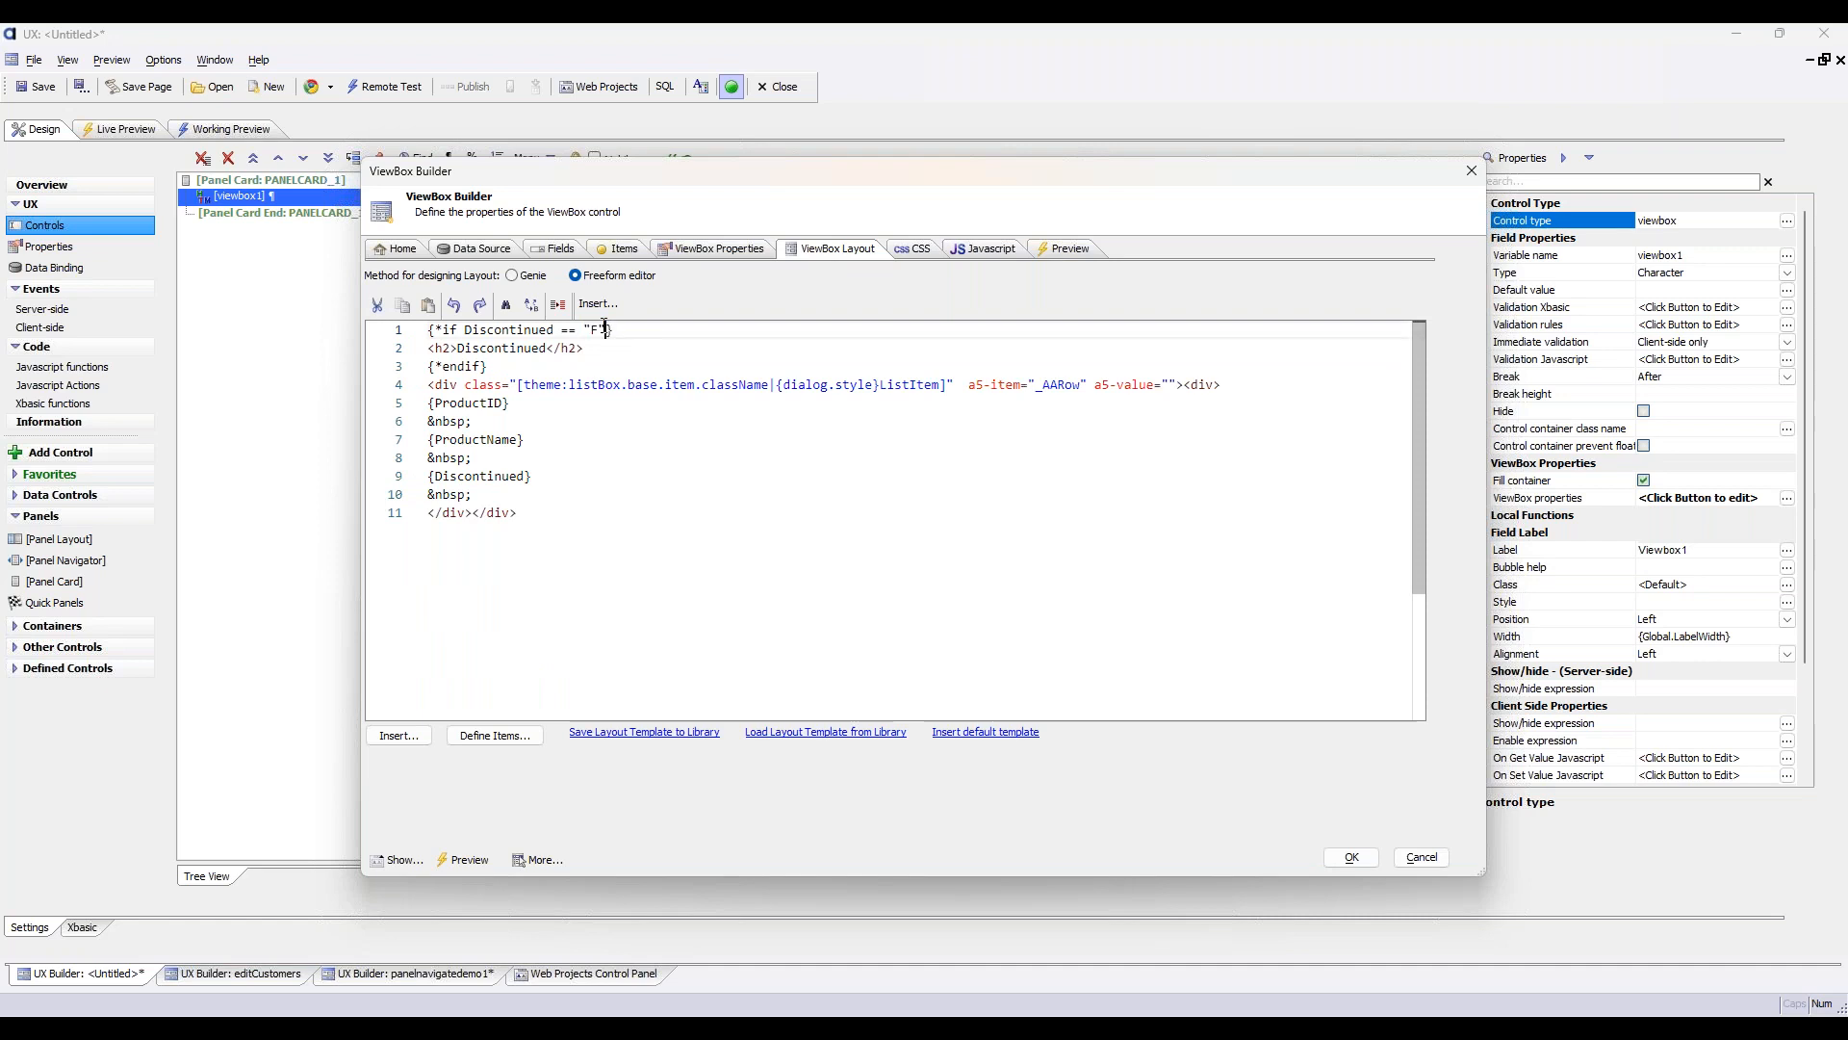
{"action": "left_click", "coordinate": [1084, 246]}
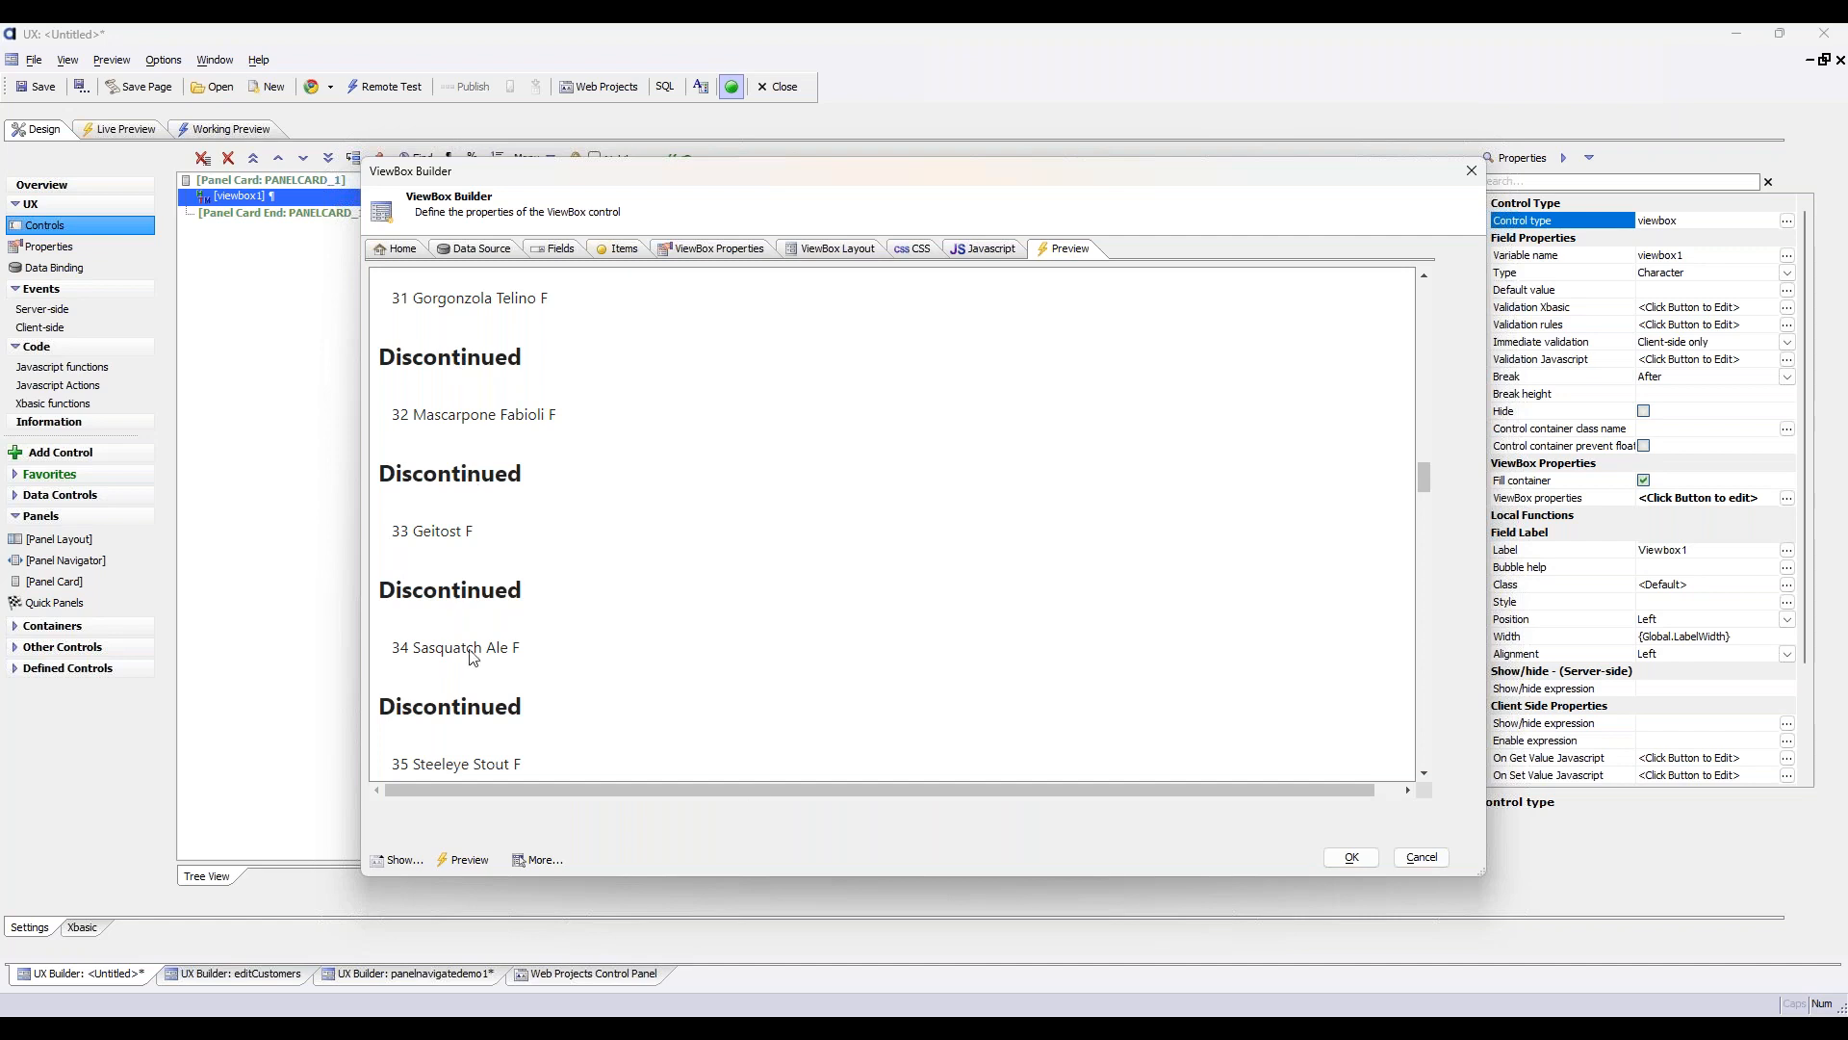
Accept the ViewBox definition and run the UX in Live Preview
{"action": "left_click", "coordinate": [1351, 858]}
{"action": "left_click", "coordinate": [121, 140]}
{"action": "left_click", "coordinate": [419, 184]}
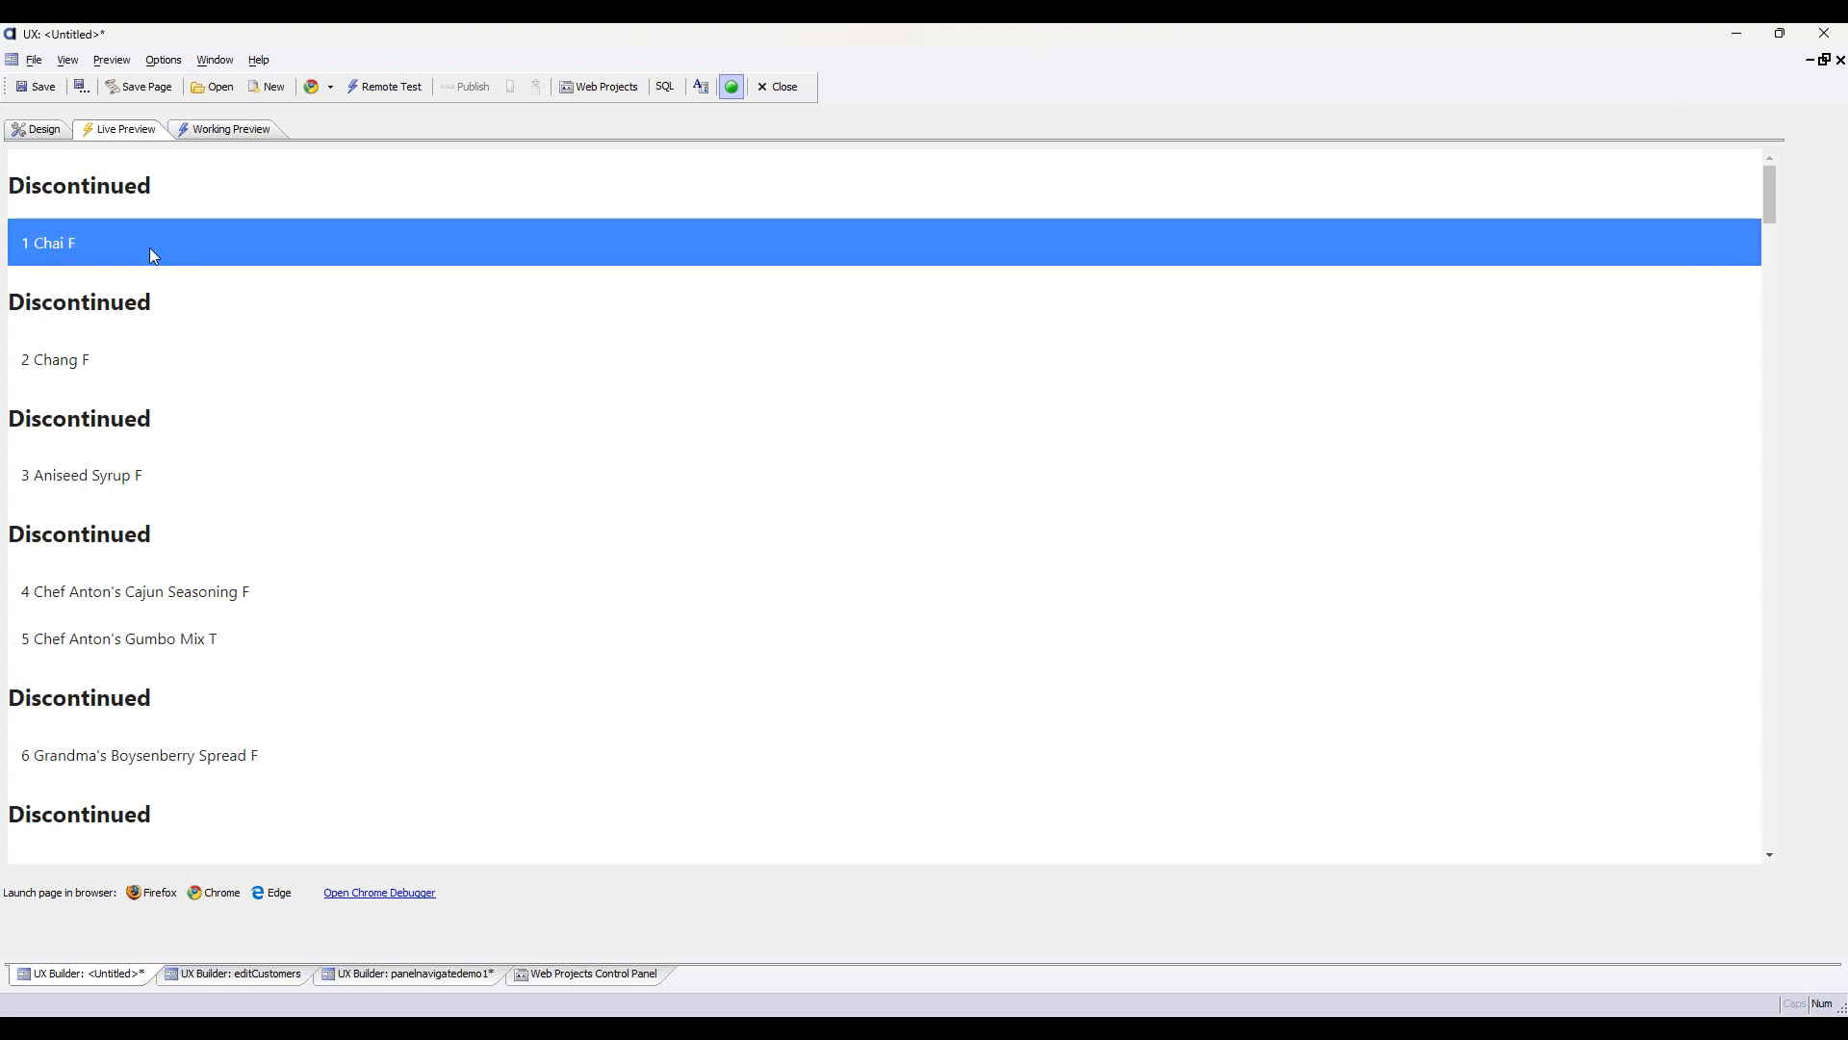
Examine the product list for Discontinued headings and test row selection on products 16 and 17
{"action": "scroll", "coordinate": [229, 360], "scroll_direction": "down", "scroll_amount": 5}
{"action": "scroll", "coordinate": [229, 360], "scroll_direction": "down", "scroll_amount": 15}
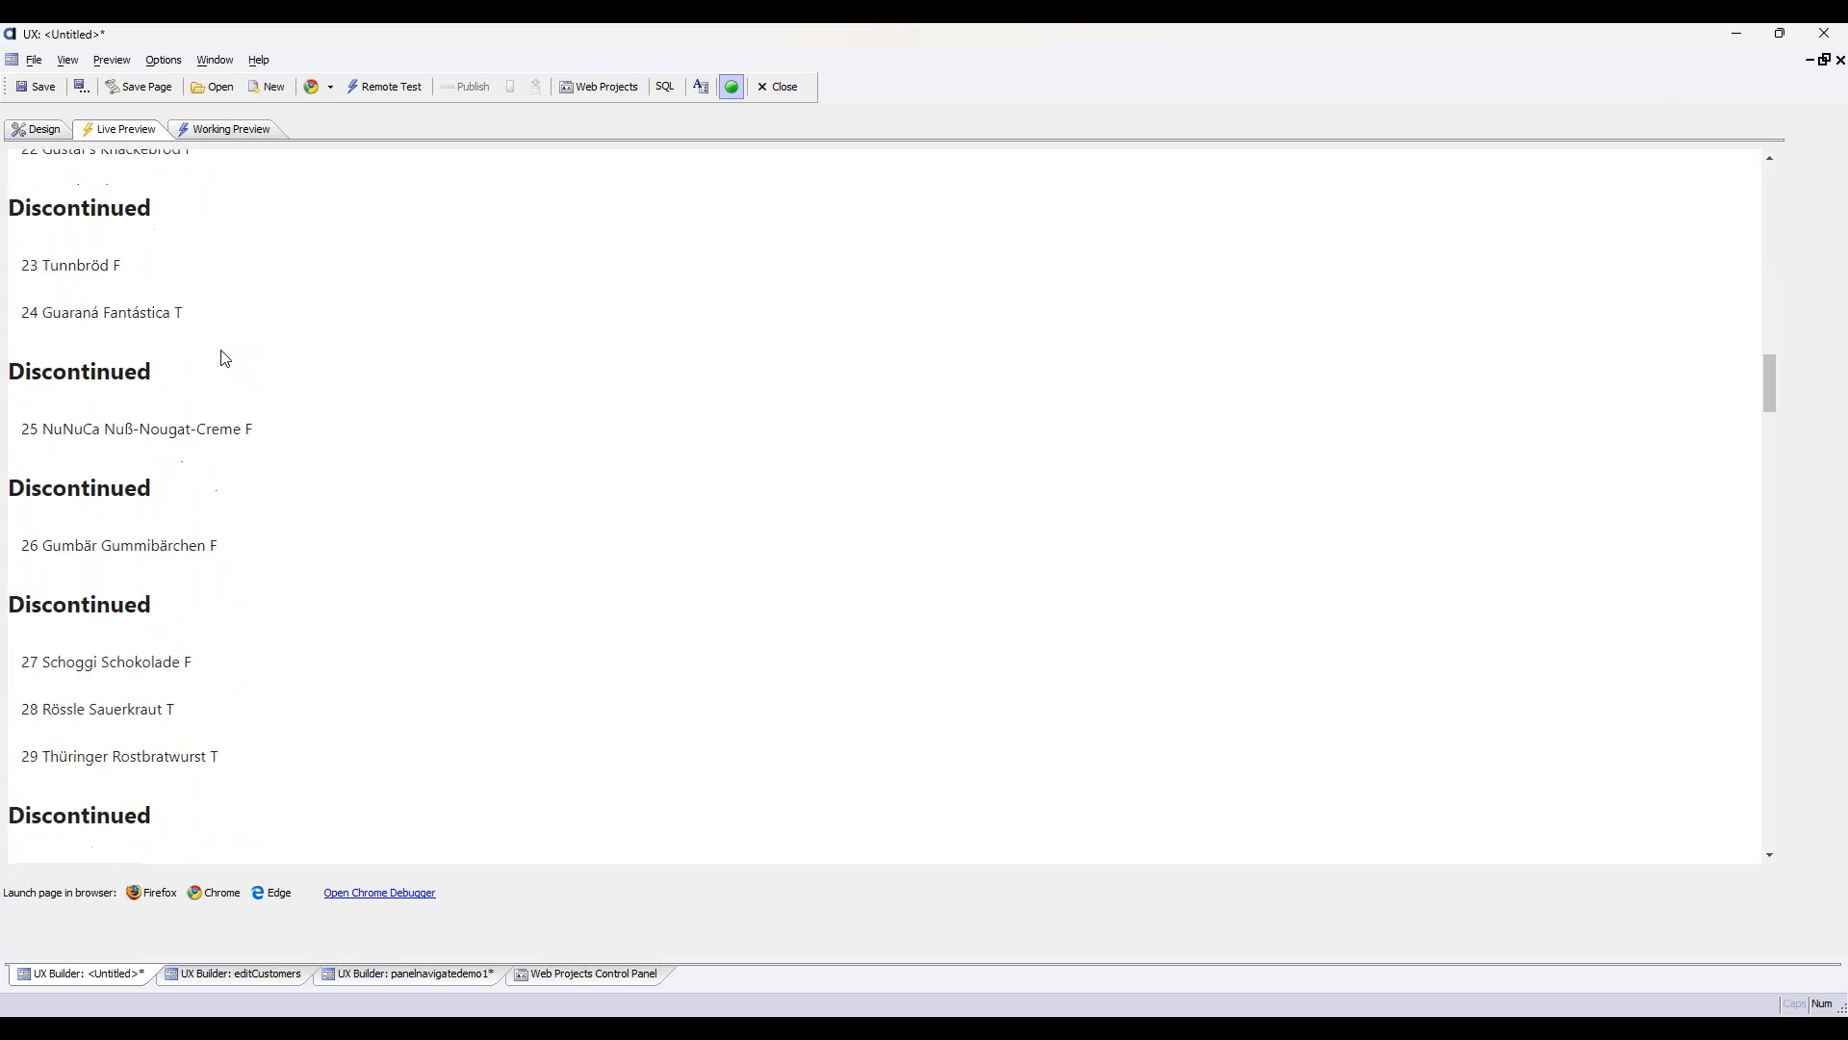
{"action": "scroll", "coordinate": [225, 358], "scroll_direction": "up", "scroll_amount": 6}
{"action": "scroll", "coordinate": [173, 364], "scroll_direction": "up", "scroll_amount": 2}
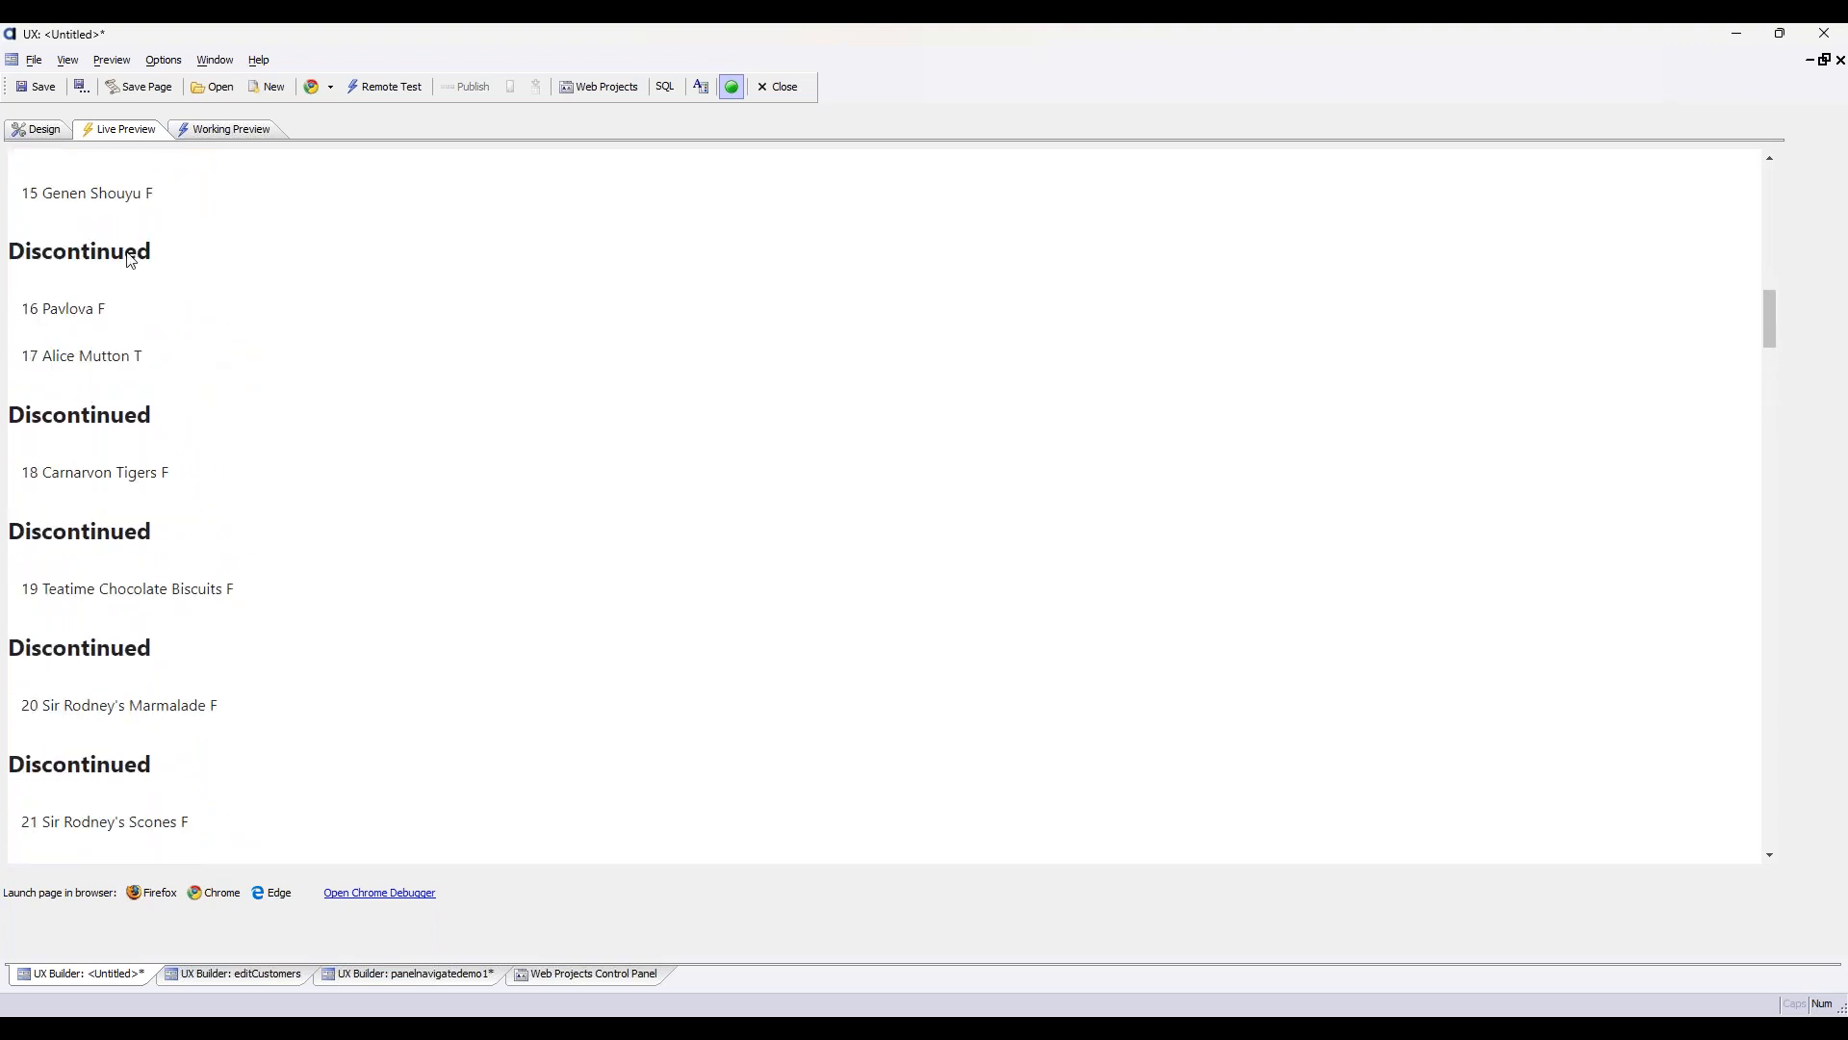
{"action": "left_click", "coordinate": [138, 356]}
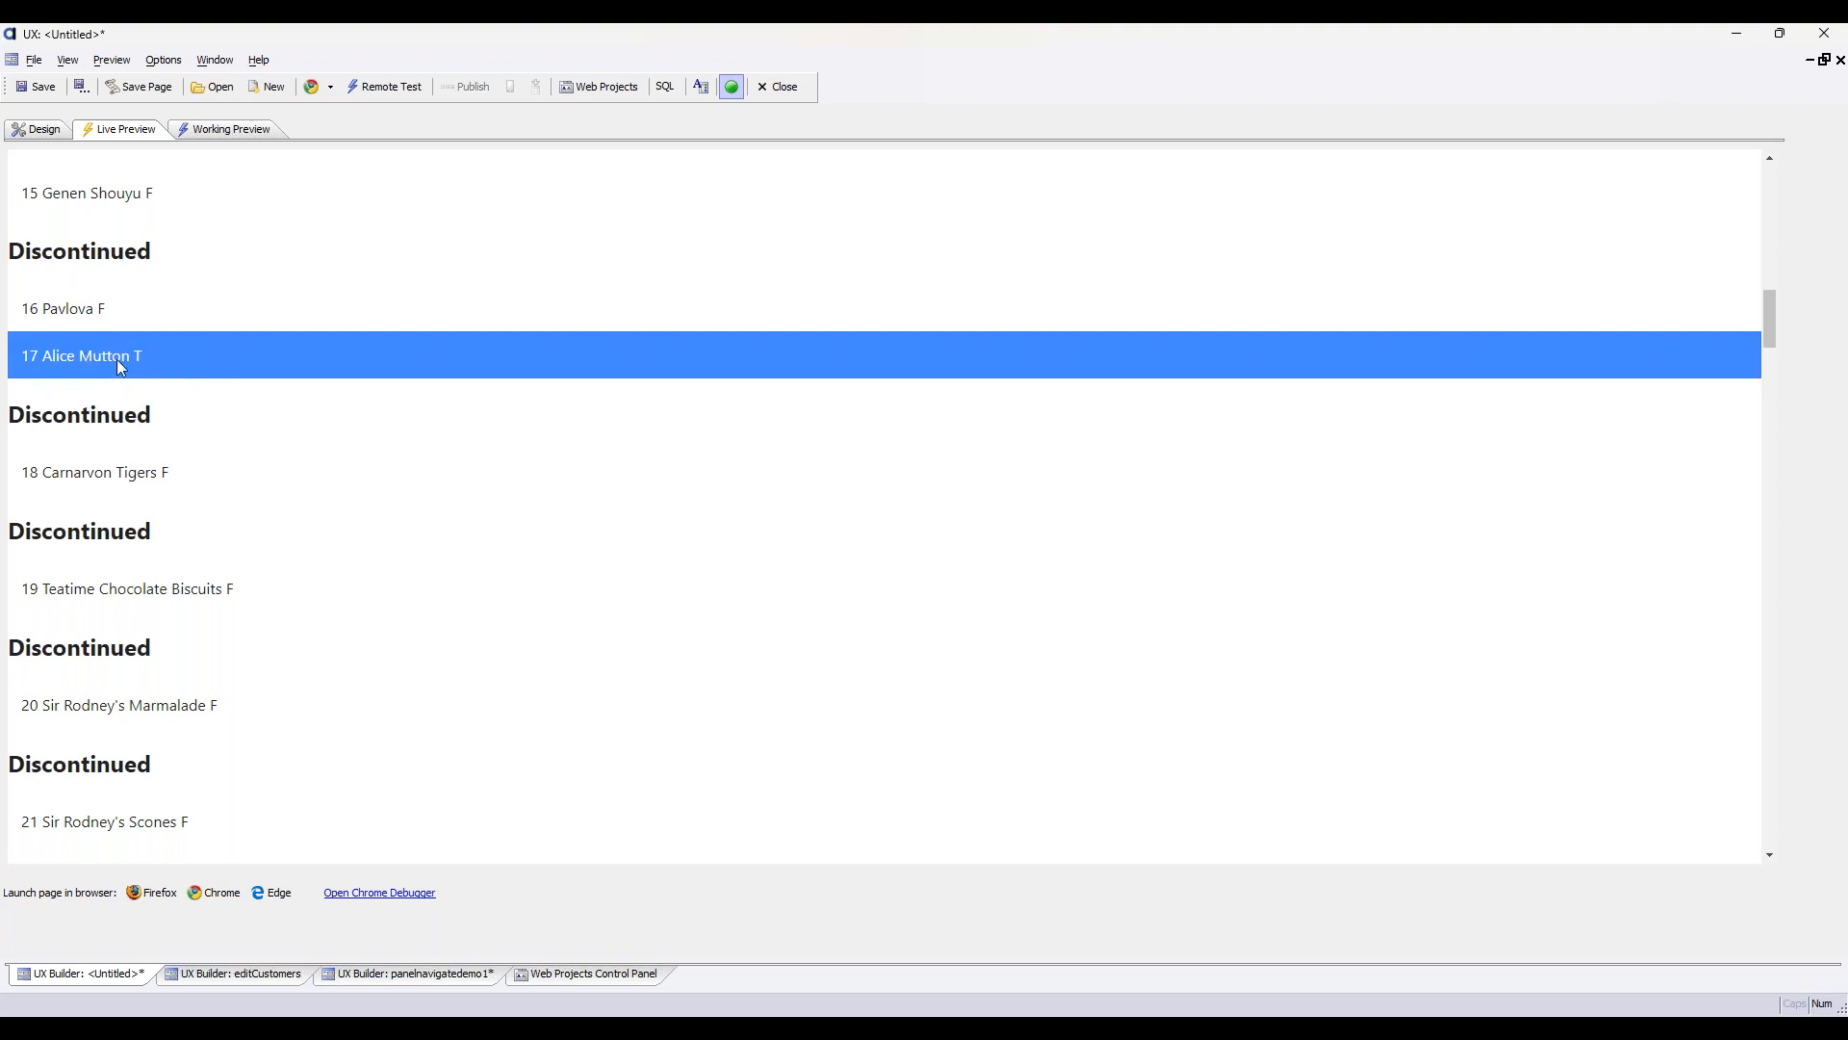
{"action": "left_click", "coordinate": [72, 298]}
{"action": "left_click", "coordinate": [75, 348]}
{"action": "left_click", "coordinate": [73, 308]}
{"action": "left_click", "coordinate": [100, 354]}
{"action": "left_click", "coordinate": [44, 132]}
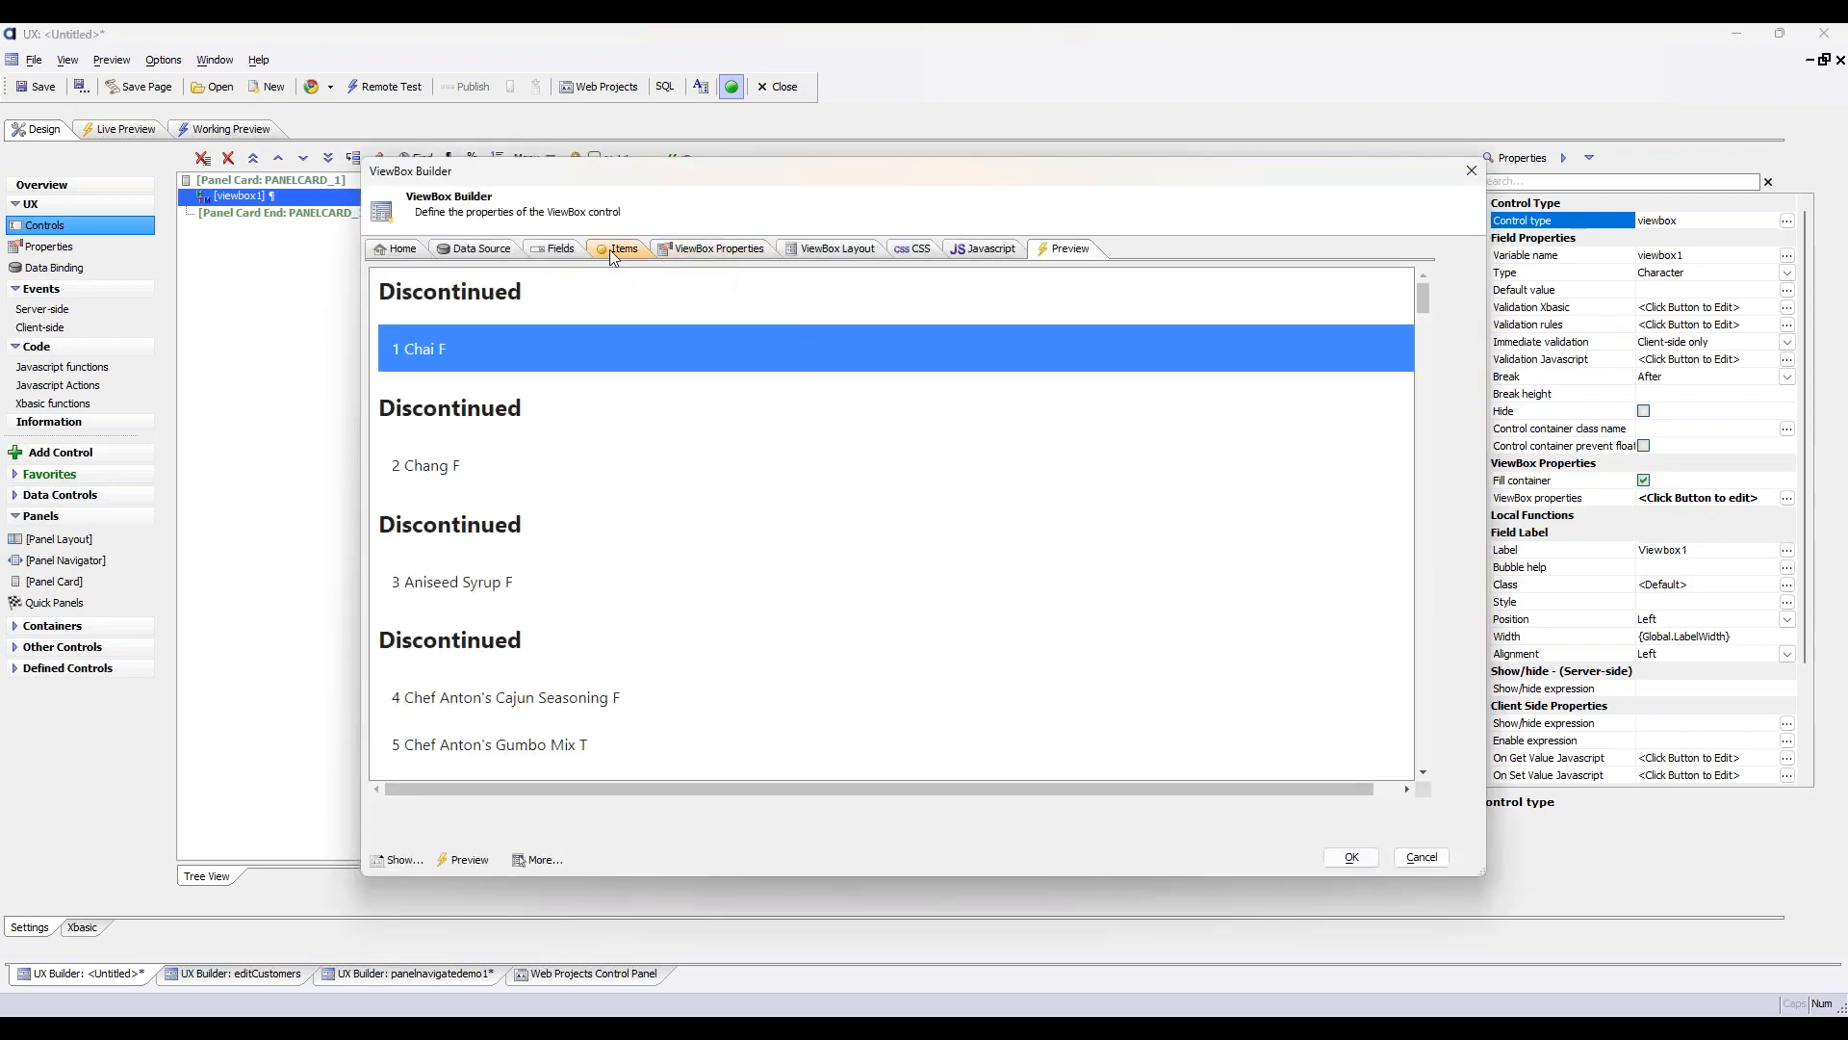
{"action": "left_click", "coordinate": [834, 249]}
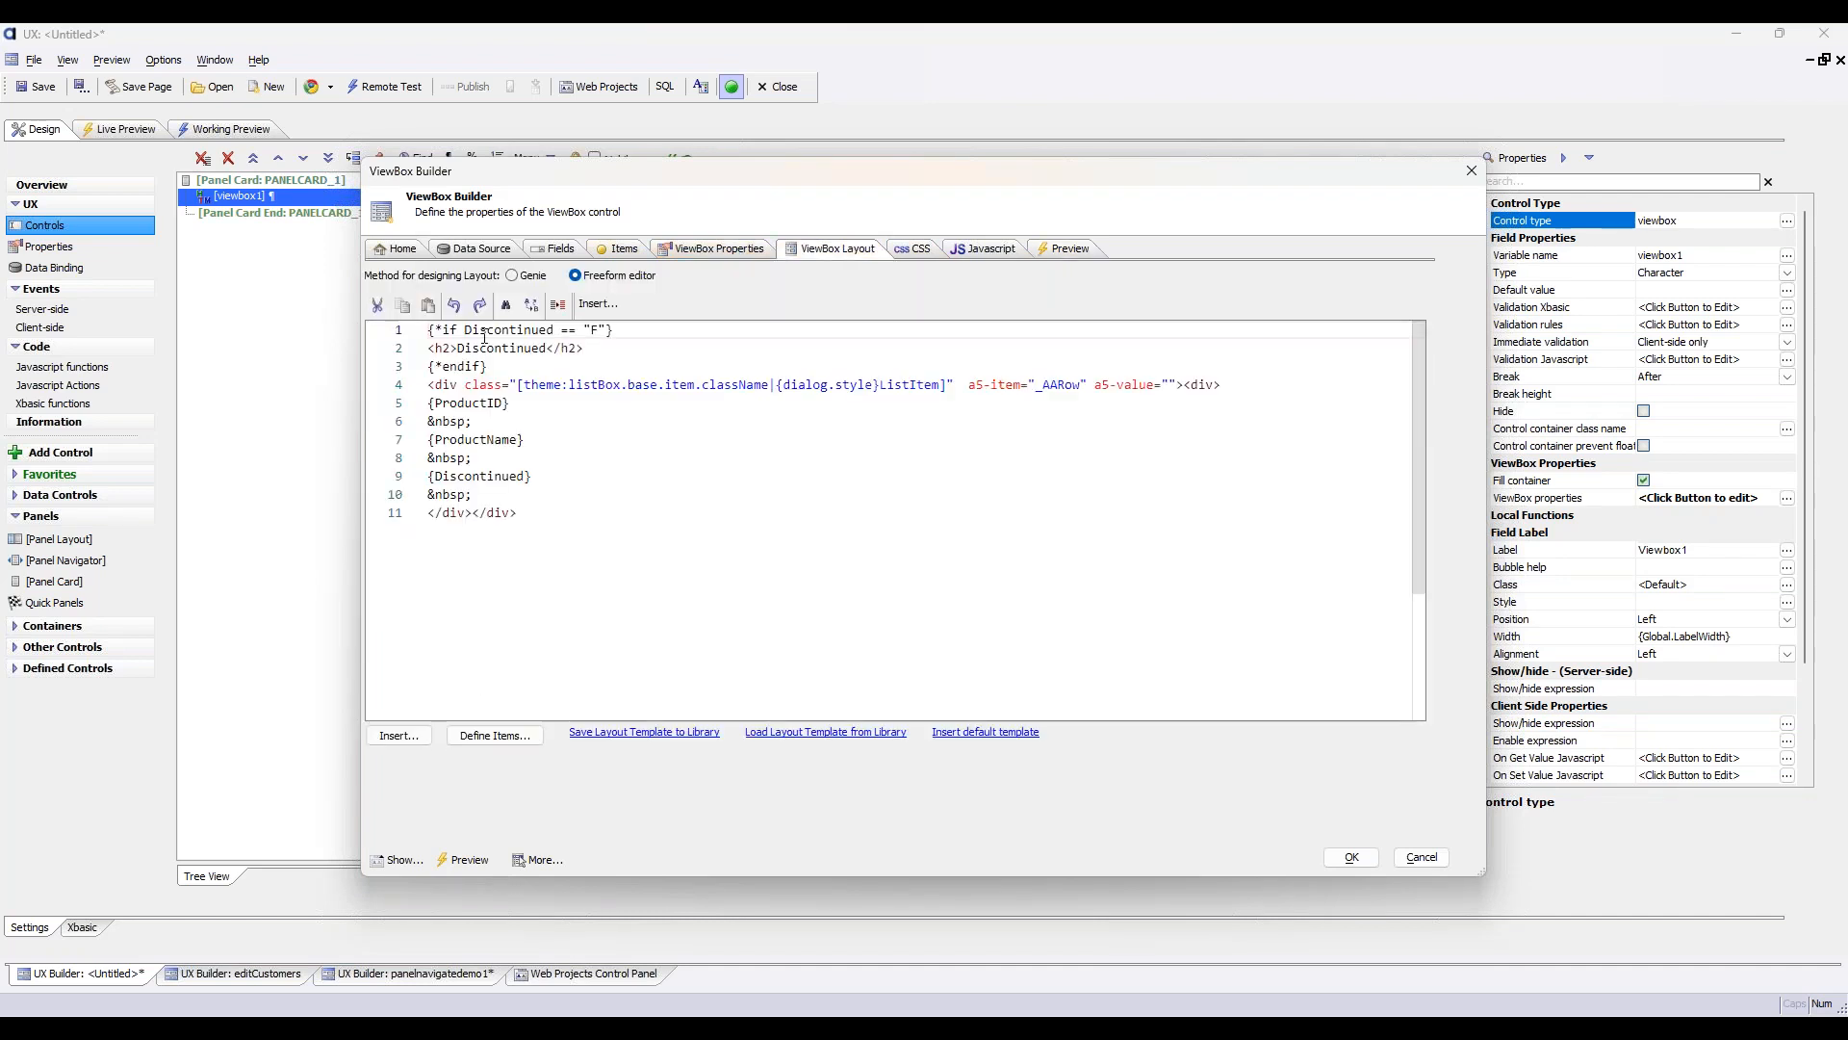
{"action": "left_click", "coordinate": [396, 736]}
{"action": "left_click", "coordinate": [526, 786]}
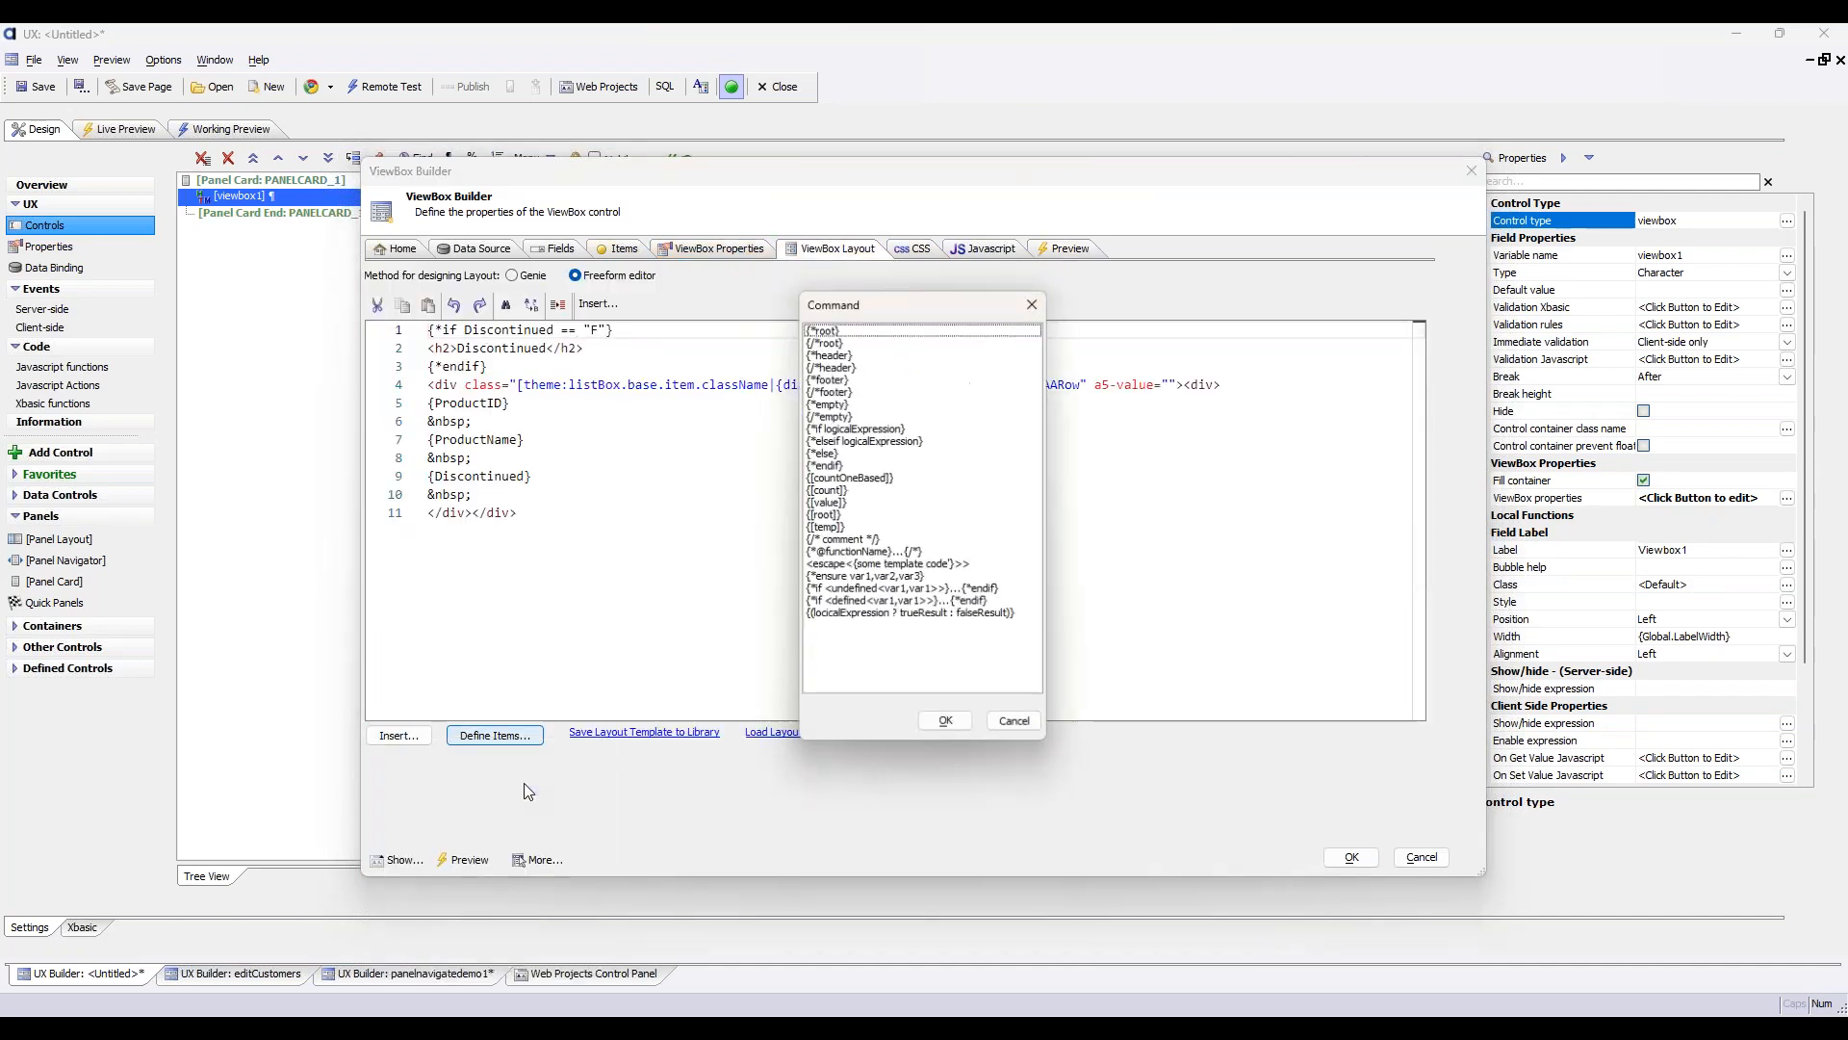
{"action": "left_click", "coordinate": [847, 553]}
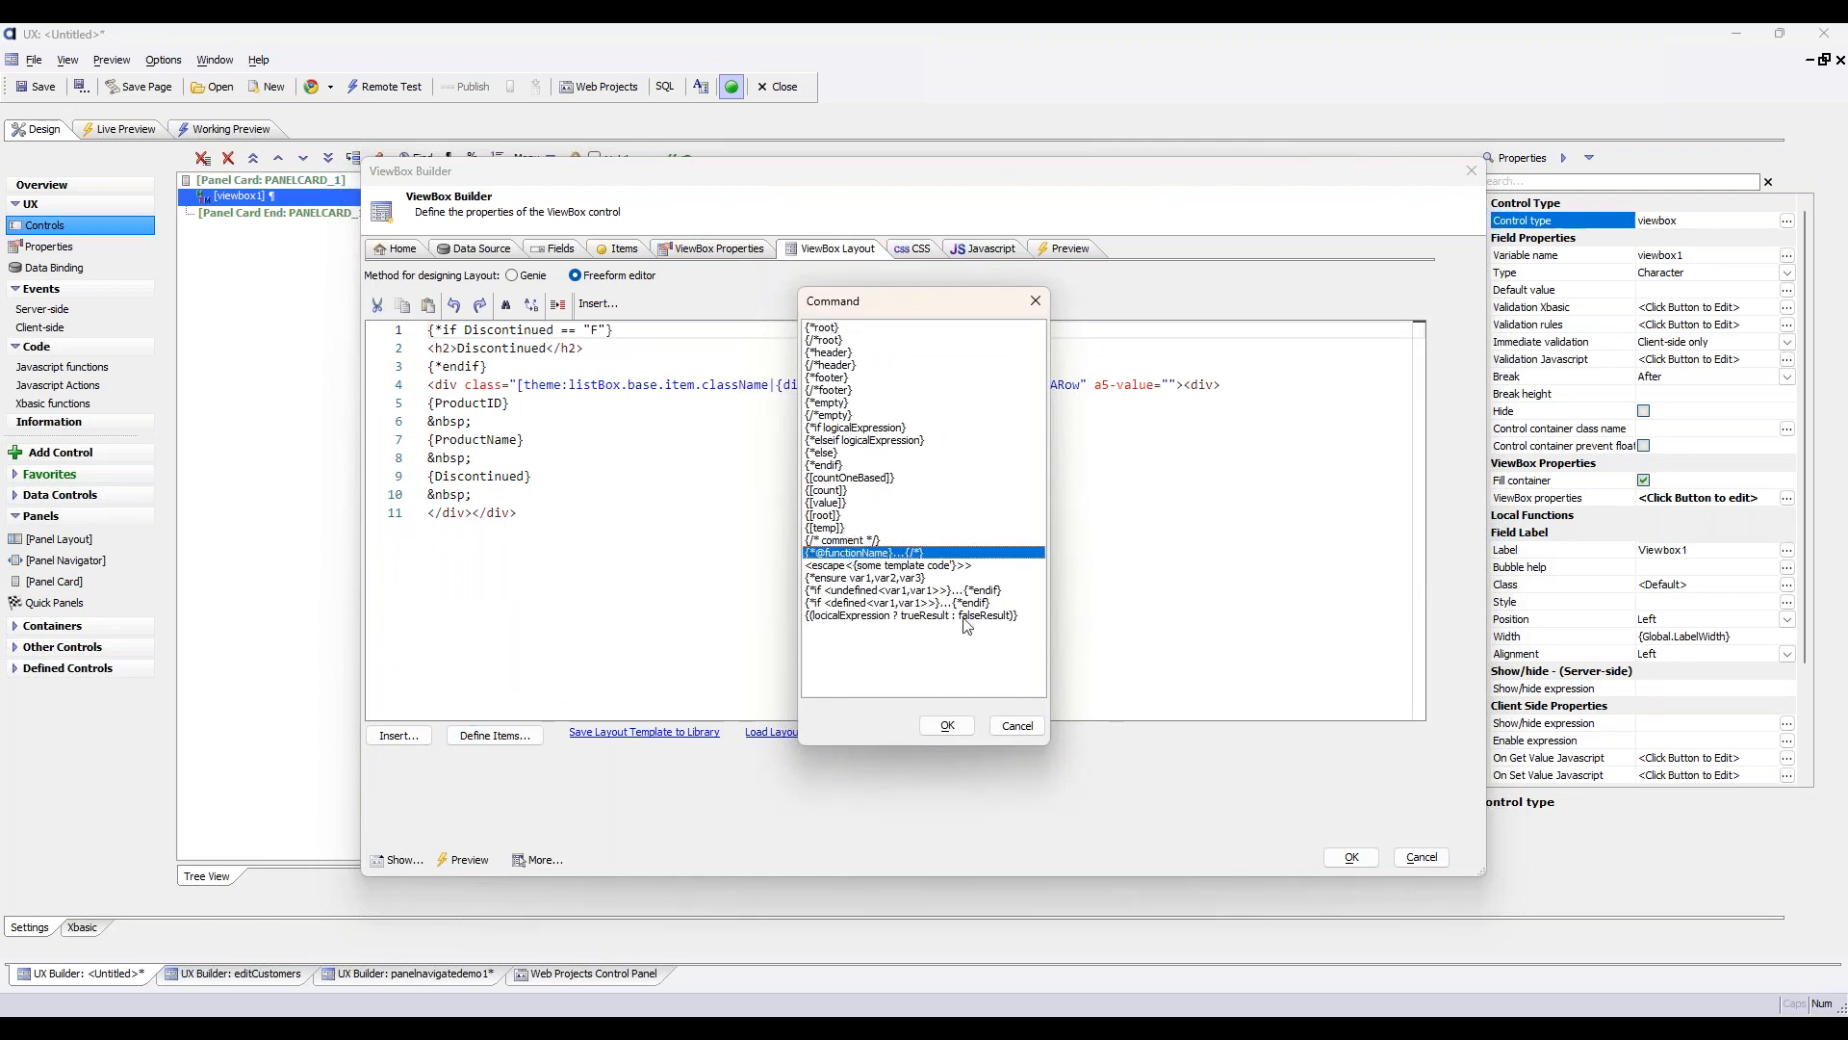
{"action": "left_click", "coordinate": [949, 727]}
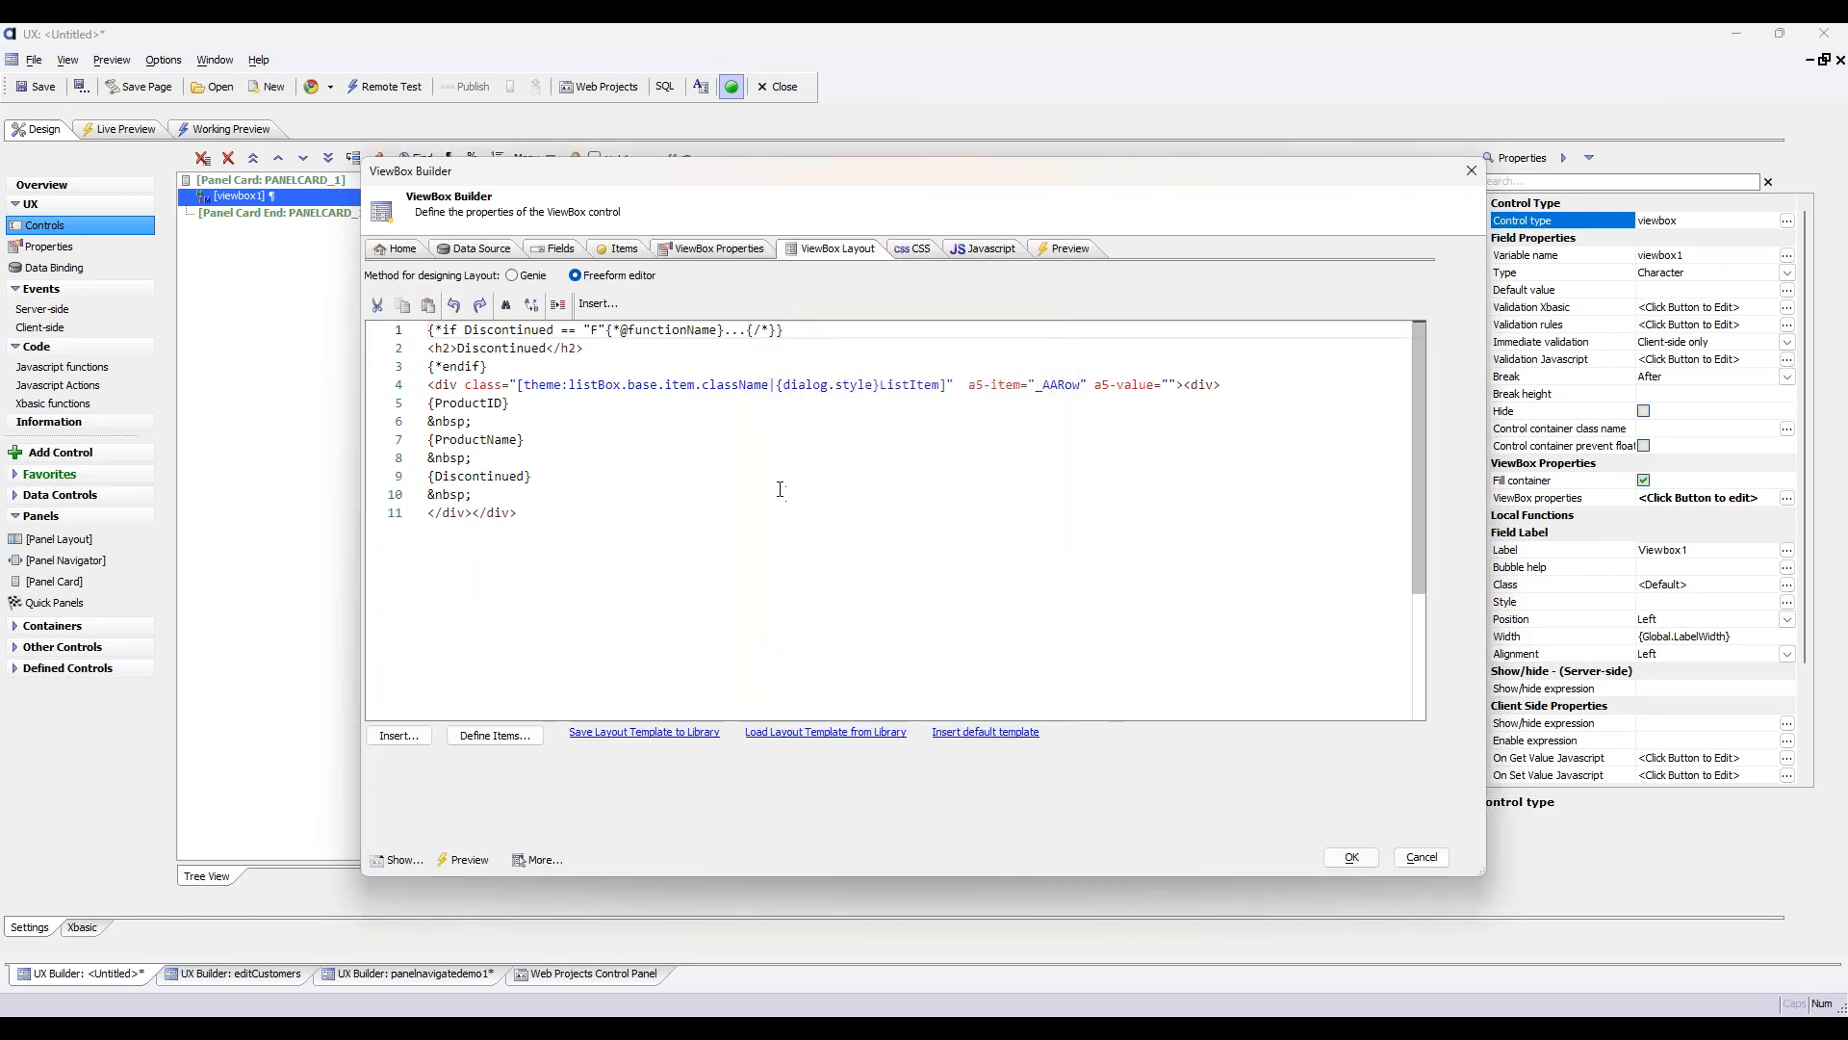
Delete the Discontinued == "F" condition in front of the function placeholder in the if command
{"action": "left_click_drag", "start_coordinate": [613, 330], "coordinate": [463, 330]}
{"action": "key", "text": "Delete"}
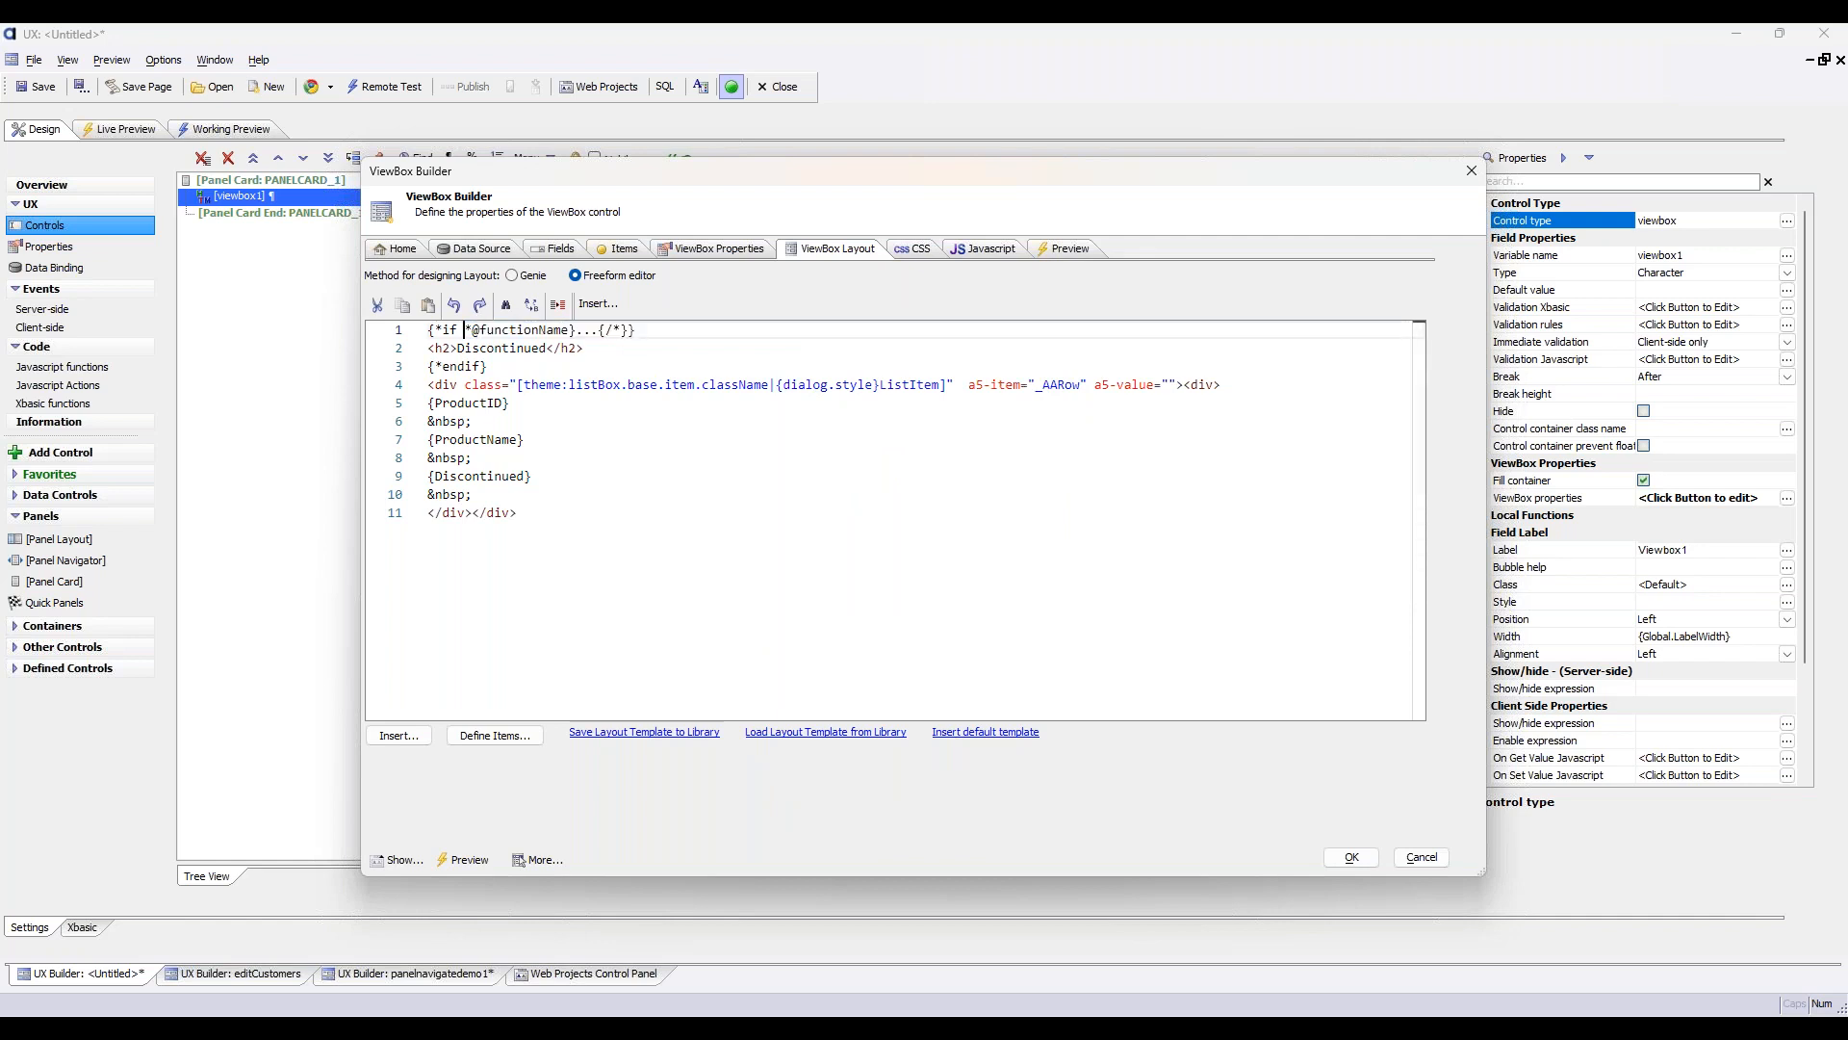
{"action": "key", "text": "Delete"}
{"action": "key", "text": "Delete"}
{"action": "key", "text": "Delete"}
{"action": "key", "text": "Delete"}
{"action": "key", "text": "Delete"}
{"action": "key", "text": "Delete"}
{"action": "key", "text": "Delete"}
{"action": "key", "text": "Delete"}
{"action": "key", "text": "Delete"}
{"action": "key", "text": "Left"}
Define an empty myFunction() block in the JavaScript specific to this ViewBox control
{"action": "left_click", "coordinate": [994, 254]}
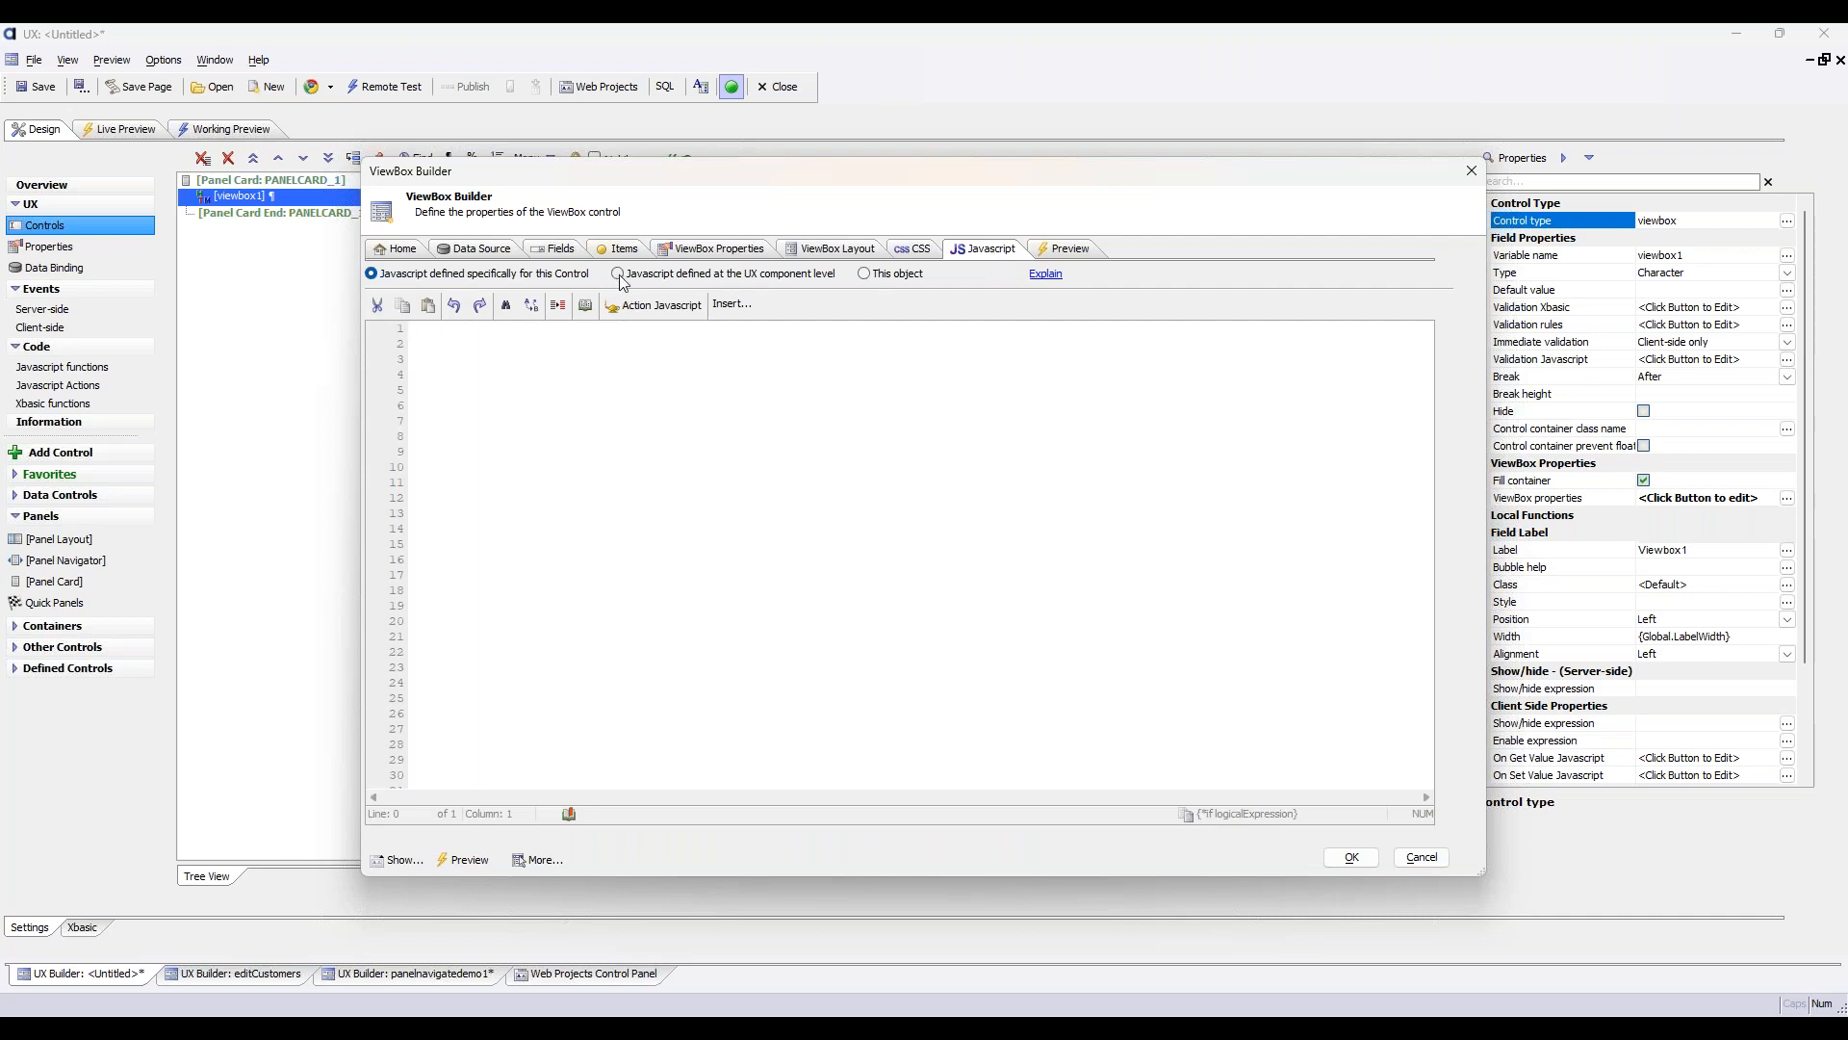
{"action": "type", "text": "myFunction"}
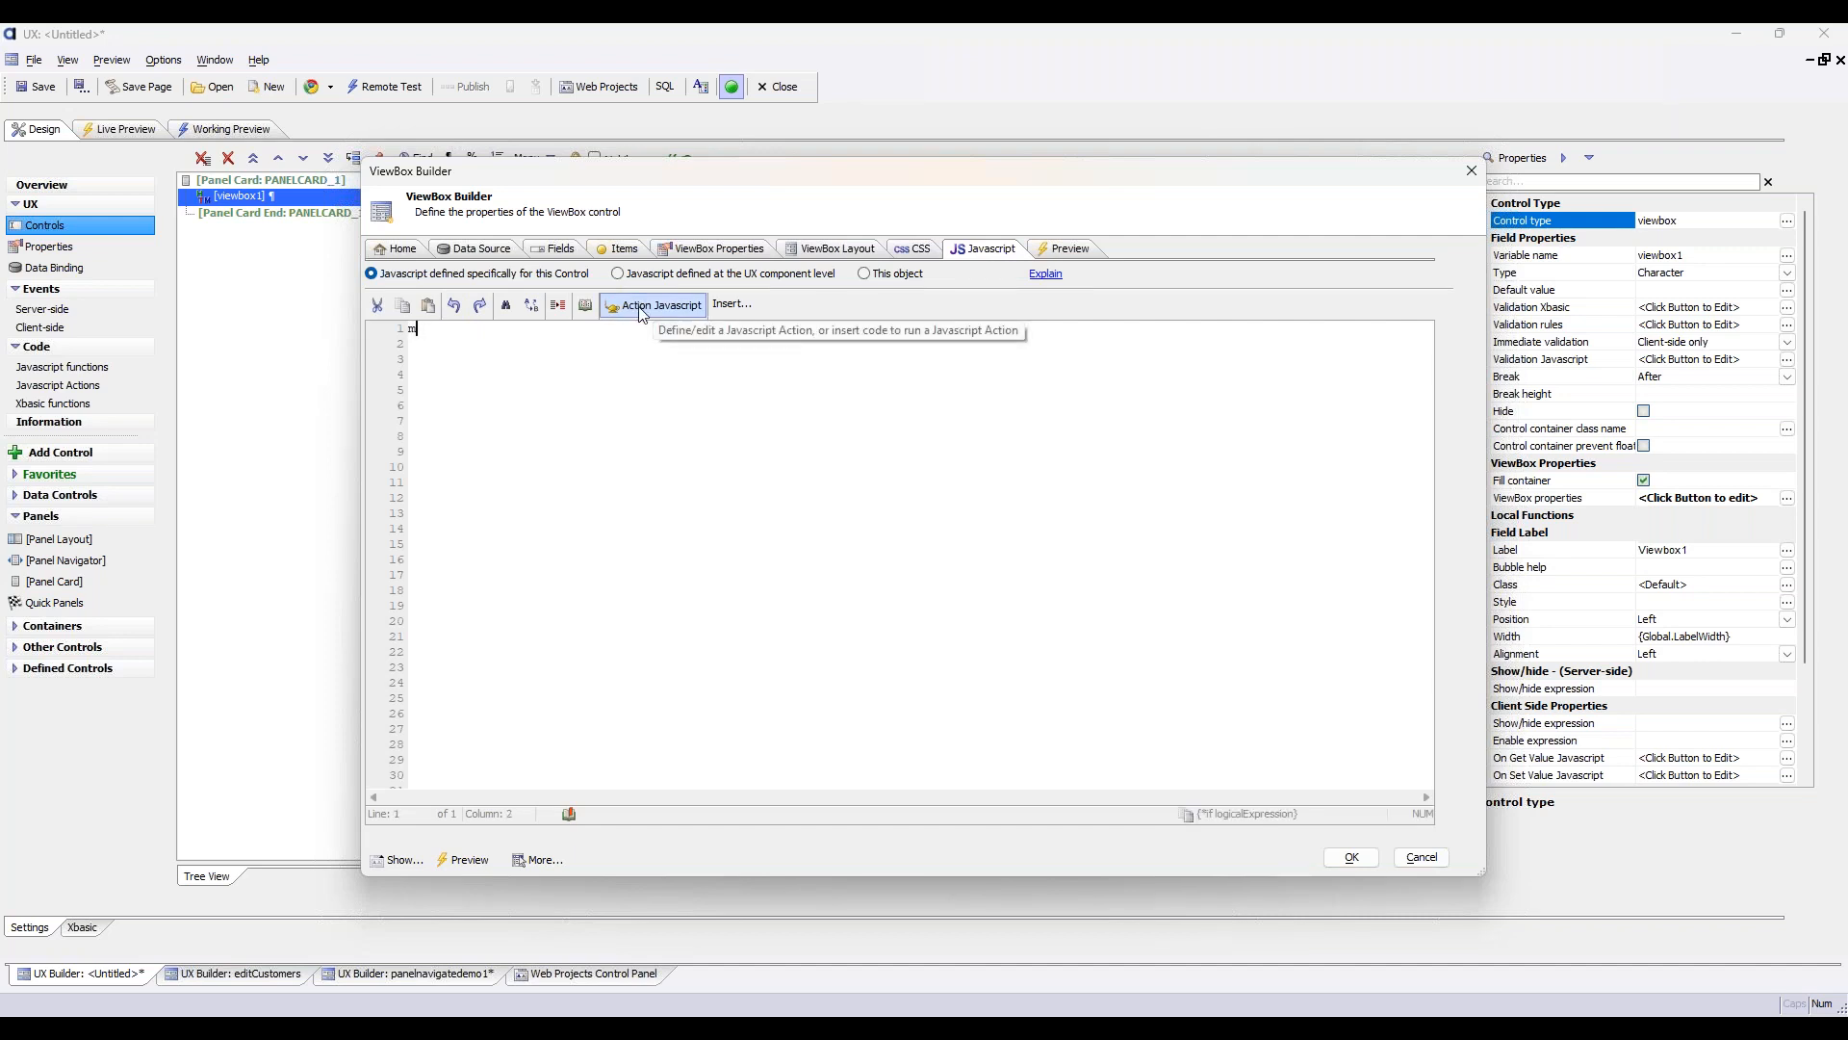
{"action": "type", "text": "() {"}
{"action": "key", "text": "Return"}
{"action": "key", "text": "Return"}
{"action": "type", "text": "}"}
{"action": "type", "text": "return \"<h2"}
{"action": "type", "text": ">My FUnct"}
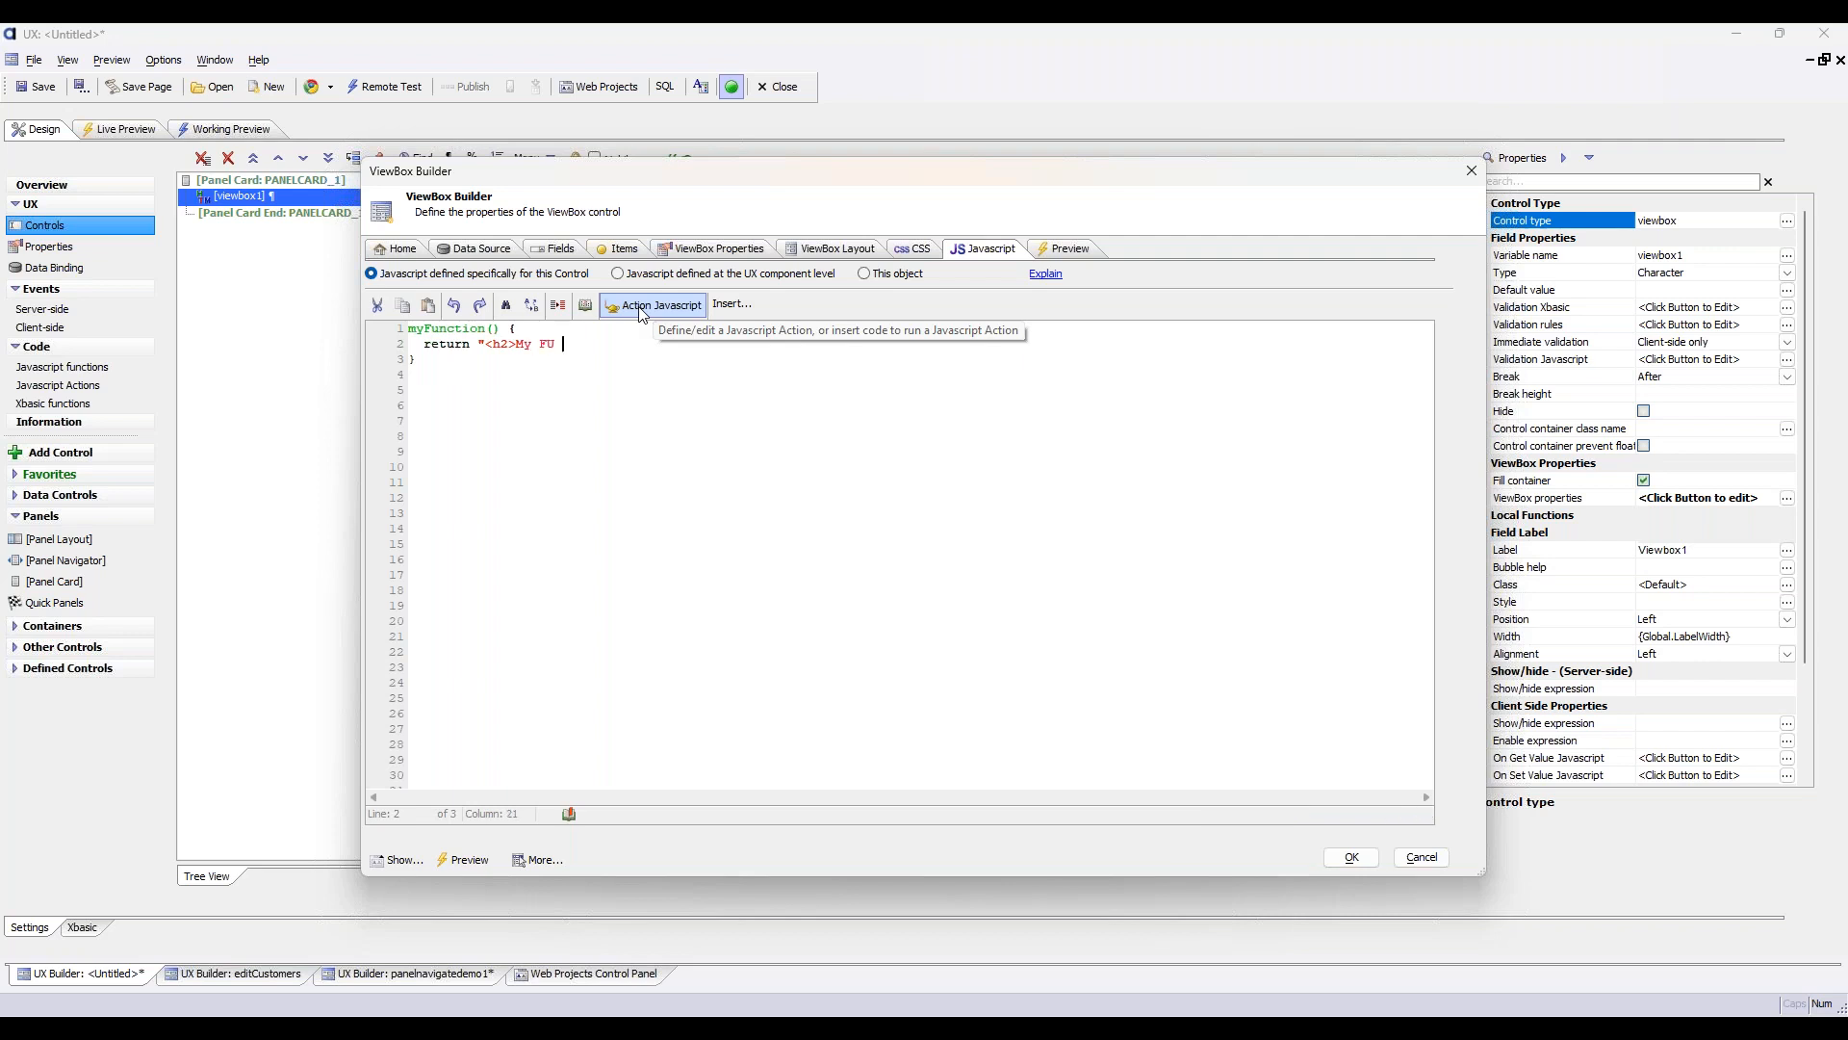
Make myFunction return the string "<h2>My Function</h2>"
{"action": "key", "text": "BackSpace"}
{"action": "key", "text": "BackSpace"}
{"action": "key", "text": "BackSpace"}
{"action": "key", "text": "BackSpace"}
{"action": "type", "text": "unction</h2>\""}
{"action": "key", "text": "Return"}
{"action": "type", "text": "console.log("}
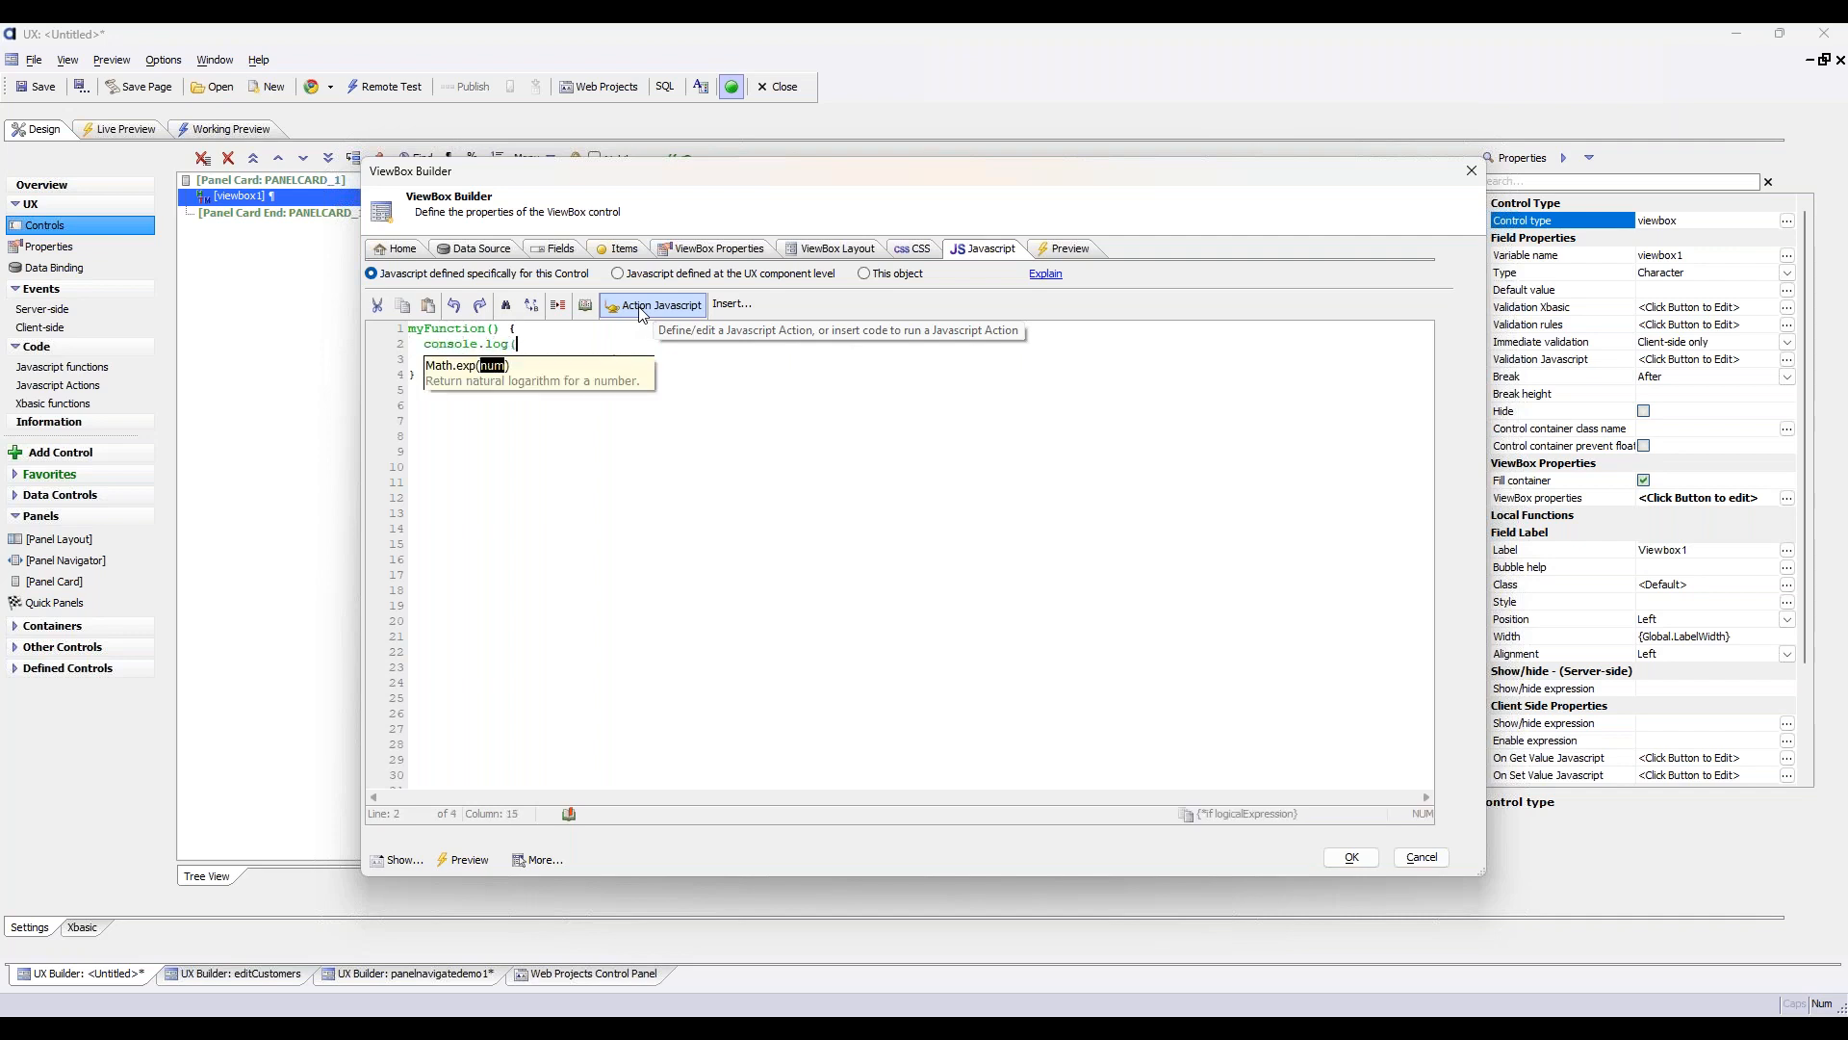
{"action": "type", "text": "a"}
{"action": "key", "text": "BackSpace"}
{"action": "key", "text": "BackSpace"}
{"action": "key", "text": "BackSpace"}
{"action": "key", "text": "BackSpace"}
{"action": "key", "text": "BackSpace"}
{"action": "key", "text": "BackSpace"}
{"action": "key", "text": "BackSpace"}
{"action": "key", "text": "BackSpace"}
{"action": "key", "text": "BackSpace"}
{"action": "key", "text": "BackSpace"}
{"action": "key", "text": "BackSpace"}
{"action": "key", "text": "BackSpace"}
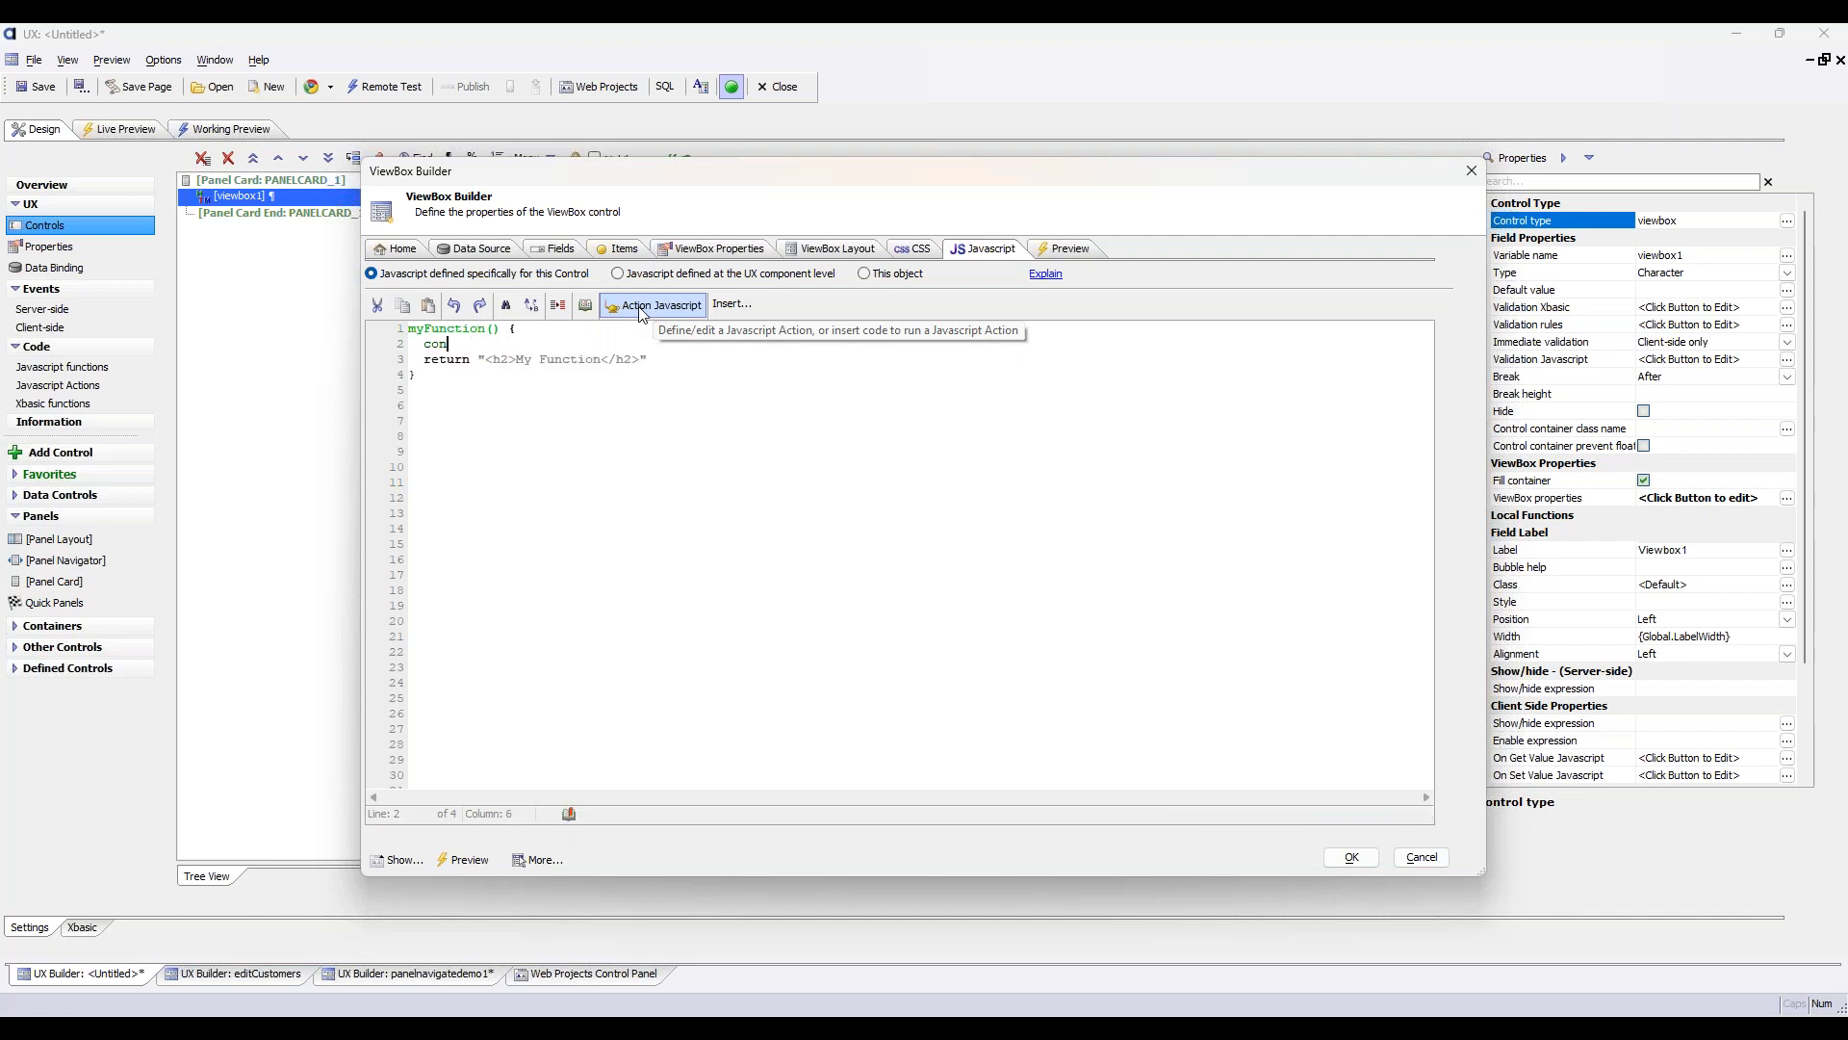
{"action": "key", "text": "BackSpace"}
Add a debugger; statement above the return line in myFunction
{"action": "type", "text": "debugger;"}
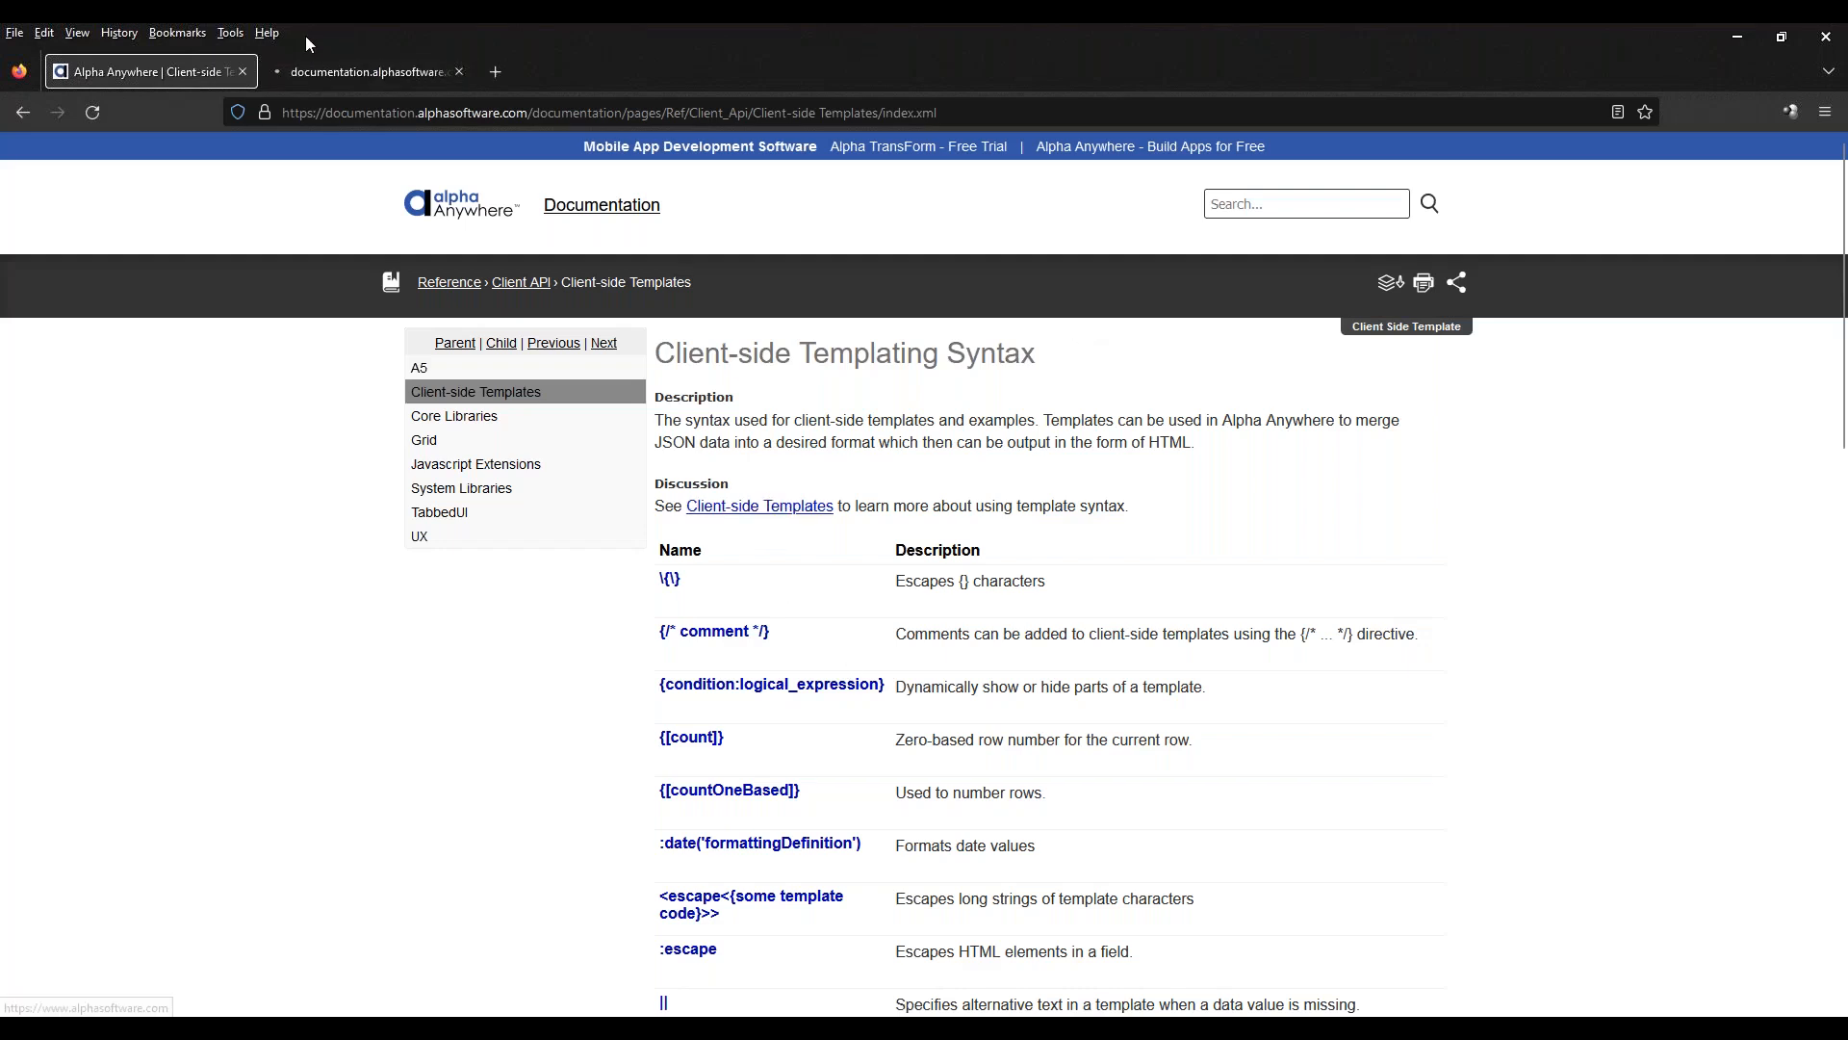
Show the share links of the Client-side Templates guide and the Client-side Templating Syntax reference in the Firefox documentation
{"action": "left_click", "coordinate": [321, 67]}
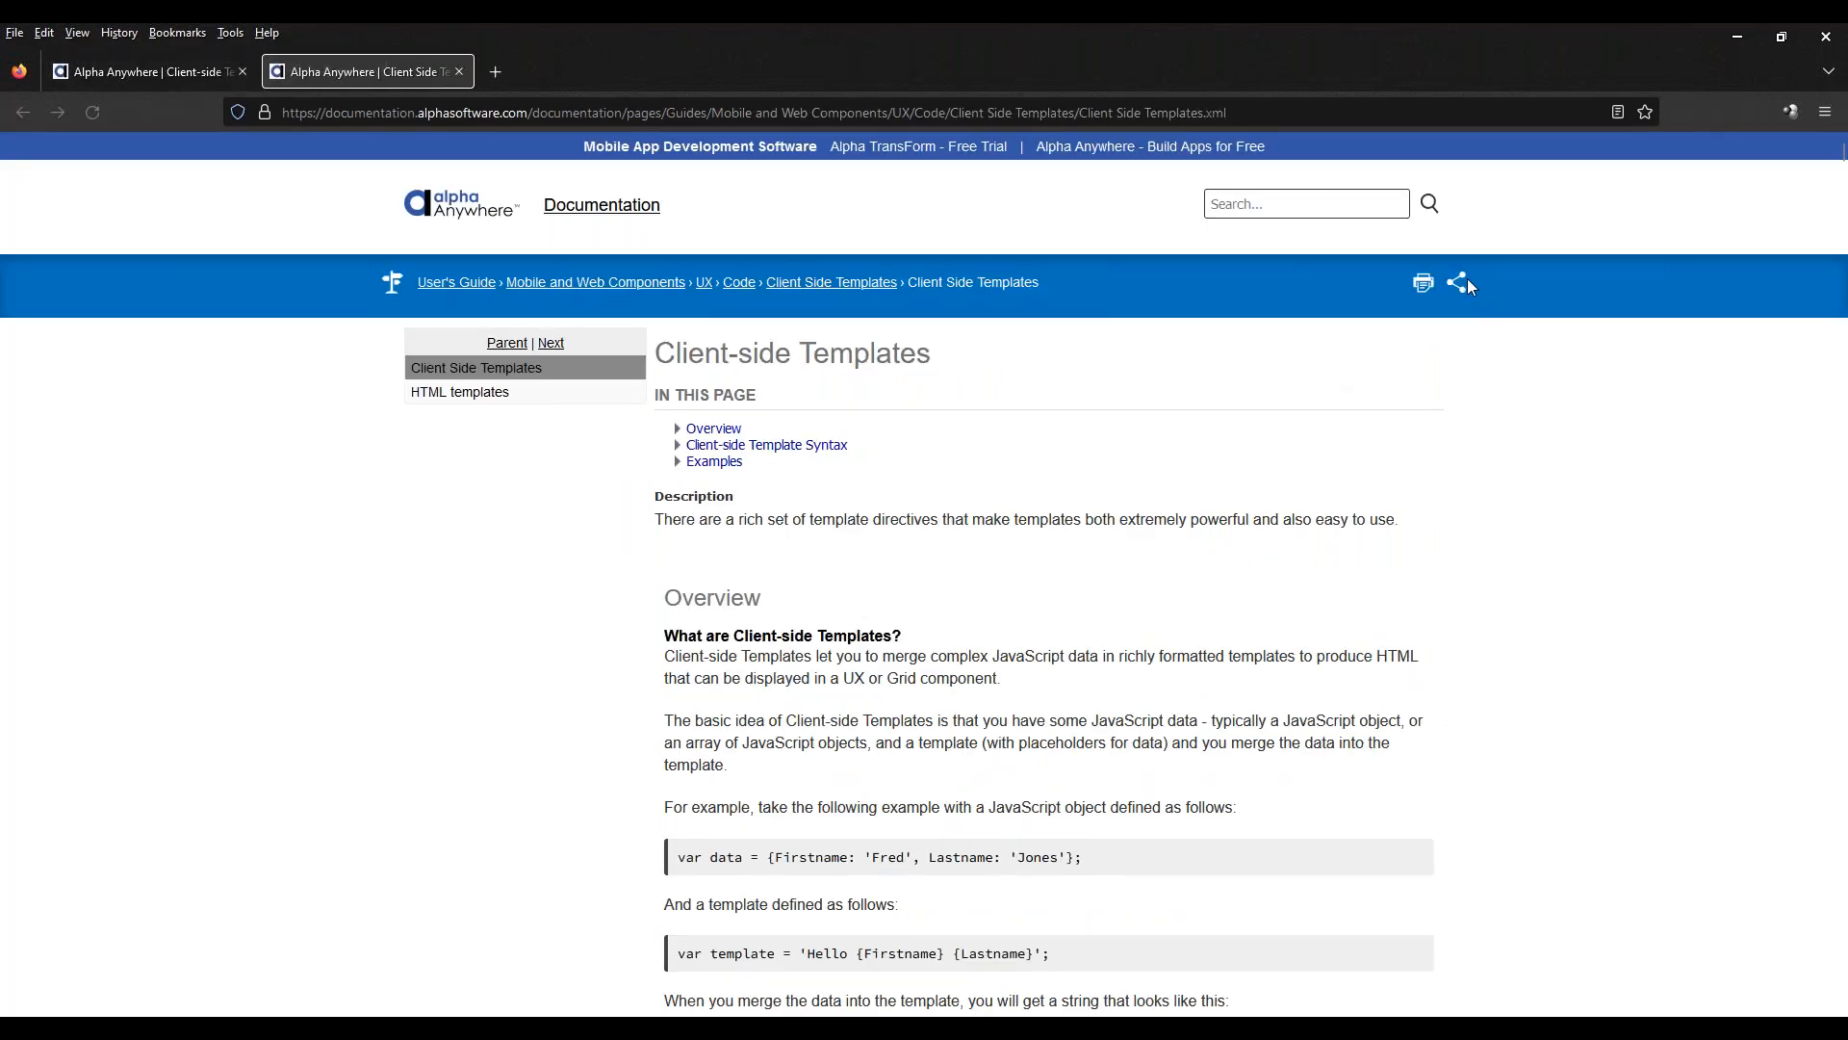
{"action": "left_click", "coordinate": [1461, 281]}
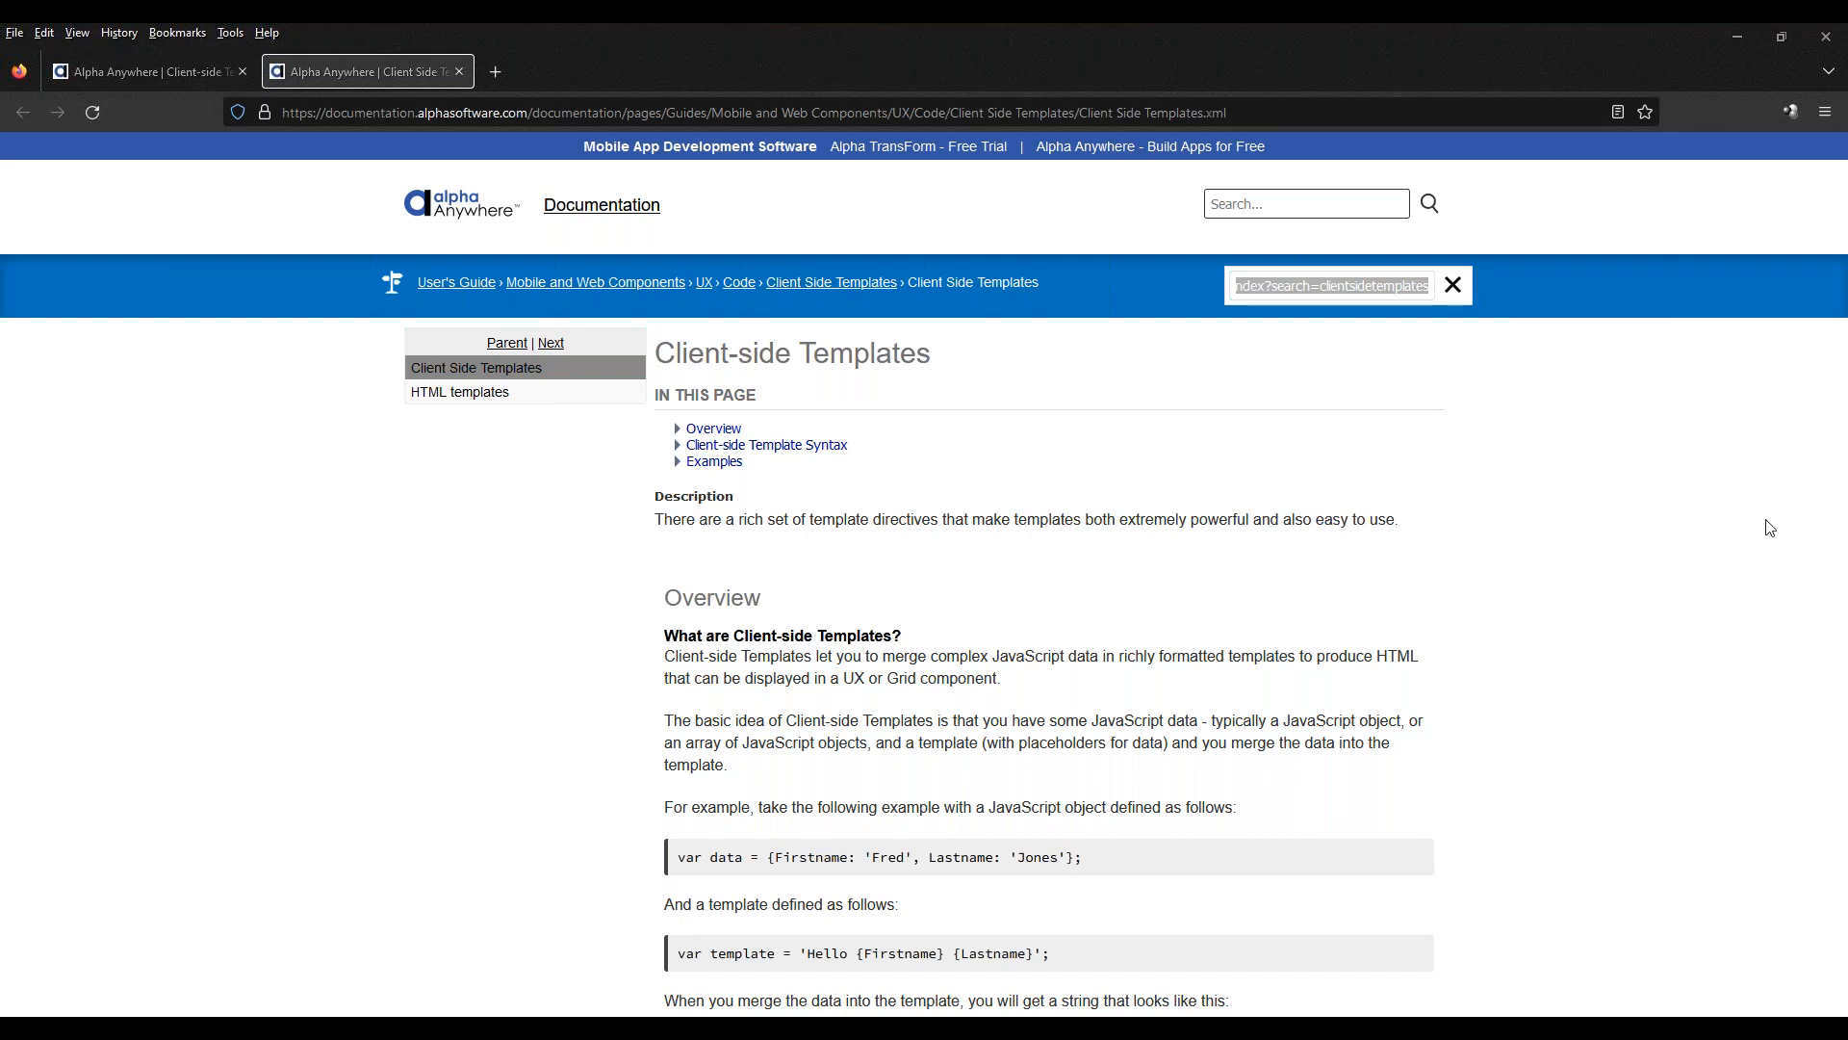
{"action": "left_click", "coordinate": [185, 73]}
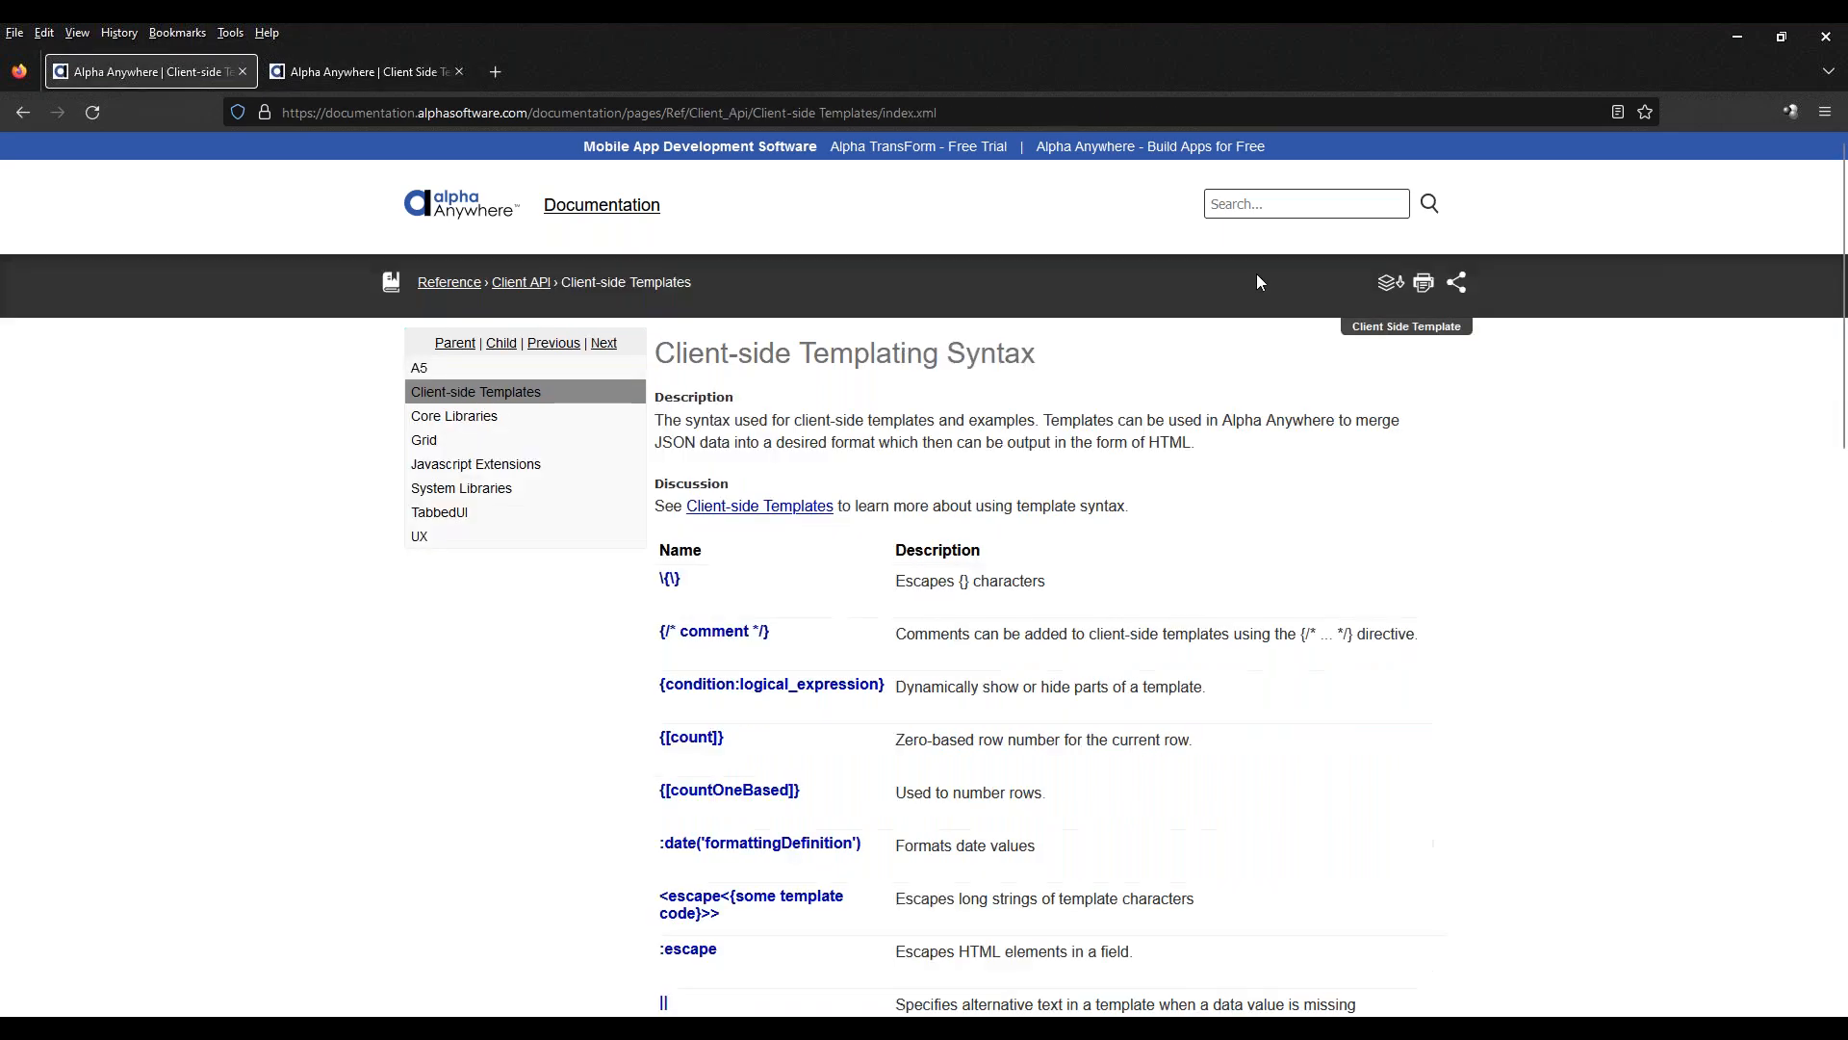
{"action": "left_click", "coordinate": [1456, 282]}
Open the Functions section under Client-side Template Syntax in the guide and examine its JavaScript function examples
{"action": "key", "text": "ctrl+Tab"}
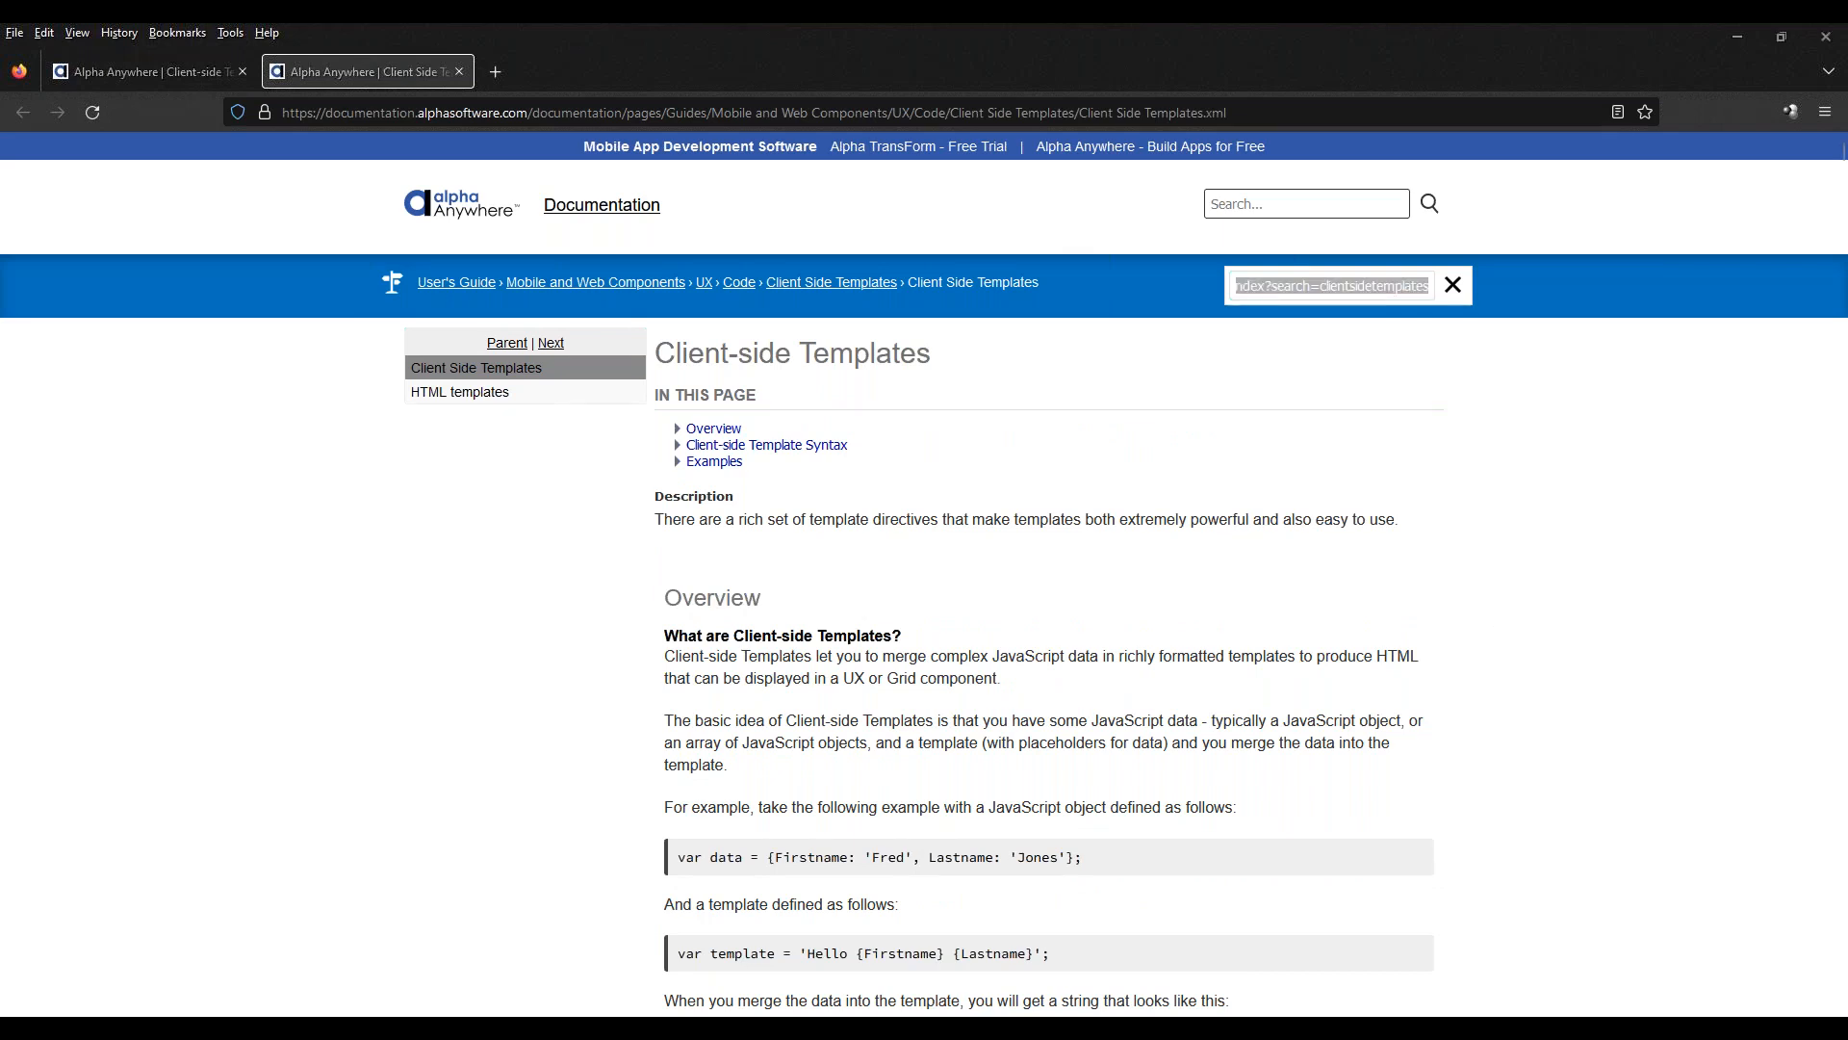
{"action": "left_click", "coordinate": [678, 445]}
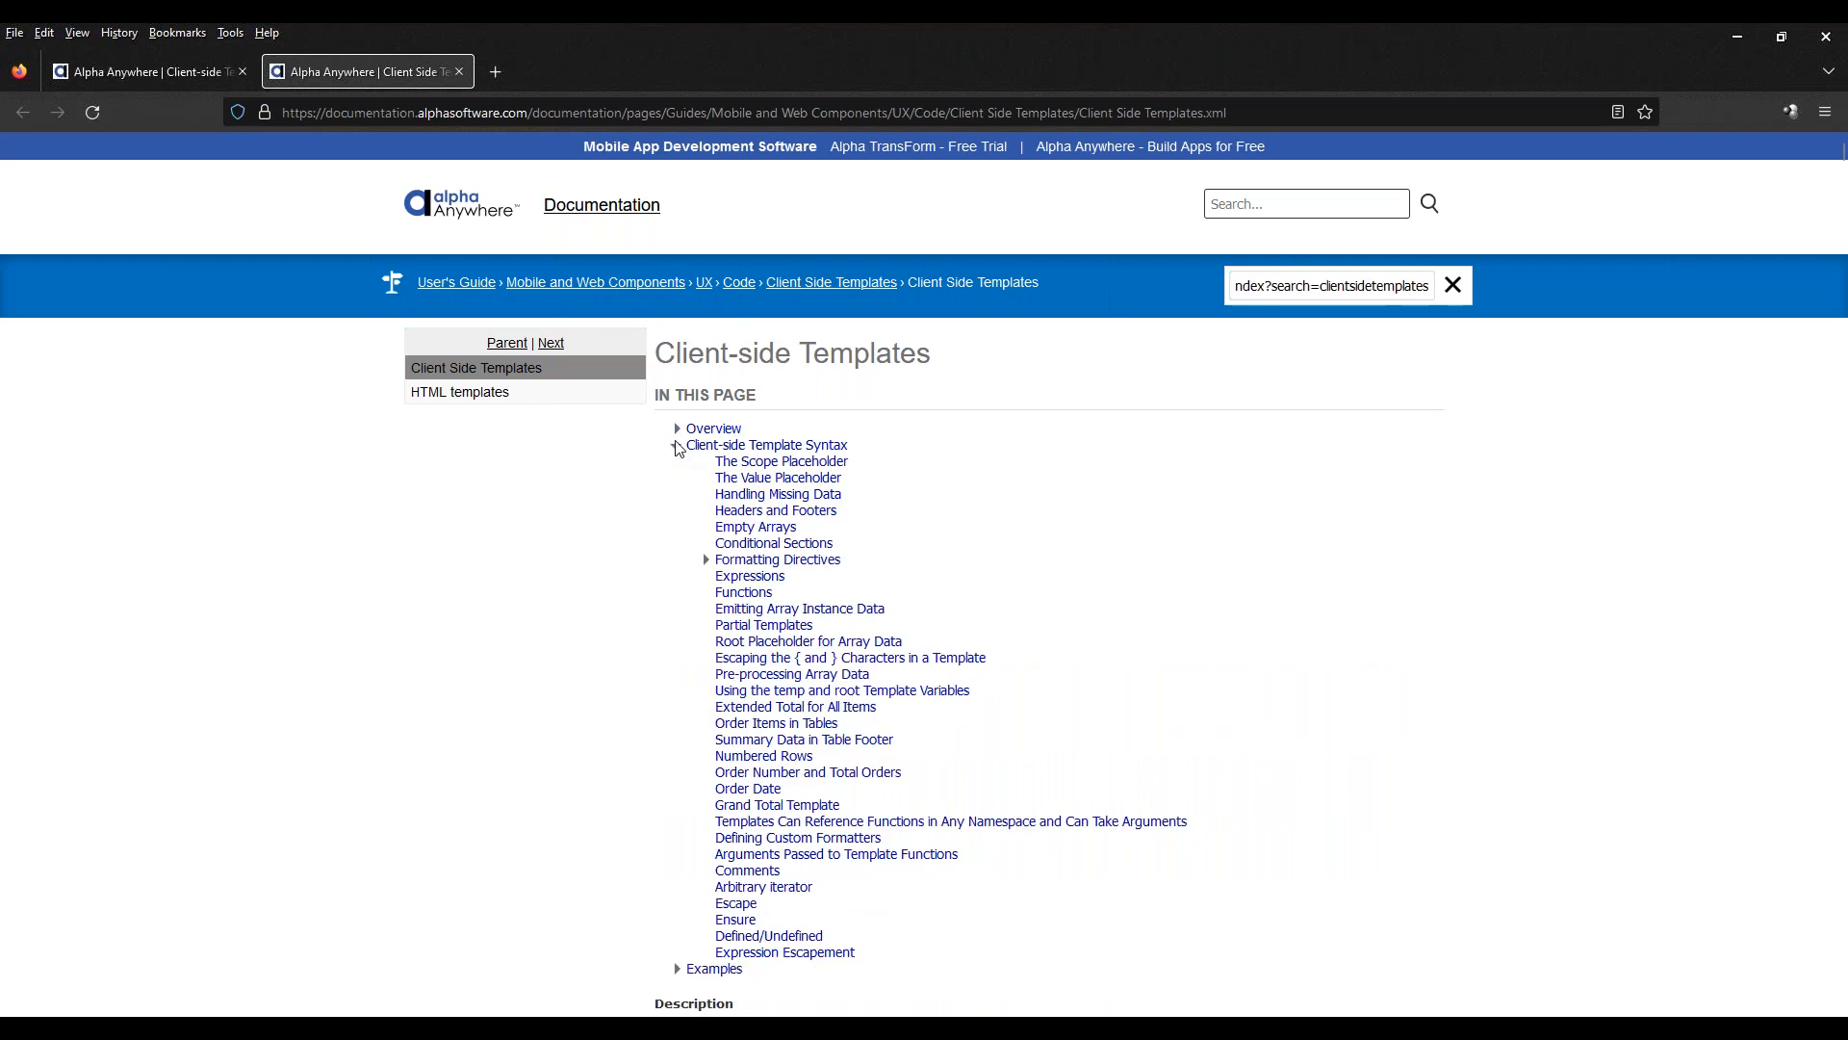
{"action": "left_click", "coordinate": [746, 593]}
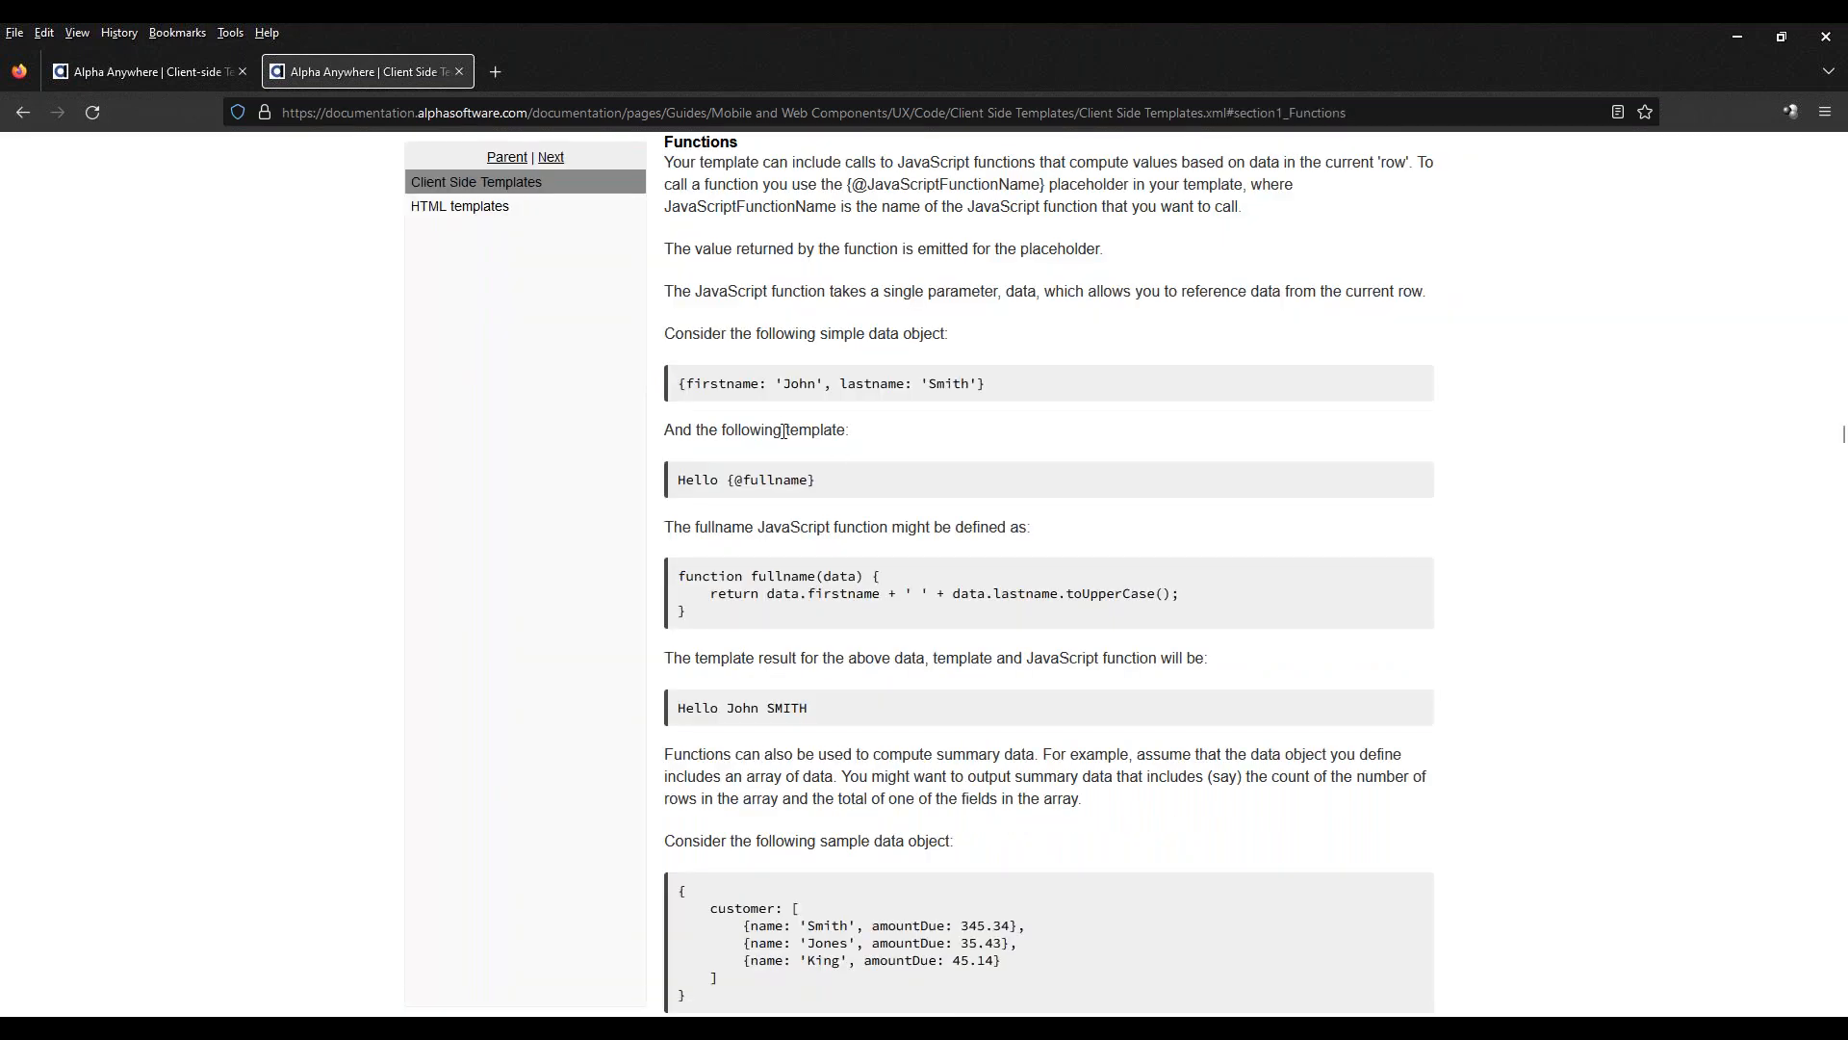
{"action": "left_click_drag", "start_coordinate": [751, 575], "coordinate": [902, 584]}
{"action": "left_click", "coordinate": [898, 588]}
{"action": "left_click_drag", "start_coordinate": [775, 593], "coordinate": [1007, 589]}
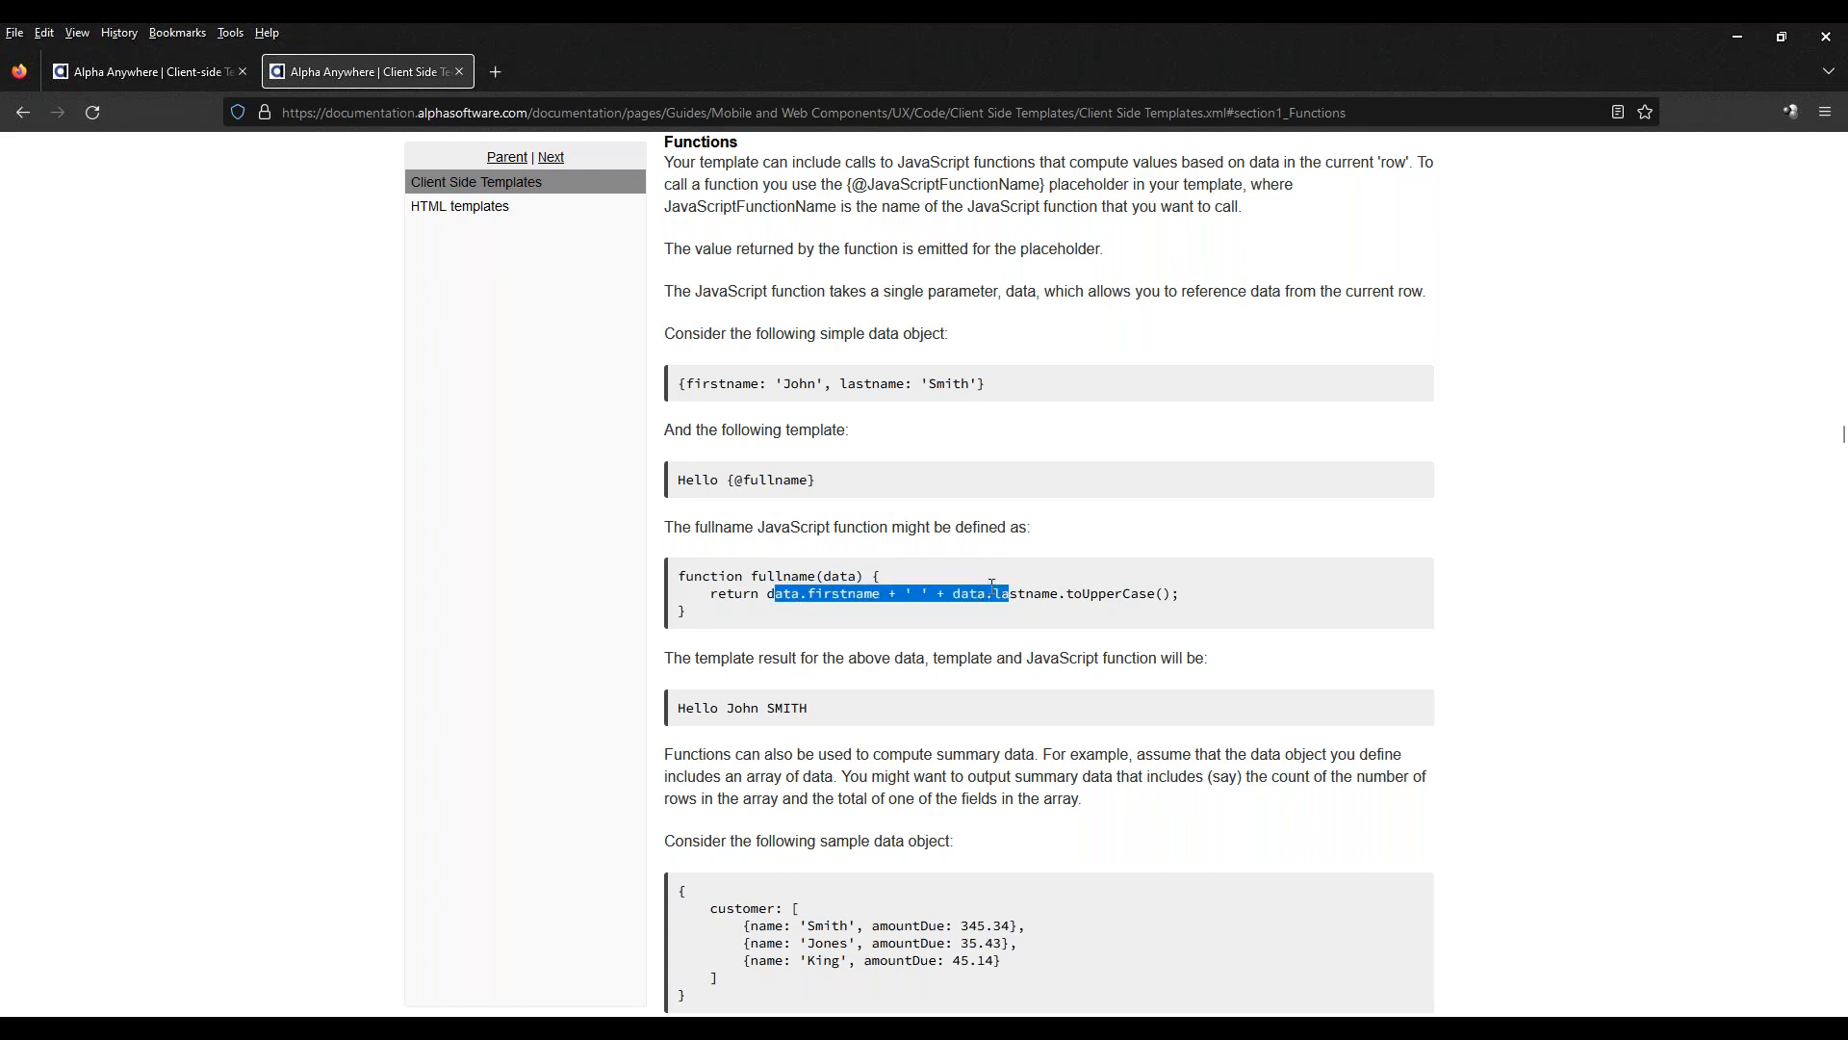
{"action": "scroll", "coordinate": [991, 585], "scroll_direction": "down", "scroll_amount": 8}
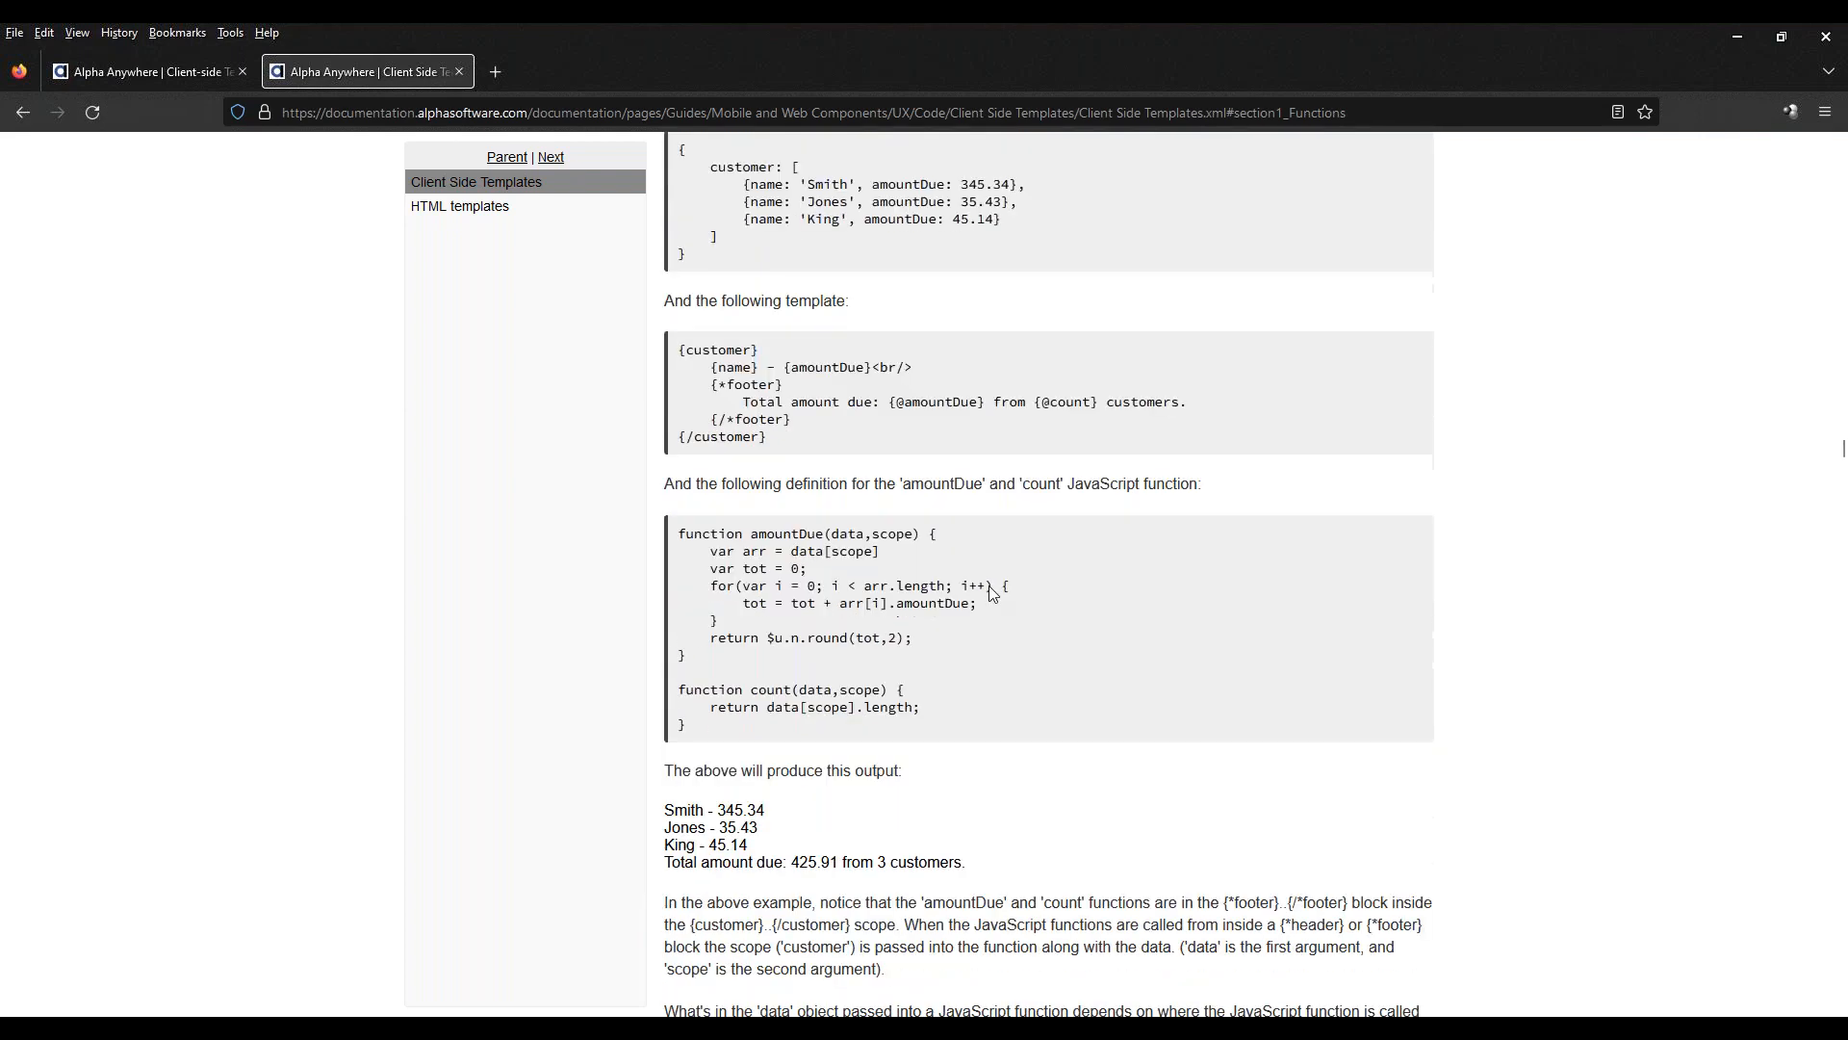
{"action": "scroll", "coordinate": [992, 591], "scroll_direction": "down", "scroll_amount": 2}
{"action": "scroll", "coordinate": [992, 591], "scroll_direction": "up", "scroll_amount": 1}
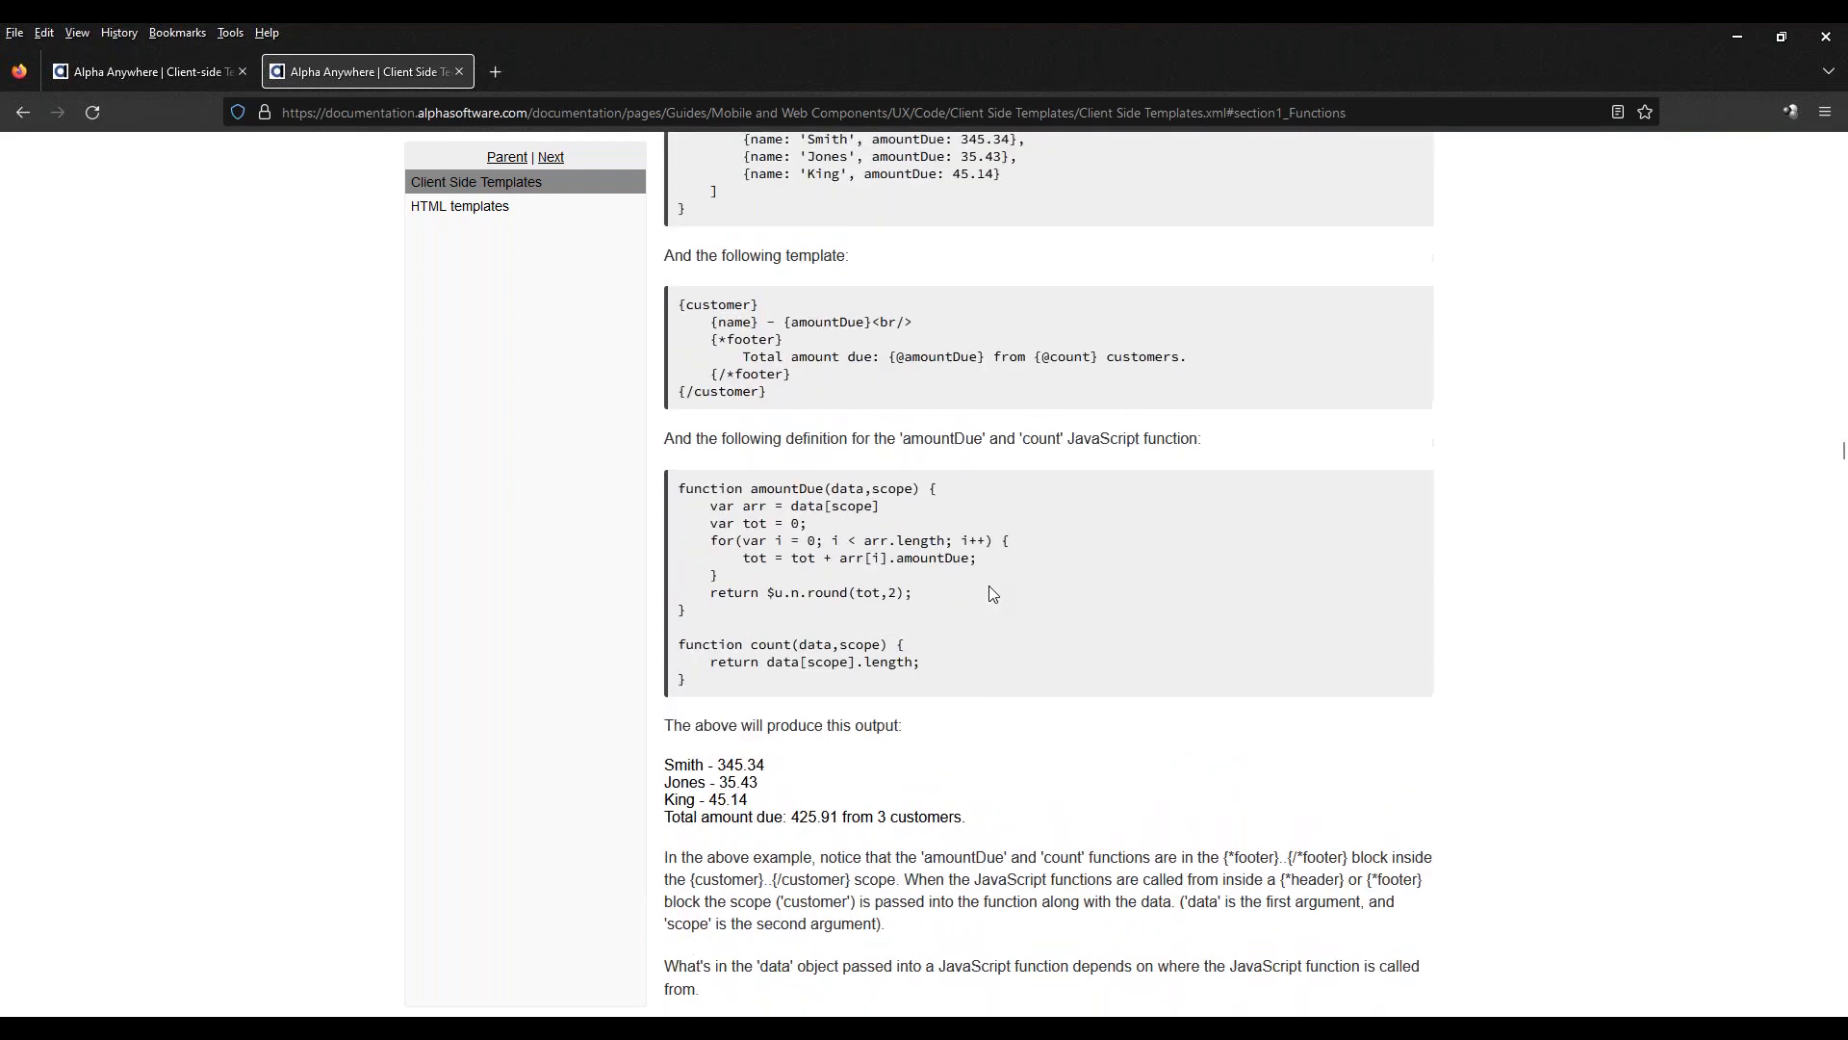
{"action": "scroll", "coordinate": [991, 591], "scroll_direction": "up", "scroll_amount": 3}
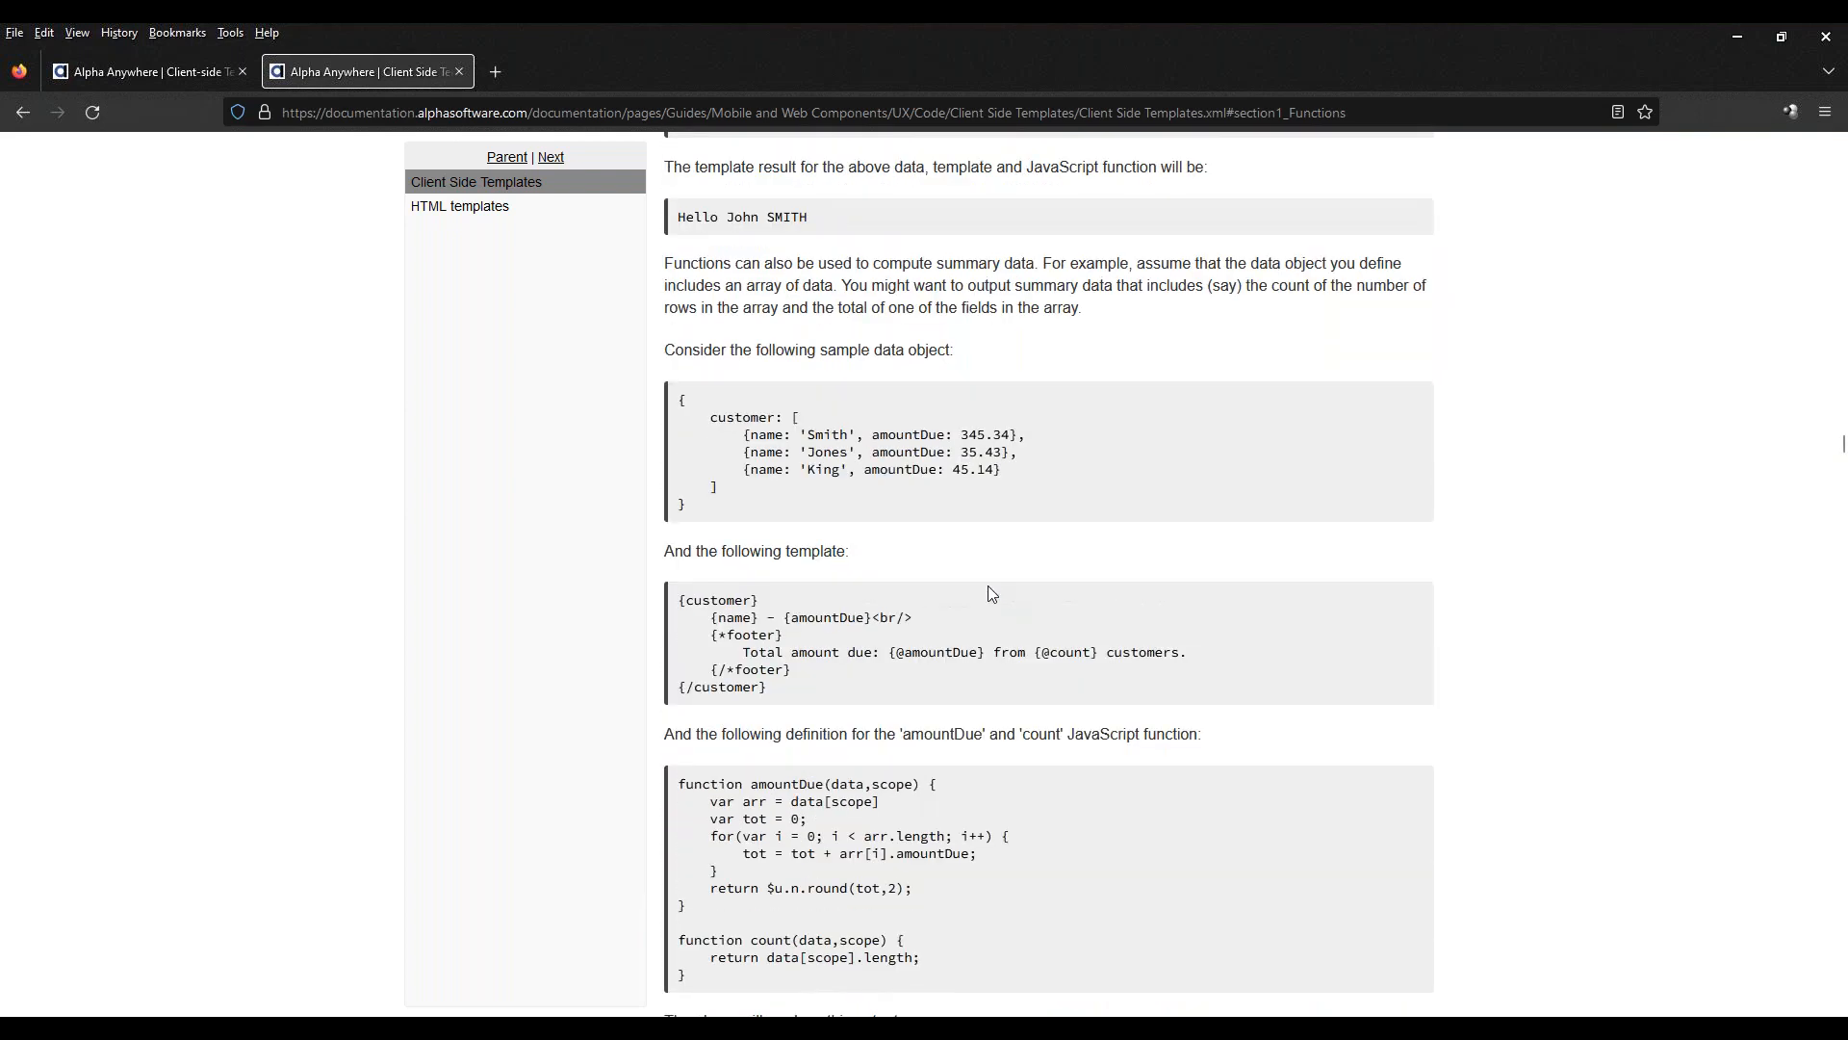
Review the start of the guide's Functions section and return to the Client-side Templating Syntax reference
{"action": "scroll", "coordinate": [990, 590], "scroll_direction": "up", "scroll_amount": 7}
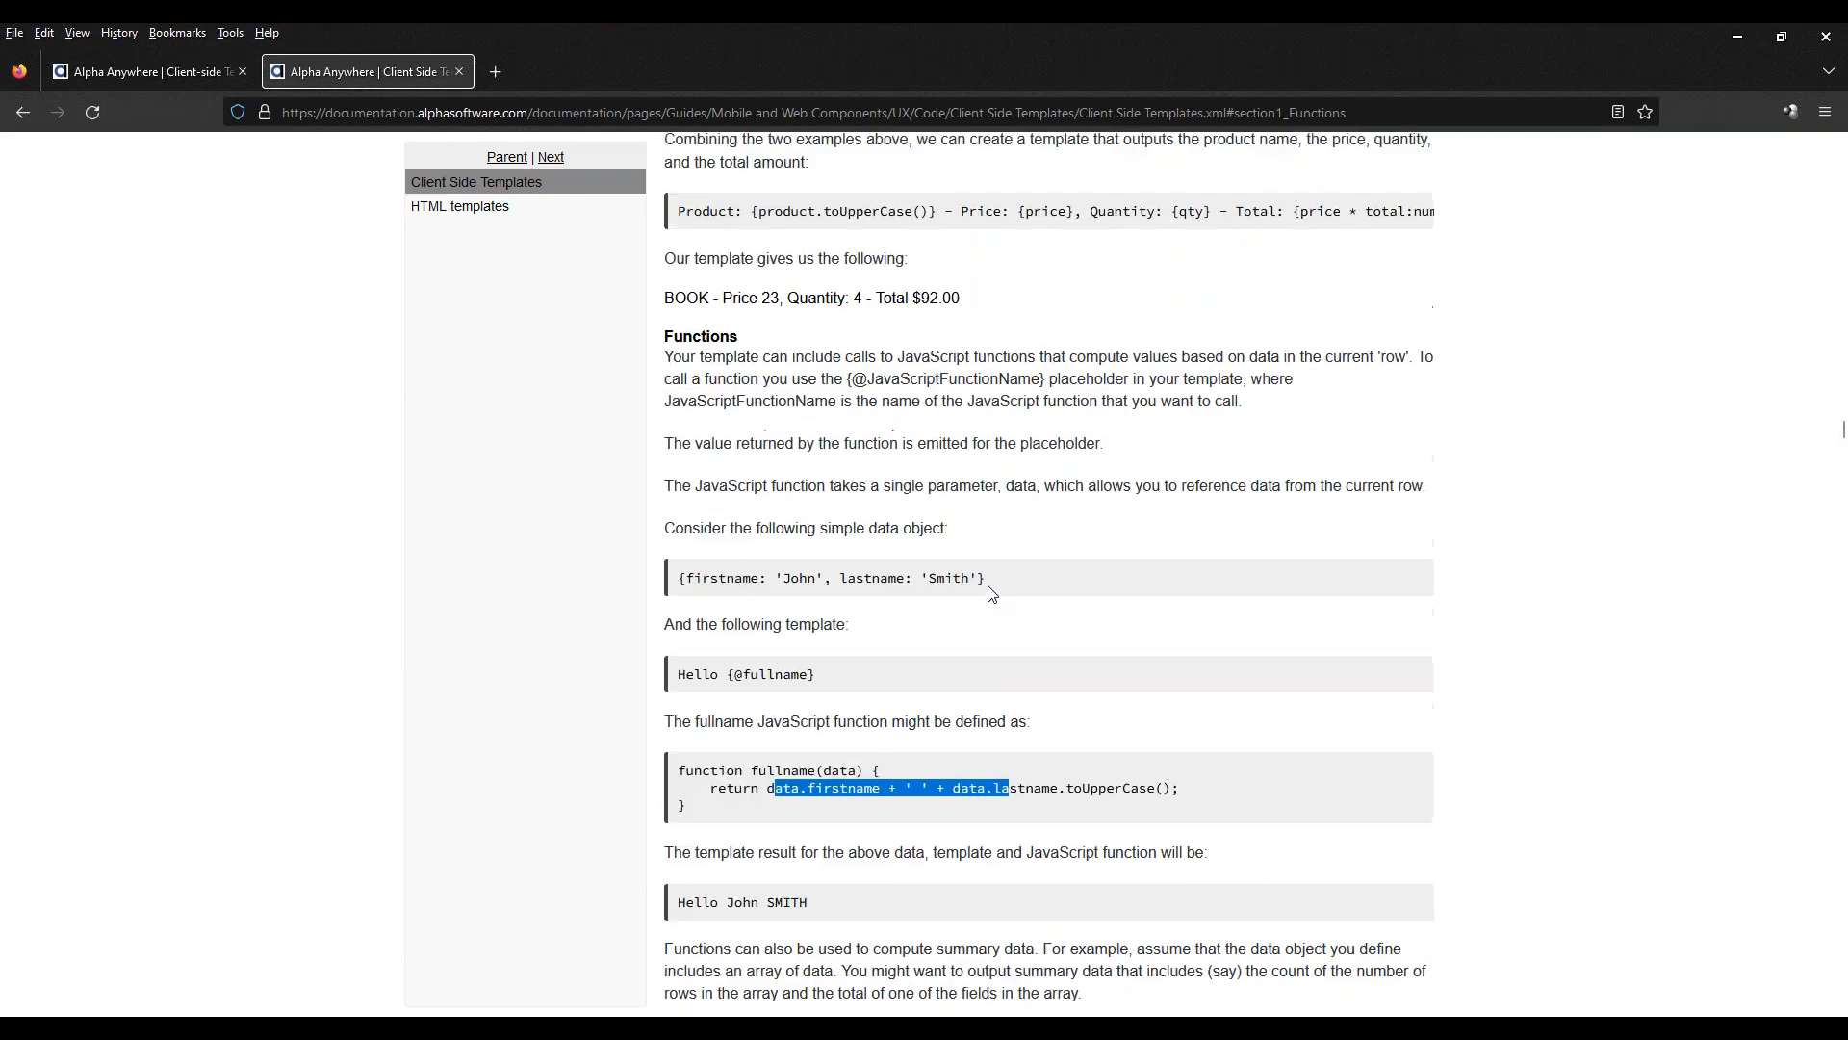
{"action": "scroll", "coordinate": [991, 591], "scroll_direction": "up", "scroll_amount": 2}
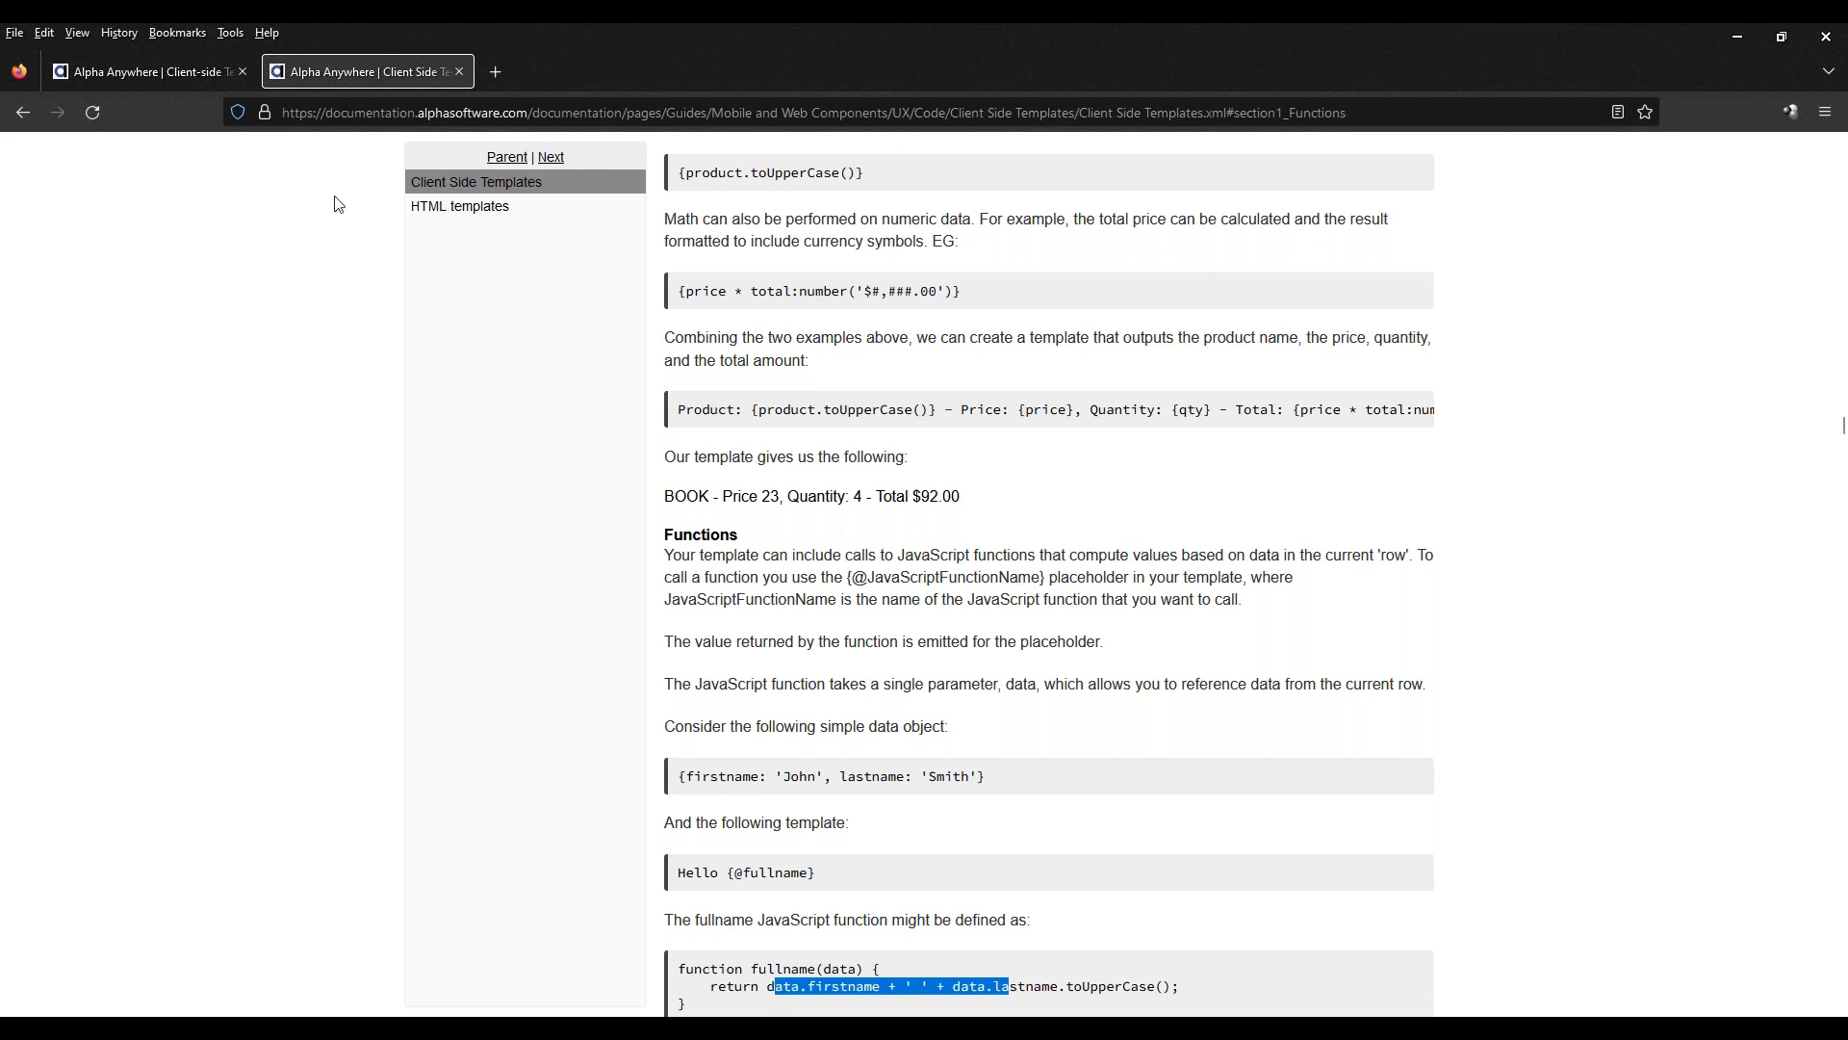
{"action": "left_click", "coordinate": [112, 72]}
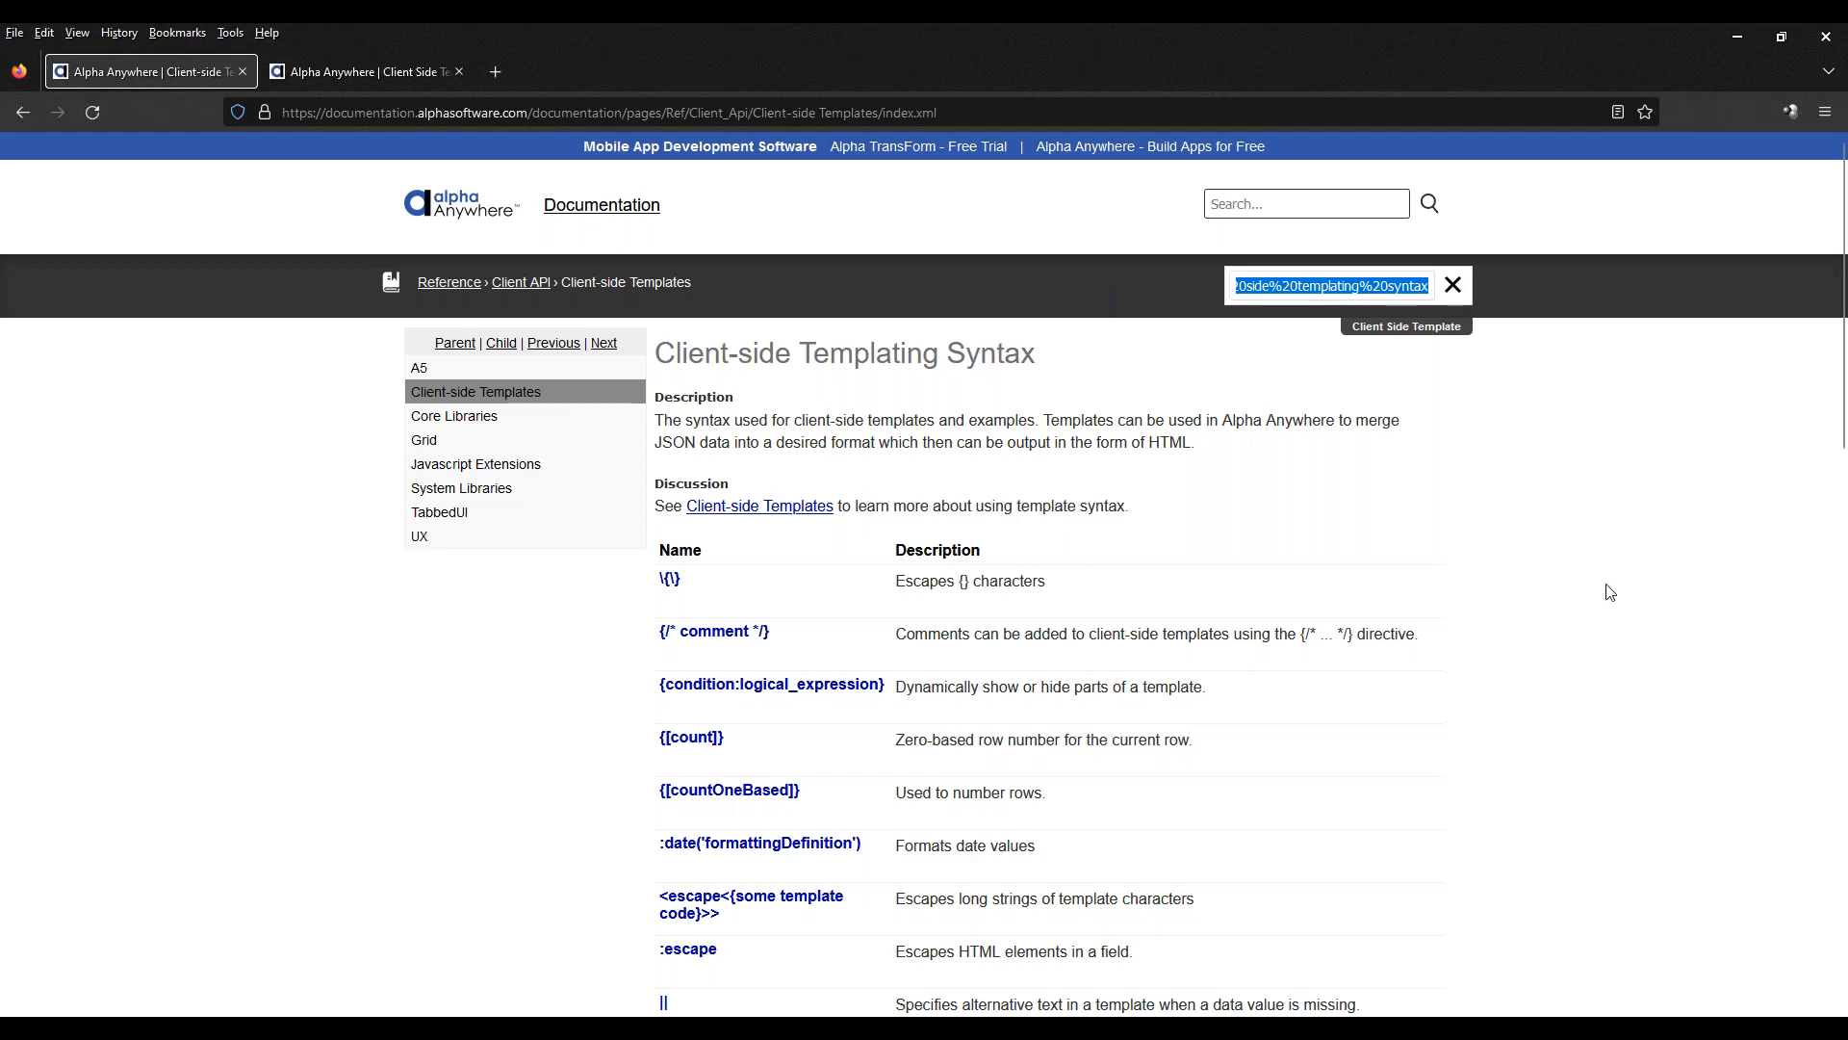
Switch to Alpha Anywhere and bring up the untitled UX component with its open ViewBox Builder
{"action": "mouse_move", "coordinate": [1199, 1028]}
{"action": "left_click", "coordinate": [1199, 943]}
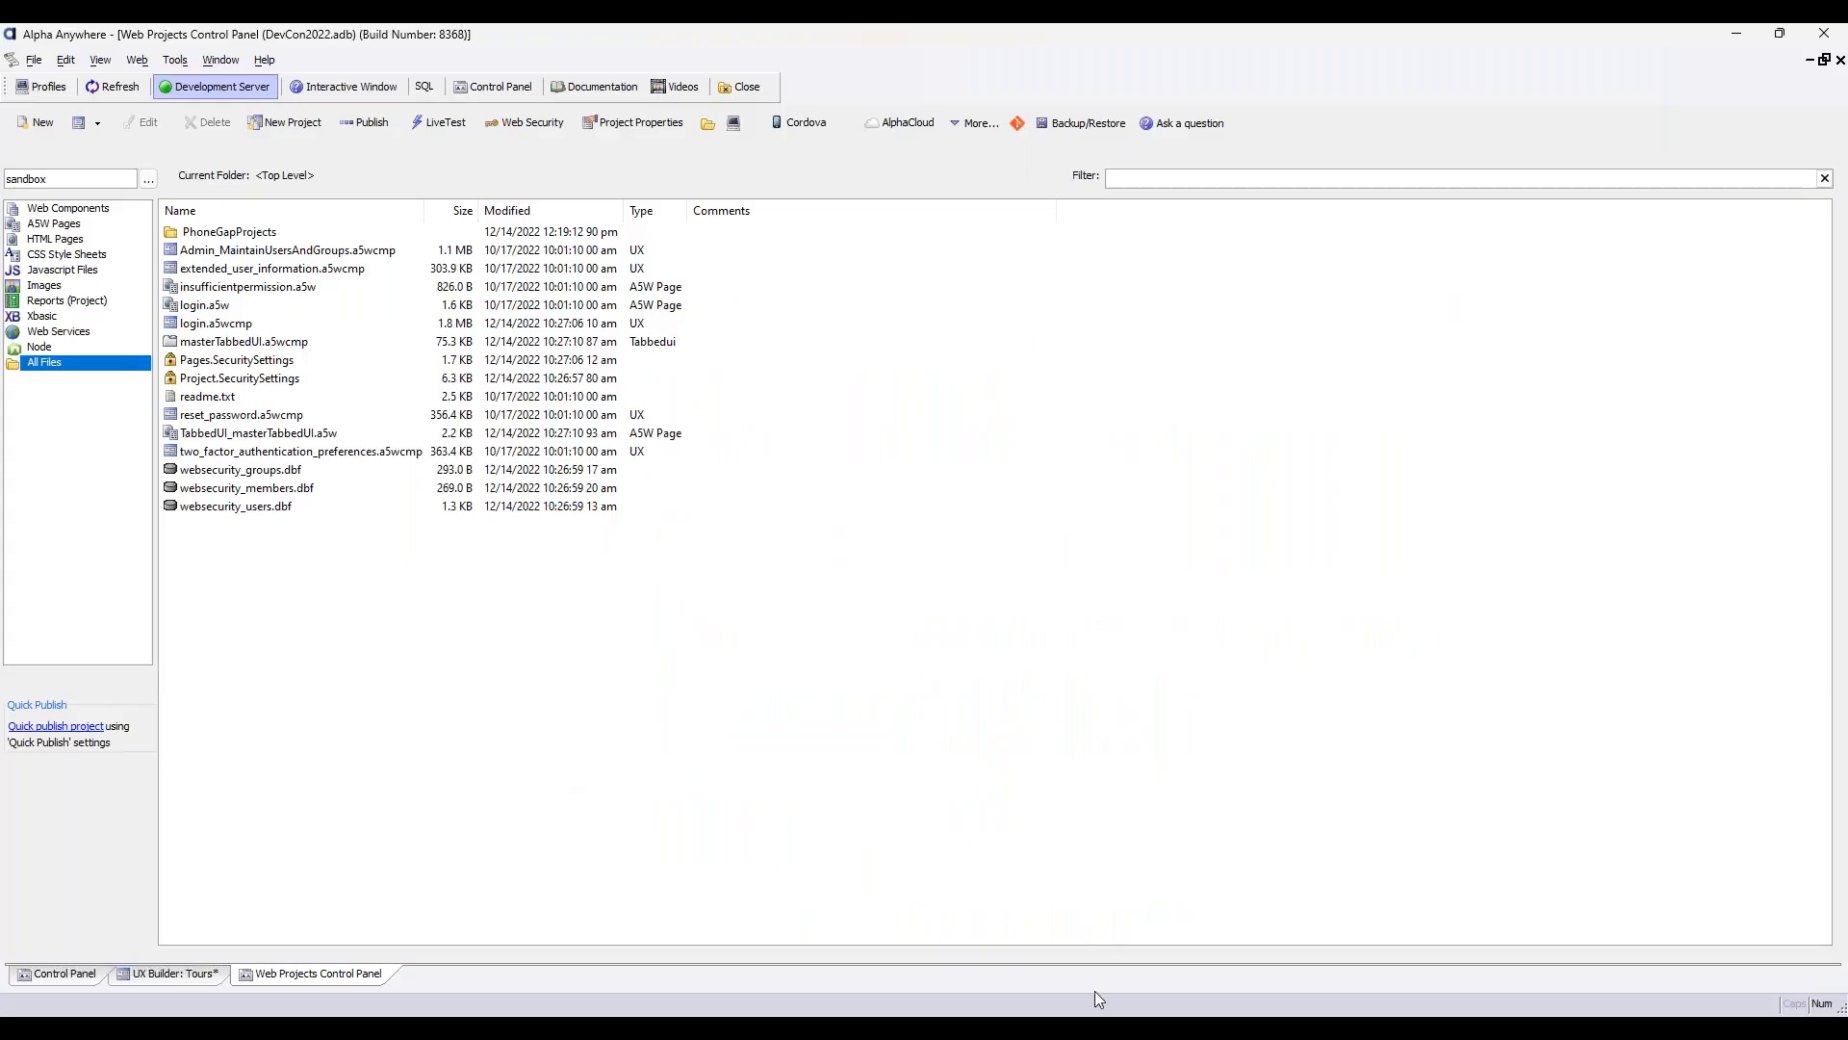
{"action": "left_click", "coordinate": [1199, 1026]}
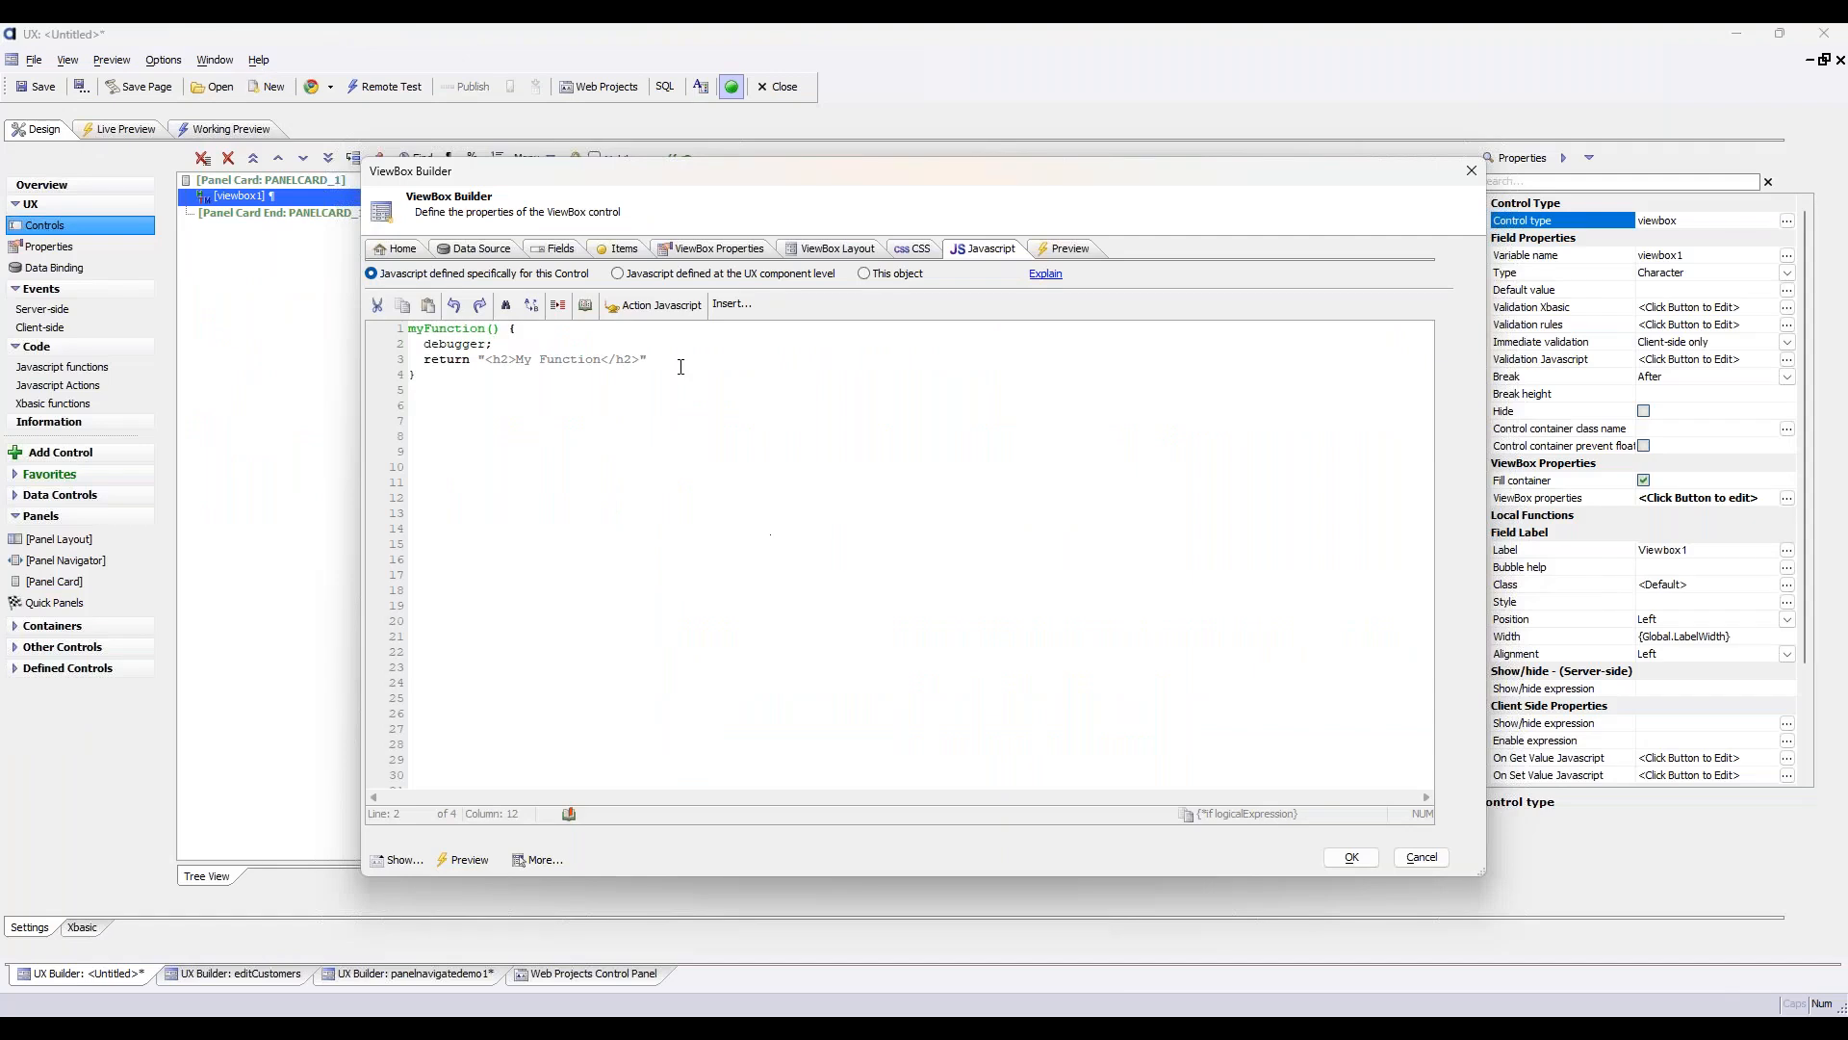
In the ViewBox data source settings, choose the Nested SQL query type and change the datasource type to REST API
{"action": "left_click", "coordinate": [475, 249]}
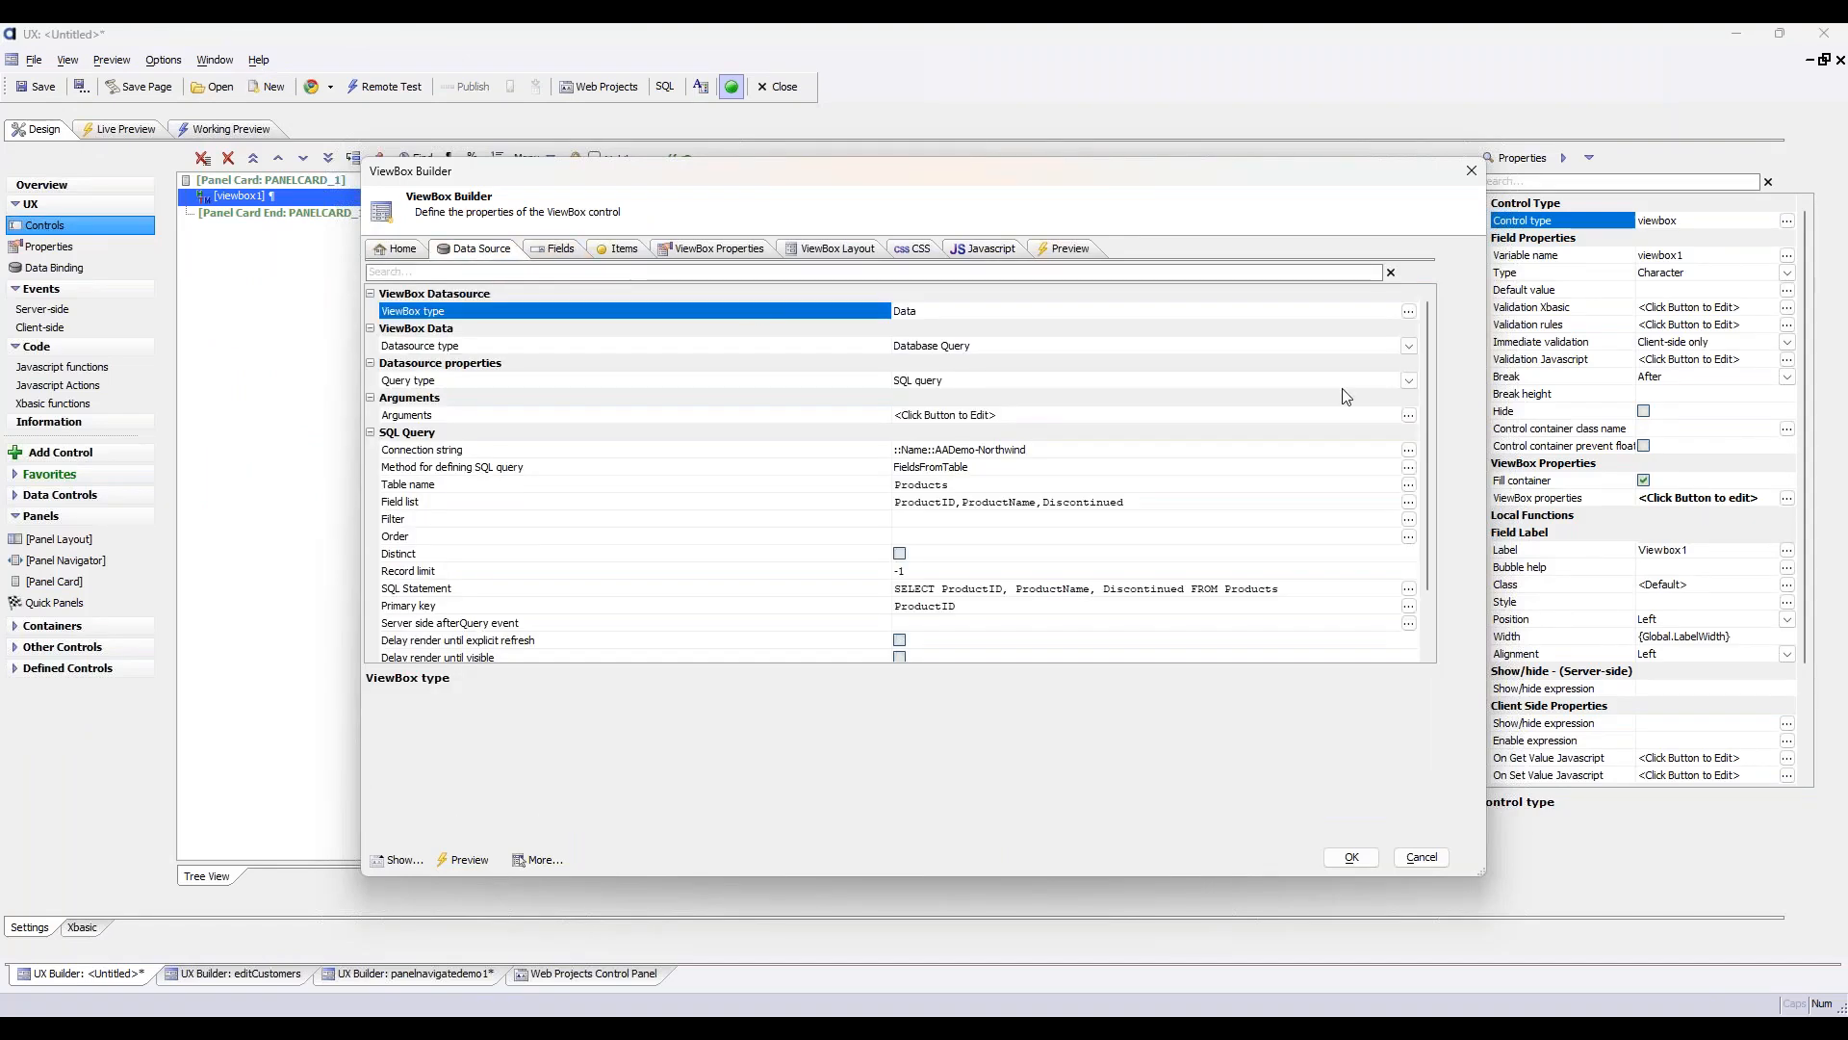
{"action": "left_click", "coordinate": [1408, 380]}
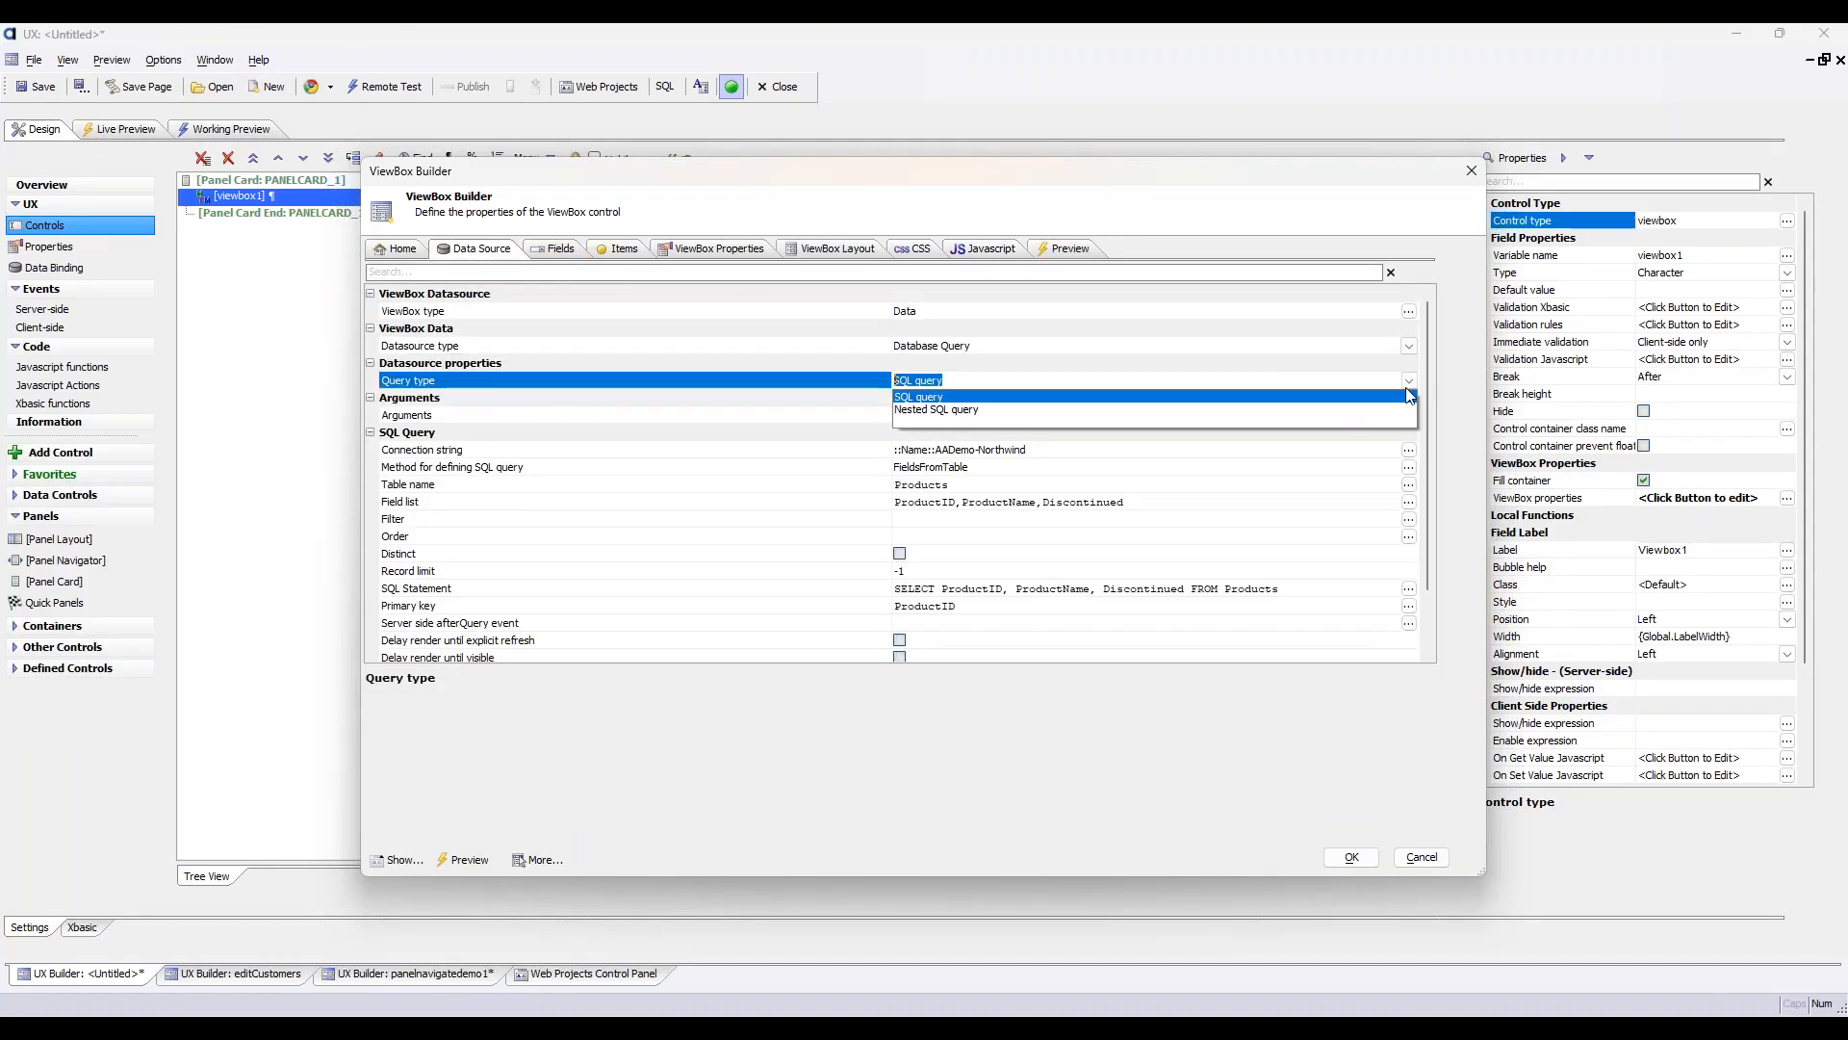
{"action": "left_click", "coordinate": [1396, 410]}
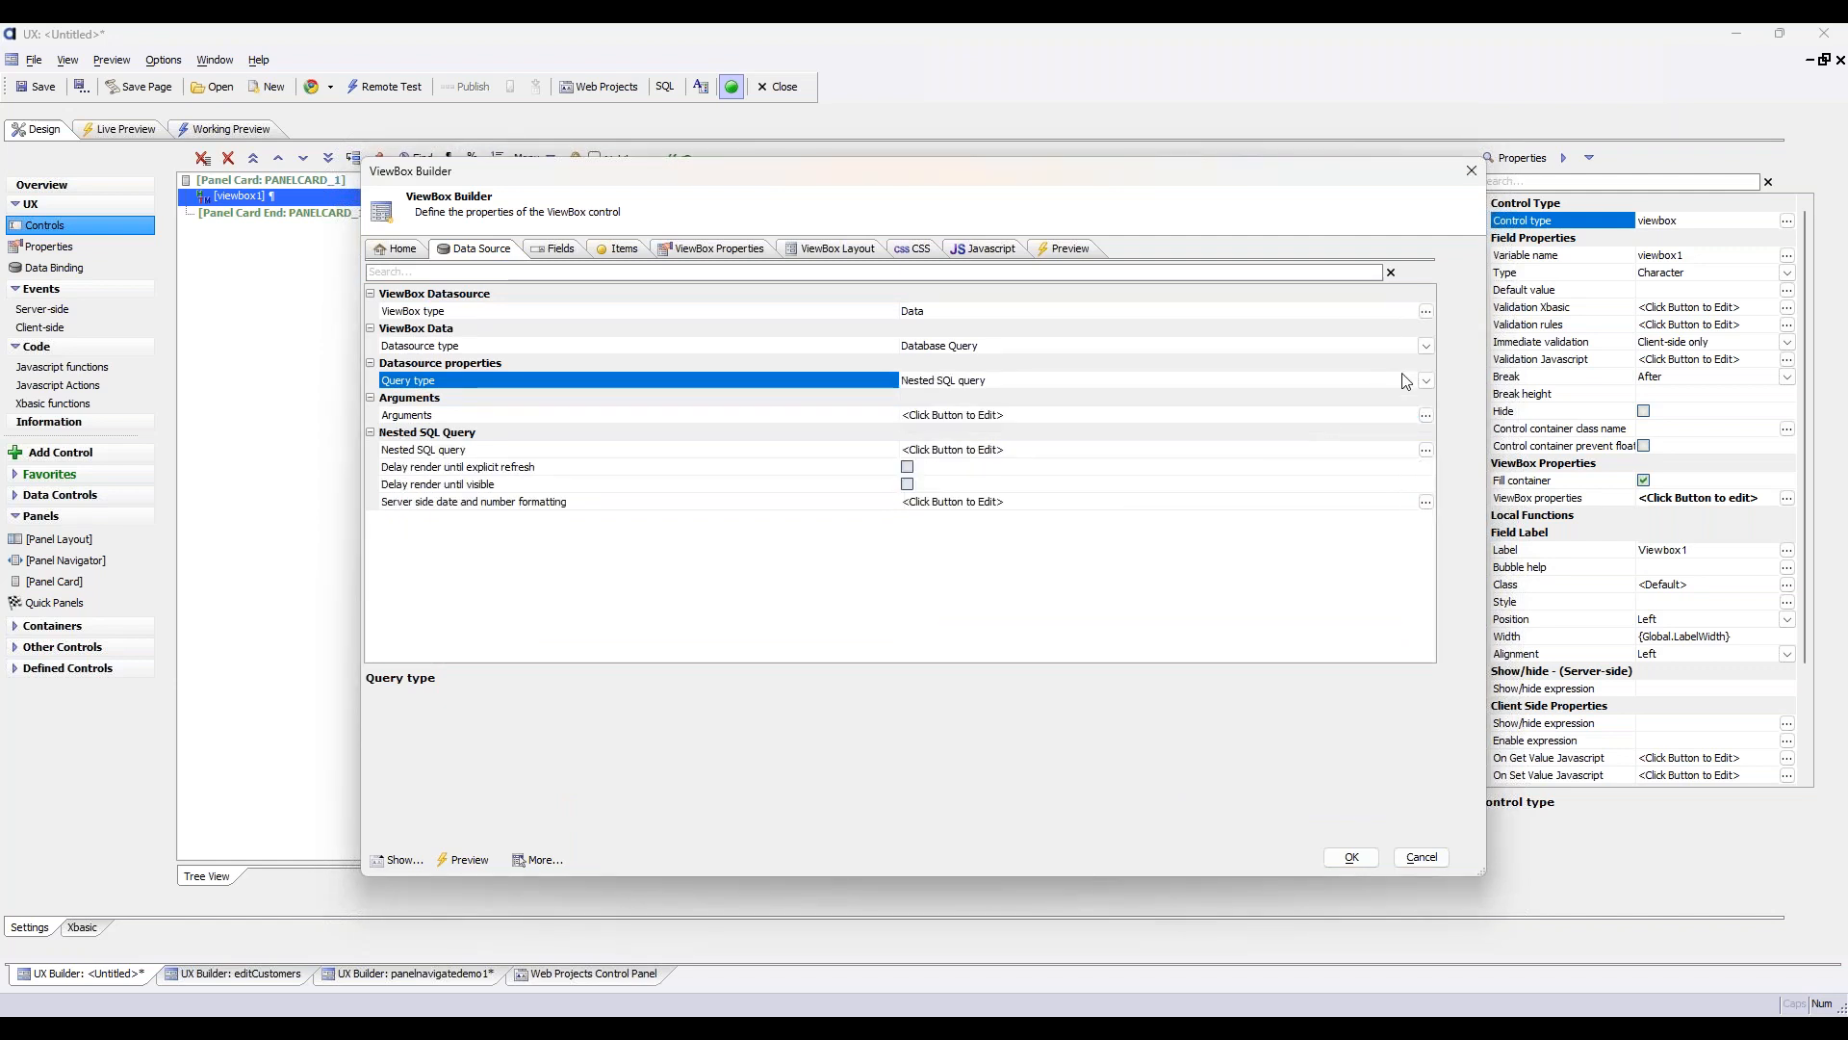
{"action": "left_click", "coordinate": [1428, 345]}
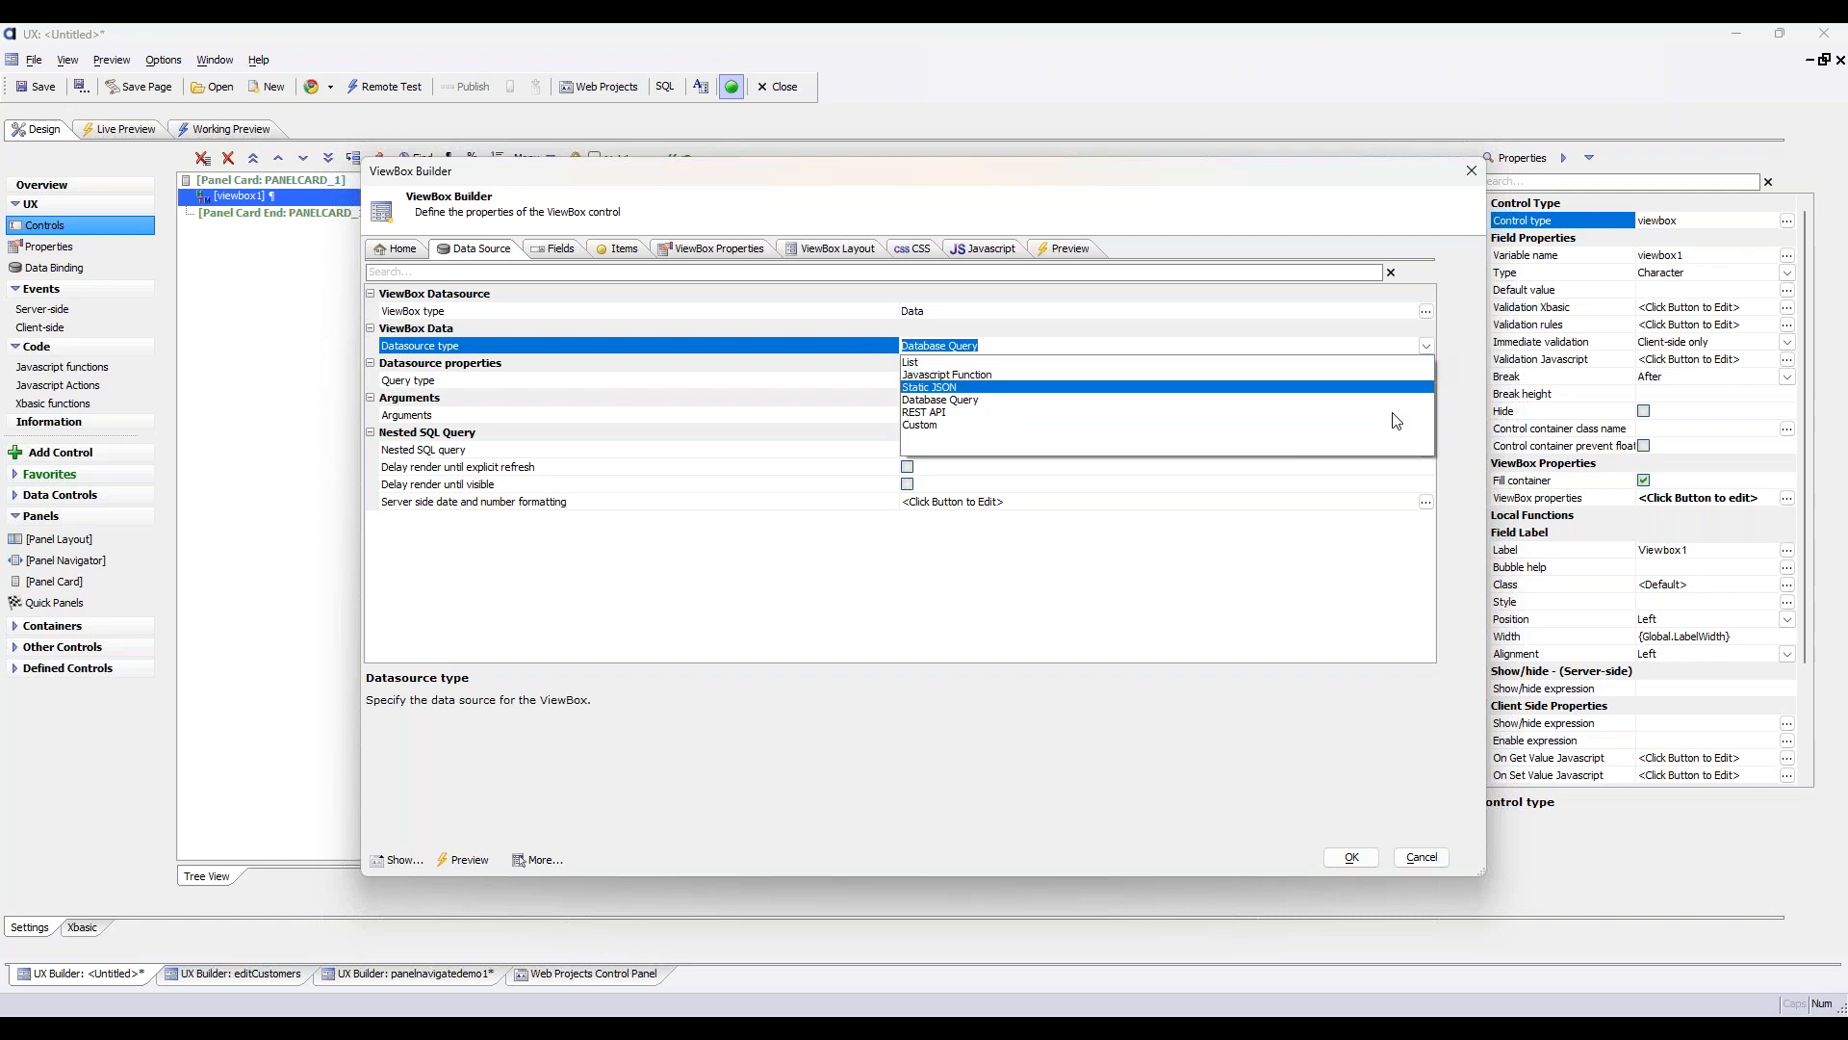
{"action": "left_click", "coordinate": [1394, 423]}
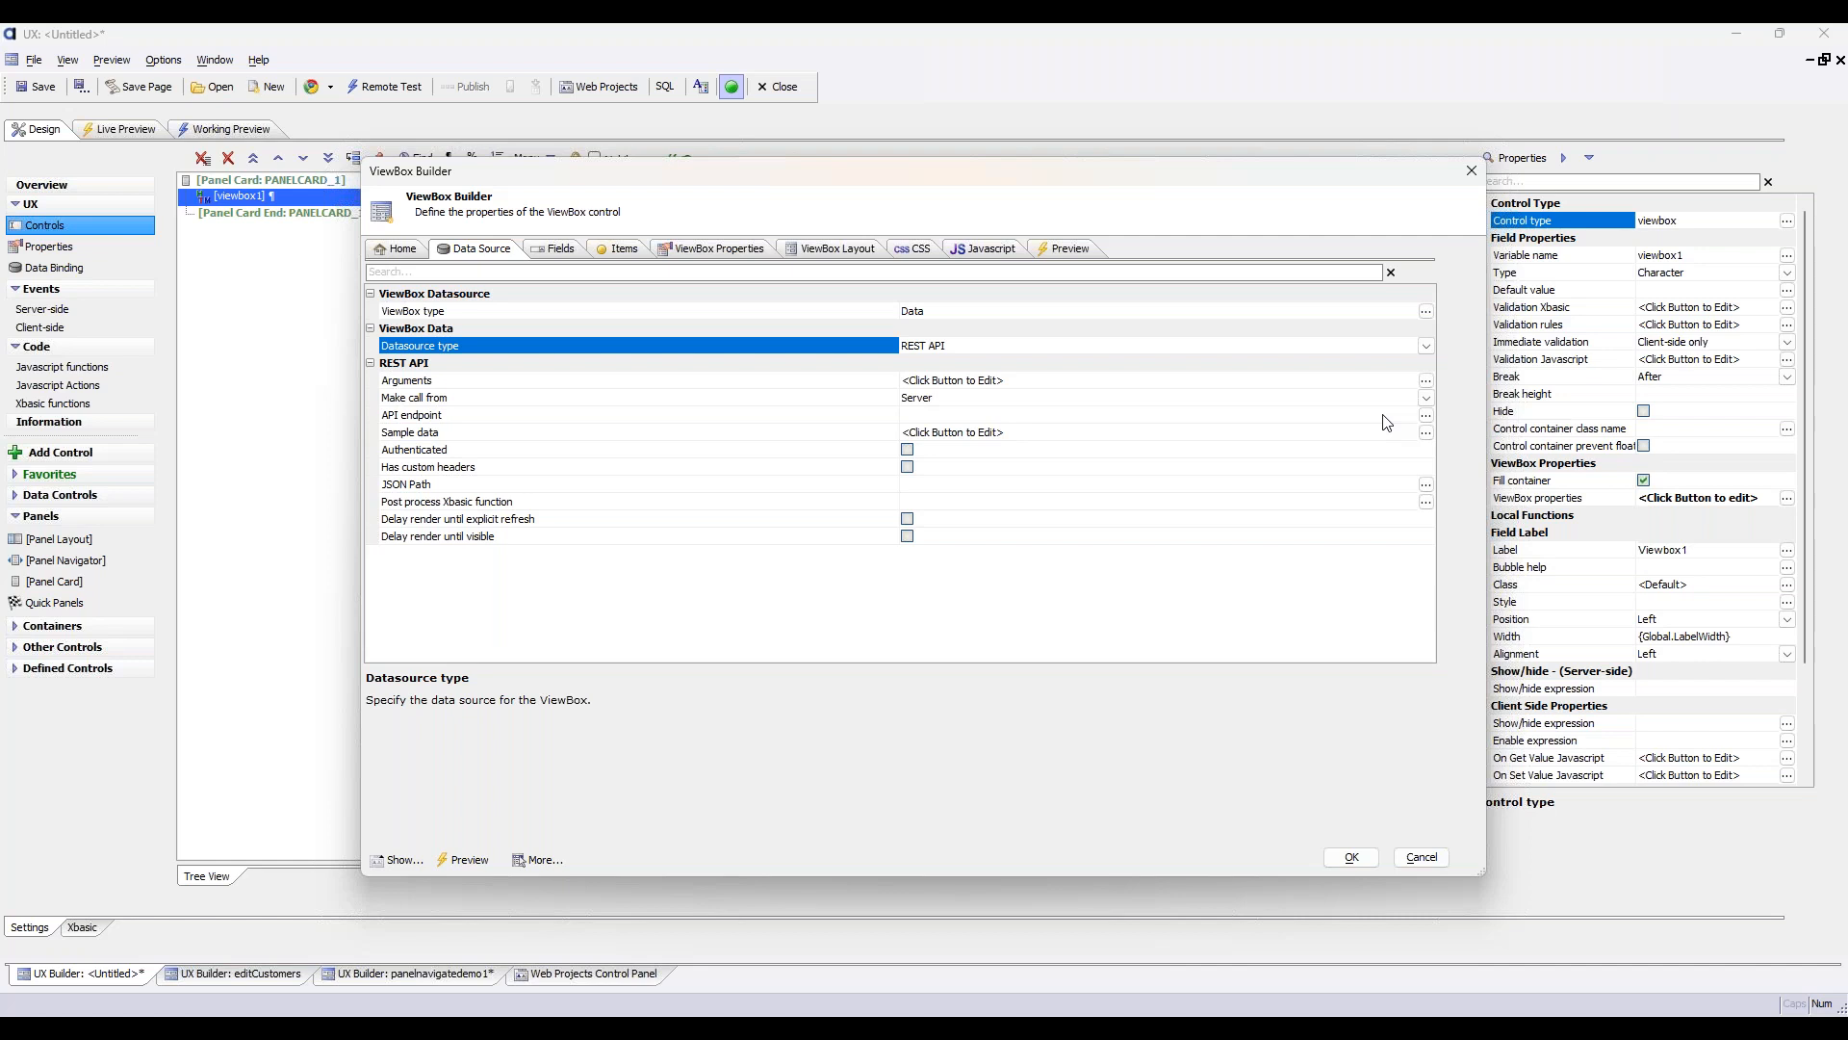
Examine the ViewBox's general properties, scrolling options and events
{"action": "left_click", "coordinate": [718, 252]}
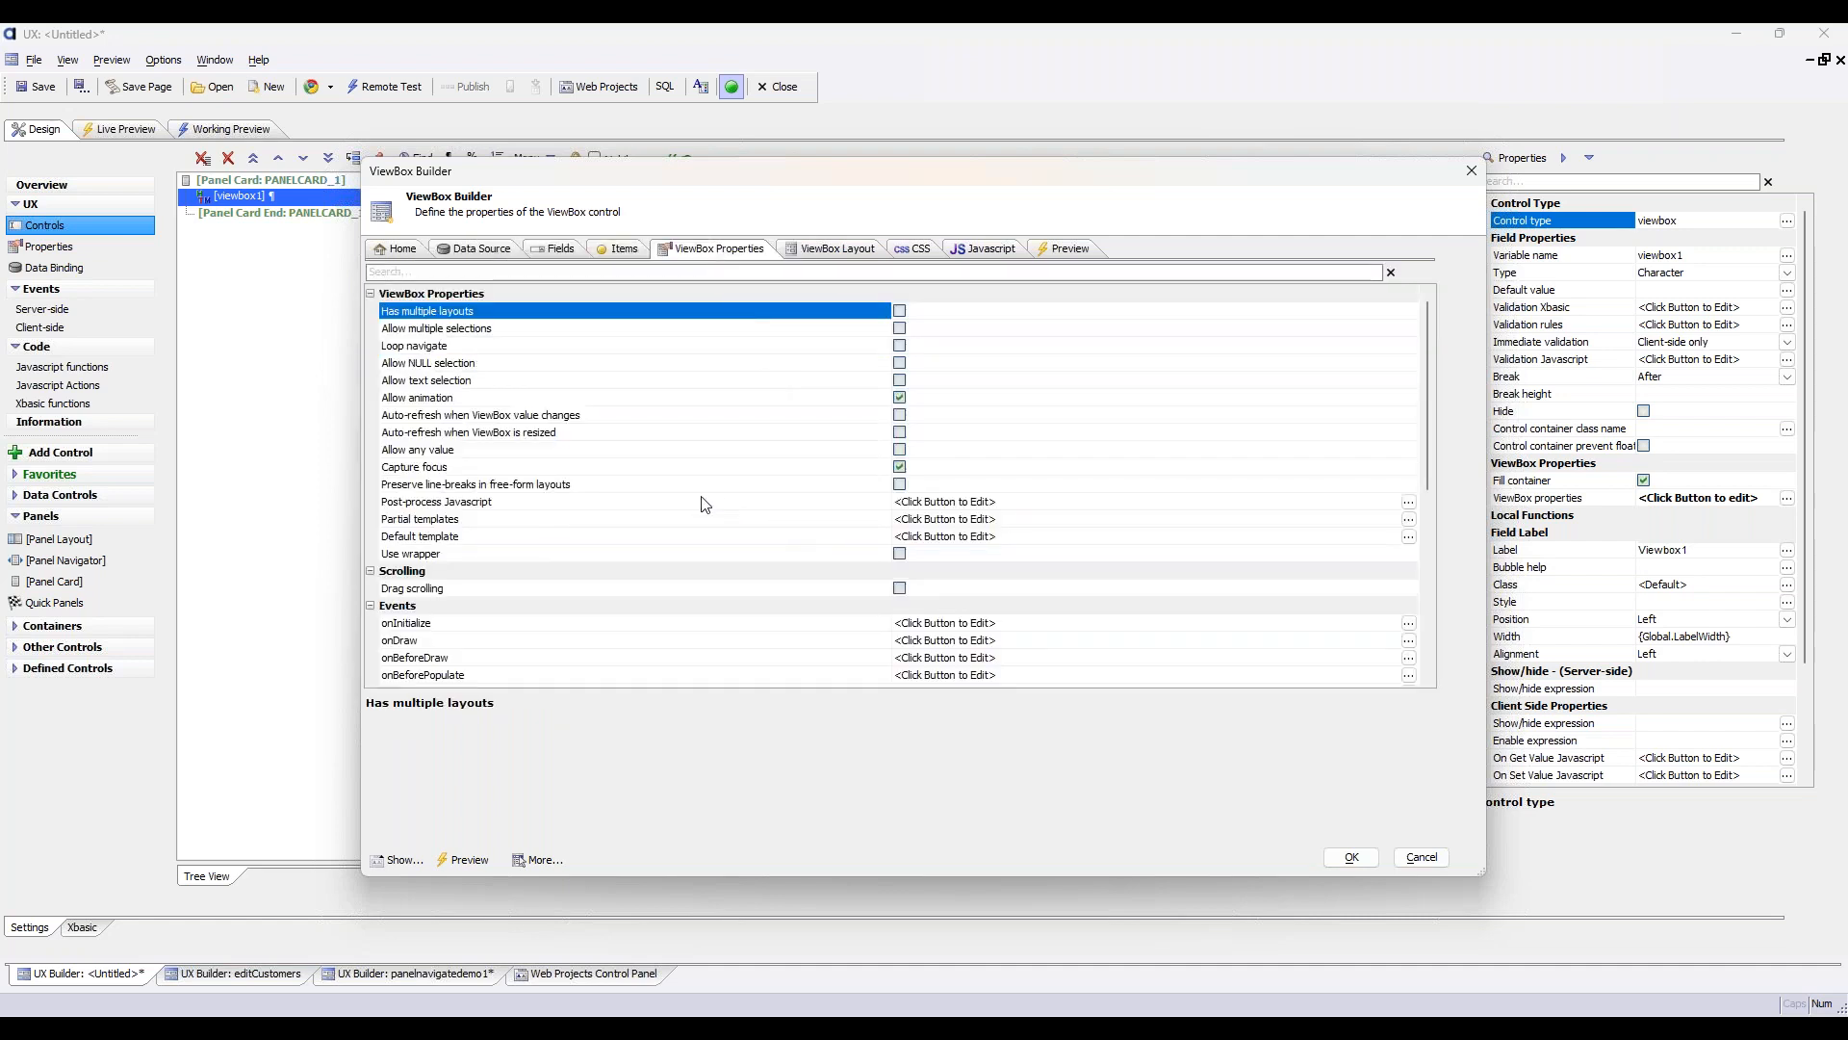
{"action": "scroll", "coordinate": [705, 504], "scroll_direction": "down", "scroll_amount": 4}
{"action": "scroll", "coordinate": [702, 504], "scroll_direction": "down", "scroll_amount": 3}
{"action": "scroll", "coordinate": [701, 504], "scroll_direction": "up", "scroll_amount": 4}
{"action": "scroll", "coordinate": [702, 505], "scroll_direction": "up", "scroll_amount": 4}
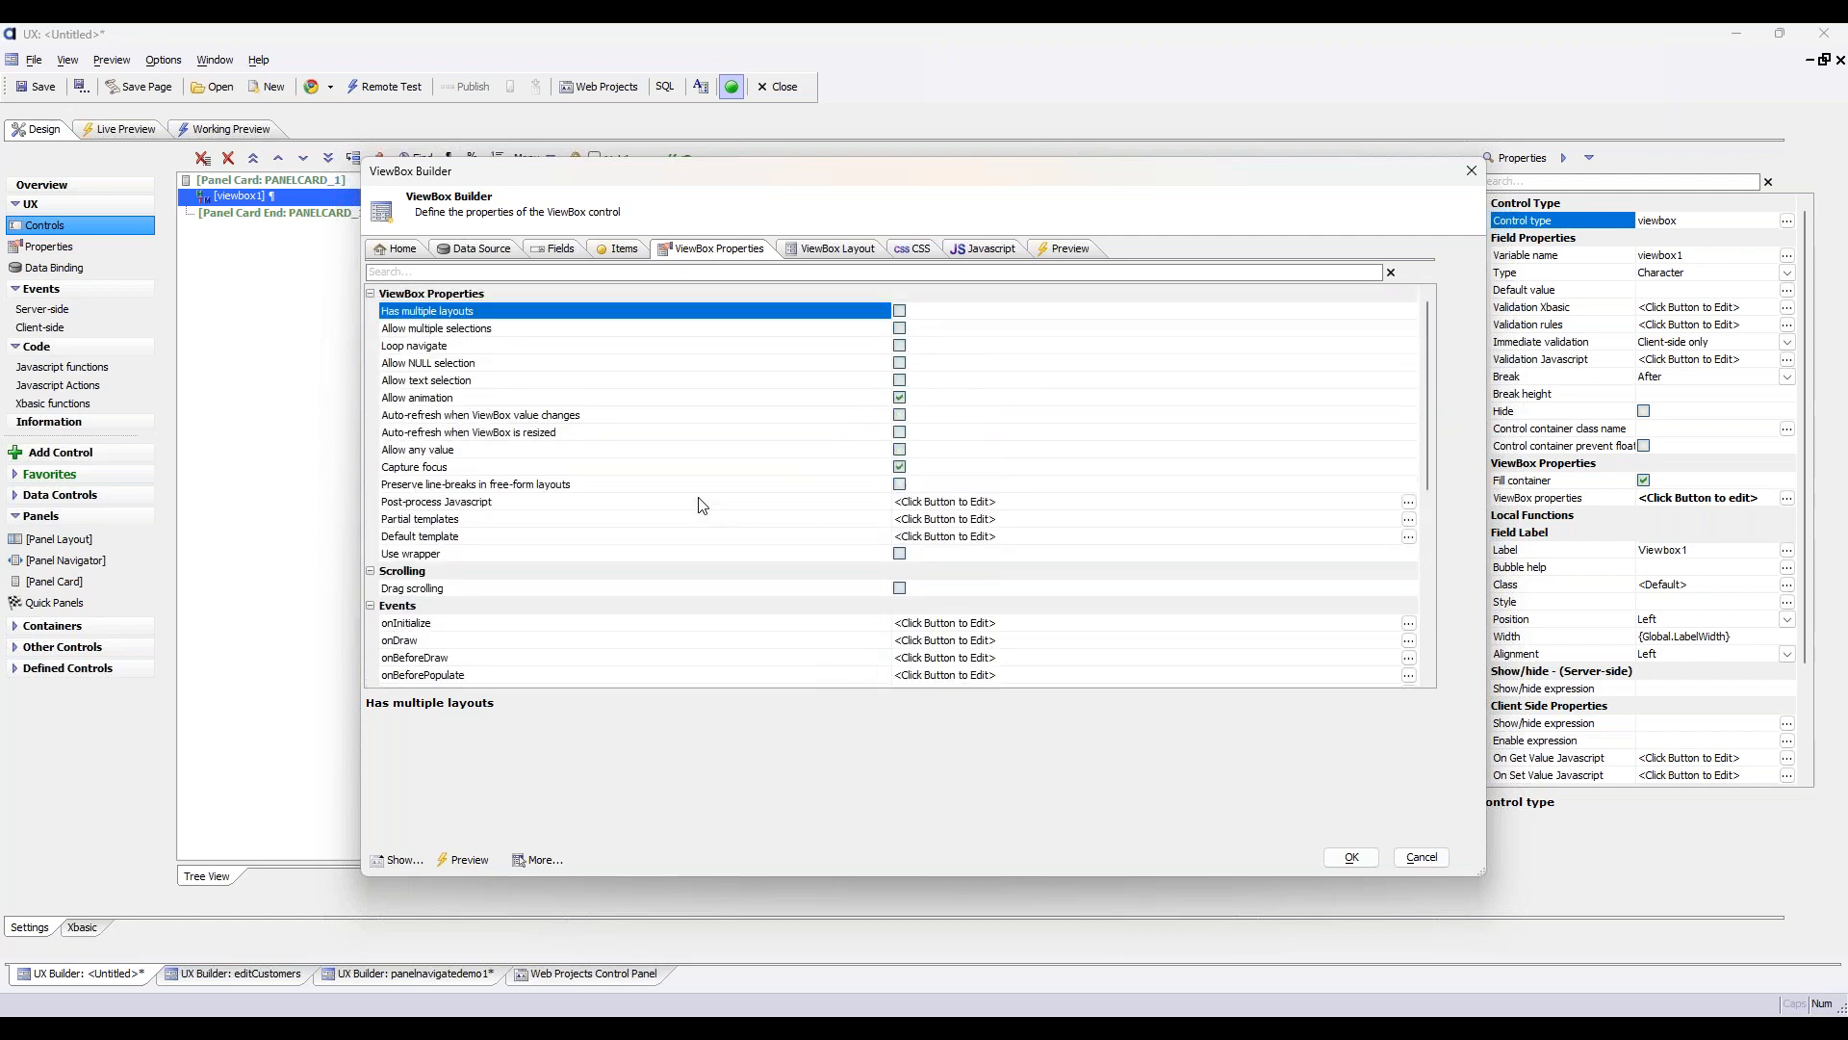